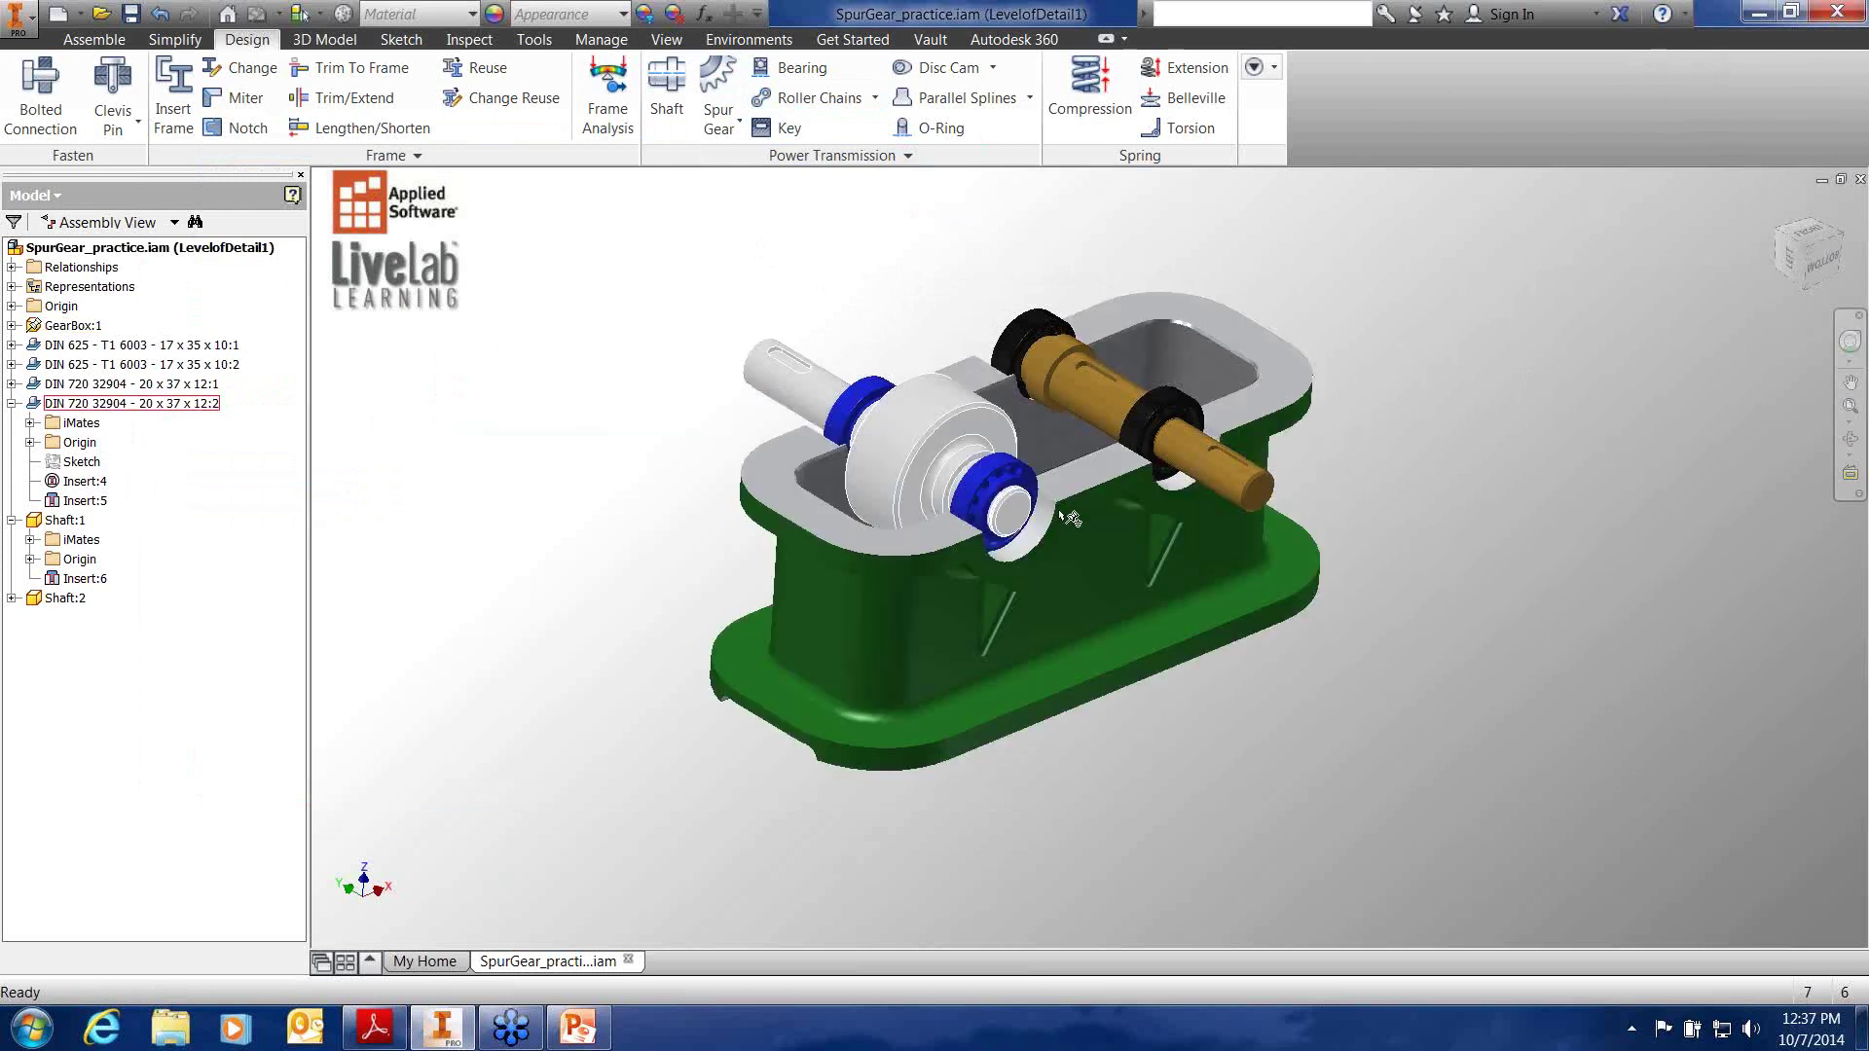
Examine the gearbox assembly with its housing, two shafts and bearings from several angles
{"action": "scroll", "coordinate": [1049, 505], "scroll_direction": "down", "scroll_amount": 3}
{"action": "scroll", "coordinate": [1052, 509], "scroll_direction": "up", "scroll_amount": 3}
{"action": "middle_click_drag", "start_coordinate": [1051, 508], "coordinate": [973, 526], "text": "shift"}
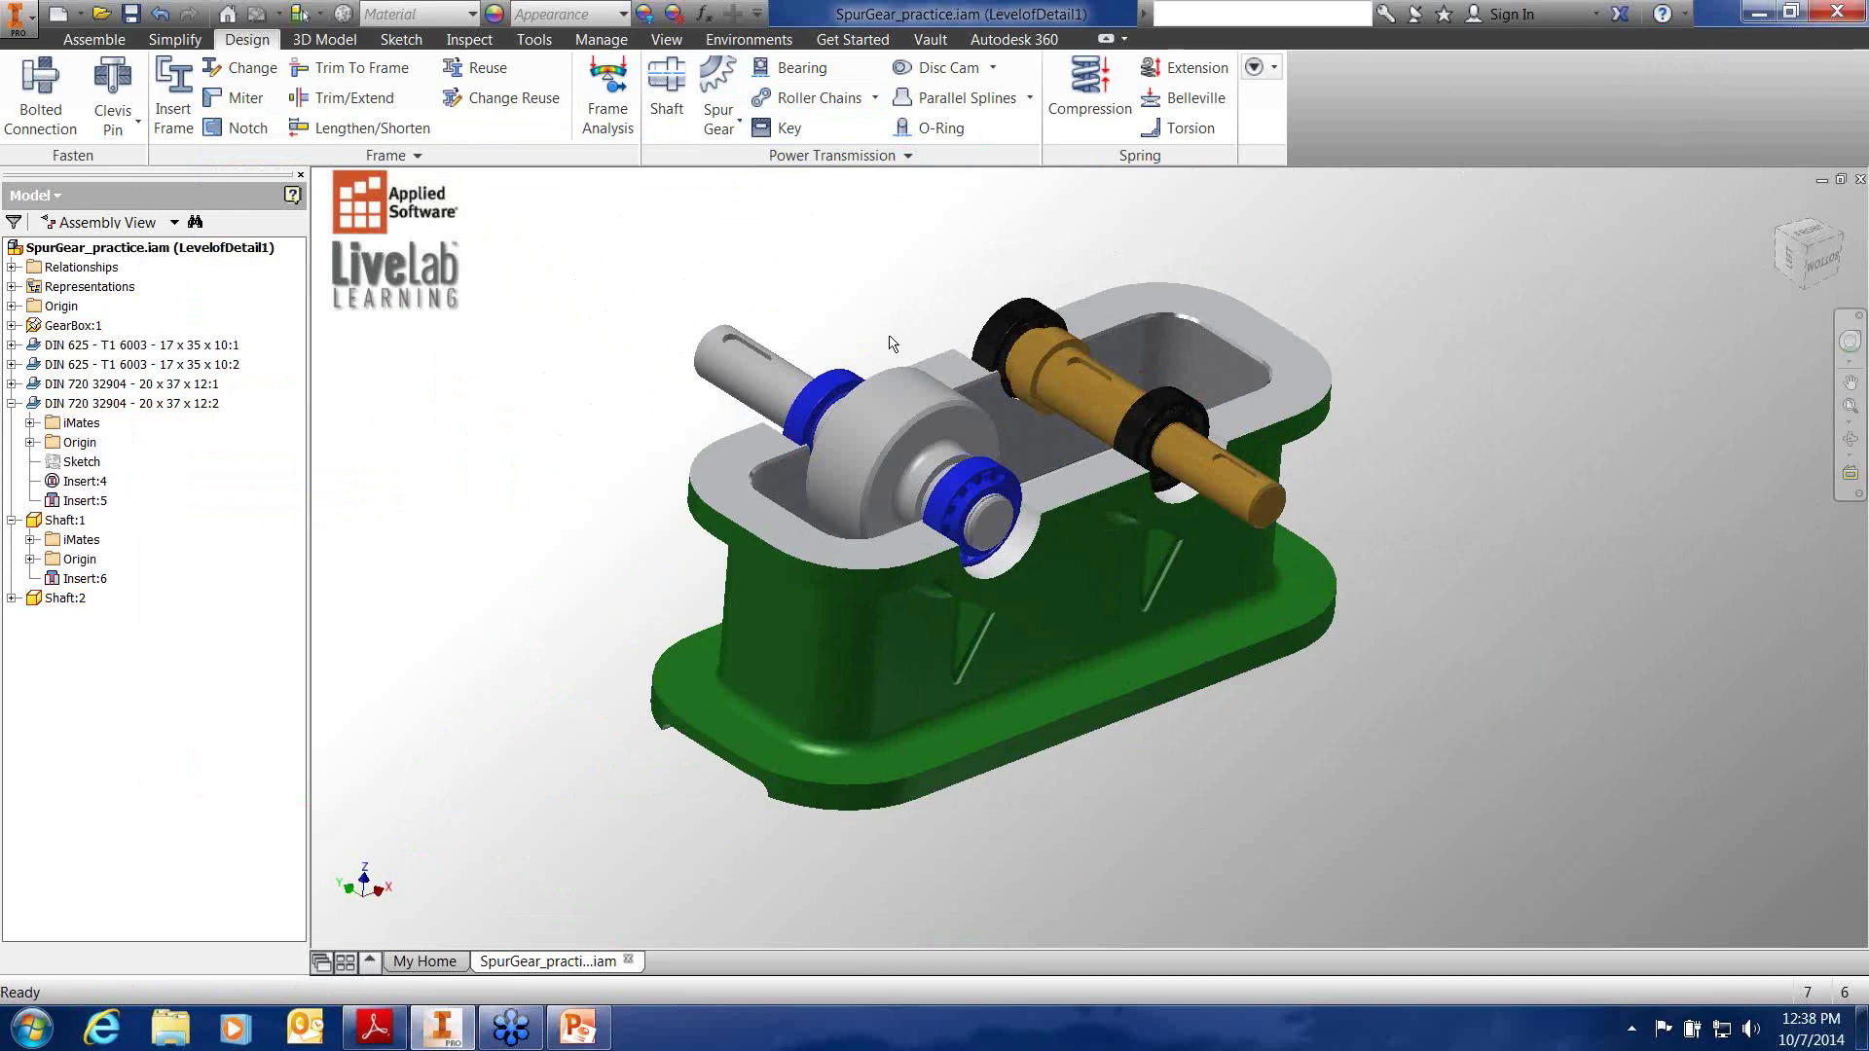
{"action": "scroll", "coordinate": [889, 342], "scroll_direction": "up", "scroll_amount": 3}
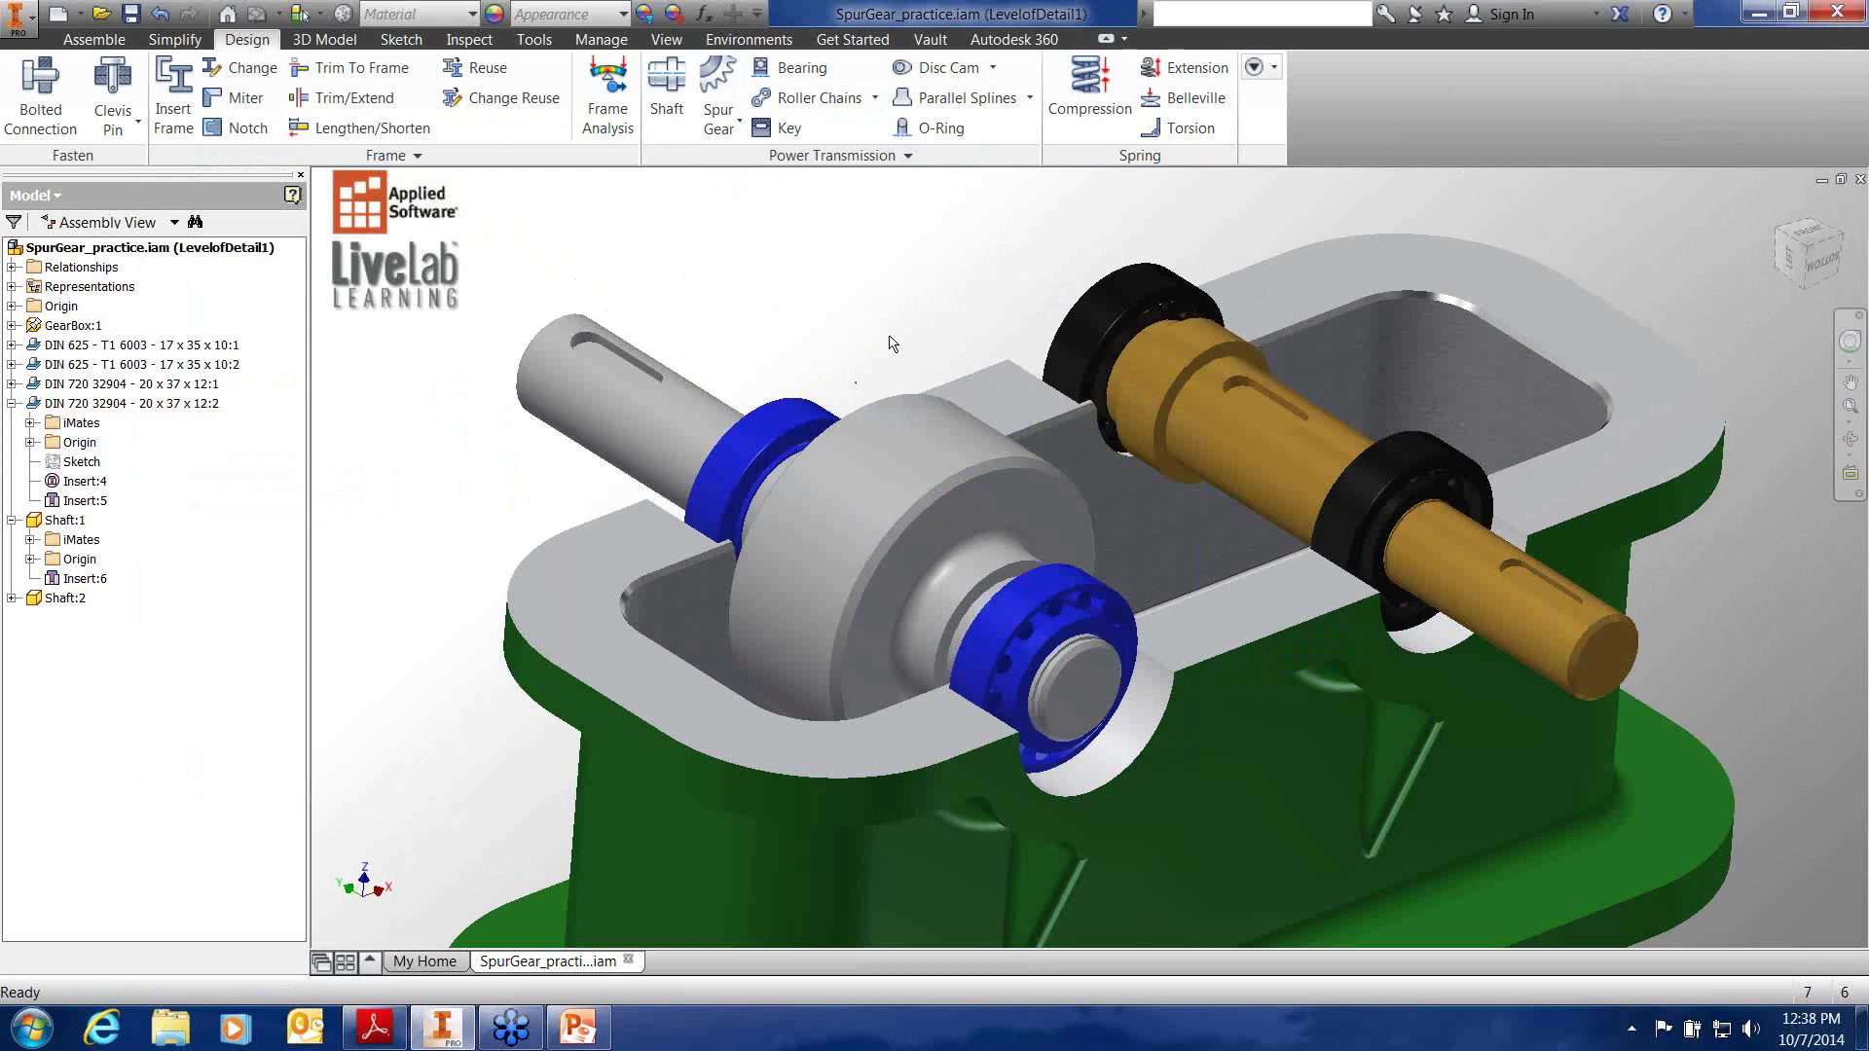
{"action": "scroll", "coordinate": [889, 342], "scroll_direction": "down", "scroll_amount": 3}
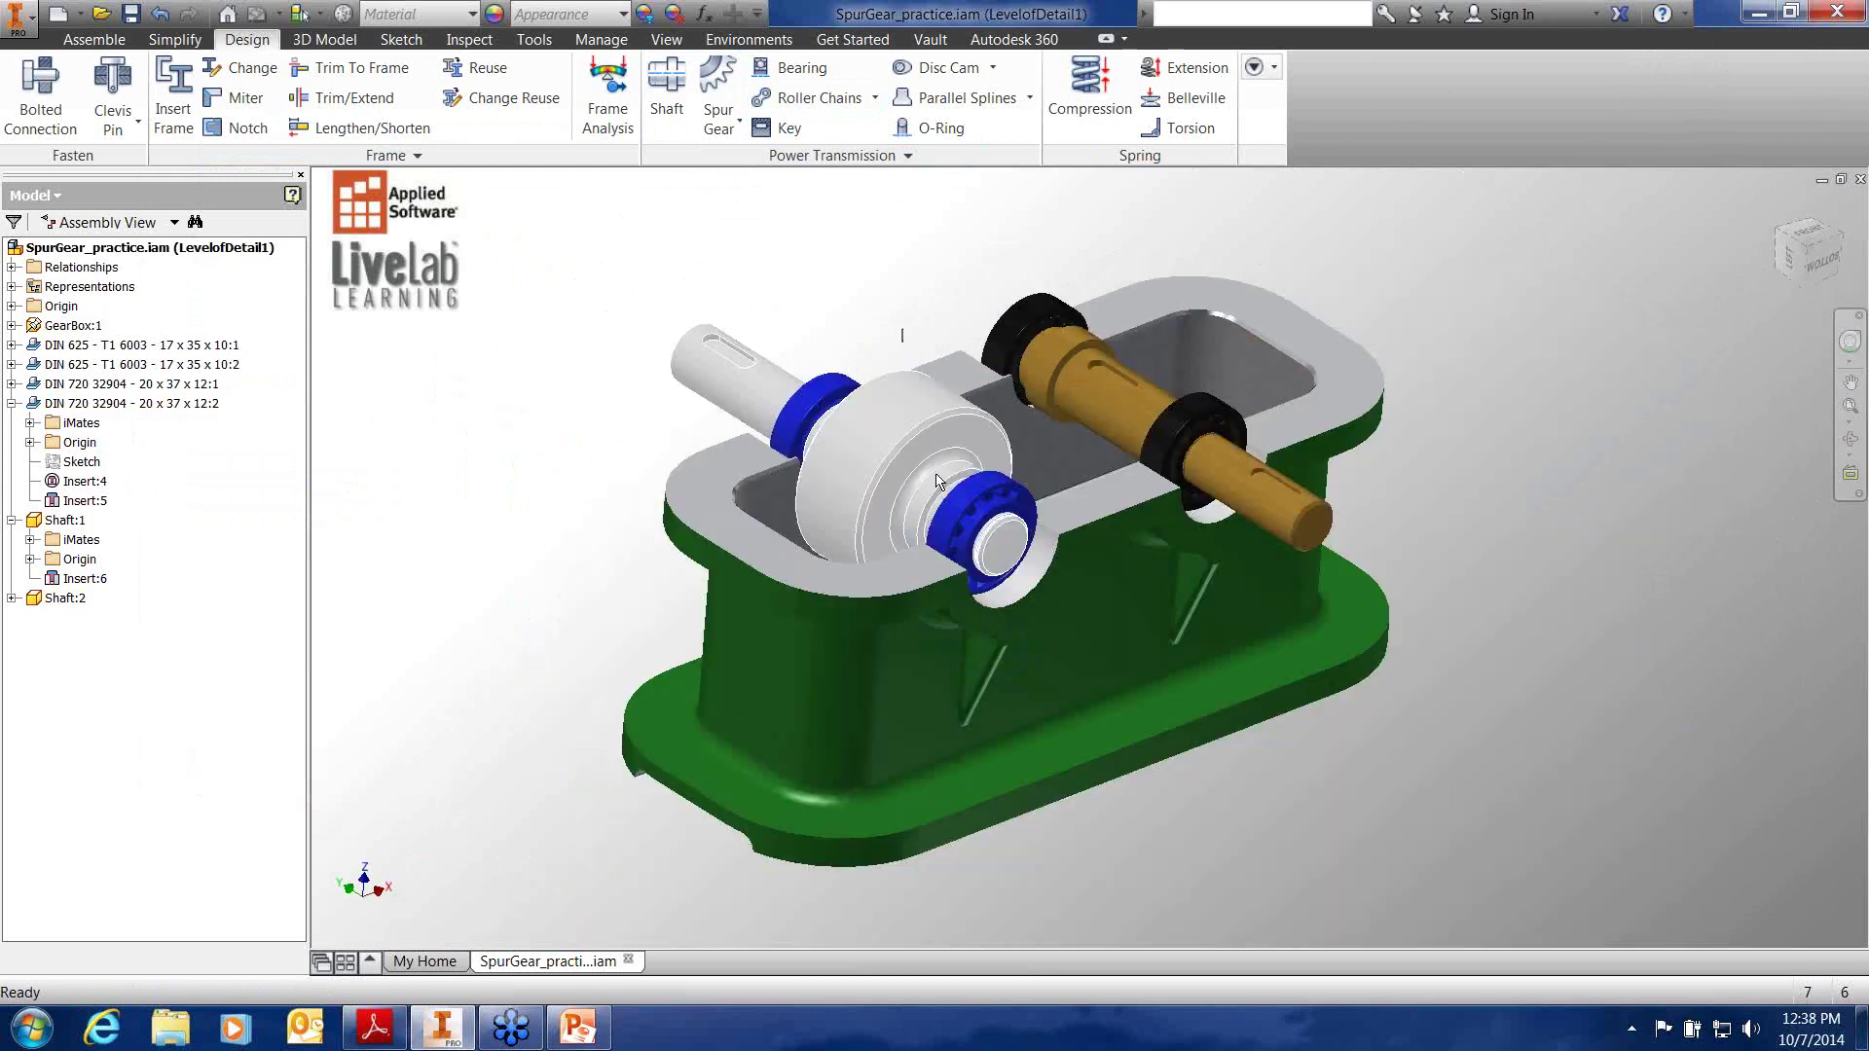
{"action": "key", "text": "F2"}
{"action": "left_click_drag", "start_coordinate": [849, 346], "coordinate": [895, 371]}
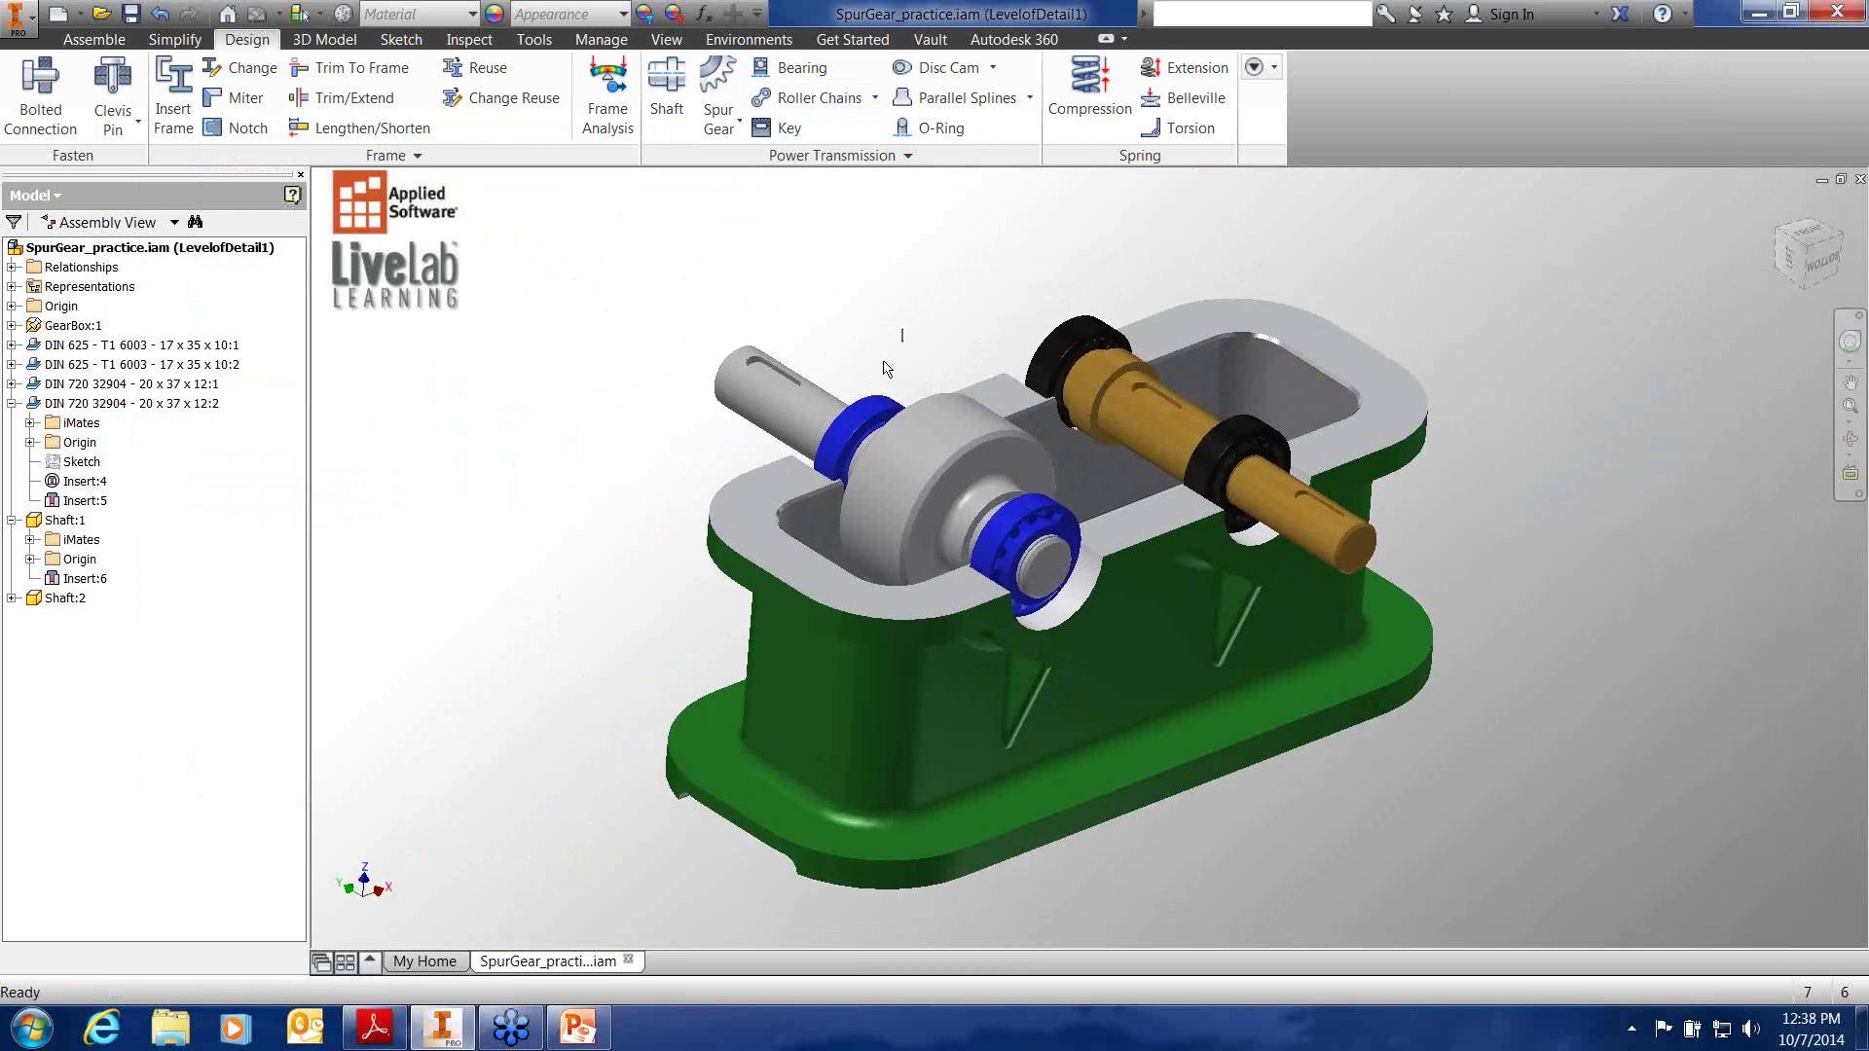
{"action": "key", "text": "F4"}
{"action": "mouse_move", "coordinate": [864, 346]}
{"action": "left_mouse_down"}
{"action": "mouse_move", "coordinate": [918, 351]}
{"action": "mouse_move", "coordinate": [891, 362]}
{"action": "left_mouse_up"}
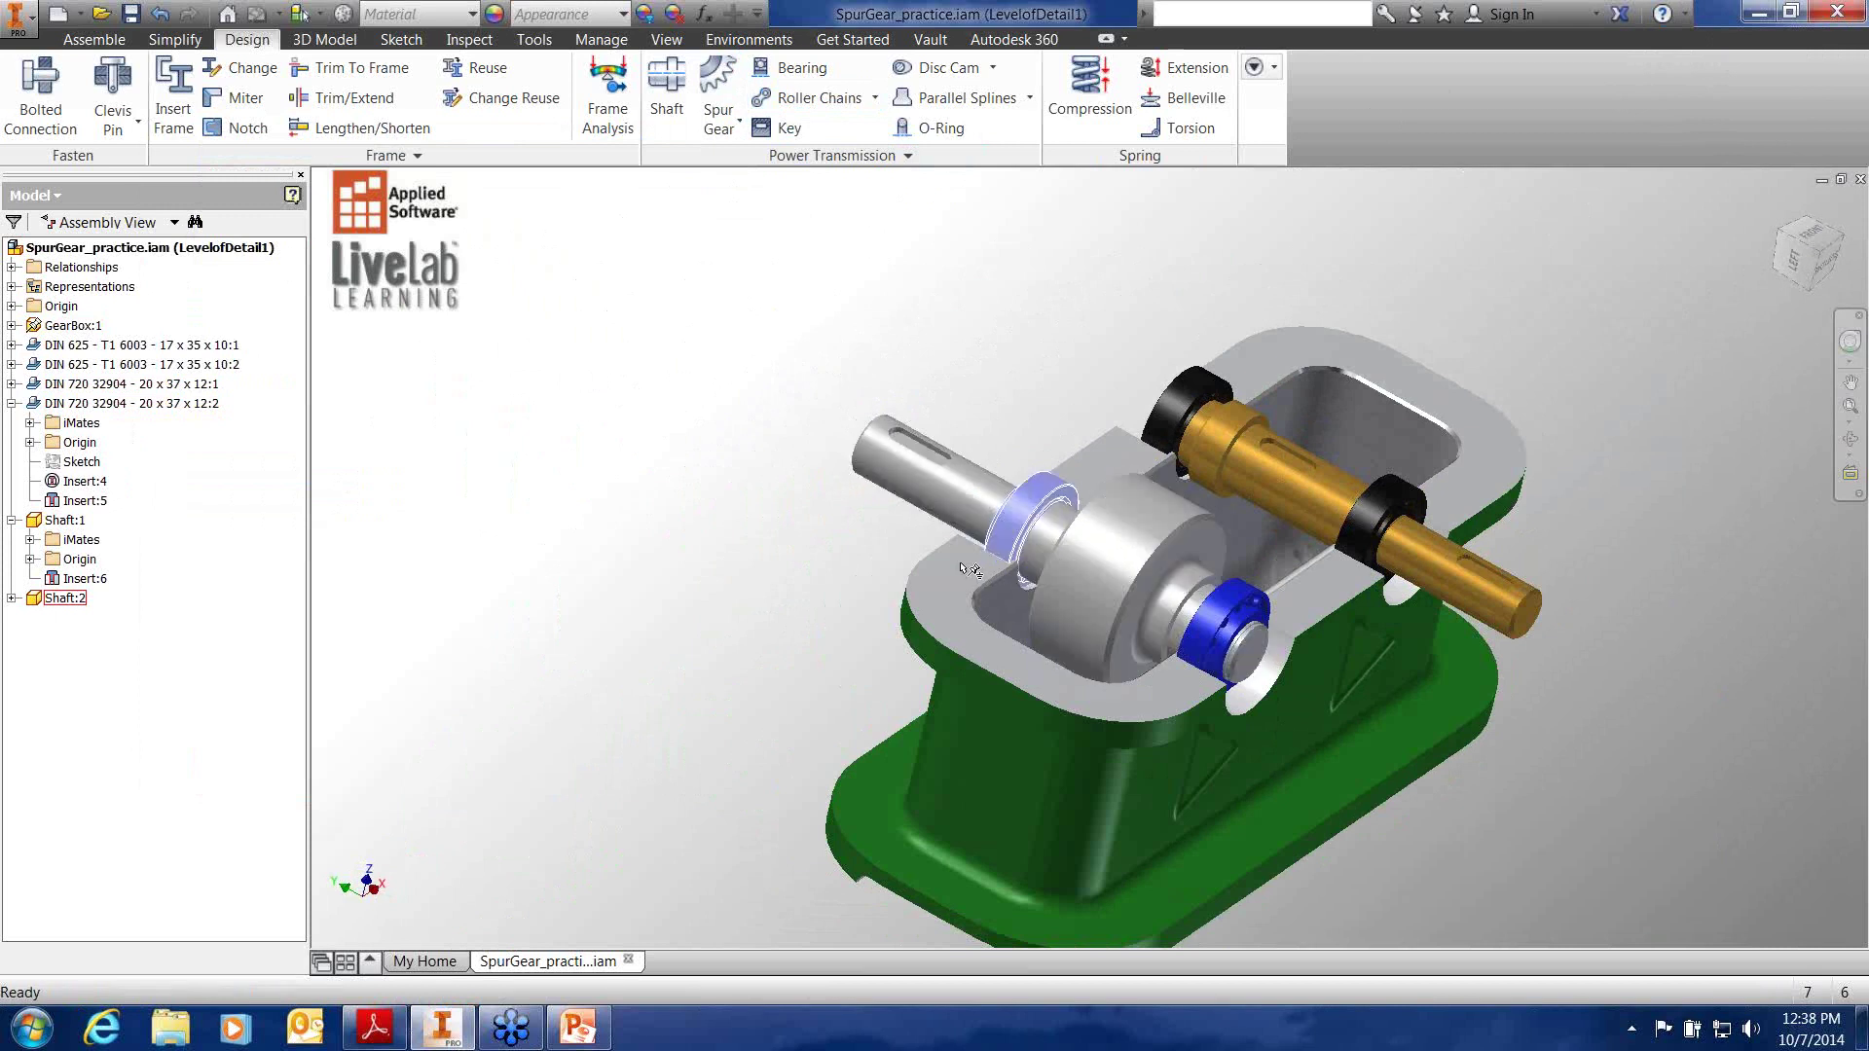
{"action": "key", "text": "F2"}
{"action": "middle_click_drag", "start_coordinate": [706, 502], "coordinate": [941, 623]}
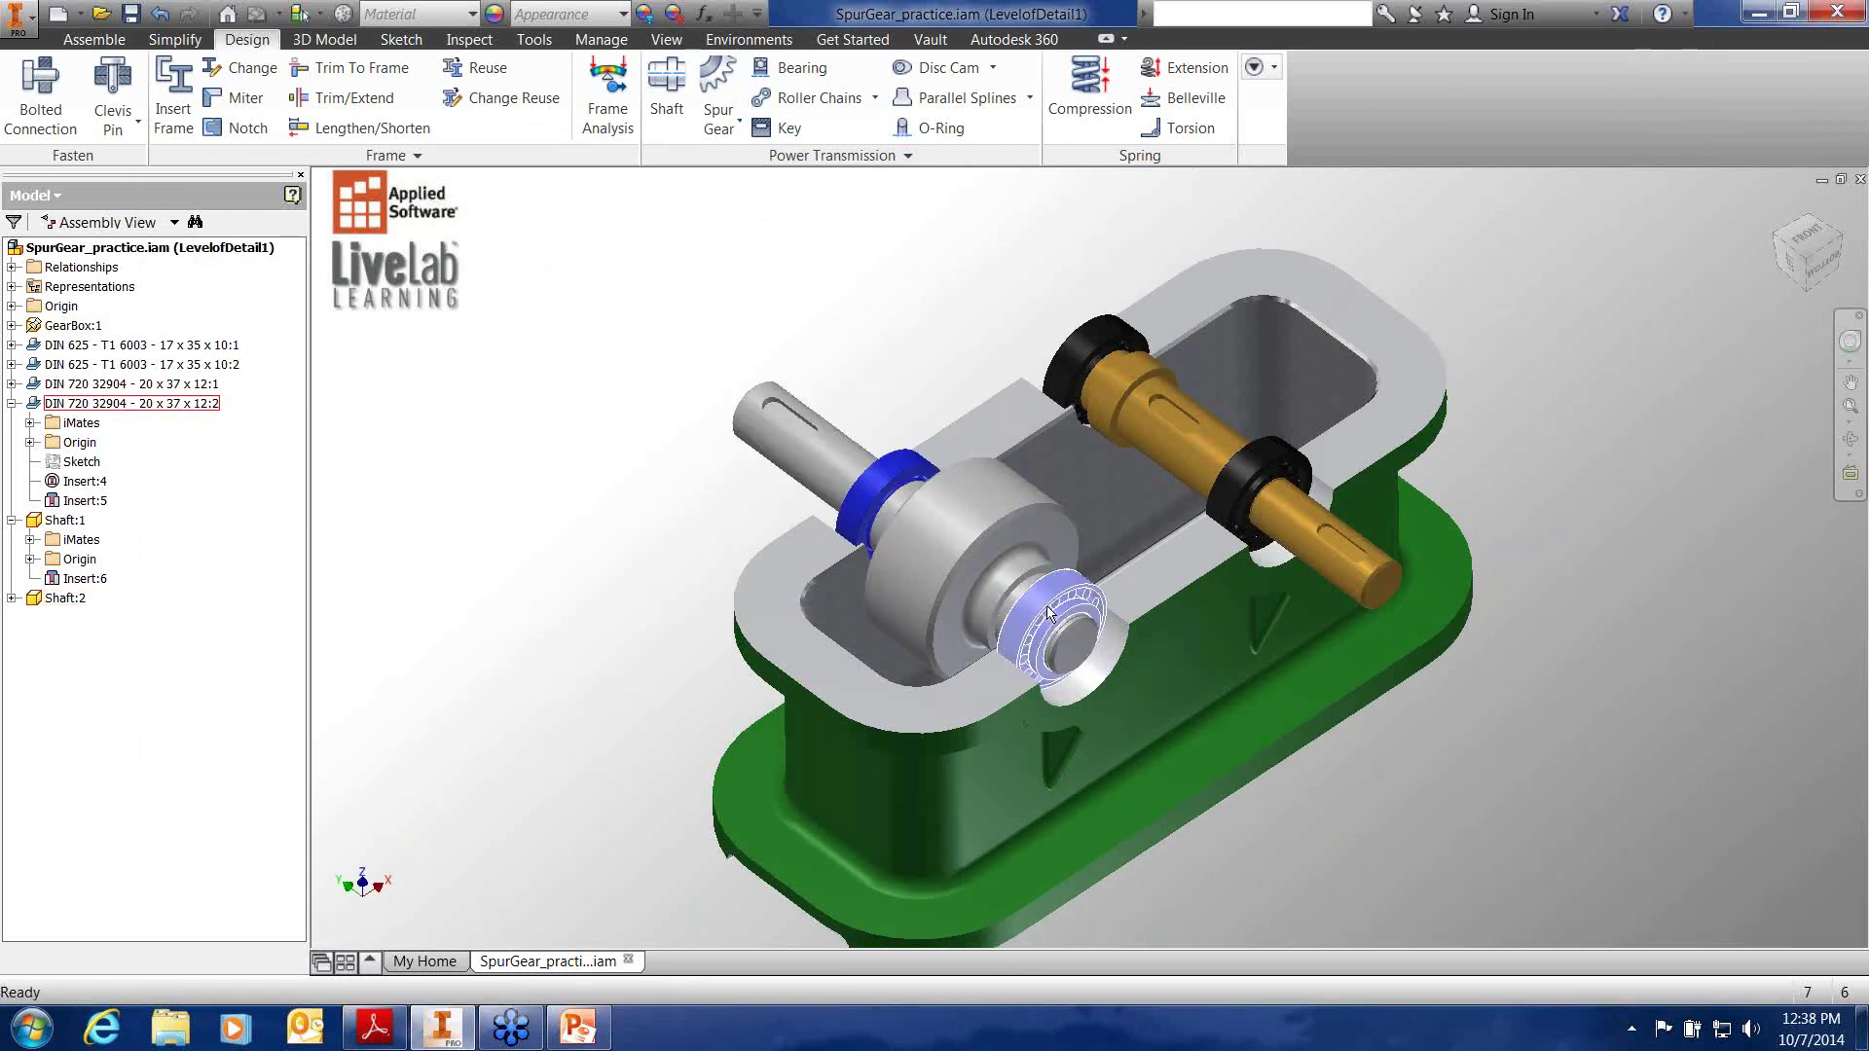
Suppress both DIN 720 32904 - 20 x 37 x 12 bearings in the assembly
{"action": "left_click", "coordinate": [76, 385]}
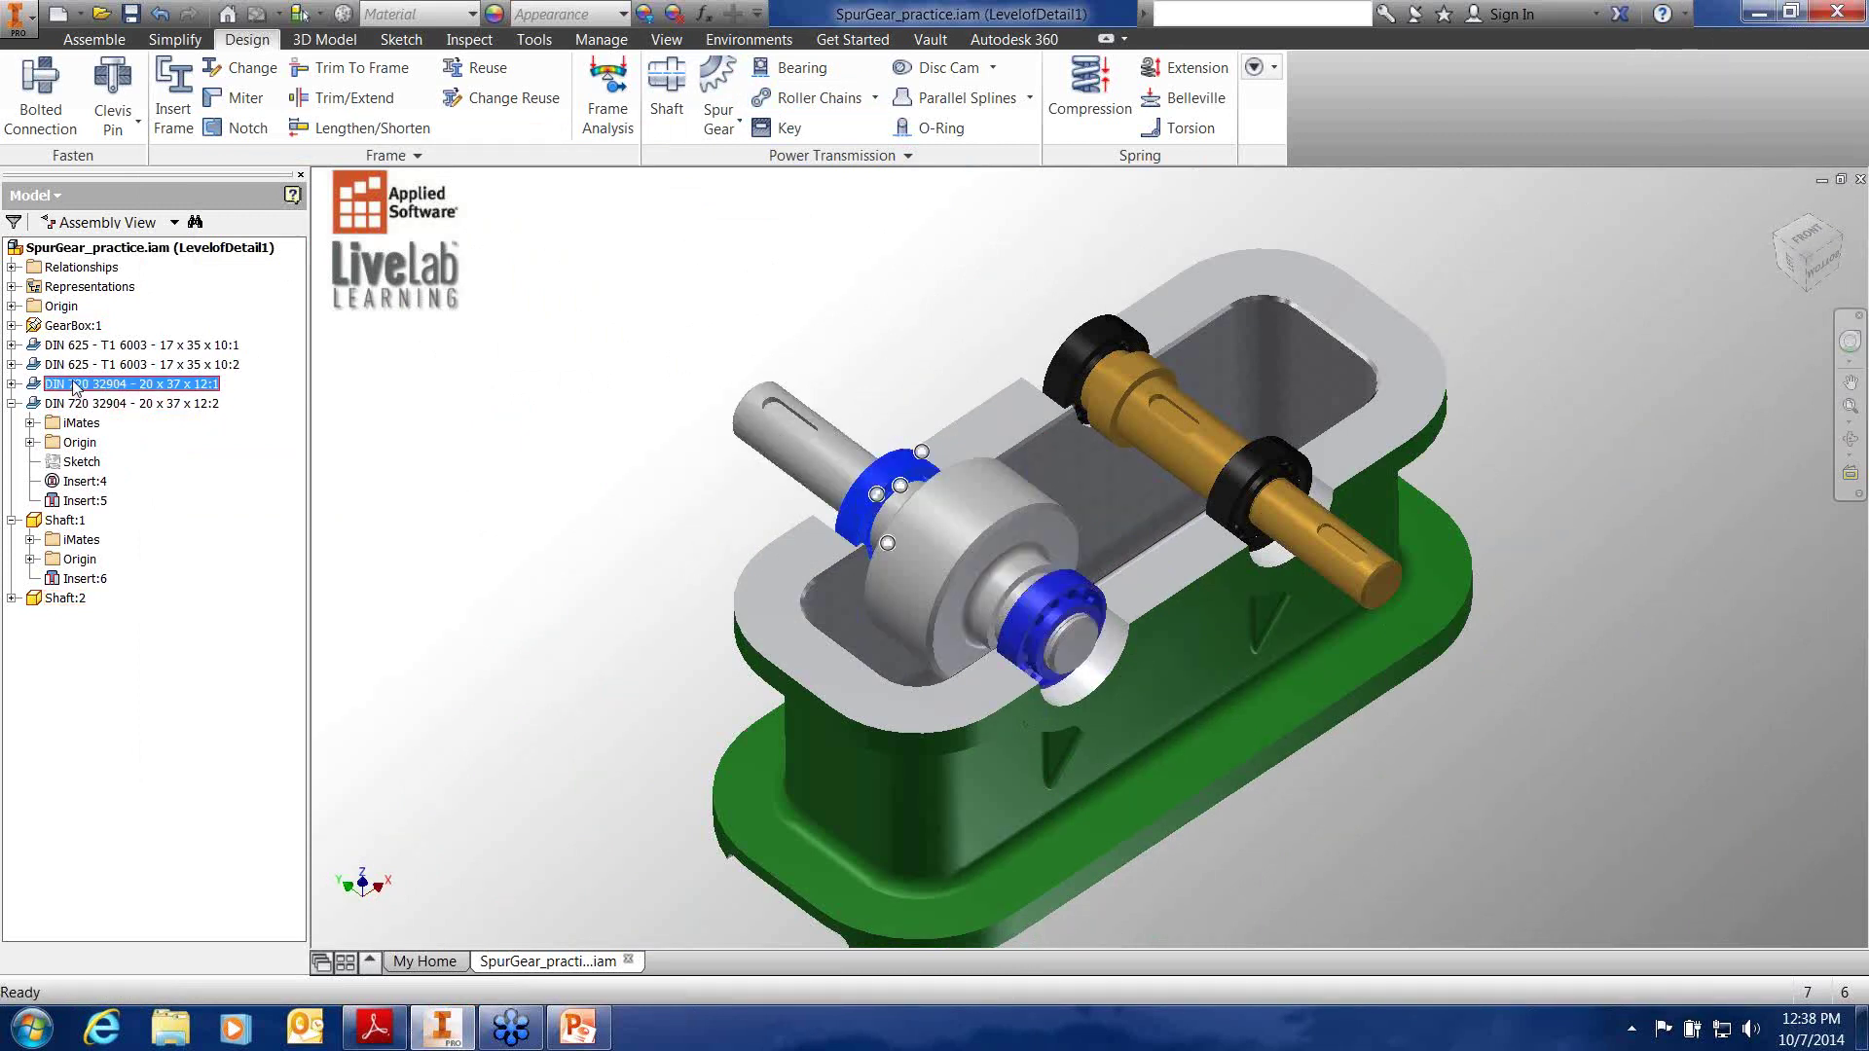
{"action": "left_click", "coordinate": [70, 403], "text": "ctrl"}
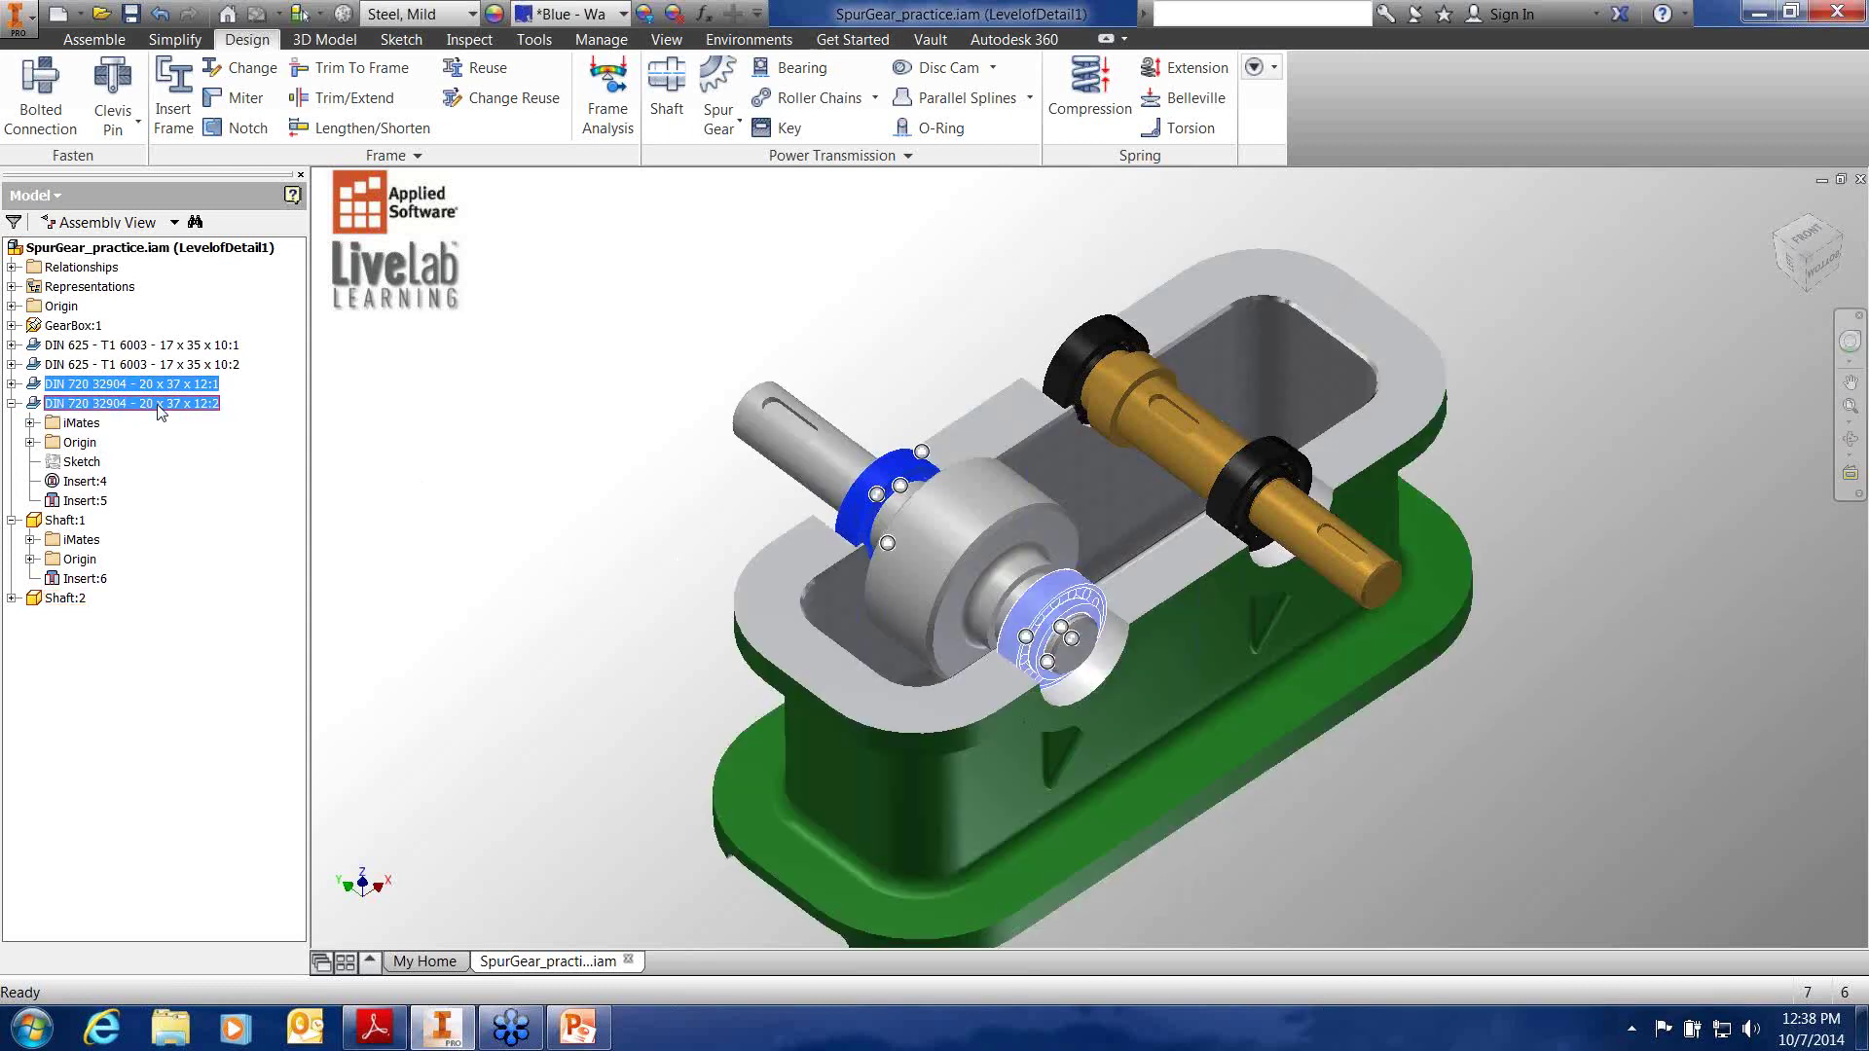
{"action": "right_click", "coordinate": [159, 407]}
{"action": "left_click", "coordinate": [234, 825]}
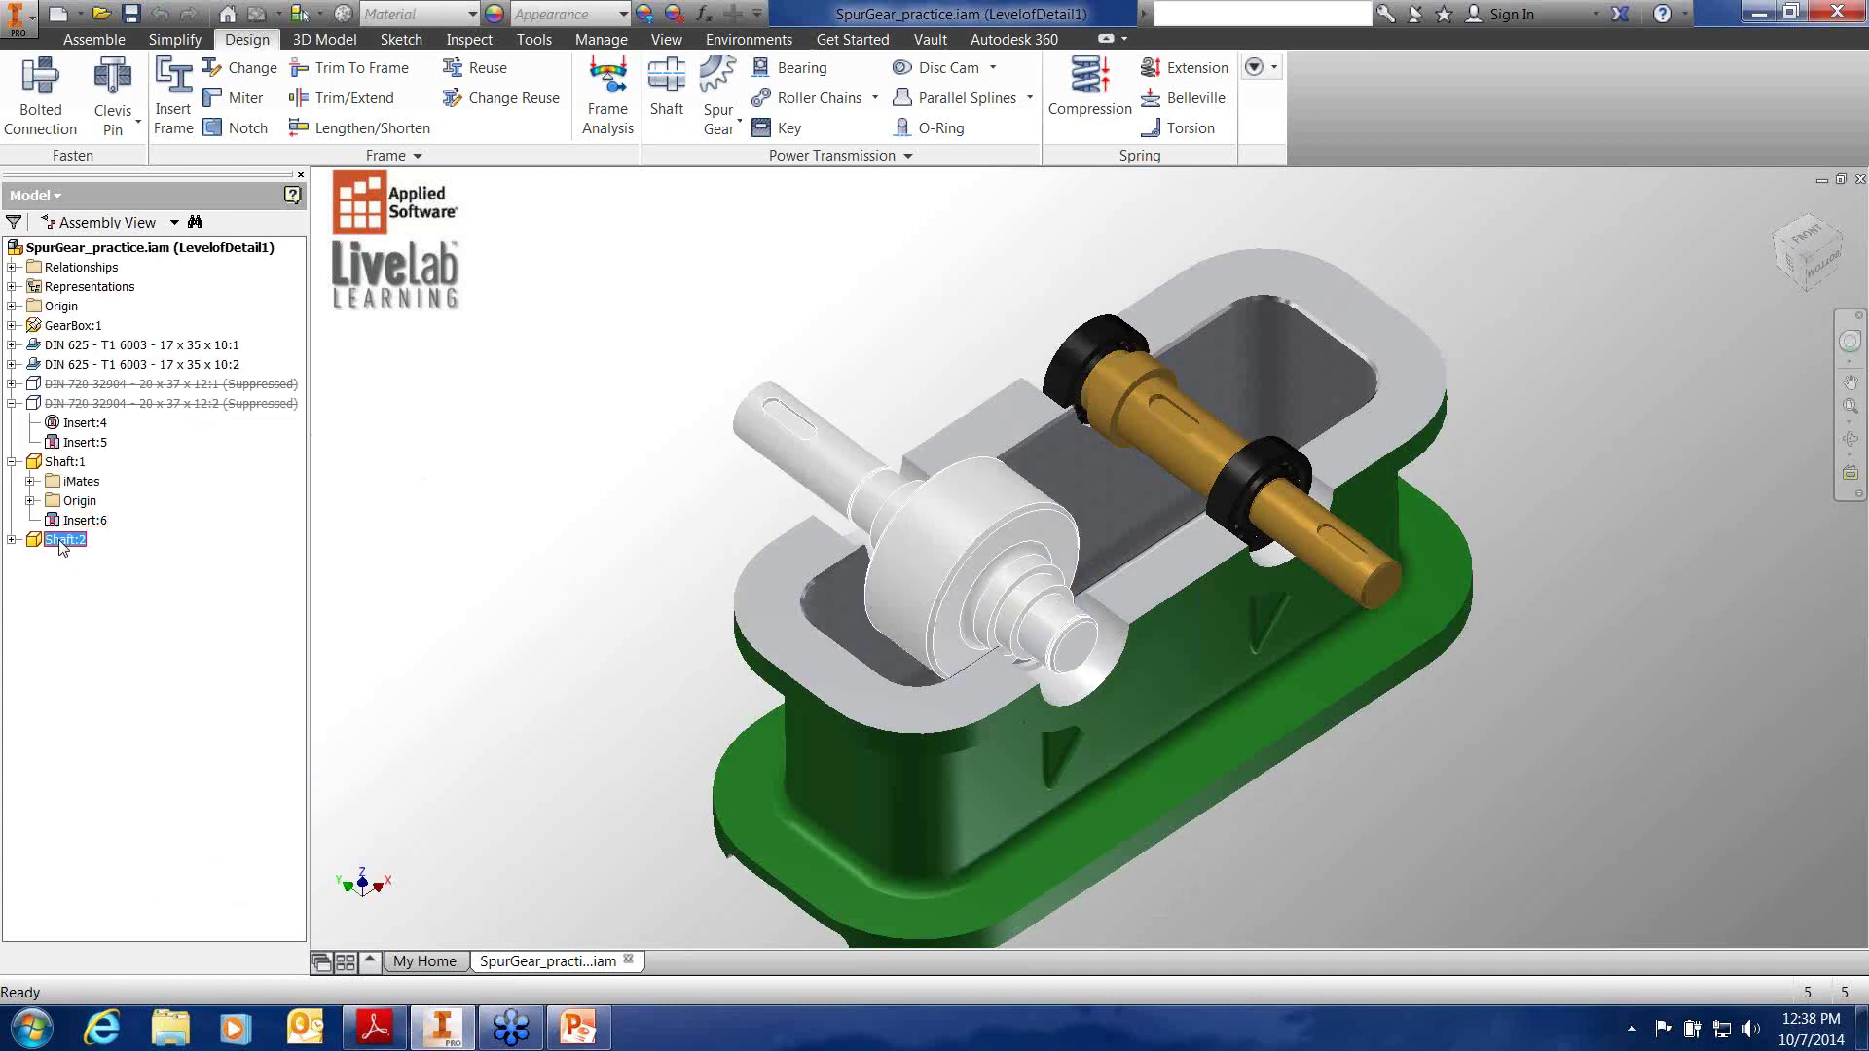
Suppress the Shaft:2 component to expose the empty bearing seats in the housing
{"action": "right_click", "coordinate": [59, 541]}
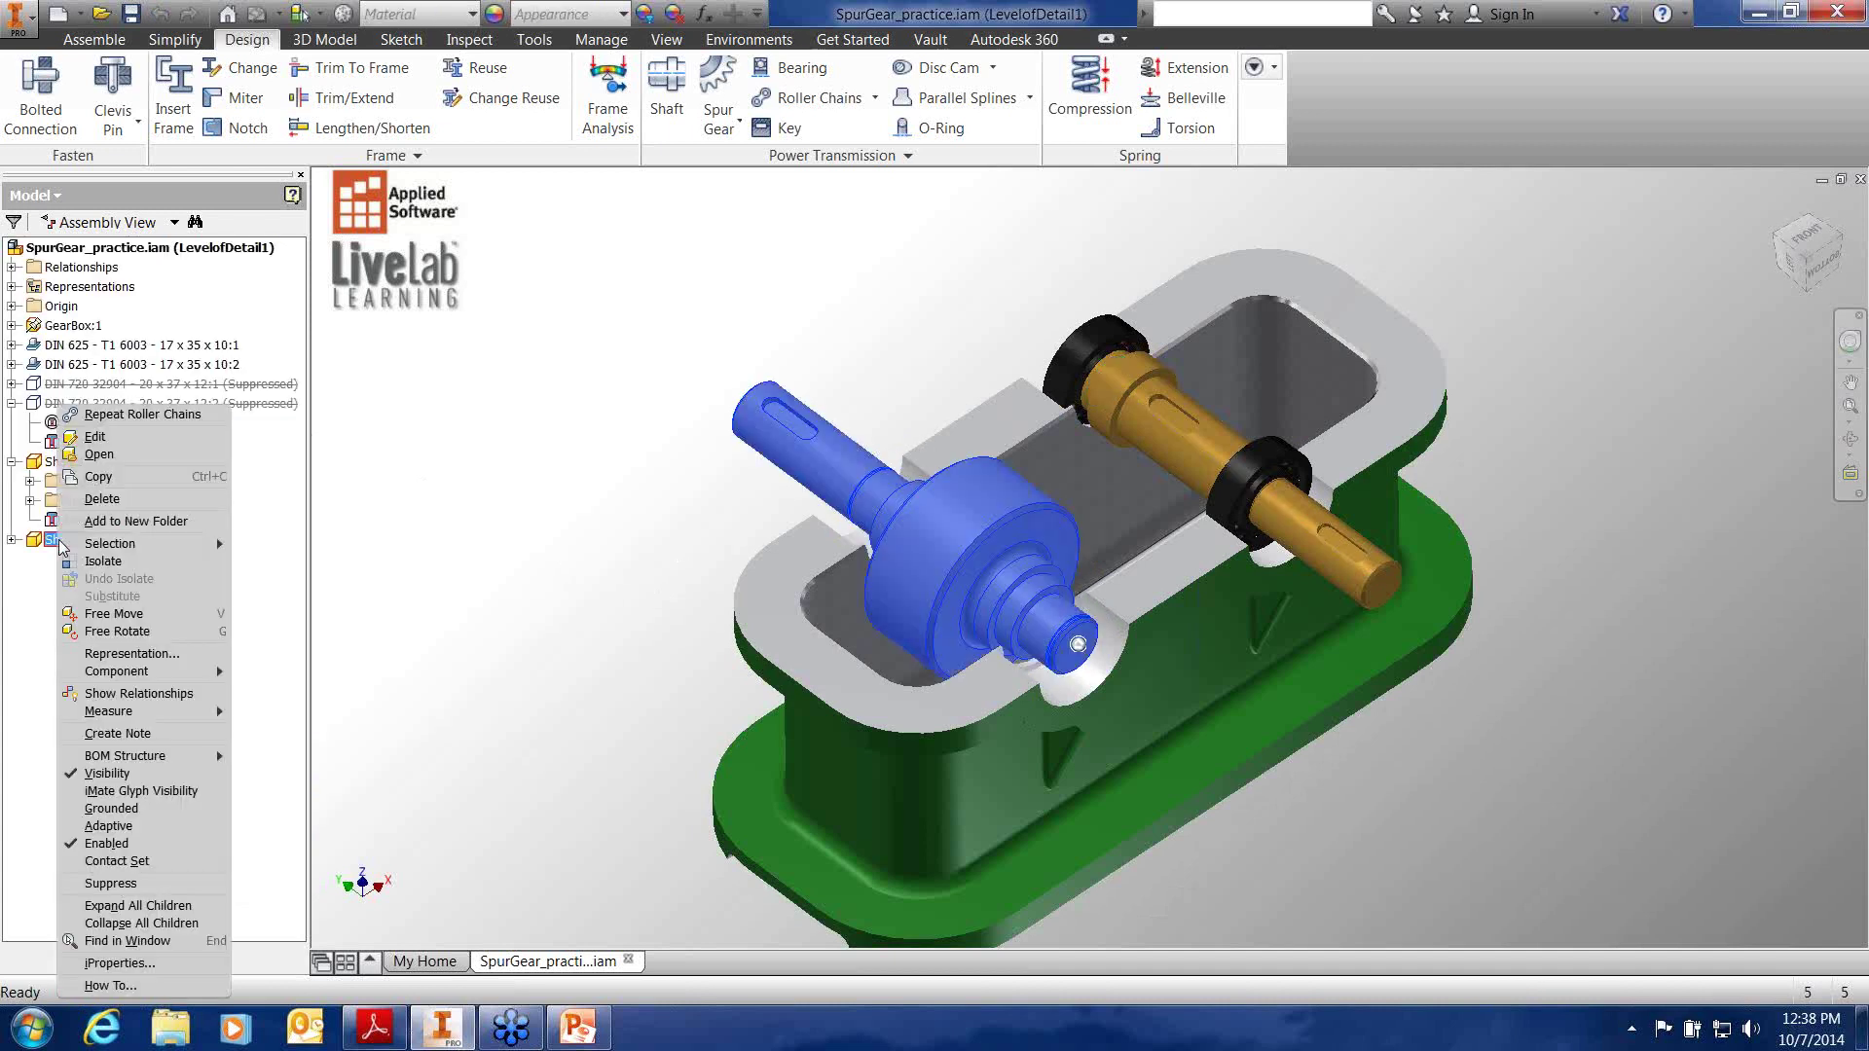
{"action": "left_click", "coordinate": [141, 884]}
{"action": "key", "text": "F2"}
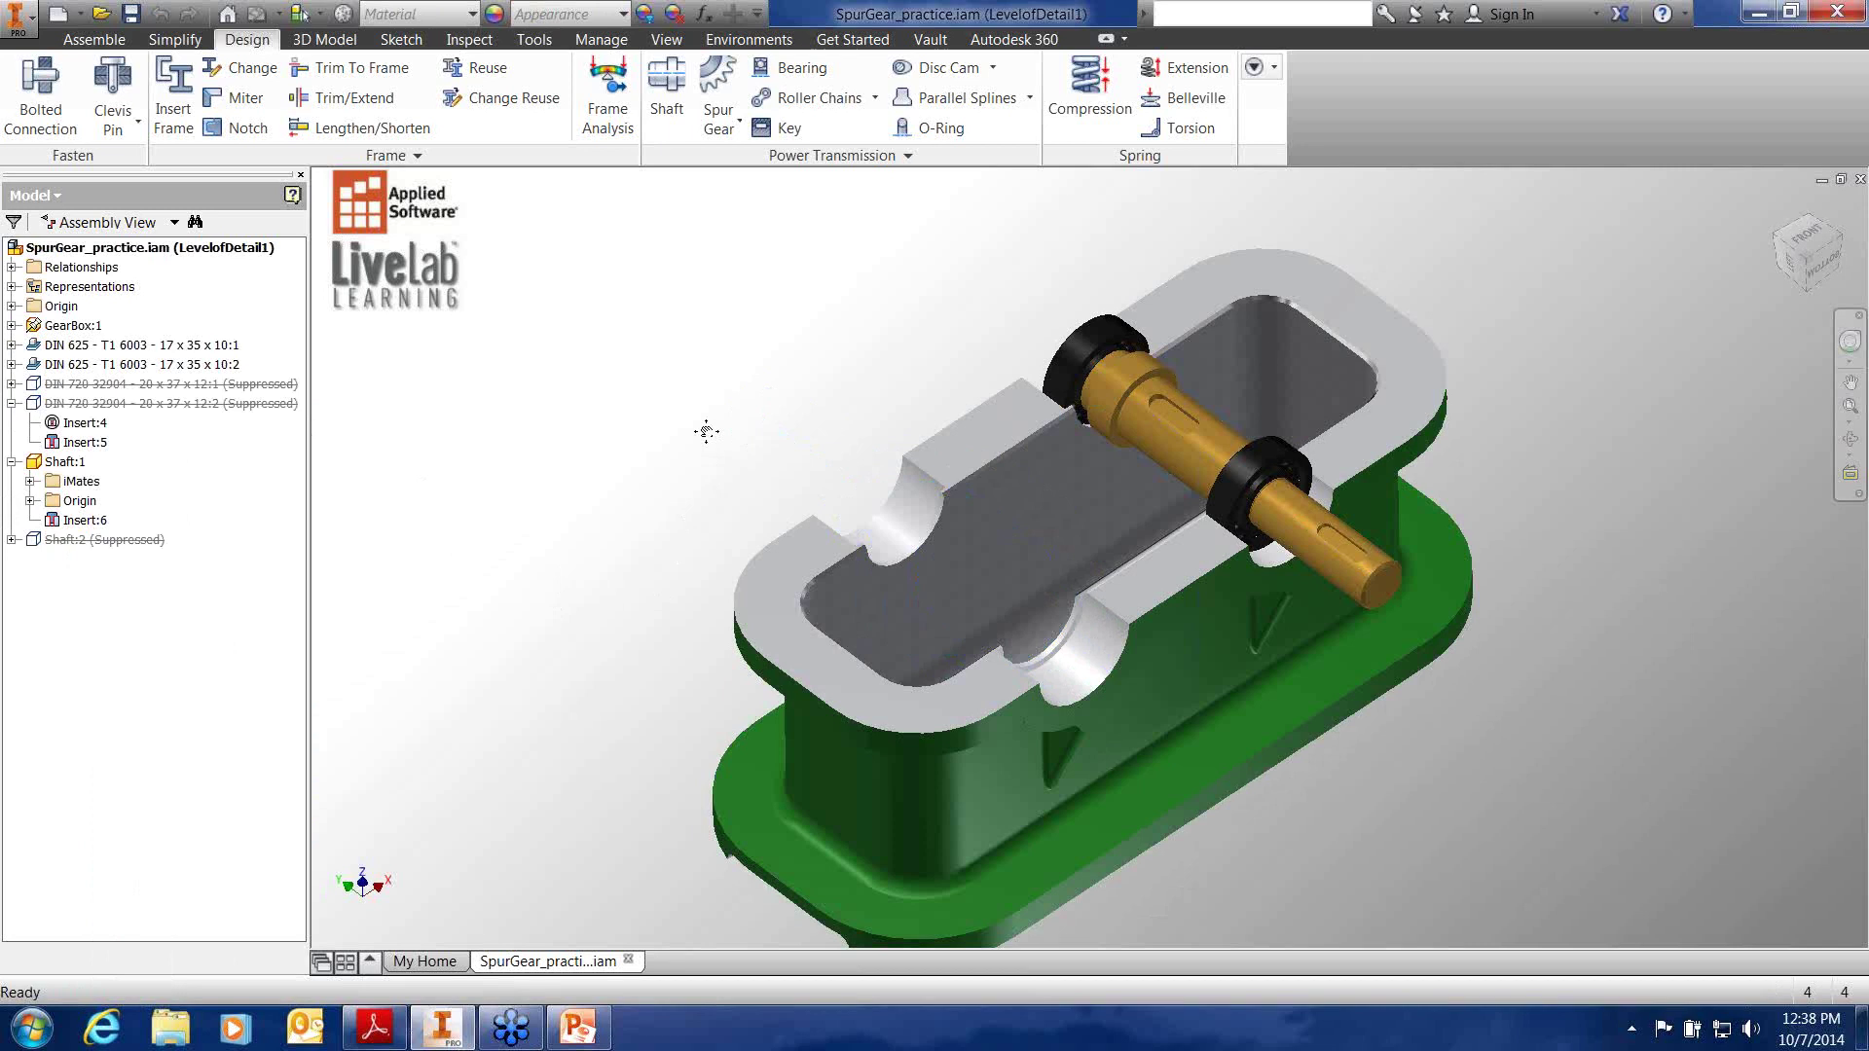
{"action": "mouse_move", "coordinate": [732, 417]}
{"action": "left_mouse_down"}
{"action": "mouse_move", "coordinate": [734, 393]}
{"action": "mouse_move", "coordinate": [745, 409]}
{"action": "left_mouse_up"}
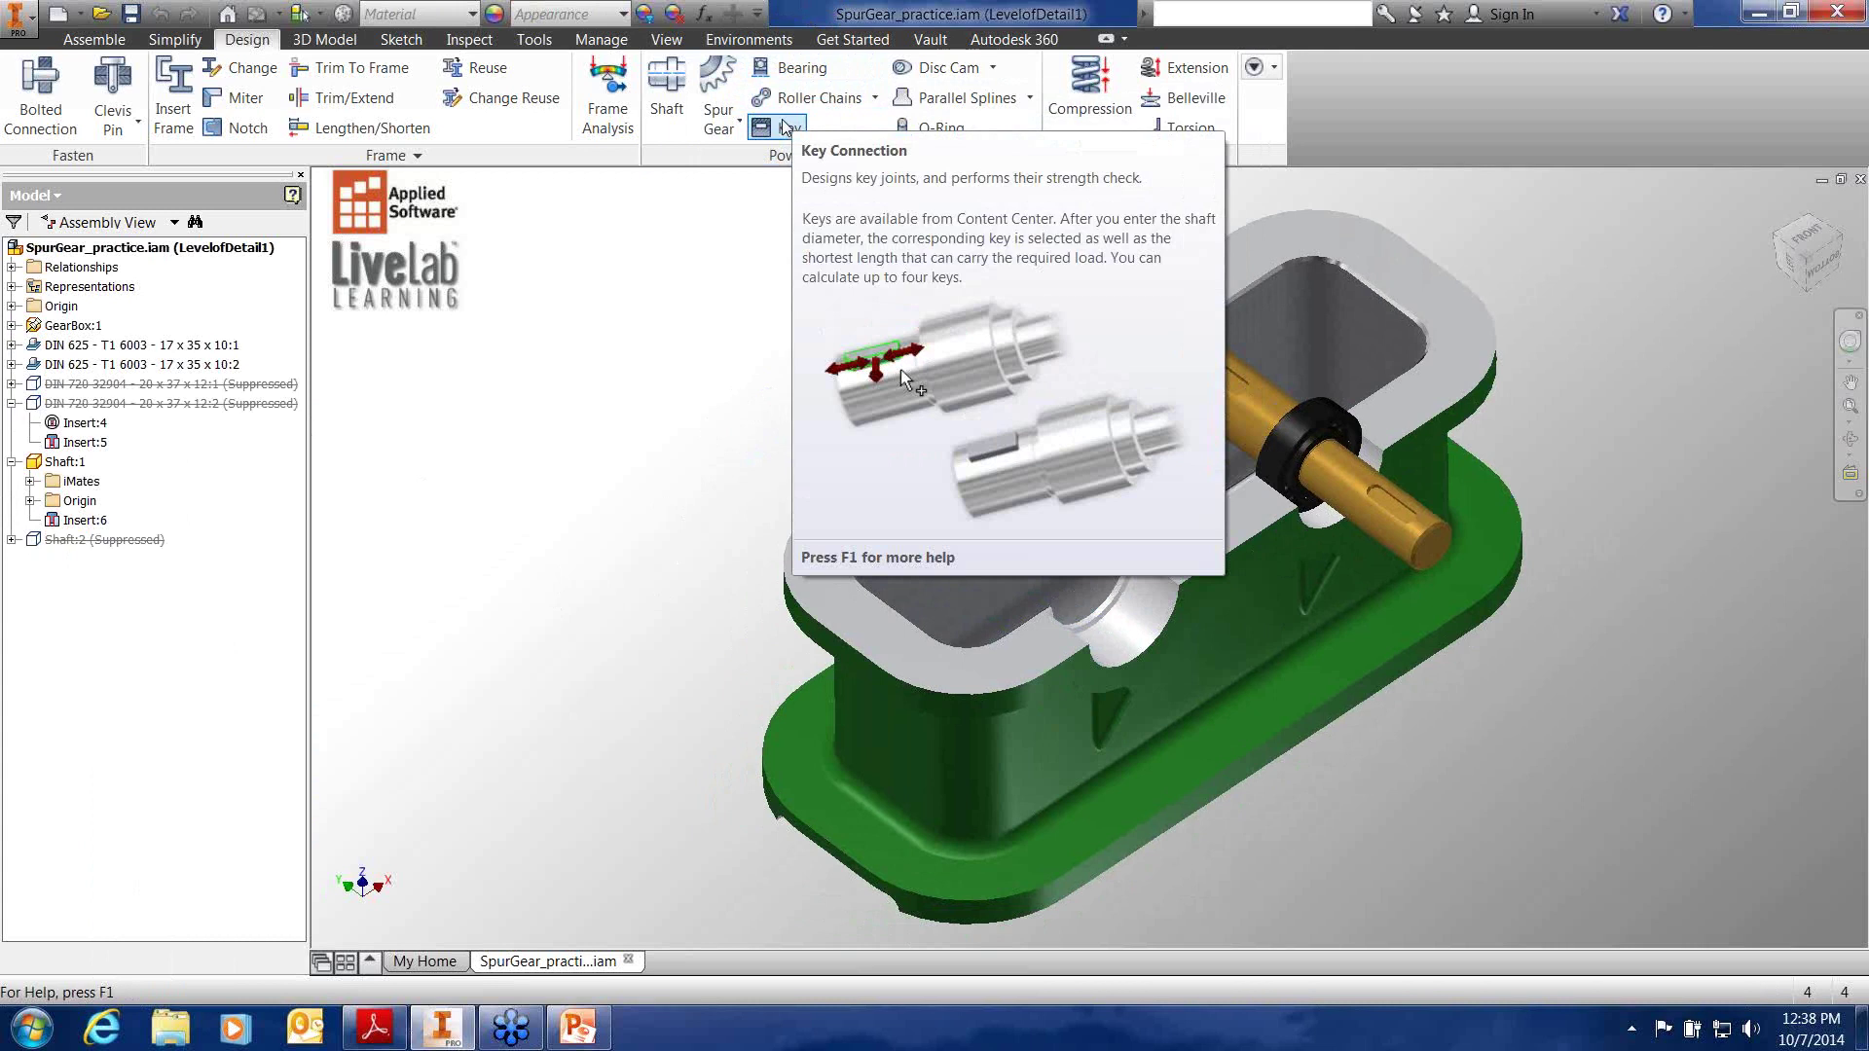
Start the Bearing Generator and browse the bearing categories, keeping Angular Contact Ball Bearings
{"action": "left_click", "coordinate": [800, 68]}
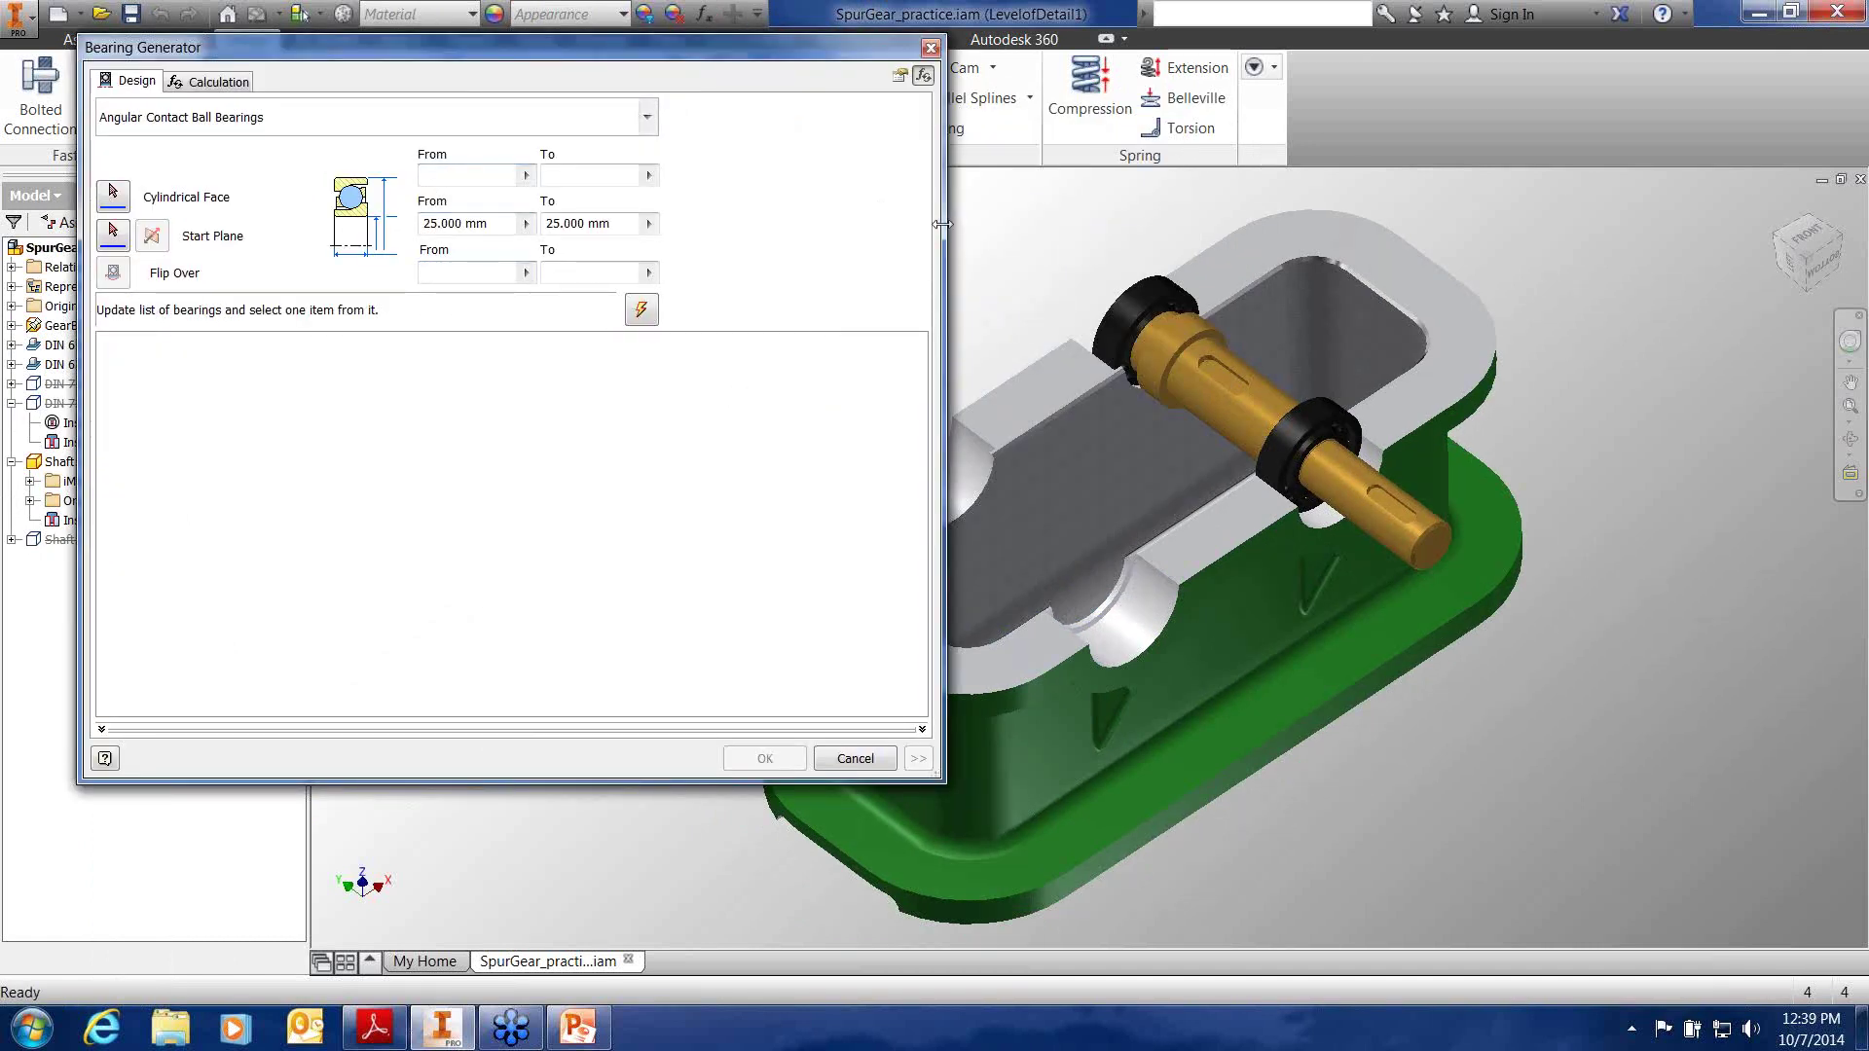
{"action": "left_click_drag", "start_coordinate": [941, 225], "coordinate": [812, 217]}
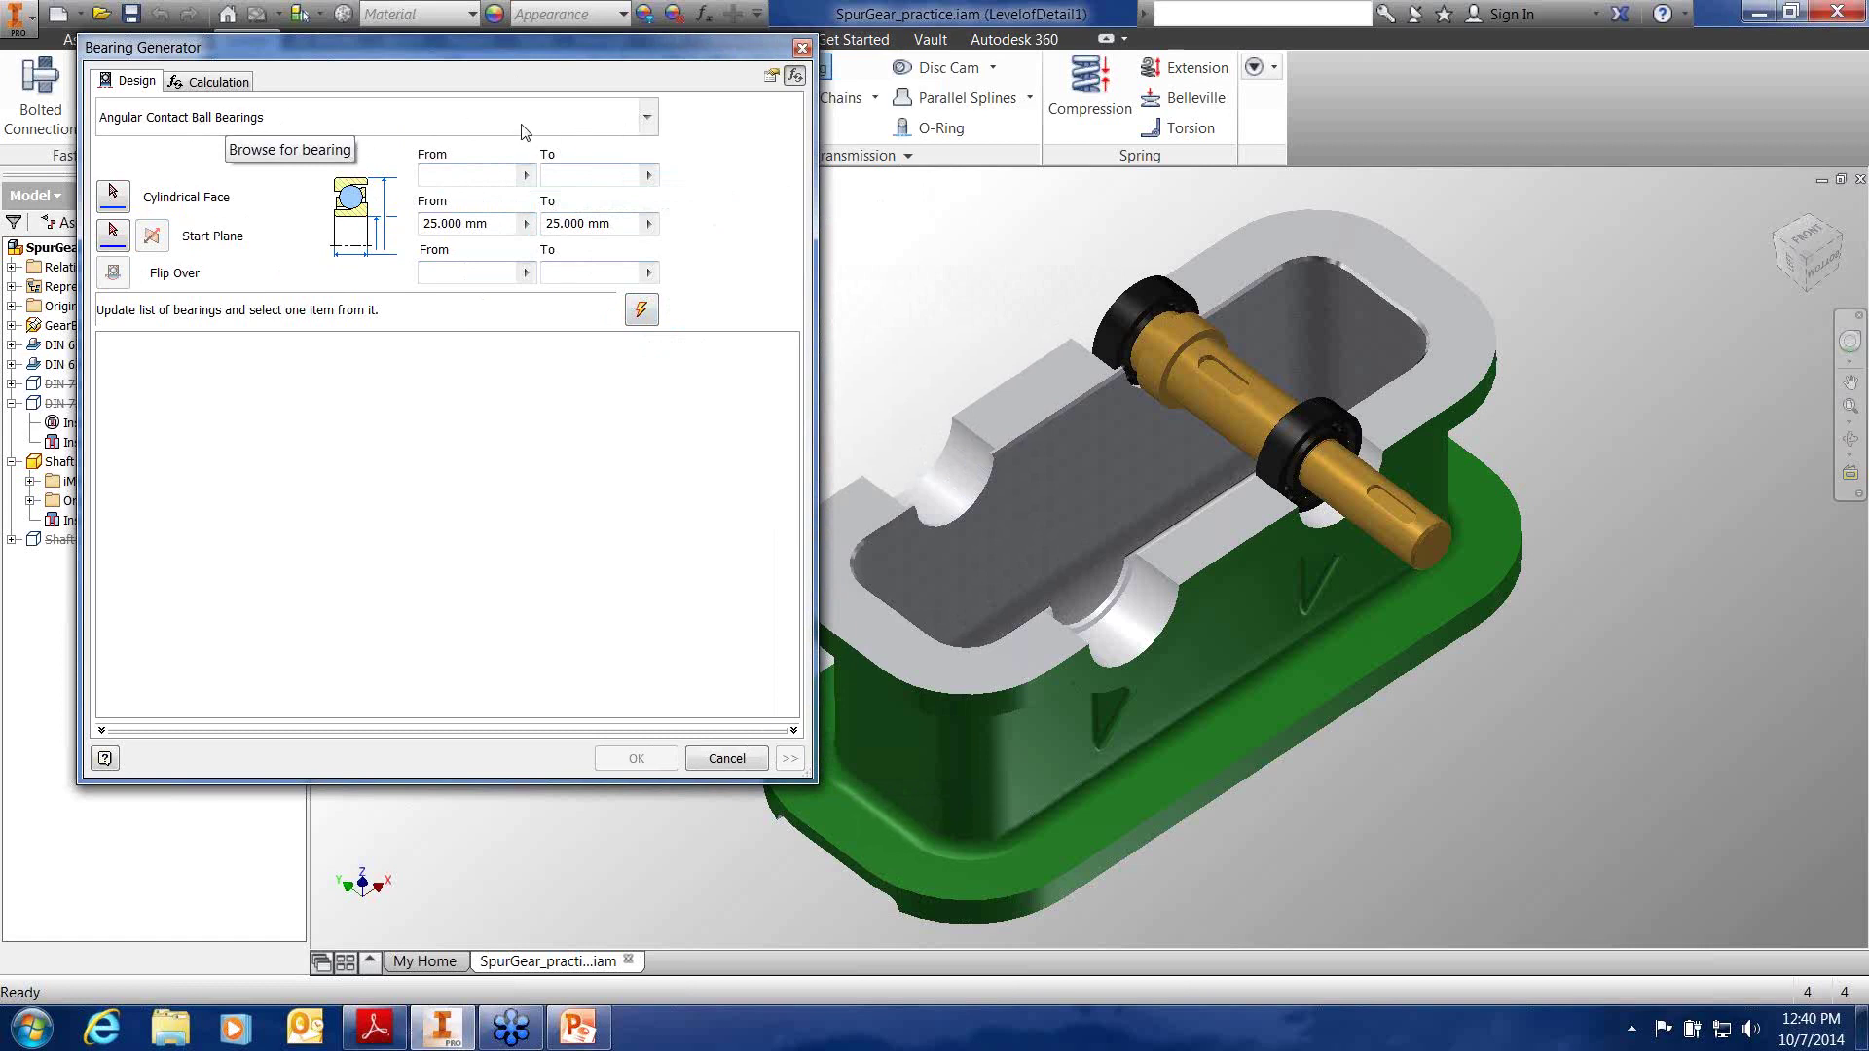
{"action": "left_click", "coordinate": [650, 119]}
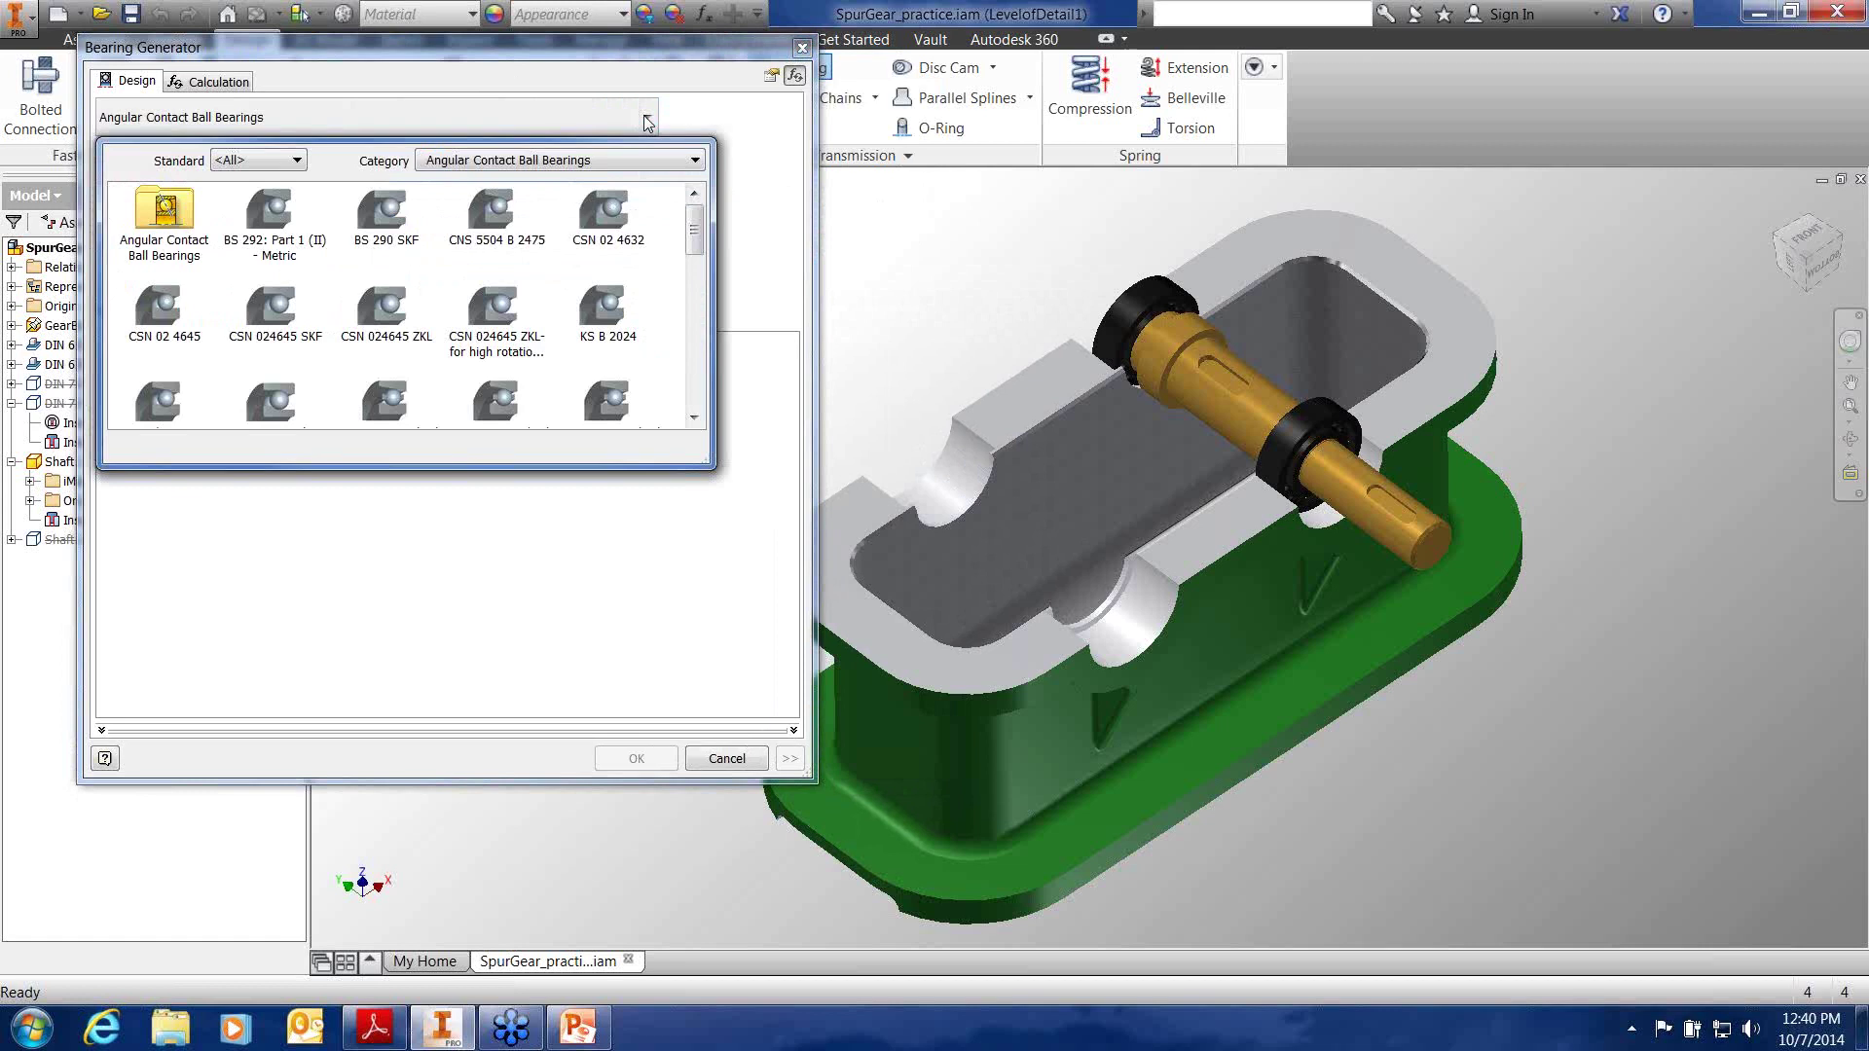
{"action": "left_click", "coordinate": [496, 163]}
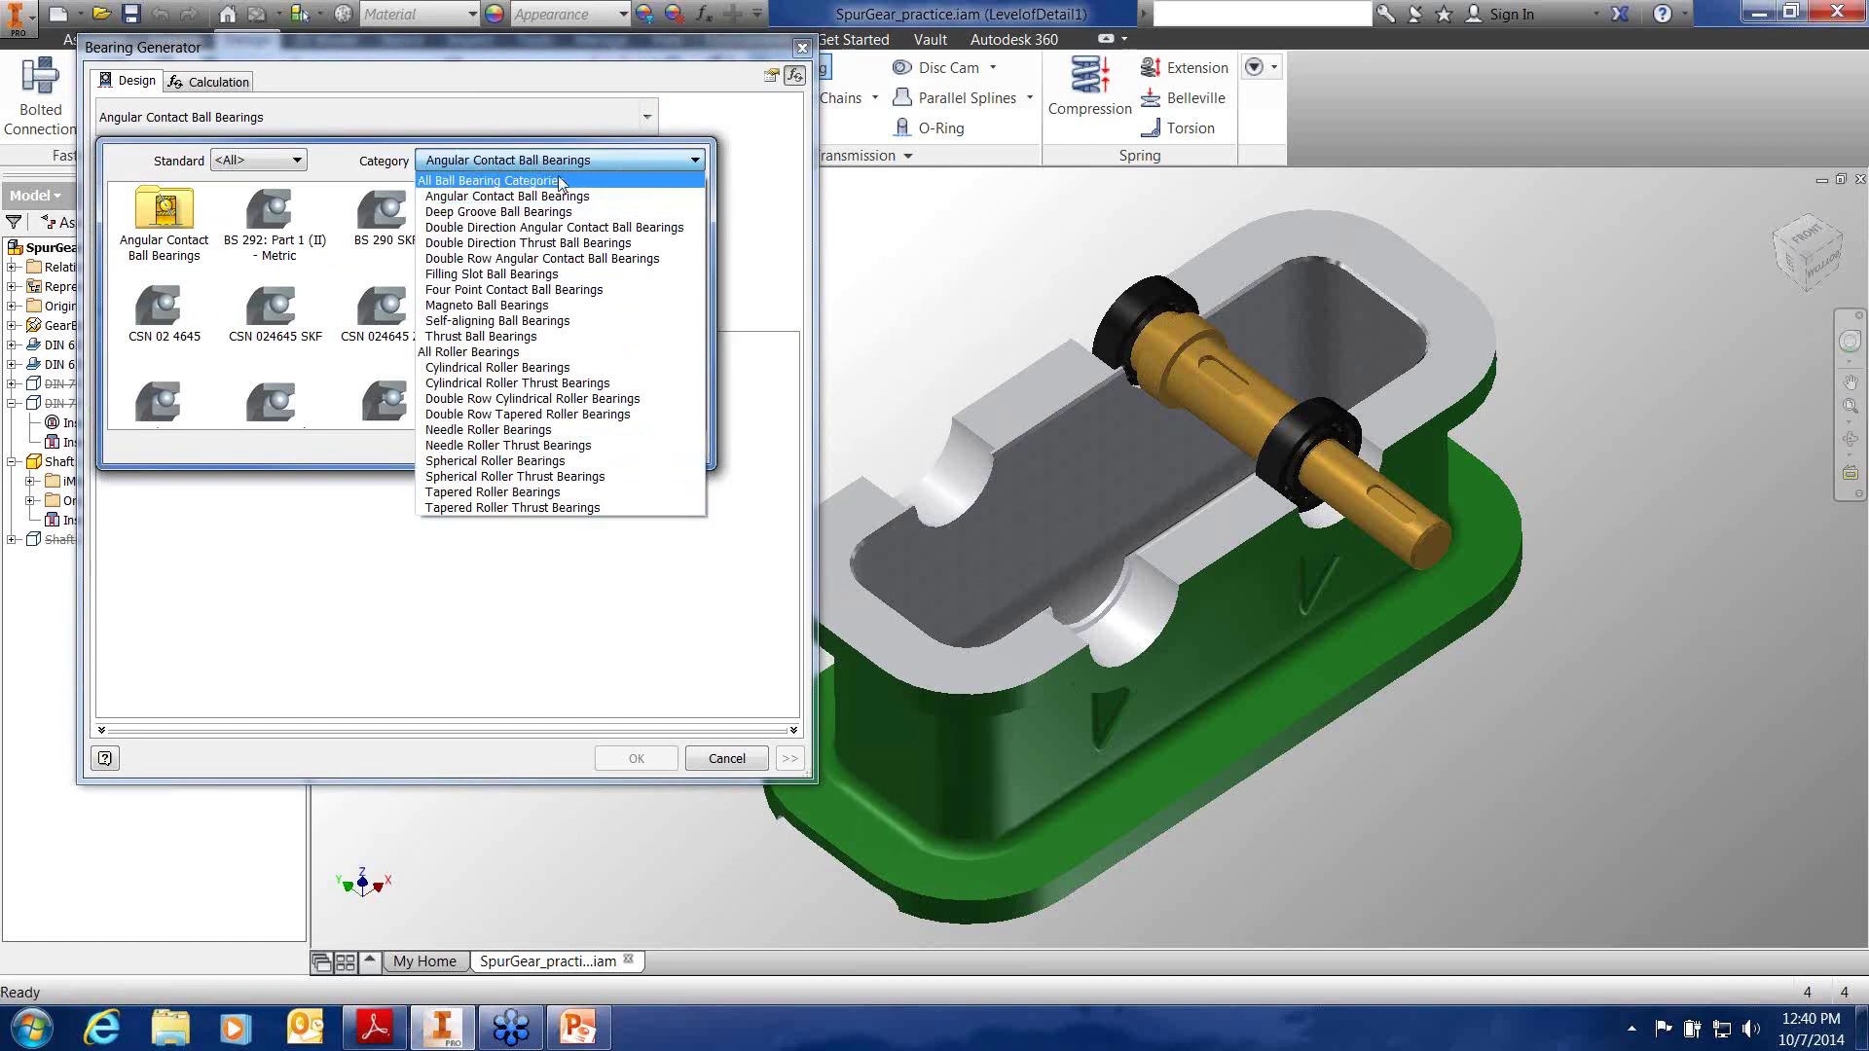
{"action": "left_click", "coordinate": [738, 163]}
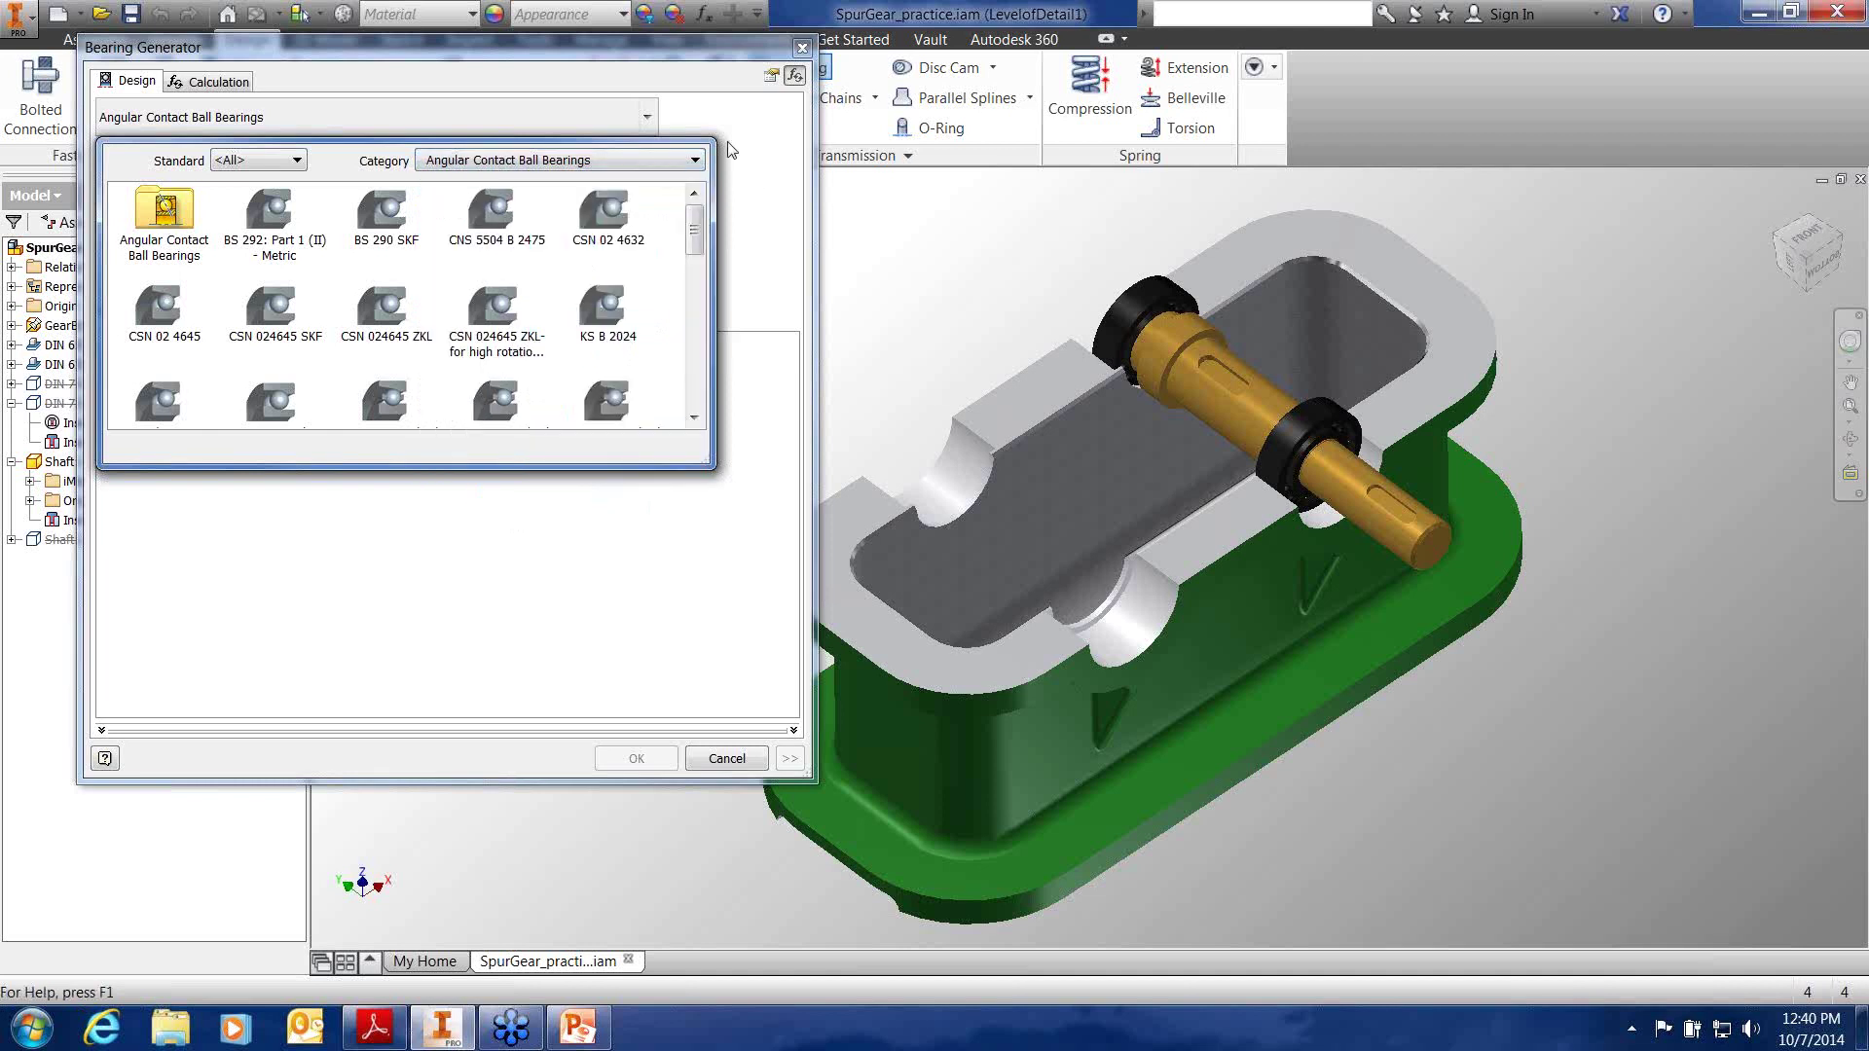
{"action": "left_click", "coordinate": [738, 516]}
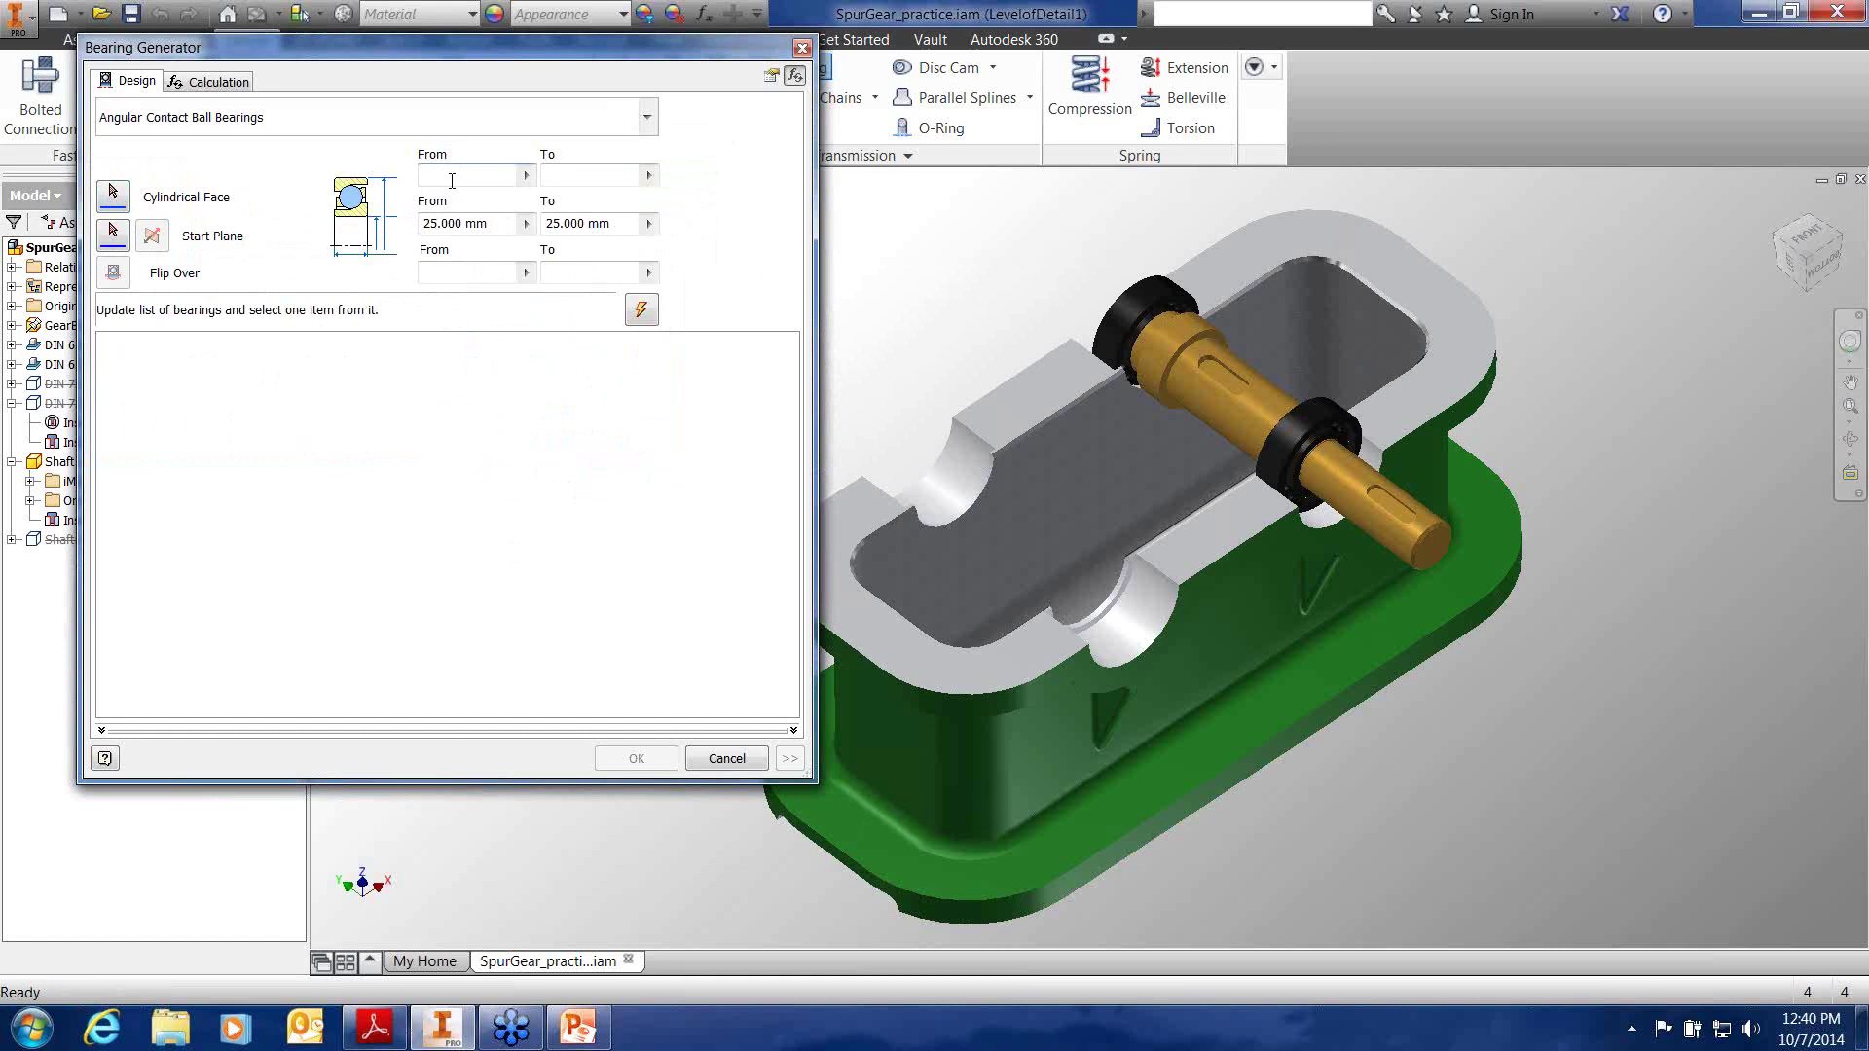
{"action": "left_click", "coordinate": [526, 175]}
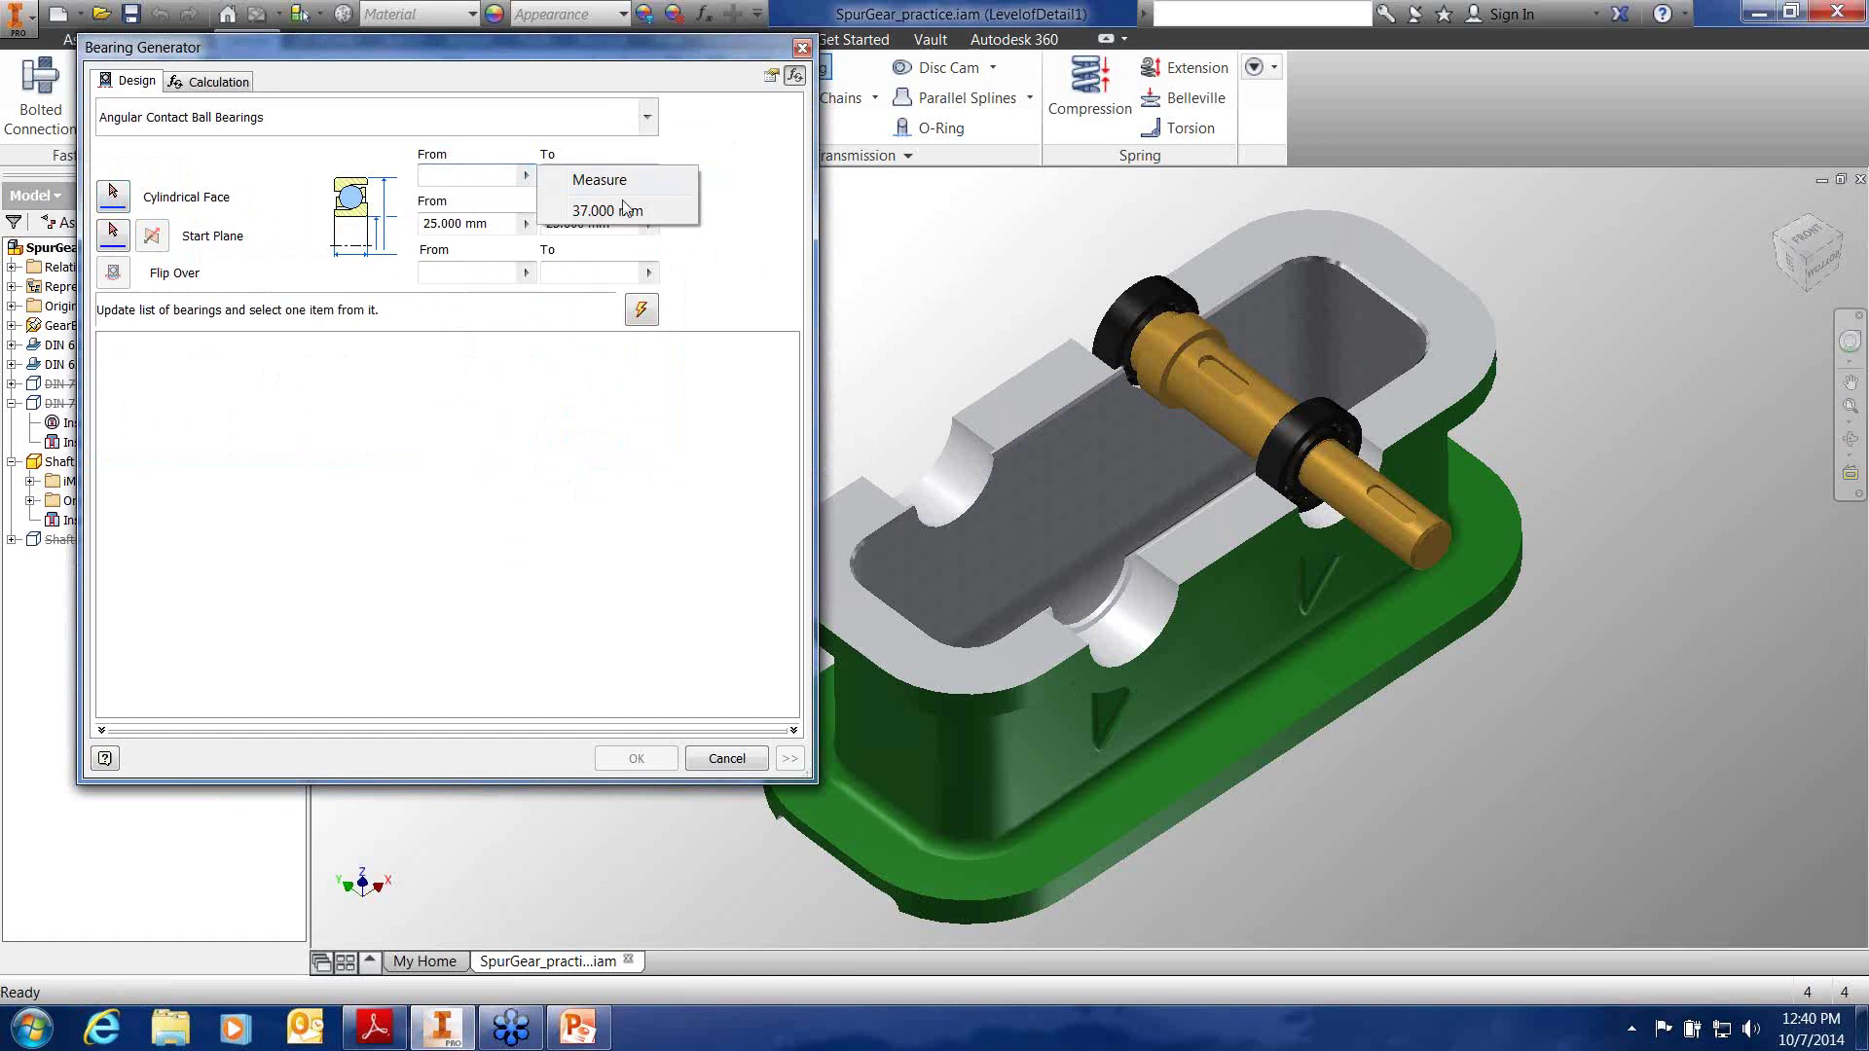
{"action": "left_click", "coordinate": [648, 175]}
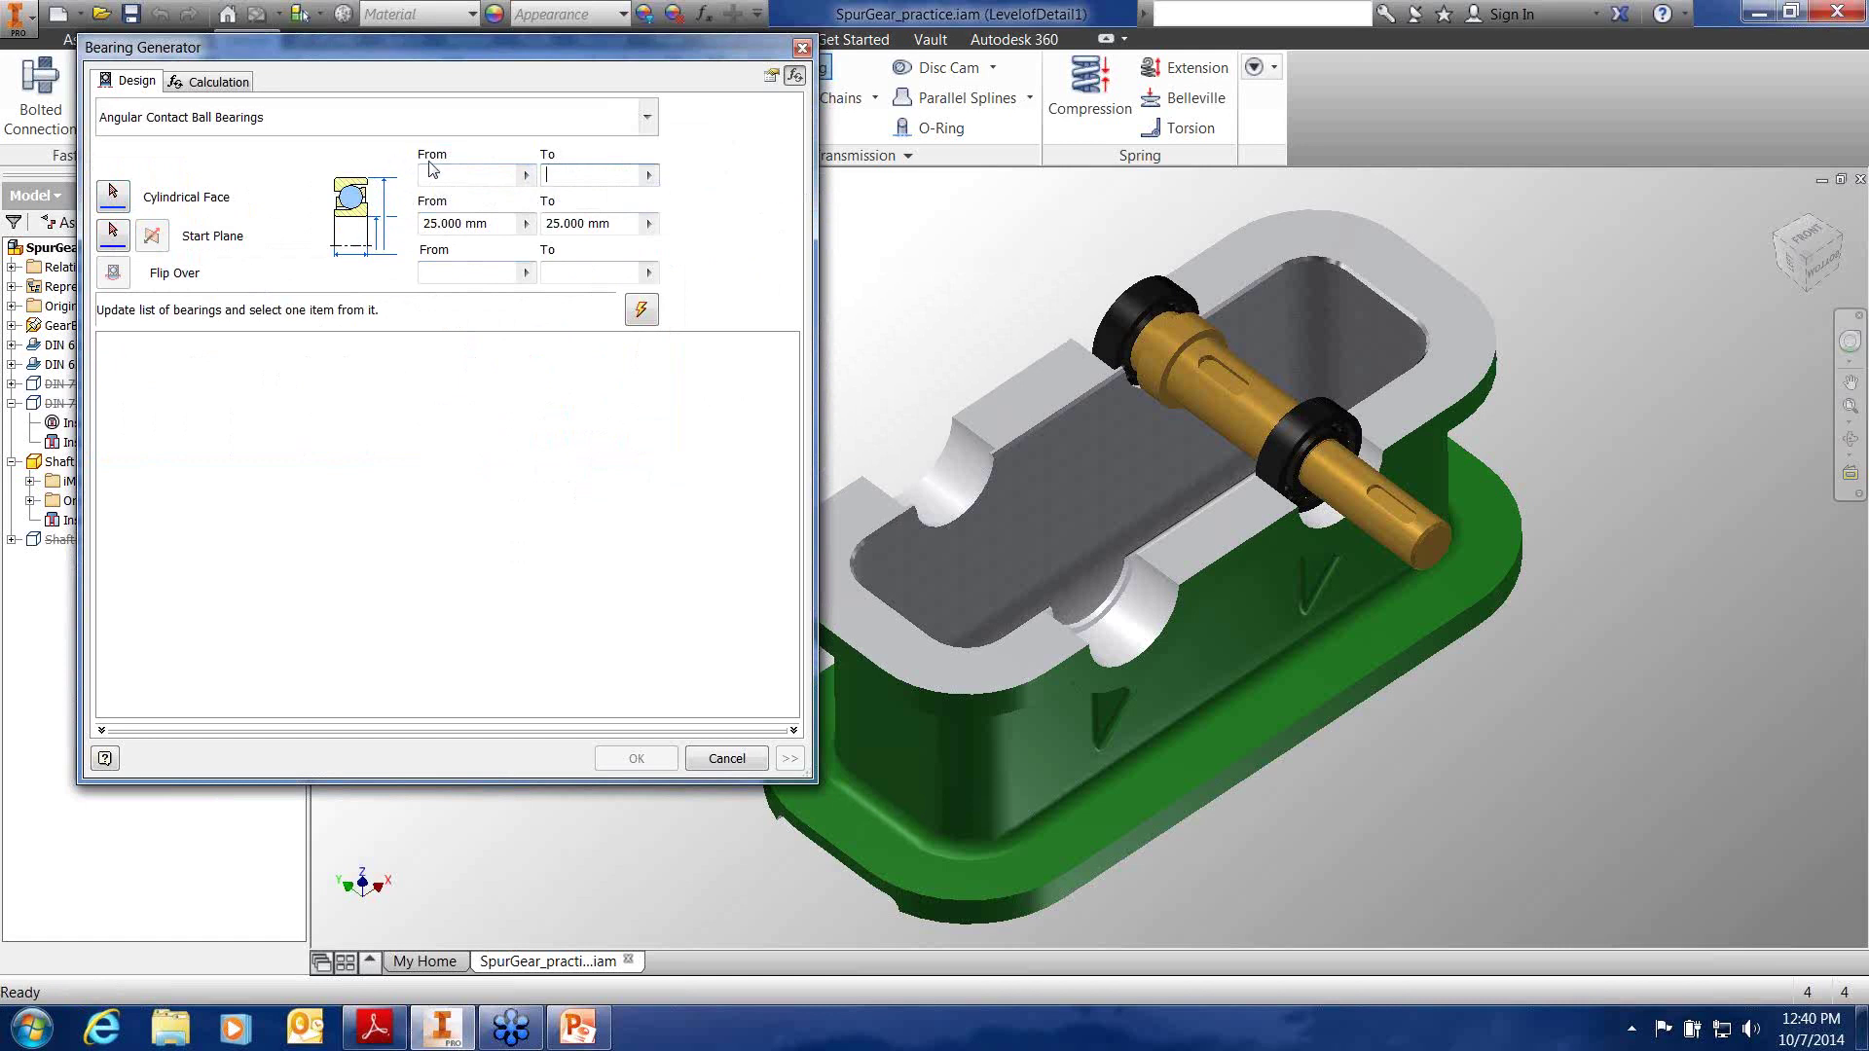
{"action": "left_click", "coordinate": [515, 173]}
{"action": "left_click", "coordinate": [494, 223]}
{"action": "left_click", "coordinate": [488, 272]}
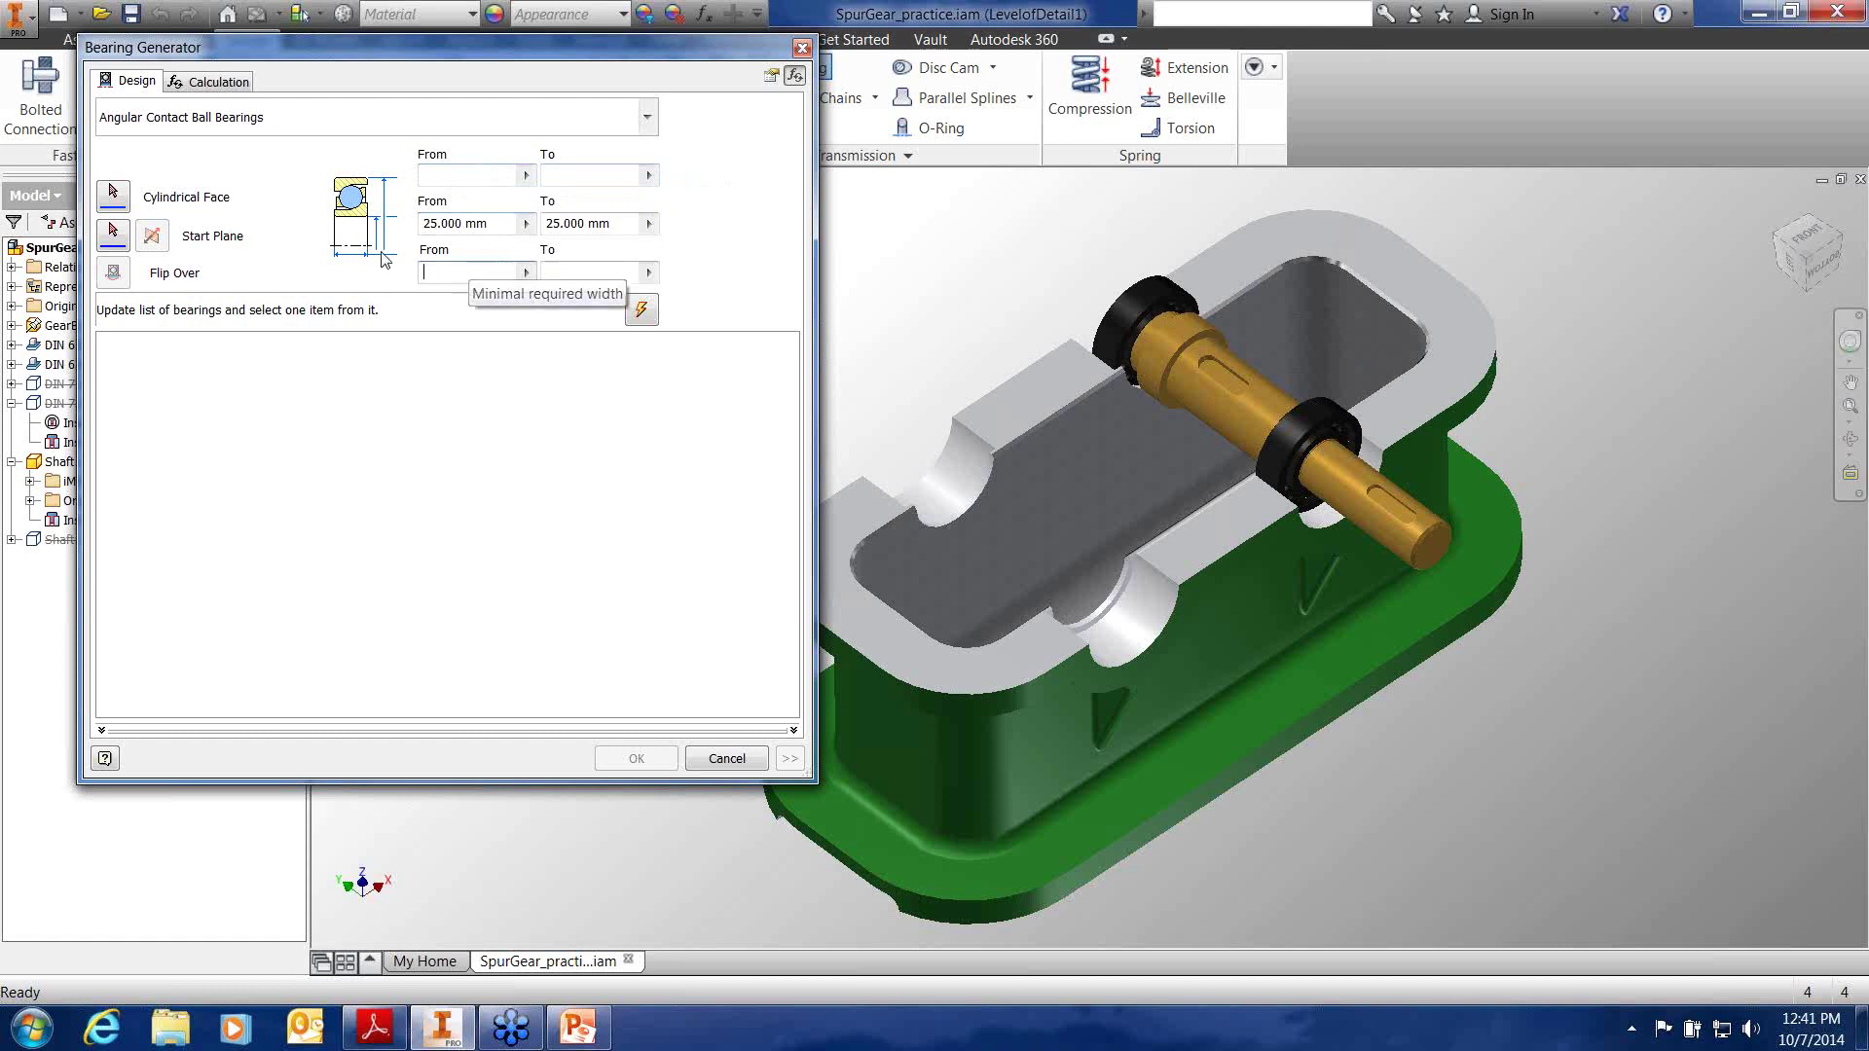
Use the cylindrical face of the empty front bearing seat in the housing as the bearing's placement reference
{"action": "left_click", "coordinate": [114, 197]}
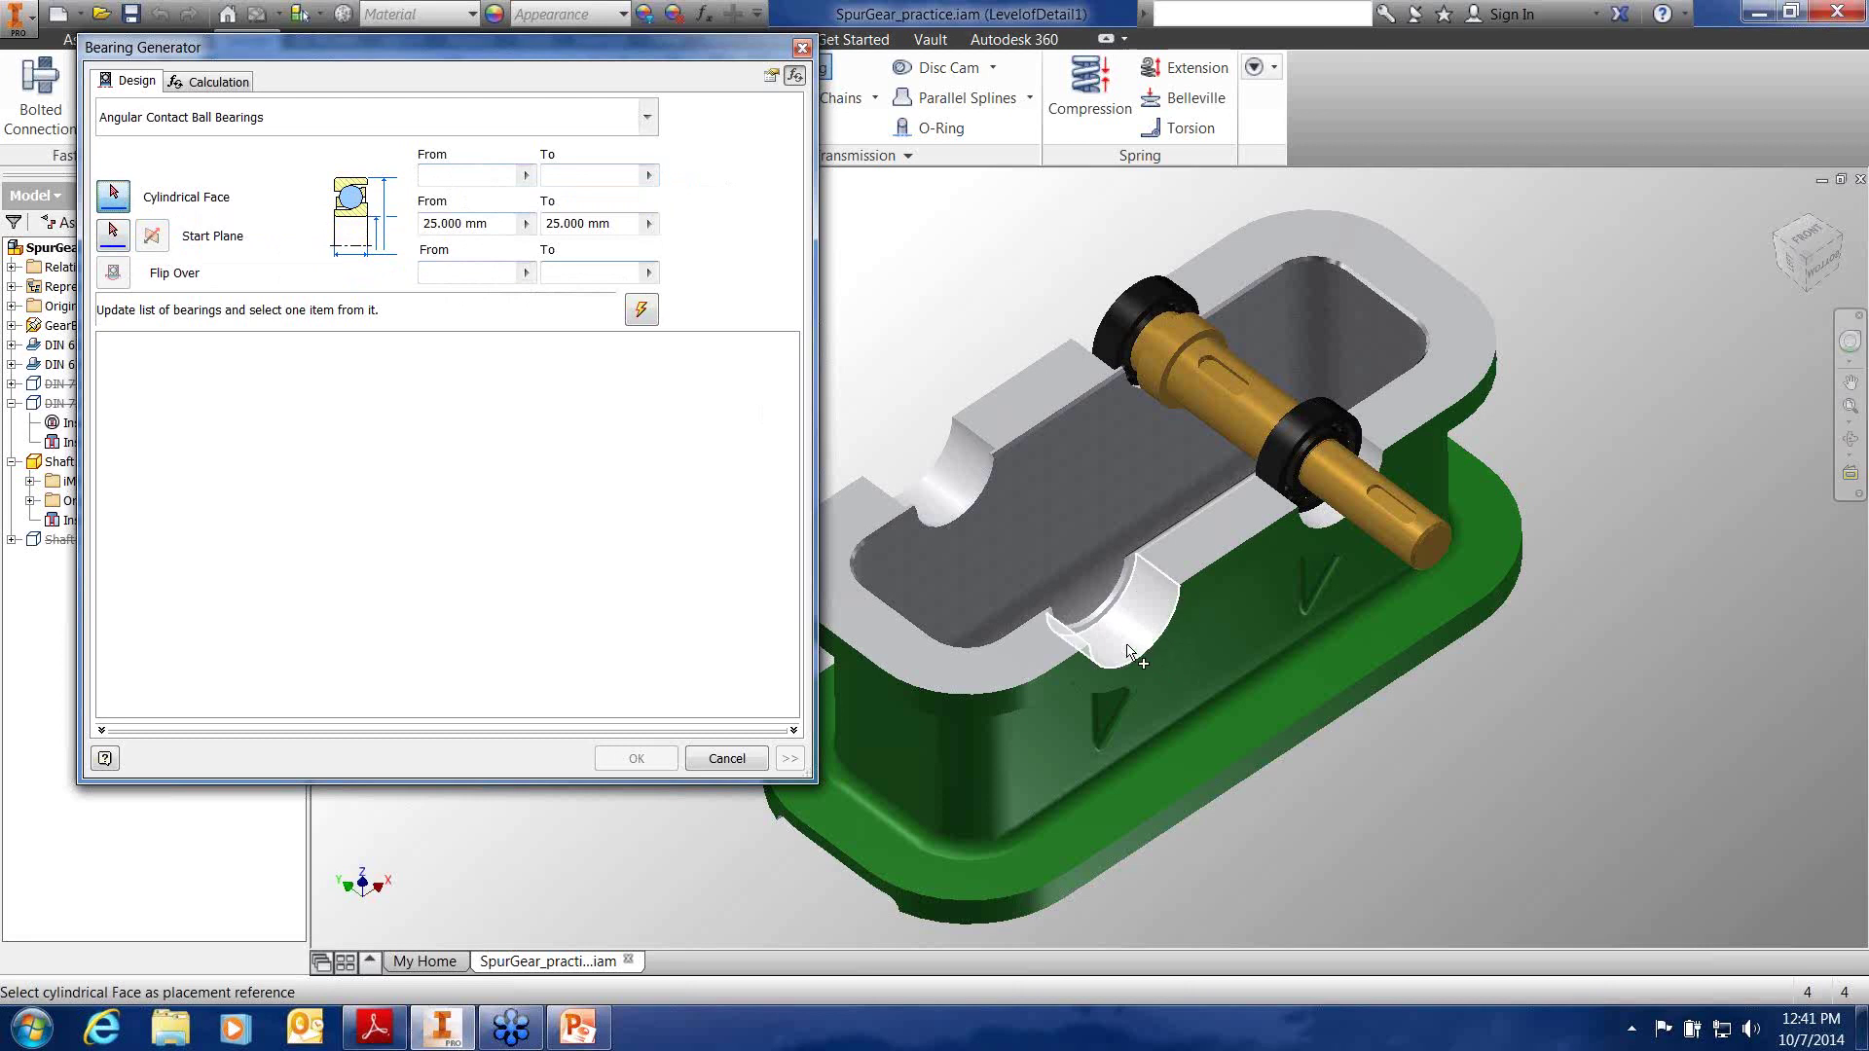
{"action": "key", "text": "ctrl"}
{"action": "key", "text": "ctrl"}
{"action": "key", "text": "ctrl"}
{"action": "left_click", "coordinate": [1134, 628]}
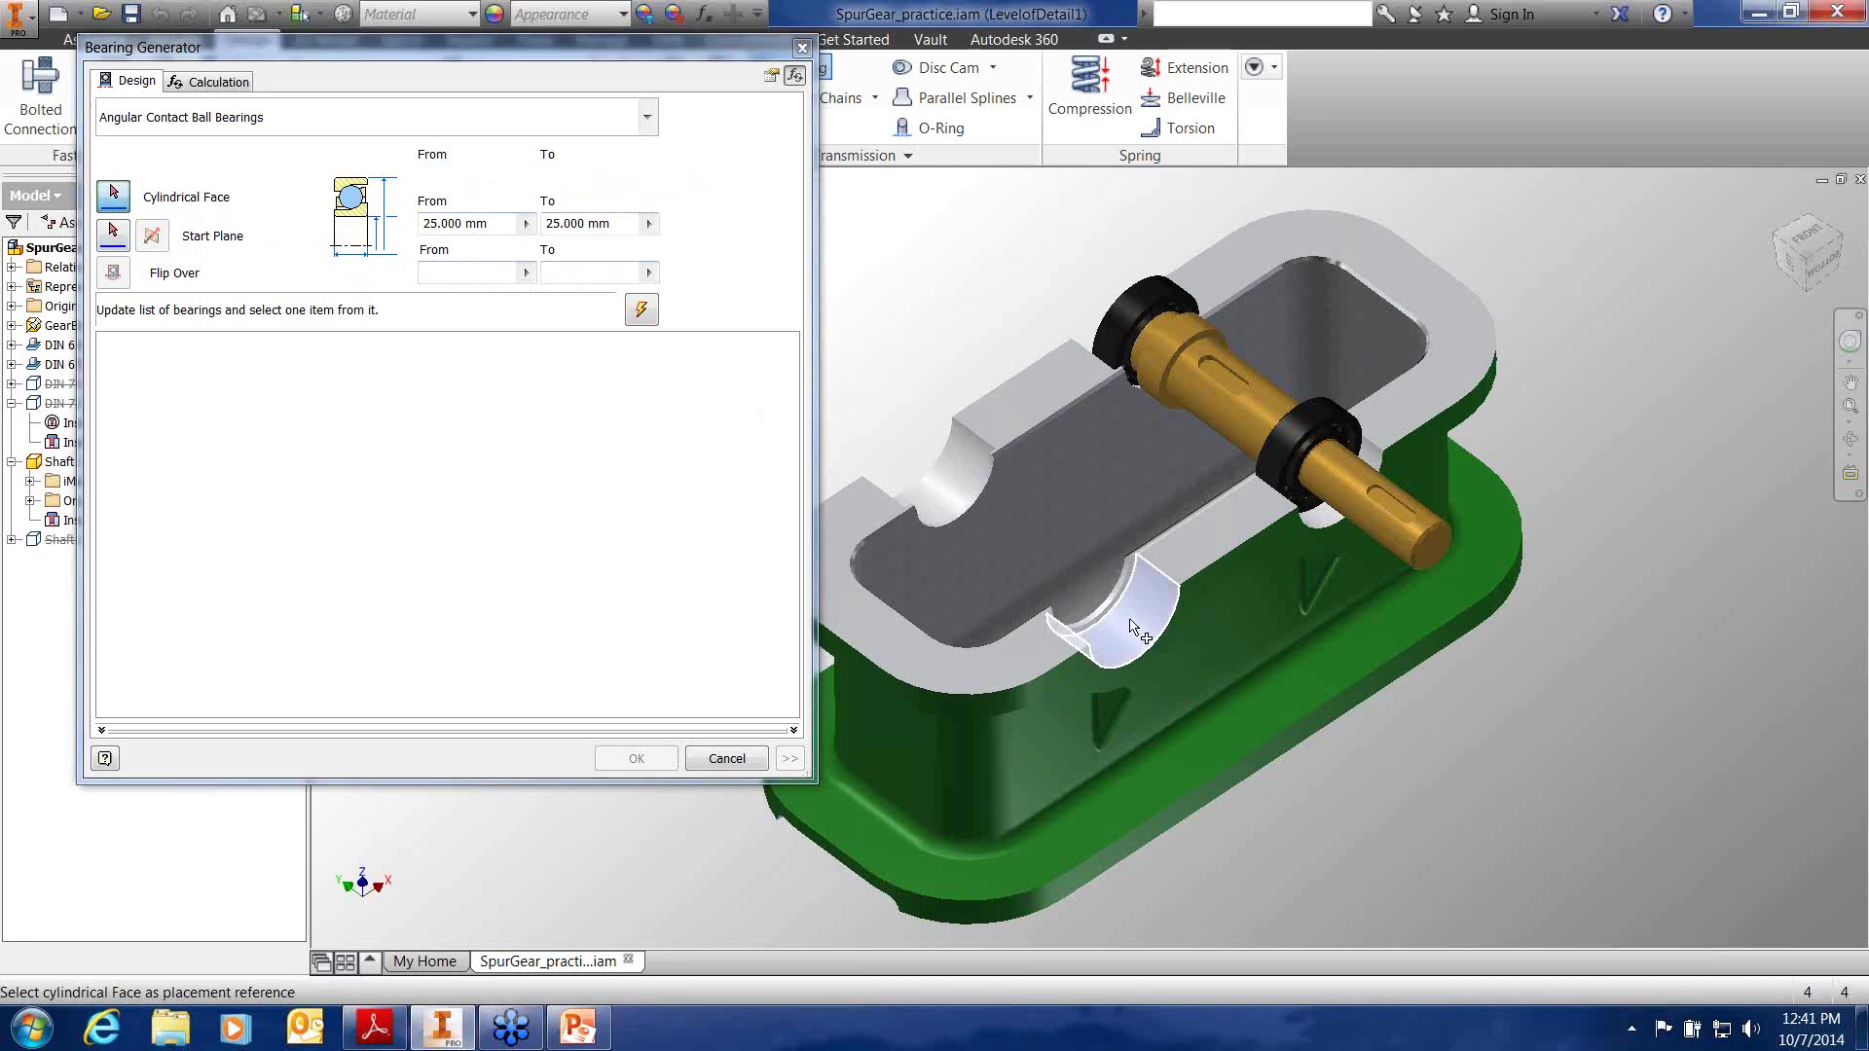
{"action": "scroll", "coordinate": [1122, 655], "scroll_direction": "down", "scroll_amount": 3}
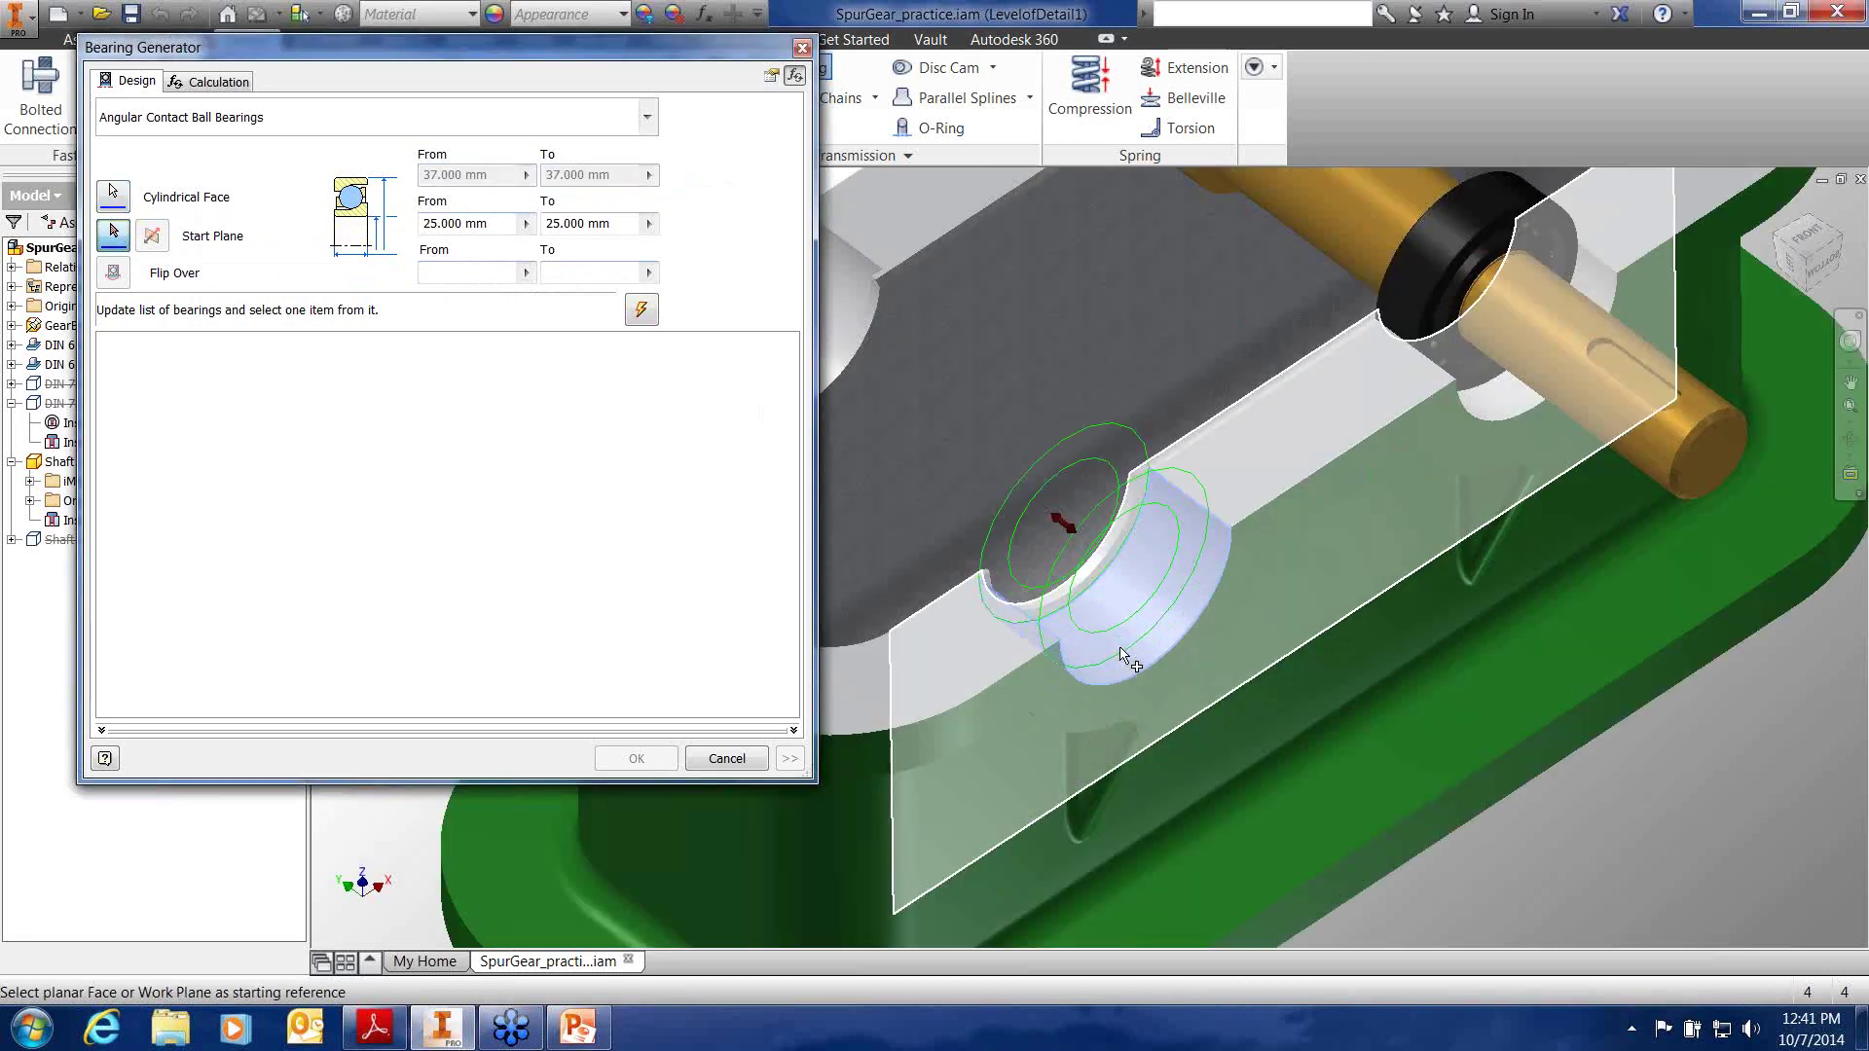
{"action": "scroll", "coordinate": [1122, 655], "scroll_direction": "down", "scroll_amount": 5}
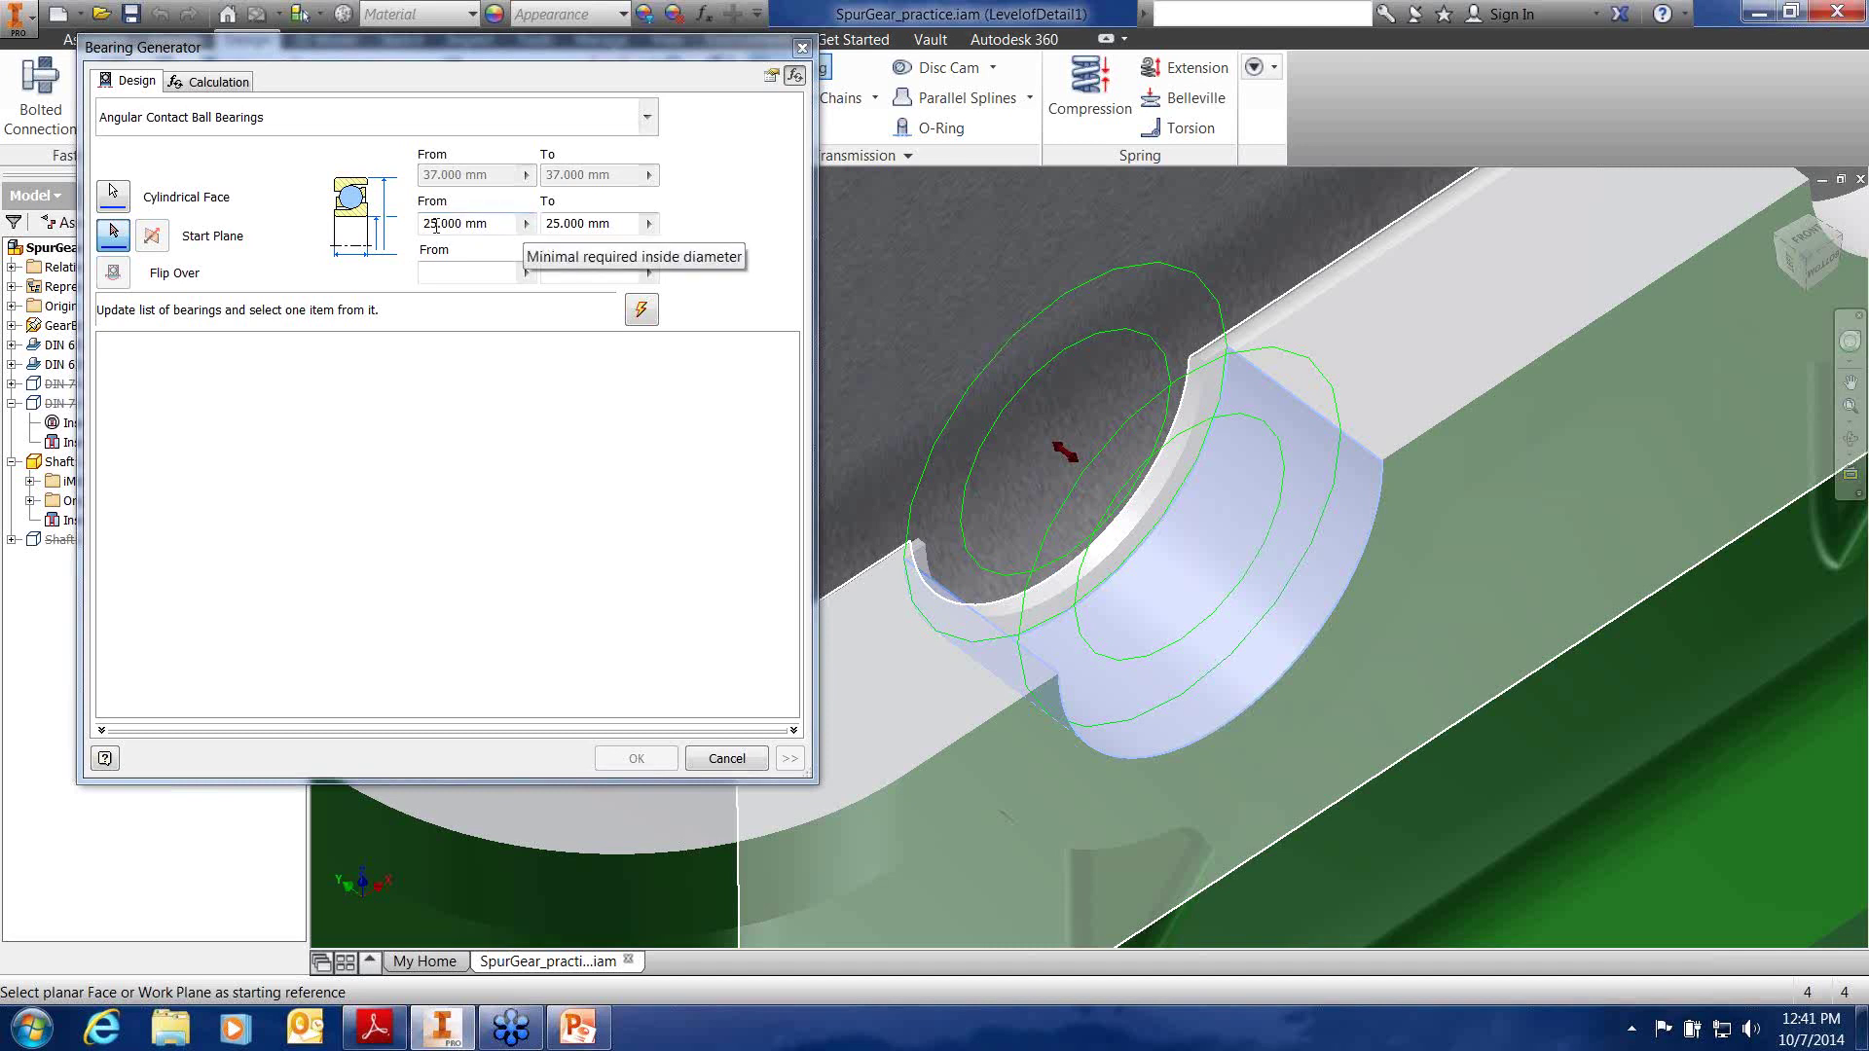
Set the bearing's inside diameter range from 15 mm to 25 mm
{"action": "left_click_drag", "start_coordinate": [437, 226], "coordinate": [421, 229]}
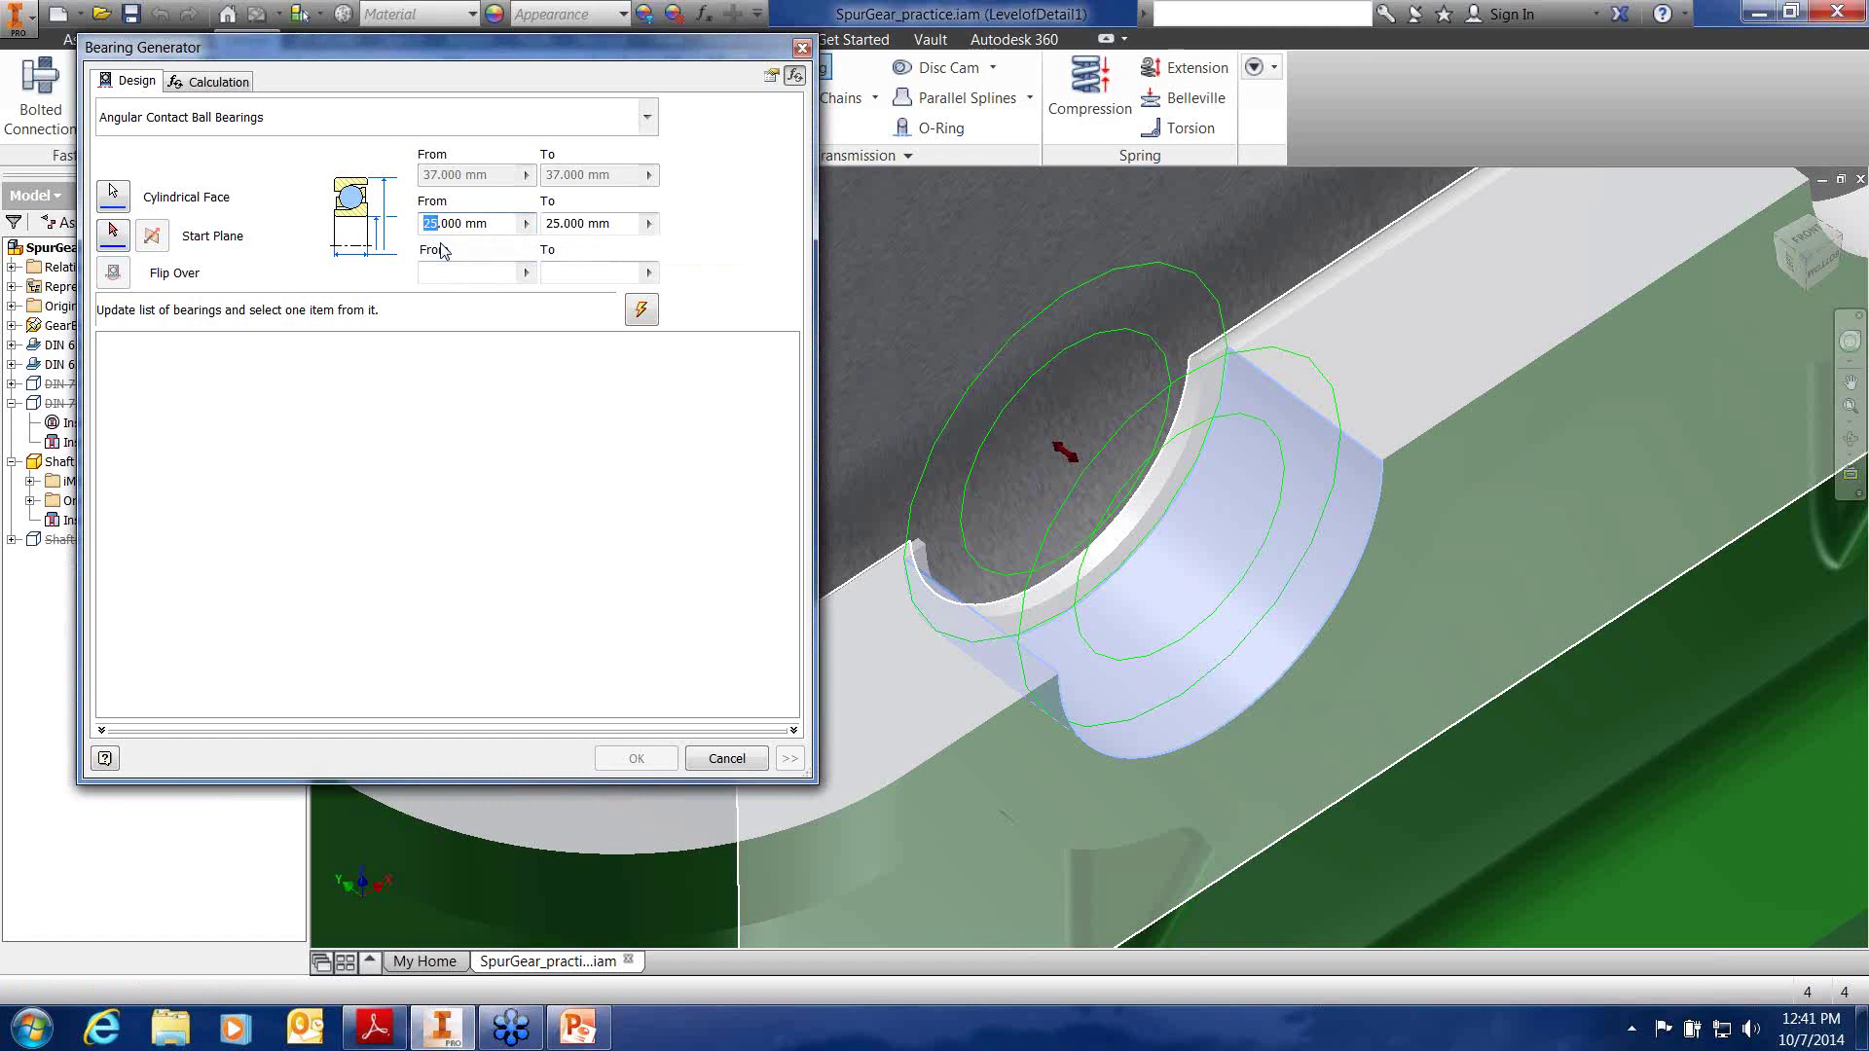
{"action": "type", "text": "15"}
{"action": "left_click", "coordinate": [607, 226]}
{"action": "left_click", "coordinate": [527, 225]}
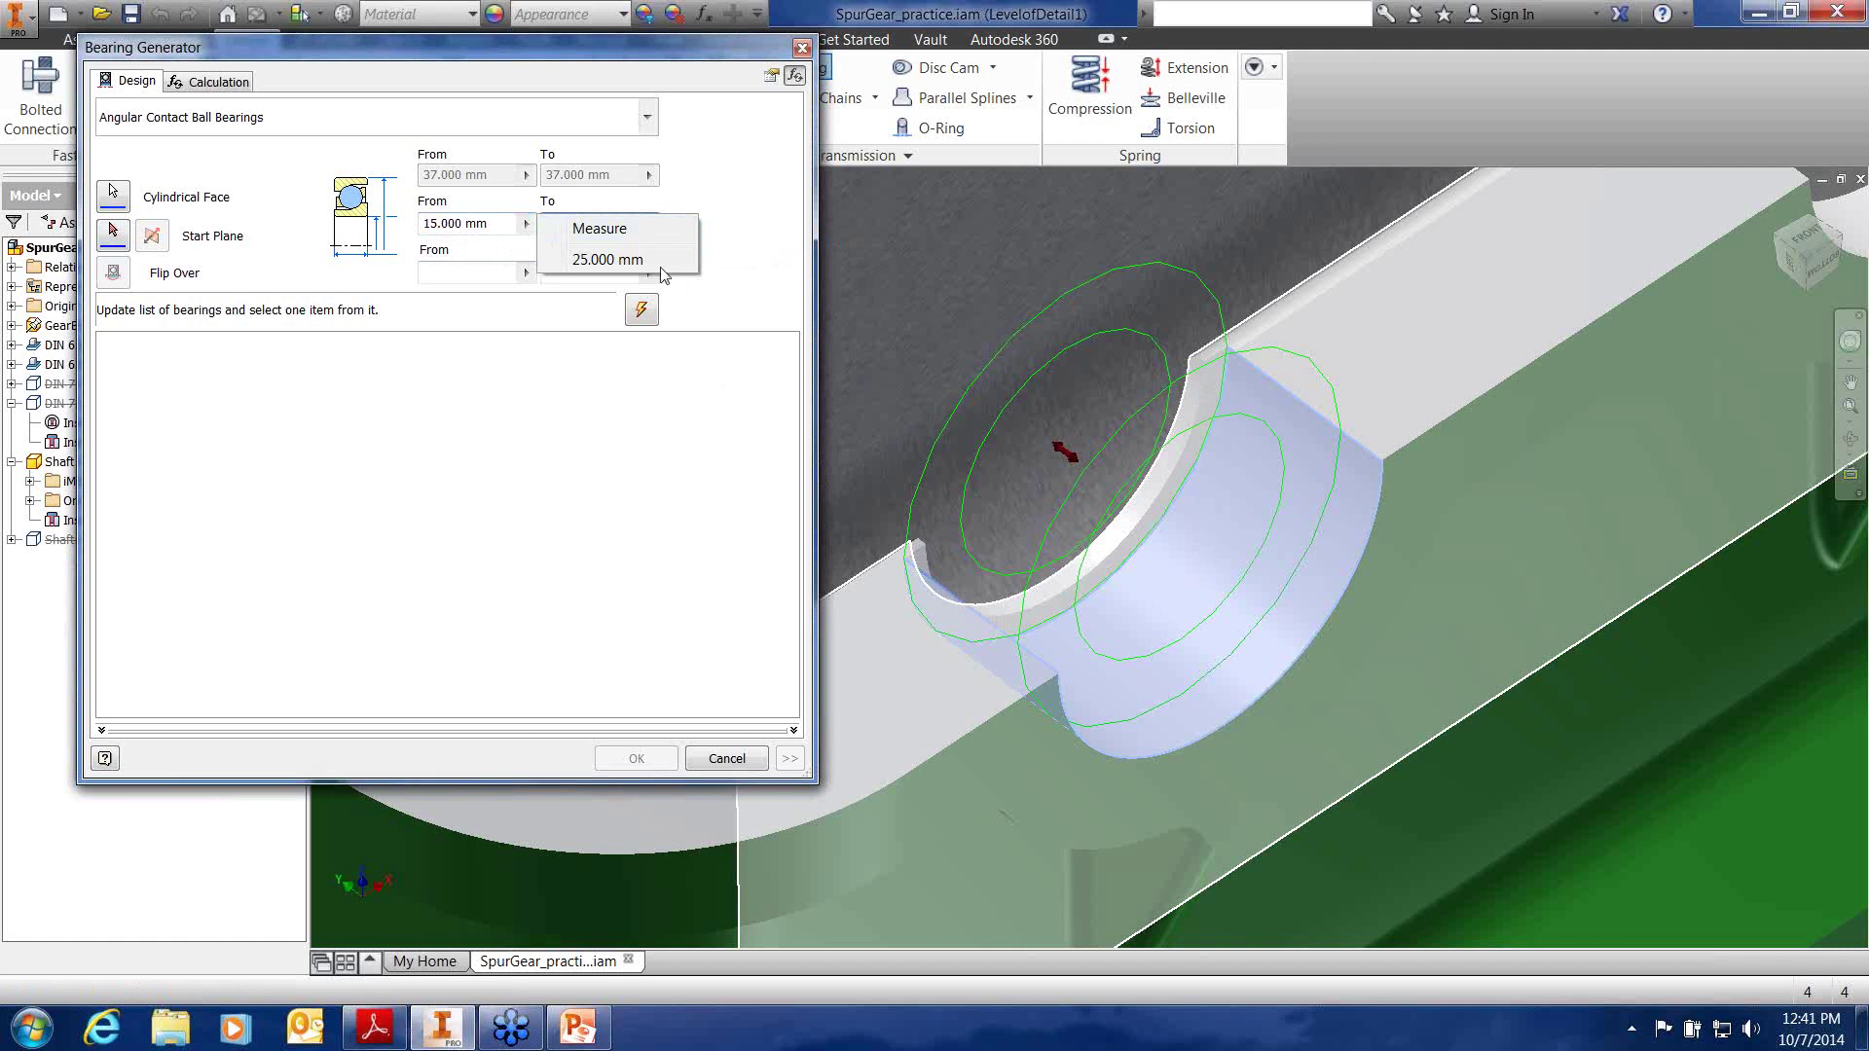
{"action": "left_click", "coordinate": [614, 259]}
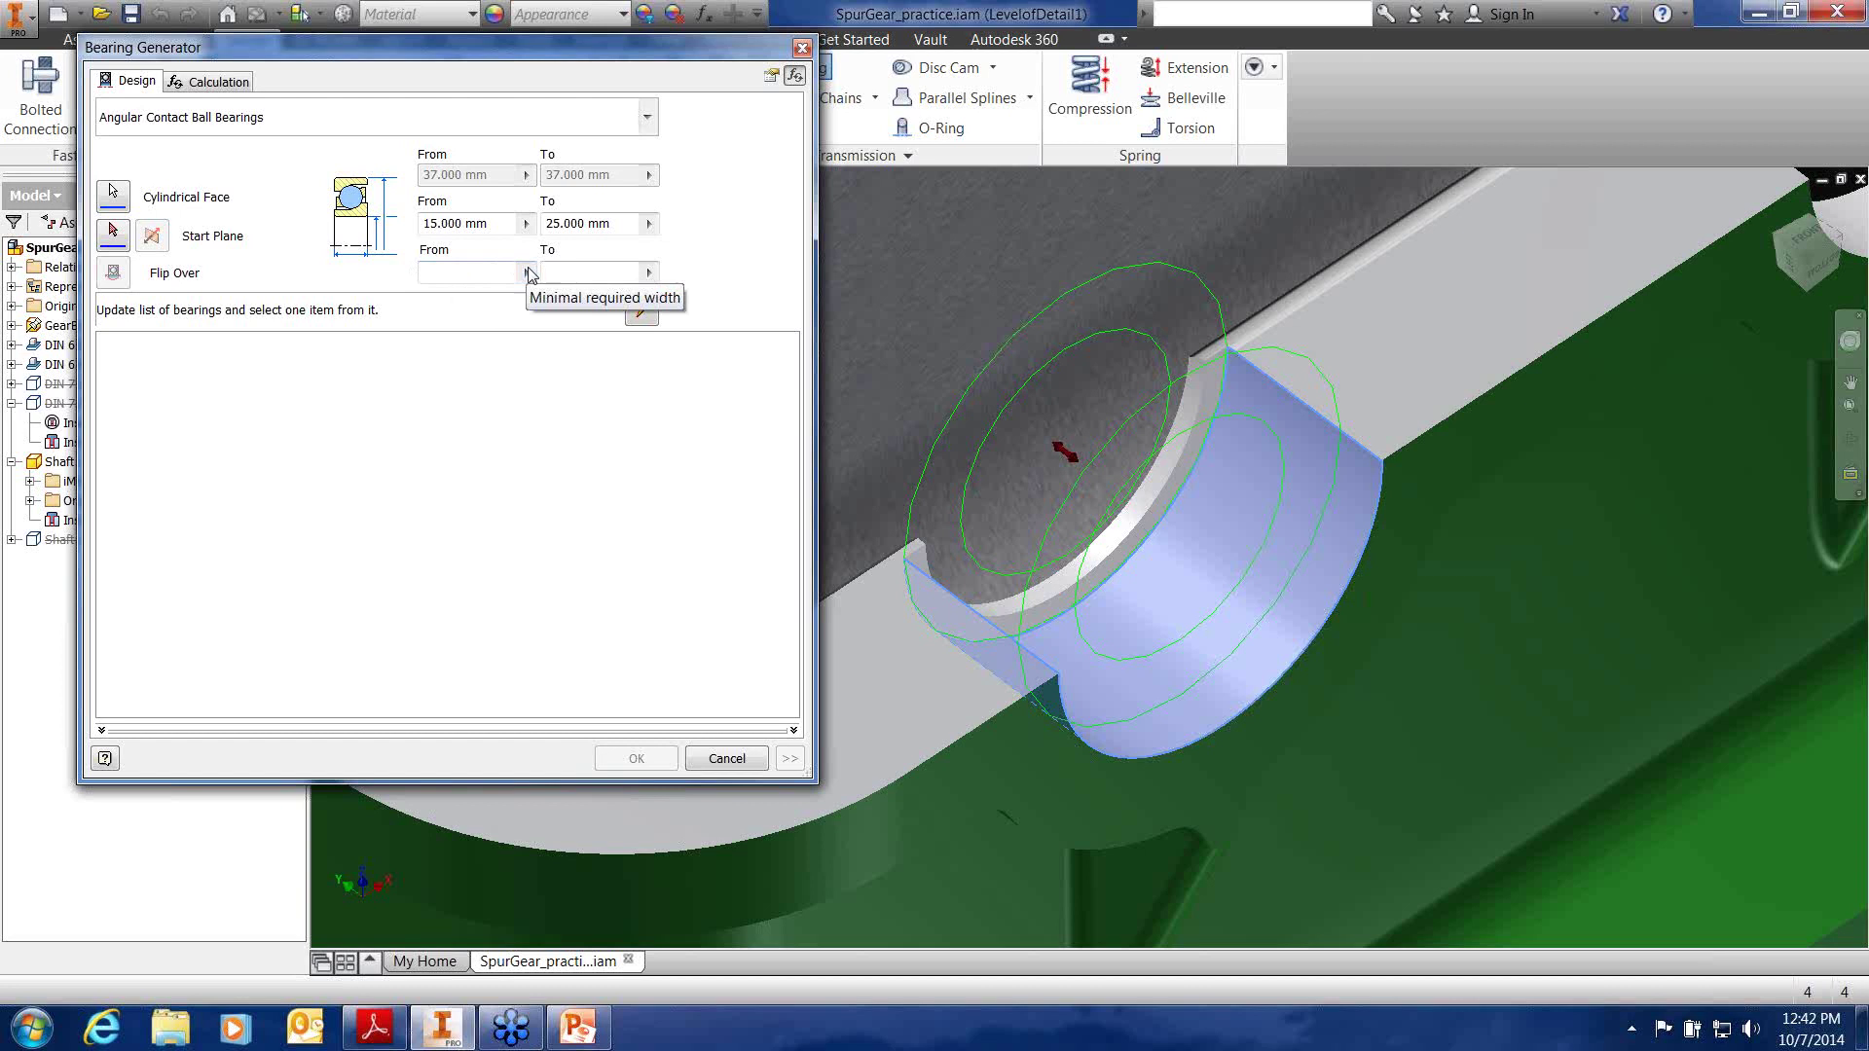
Measure the bearing seat's straight edge for the minimum bearing width and set the maximum width to 18 mm
{"action": "left_click", "coordinate": [526, 274]}
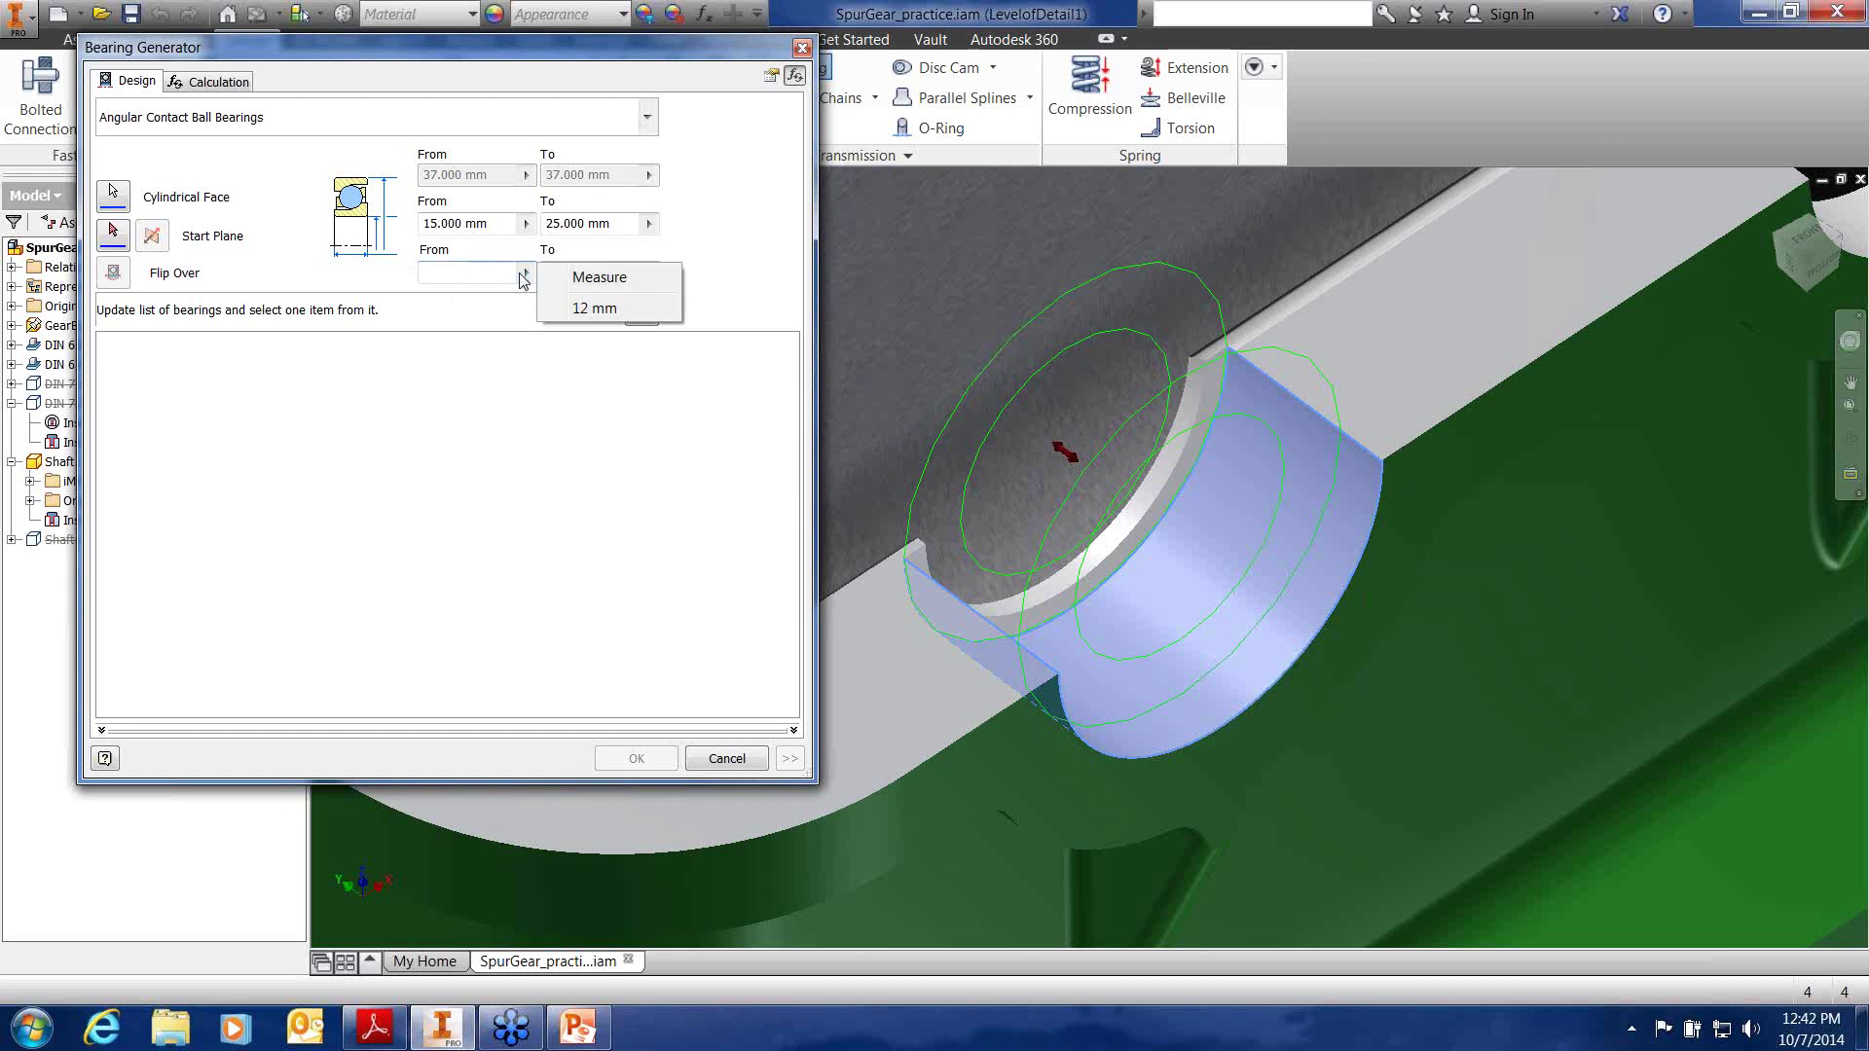
{"action": "left_click", "coordinate": [592, 279]}
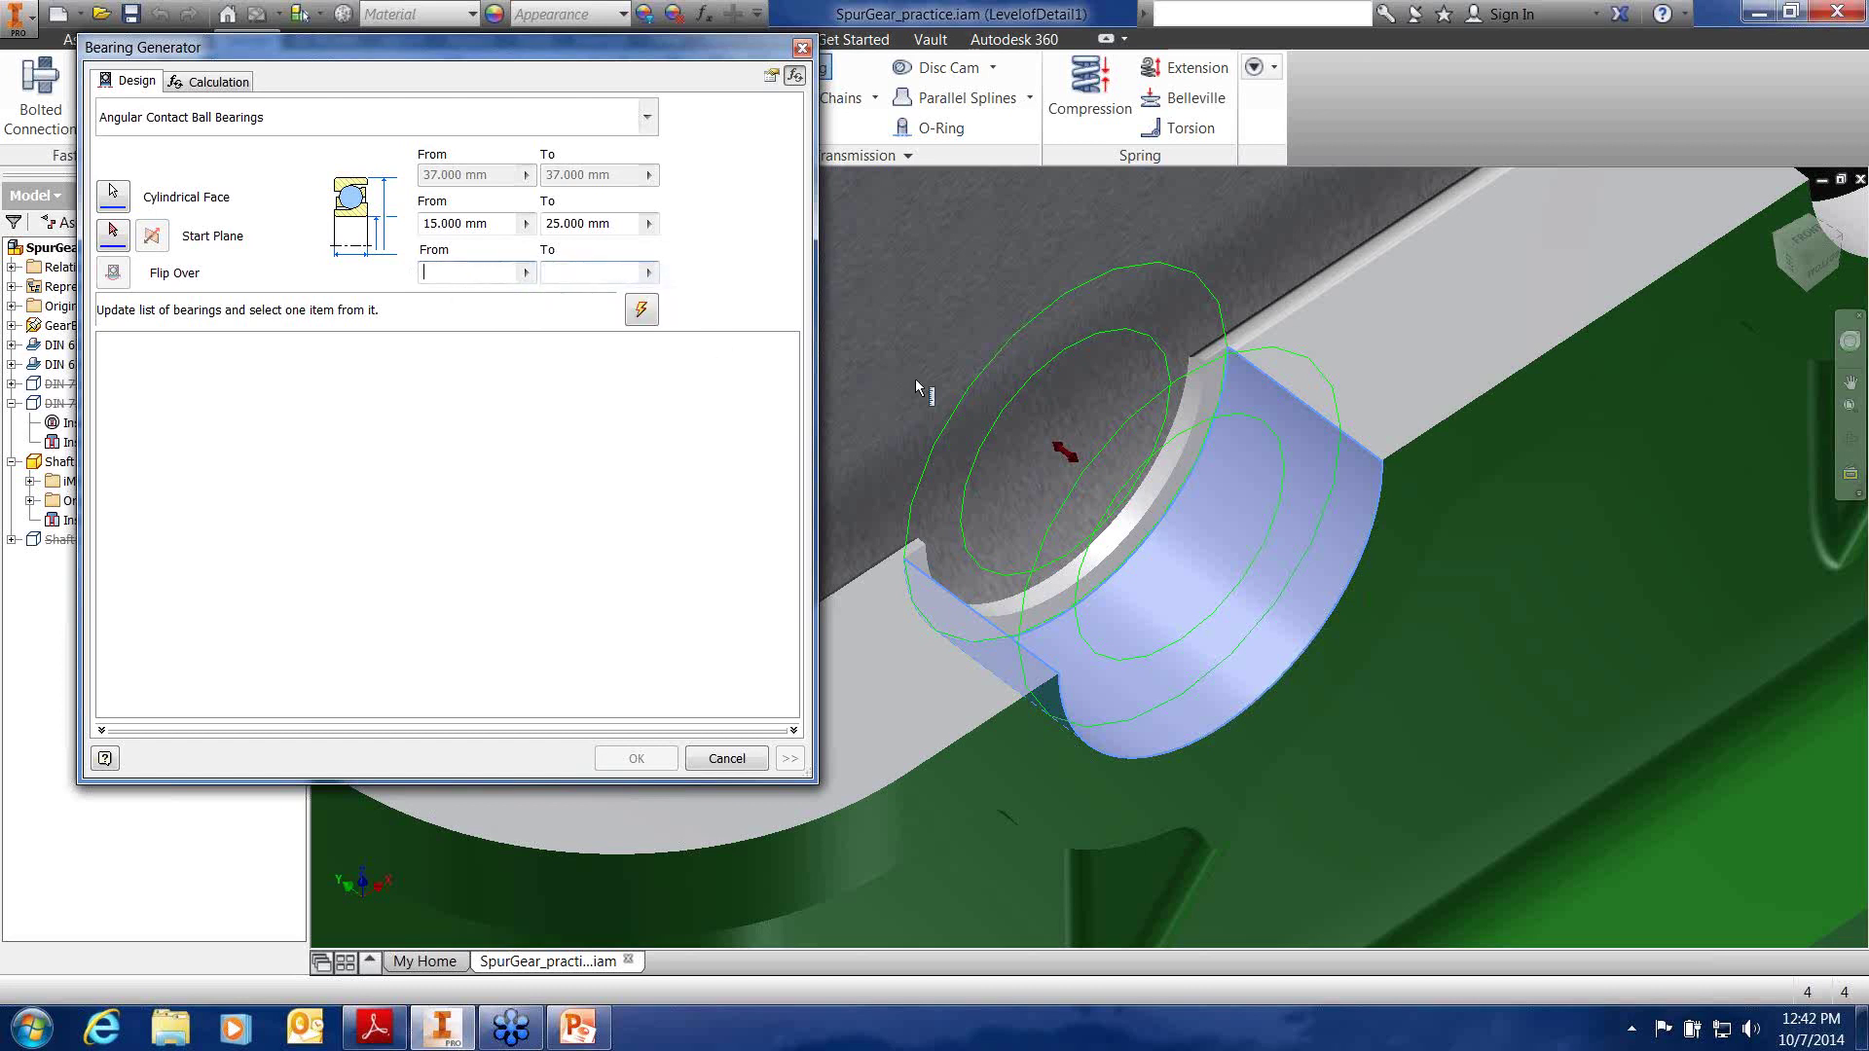
{"action": "left_click", "coordinate": [1363, 449]}
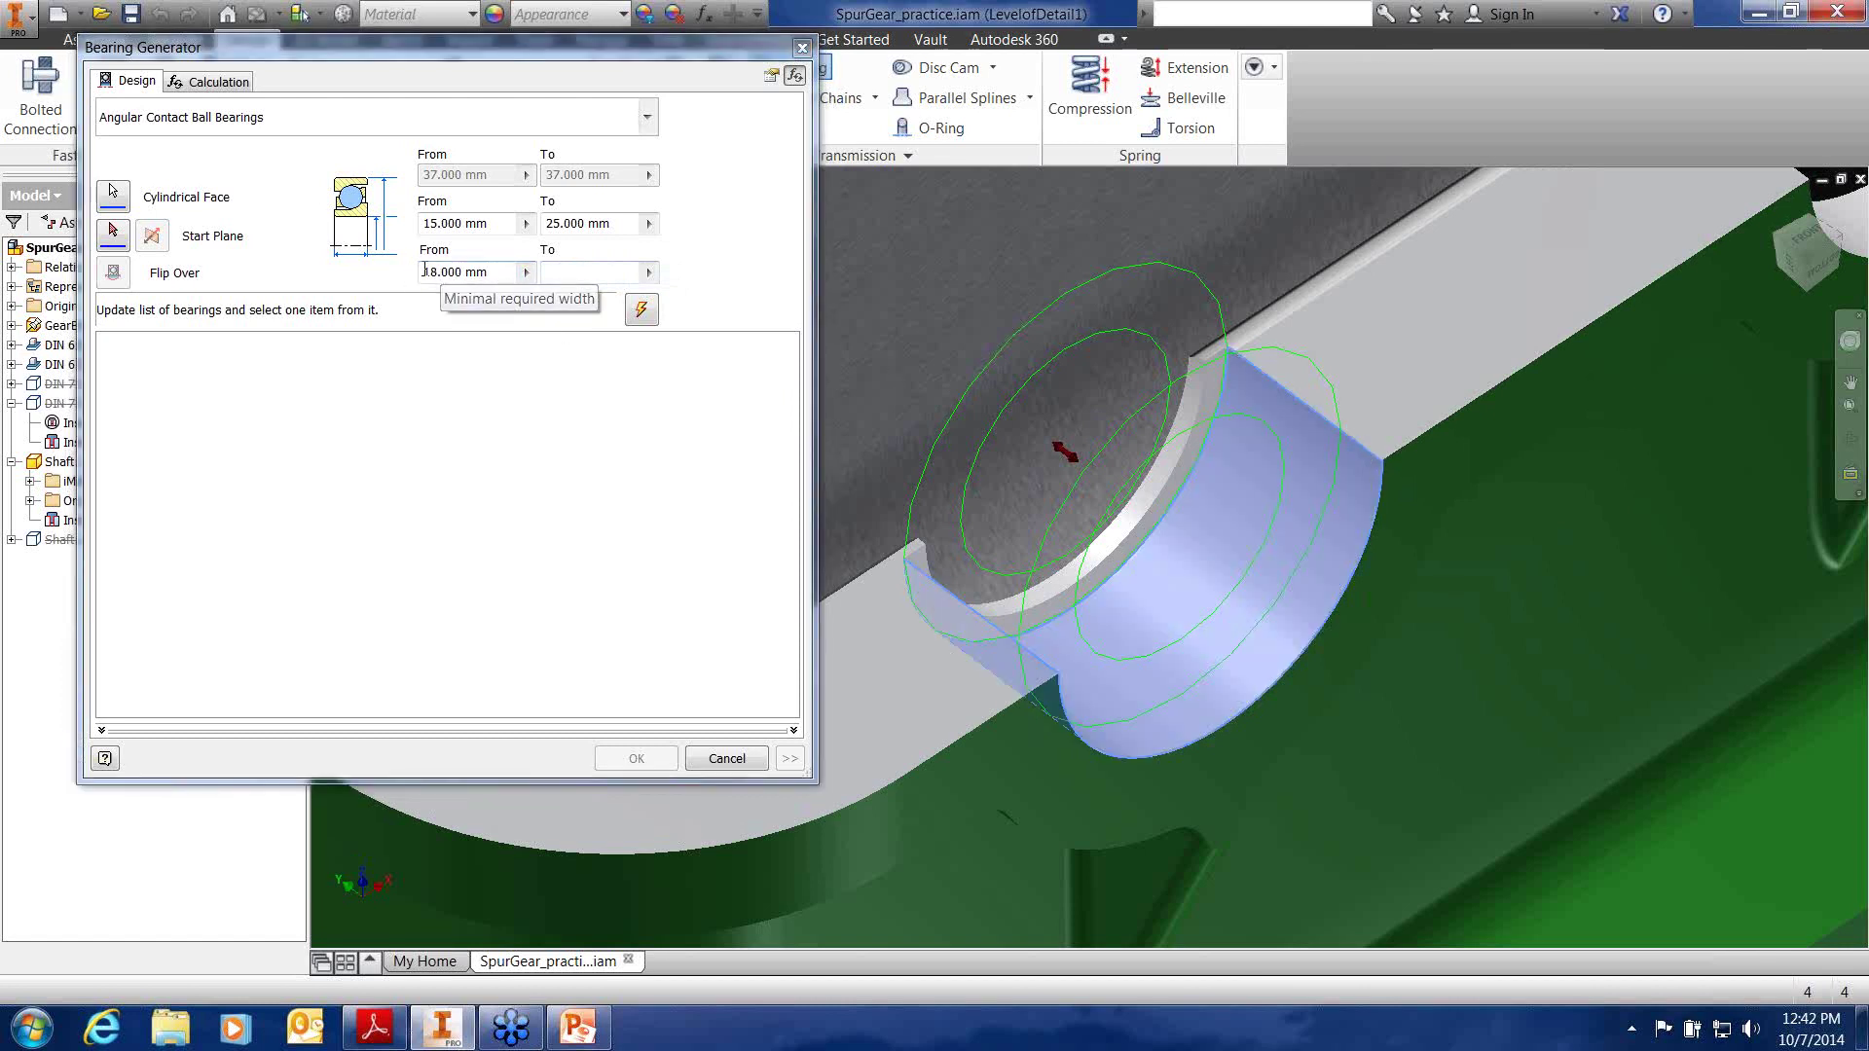
{"action": "left_click", "coordinate": [566, 273]}
{"action": "type", "text": "18"}
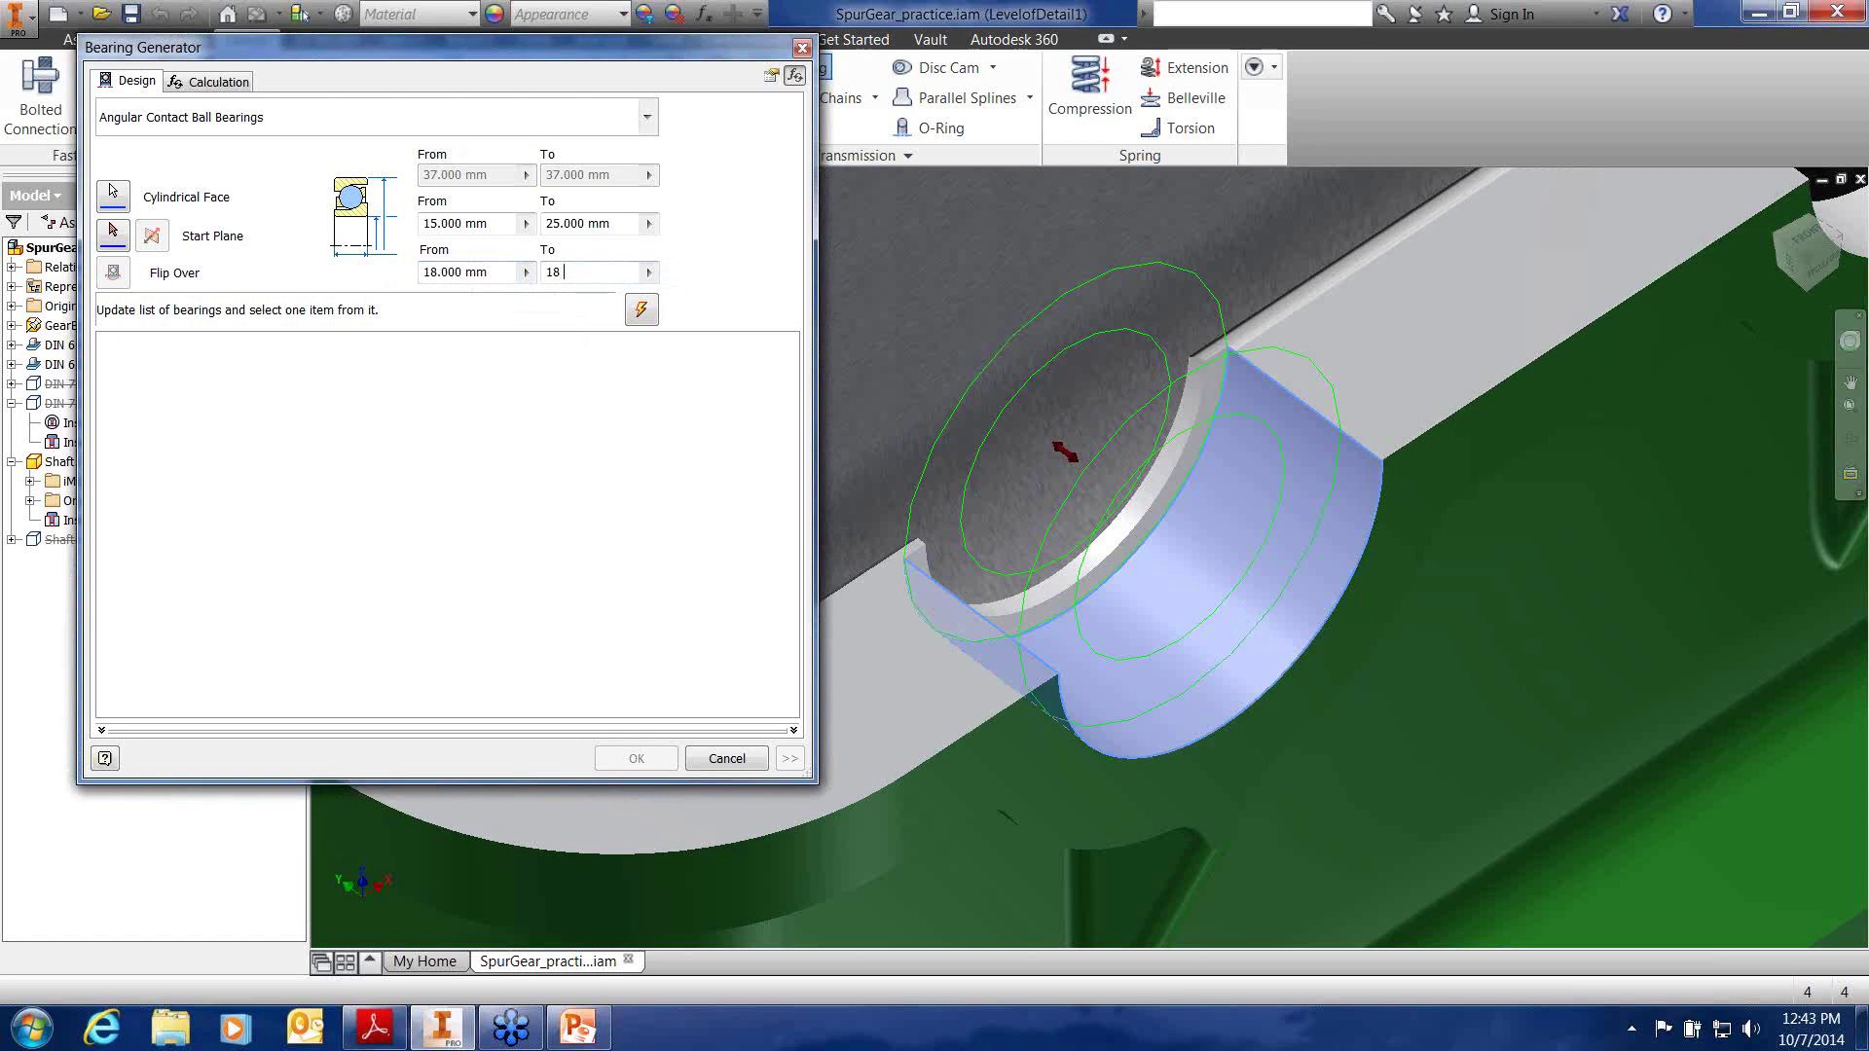
Set the minimum bearing width to 9 mm and update the list of matching bearings
{"action": "left_click", "coordinate": [438, 273]}
{"action": "left_click_drag", "start_coordinate": [438, 272], "coordinate": [423, 273]}
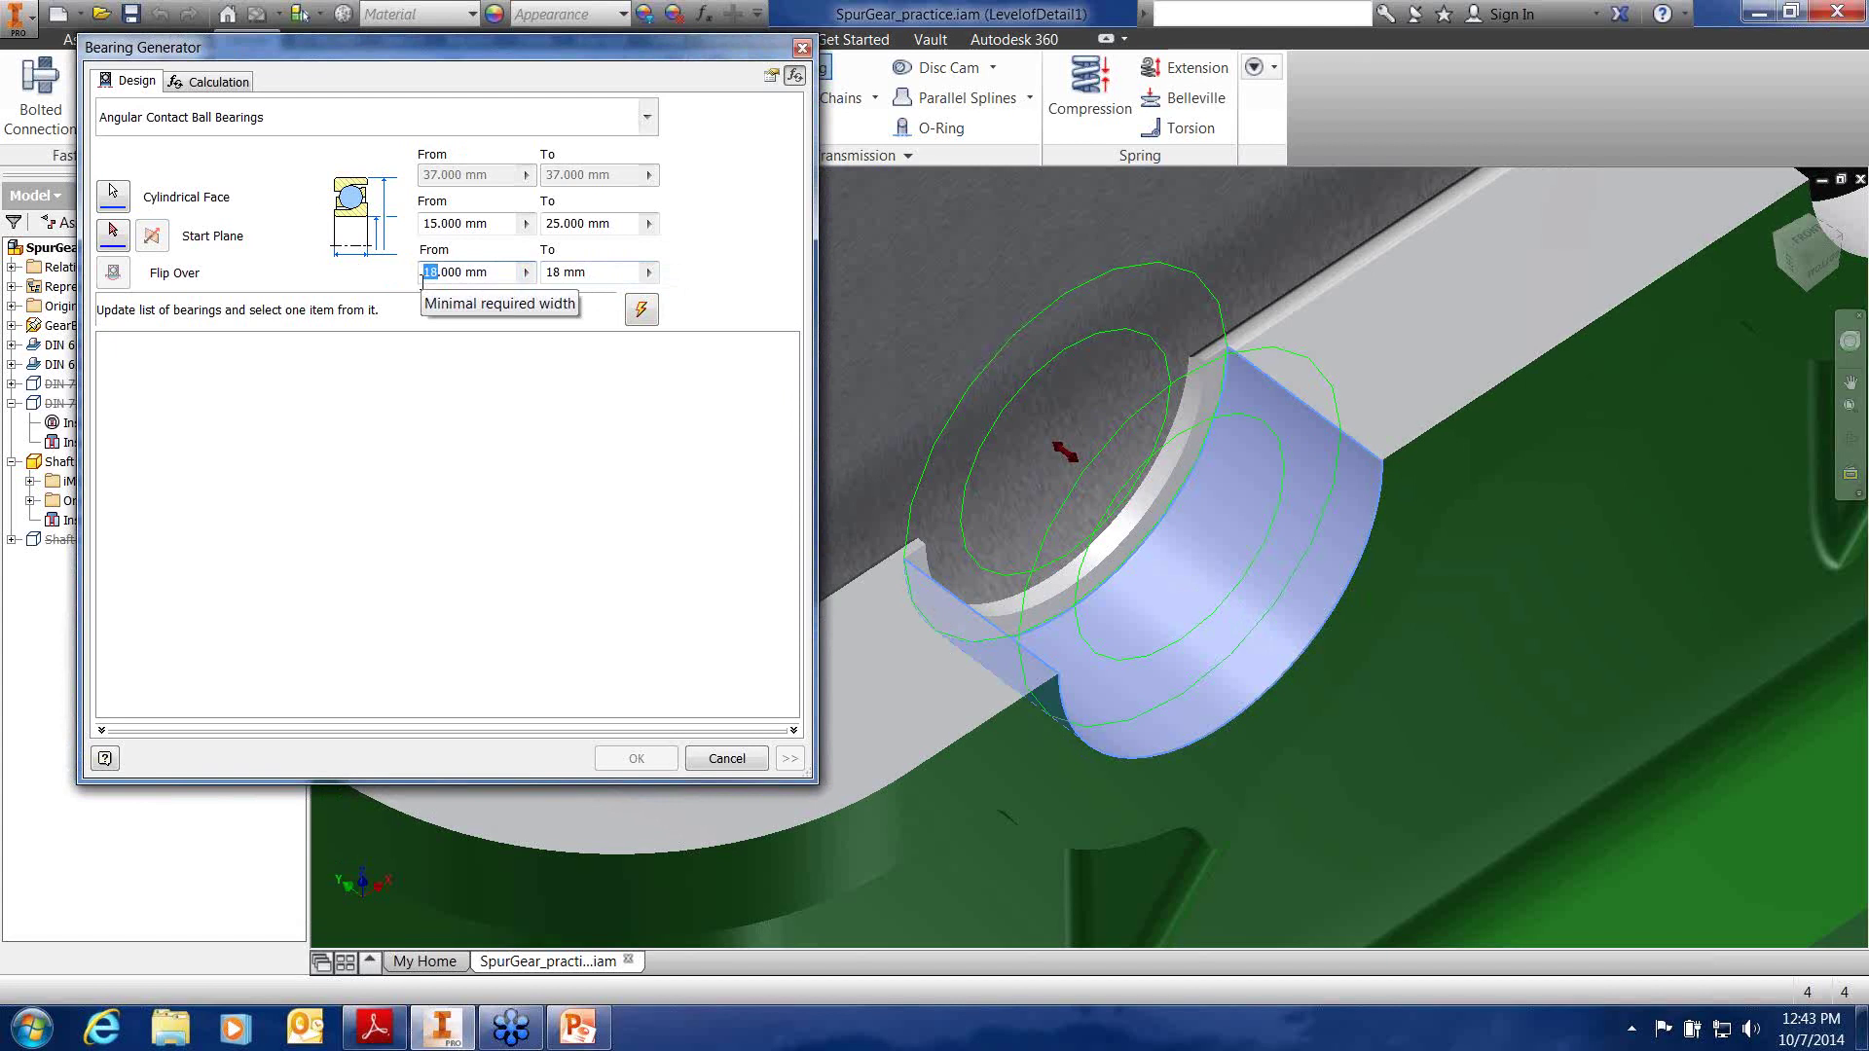
{"action": "type", "text": "9"}
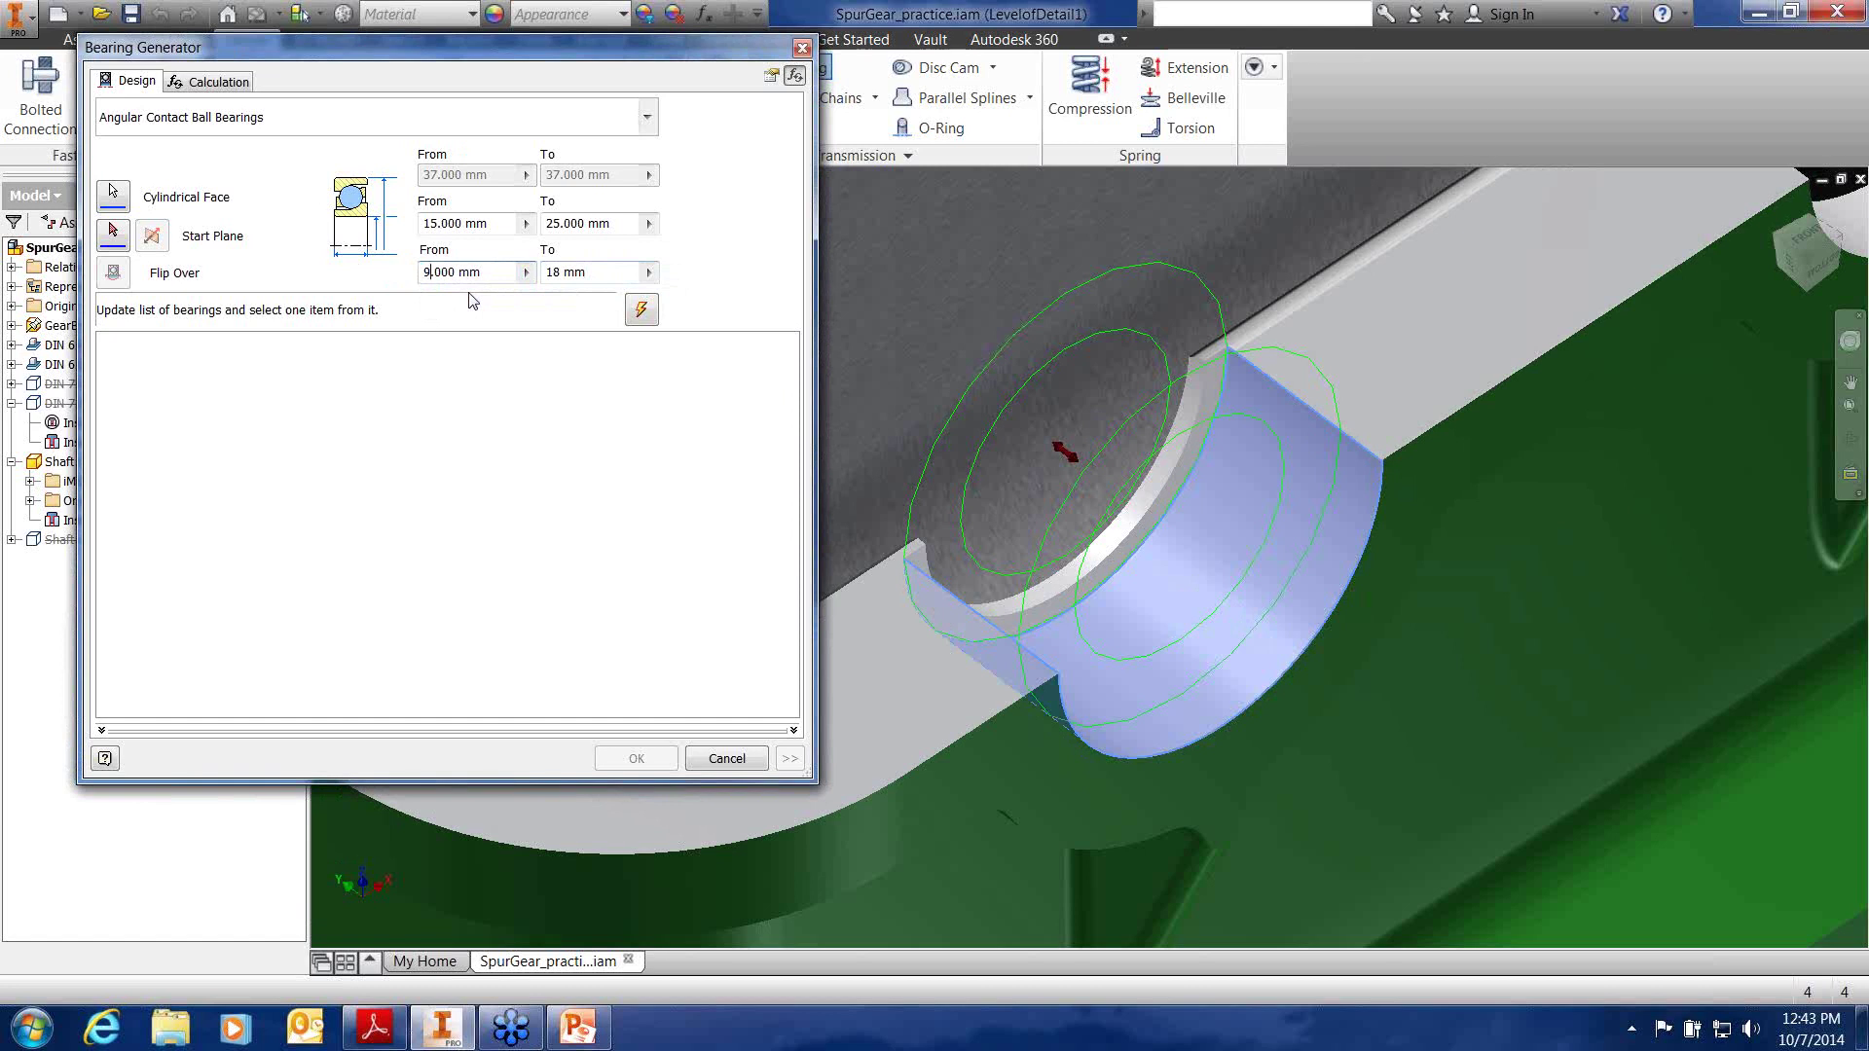
{"action": "left_click", "coordinate": [643, 311]}
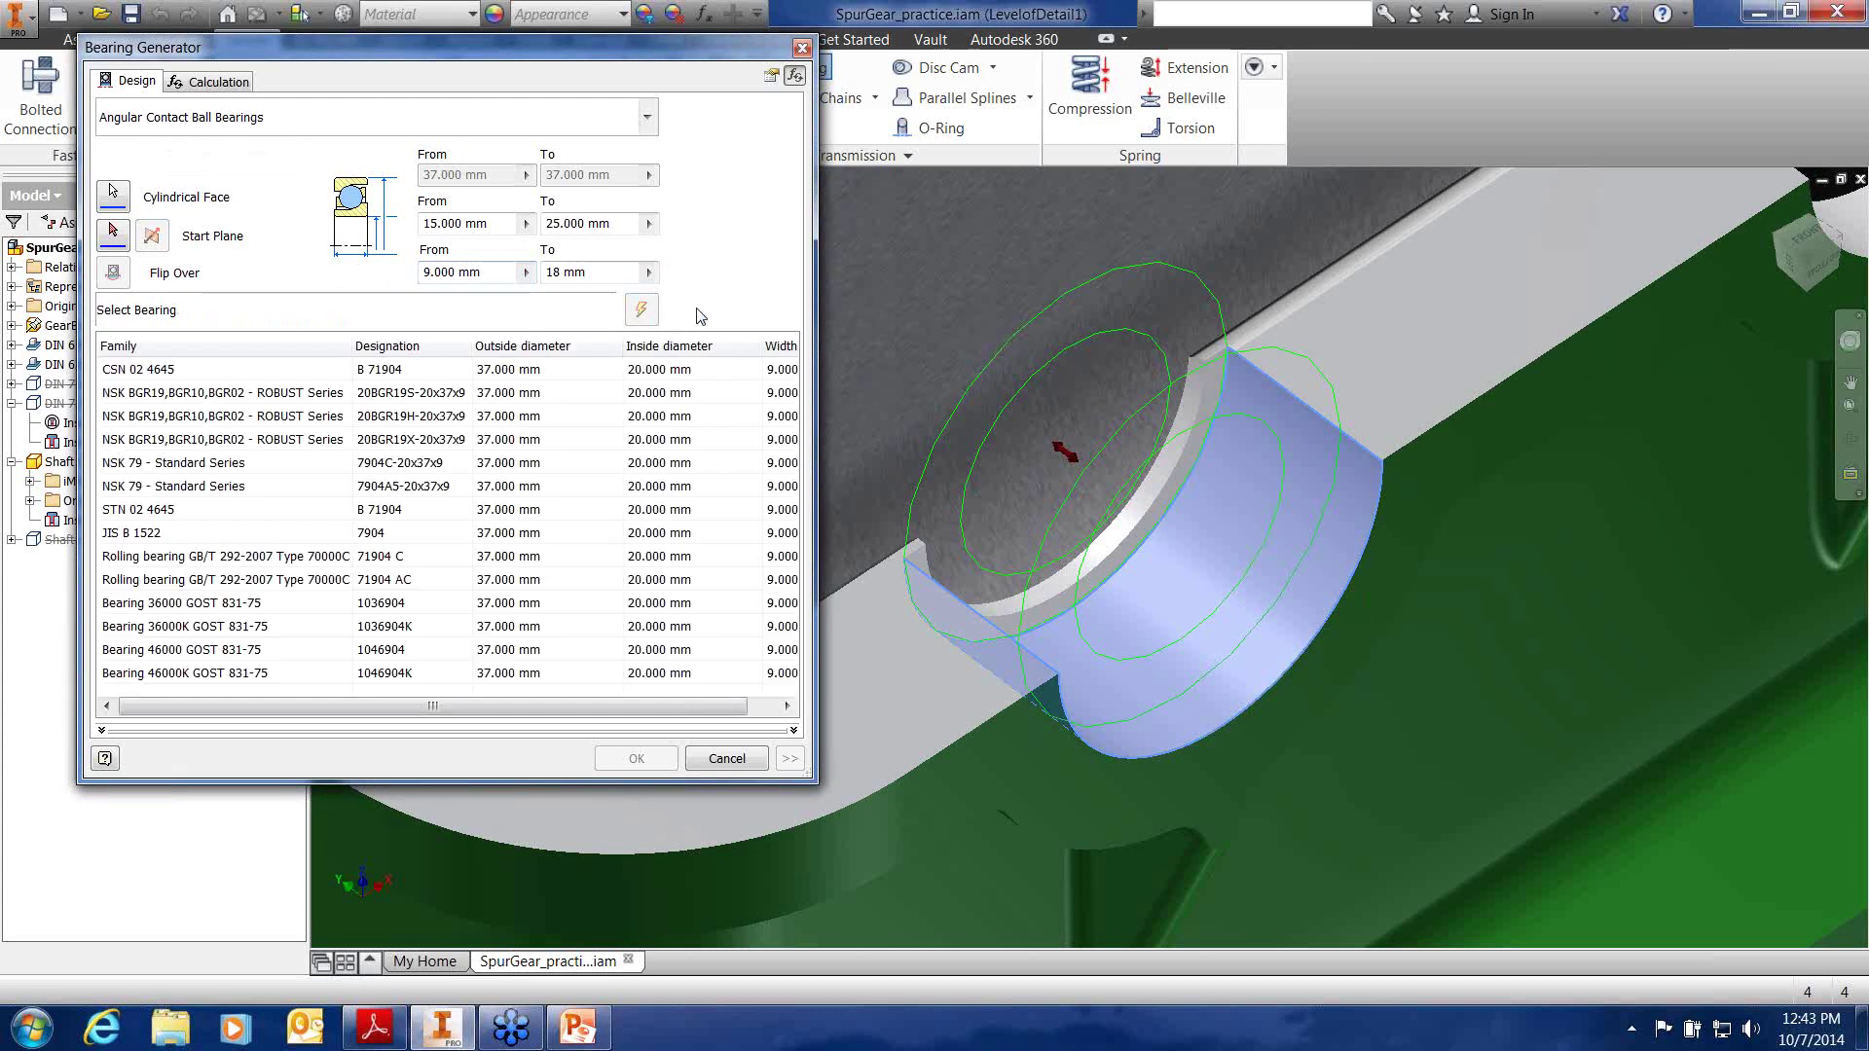
Choose the CSN 02 4645 (B 71904) bearing from the matching bearings and insert it into the assembly
{"action": "left_click_drag", "start_coordinate": [814, 420], "coordinate": [903, 420]}
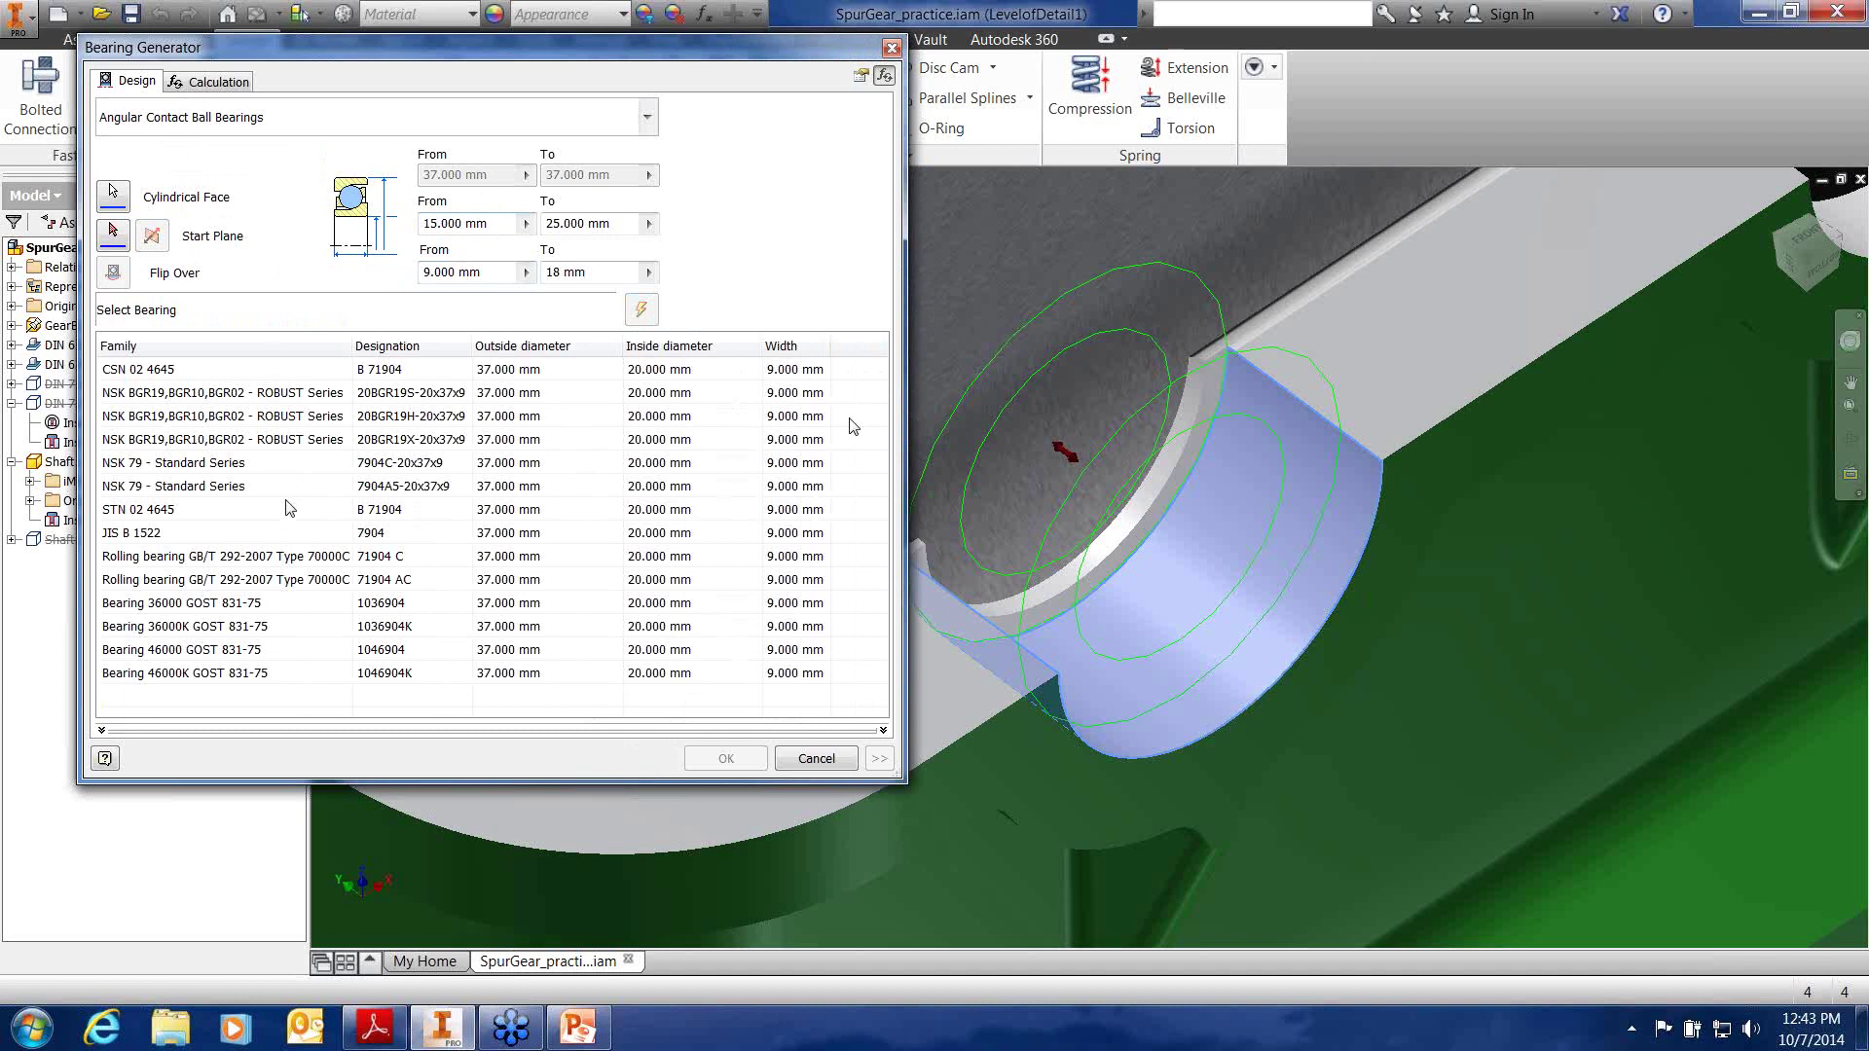
{"action": "left_click", "coordinate": [142, 371]}
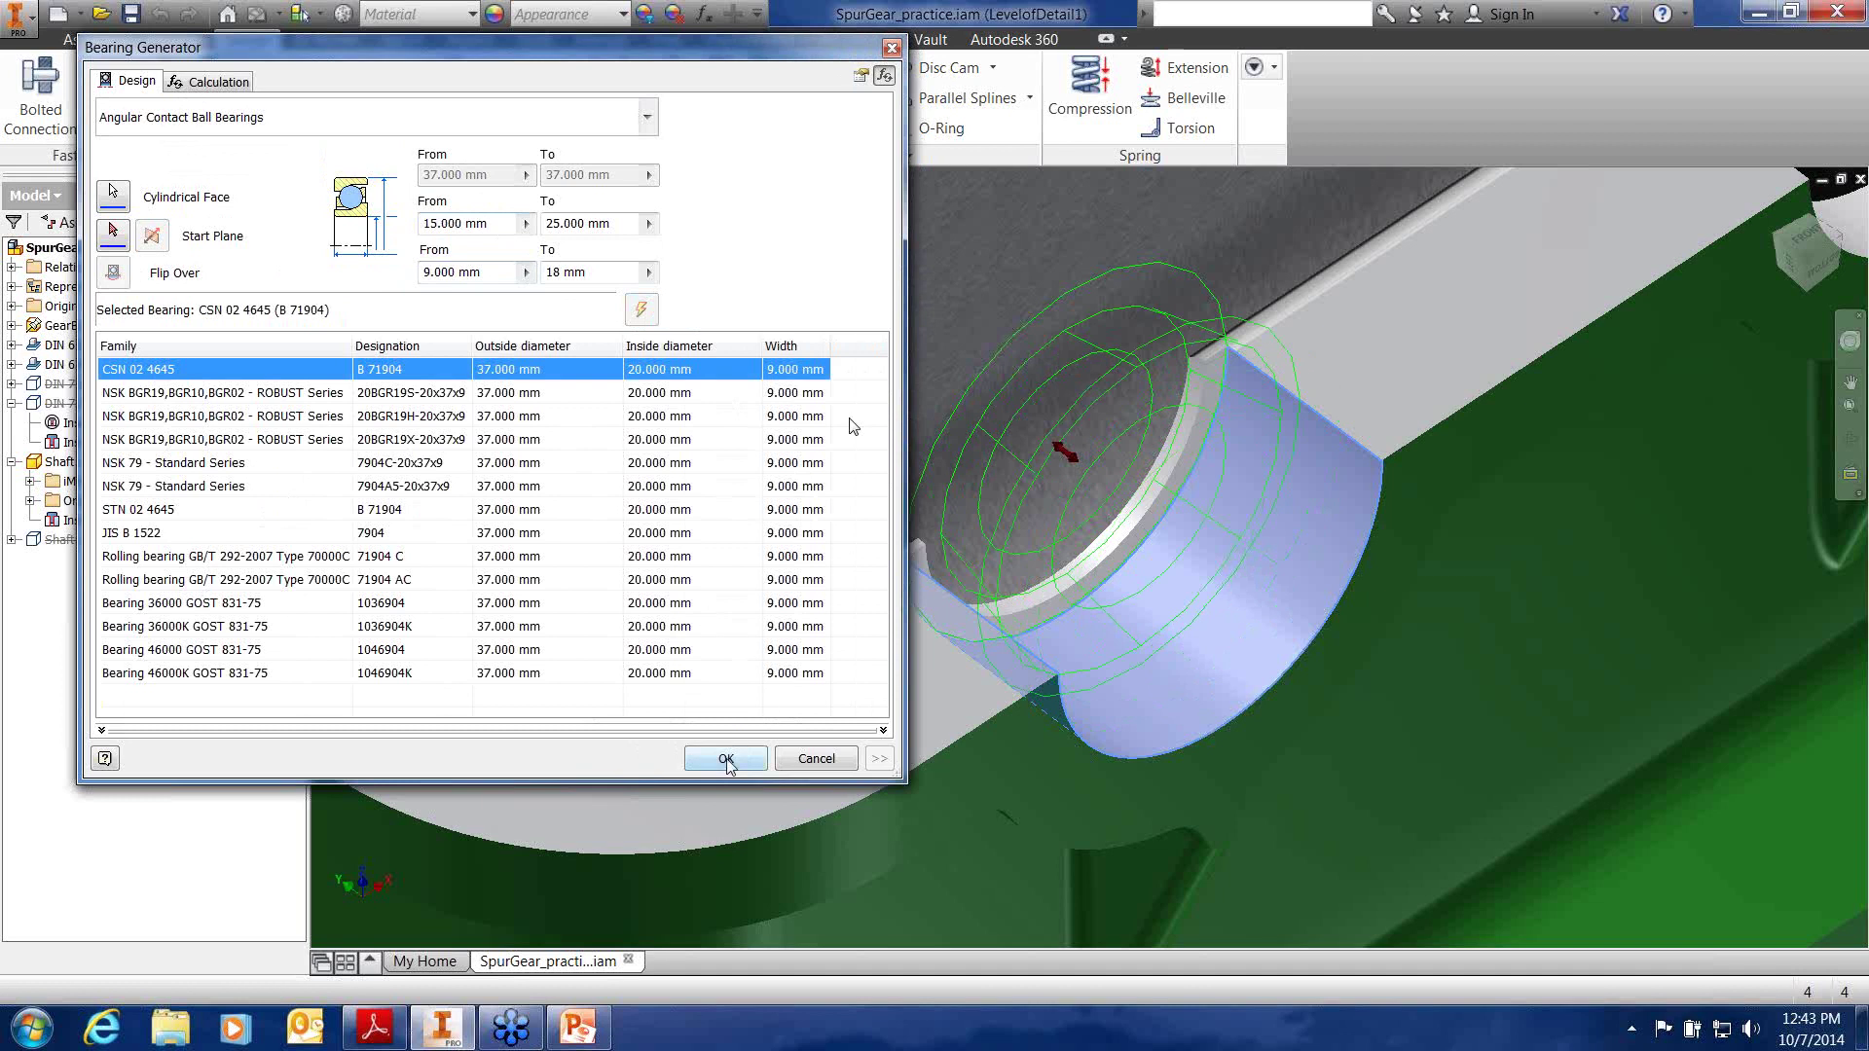
{"action": "left_click", "coordinate": [726, 760]}
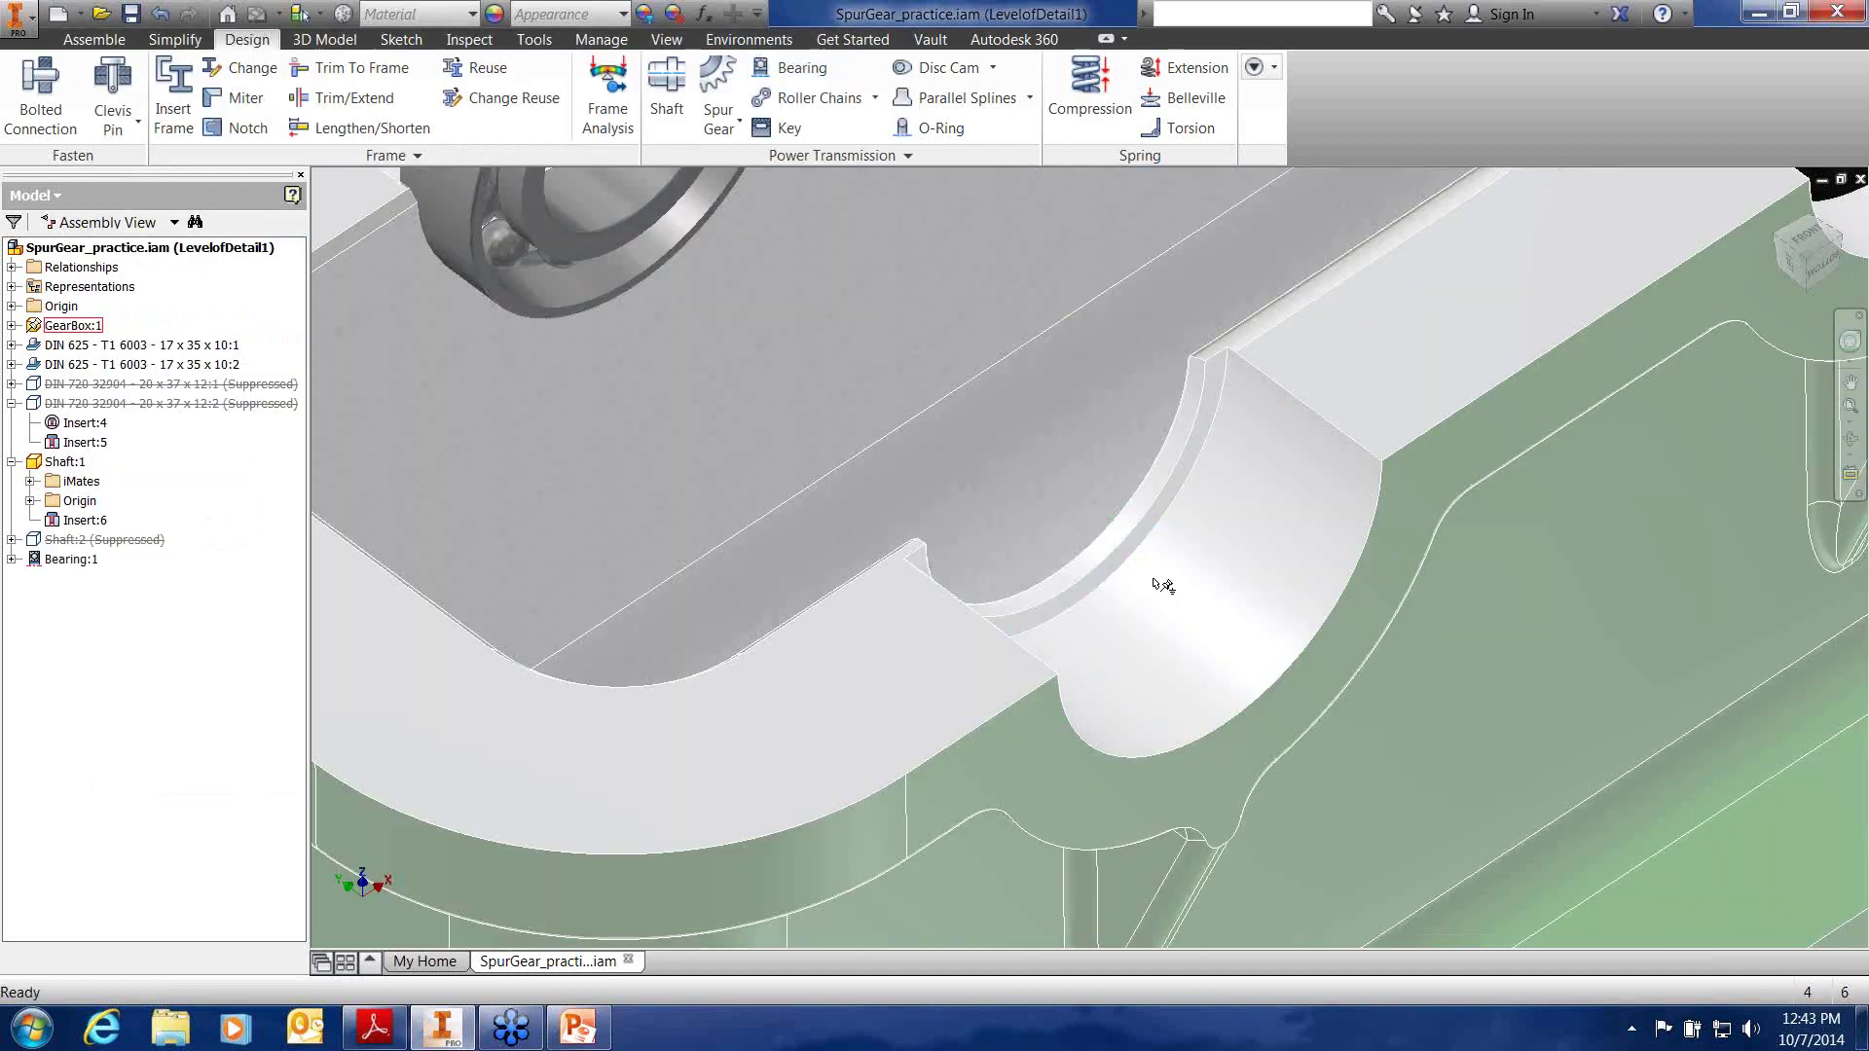
Edit the inserted bearing with the Design Accelerator and use the front seat's inner shoulder as its start plane
{"action": "scroll", "coordinate": [1163, 586], "scroll_direction": "up", "scroll_amount": 3}
{"action": "middle_click_drag", "start_coordinate": [780, 391], "coordinate": [774, 336]}
{"action": "left_click", "coordinate": [772, 333]}
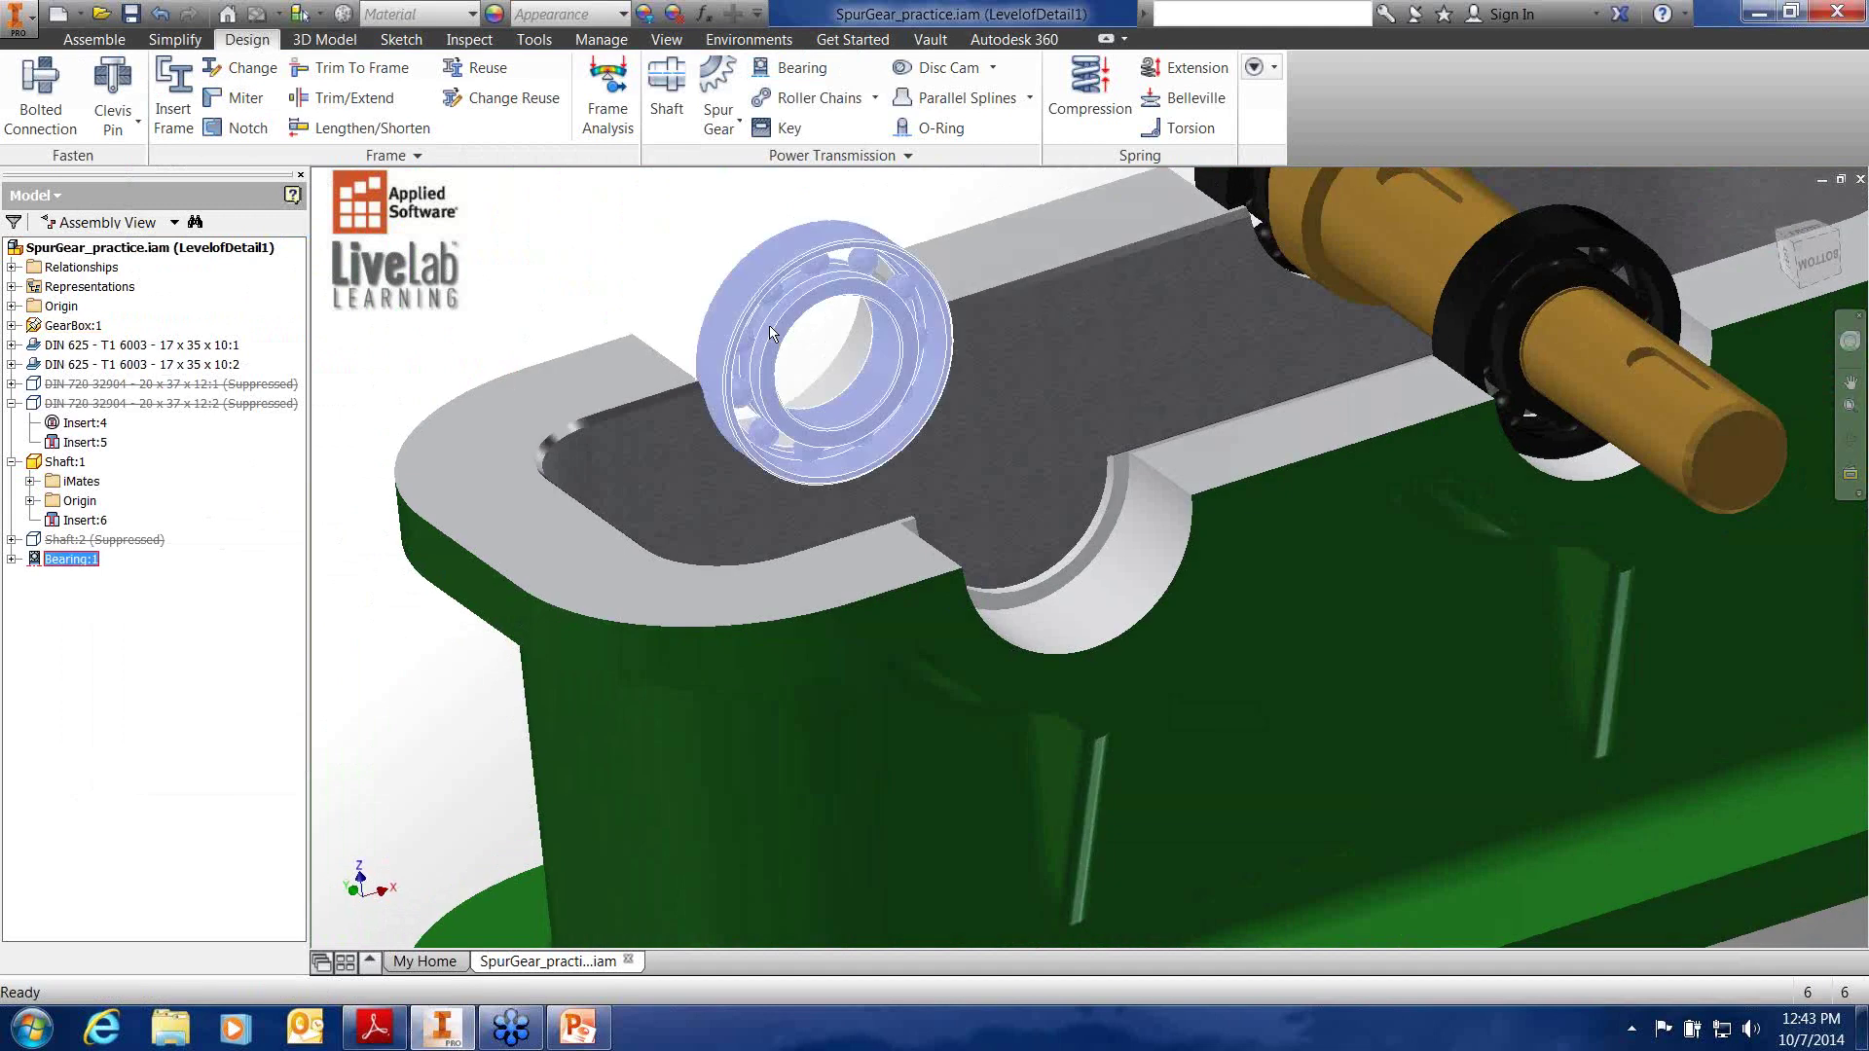
{"action": "right_click", "coordinate": [772, 333]}
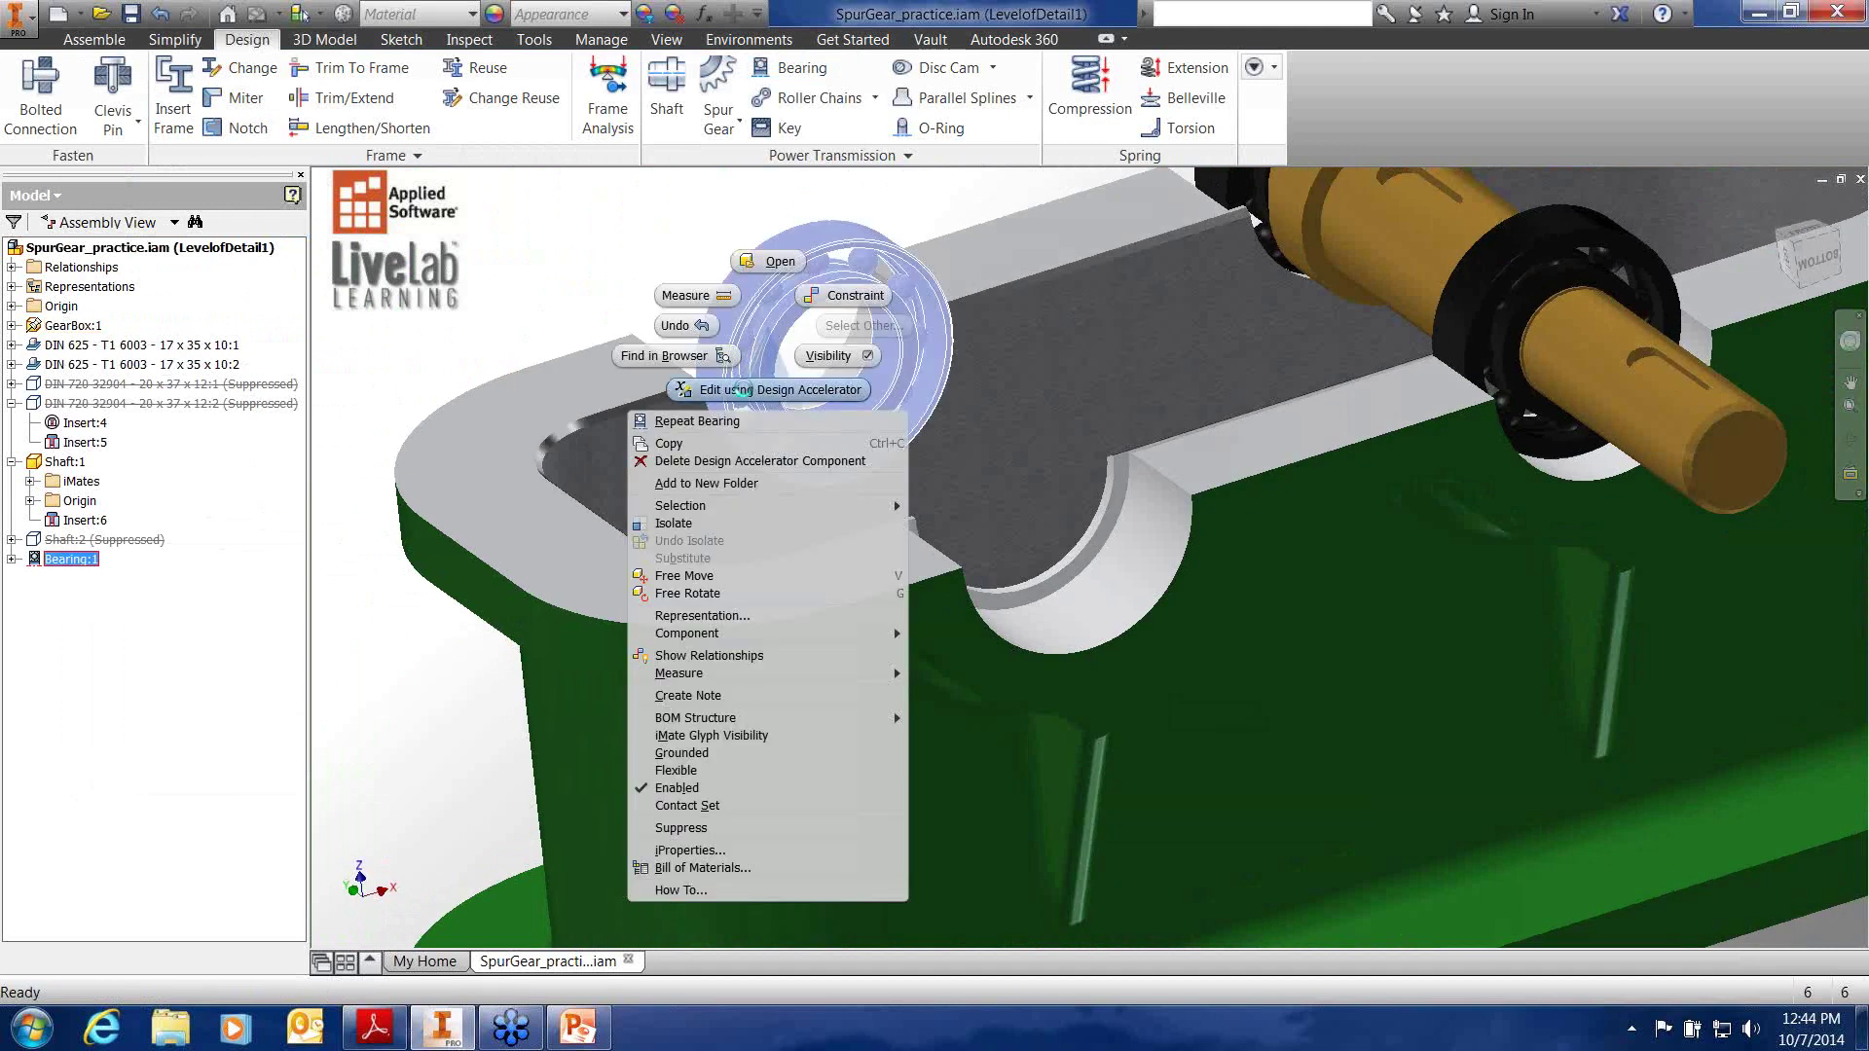
{"action": "left_click", "coordinate": [746, 390]}
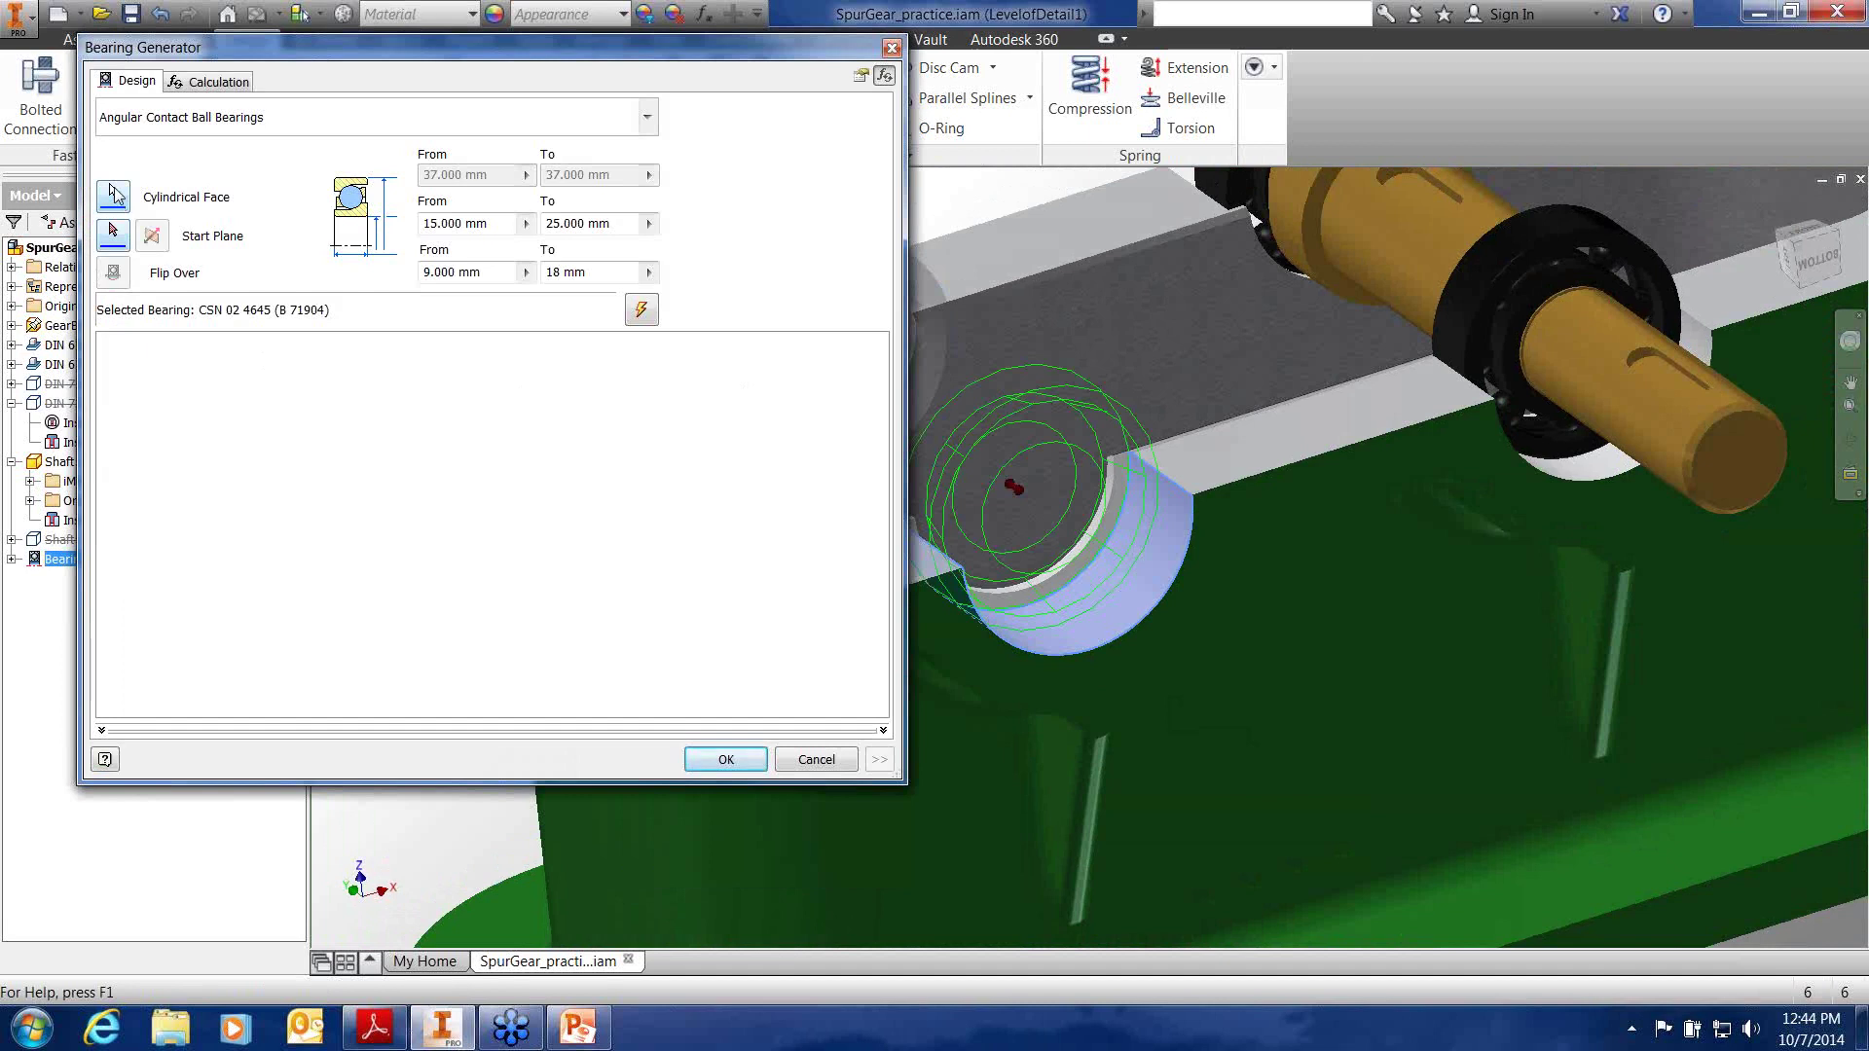
{"action": "left_click", "coordinate": [1120, 632]}
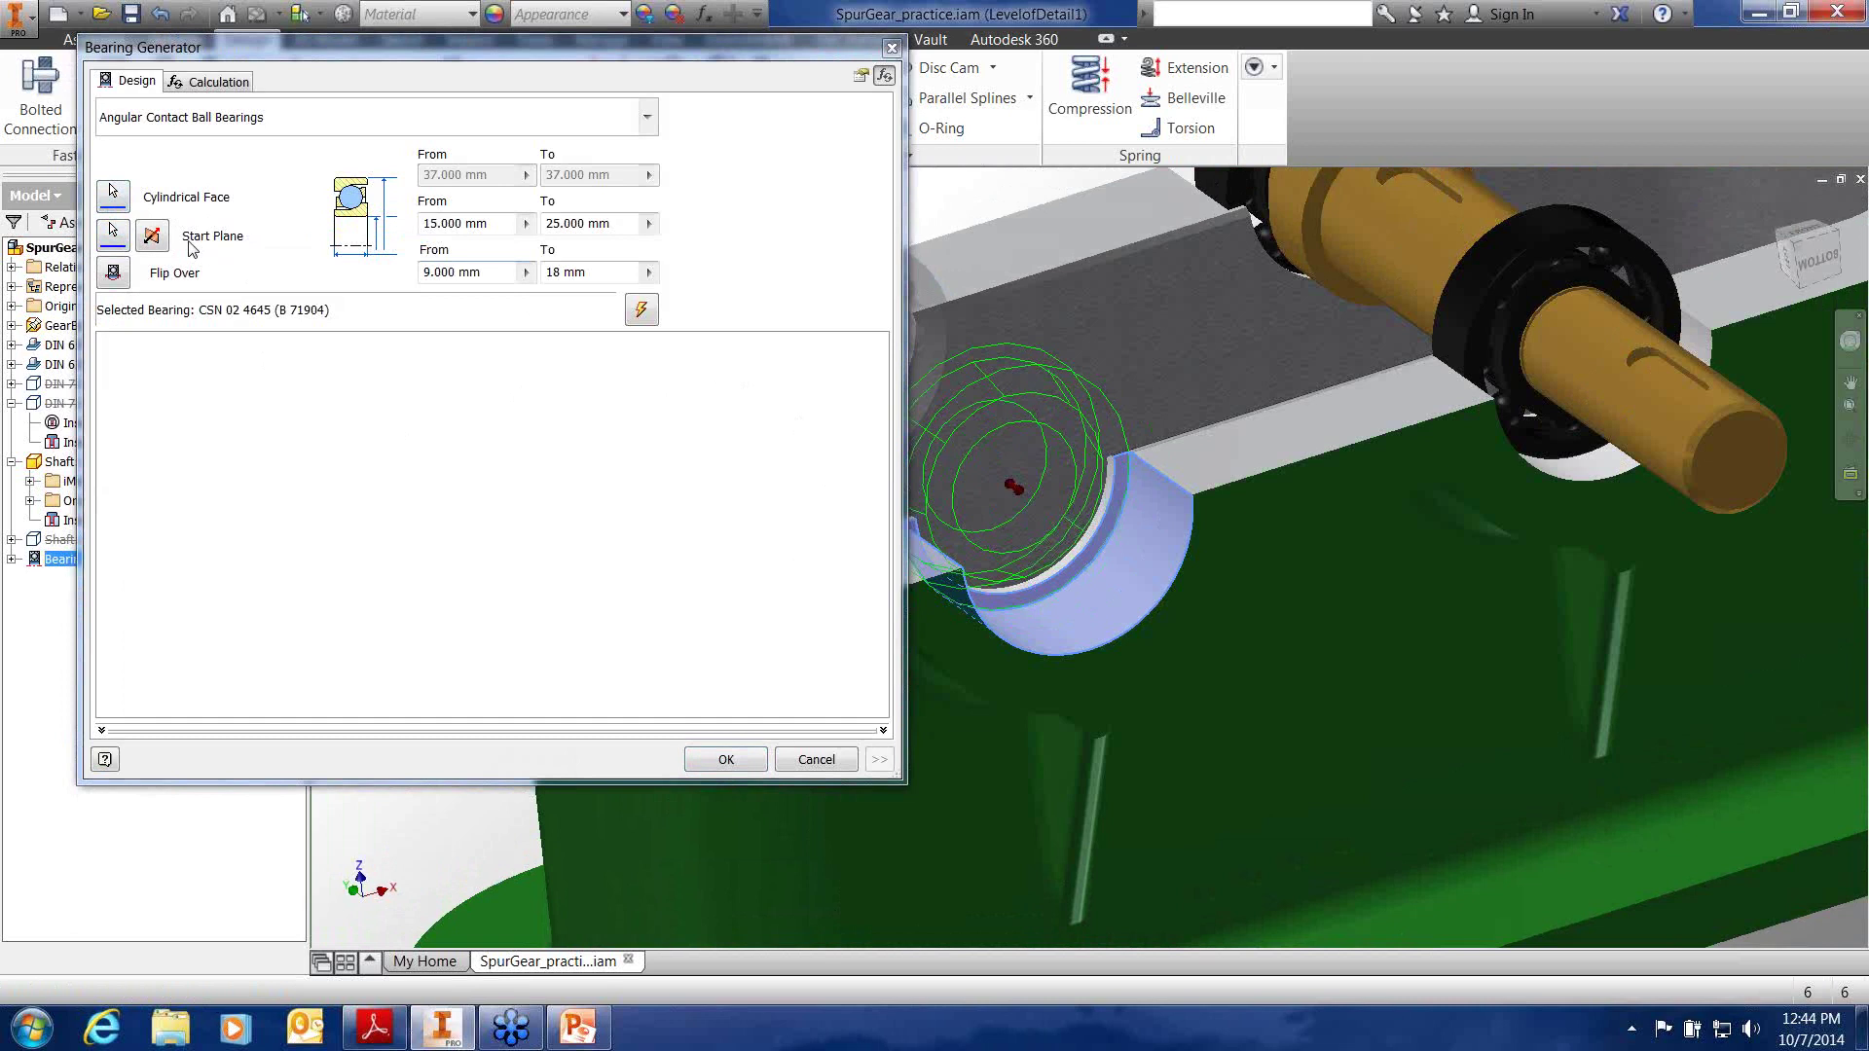
Flip the bearing to the other side of its start plane so it lies inside the seat, and apply the edit
{"action": "middle_click_drag", "start_coordinate": [1042, 517], "coordinate": [1190, 631]}
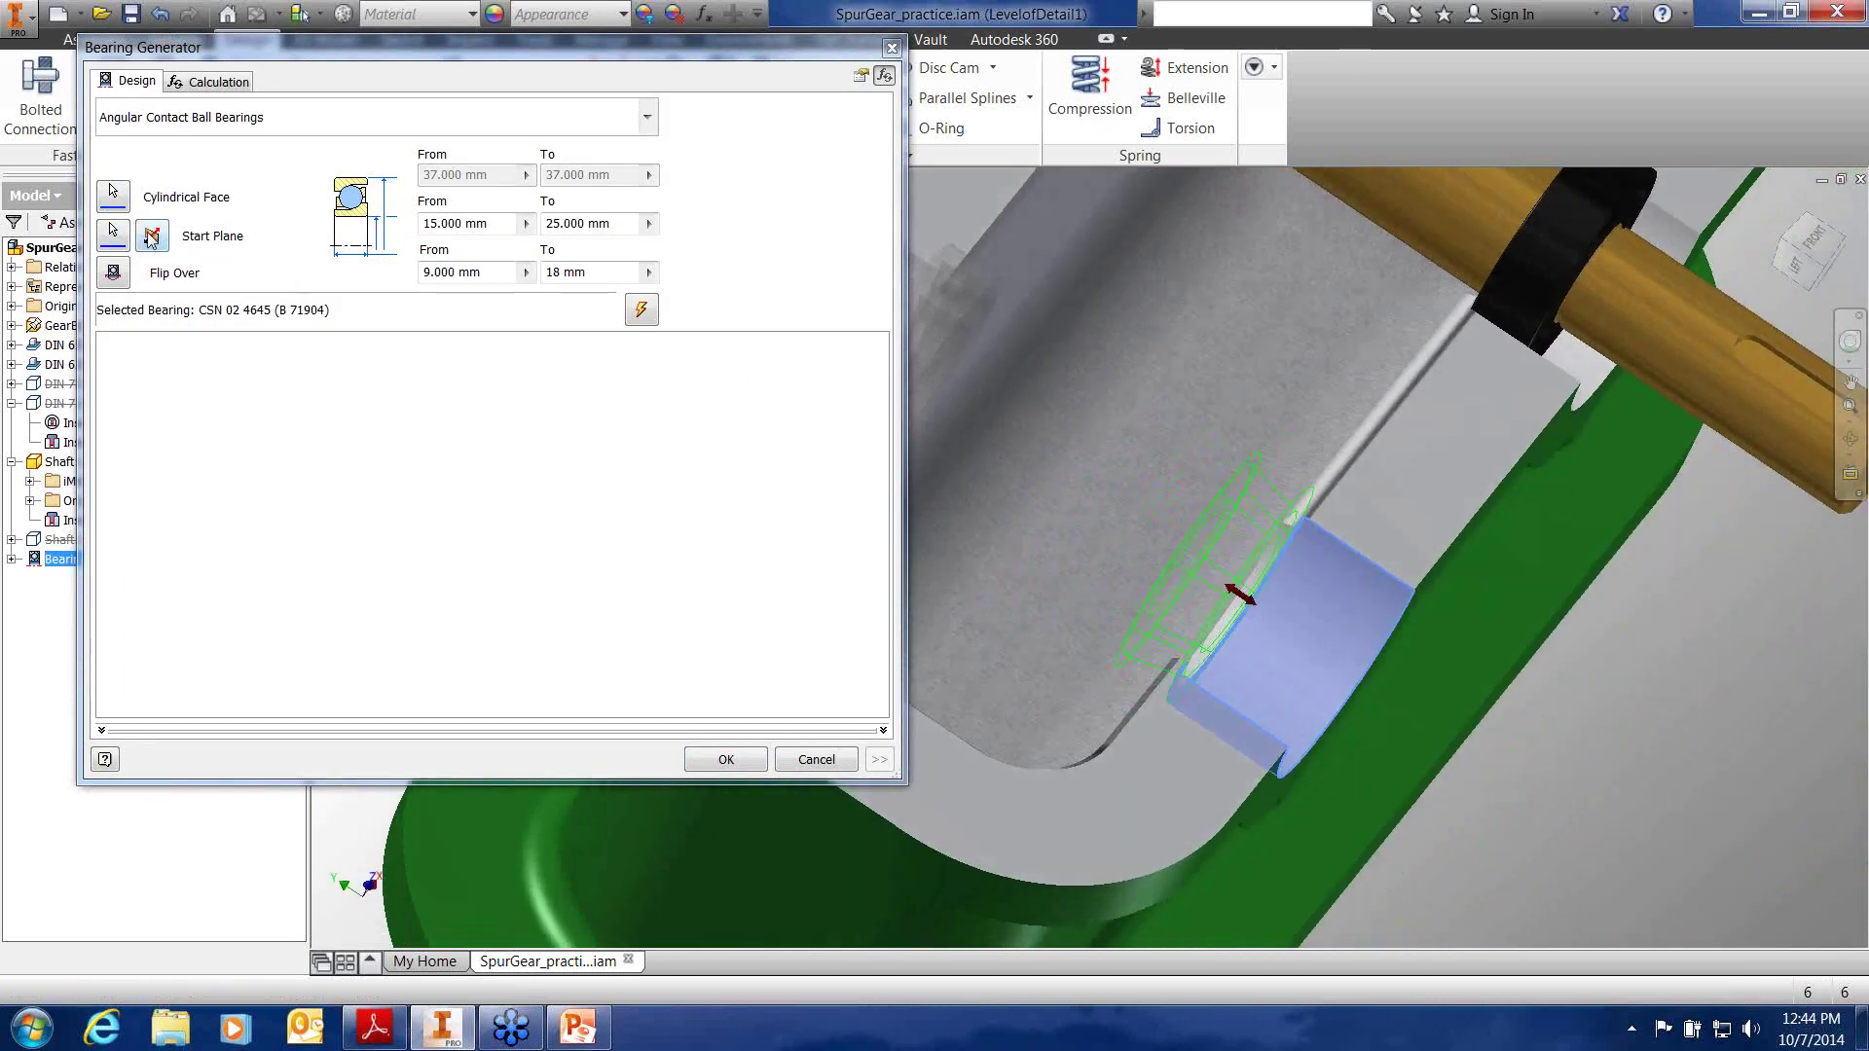
{"action": "left_click", "coordinate": [151, 236]}
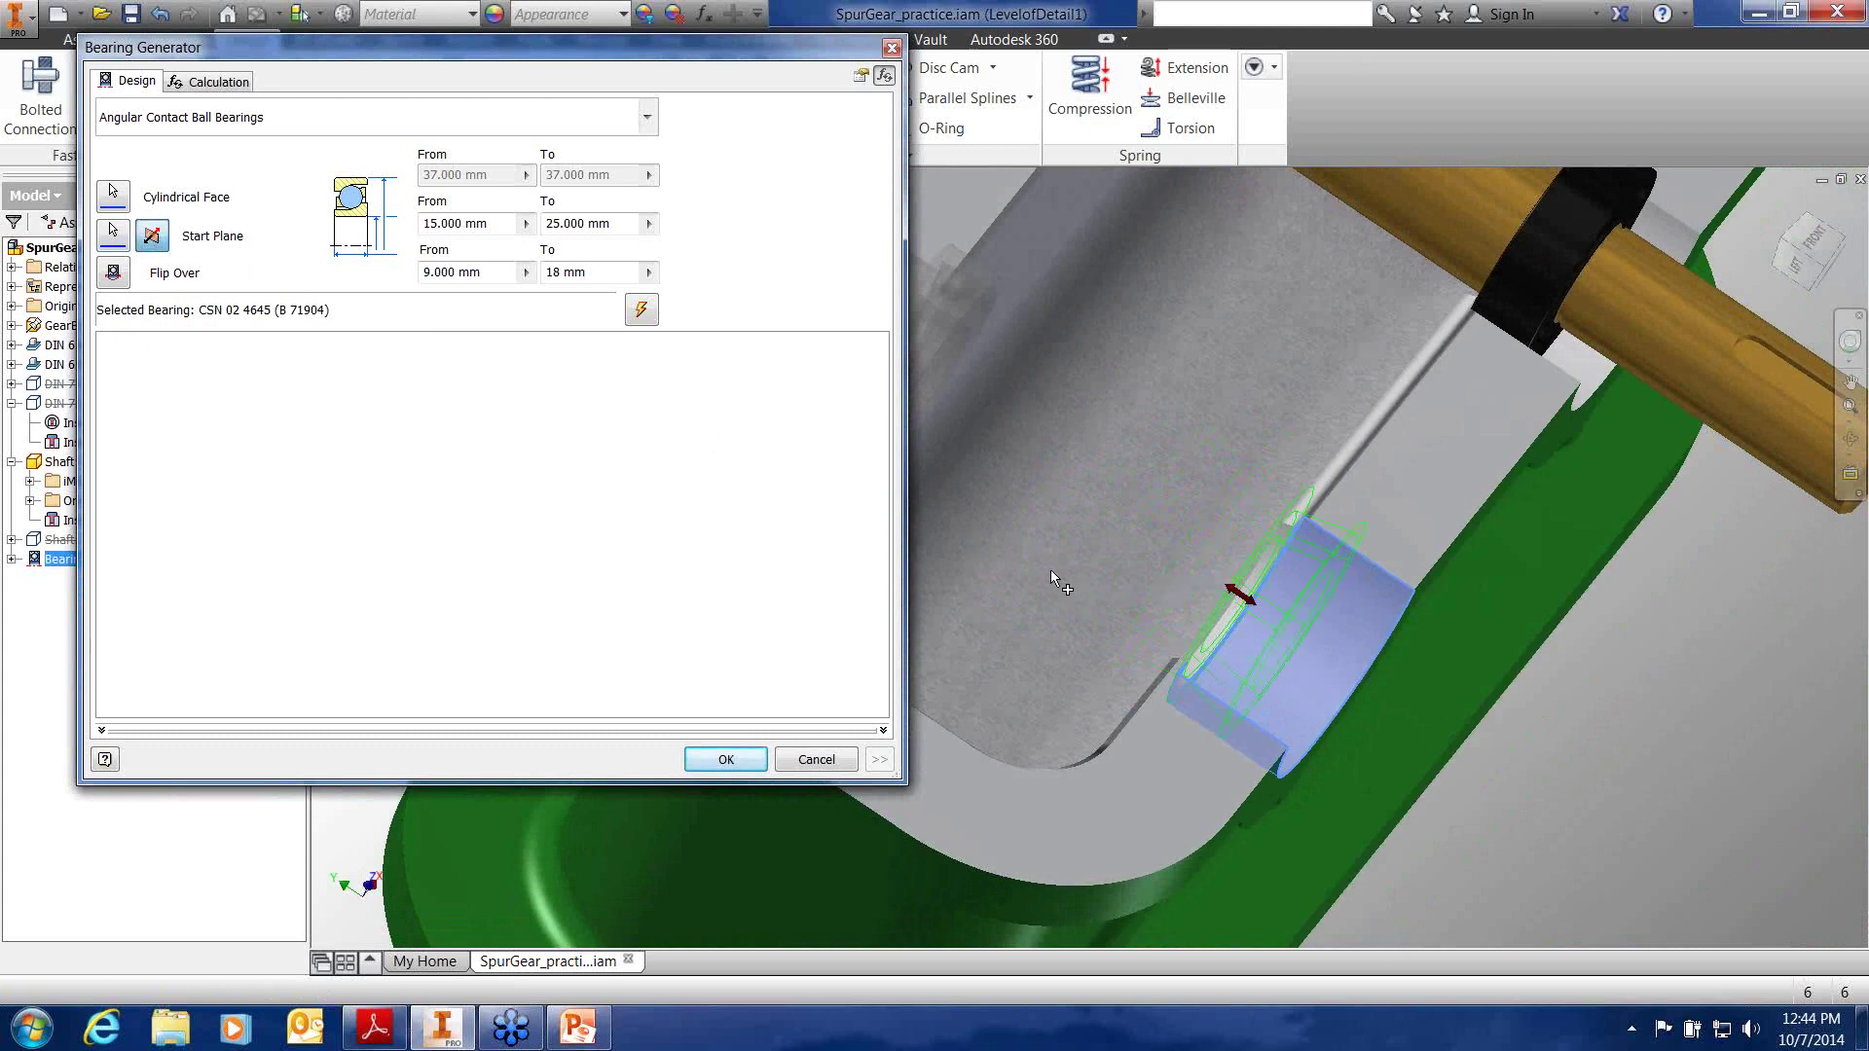
{"action": "left_click", "coordinate": [722, 760]}
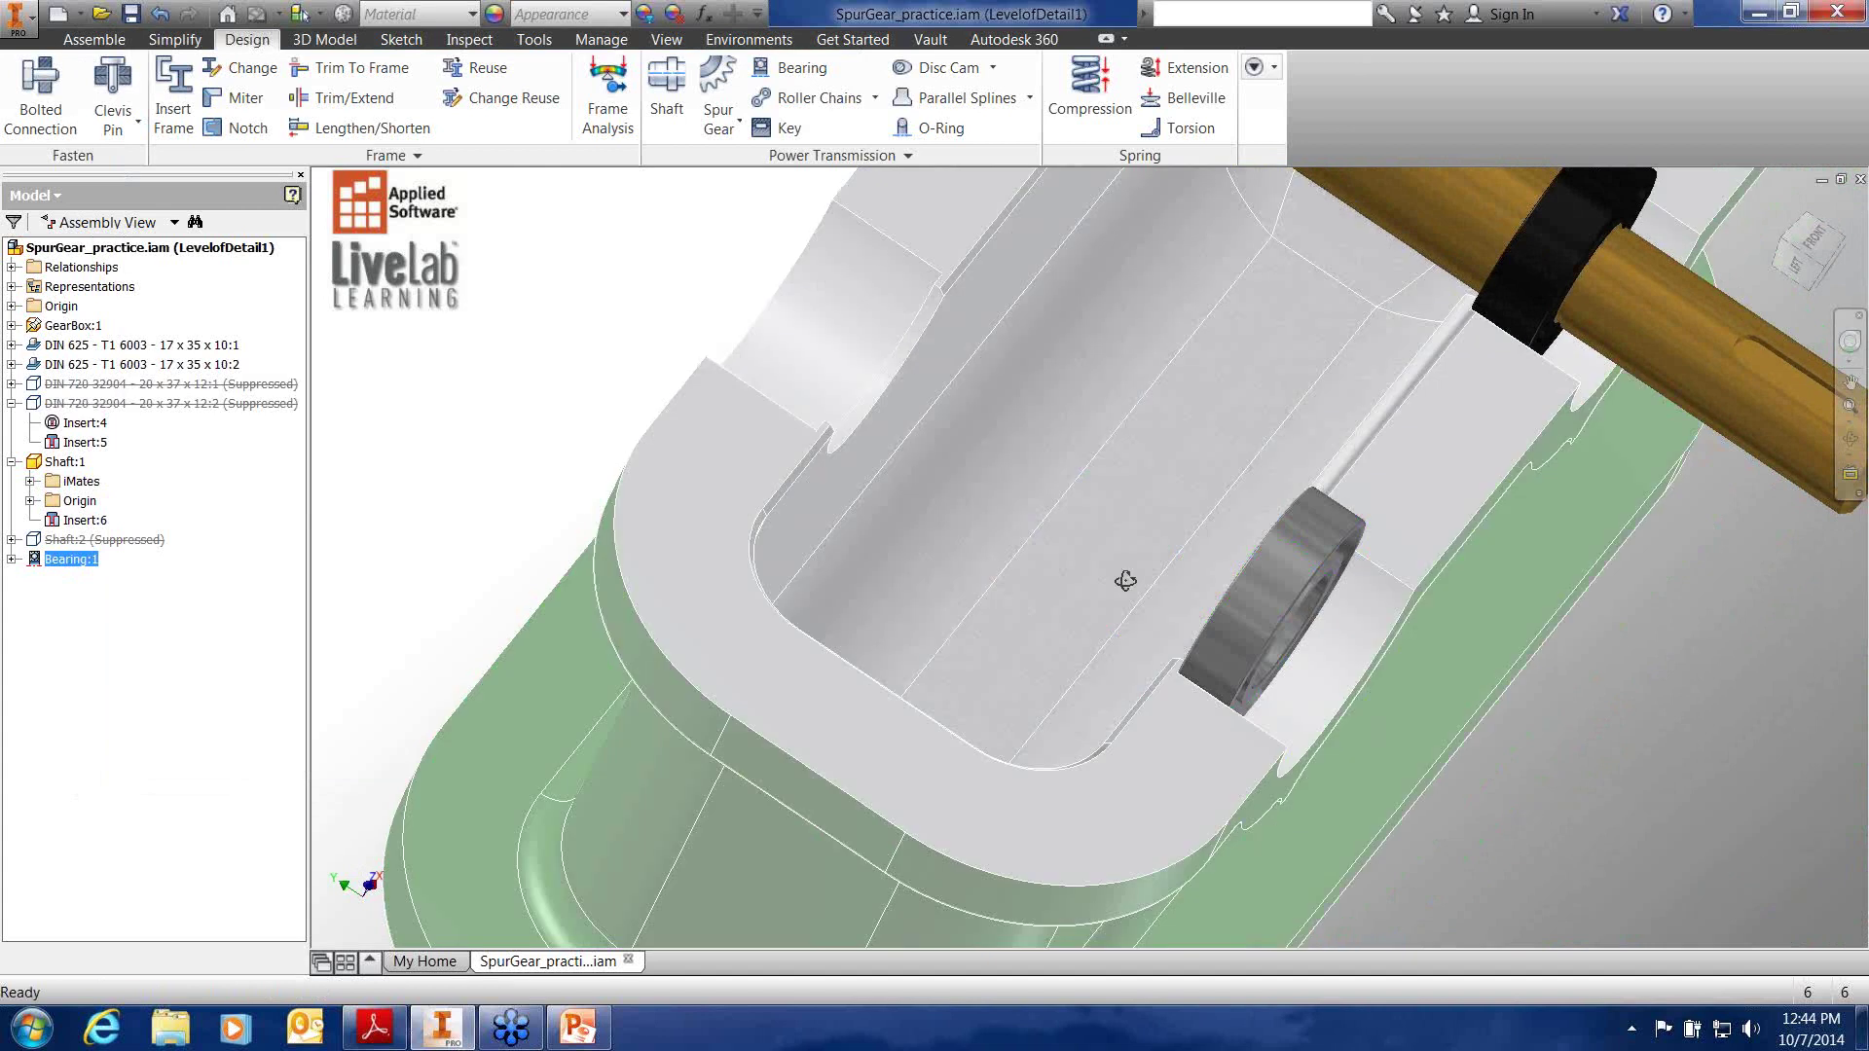
{"action": "left_click_drag", "start_coordinate": [1125, 581], "coordinate": [997, 549]}
{"action": "key", "text": "Escape"}
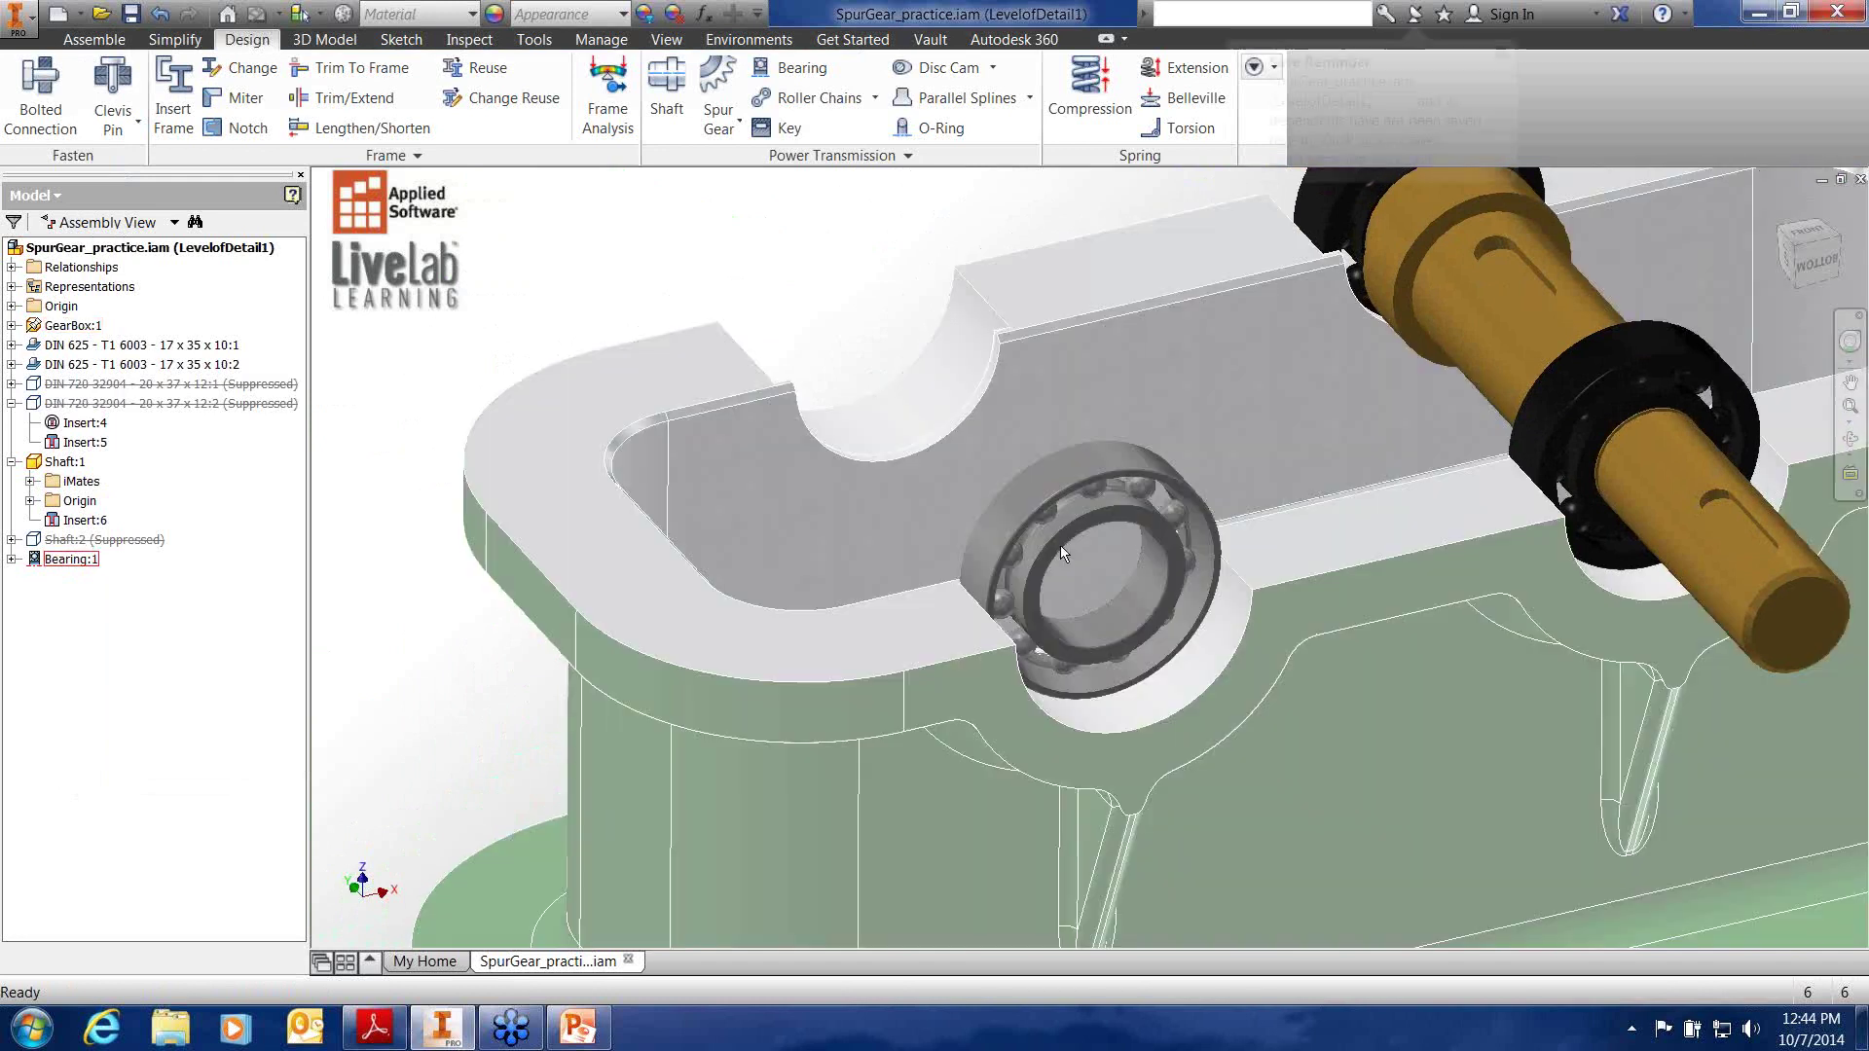
Edit the bearing again with the Design Accelerator and change its category to all Tapered Roller Bearings
{"action": "mouse_move", "coordinate": [1060, 545]}
{"action": "left_mouse_down"}
{"action": "mouse_move", "coordinate": [1007, 495]}
{"action": "mouse_move", "coordinate": [1160, 508]}
{"action": "mouse_move", "coordinate": [993, 582]}
{"action": "left_mouse_up"}
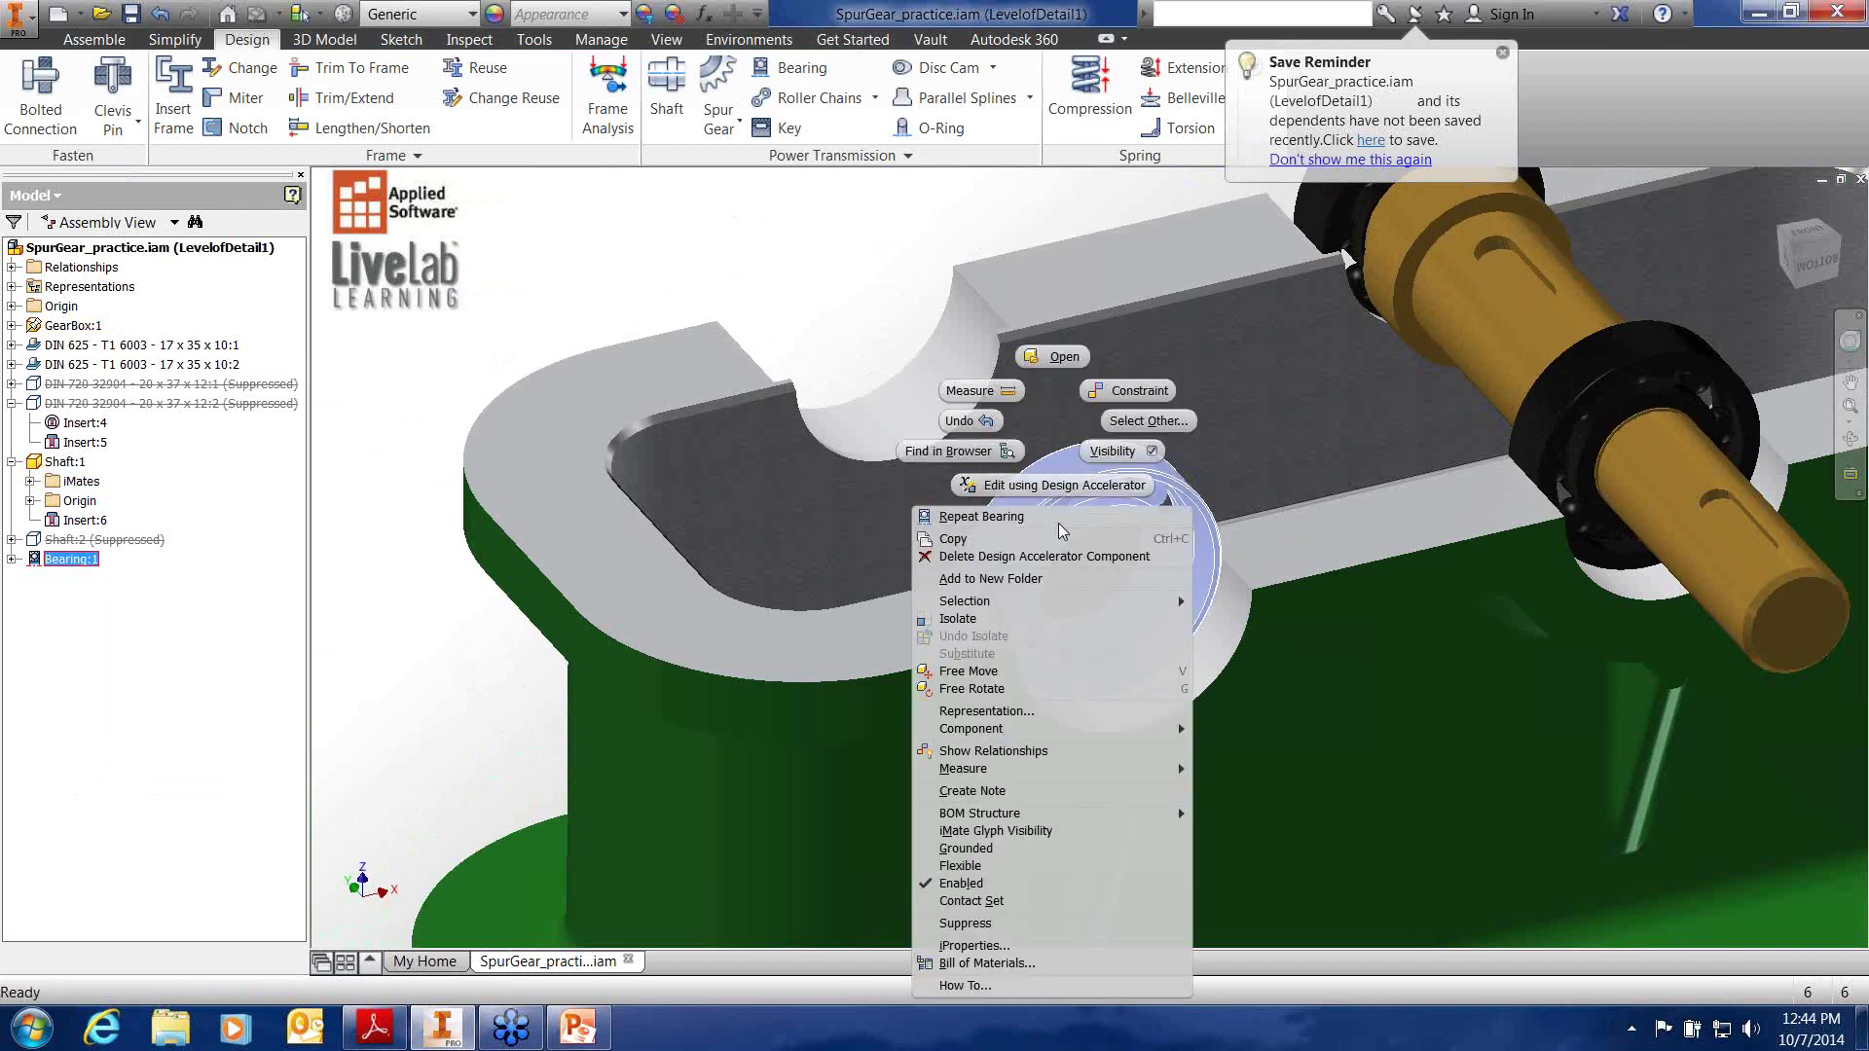
{"action": "right_click", "coordinate": [1060, 523]}
{"action": "left_click", "coordinate": [1061, 491]}
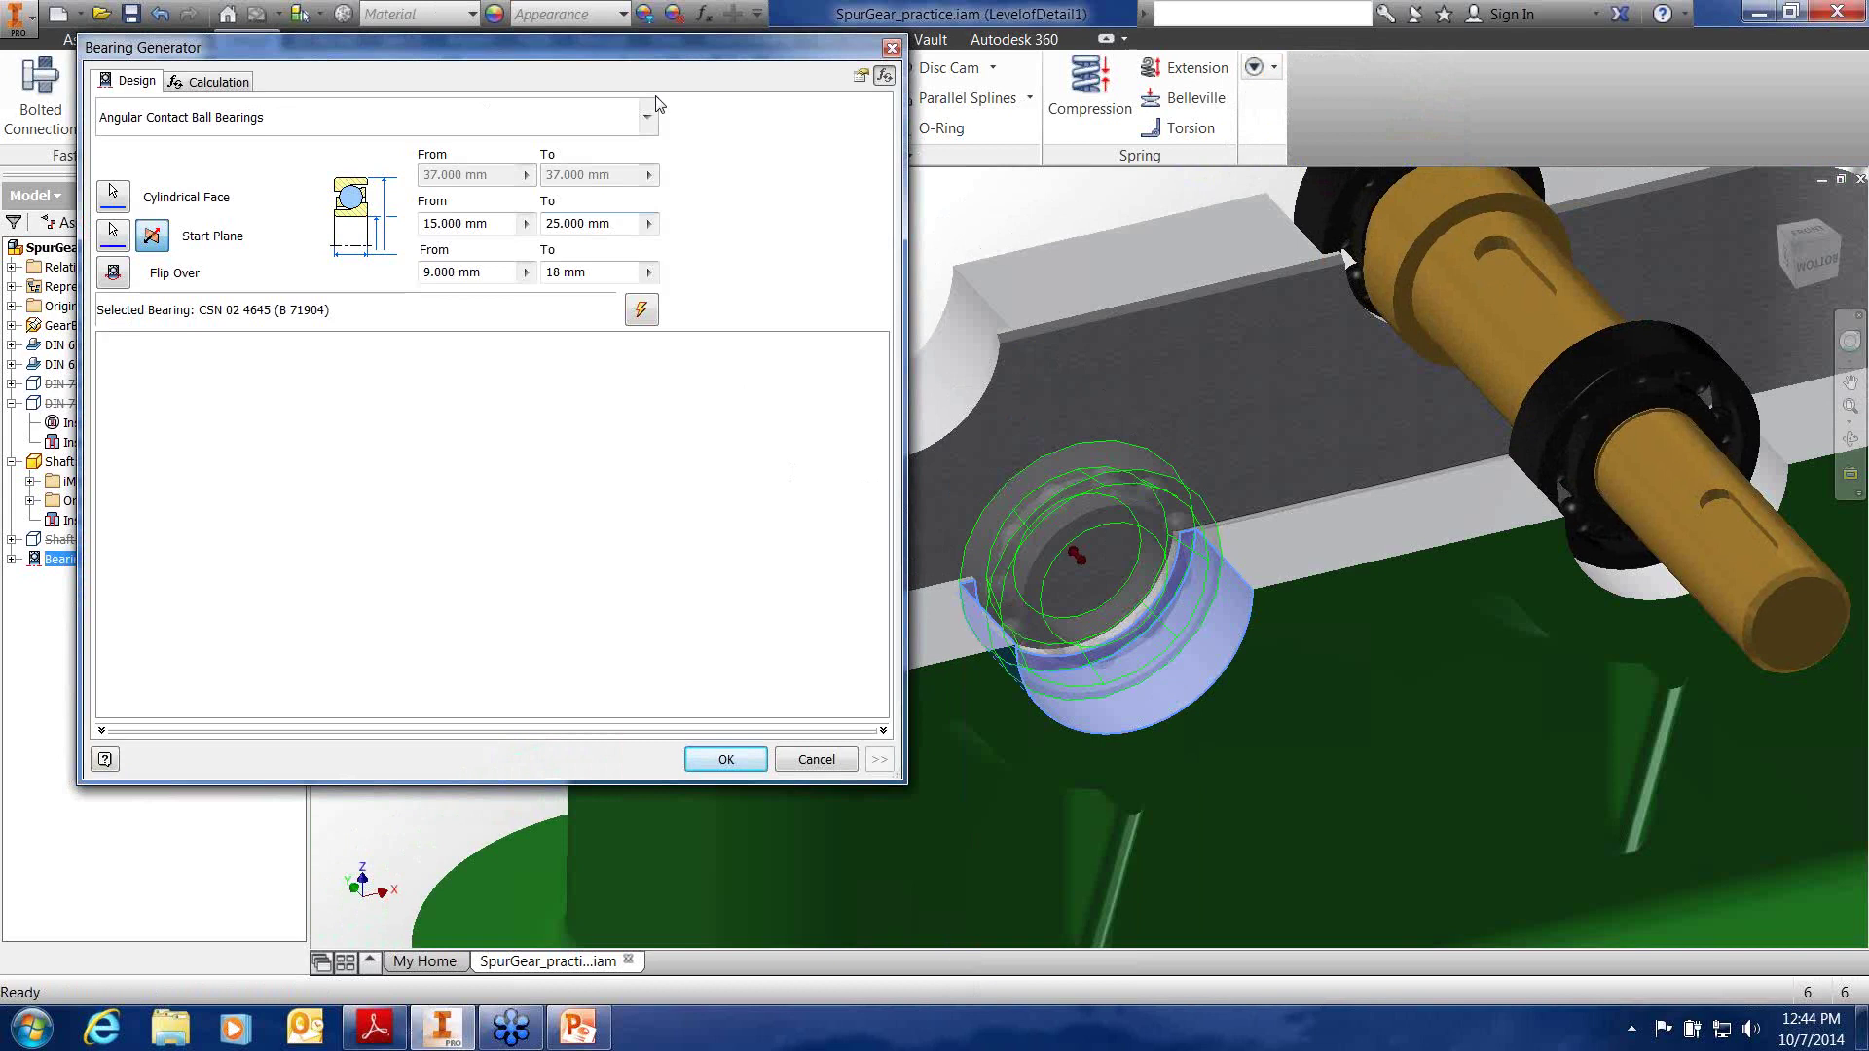
{"action": "left_click", "coordinate": [646, 121]}
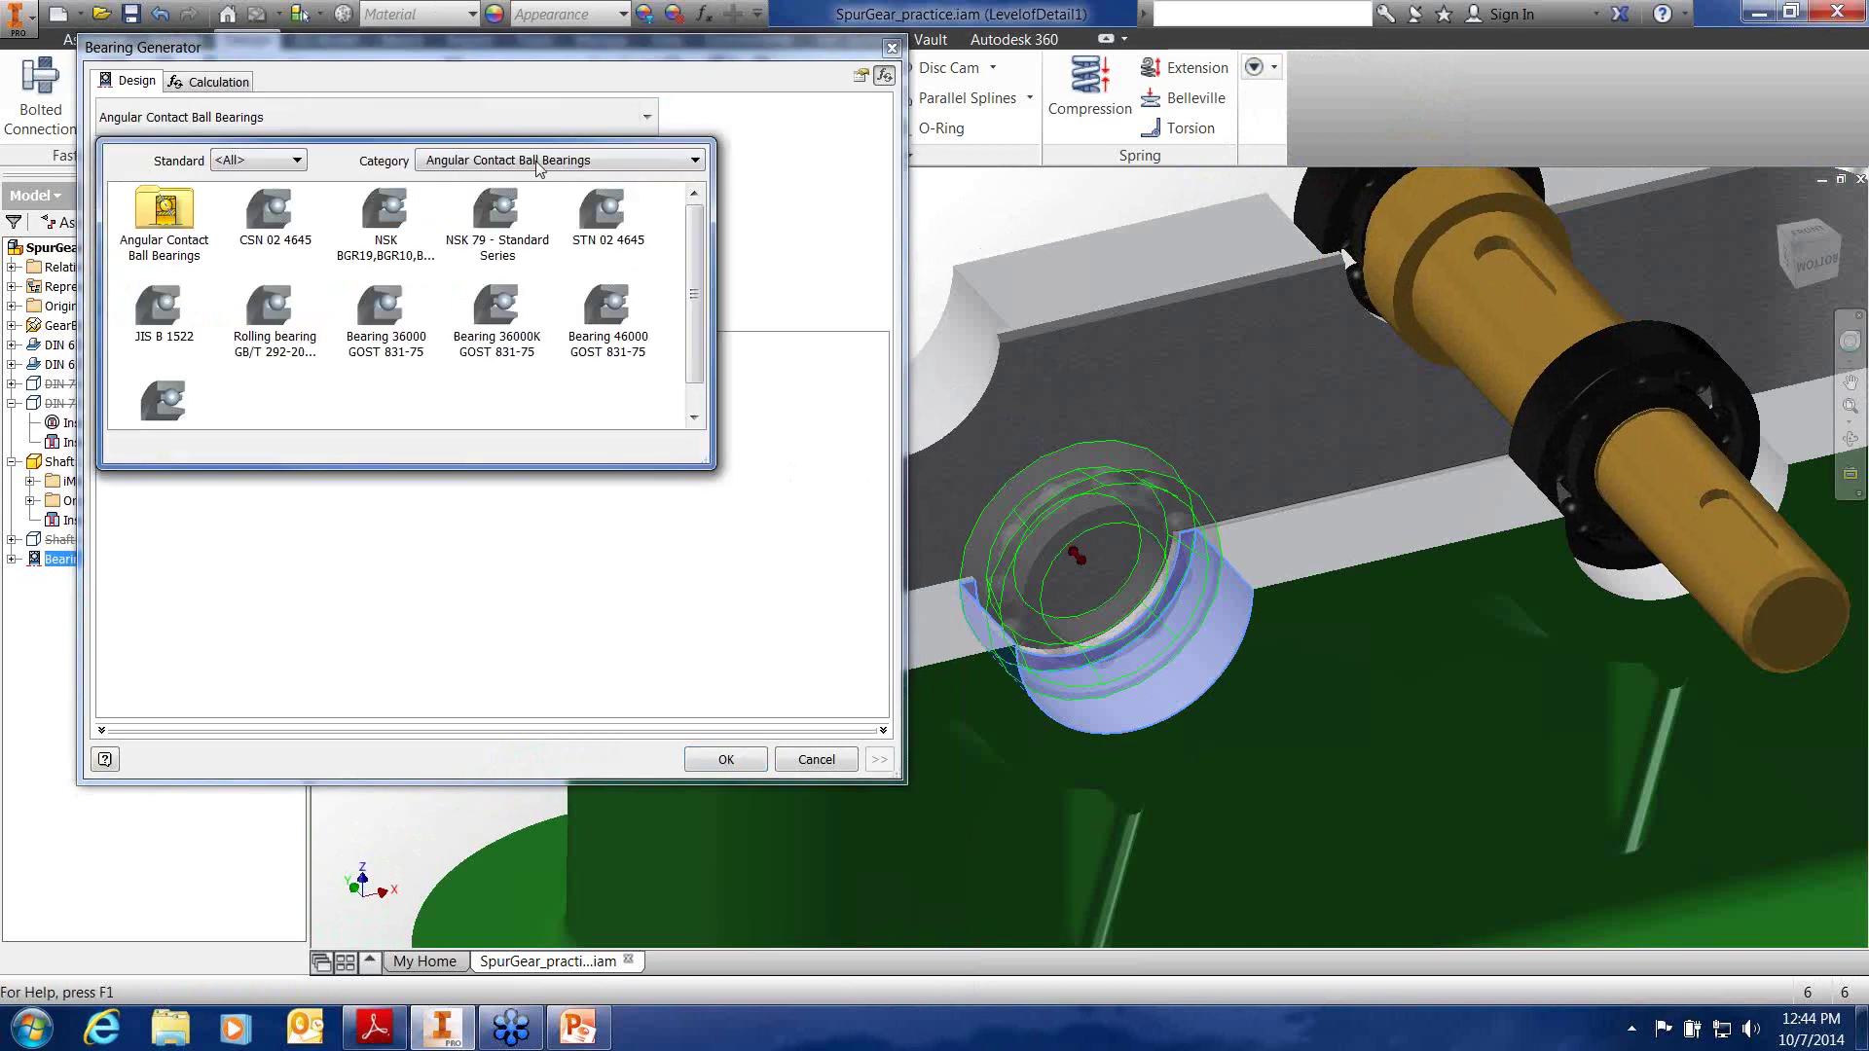
{"action": "left_click", "coordinate": [540, 166]}
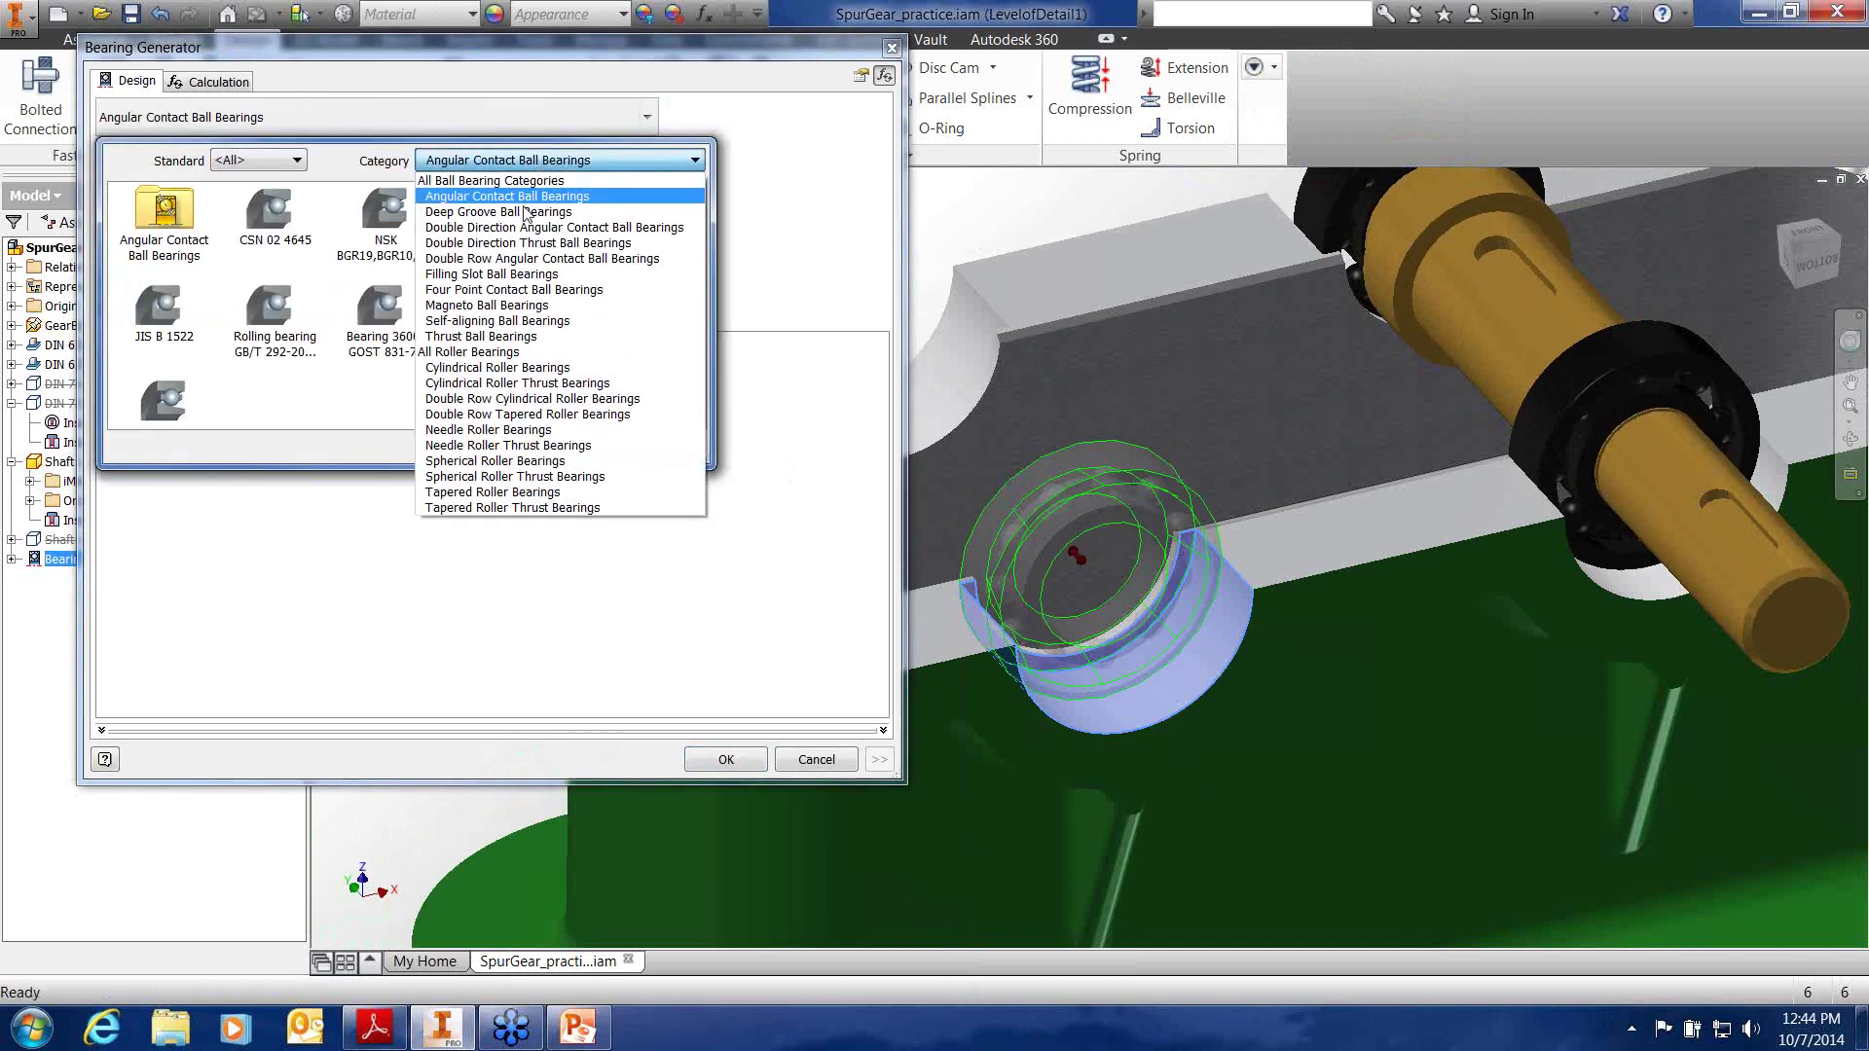
{"action": "left_click", "coordinate": [506, 502]}
{"action": "left_click", "coordinate": [175, 218]}
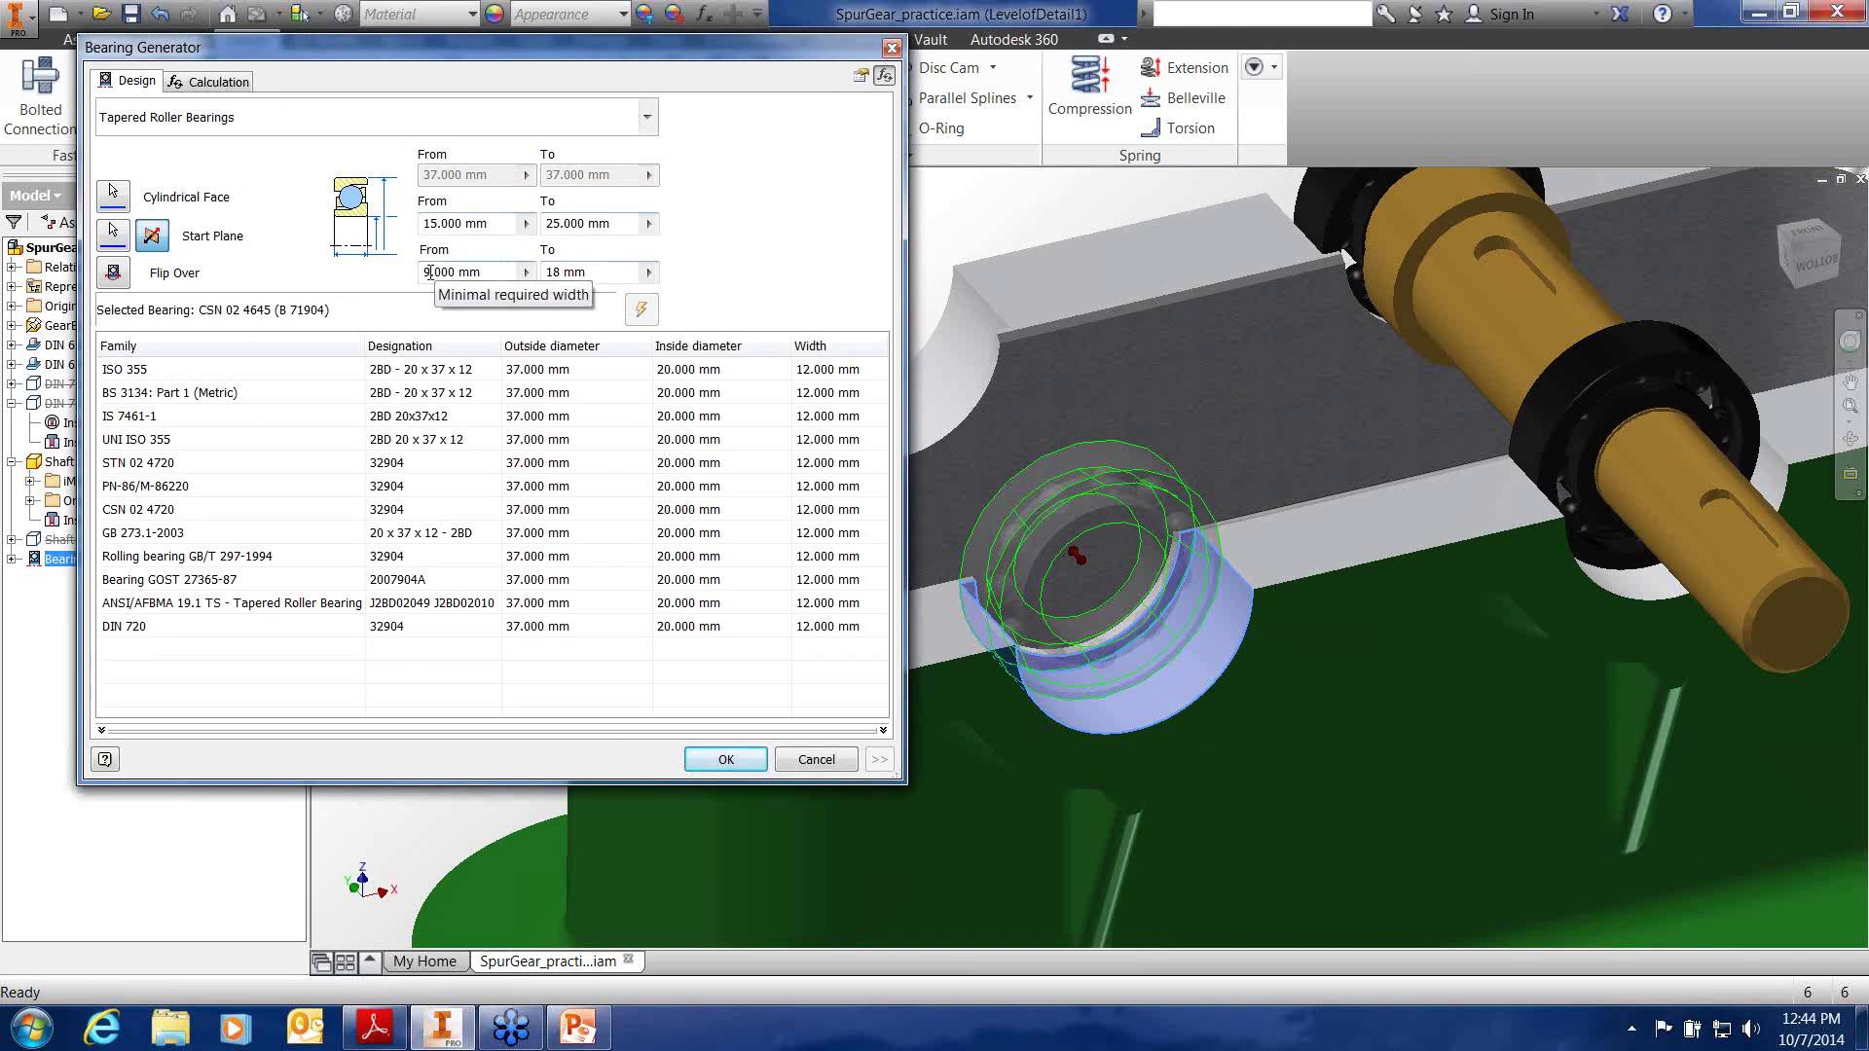
Enter 9 mm as the tapered roller bearing's minimum width
{"action": "left_click_drag", "start_coordinate": [429, 272], "coordinate": [421, 278]}
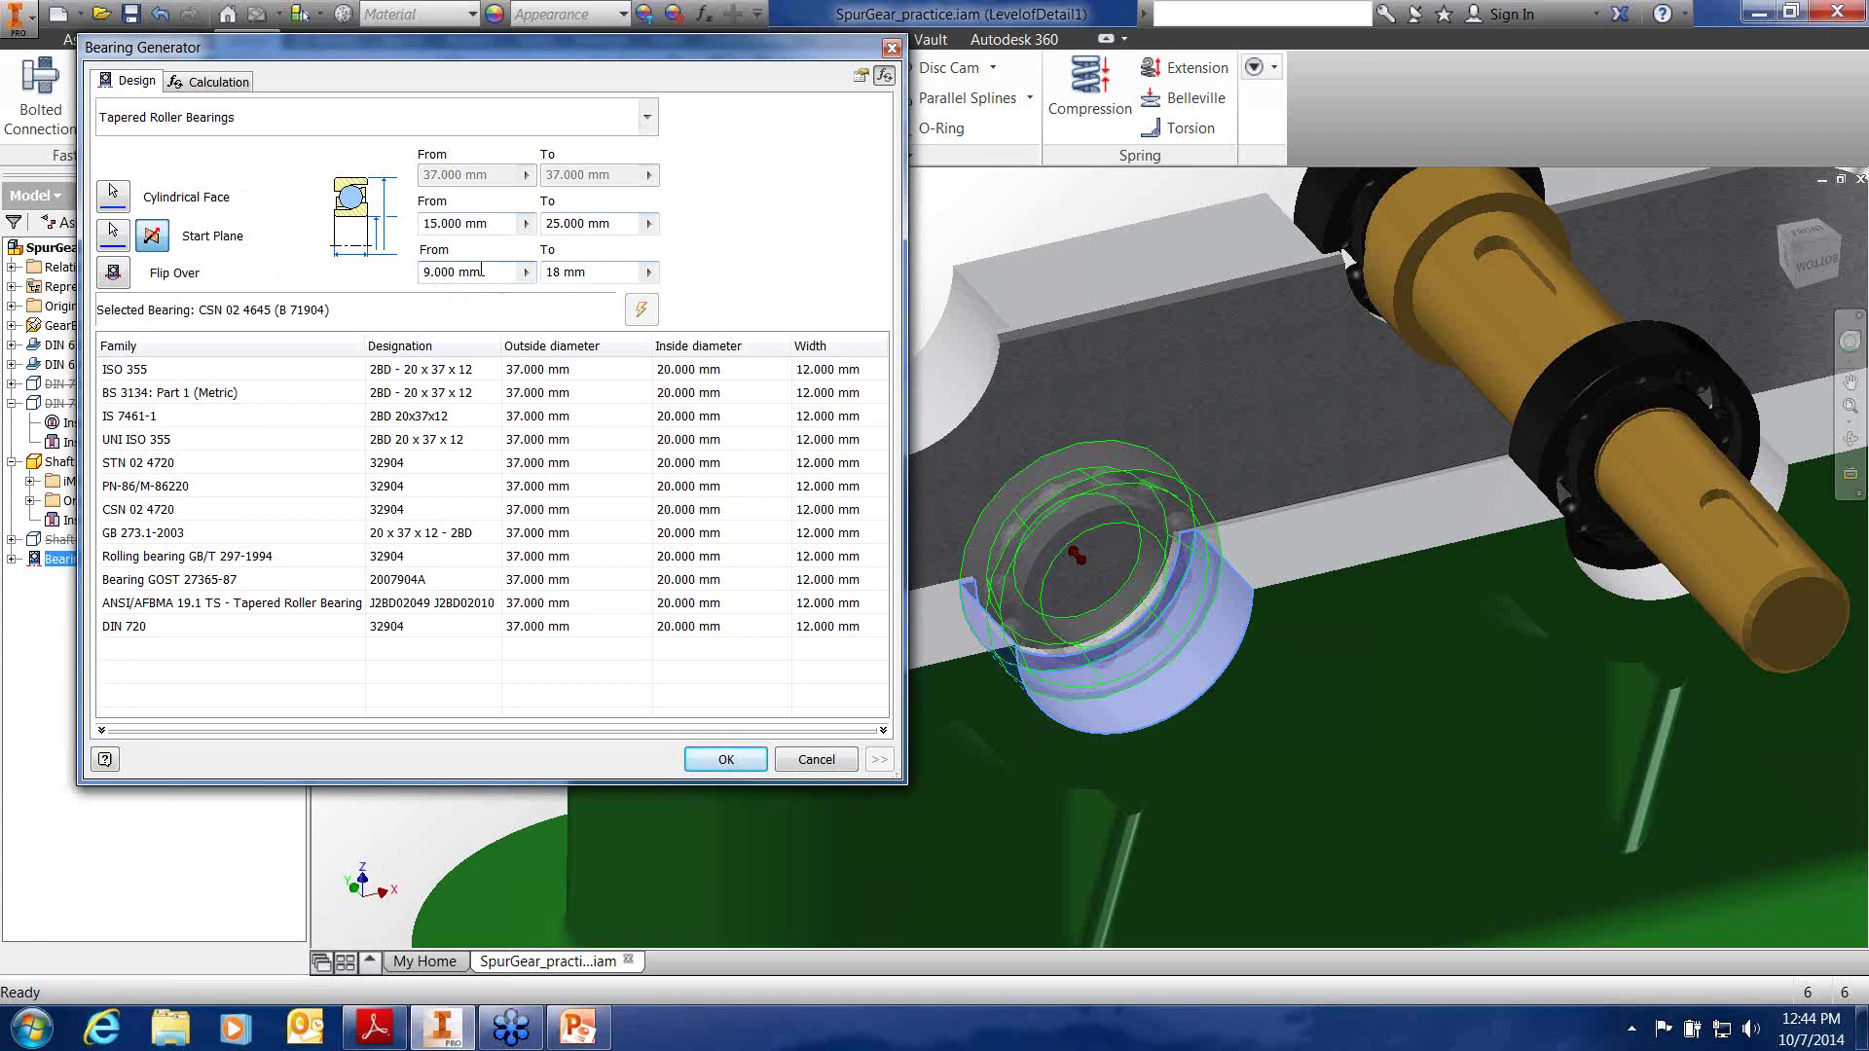
{"action": "left_click_drag", "start_coordinate": [483, 273], "coordinate": [406, 270]}
{"action": "type", "text": "9"}
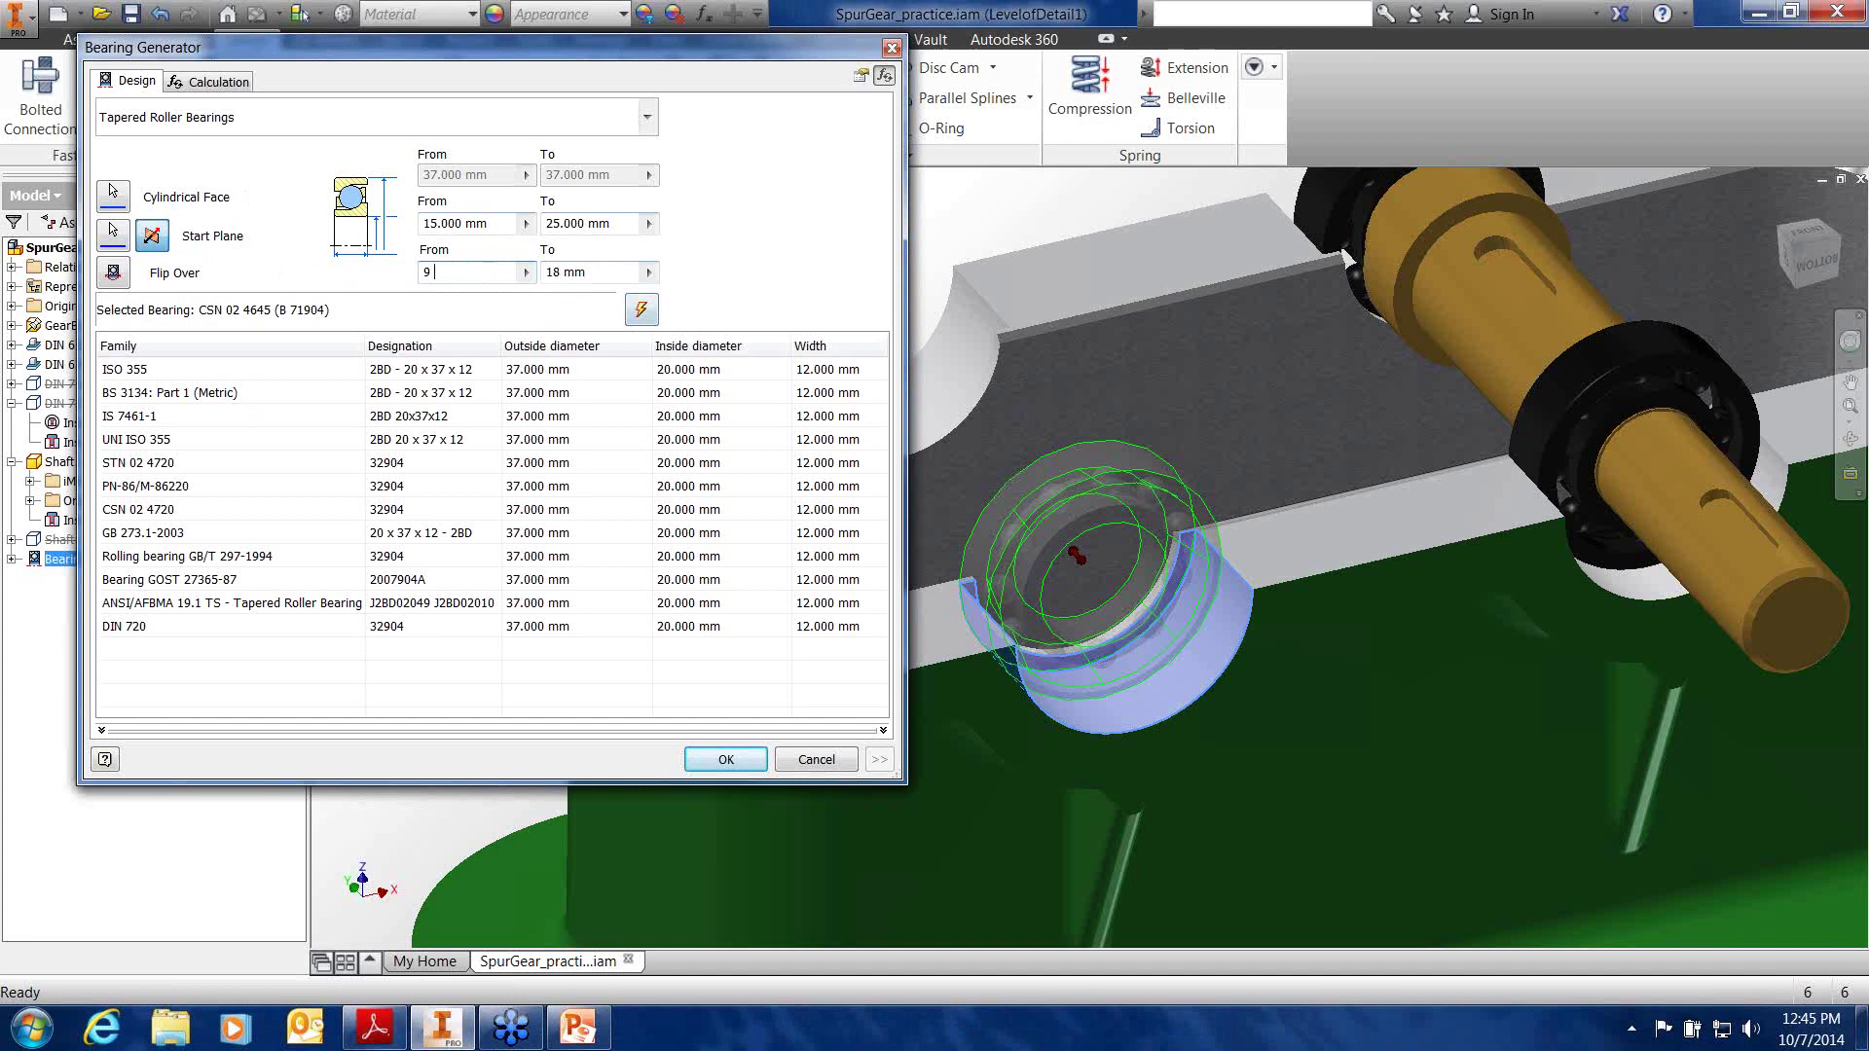
{"action": "type", "text": " mm"}
{"action": "left_click", "coordinate": [487, 223]}
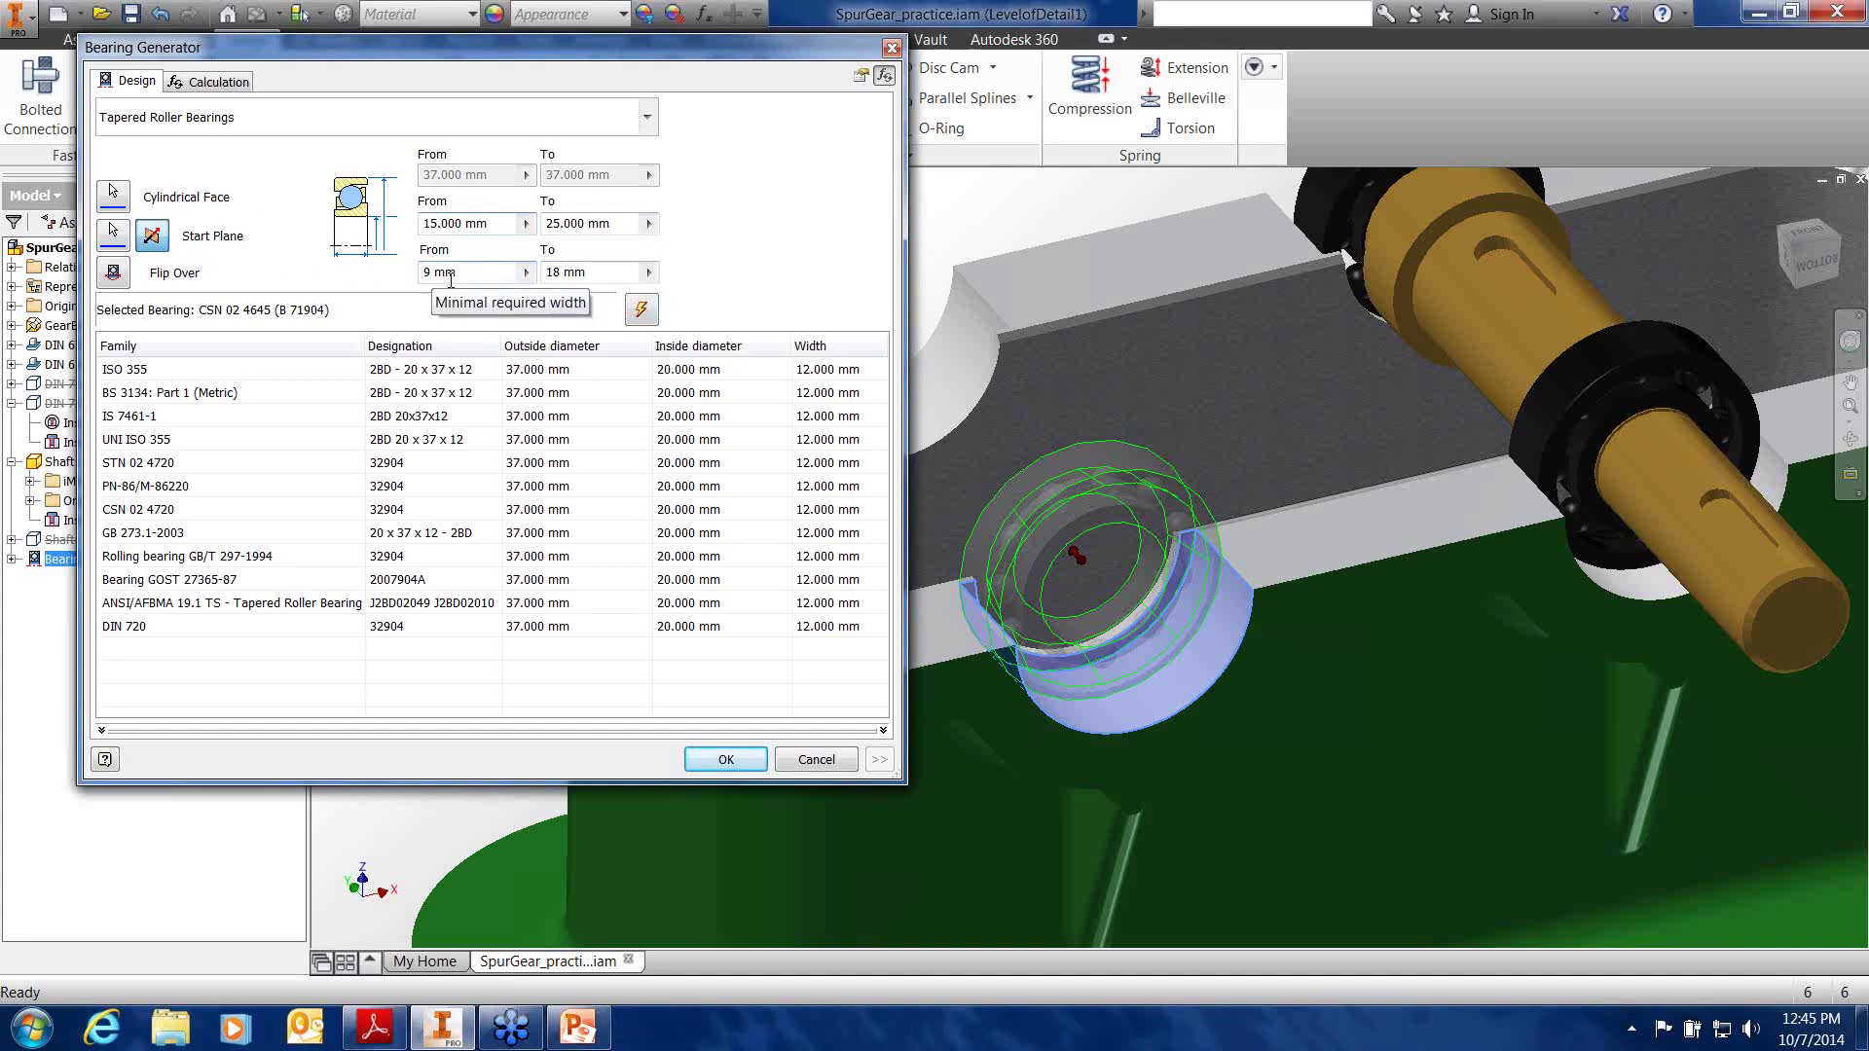
{"action": "left_click_drag", "start_coordinate": [370, 50], "coordinate": [429, 73]}
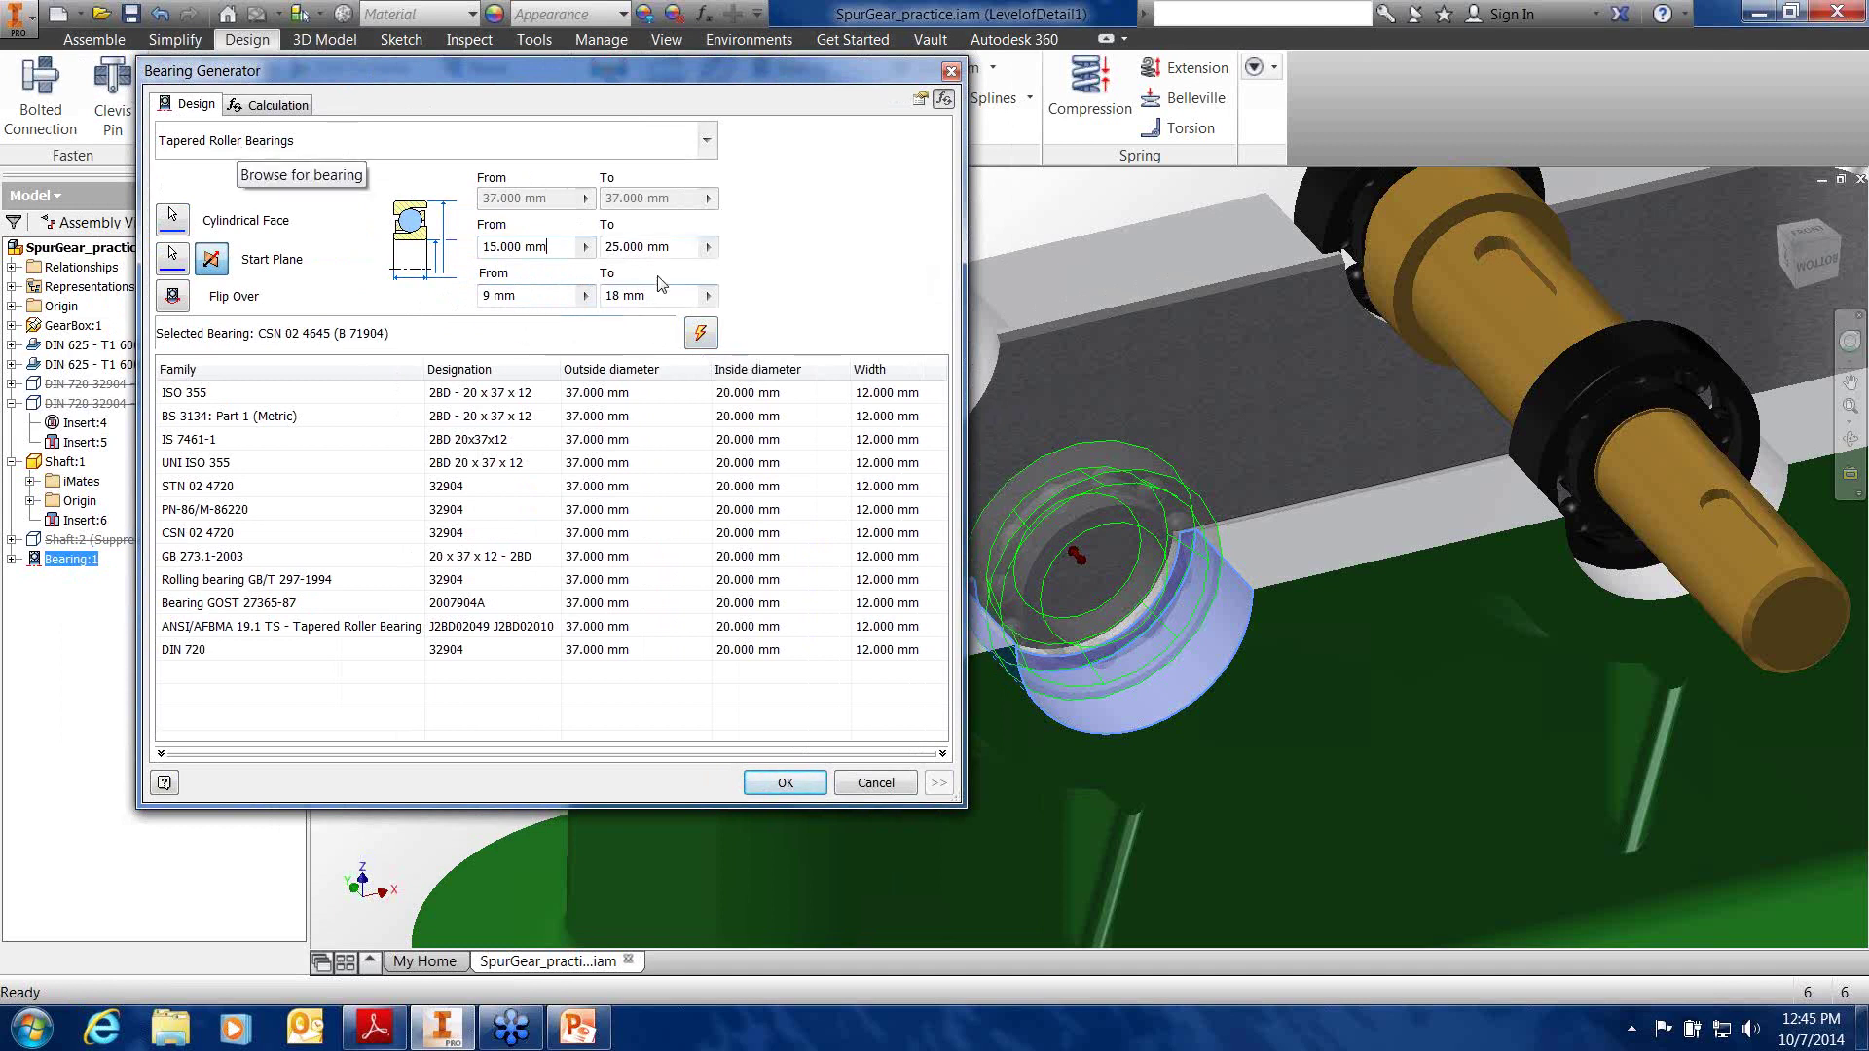
Update the list of matching bearings and replace the bearing with DIN 720 (32904 - 20 x 37 x 12)
{"action": "left_click", "coordinate": [701, 335]}
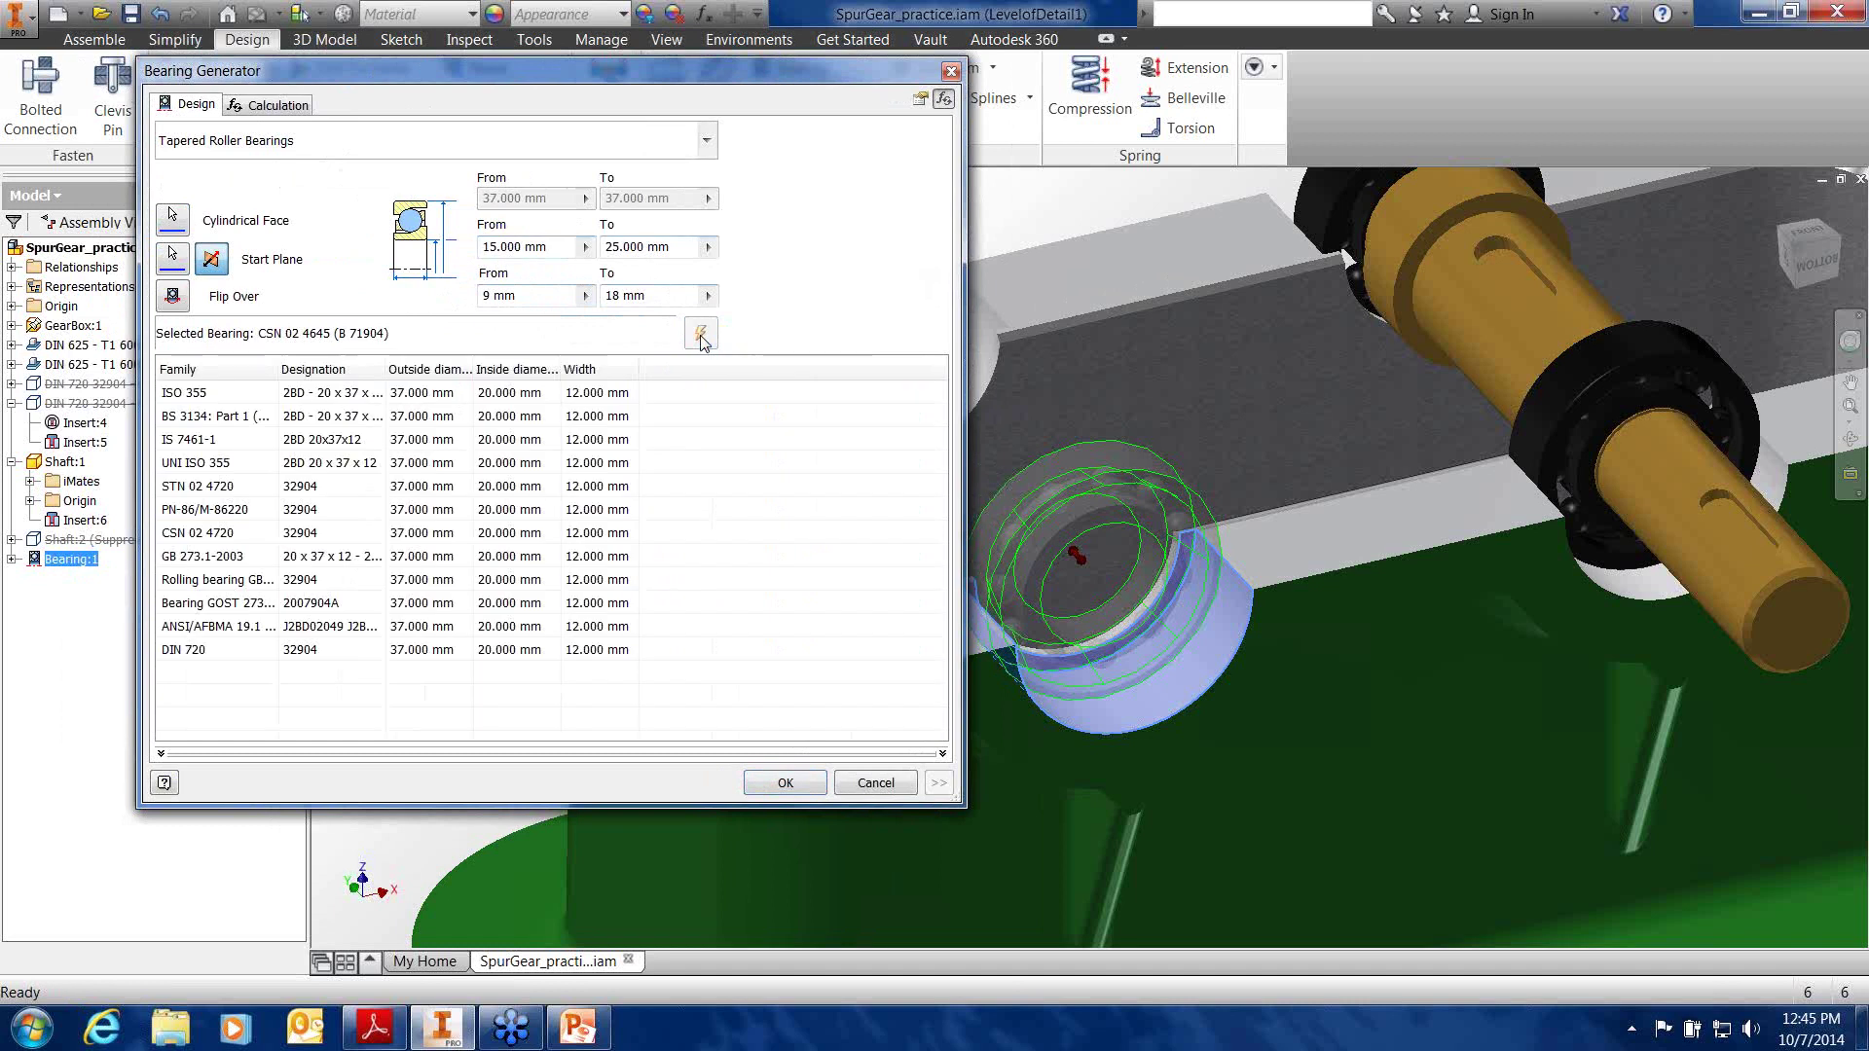
{"action": "left_click", "coordinate": [207, 652]}
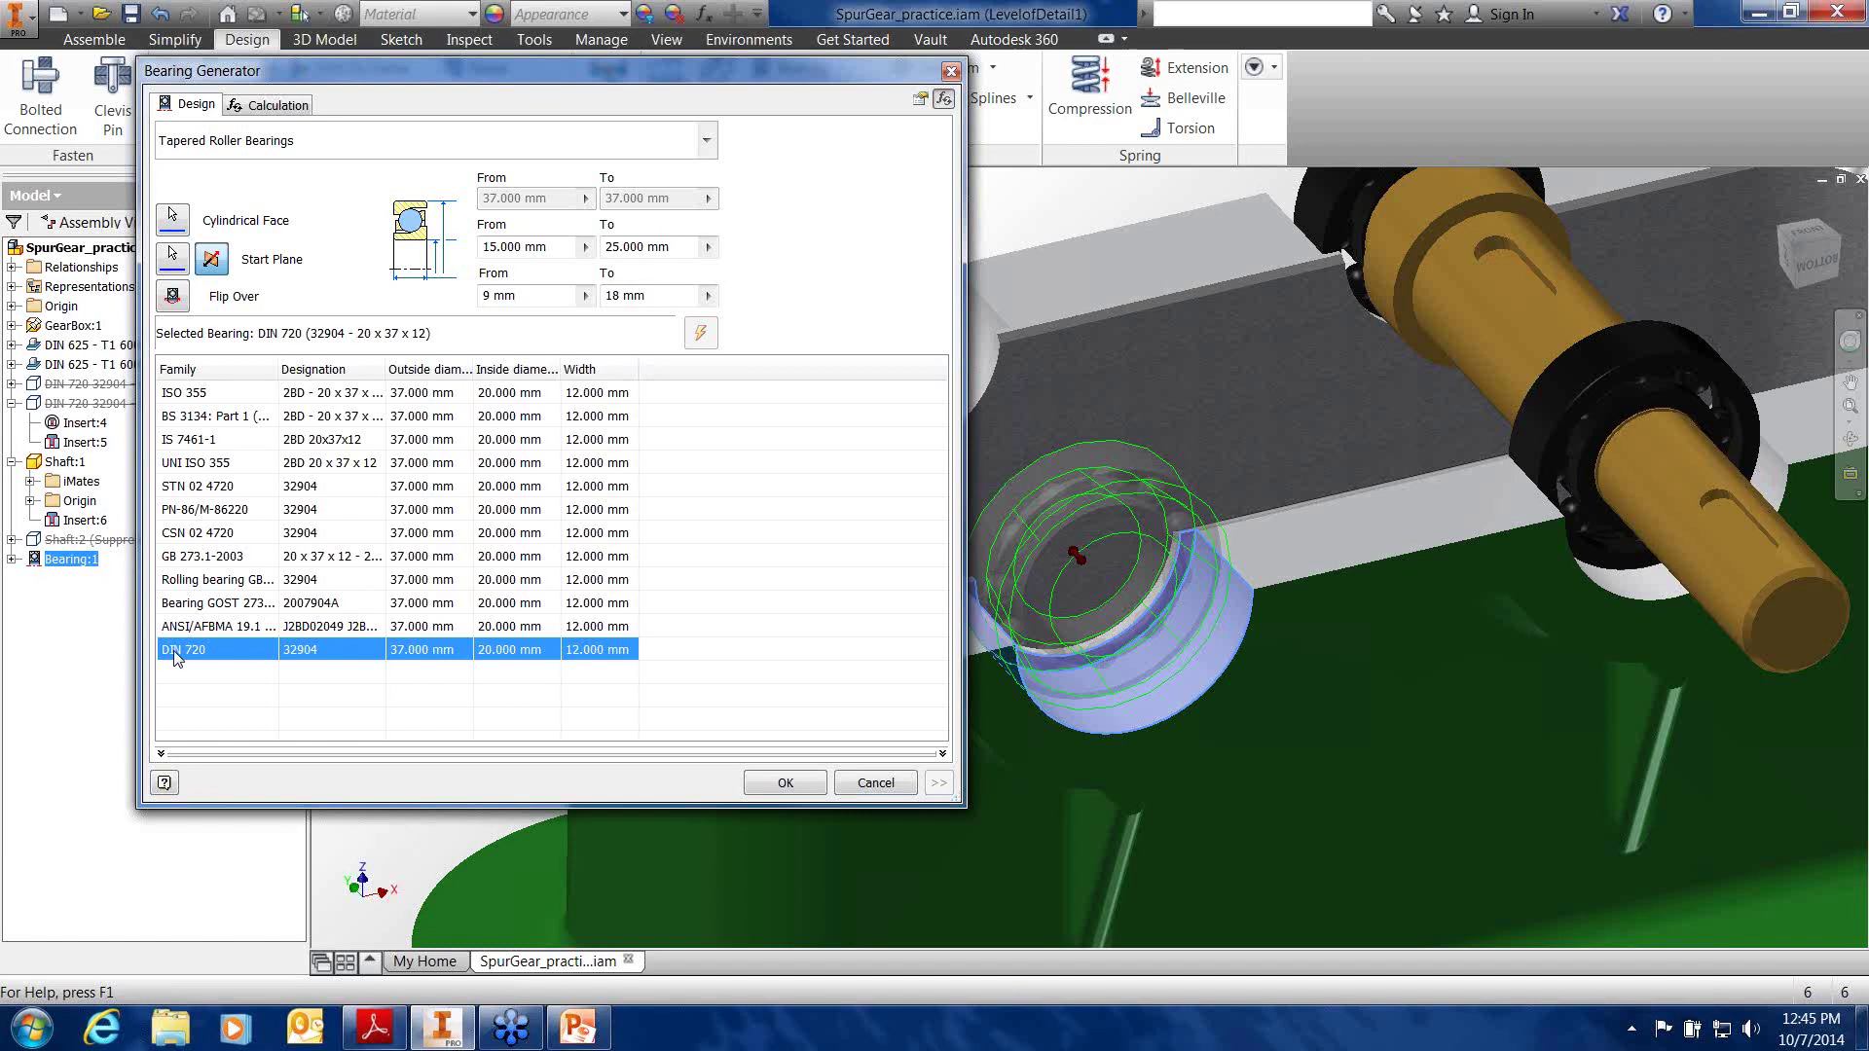
{"action": "left_click", "coordinate": [782, 782]}
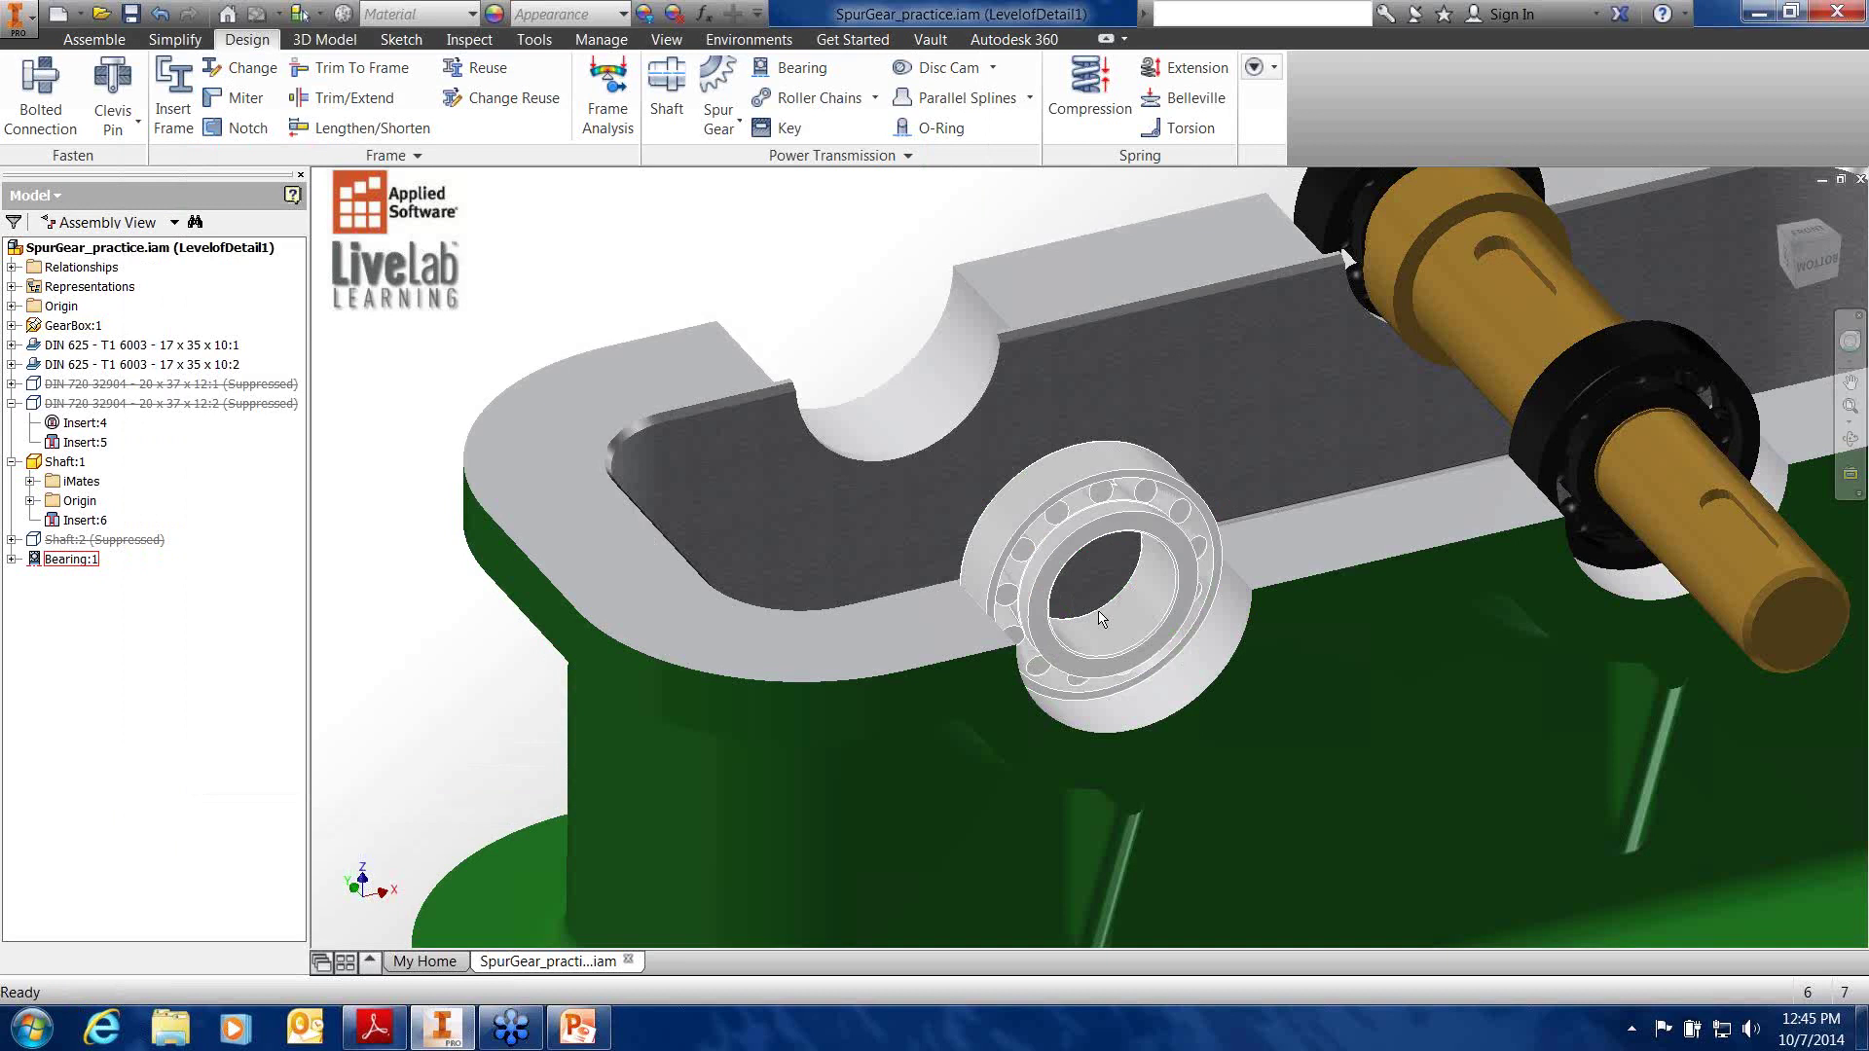
Apply the Cyan appearance from the Inventor Material Library to the new bearing
{"action": "middle_click_drag", "start_coordinate": [1100, 618], "coordinate": [1163, 565], "text": "shift"}
{"action": "left_click", "coordinate": [1163, 566]}
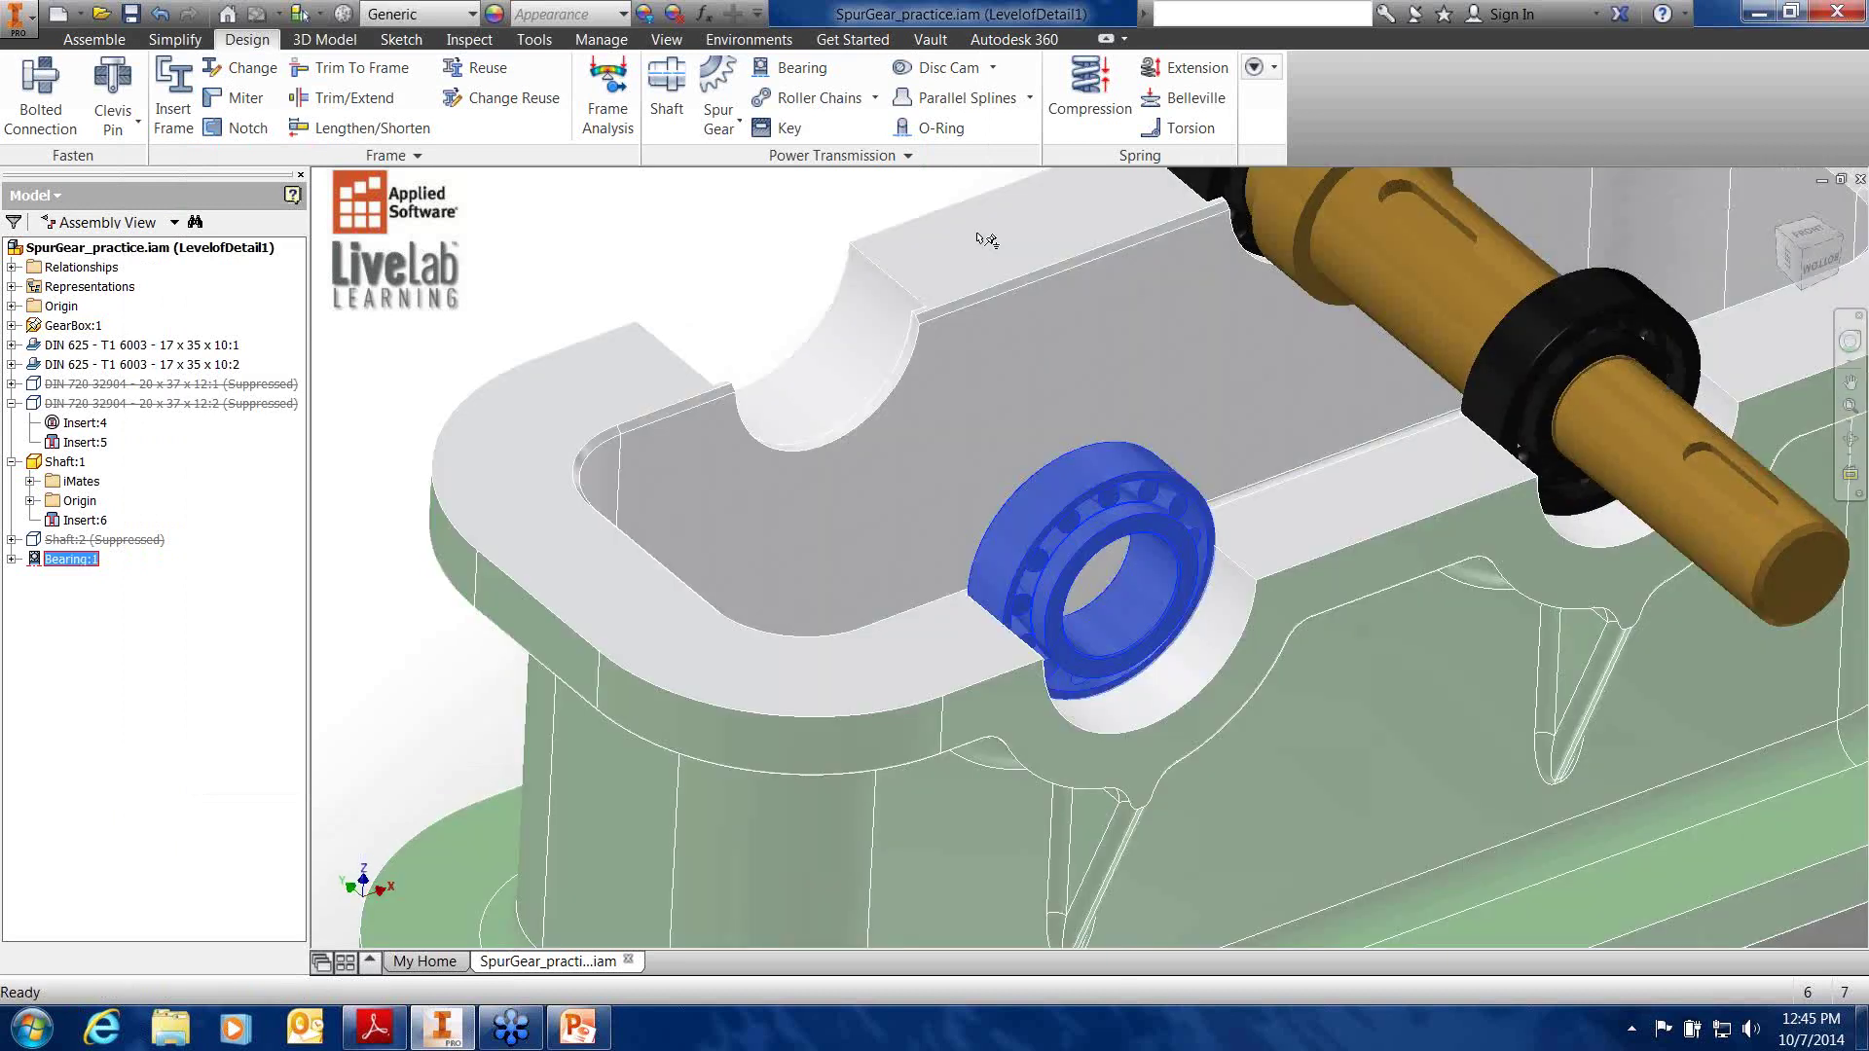
{"action": "left_click", "coordinate": [623, 13]}
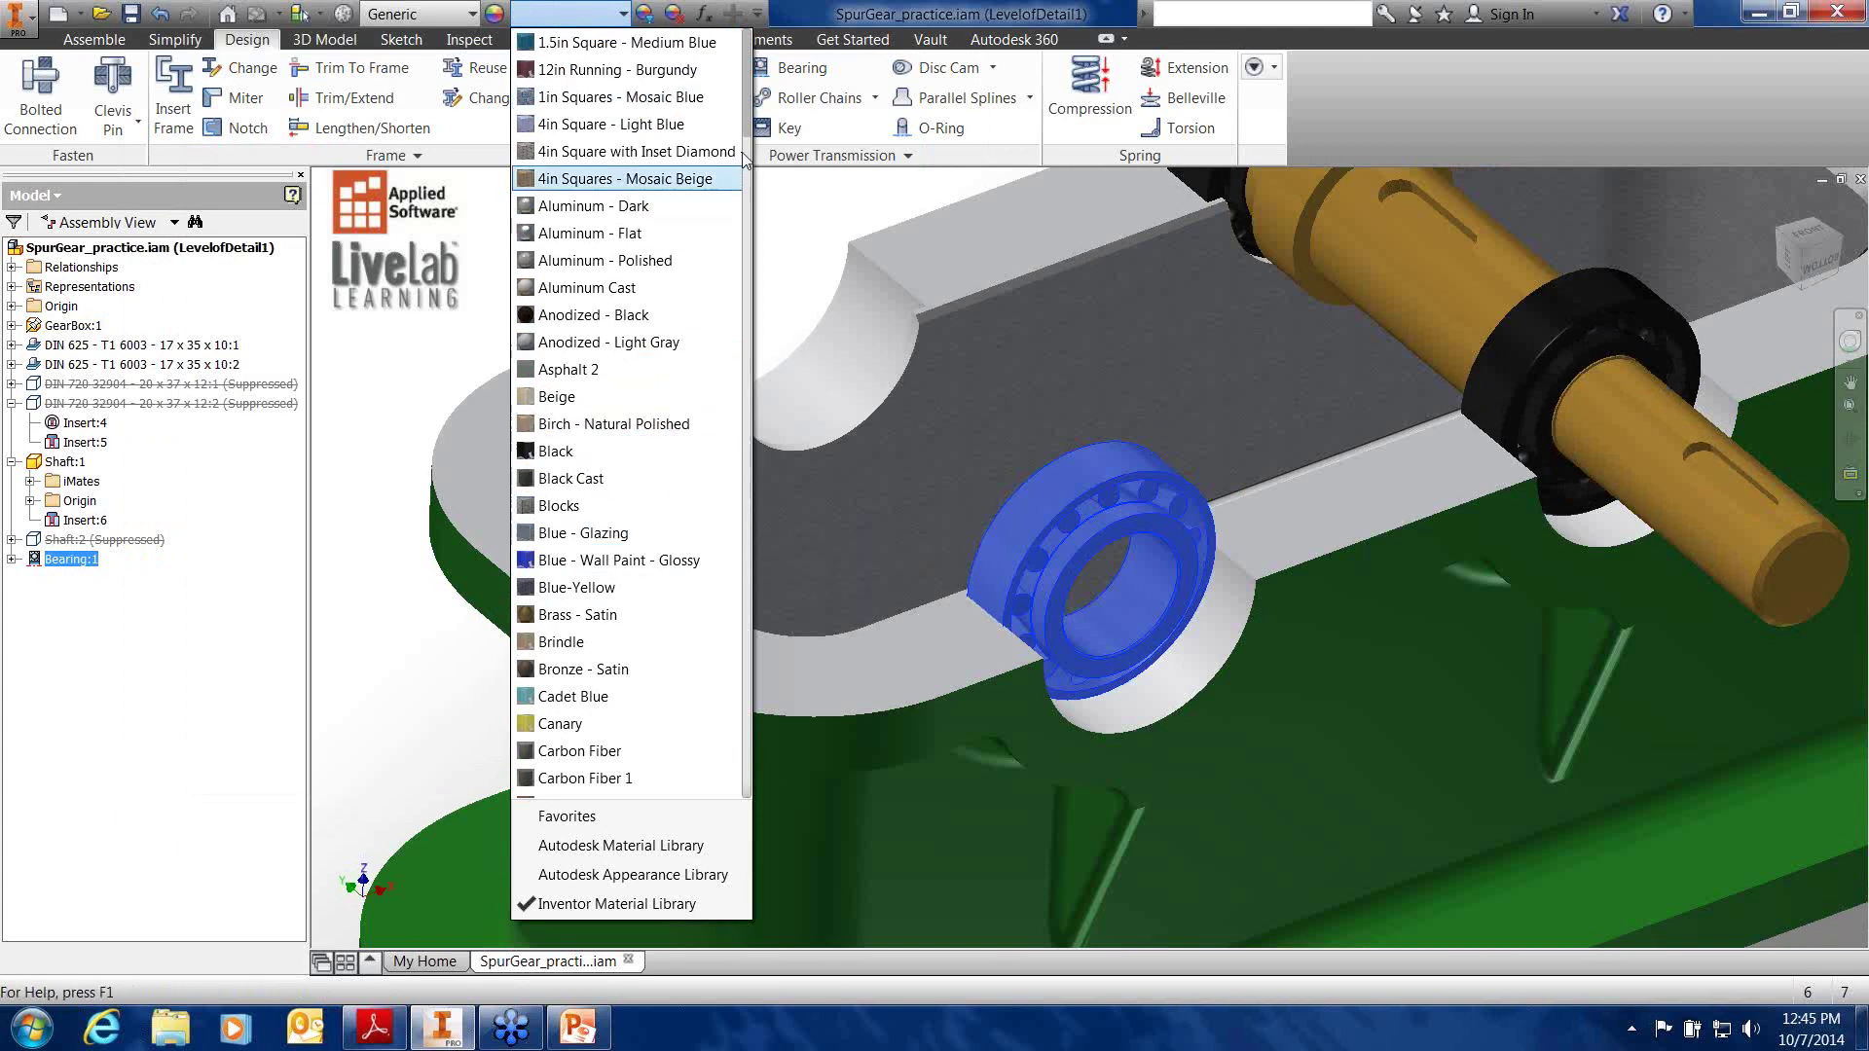
{"action": "left_click_drag", "start_coordinate": [750, 134], "coordinate": [755, 263]}
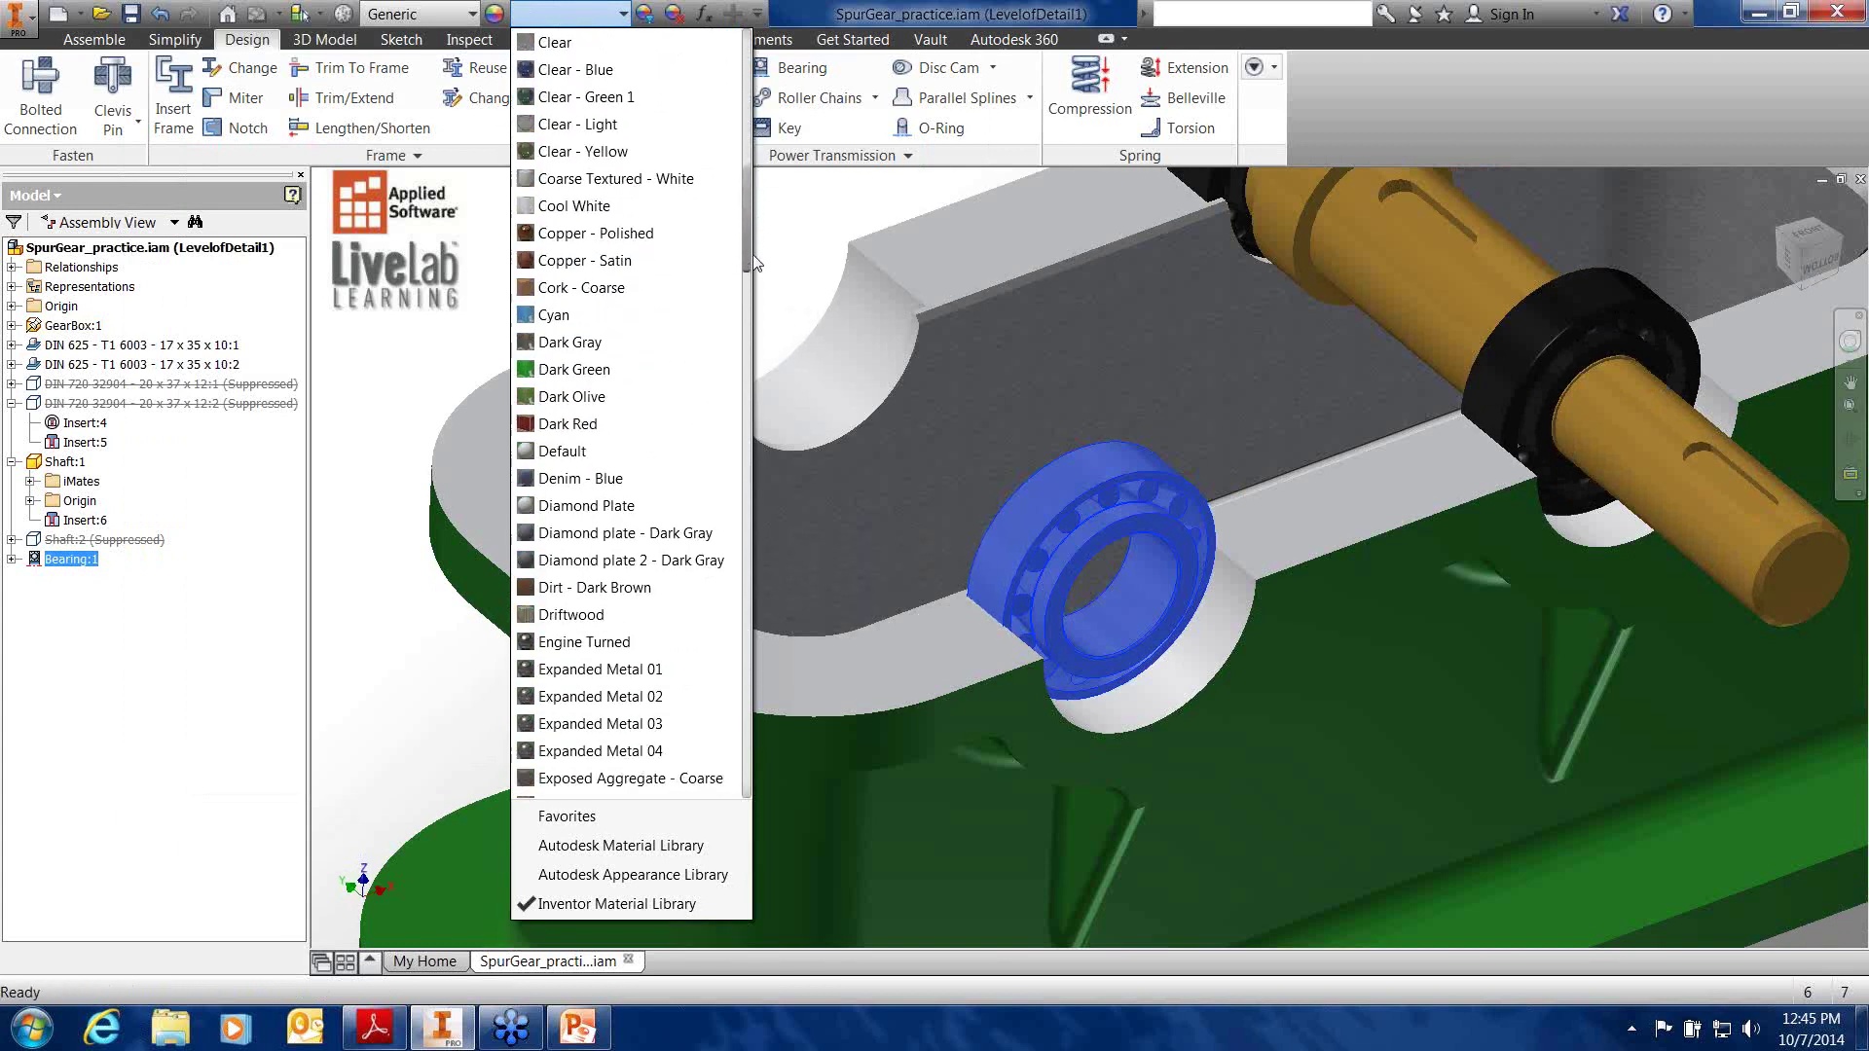
{"action": "left_click", "coordinate": [600, 316]}
{"action": "key", "text": "Escape"}
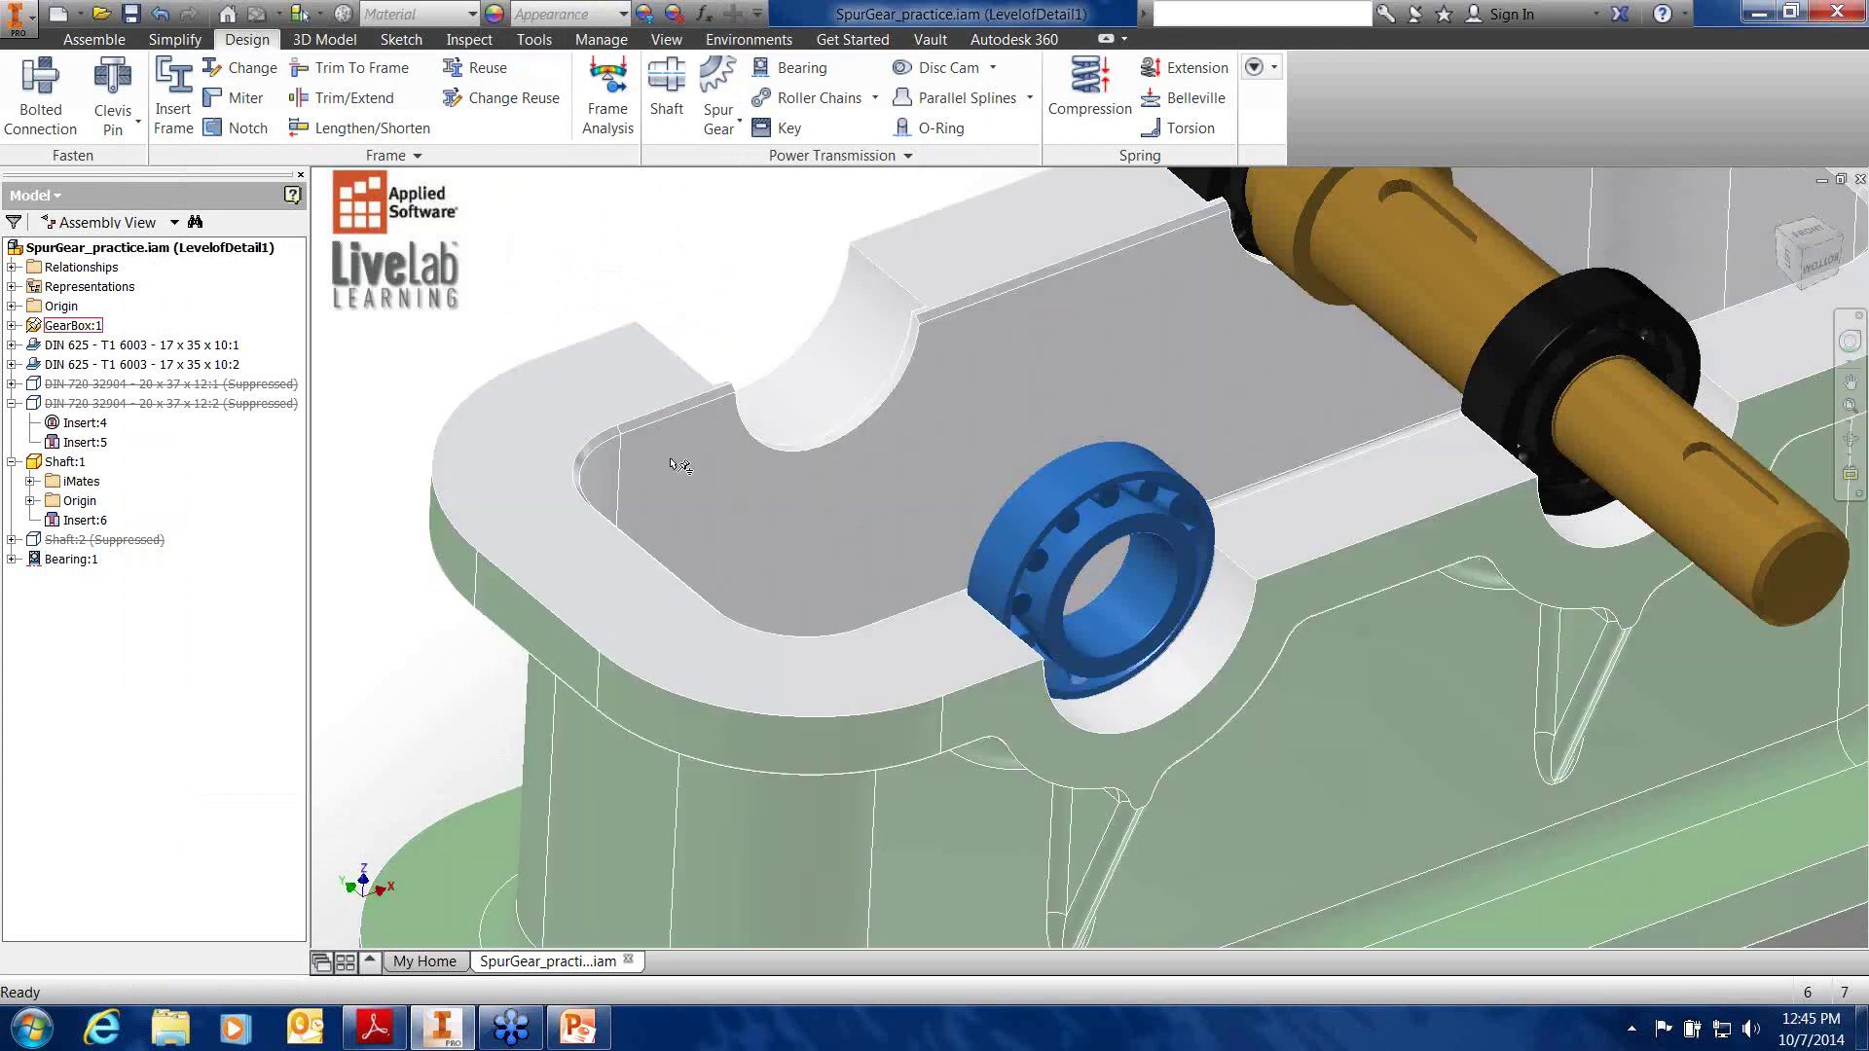
Start a second bearing for the opposite empty seat and choose the whole Tapered Roller Bearings category
{"action": "scroll", "coordinate": [682, 465], "scroll_direction": "up", "scroll_amount": 5}
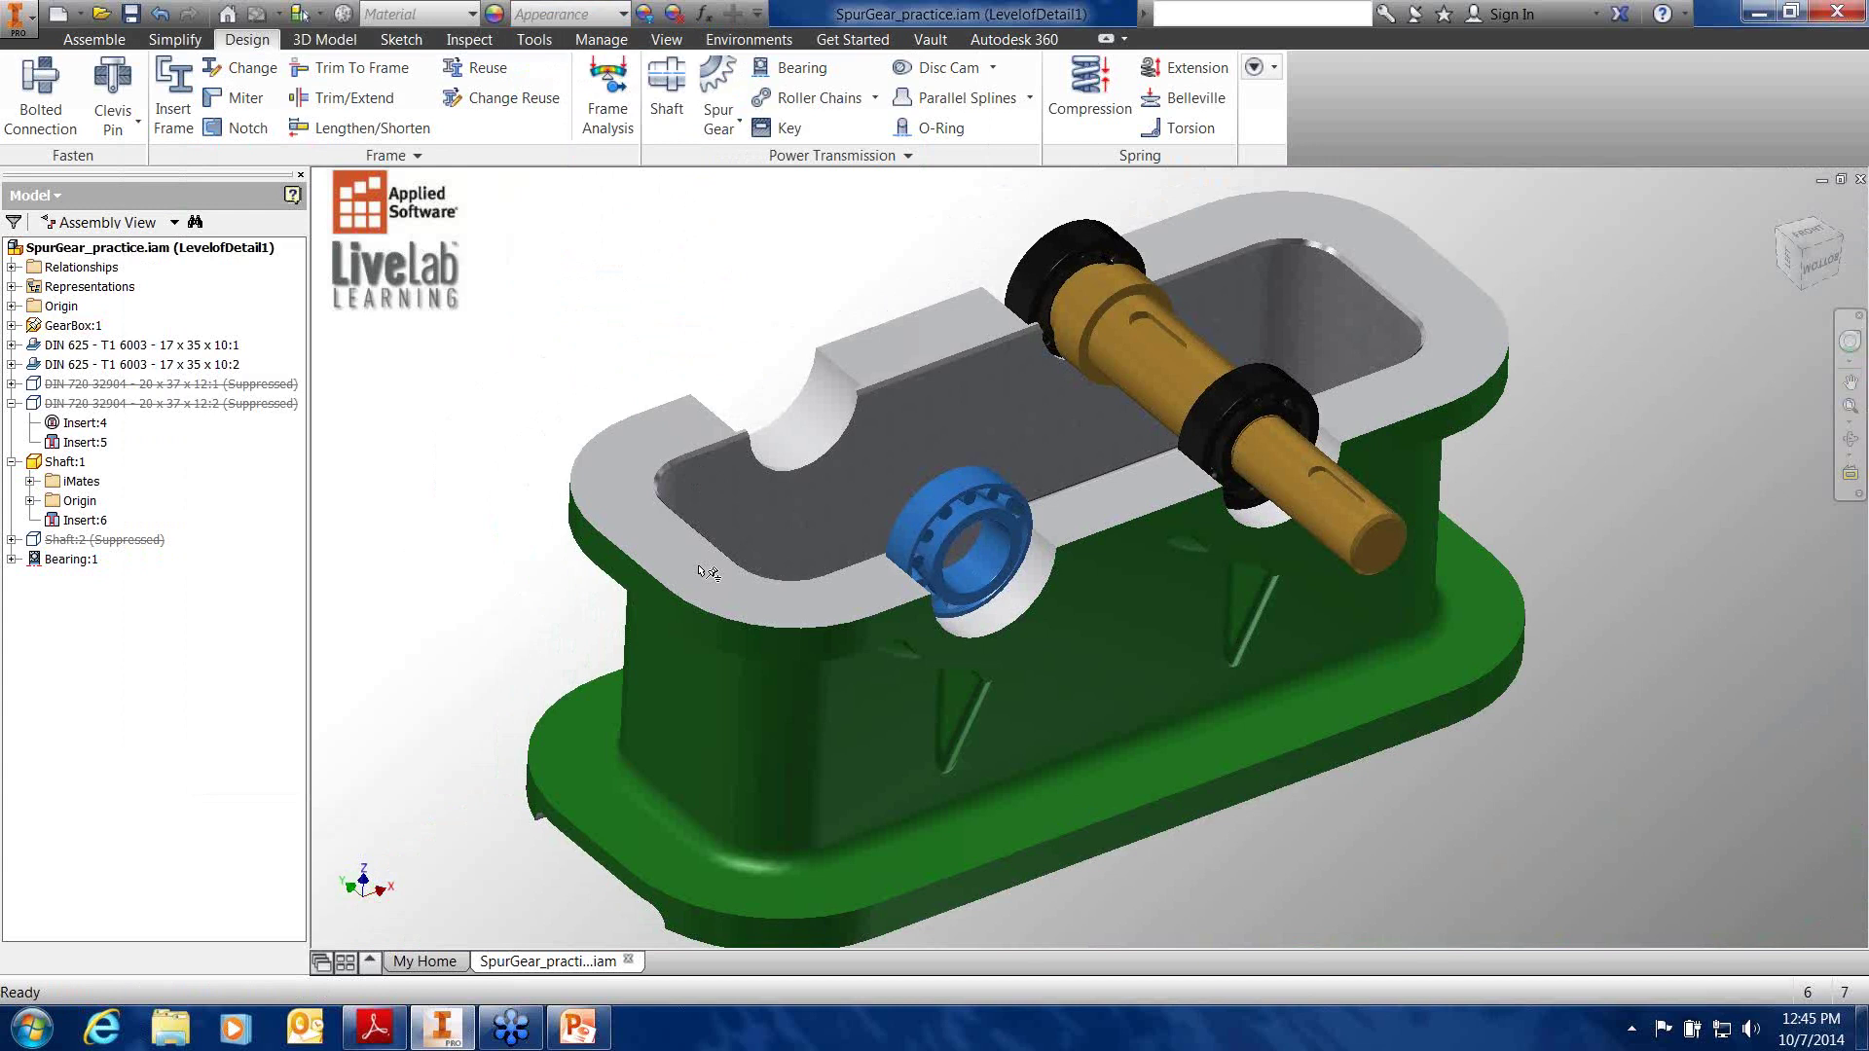
{"action": "left_click", "coordinate": [943, 524]}
{"action": "left_click", "coordinate": [934, 522]}
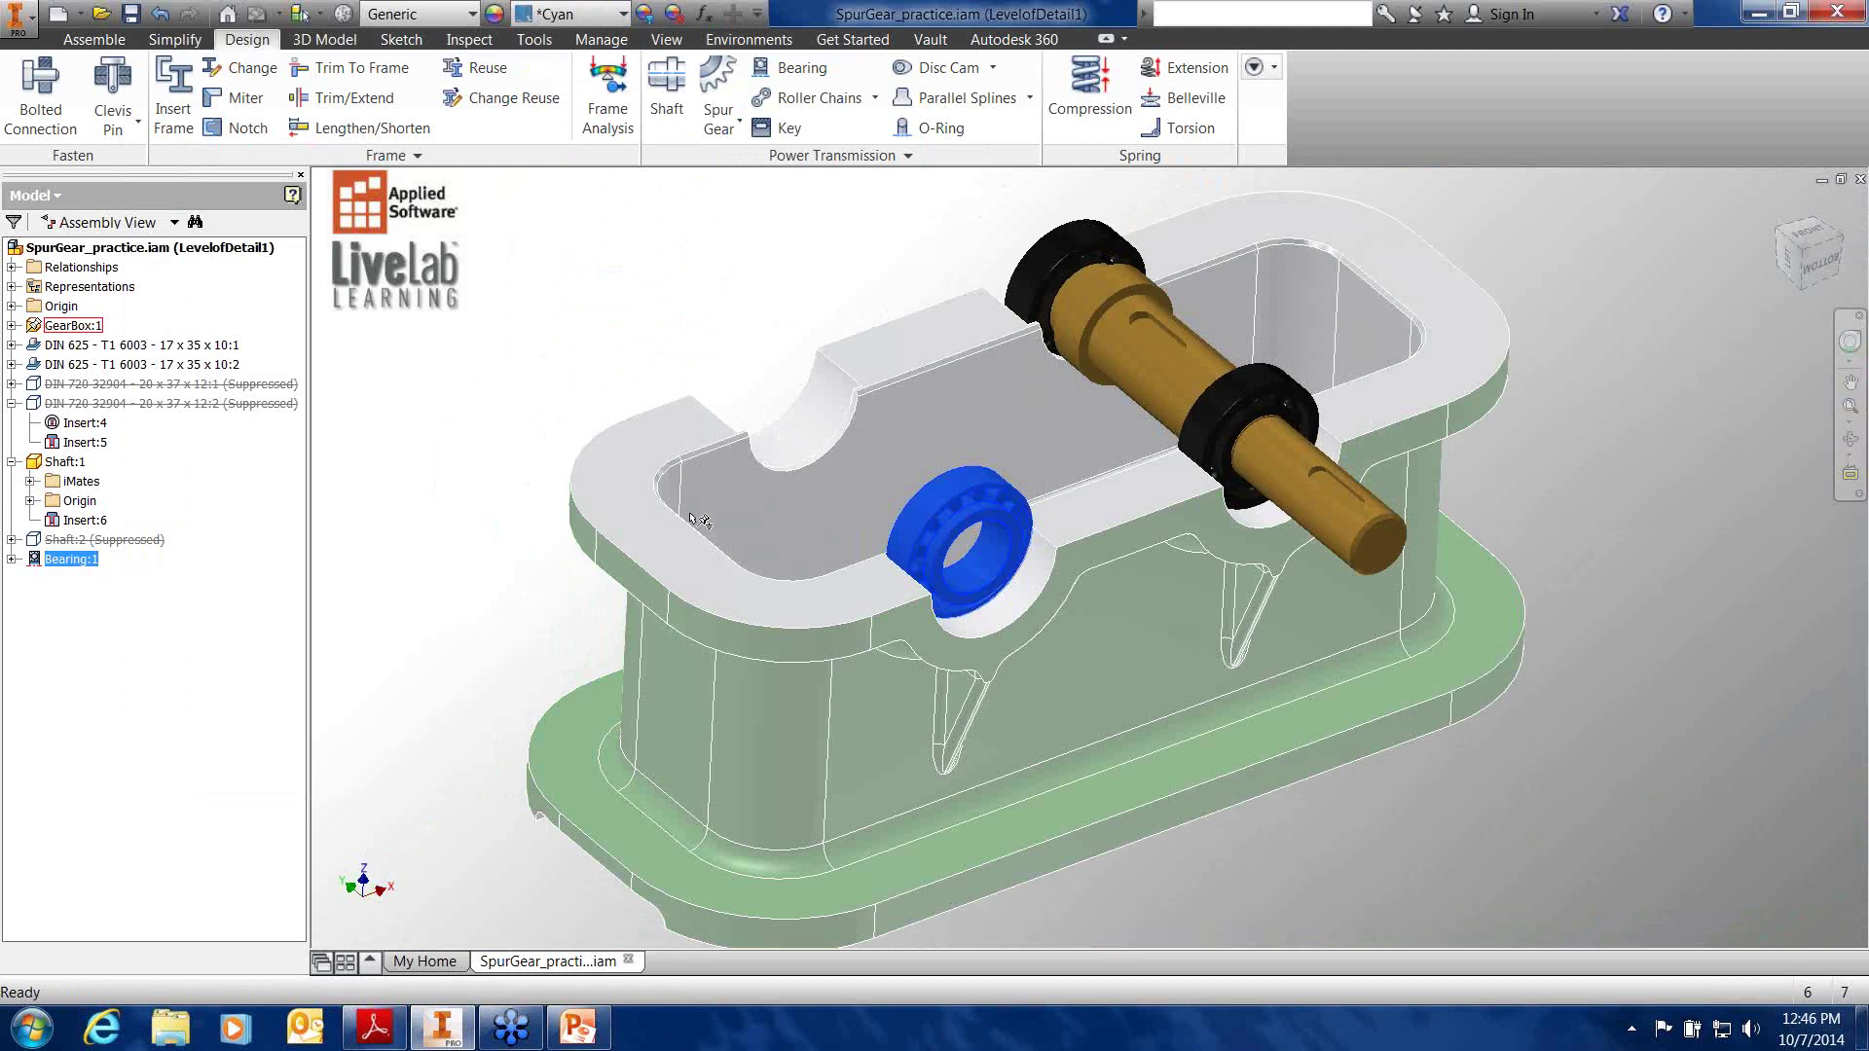
{"action": "key", "text": "F4"}
{"action": "left_click_drag", "start_coordinate": [705, 513], "coordinate": [1041, 486]}
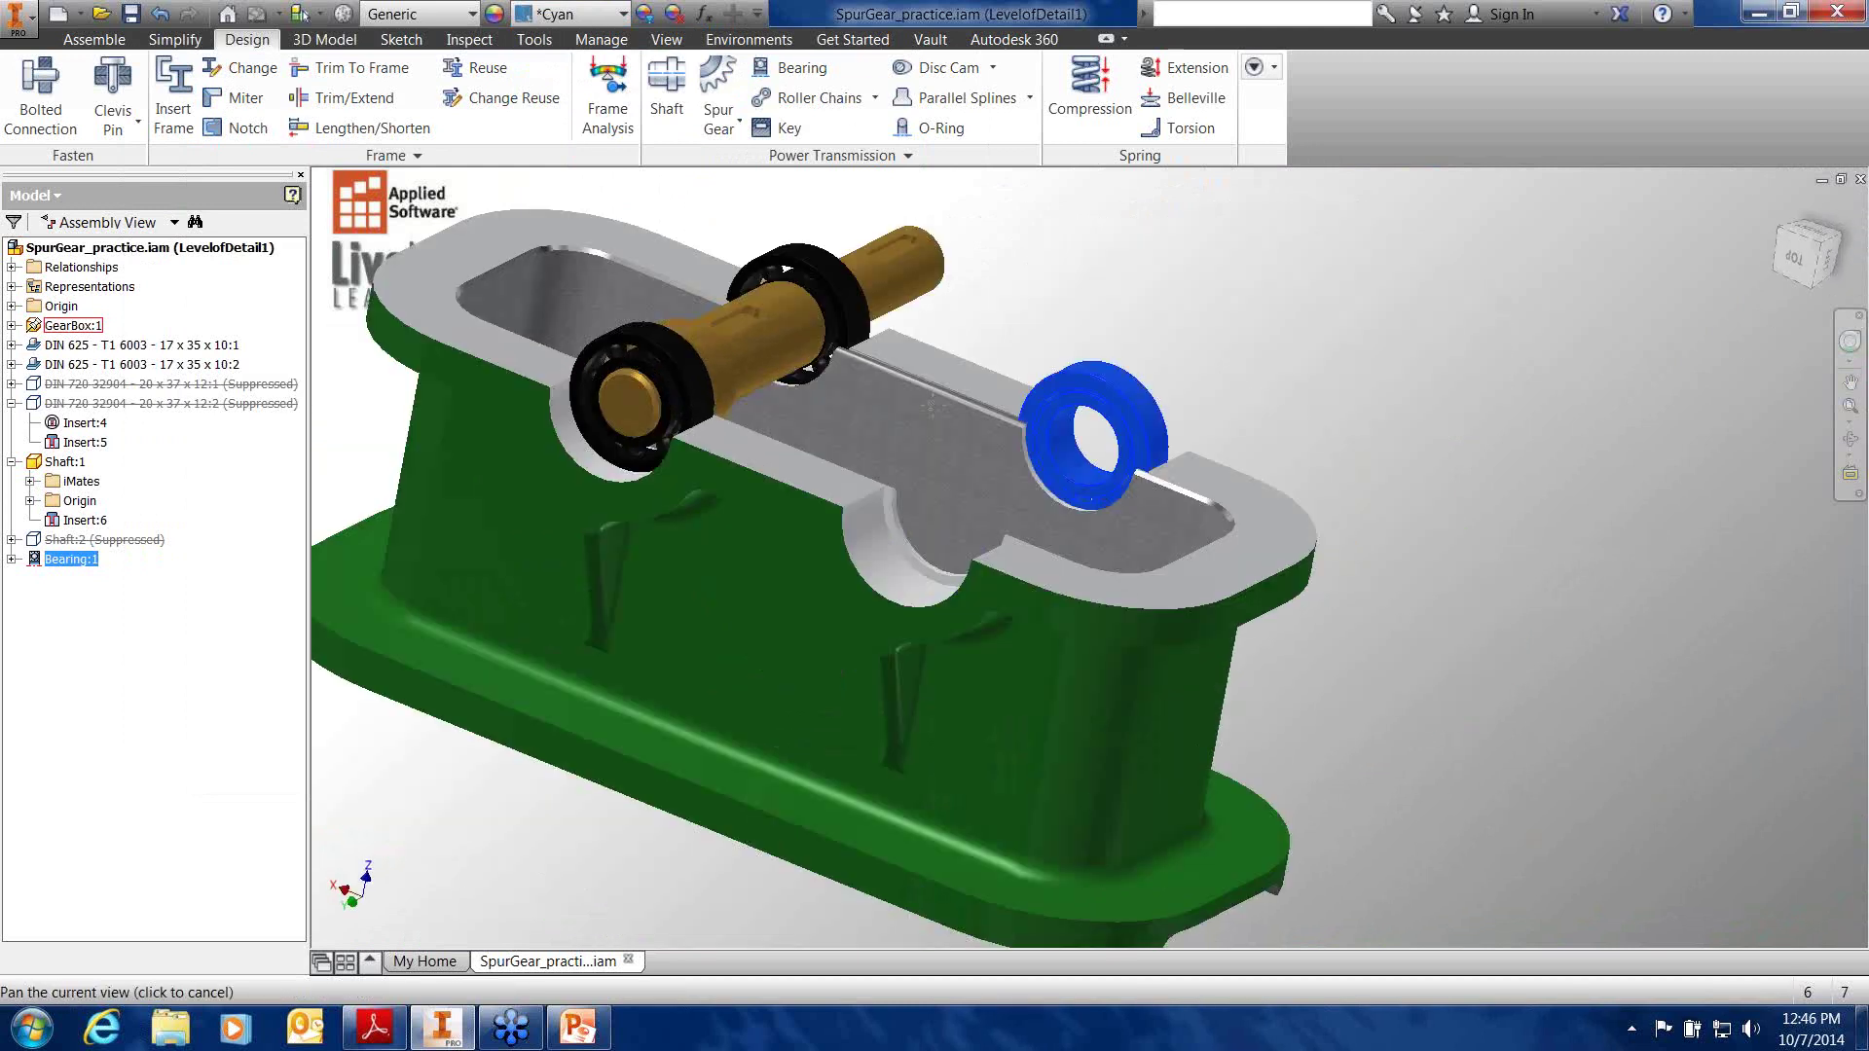
{"action": "left_click", "coordinate": [807, 78]}
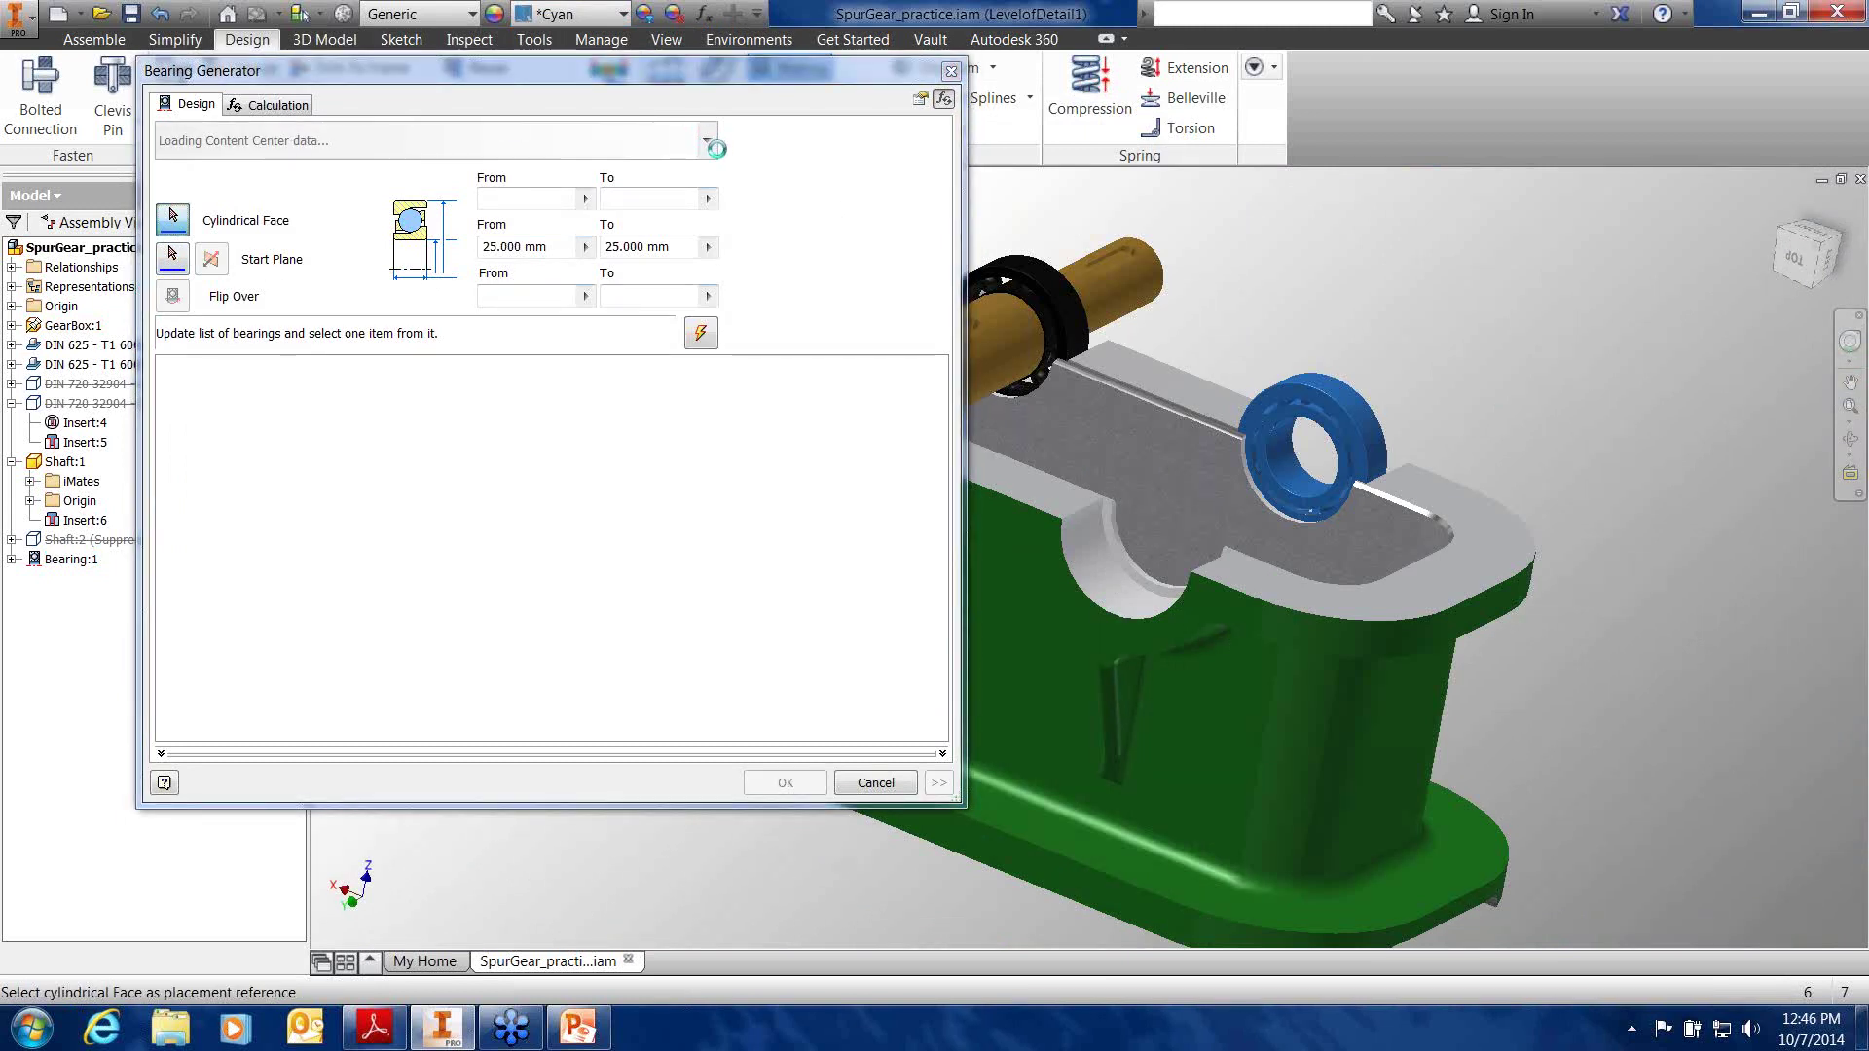
{"action": "left_click", "coordinate": [706, 140]}
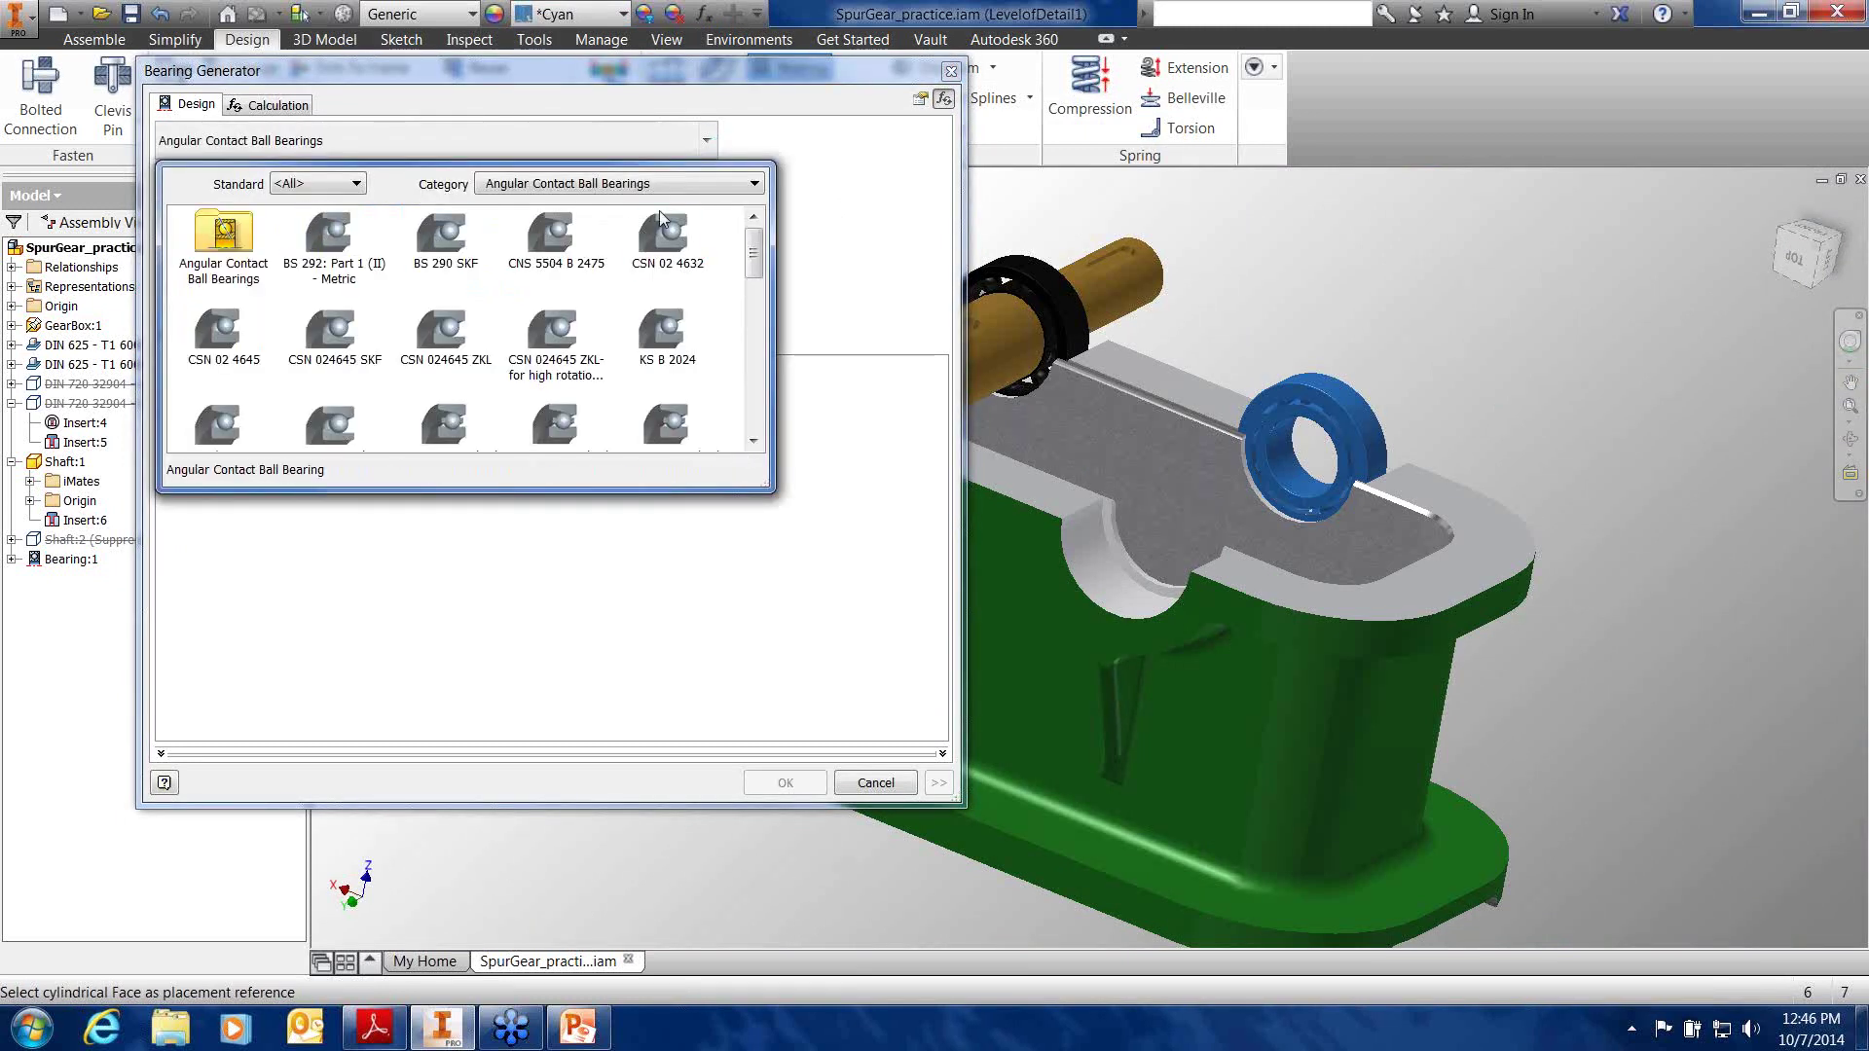
{"action": "left_click", "coordinate": [625, 183]}
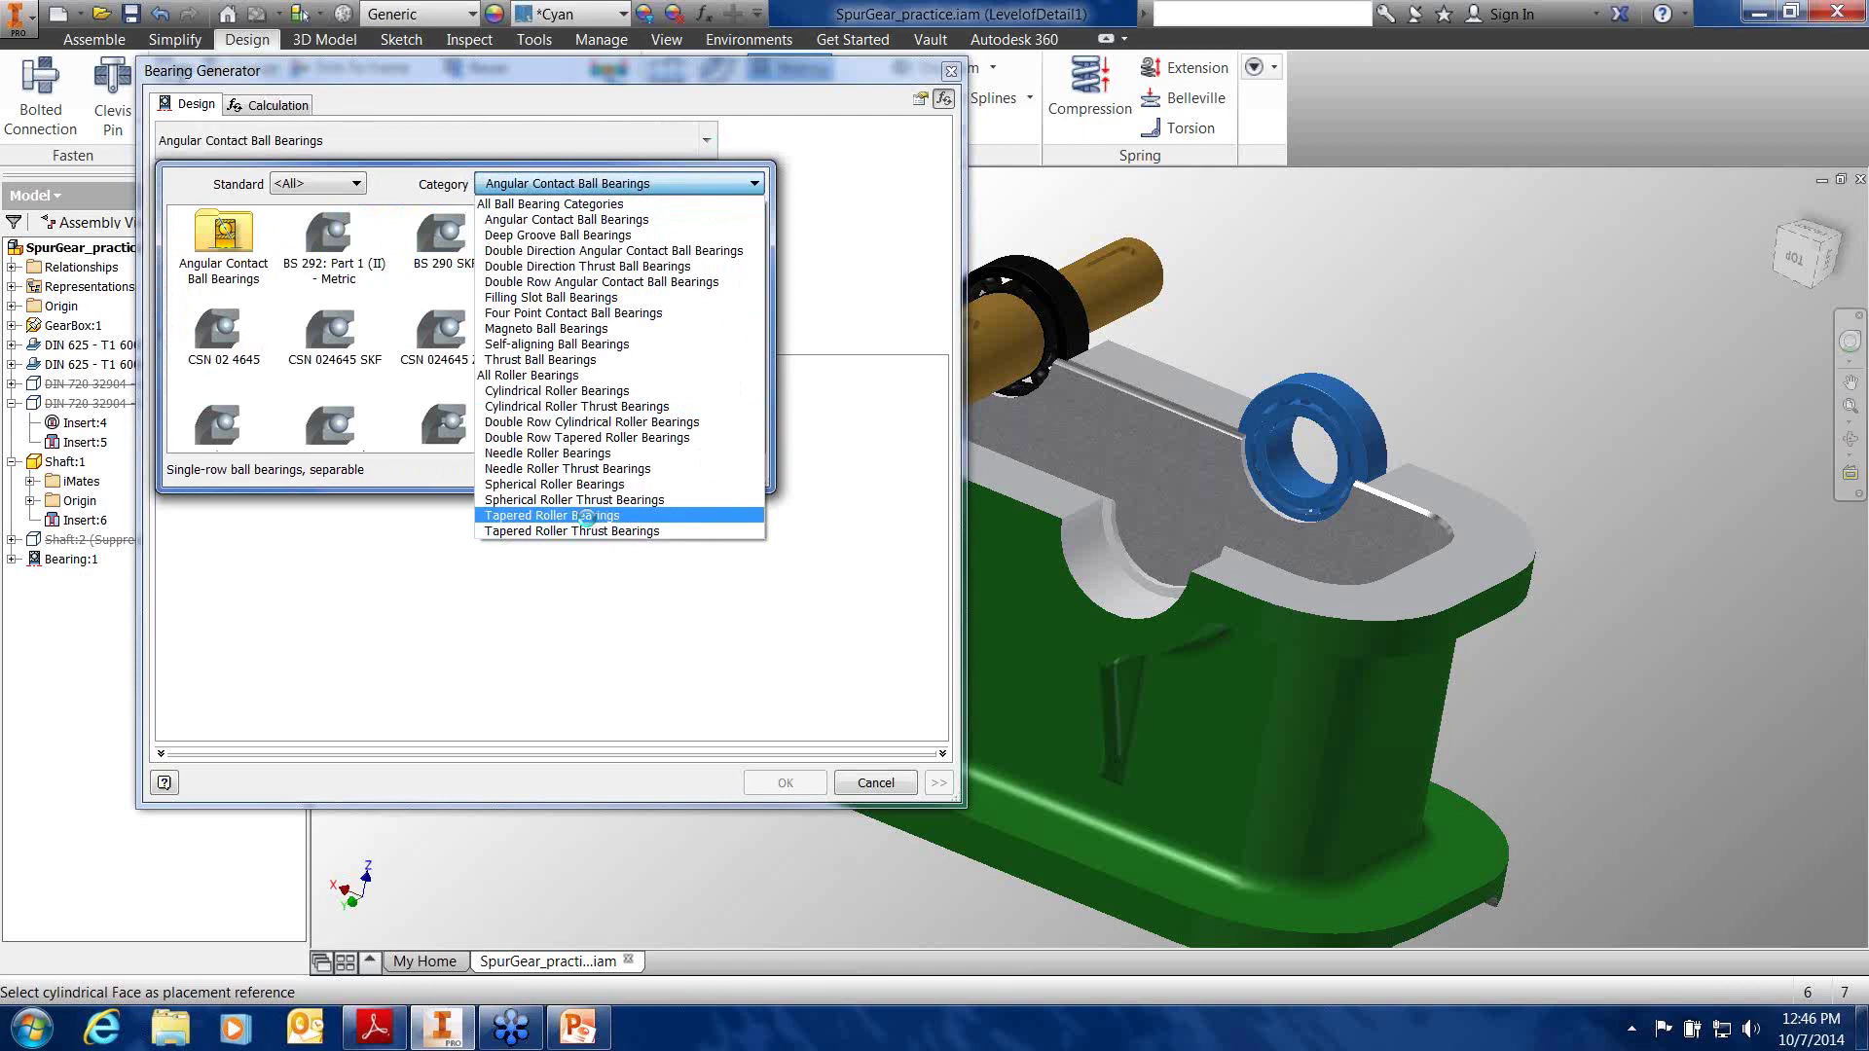
{"action": "left_click", "coordinate": [589, 517]}
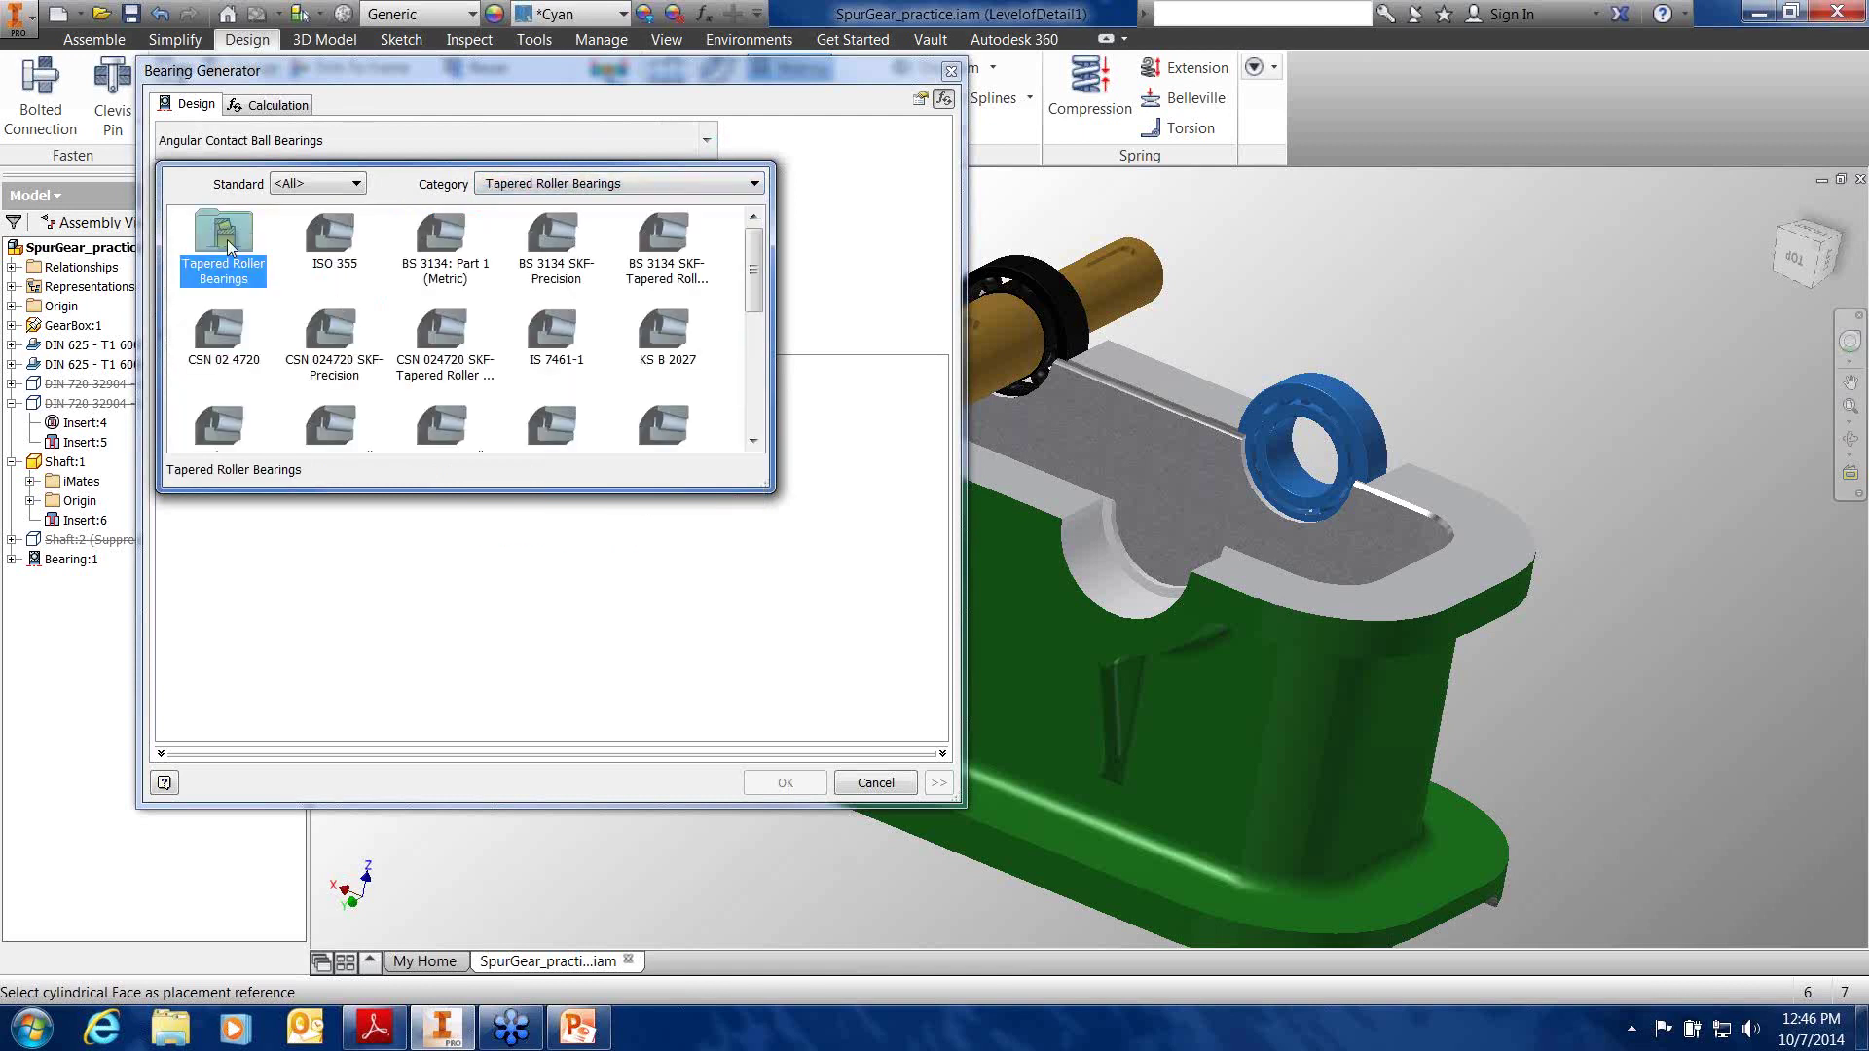
{"action": "left_click", "coordinate": [222, 244]}
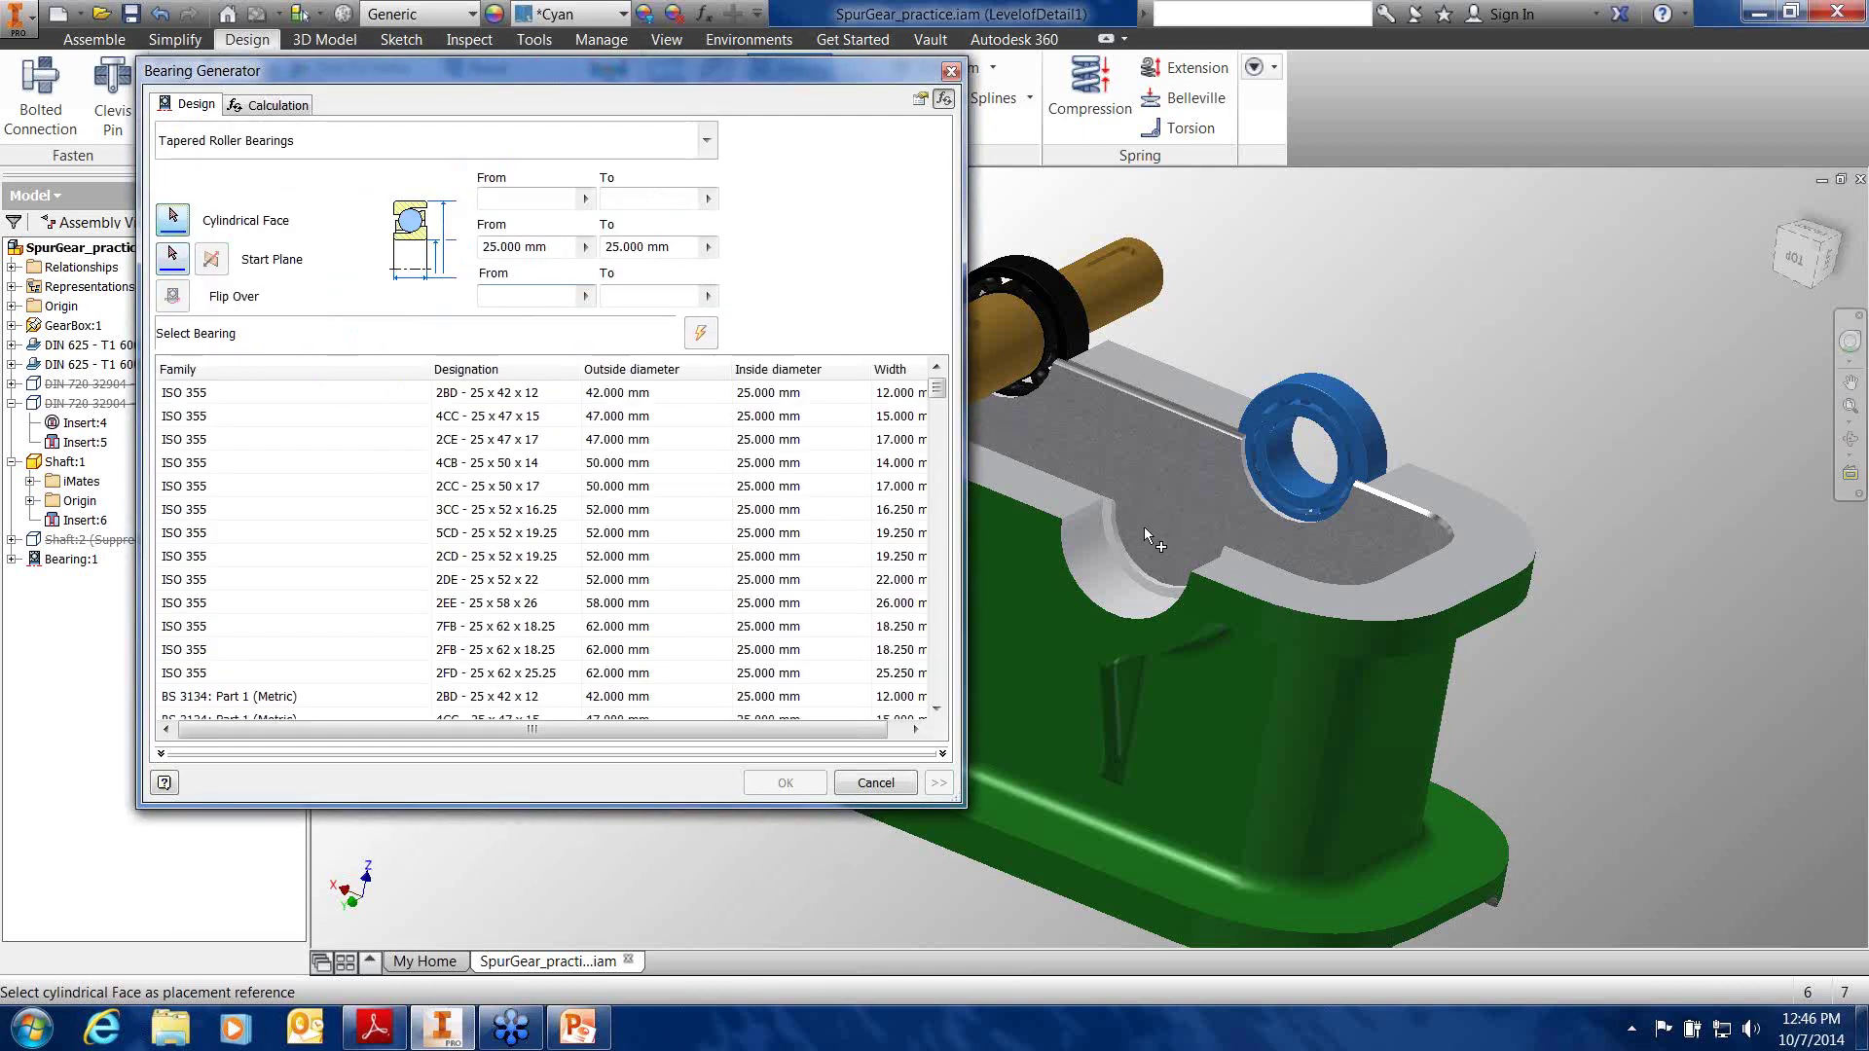
Use the empty near-side seat's cylindrical face and its inner shoulder face as placement references for the bearing, and flip the start-plane direction
{"action": "left_click", "coordinate": [1078, 574]}
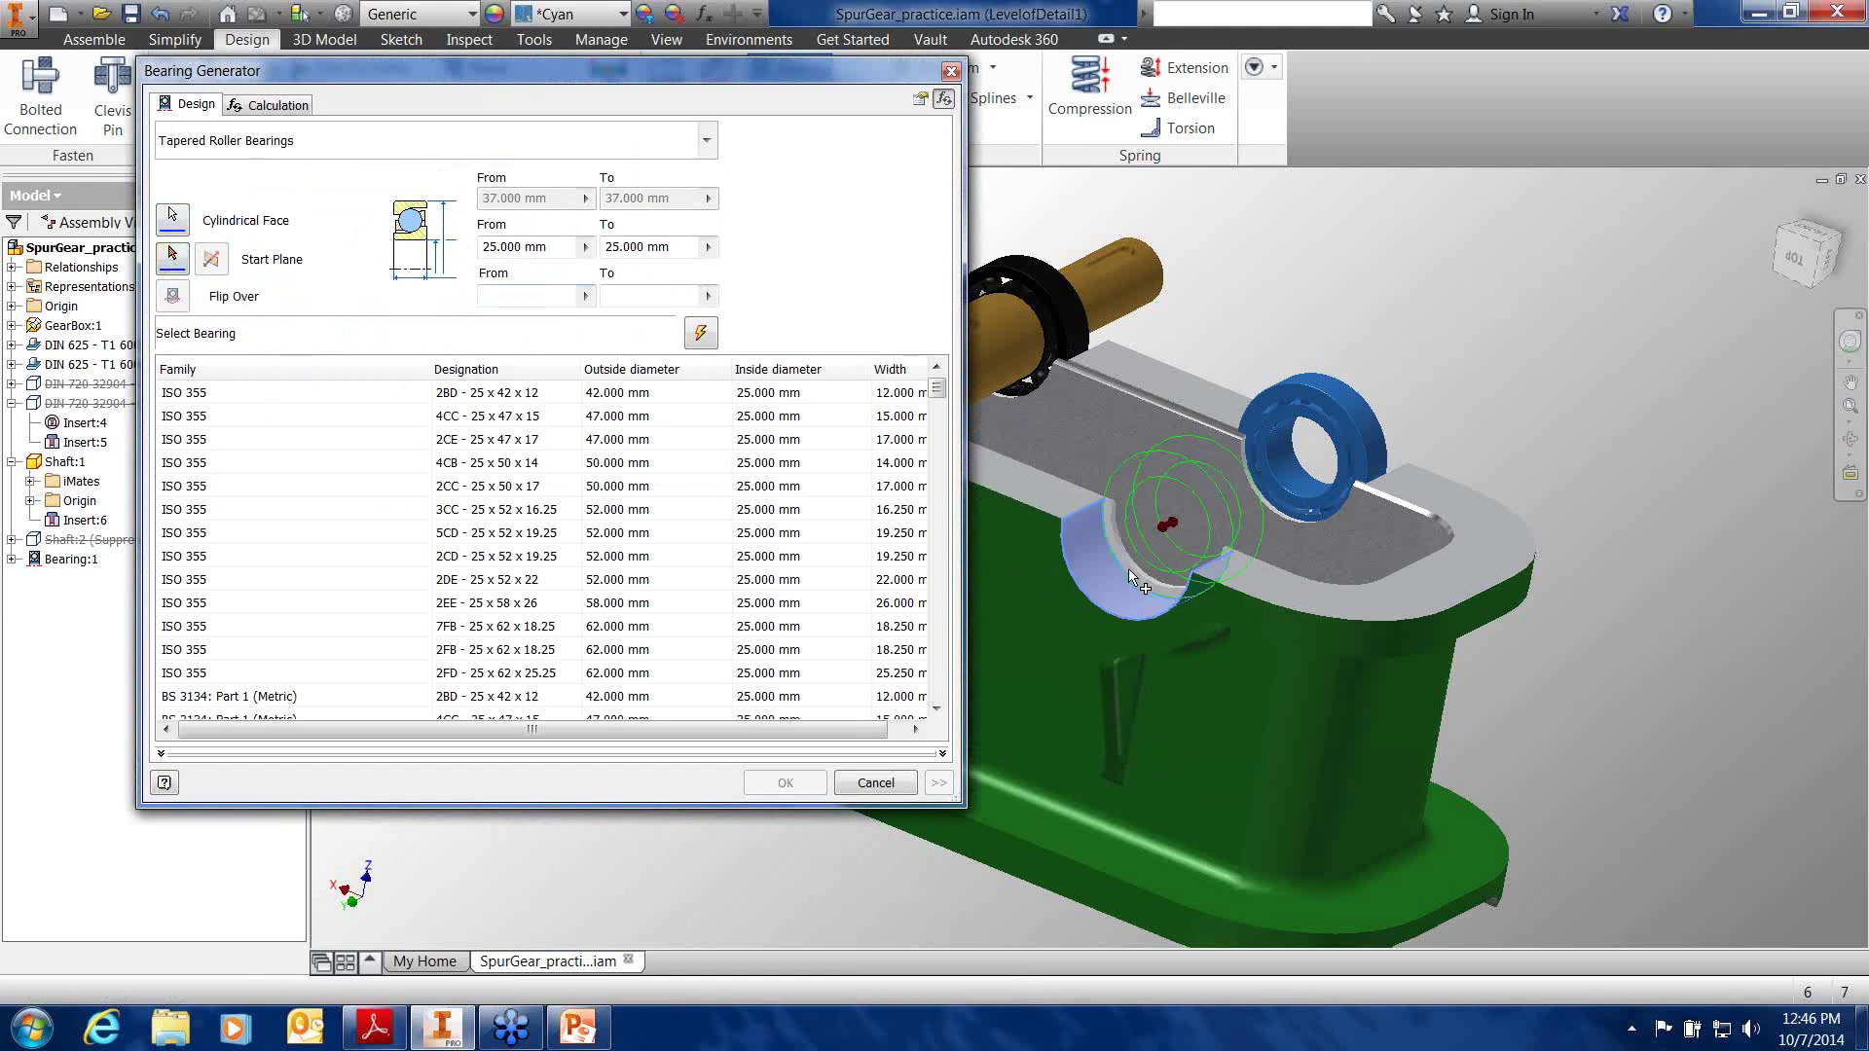
{"action": "scroll", "coordinate": [1141, 545], "scroll_direction": "down", "scroll_amount": 5}
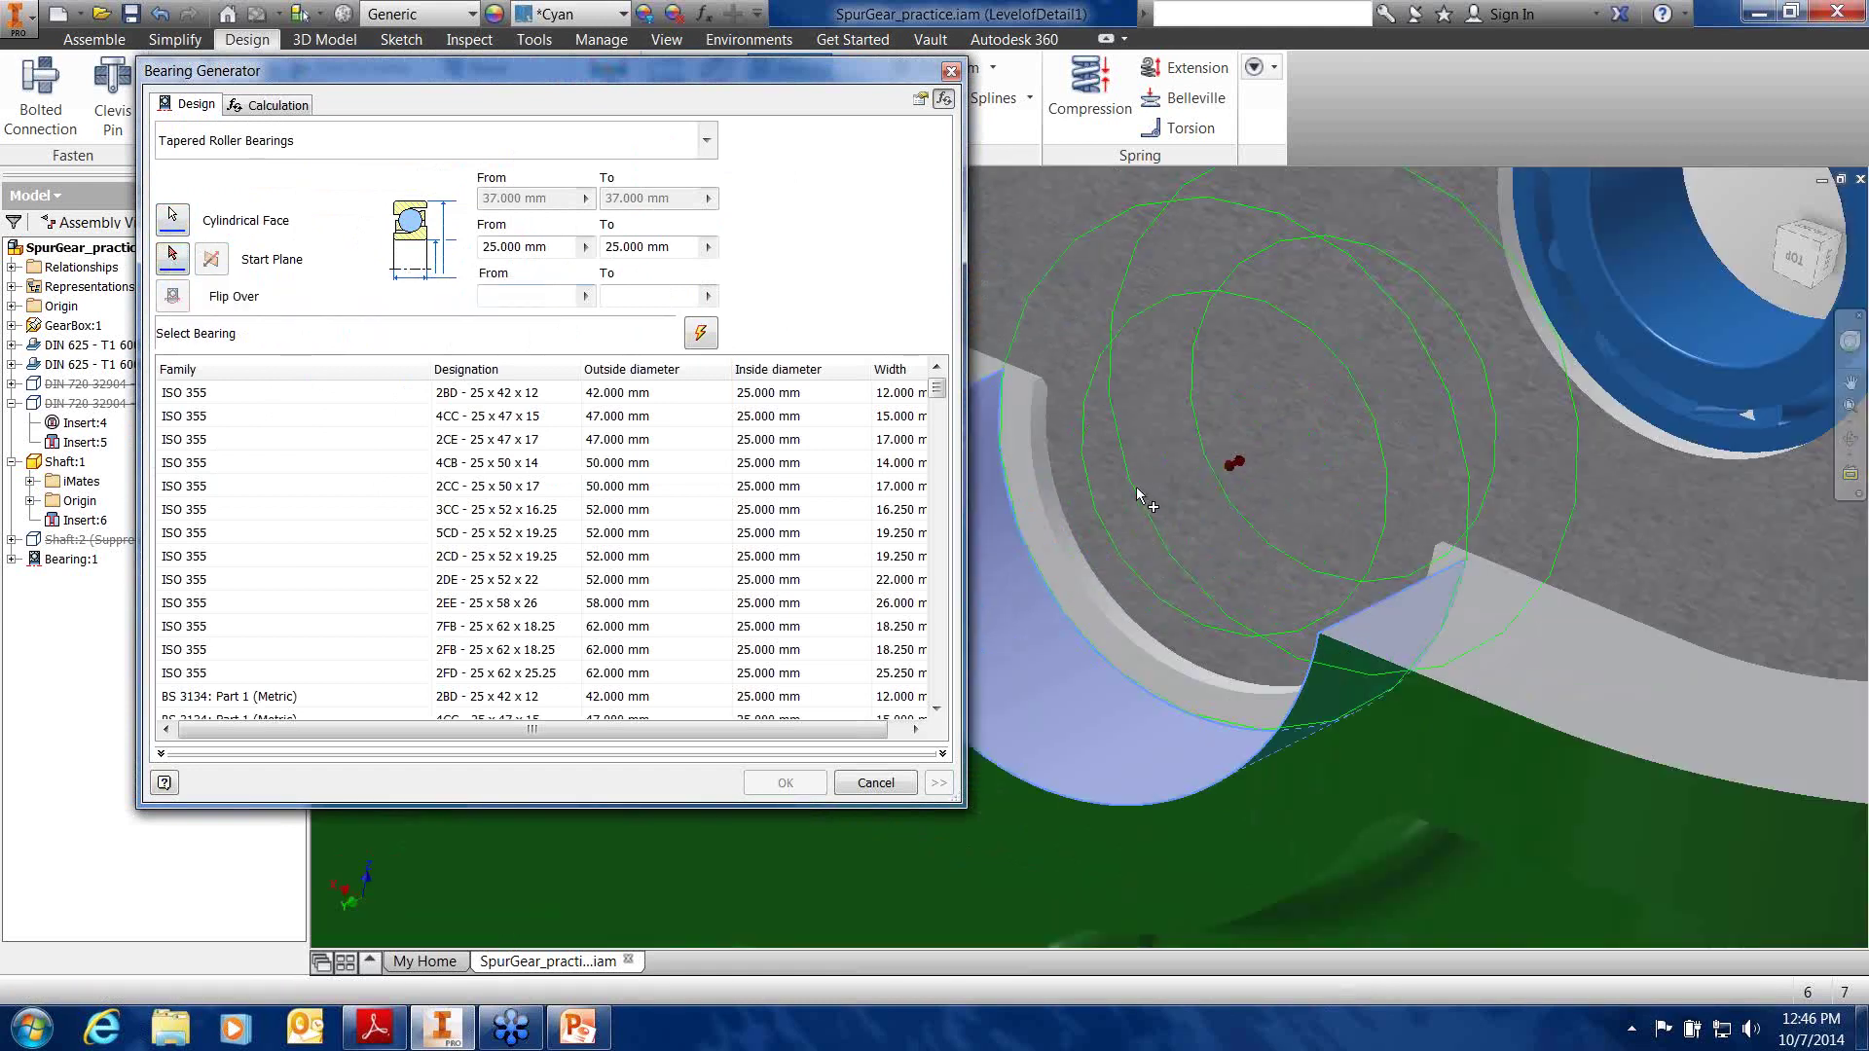
{"action": "middle_click_drag", "start_coordinate": [1156, 492], "coordinate": [1332, 471]}
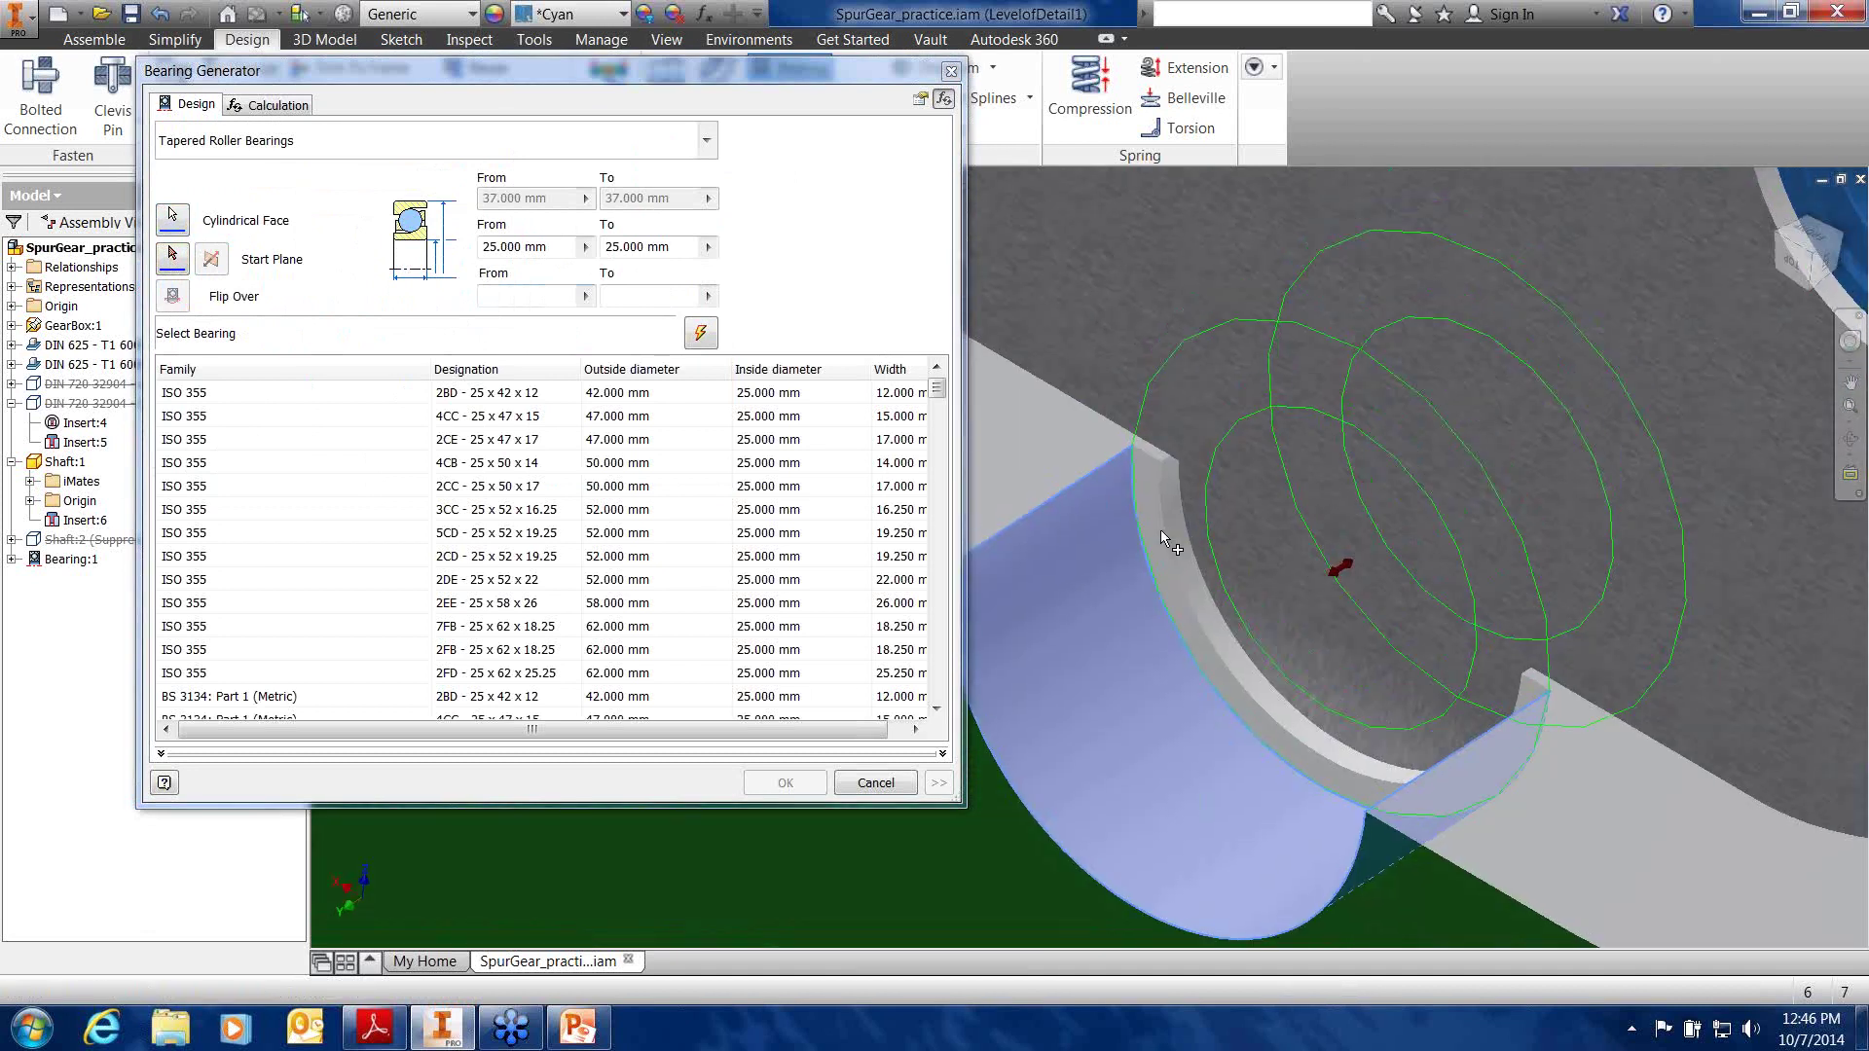
{"action": "left_click", "coordinate": [173, 257]}
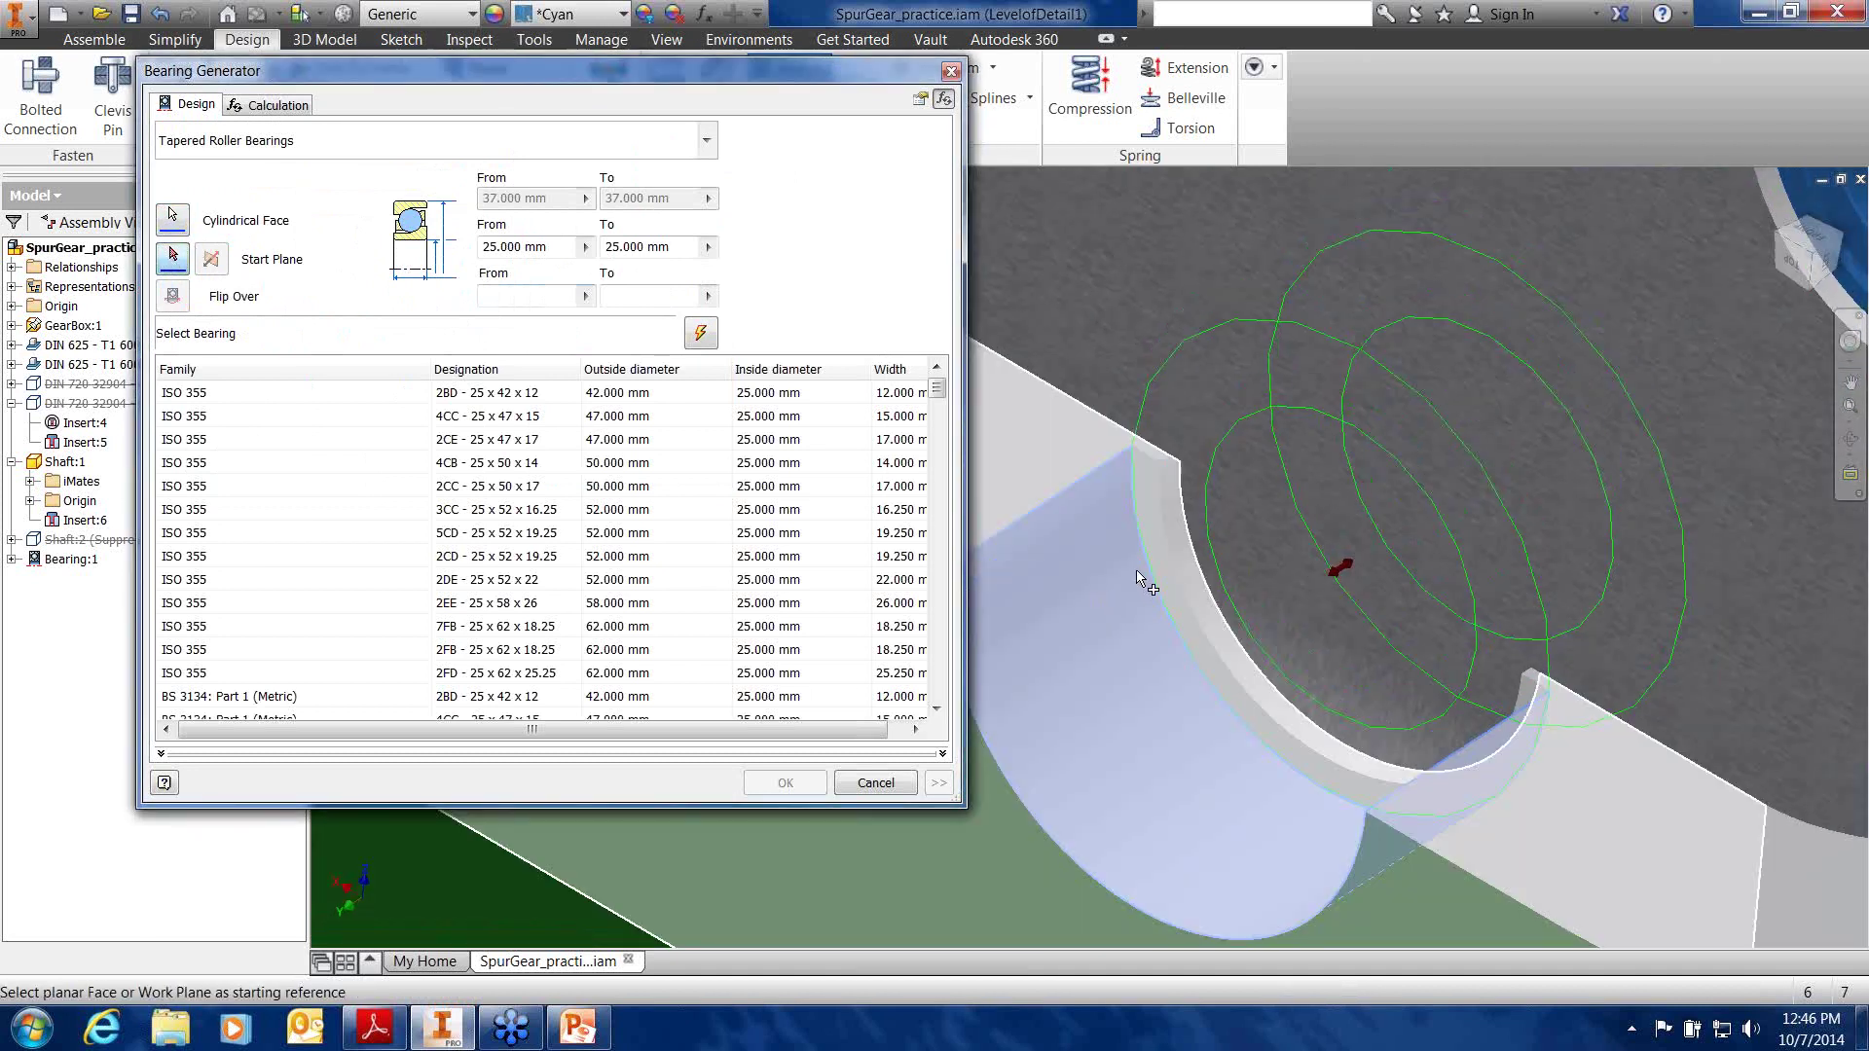
{"action": "left_click", "coordinate": [1162, 568]}
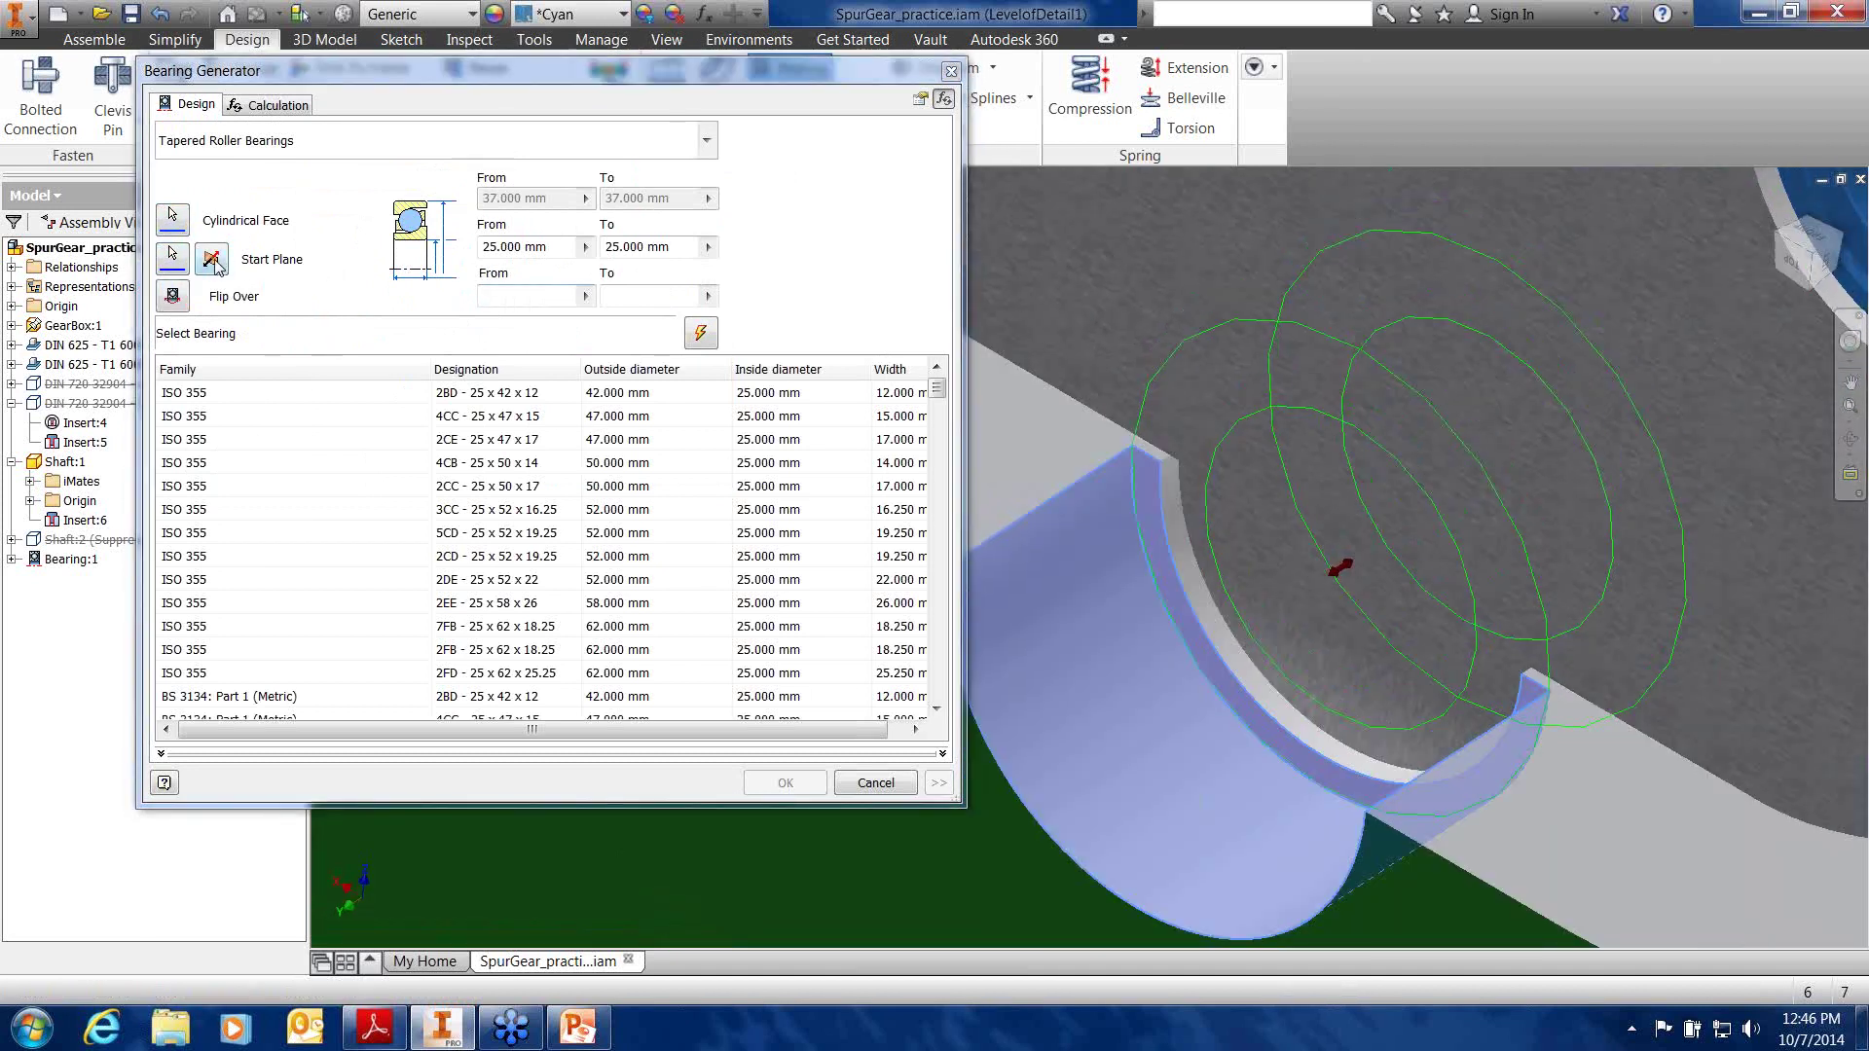
{"action": "left_click", "coordinate": [214, 261]}
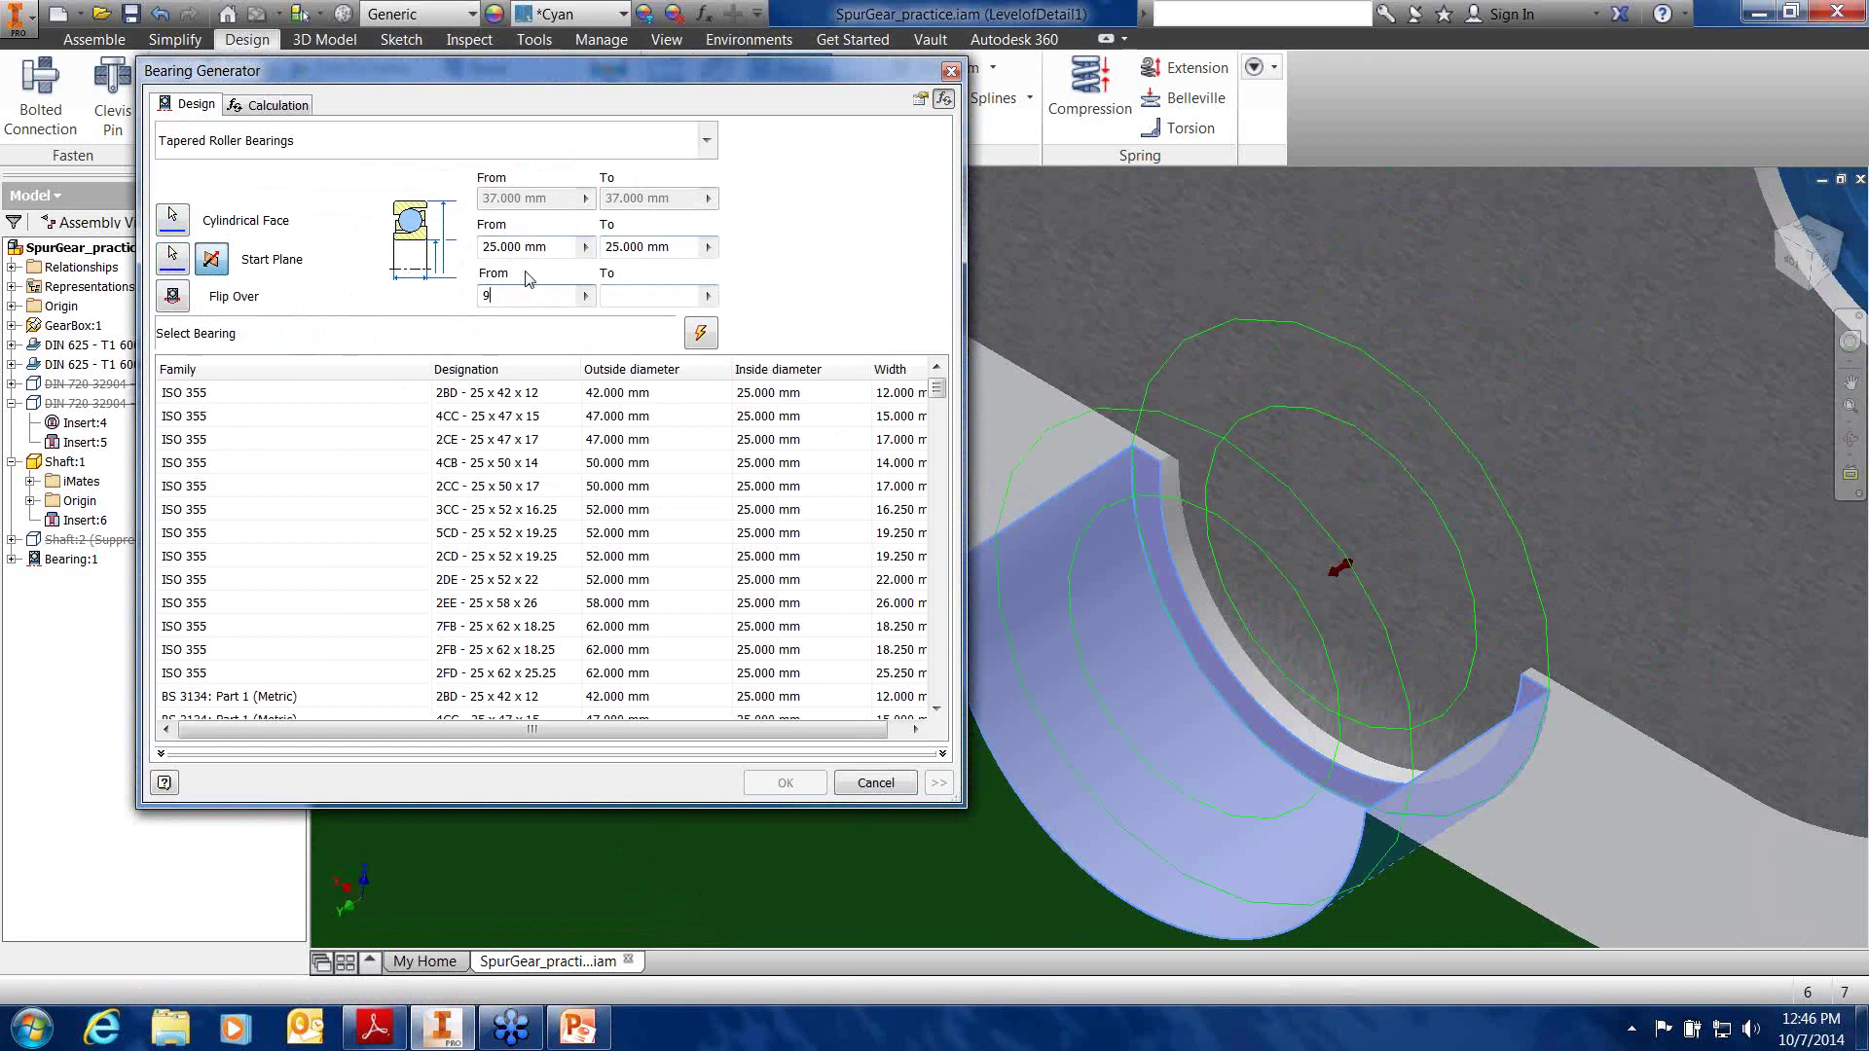
Filter bearings by inside diameter from 20 mm and width from 9 to 12 mm, and insert DIN 720 (32904 - 20 x 37 x 12)
{"action": "double_click", "coordinate": [490, 247]}
{"action": "type", "text": "20"}
{"action": "left_click", "coordinate": [702, 334]}
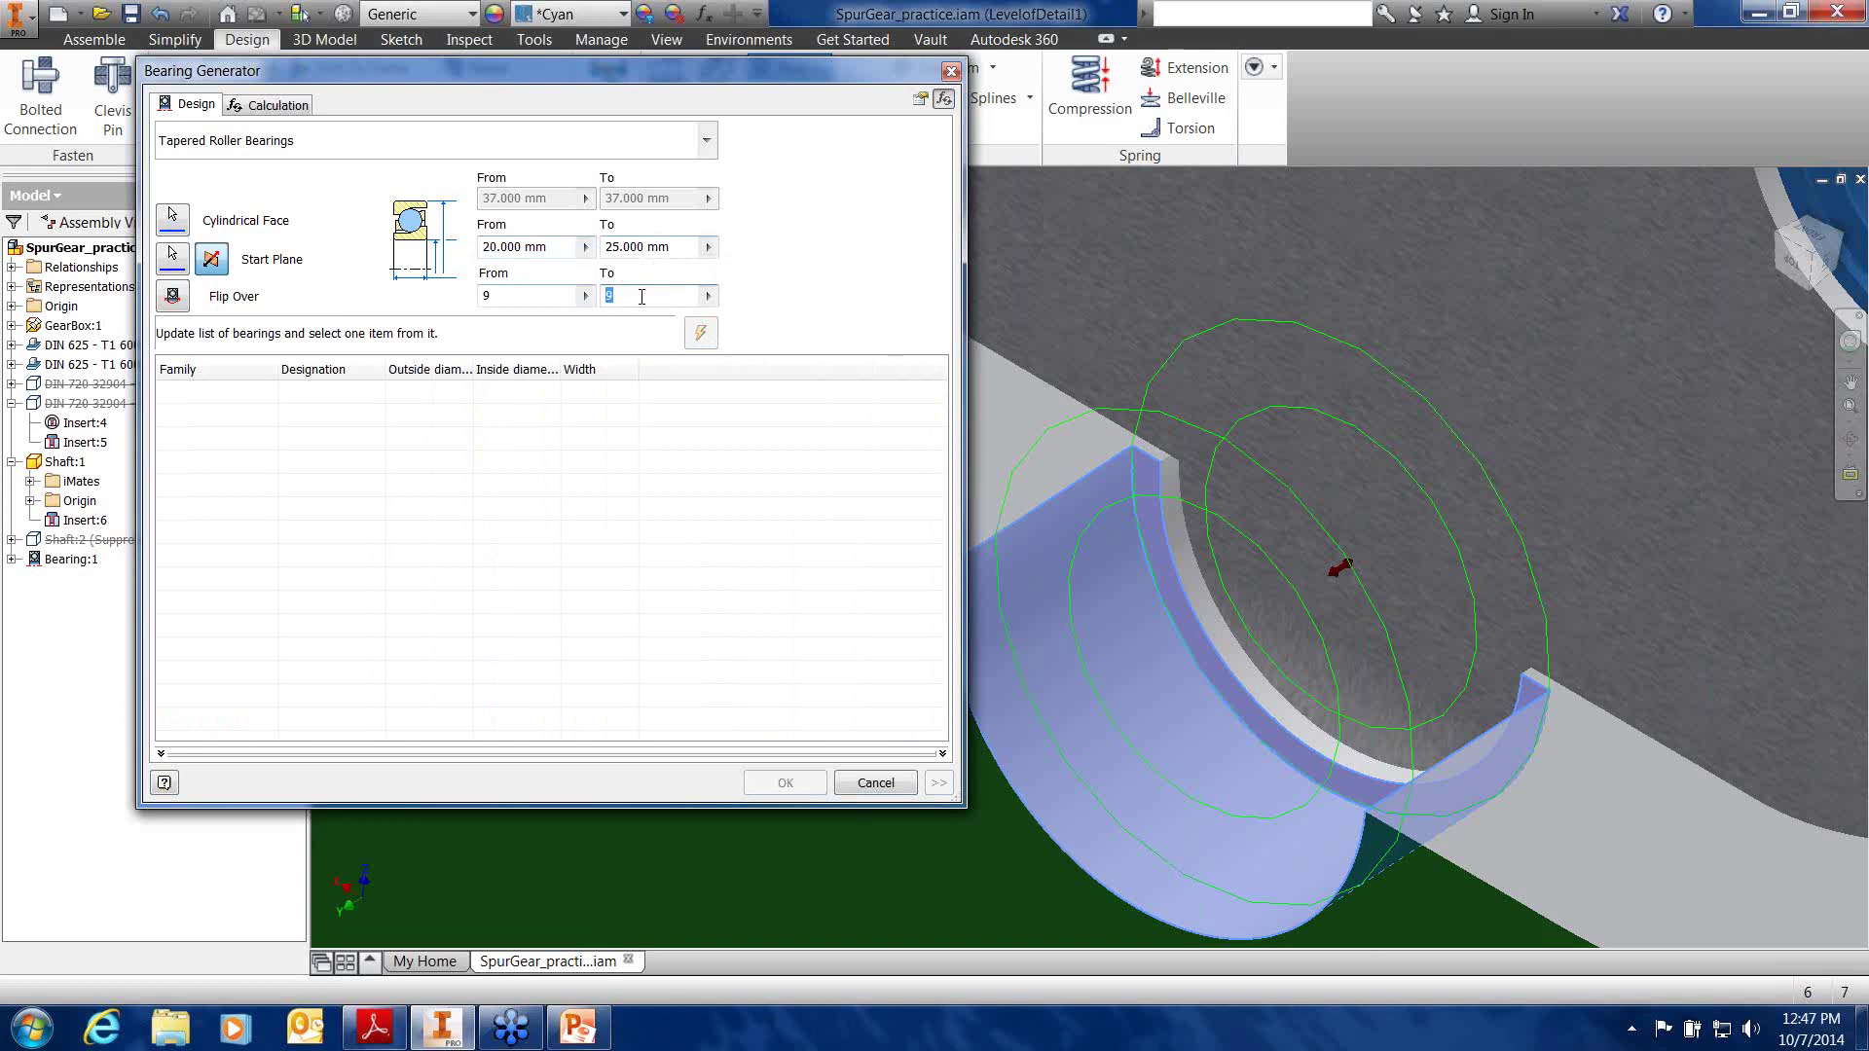
{"action": "type", "text": "12"}
{"action": "left_click", "coordinate": [700, 333]}
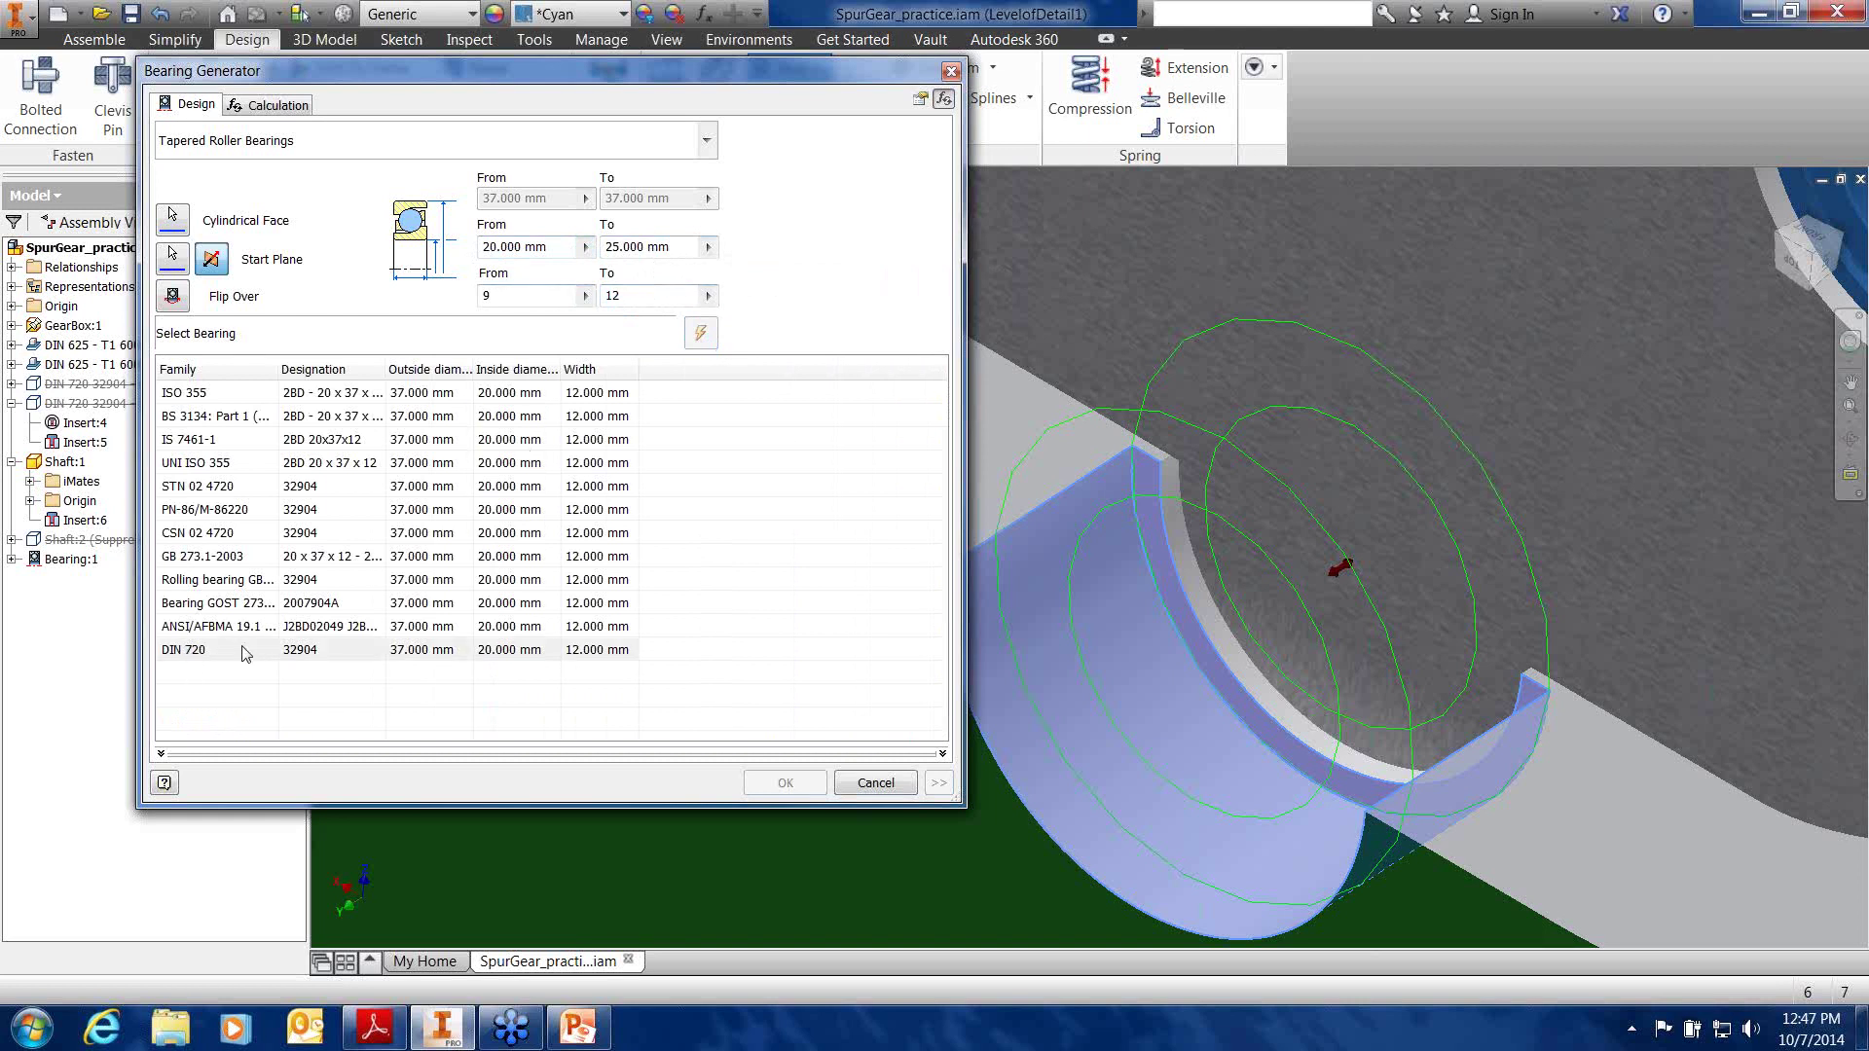
{"action": "left_click", "coordinate": [190, 654]}
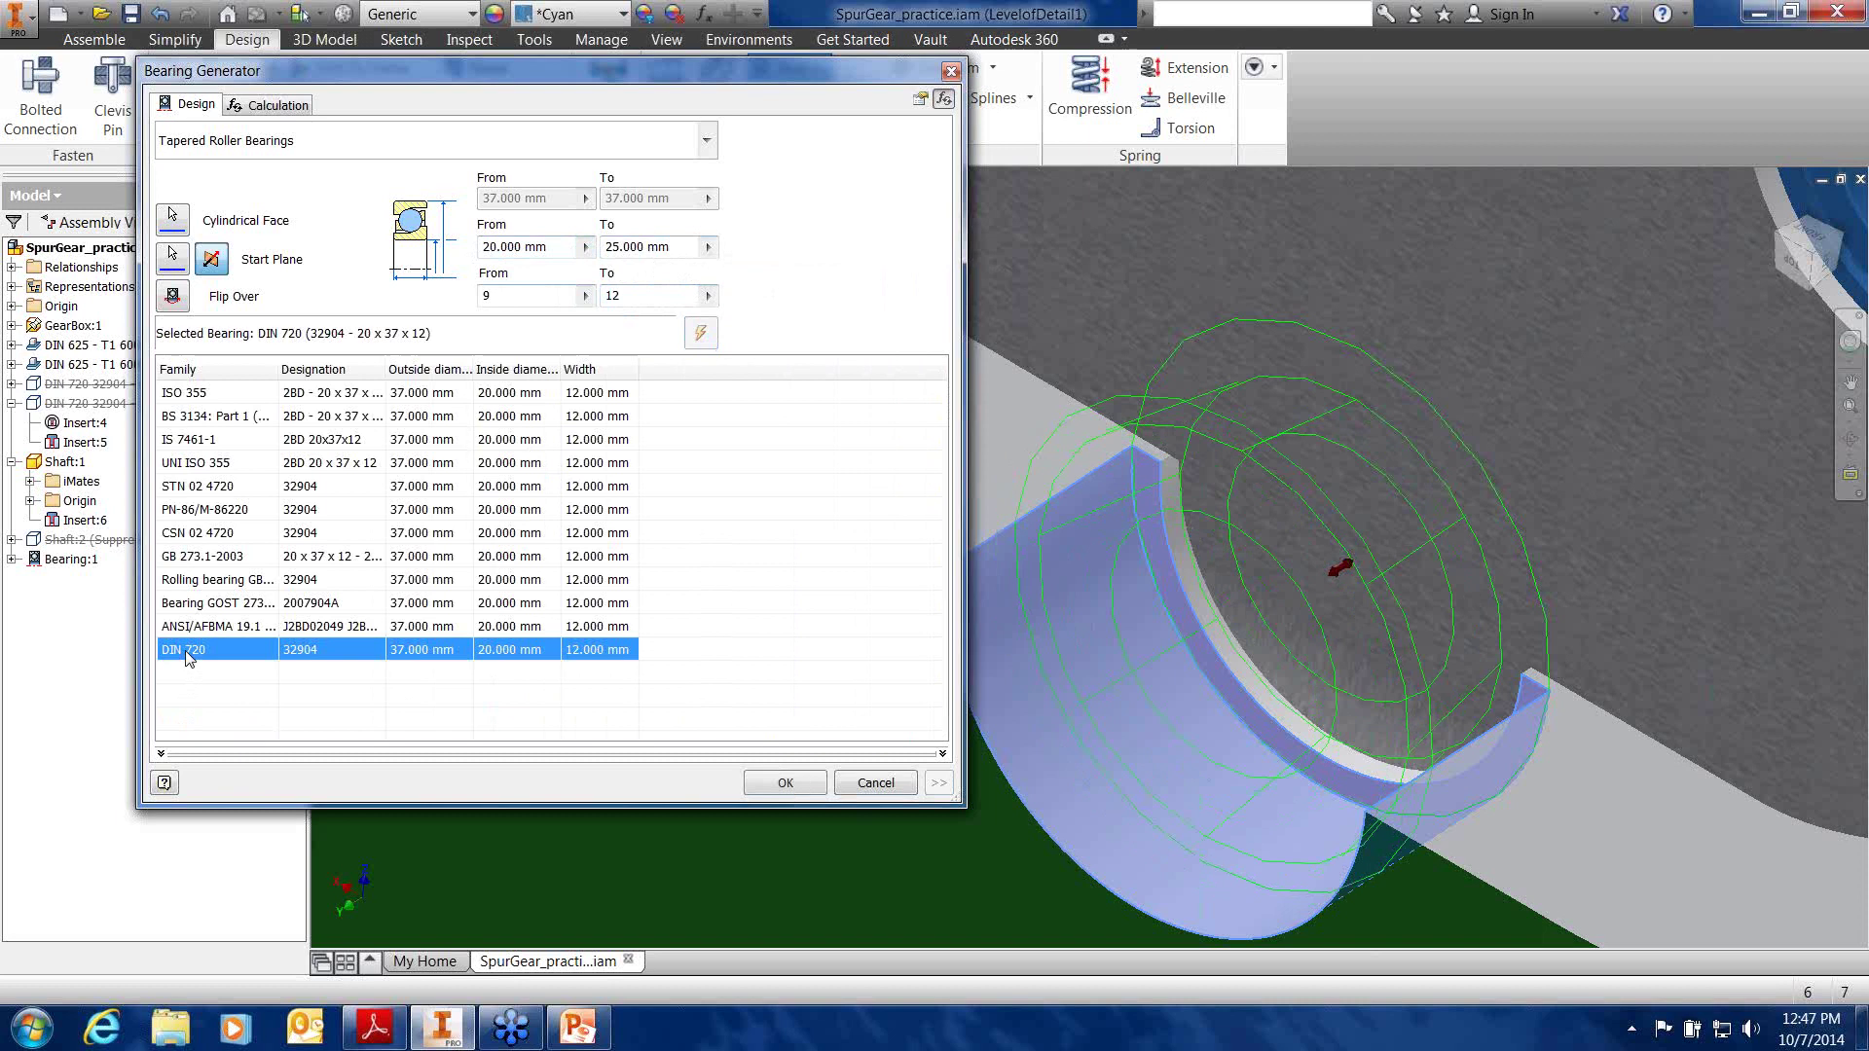
{"action": "left_click", "coordinate": [783, 784]}
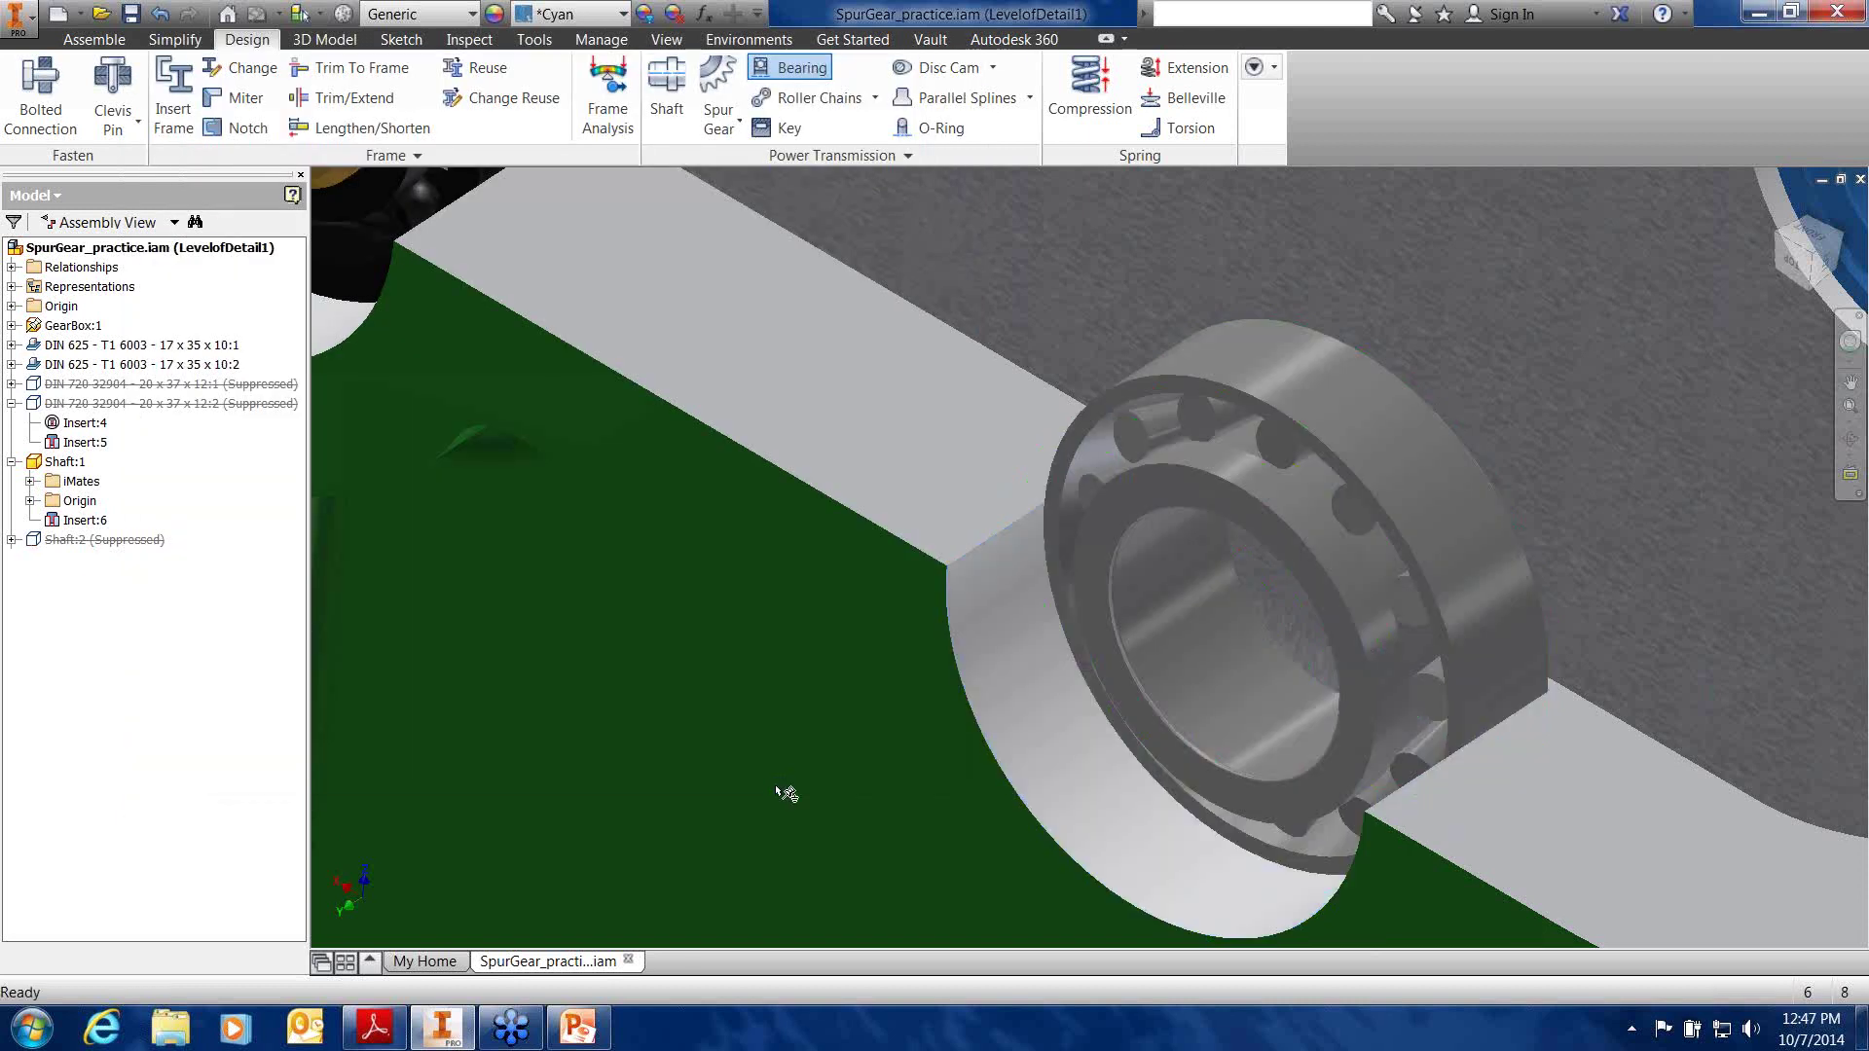
Apply the Cyan appearance to the newly placed grey bearing in the near-side seat
{"action": "scroll", "coordinate": [1101, 542], "scroll_direction": "up", "scroll_amount": 1}
{"action": "scroll", "coordinate": [1101, 541], "scroll_direction": "down", "scroll_amount": 2}
{"action": "scroll", "coordinate": [1017, 508], "scroll_direction": "down", "scroll_amount": 2}
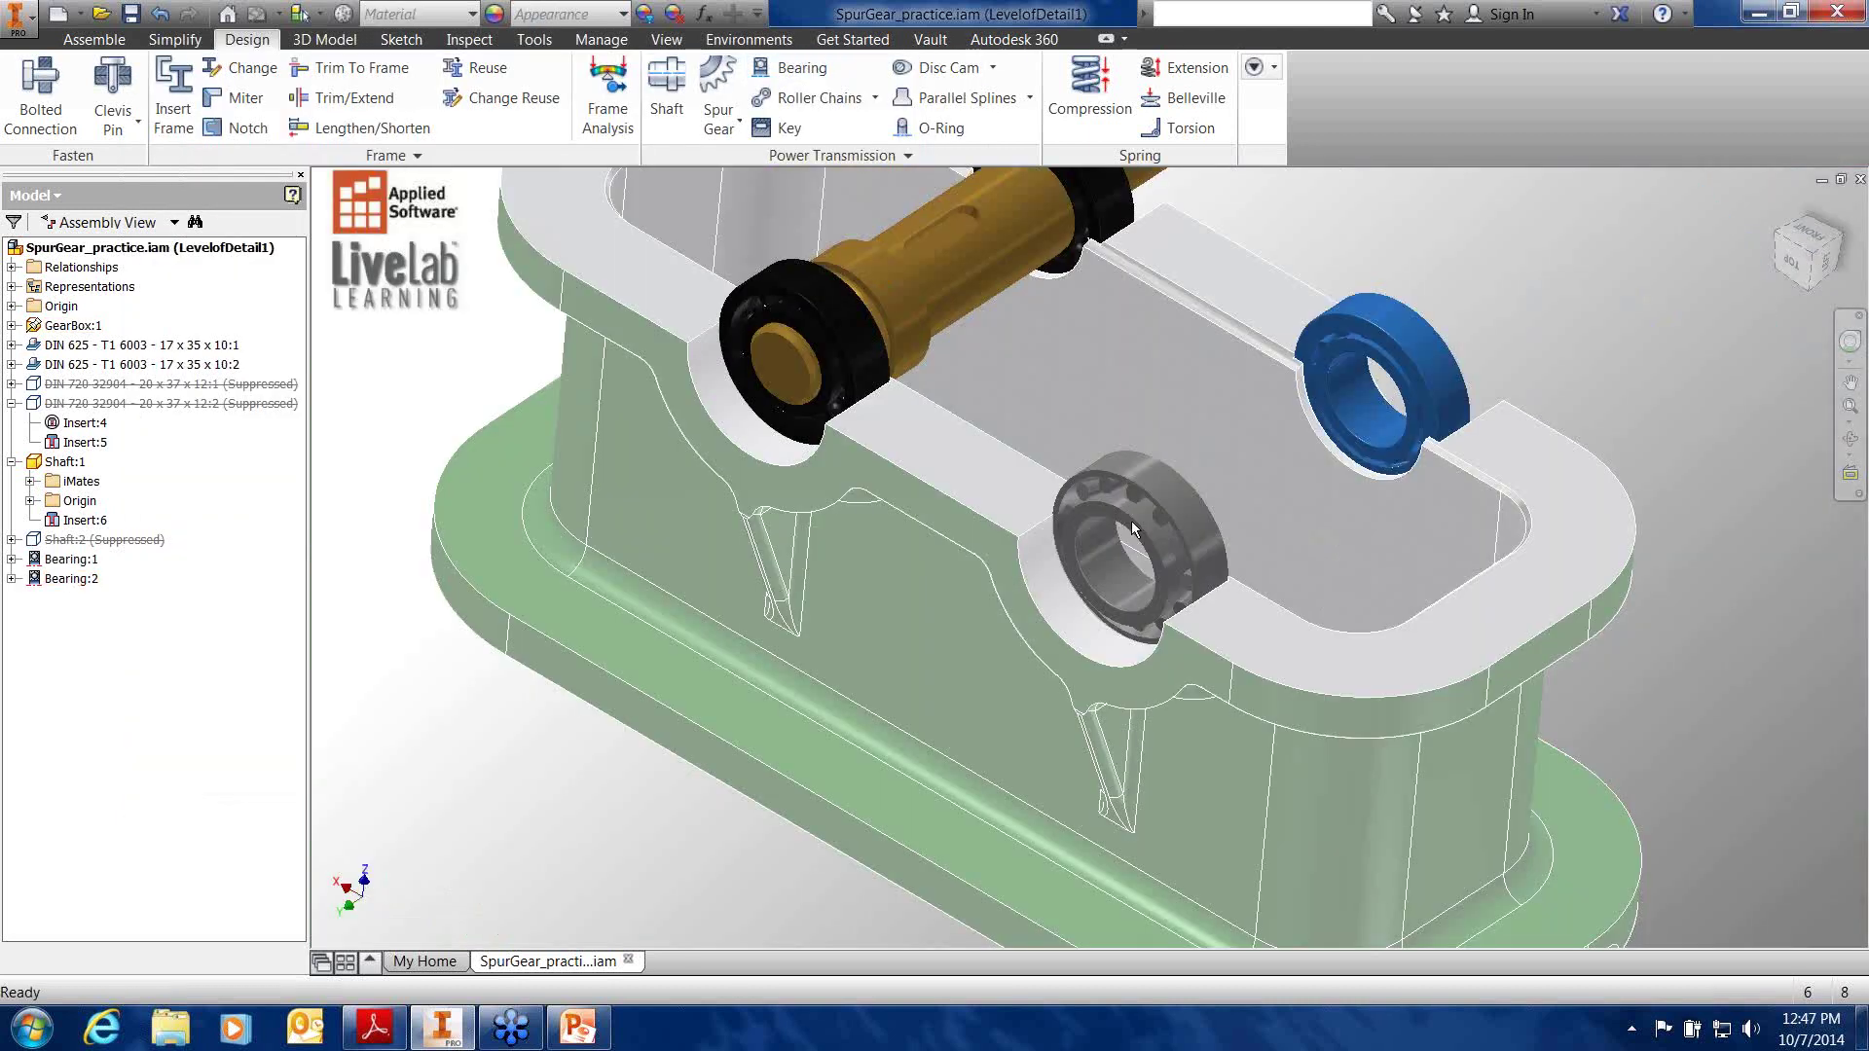
{"action": "left_click", "coordinate": [1156, 488]}
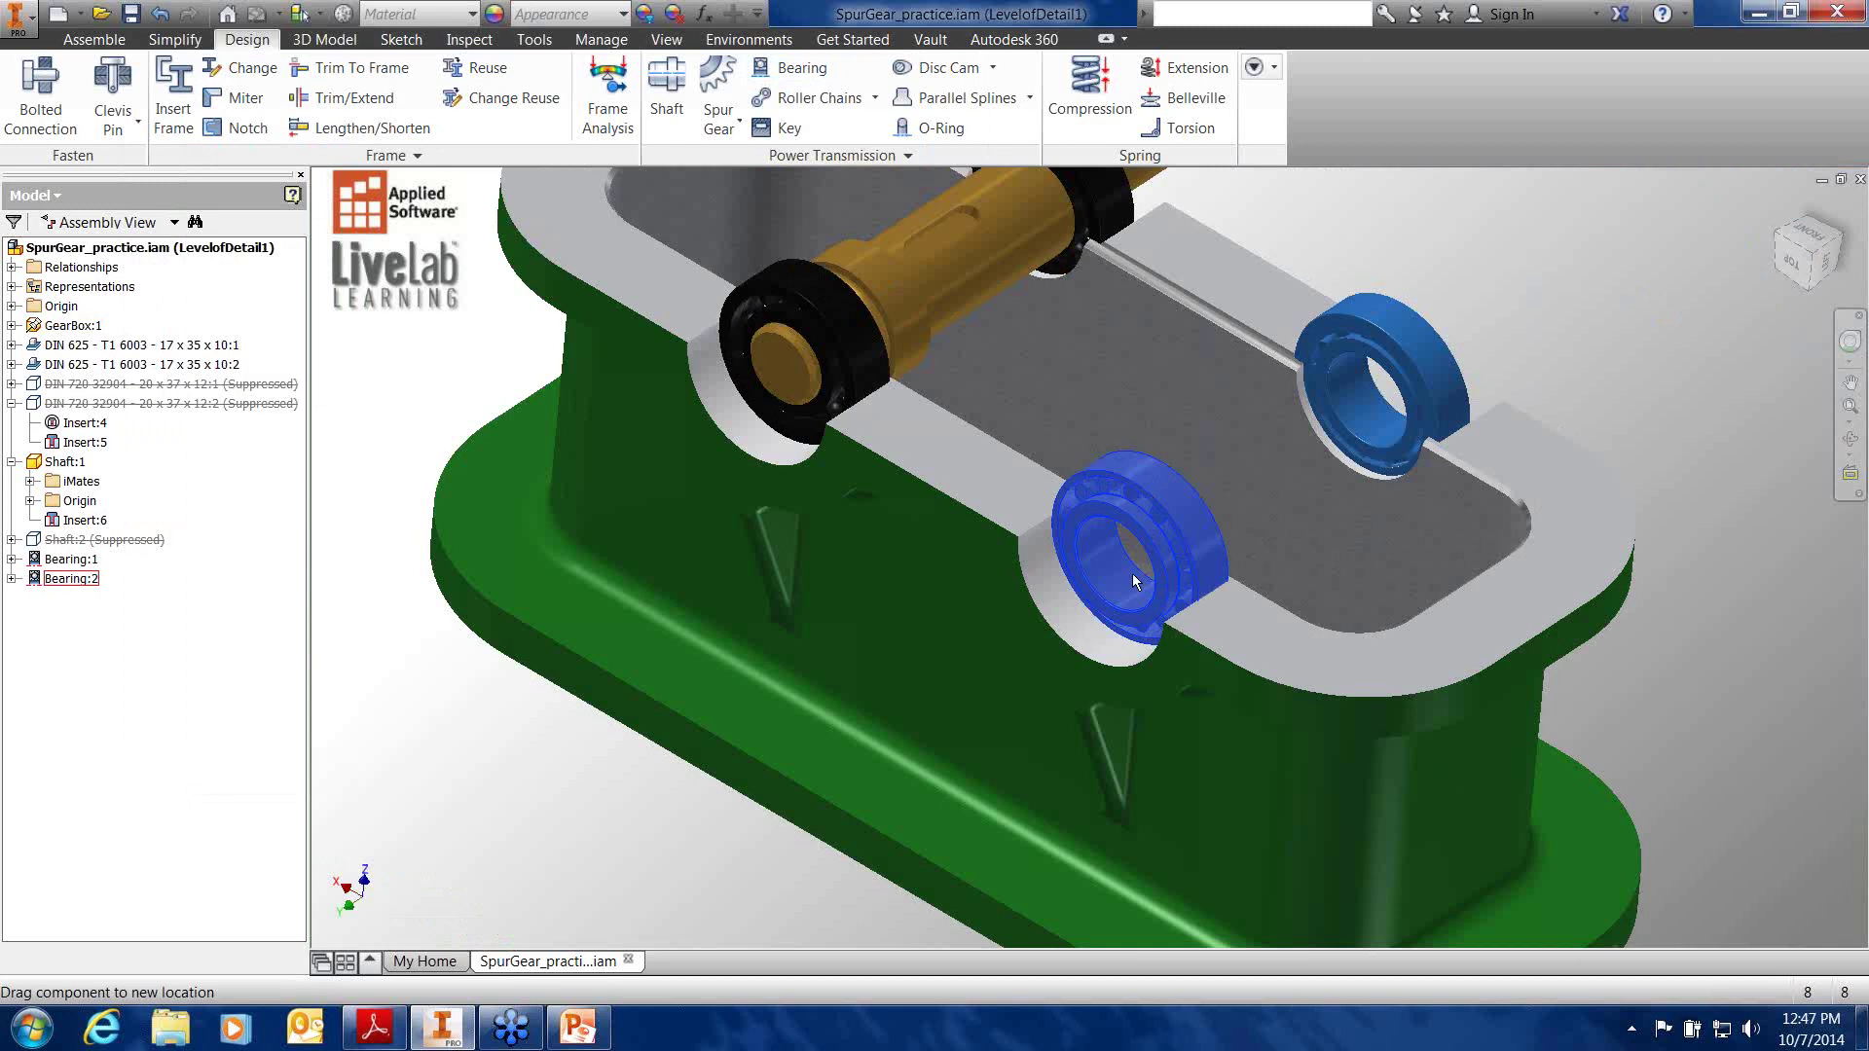
{"action": "left_click", "coordinate": [1170, 567]}
{"action": "scroll", "coordinate": [1171, 564], "scroll_direction": "up", "scroll_amount": 4}
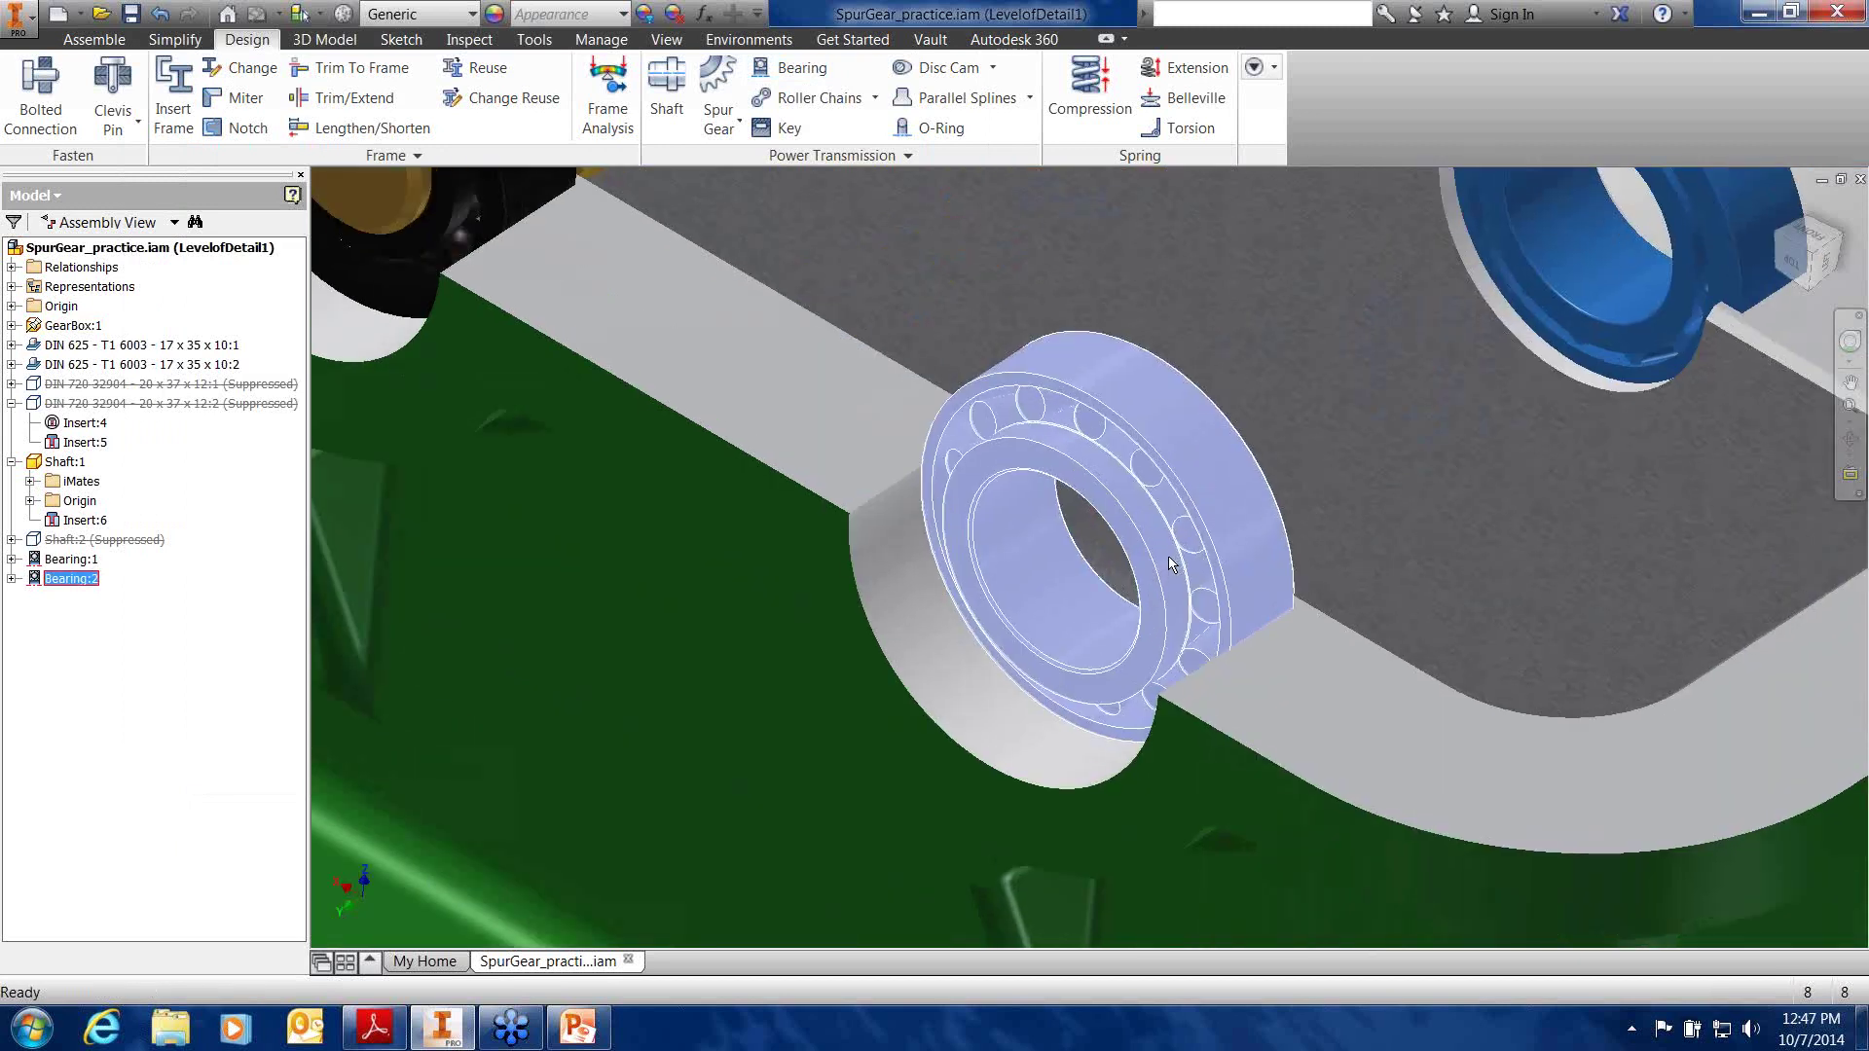
{"action": "middle_click_drag", "start_coordinate": [1169, 558], "coordinate": [1163, 567]}
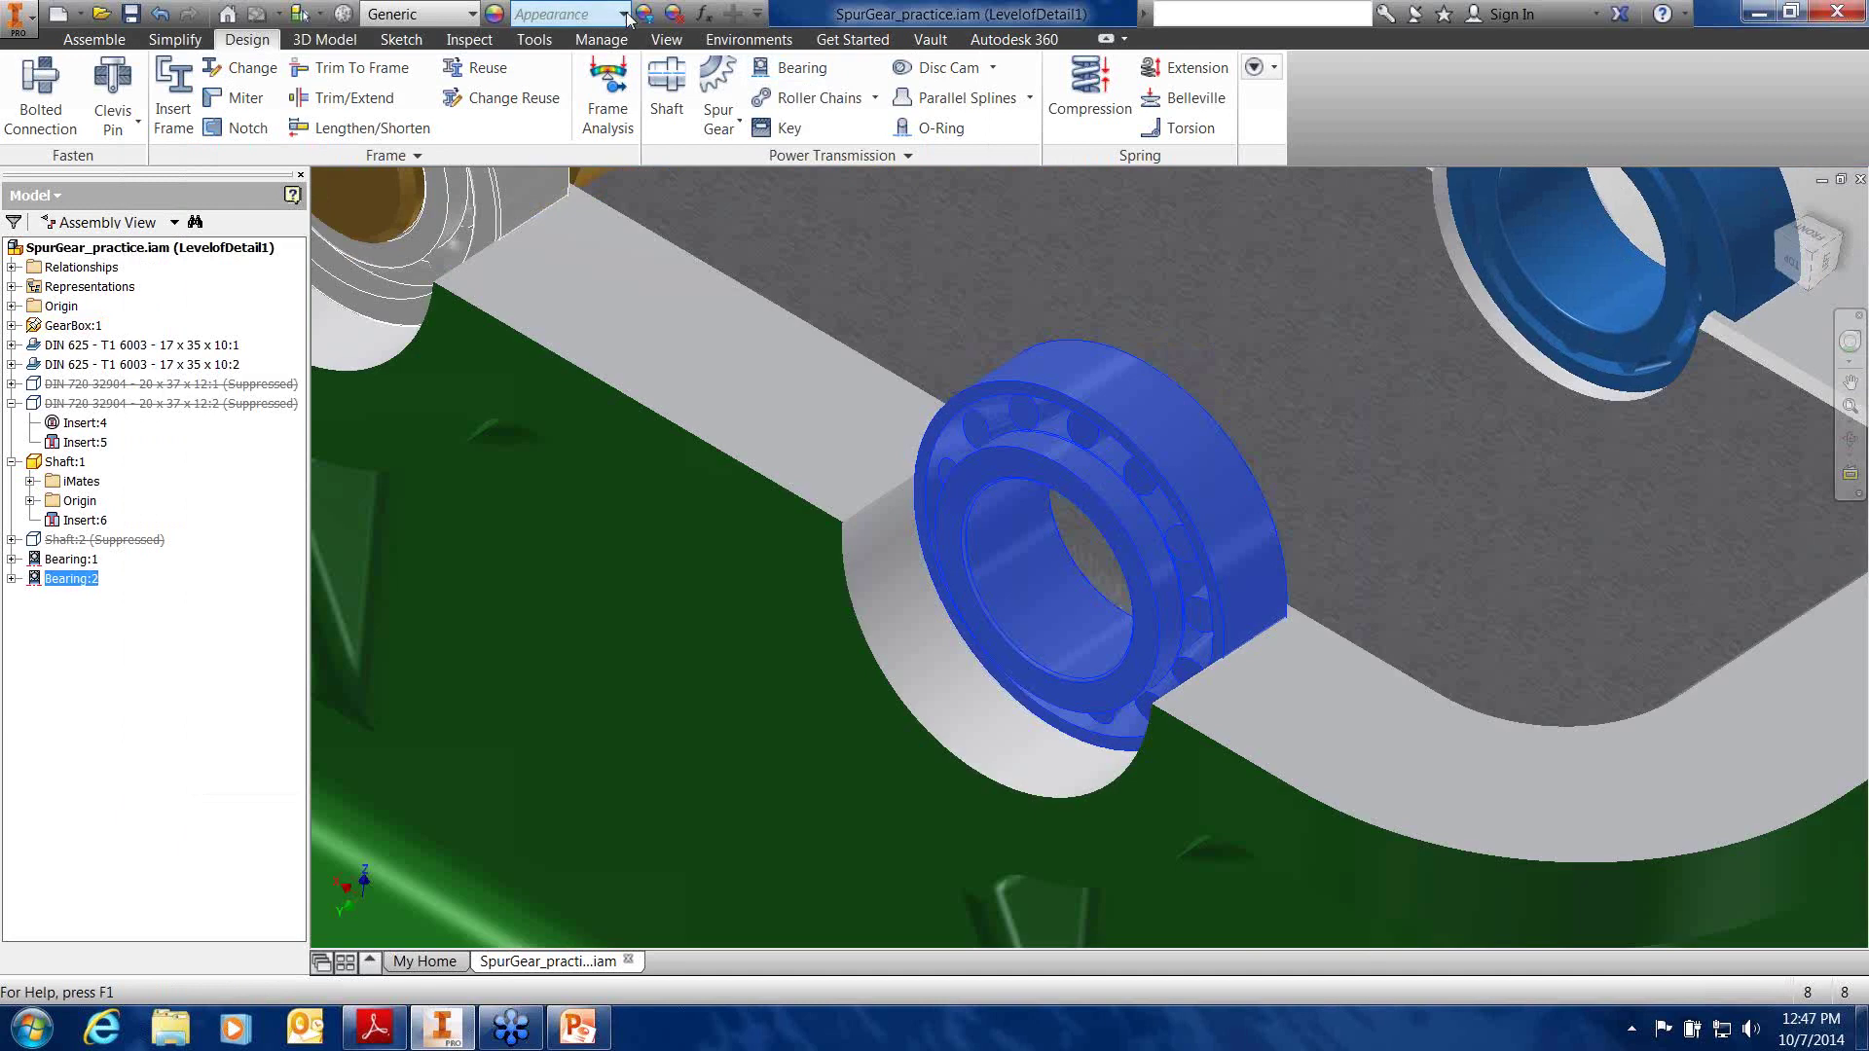
{"action": "left_click", "coordinate": [623, 14]}
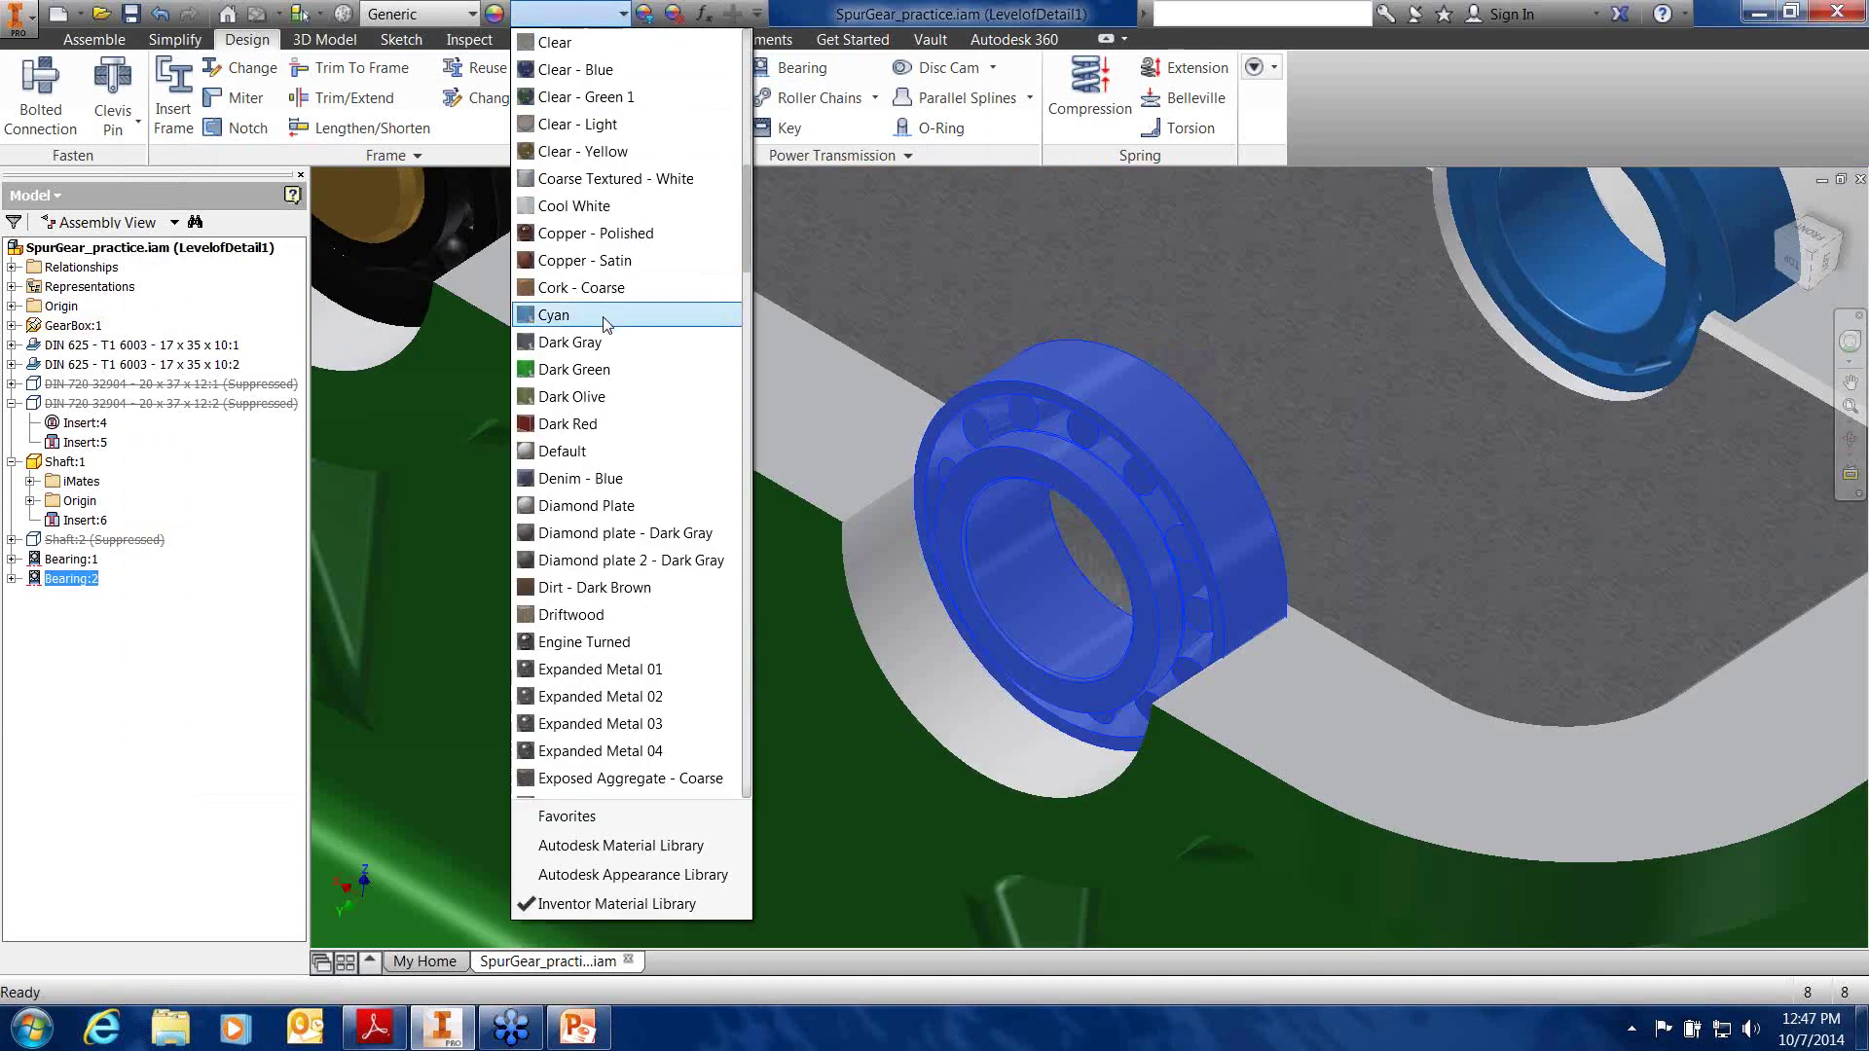
{"action": "left_click", "coordinate": [604, 315]}
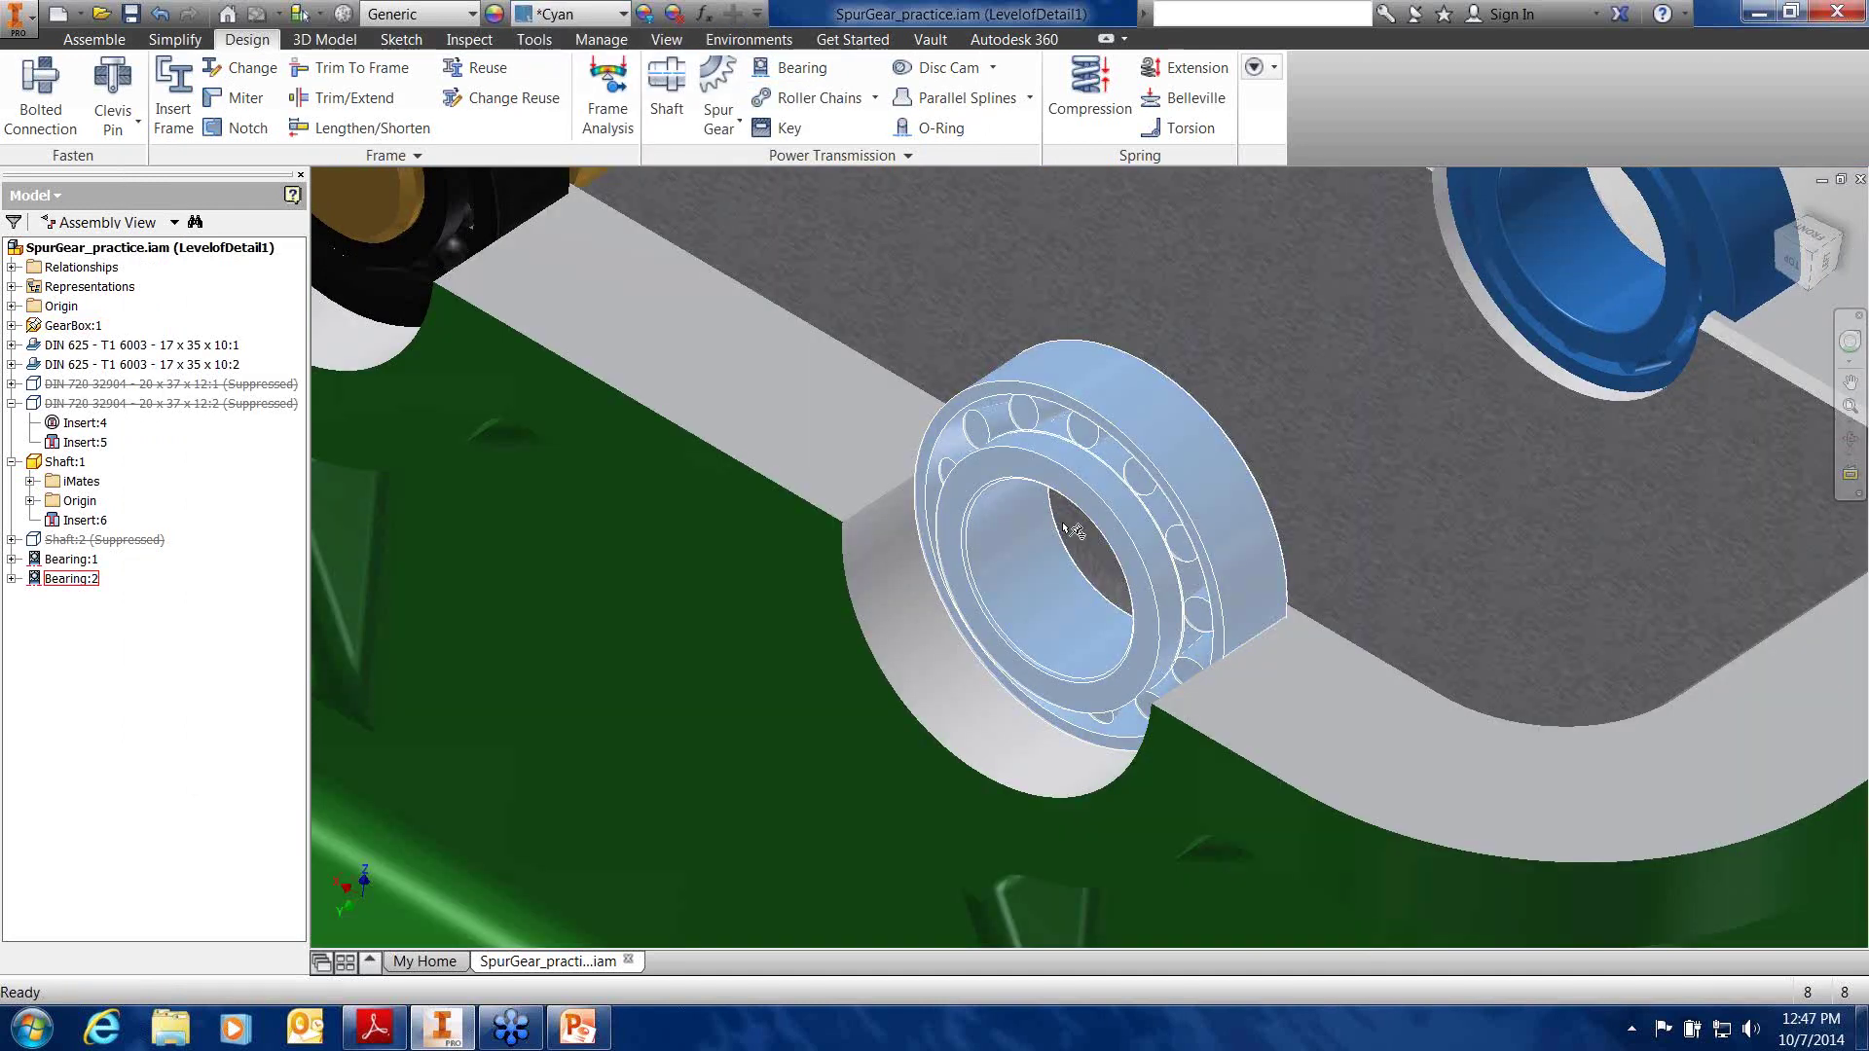
Start the Shaft Component Generator and reset its data to the default shaft sections
{"action": "scroll", "coordinate": [1064, 529], "scroll_direction": "down", "scroll_amount": 3}
{"action": "scroll", "coordinate": [1074, 520], "scroll_direction": "down", "scroll_amount": 3}
{"action": "middle_click_drag", "start_coordinate": [1075, 521], "coordinate": [746, 339]}
{"action": "mouse_move", "coordinate": [691, 541]}
{"action": "middle_mouse_down", "text": "shift"}
{"action": "mouse_move", "coordinate": [1260, 513]}
{"action": "mouse_move", "coordinate": [888, 546]}
{"action": "mouse_move", "coordinate": [718, 580]}
{"action": "mouse_move", "coordinate": [721, 606]}
{"action": "mouse_move", "coordinate": [709, 545]}
{"action": "middle_mouse_up", "text": "shift"}
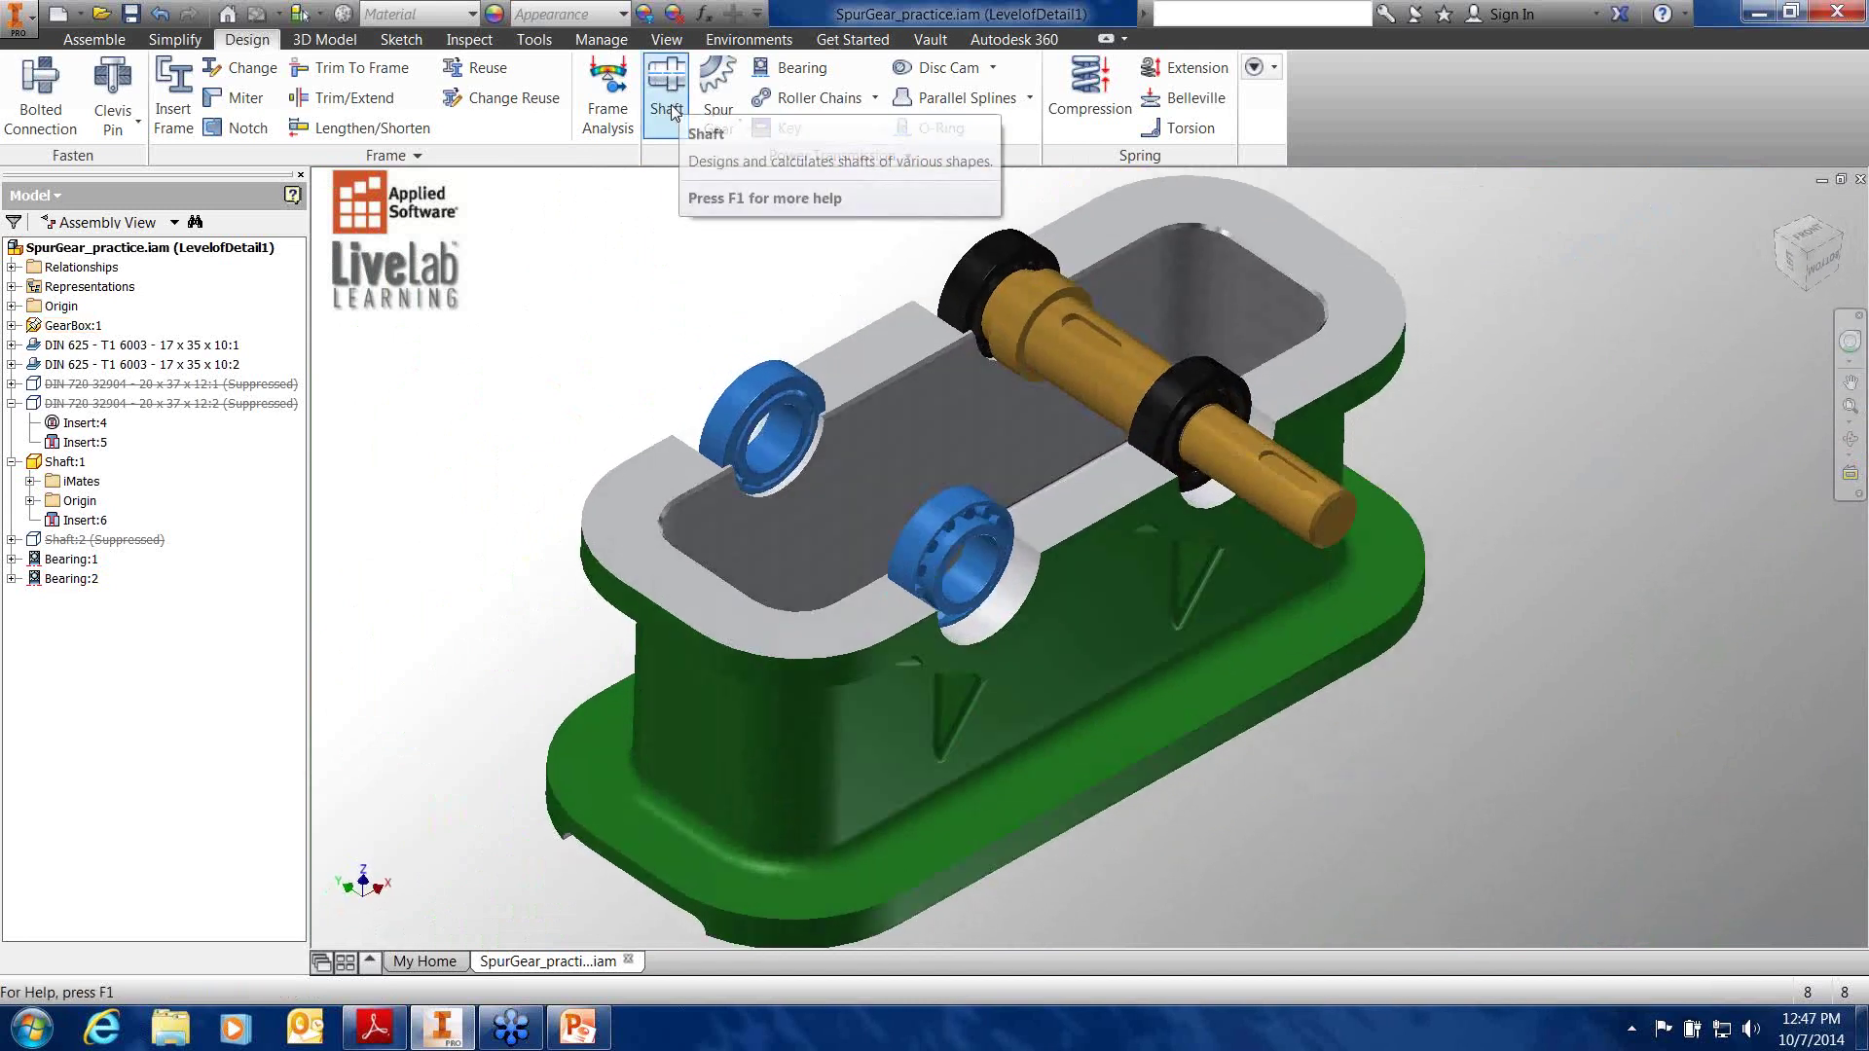
{"action": "left_click", "coordinate": [667, 102]}
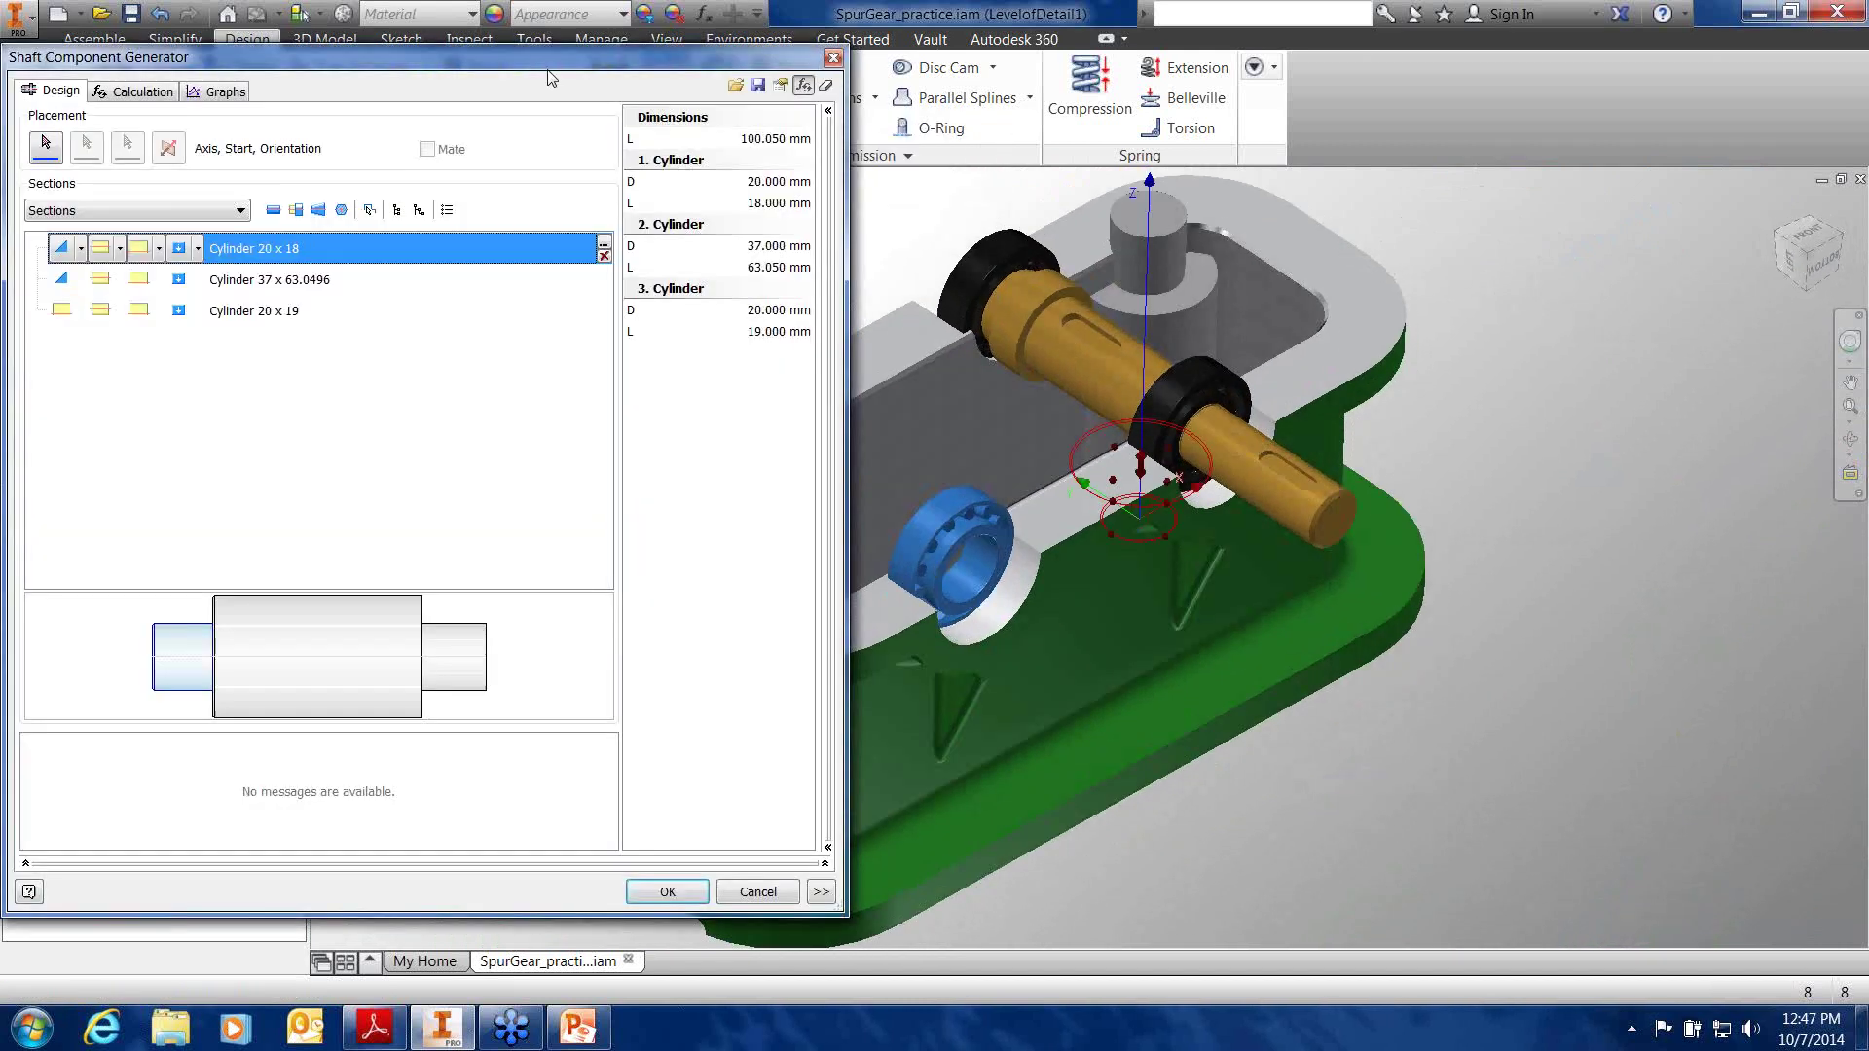
{"action": "left_click_drag", "start_coordinate": [549, 61], "coordinate": [751, 66]}
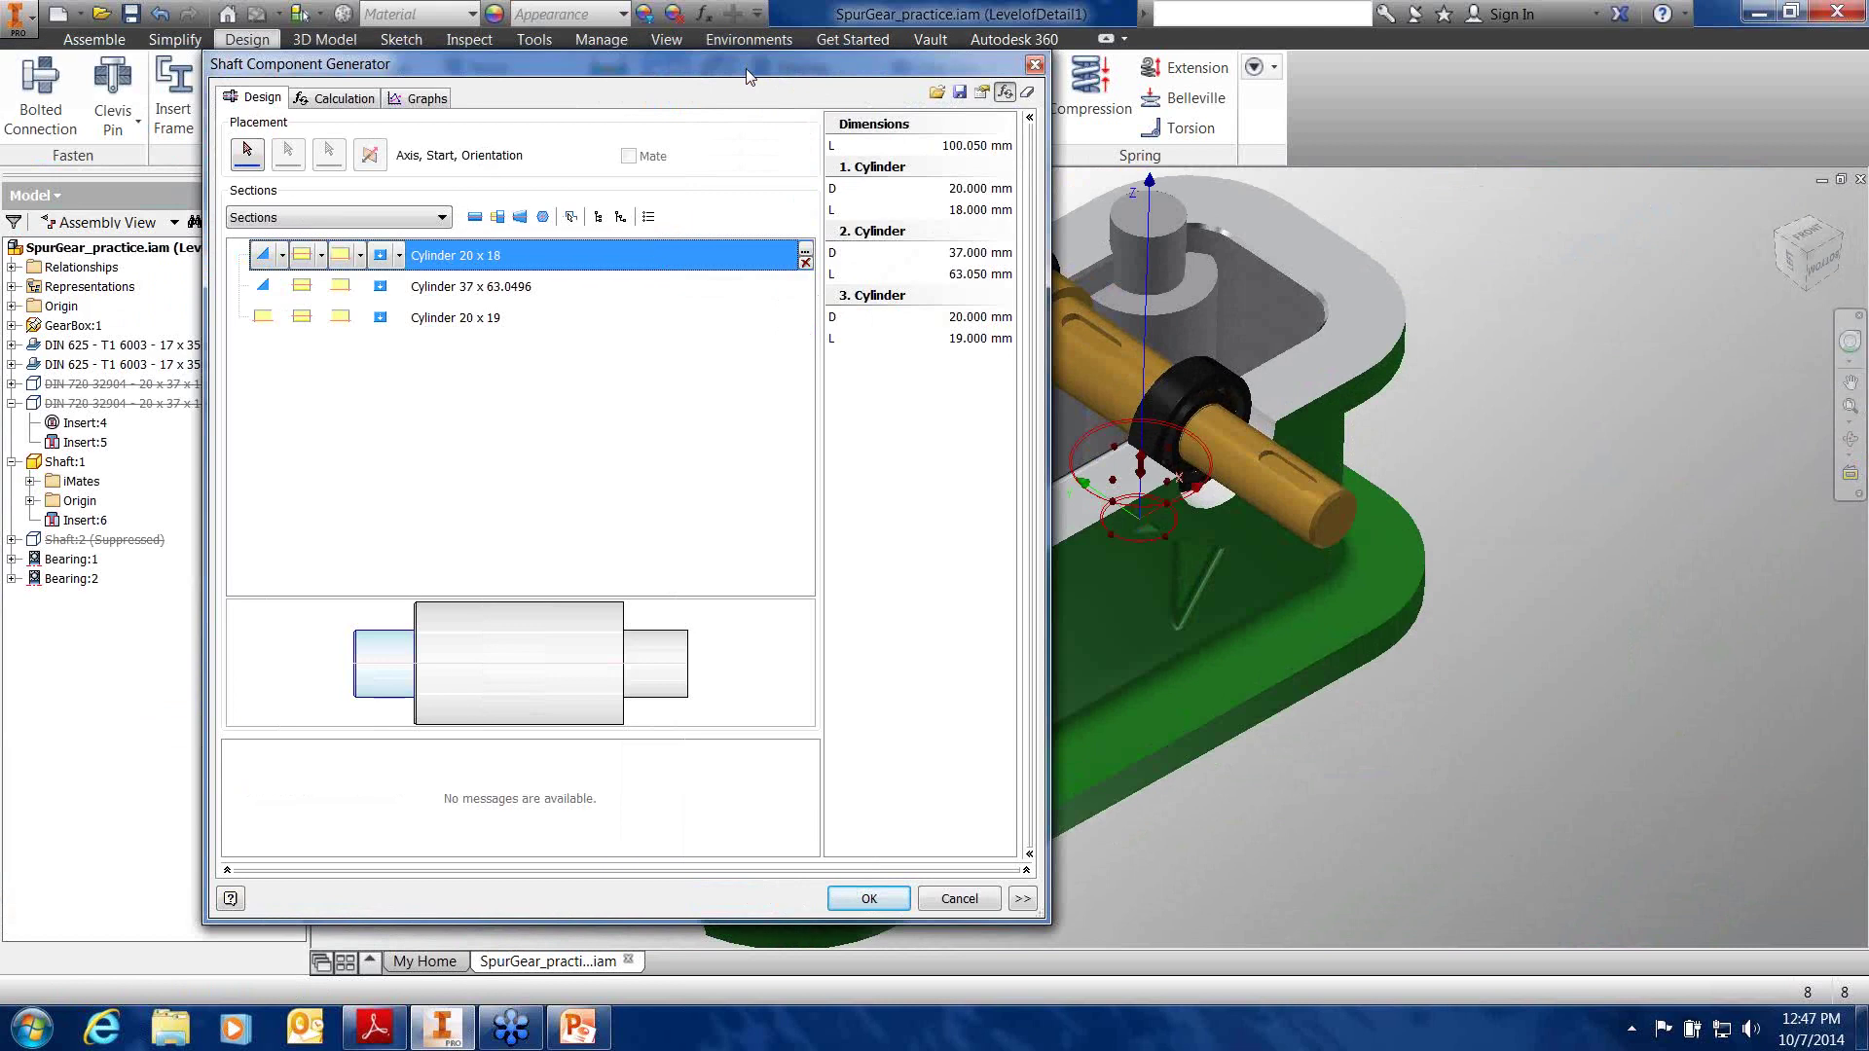
{"action": "left_click", "coordinate": [1027, 89]}
{"action": "left_click", "coordinate": [1047, 604]}
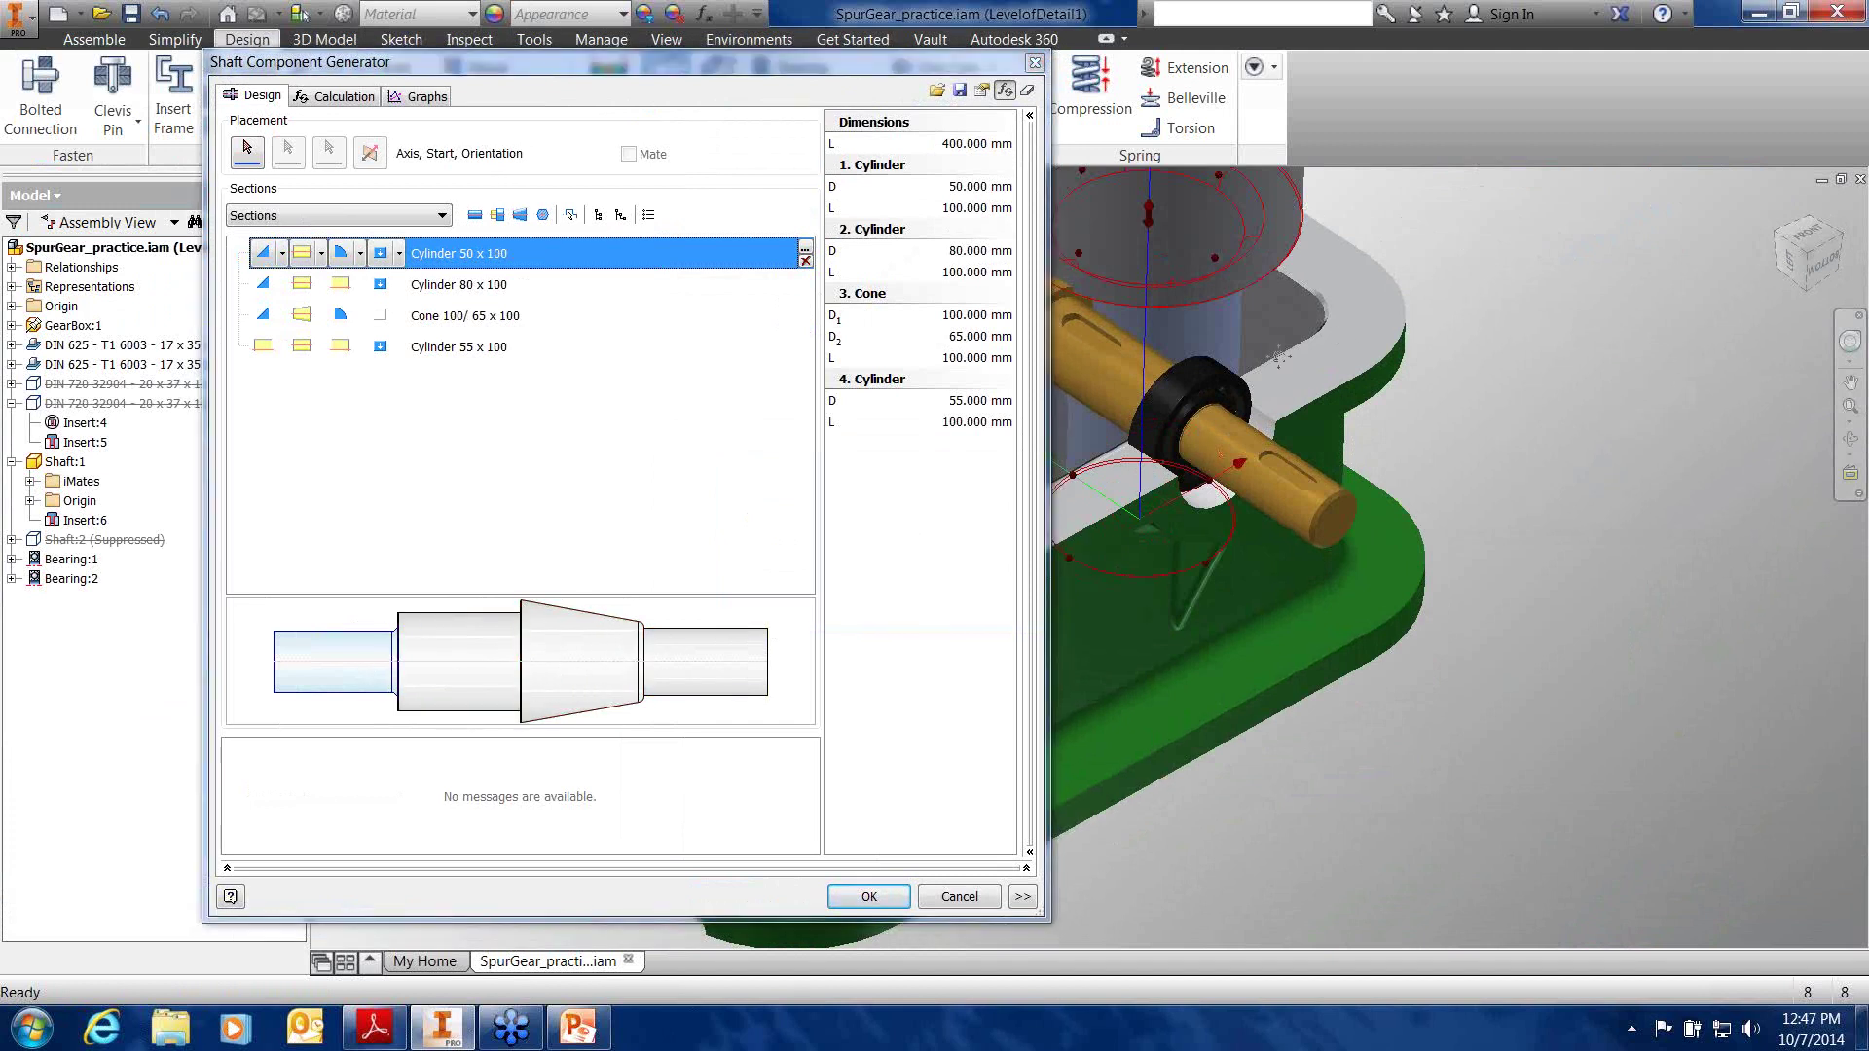
Examine the default shaft preview's size and location relative to the gearbox housing and the two blue bearings
{"action": "middle_click_drag", "start_coordinate": [1276, 356], "coordinate": [1480, 365]}
{"action": "scroll", "coordinate": [1479, 370], "scroll_direction": "up", "scroll_amount": 5}
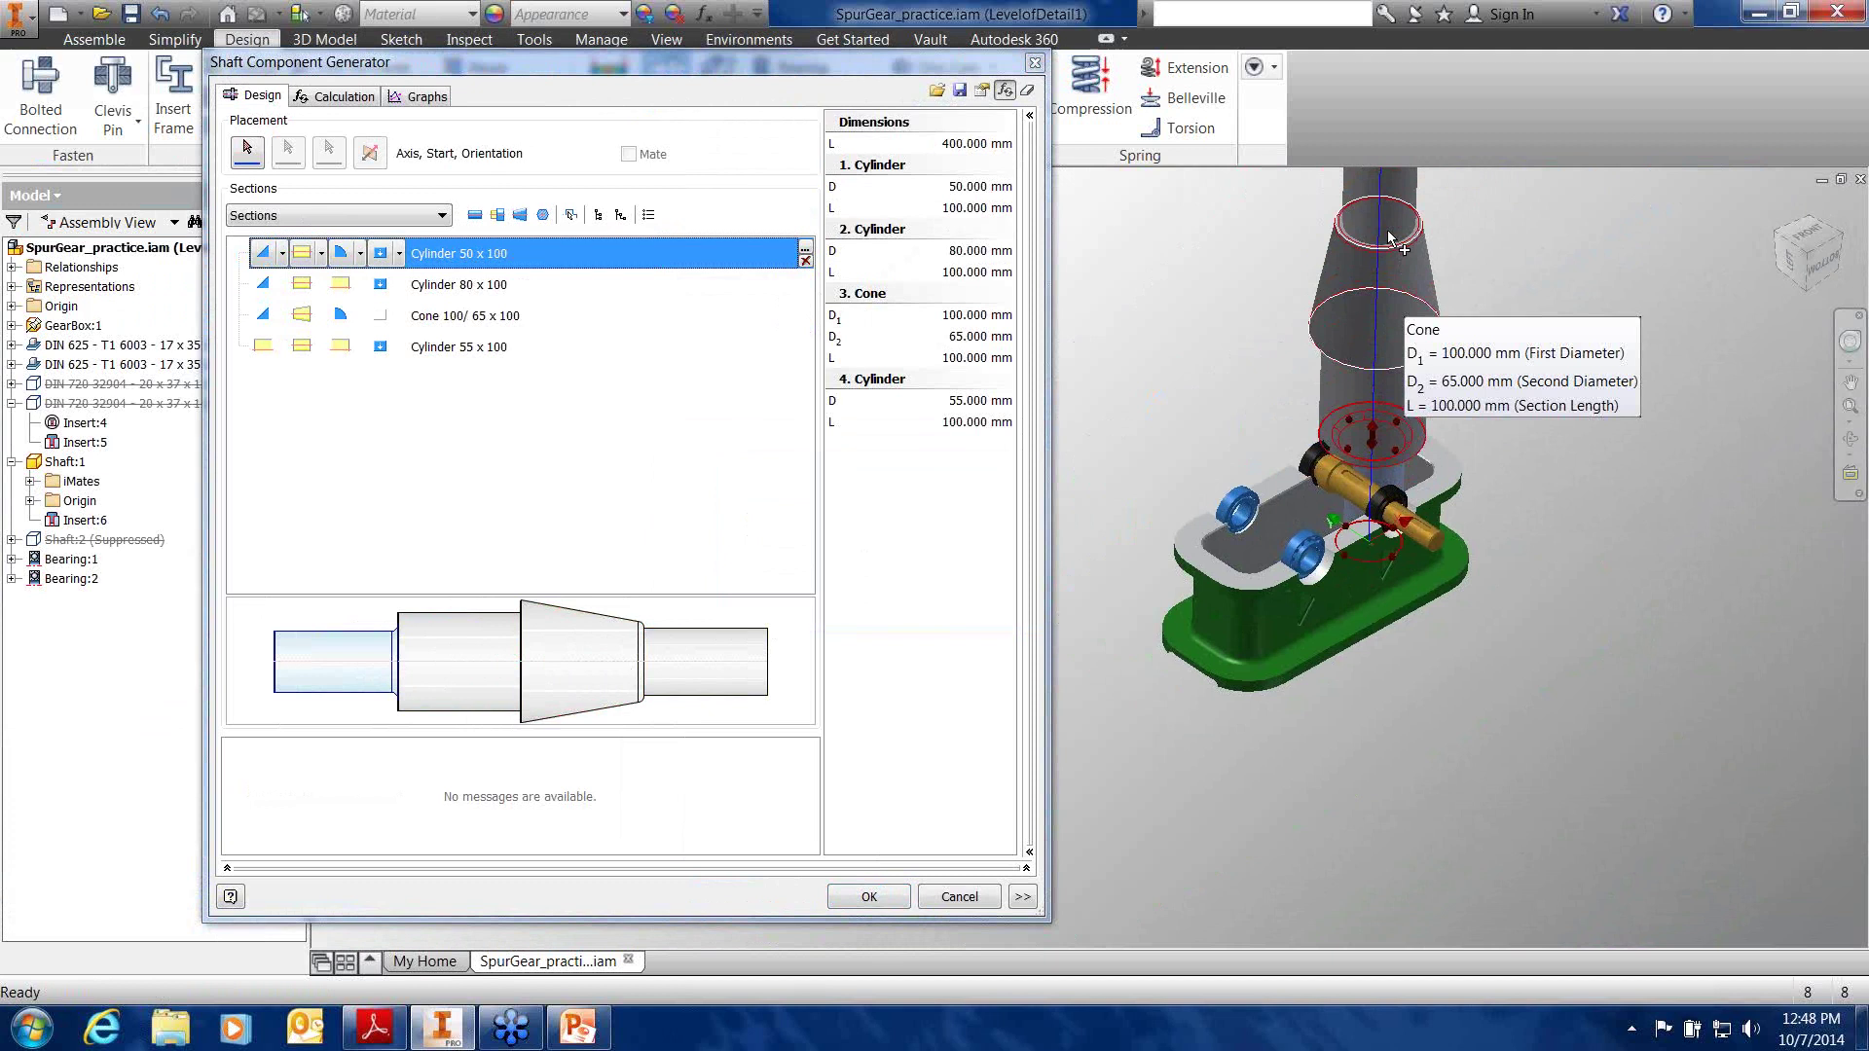
{"action": "middle_click_drag", "start_coordinate": [1478, 404], "coordinate": [1323, 558]}
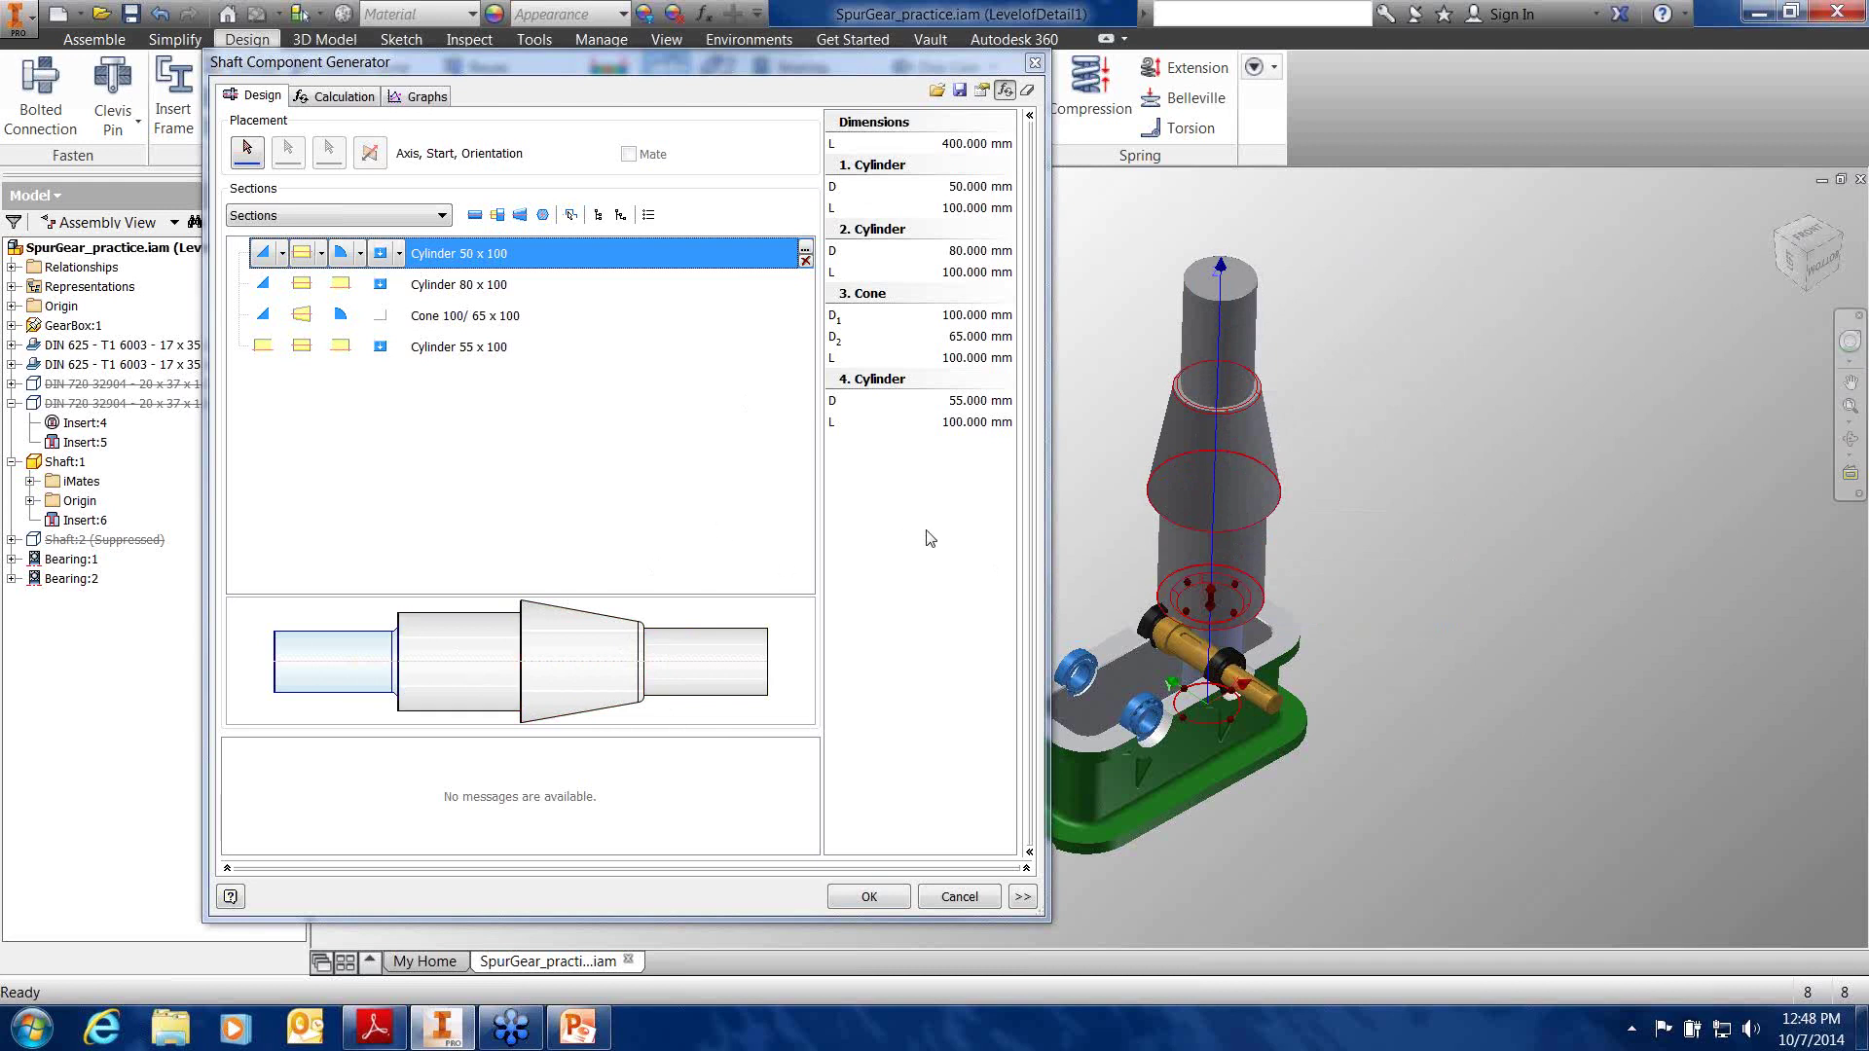
{"action": "middle_click_drag", "start_coordinate": [1078, 693], "coordinate": [1195, 407]}
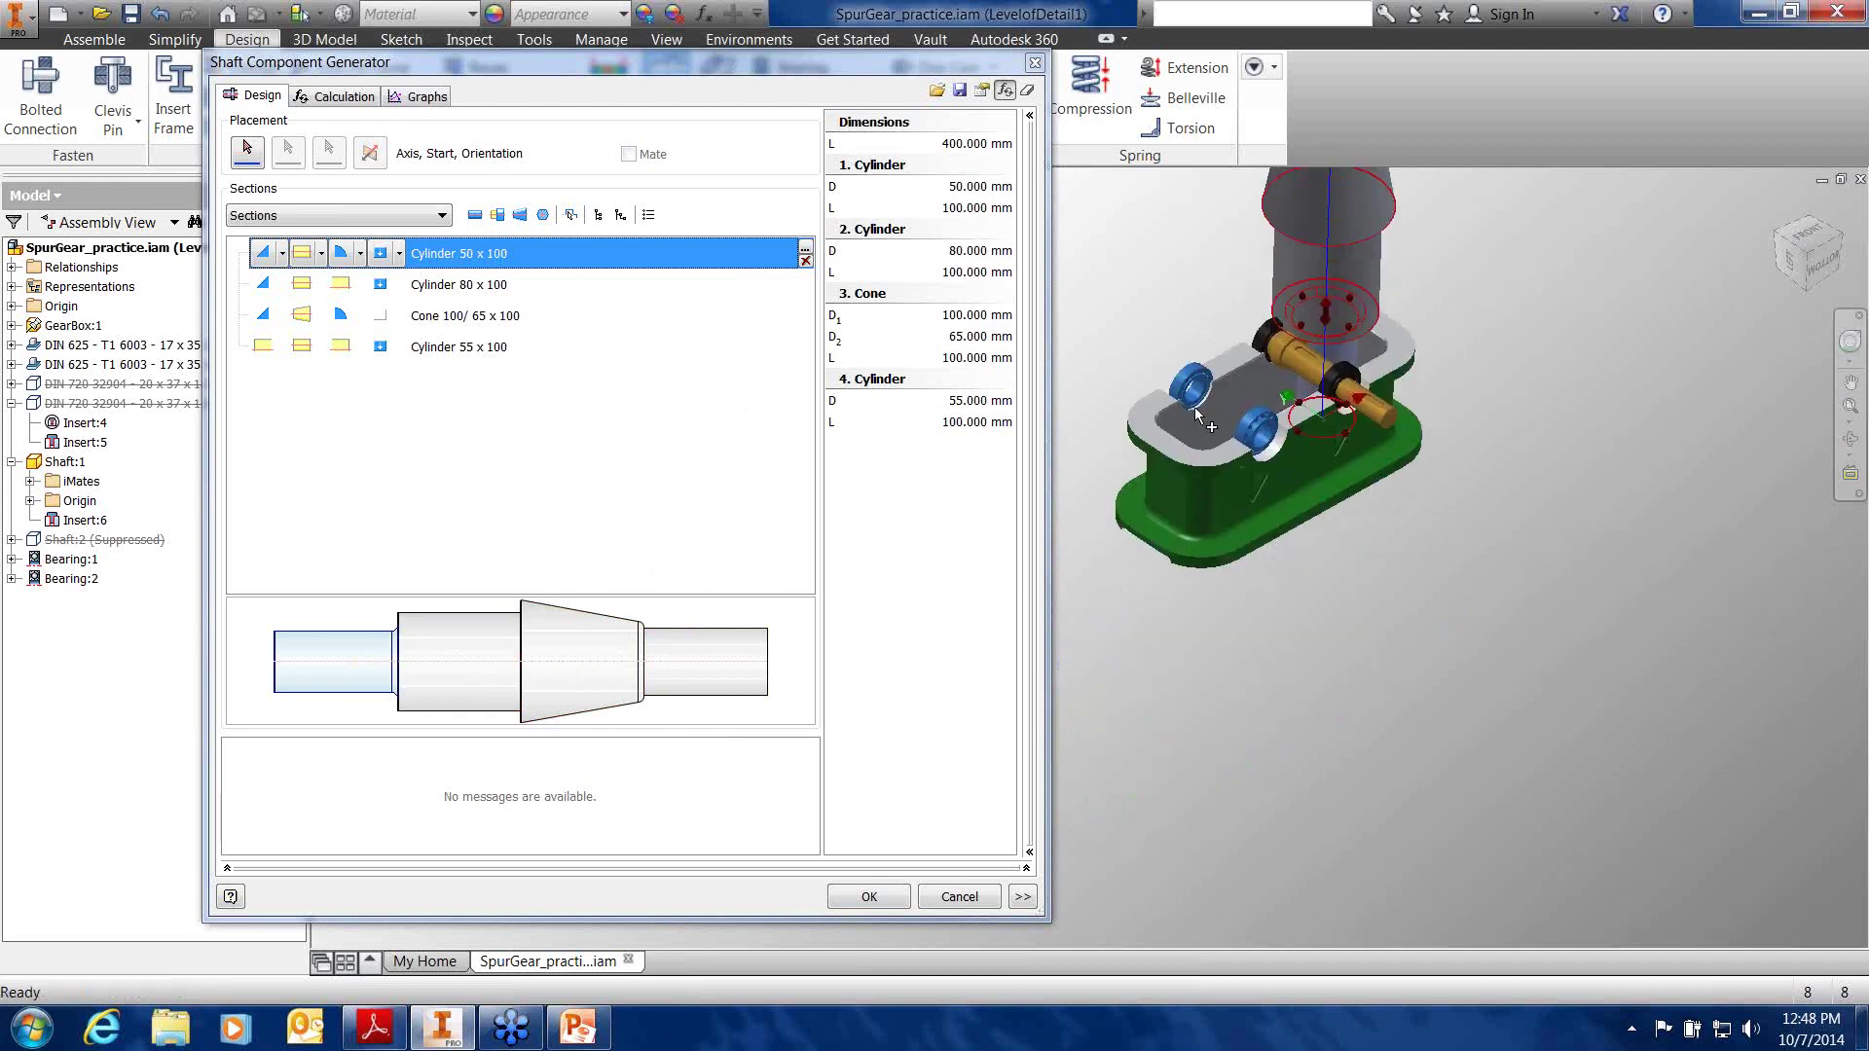
{"action": "scroll", "coordinate": [1194, 406], "scroll_direction": "up", "scroll_amount": 5}
{"action": "scroll", "coordinate": [1194, 423], "scroll_direction": "up", "scroll_amount": 3}
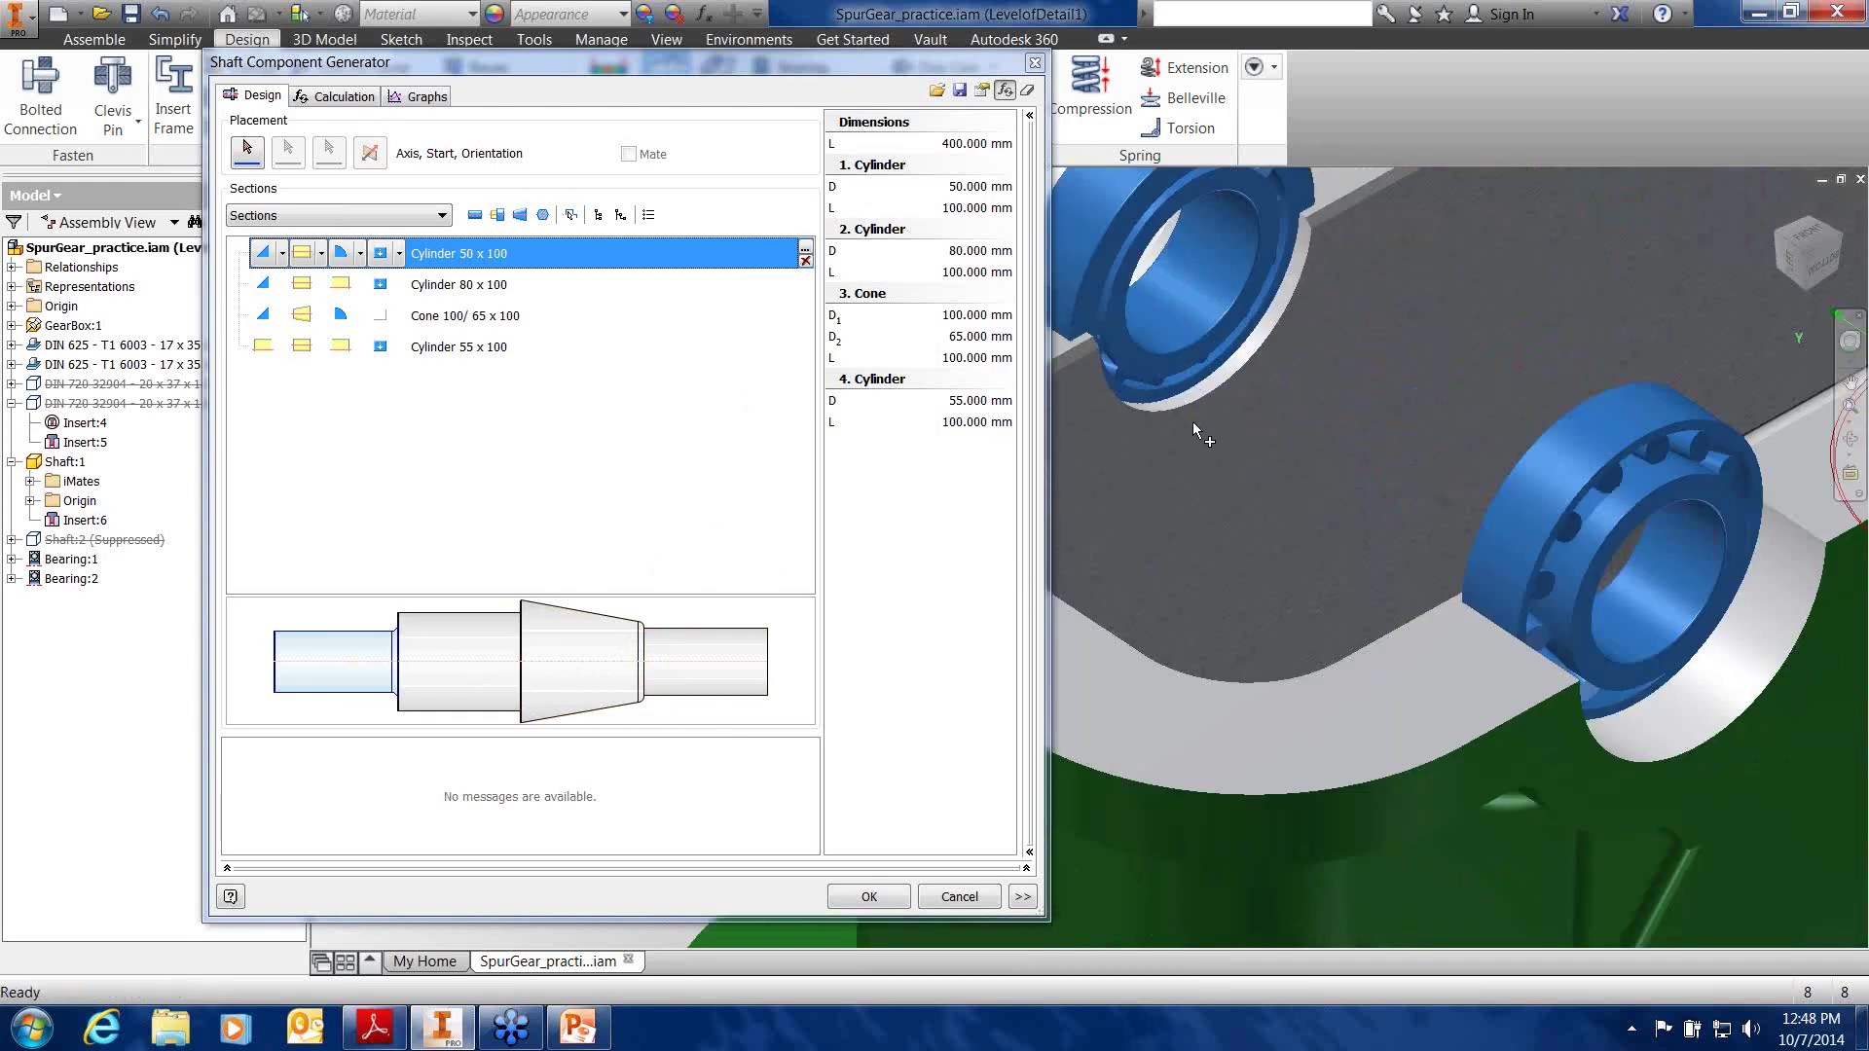
{"action": "scroll", "coordinate": [1194, 423], "scroll_direction": "down", "scroll_amount": 2}
{"action": "middle_click_drag", "start_coordinate": [1194, 422], "coordinate": [1347, 516]}
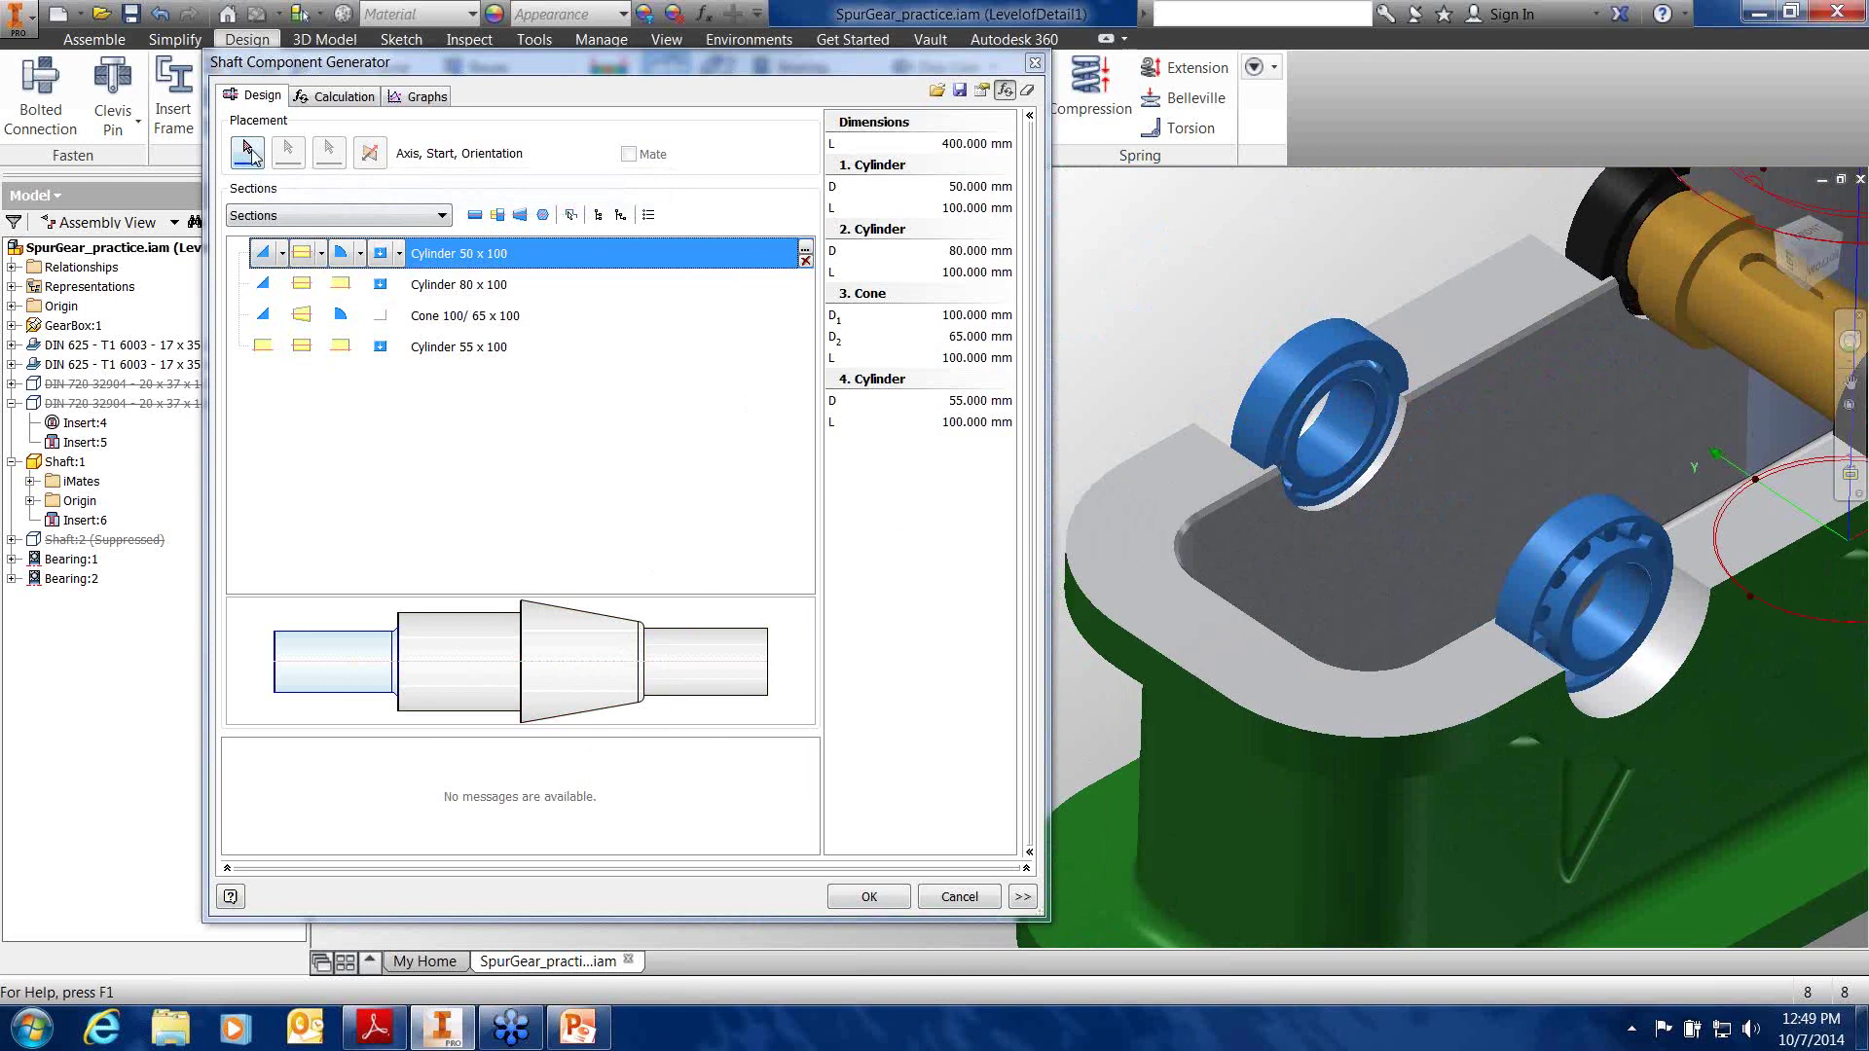
{"action": "left_click", "coordinate": [298, 219]}
{"action": "left_click", "coordinate": [296, 216]}
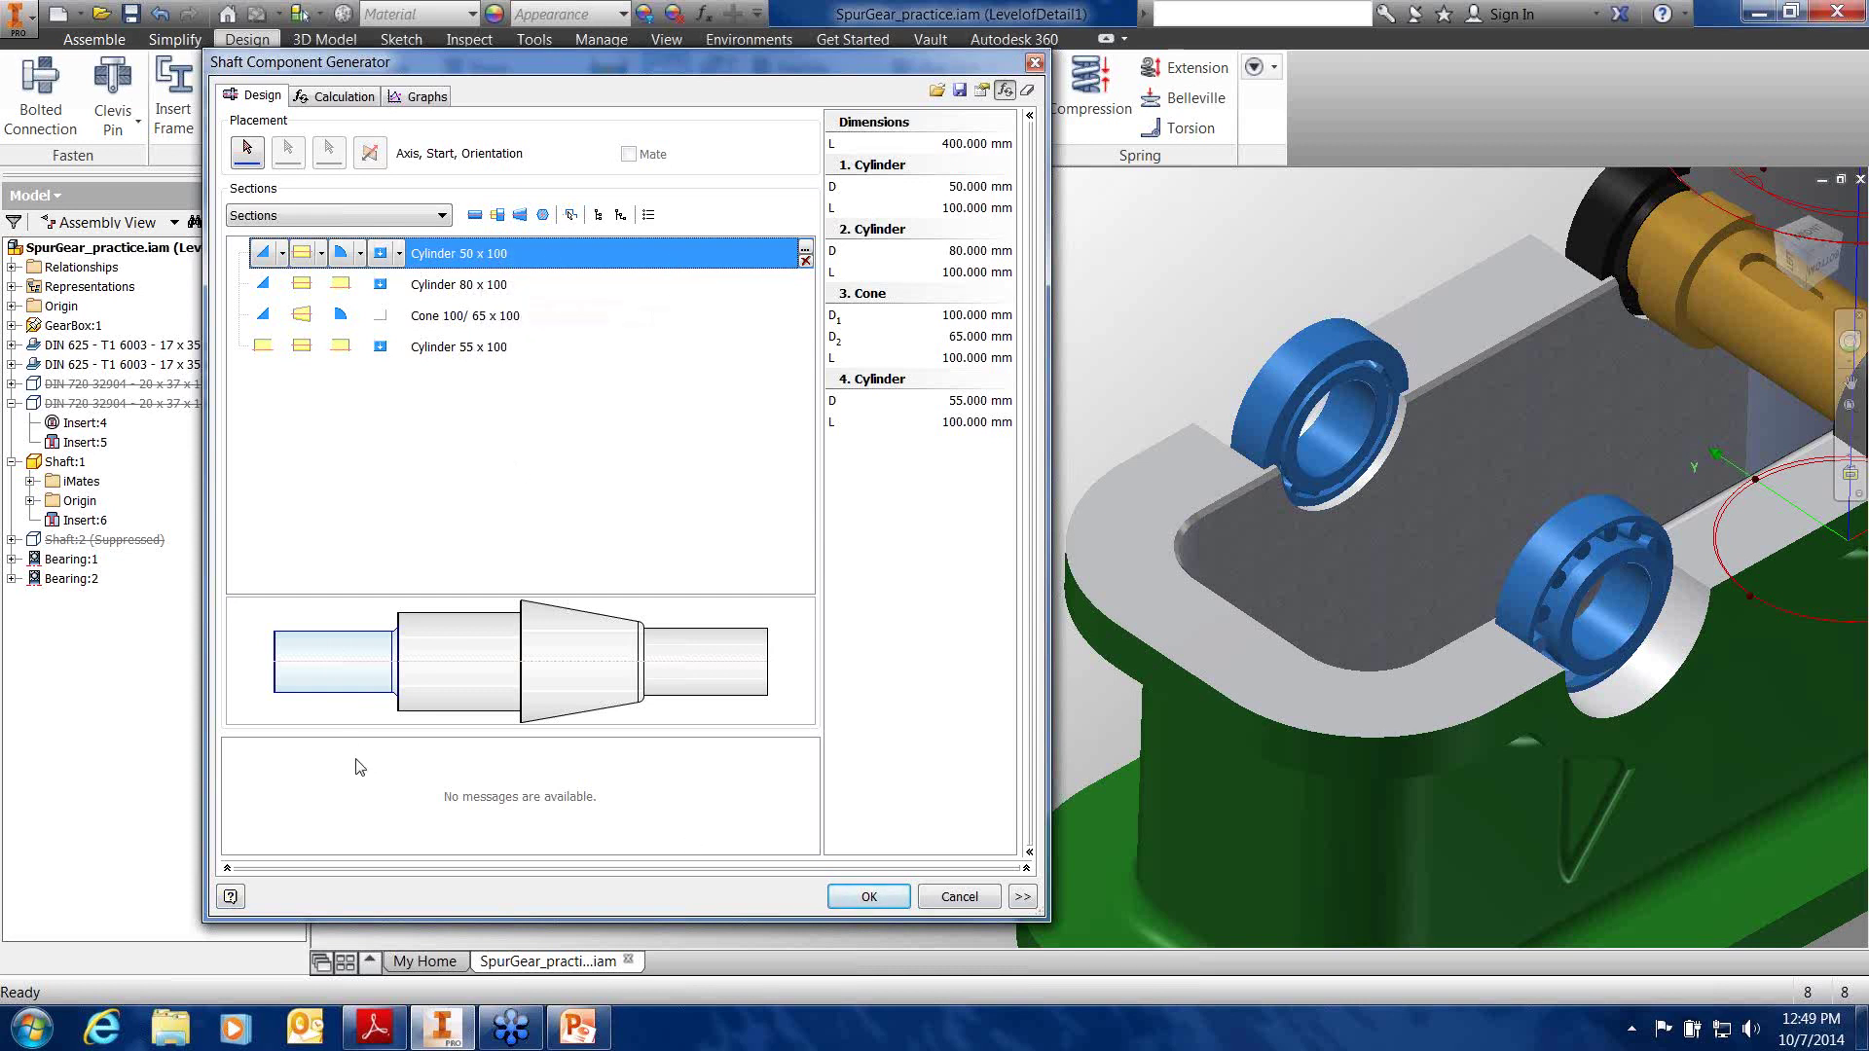
{"action": "left_click", "coordinate": [327, 646]}
{"action": "left_click", "coordinate": [332, 652]}
{"action": "scroll", "coordinate": [1265, 490], "scroll_direction": "up", "scroll_amount": 3}
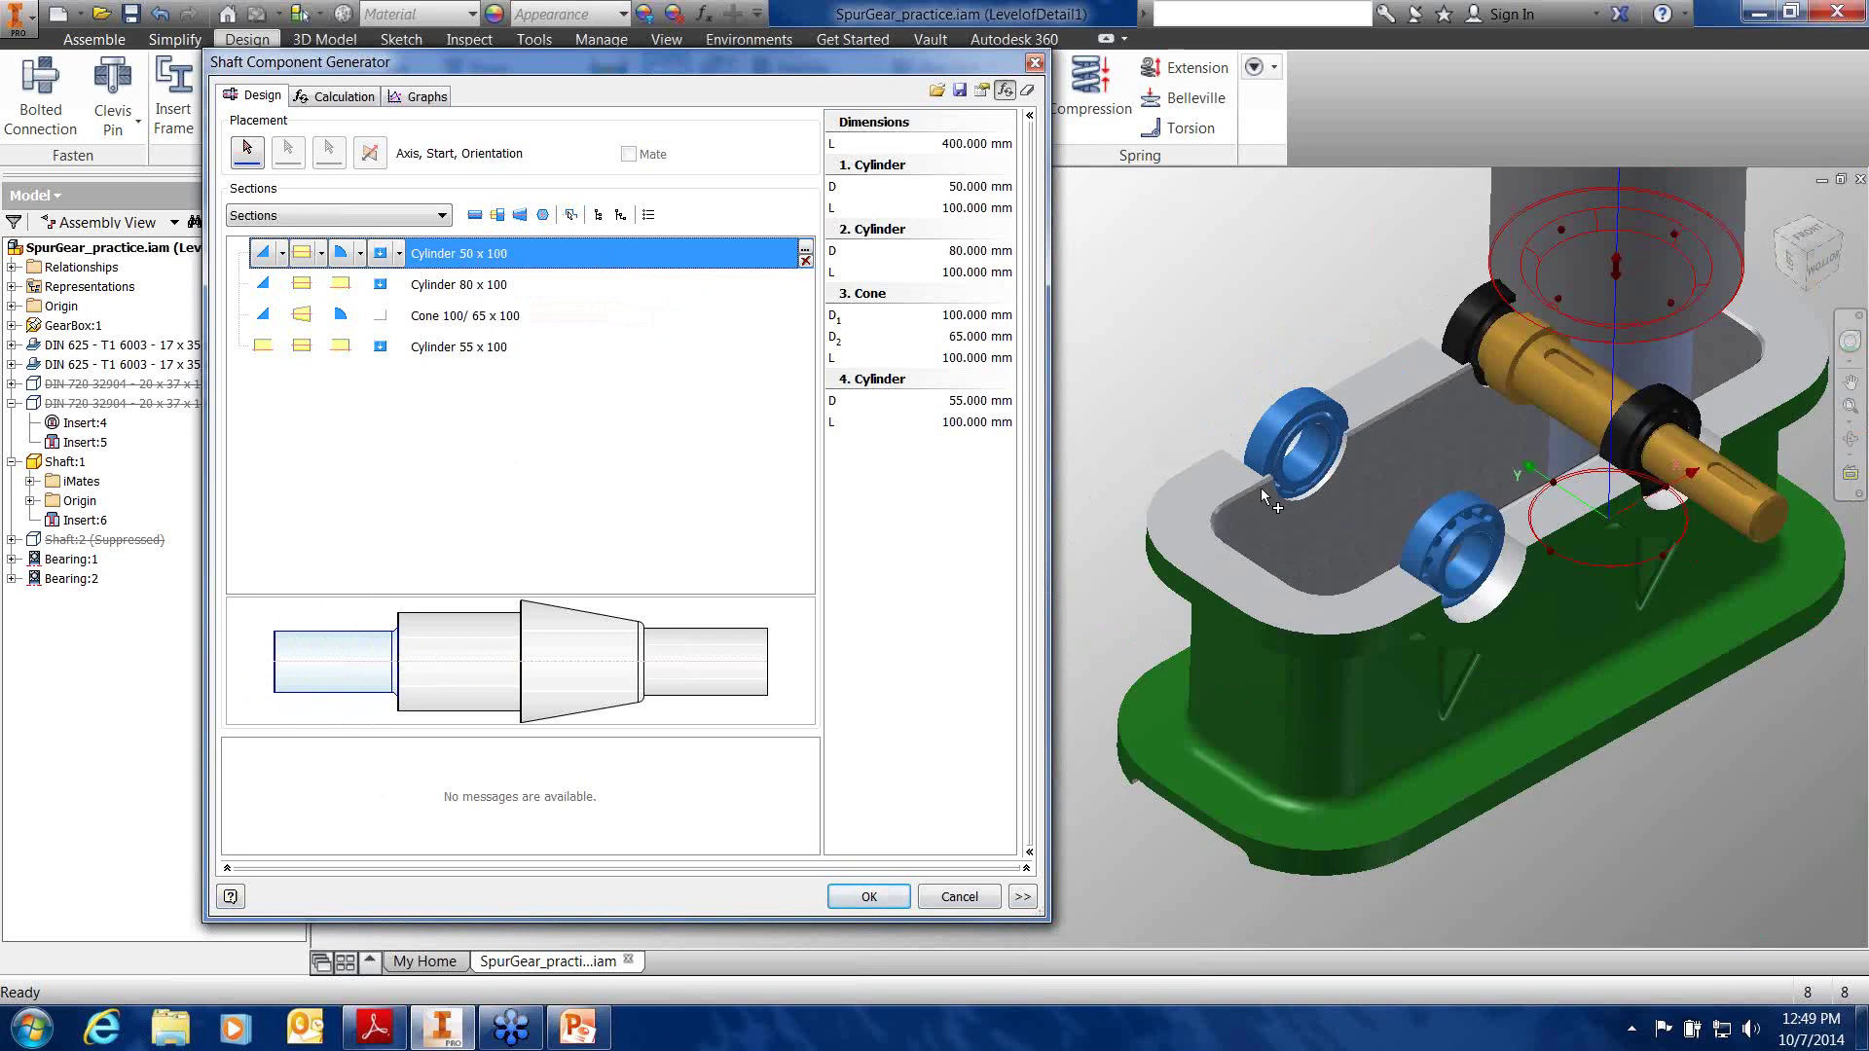
{"action": "middle_click_drag", "start_coordinate": [1545, 466], "coordinate": [1304, 598]}
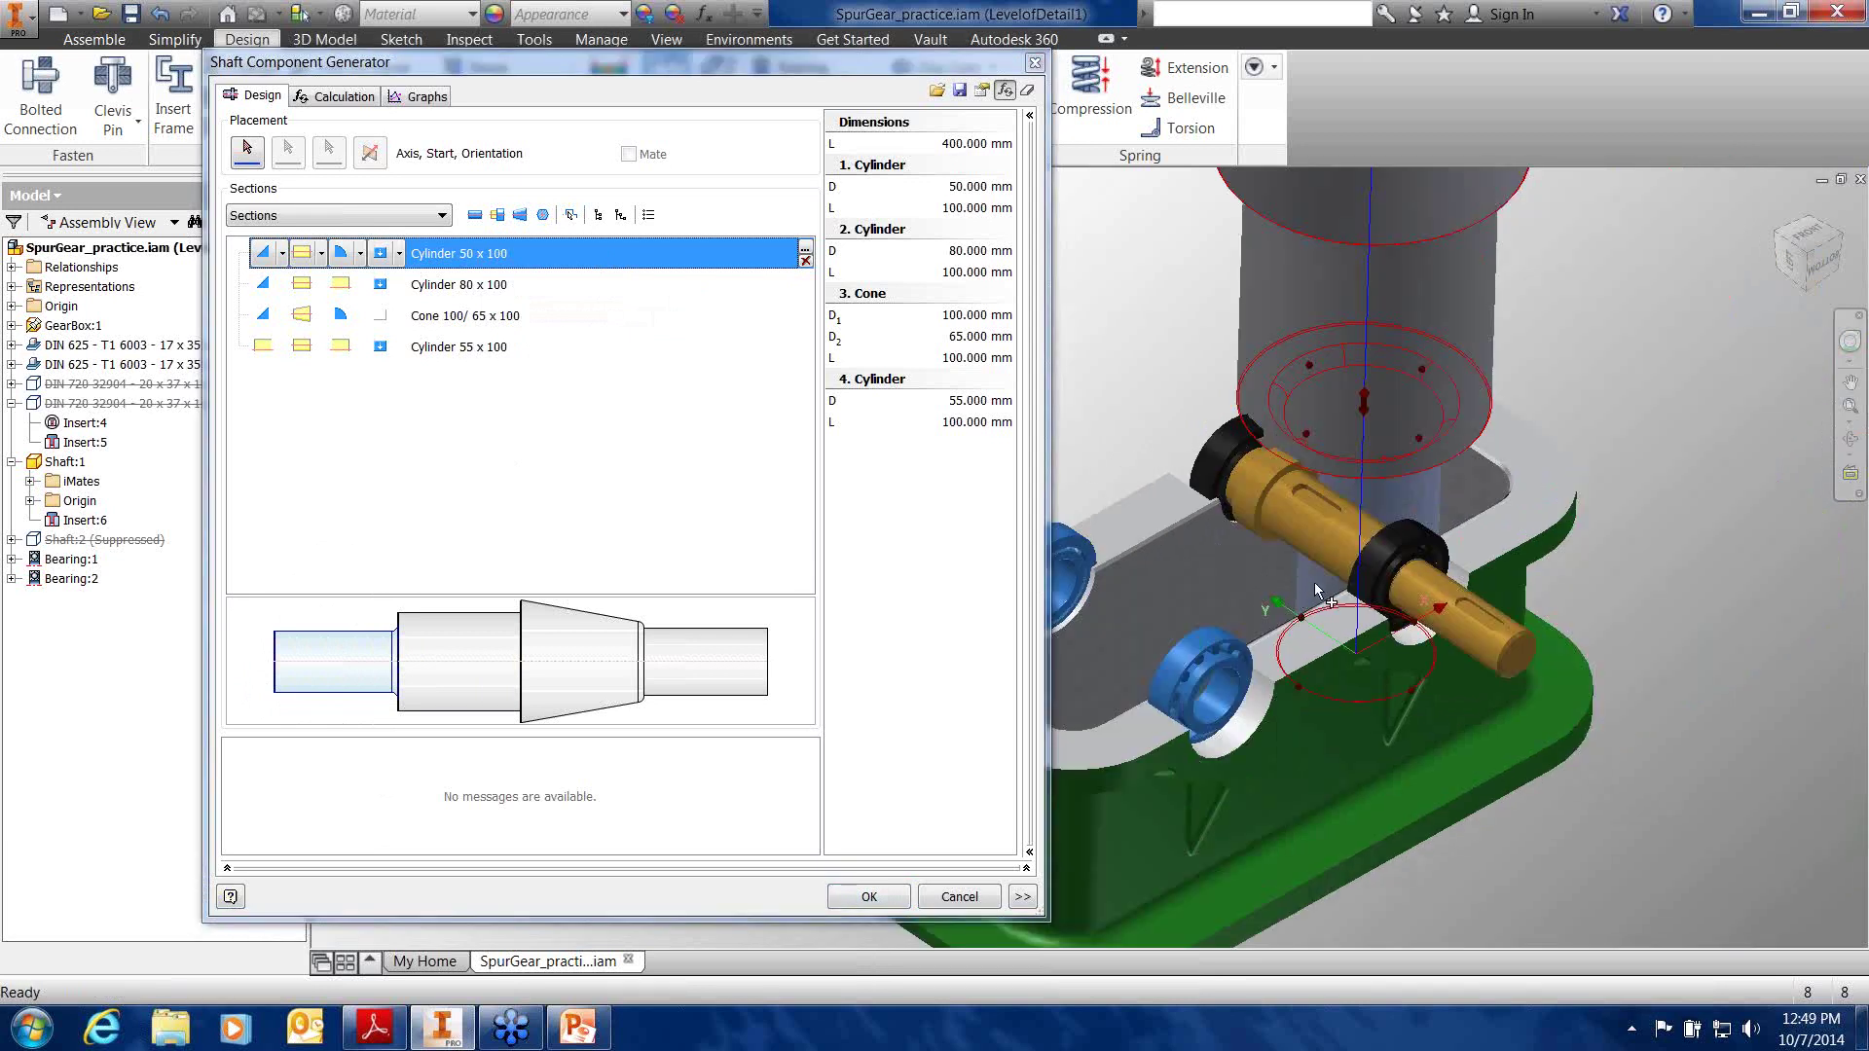
{"action": "middle_click_drag", "start_coordinate": [1219, 571], "coordinate": [1352, 576]}
{"action": "scroll", "coordinate": [1352, 576], "scroll_direction": "down", "scroll_amount": 5}
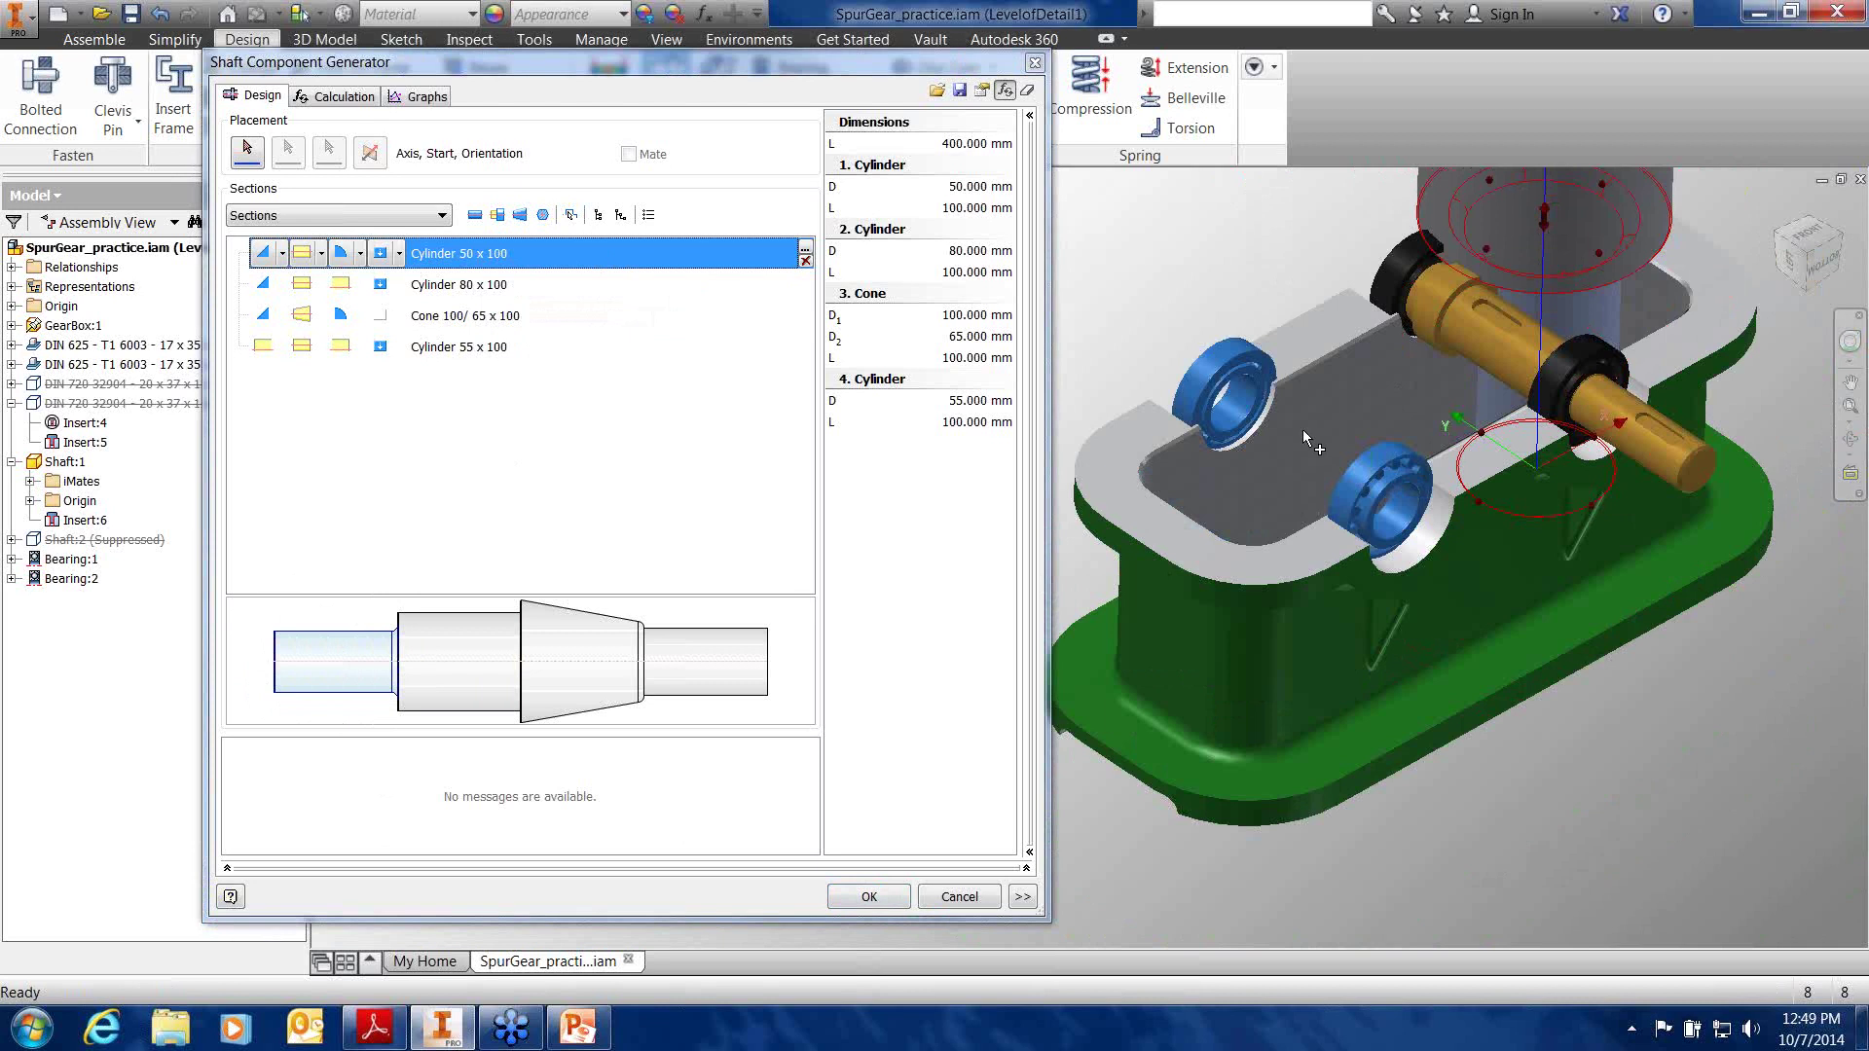
{"action": "middle_click_drag", "start_coordinate": [1403, 474], "coordinate": [1490, 503]}
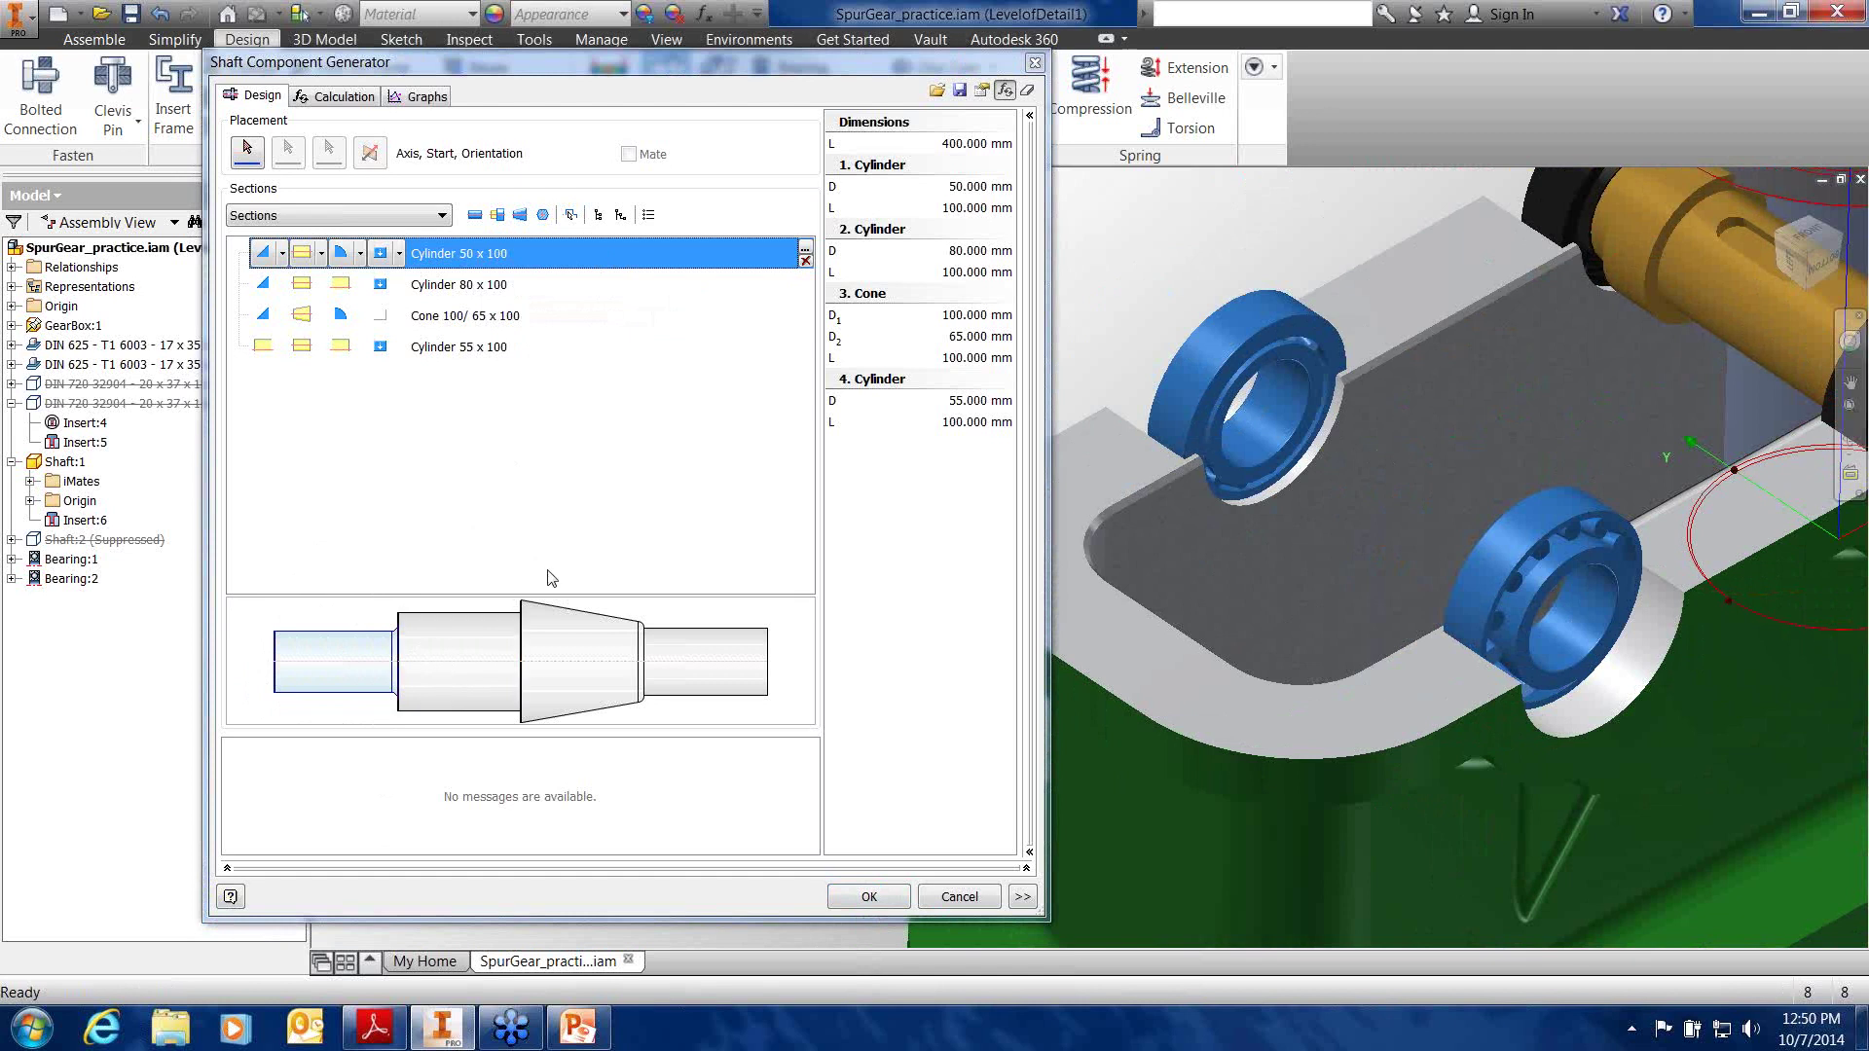
Collapse and restore the shaft generator's dimensions and message areas
{"action": "left_click", "coordinate": [1030, 117]}
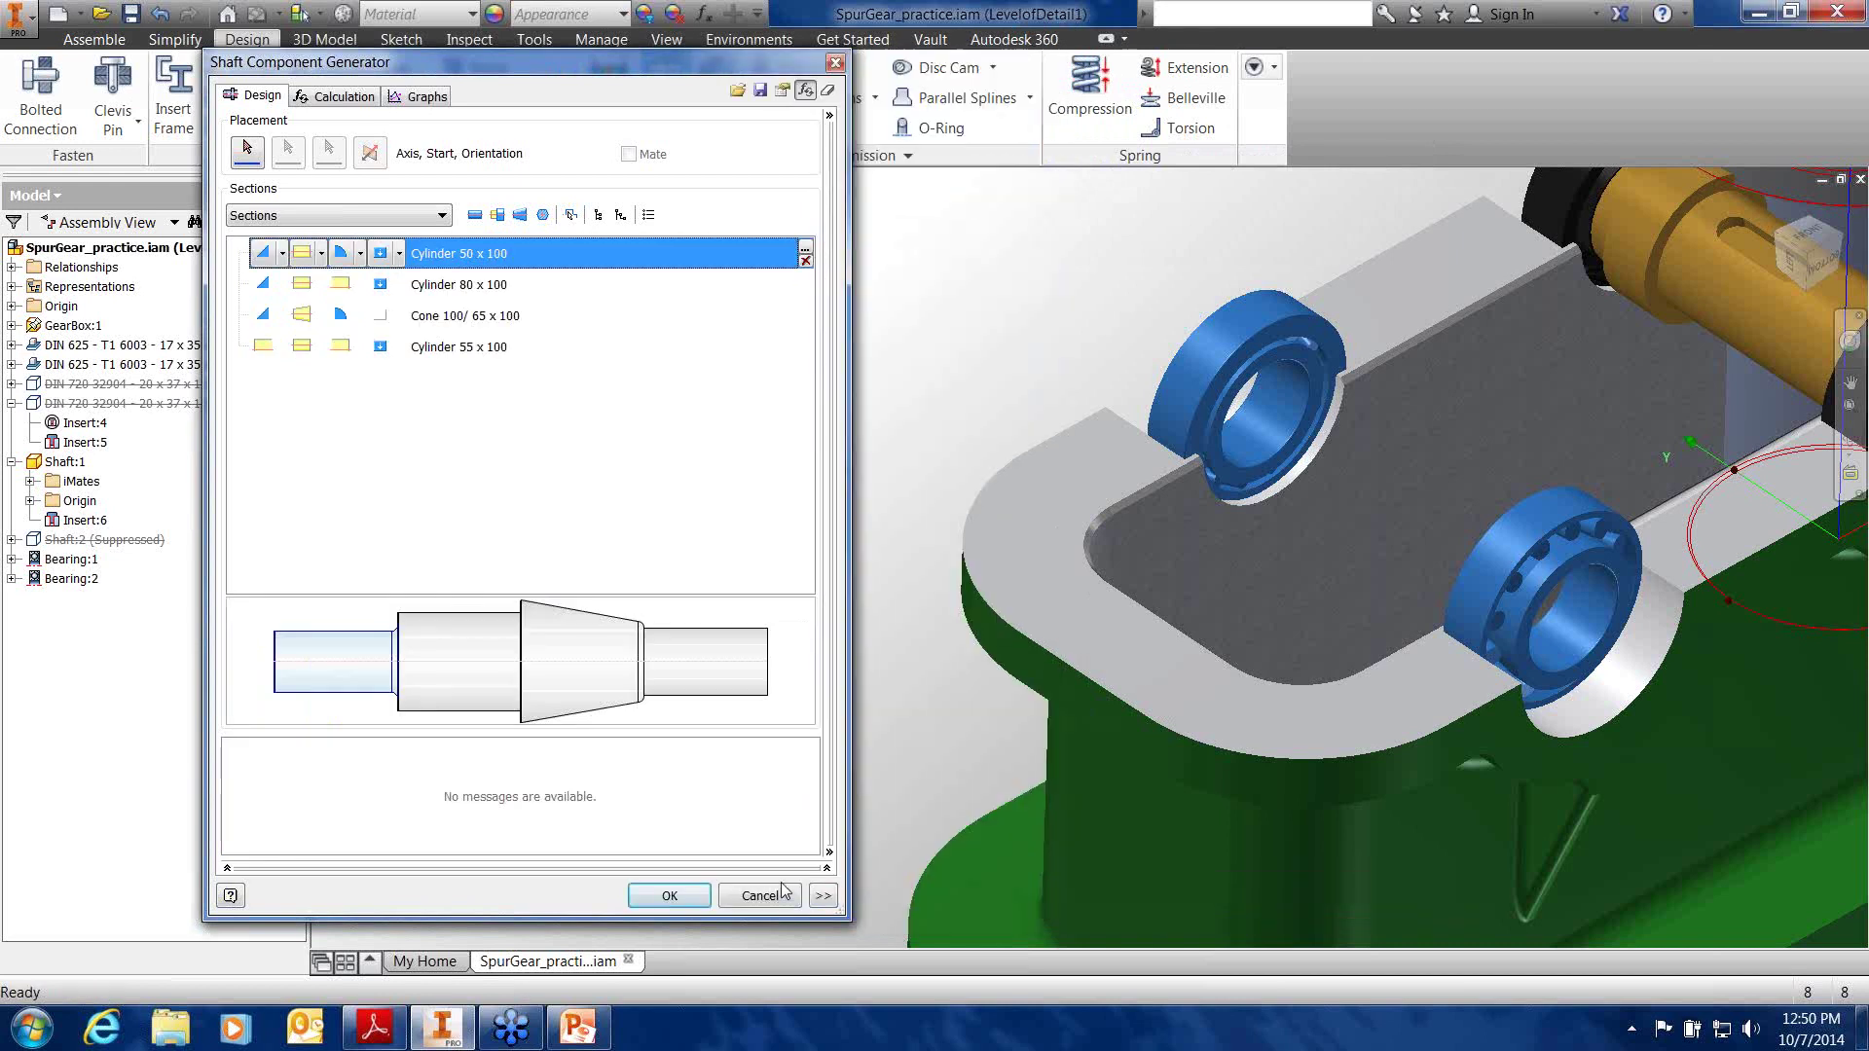
{"action": "left_click", "coordinate": [832, 853]}
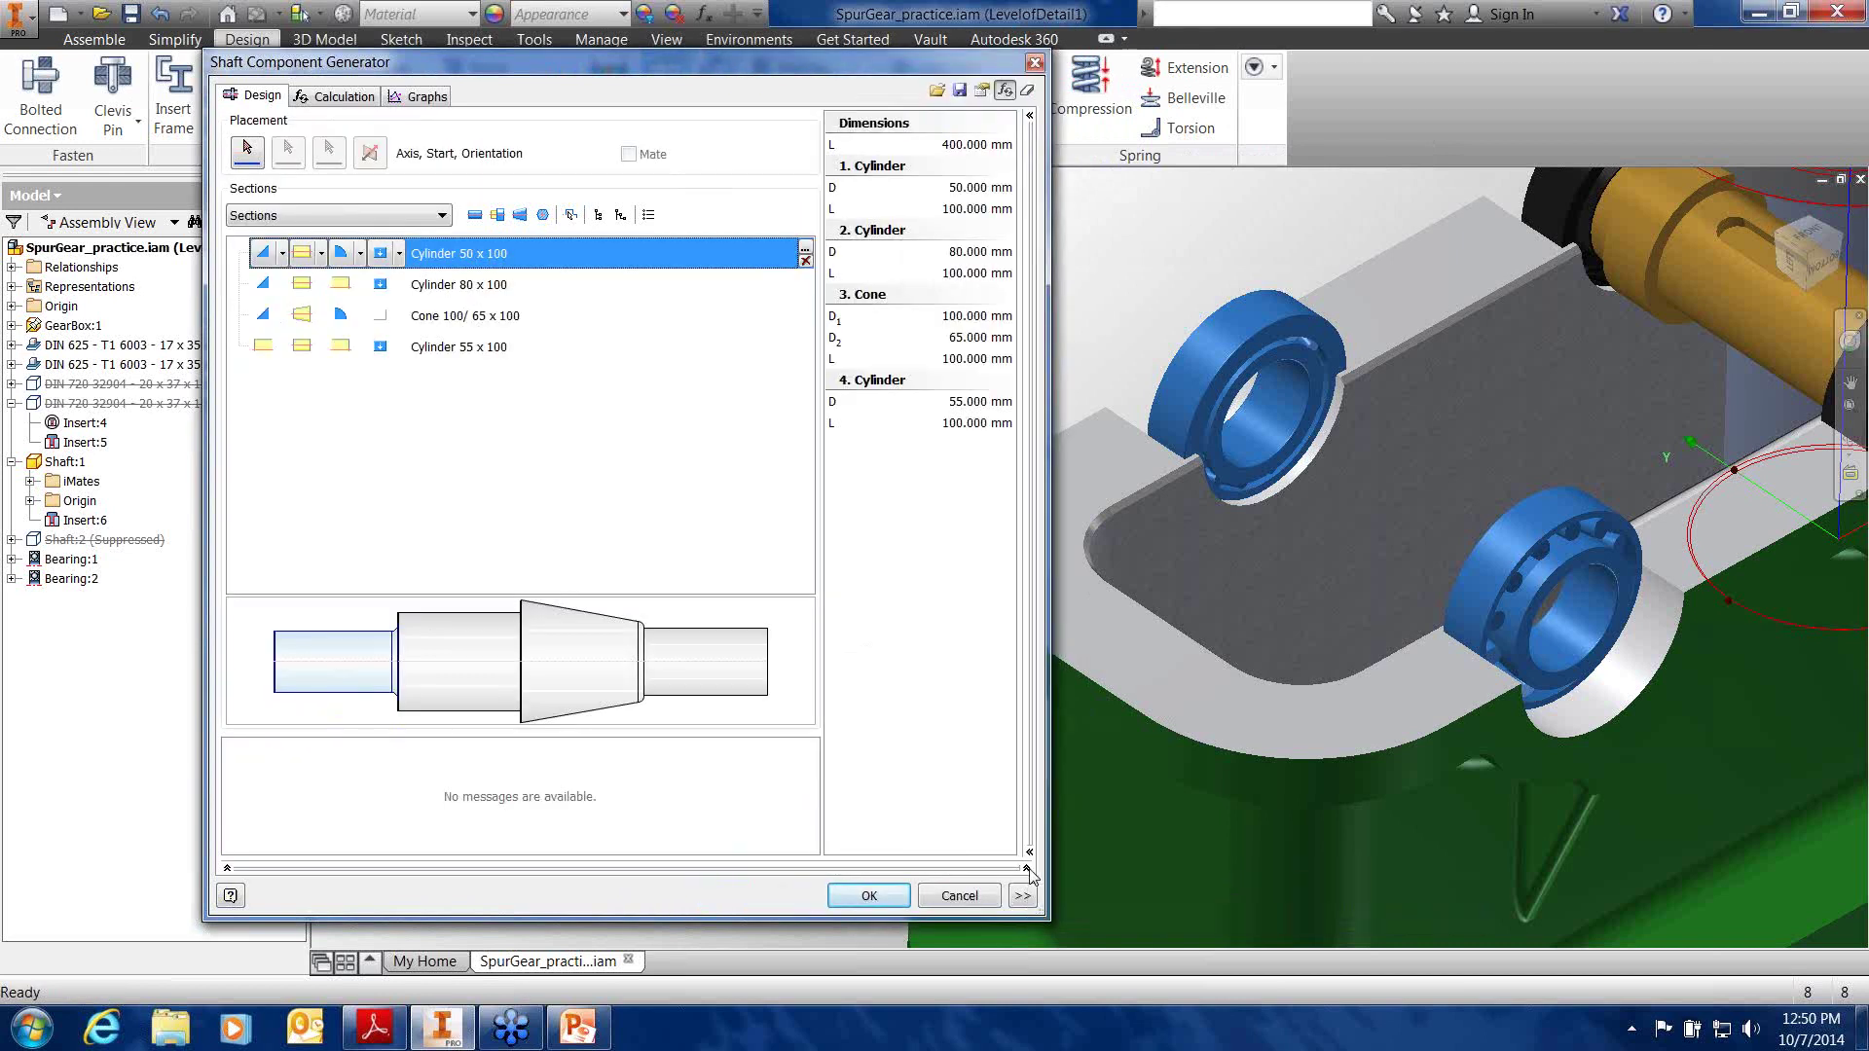
{"action": "left_click", "coordinate": [1027, 869]}
{"action": "left_click", "coordinate": [1027, 745]}
Review the default shaft's load calculation data and Shear Force graph, and return to its section design
{"action": "left_click", "coordinate": [344, 103]}
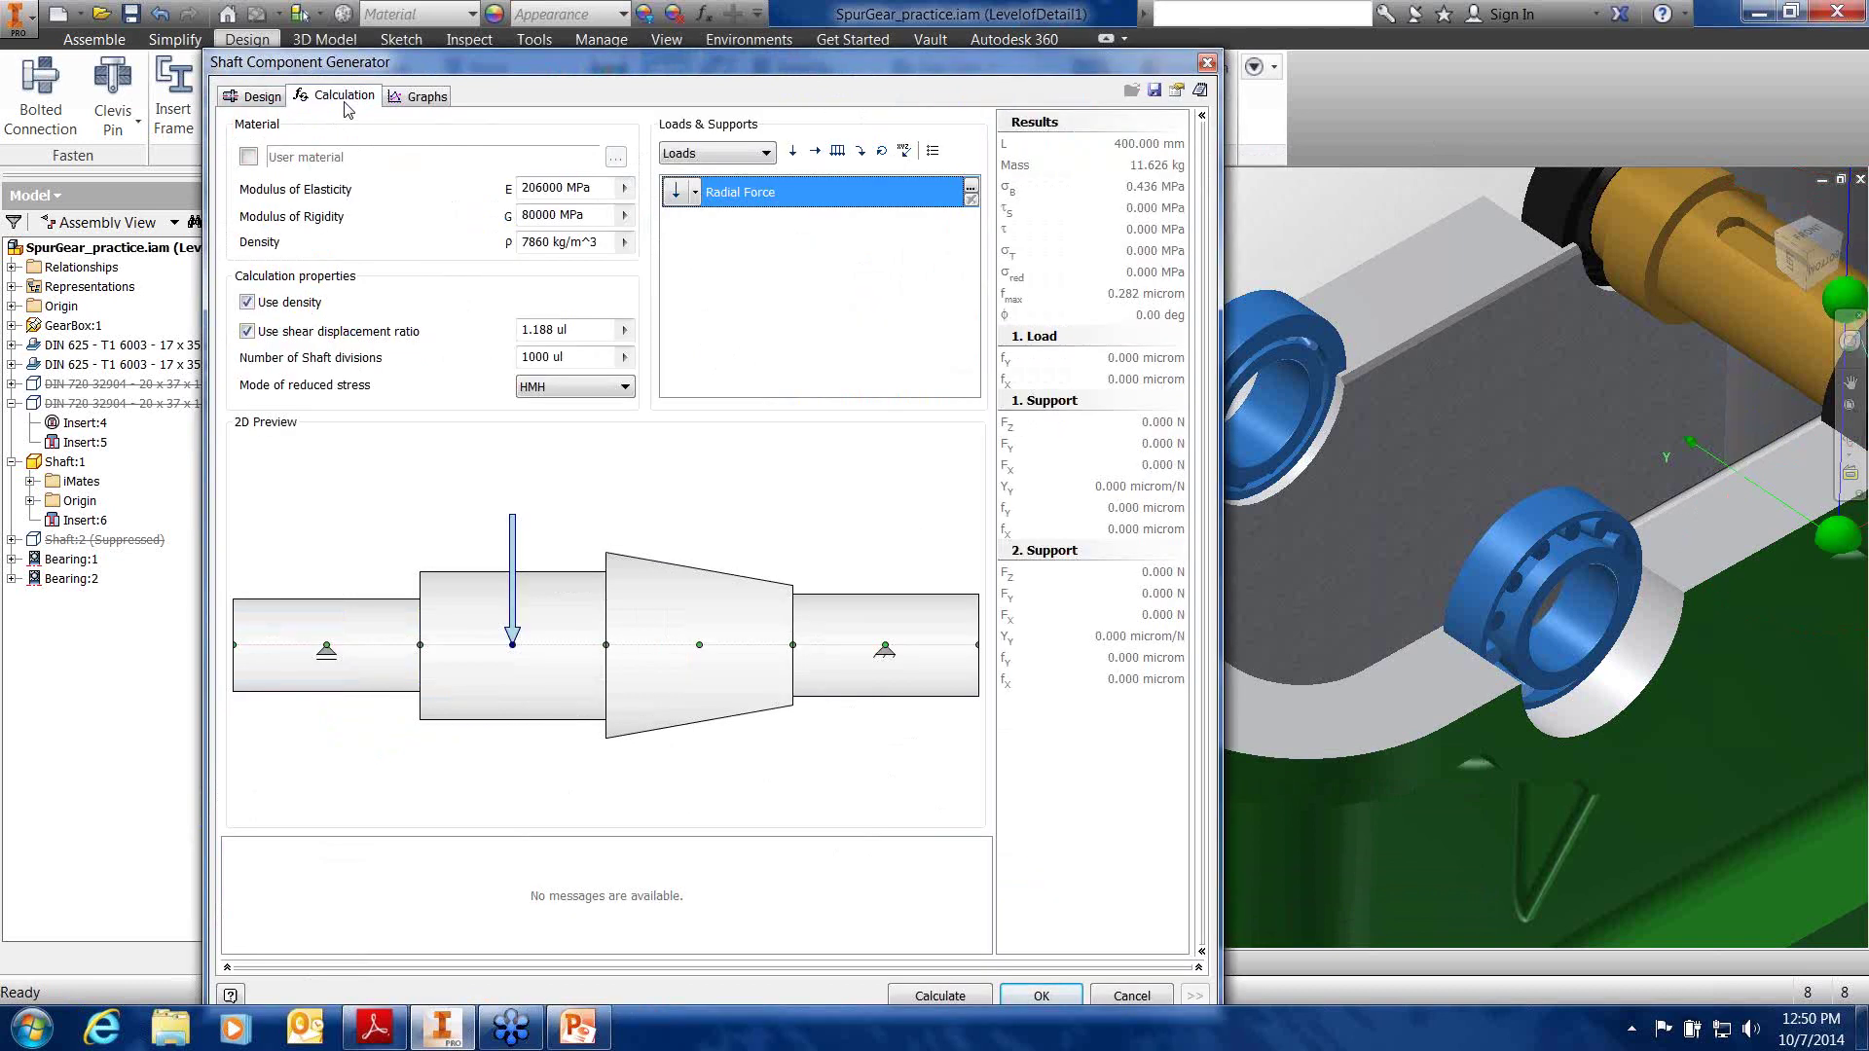
{"action": "left_click", "coordinate": [419, 95]}
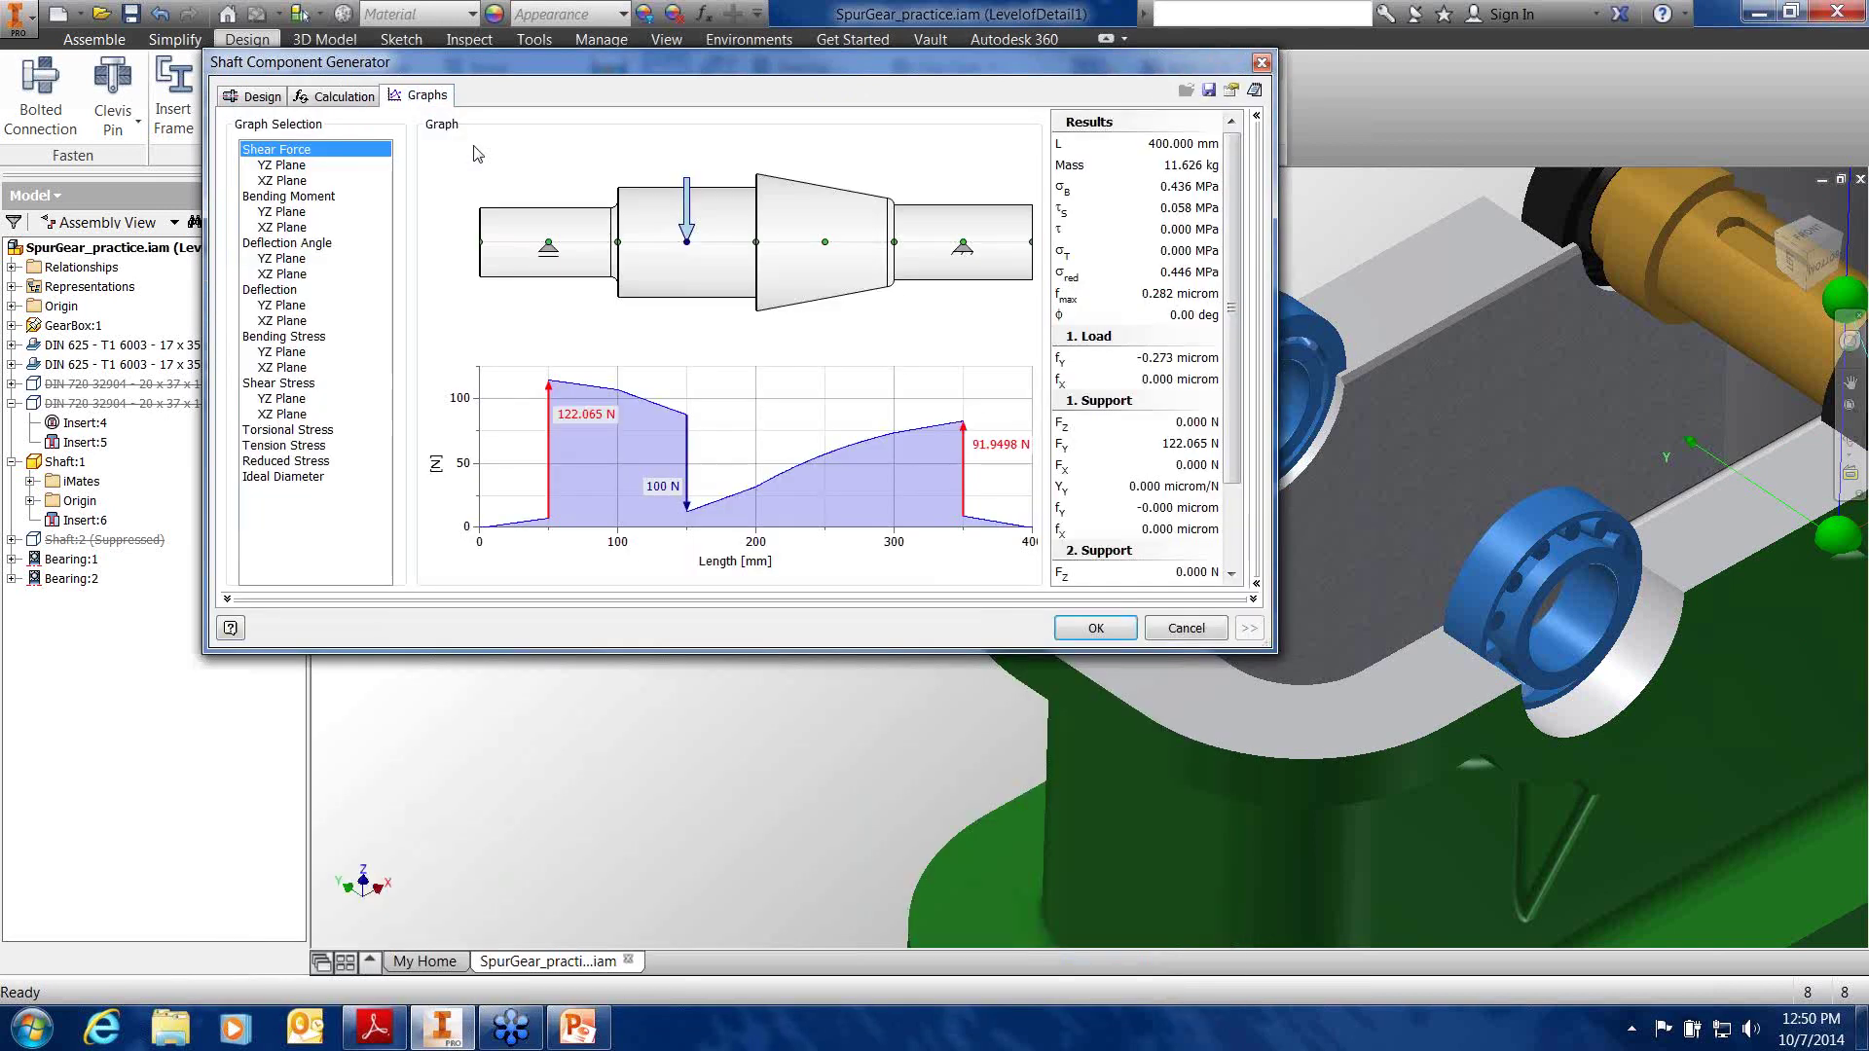
{"action": "left_click", "coordinate": [243, 97]}
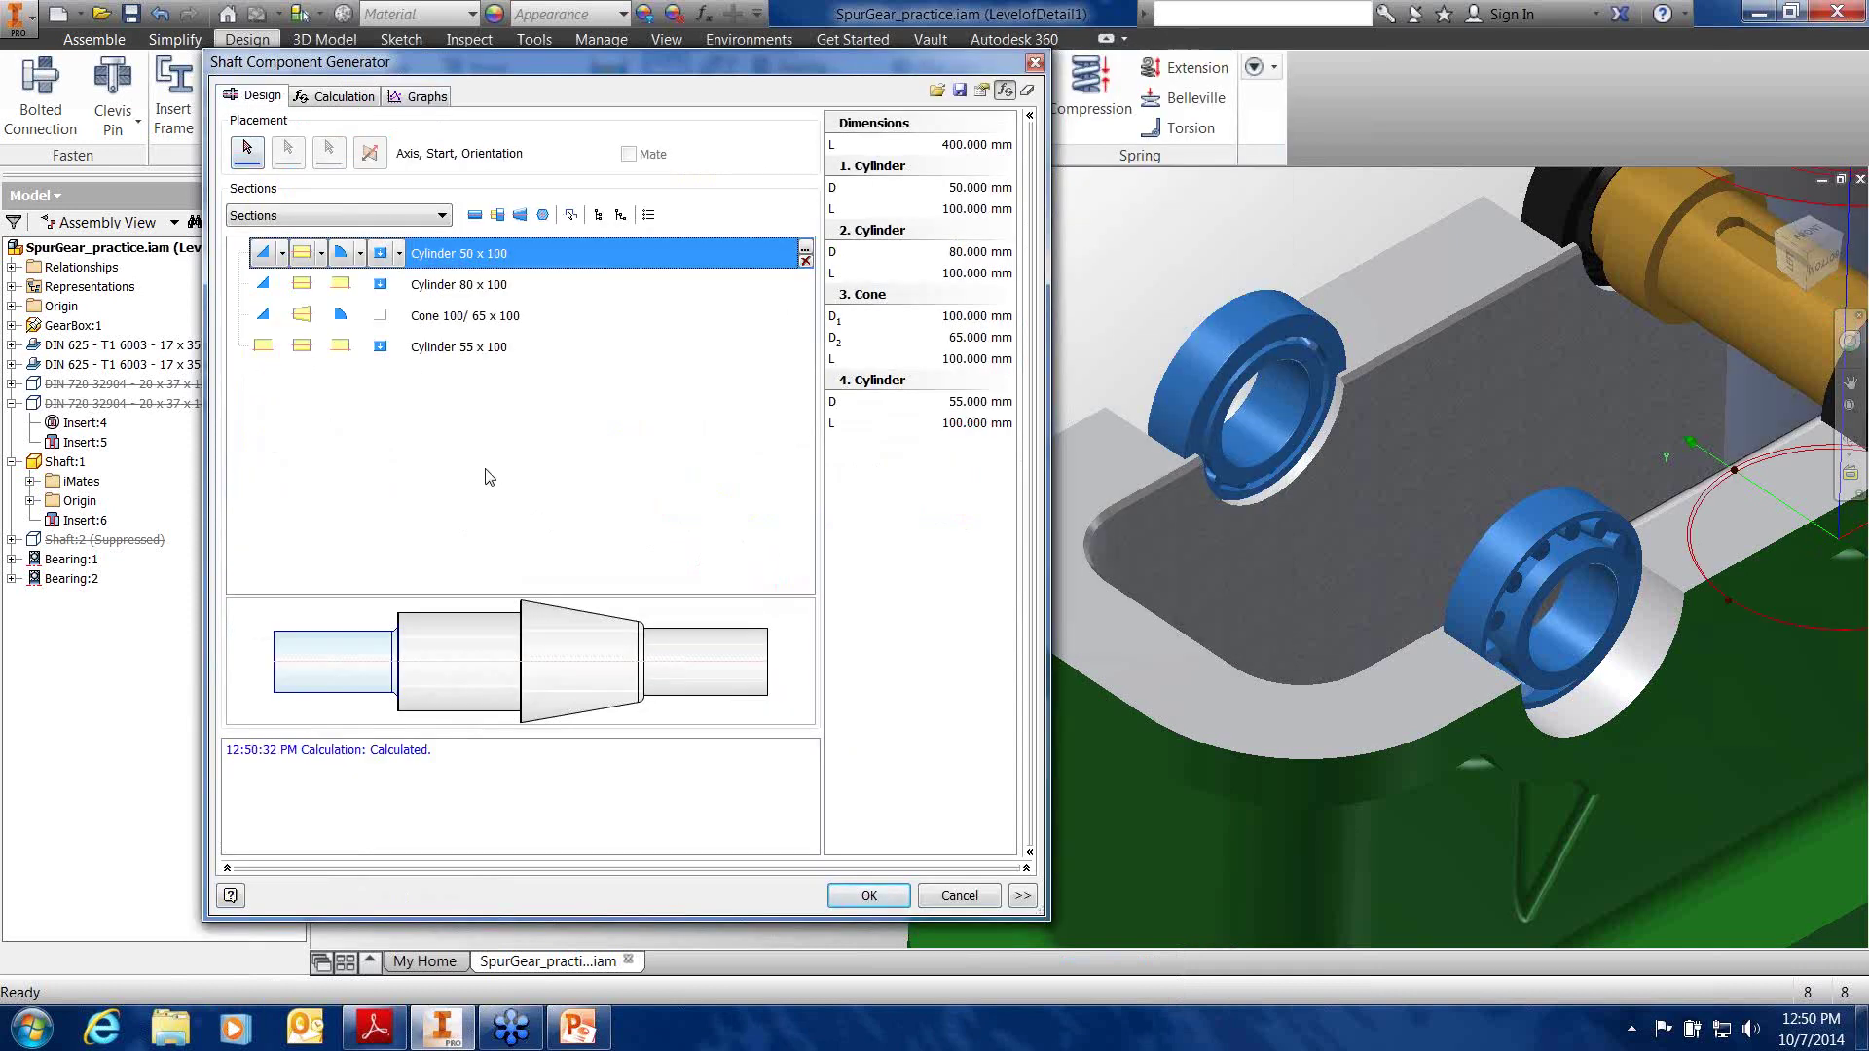
Set the first cylinder section's diameter to 20 mm by measuring the bore of the nearer blue bearing
{"action": "double_click", "coordinate": [484, 257]}
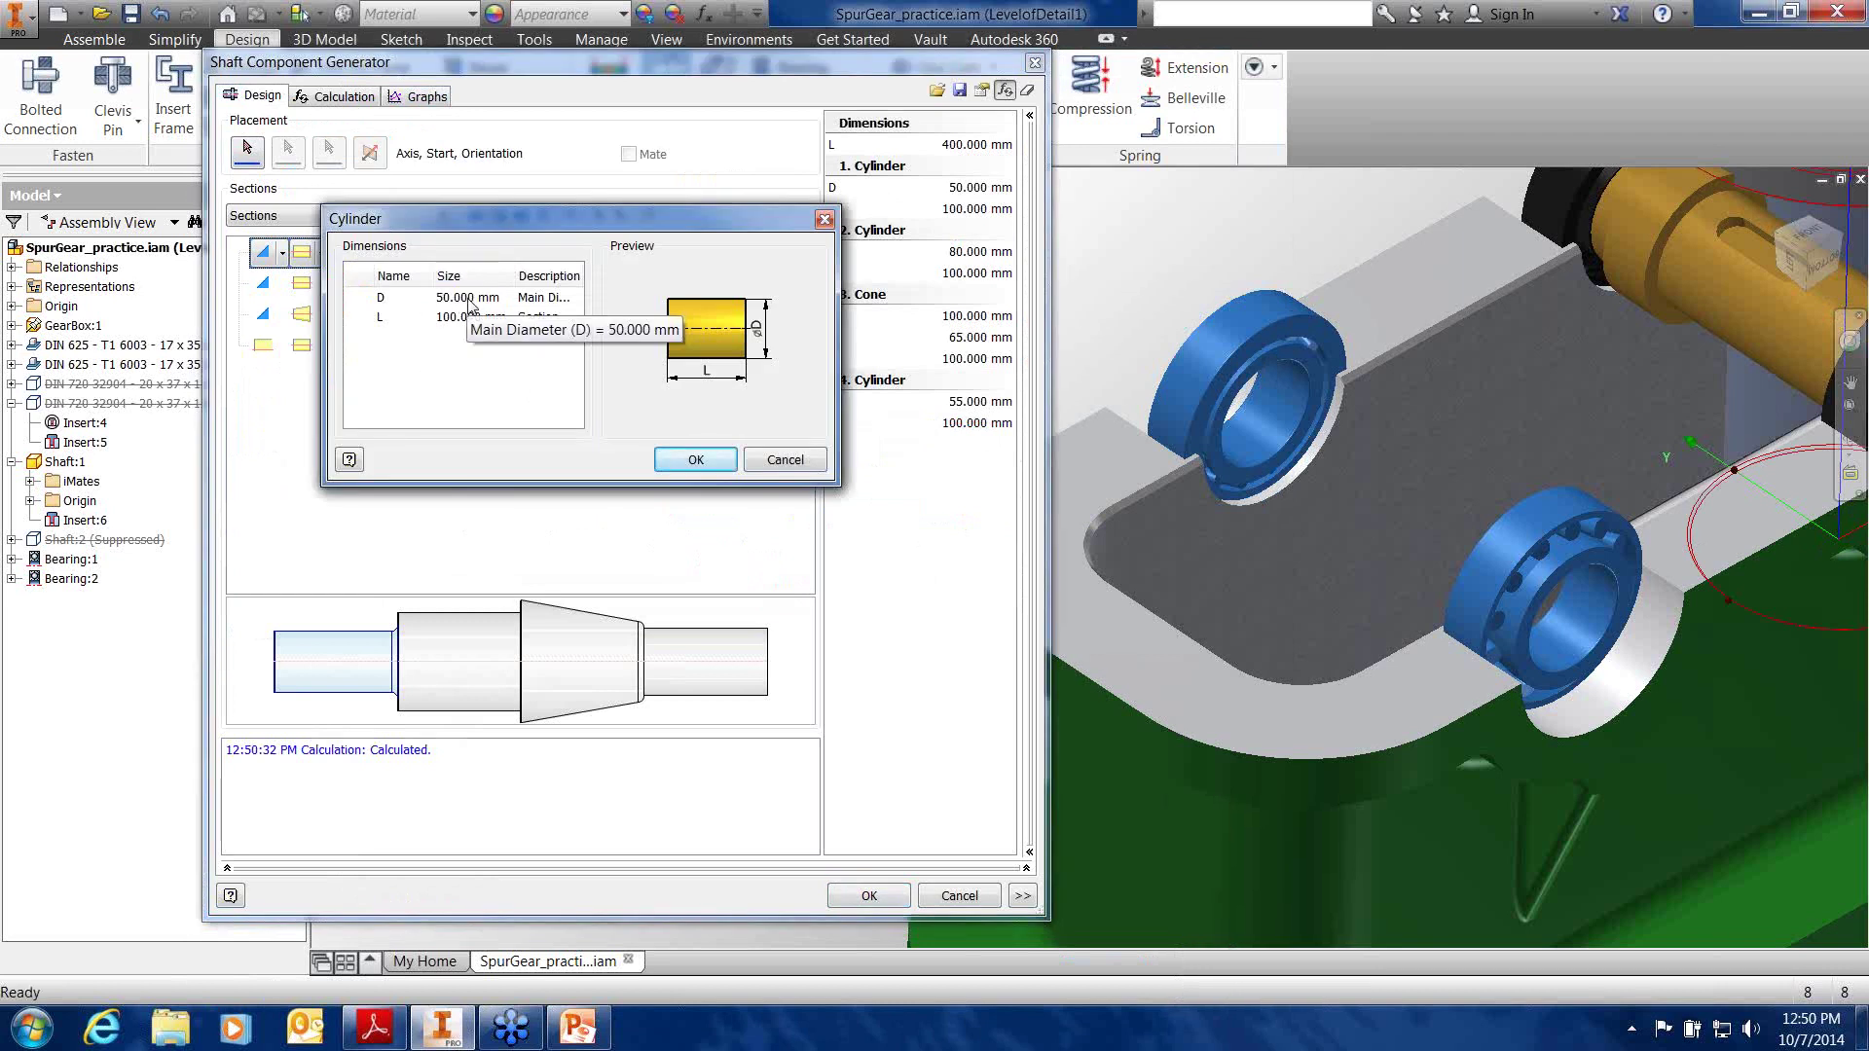
{"action": "left_click", "coordinate": [475, 301]}
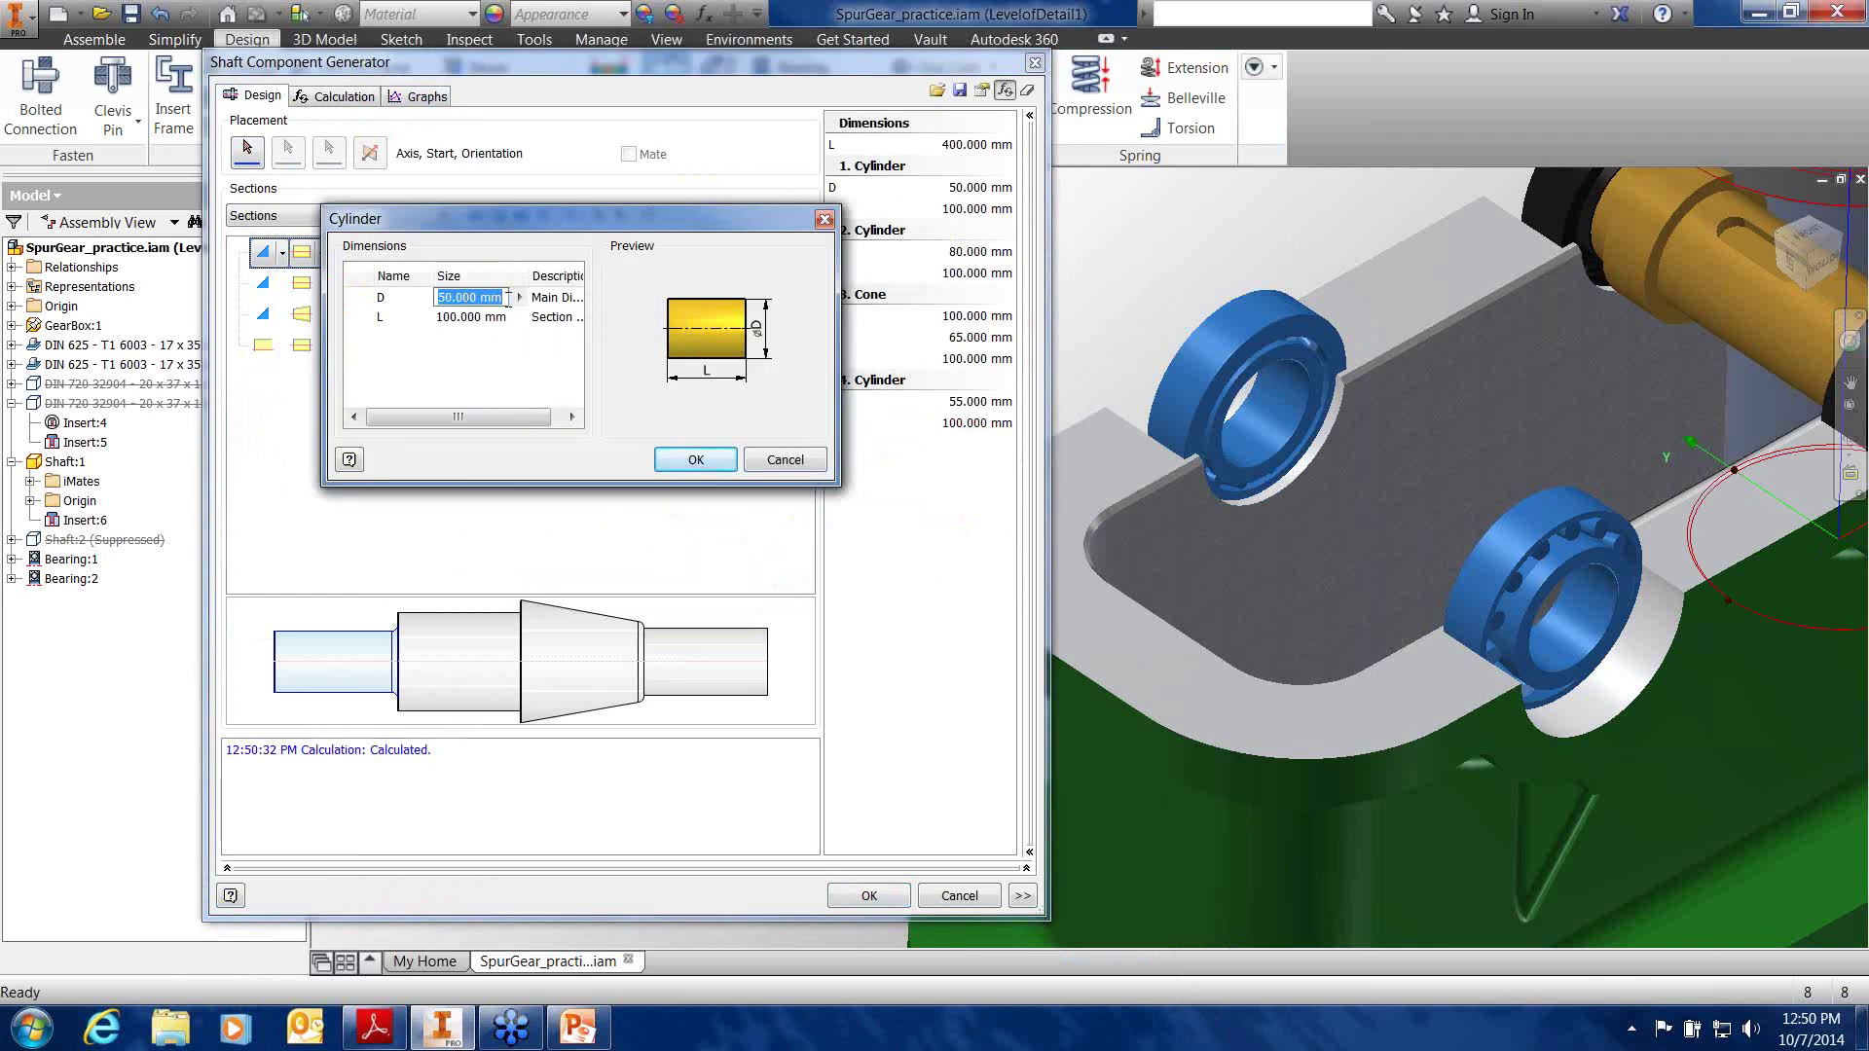
{"action": "left_click", "coordinate": [520, 297]}
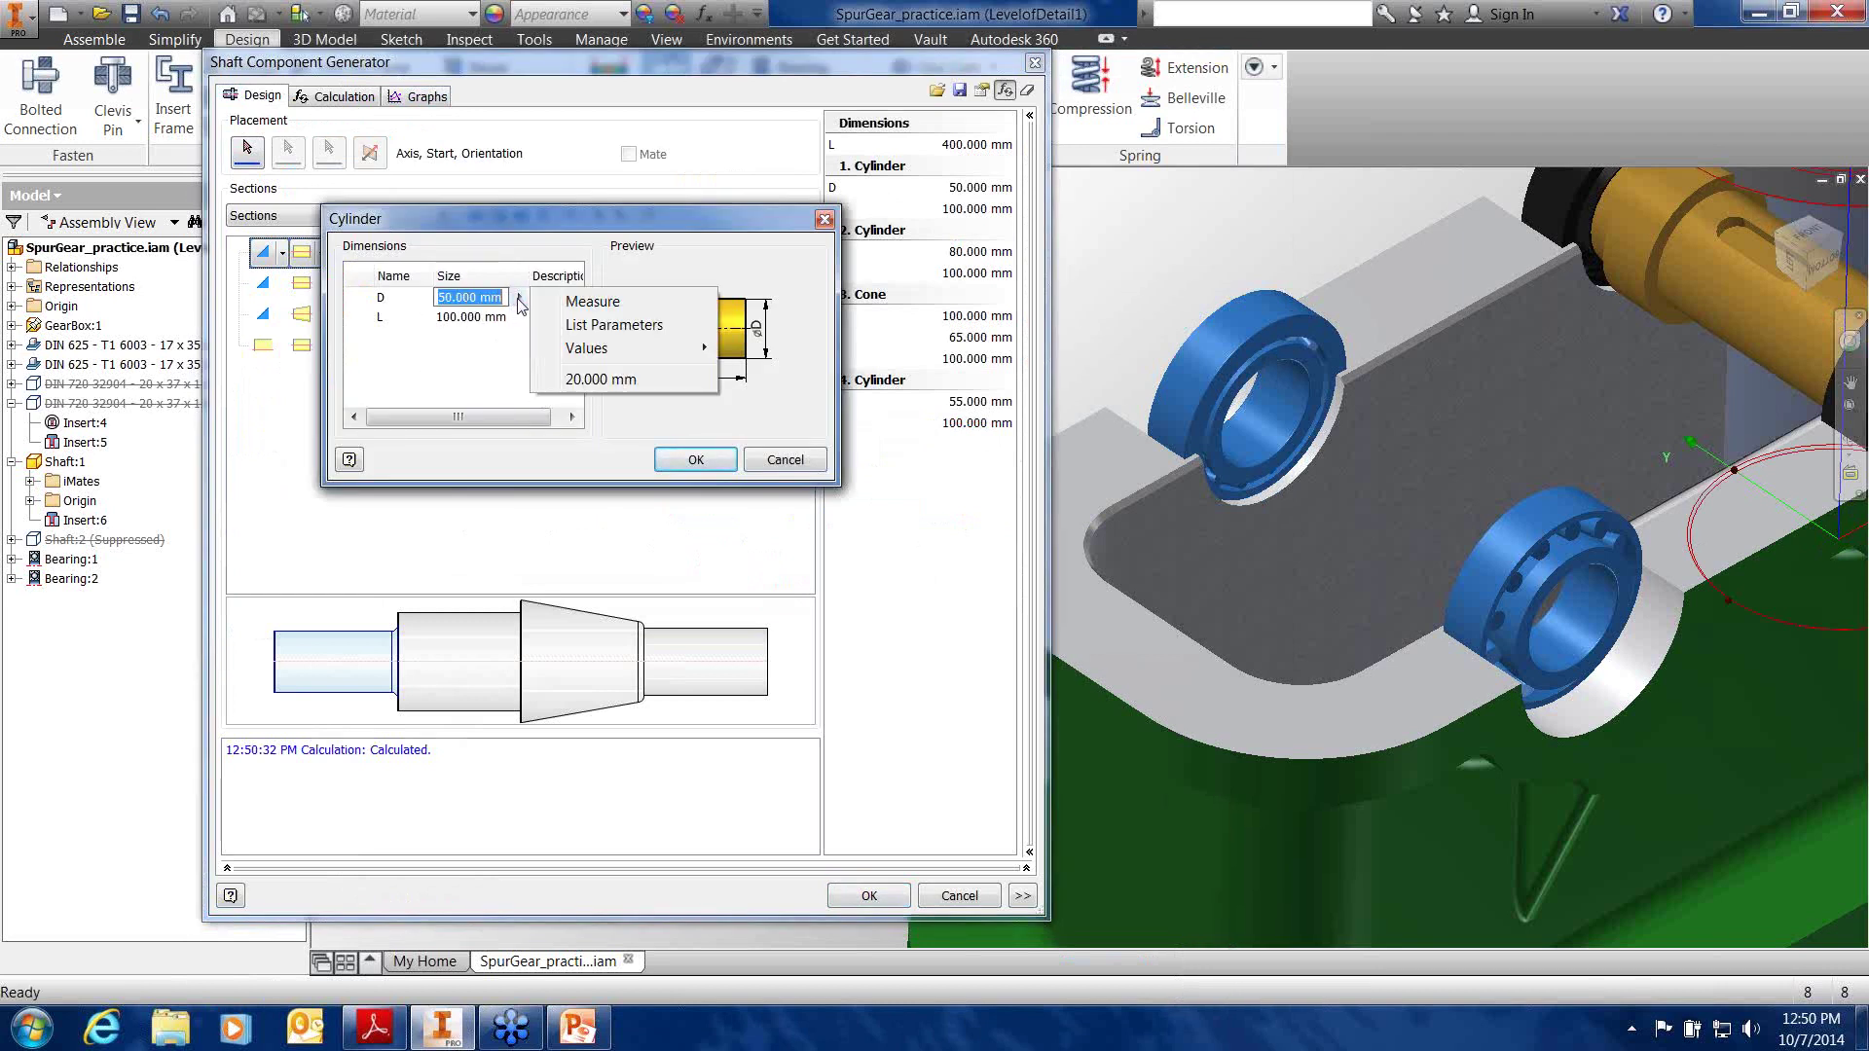
{"action": "left_click", "coordinate": [589, 301]}
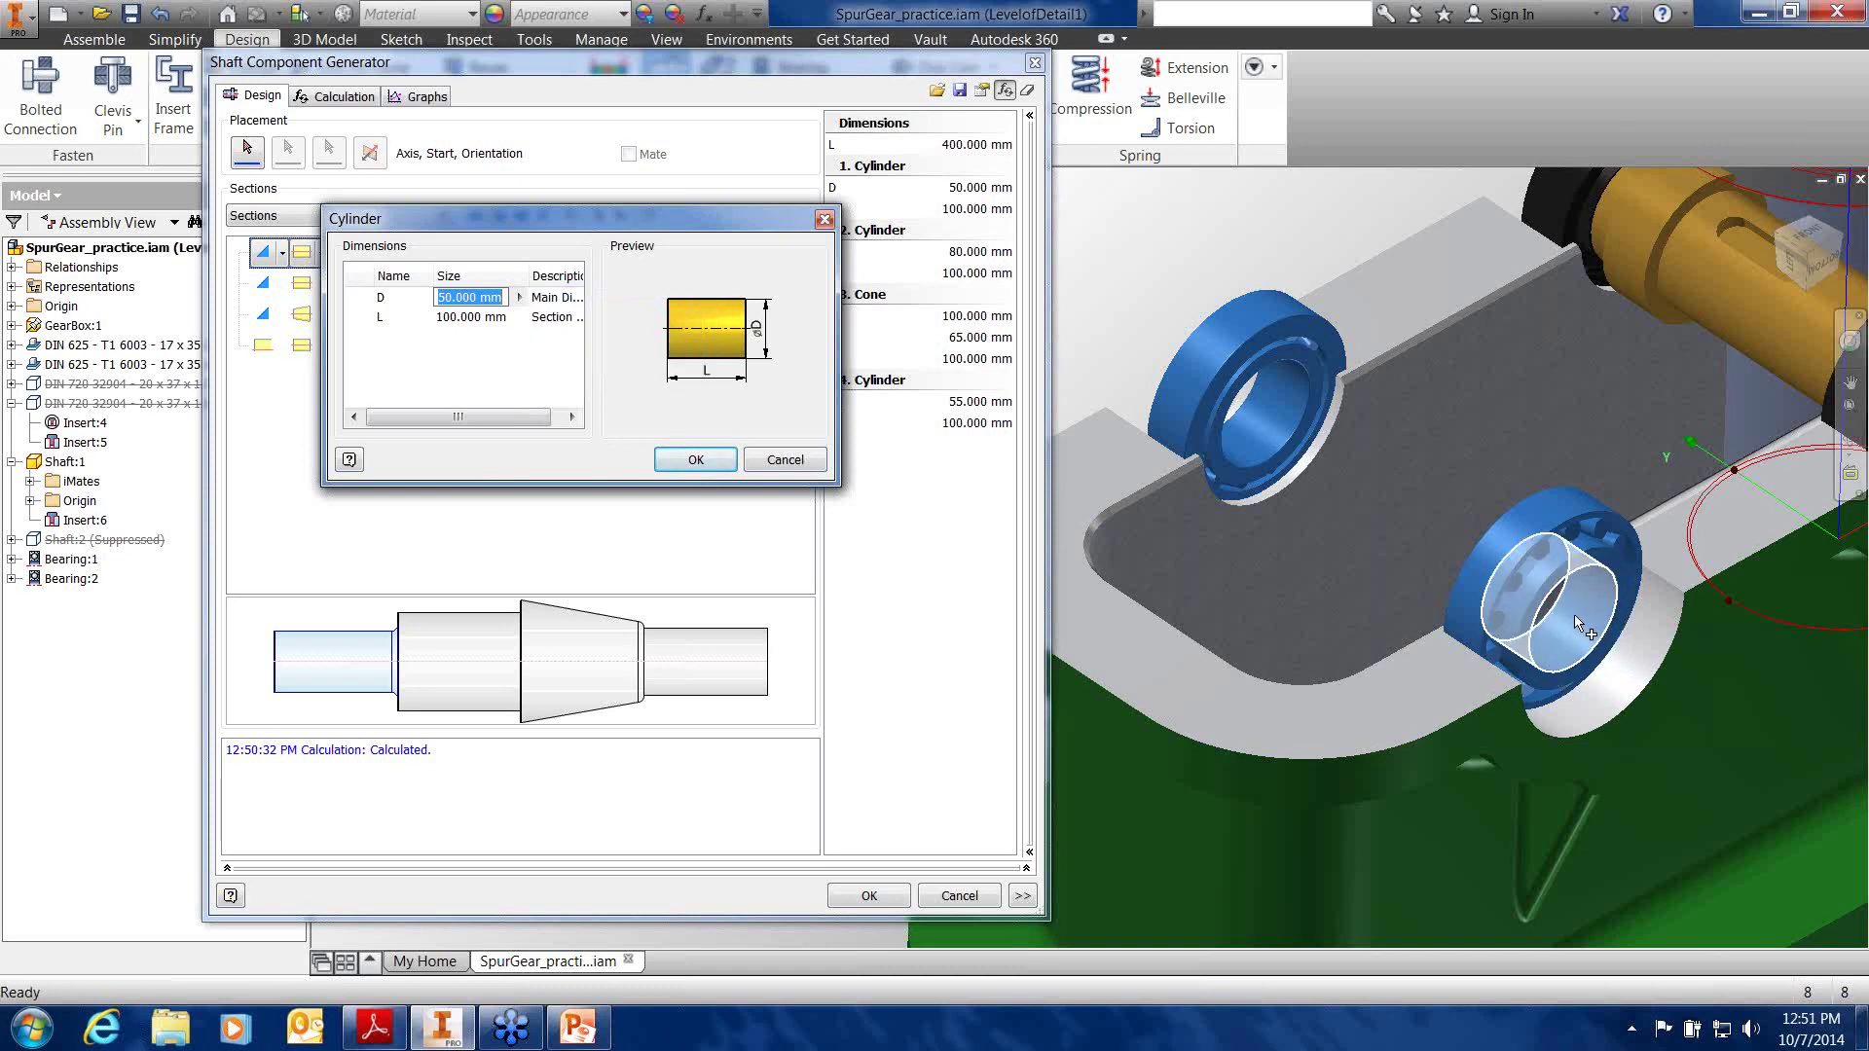
{"action": "left_click", "coordinate": [1591, 624]}
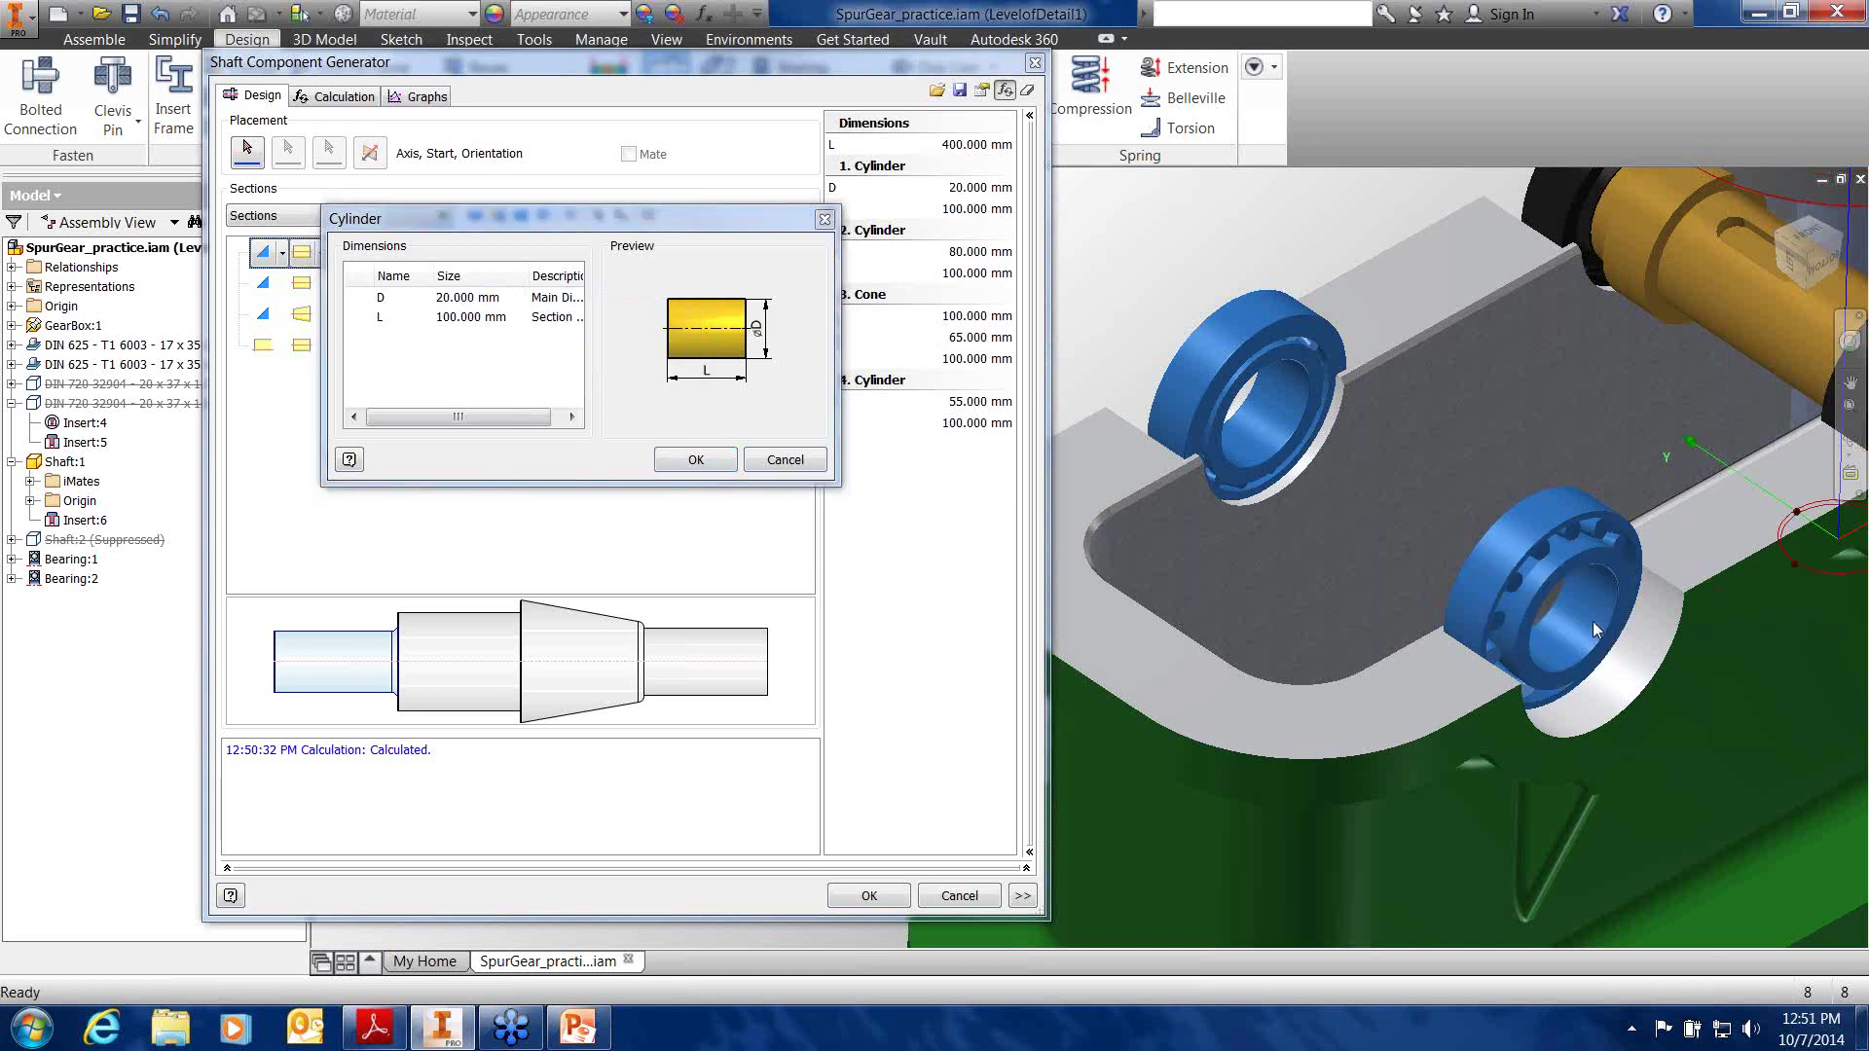
Set the first cylinder's length to 18 mm by measuring the housing seat edge beside the nearer bearing, and accept the section
{"action": "left_click", "coordinate": [466, 316]}
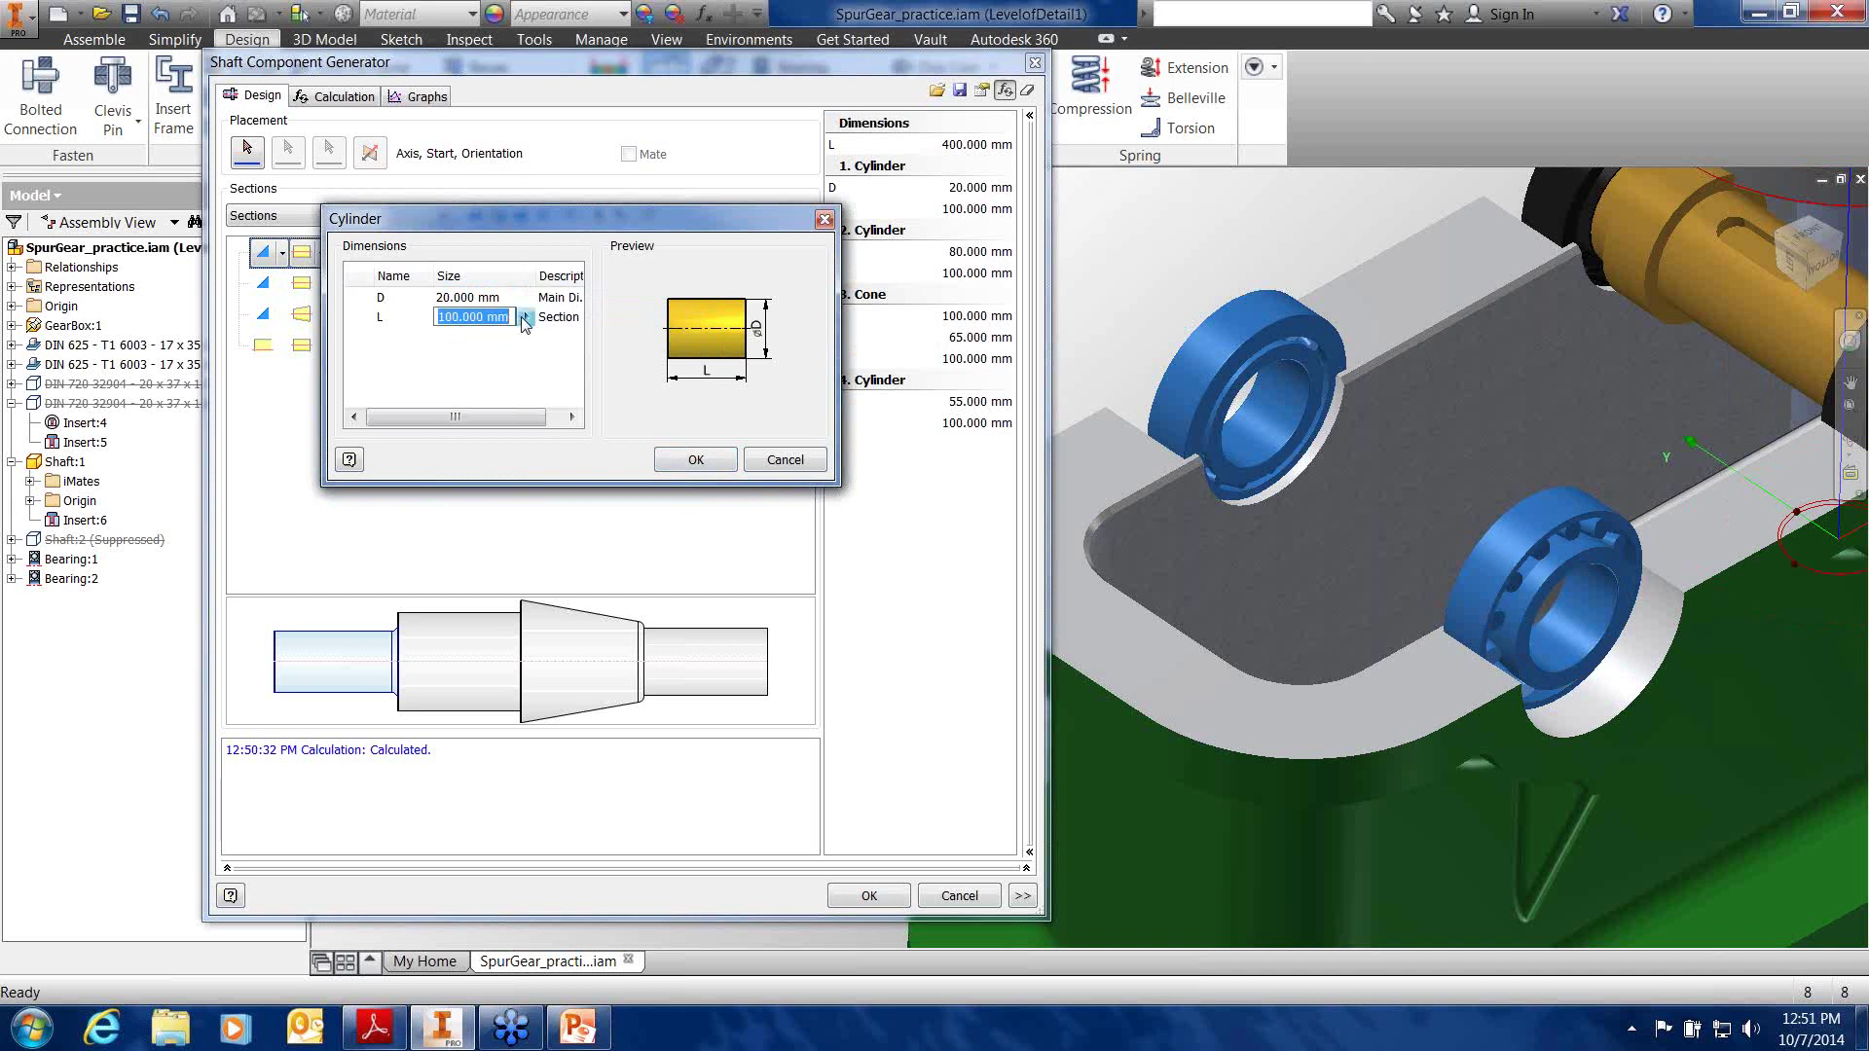
{"action": "left_click", "coordinate": [525, 319]}
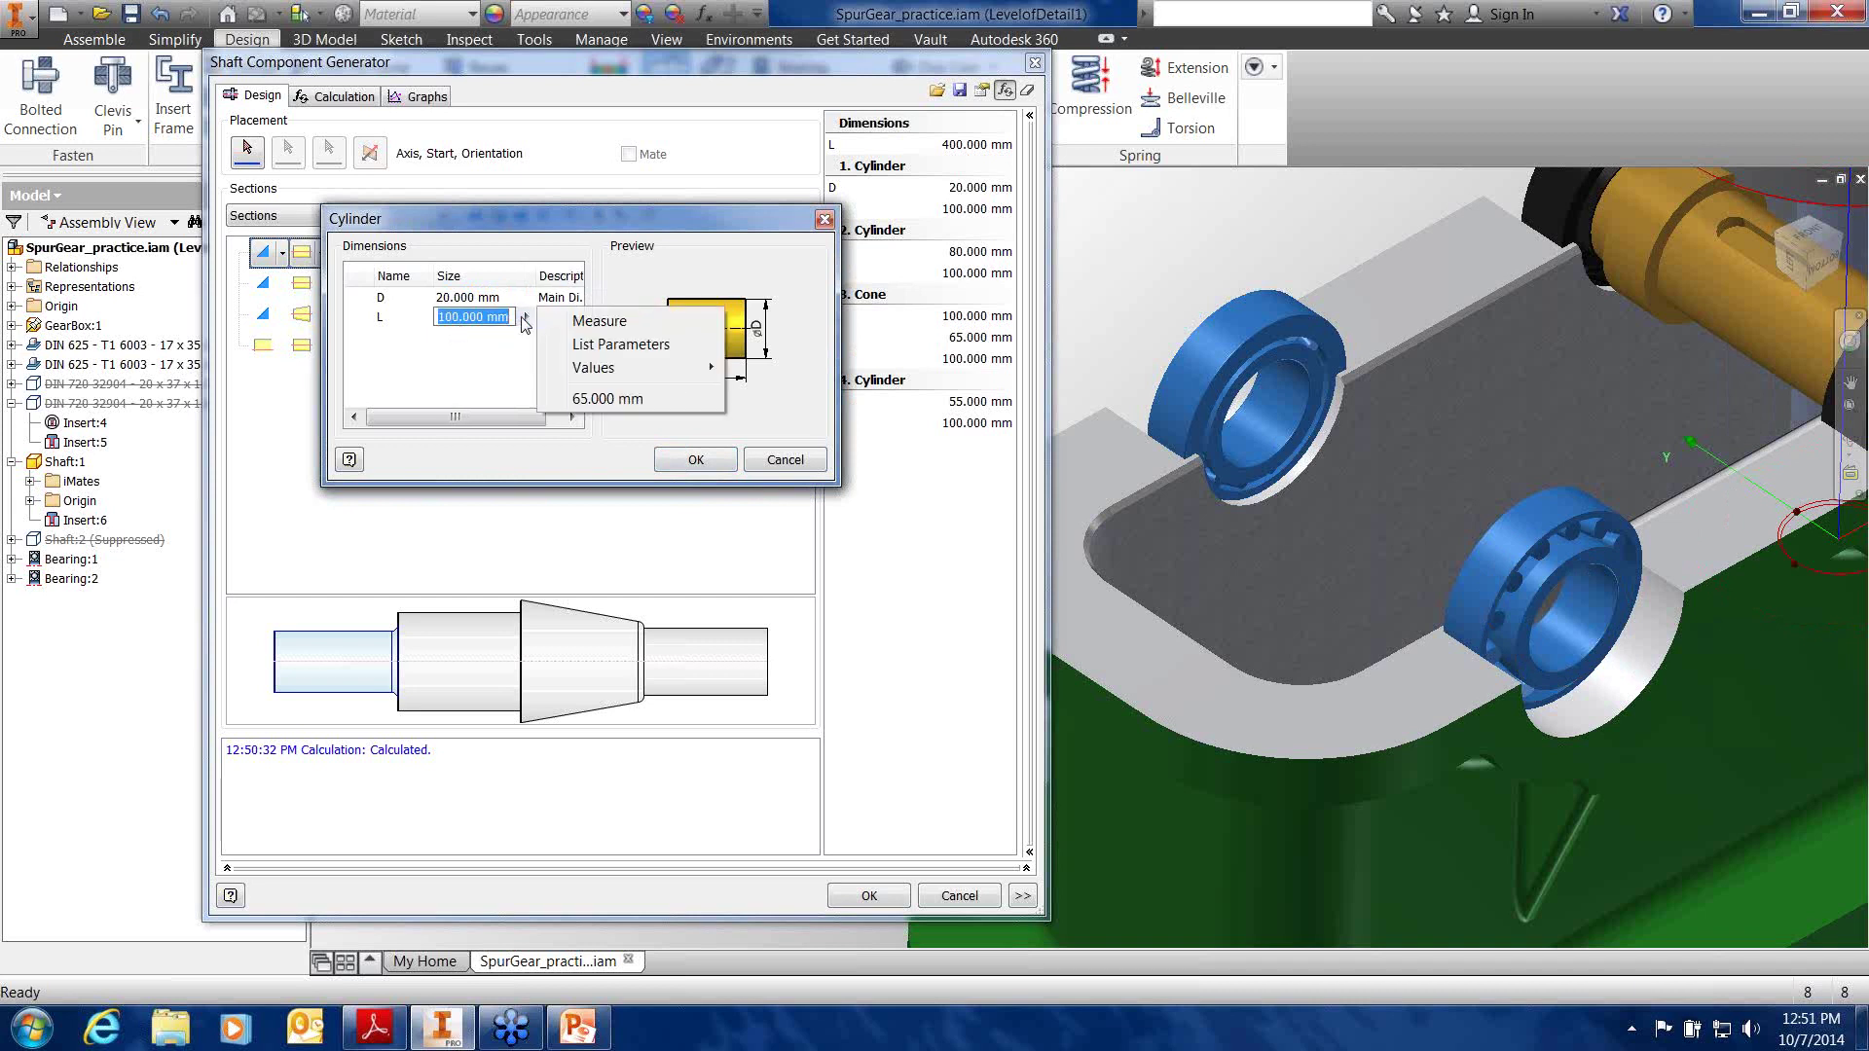
{"action": "left_click", "coordinate": [577, 326]}
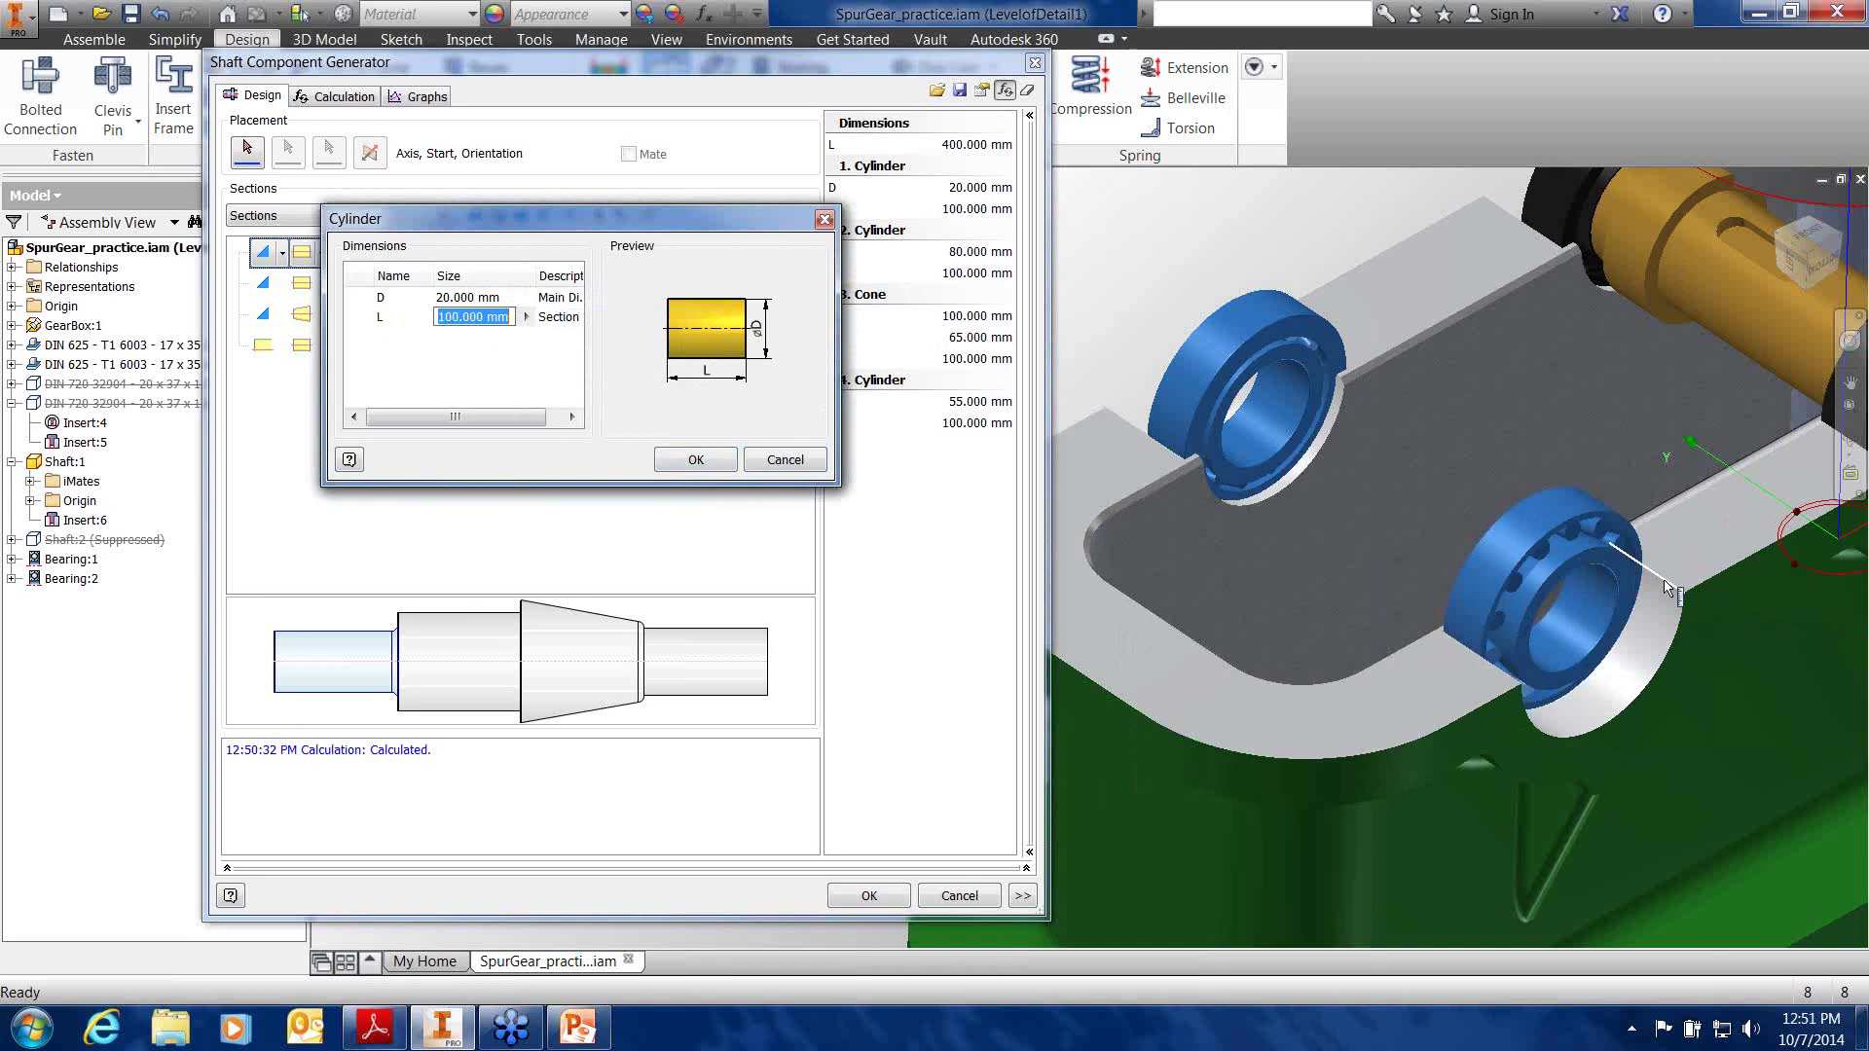
{"action": "left_click", "coordinate": [1666, 589]}
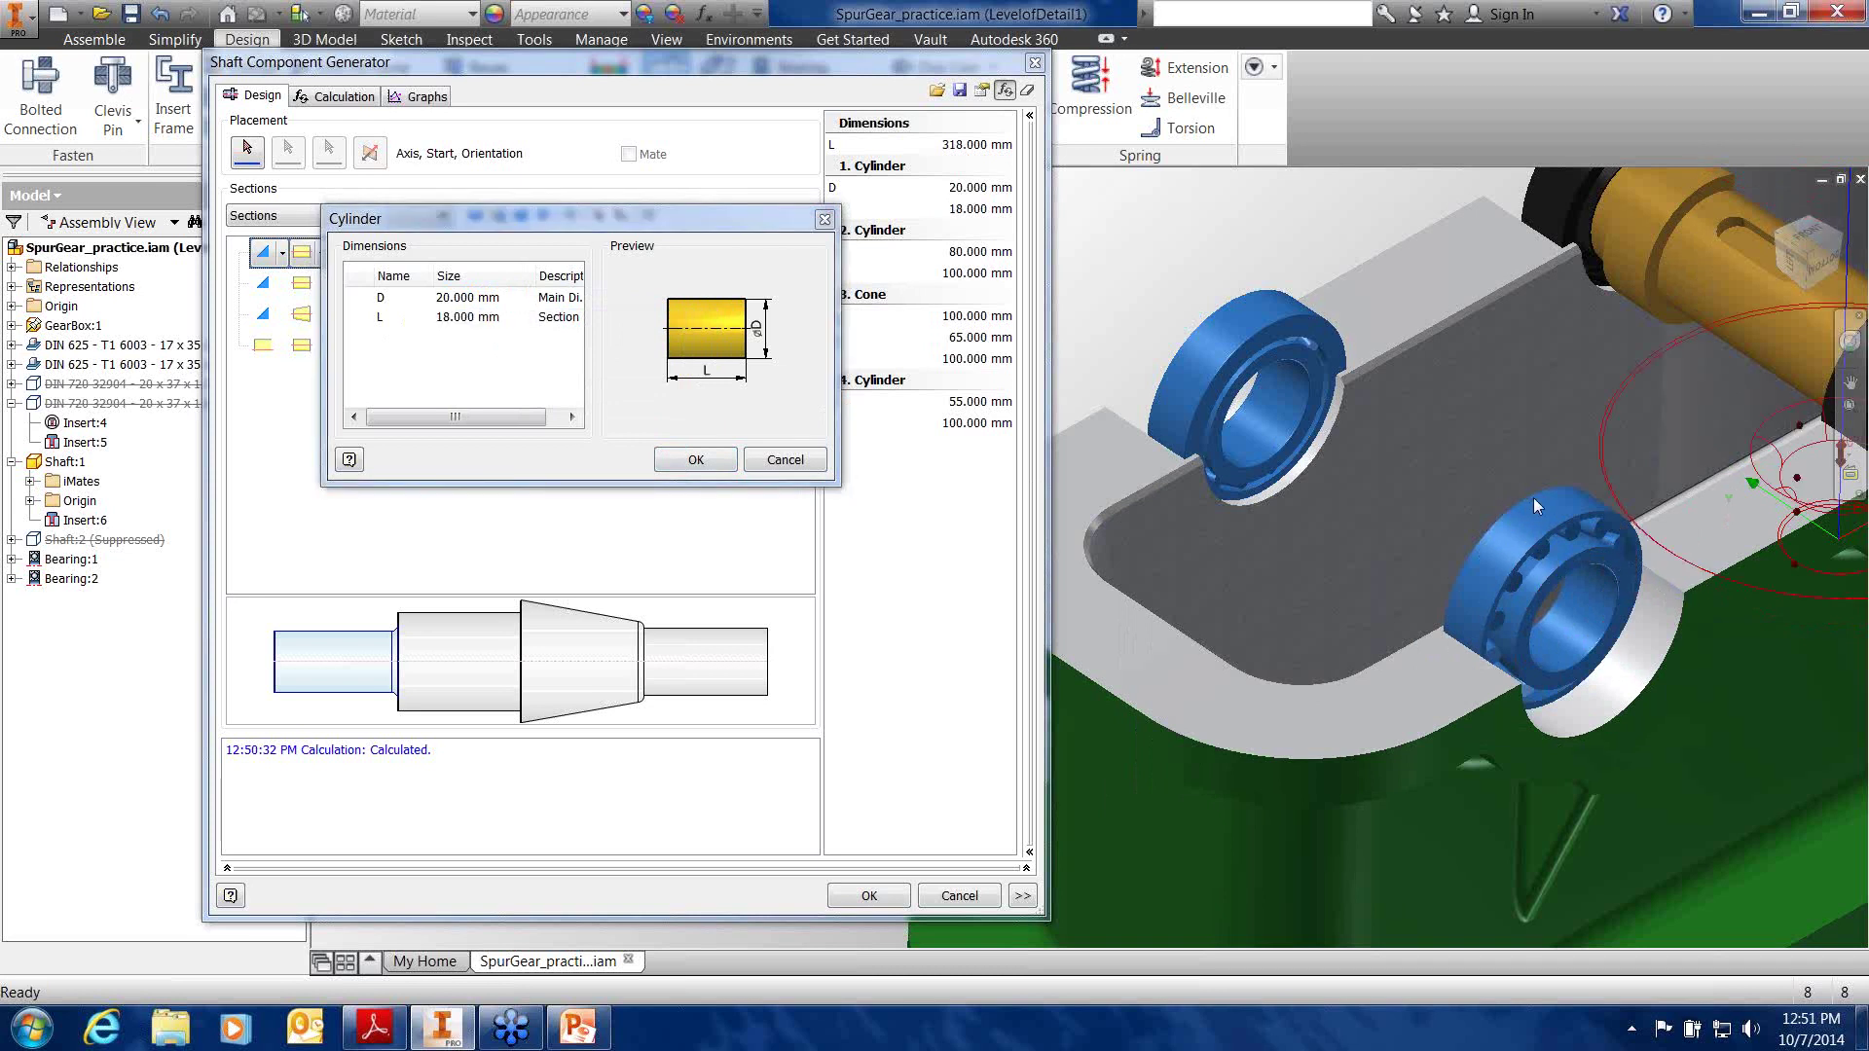
{"action": "left_click", "coordinate": [711, 464]}
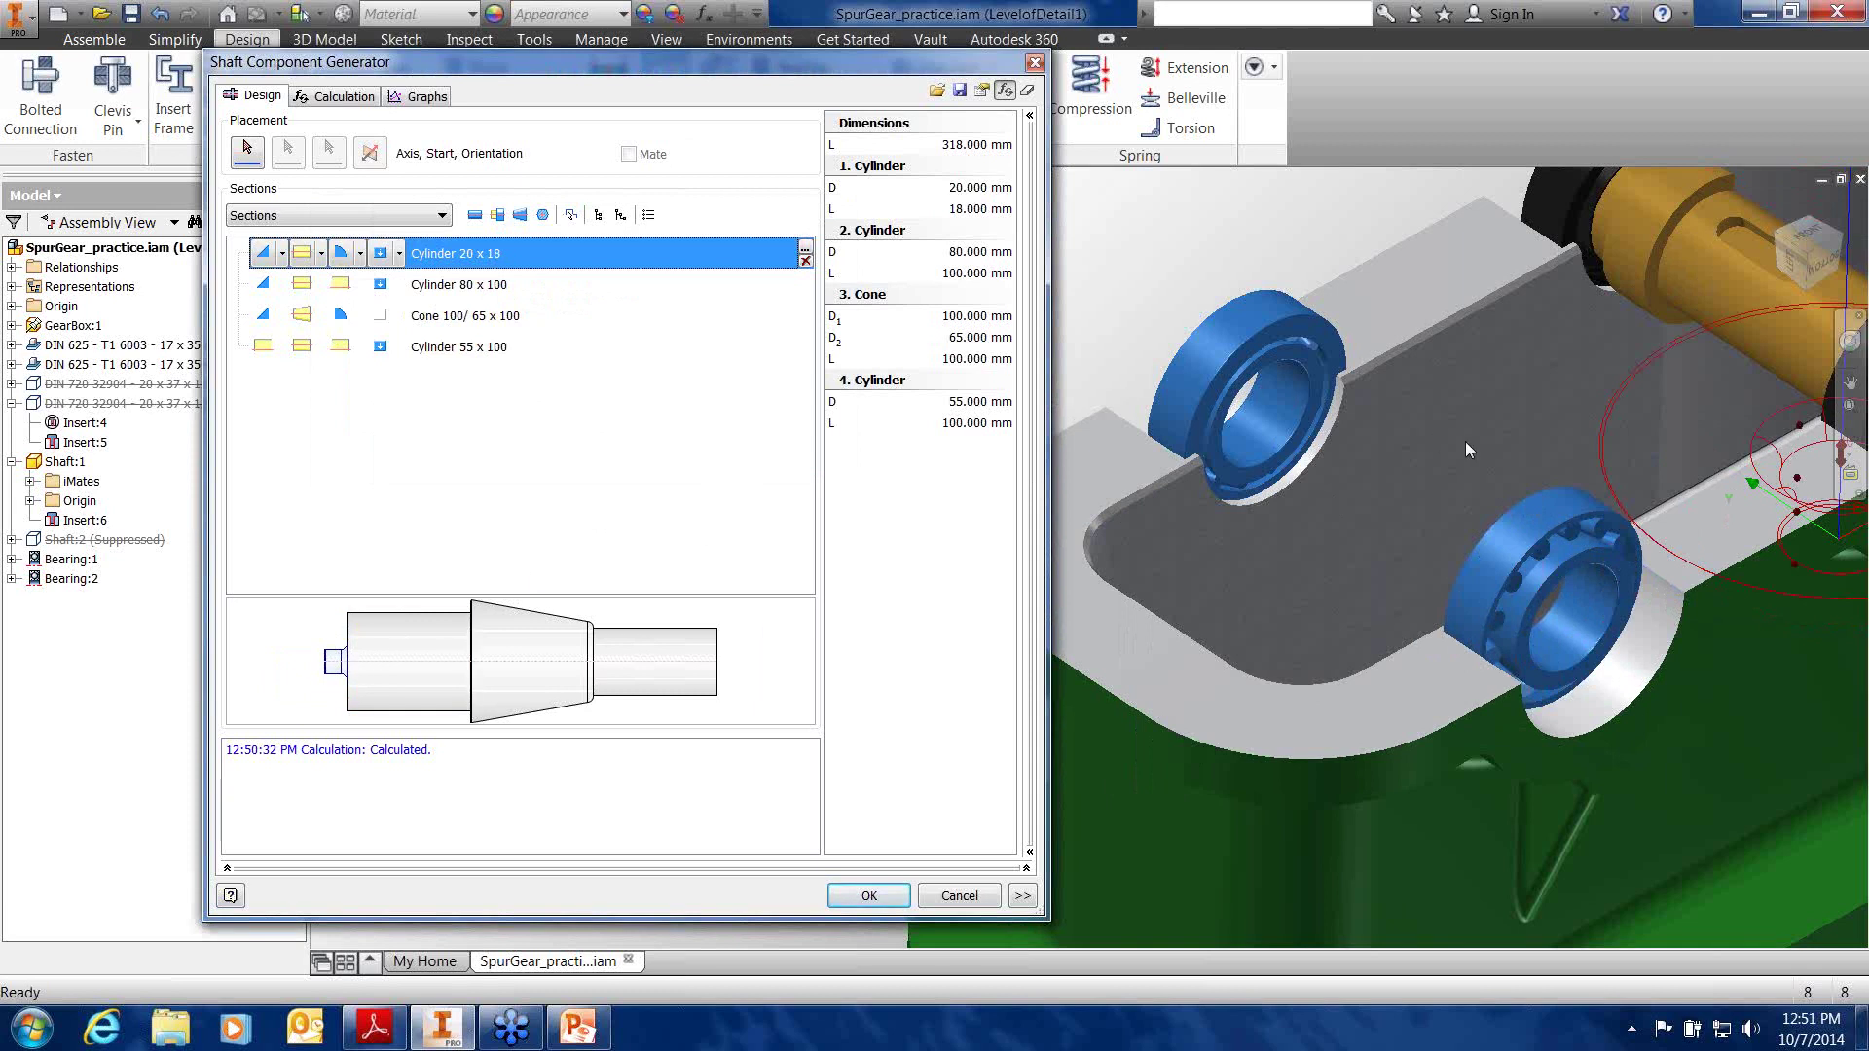
Examine the shaft preview around the resized first section from below and above the gearbox housing
{"action": "scroll", "coordinate": [1468, 449], "scroll_direction": "down", "scroll_amount": 2}
{"action": "middle_click_drag", "start_coordinate": [1466, 441], "coordinate": [1454, 380], "text": "shift"}
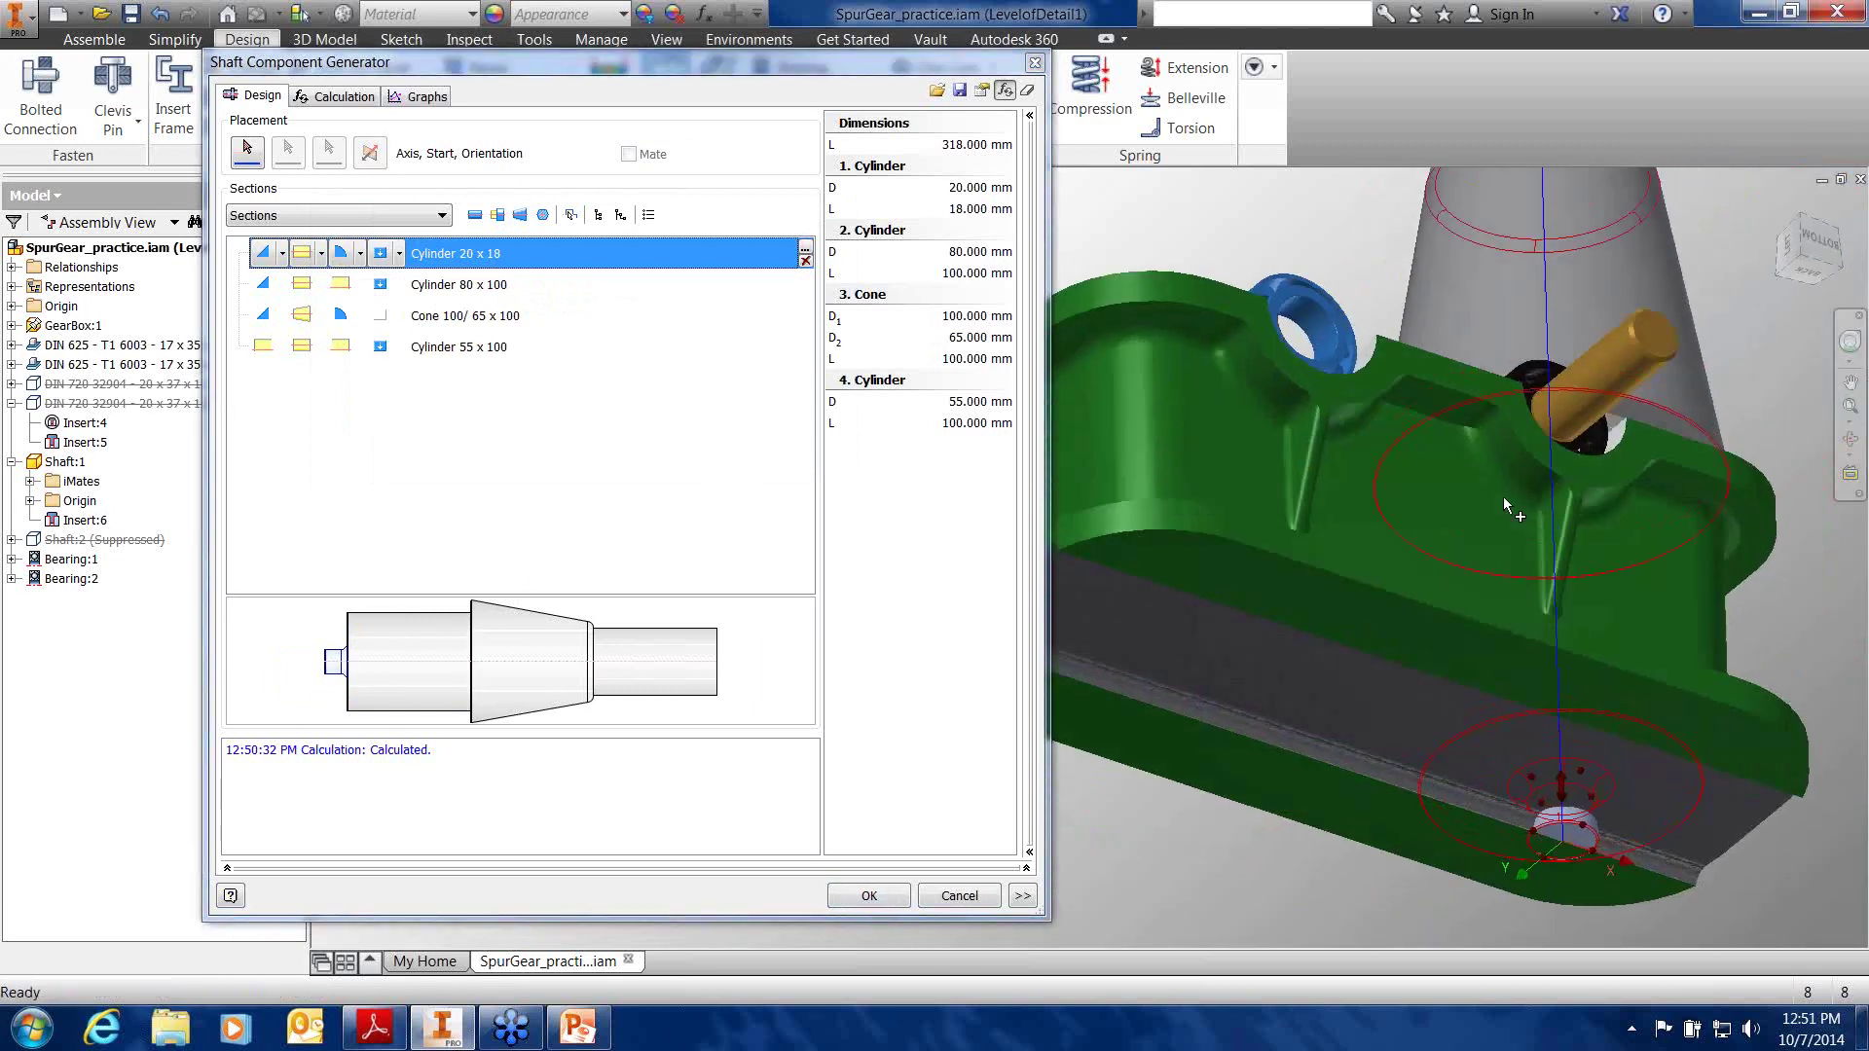
{"action": "scroll", "coordinate": [1589, 721], "scroll_direction": "up", "scroll_amount": 5}
{"action": "scroll", "coordinate": [1589, 725], "scroll_direction": "down", "scroll_amount": 4}
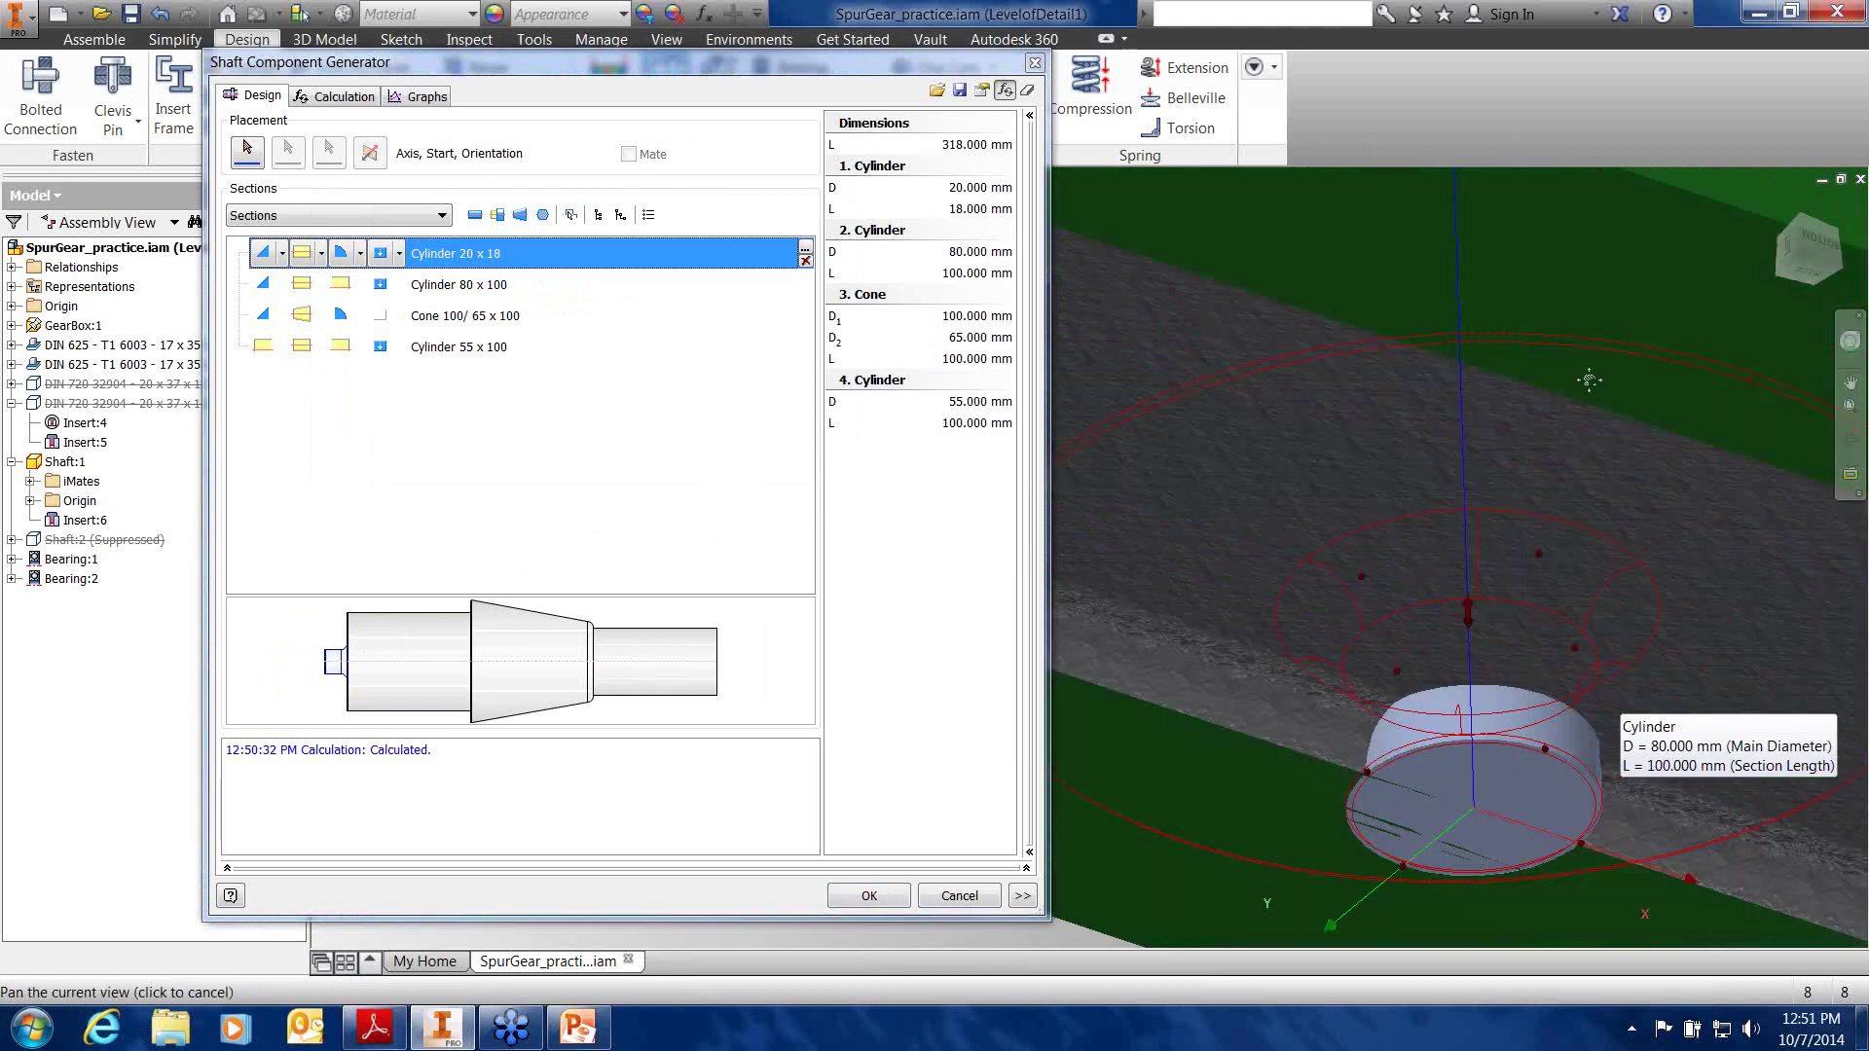
{"action": "scroll", "coordinate": [1467, 572], "scroll_direction": "down", "scroll_amount": 5}
{"action": "middle_click_drag", "start_coordinate": [1467, 569], "coordinate": [1283, 572], "text": "shift"}
{"action": "scroll", "coordinate": [1254, 565], "scroll_direction": "down", "scroll_amount": 5}
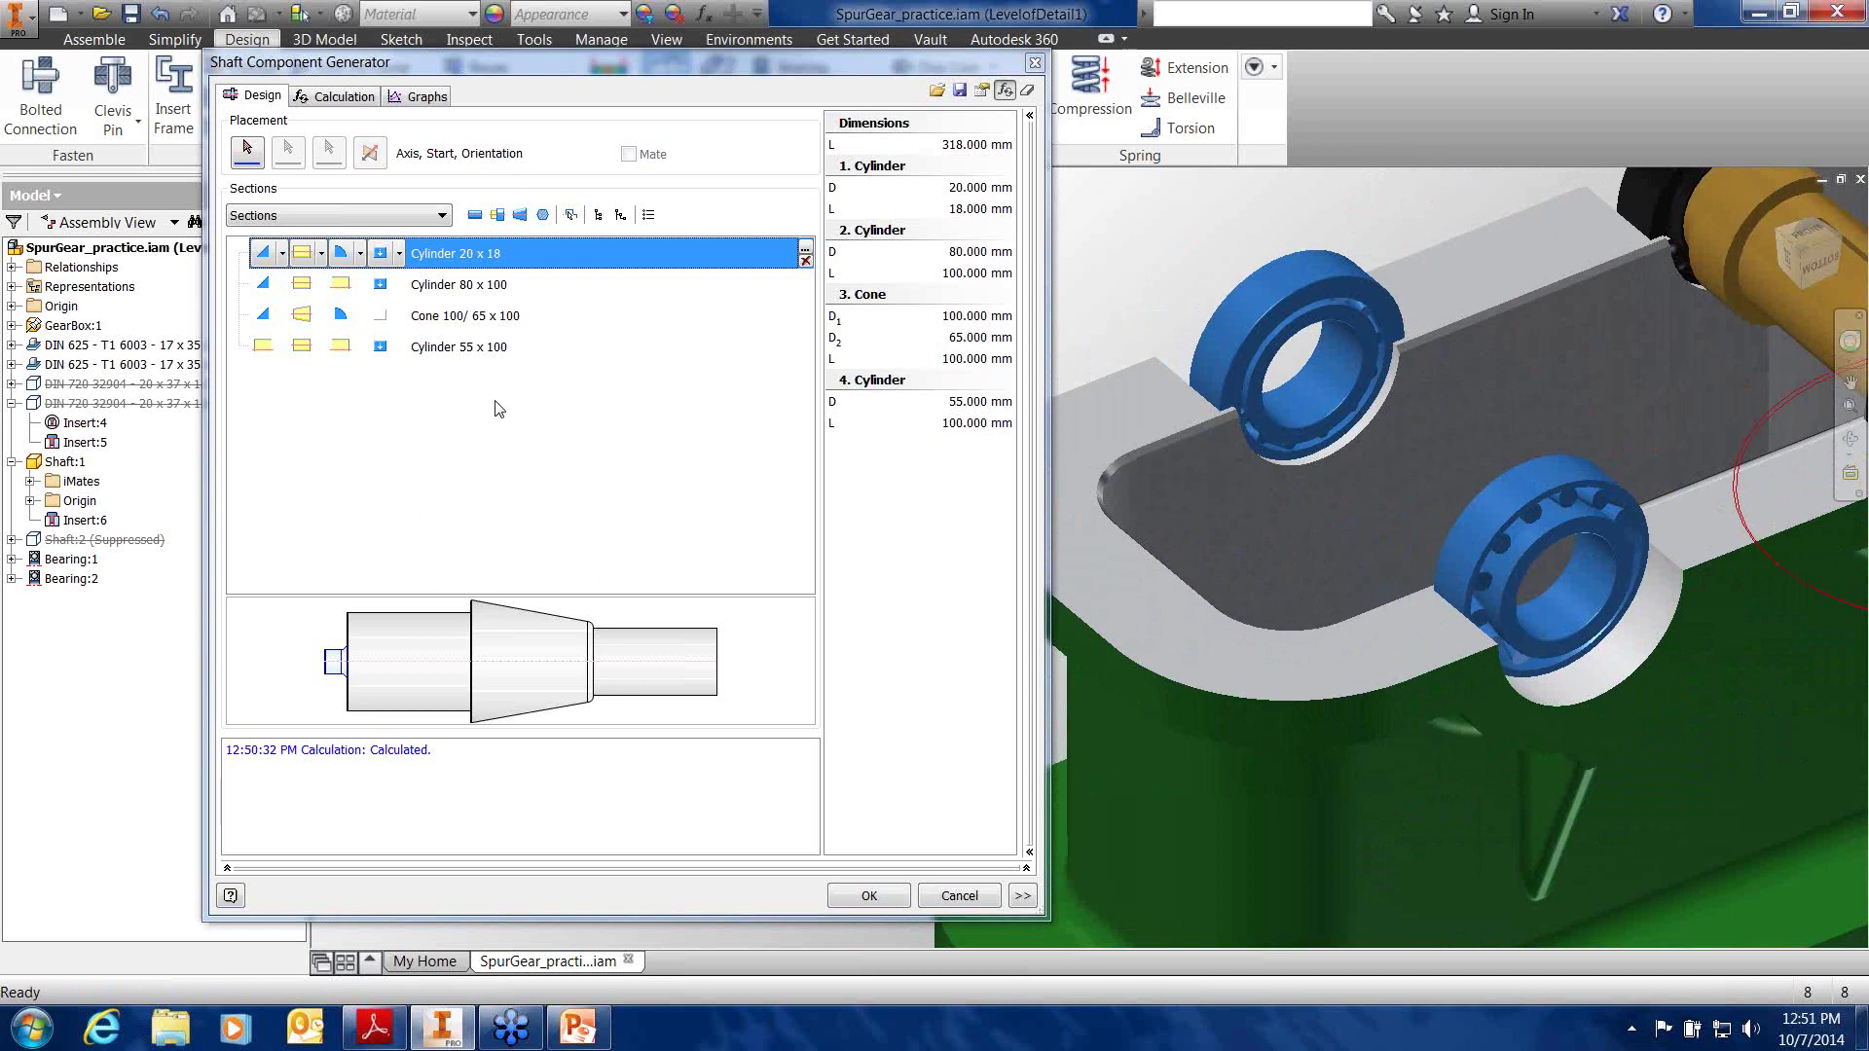
Set the second cylinder section's diameter to 37 mm by measuring the outer face of the farther blue bearing
{"action": "double_click", "coordinate": [427, 294]}
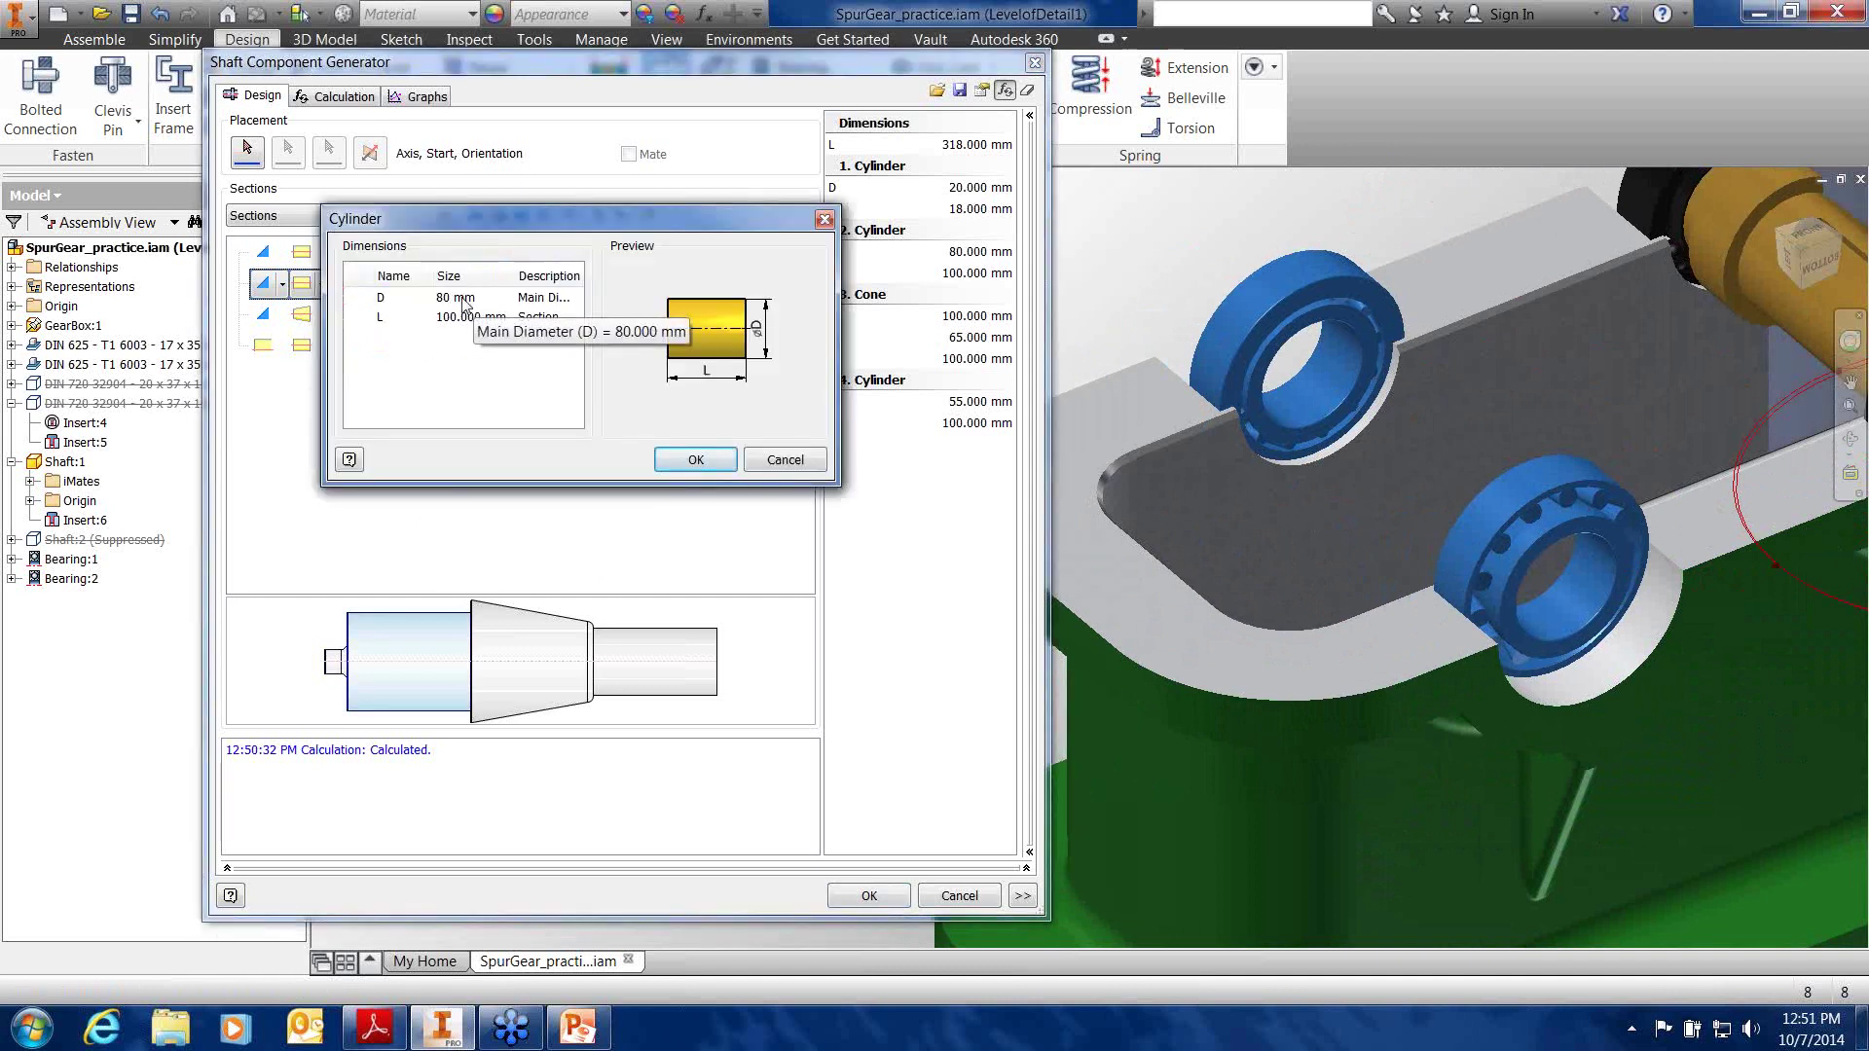
{"action": "left_click", "coordinate": [469, 298]}
{"action": "left_click", "coordinate": [506, 297]}
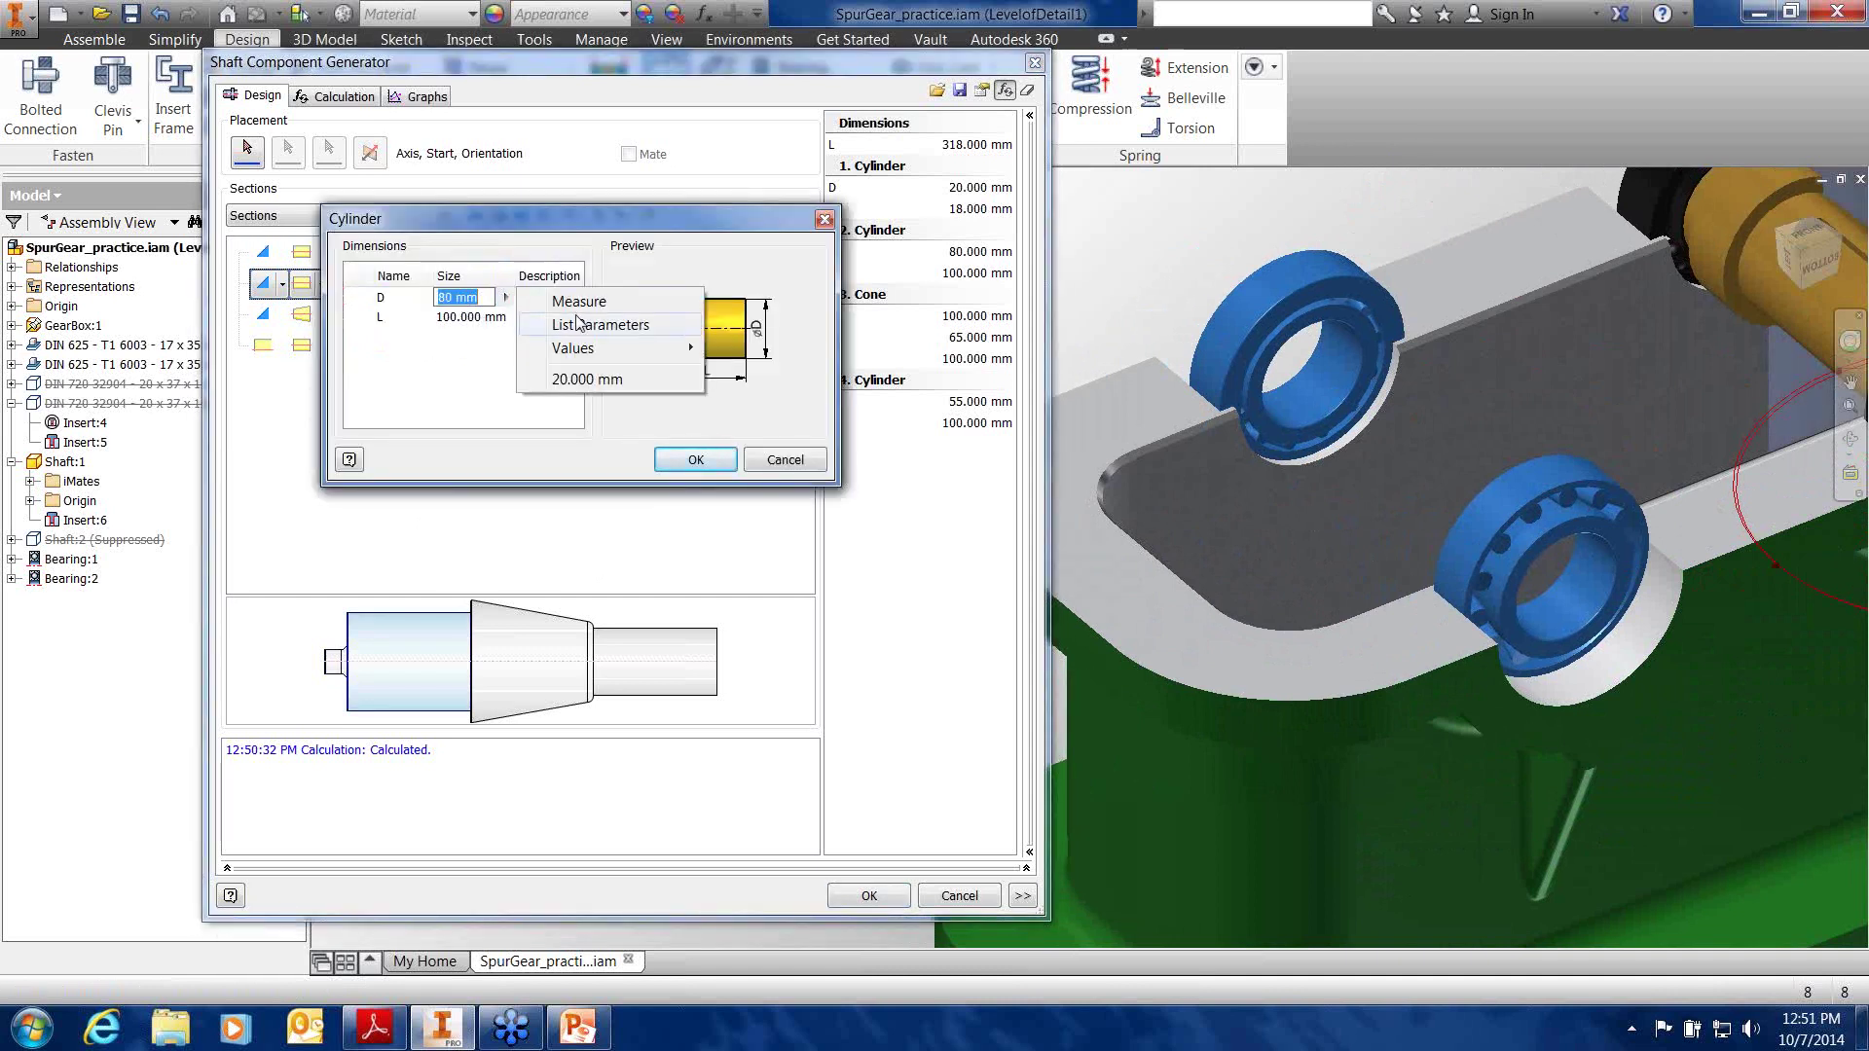
{"action": "left_click", "coordinate": [580, 303]}
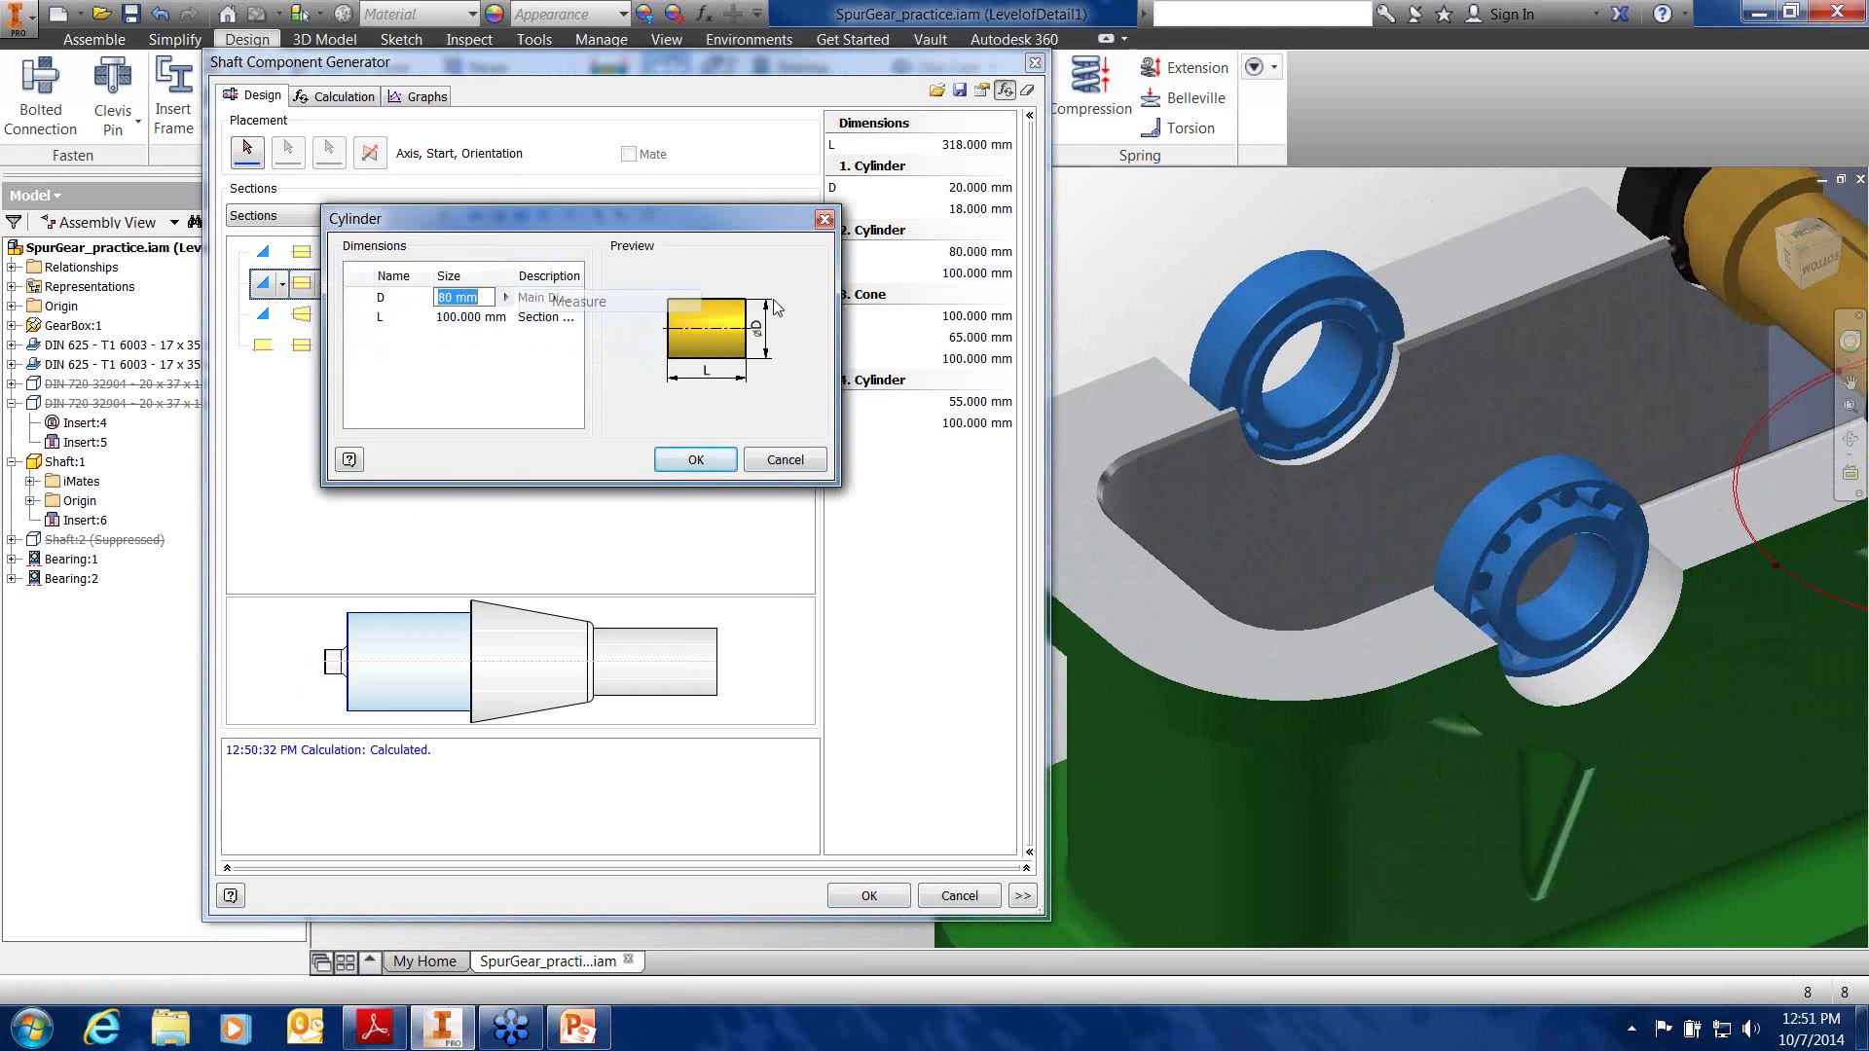
{"action": "left_click", "coordinate": [1272, 292]}
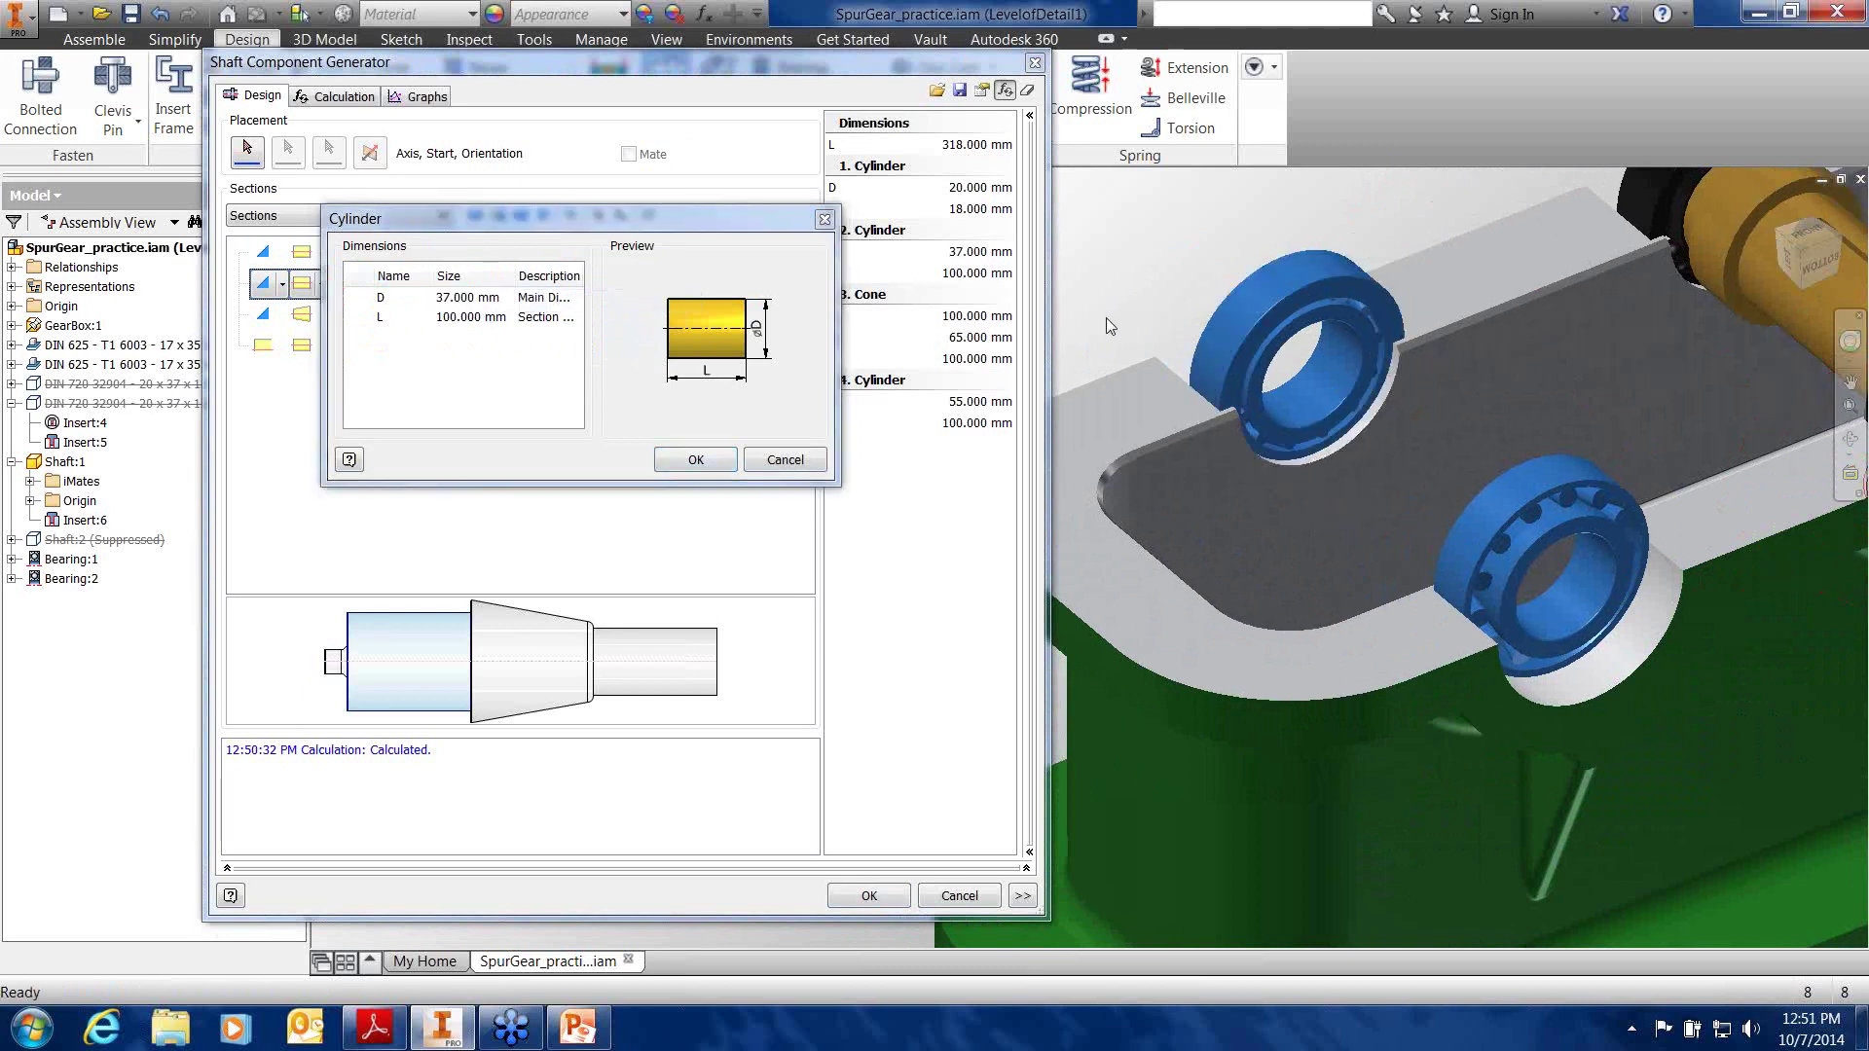
Set the second cylinder's length to 63.05 mm by measuring the housing's inner wall edge beside the nearer bearing, and accept the section
{"action": "left_click", "coordinate": [479, 320]}
{"action": "left_click", "coordinate": [527, 318]}
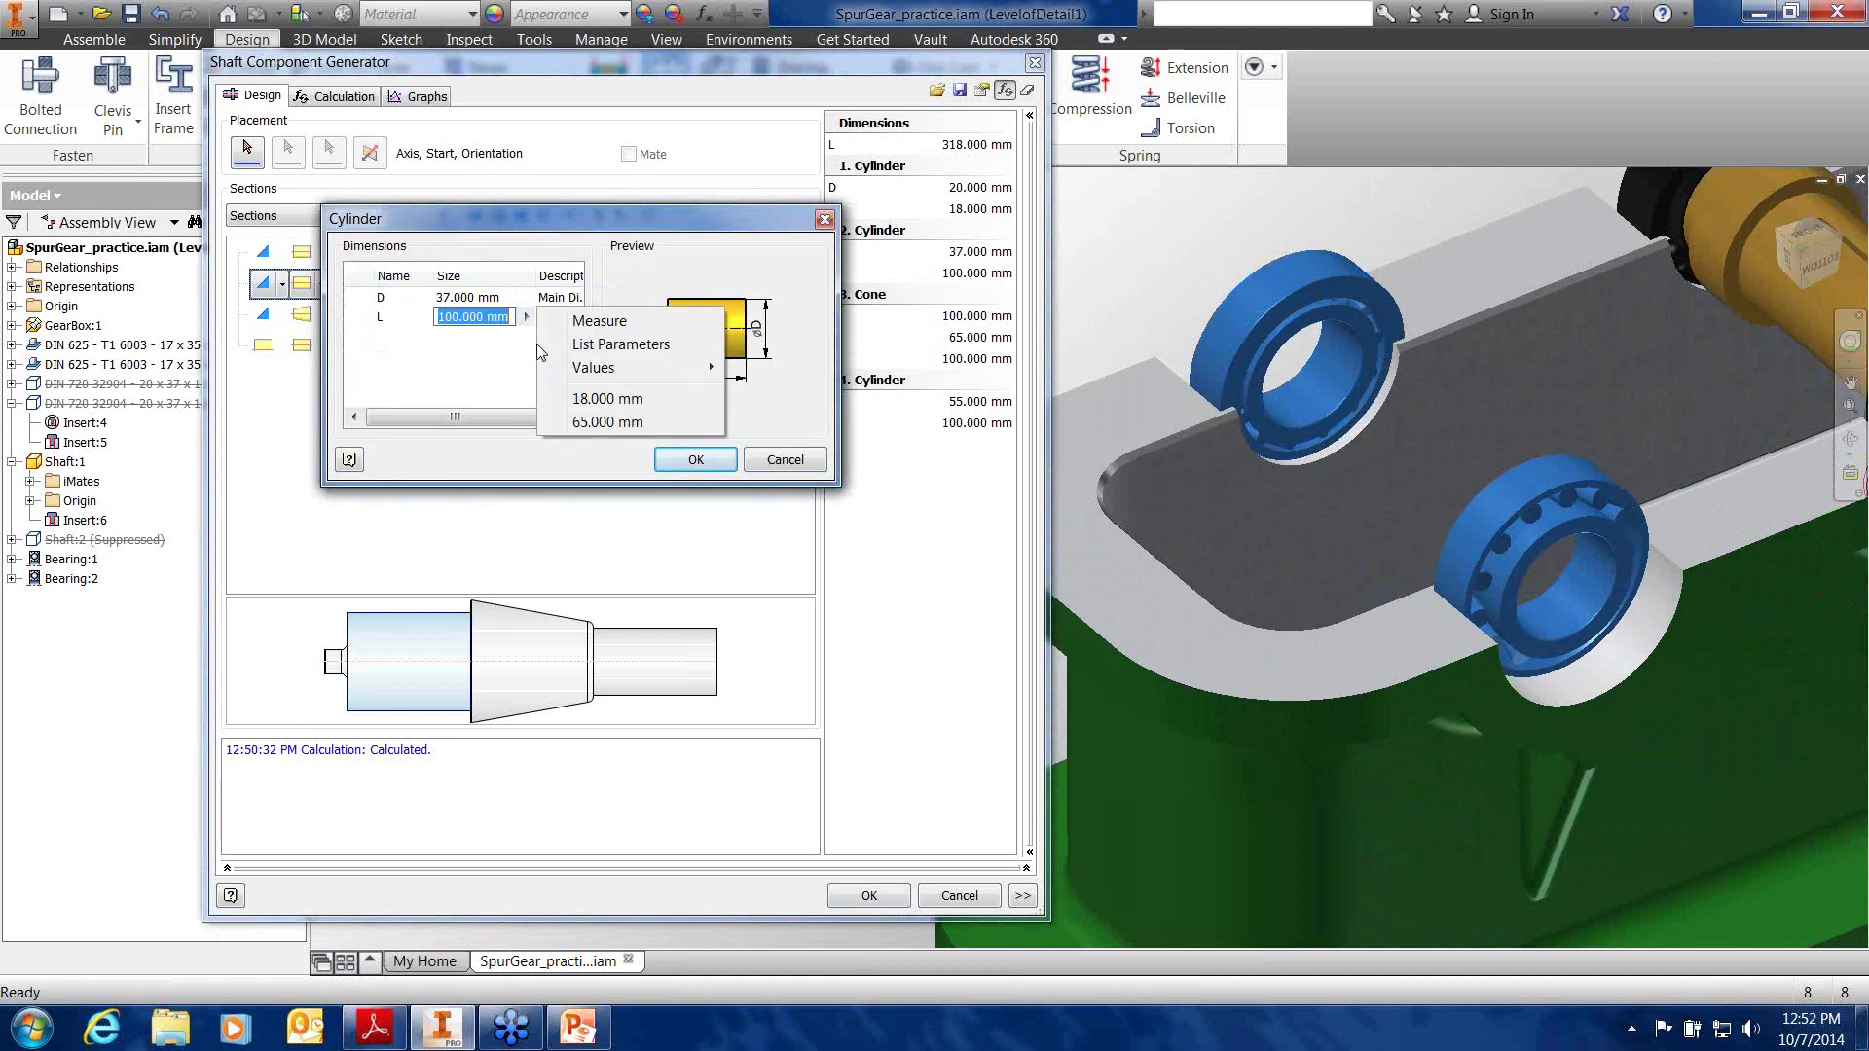
{"action": "left_click", "coordinate": [606, 333]}
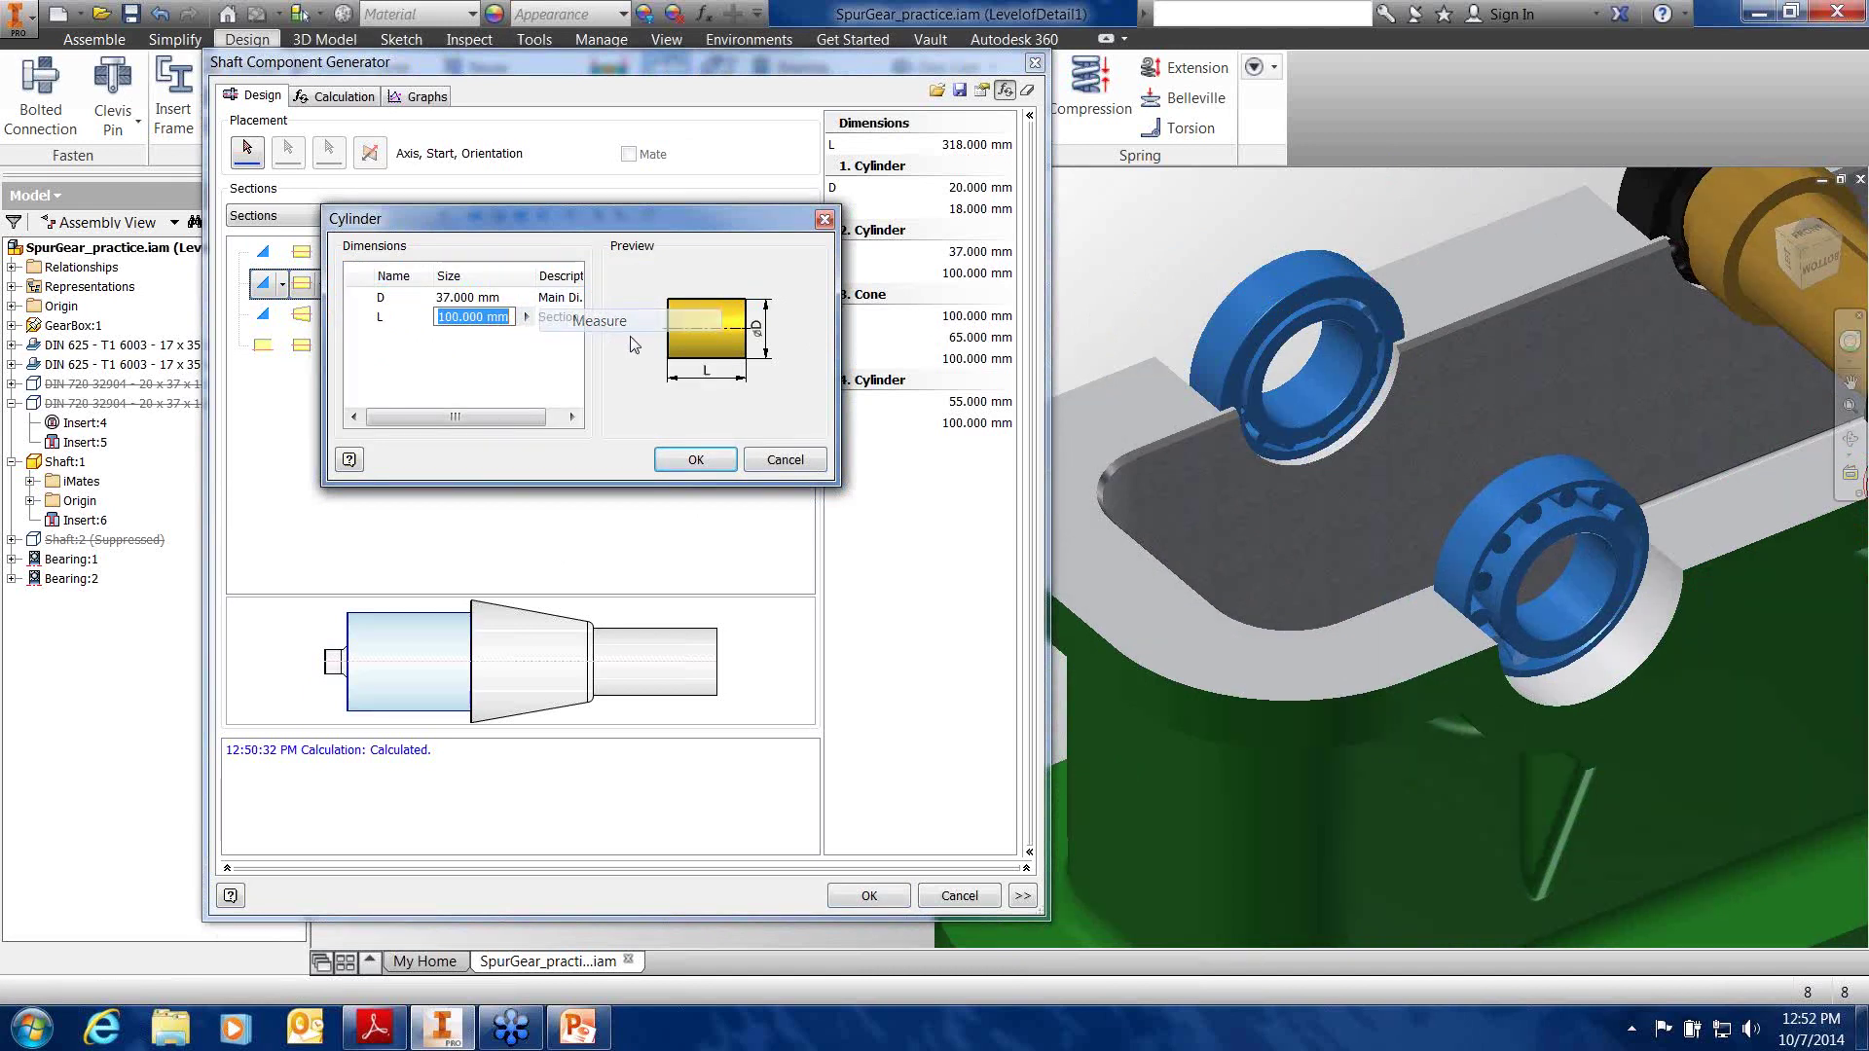
{"action": "scroll", "coordinate": [1425, 381], "scroll_direction": "up", "scroll_amount": 3}
{"action": "scroll", "coordinate": [1425, 381], "scroll_direction": "up", "scroll_amount": 2}
{"action": "middle_click_drag", "start_coordinate": [1441, 386], "coordinate": [1456, 451]}
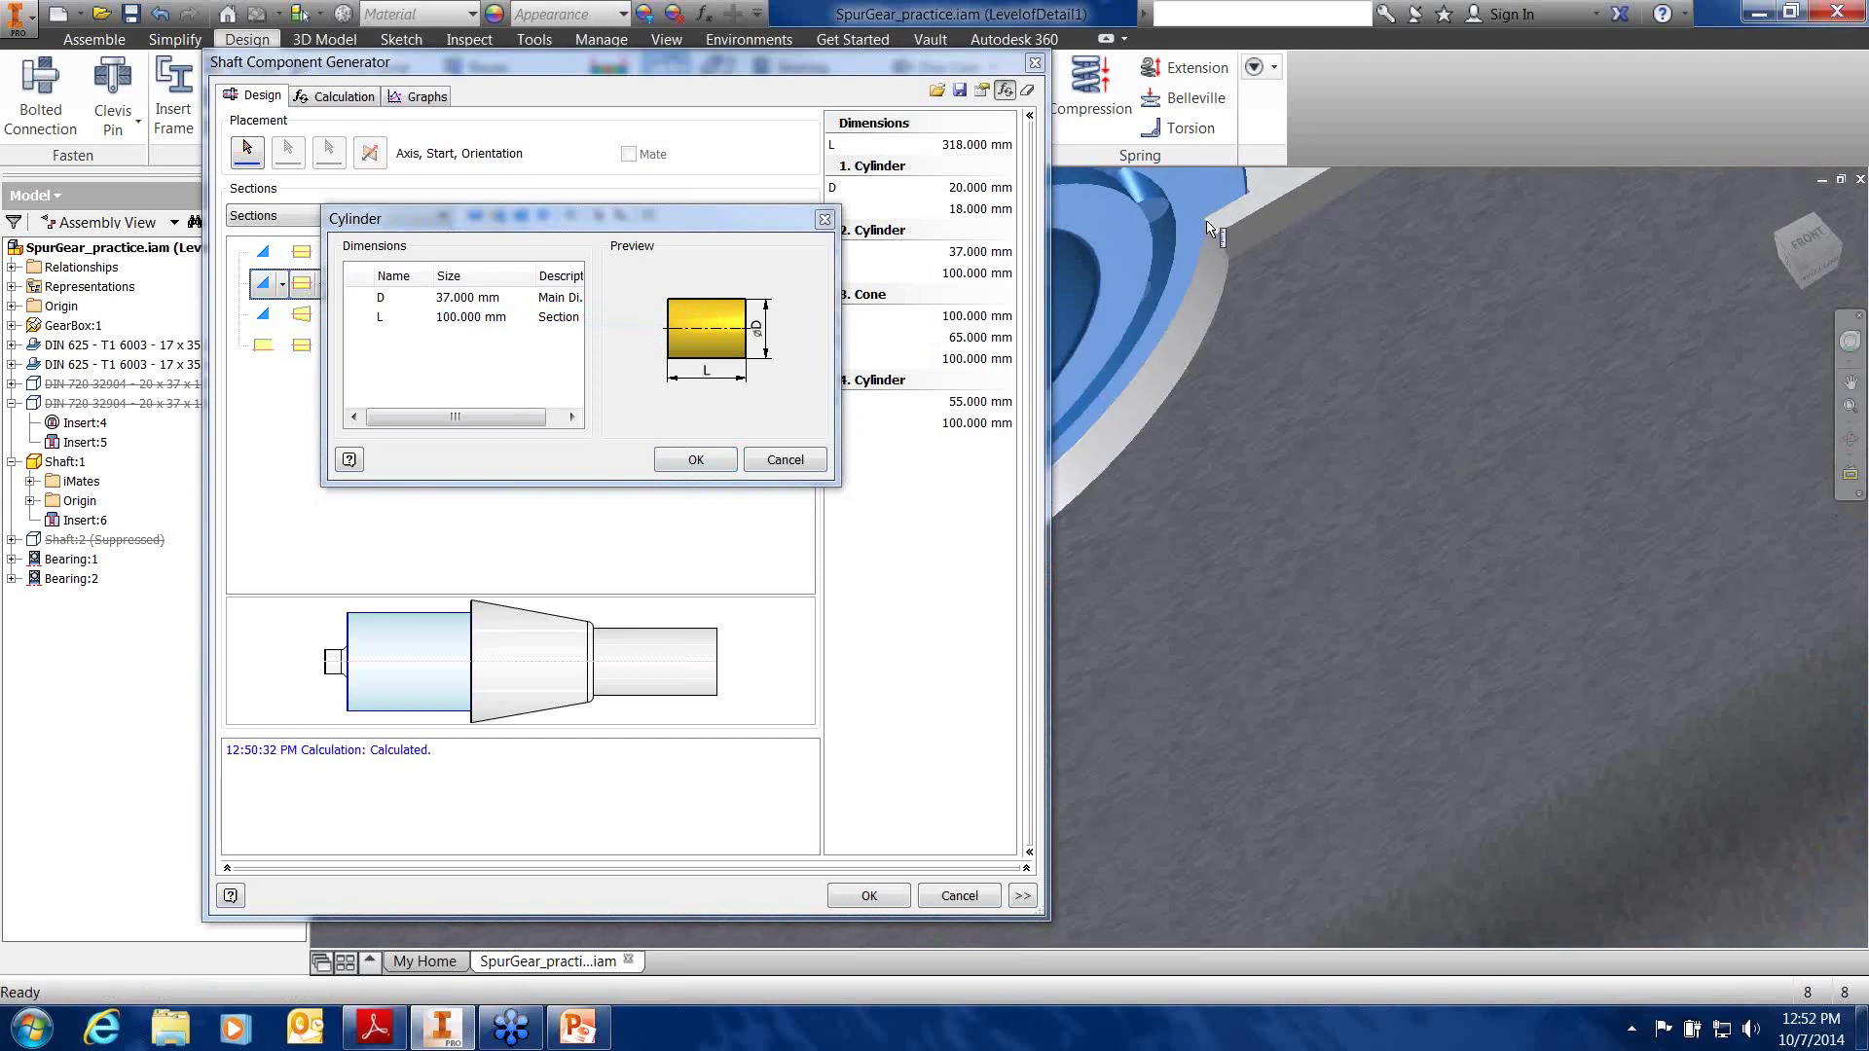
{"action": "scroll", "coordinate": [1528, 430], "scroll_direction": "down", "scroll_amount": 5}
{"action": "middle_click_drag", "start_coordinate": [1528, 435], "coordinate": [1369, 395]}
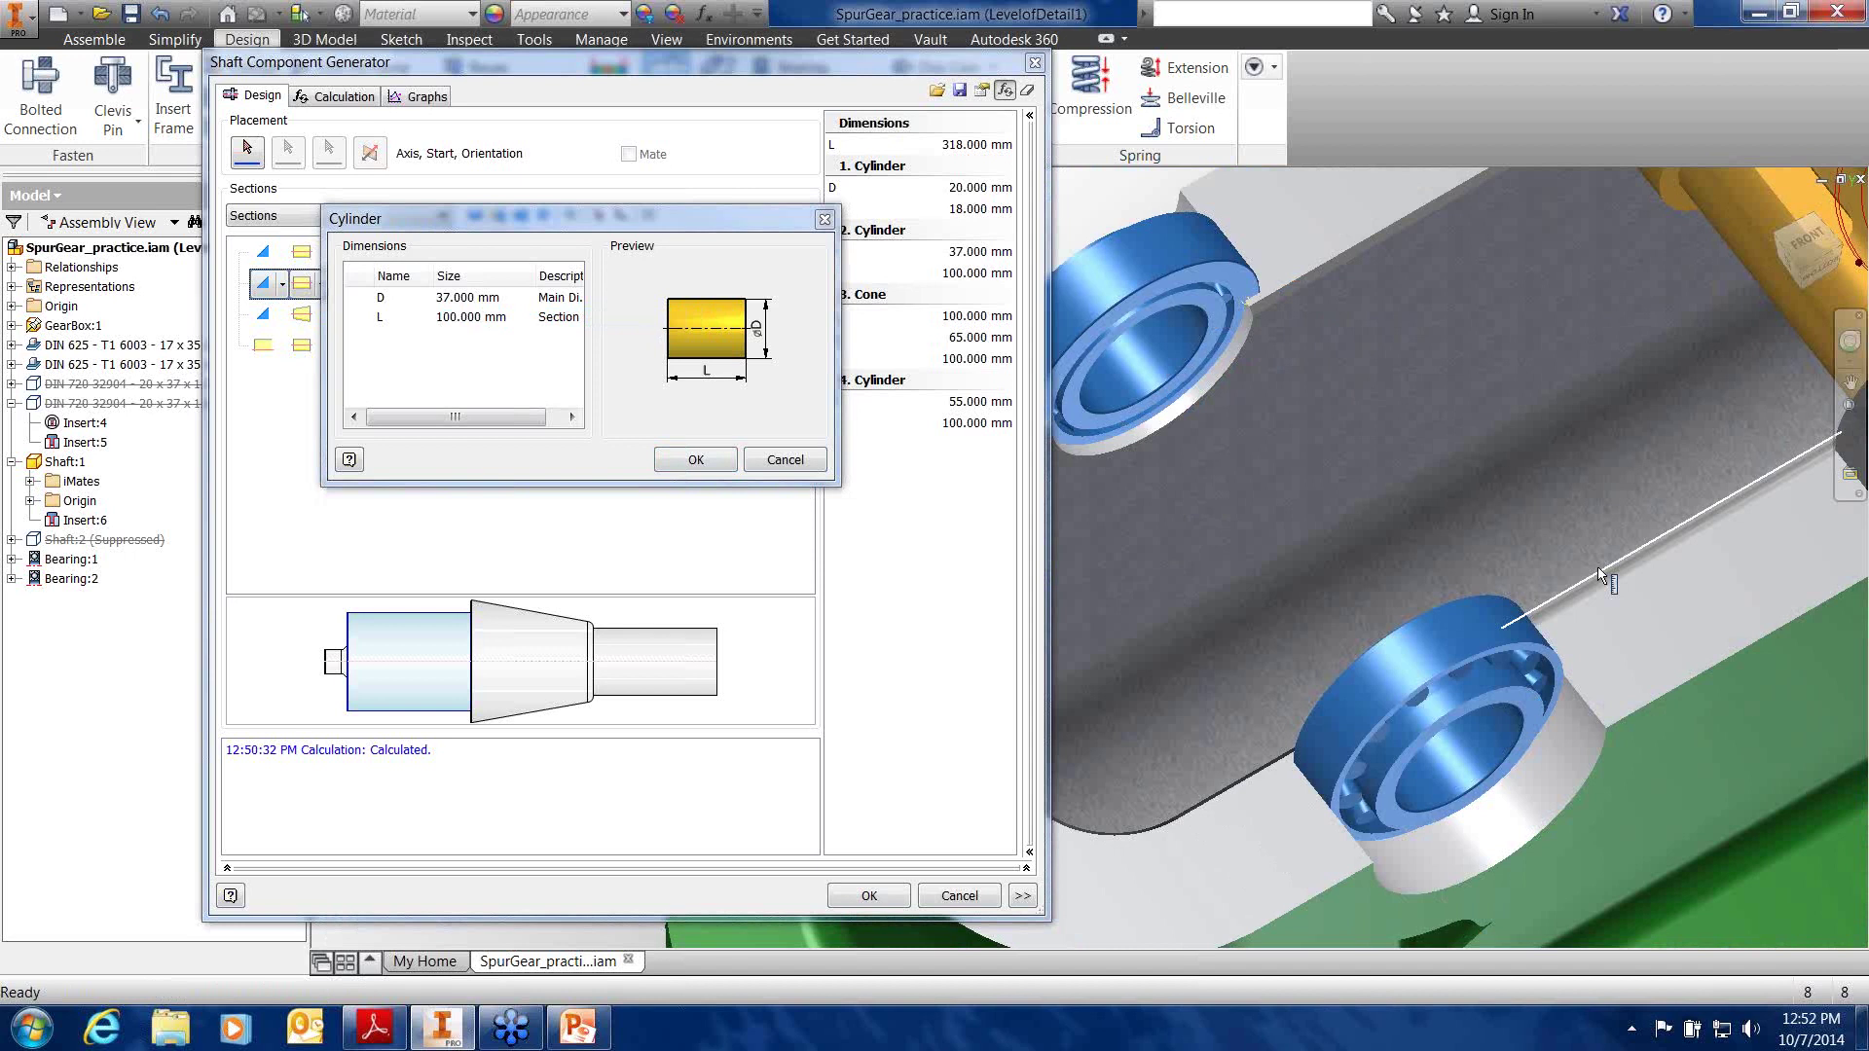
{"action": "scroll", "coordinate": [1597, 566], "scroll_direction": "up", "scroll_amount": 4}
{"action": "middle_click_drag", "start_coordinate": [1544, 635], "coordinate": [1392, 686], "text": "shift"}
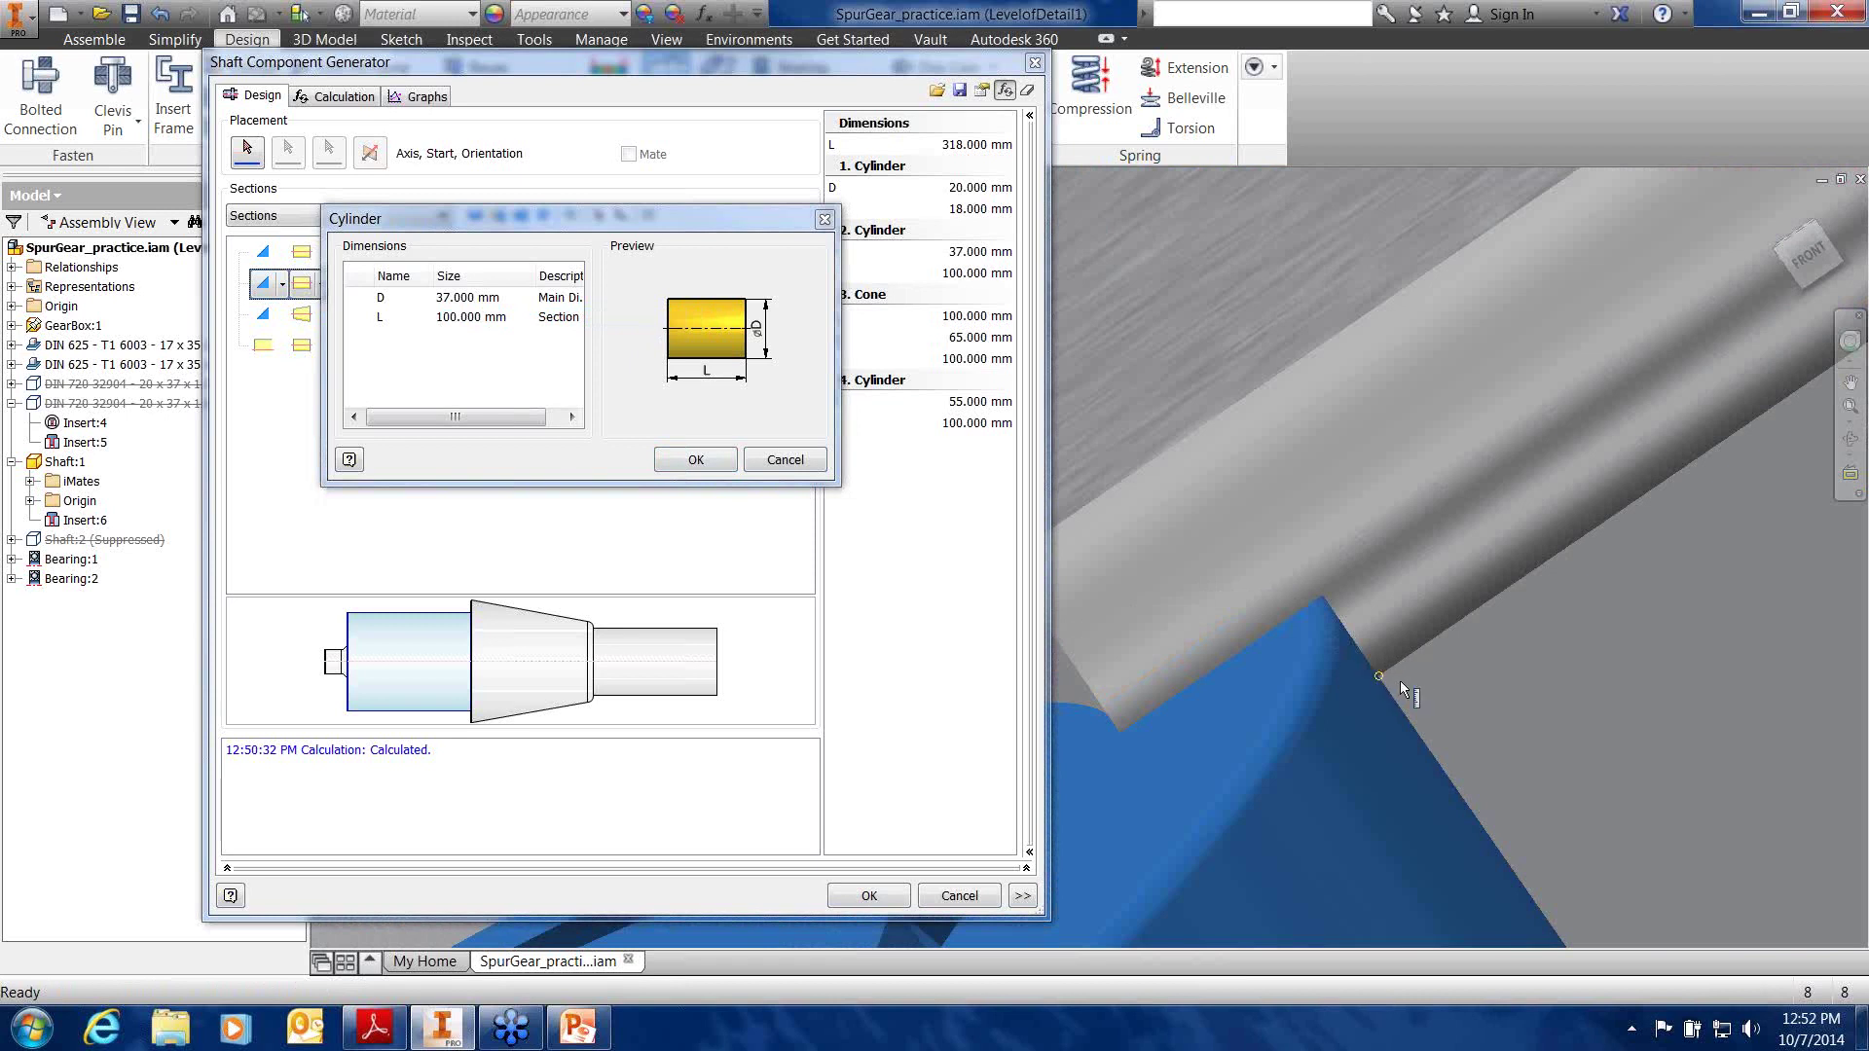
{"action": "left_click", "coordinate": [1380, 675]}
{"action": "scroll", "coordinate": [1485, 695], "scroll_direction": "down", "scroll_amount": 7}
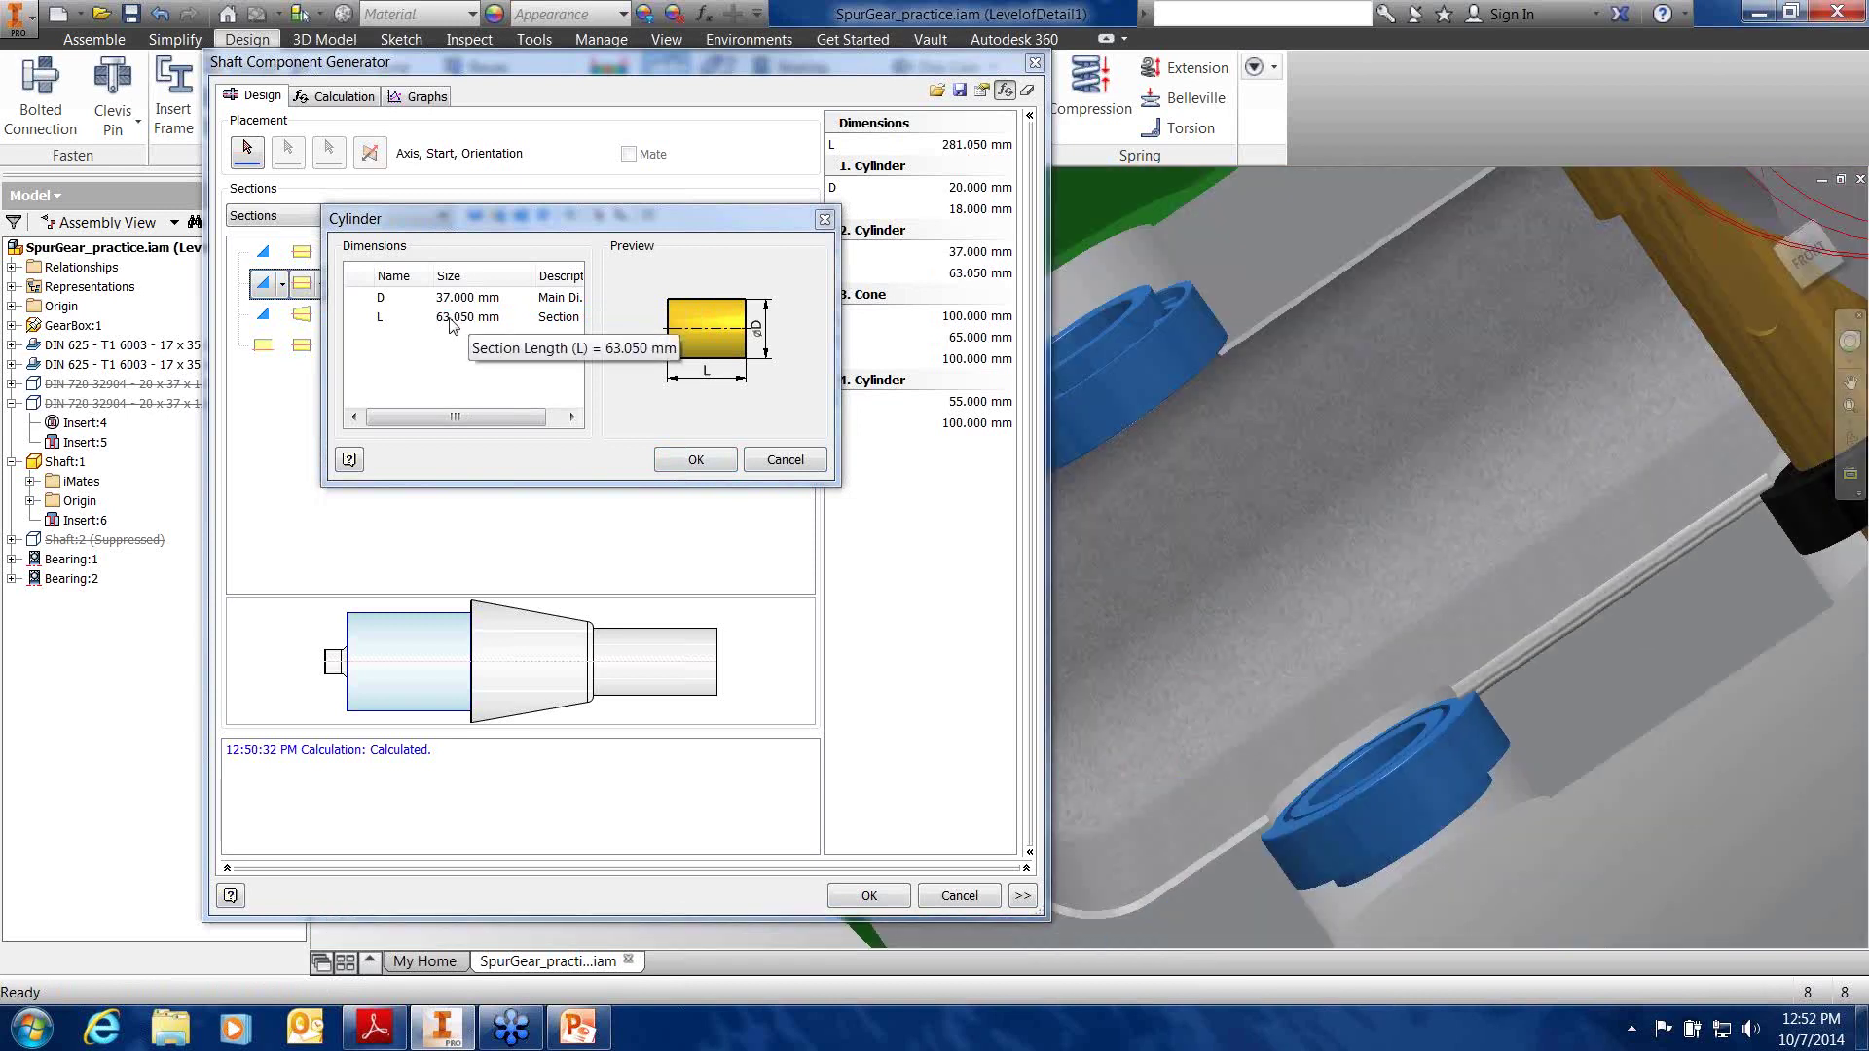
{"action": "left_click", "coordinate": [692, 461]}
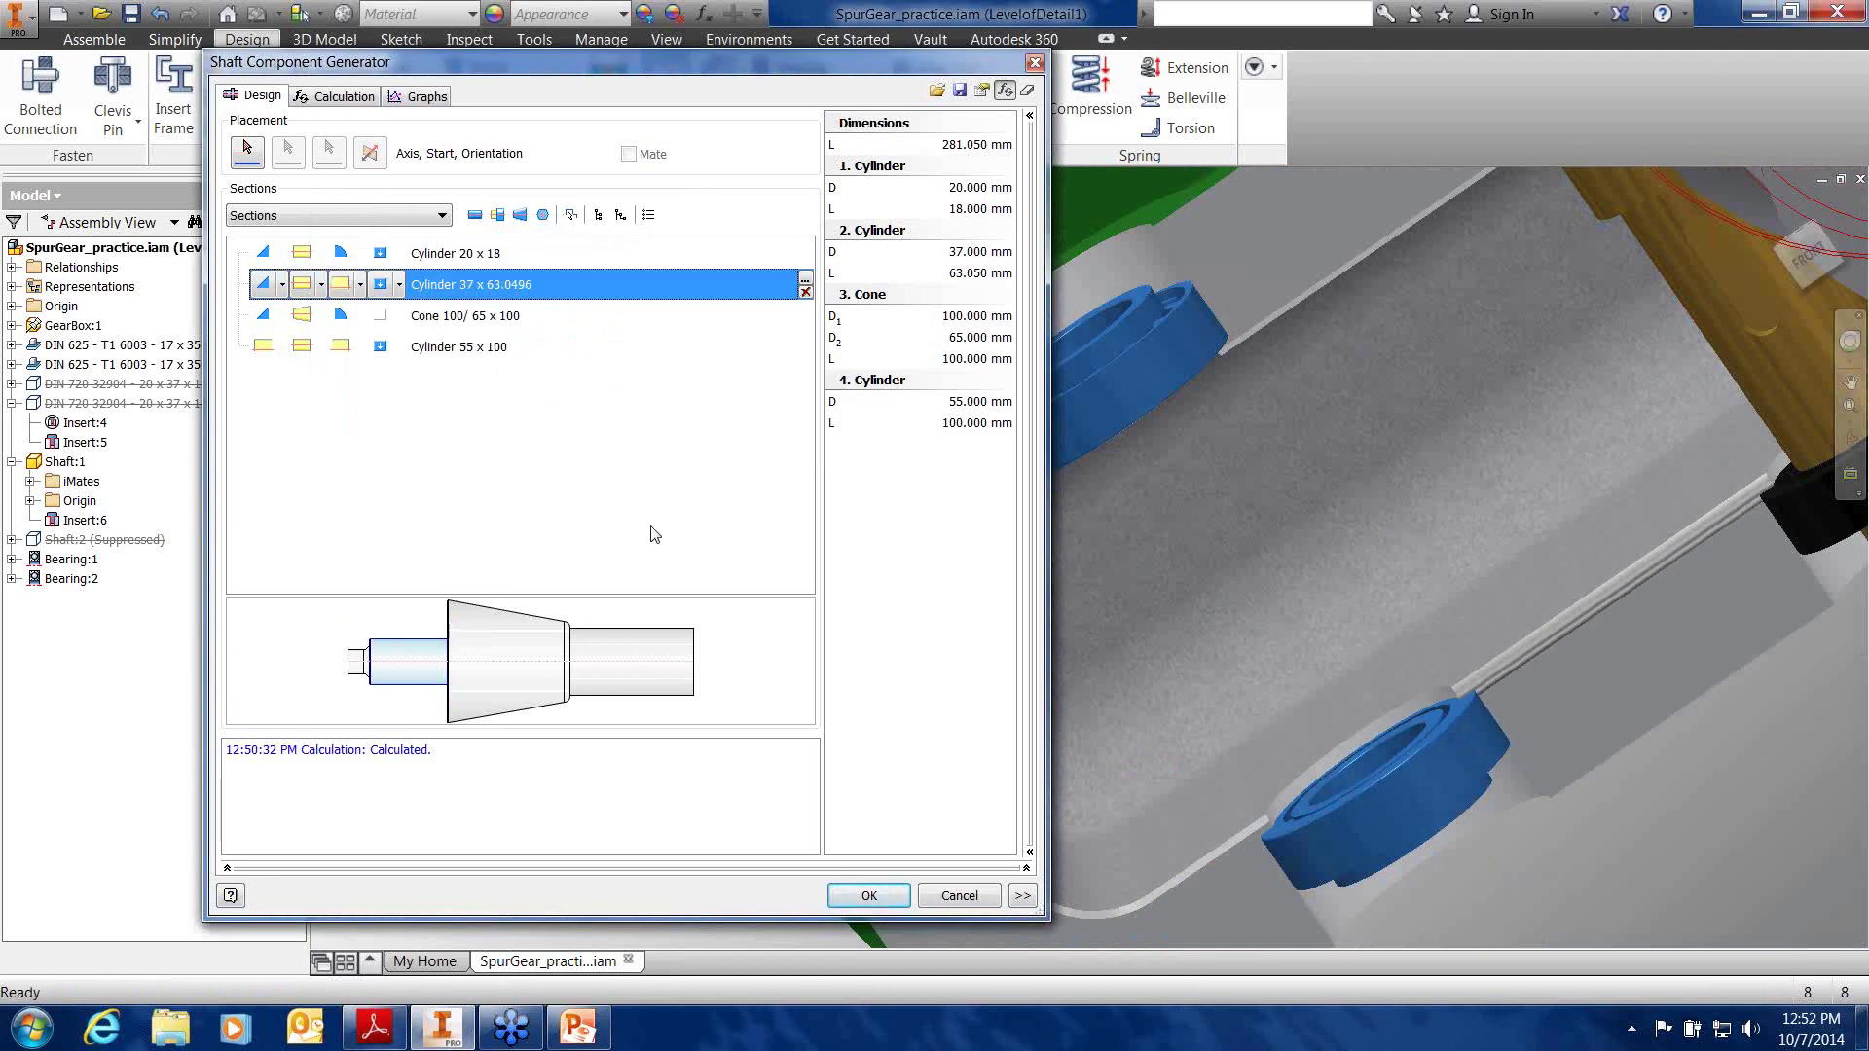
Convert the third shaft section from a cone to a cylinder, accepting deletion of its features
{"action": "scroll", "coordinate": [1234, 506], "scroll_direction": "down", "scroll_amount": 3}
{"action": "middle_click_drag", "start_coordinate": [1236, 510], "coordinate": [1402, 429], "text": "shift"}
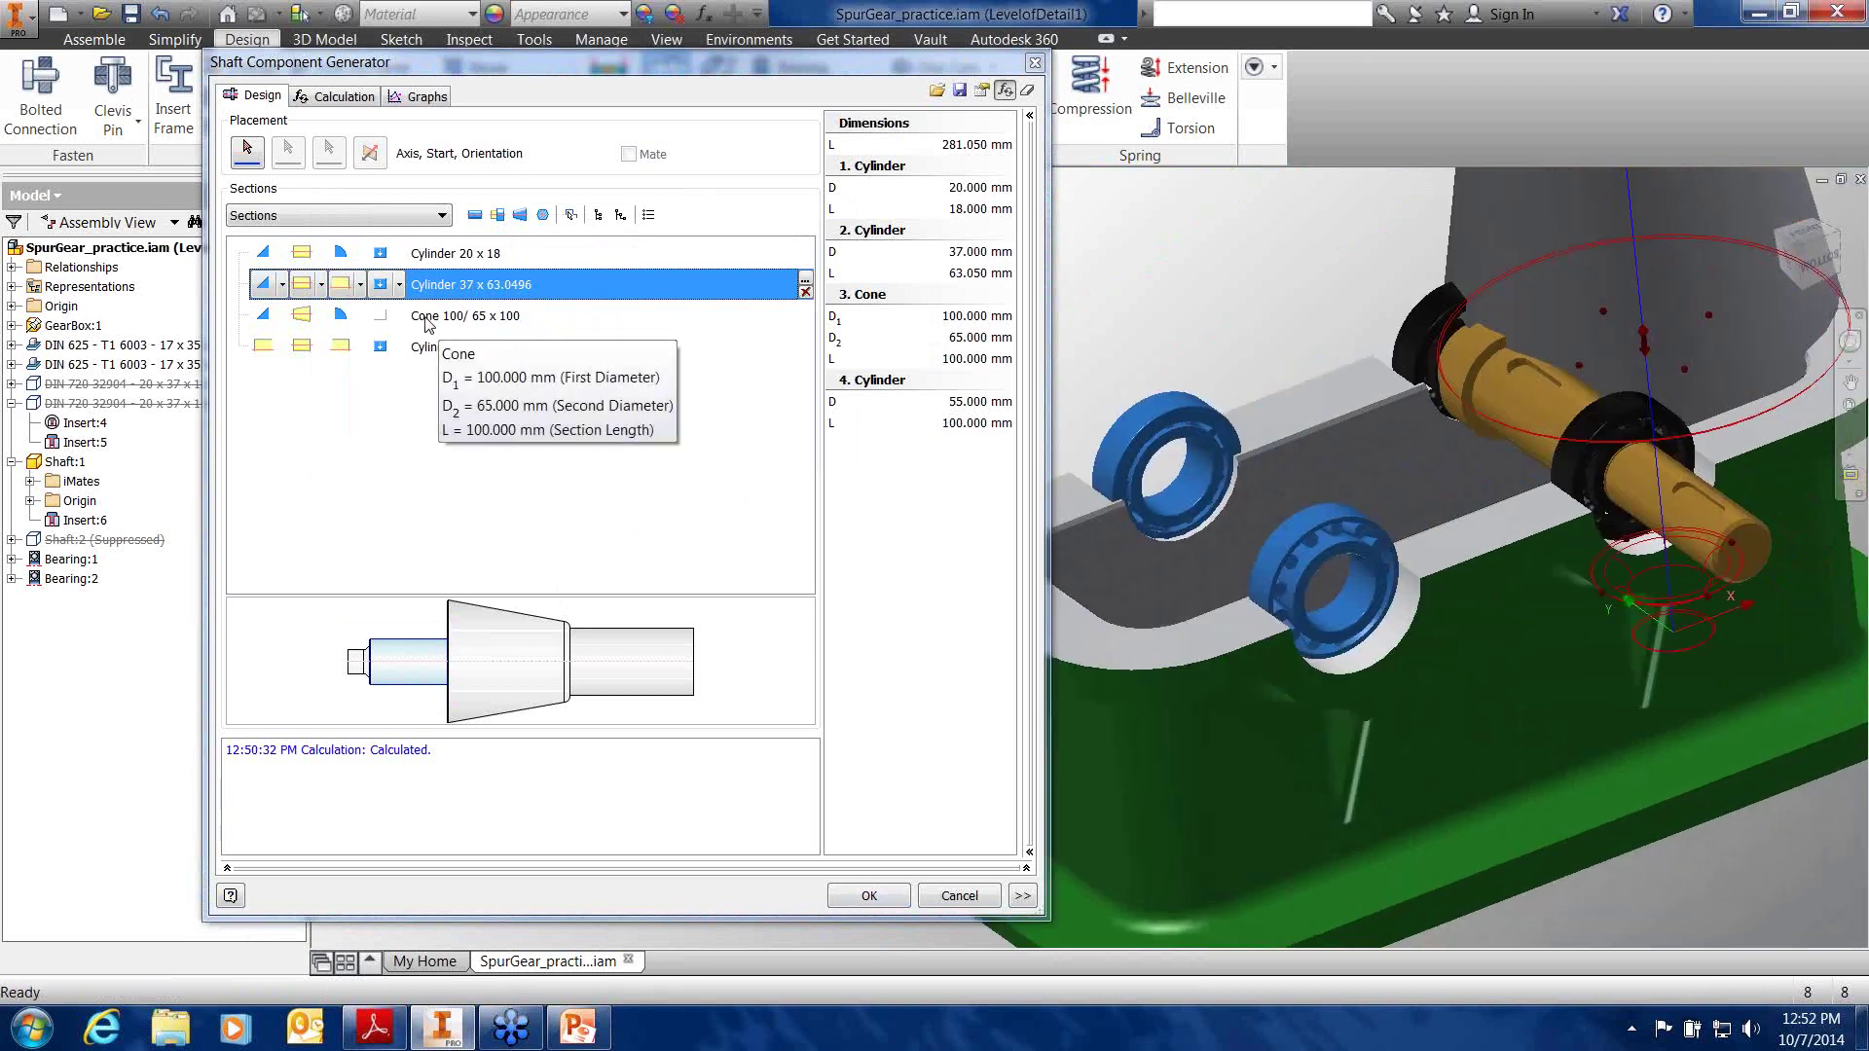
{"action": "left_click", "coordinate": [304, 320]}
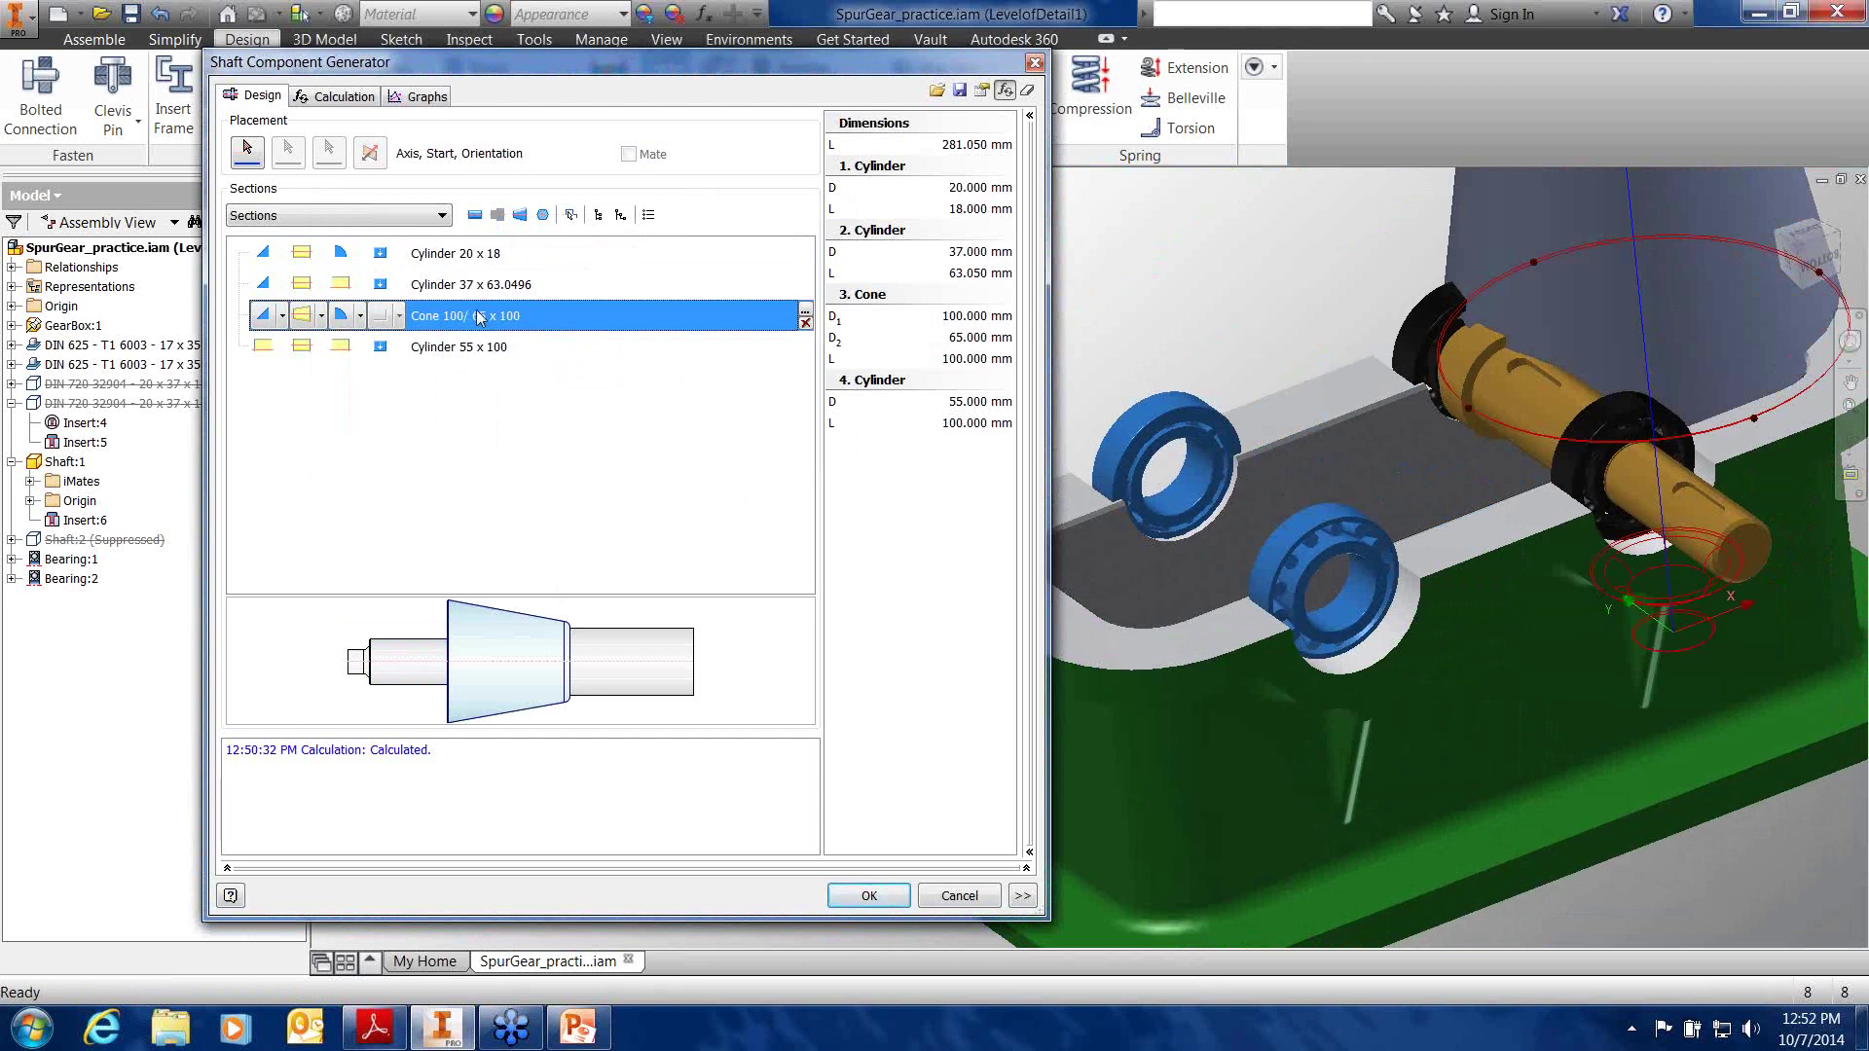
{"action": "left_click", "coordinate": [322, 317]}
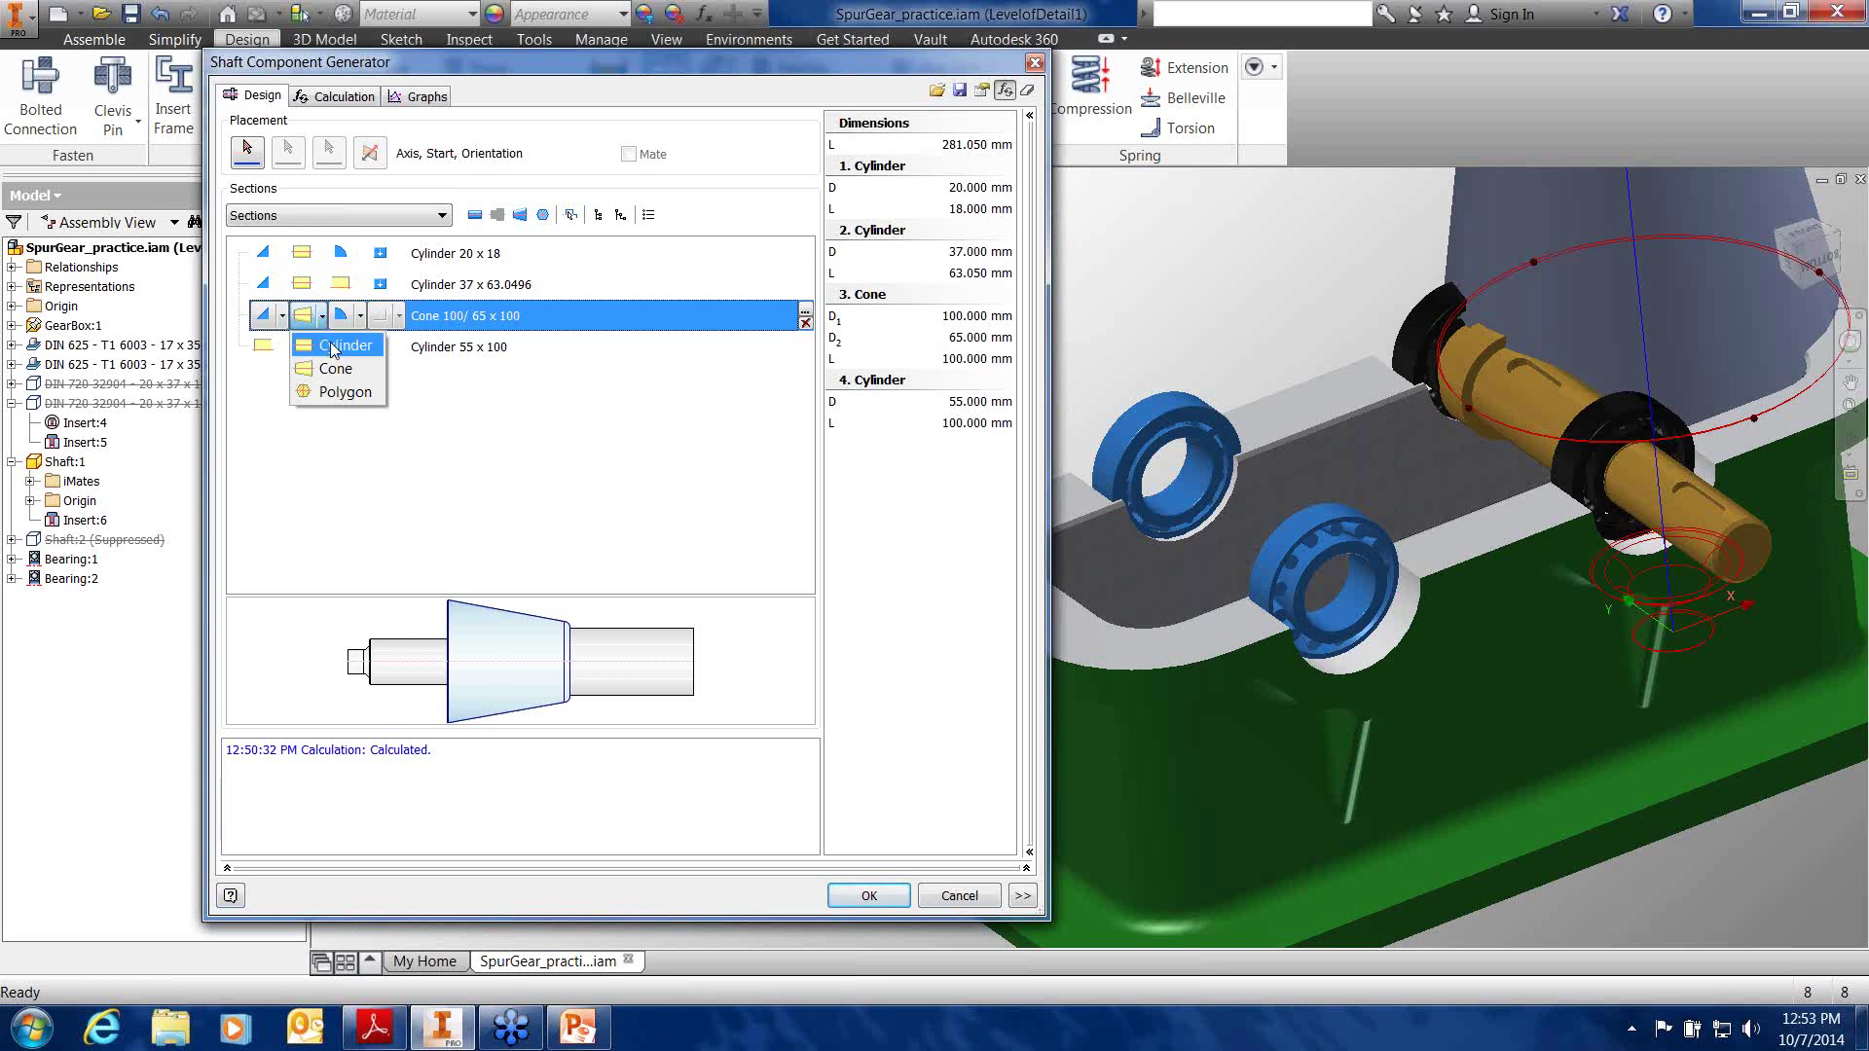
{"action": "left_click", "coordinate": [332, 347]}
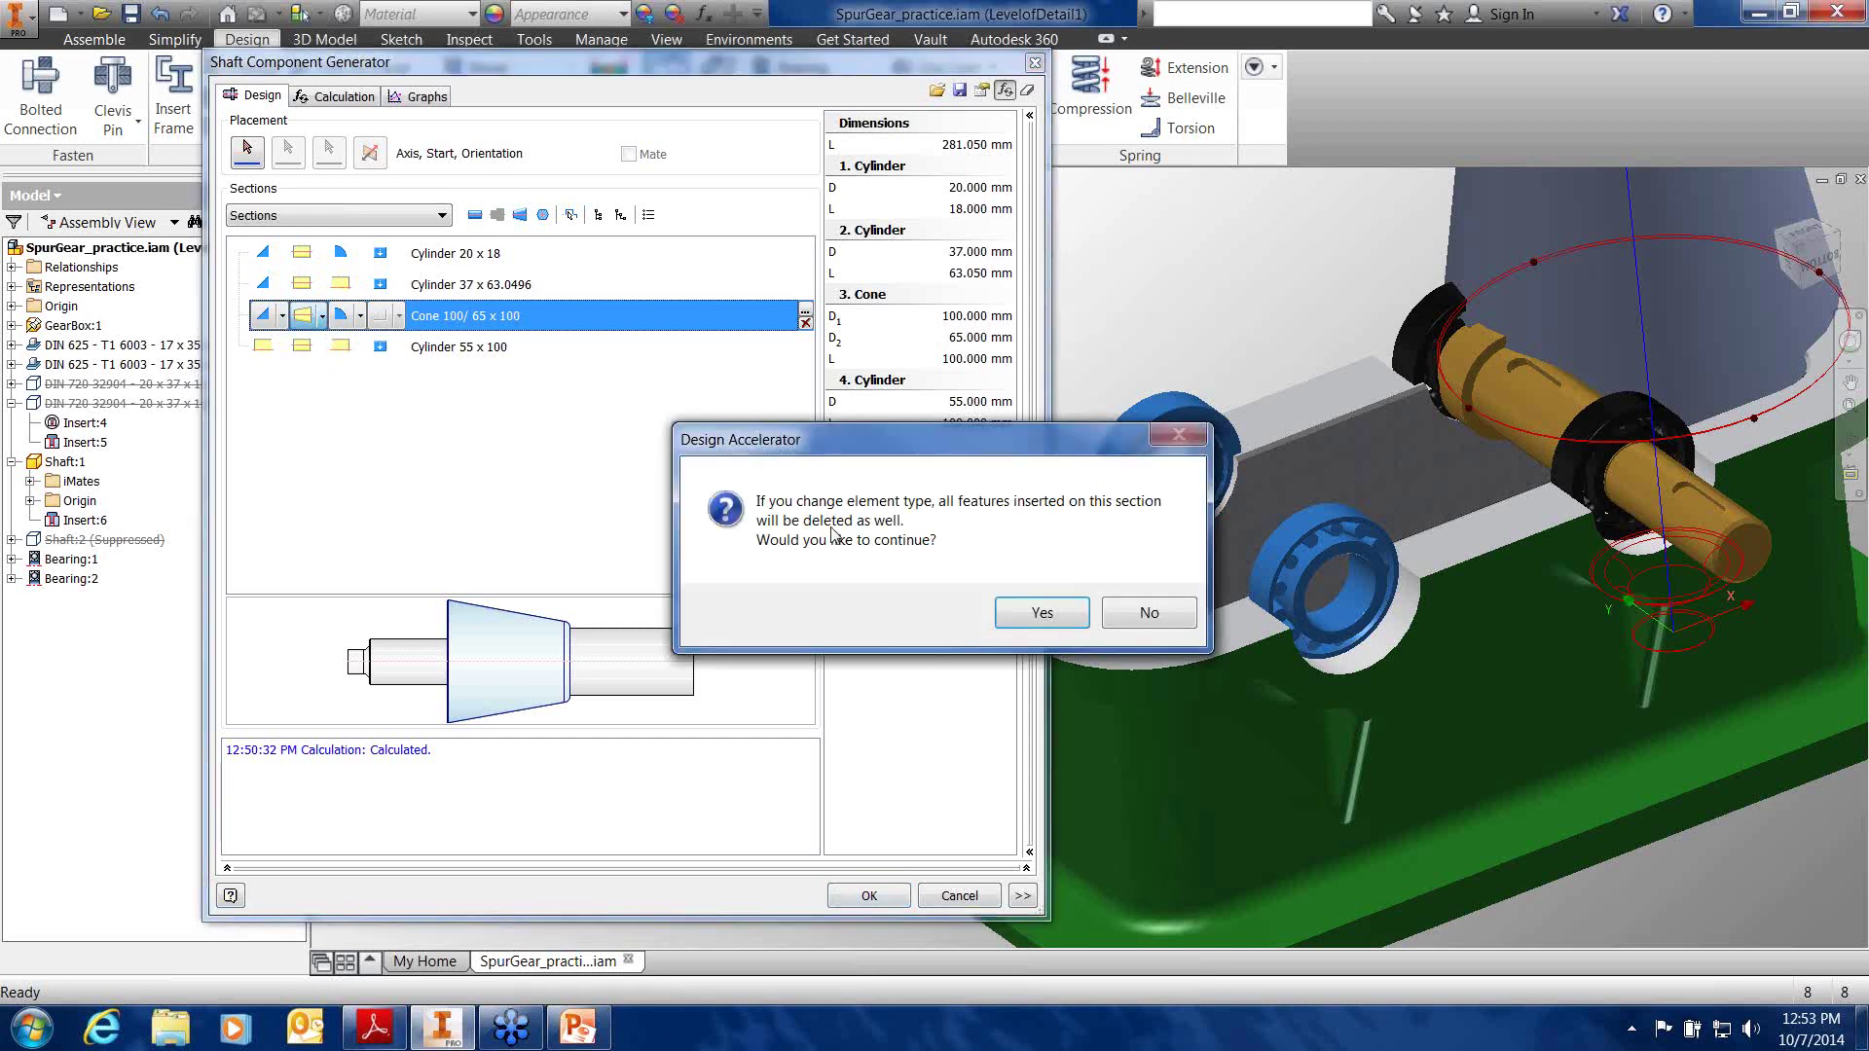
{"action": "left_click", "coordinate": [1038, 614]}
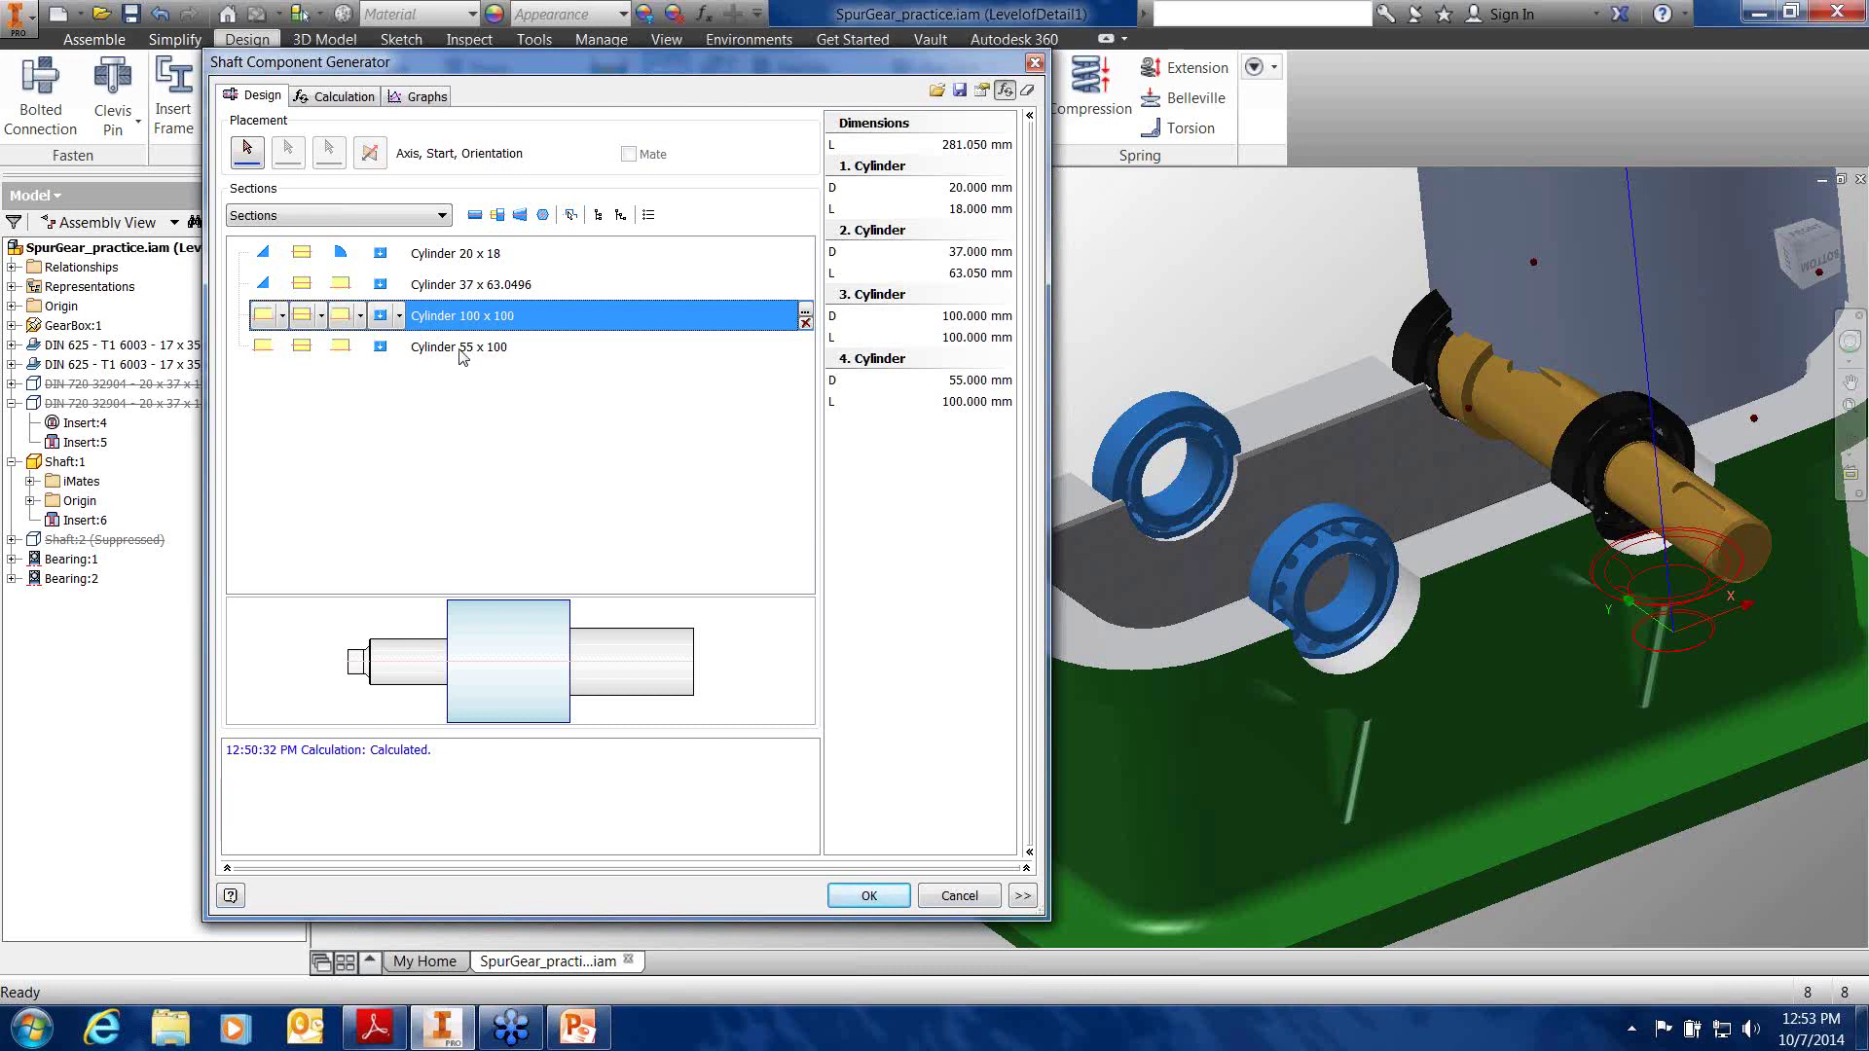
Set the third cylinder section's diameter to 20 mm by measuring the bore of the farther blue bearing
{"action": "double_click", "coordinate": [488, 316]}
{"action": "left_click", "coordinate": [475, 299]}
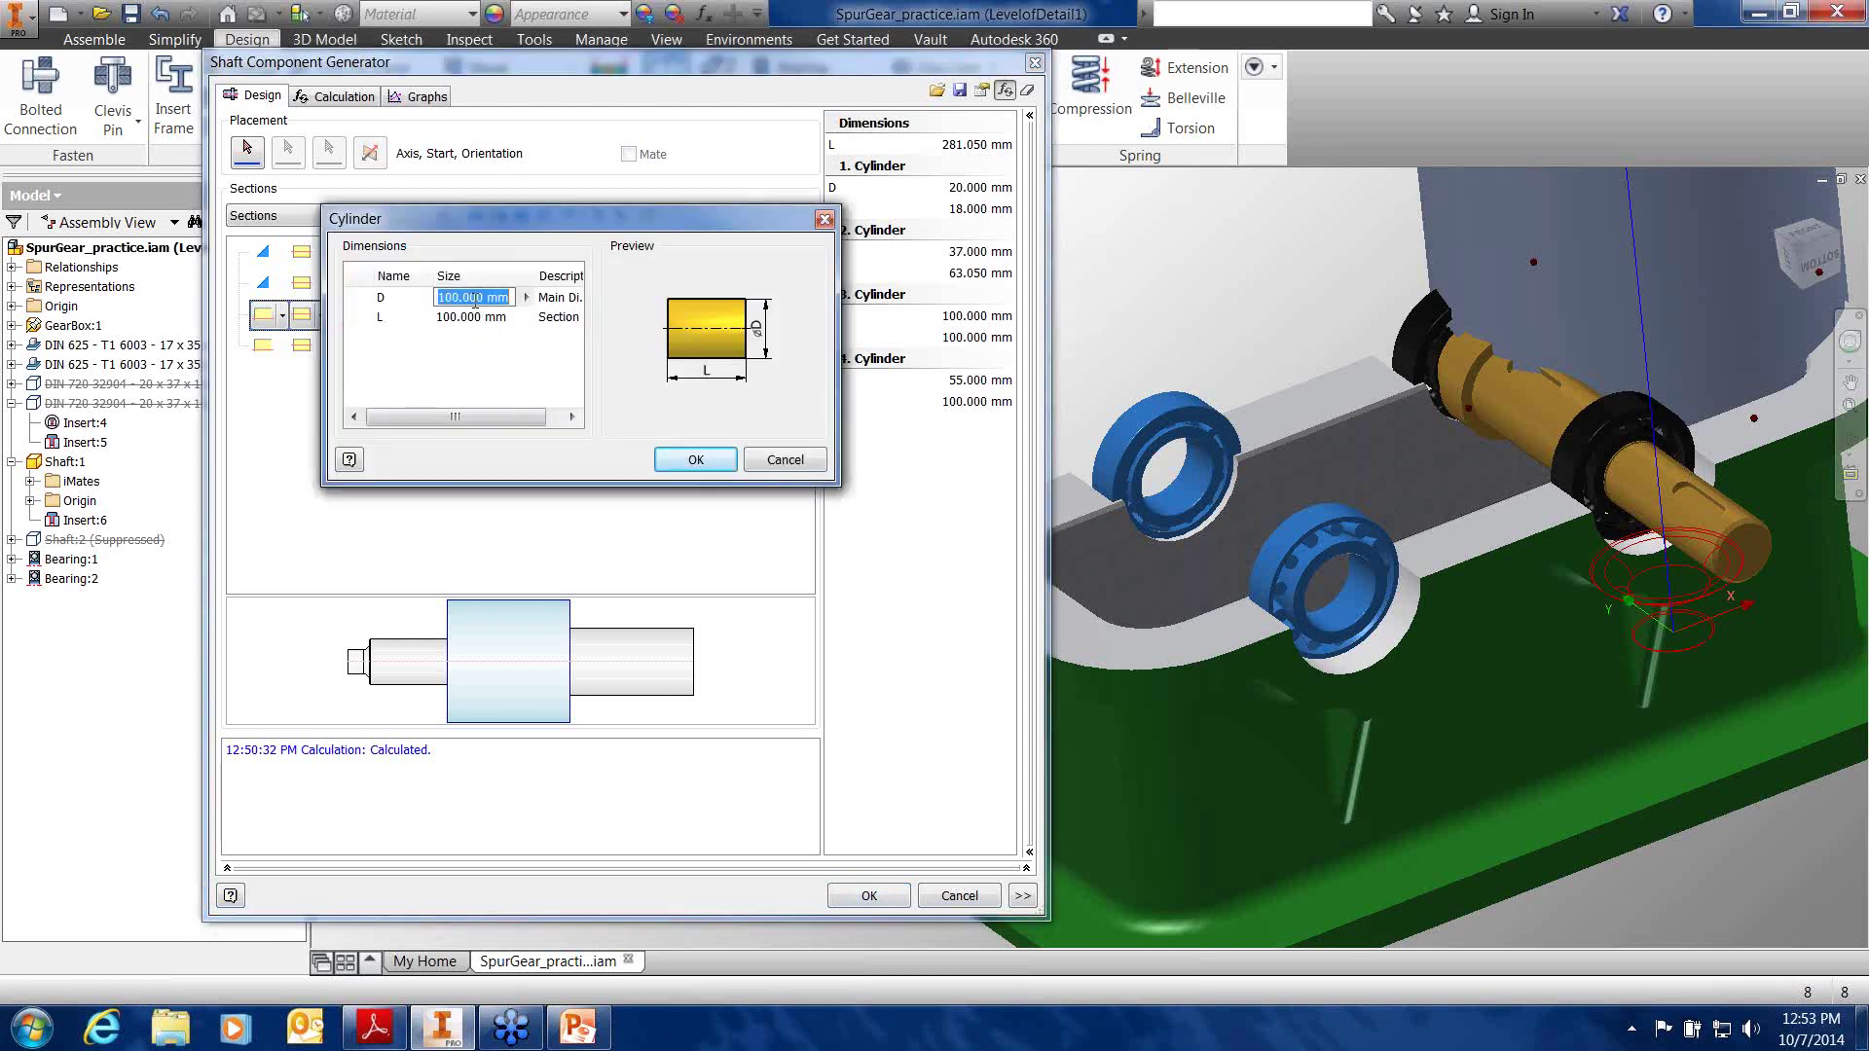
{"action": "left_click", "coordinate": [526, 296]}
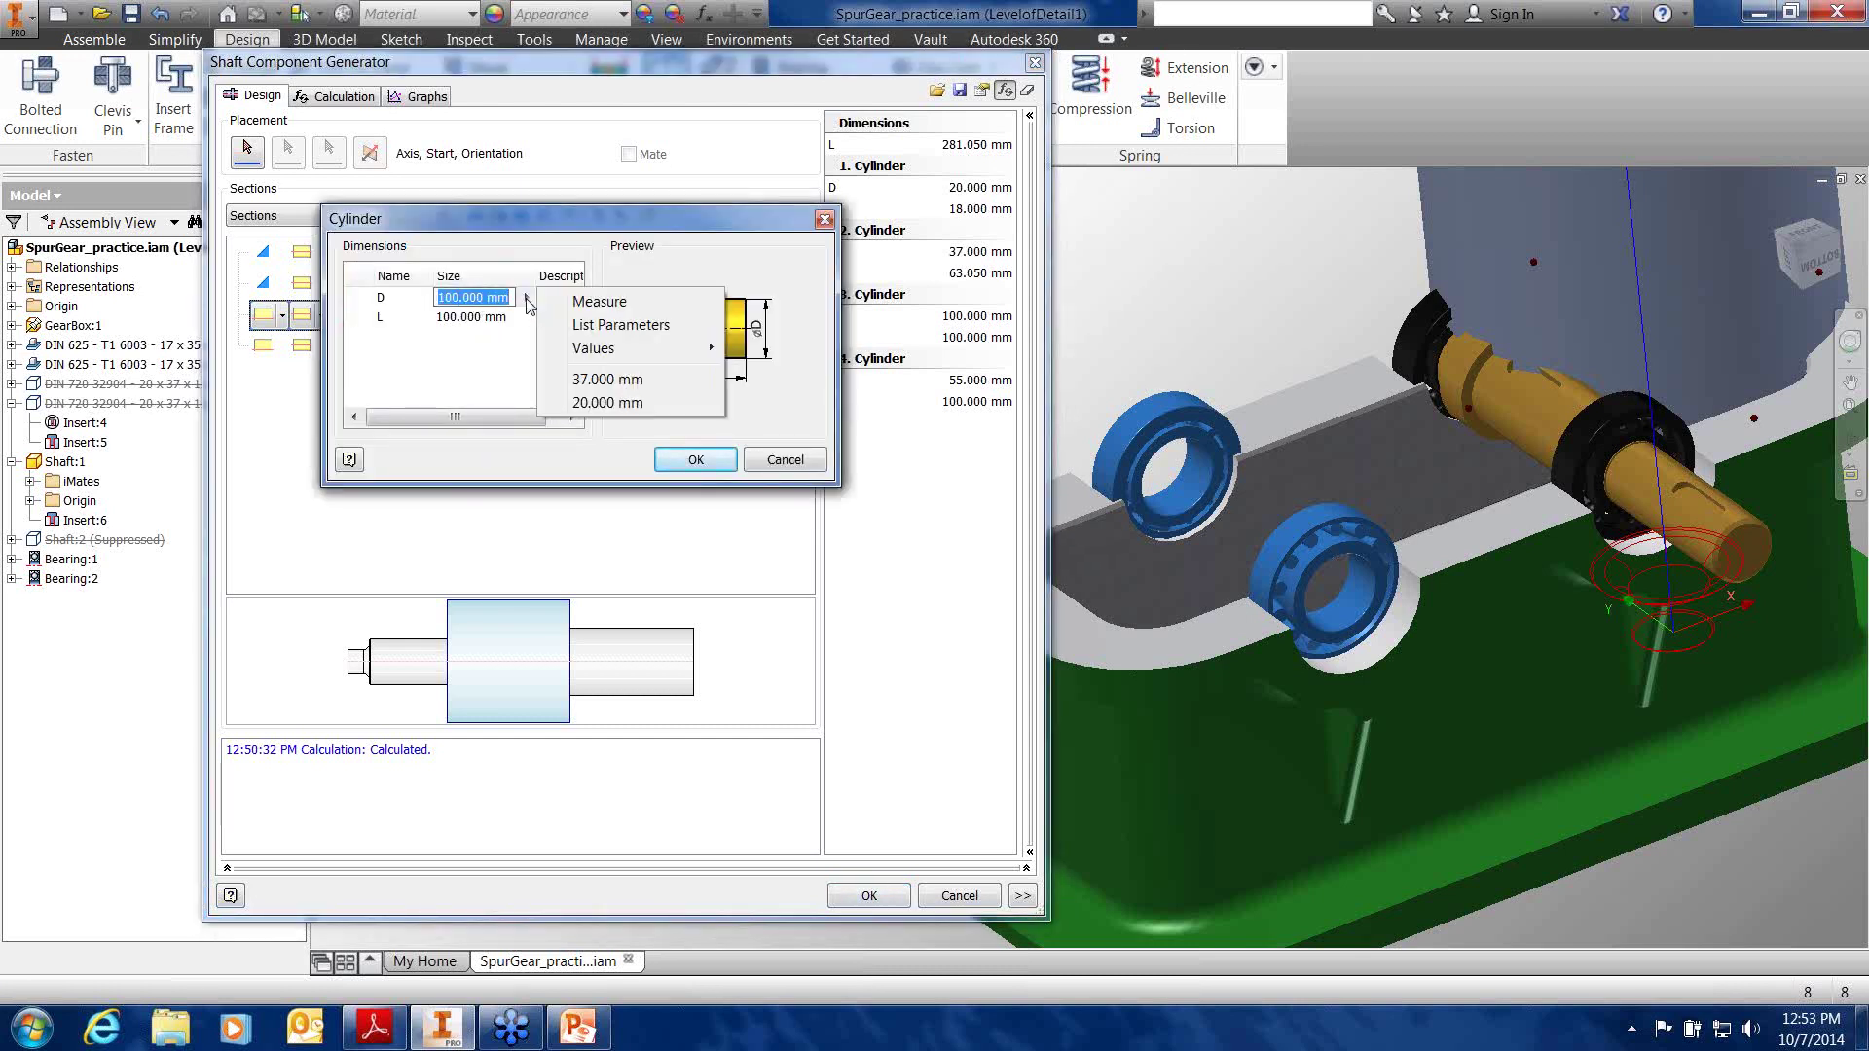
{"action": "left_click", "coordinate": [599, 351]}
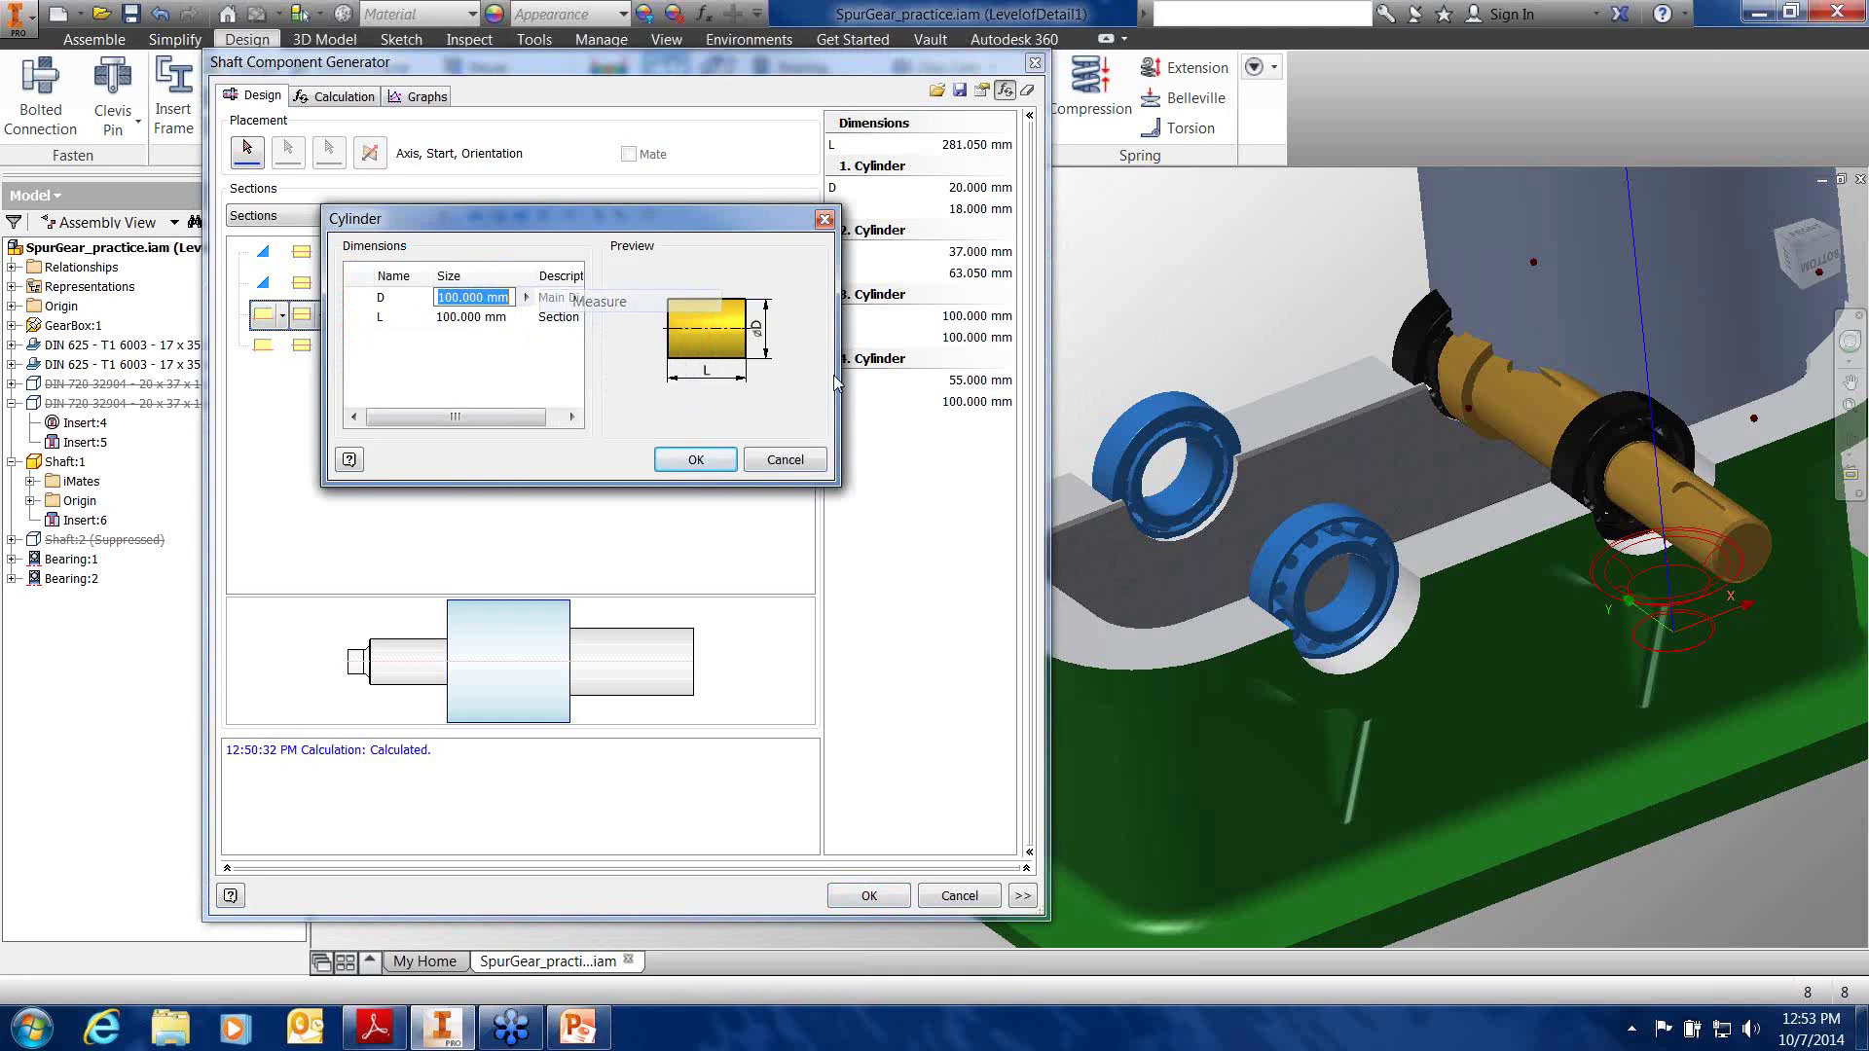
{"action": "left_click", "coordinate": [1187, 507]}
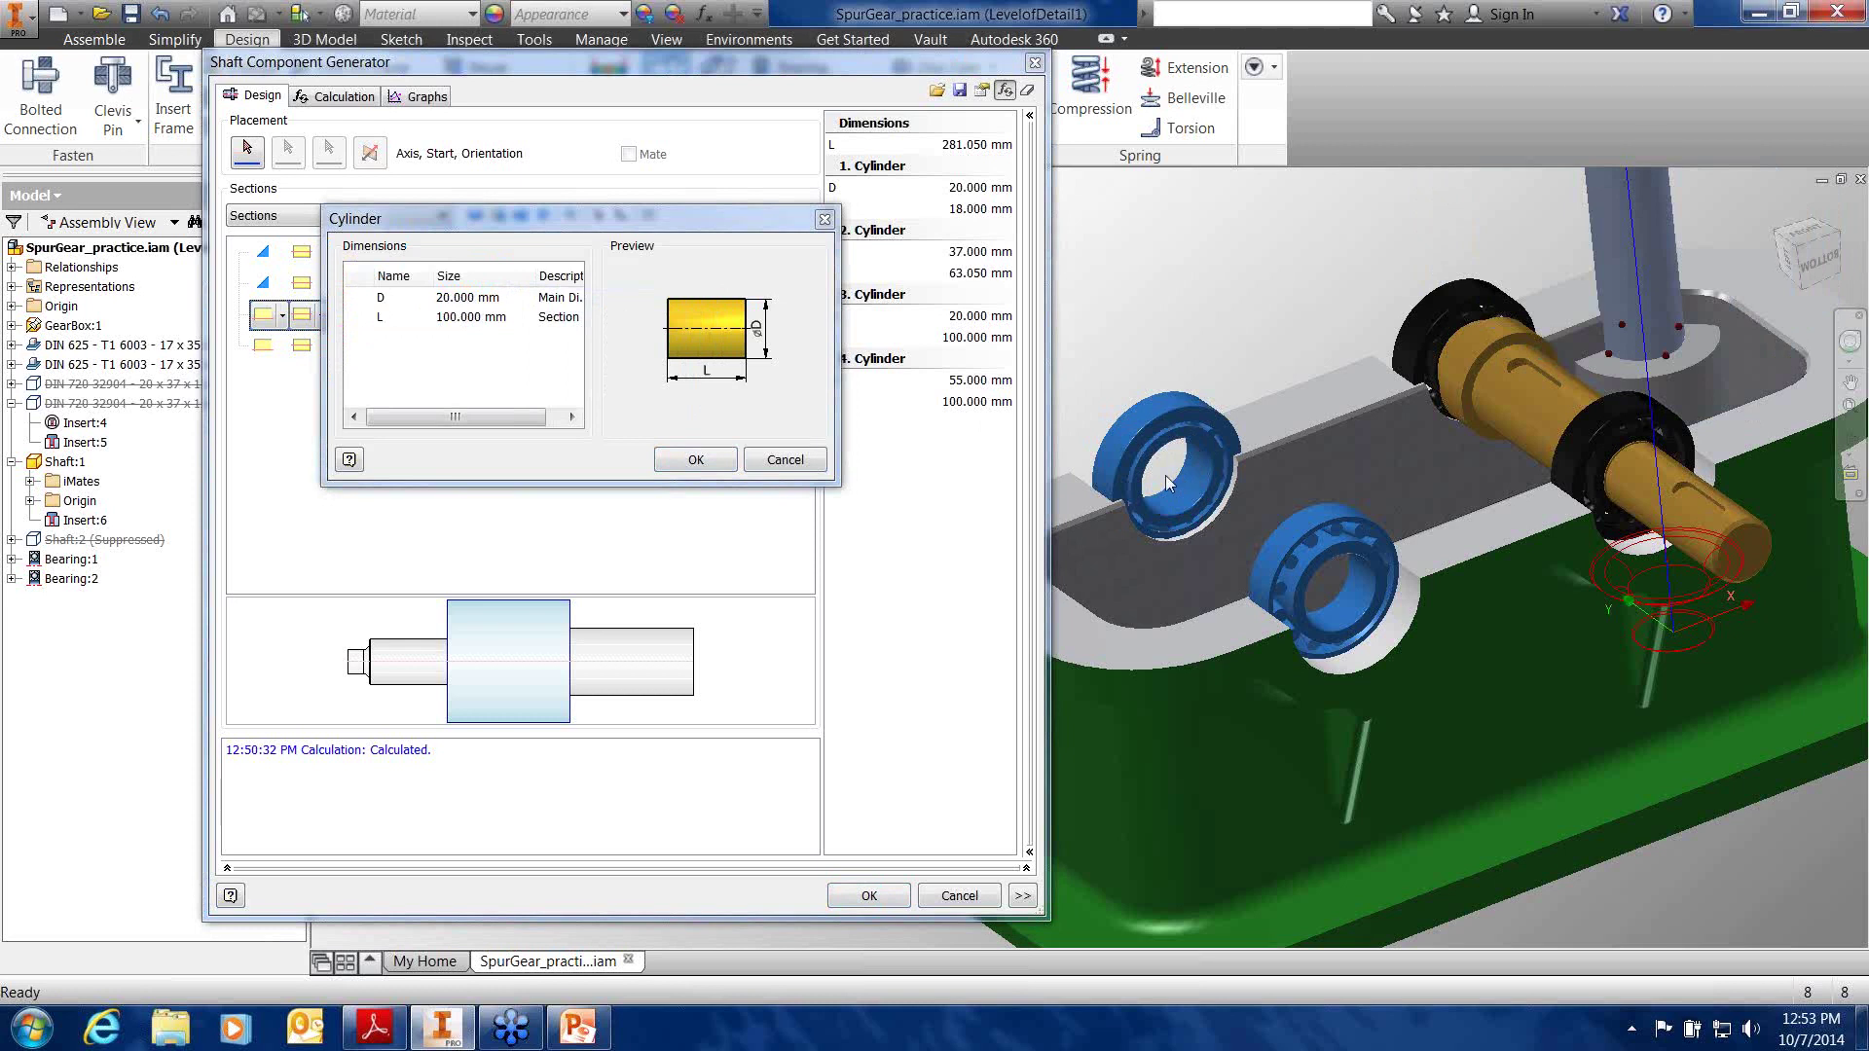
Set the third cylinder section's length to 19 mm by measuring on the farther blue bearing, and accept the section
{"action": "left_click", "coordinate": [472, 316]}
{"action": "left_click", "coordinate": [526, 316]}
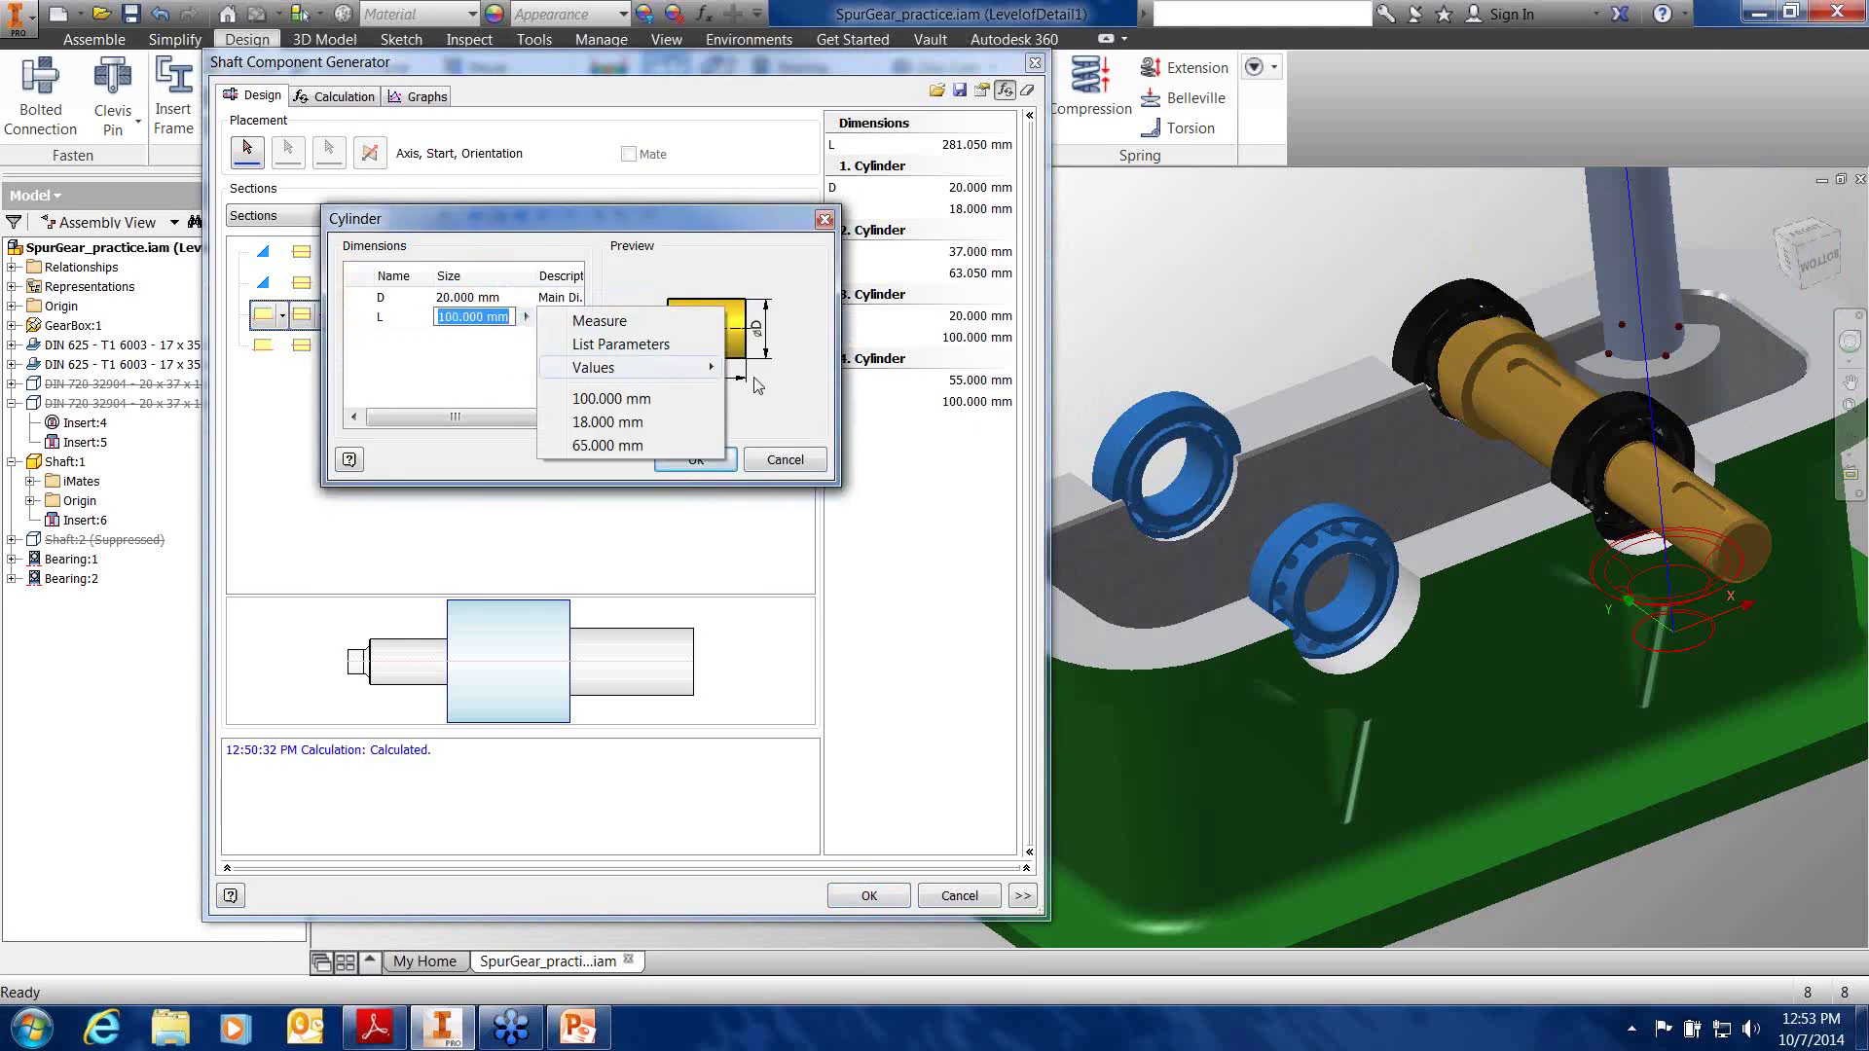
{"action": "left_click", "coordinate": [600, 321]}
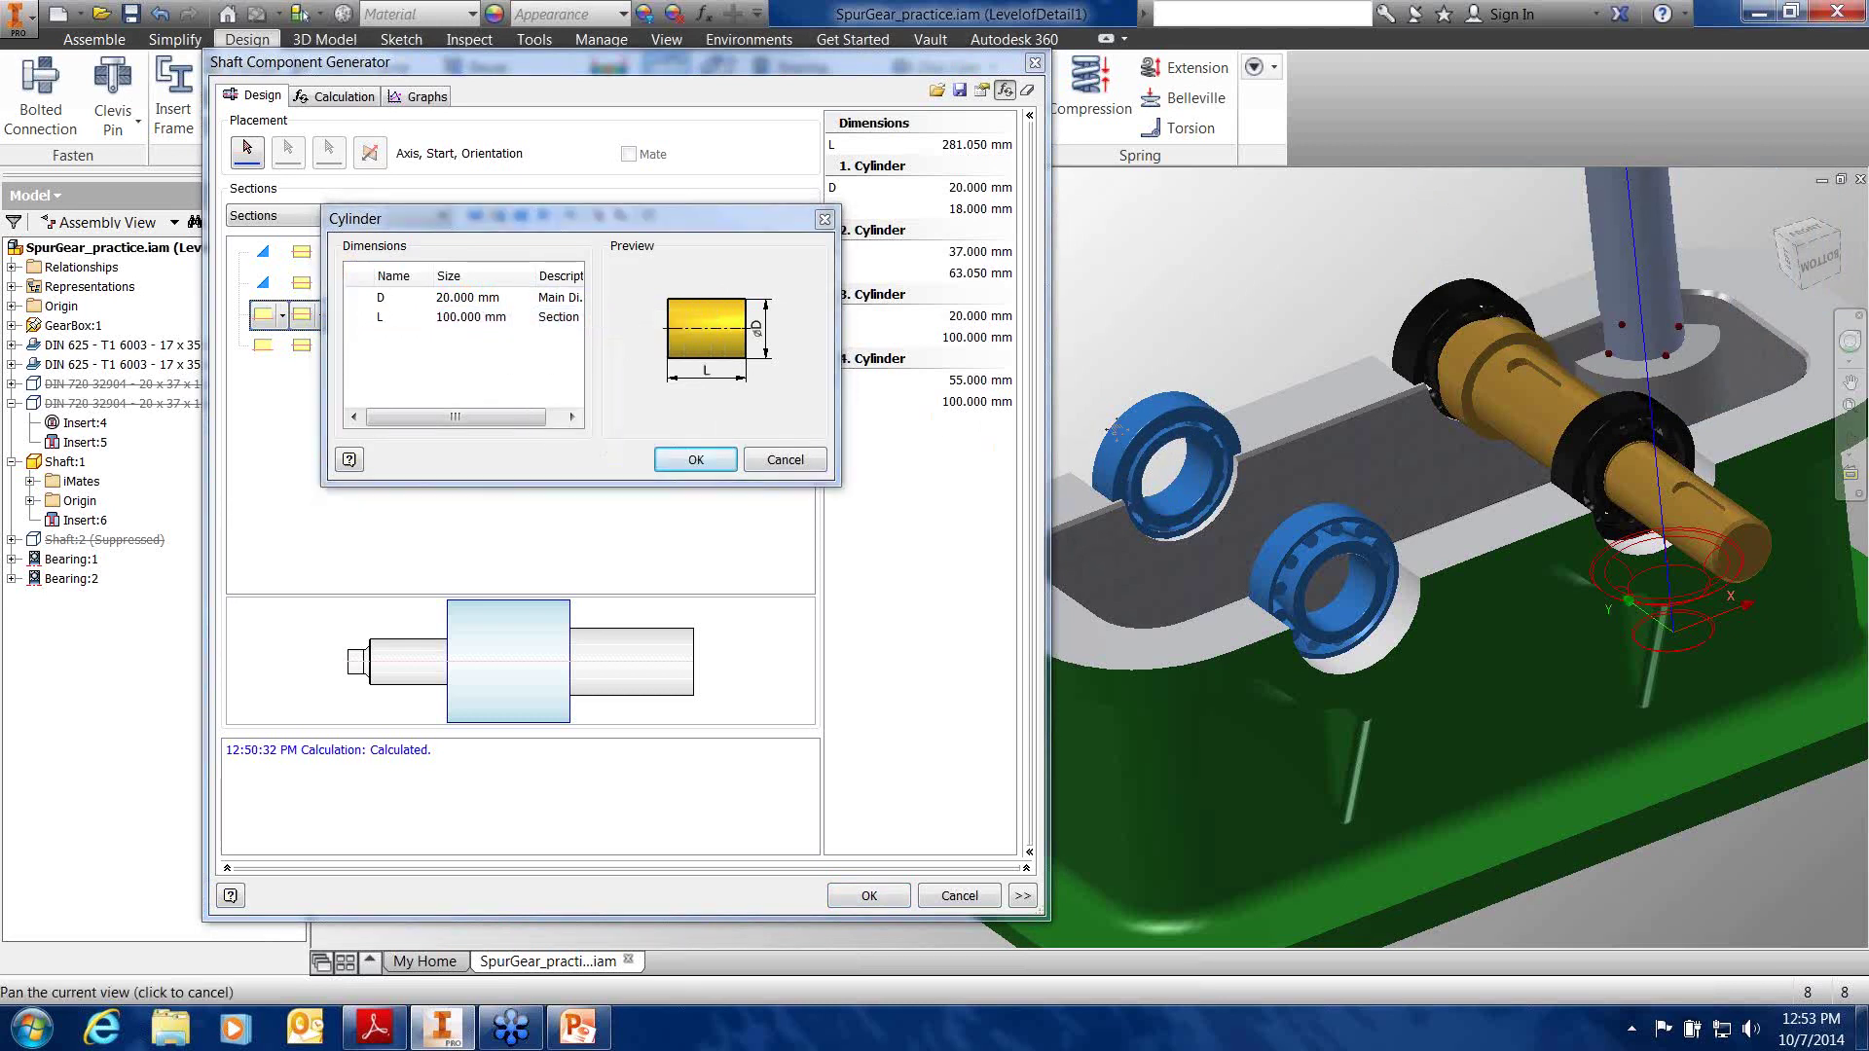
{"action": "middle_click_drag", "start_coordinate": [1117, 429], "coordinate": [1189, 436]}
{"action": "scroll", "coordinate": [1152, 480], "scroll_direction": "down", "scroll_amount": 6}
{"action": "left_click", "coordinate": [1166, 480]}
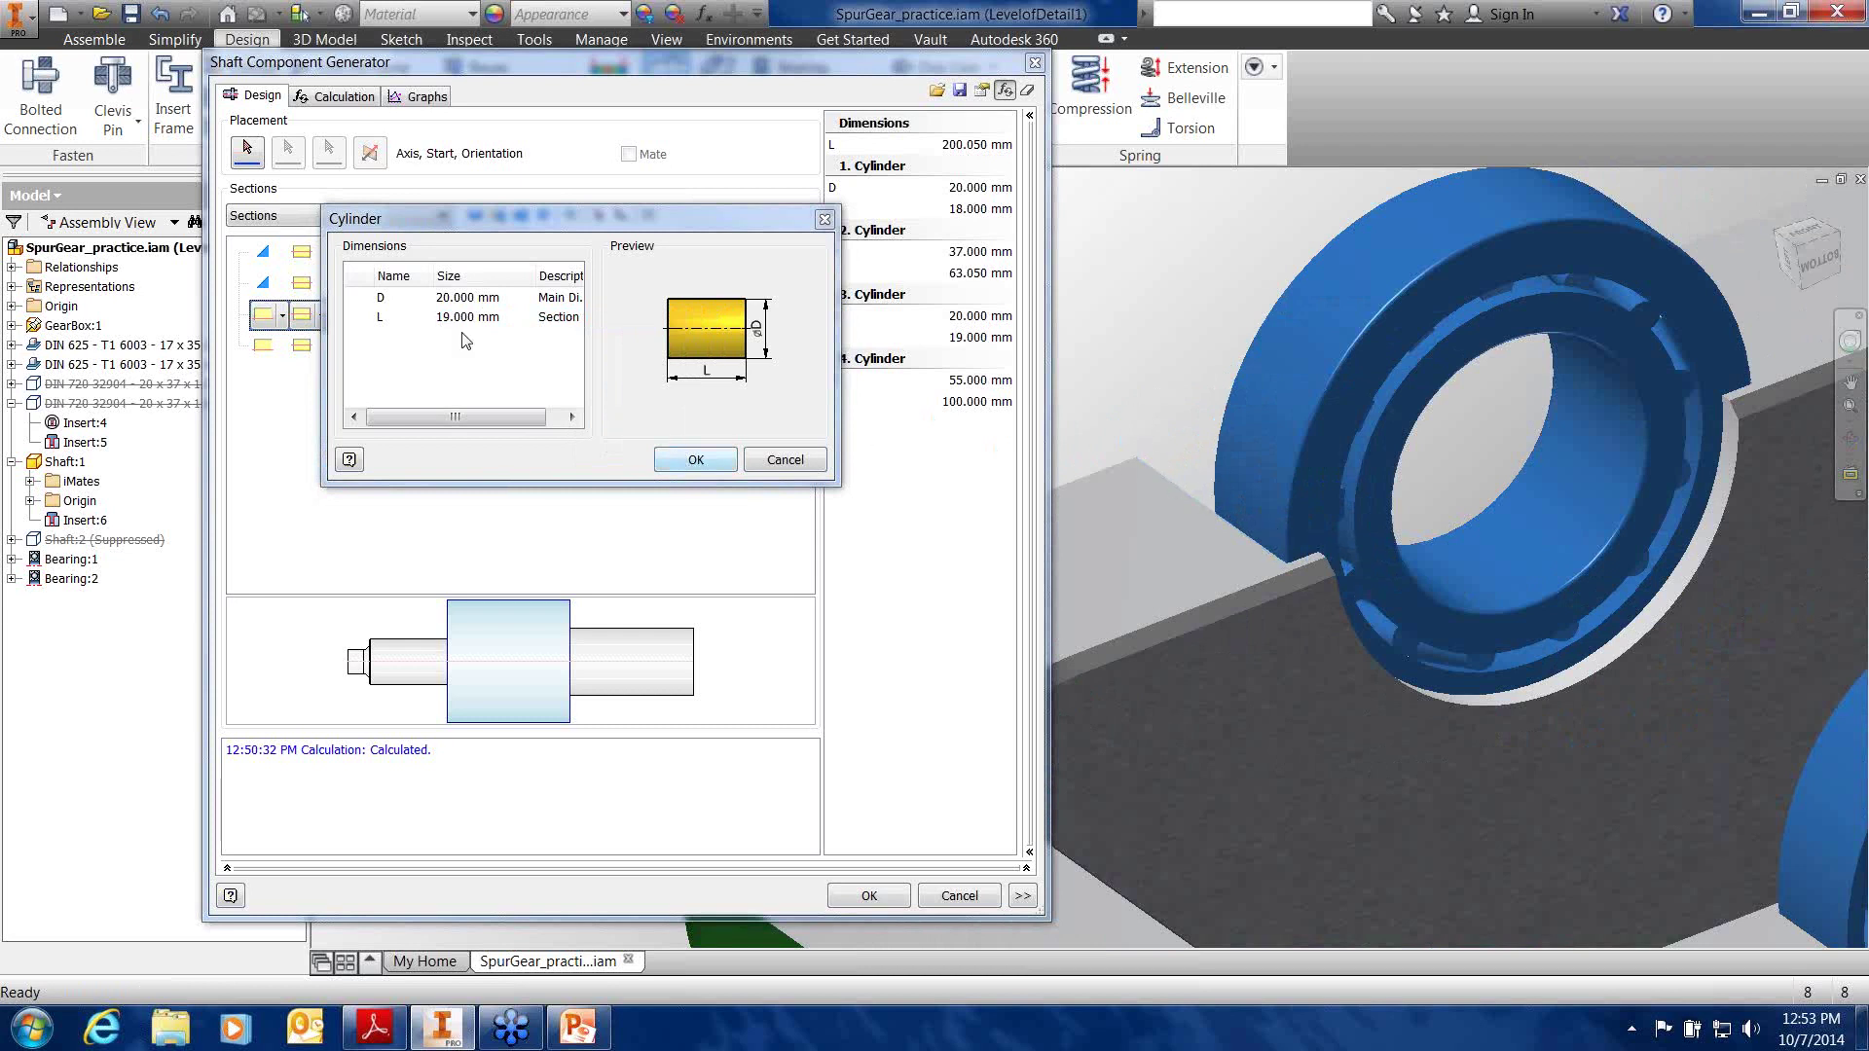
{"action": "left_click", "coordinate": [699, 460]}
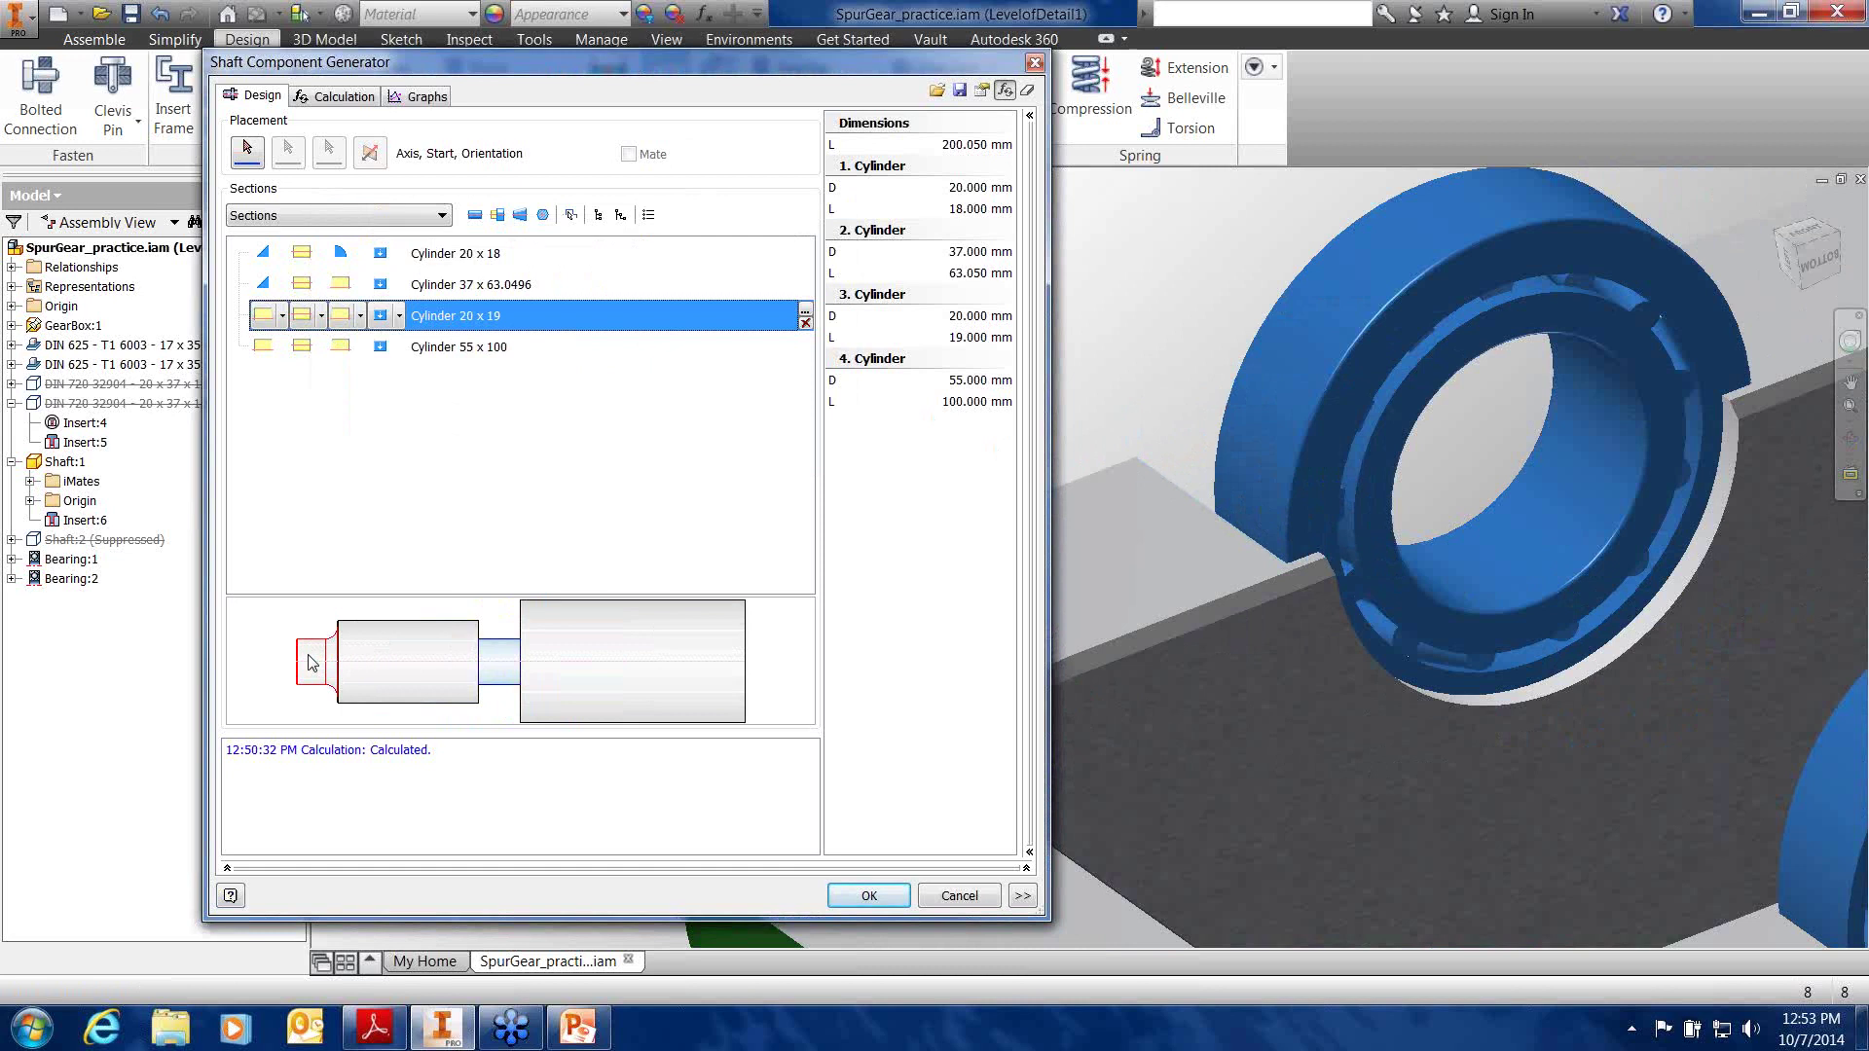
Delete the fourth shaft section, the 55 x 100 mm cylinder
{"action": "left_click", "coordinate": [441, 352]}
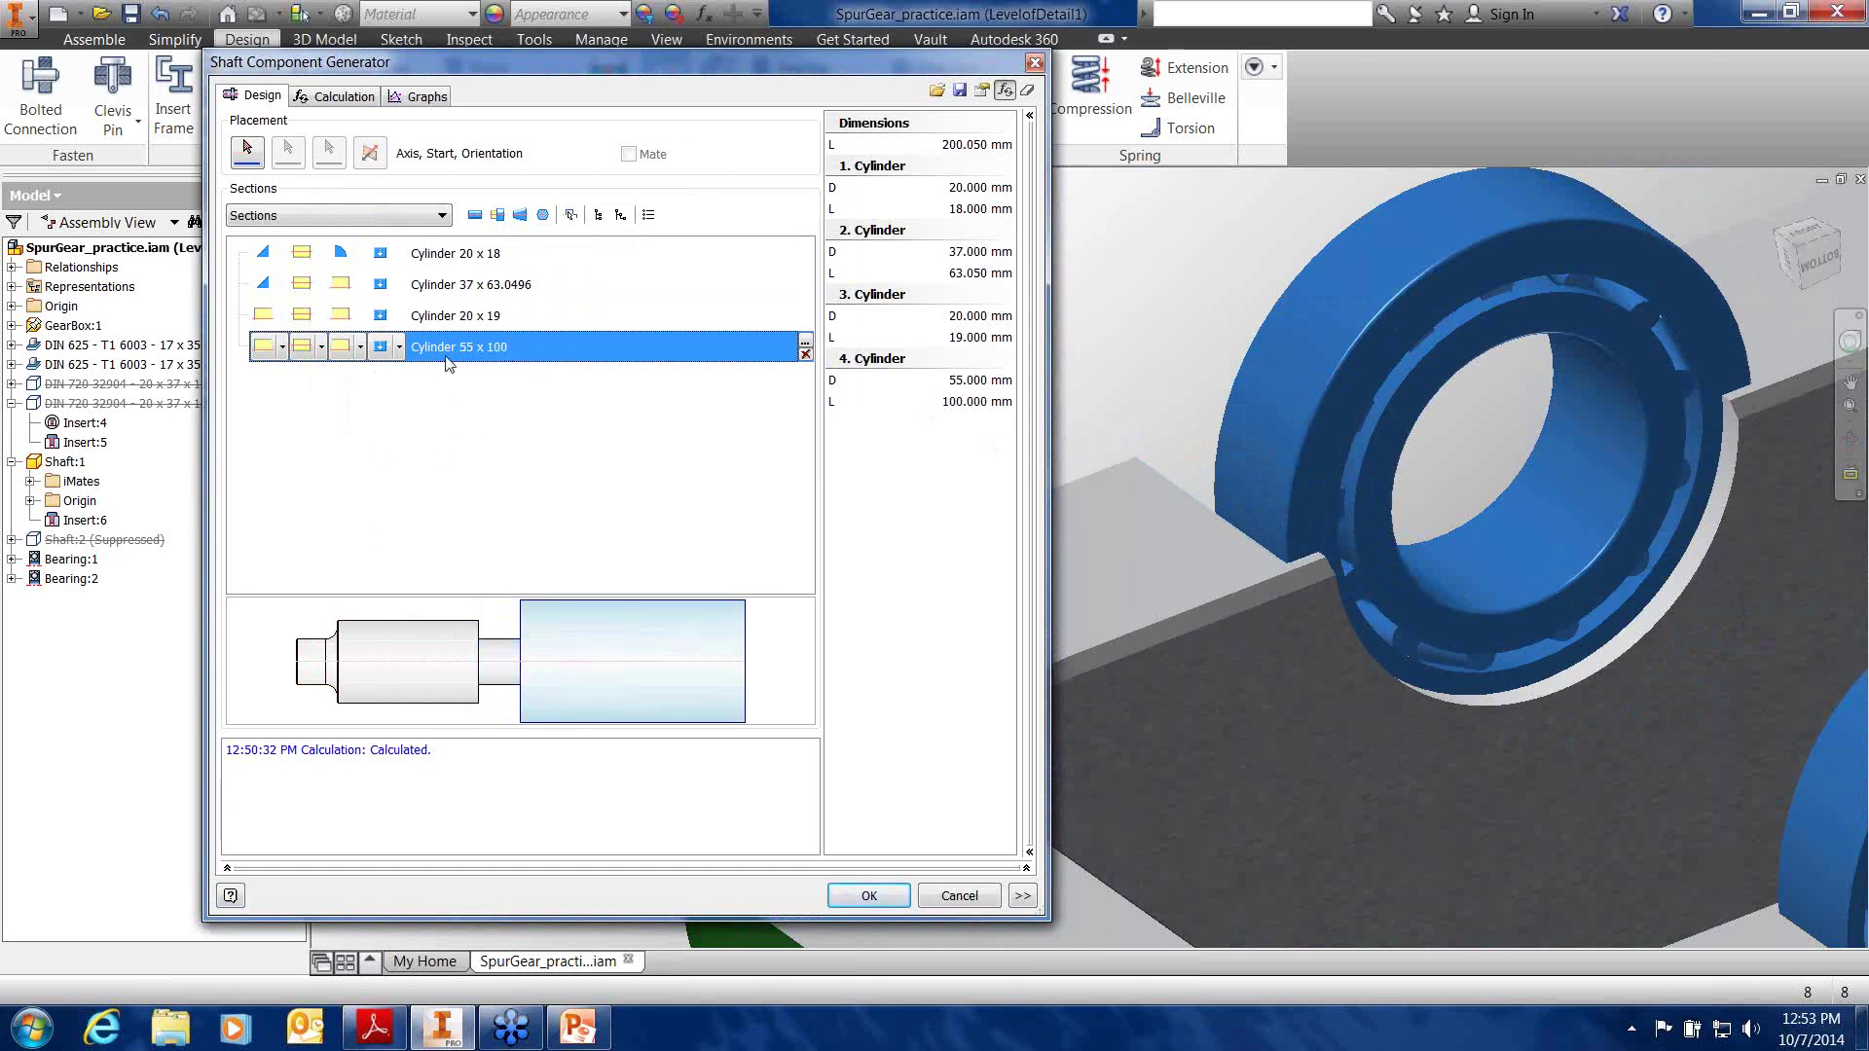
{"action": "left_click", "coordinate": [806, 355]}
{"action": "left_click", "coordinate": [1019, 620]}
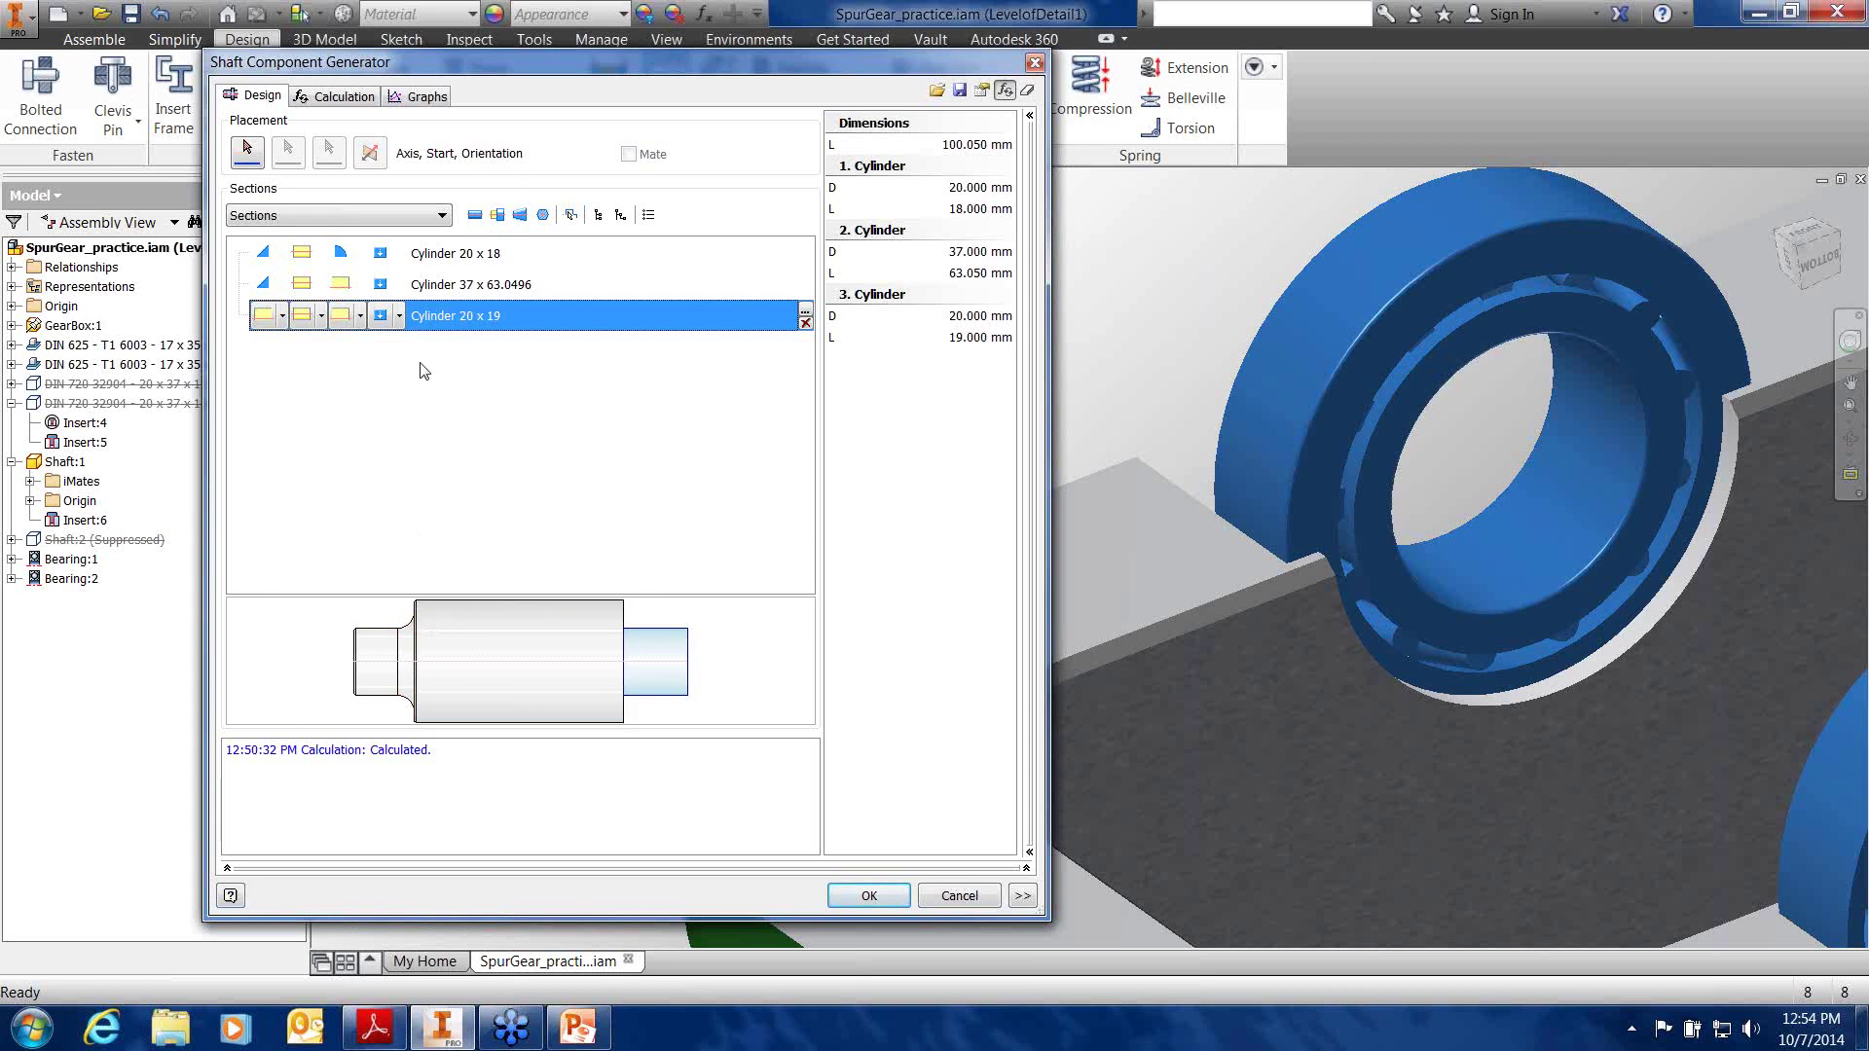
Remove the fillet from the second edge of the first cylinder section by setting it to No feature
{"action": "left_click", "coordinate": [341, 258]}
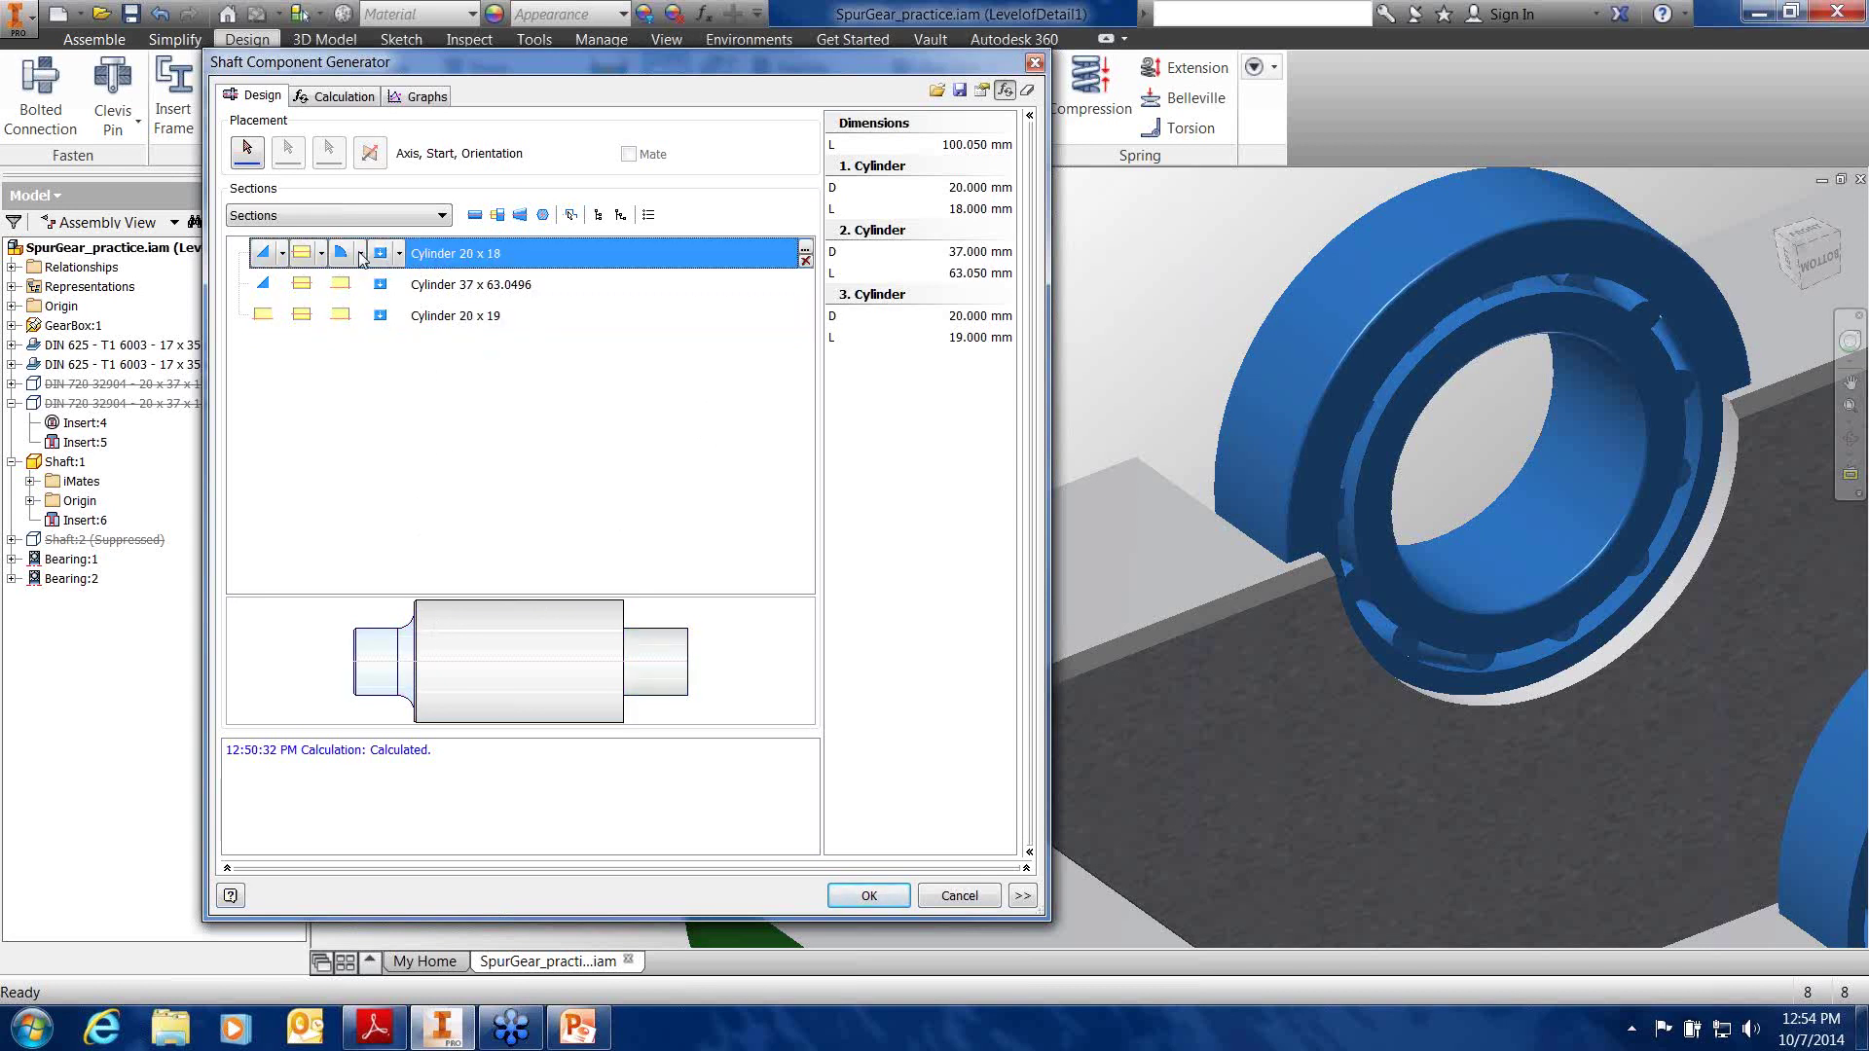
{"action": "left_click", "coordinate": [360, 255]}
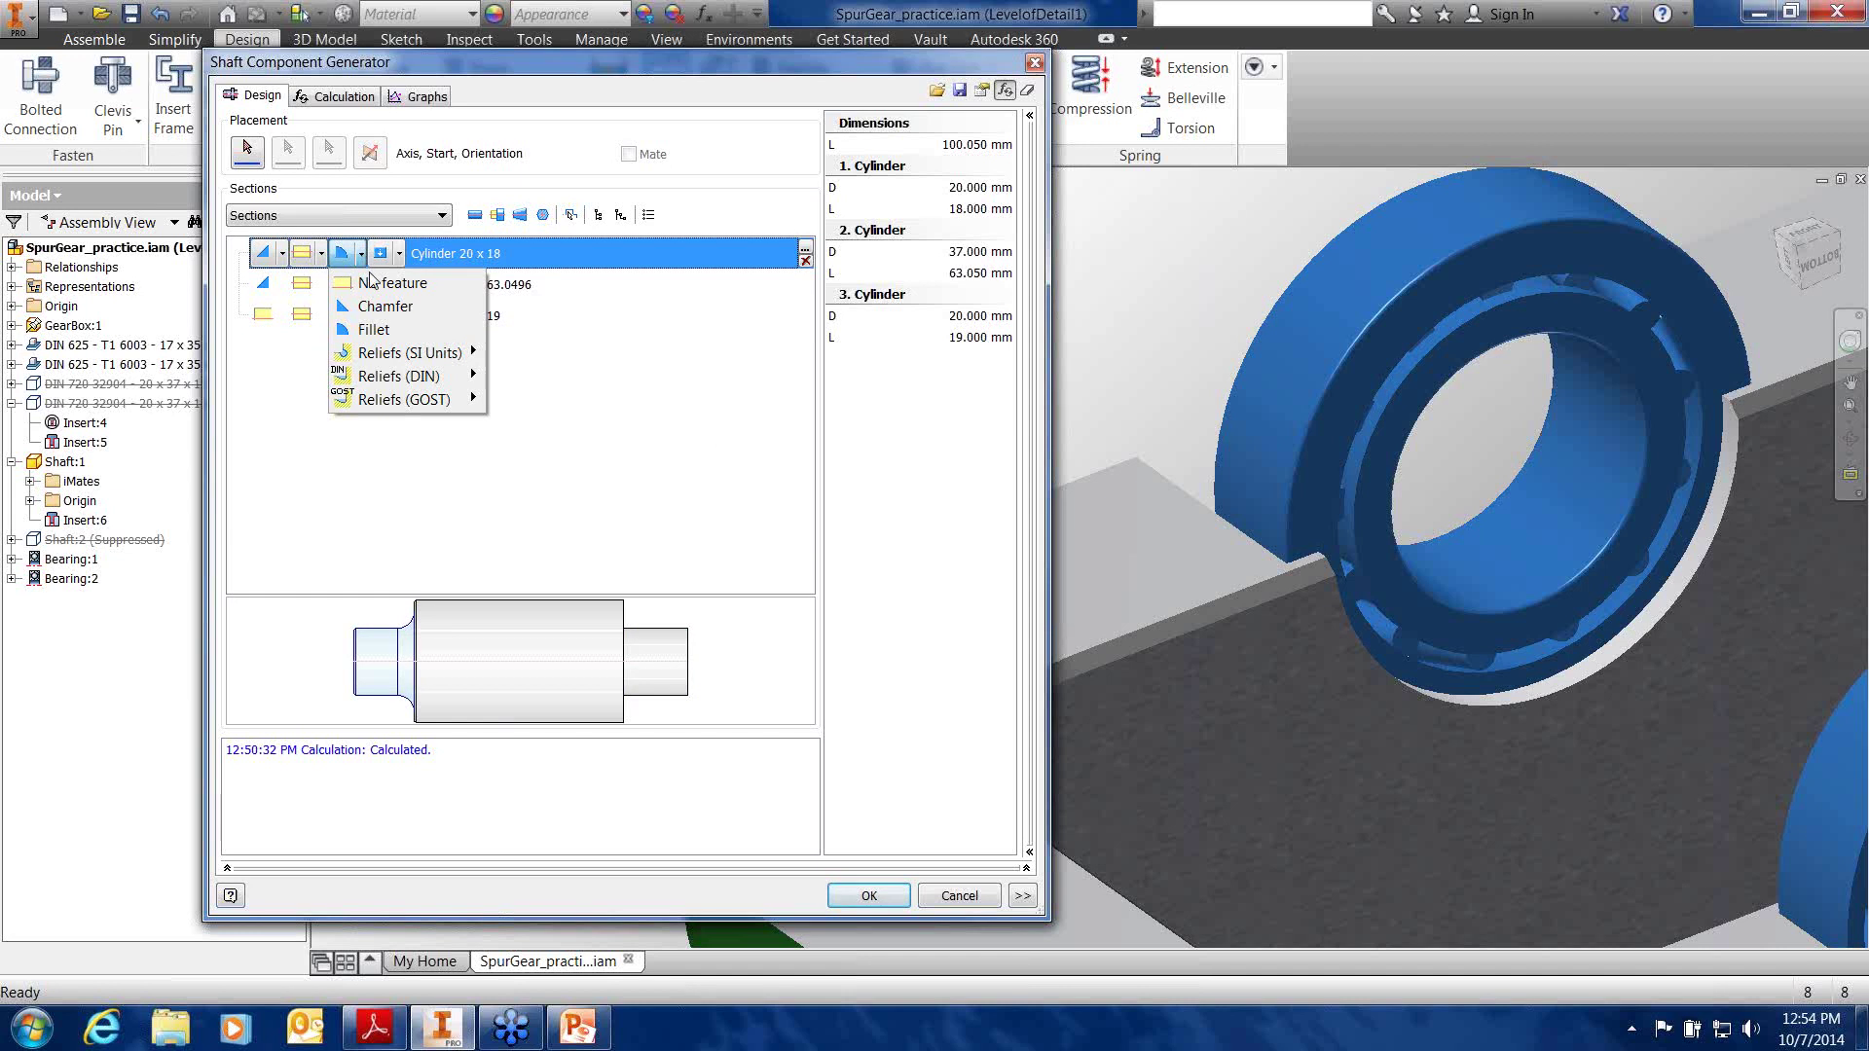
{"action": "left_click", "coordinate": [374, 283]}
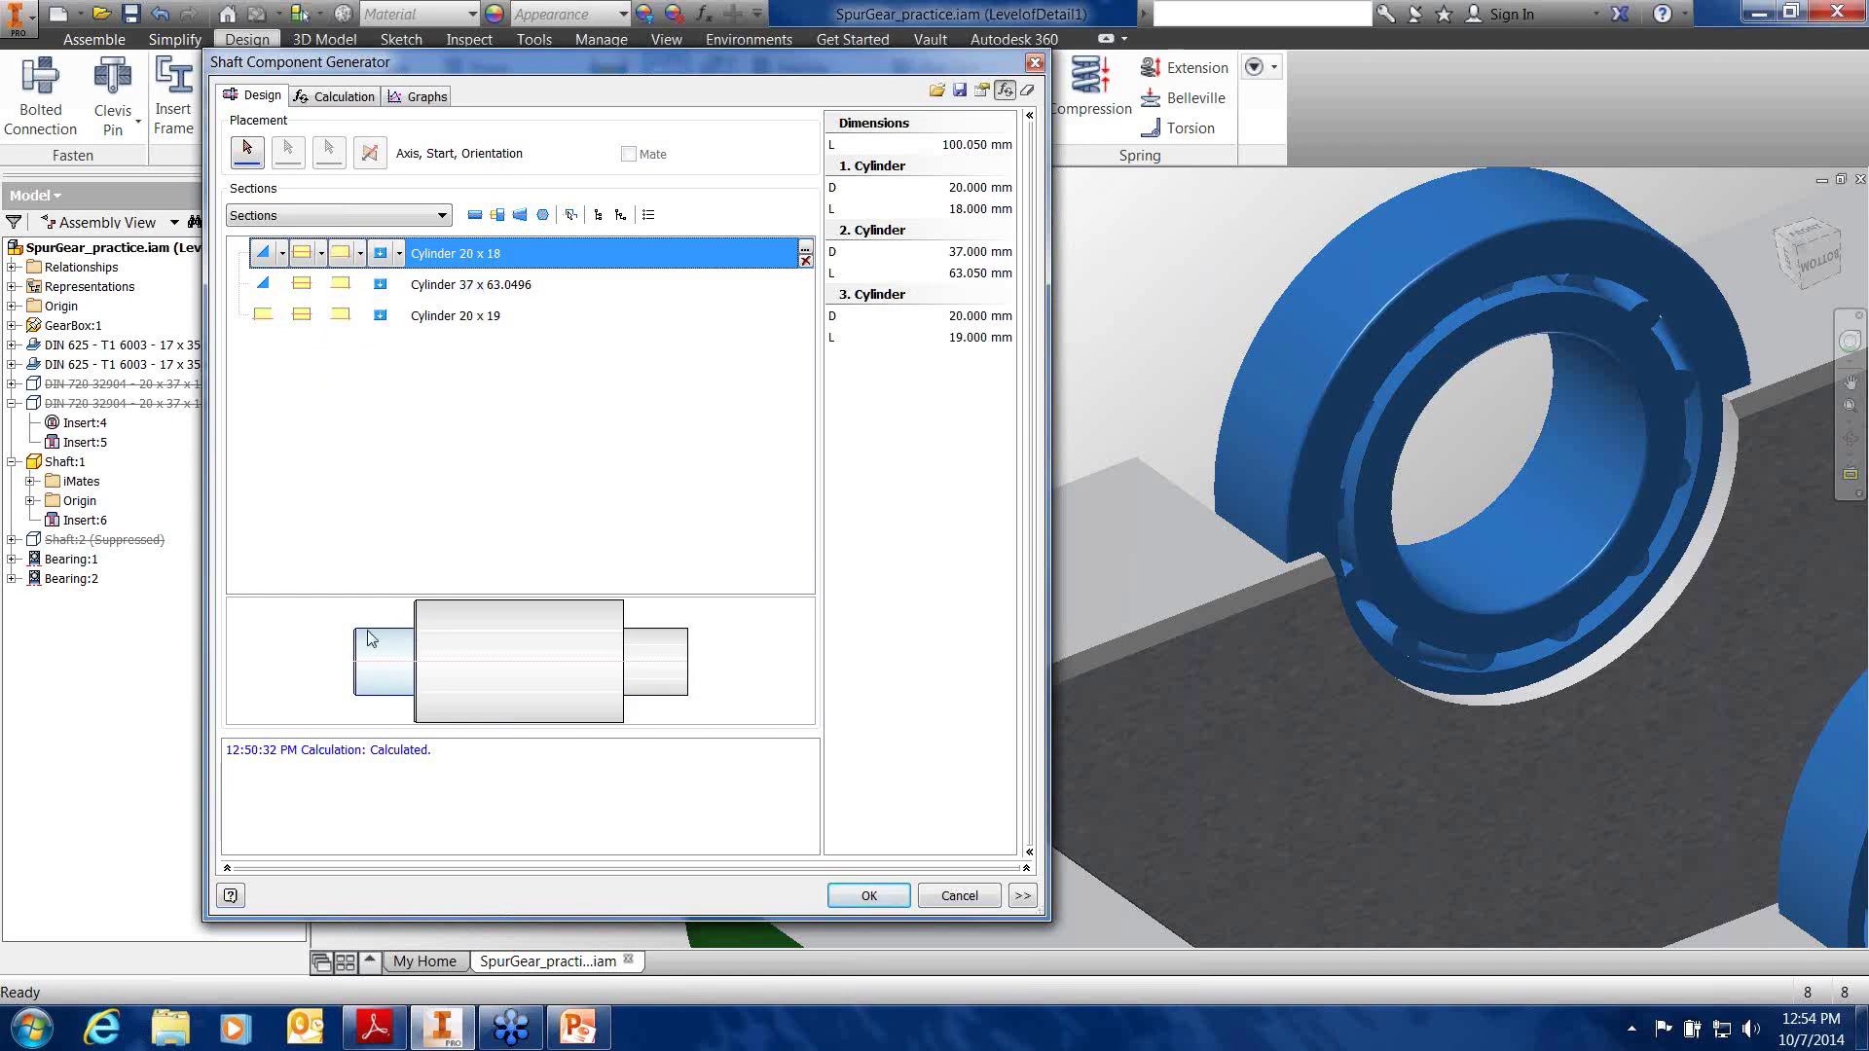
Set the first cylinder section's end chamfer distance to 1 mm
{"action": "left_click", "coordinate": [264, 251]}
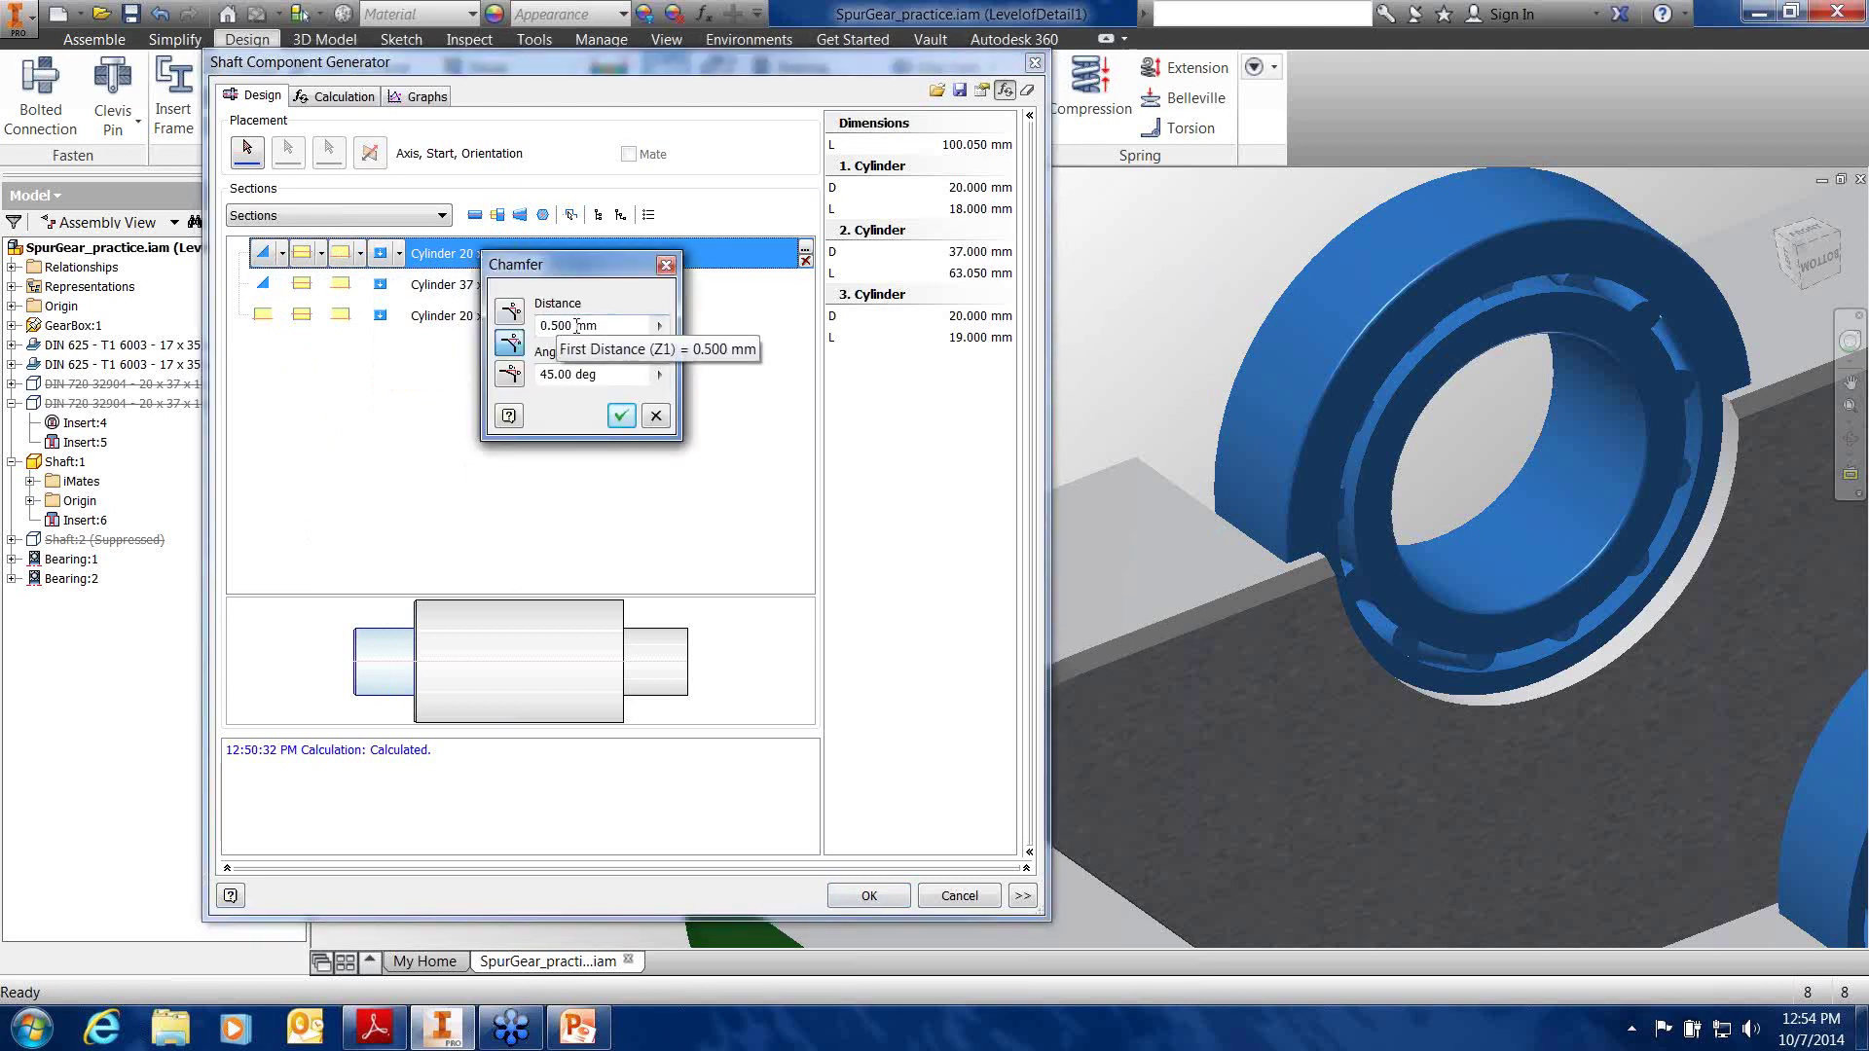
{"action": "double_click", "coordinate": [570, 325]}
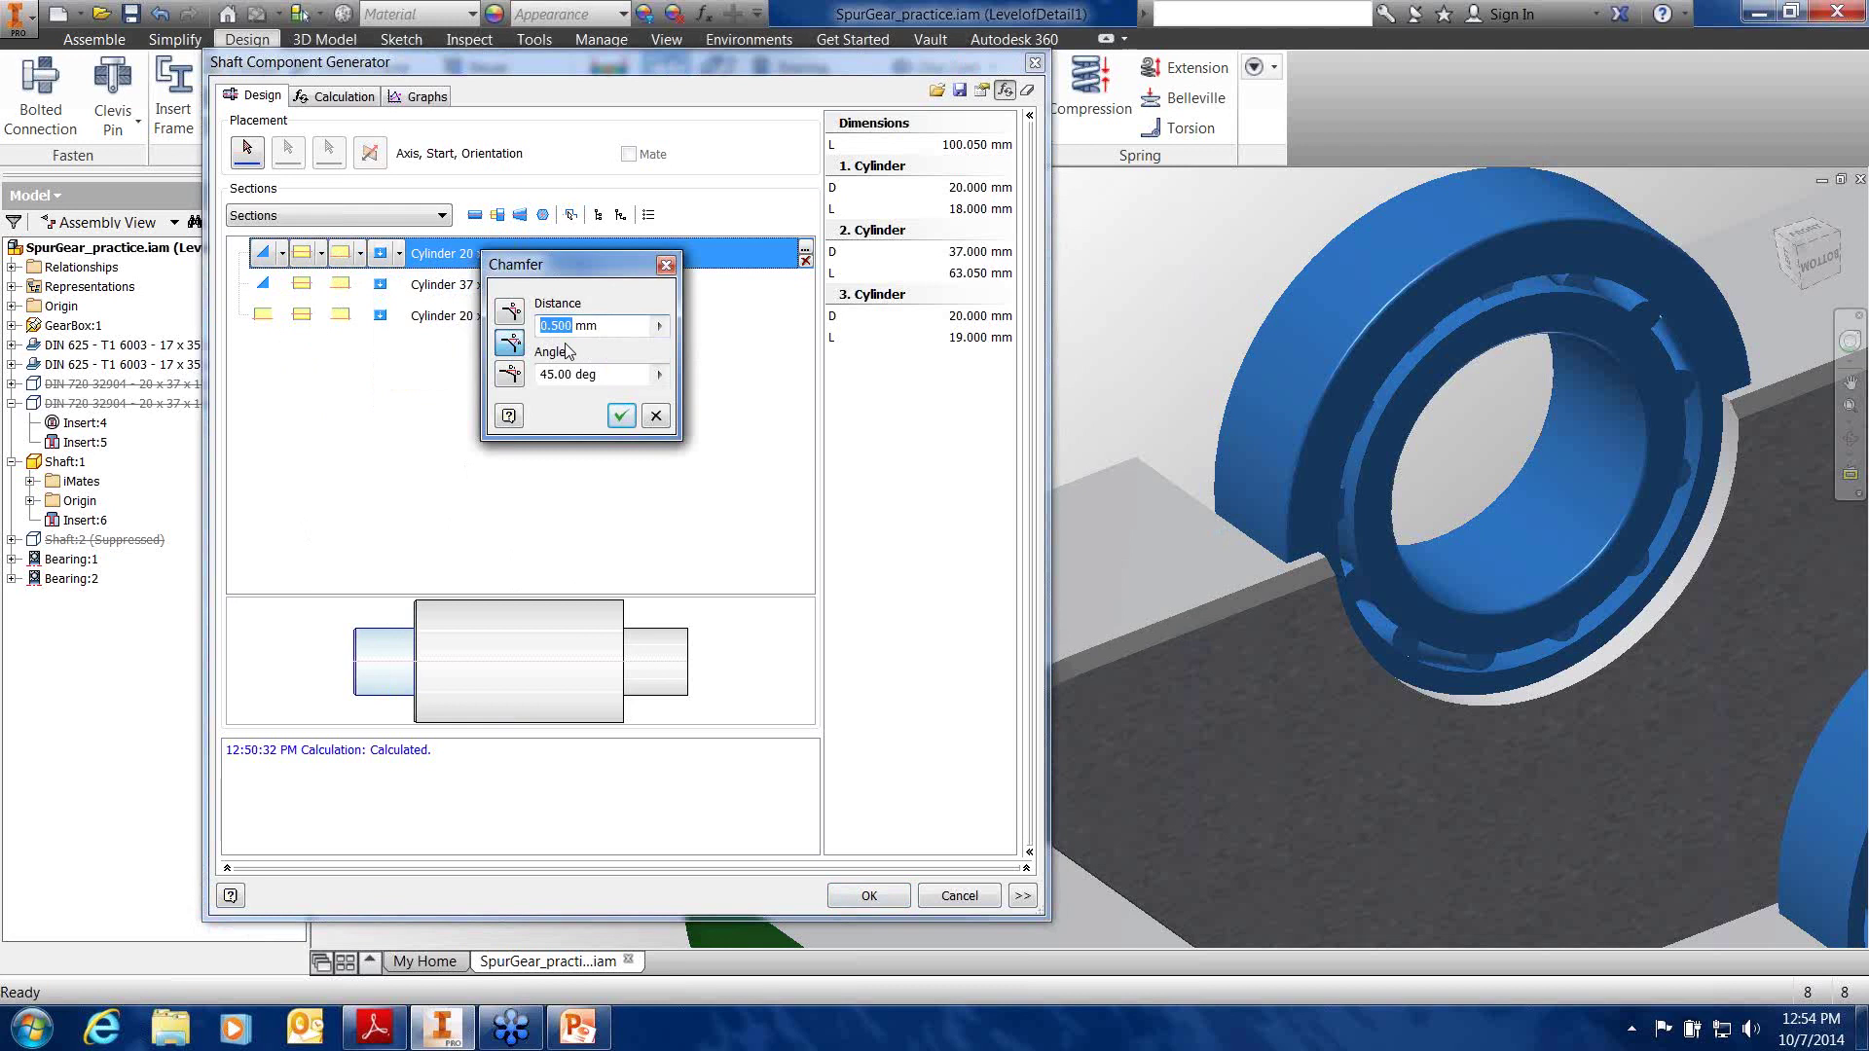
{"action": "type", "text": "1"}
{"action": "left_click", "coordinate": [621, 416]}
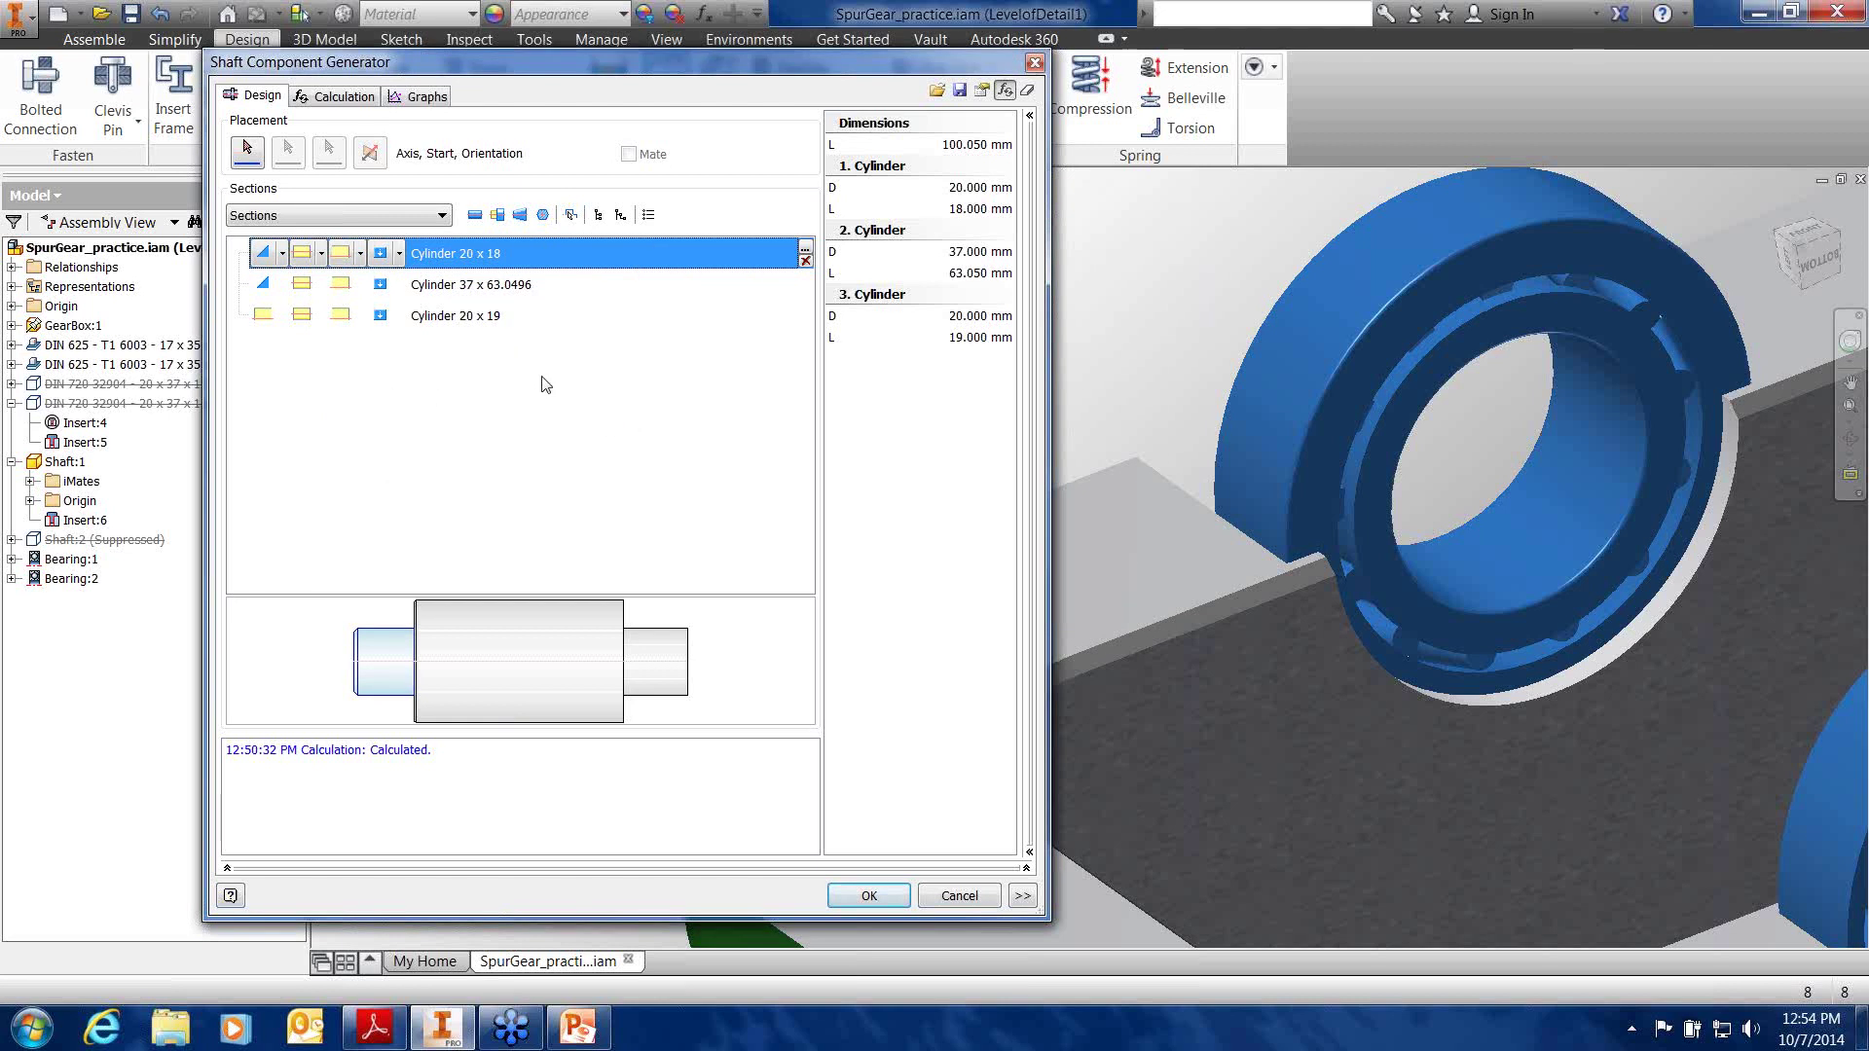
Remove the chamfer from the first edge of the second cylinder section by setting it to No feature
{"action": "left_click", "coordinate": [267, 285]}
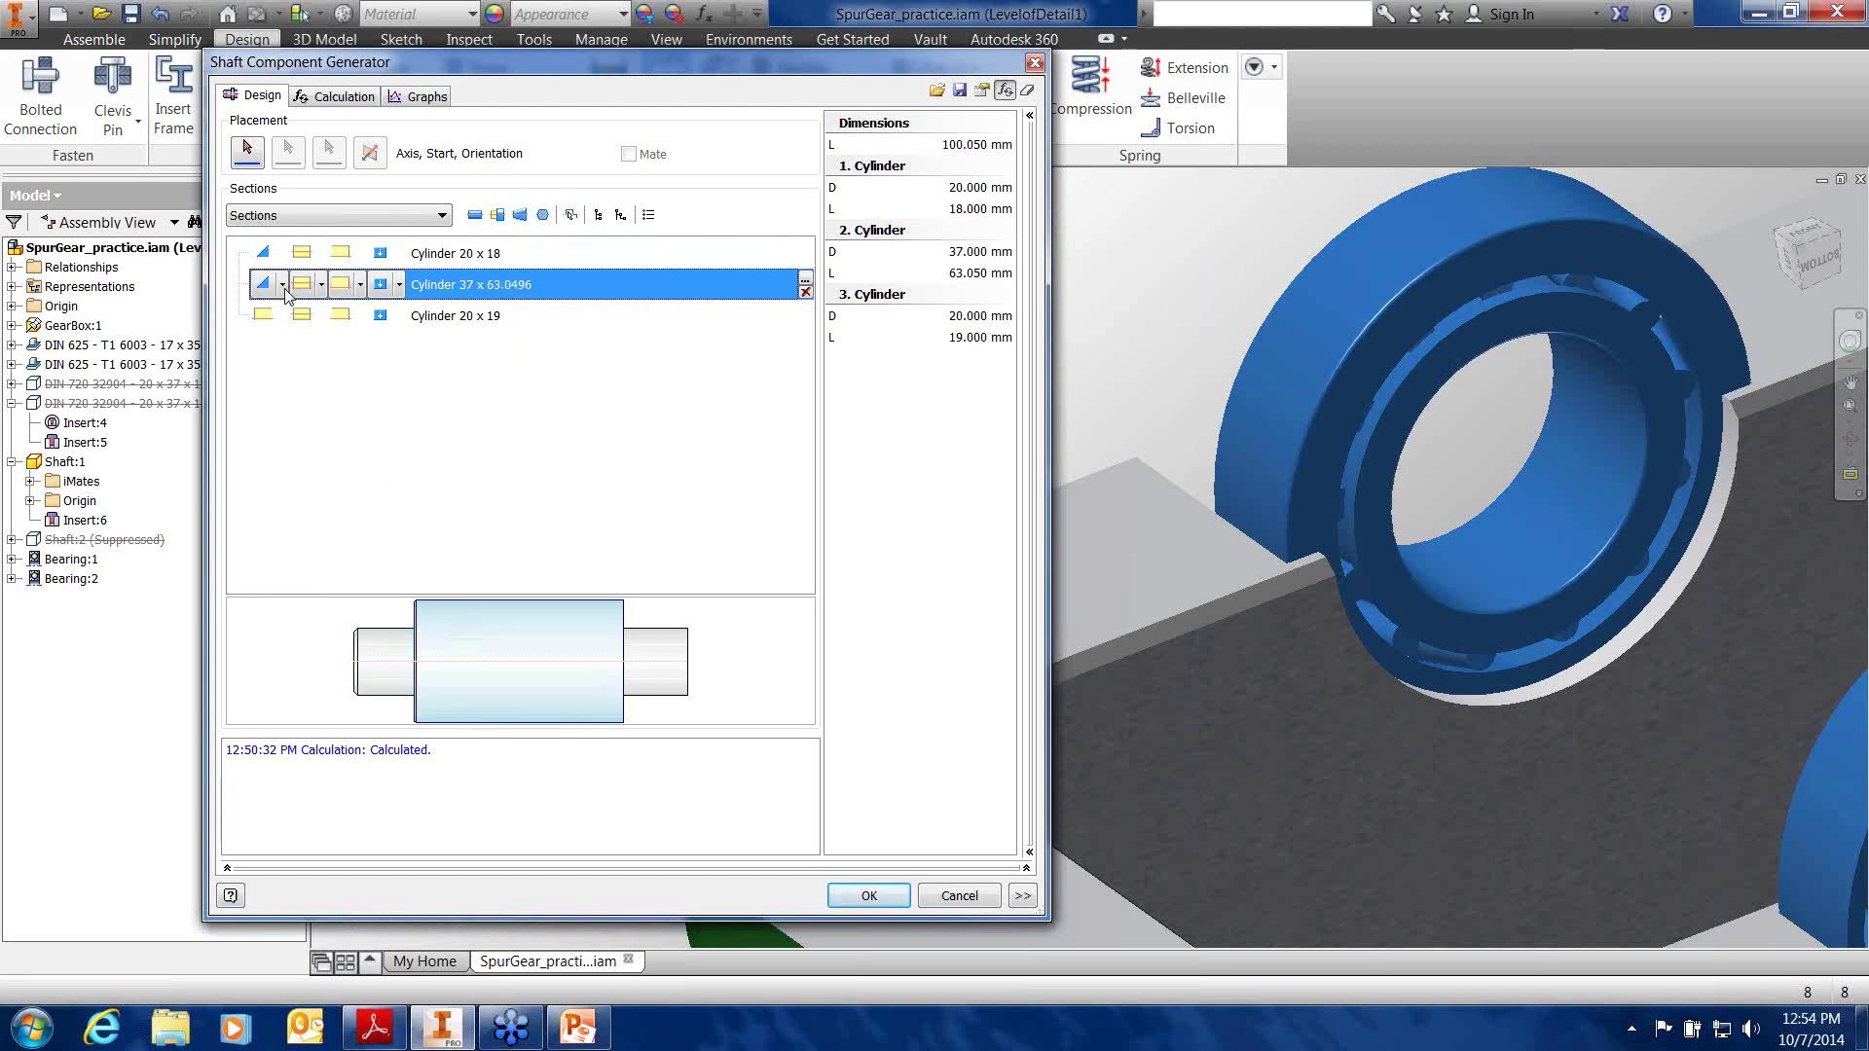
{"action": "left_click", "coordinate": [283, 285]}
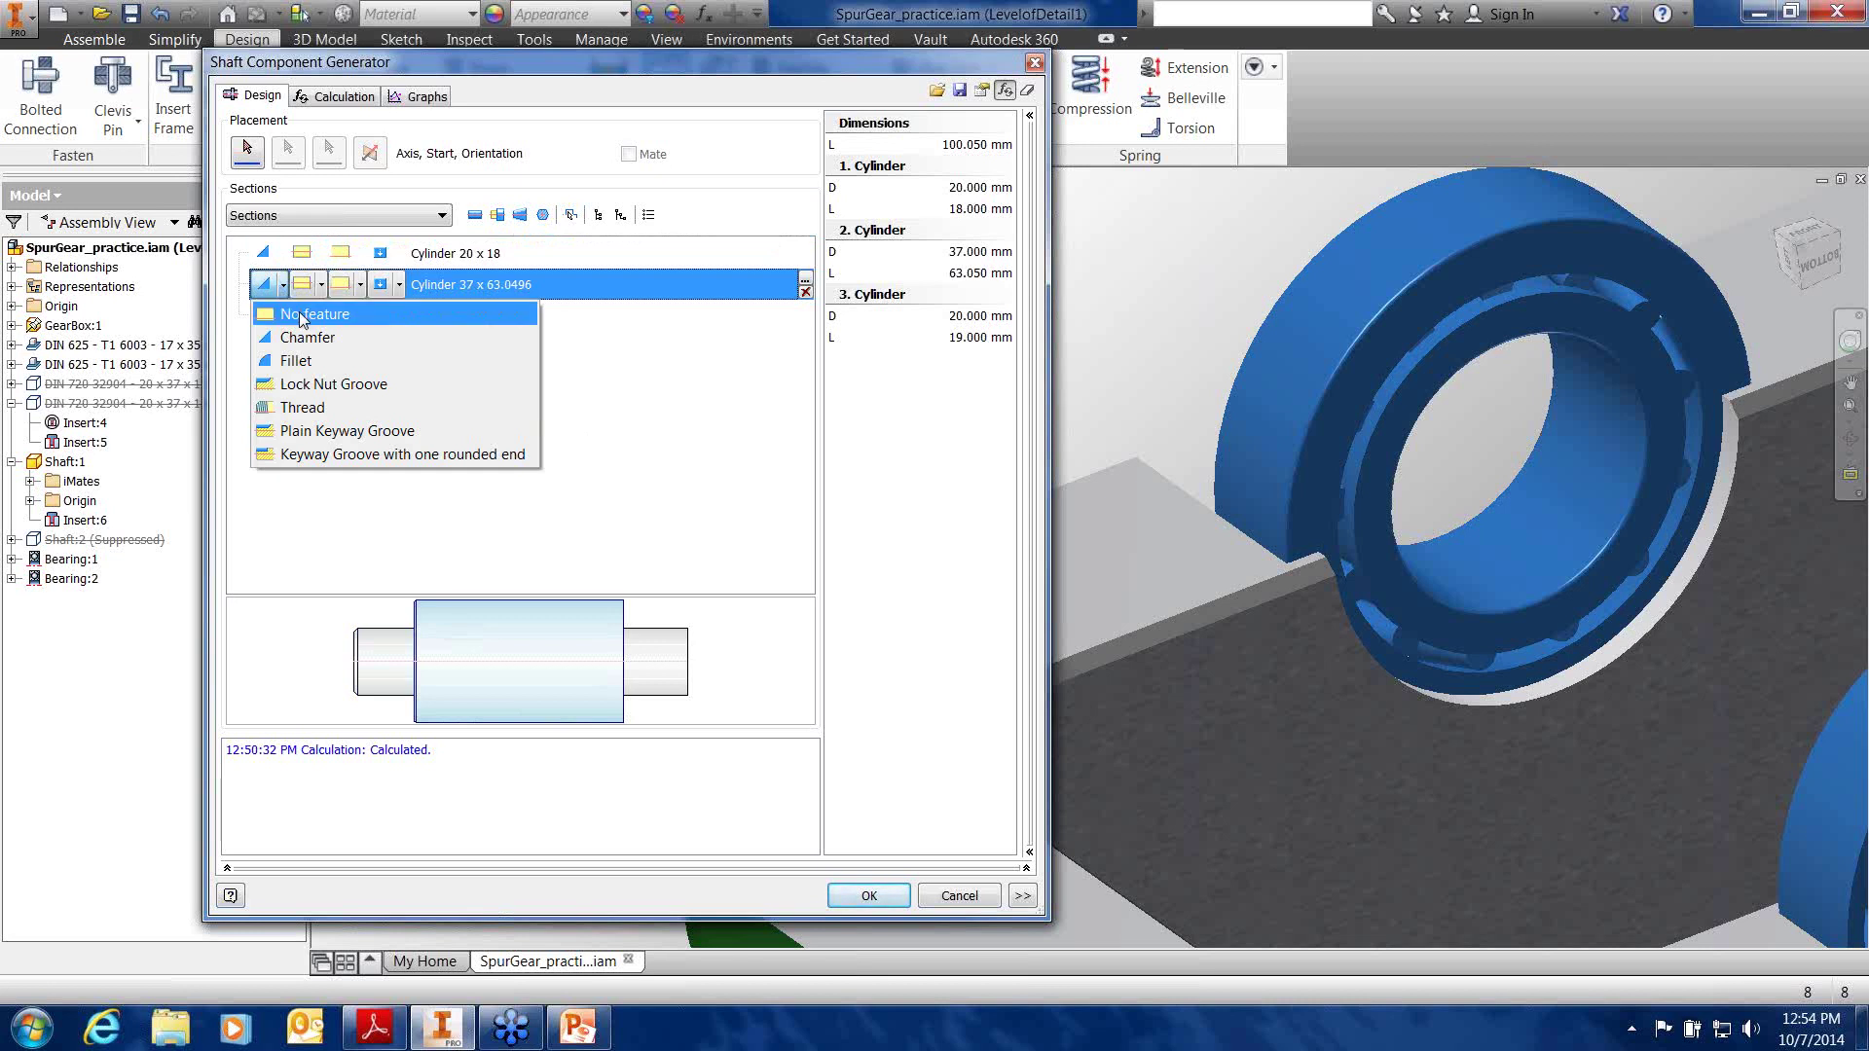
{"action": "left_click", "coordinate": [301, 315]}
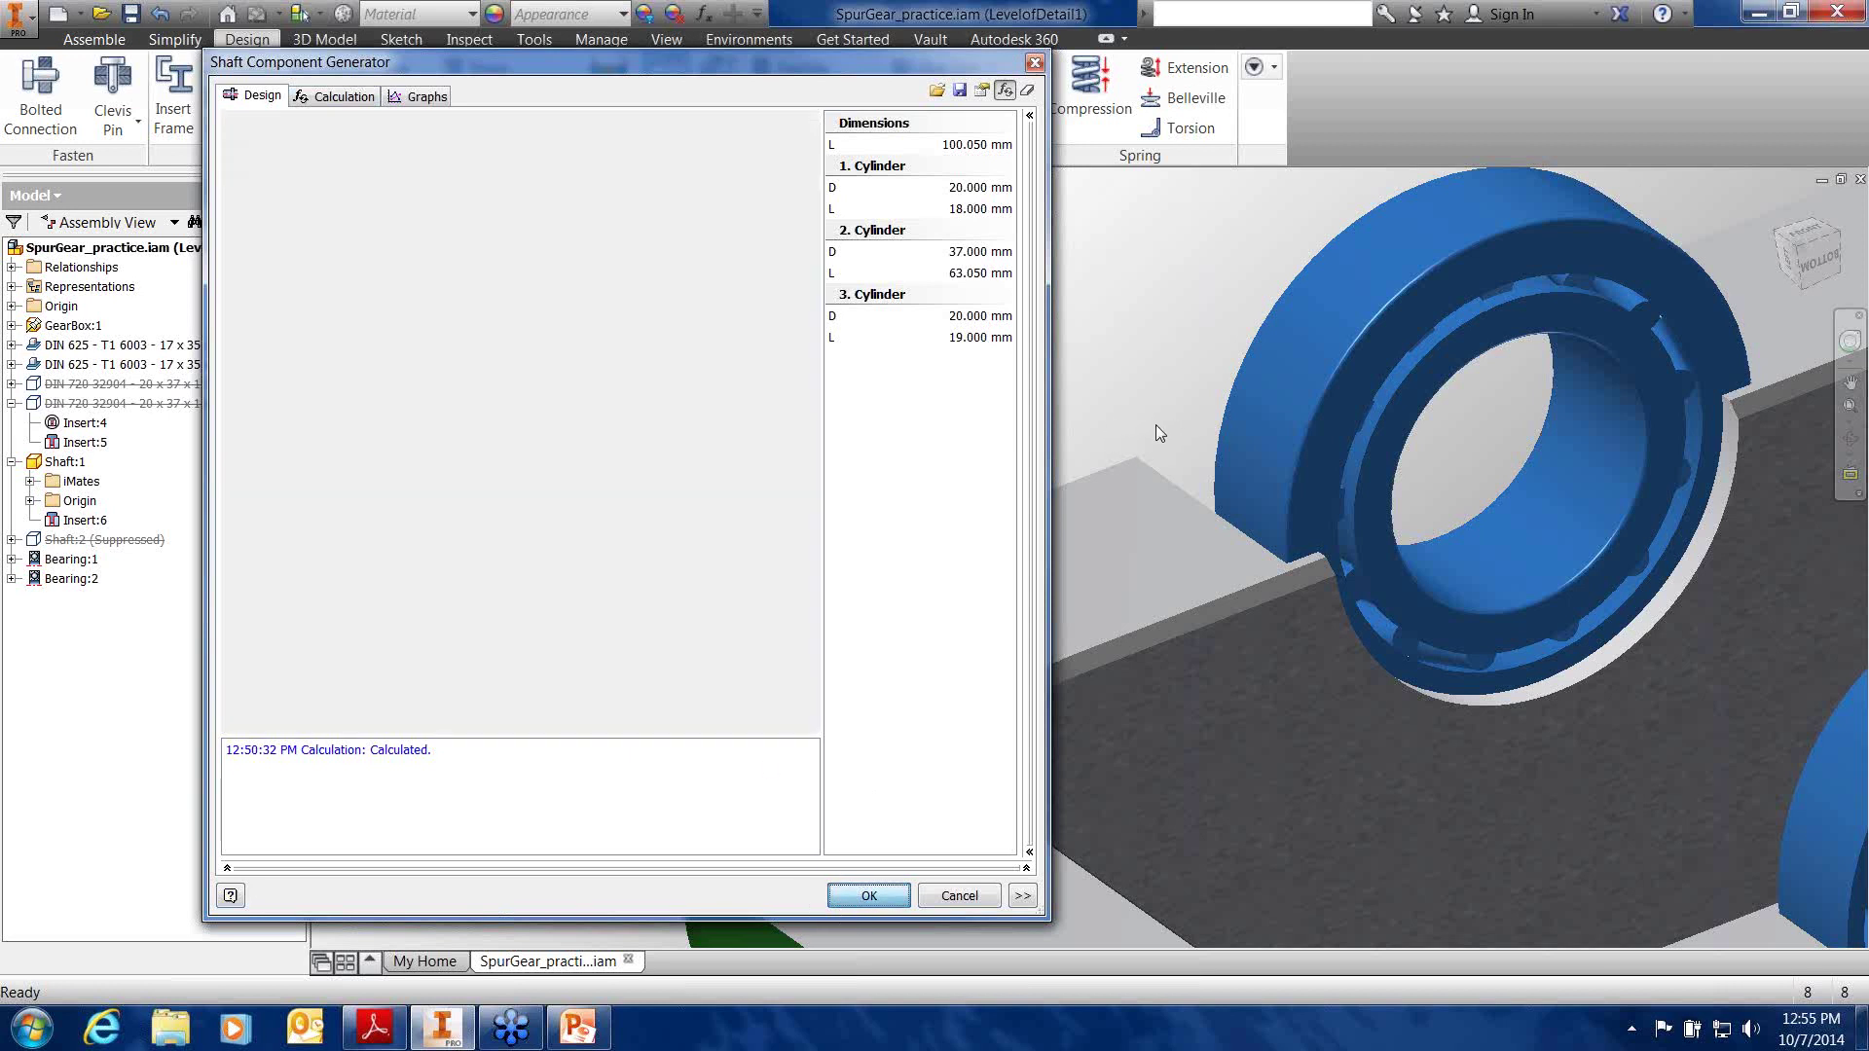
Place the generated shaft in empty space beside the gearbox housing and finish the placement
{"action": "scroll", "coordinate": [1063, 412], "scroll_direction": "up", "scroll_amount": 5}
{"action": "scroll", "coordinate": [1071, 419], "scroll_direction": "up", "scroll_amount": 3}
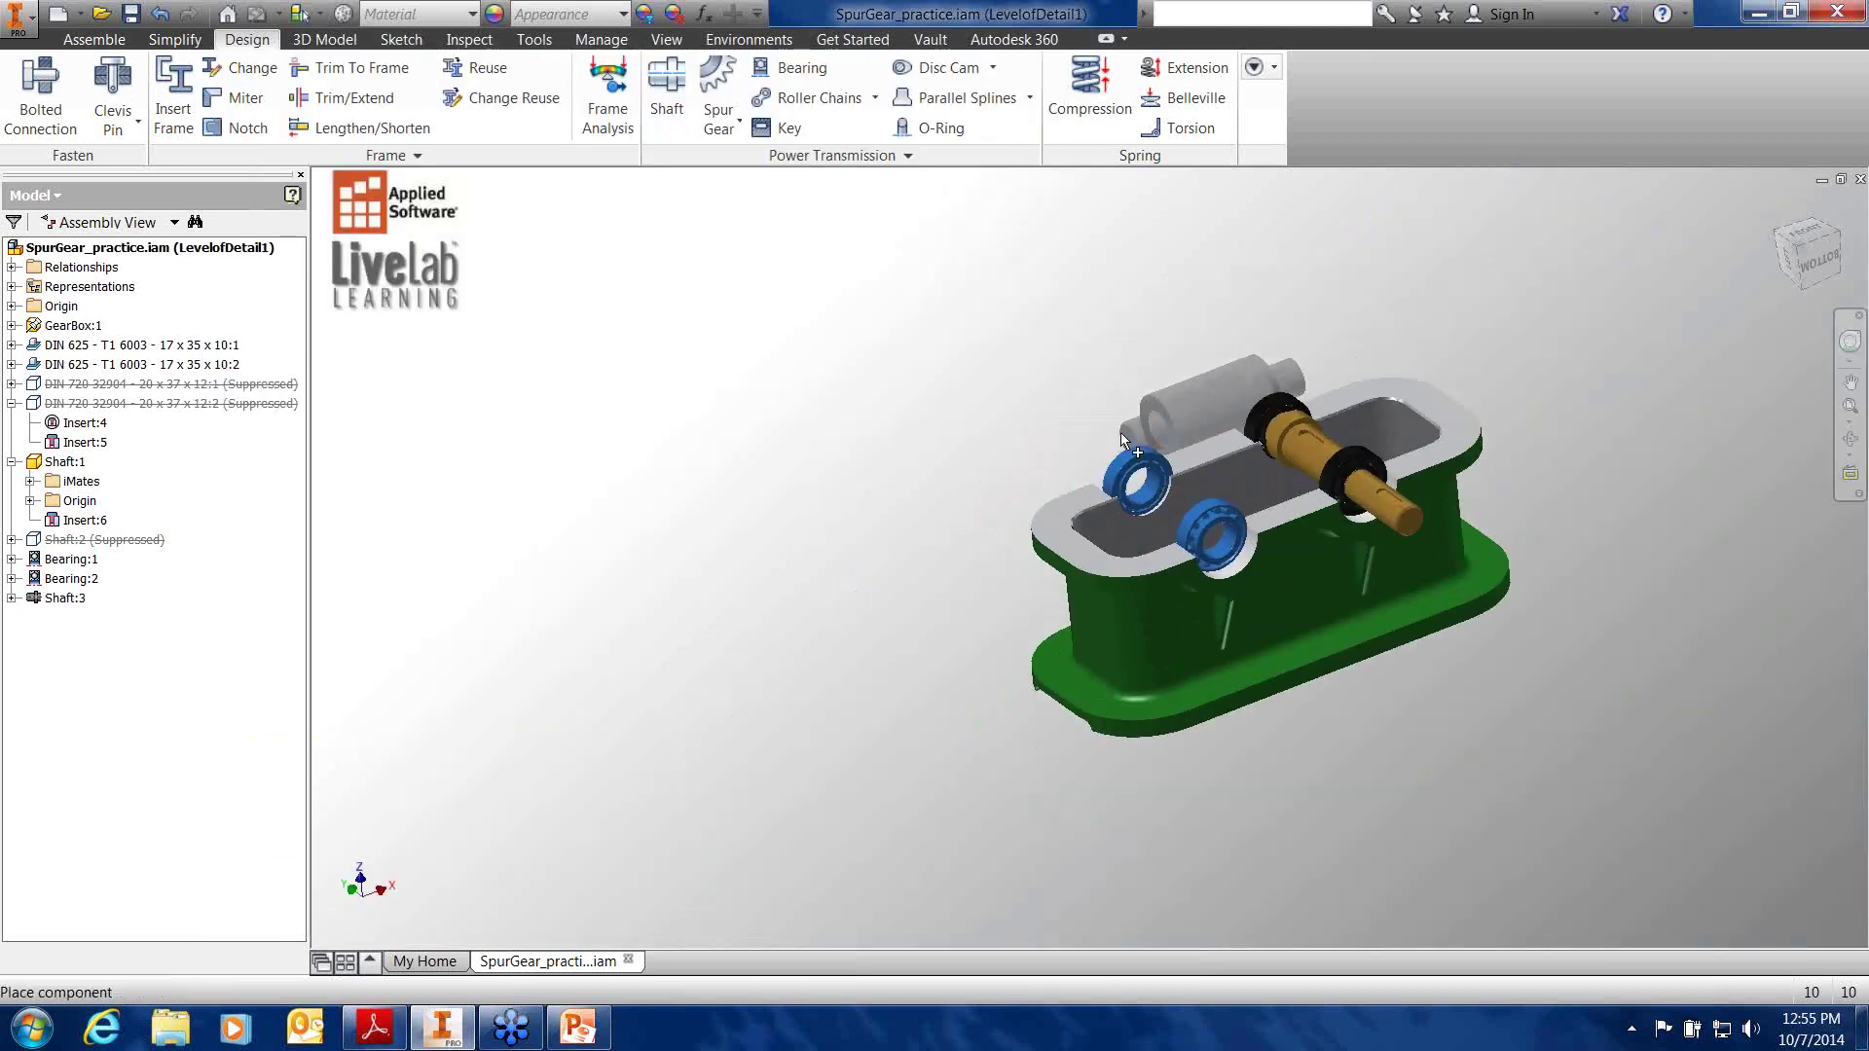
{"action": "left_click", "coordinate": [910, 458]}
{"action": "key", "text": "Escape"}
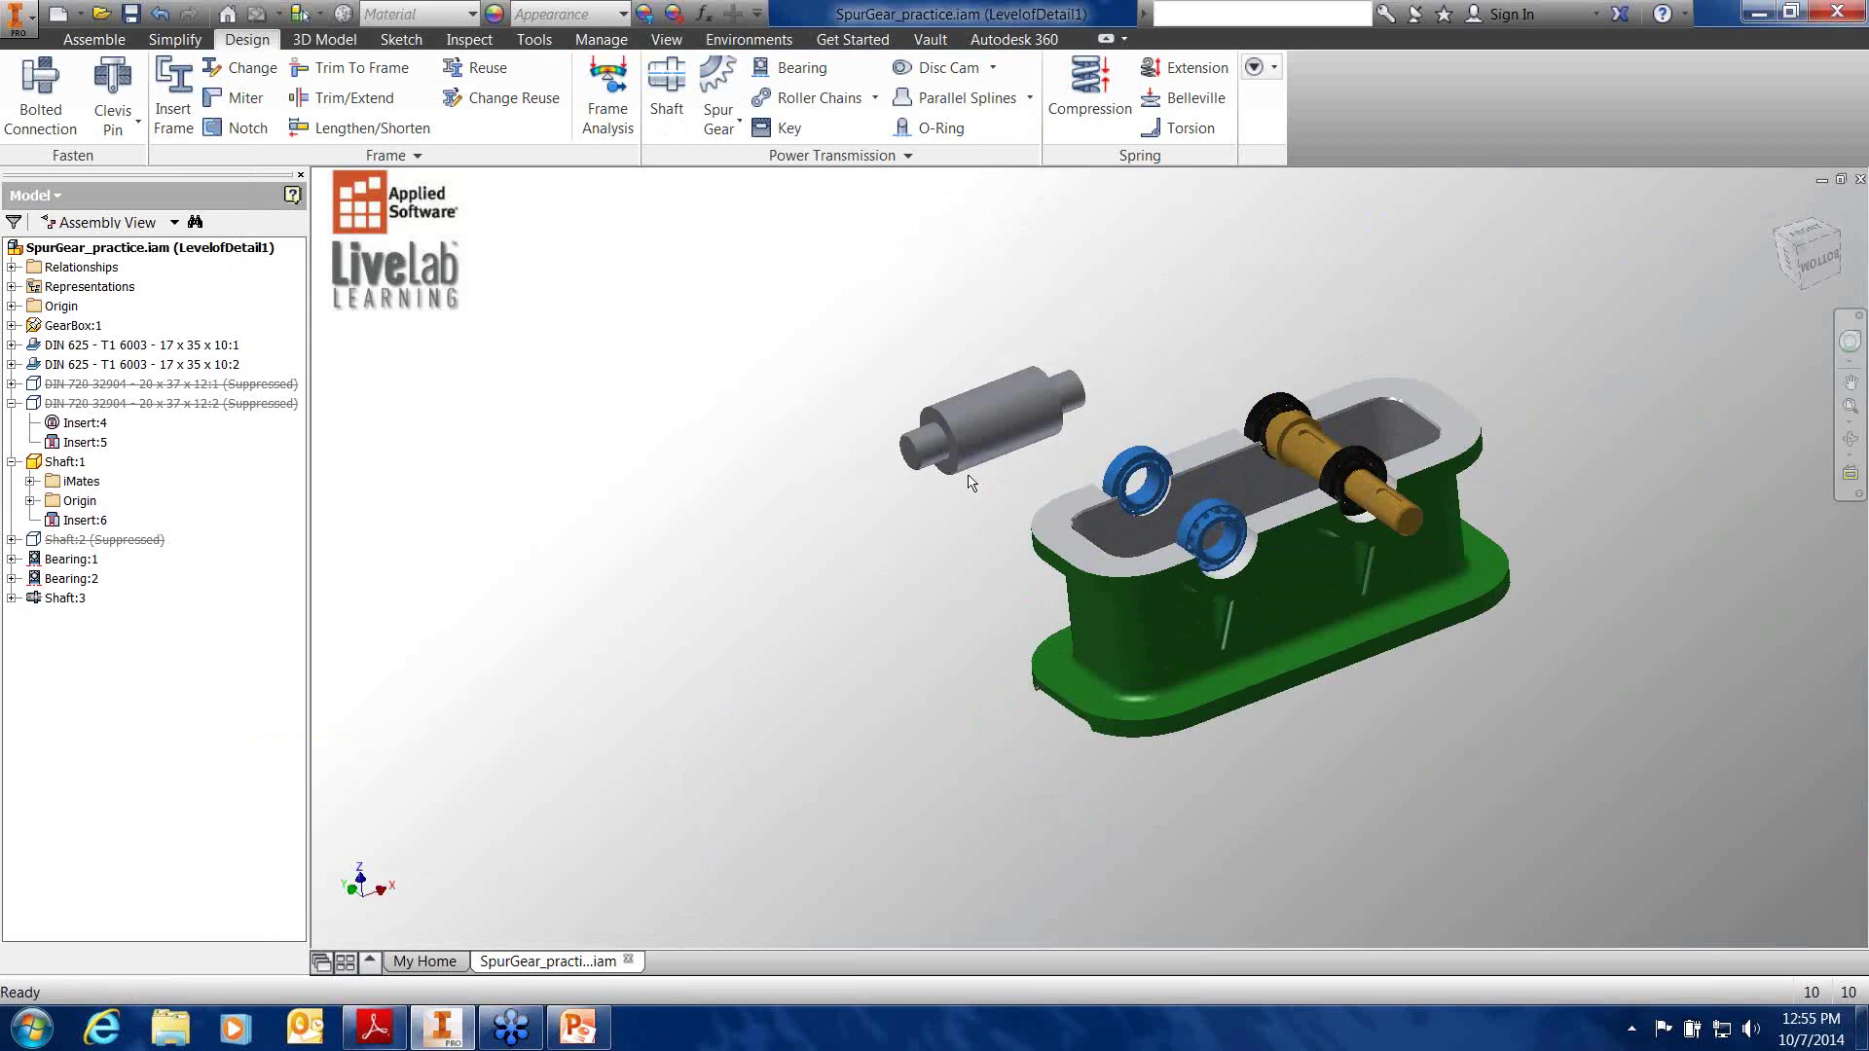
Unsuppress Shaft:2 to compare it with the newly placed shaft, and suppress it again
{"action": "scroll", "coordinate": [981, 430], "scroll_direction": "down", "scroll_amount": 3}
{"action": "scroll", "coordinate": [981, 429], "scroll_direction": "down", "scroll_amount": 3}
{"action": "scroll", "coordinate": [981, 429], "scroll_direction": "up", "scroll_amount": 3}
{"action": "middle_click_drag", "start_coordinate": [1035, 449], "coordinate": [1146, 587], "text": "shift"}
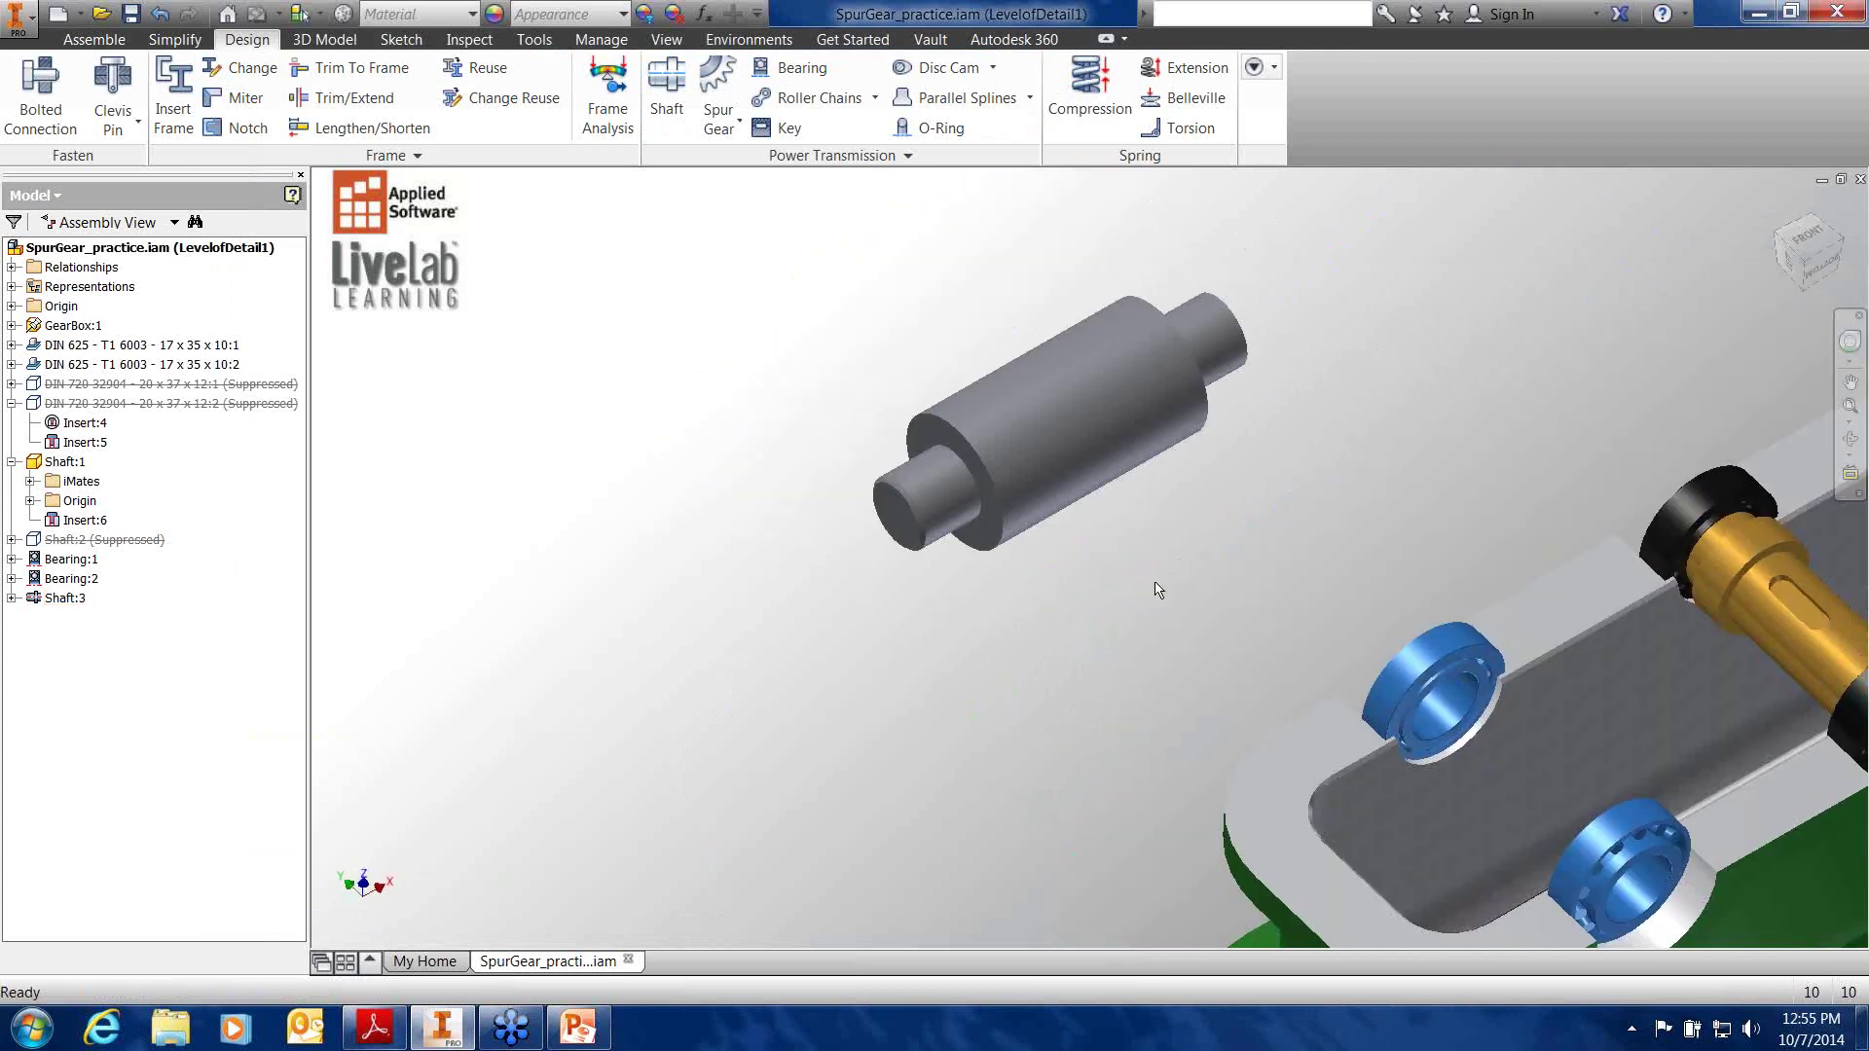
{"action": "left_click", "coordinate": [104, 541]}
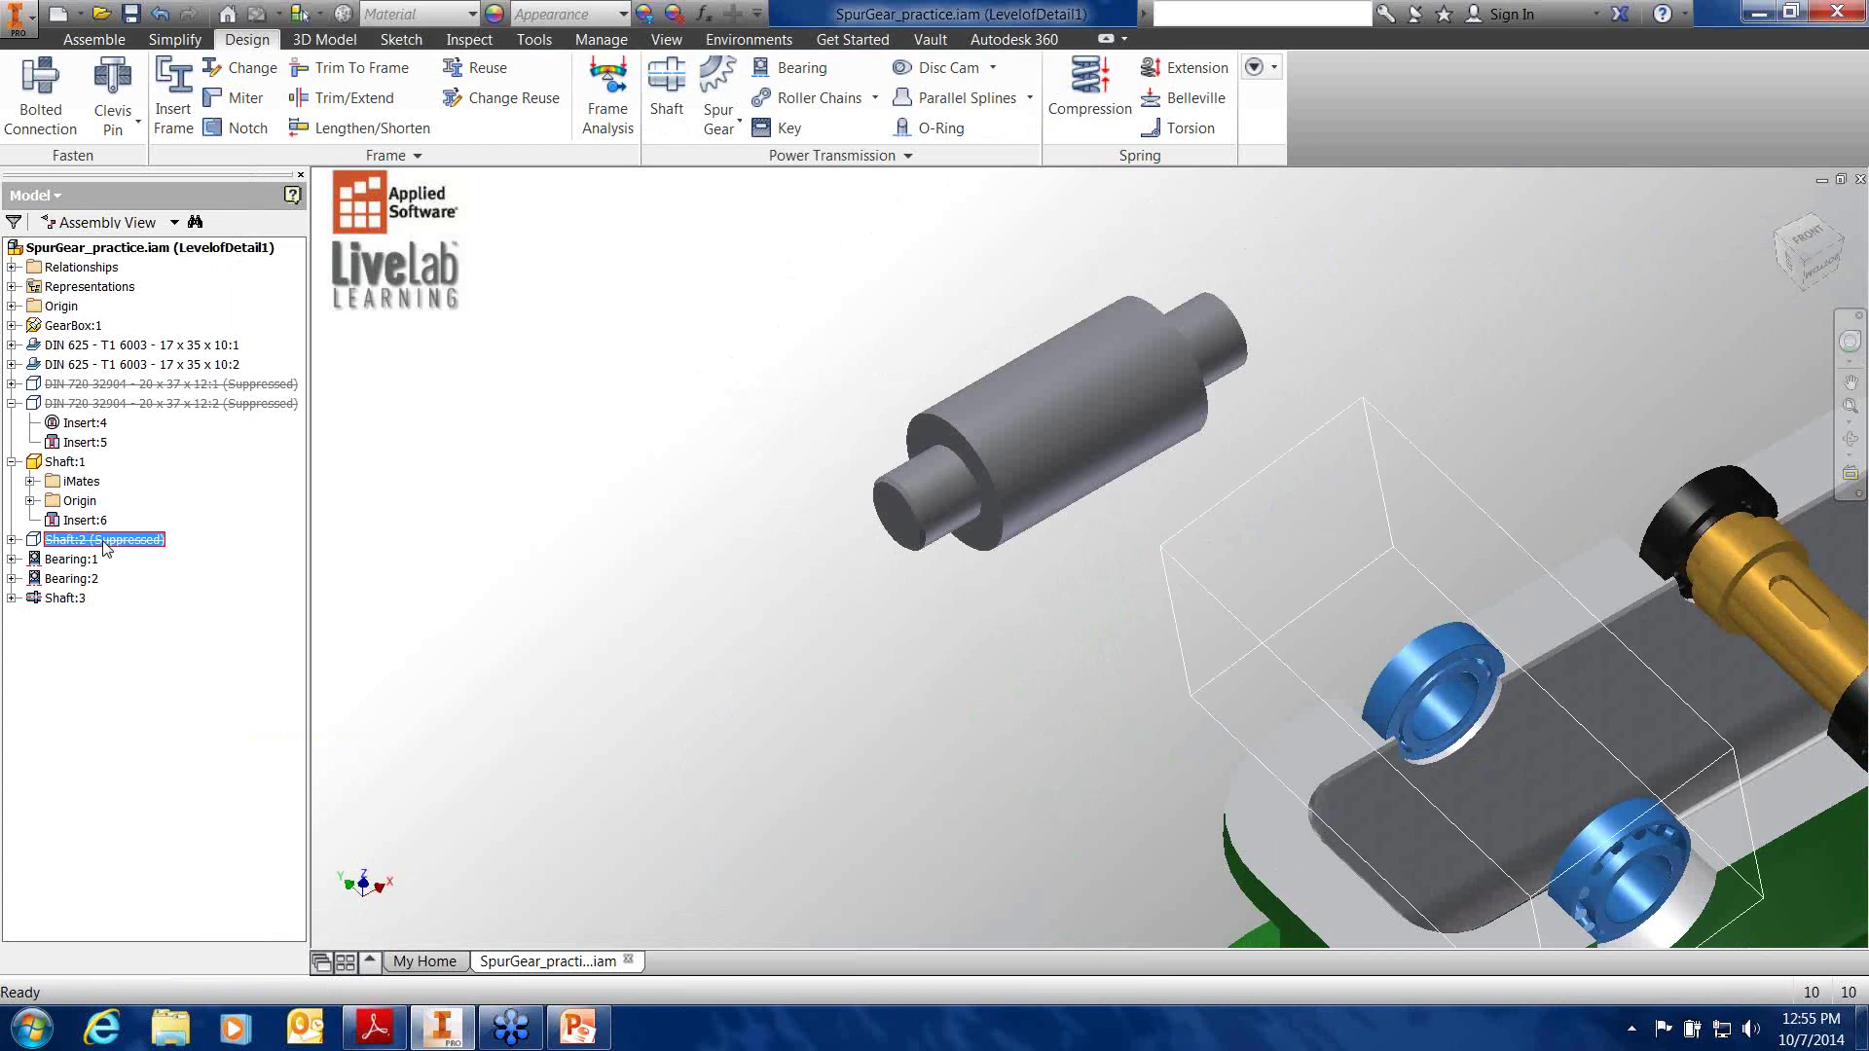
{"action": "right_click", "coordinate": [105, 541]}
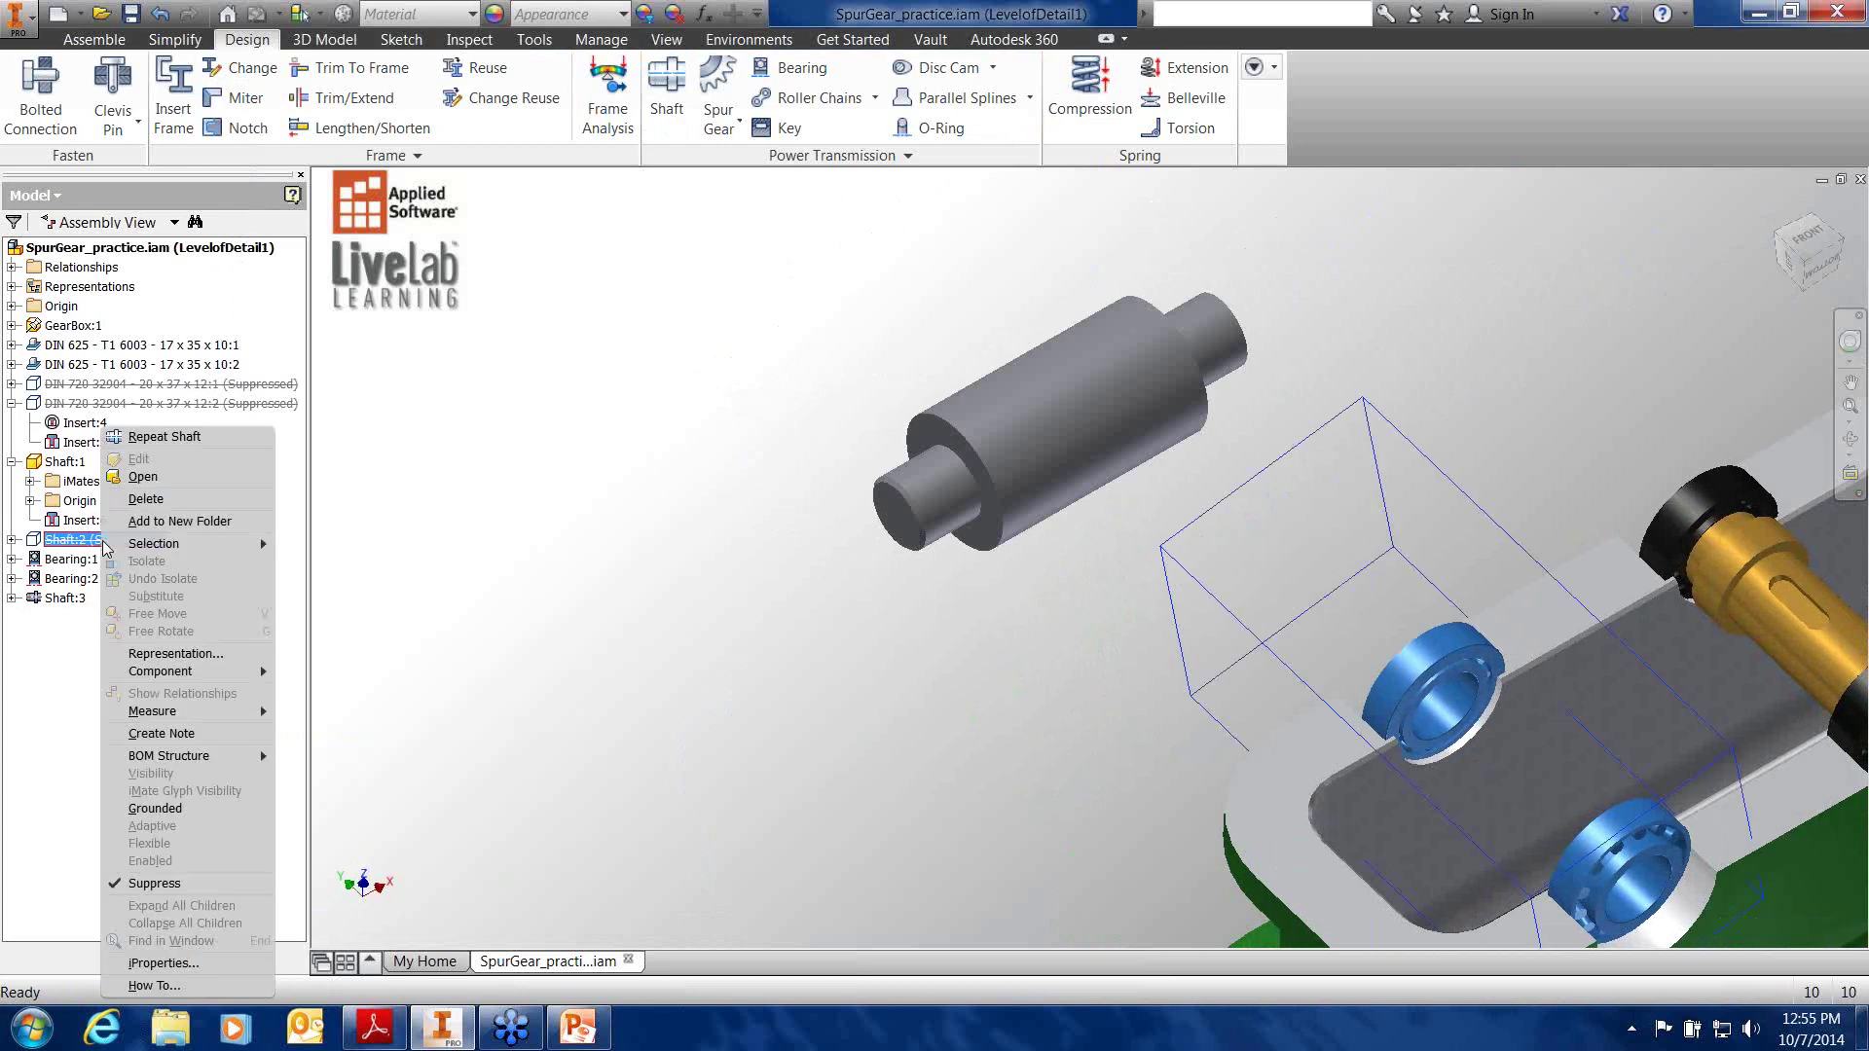
{"action": "left_click", "coordinate": [155, 883]}
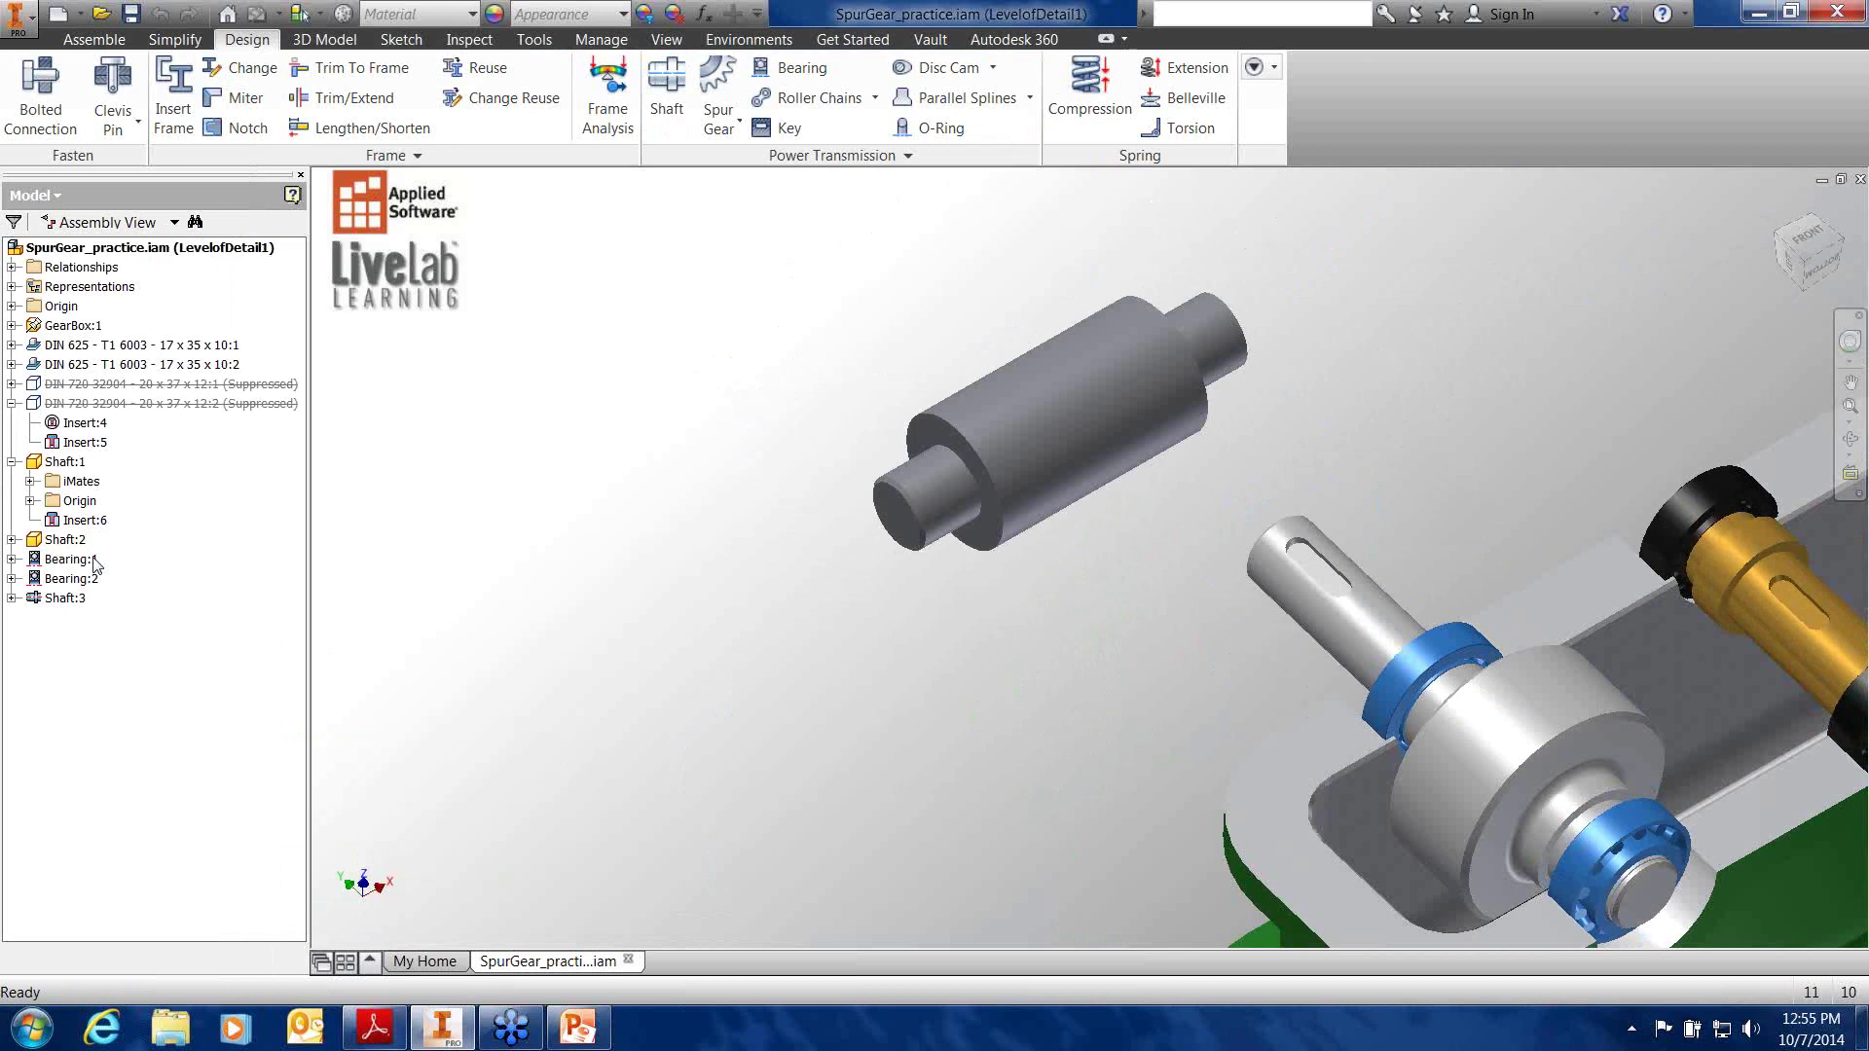
{"action": "right_click", "coordinate": [68, 543]}
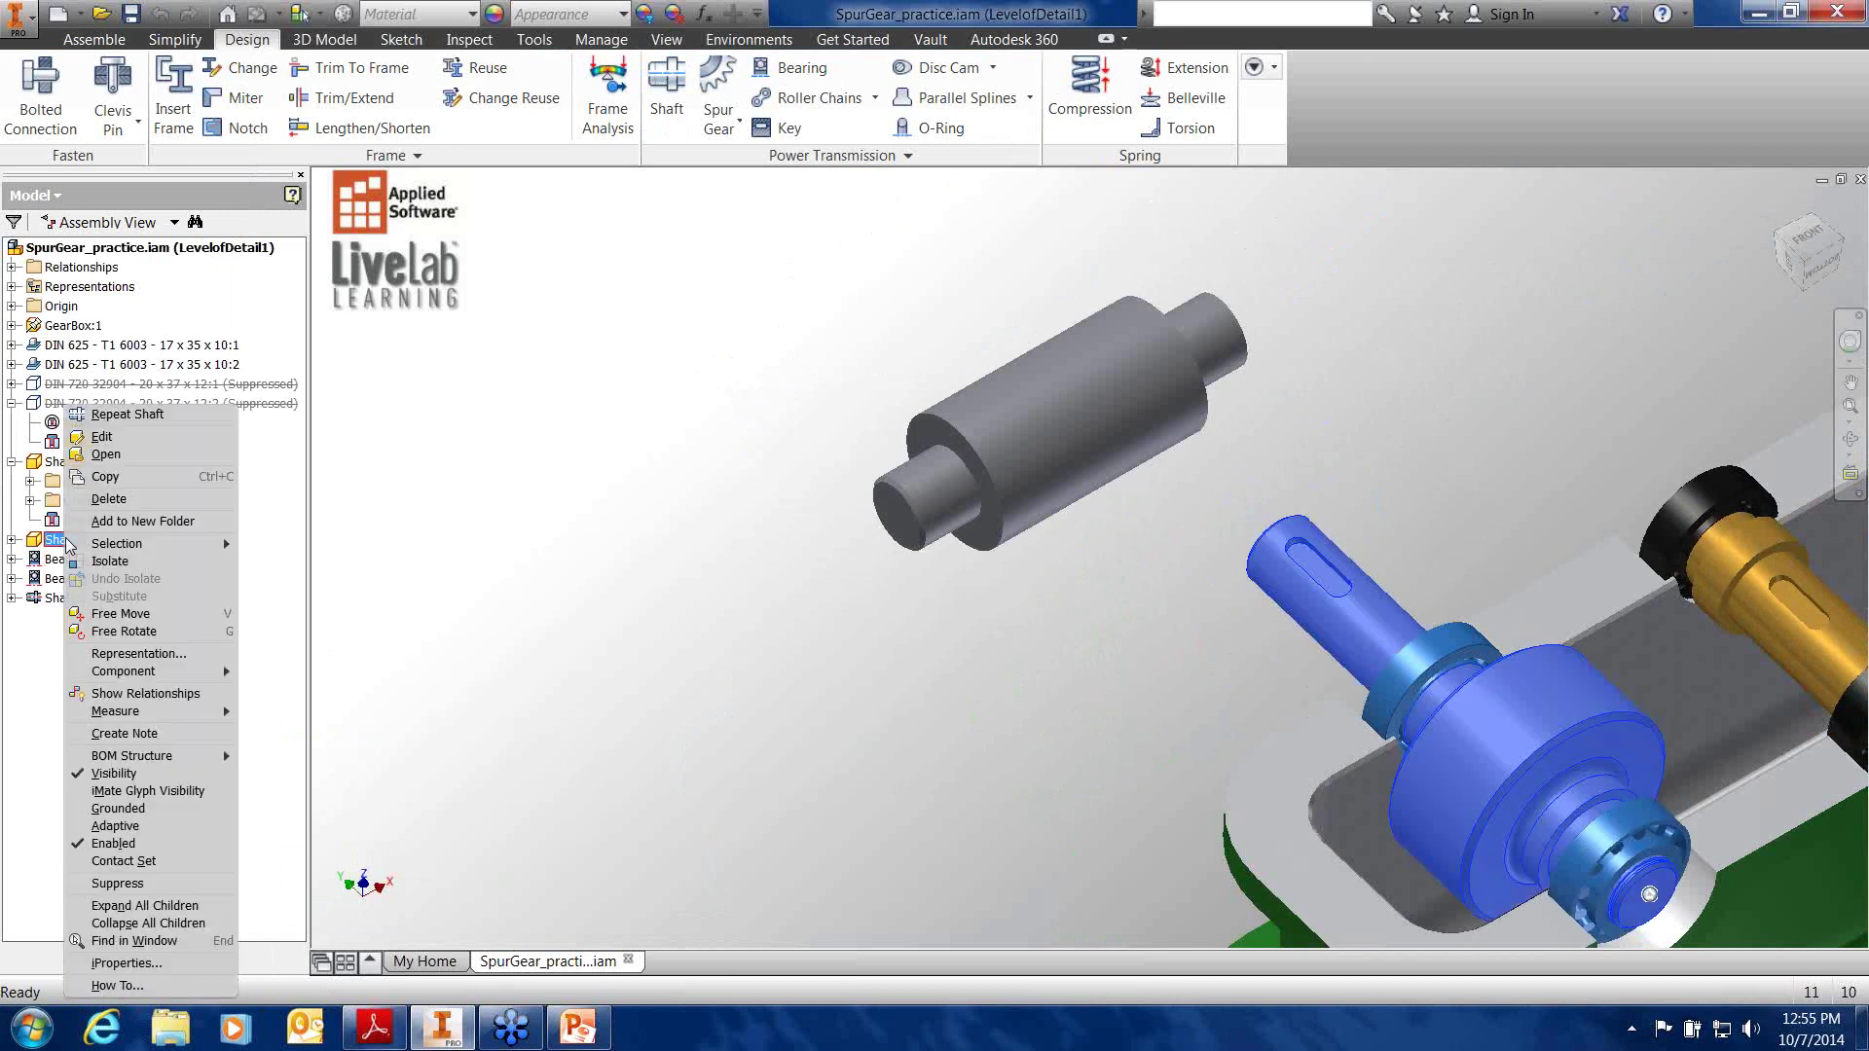
{"action": "left_click", "coordinate": [134, 888]}
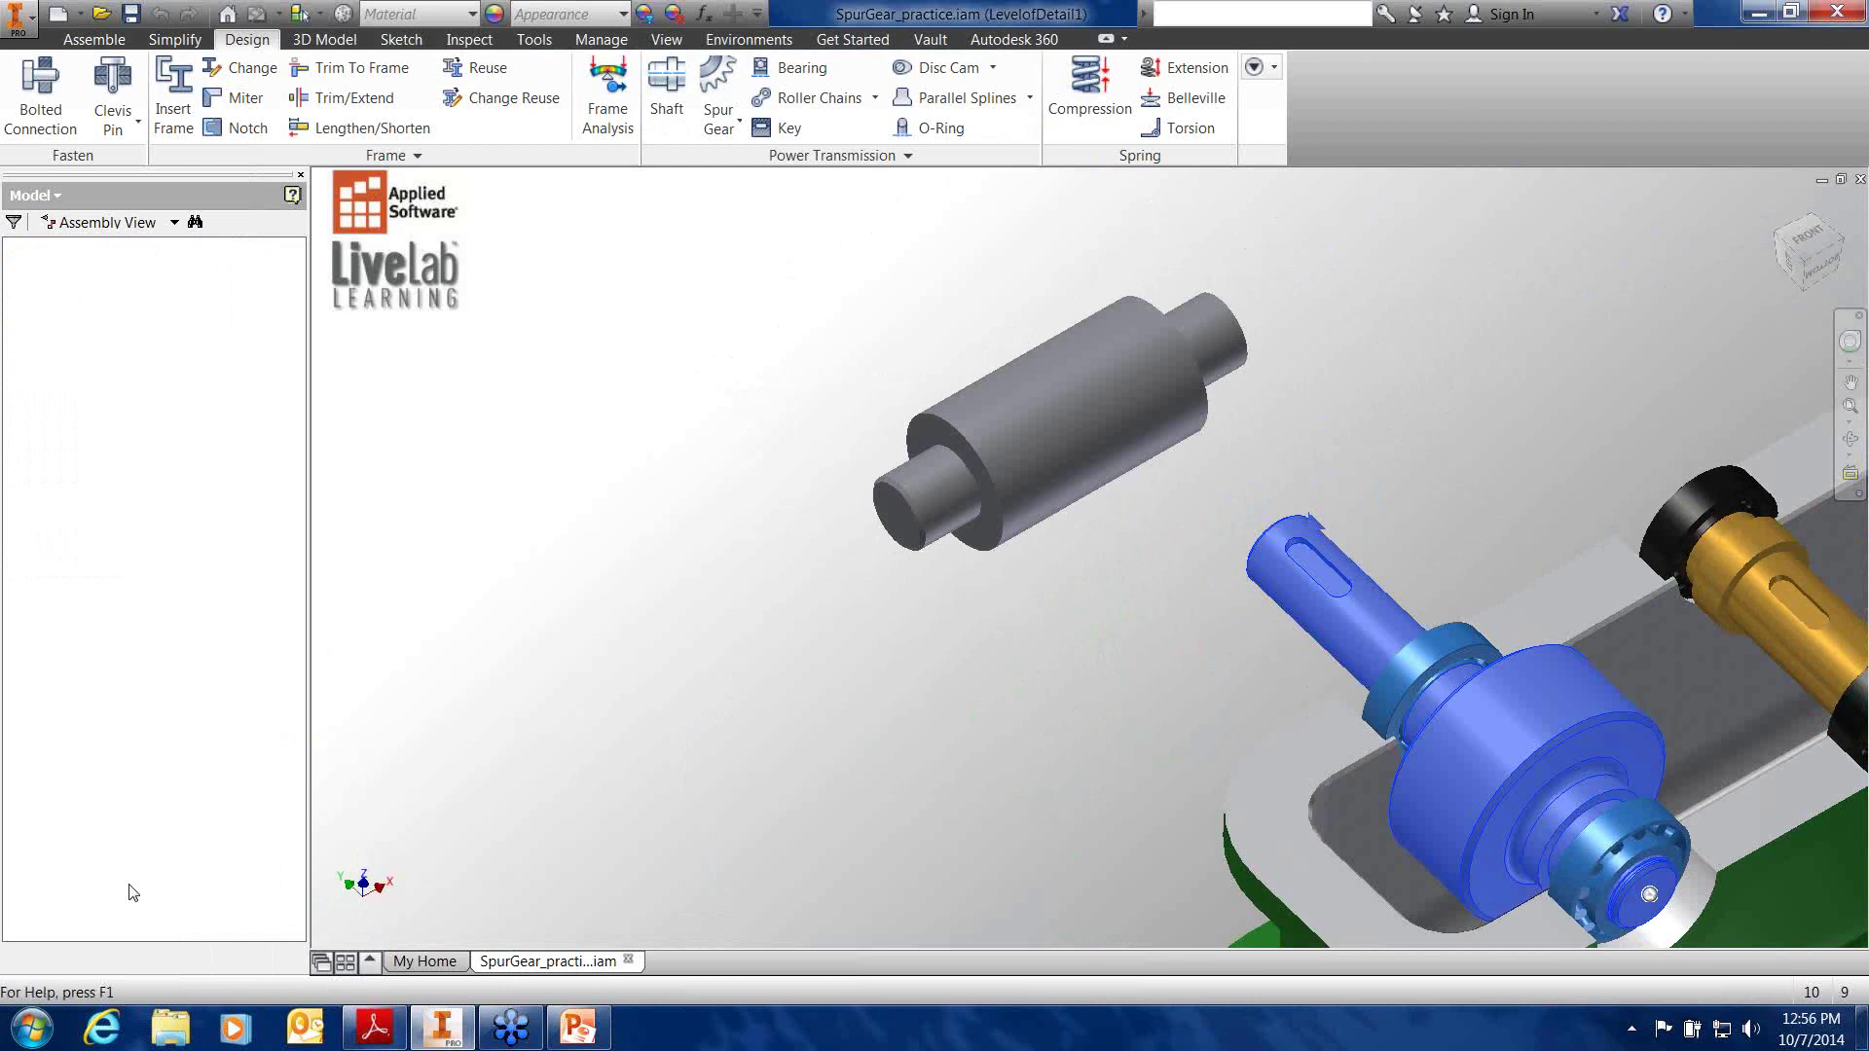
Switch to Adobe Reader to review the shaft dimensions in WShaft_SpurGear2.pdf, restoring its window to a smaller size, and return to the Inventor assembly
{"action": "mouse_move", "coordinate": [1868, 97]}
{"action": "left_mouse_down"}
{"action": "mouse_move", "coordinate": [938, 50]}
{"action": "mouse_move", "coordinate": [678, 4]}
{"action": "left_mouse_up"}
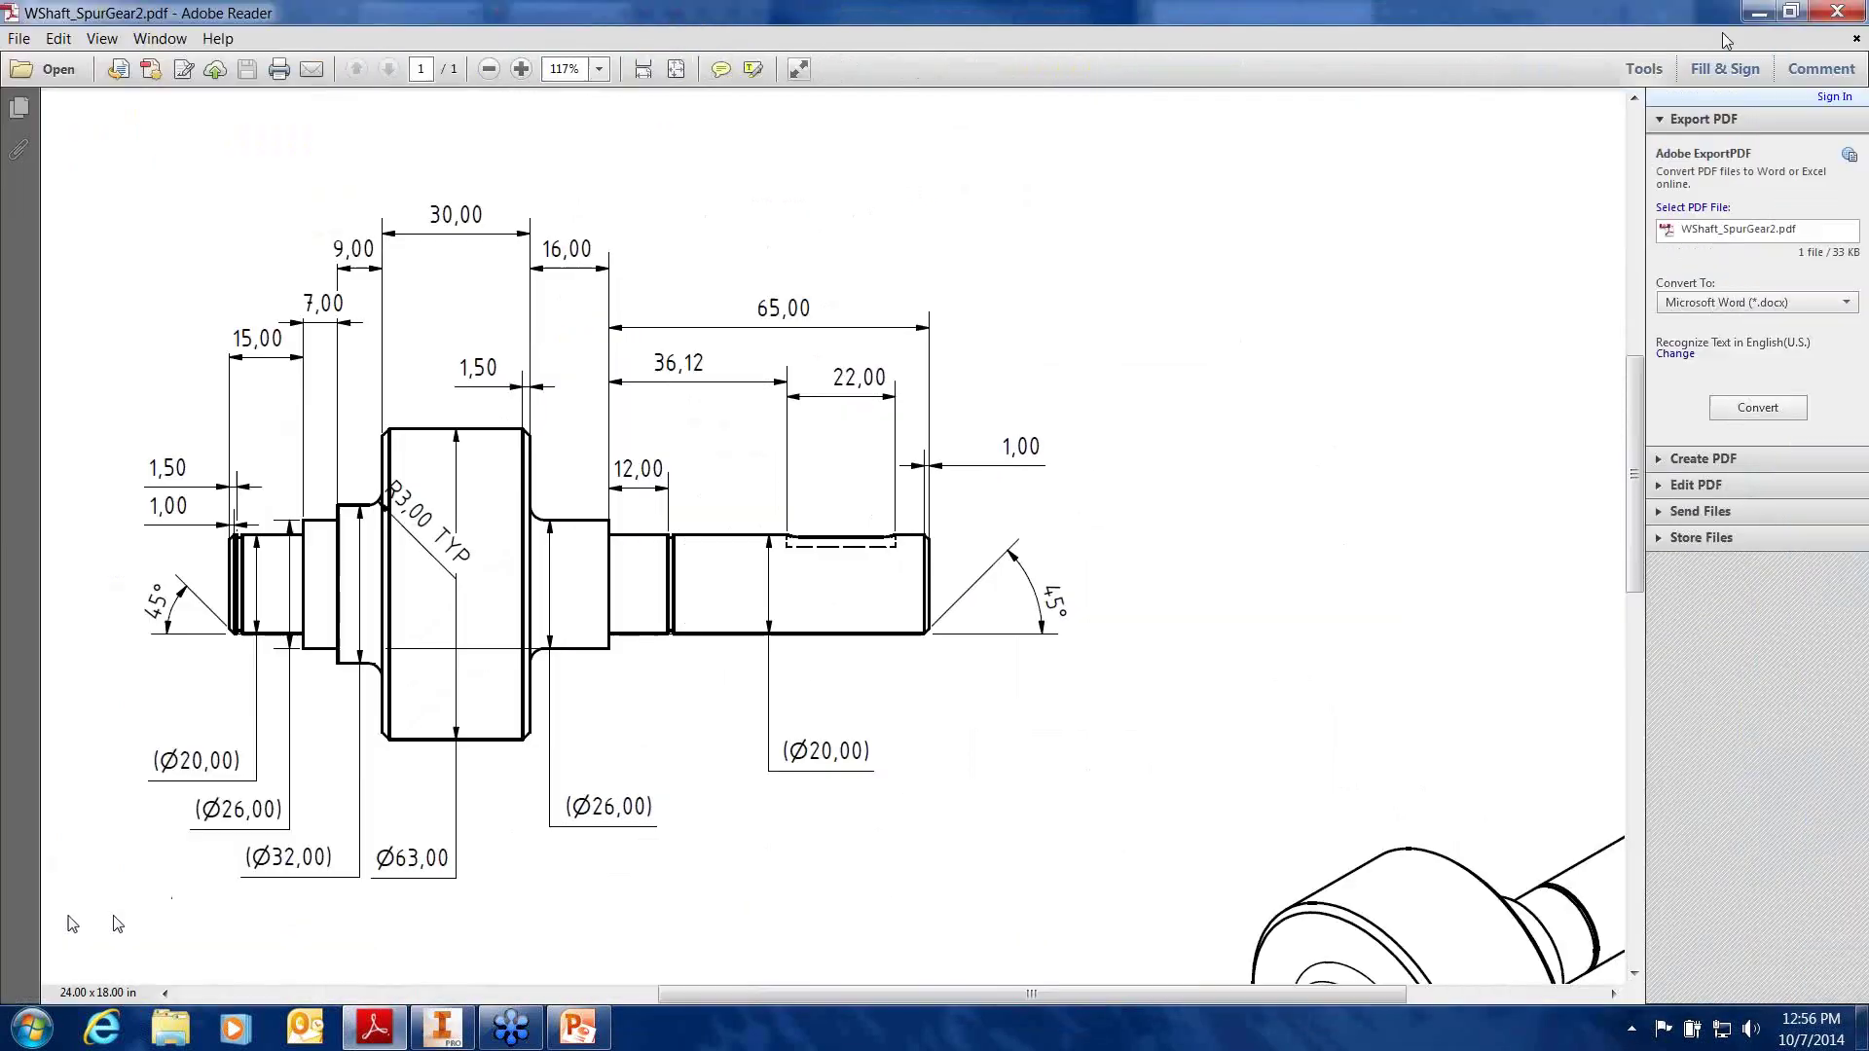
{"action": "left_click", "coordinate": [1794, 14]}
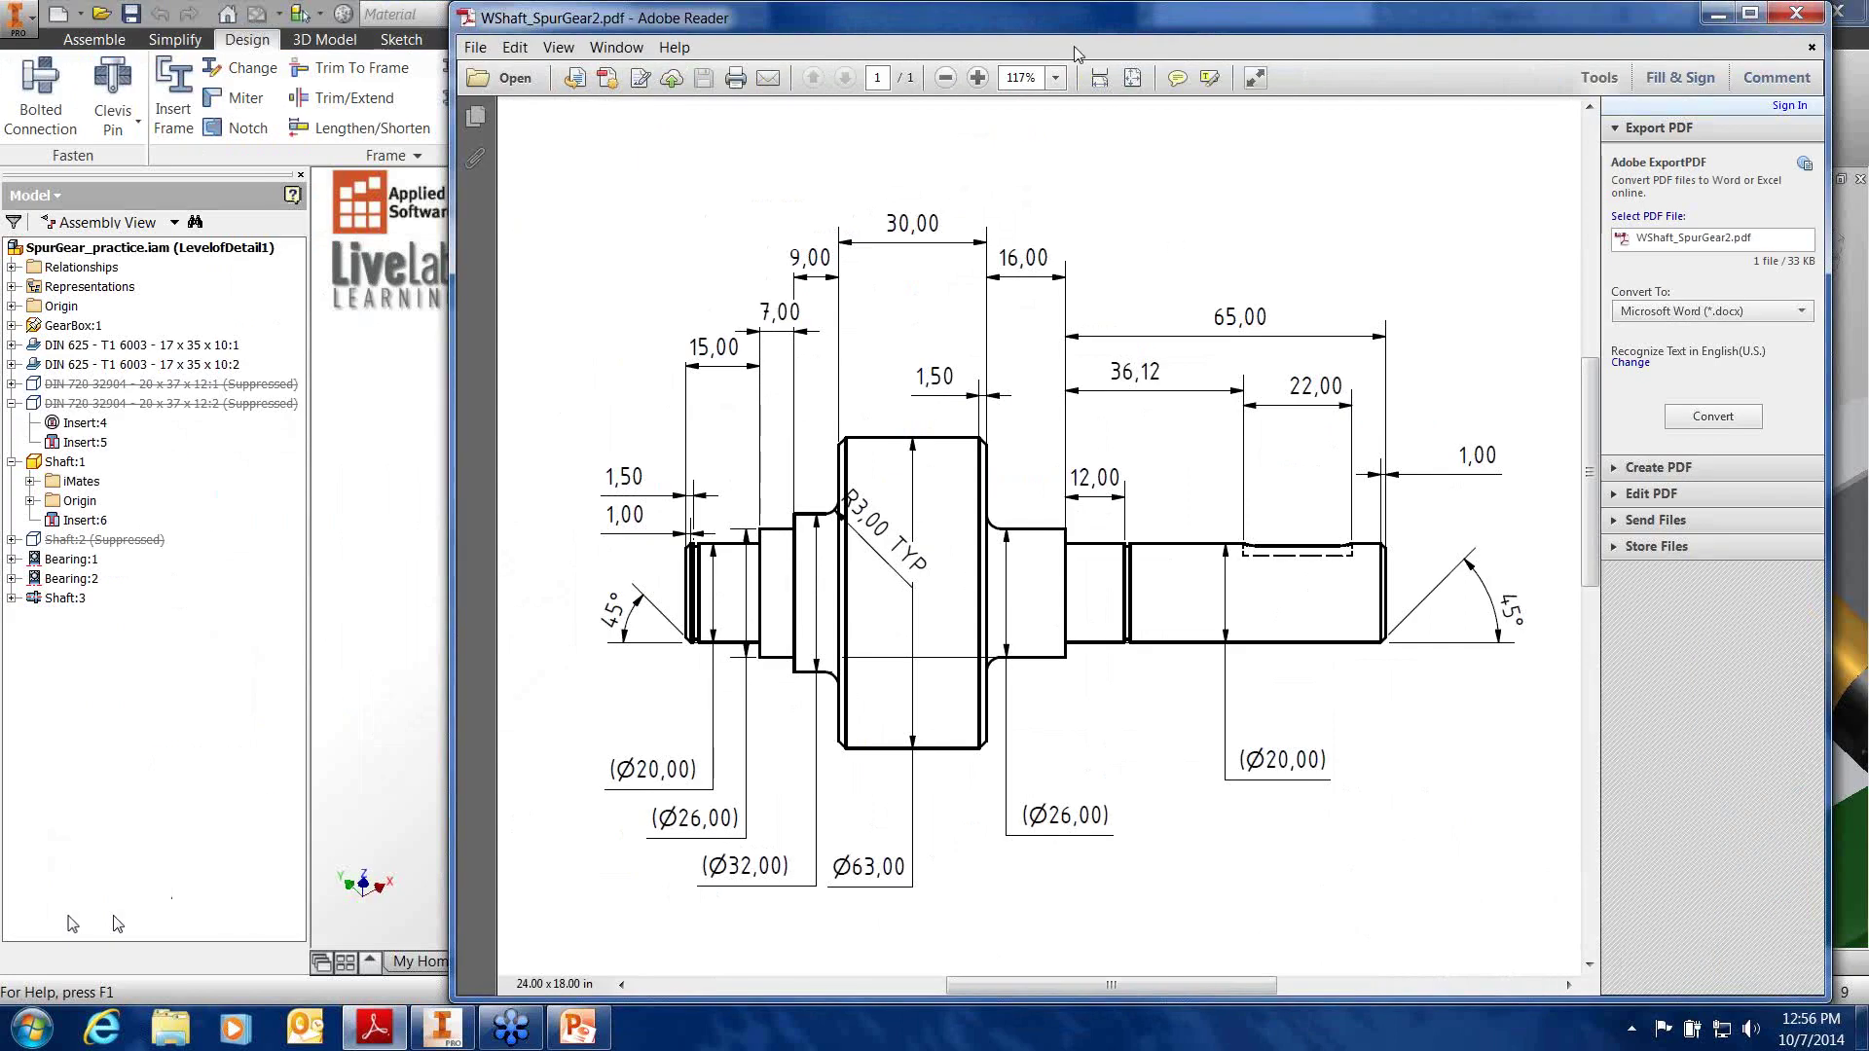
{"action": "key", "text": "alt+Tab"}
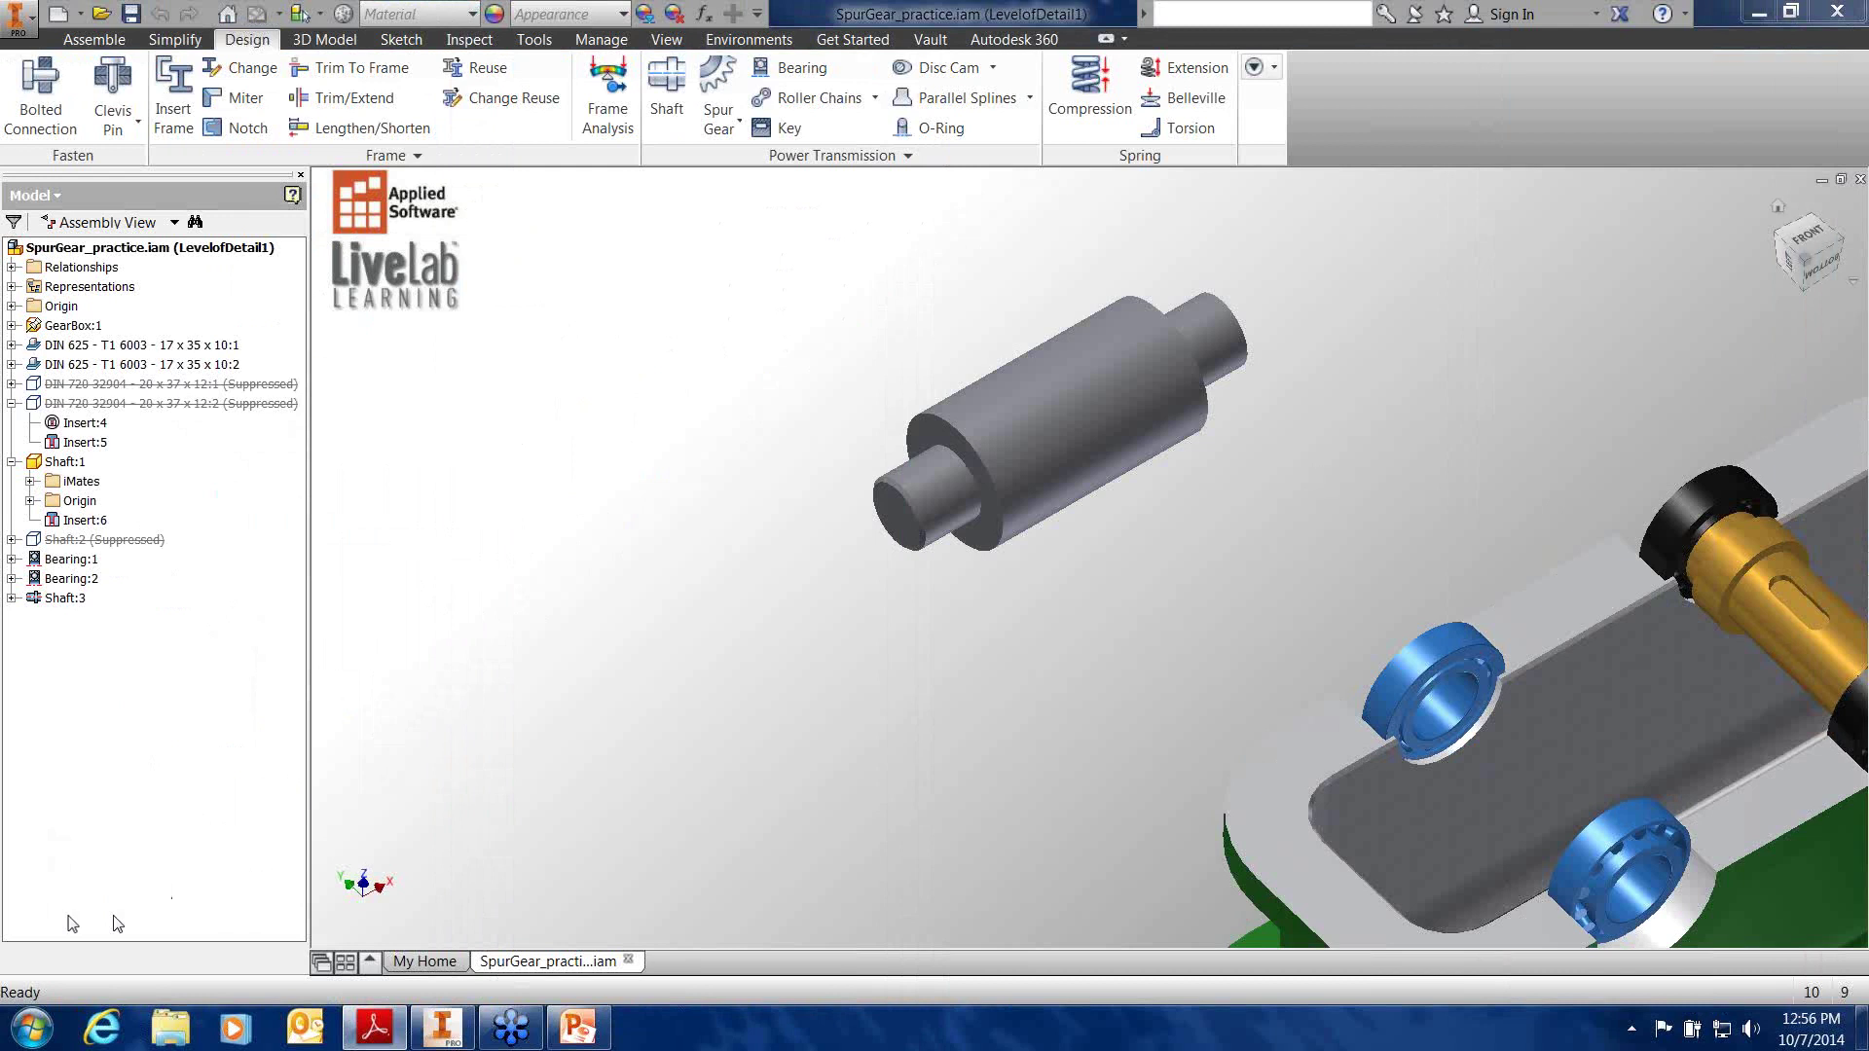
{"action": "key", "text": "alt+Tab"}
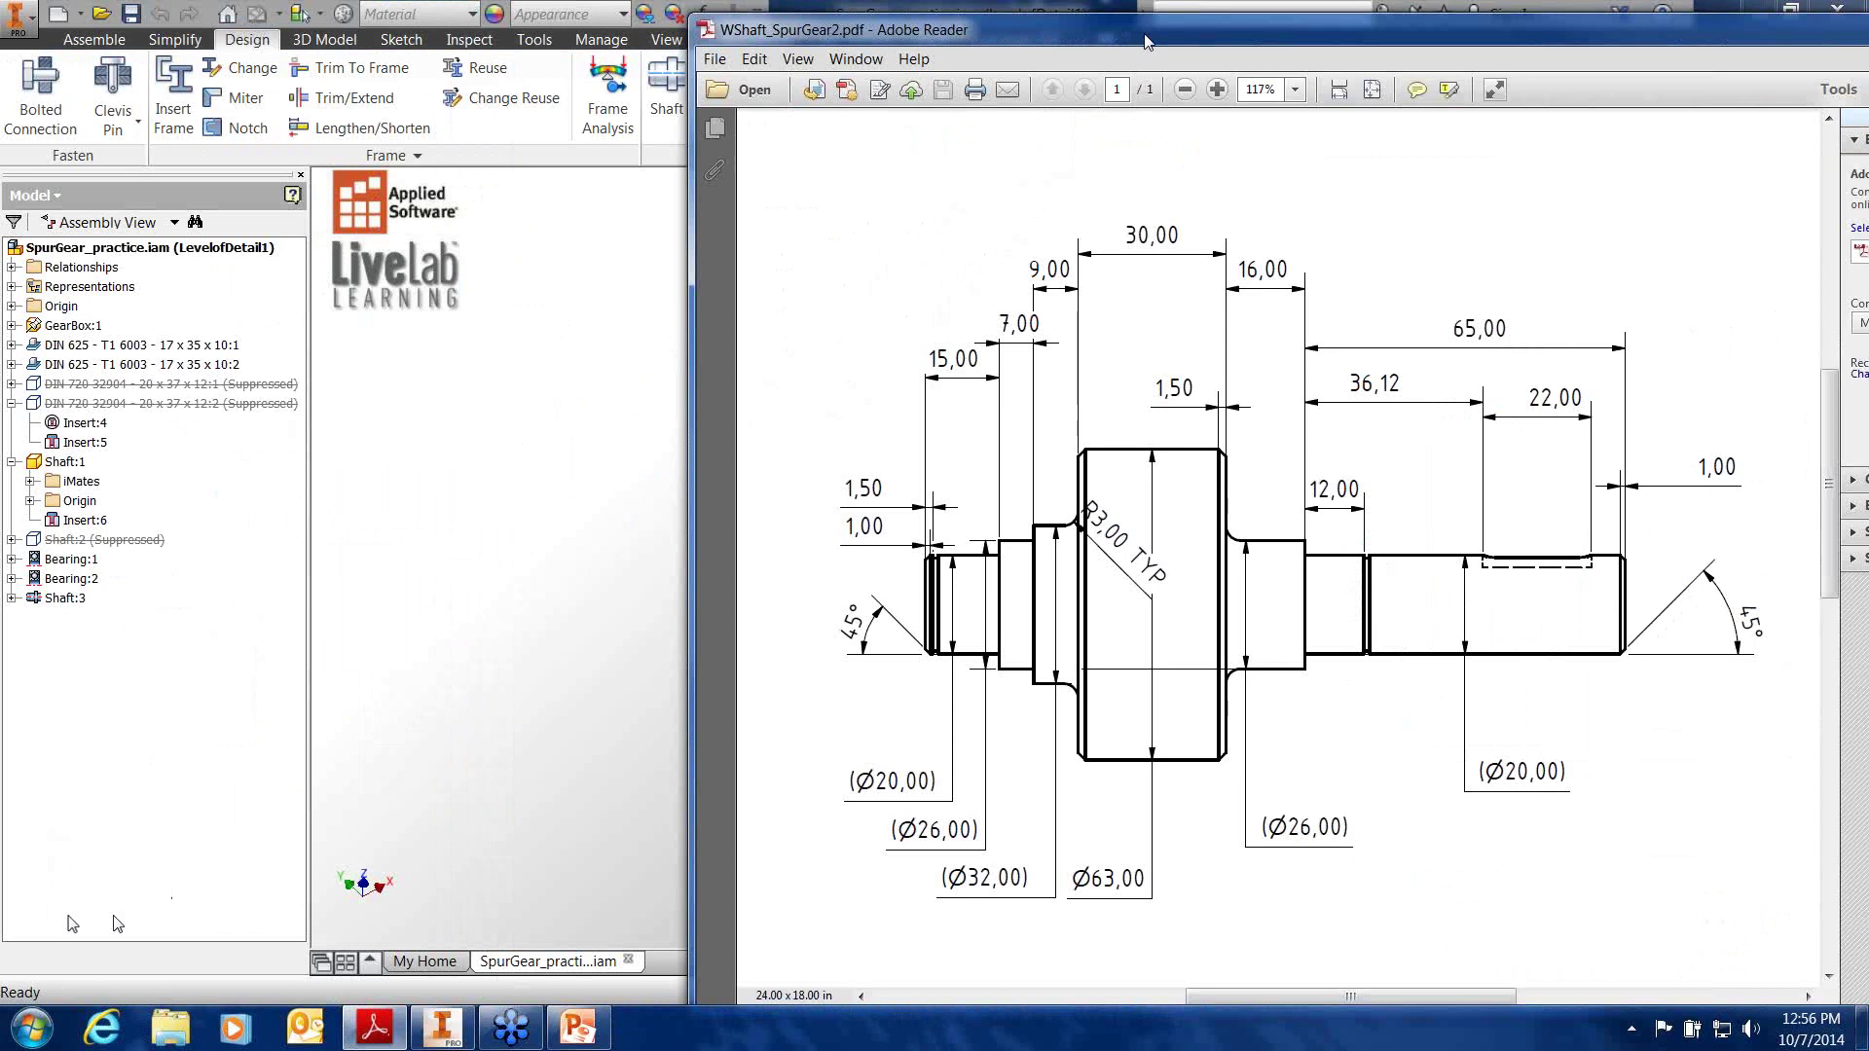
{"action": "key", "text": "alt+Tab"}
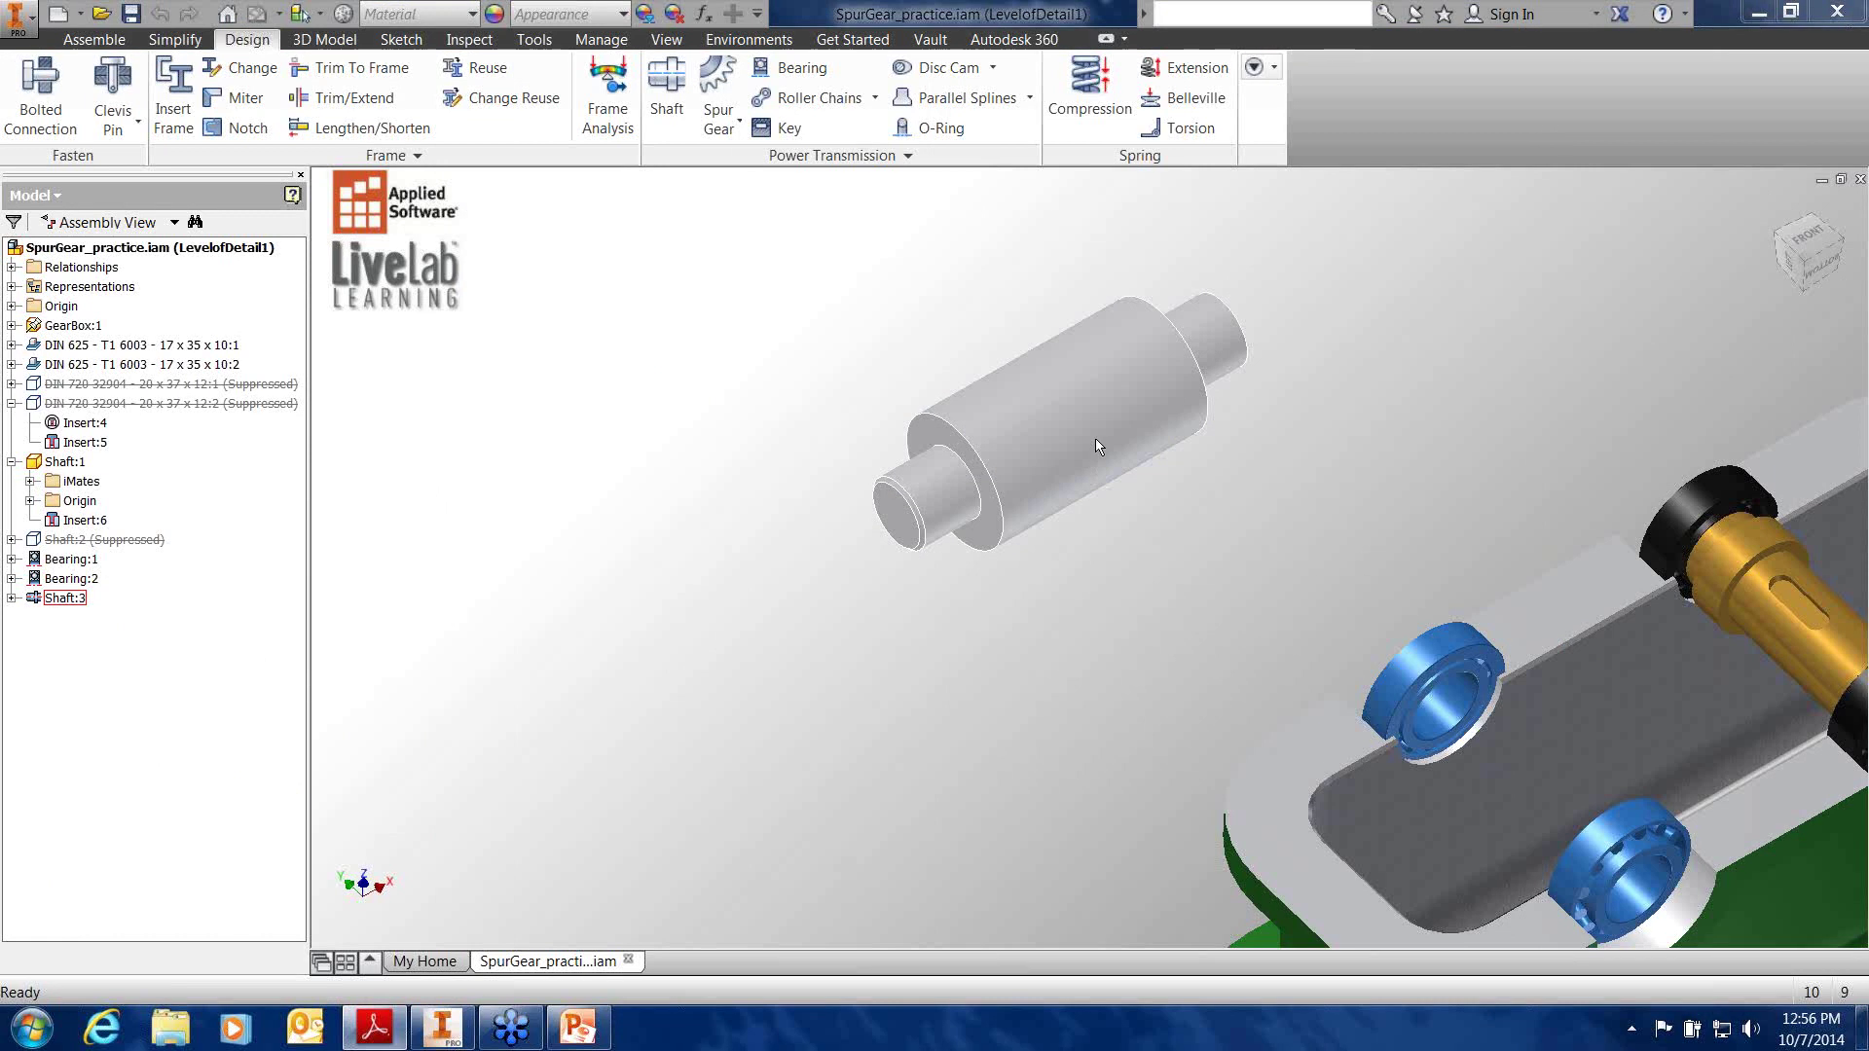
Open the newly placed shaft, Shaft:3, for editing with the Design Accelerator
{"action": "left_click", "coordinate": [1051, 470]}
{"action": "key", "text": "F2"}
{"action": "left_click_drag", "start_coordinate": [1115, 516], "coordinate": [1075, 580]}
{"action": "right_click", "coordinate": [984, 486]}
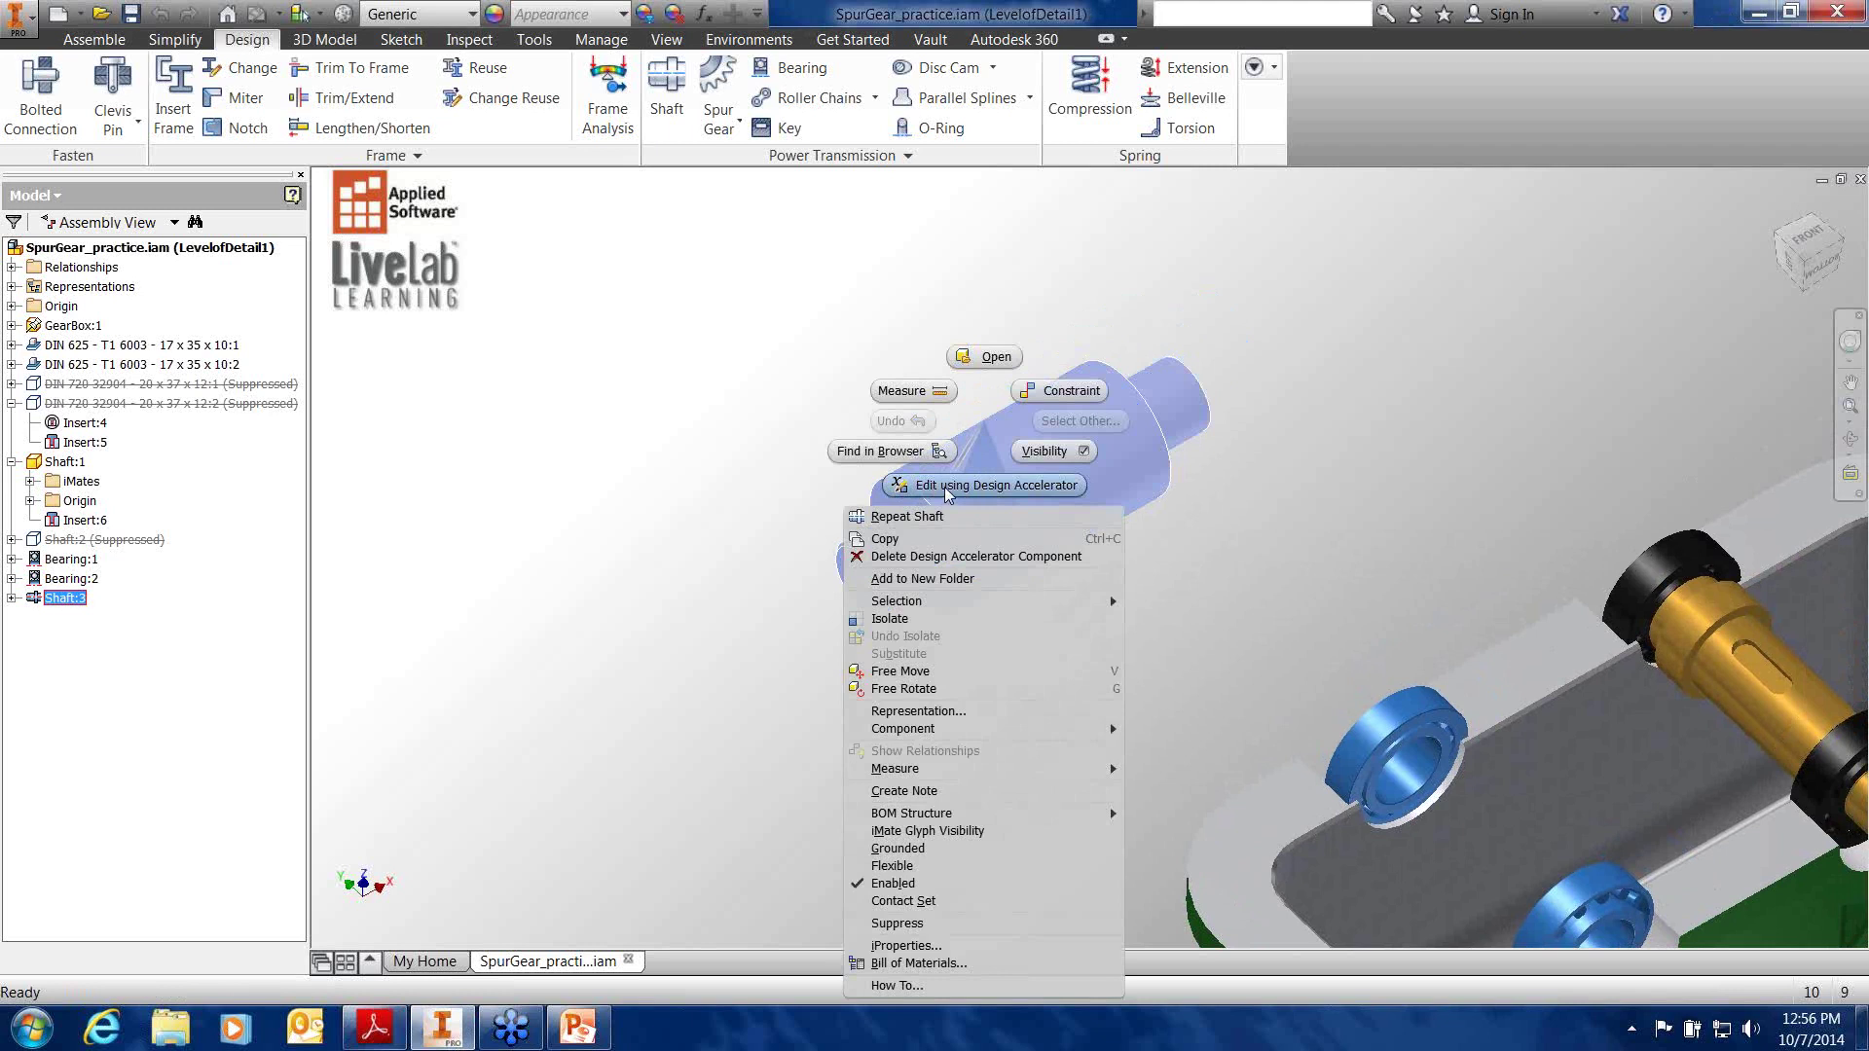
{"action": "left_click", "coordinate": [947, 488]}
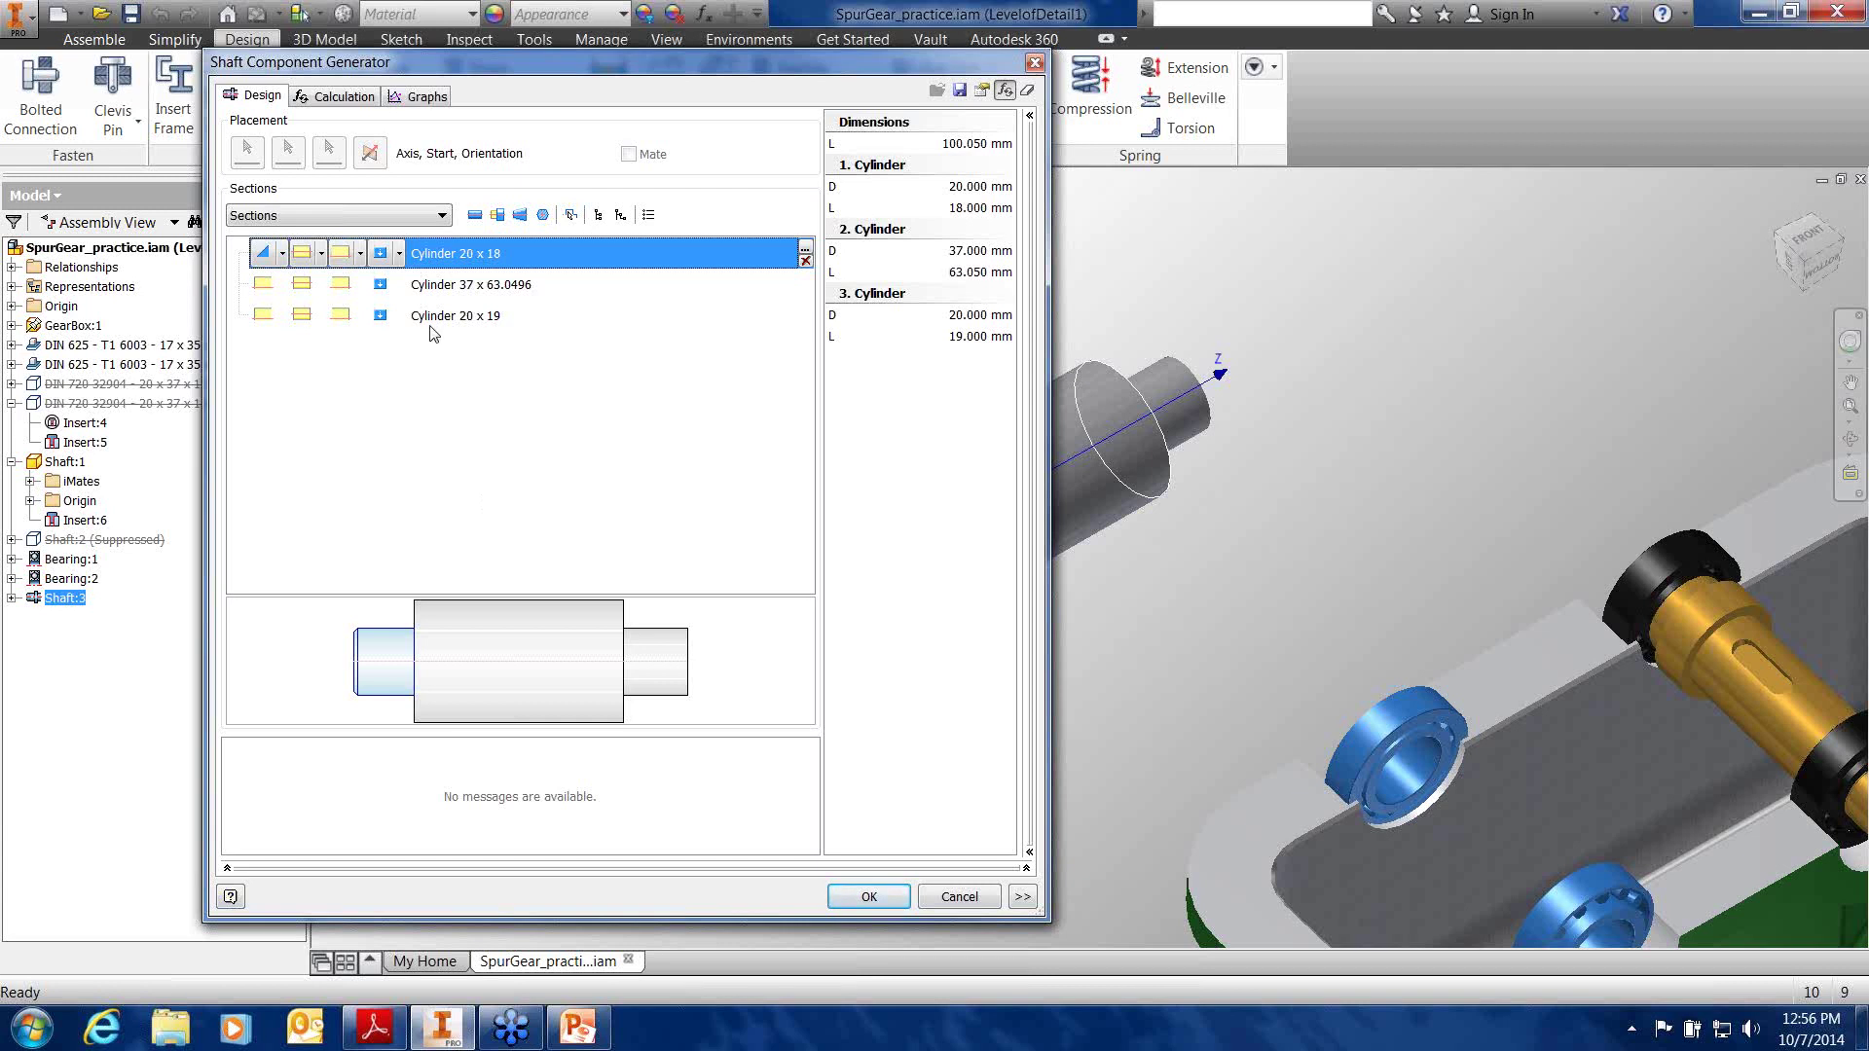
Insert a new cylinder section between the first section and the 37 mm diameter section
{"action": "left_click", "coordinate": [462, 283]}
{"action": "left_click", "coordinate": [453, 318]}
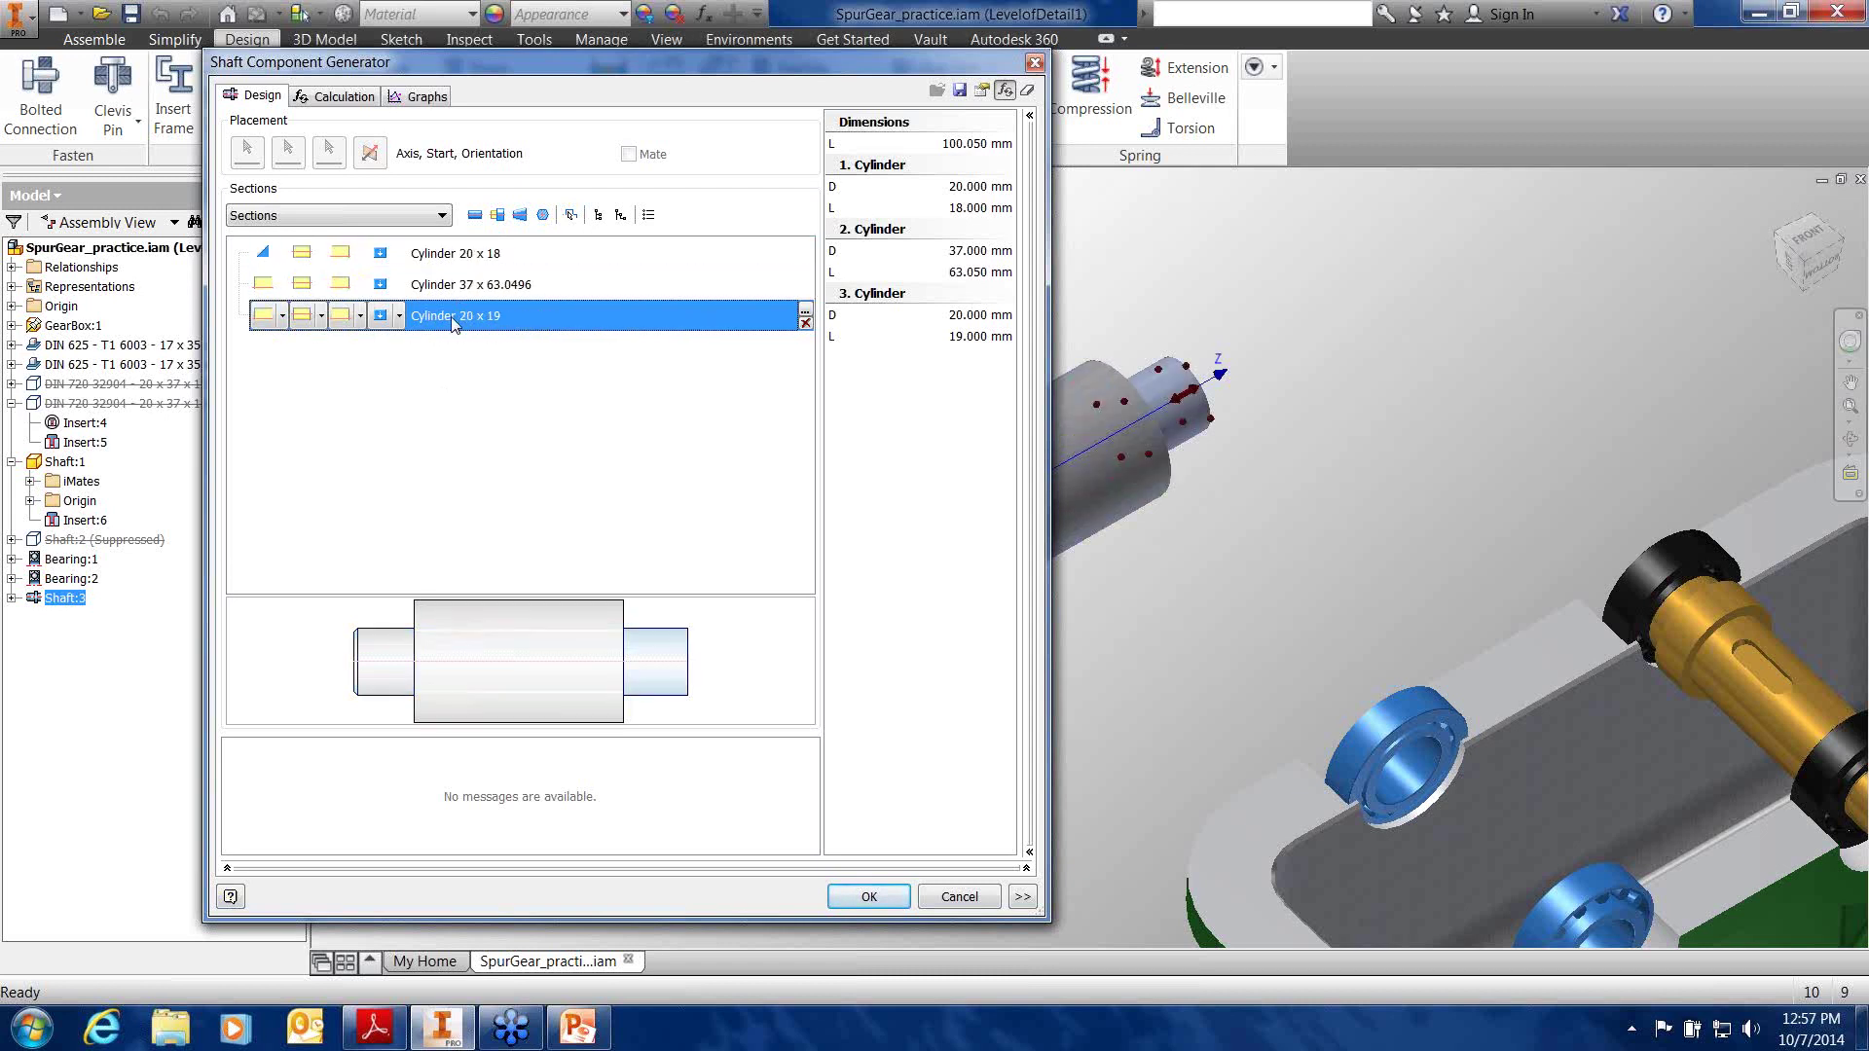
{"action": "left_click", "coordinate": [455, 255]}
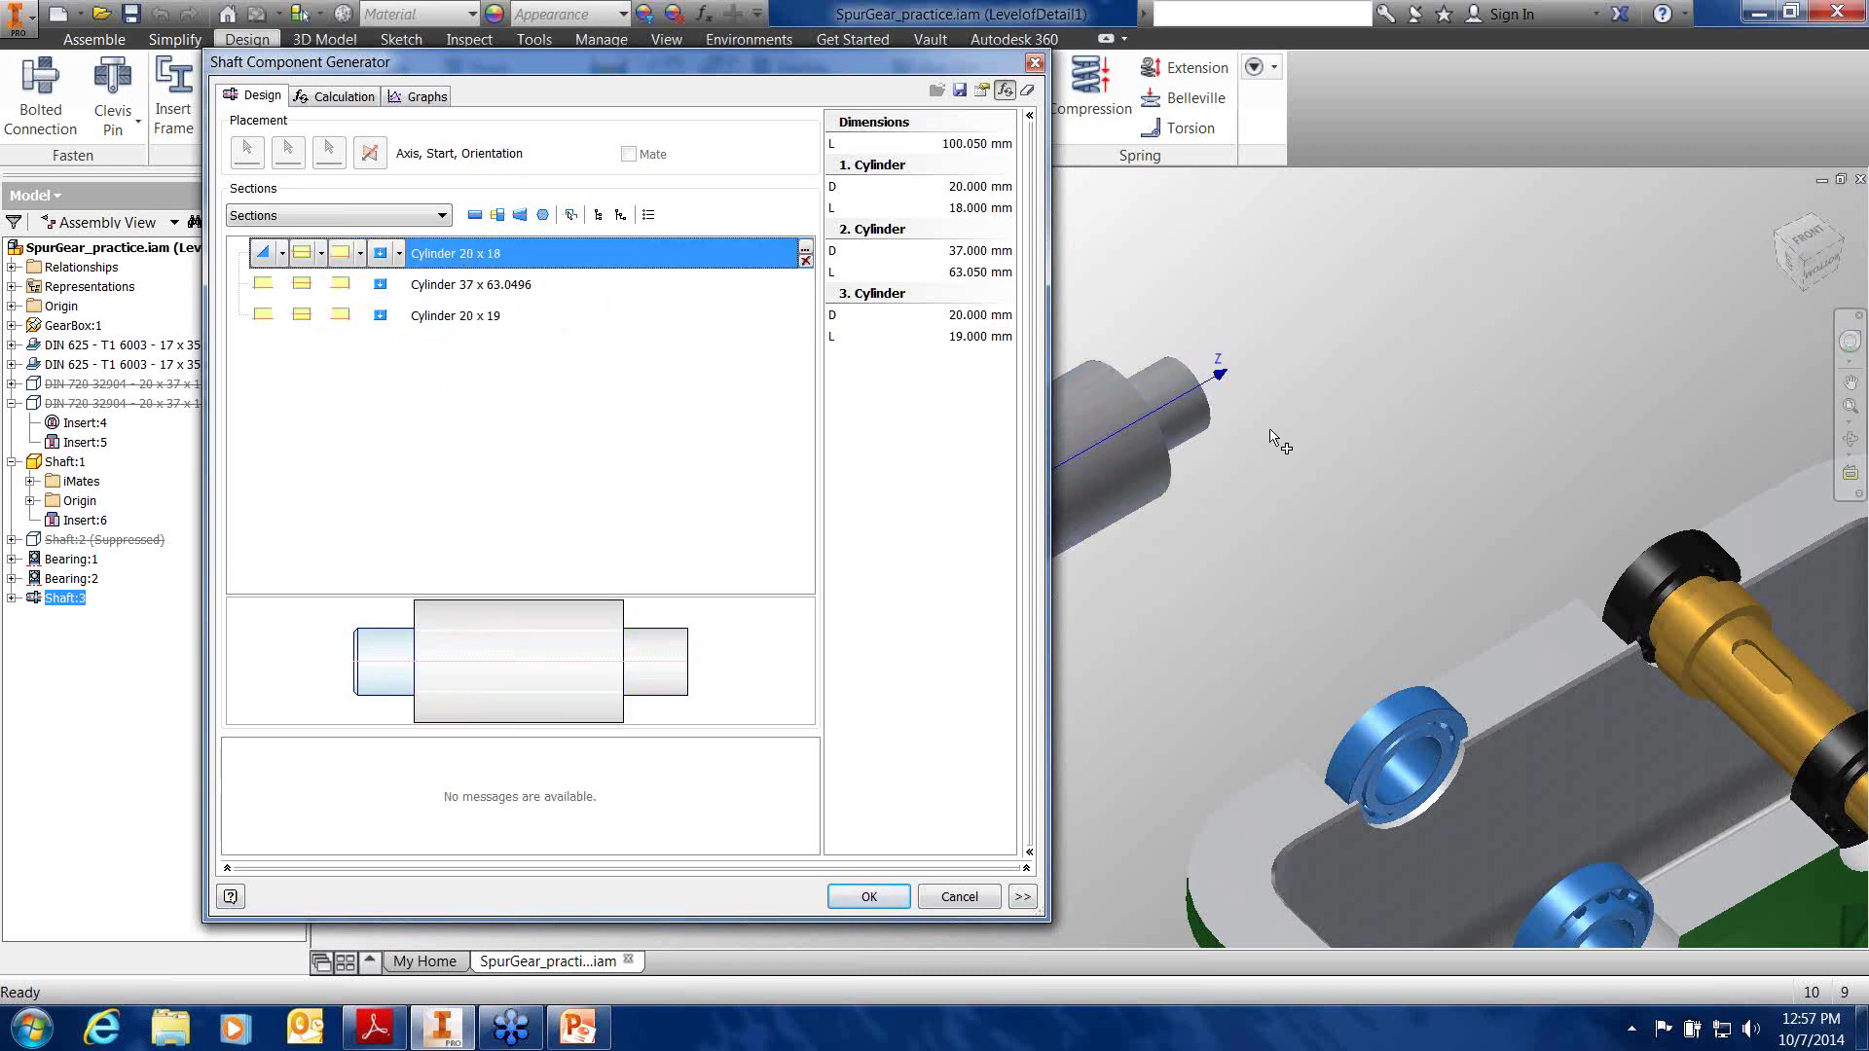
{"action": "middle_click_drag", "start_coordinate": [1253, 428], "coordinate": [1567, 361]}
{"action": "scroll", "coordinate": [1266, 406], "scroll_direction": "down", "scroll_amount": 3}
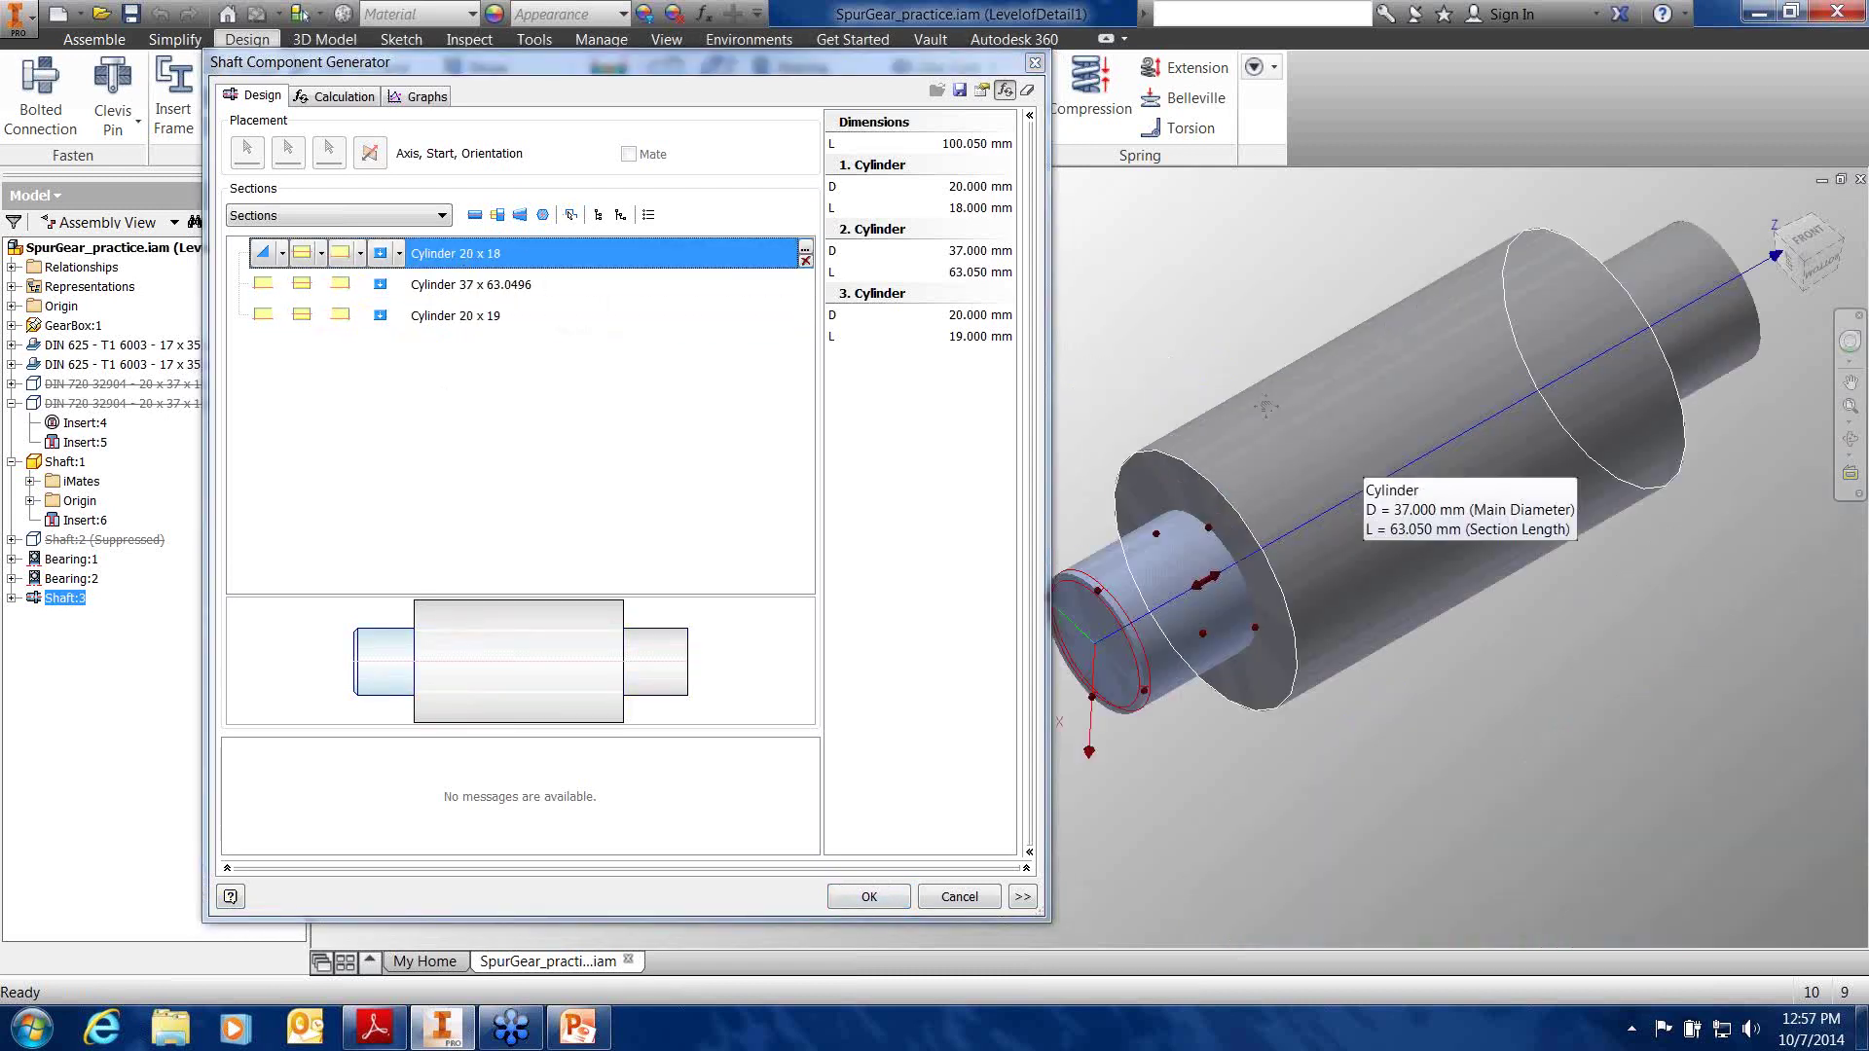
{"action": "middle_click_drag", "start_coordinate": [1265, 406], "coordinate": [1349, 426]}
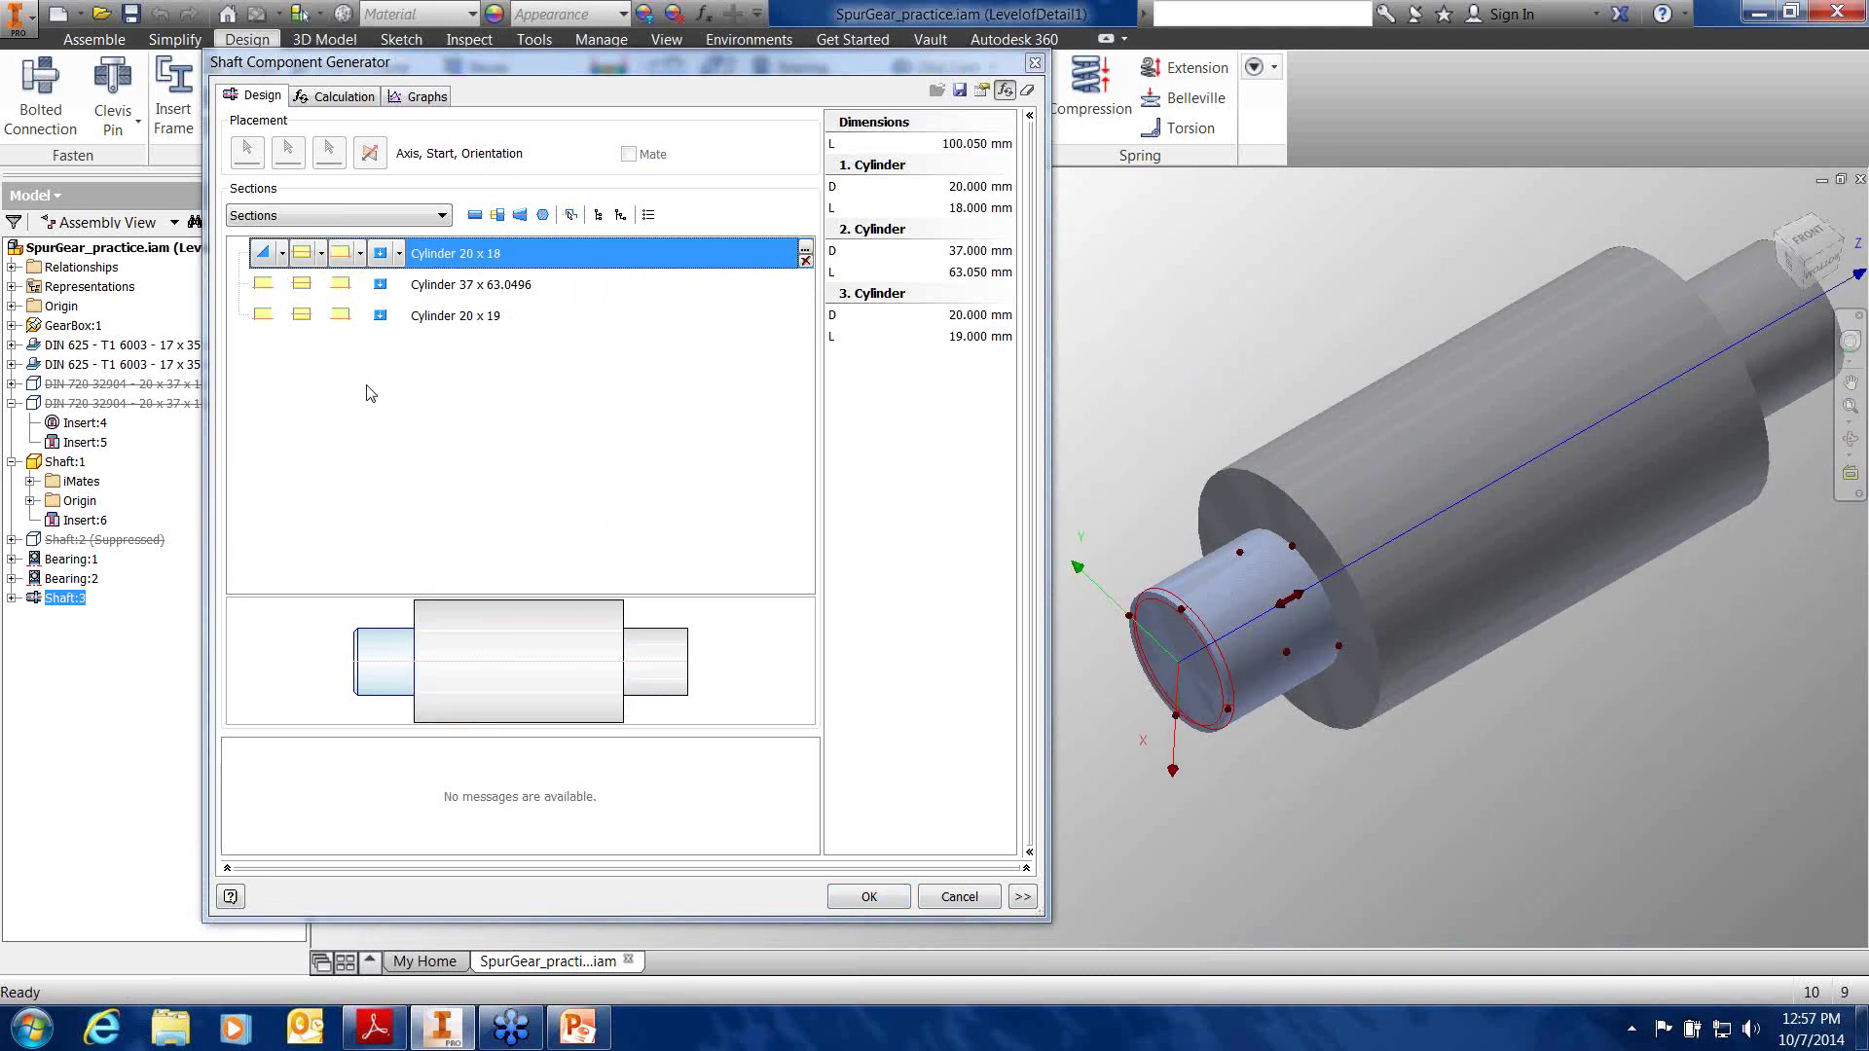
{"action": "left_click", "coordinate": [475, 215]}
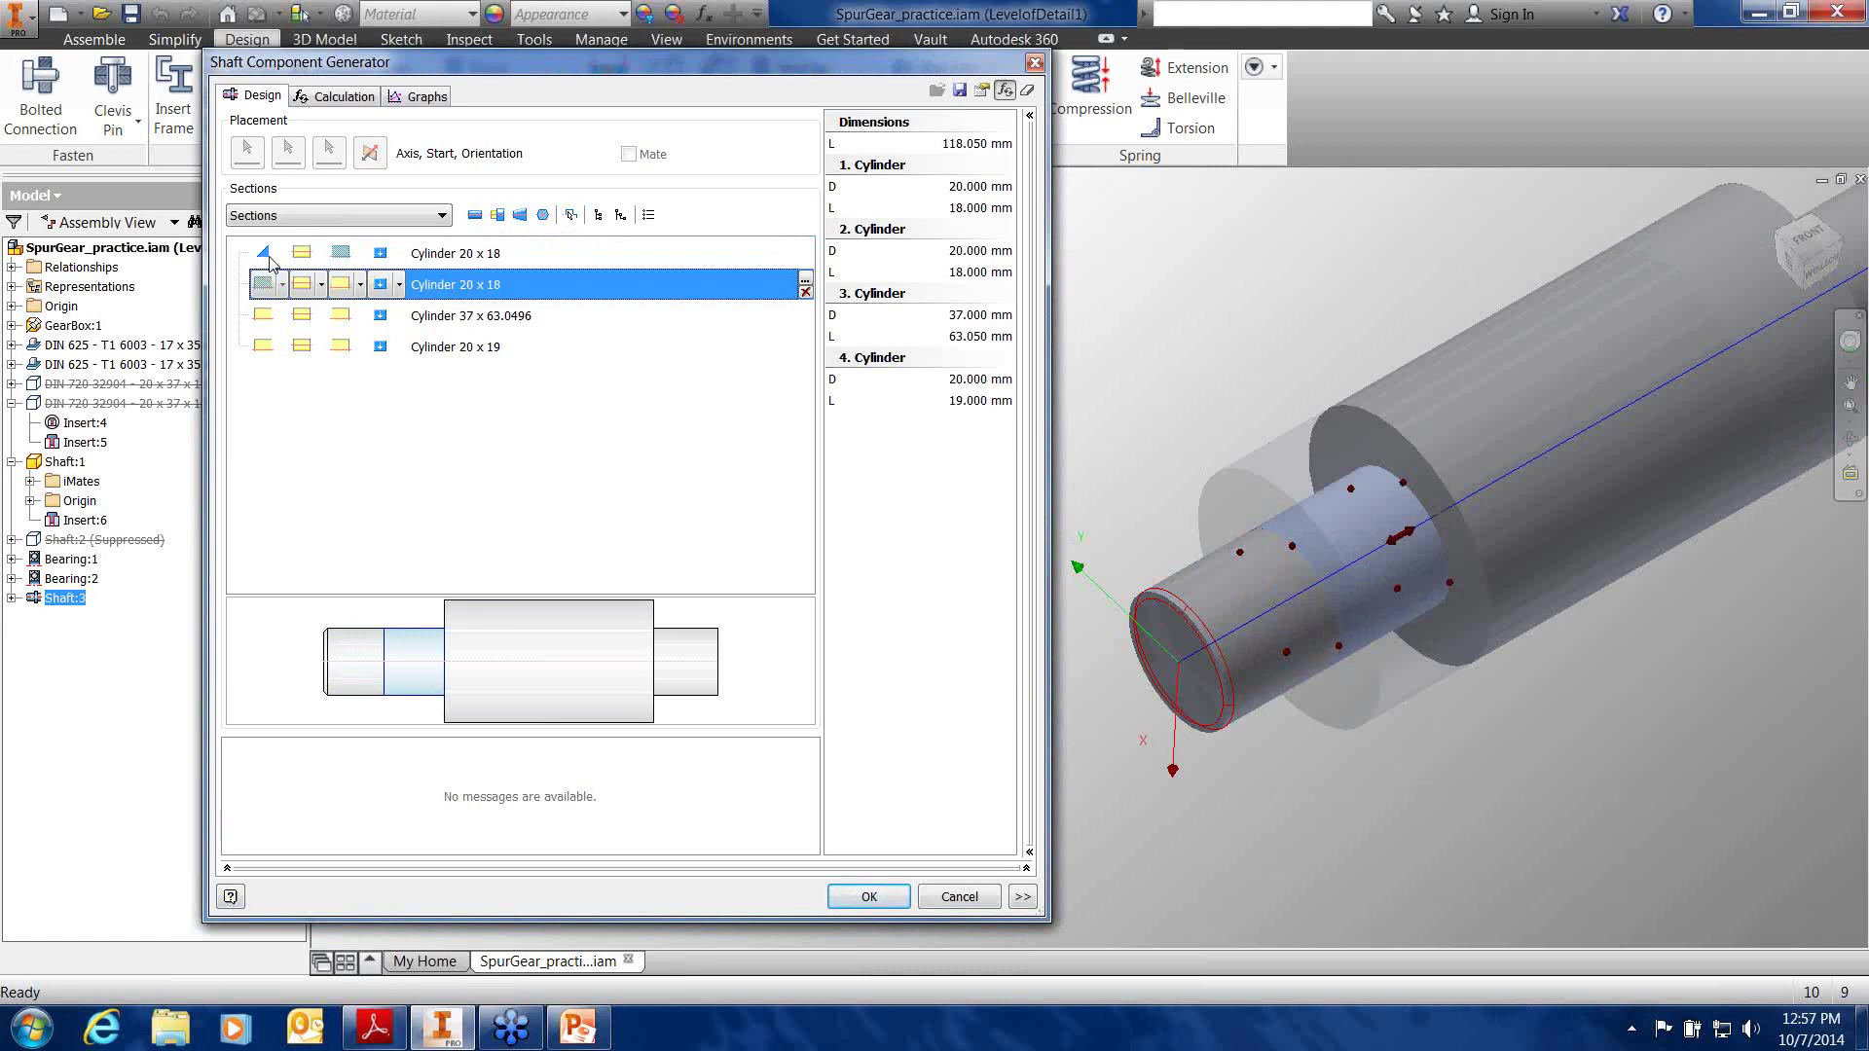
Set the length of the shaft's first cylinder section to 15 mm
{"action": "left_click", "coordinate": [458, 255]}
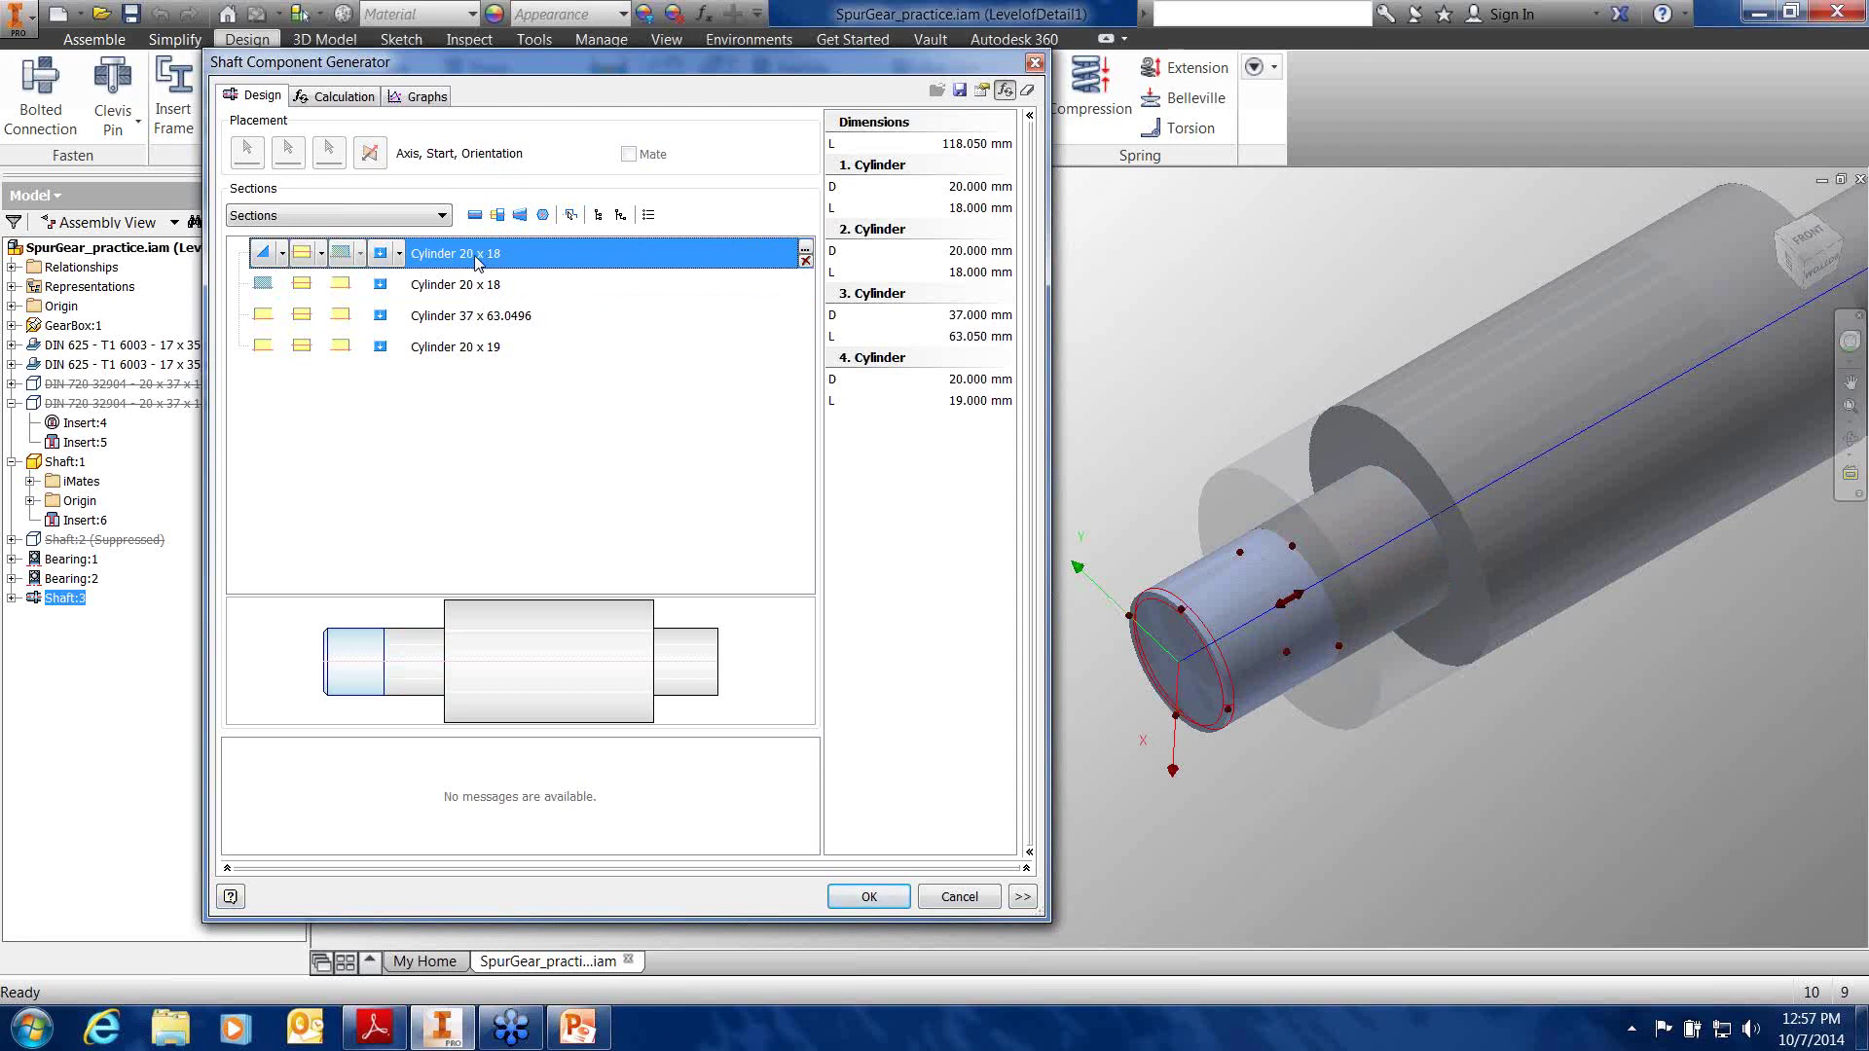
{"action": "double_click", "coordinate": [477, 255]}
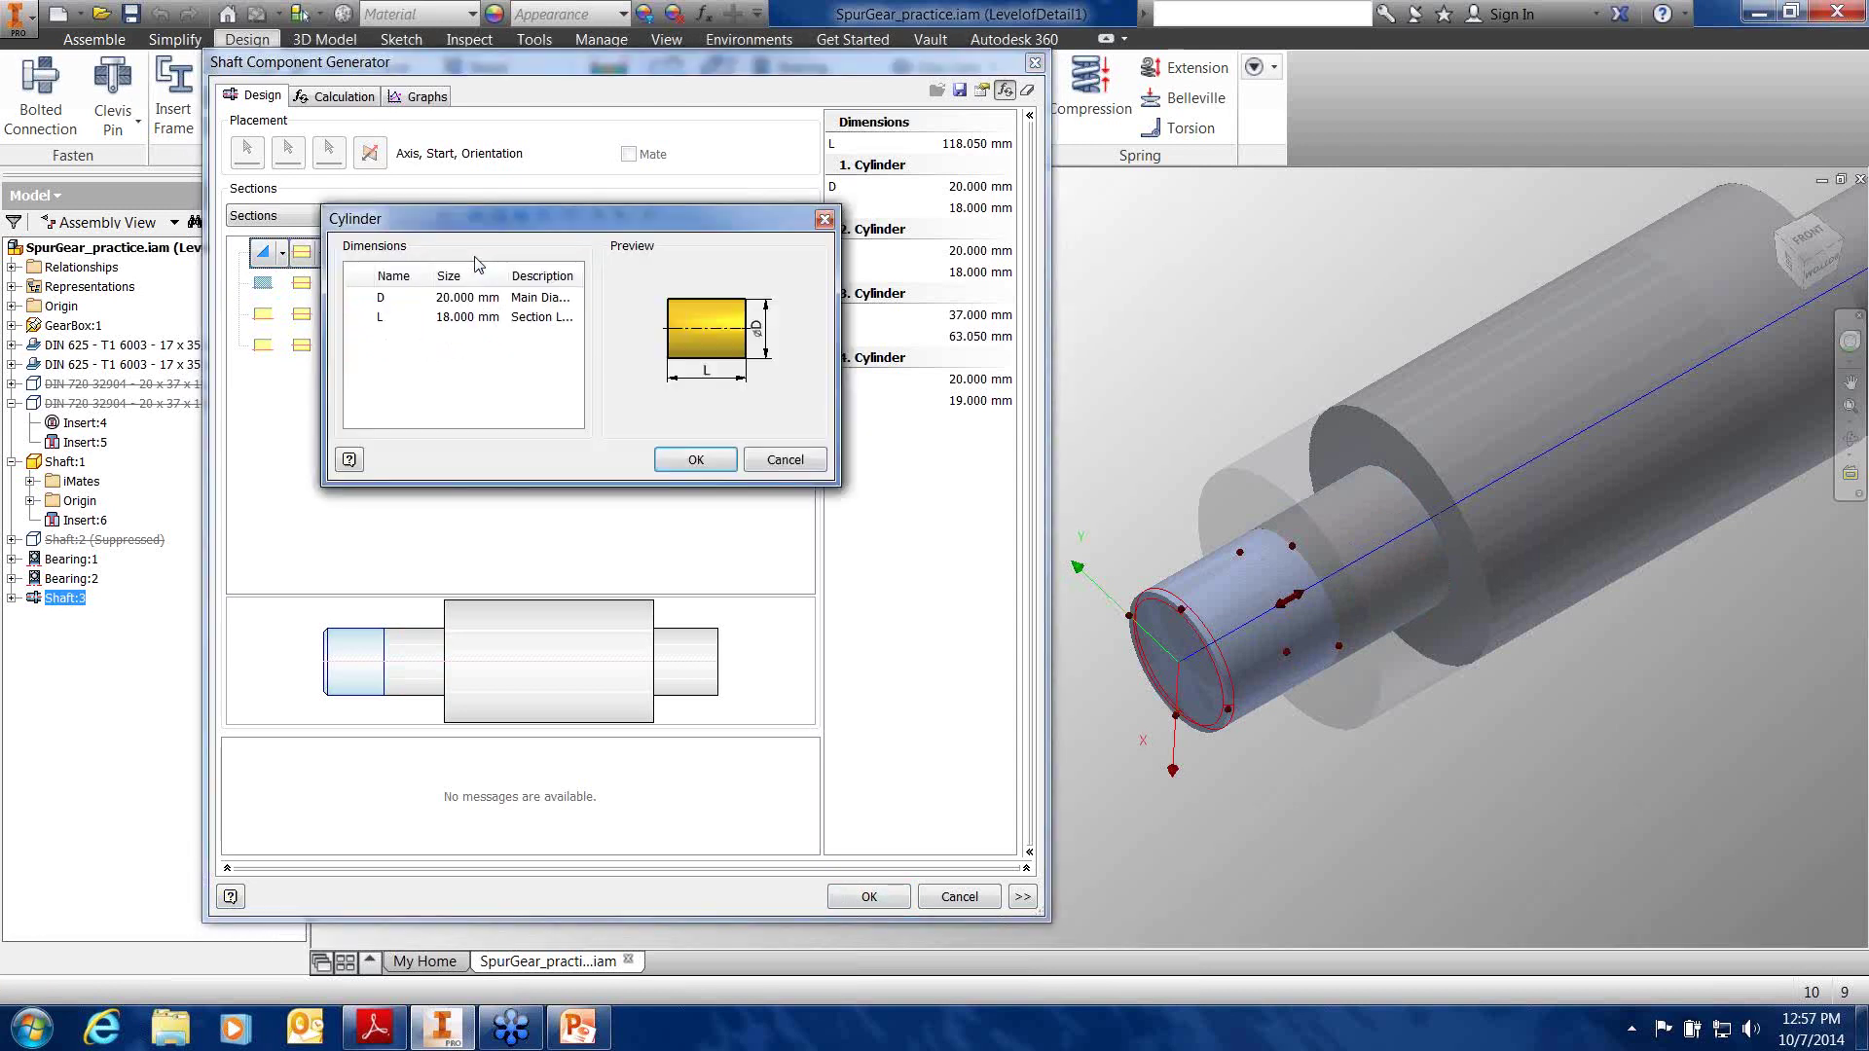
{"action": "left_click", "coordinate": [487, 320]}
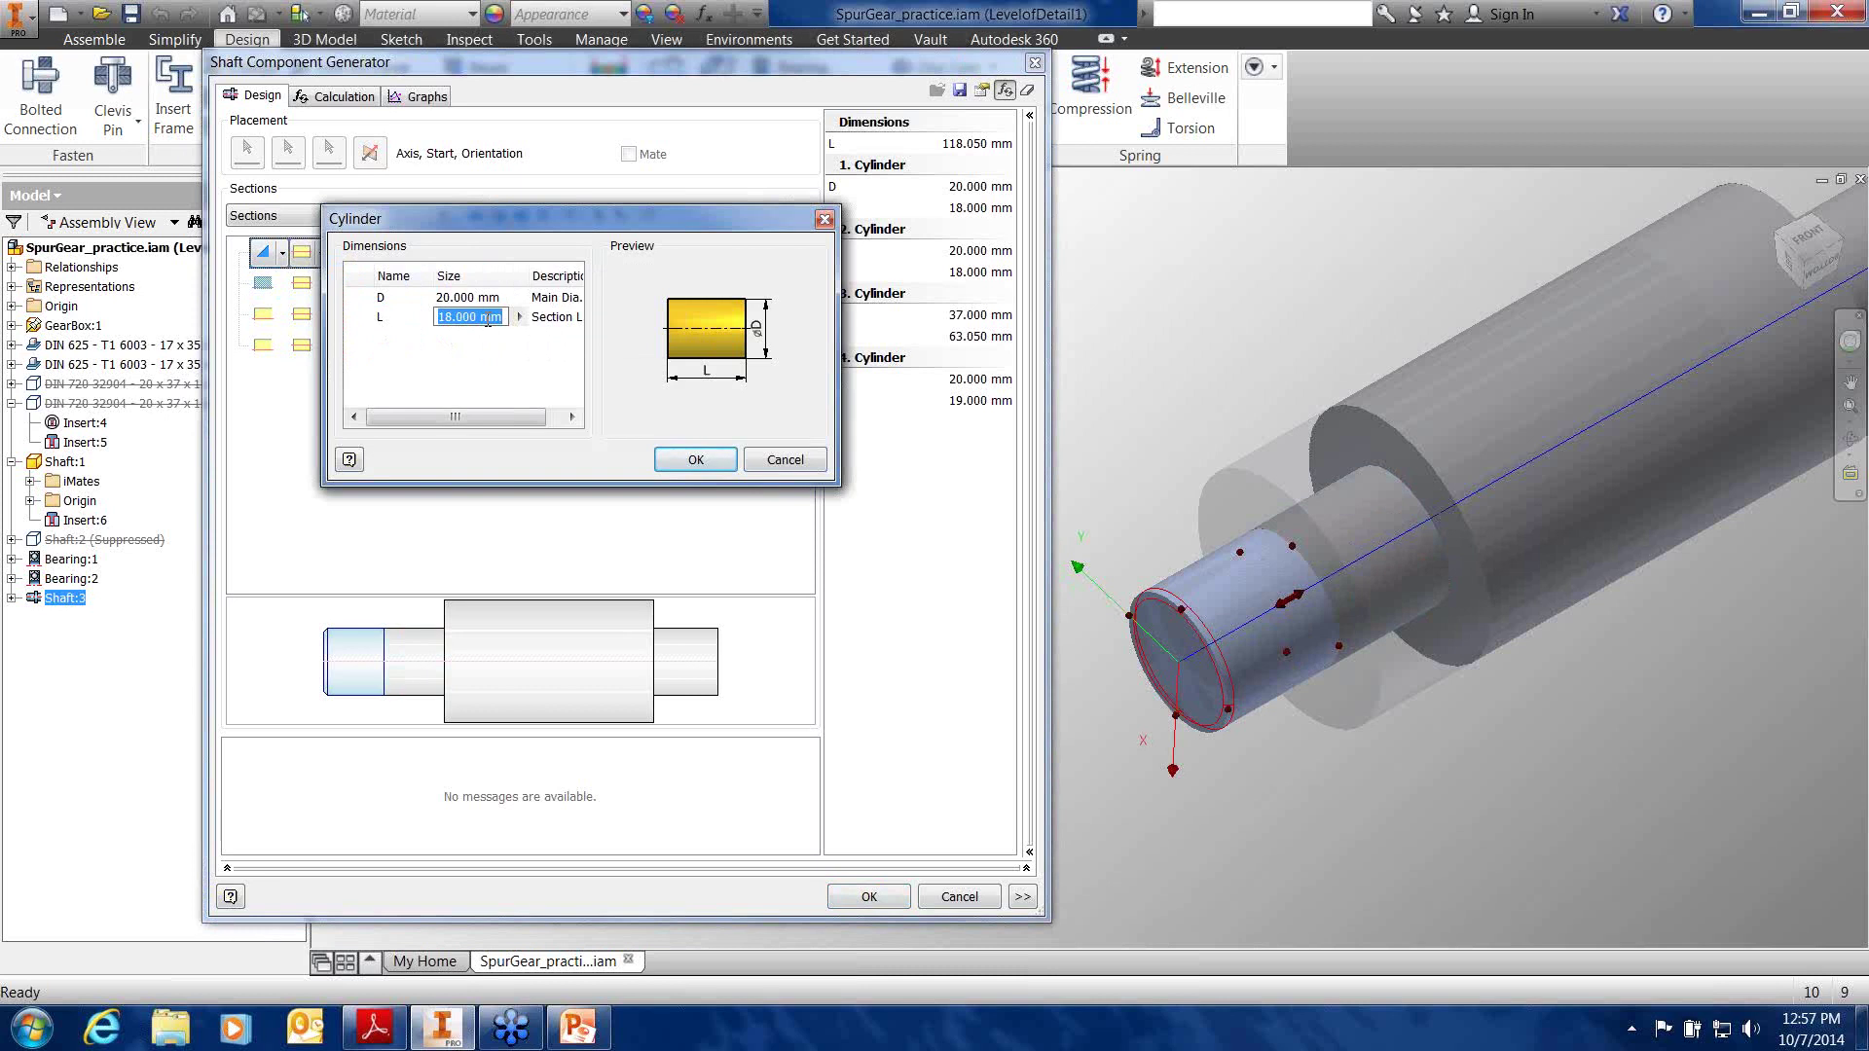
{"action": "type", "text": "15"}
{"action": "left_click", "coordinate": [695, 462]}
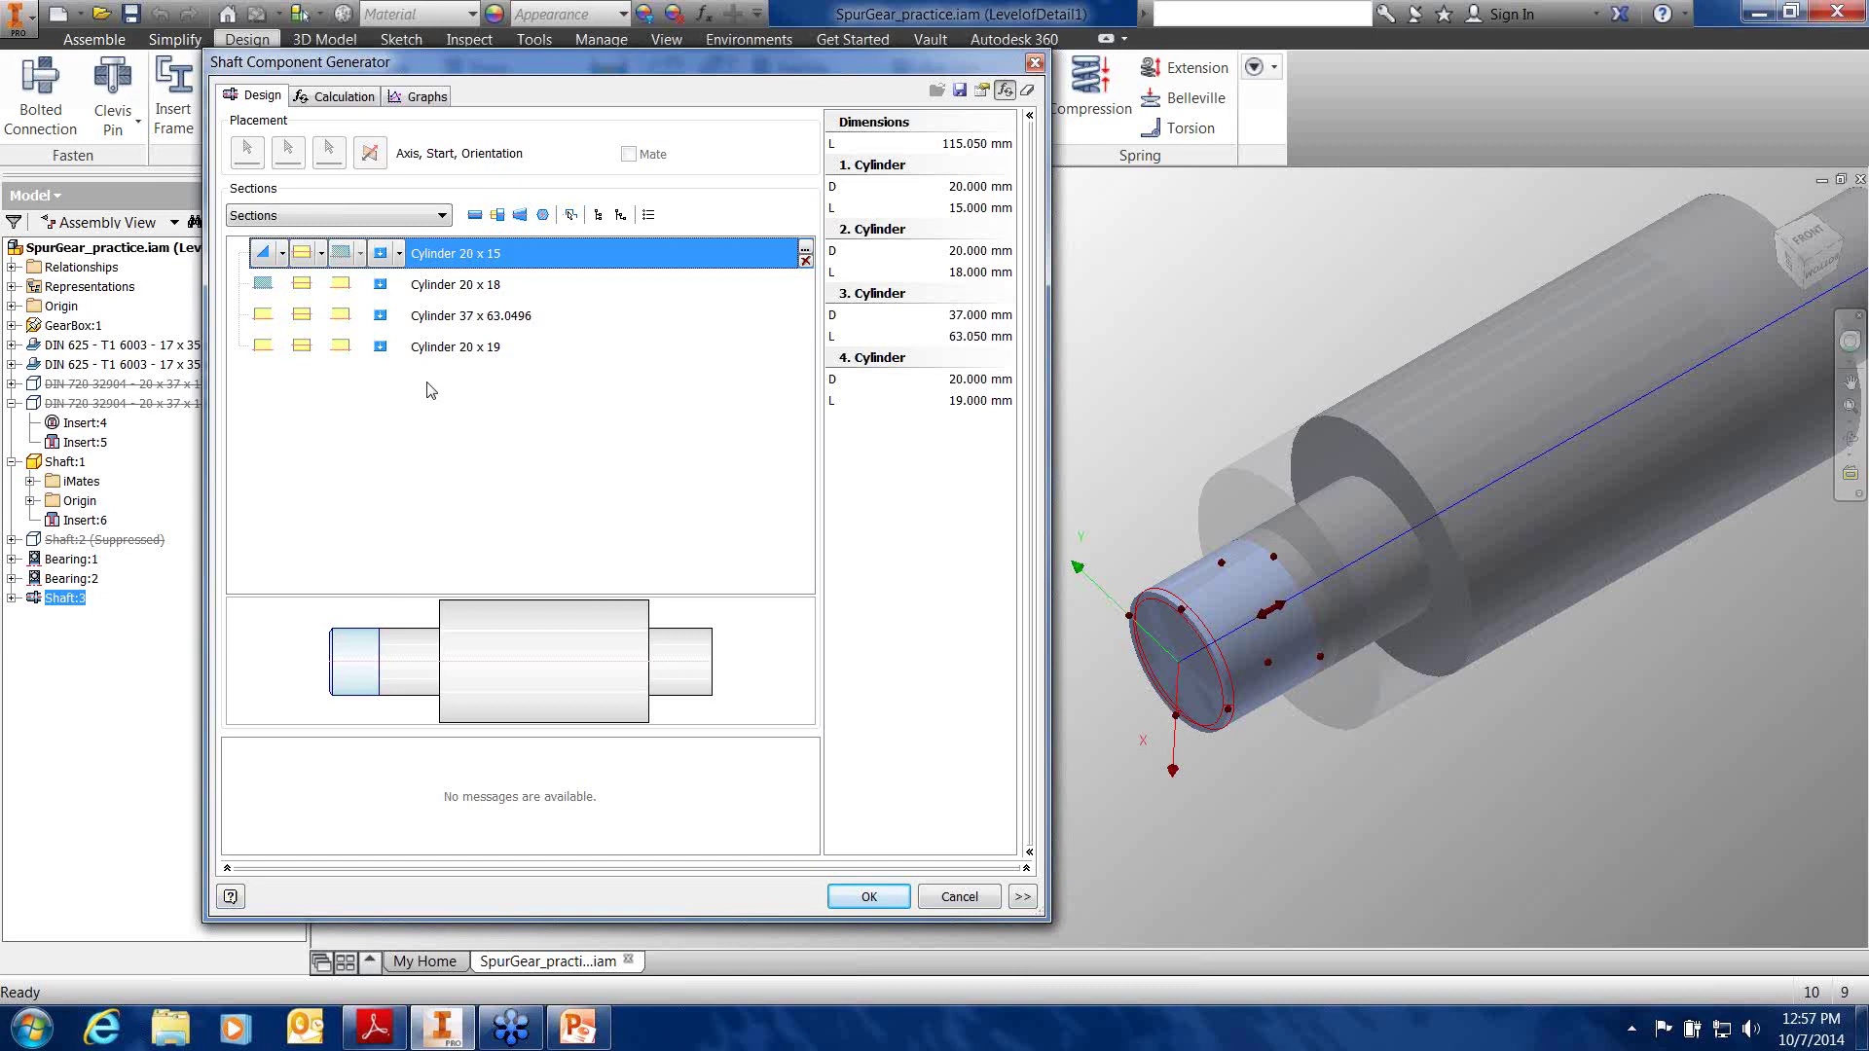
Resize the second cylinder section to a 26 mm diameter and 7 mm length
{"action": "left_click", "coordinate": [487, 287]}
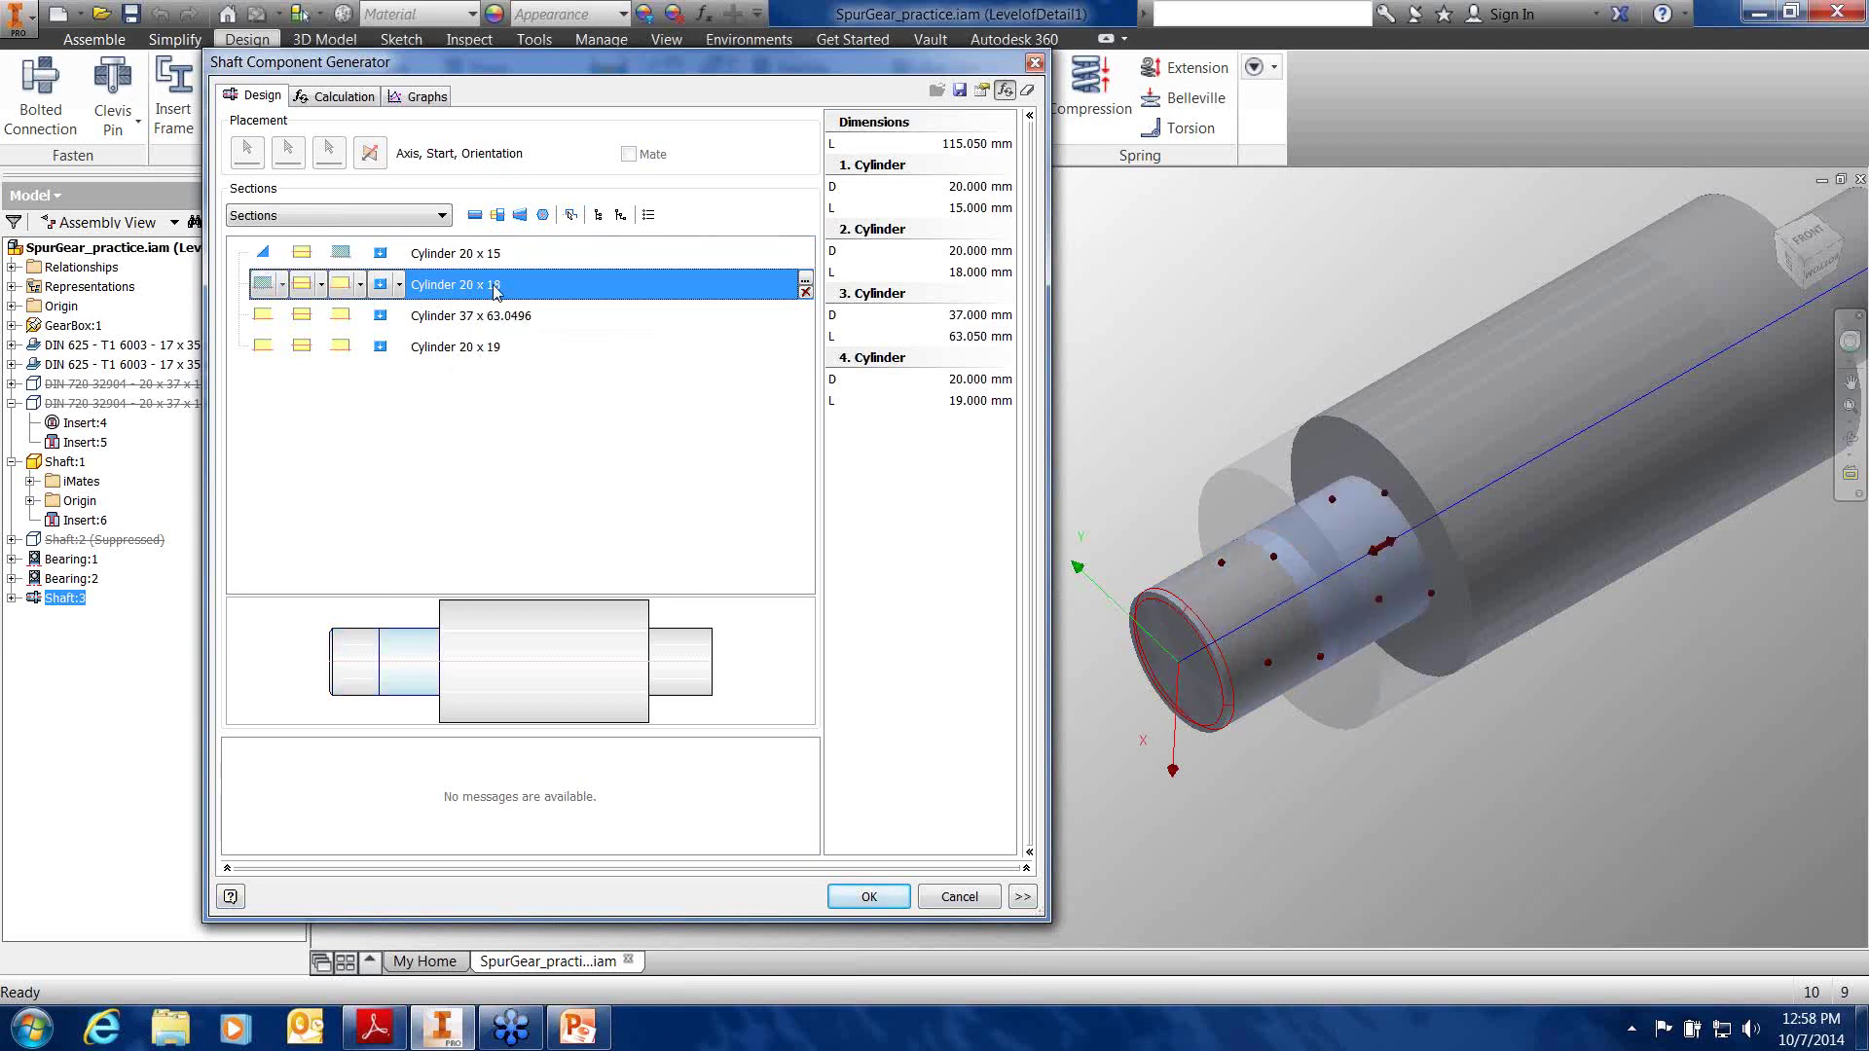
{"action": "double_click", "coordinate": [495, 291]}
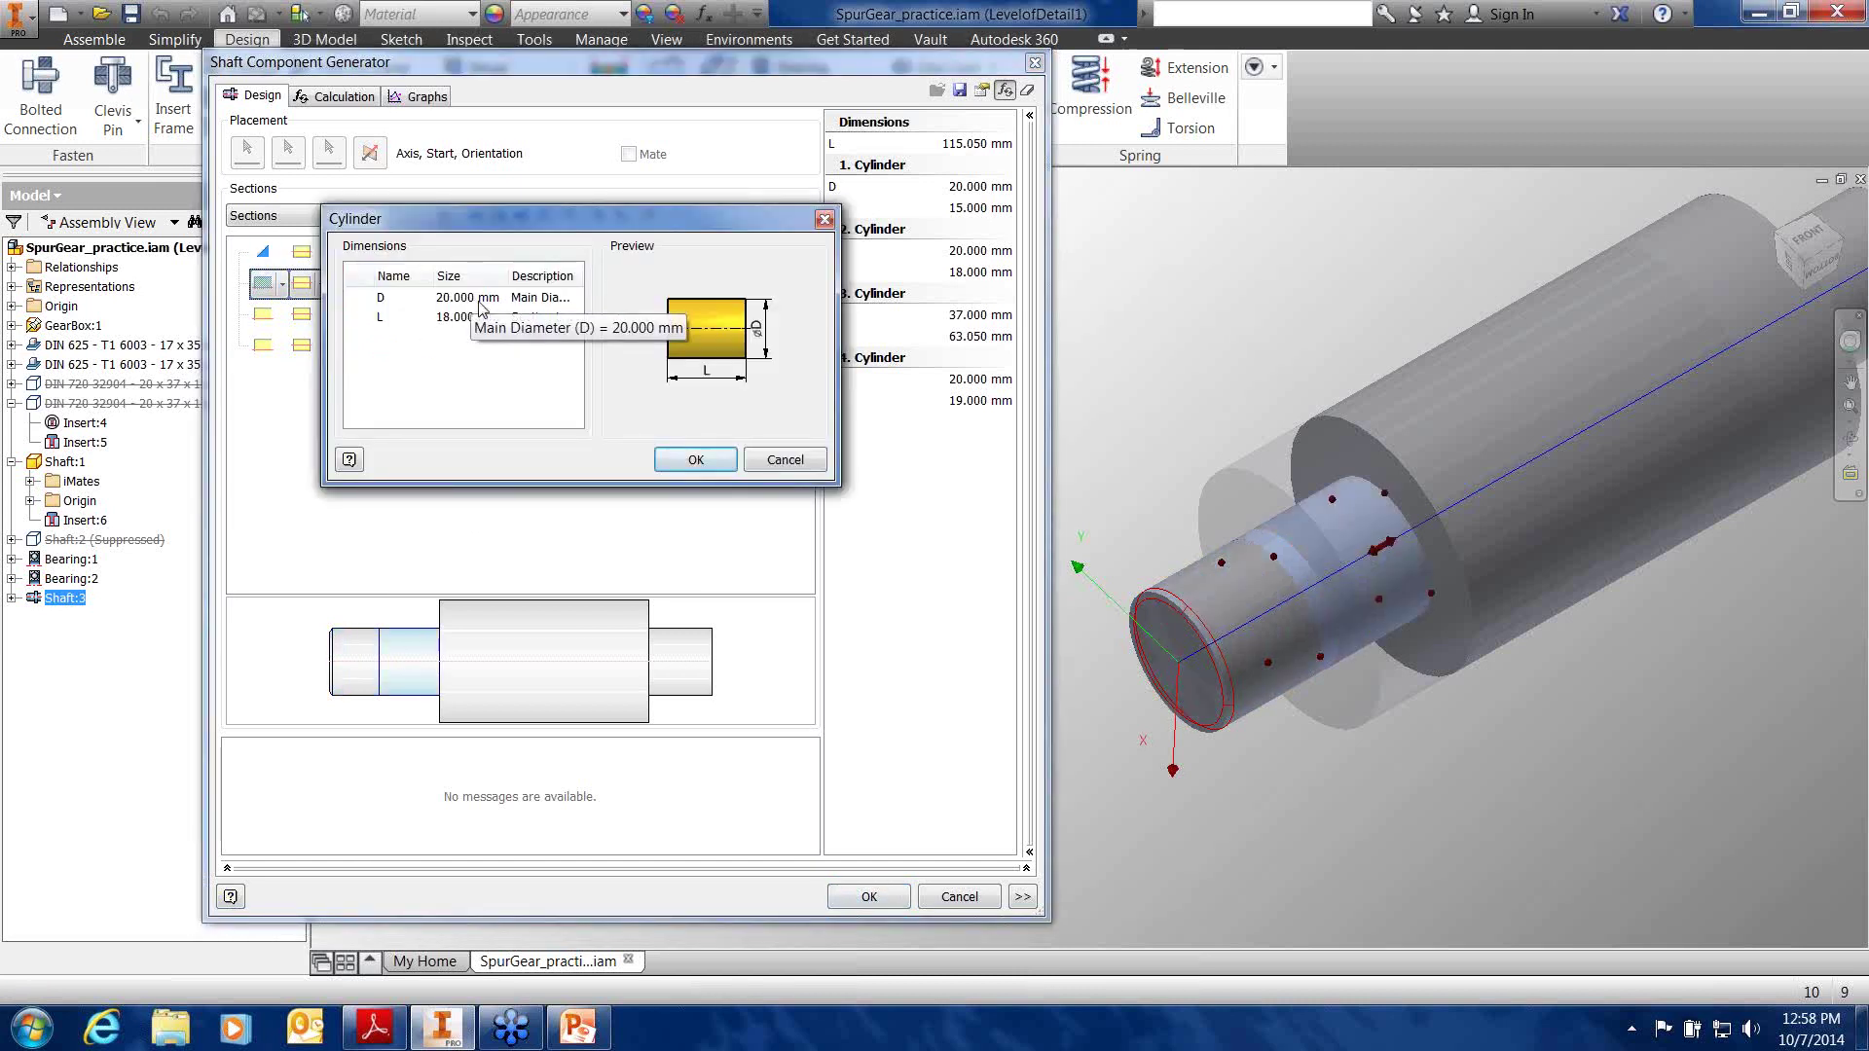
{"action": "left_click", "coordinate": [477, 300]}
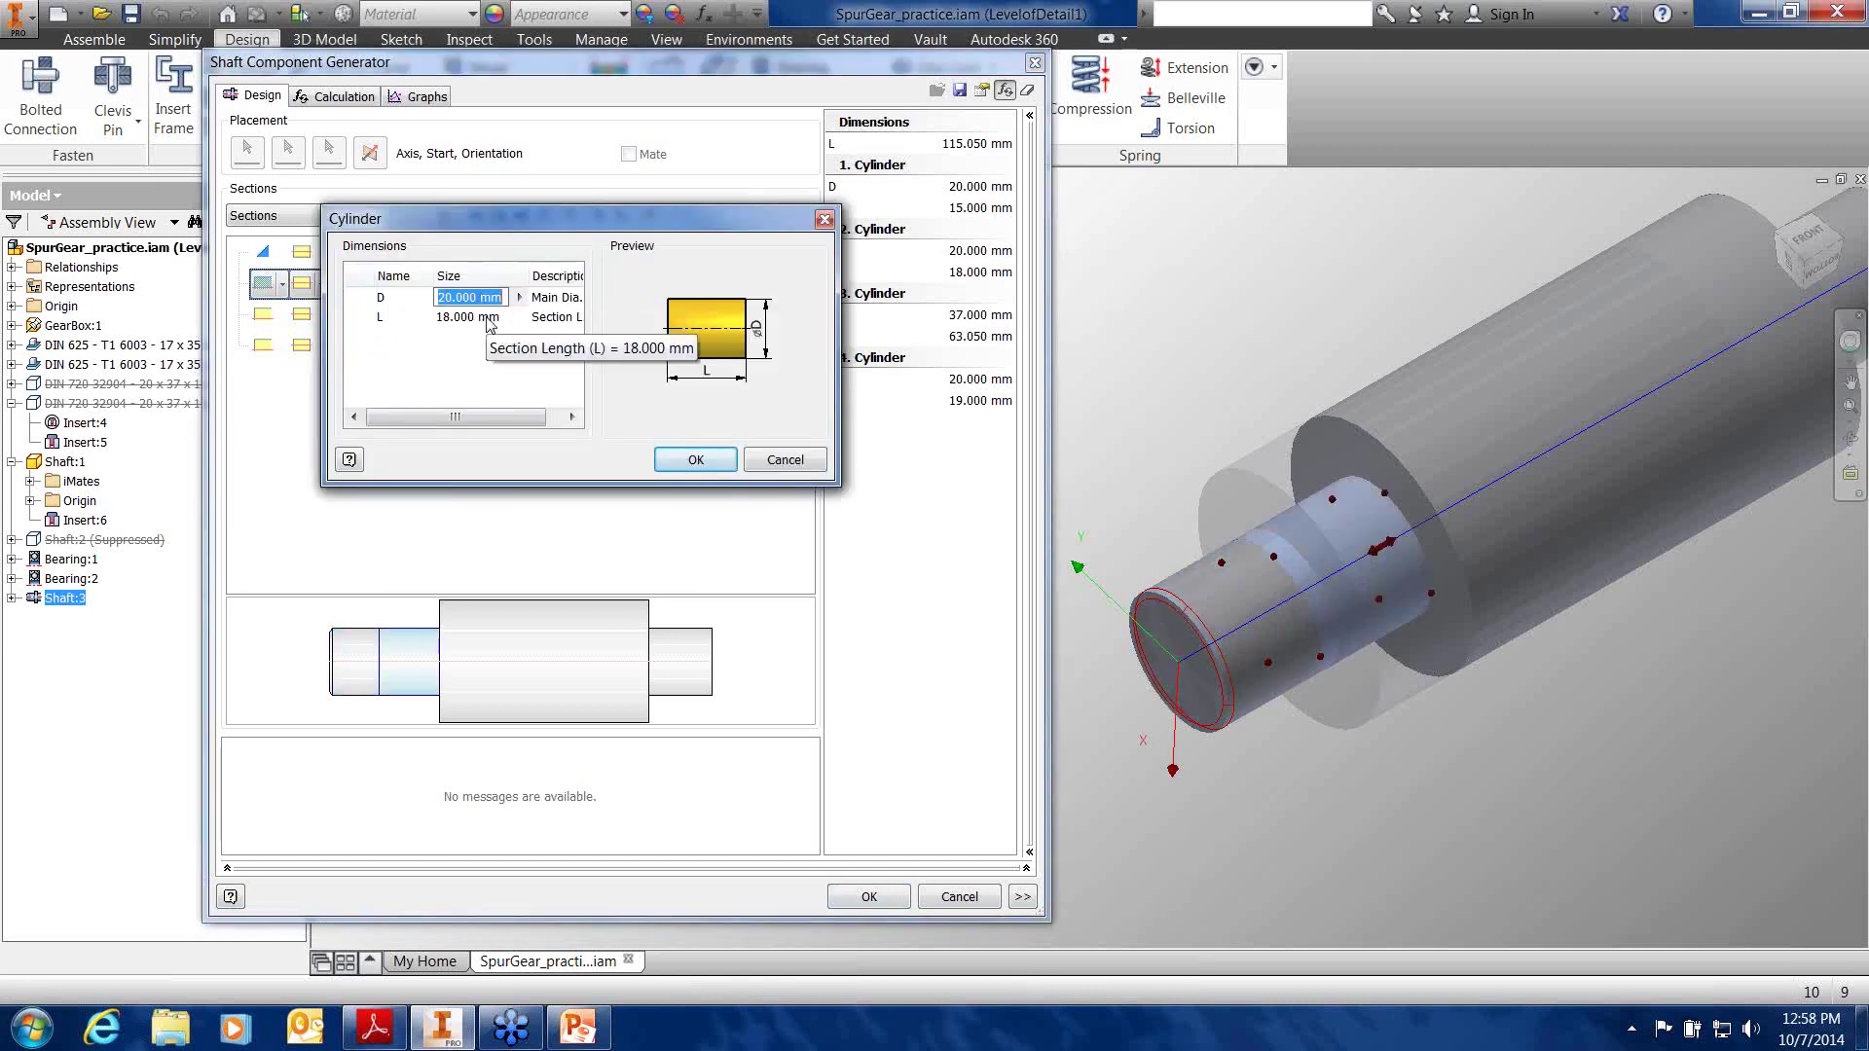
{"action": "type", "text": "26"}
{"action": "left_click", "coordinate": [476, 319]}
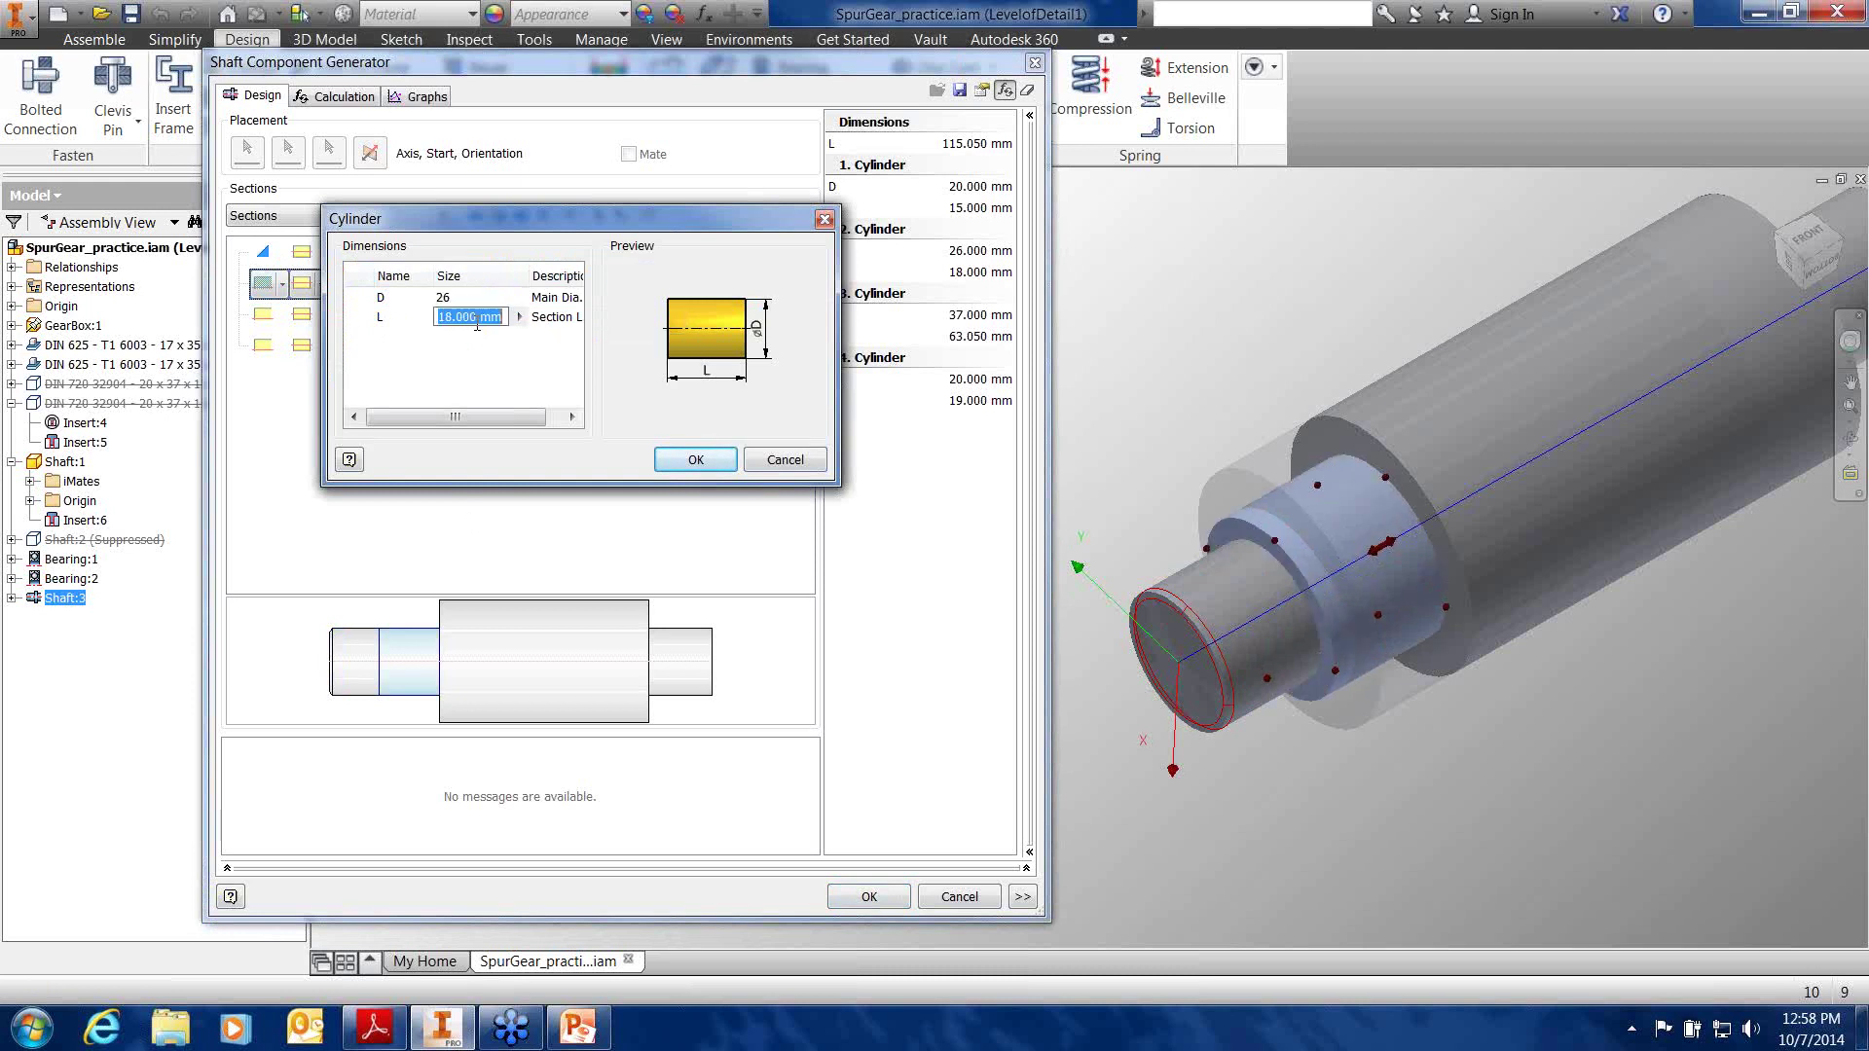
{"action": "type", "text": "7"}
{"action": "left_click", "coordinate": [693, 461]}
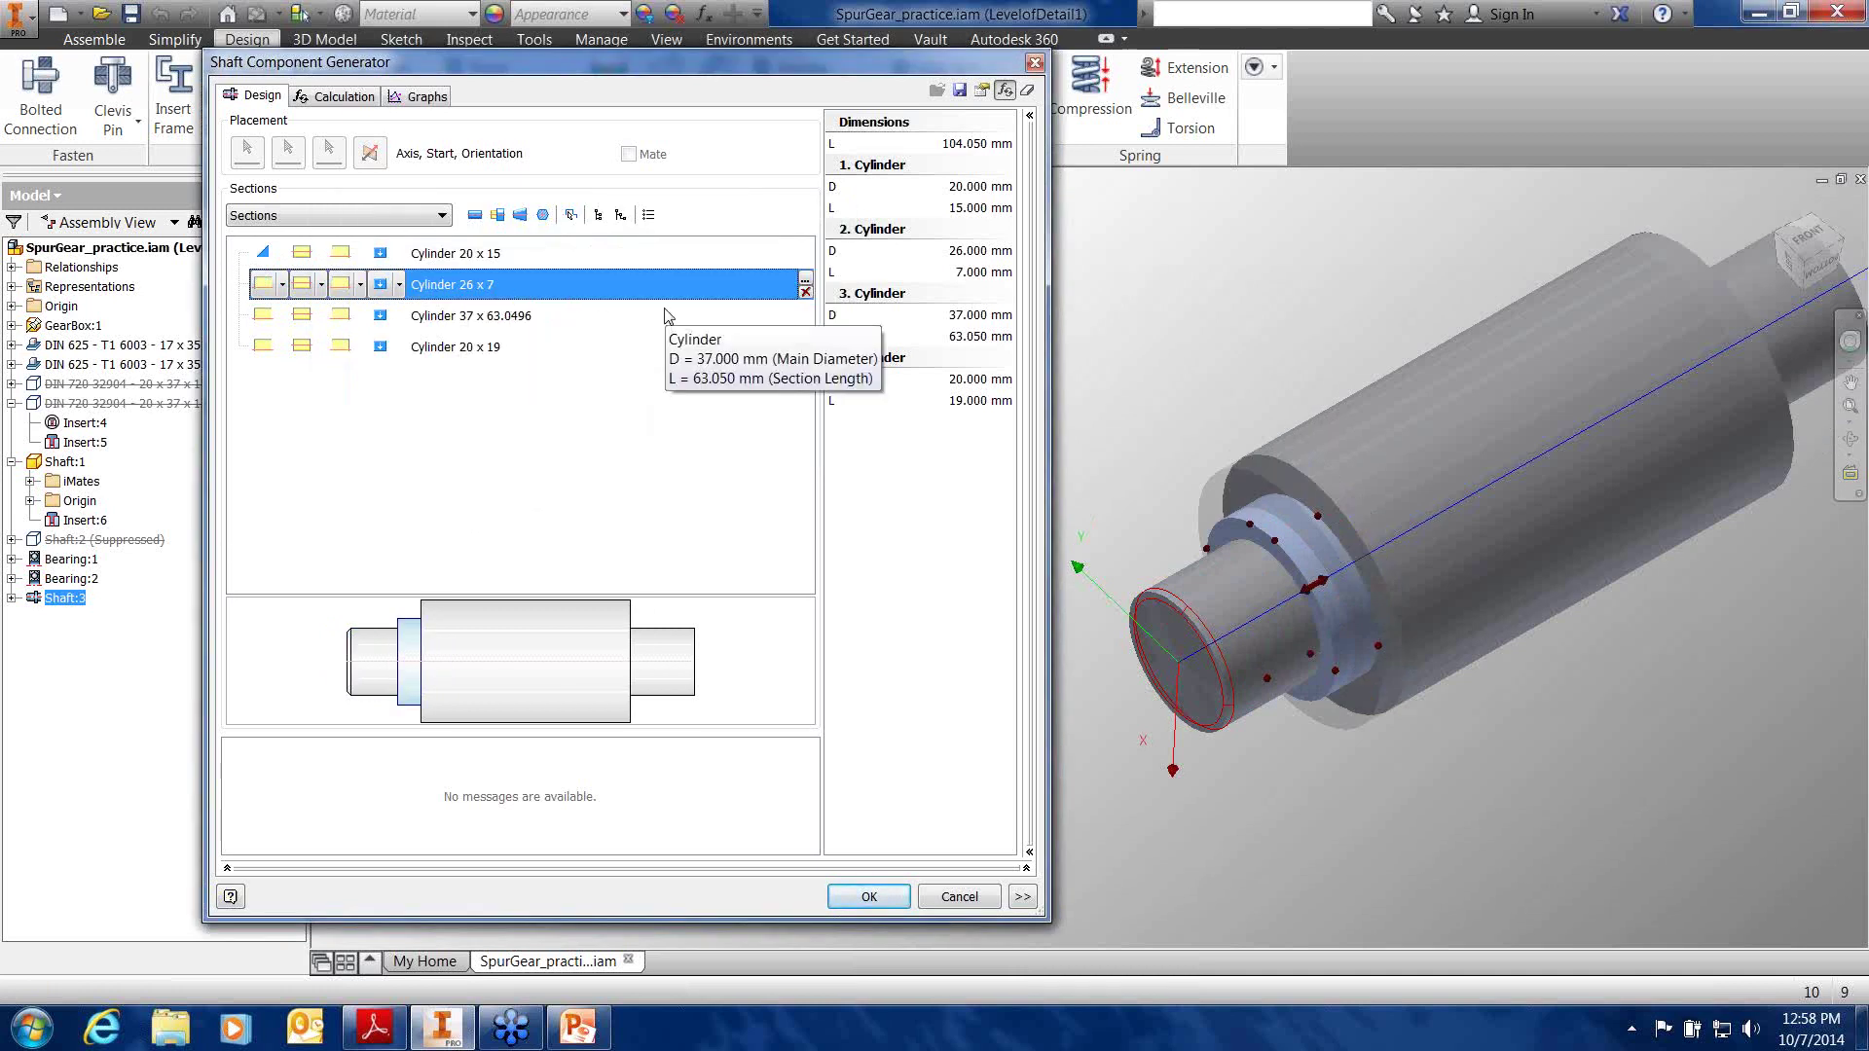
Insert a cylinder section after the 26 x 7 section, with a 32 mm diameter and 9 mm length
{"action": "left_click", "coordinate": [475, 216]}
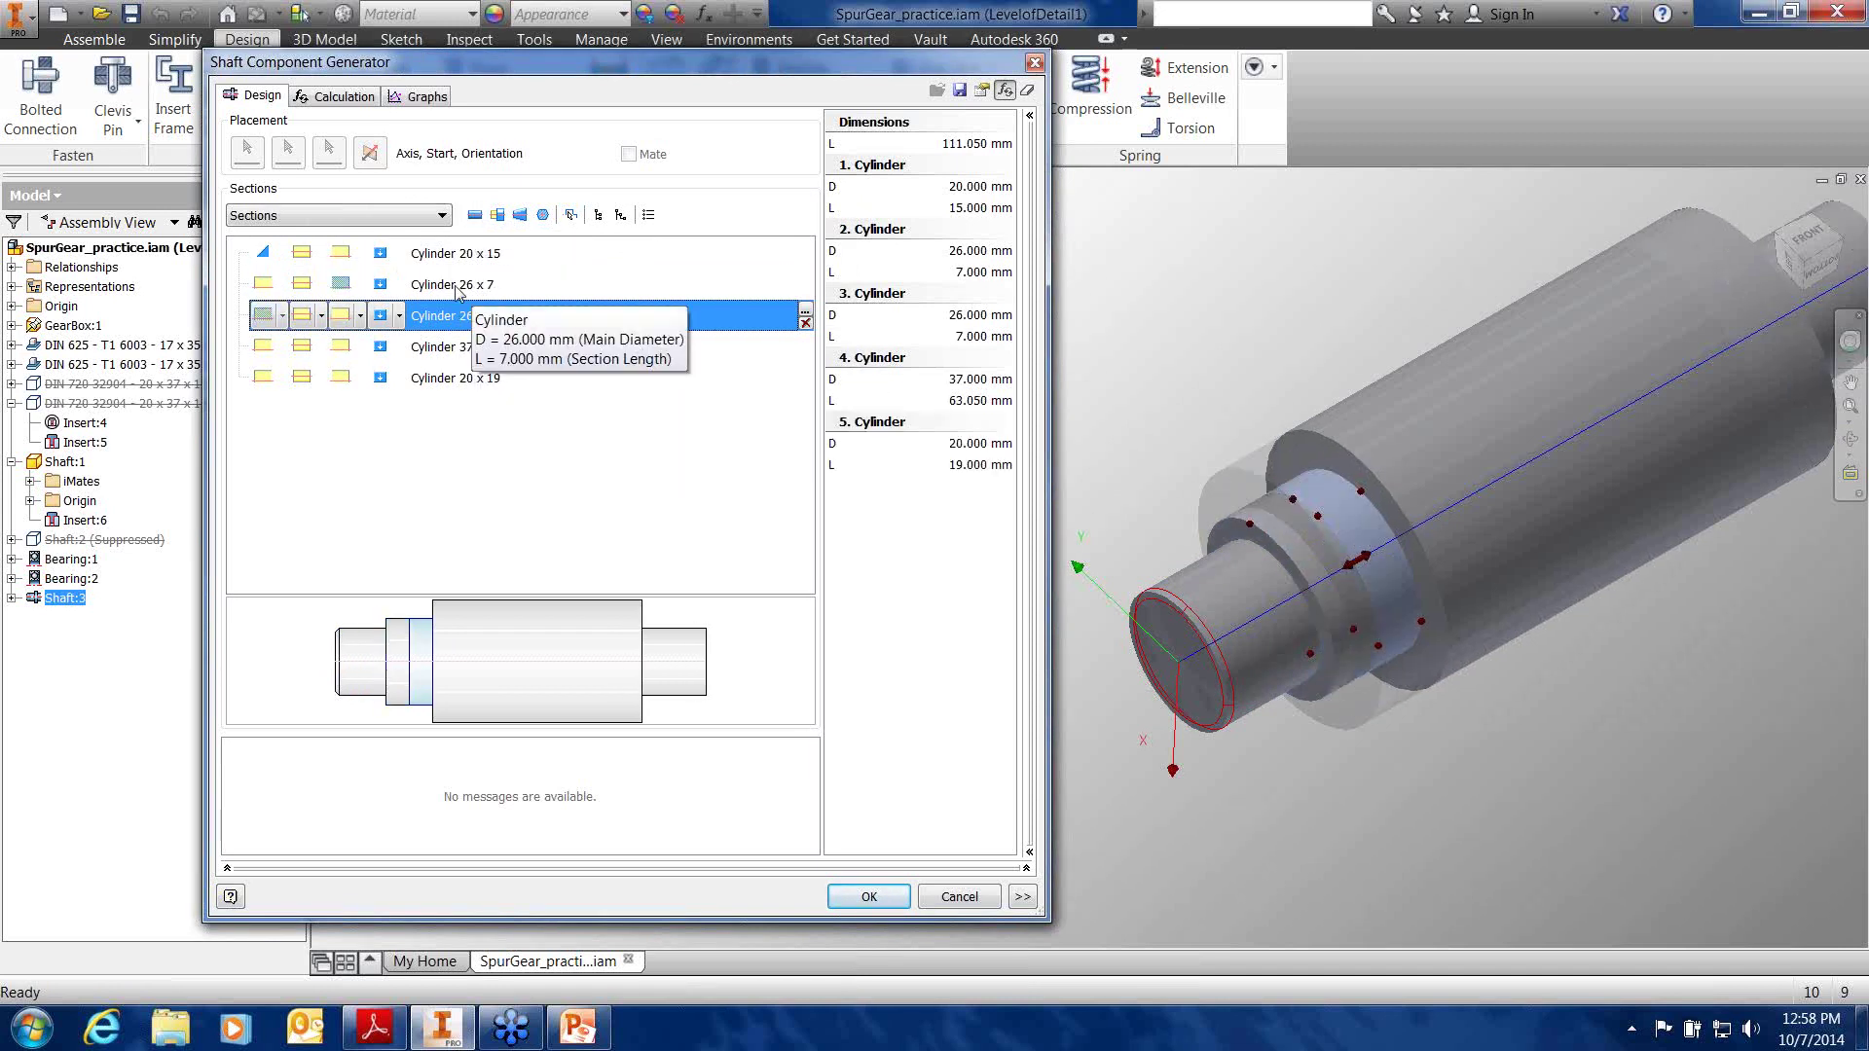
{"action": "double_click", "coordinate": [482, 318]}
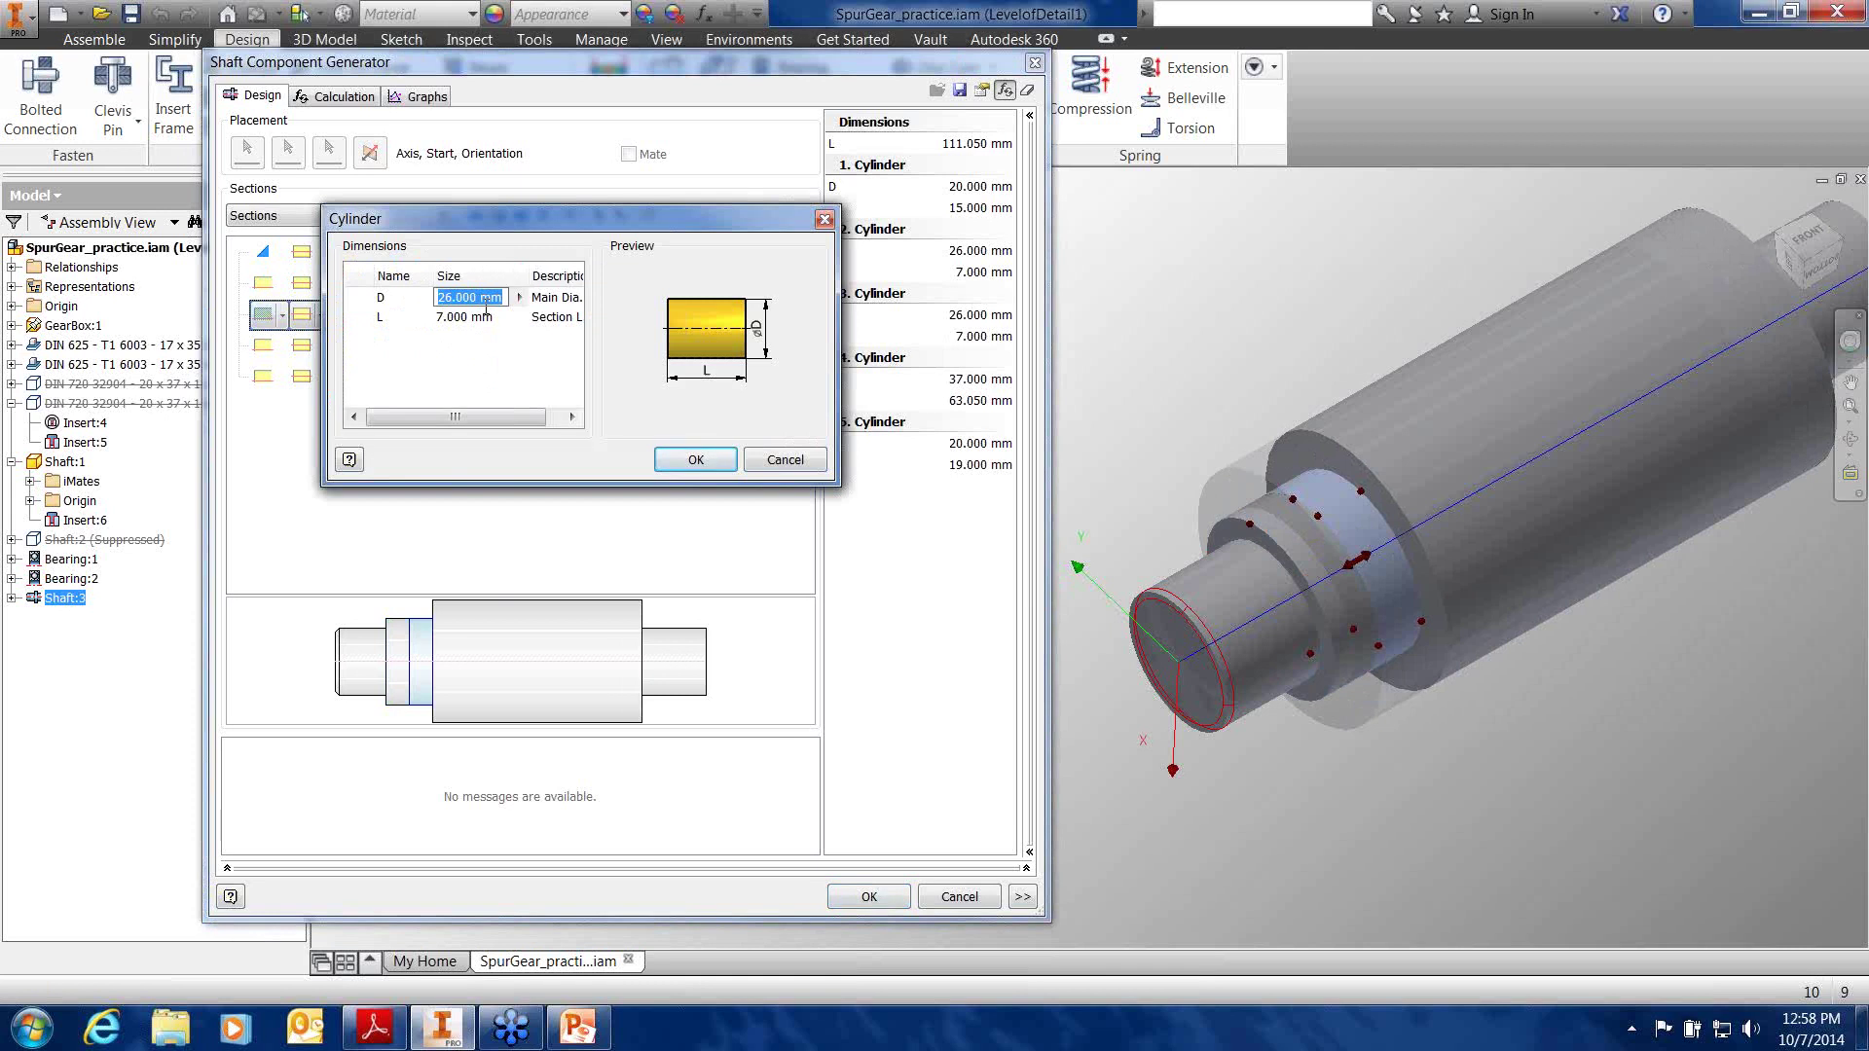
{"action": "type", "text": "32"}
{"action": "key", "text": "Tab"}
{"action": "type", "text": "9"}
{"action": "key", "text": "Tab"}
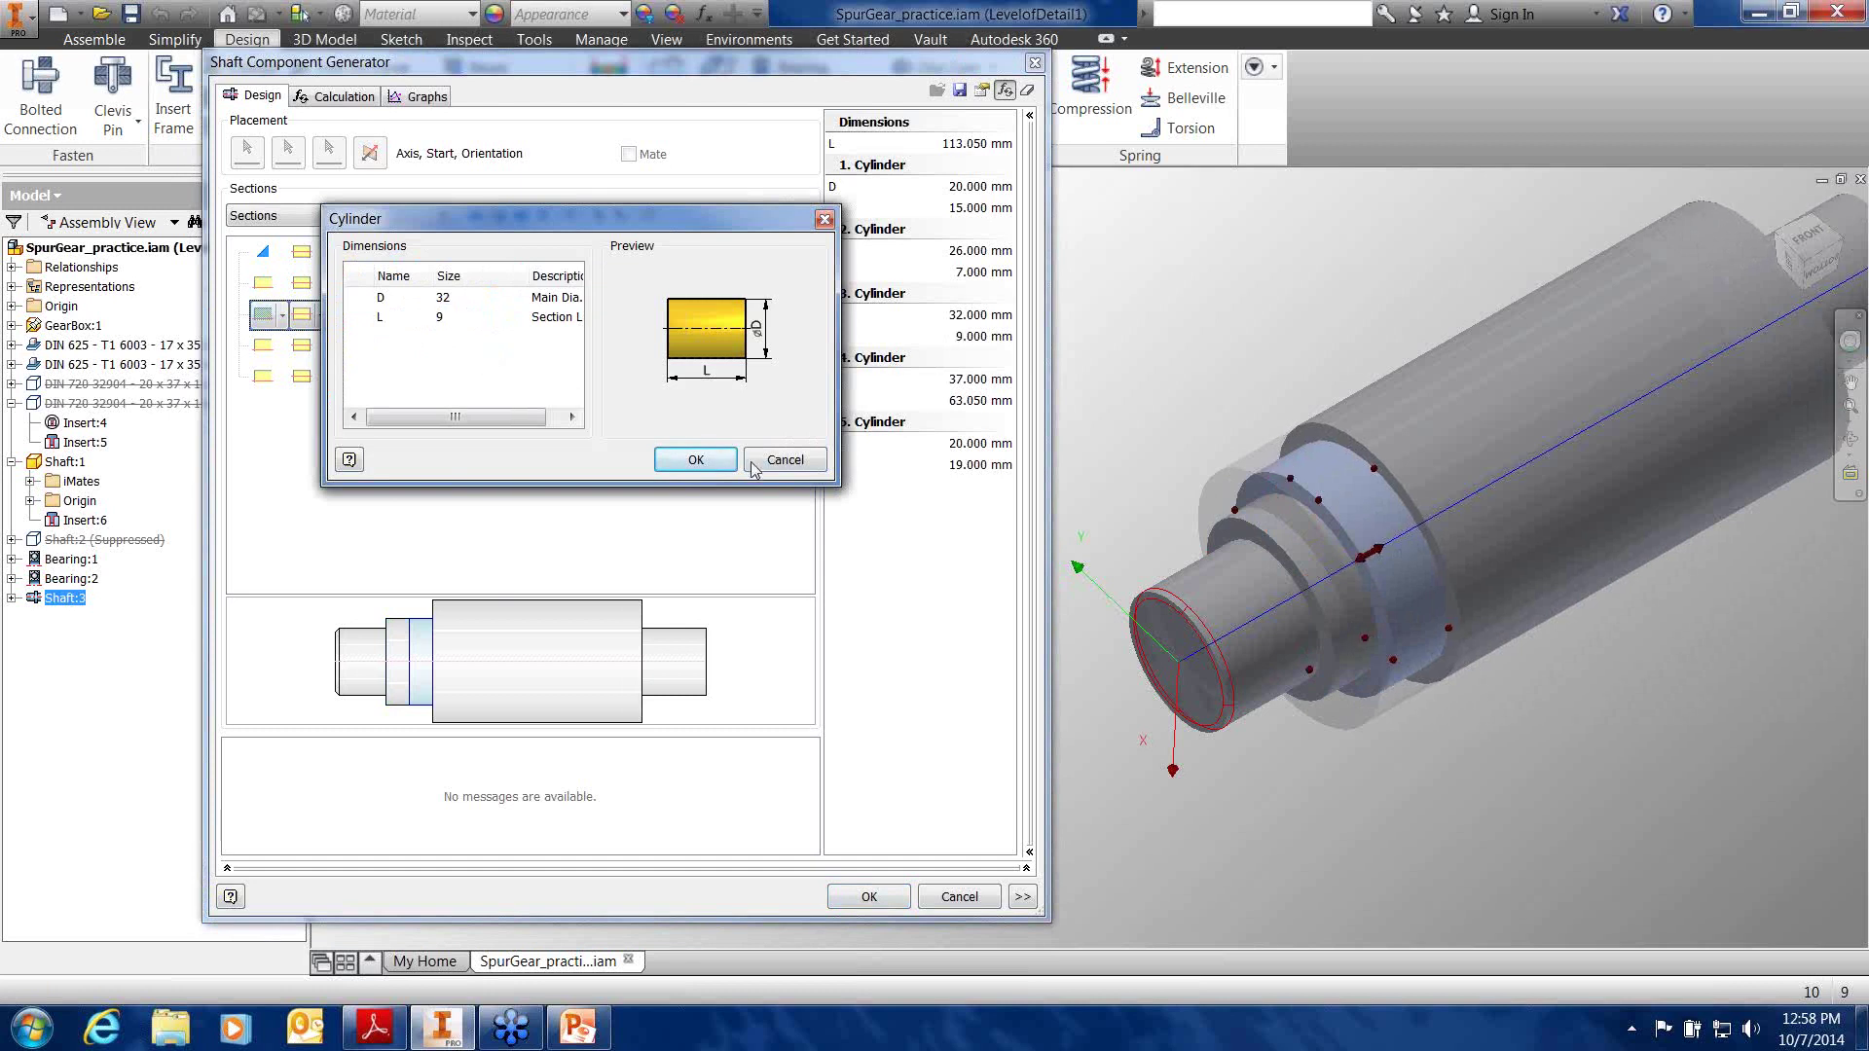
{"action": "left_click", "coordinate": [697, 461]}
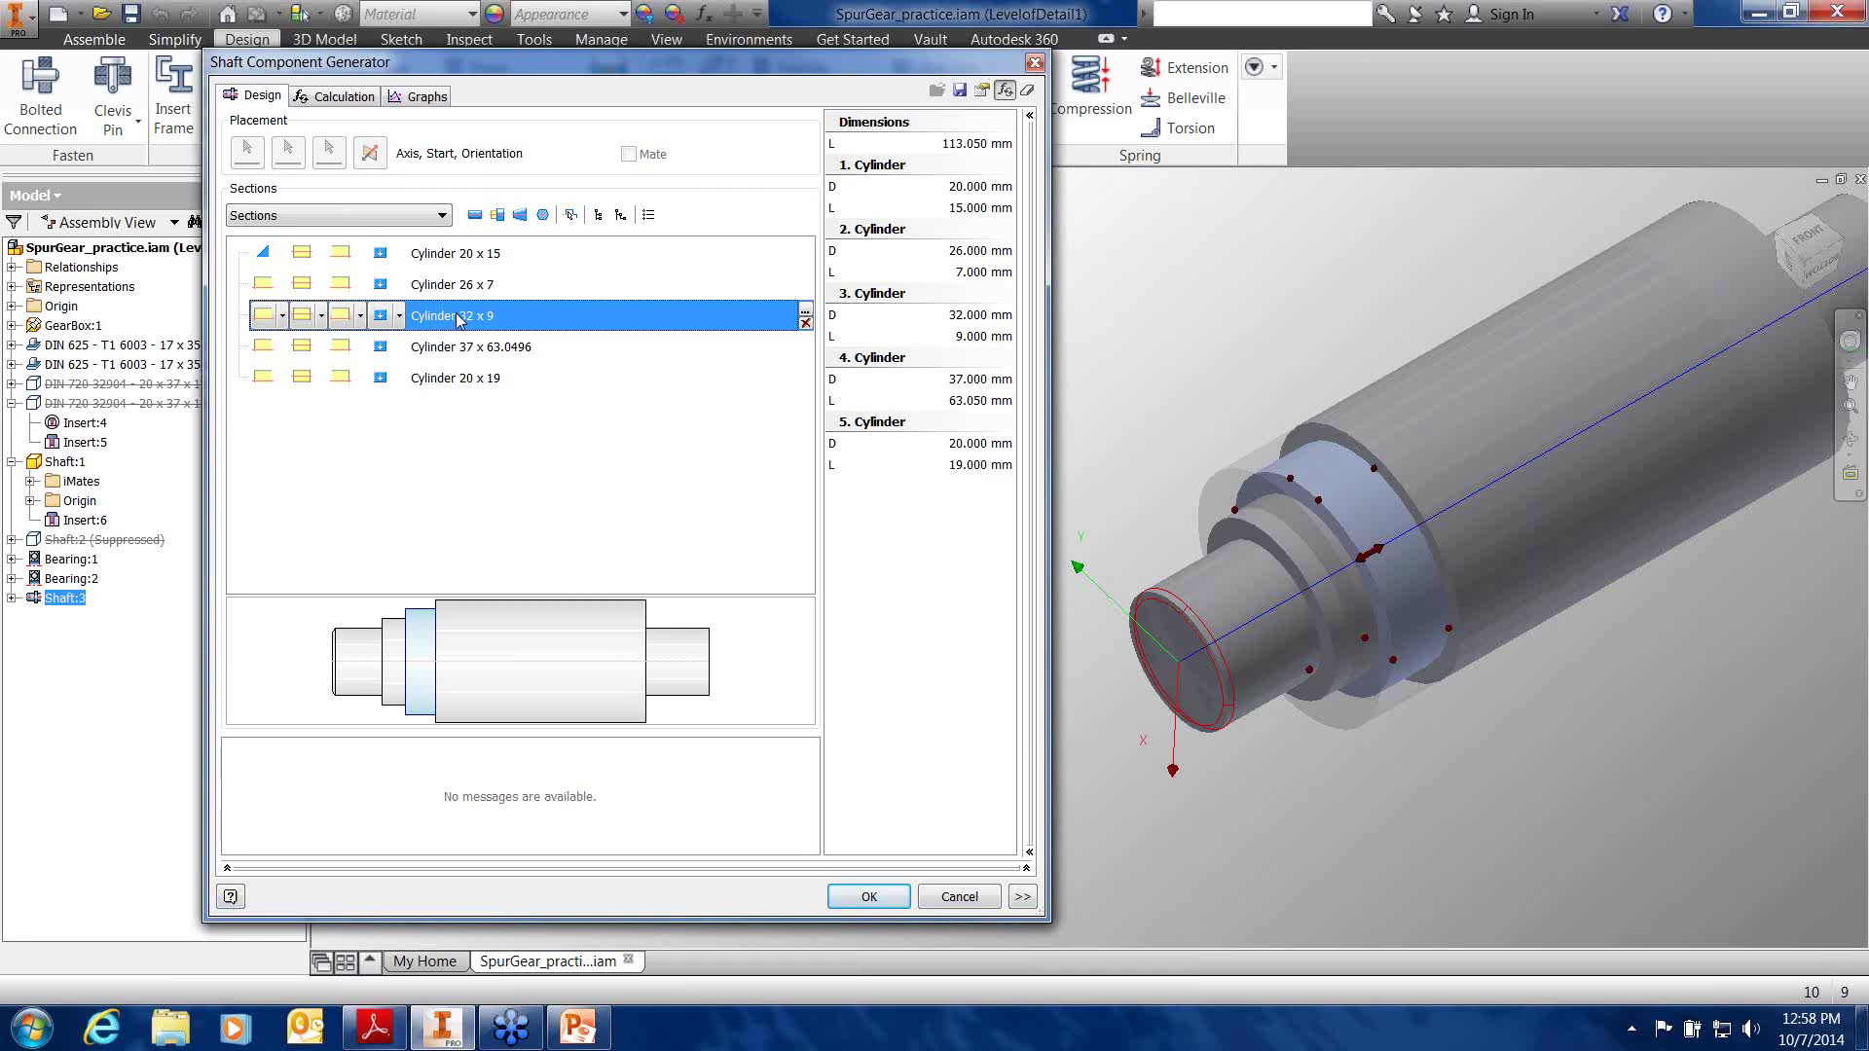
Resize the 37 mm diameter section to a 63 mm diameter and 30 mm length
{"action": "left_click", "coordinate": [456, 352]}
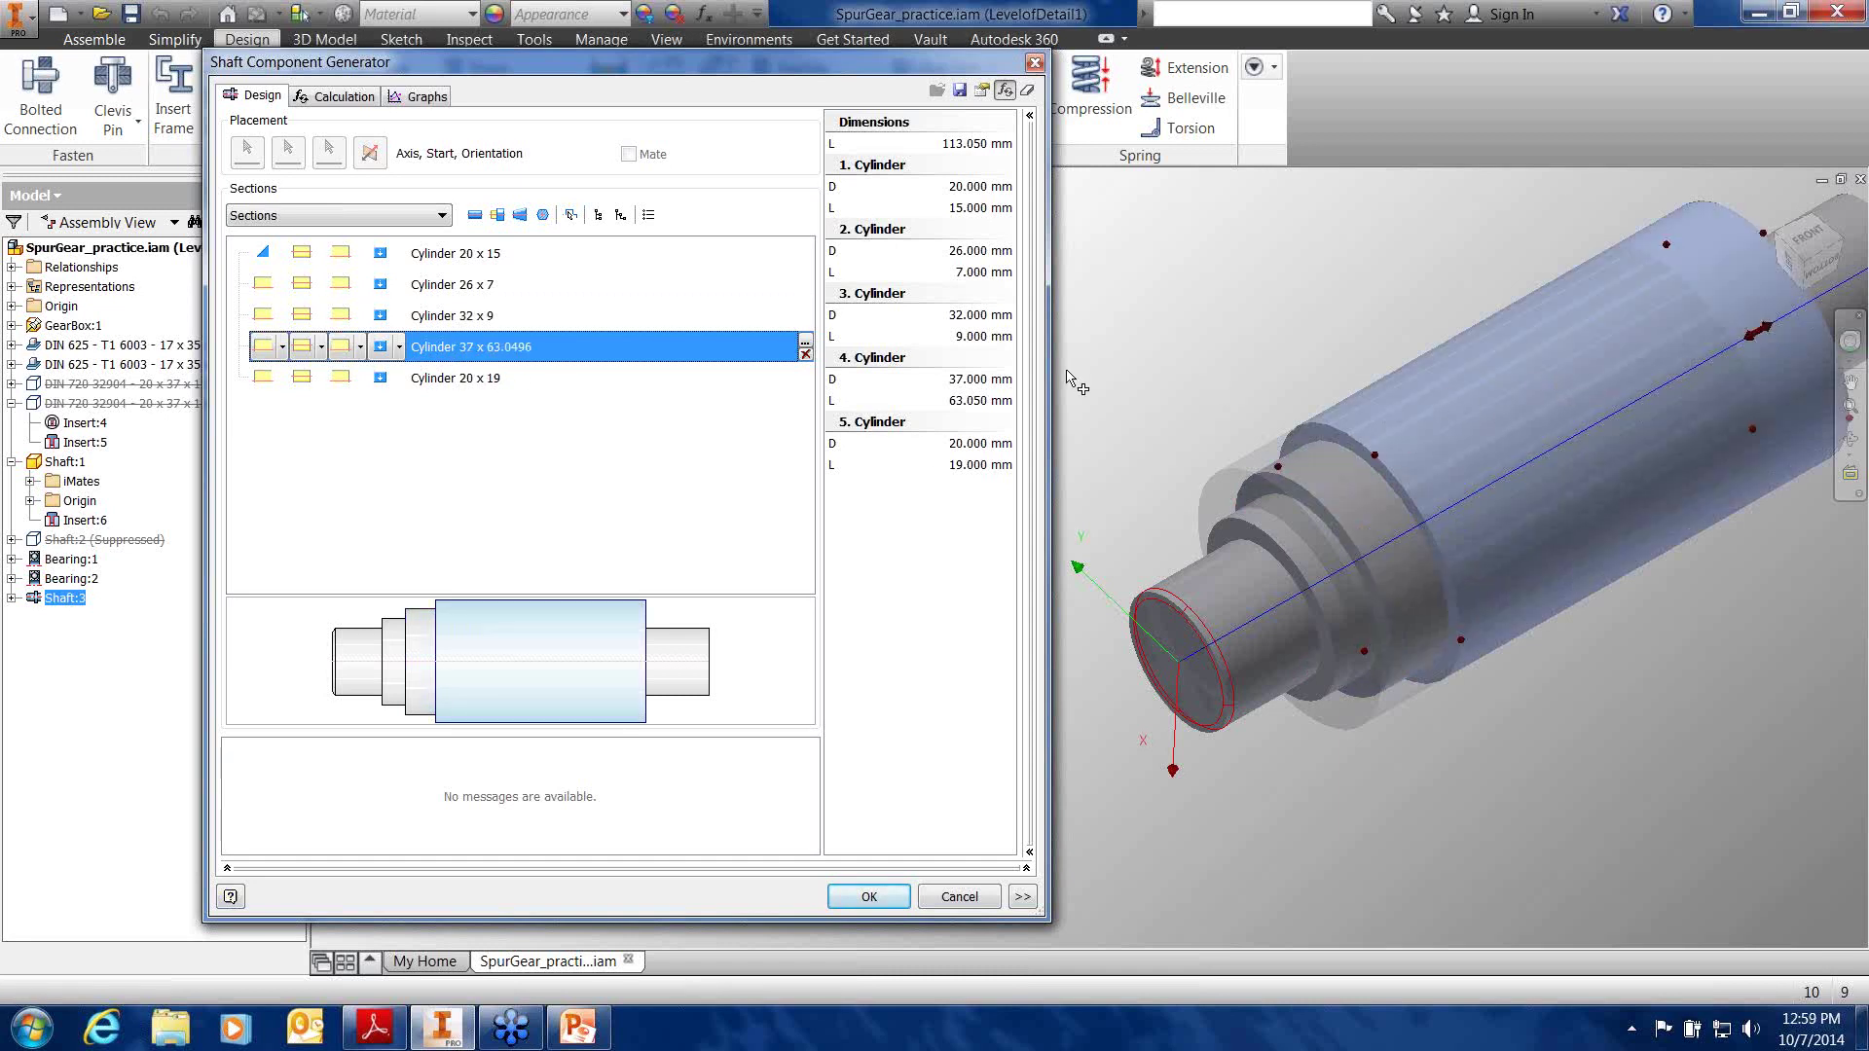
{"action": "double_click", "coordinate": [491, 351]}
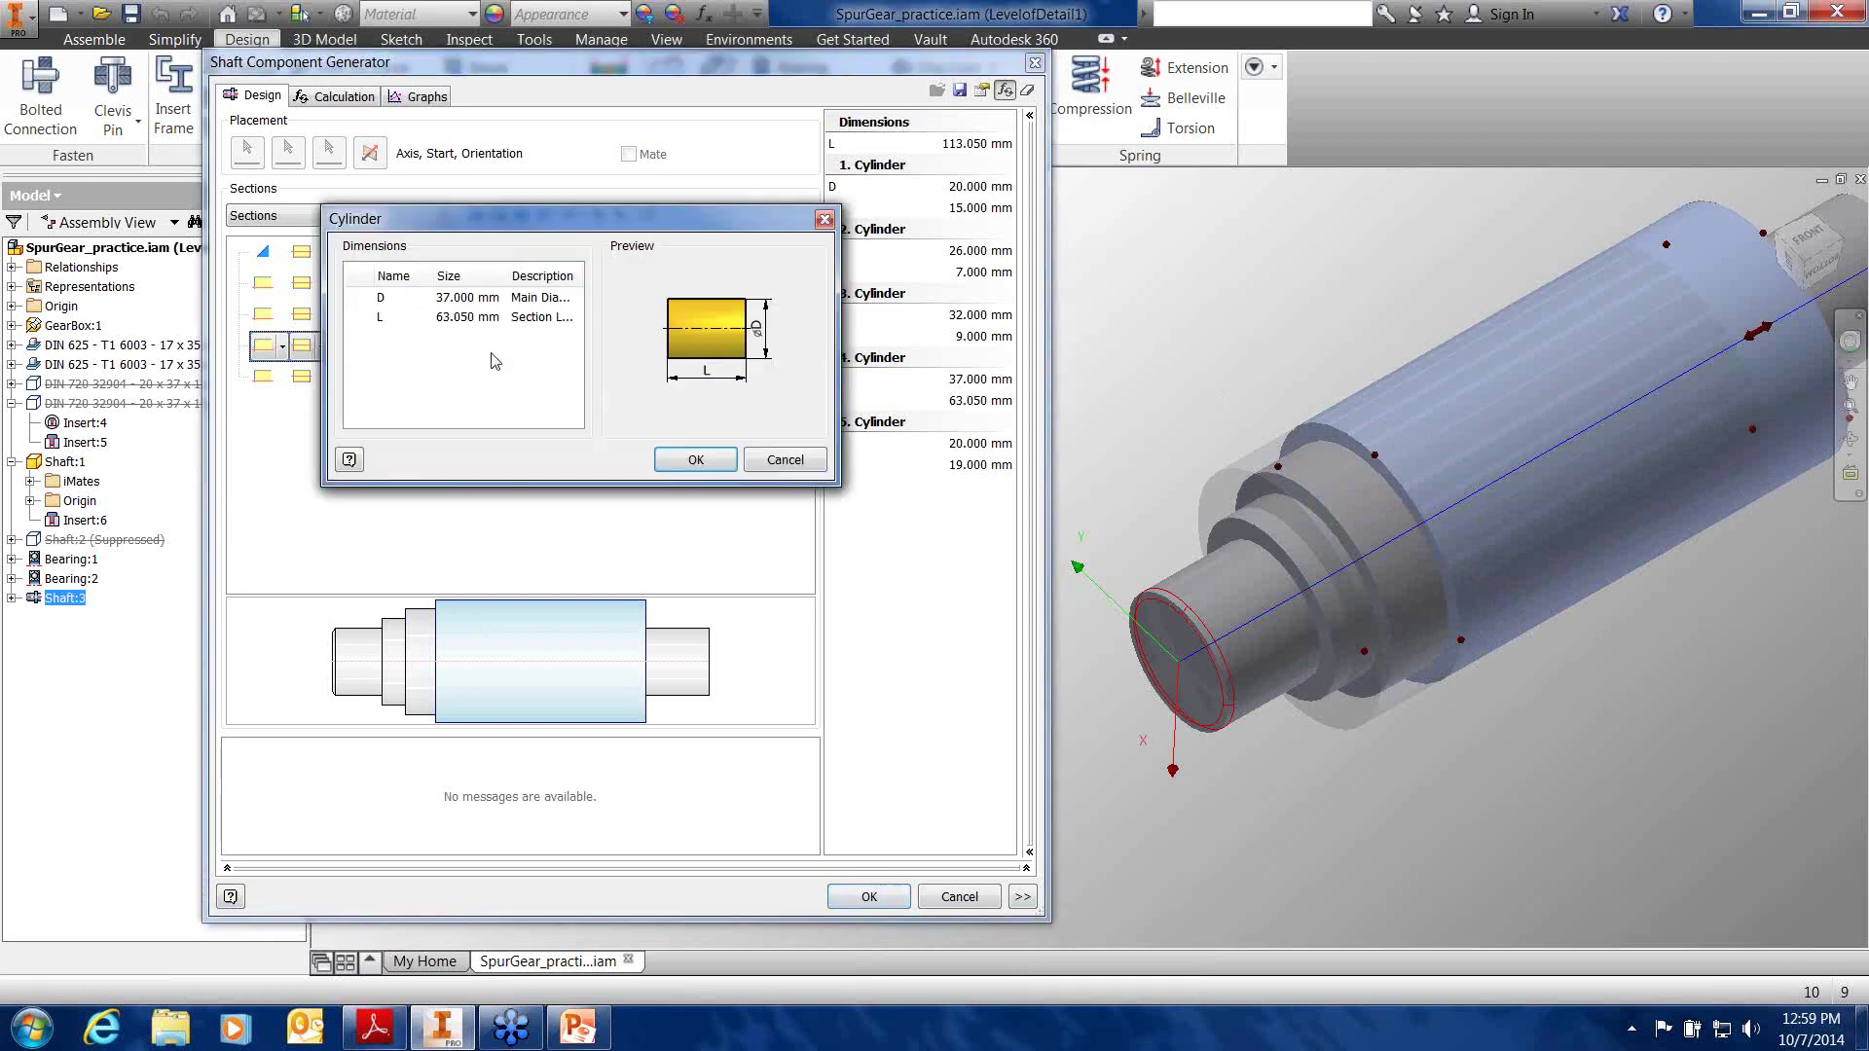
{"action": "left_click", "coordinate": [475, 300]}
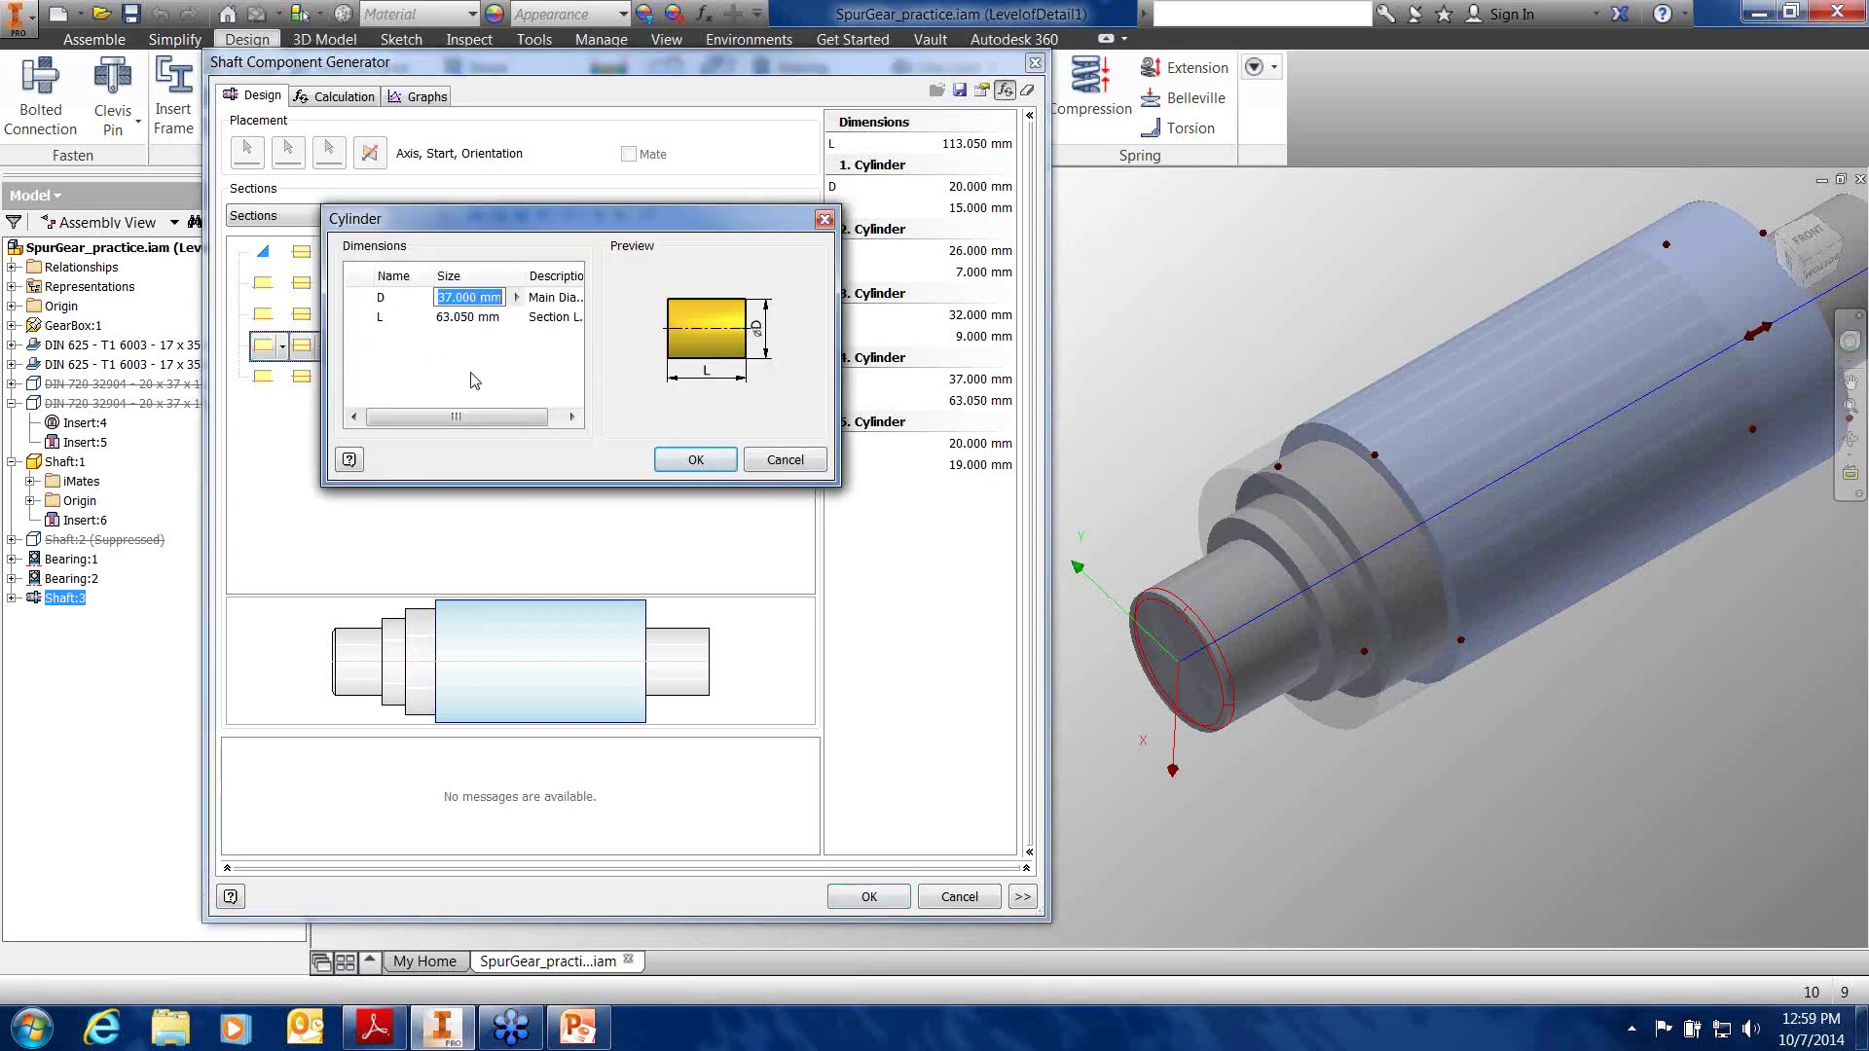
{"action": "type", "text": "63"}
{"action": "left_click", "coordinate": [490, 319]}
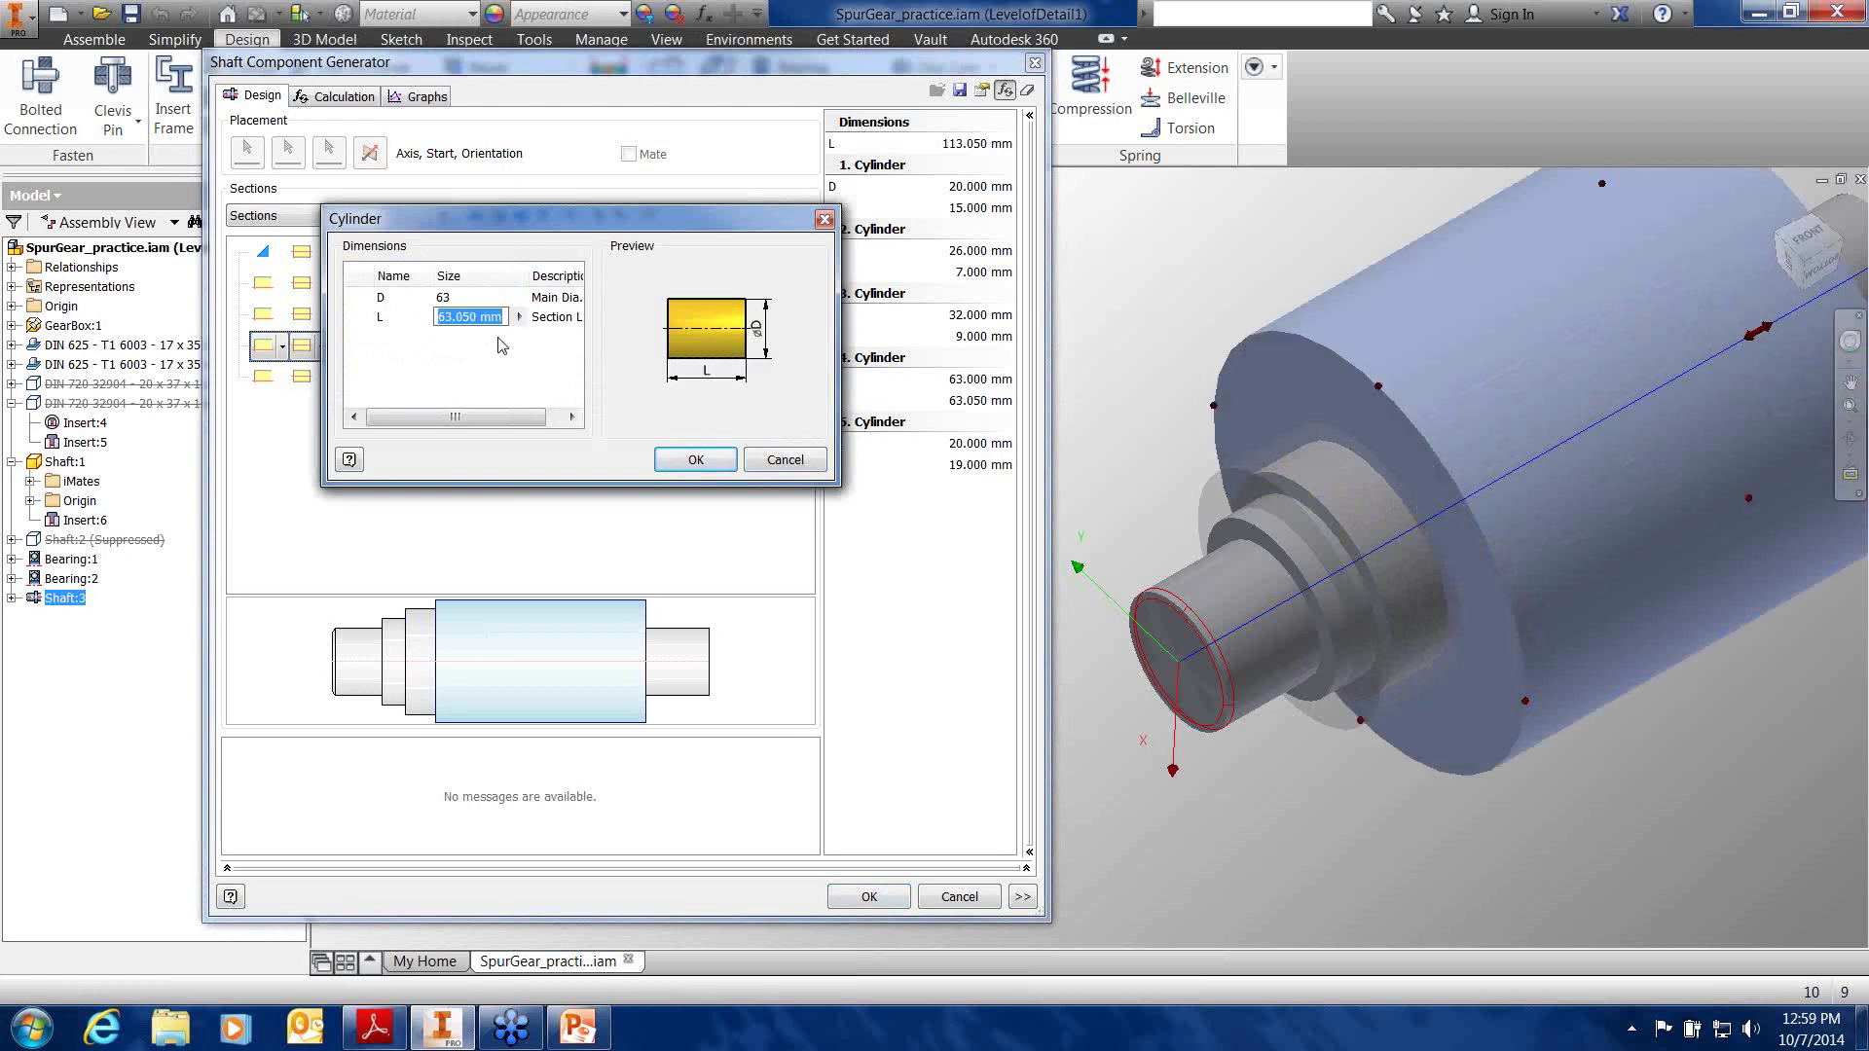
{"action": "type", "text": "30"}
{"action": "key", "text": "Return"}
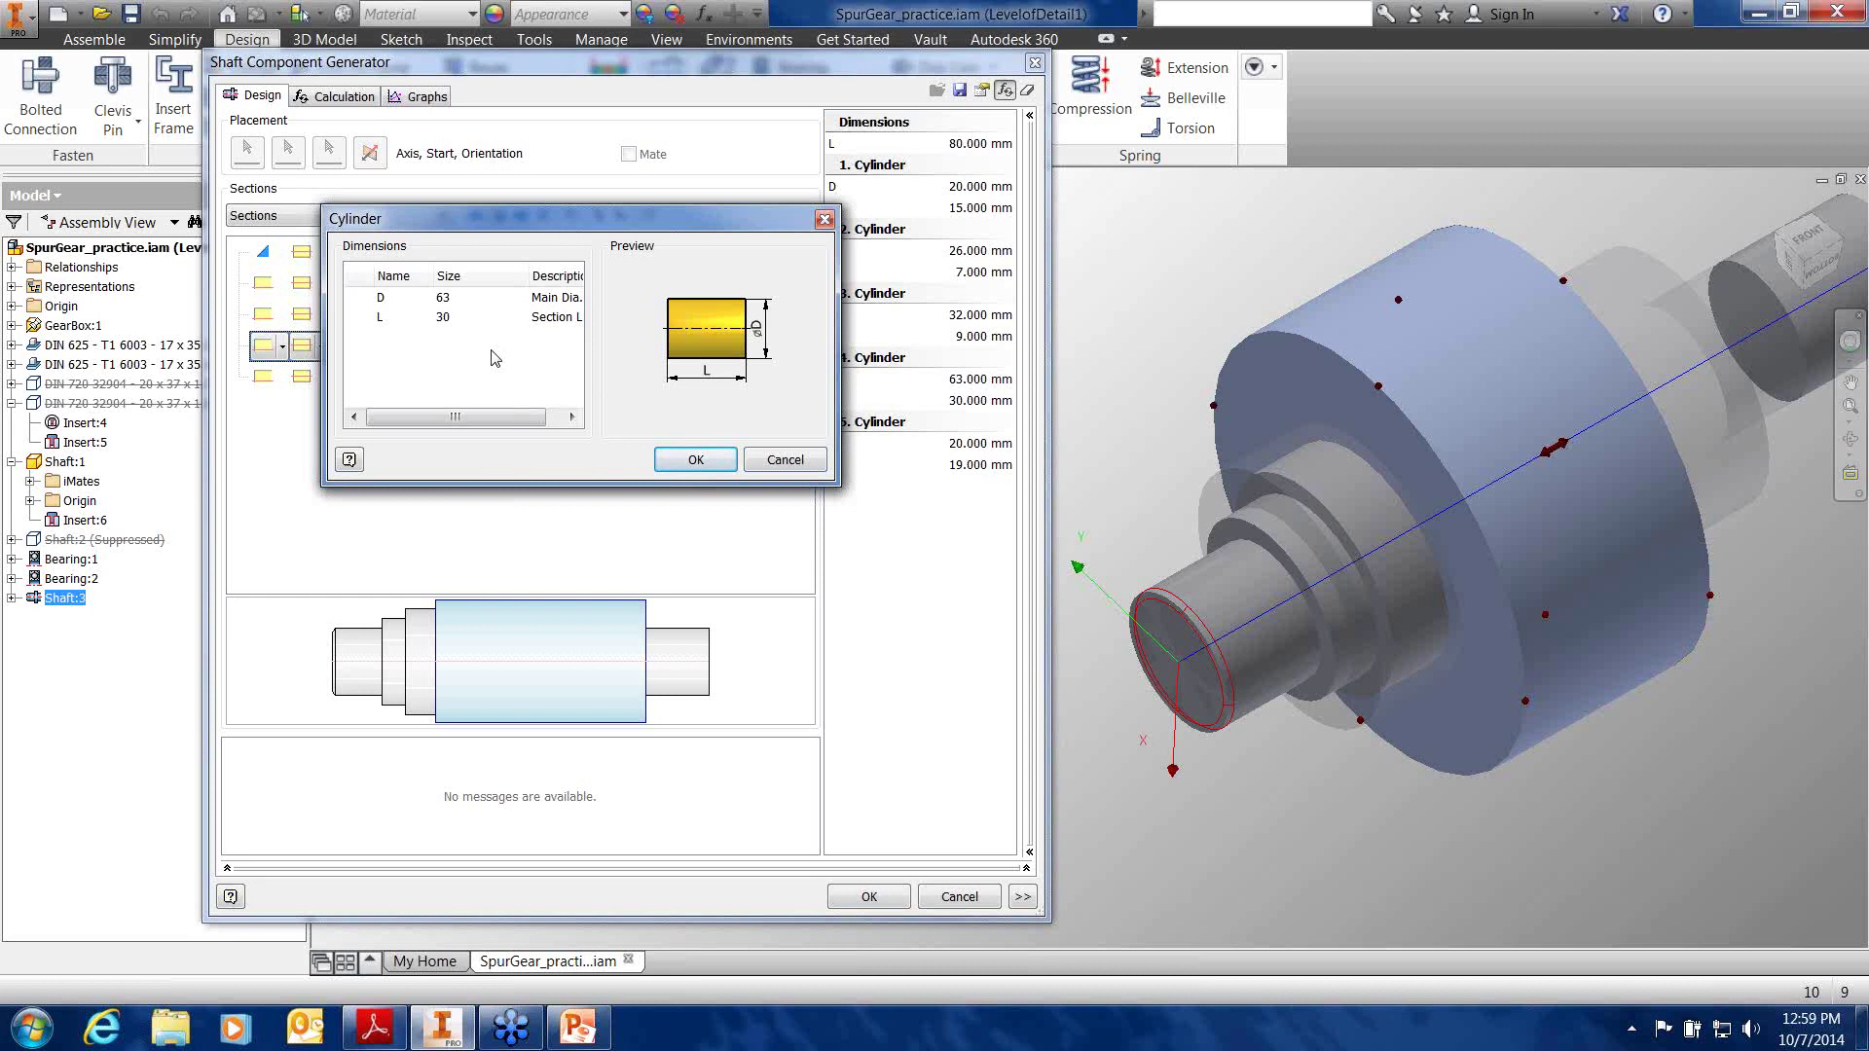
{"action": "left_click", "coordinate": [688, 463]}
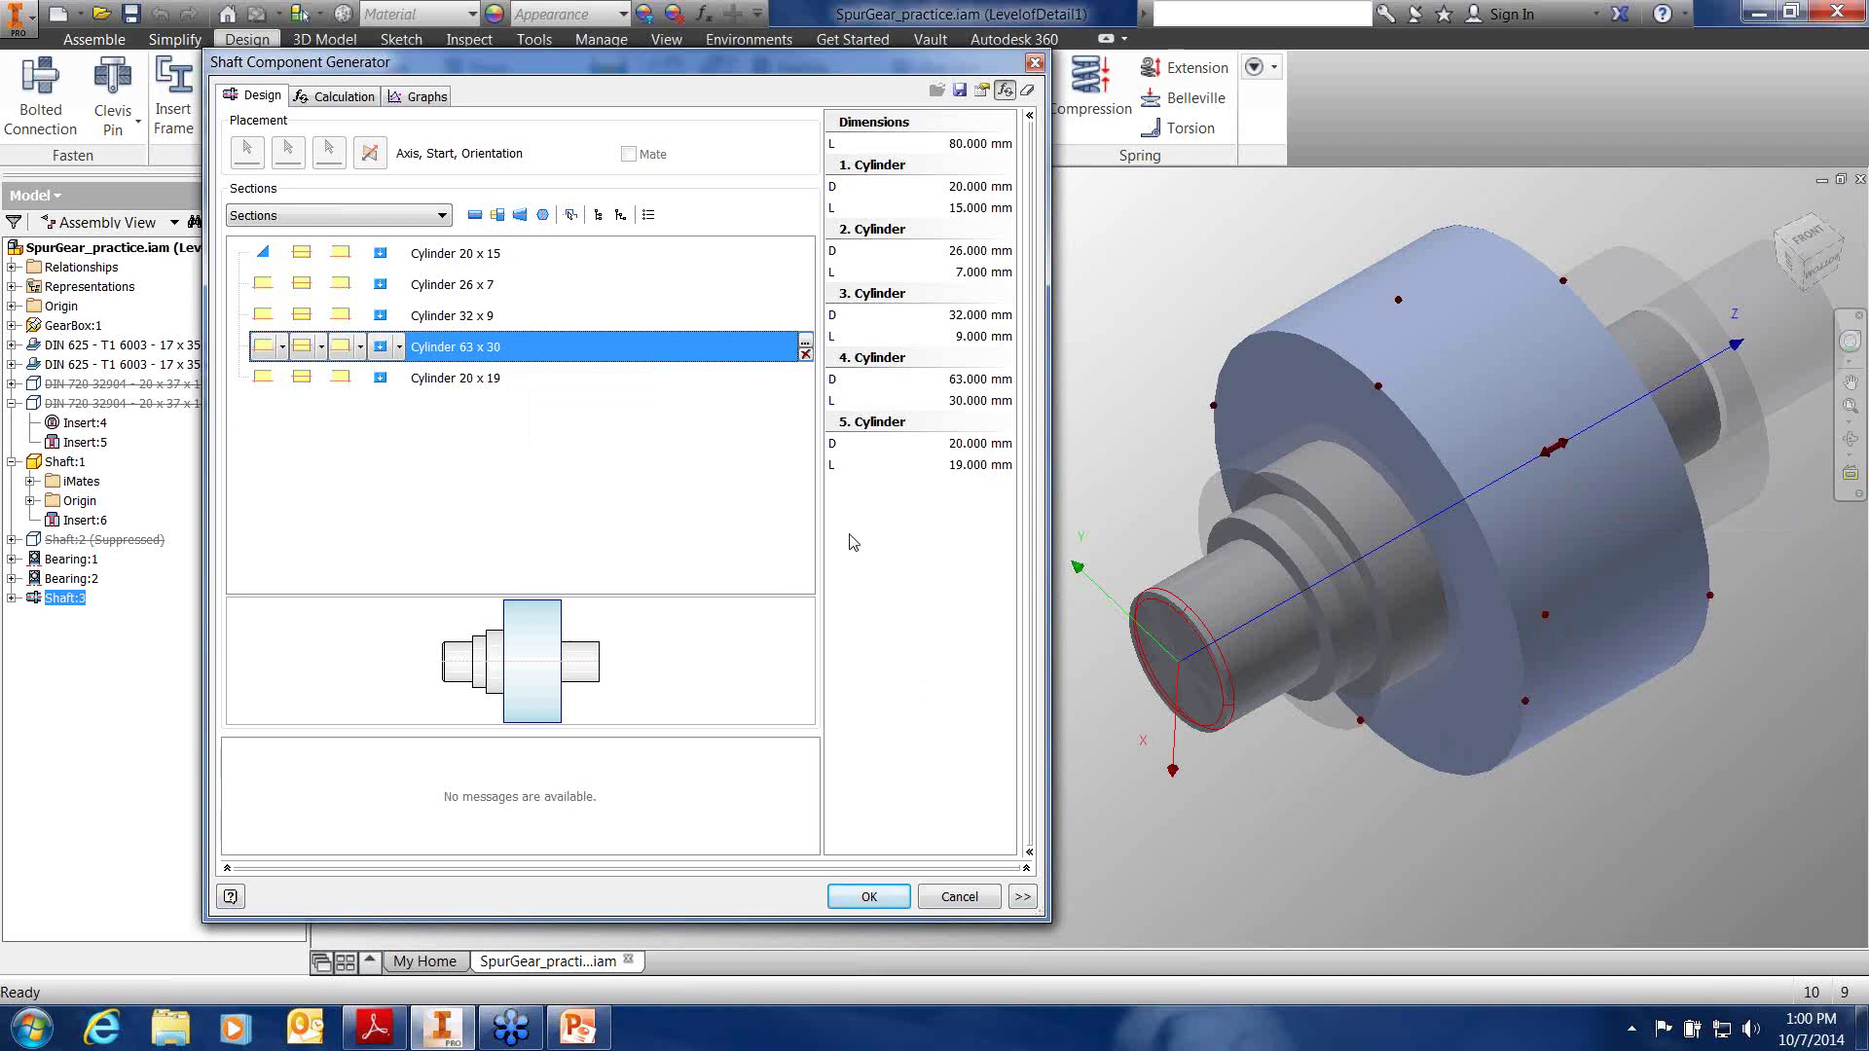
Resize the last cylinder section to a 26 mm diameter and 16 mm length
{"action": "double_click", "coordinate": [477, 382]}
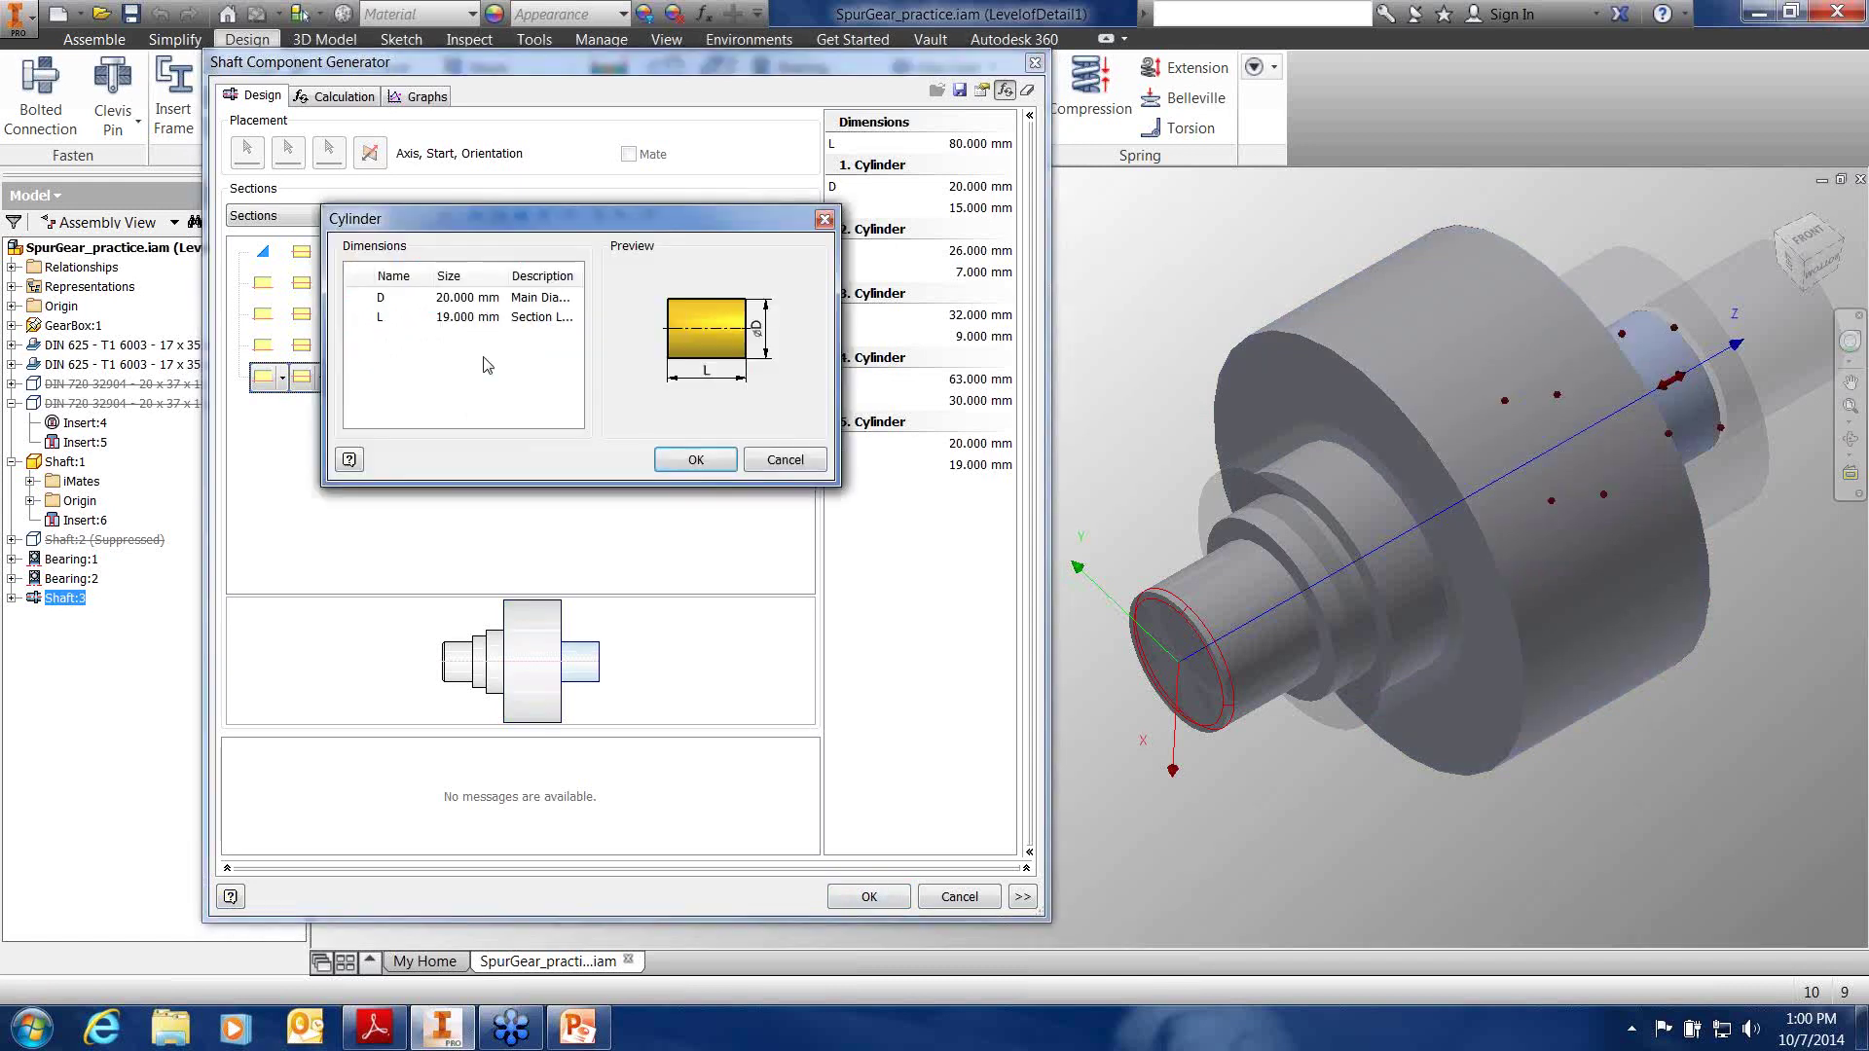
{"action": "left_click", "coordinate": [476, 304]}
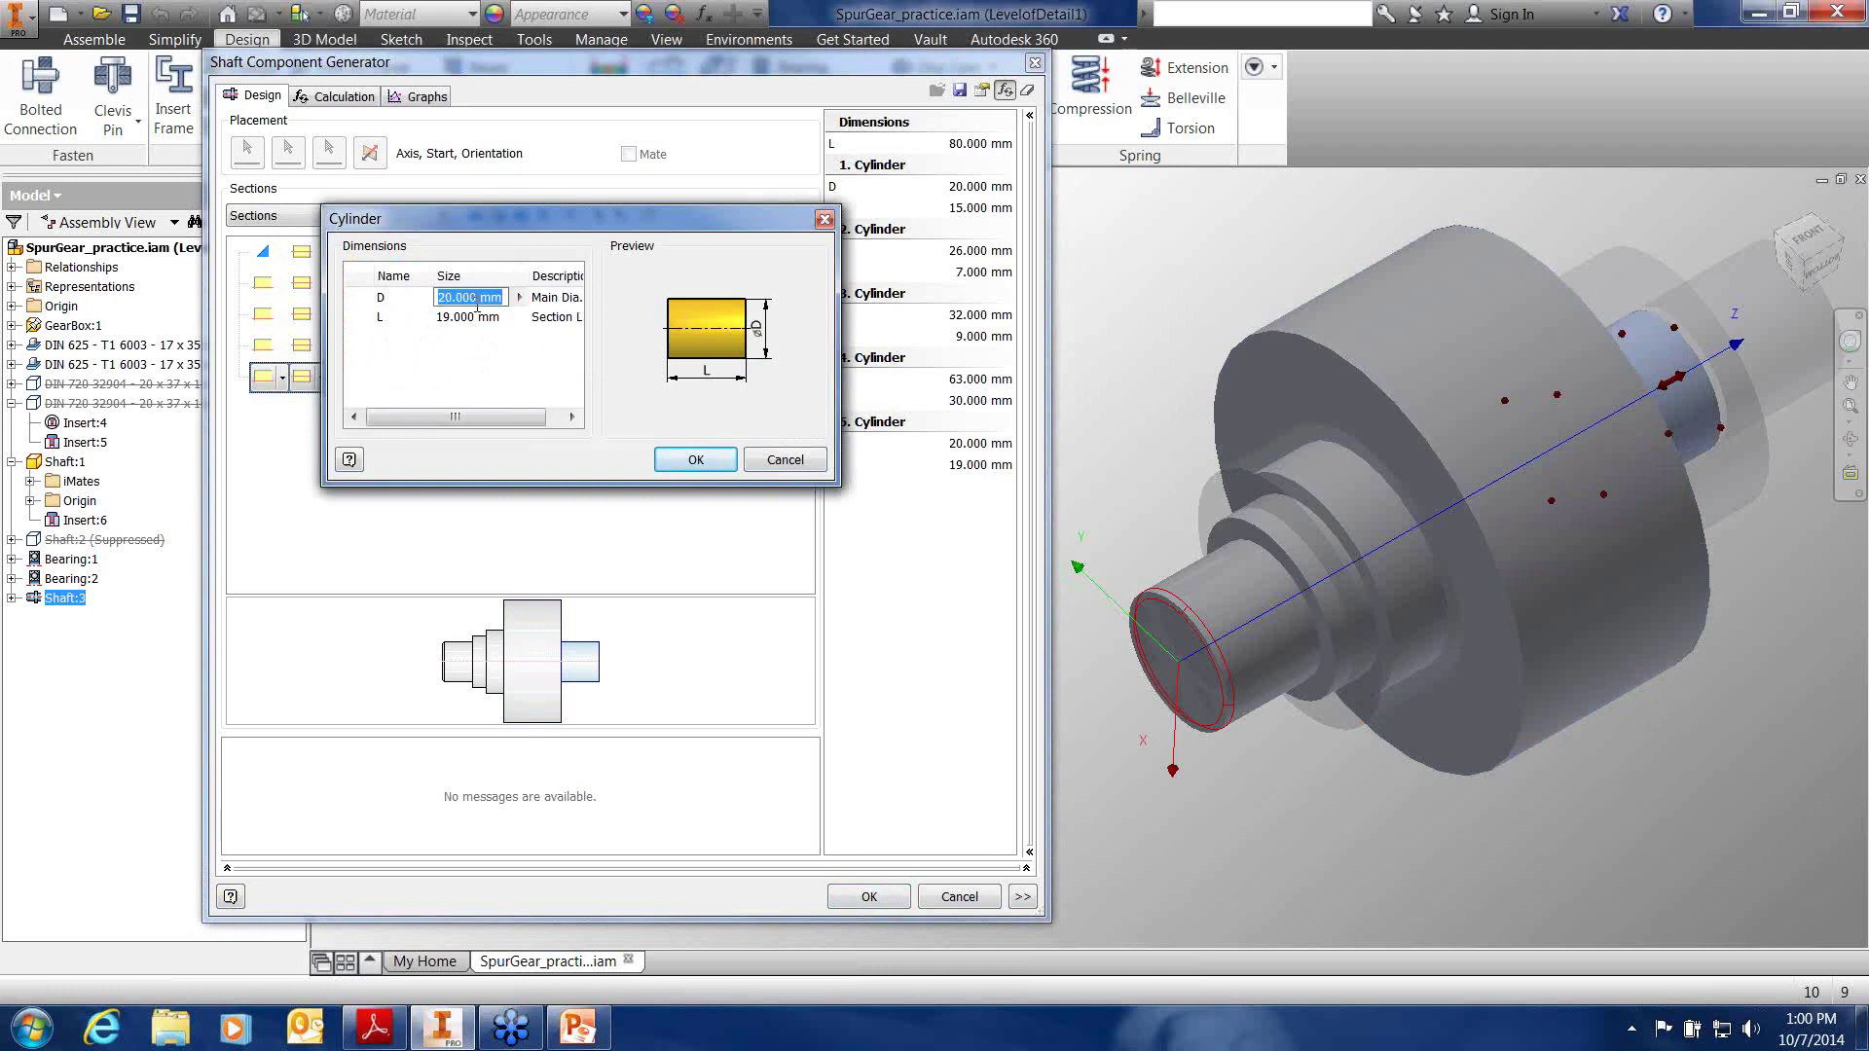
{"action": "type", "text": "26"}
{"action": "left_click", "coordinate": [477, 321]}
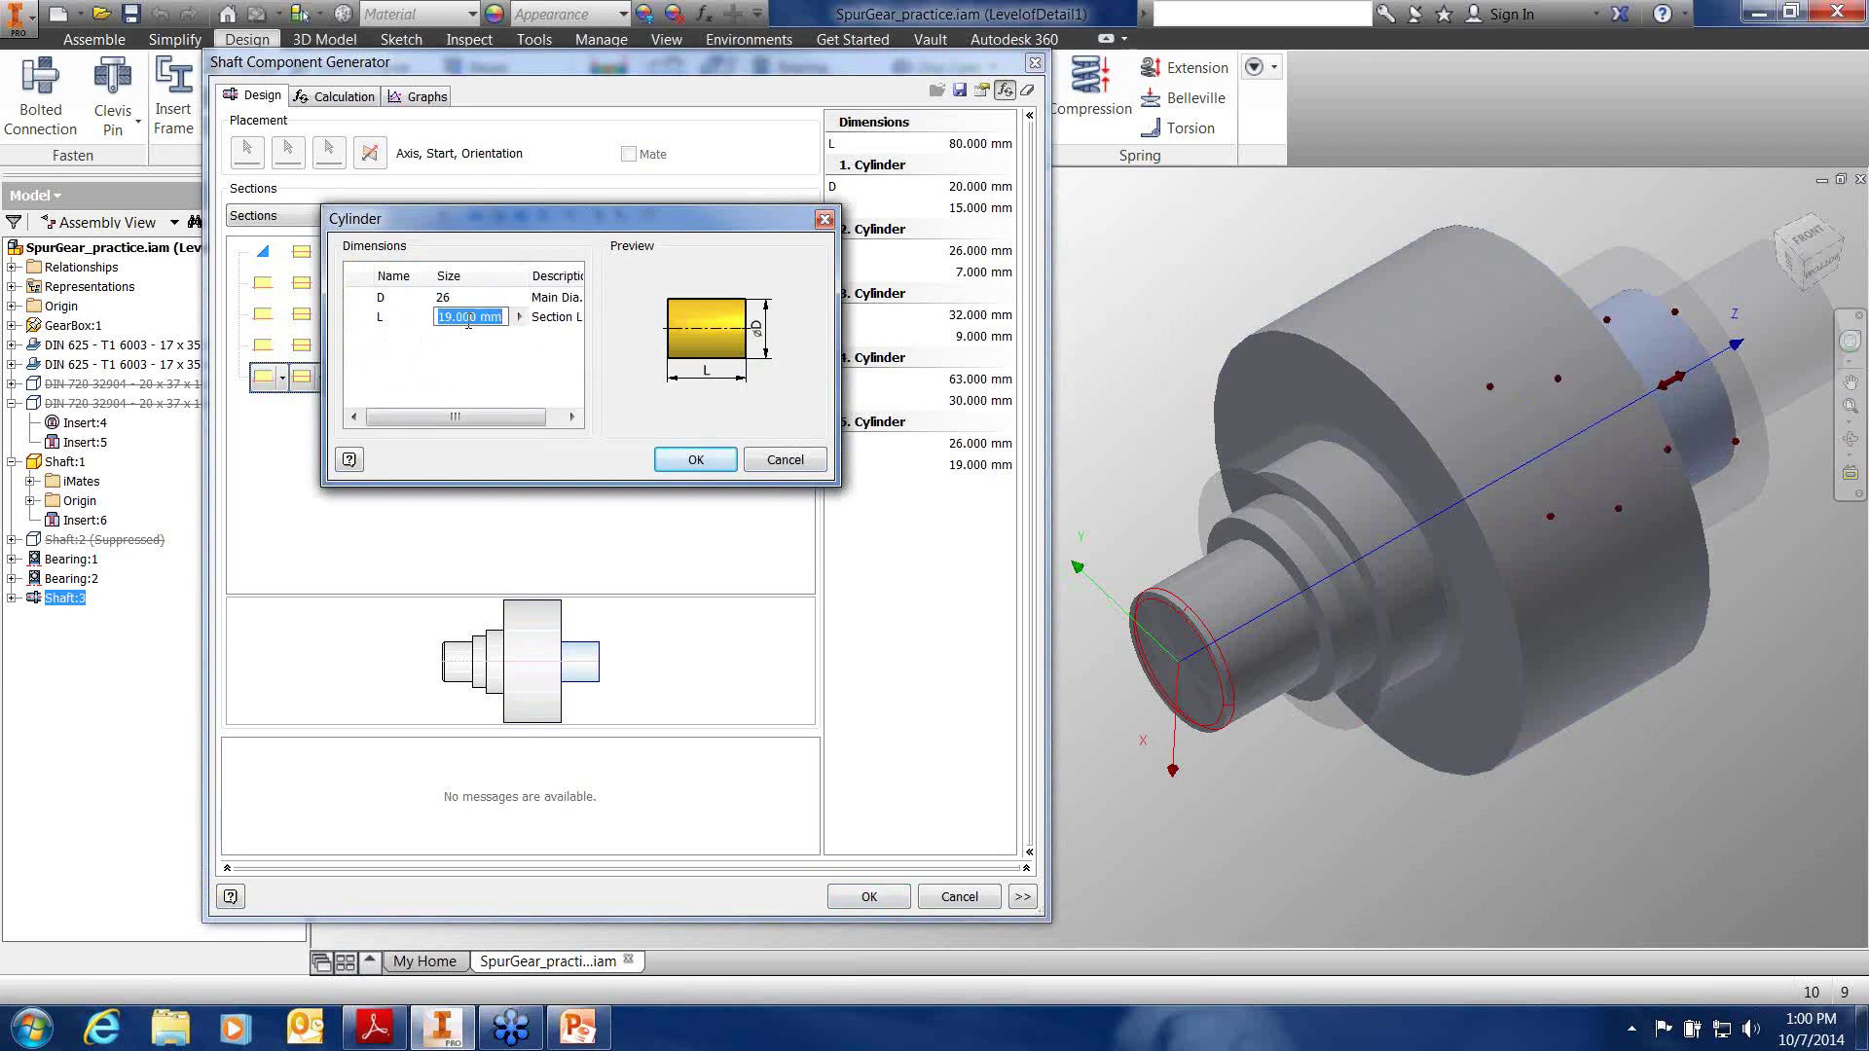
{"action": "type", "text": "16"}
{"action": "left_click", "coordinate": [695, 459]}
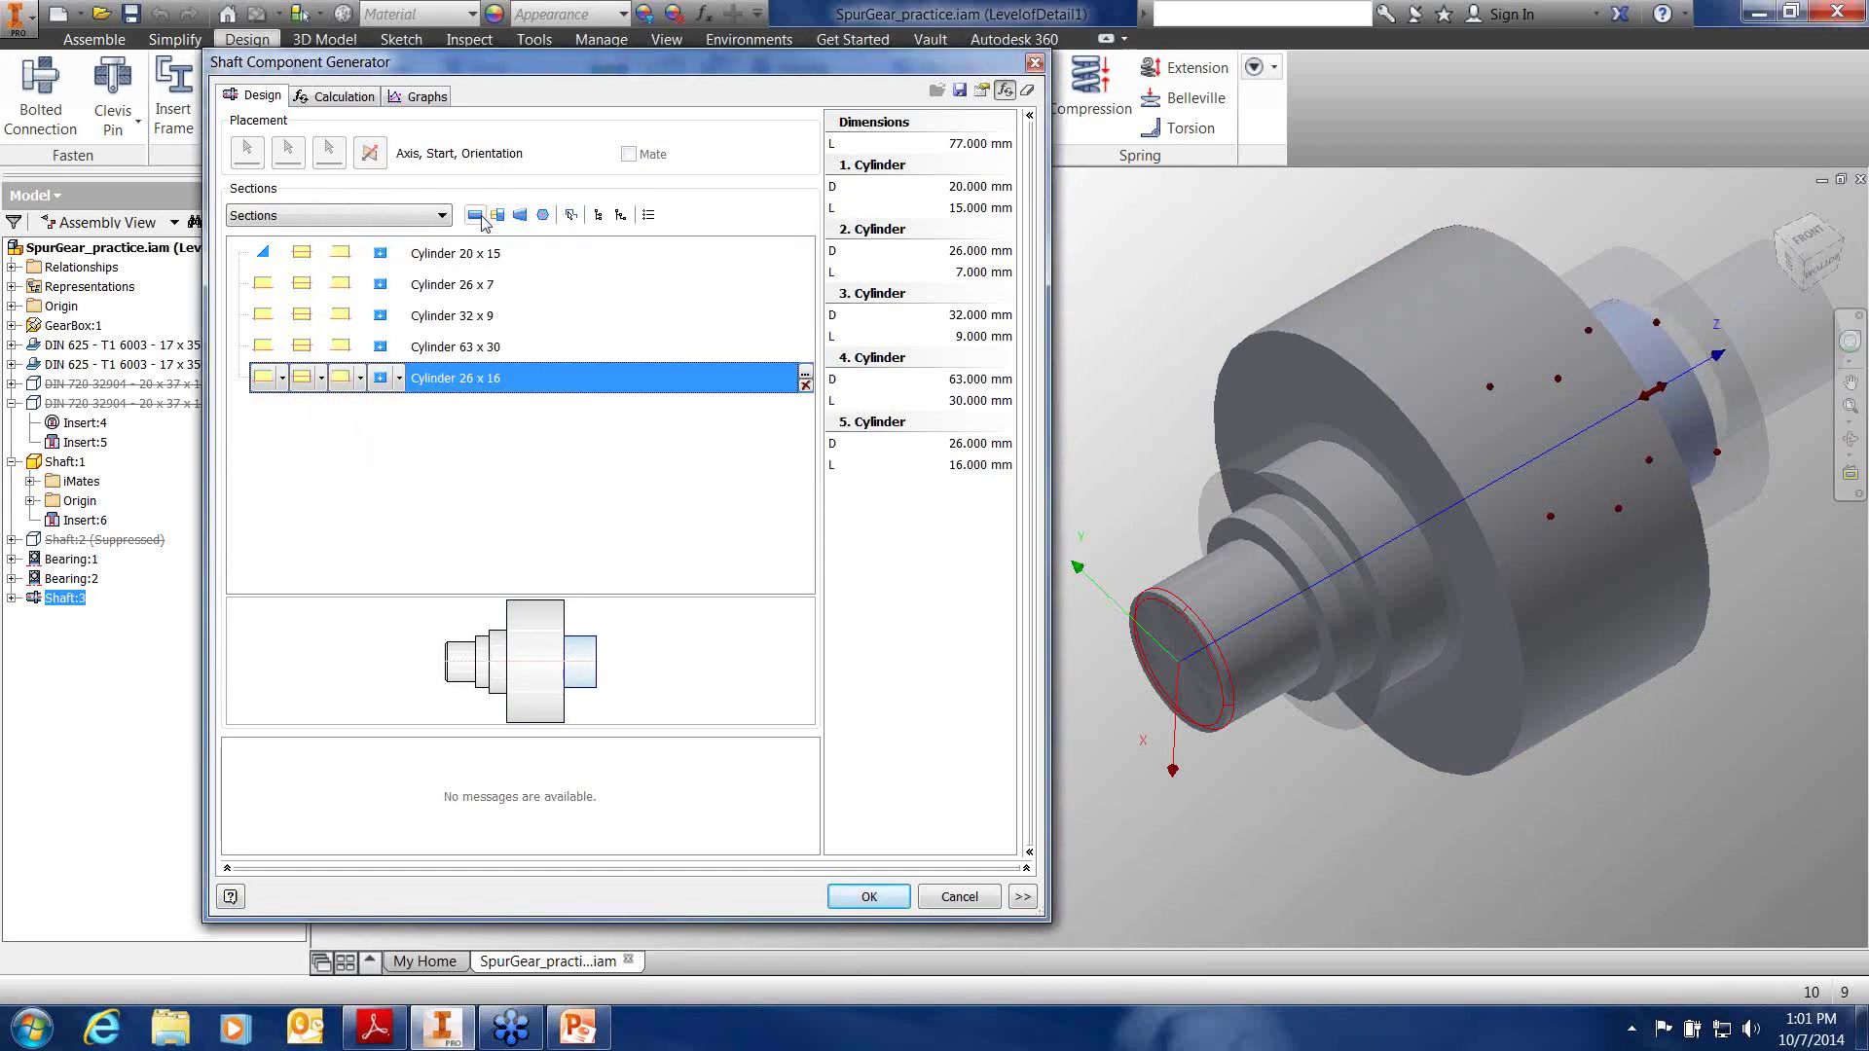
Add a cylinder section 20 mm in diameter and 65 mm long at the shaft's end, and apply the shaft edits
{"action": "left_click", "coordinate": [475, 216]}
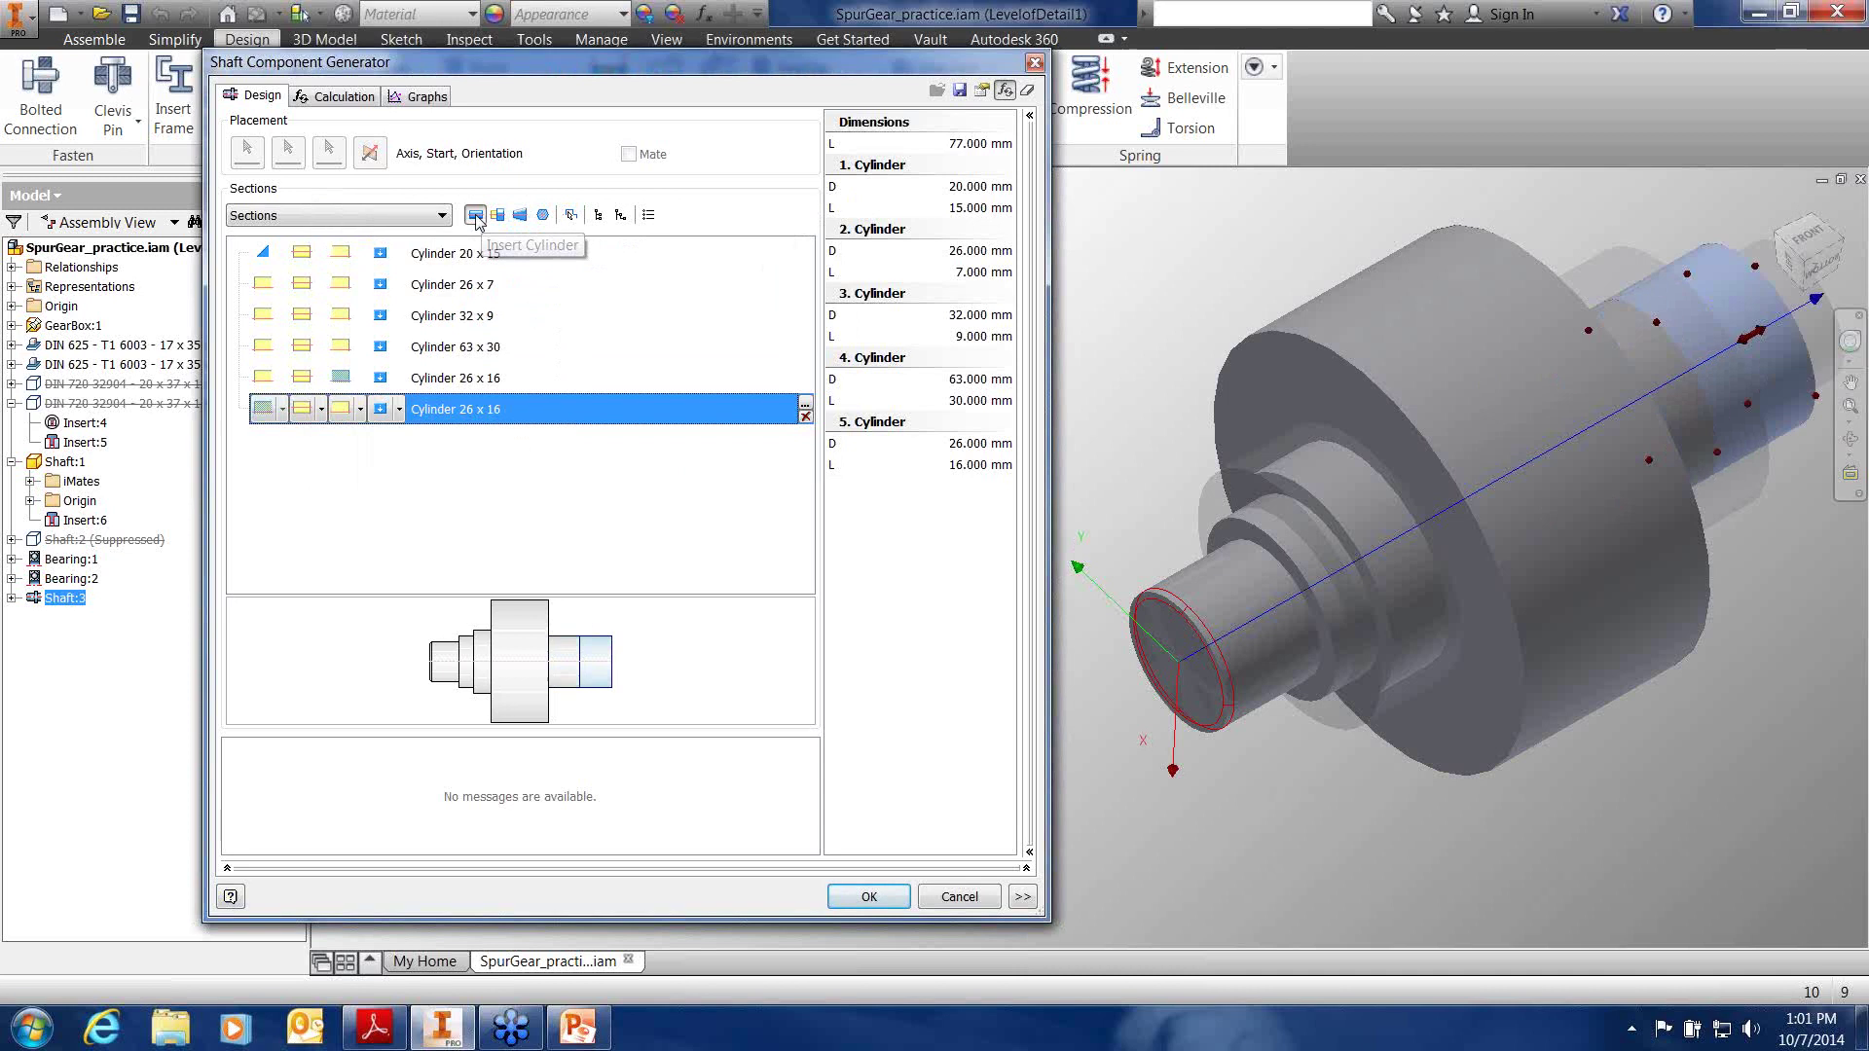
{"action": "double_click", "coordinate": [475, 411]}
{"action": "left_click", "coordinate": [484, 300]}
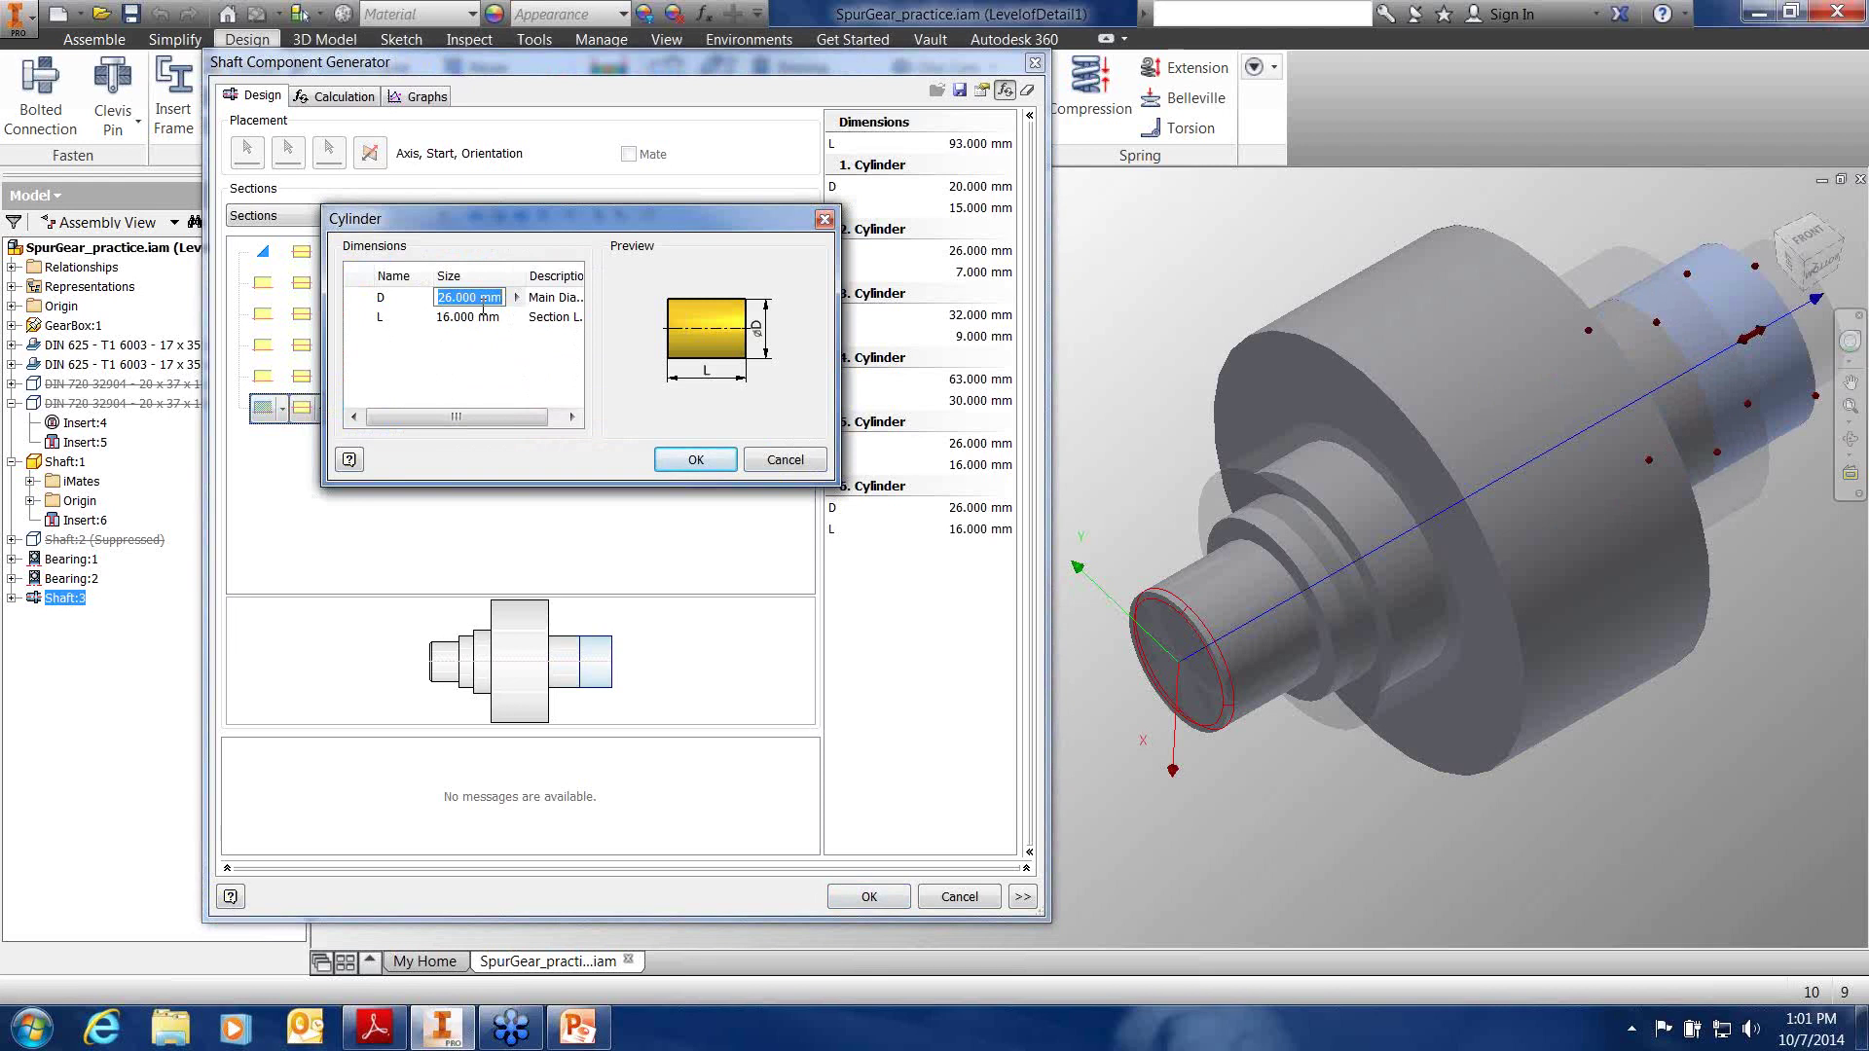
{"action": "type", "text": "20"}
{"action": "left_click", "coordinate": [464, 317]}
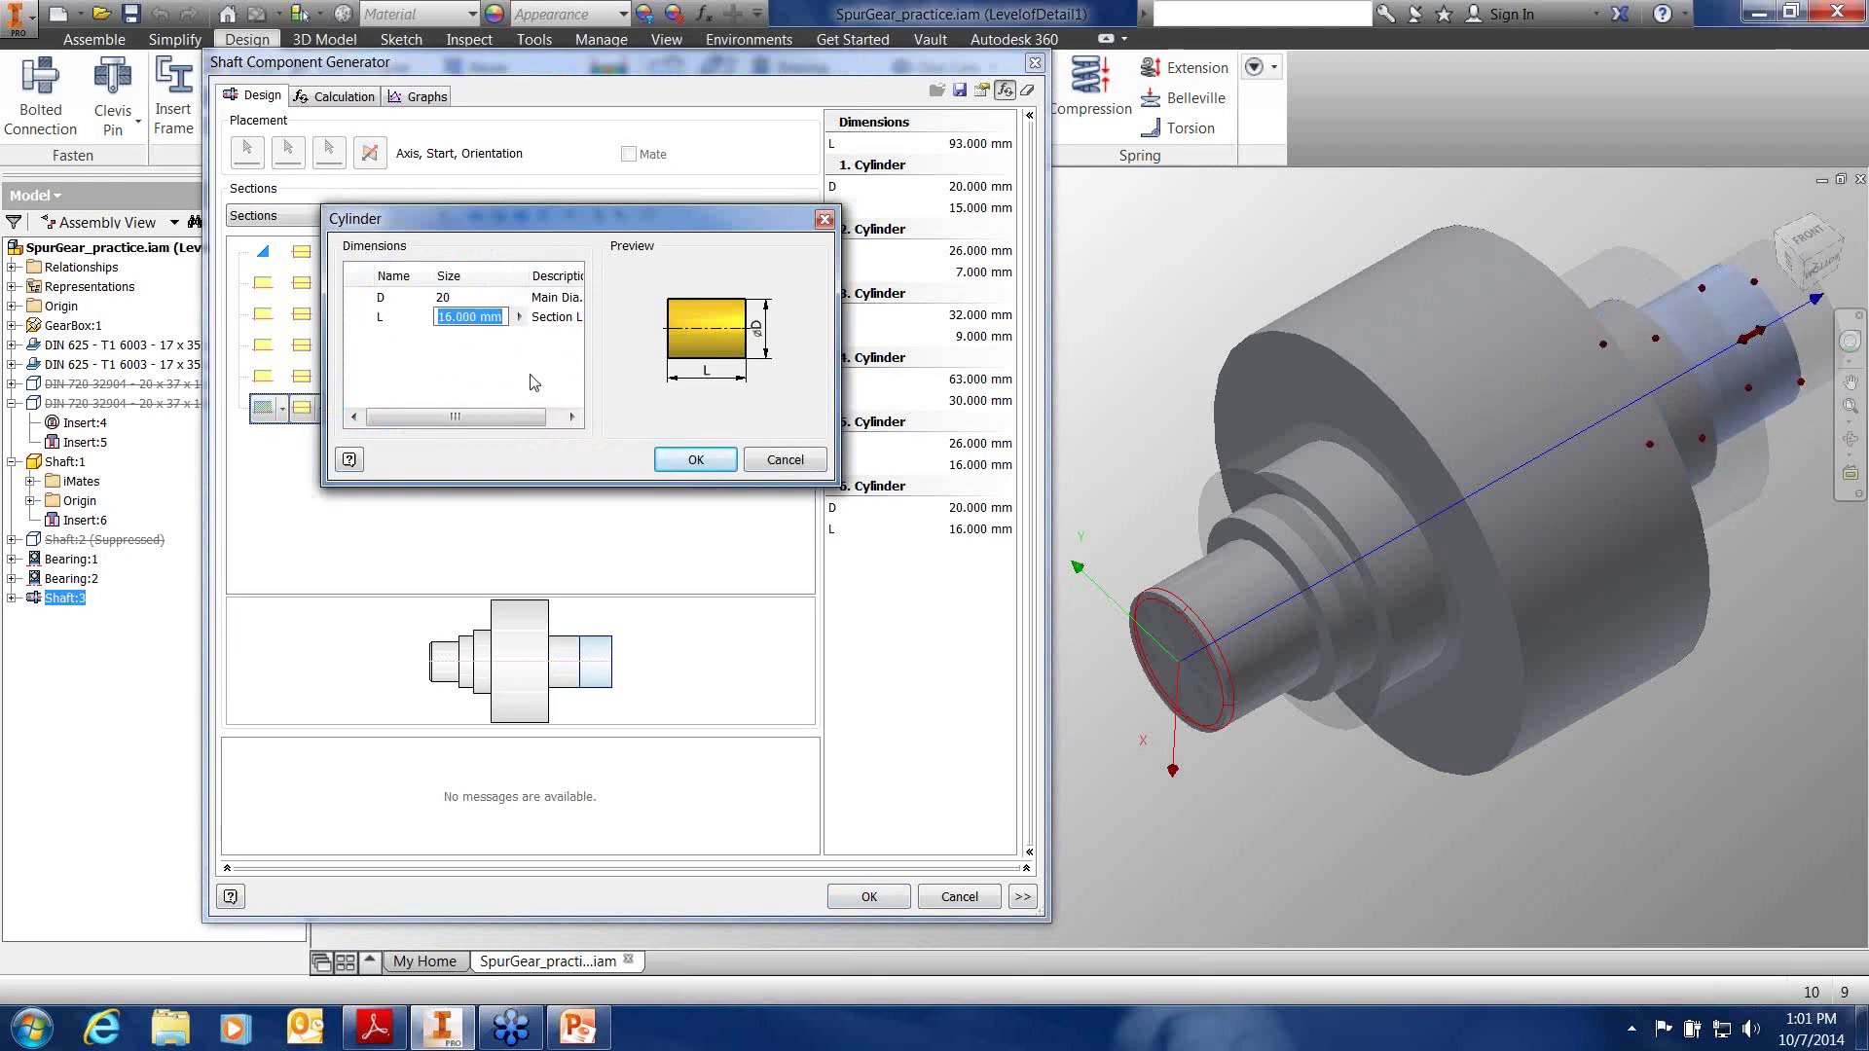
{"action": "type", "text": "65"}
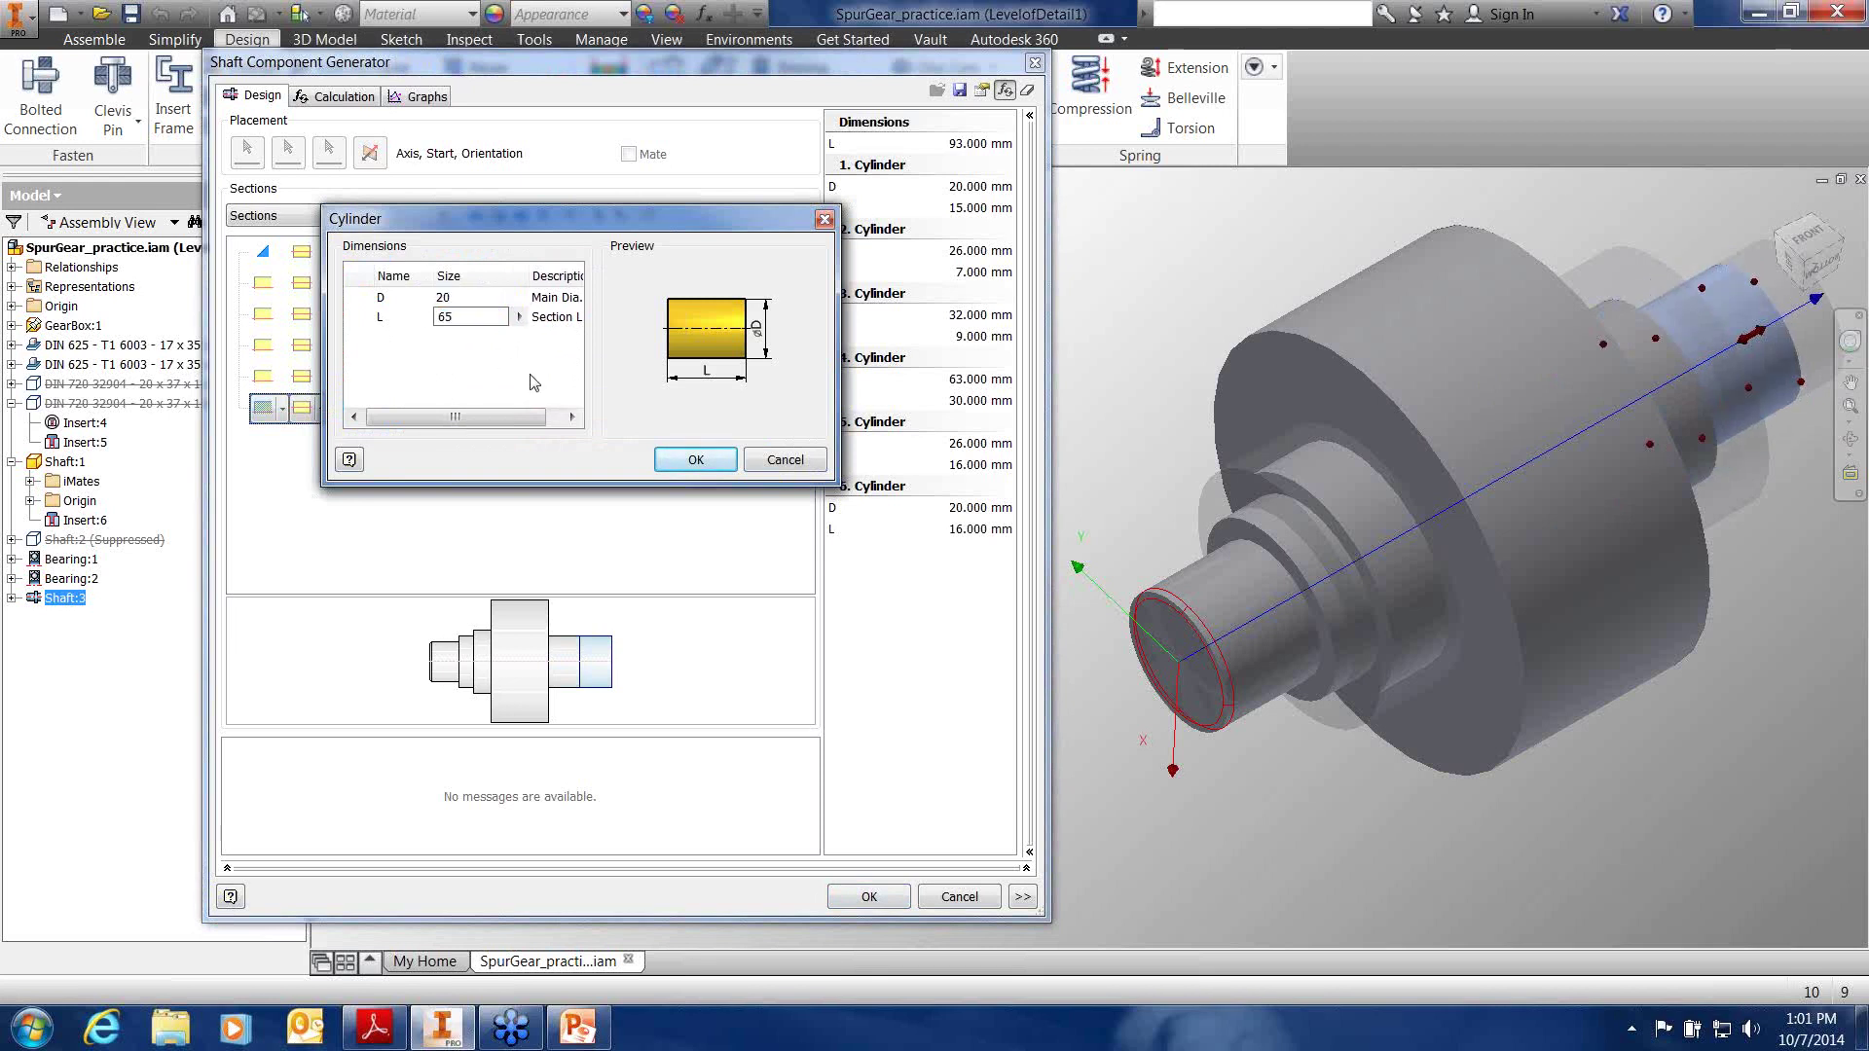
{"action": "left_click", "coordinate": [695, 459]}
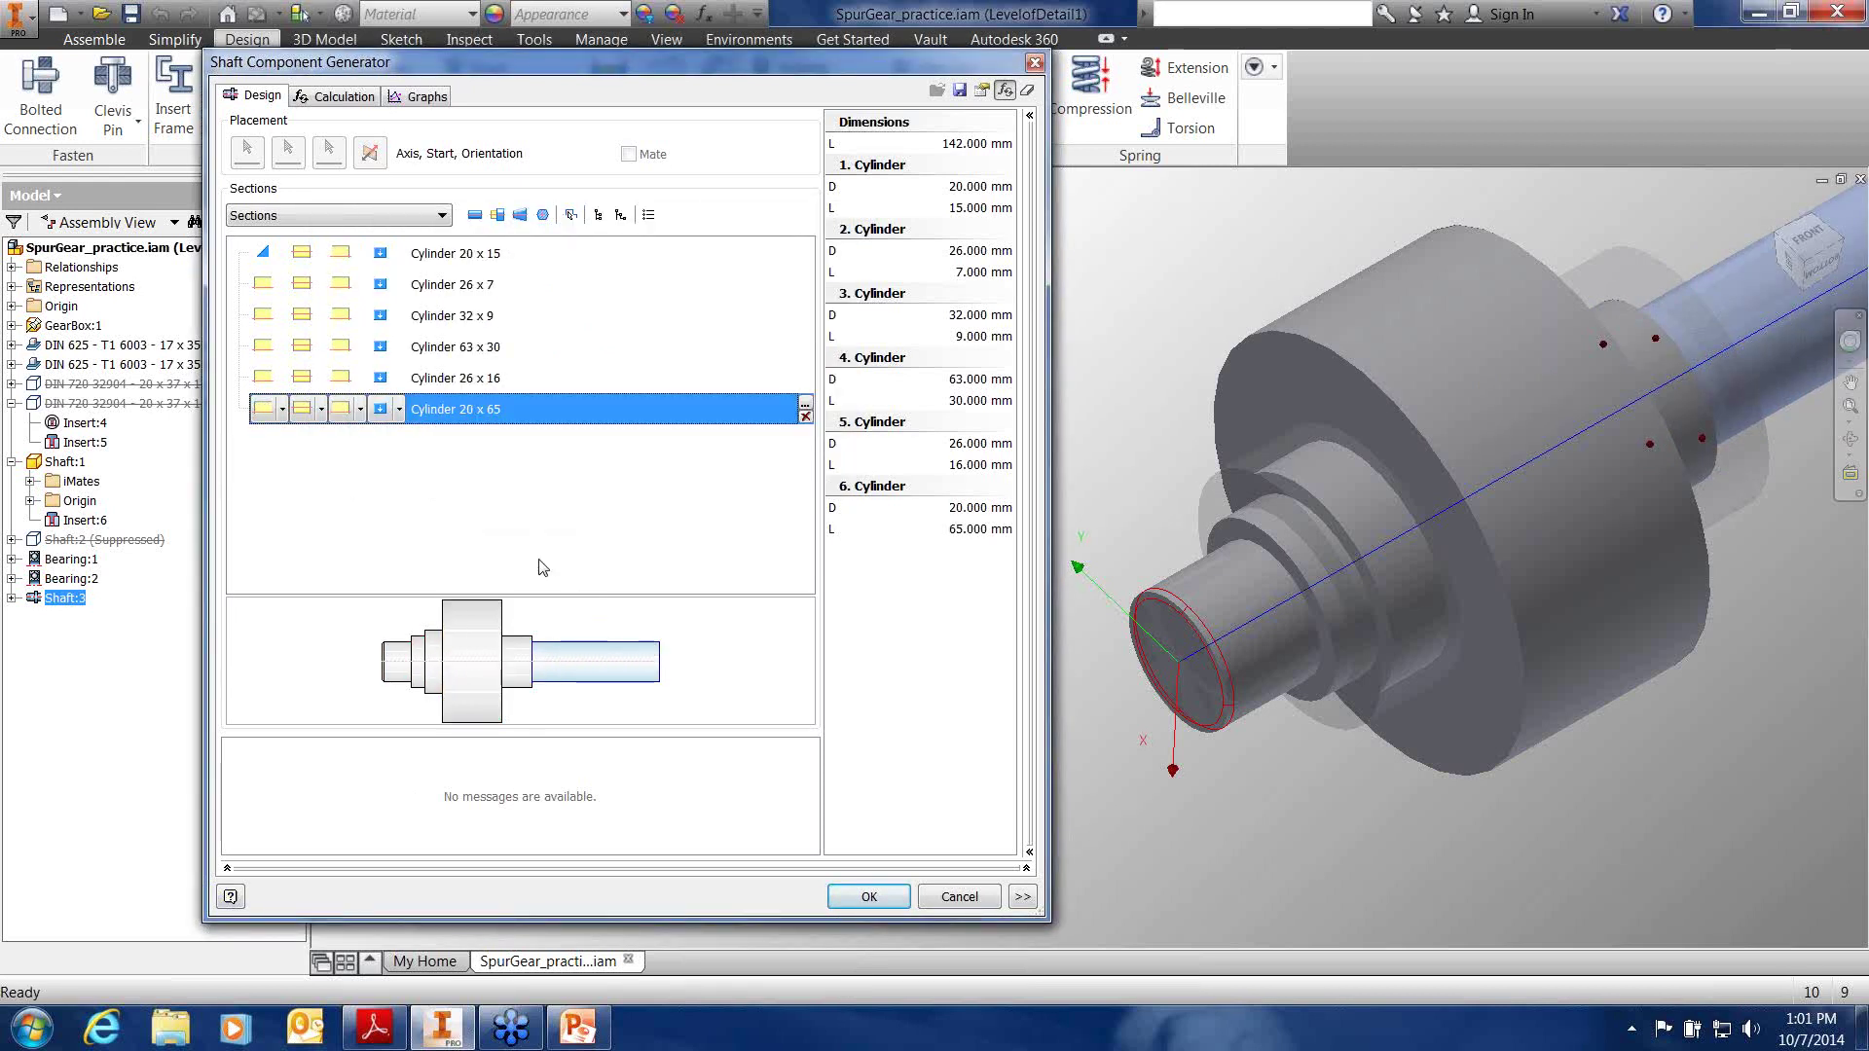
{"action": "left_click", "coordinate": [868, 897]}
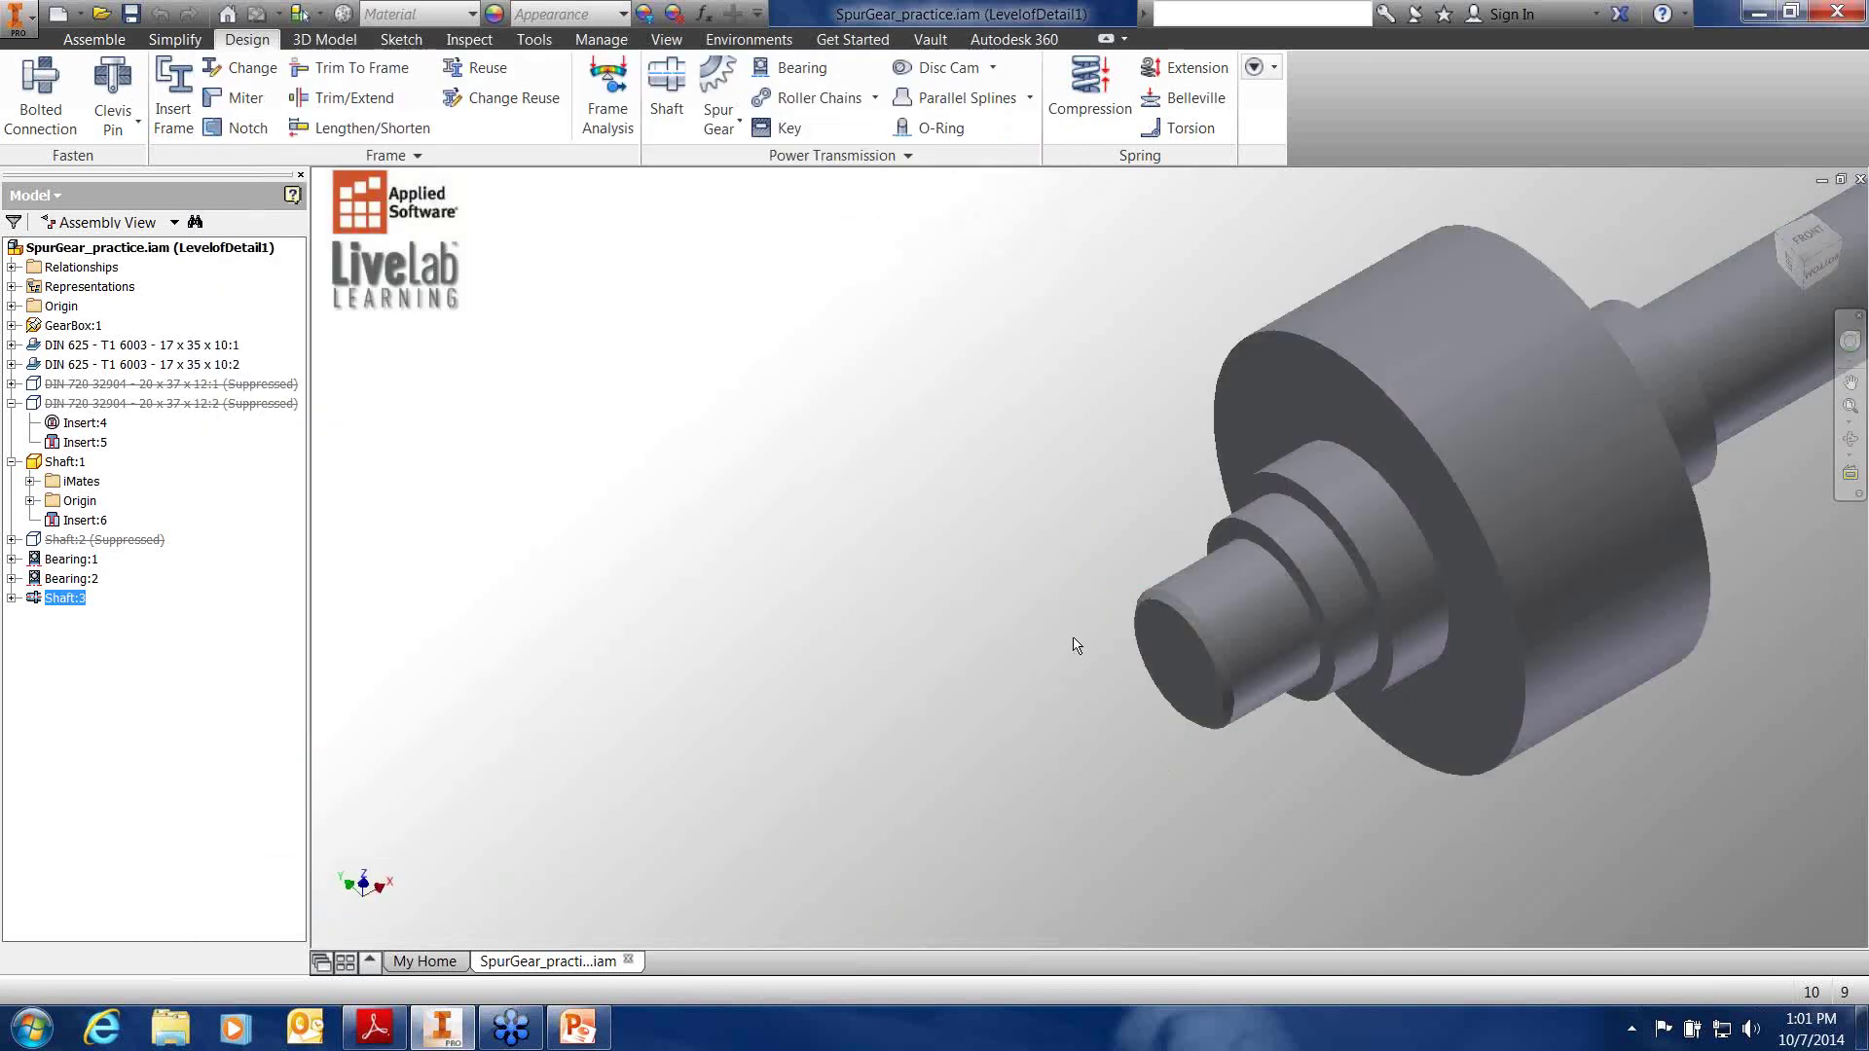
Start an Insert constraint between the shoulder edge of the shaft's short end section and the inner ring edge of the far blue bearing
{"action": "scroll", "coordinate": [1475, 557], "scroll_direction": "down", "scroll_amount": 3}
{"action": "middle_click_drag", "start_coordinate": [1475, 556], "coordinate": [1068, 579]}
{"action": "middle_click_drag", "start_coordinate": [1103, 572], "coordinate": [1357, 582], "text": "shift"}
{"action": "left_click", "coordinate": [107, 40]}
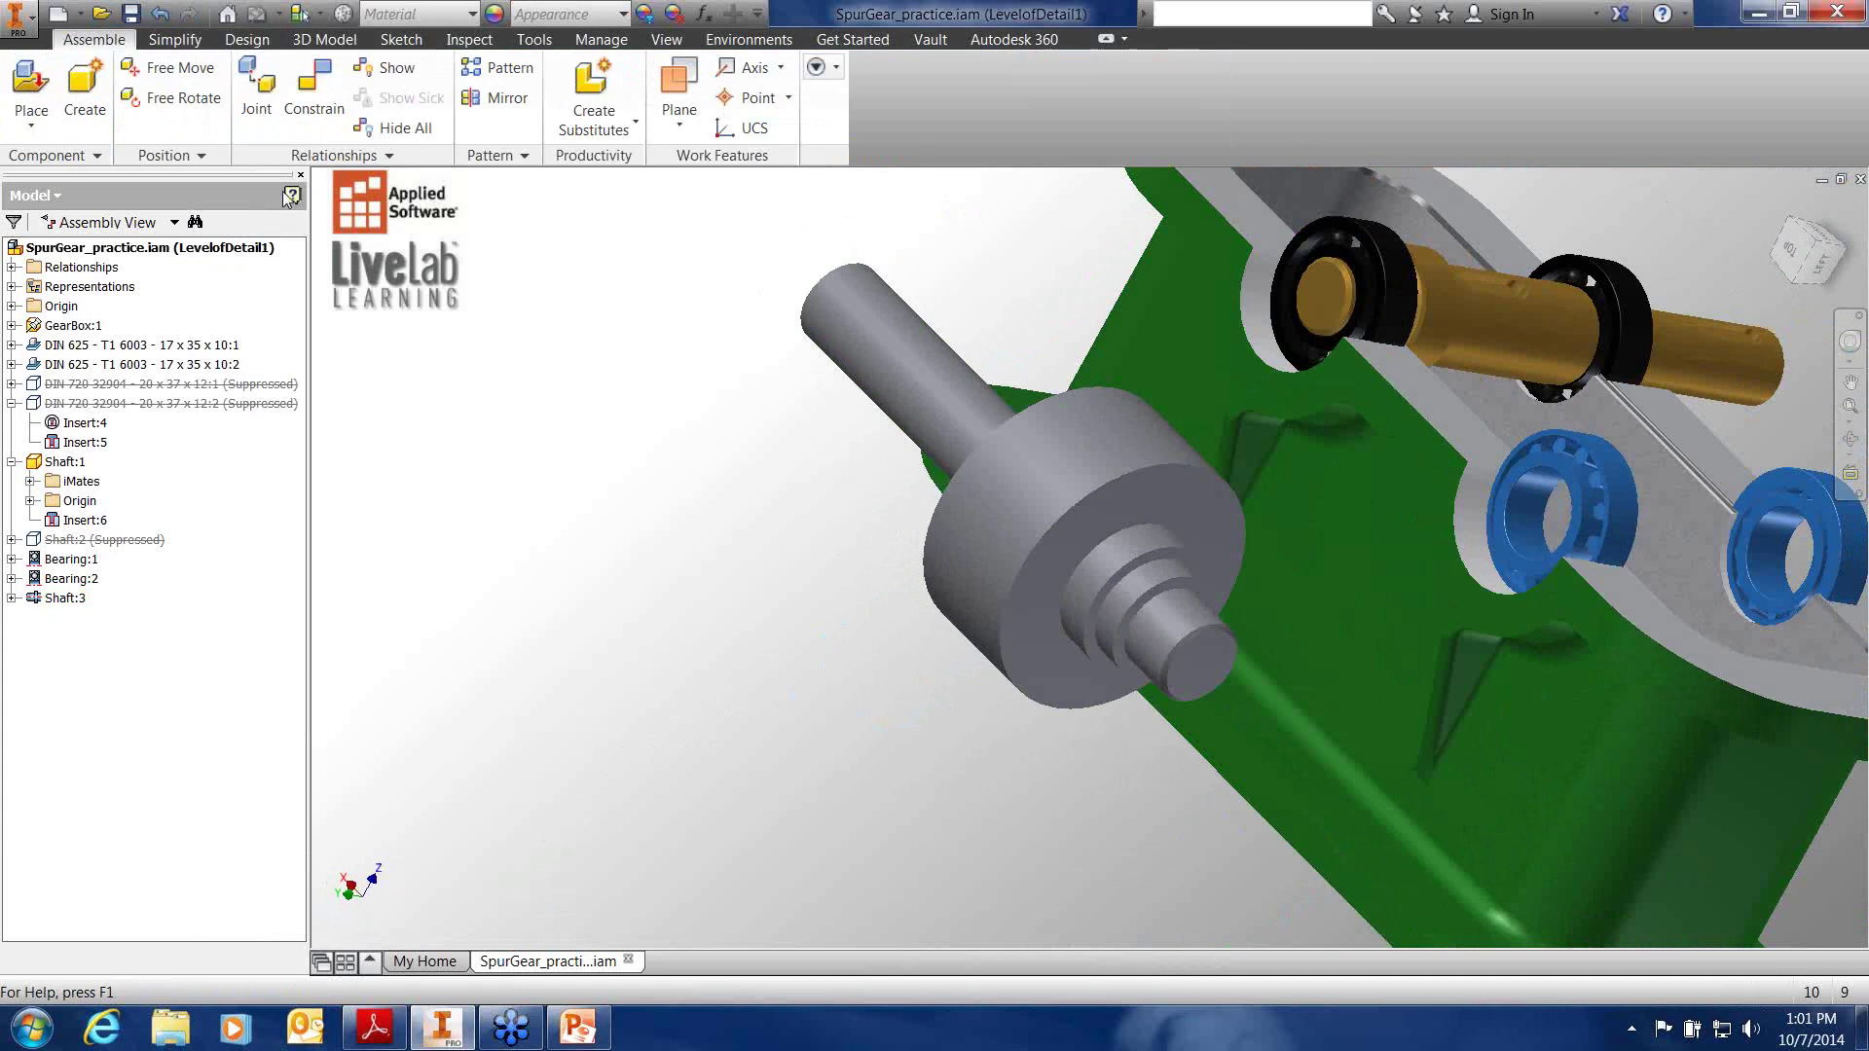
{"action": "left_click", "coordinate": [317, 109]}
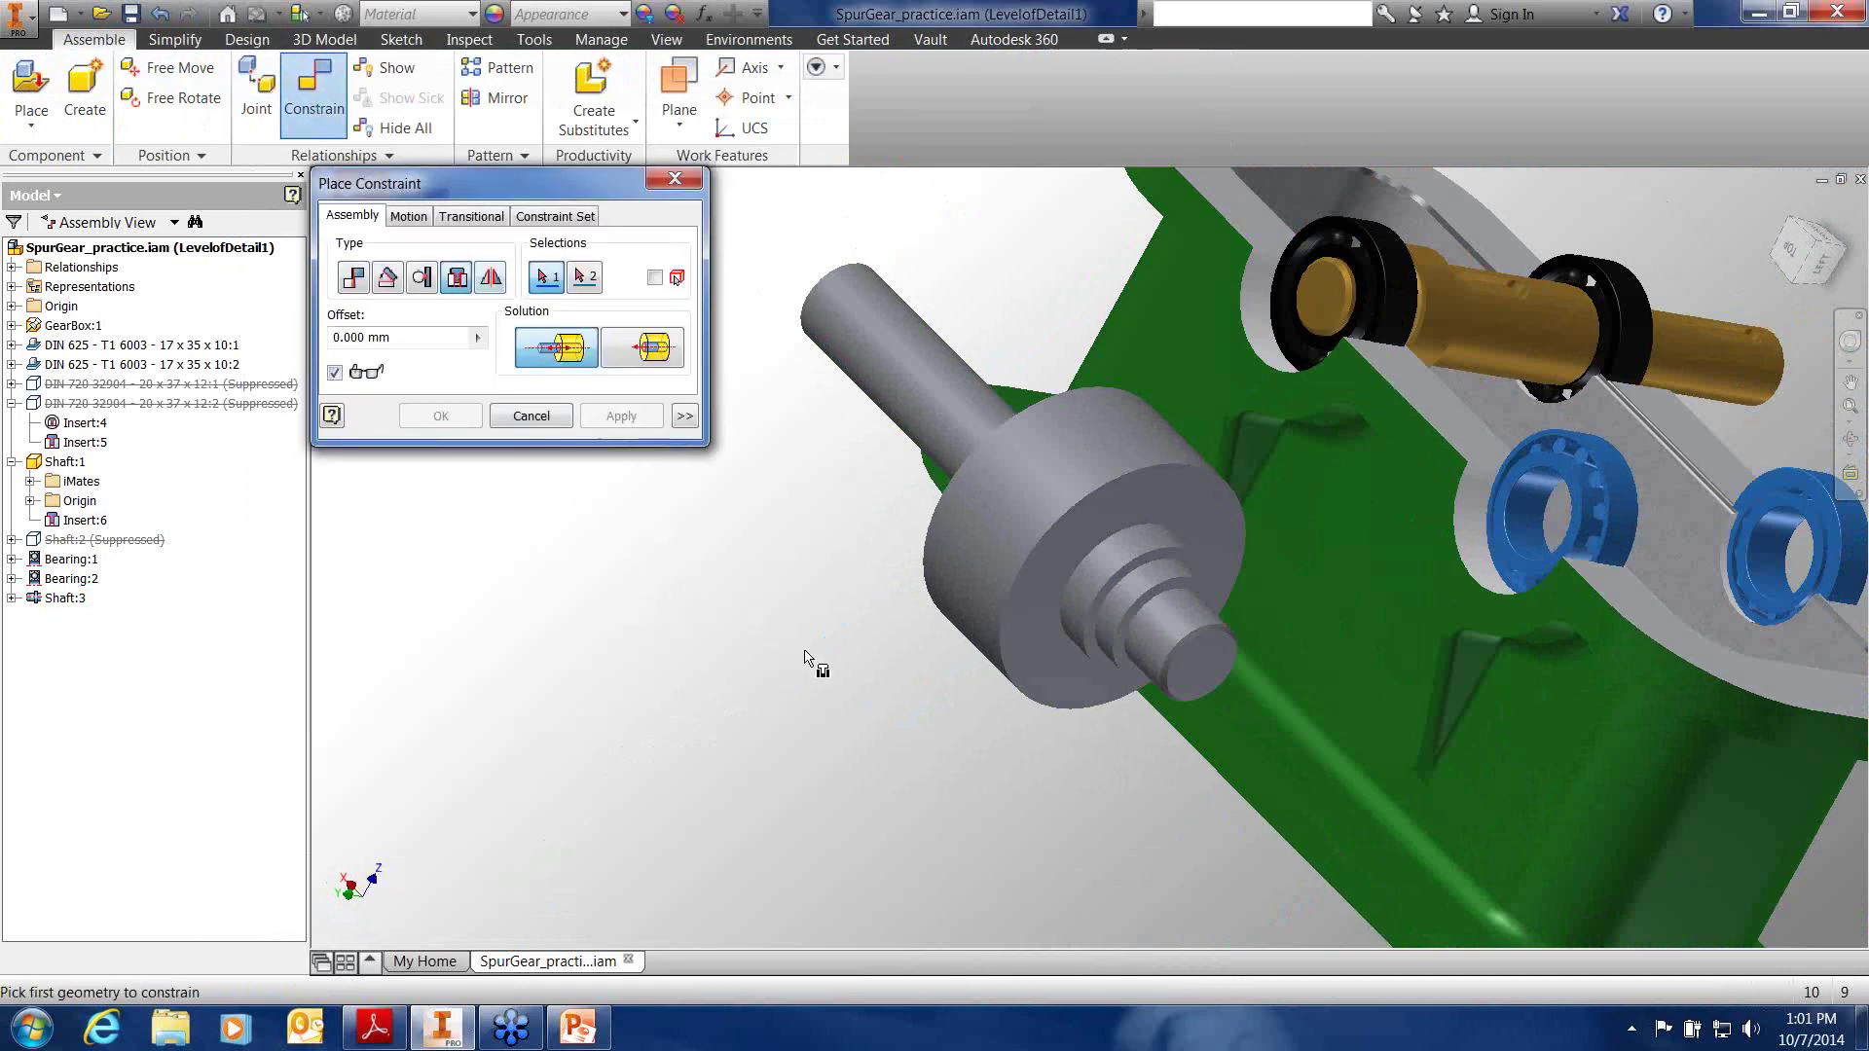
{"action": "left_click", "coordinate": [1126, 658]}
{"action": "middle_click_drag", "start_coordinate": [1421, 615], "coordinate": [1183, 632]}
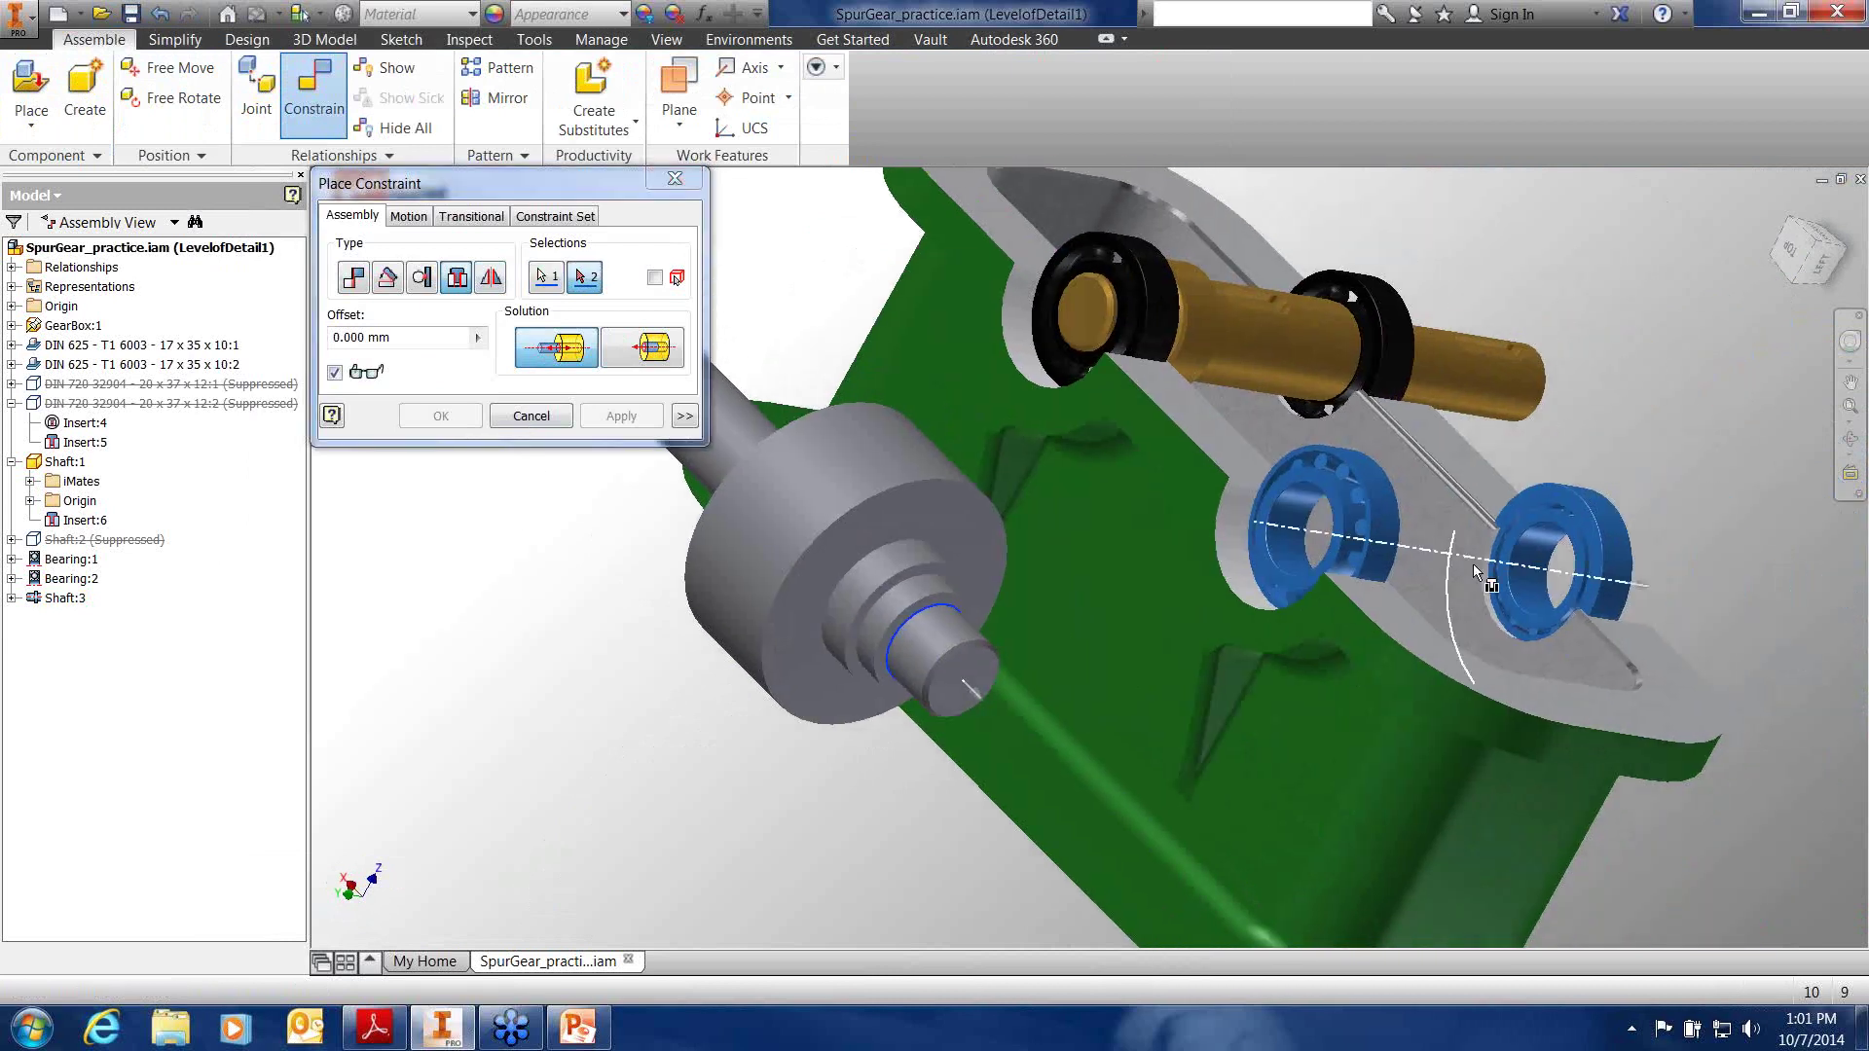
{"action": "middle_click_drag", "start_coordinate": [1474, 573], "coordinate": [1424, 574], "text": "shift"}
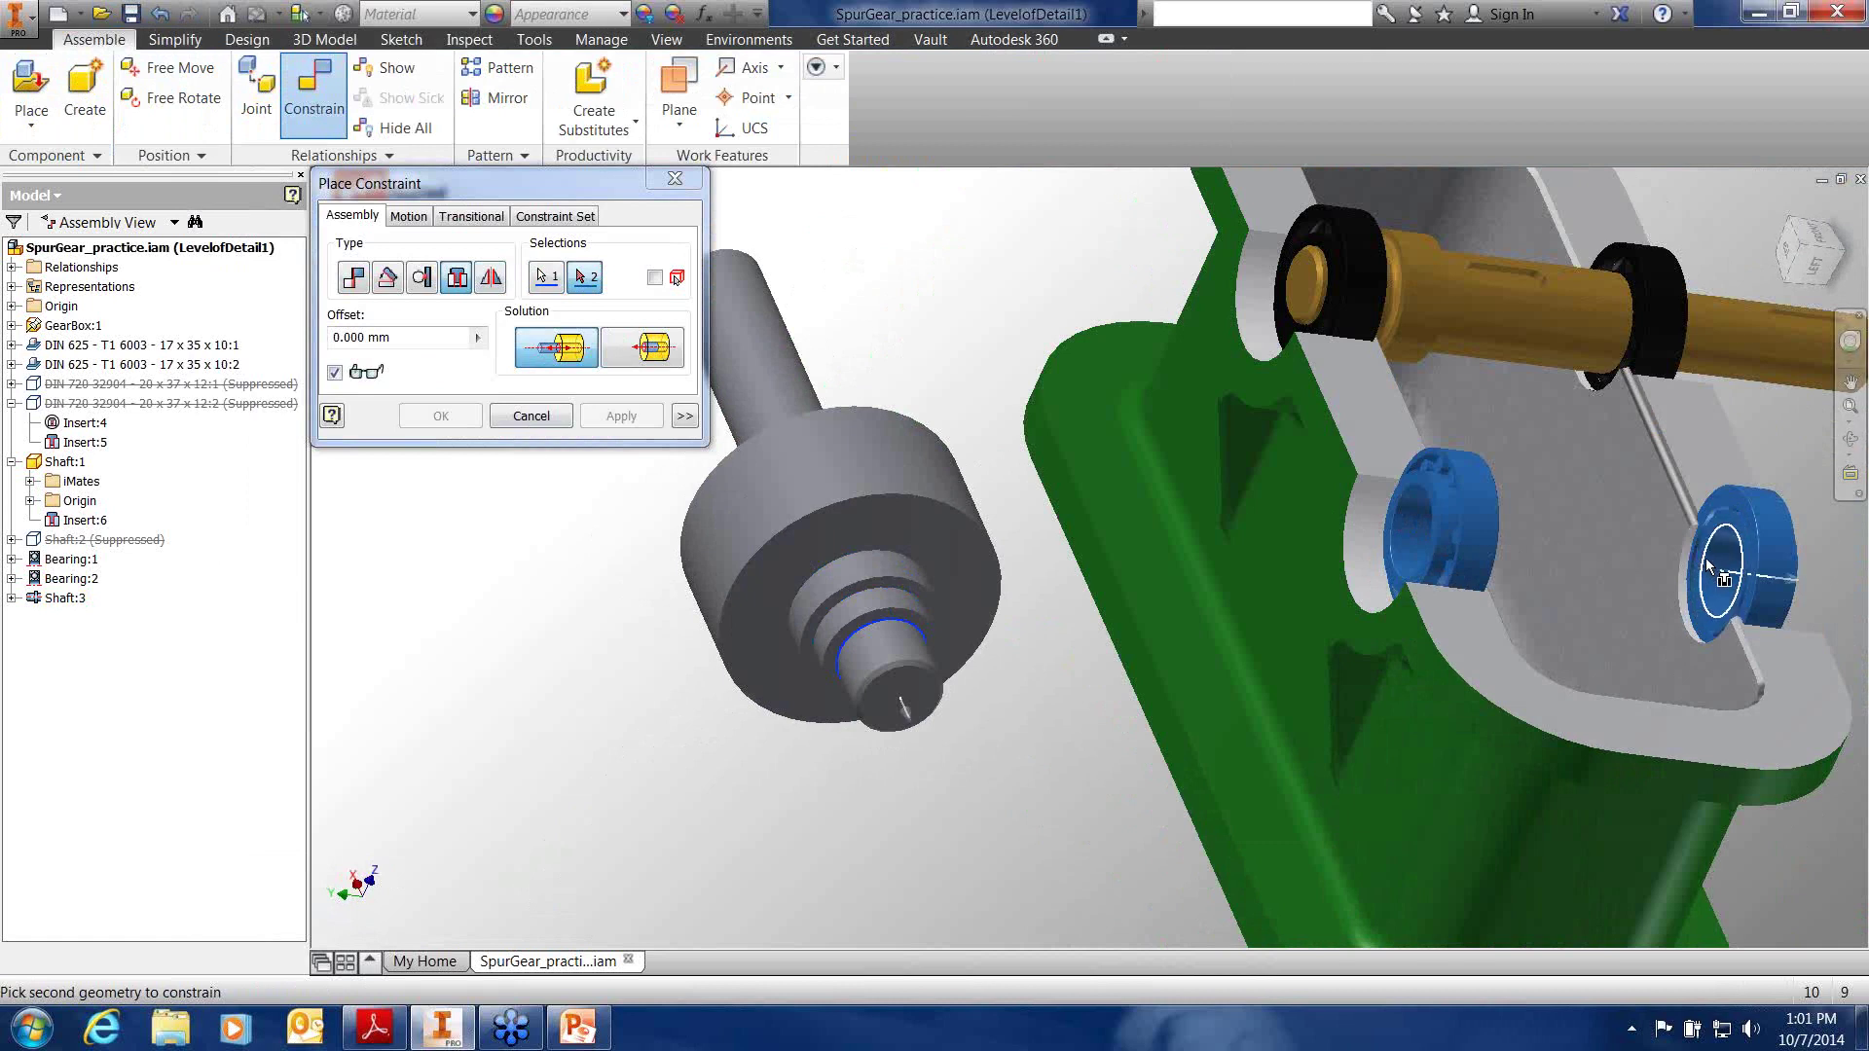
{"action": "scroll", "coordinate": [1705, 557], "scroll_direction": "up", "scroll_amount": 5}
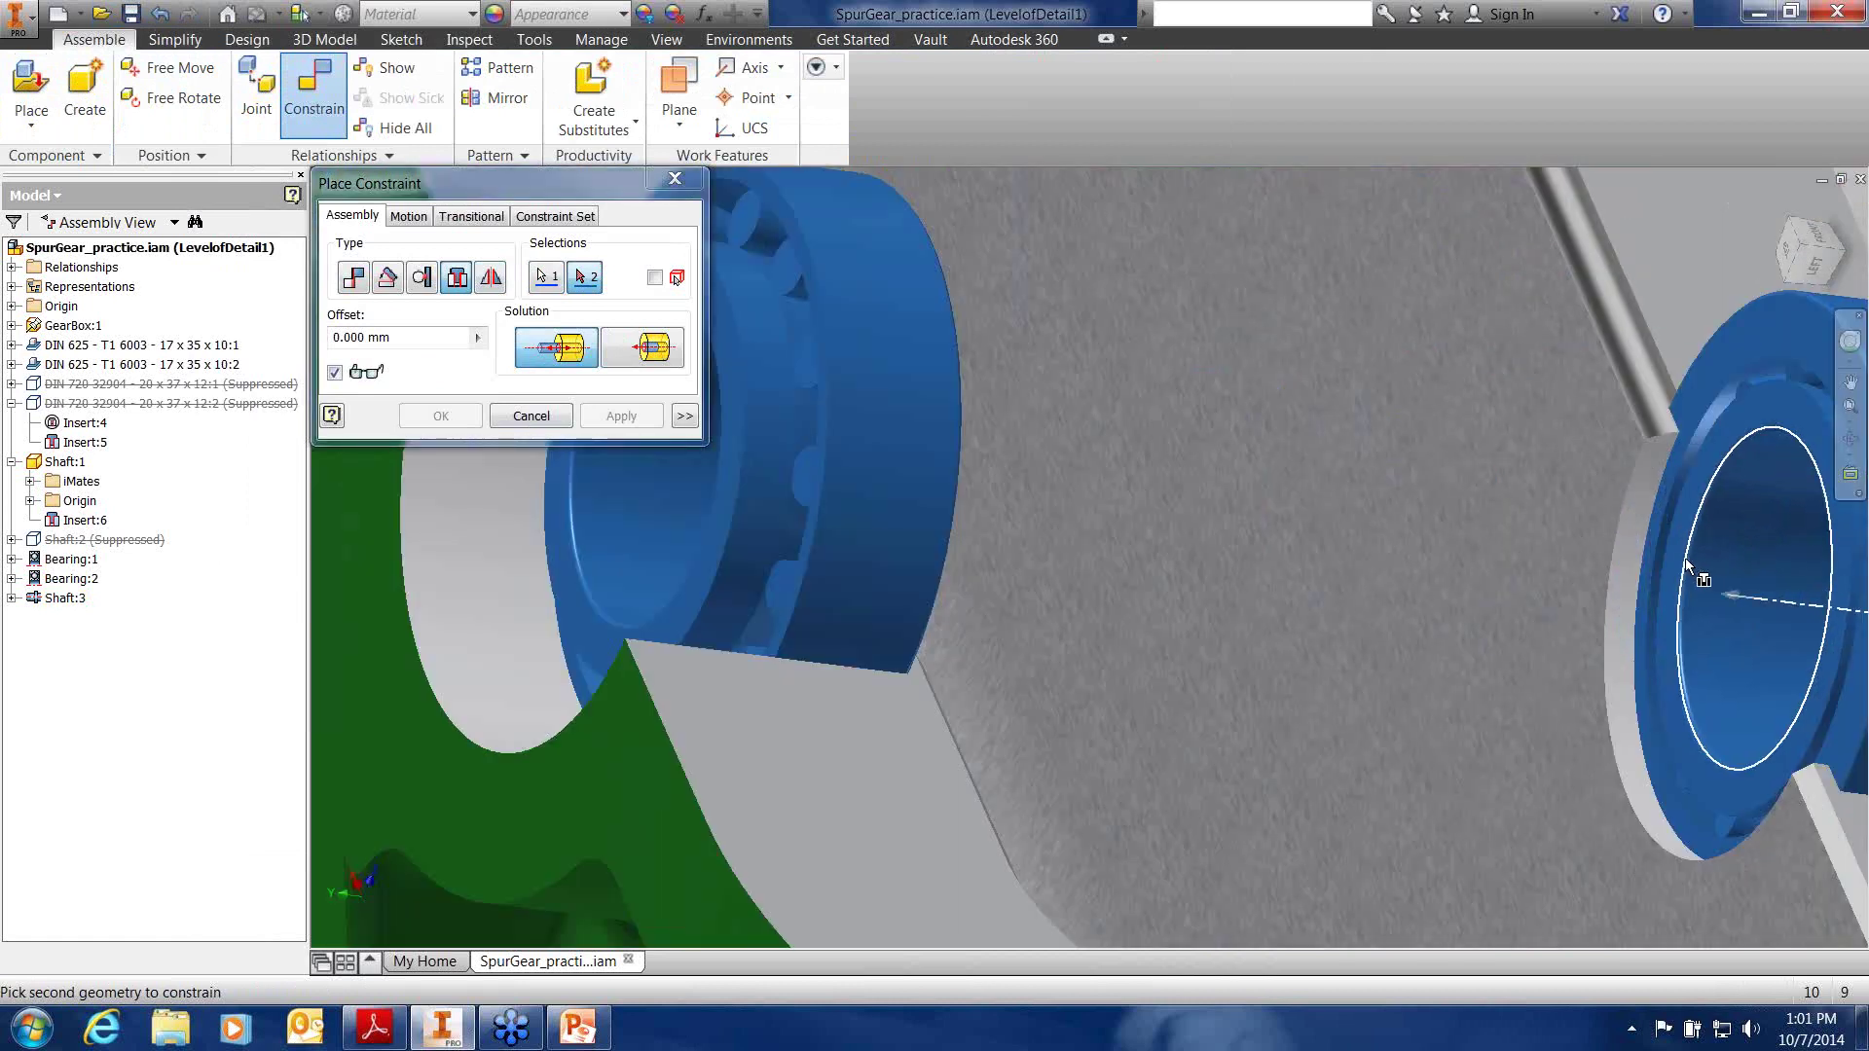
{"action": "left_click", "coordinate": [1685, 558]}
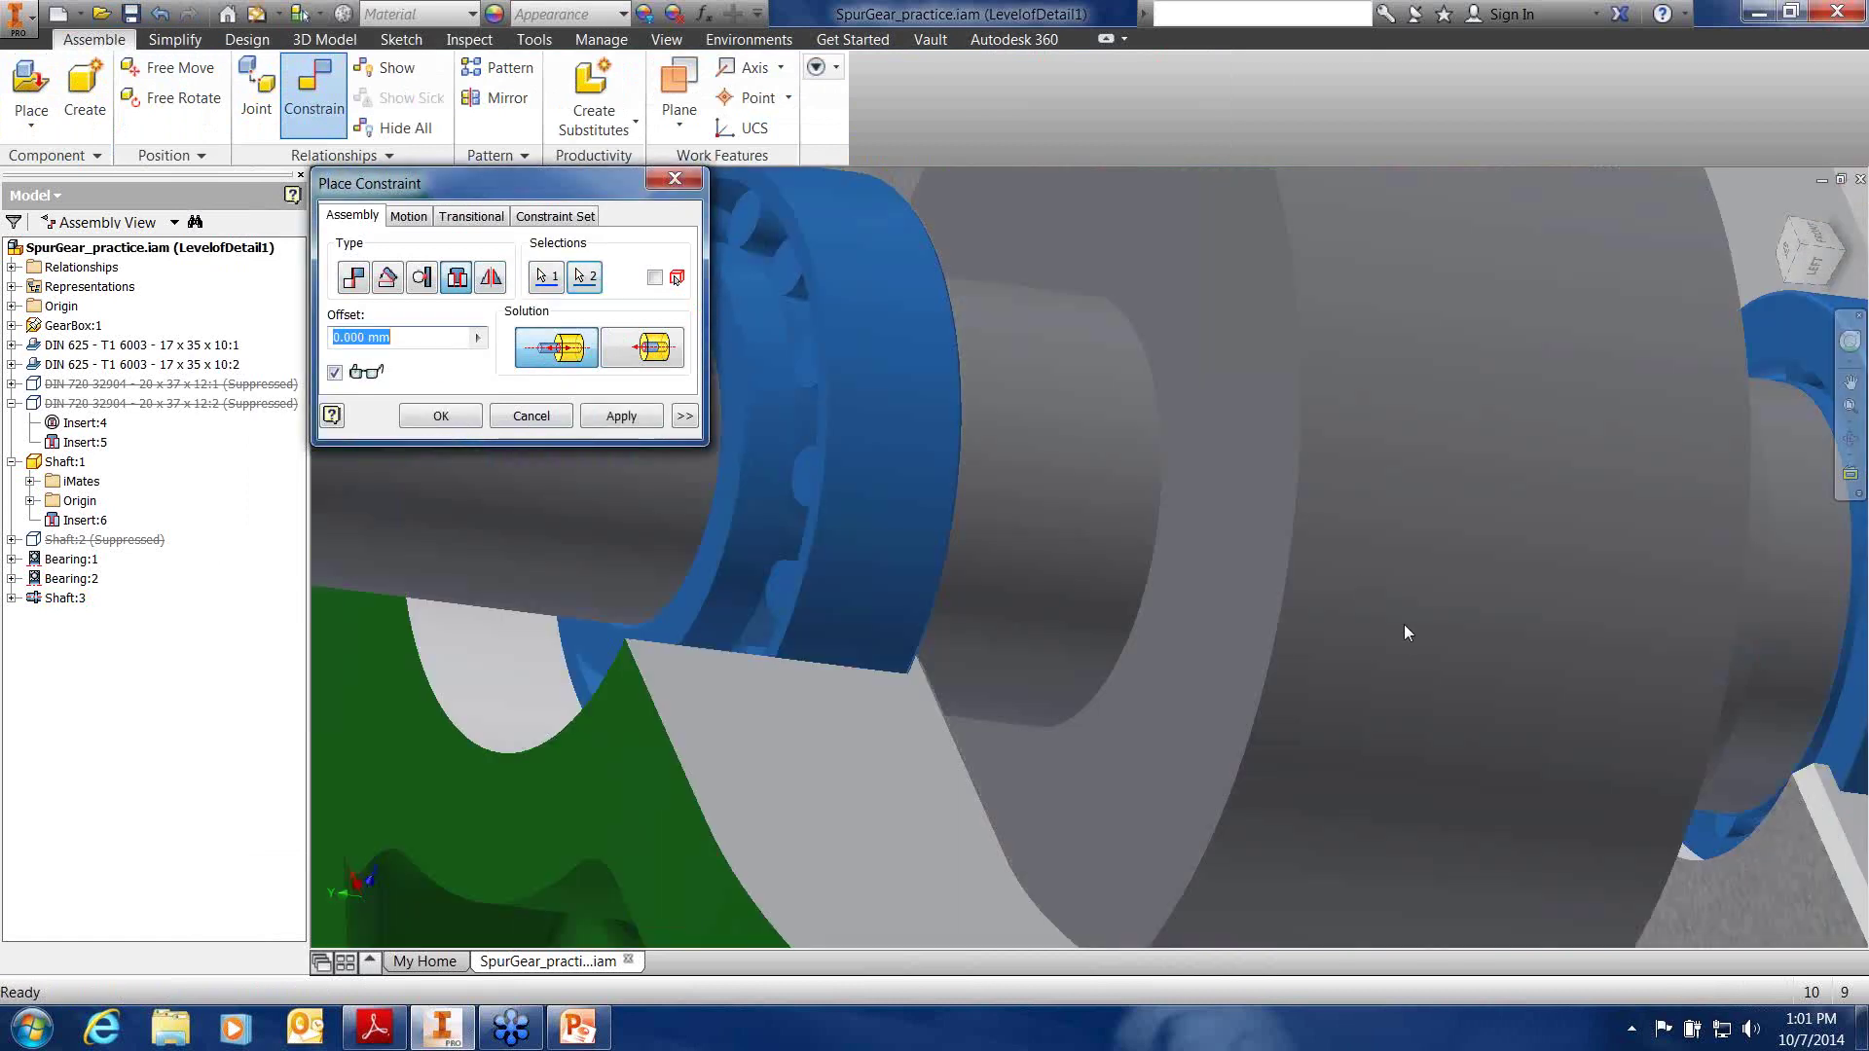
Compare the aligned and opposed solutions, keep opposed with a 0 mm offset, and apply the shaft's Insert constraint
{"action": "scroll", "coordinate": [1404, 625], "scroll_direction": "down", "scroll_amount": 6}
{"action": "middle_click_drag", "start_coordinate": [1400, 625], "coordinate": [1124, 341], "text": "shift"}
{"action": "scroll", "coordinate": [1135, 461], "scroll_direction": "up", "scroll_amount": 2}
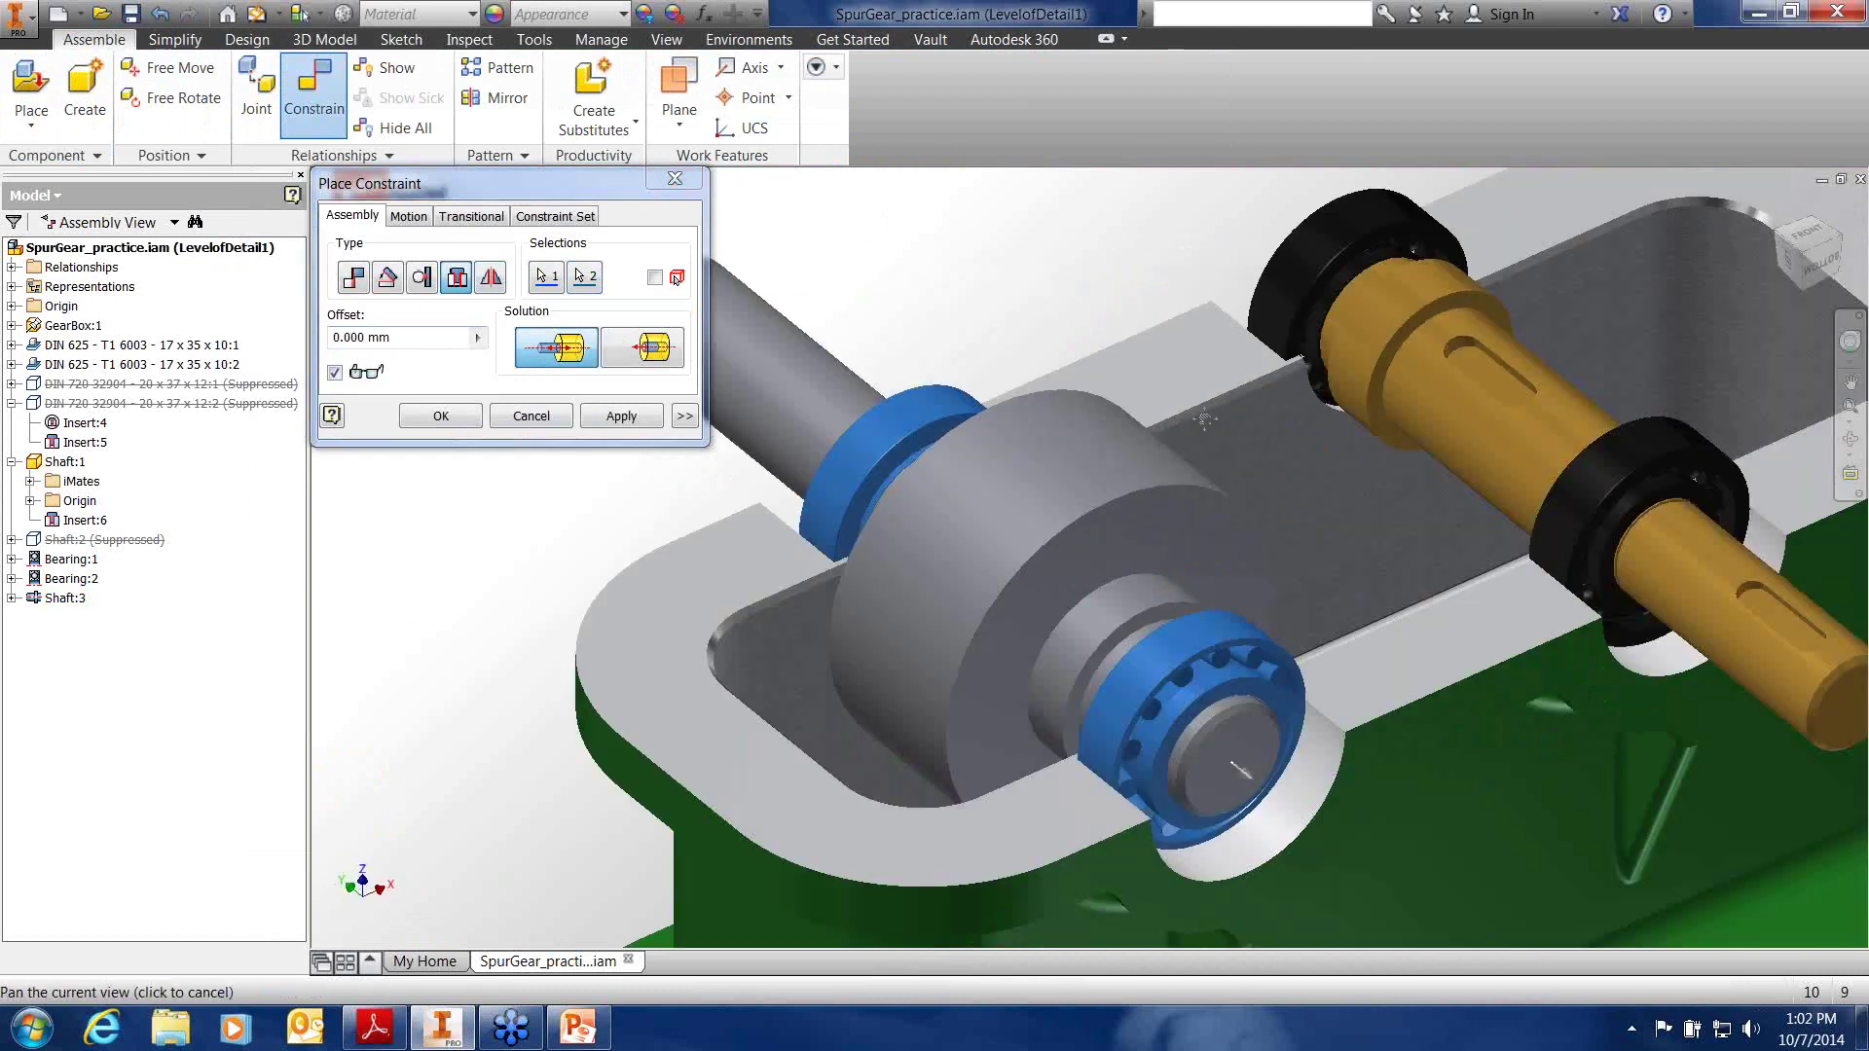
{"action": "scroll", "coordinate": [1100, 394], "scroll_direction": "up", "scroll_amount": 2}
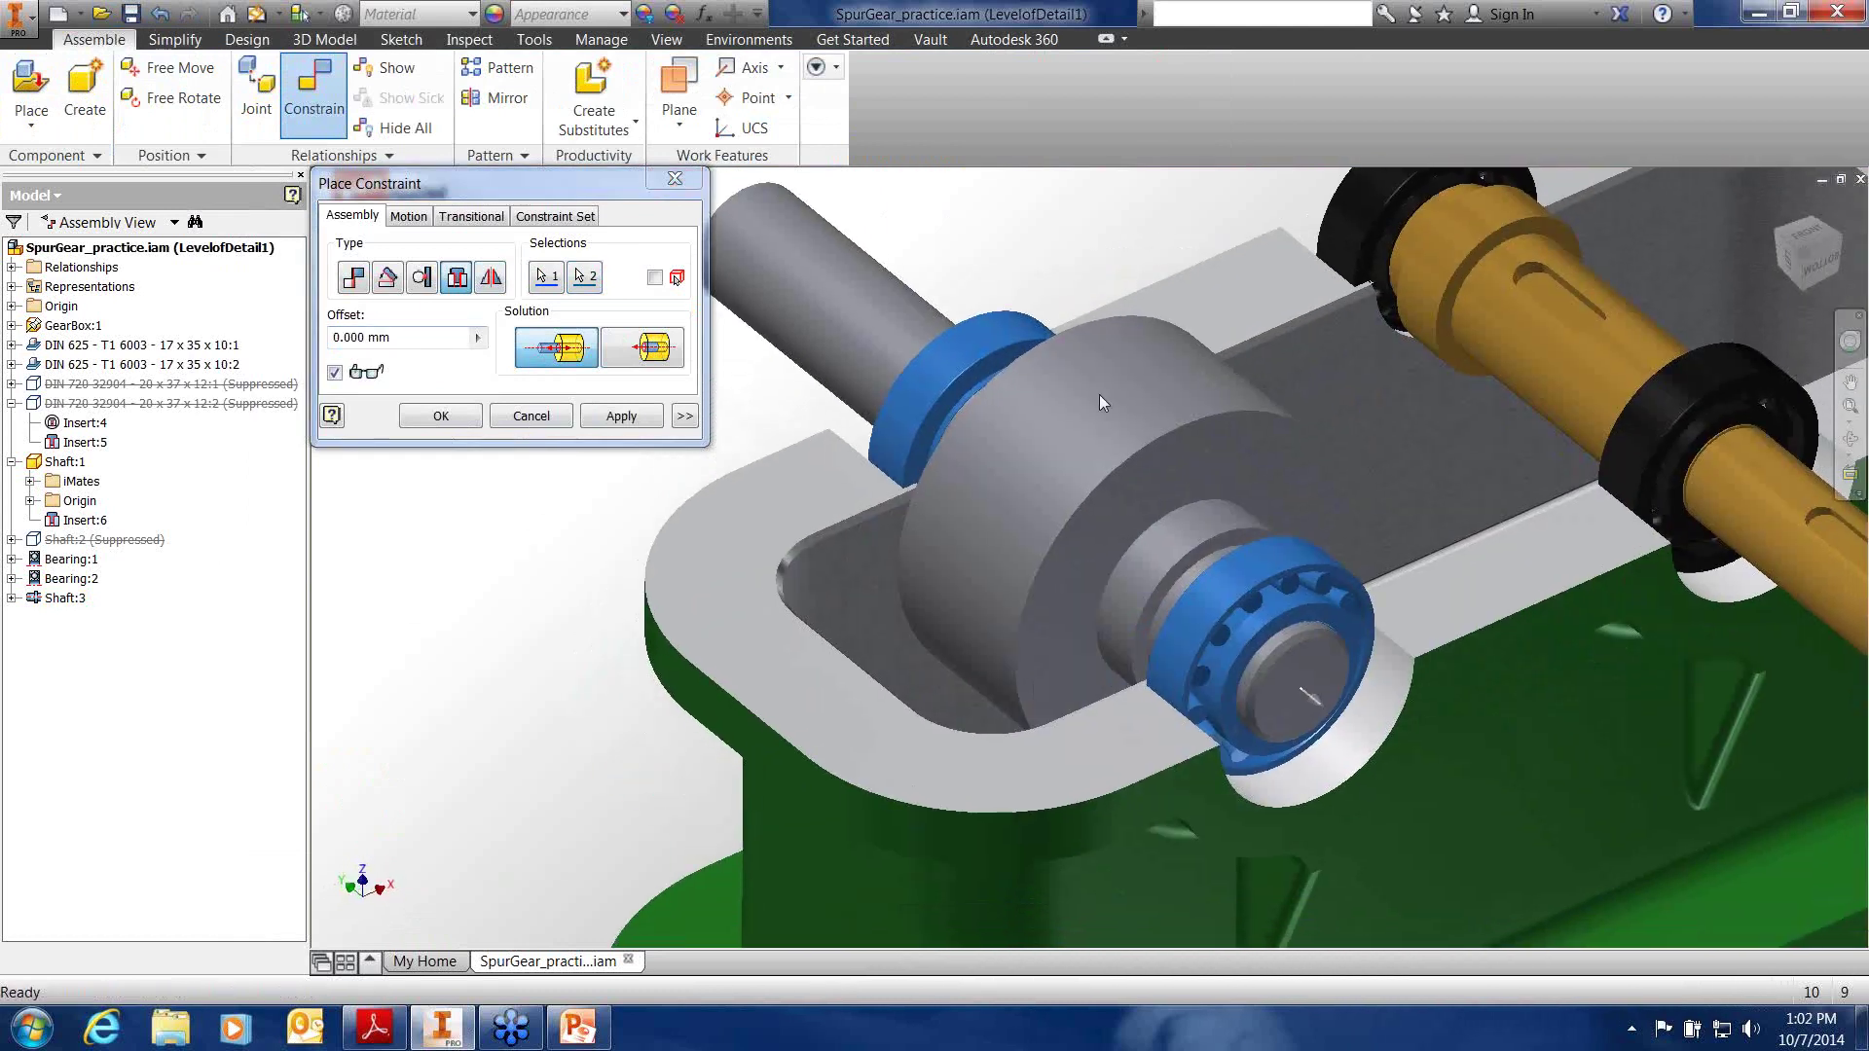
{"action": "left_click", "coordinate": [635, 354]}
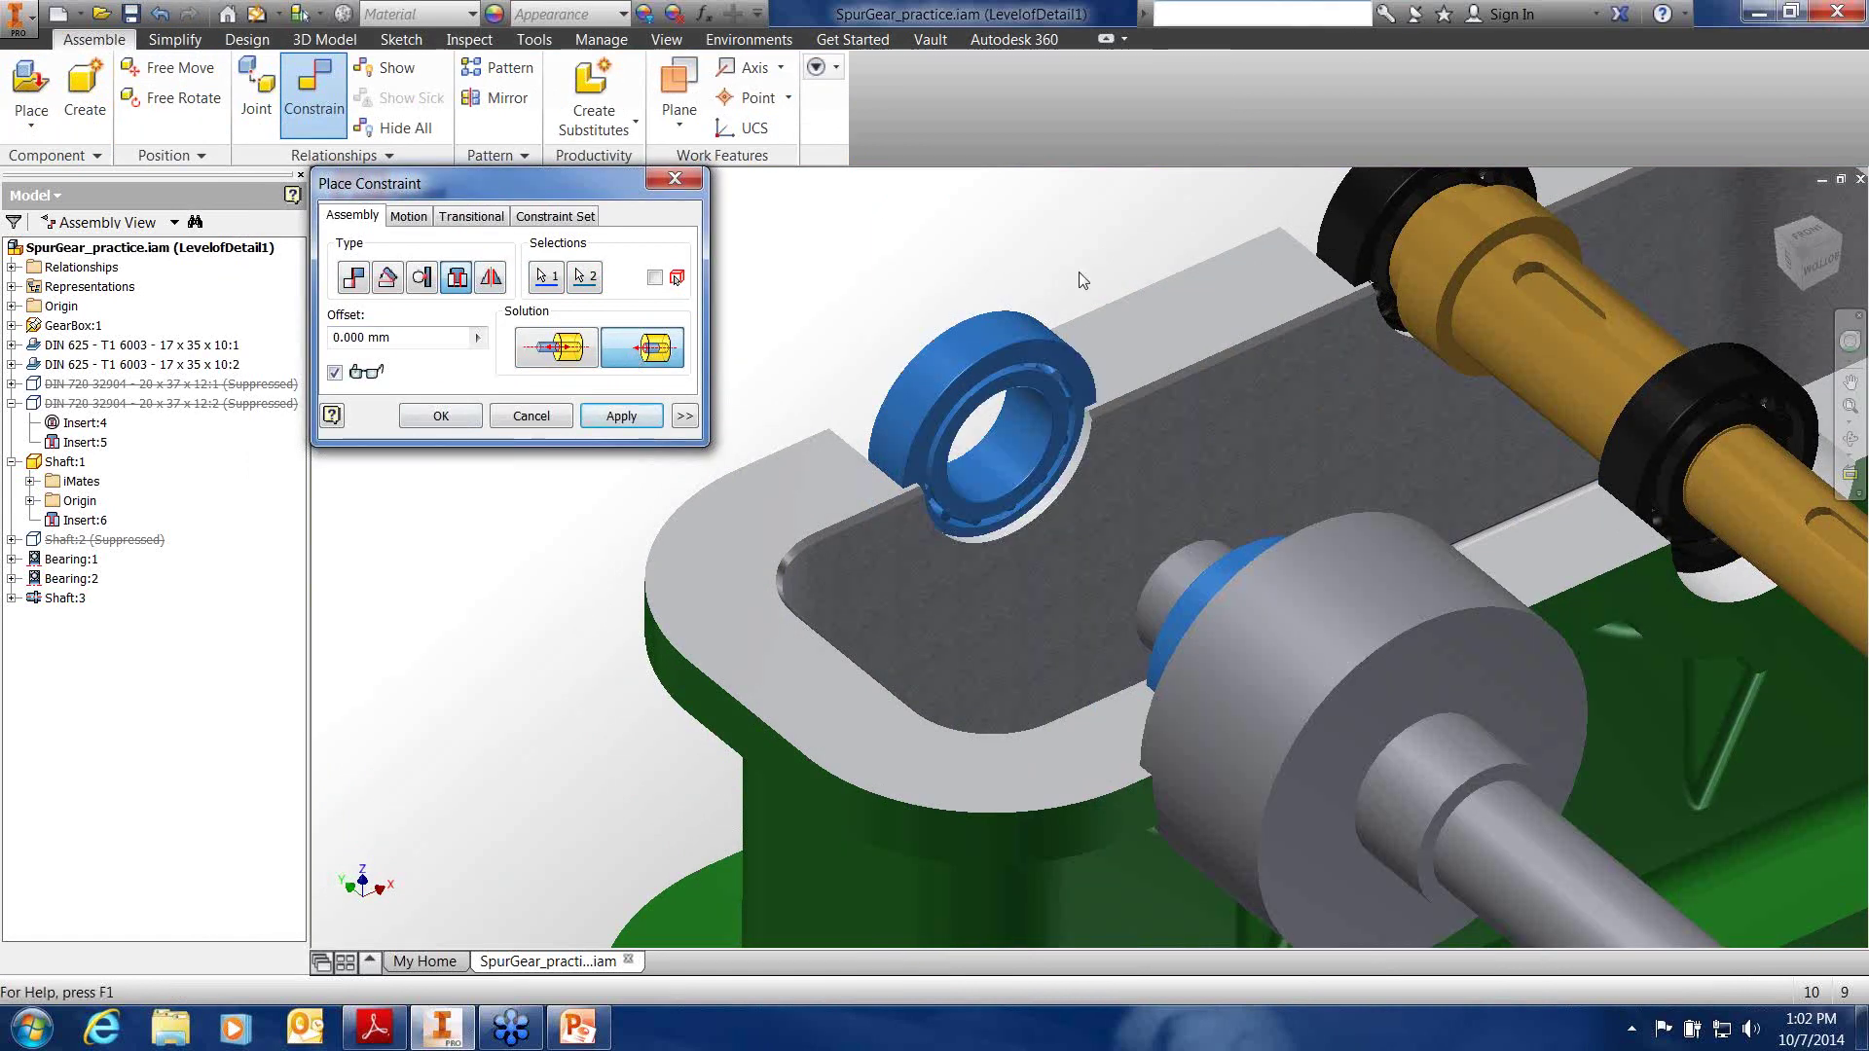
{"action": "left_click", "coordinate": [569, 351]}
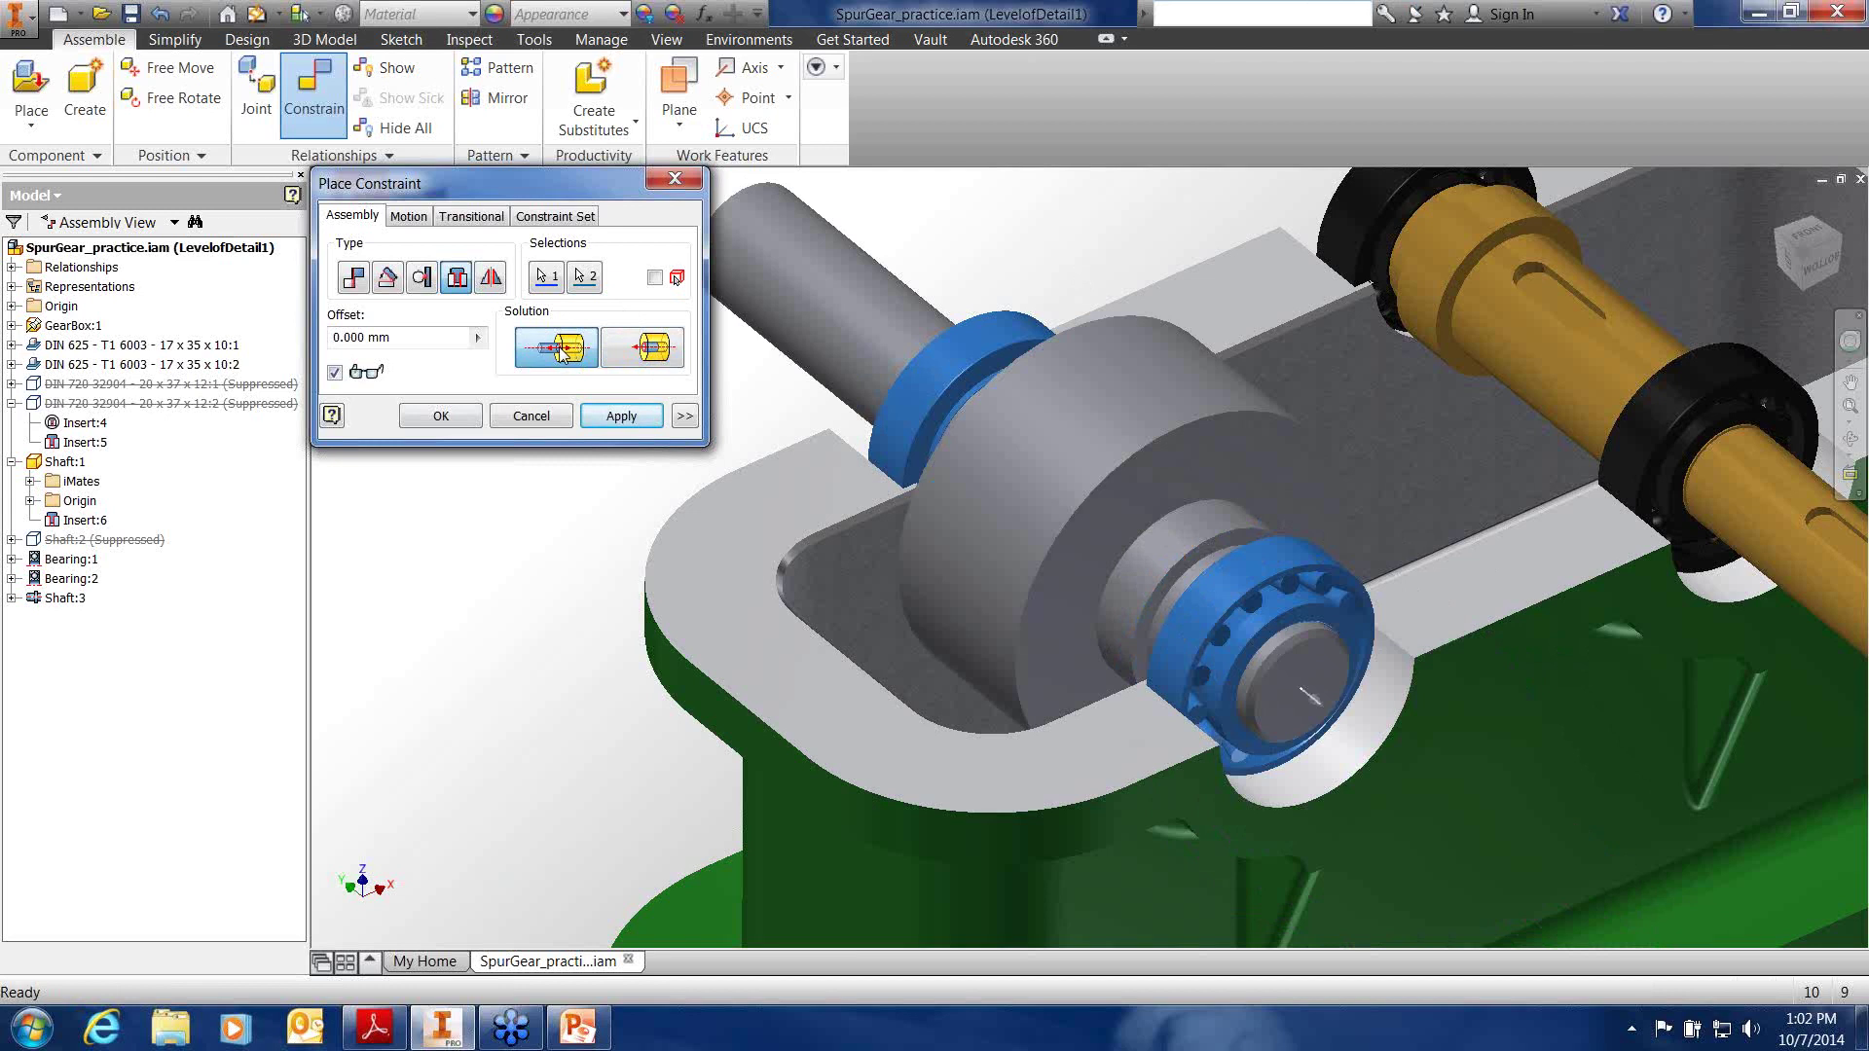
{"action": "left_click", "coordinate": [447, 417]}
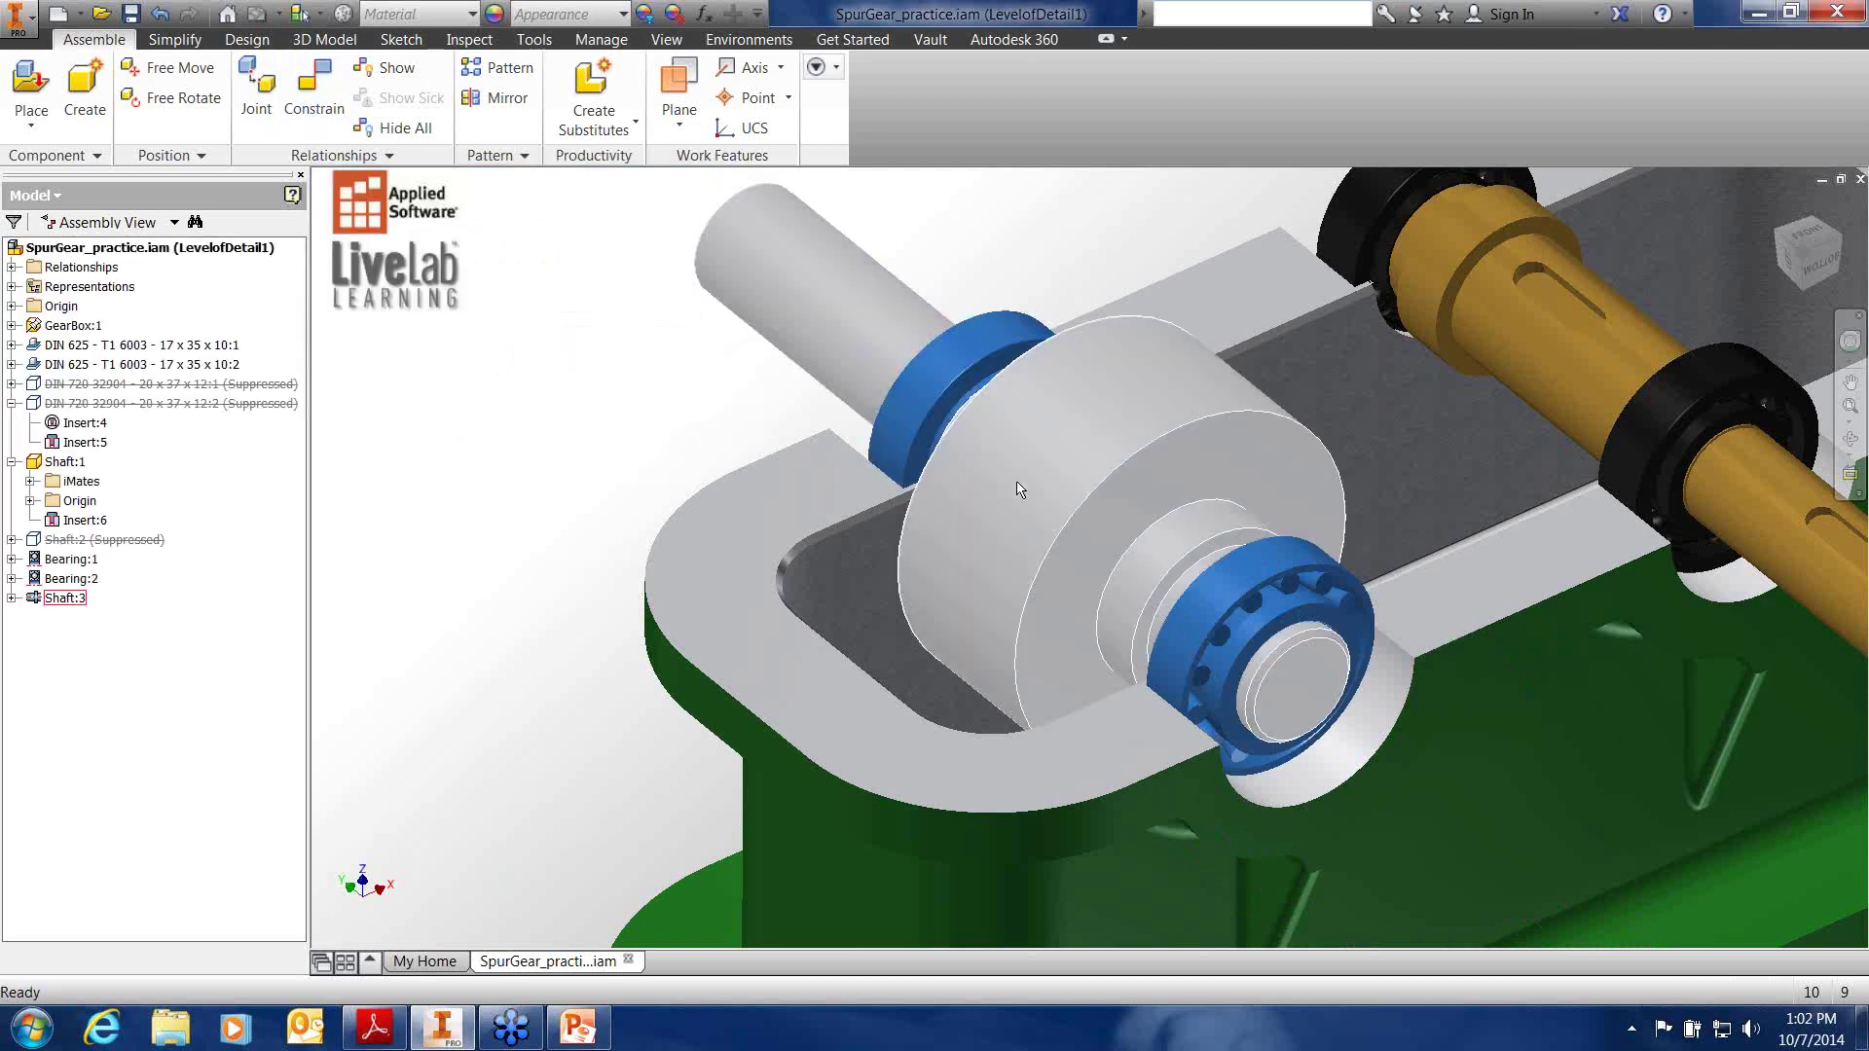
Examine the constrained shaft from several sides for its fit in the two blue bearings and the gearbox housing
{"action": "left_click", "coordinate": [1150, 453]}
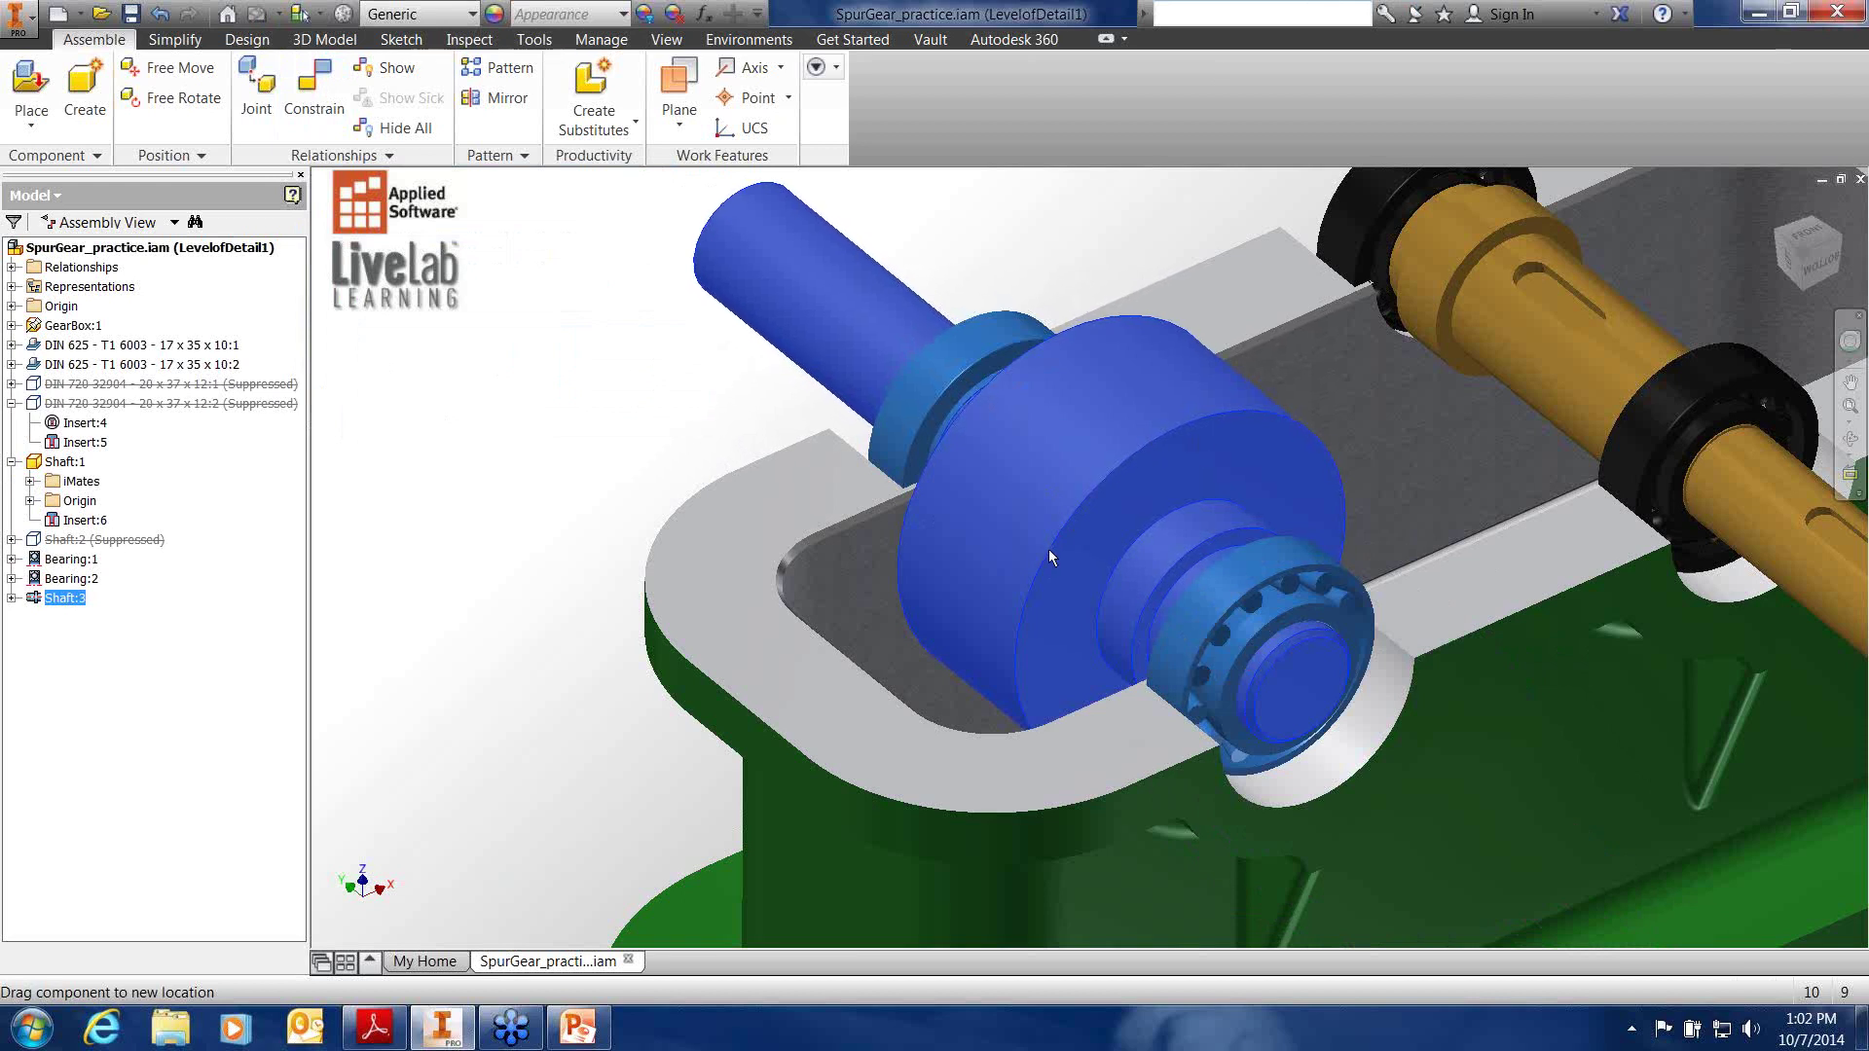
{"action": "scroll", "coordinate": [1133, 477], "scroll_direction": "down", "scroll_amount": 3}
{"action": "middle_click_drag", "start_coordinate": [1148, 479], "coordinate": [1197, 530], "text": "shift"}
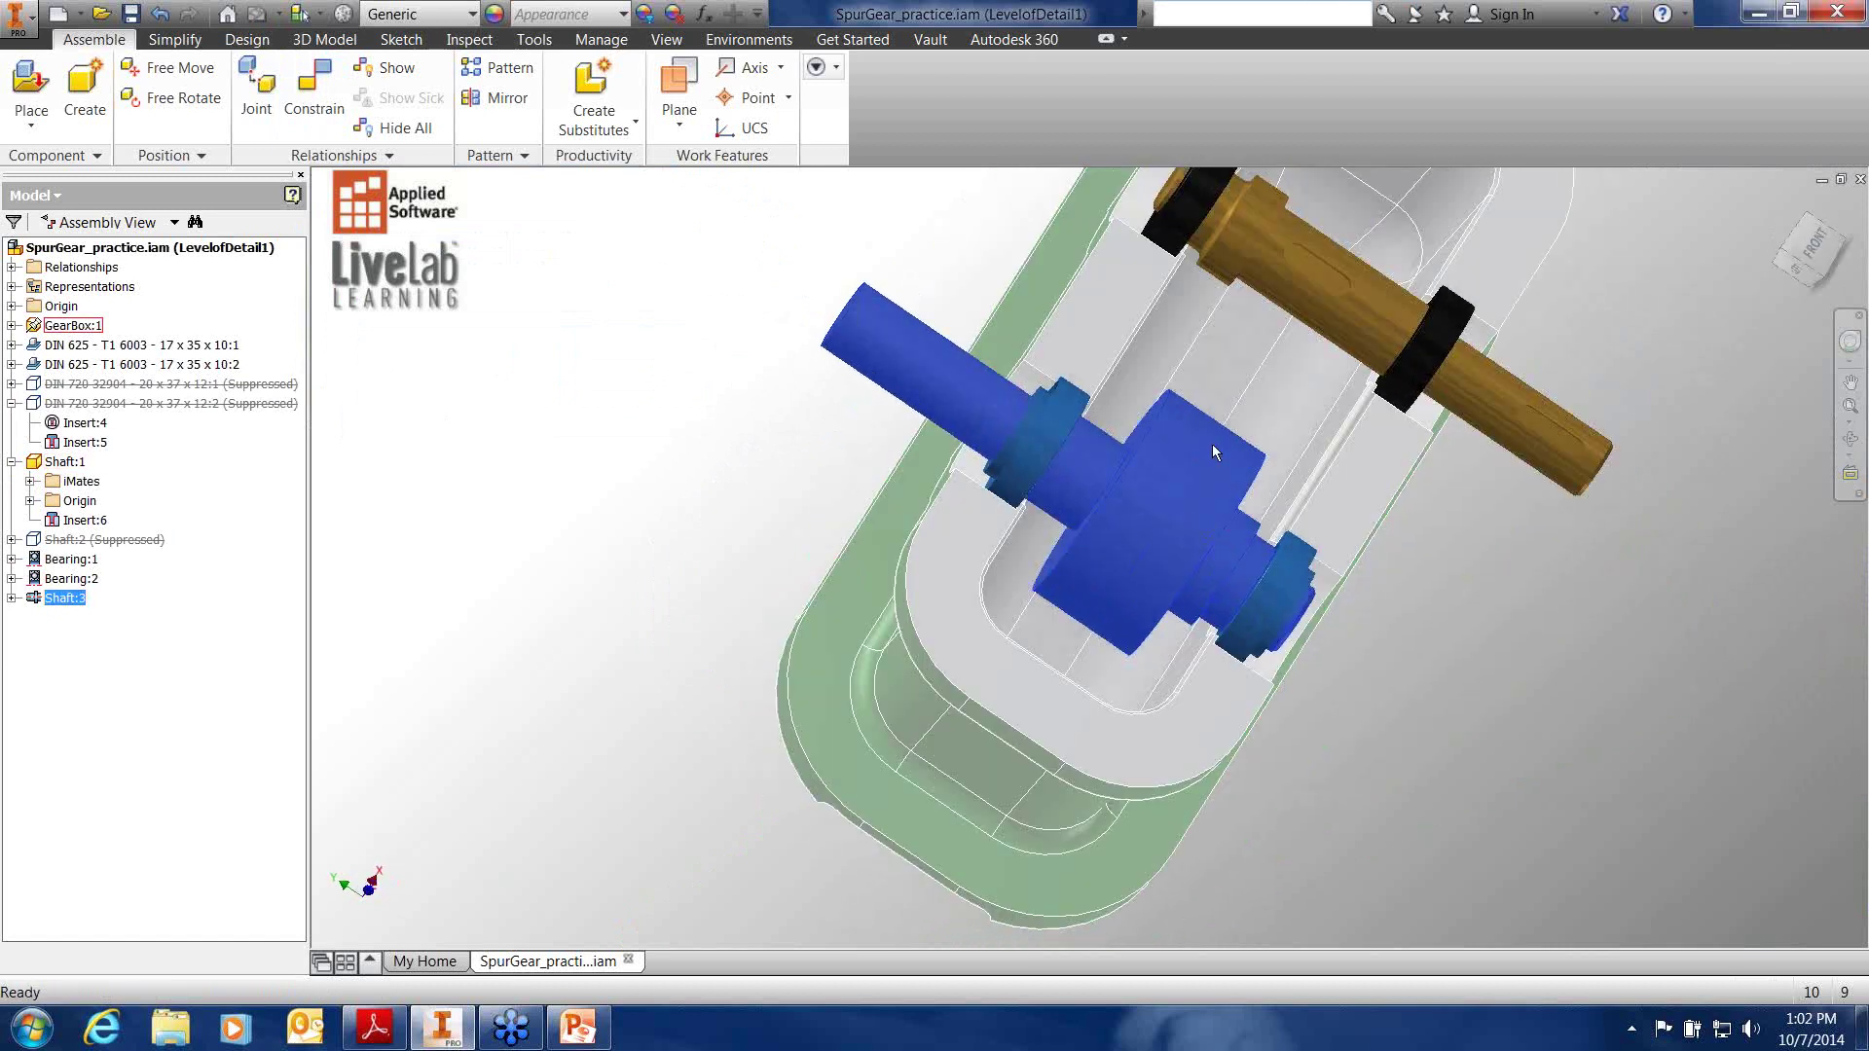
{"action": "middle_click_drag", "start_coordinate": [1200, 455], "coordinate": [820, 459], "text": "shift"}
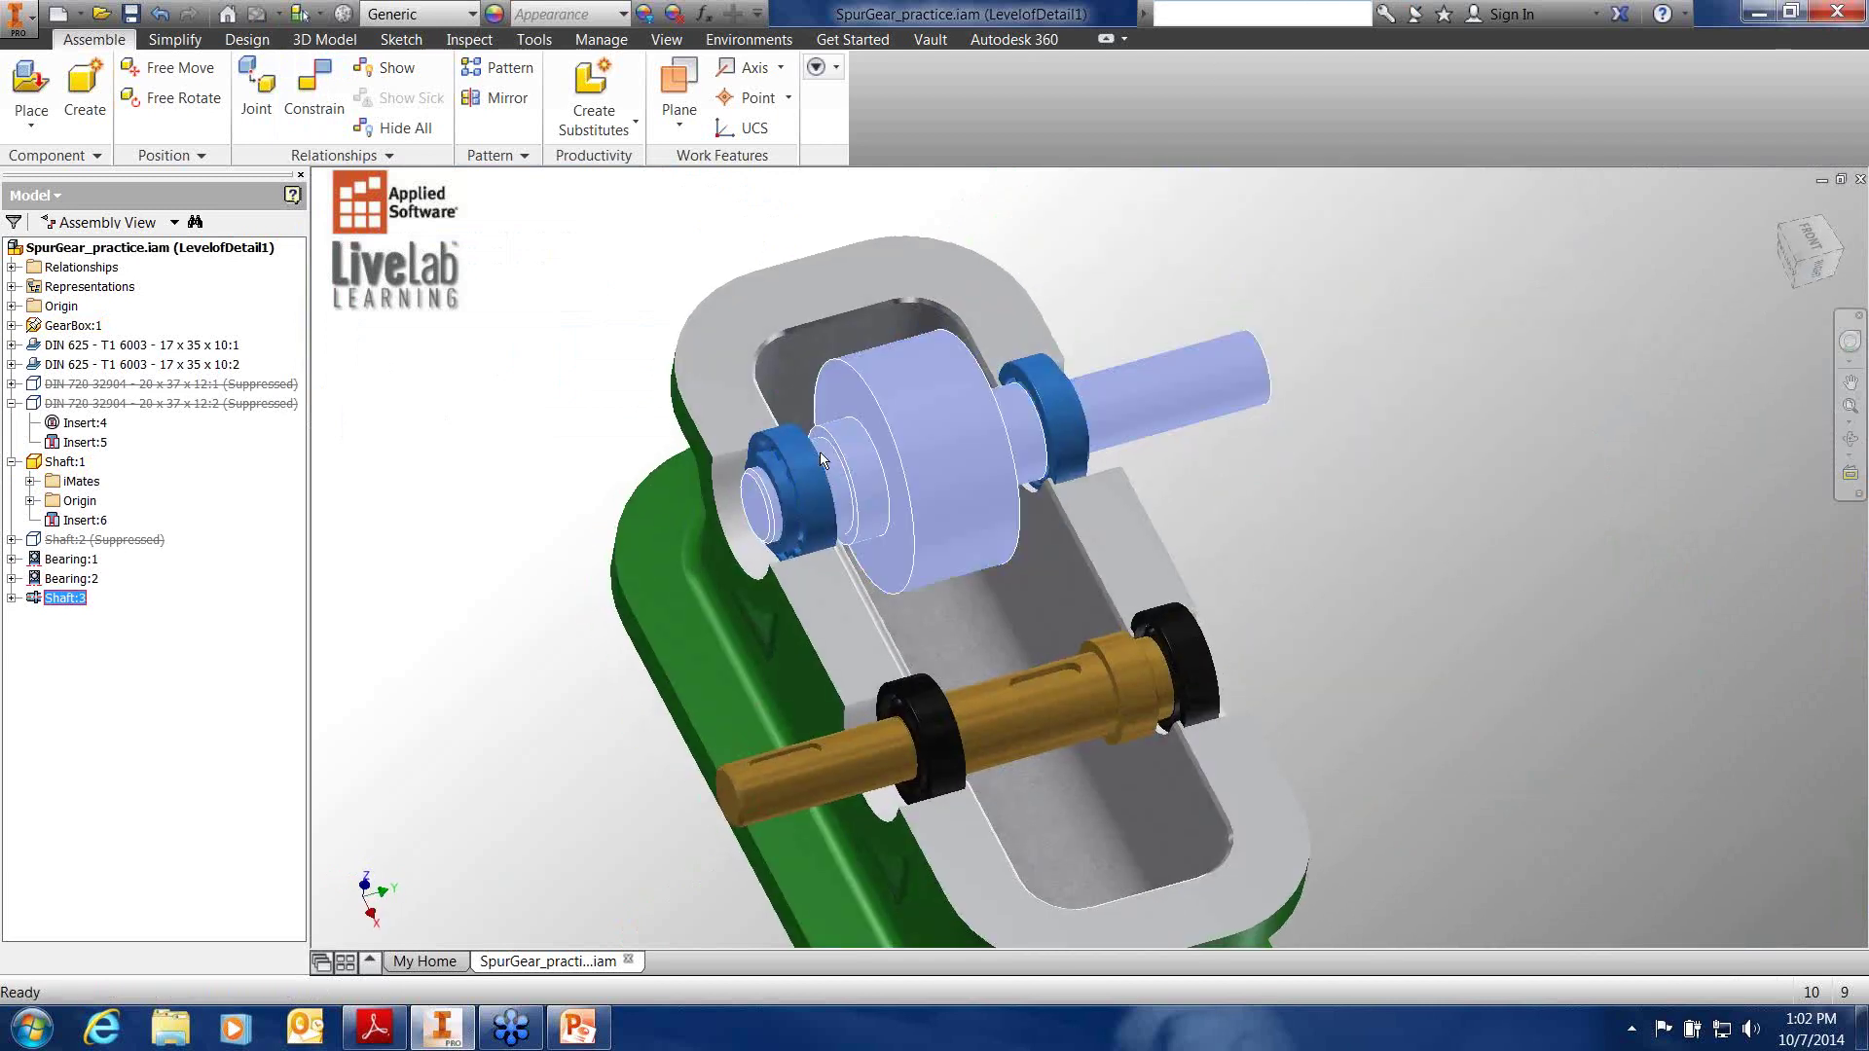
{"action": "scroll", "coordinate": [821, 460], "scroll_direction": "down", "scroll_amount": 3}
{"action": "scroll", "coordinate": [821, 458], "scroll_direction": "down", "scroll_amount": 2}
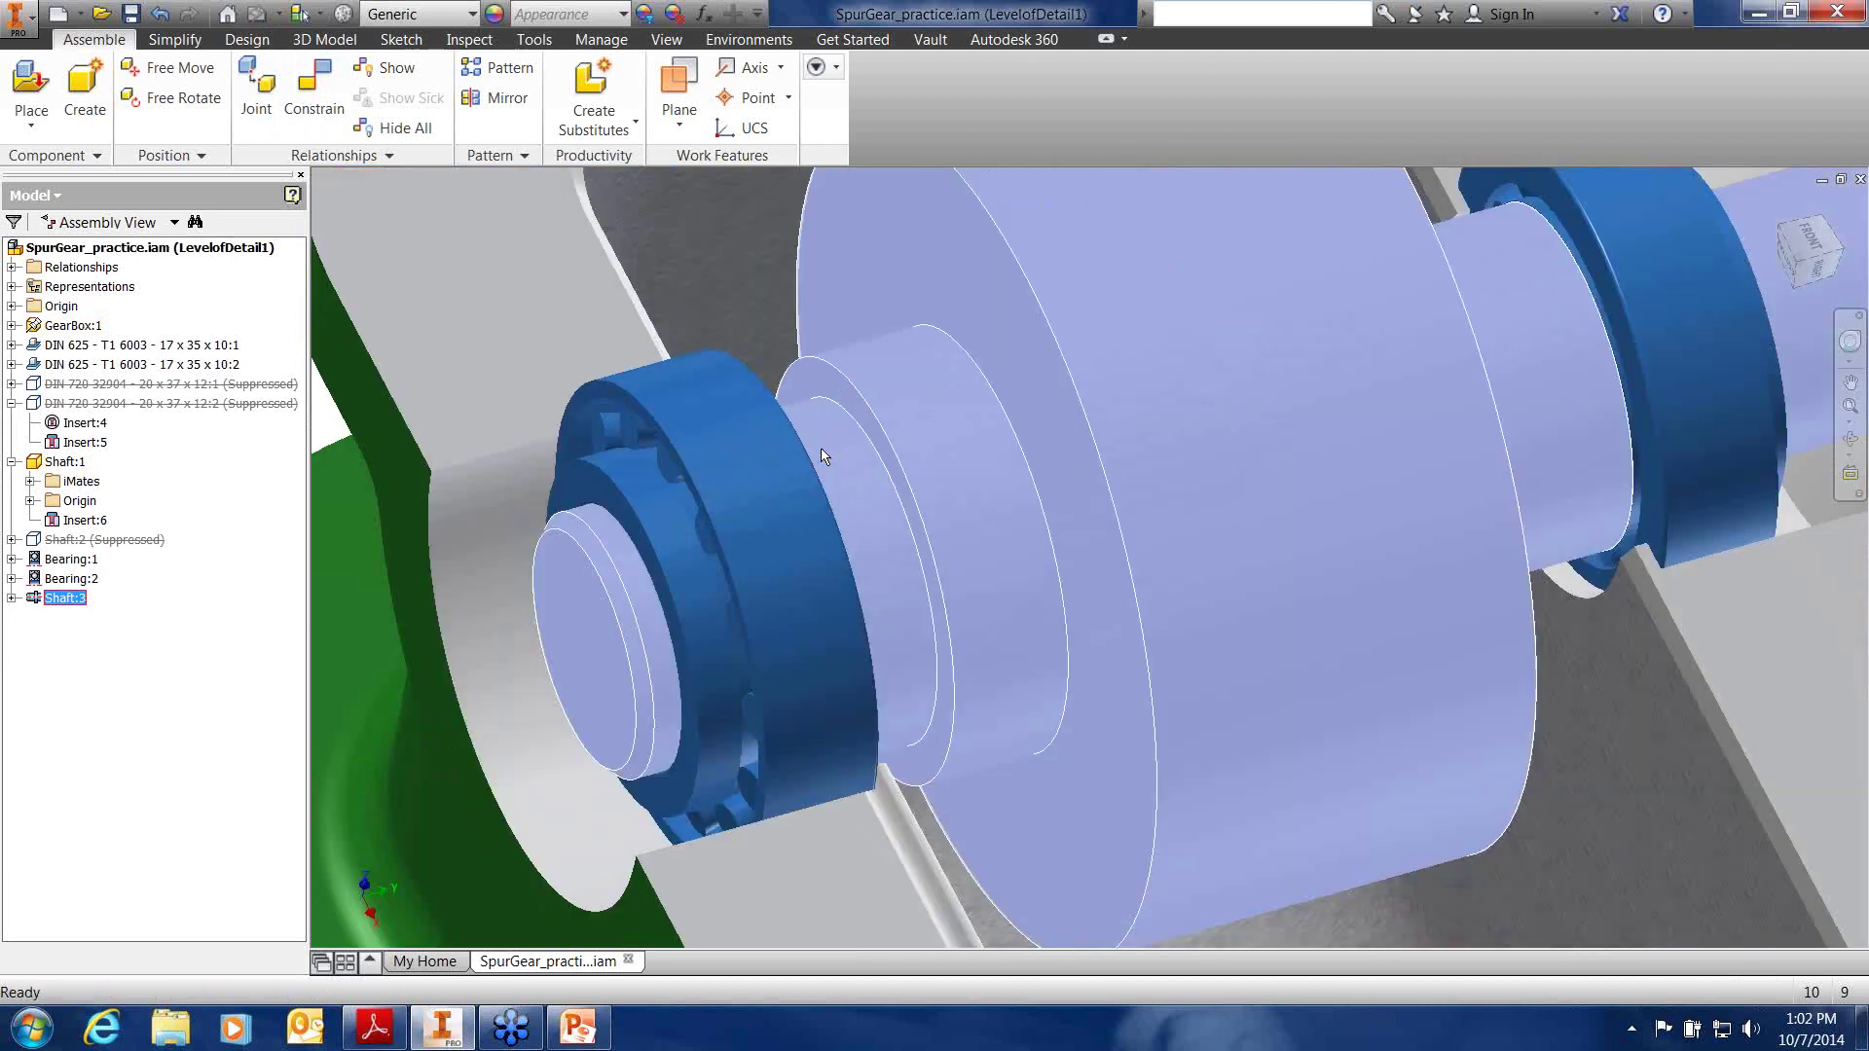
{"action": "scroll", "coordinate": [820, 458], "scroll_direction": "up", "scroll_amount": 3}
{"action": "middle_click_drag", "start_coordinate": [876, 455], "coordinate": [925, 521]}
{"action": "key", "text": "Escape"}
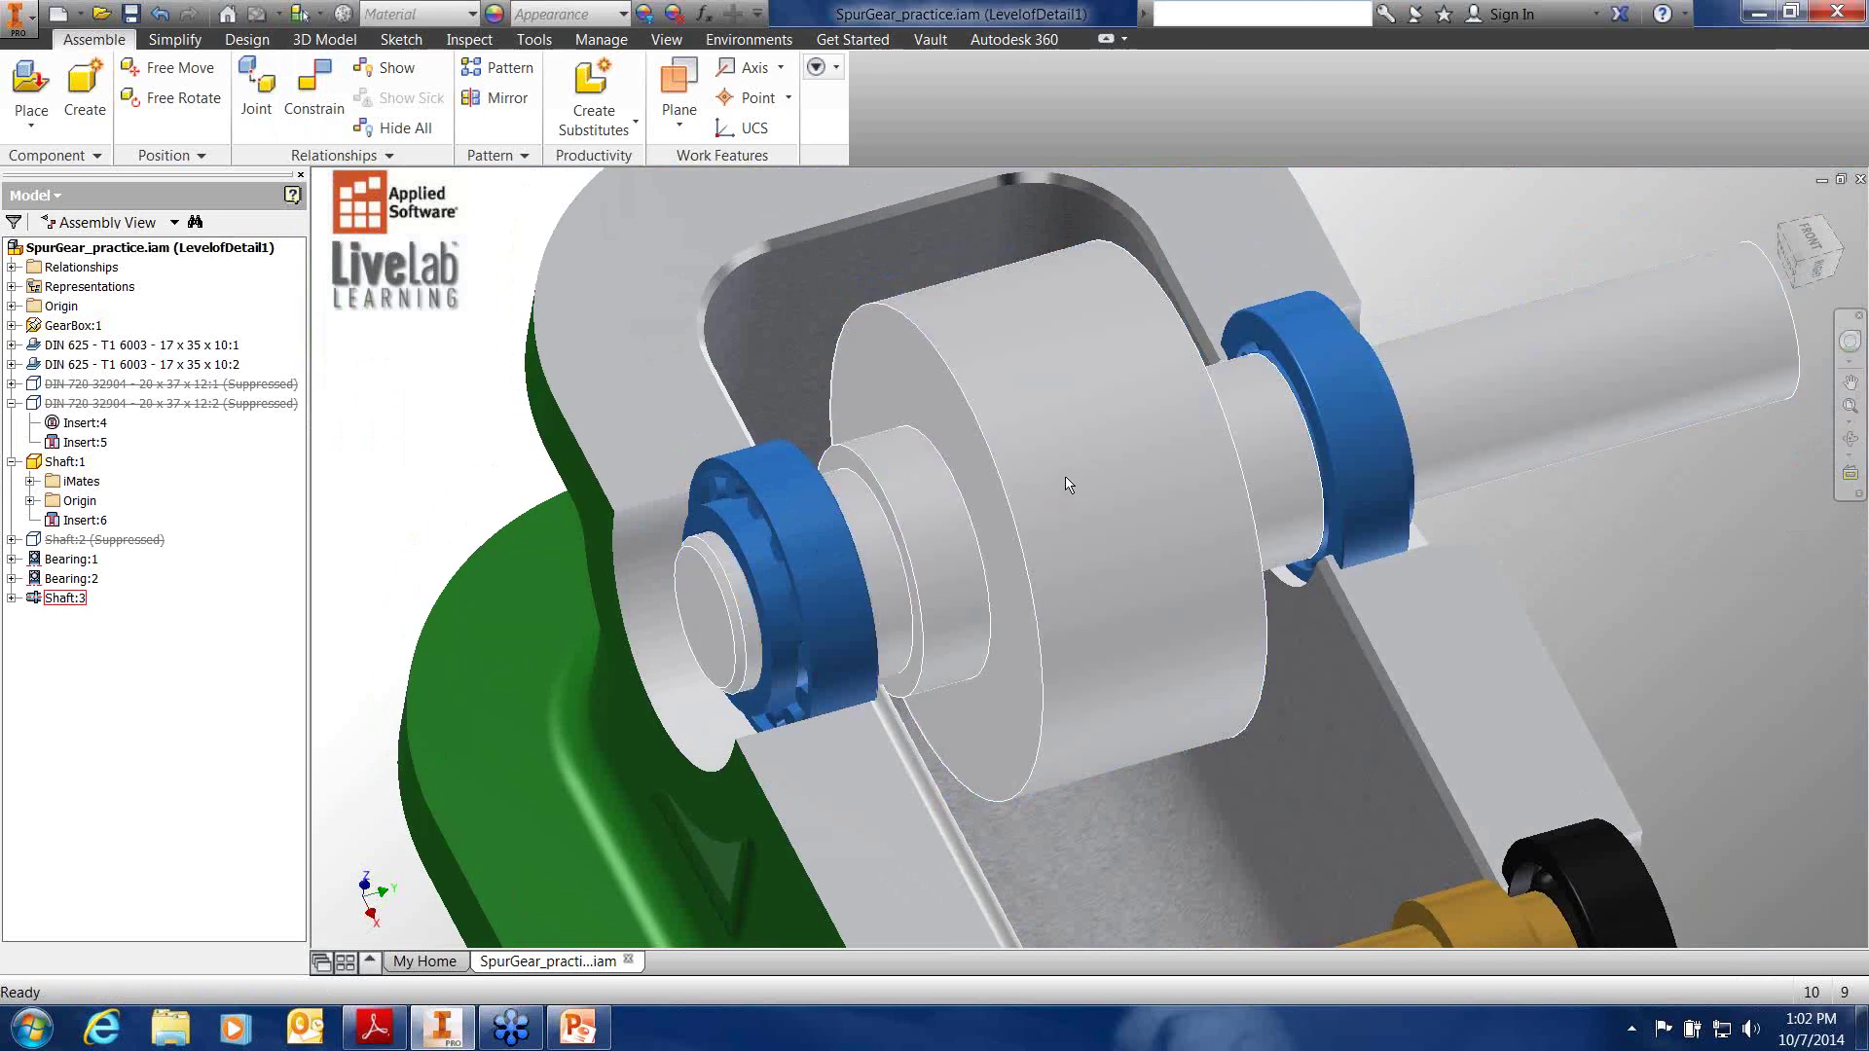
Reopen the constrained shaft's design for editing and bring its 20 x 15 end section into close view
{"action": "right_click", "coordinate": [1064, 478]}
{"action": "left_click", "coordinate": [1063, 483]}
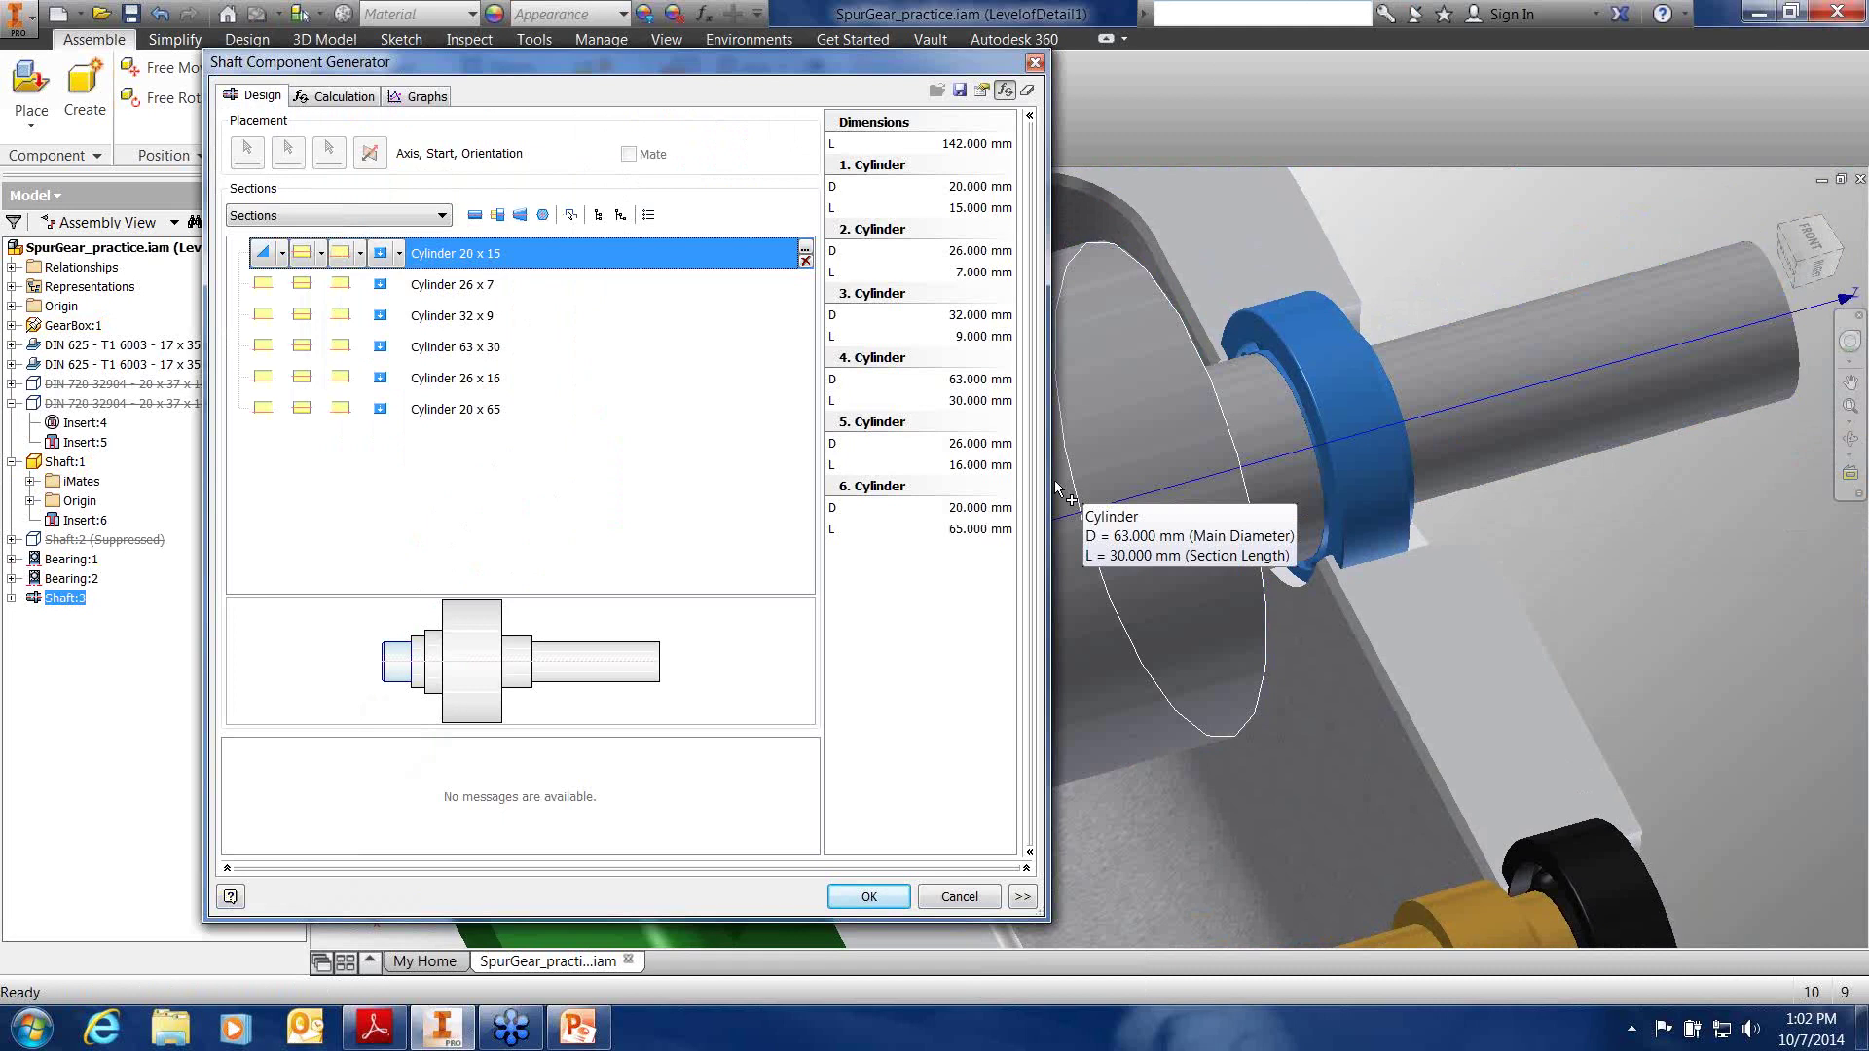
{"action": "middle_click_drag", "start_coordinate": [1135, 405], "coordinate": [1513, 276]}
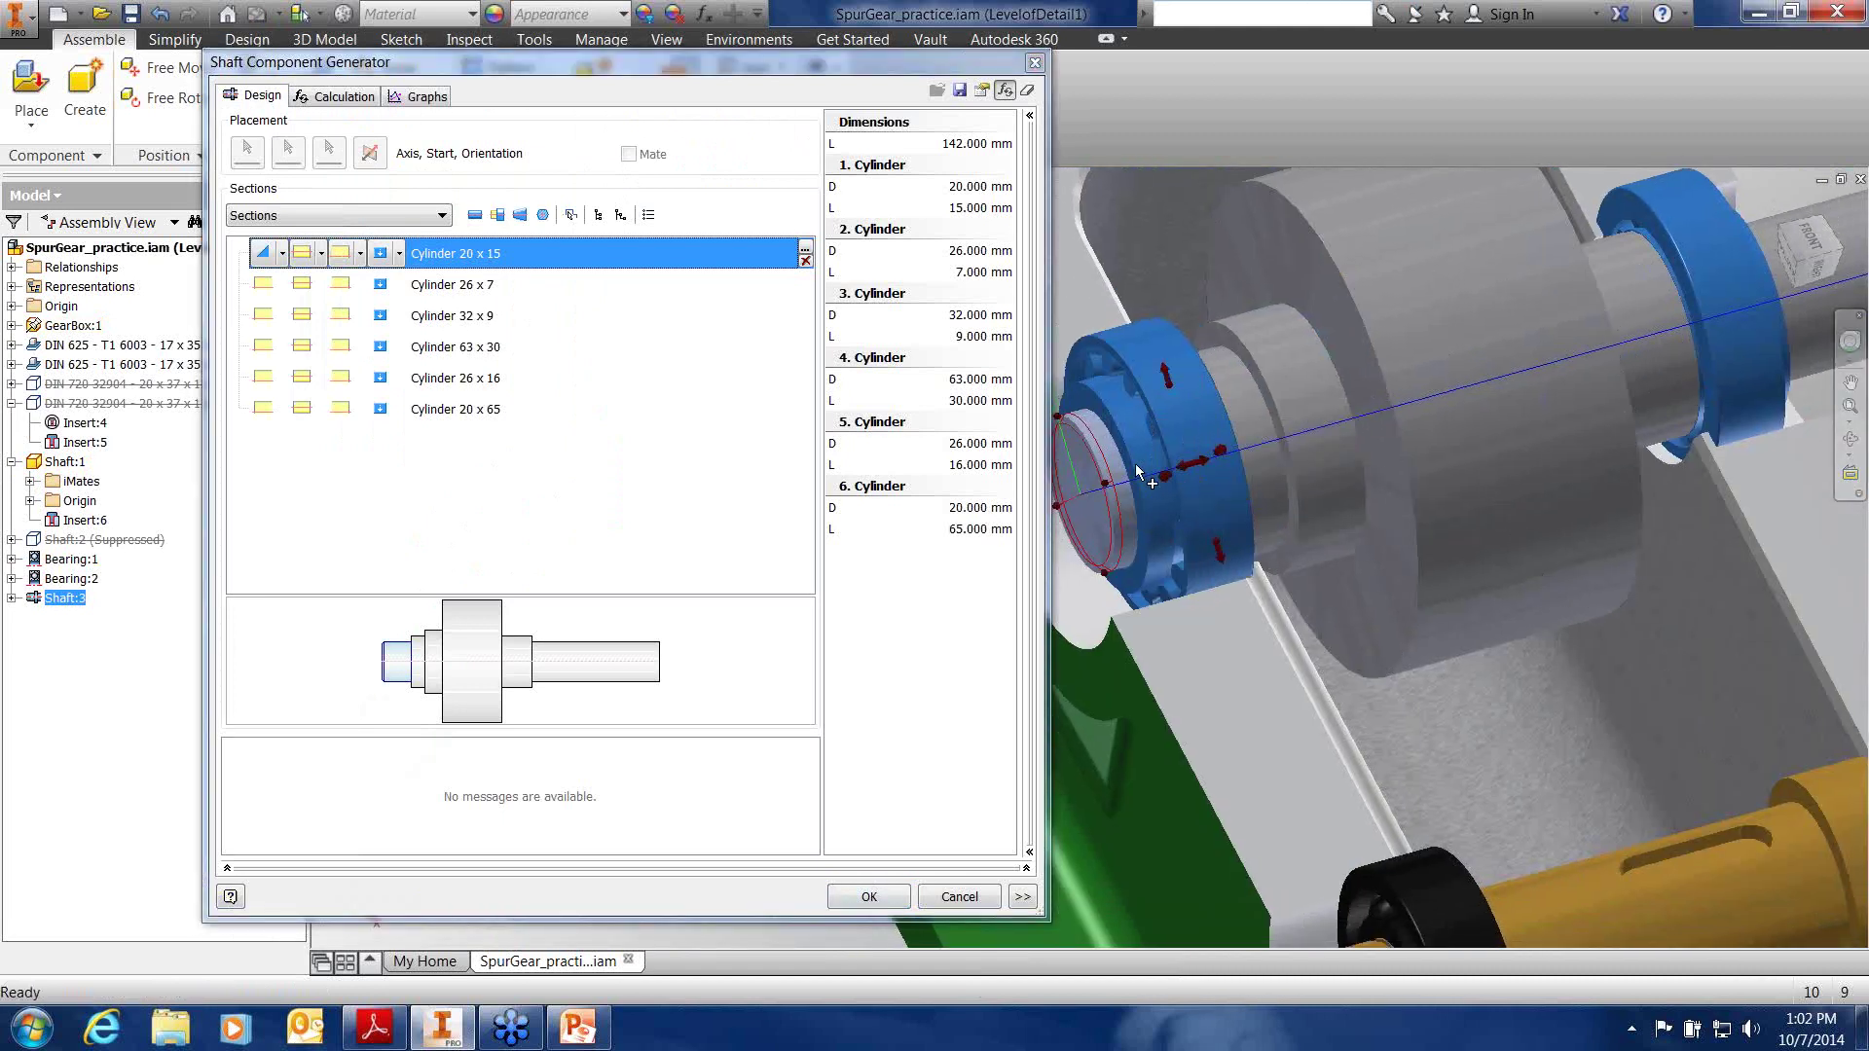
{"action": "scroll", "coordinate": [1139, 471], "scroll_direction": "down", "scroll_amount": 2}
{"action": "scroll", "coordinate": [1135, 464], "scroll_direction": "down", "scroll_amount": 3}
{"action": "middle_click_drag", "start_coordinate": [1136, 464], "coordinate": [1386, 457]}
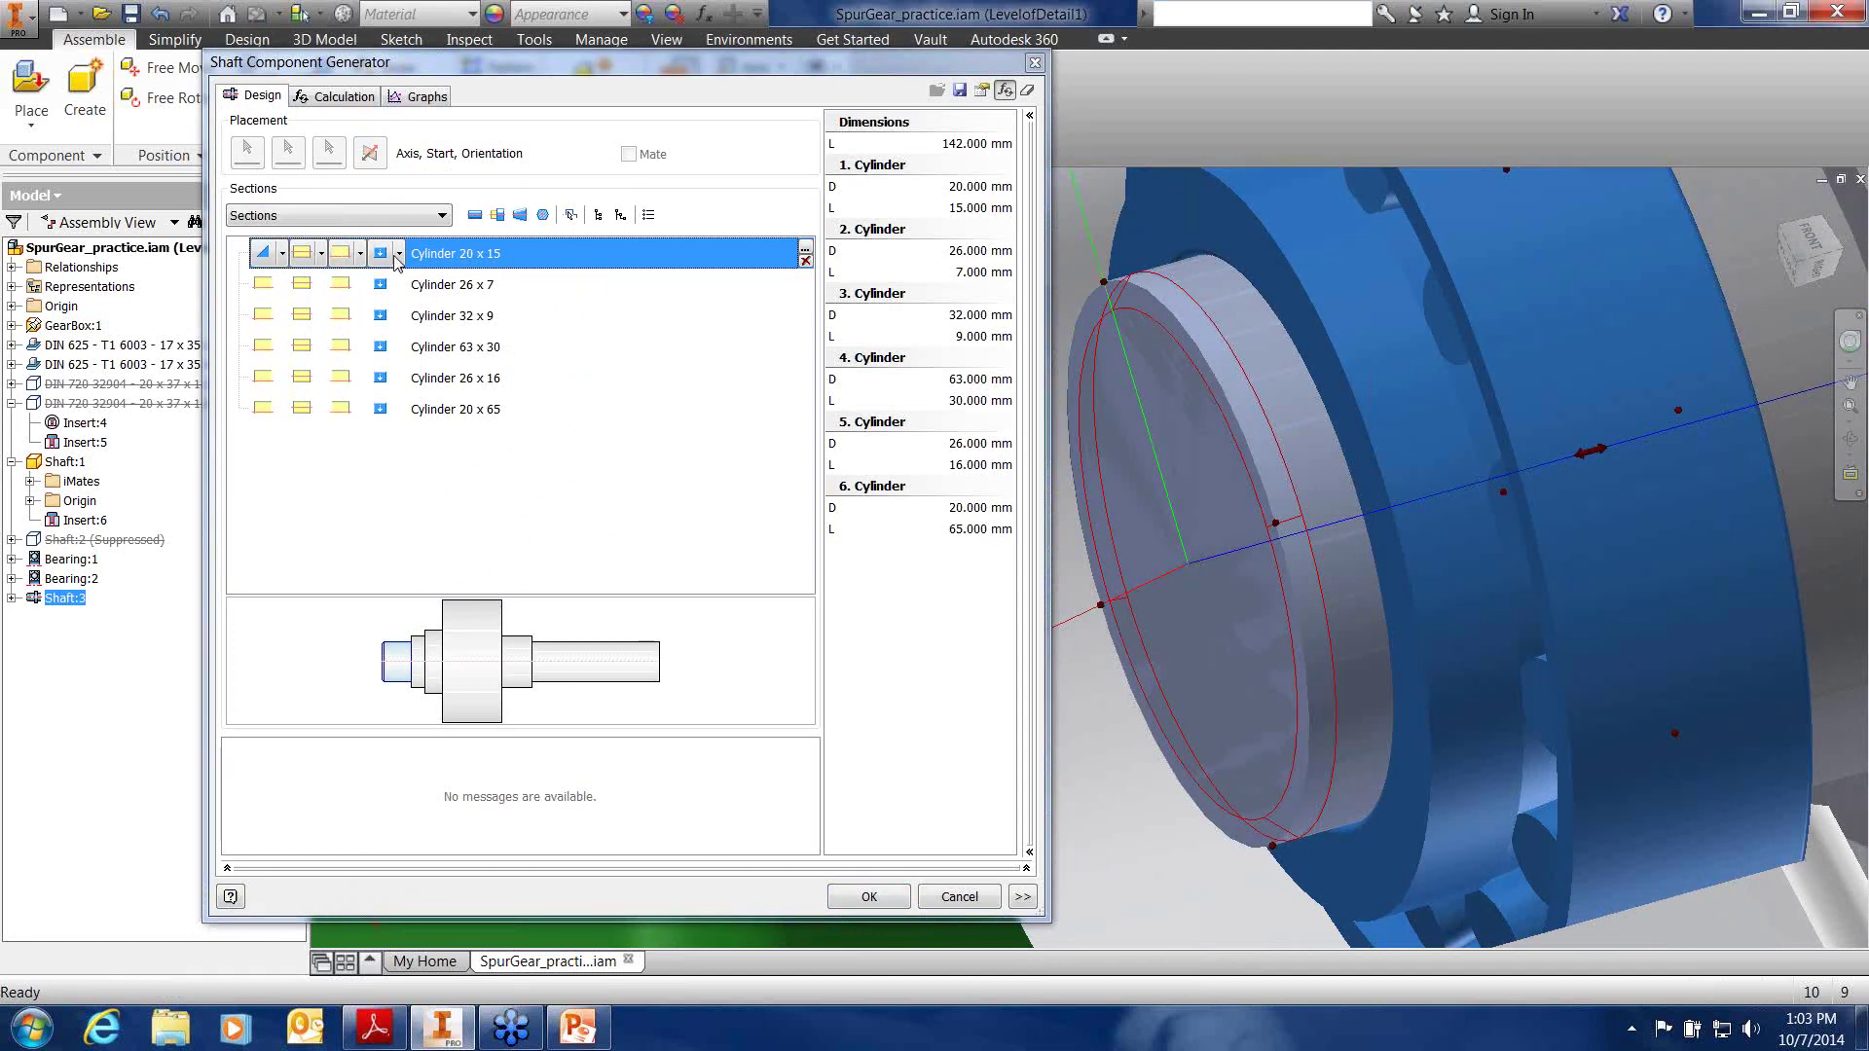
{"action": "left_click", "coordinate": [282, 255]}
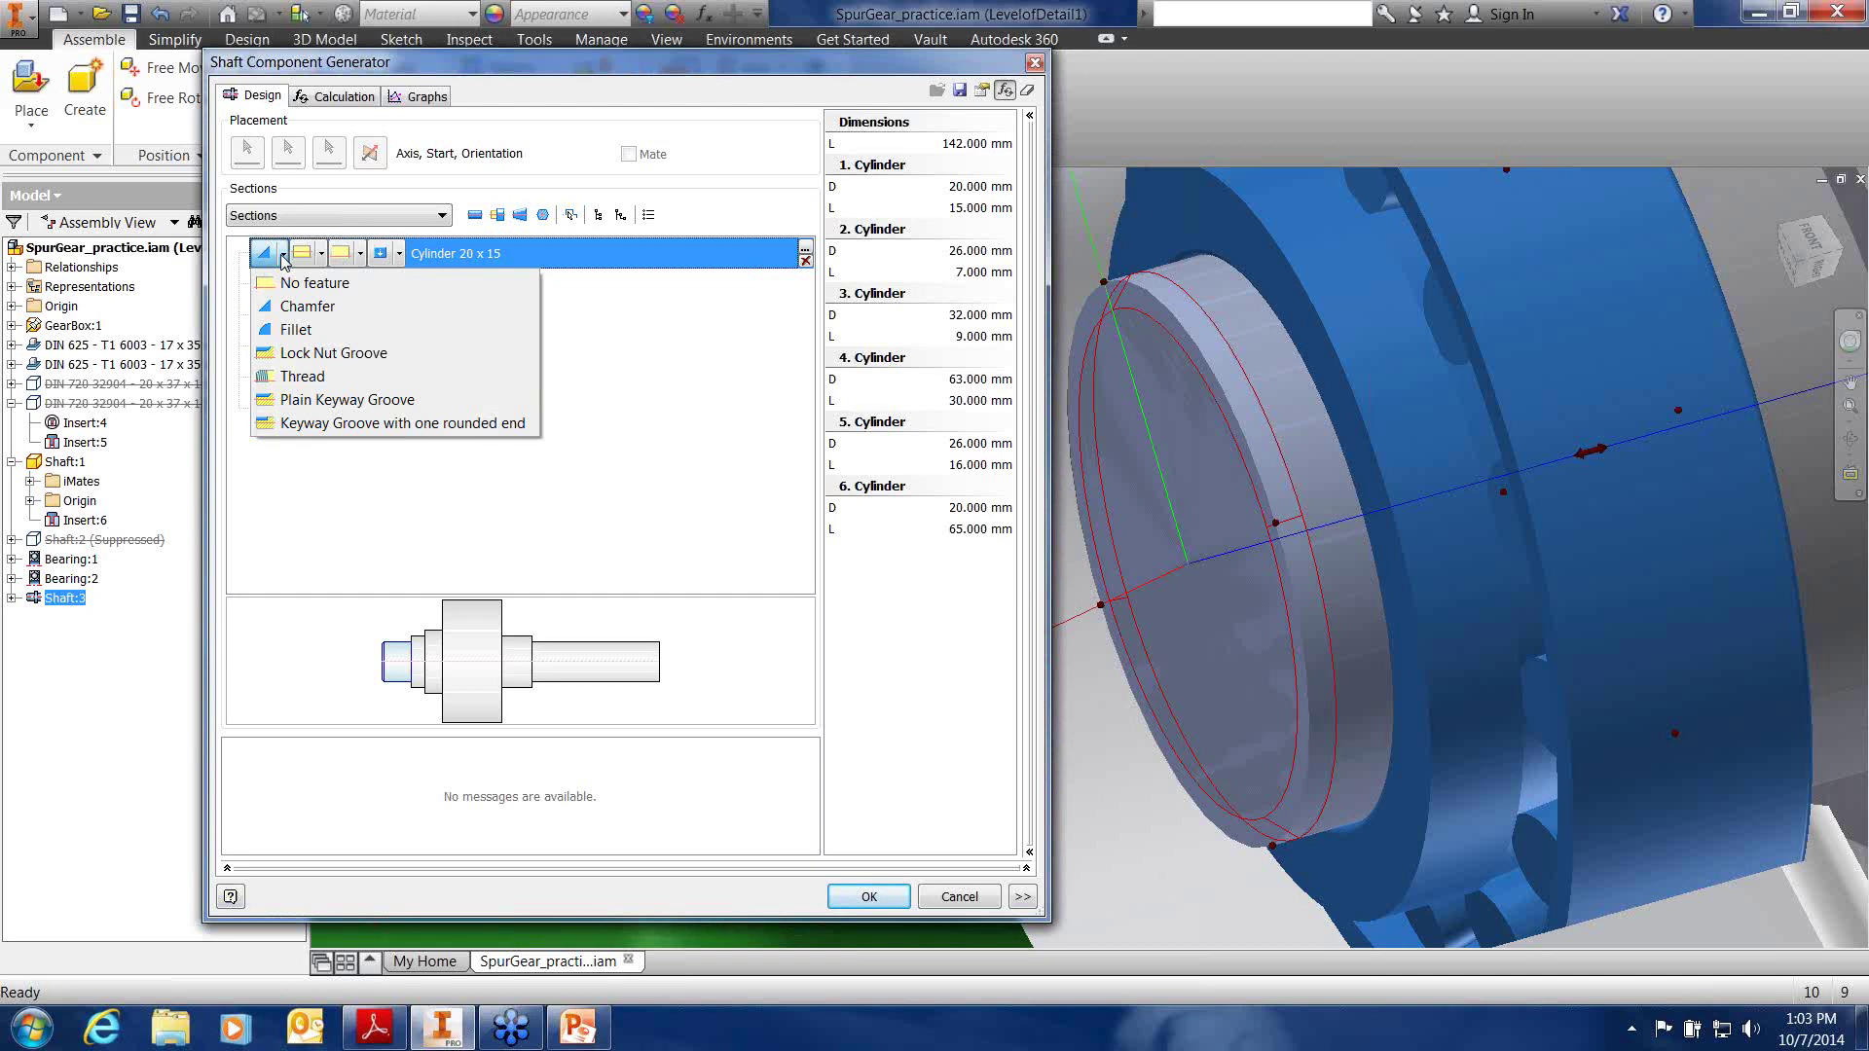
{"action": "left_click", "coordinate": [323, 255]}
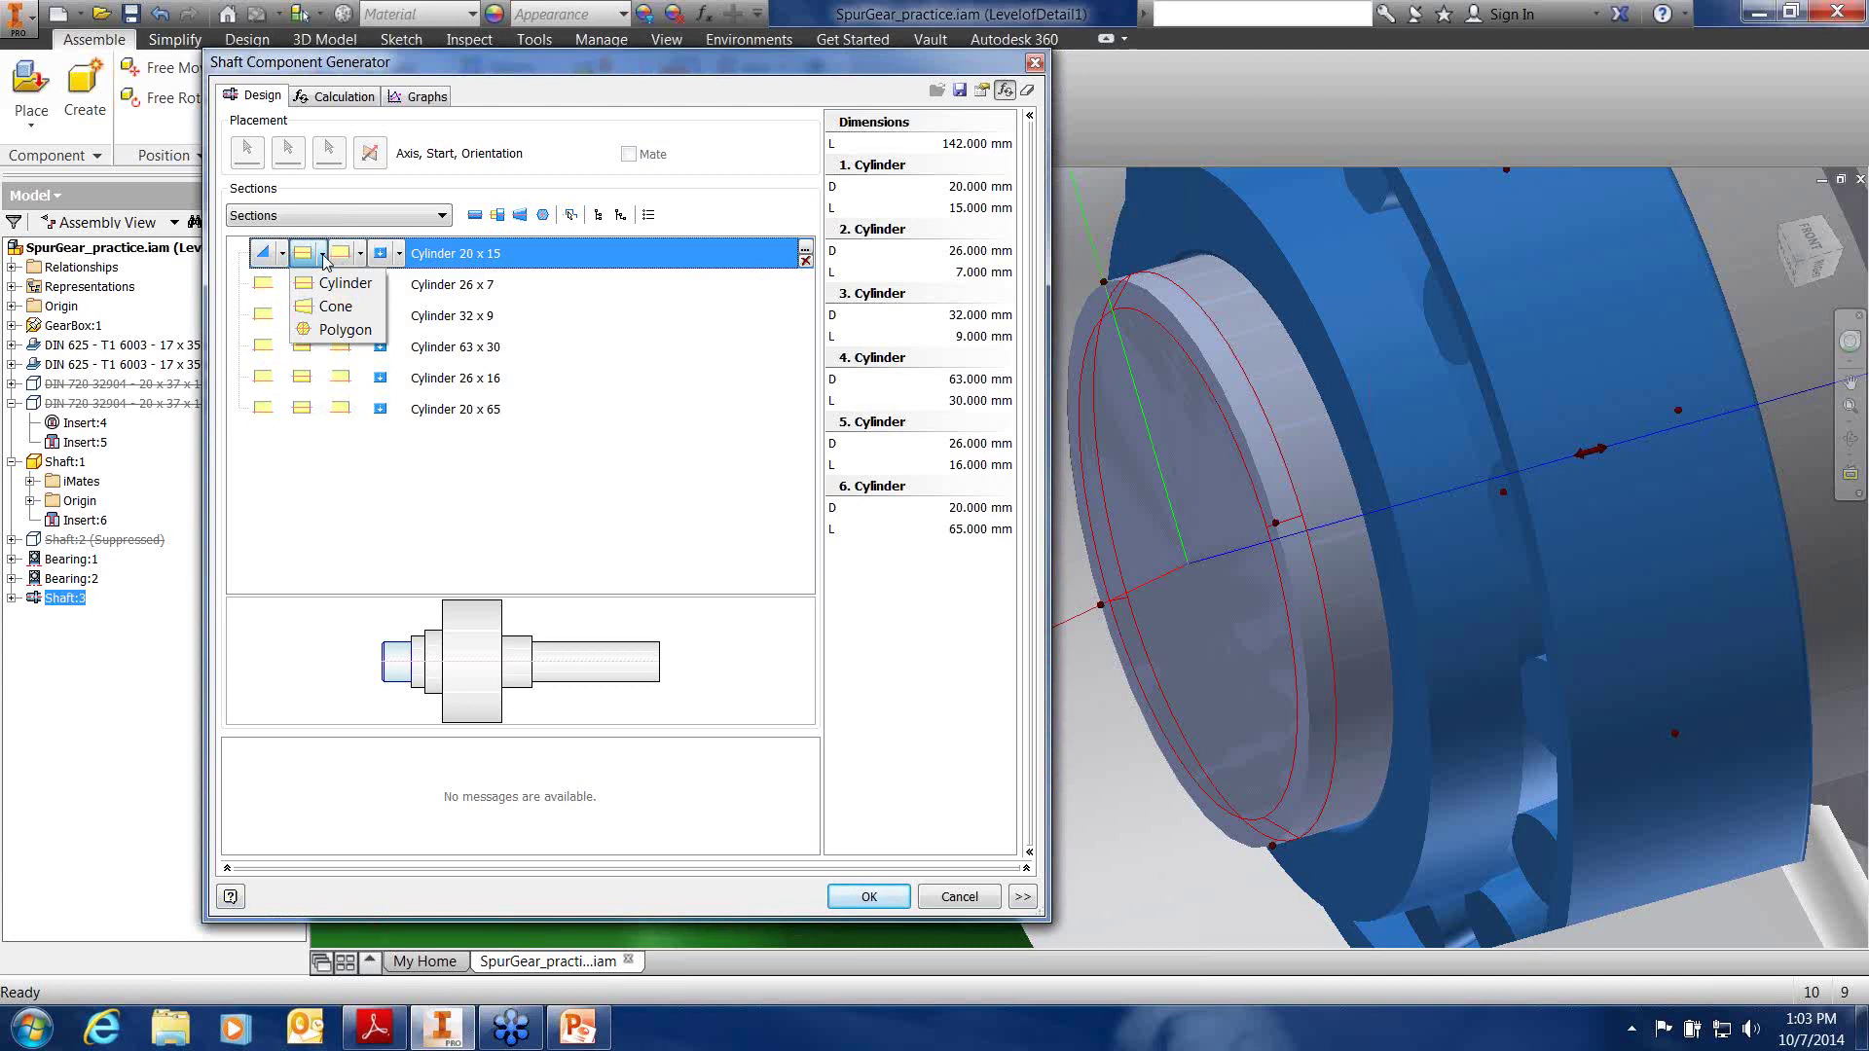
{"action": "left_click", "coordinate": [322, 255]}
{"action": "left_click", "coordinate": [323, 255]}
{"action": "left_click", "coordinate": [362, 254]}
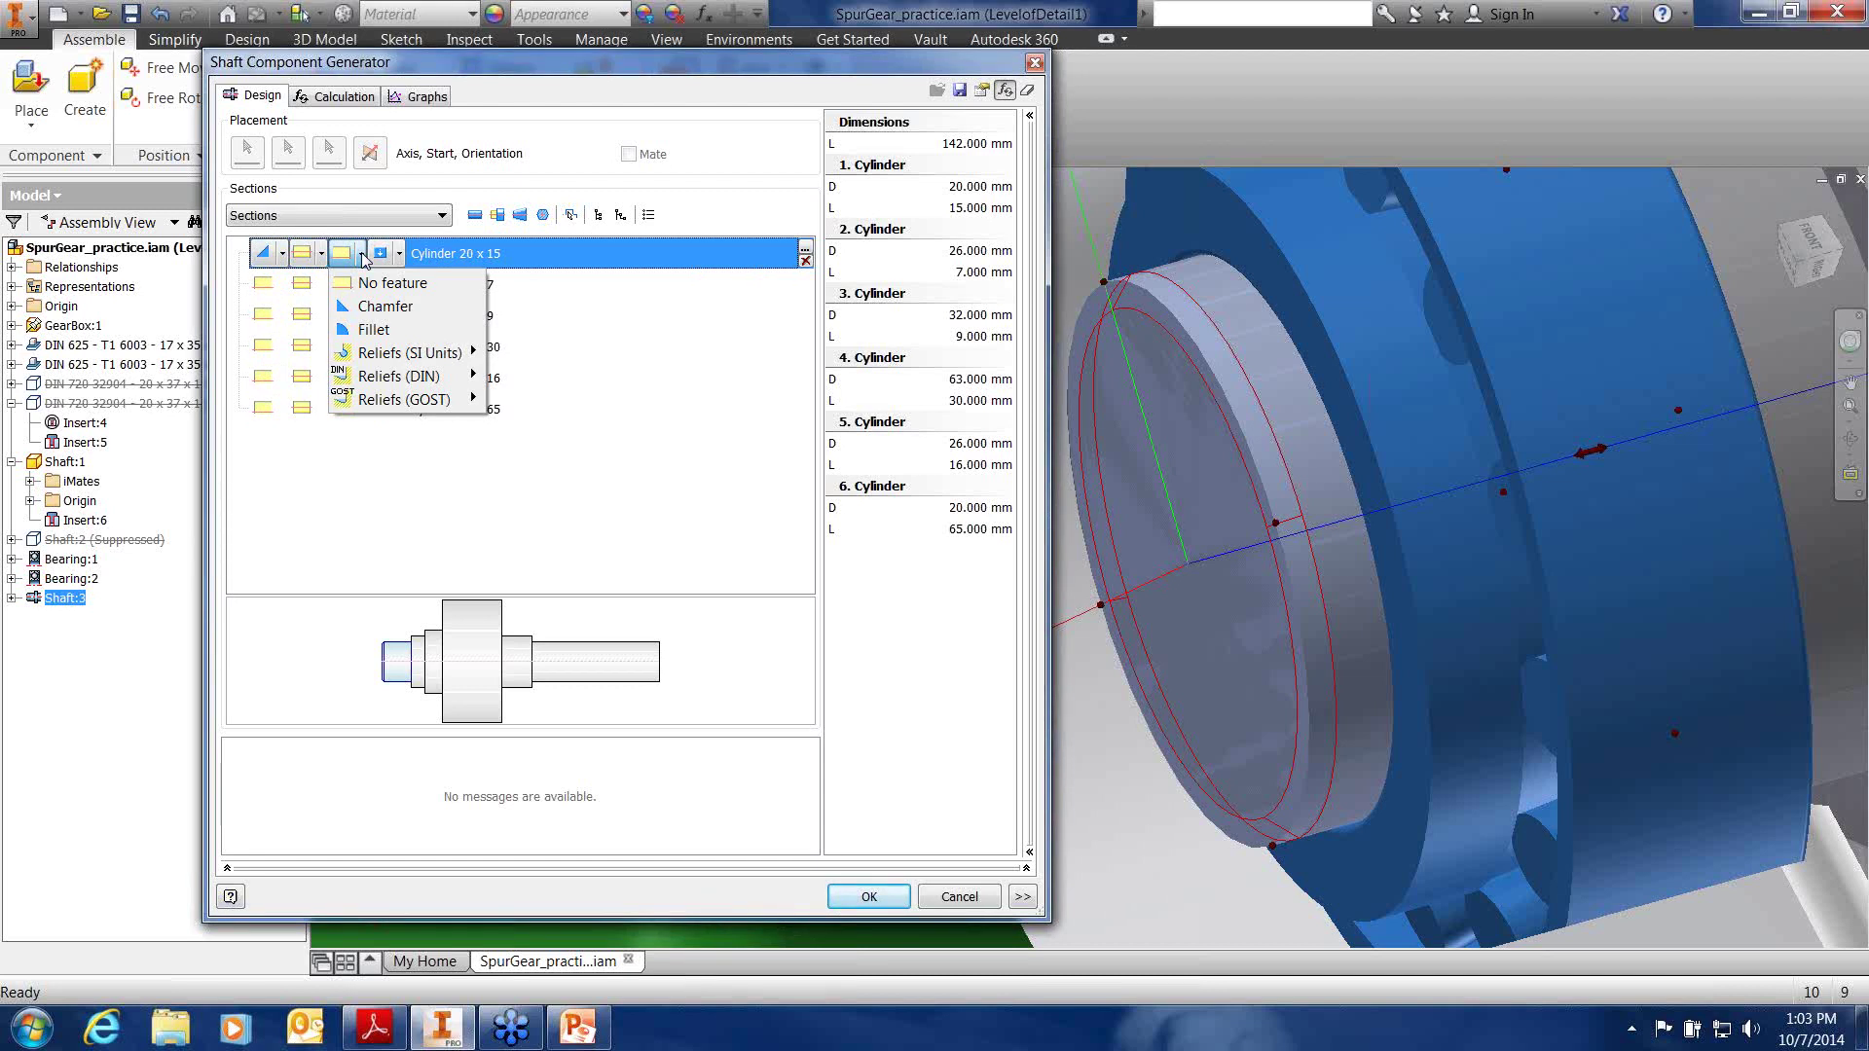
Add a retaining ring groove to the 20 x 15 cylinder section and set its ring type to DIN 6799
{"action": "left_click", "coordinate": [399, 254]}
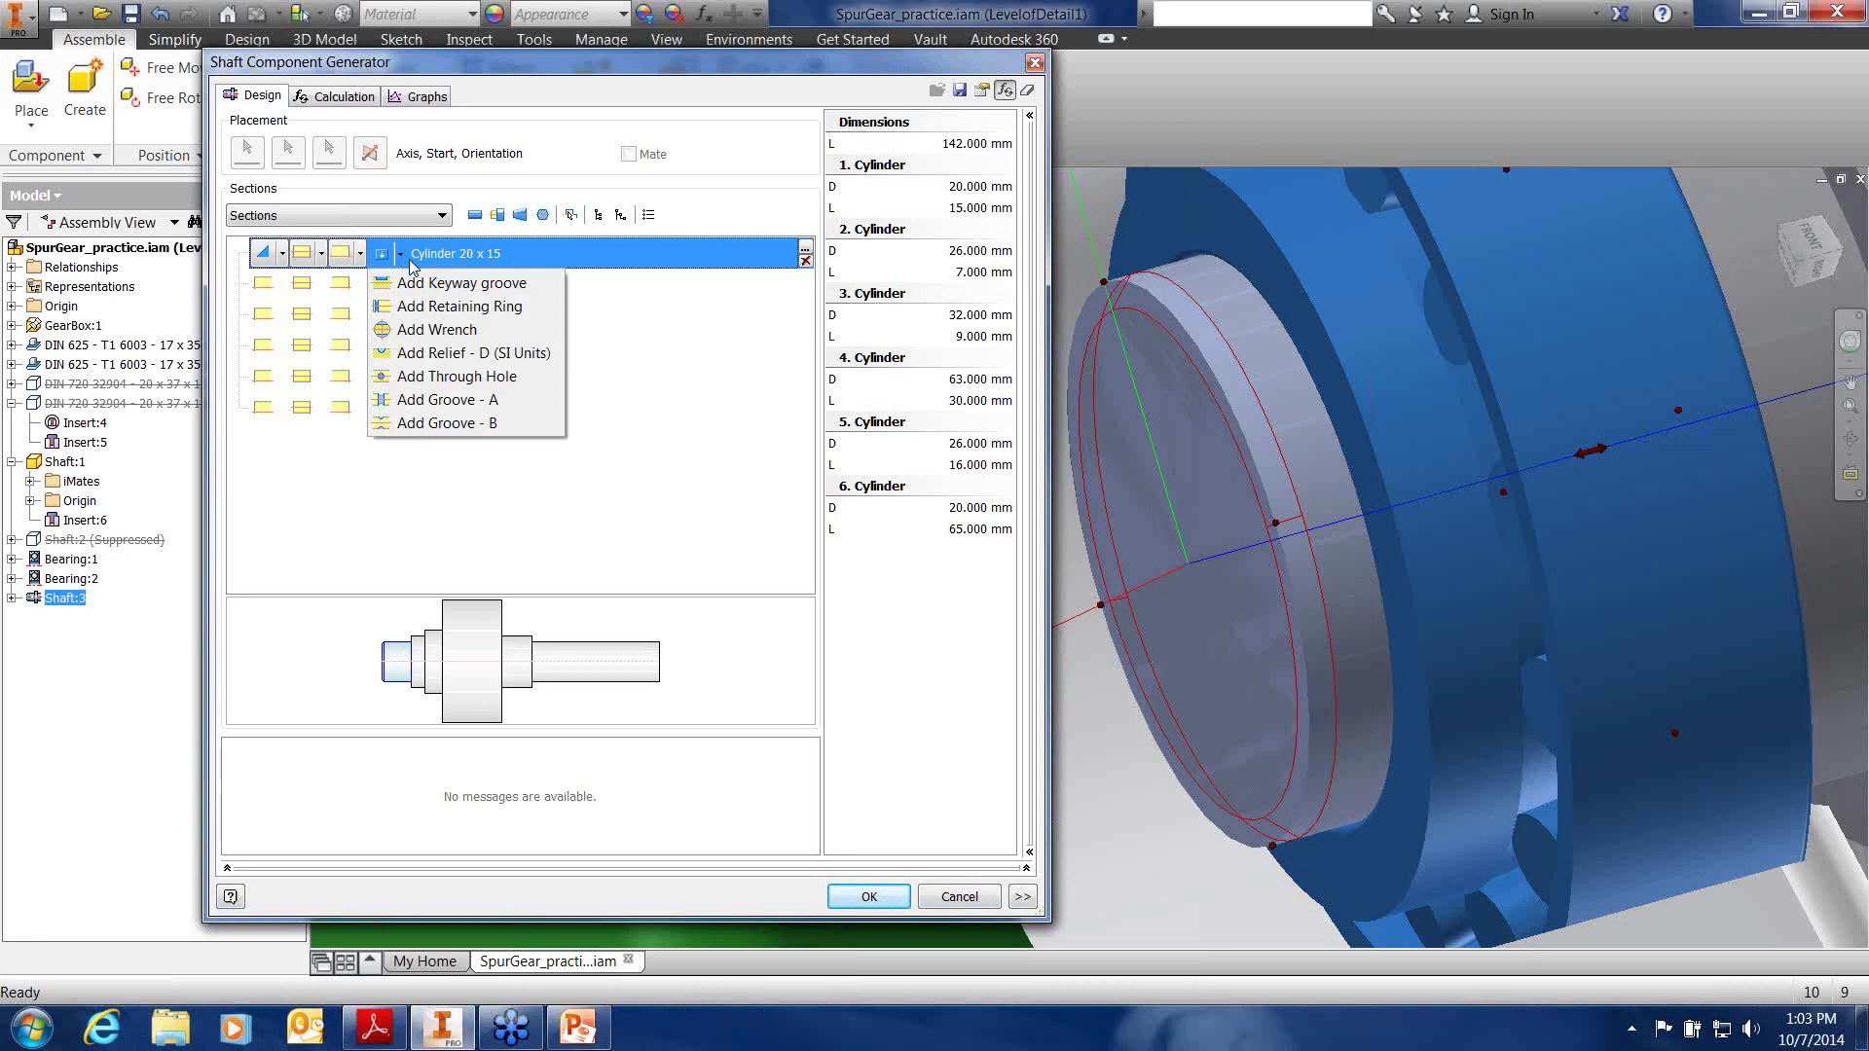
{"action": "left_click", "coordinate": [409, 305]}
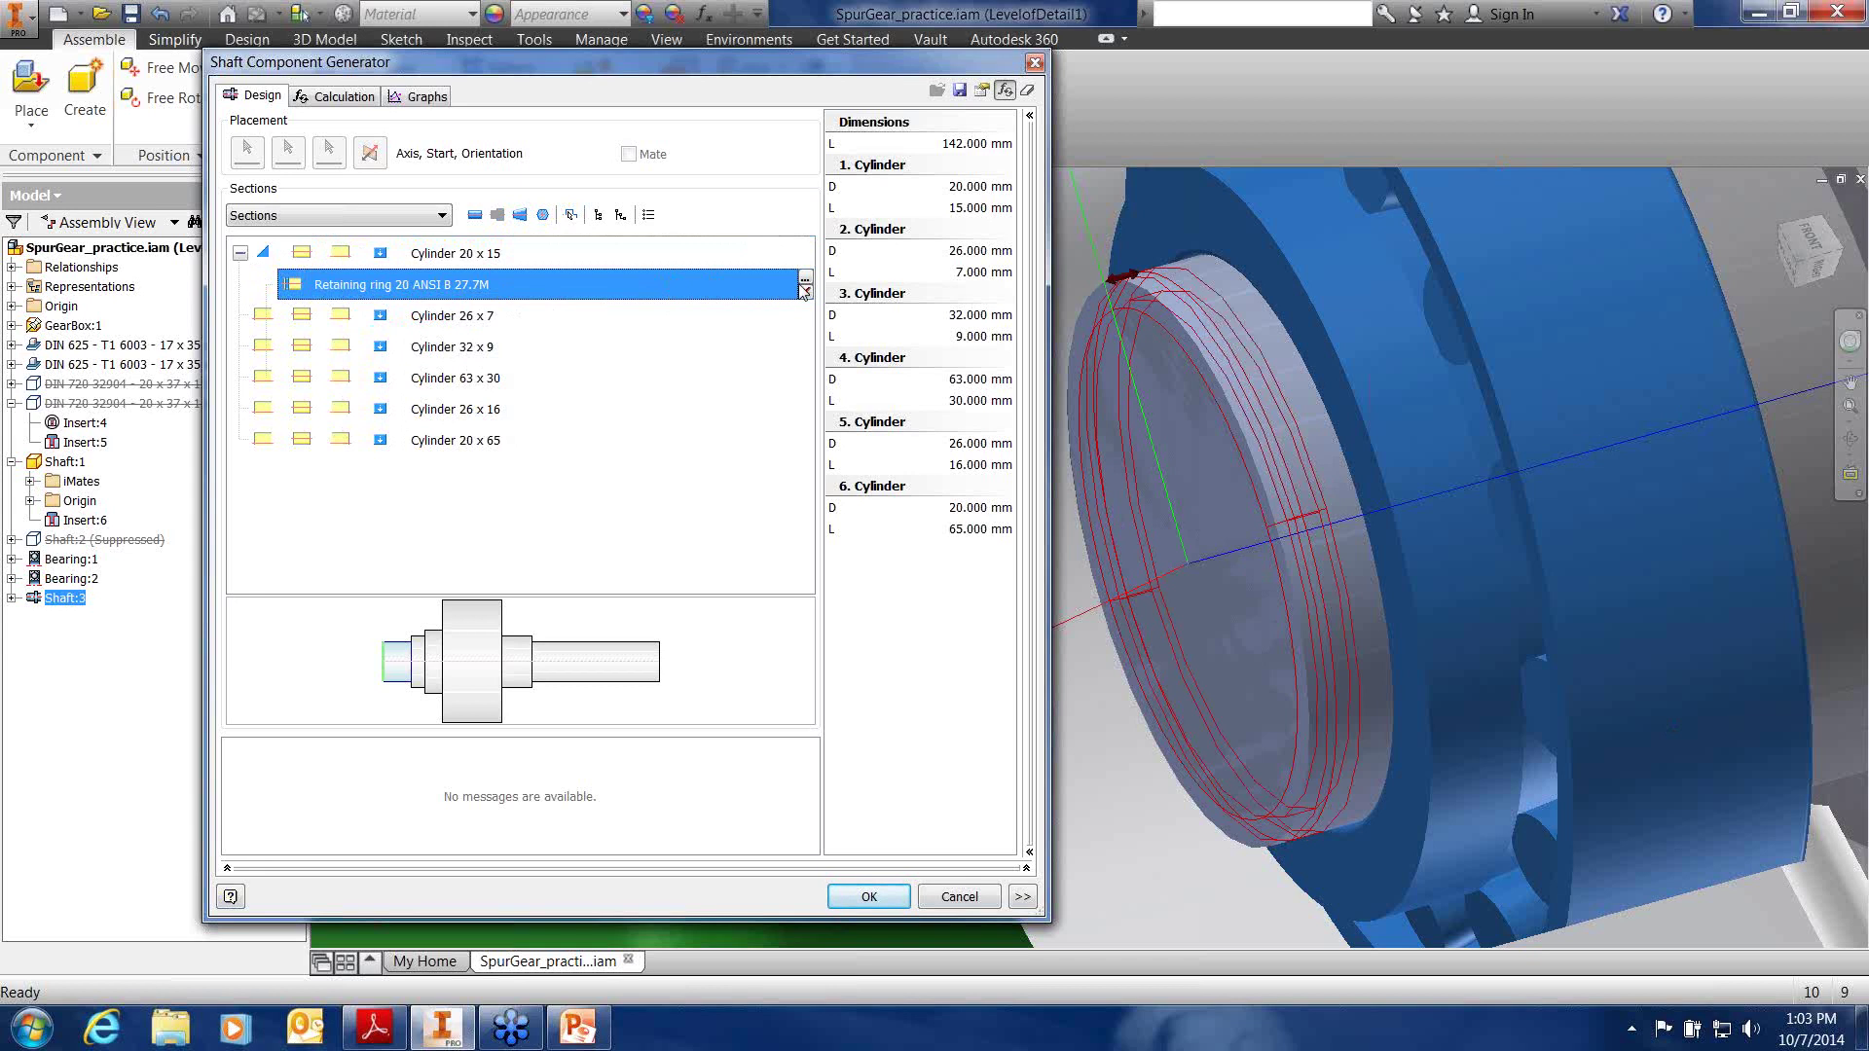
{"action": "key", "text": "ctrl"}
{"action": "key", "text": "ctrl"}
{"action": "key", "text": "ctrl"}
{"action": "left_click", "coordinate": [806, 284]}
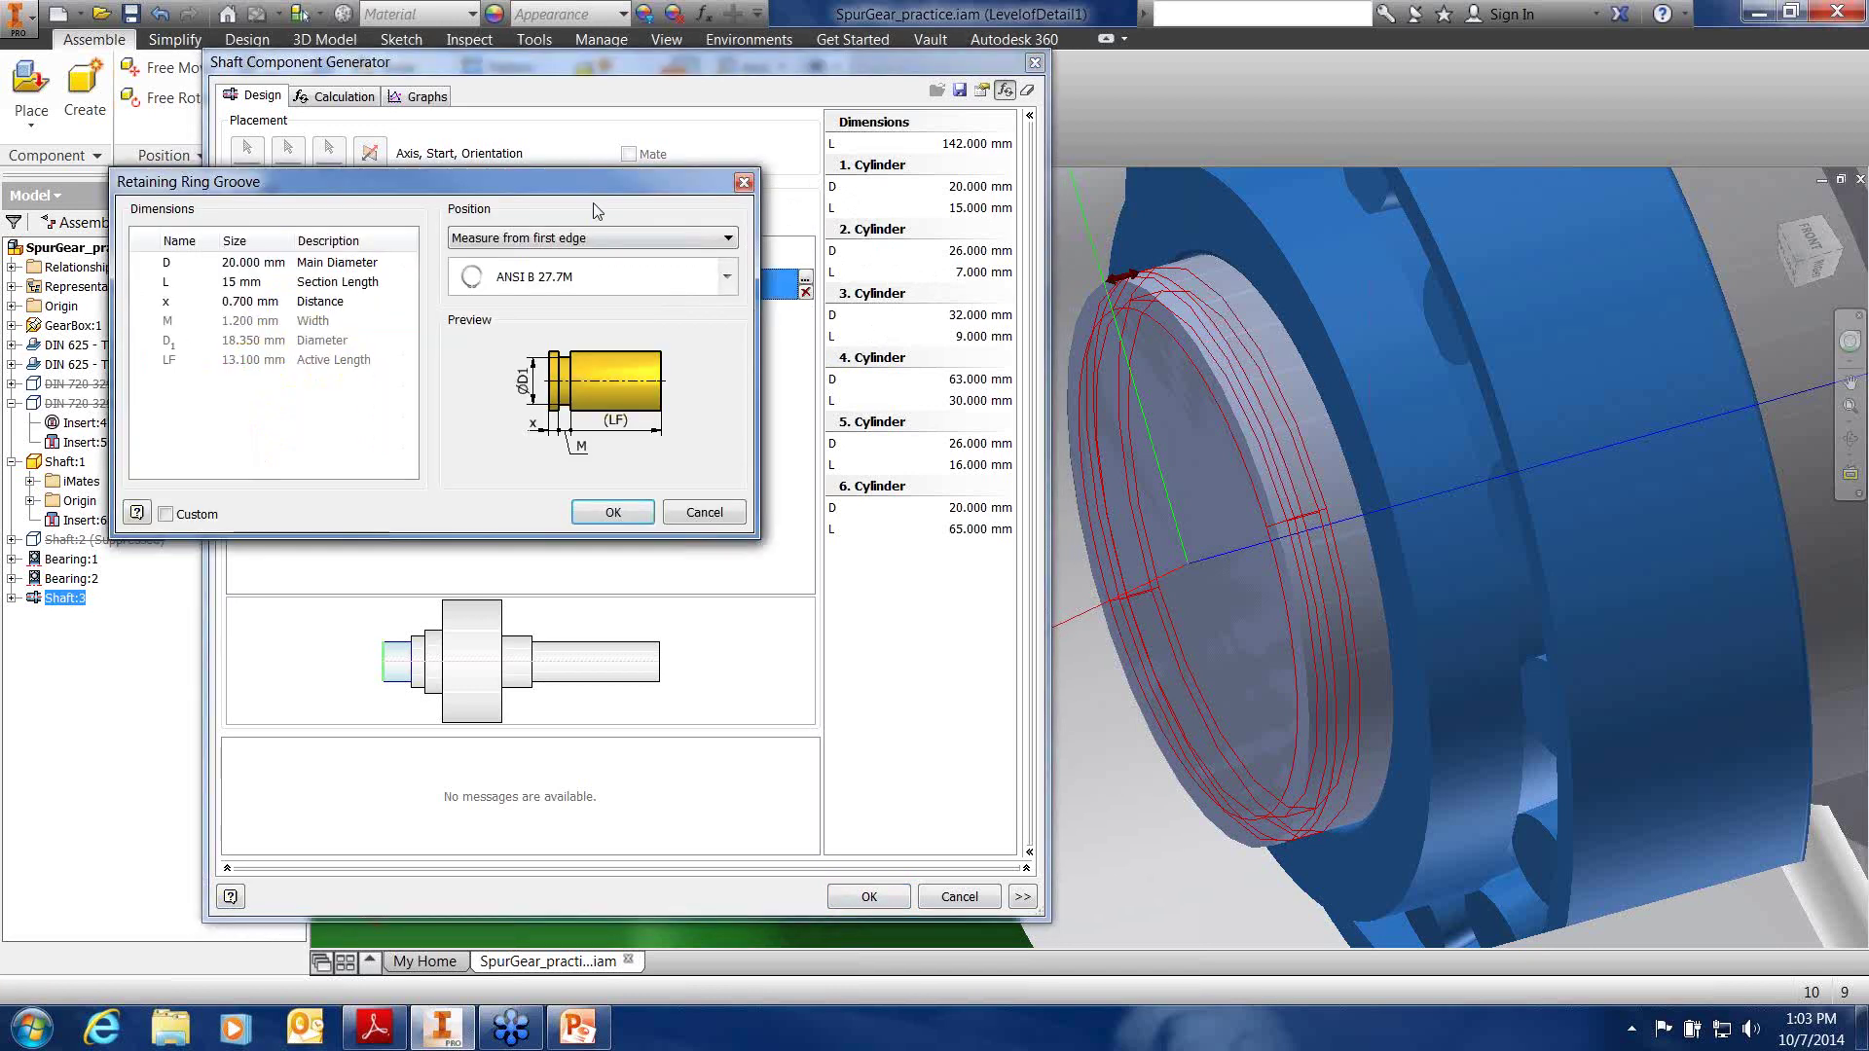
{"action": "left_click_drag", "start_coordinate": [632, 197], "coordinate": [662, 192]}
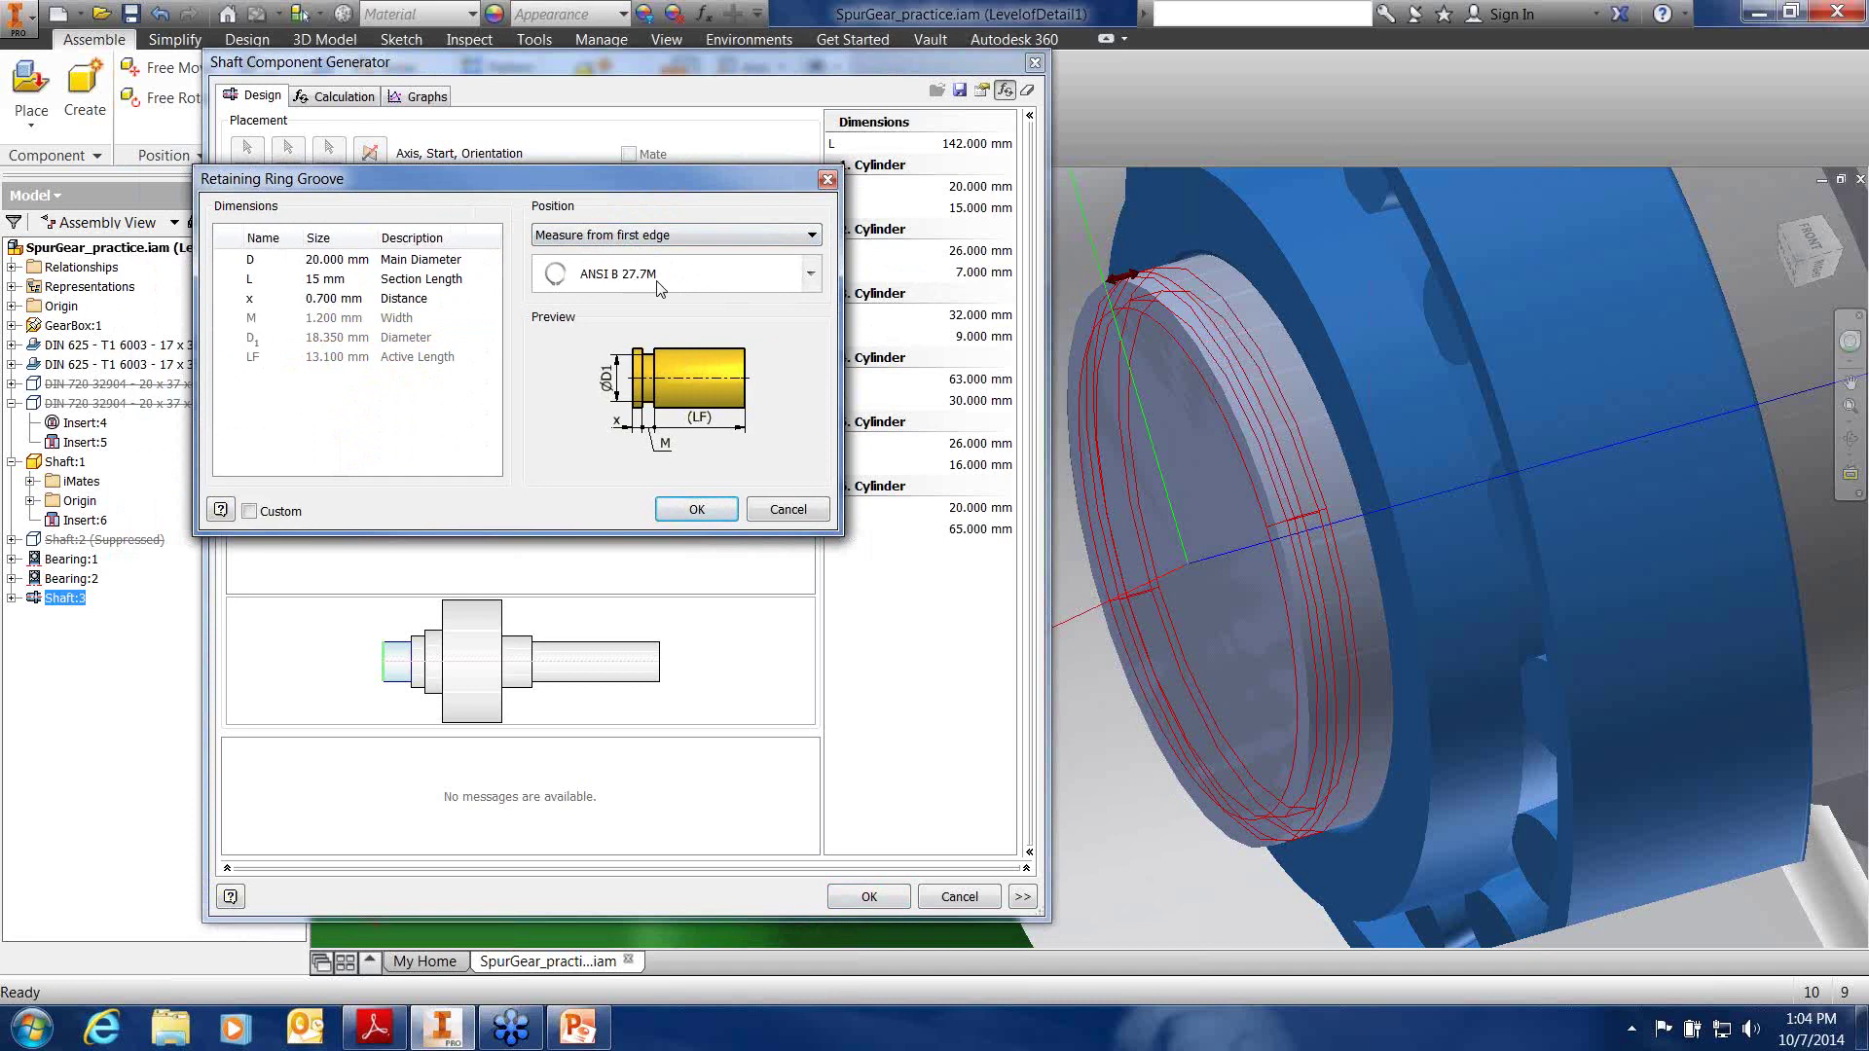
{"action": "left_click", "coordinate": [811, 276]}
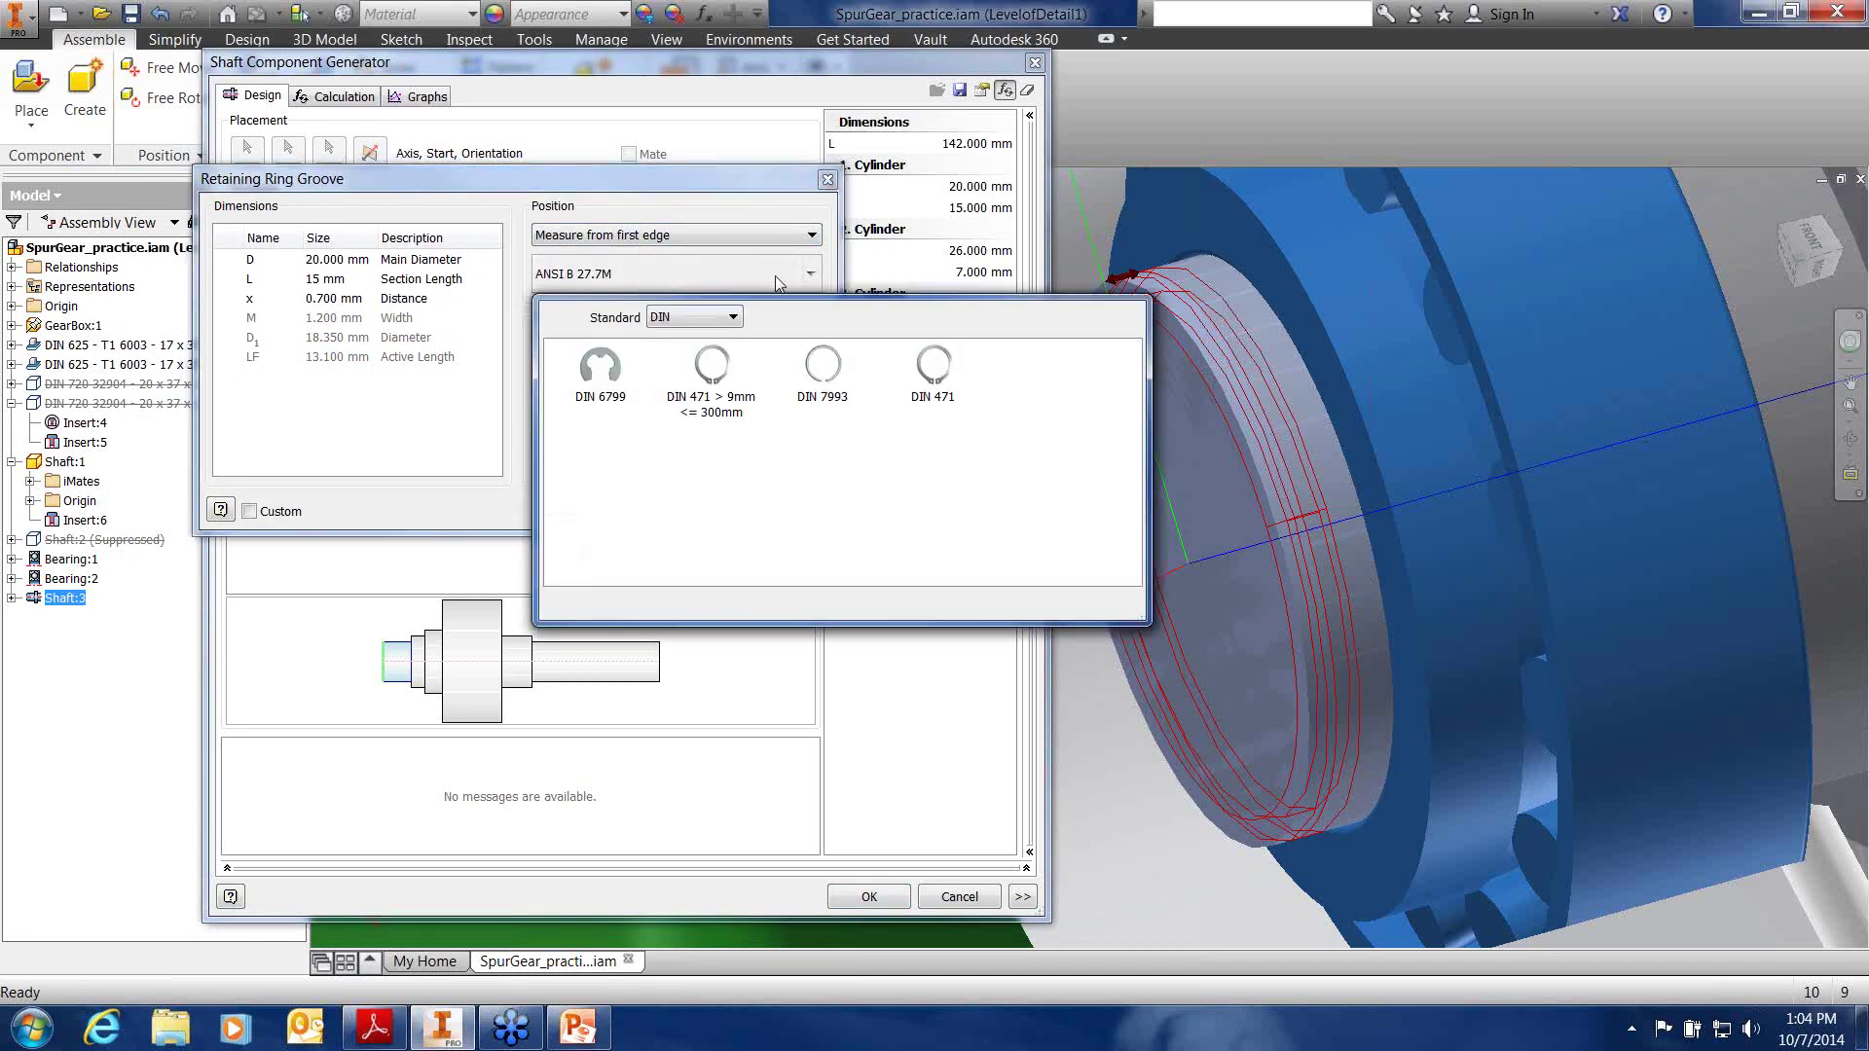
{"action": "left_click", "coordinate": [599, 375]}
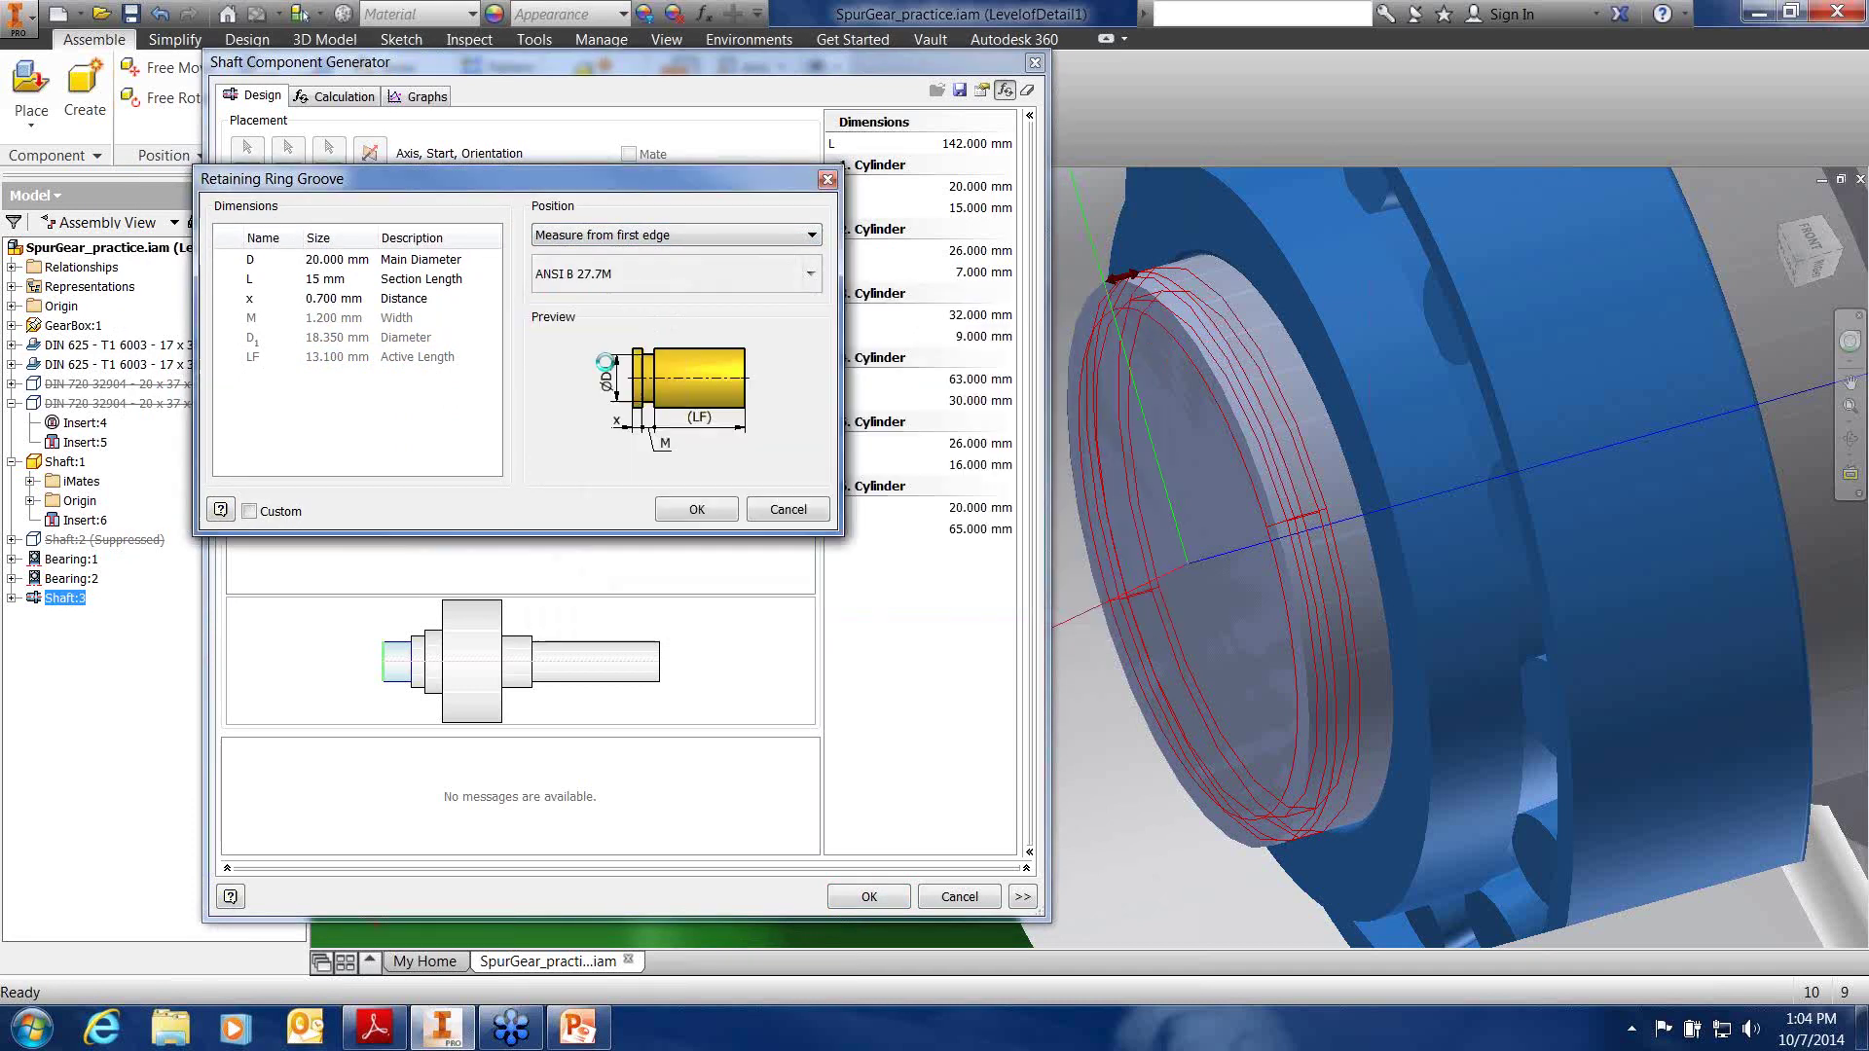
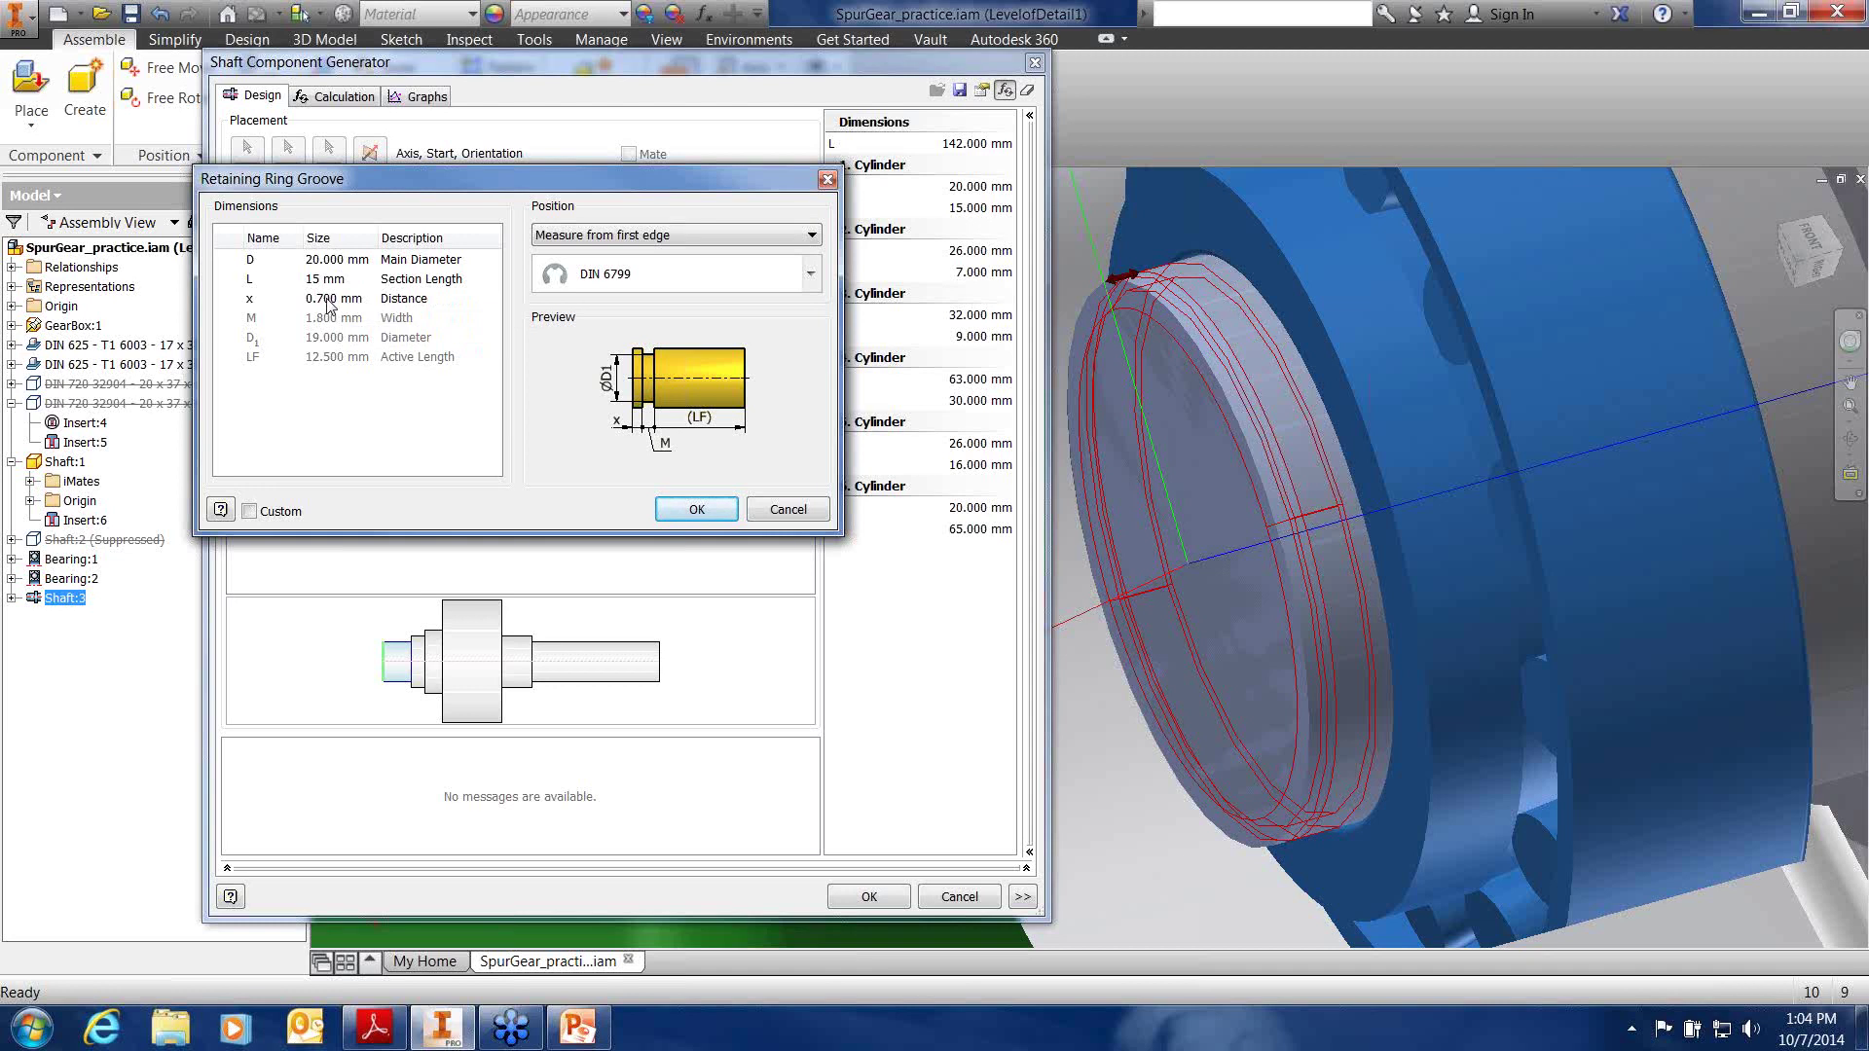
Set the retaining ring groove's position to measure from the section's second edge and check its preview near the bearing
{"action": "left_click", "coordinate": [340, 297]}
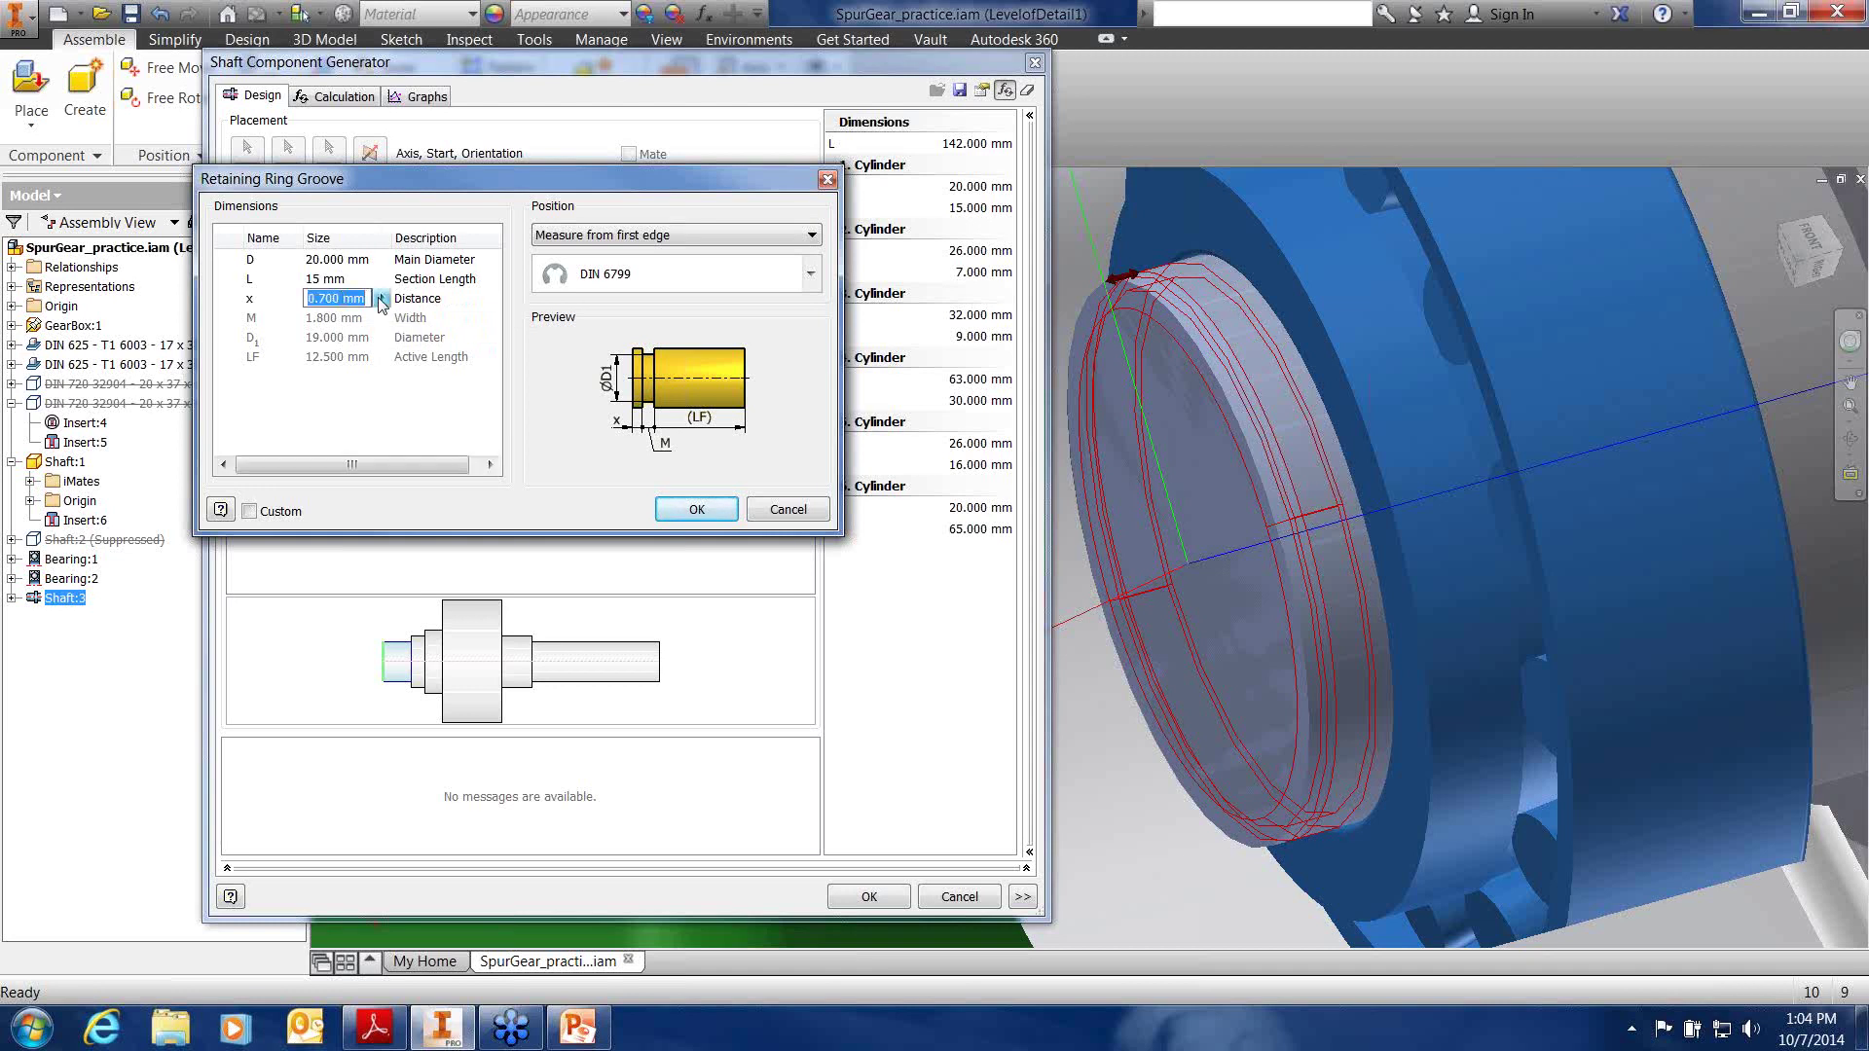
{"action": "left_click", "coordinate": [381, 299]}
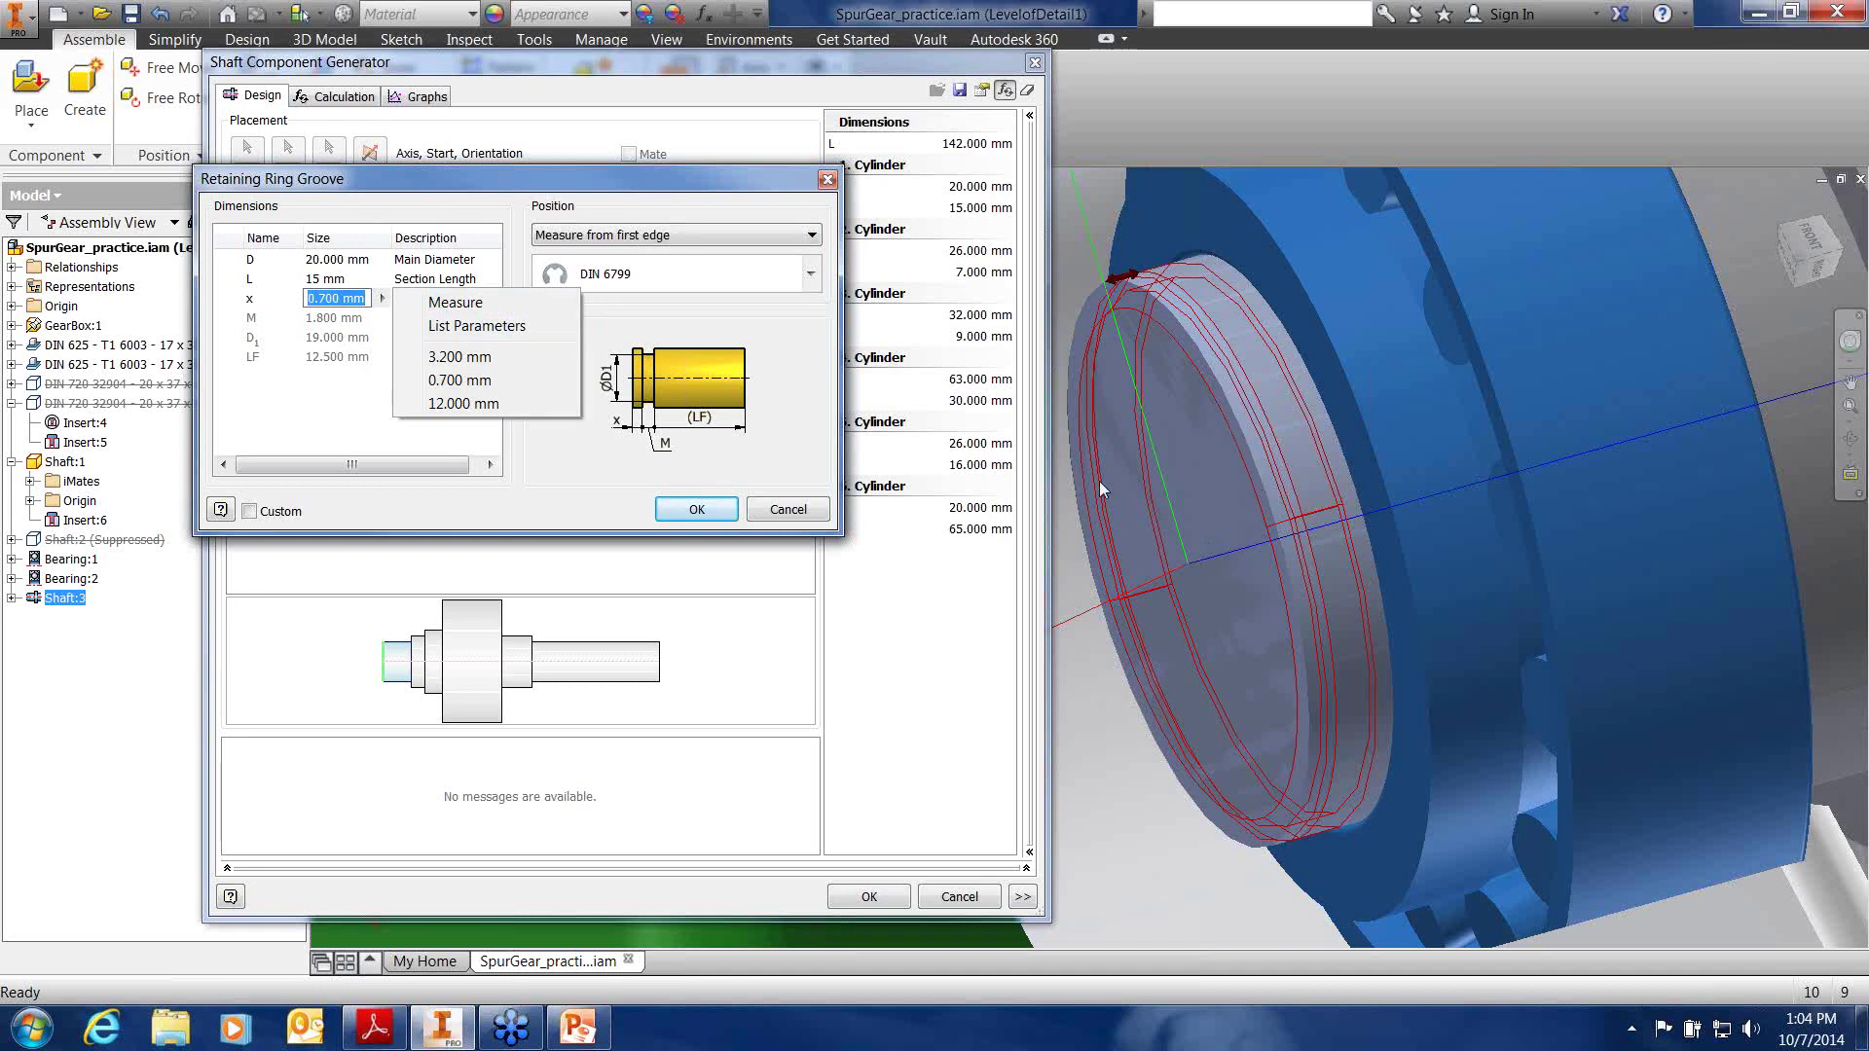
{"action": "left_click", "coordinate": [673, 237]}
{"action": "left_click", "coordinate": [673, 236]}
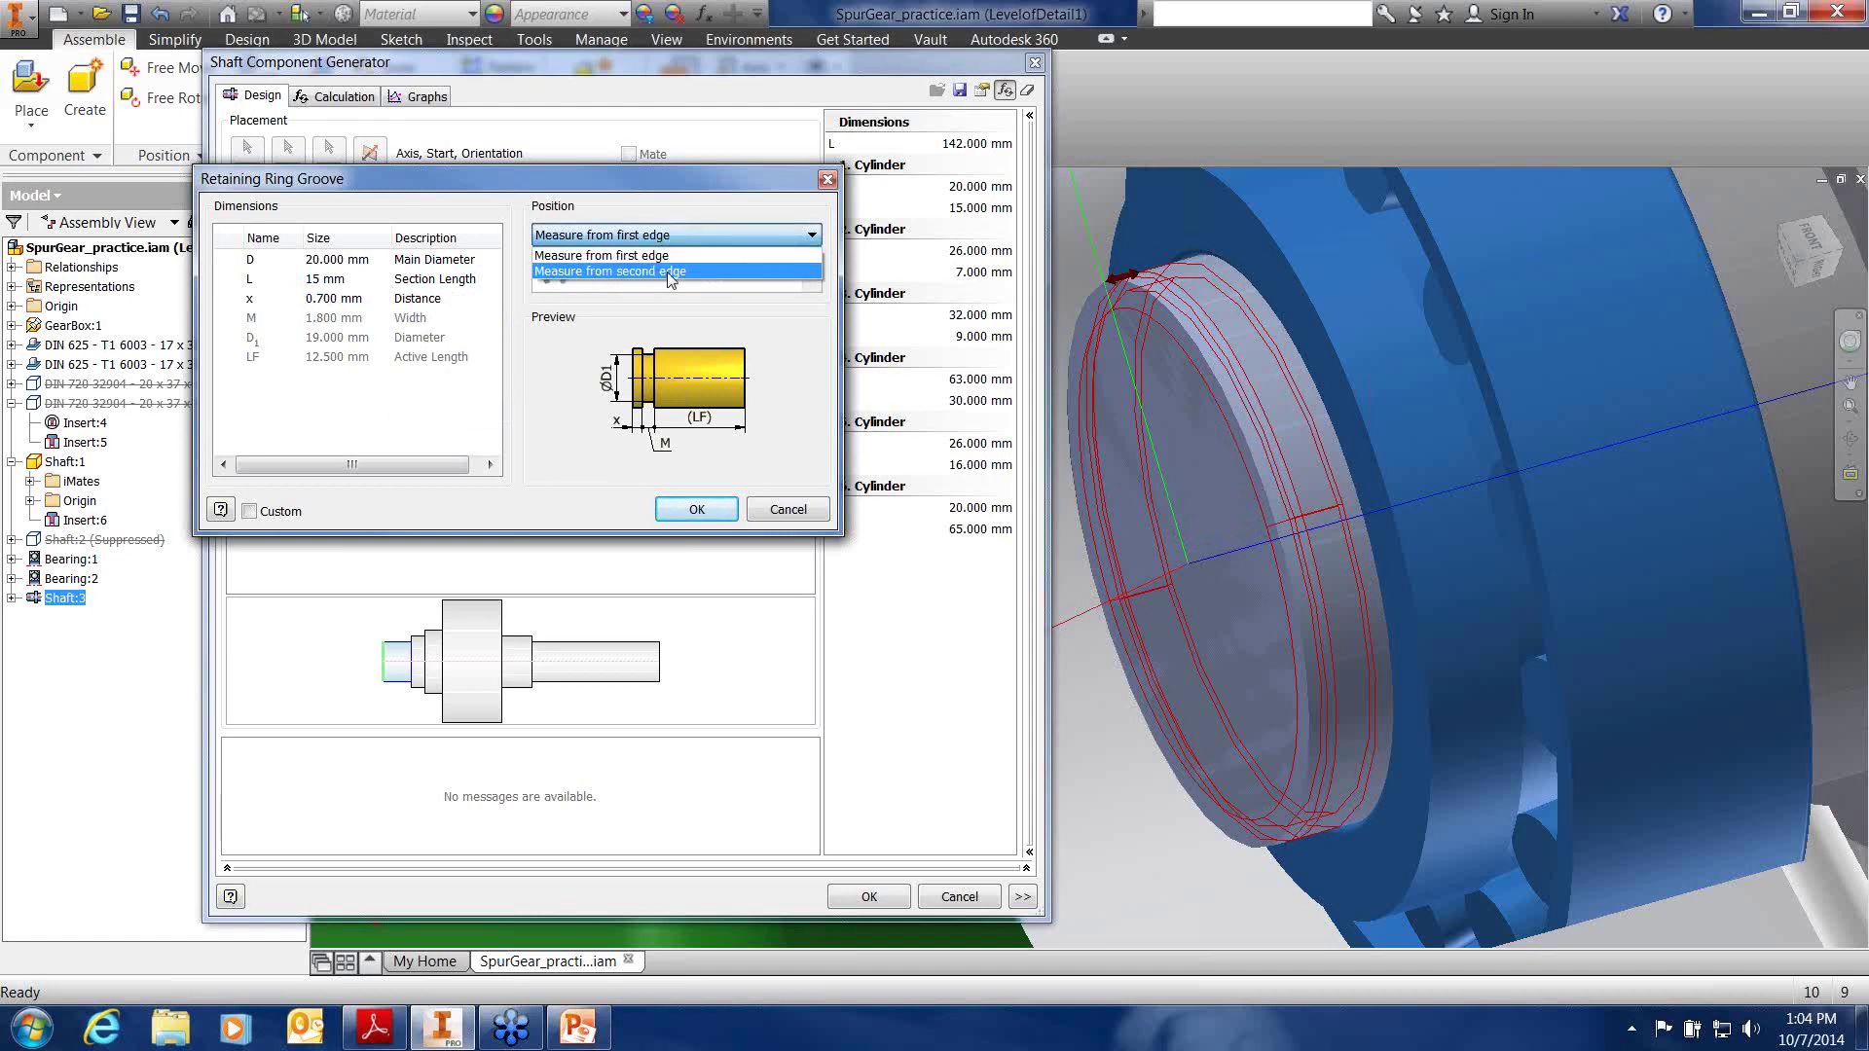
{"action": "left_click", "coordinate": [670, 273]}
{"action": "scroll", "coordinate": [1171, 524], "scroll_direction": "down", "scroll_amount": 2}
{"action": "middle_click_drag", "start_coordinate": [1337, 506], "coordinate": [1282, 504], "text": "shift"}
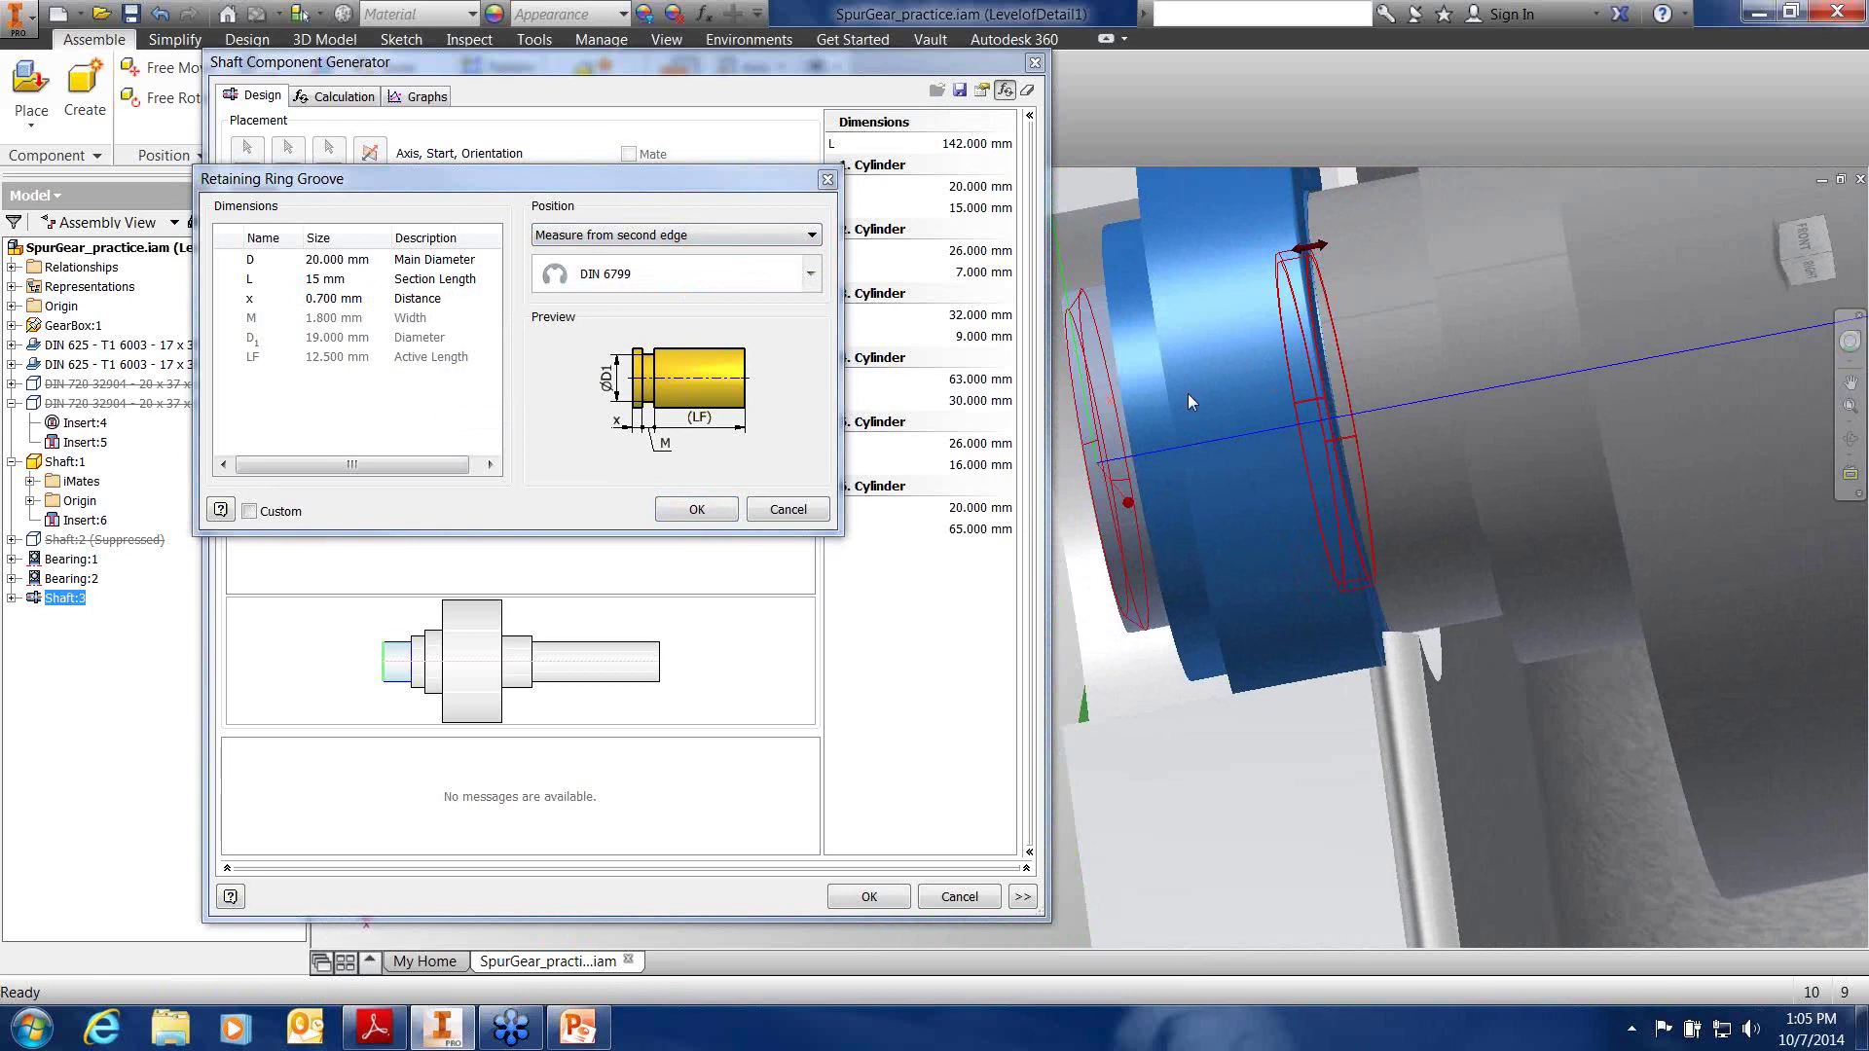
{"action": "middle_click_drag", "start_coordinate": [1267, 371], "coordinate": [1303, 264], "text": "shift"}
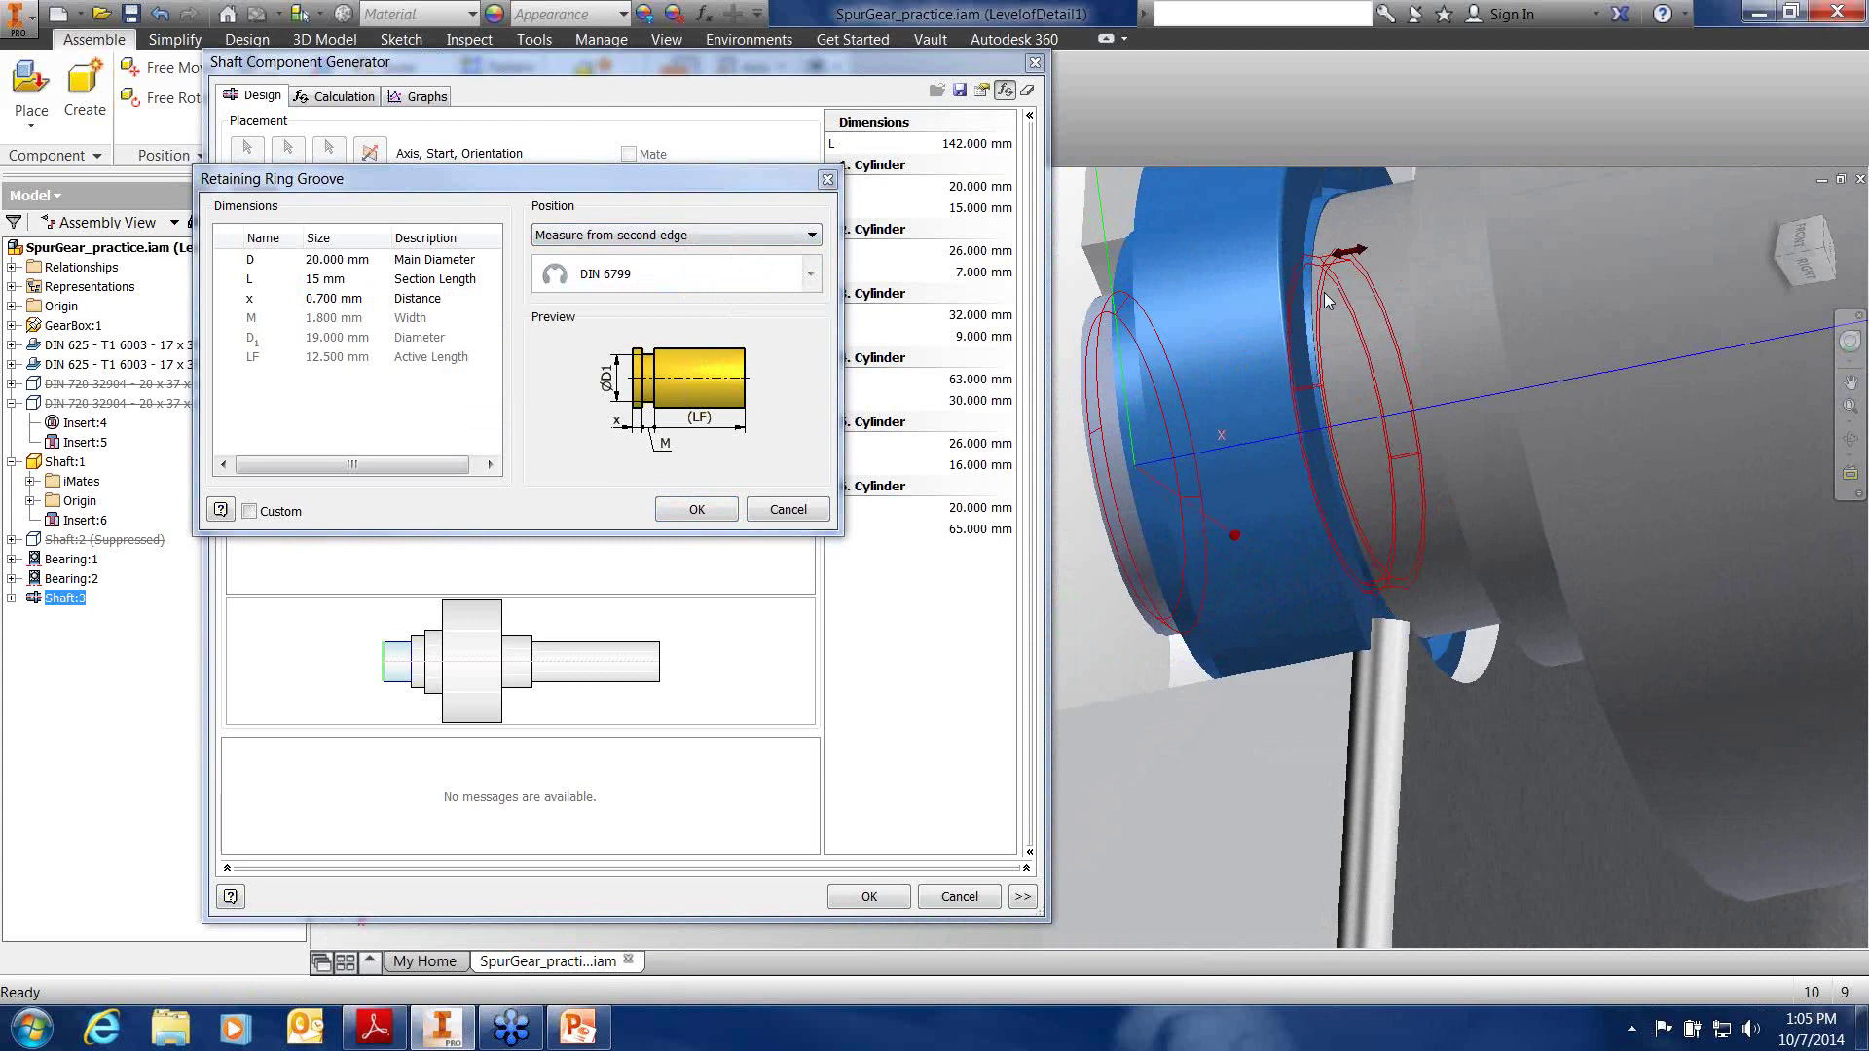
Try to set the retaining ring groove's distance x by measuring on the model at the blue bearing's edge
{"action": "left_click", "coordinate": [363, 309]}
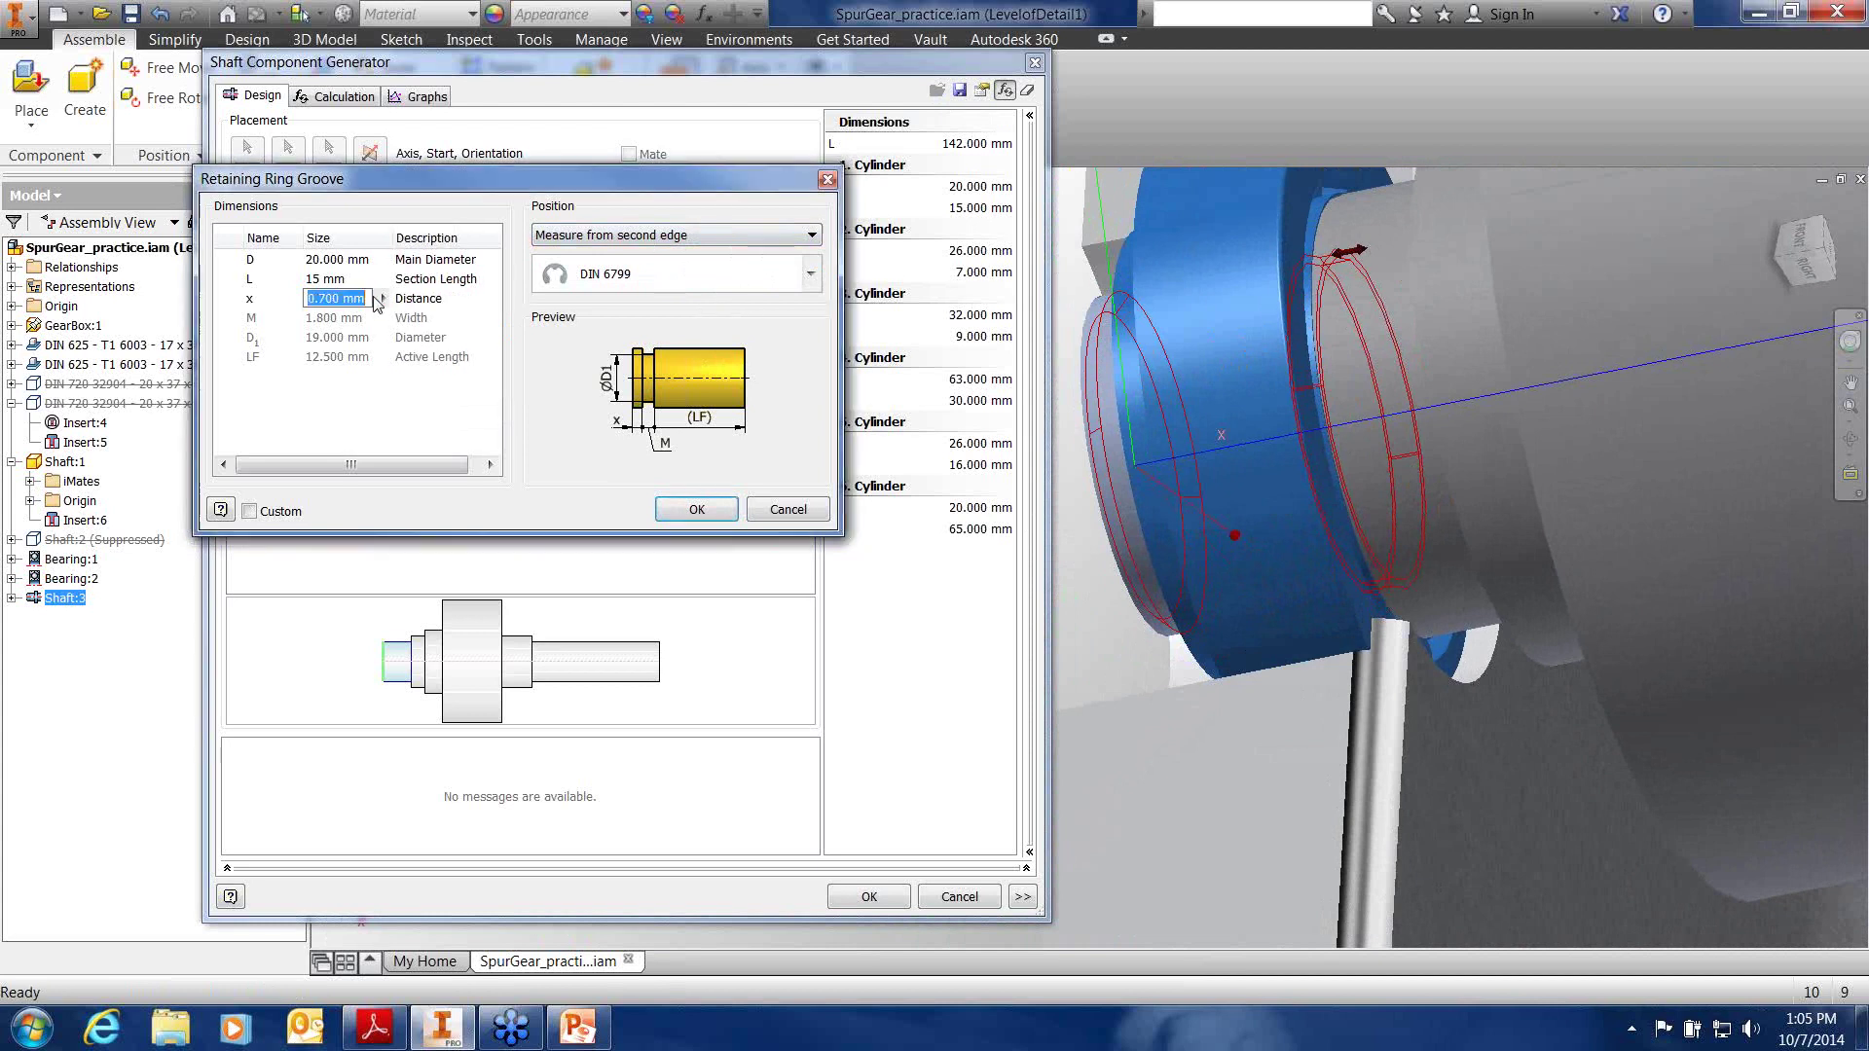
{"action": "left_click", "coordinate": [382, 297]}
{"action": "left_click", "coordinate": [442, 303]}
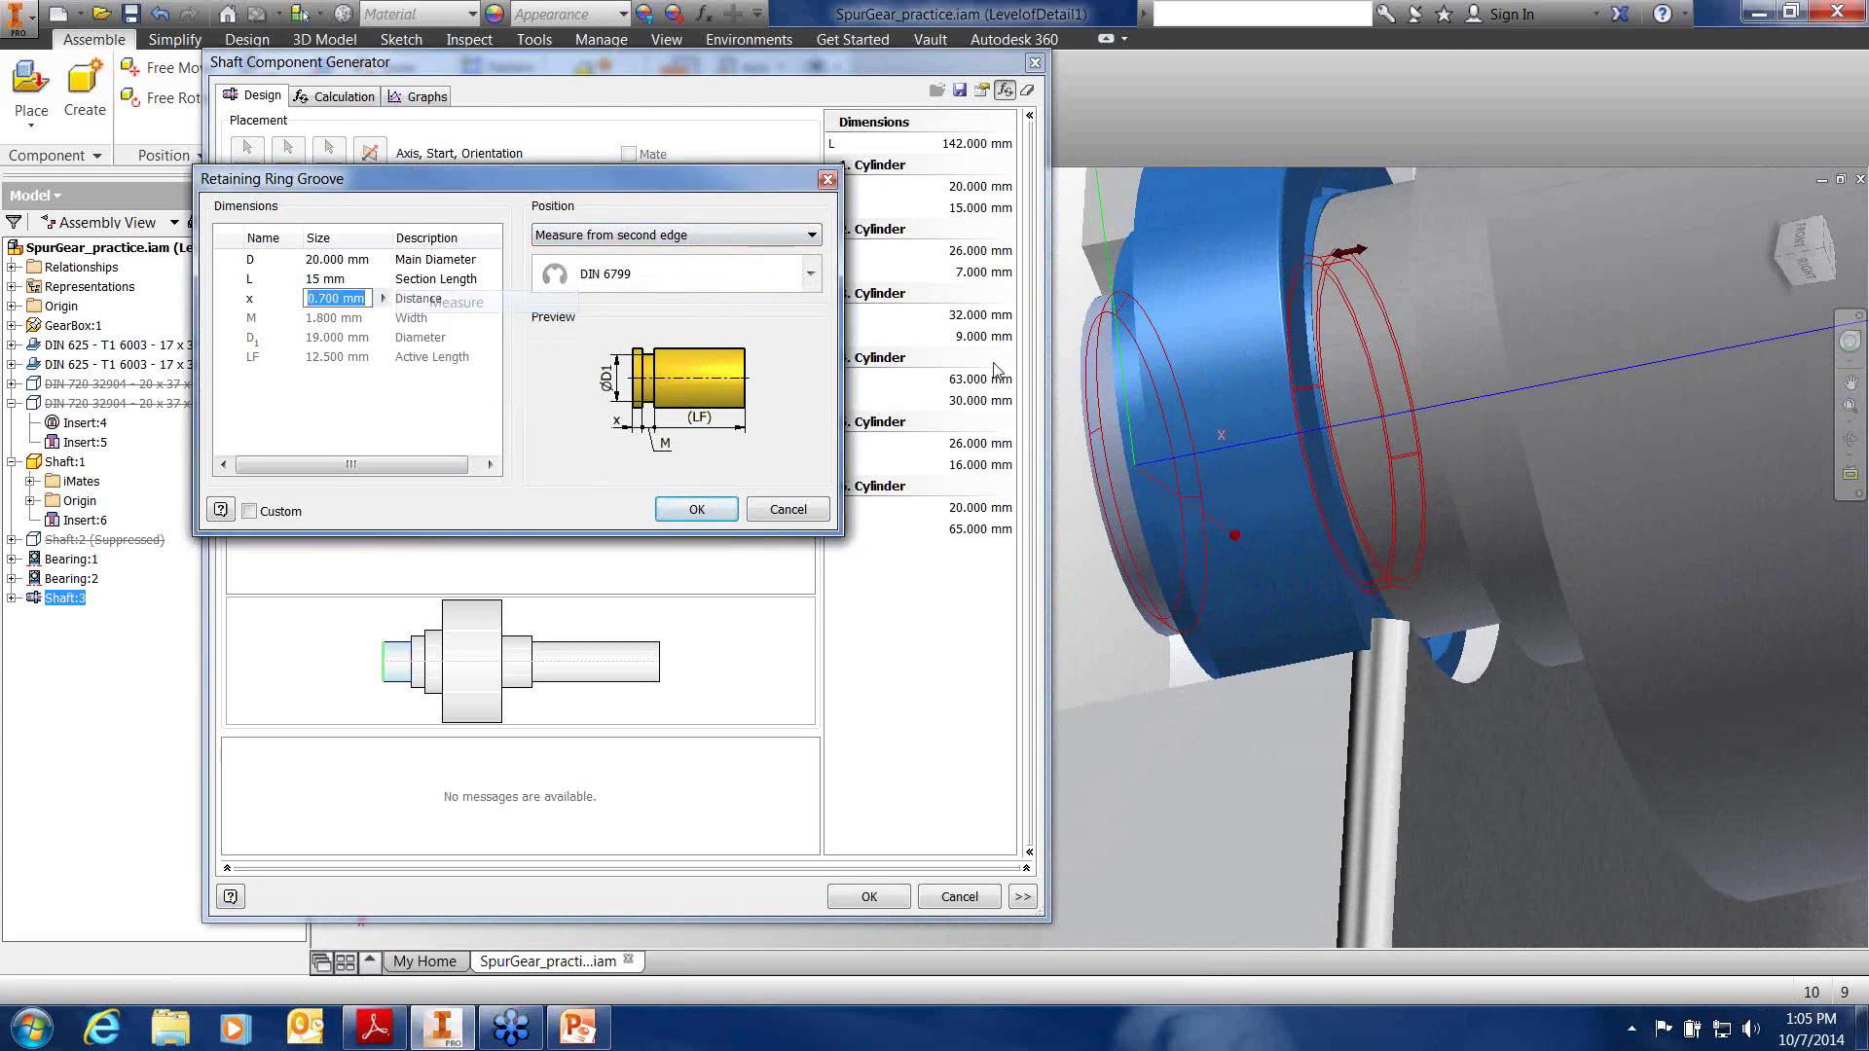
{"action": "left_click", "coordinate": [1321, 378]}
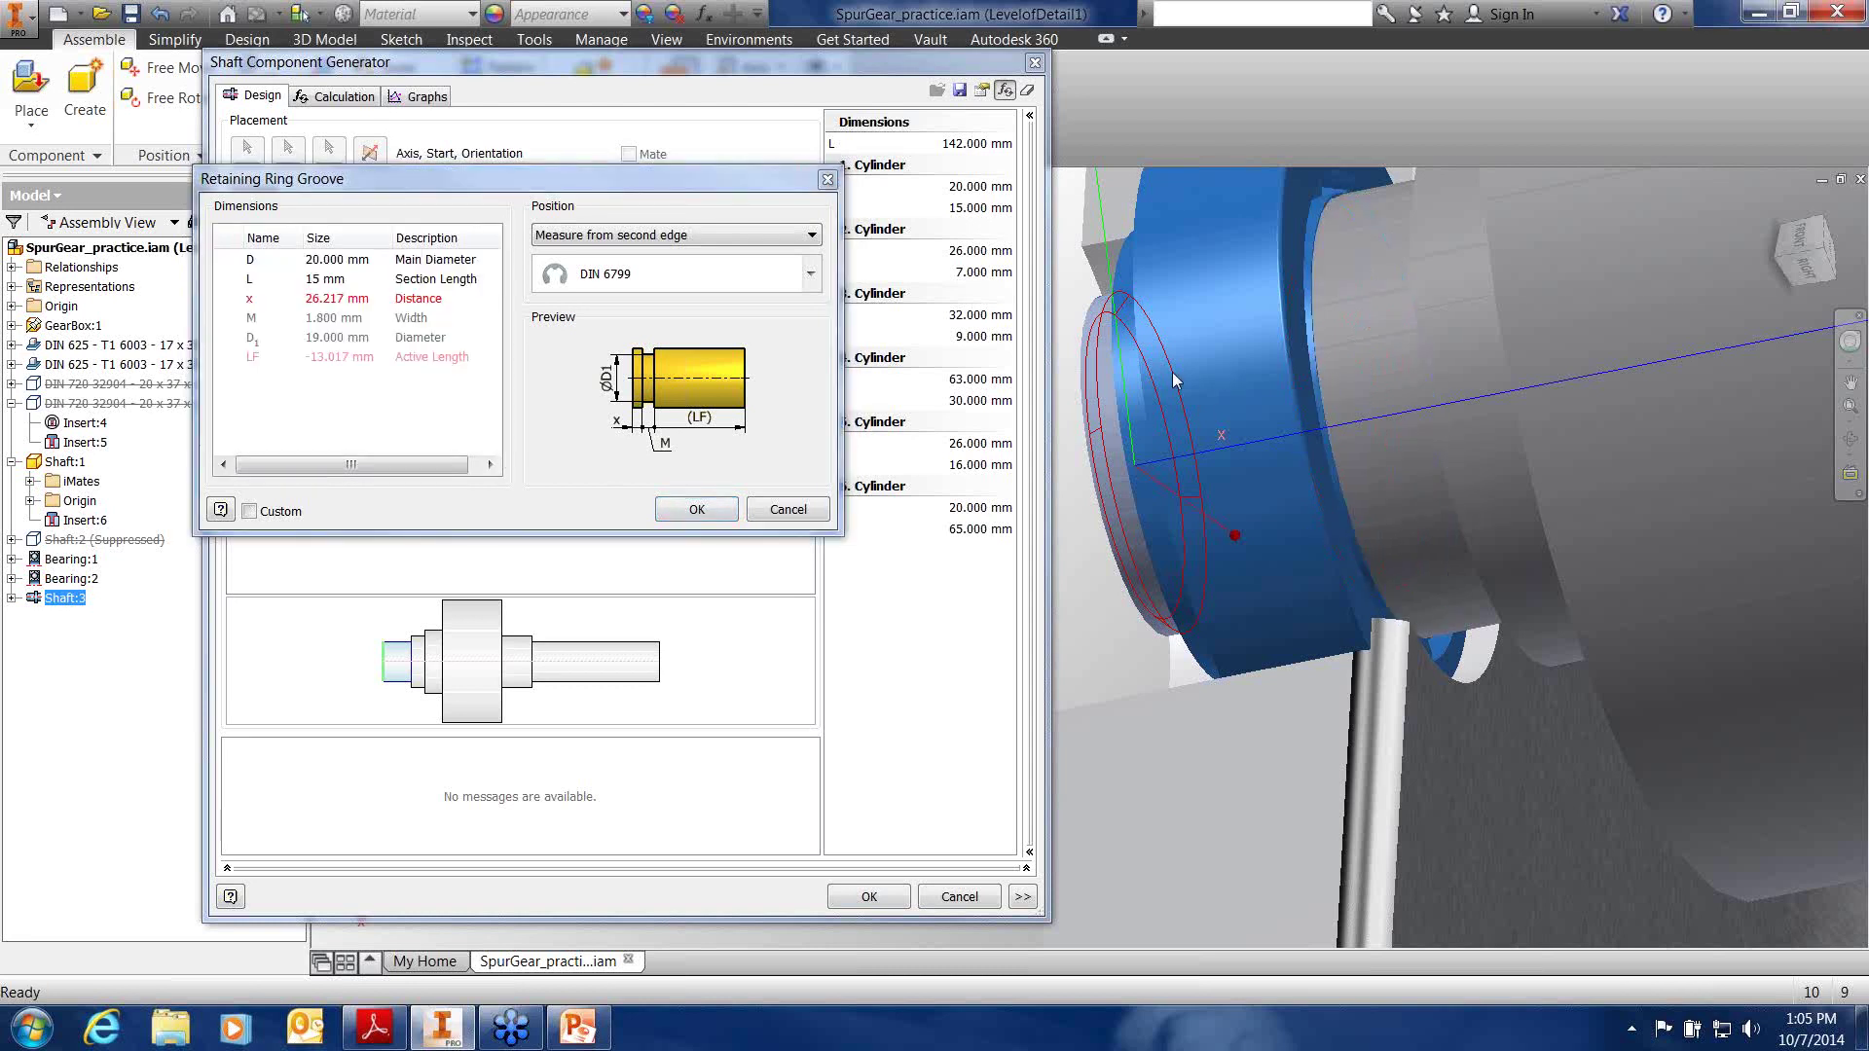
Set the groove's distance x to 12 mm by measuring the blue bearing's width between its inner and outer side faces
{"action": "left_click", "coordinate": [338, 300]}
{"action": "left_click", "coordinate": [390, 297]}
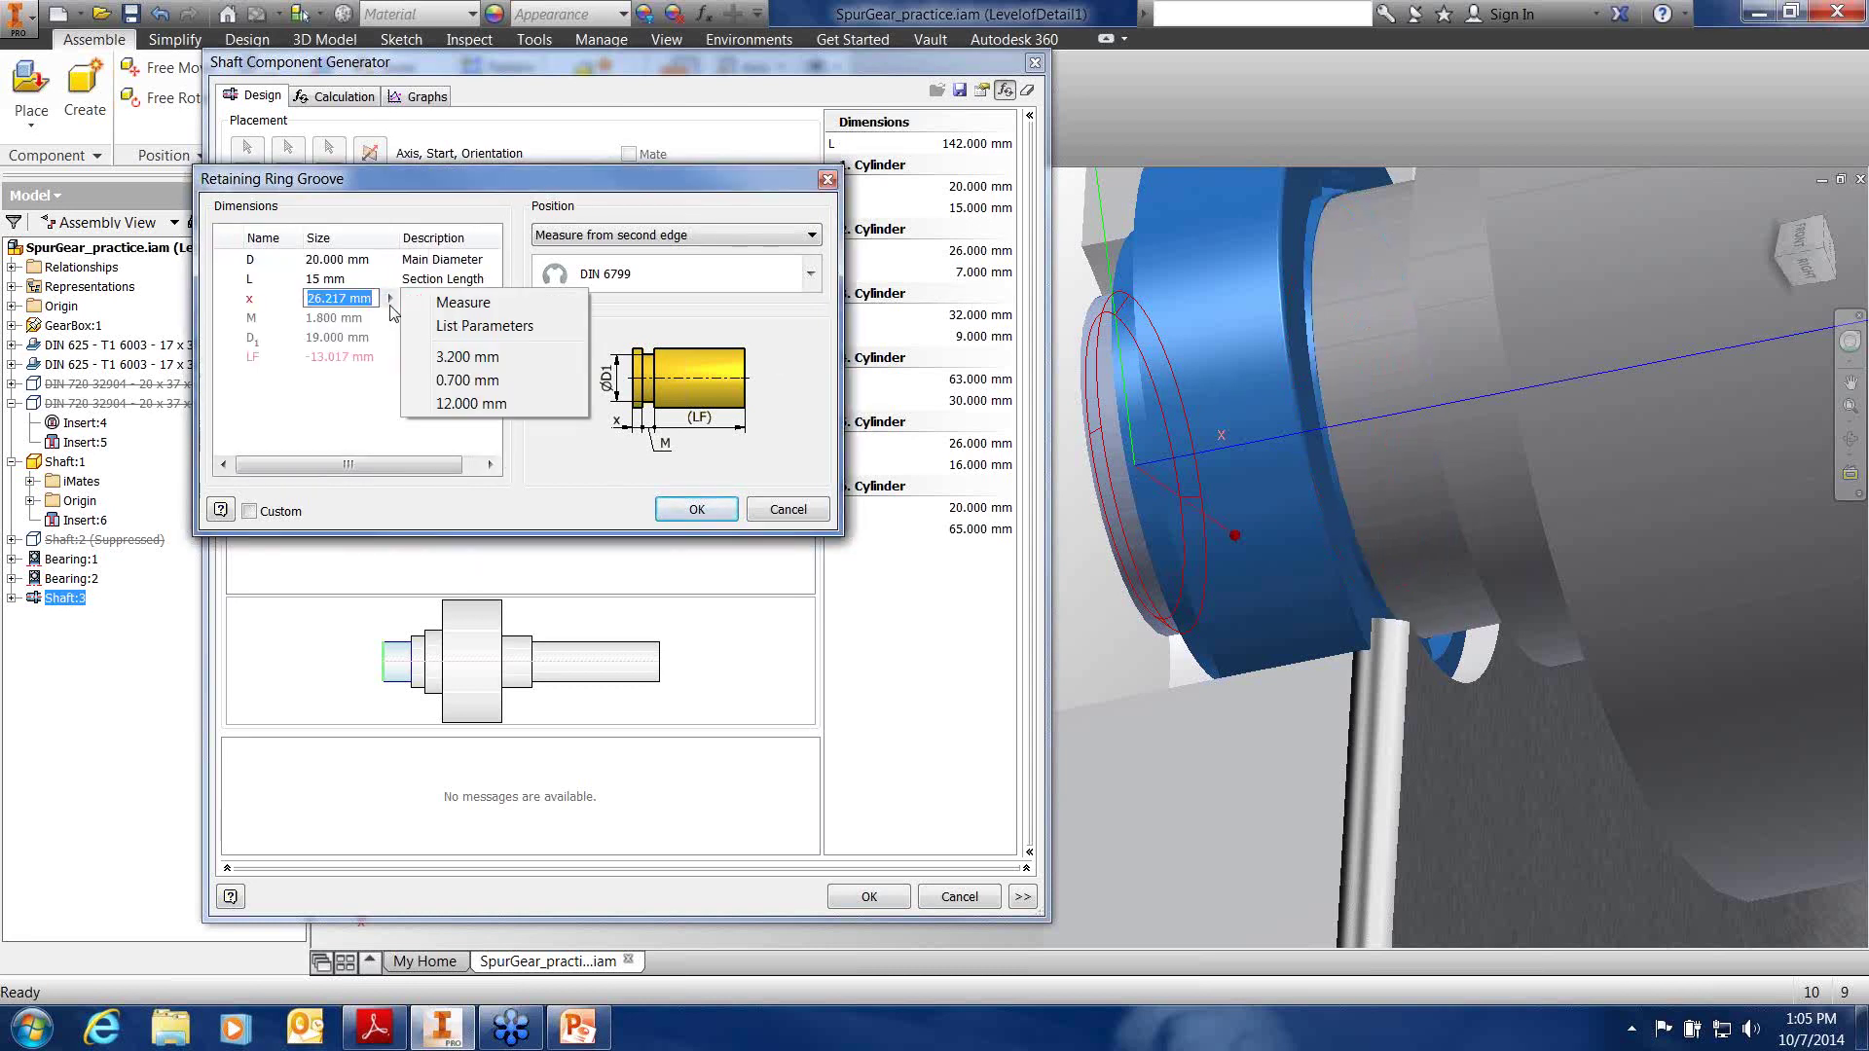
{"action": "left_click", "coordinate": [447, 304]}
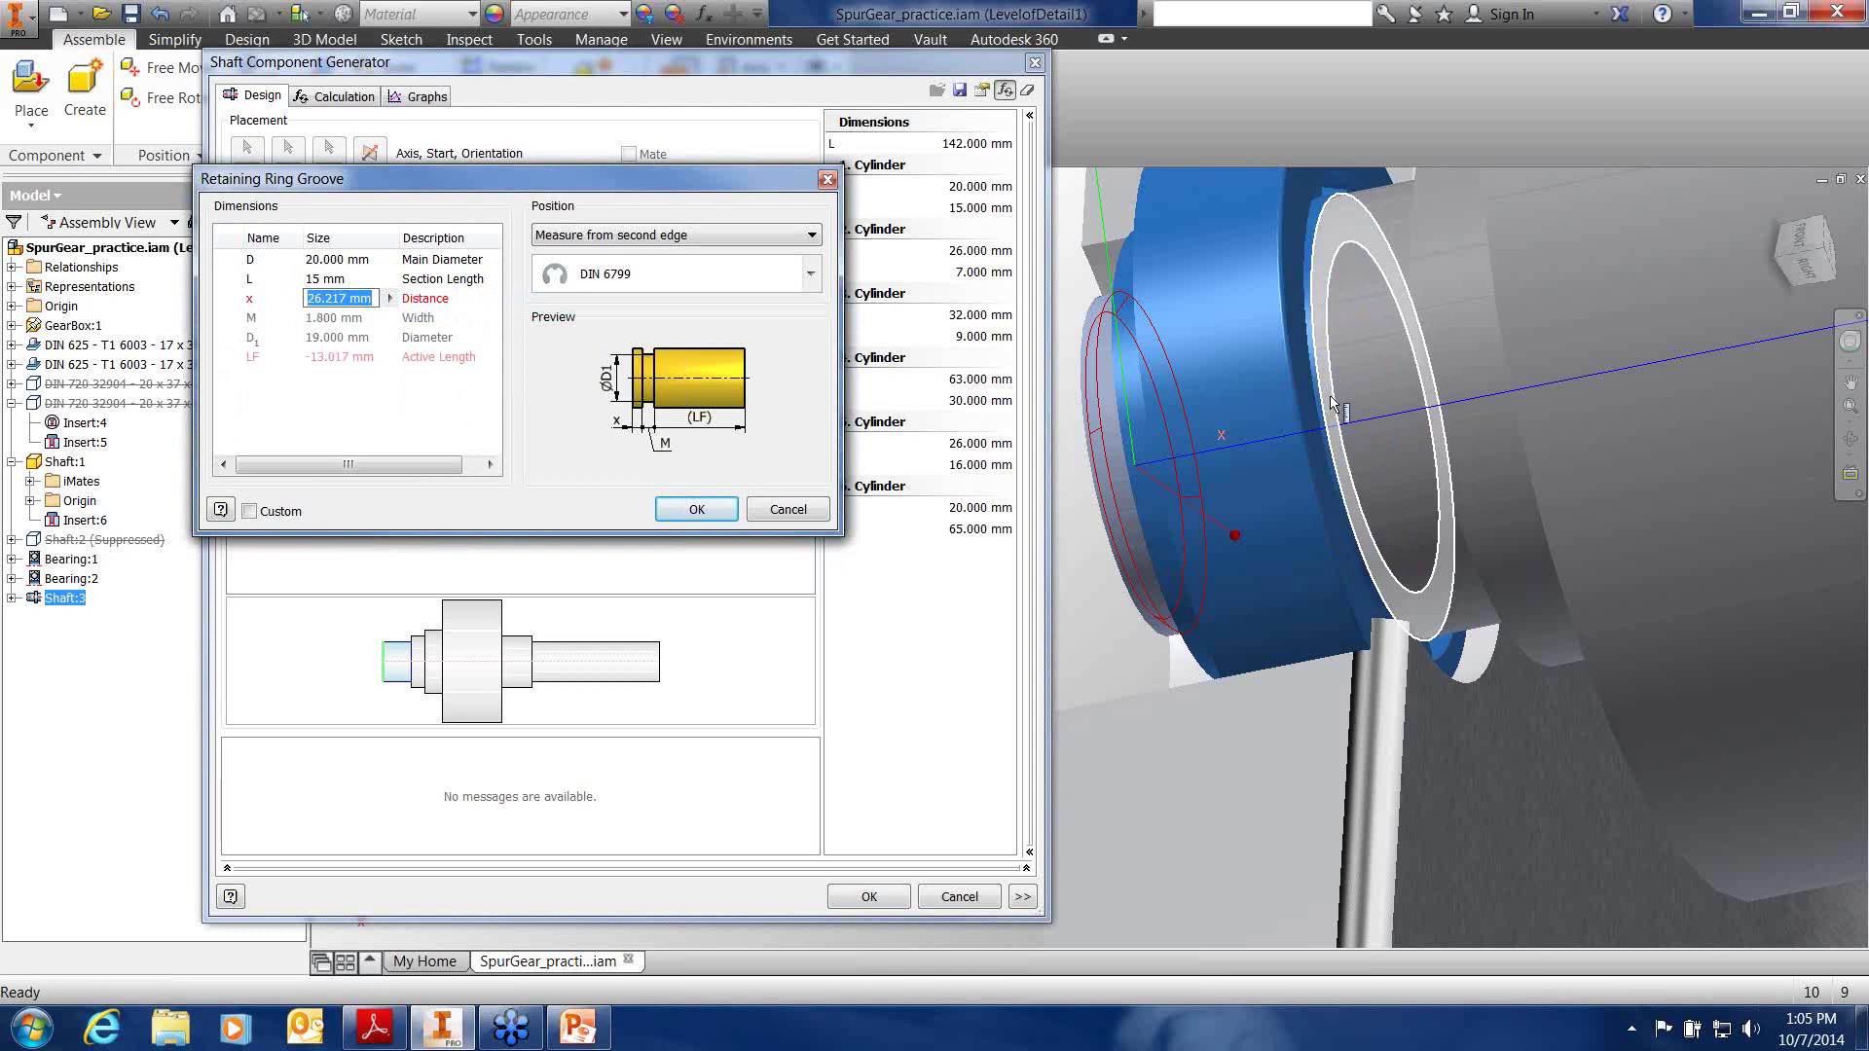
{"action": "left_click", "coordinate": [1332, 403]}
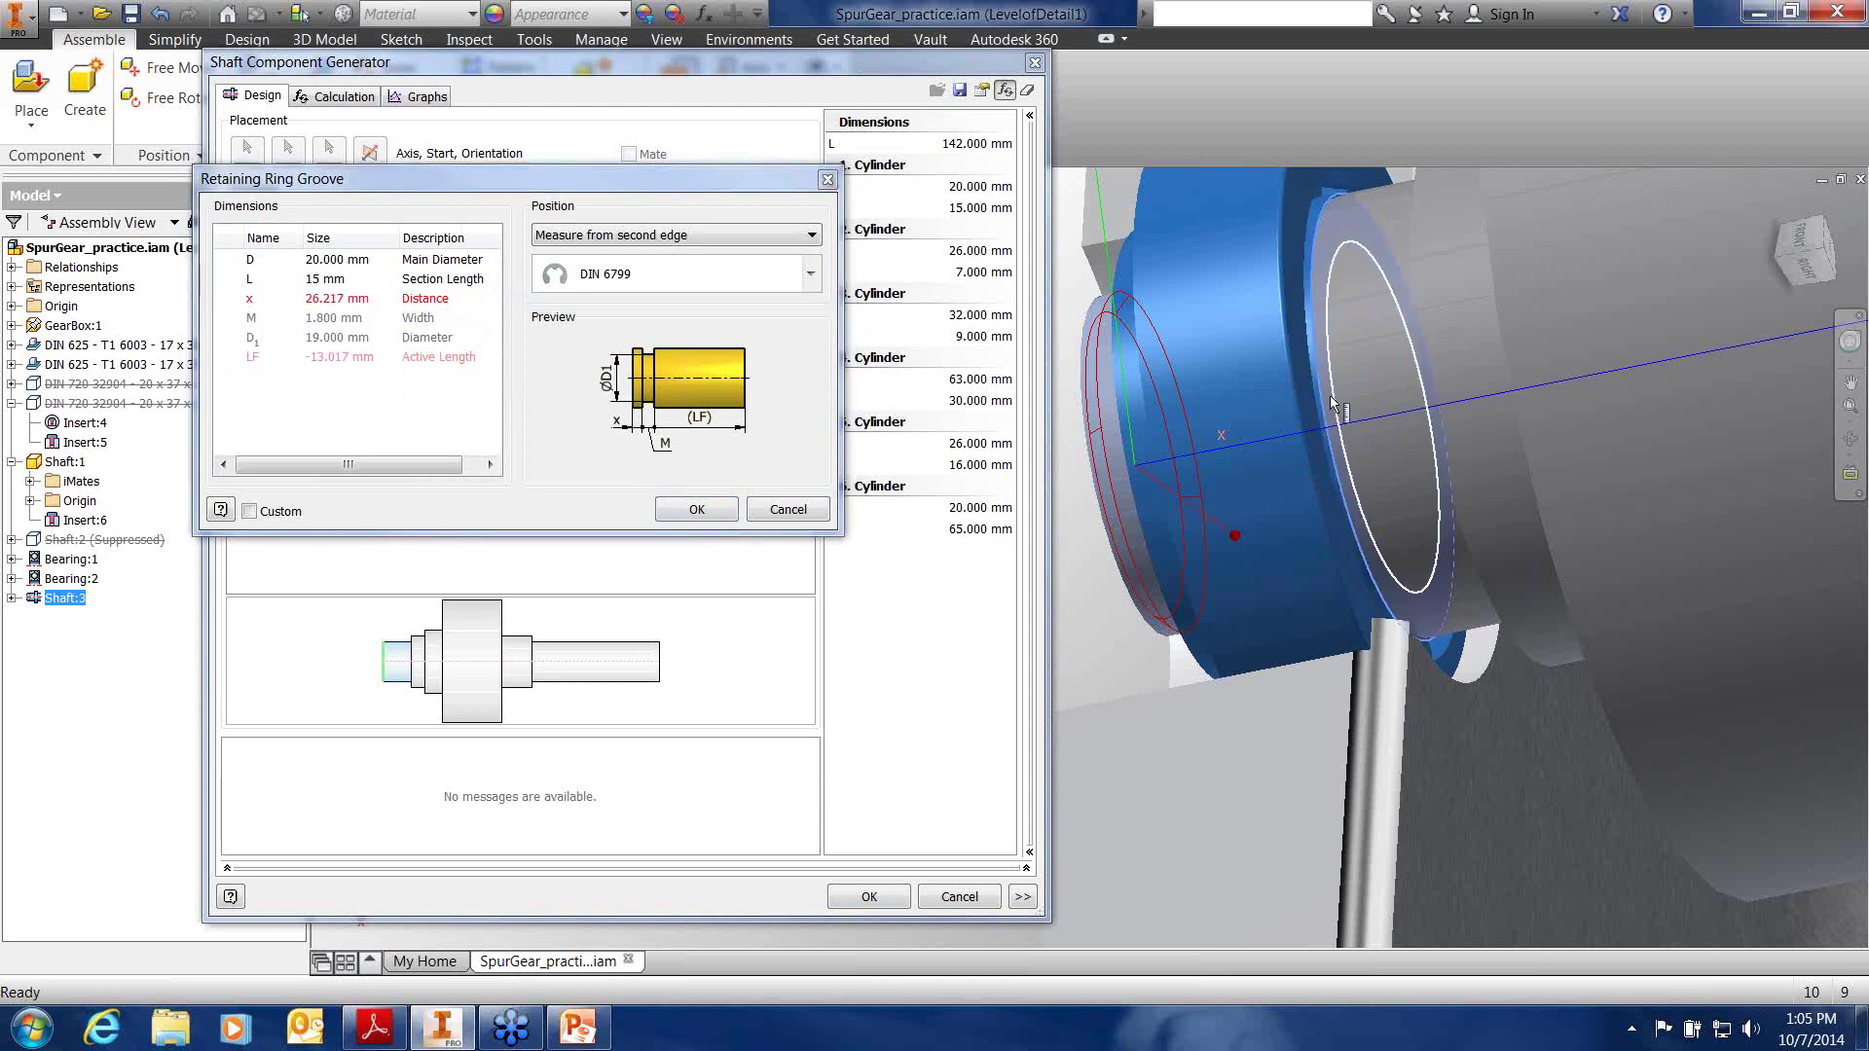
{"action": "middle_click_drag", "start_coordinate": [1297, 414], "coordinate": [1356, 405], "text": "shift"}
{"action": "left_click", "coordinate": [1357, 405]}
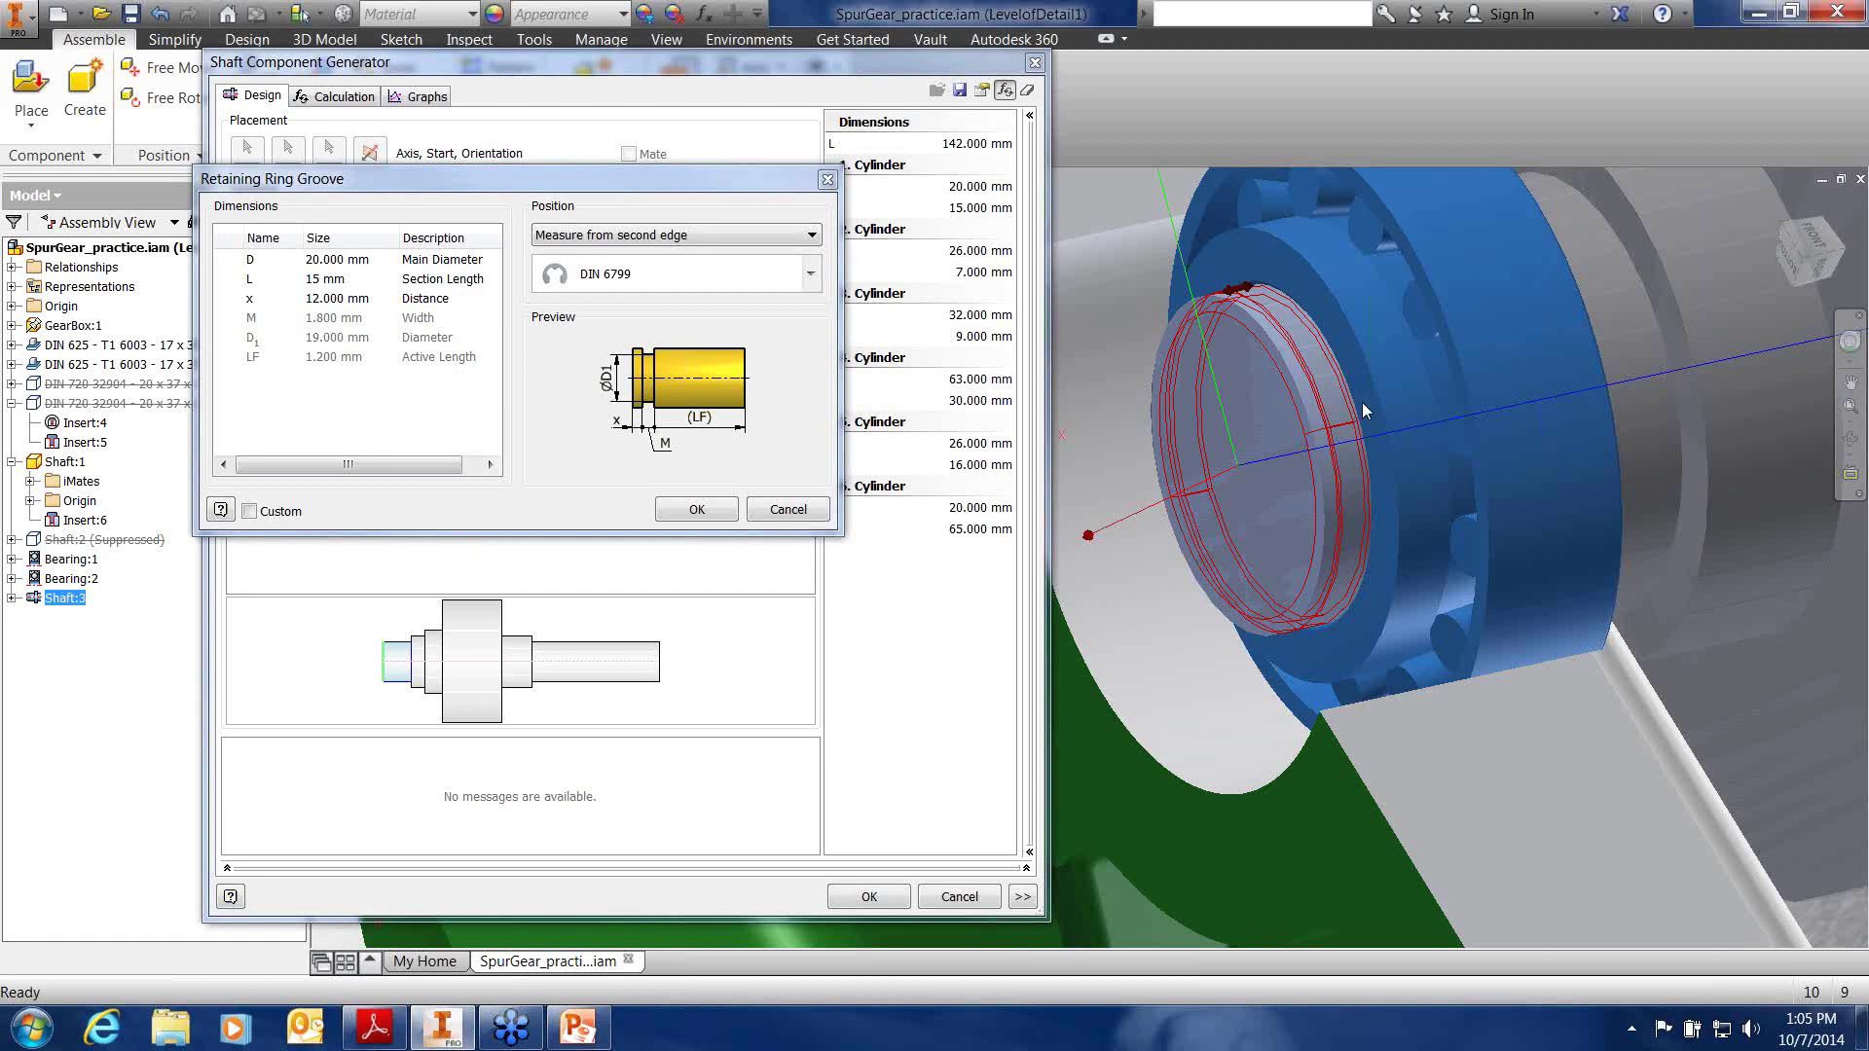
Accept the DIN 6799 retaining ring groove and apply the edited design to the shaft
{"action": "scroll", "coordinate": [1363, 401], "scroll_direction": "down", "scroll_amount": 3}
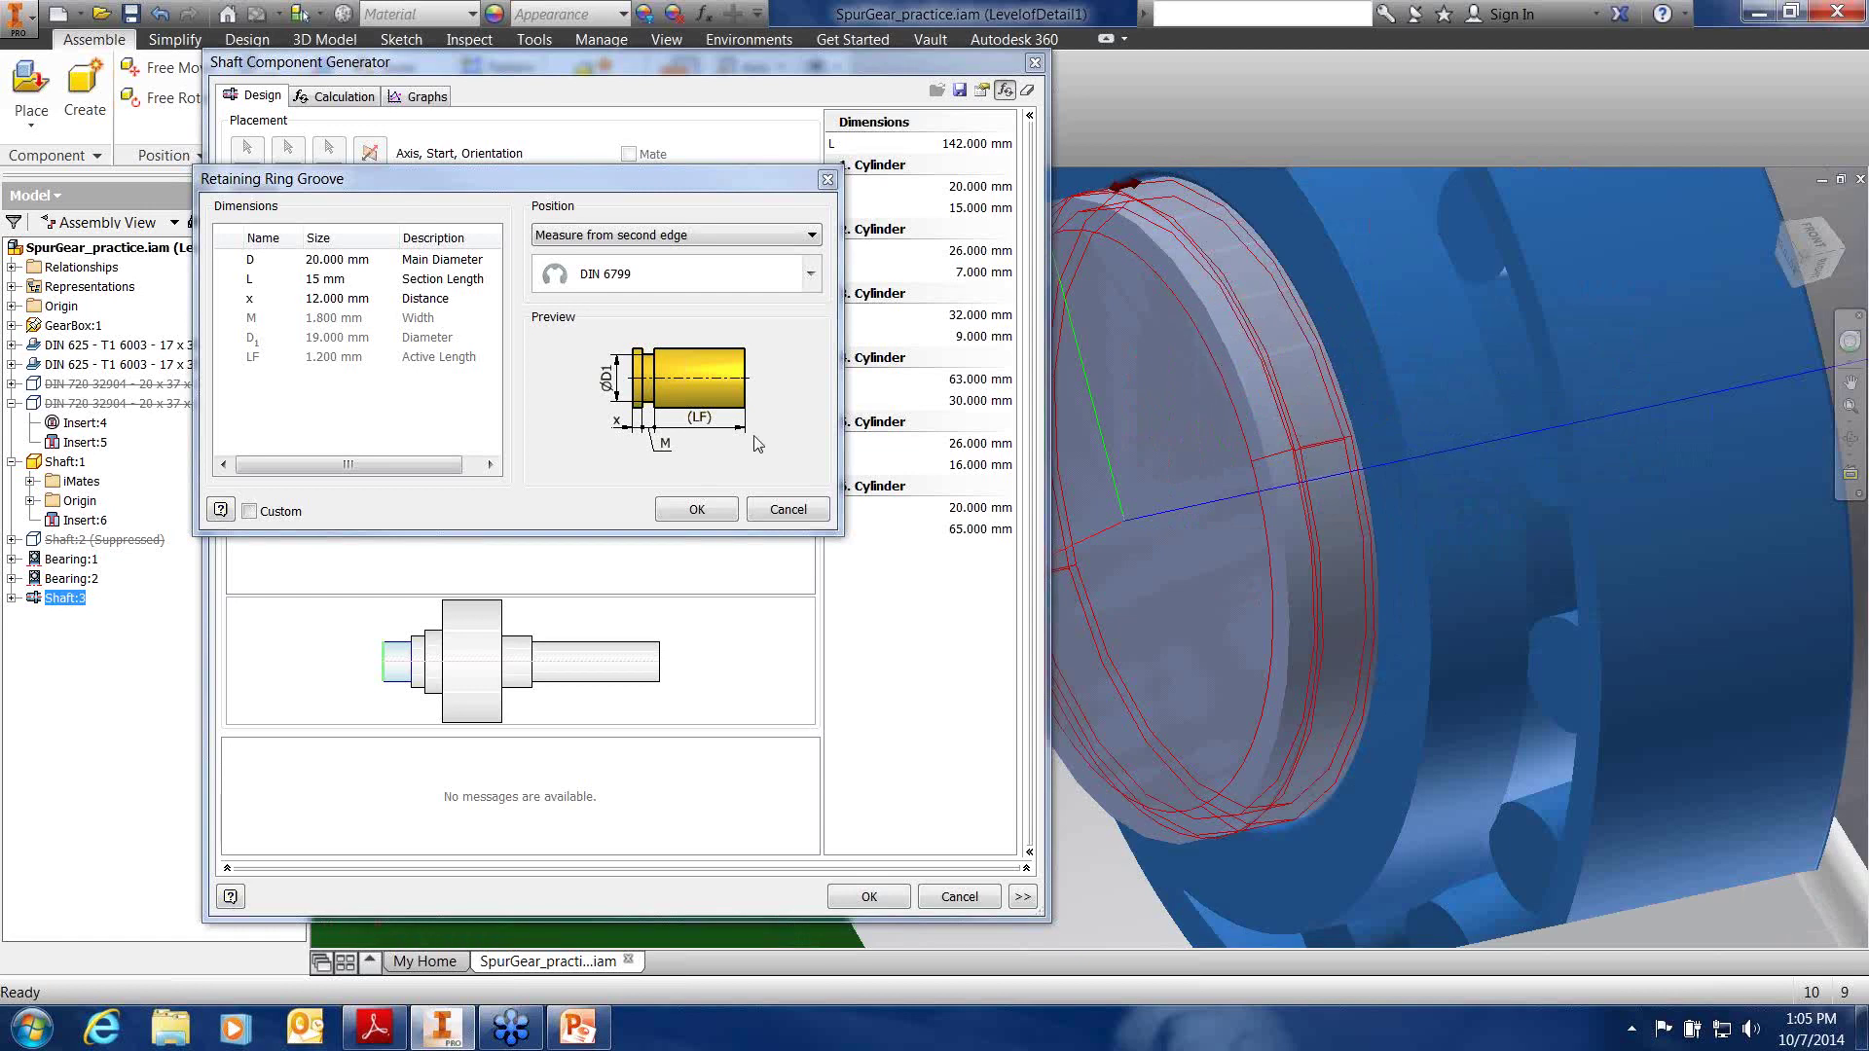
{"action": "left_click", "coordinate": [701, 516]}
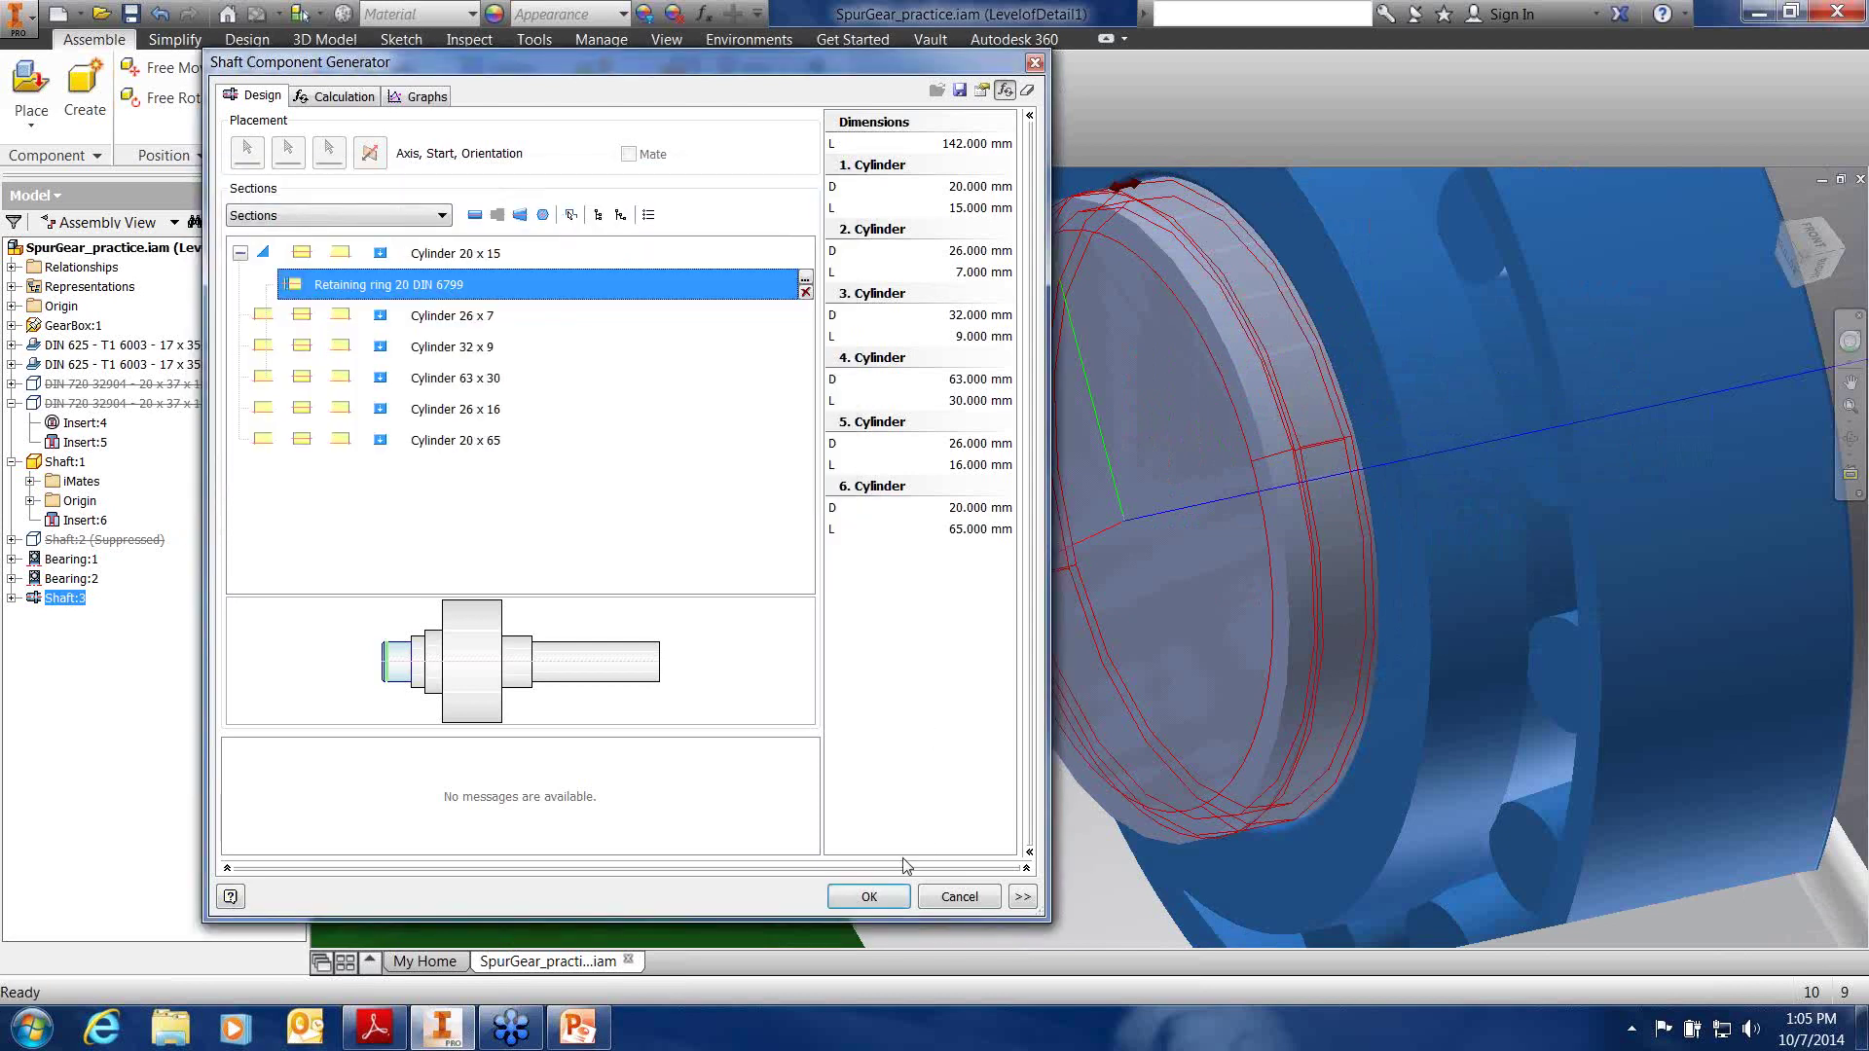
{"action": "left_click", "coordinate": [868, 898]}
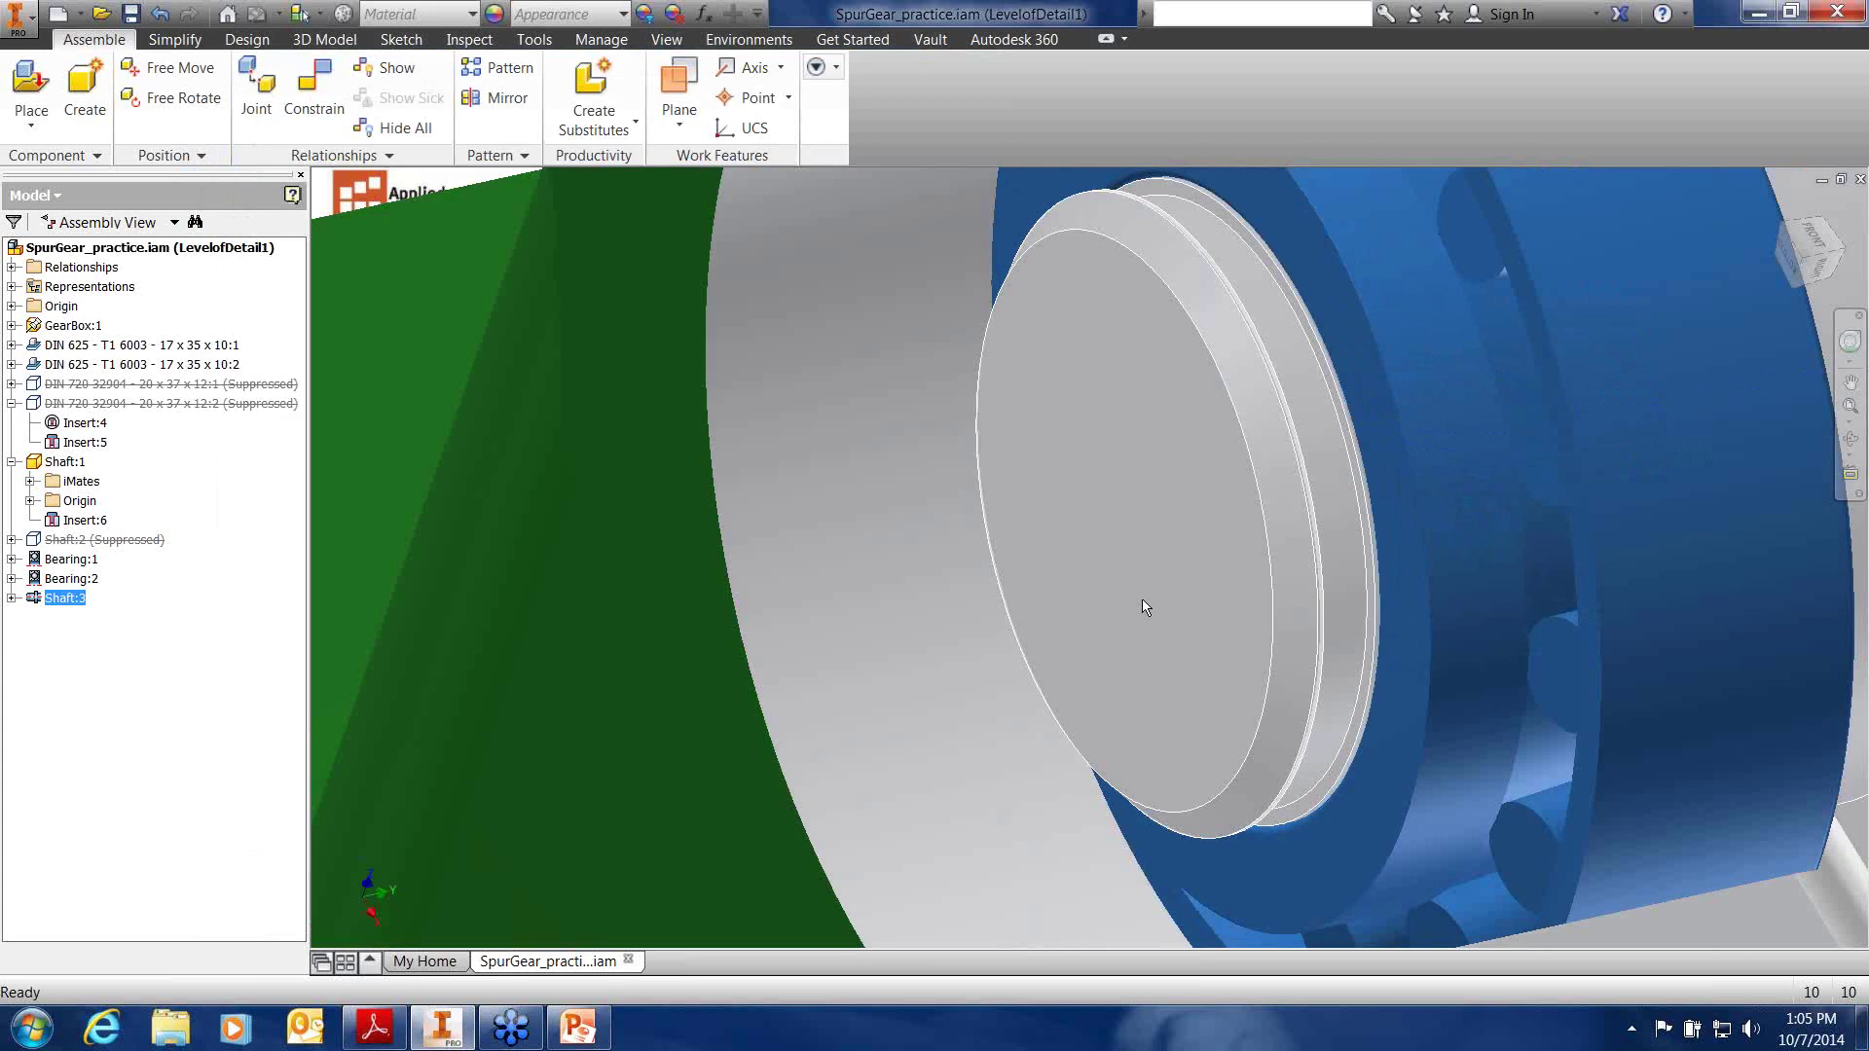
Reopen the shaft's design and select the 20 x 65 cylinder section beside the other blue bearing
{"action": "middle_click_drag", "start_coordinate": [1165, 596], "coordinate": [1144, 595], "text": "shift"}
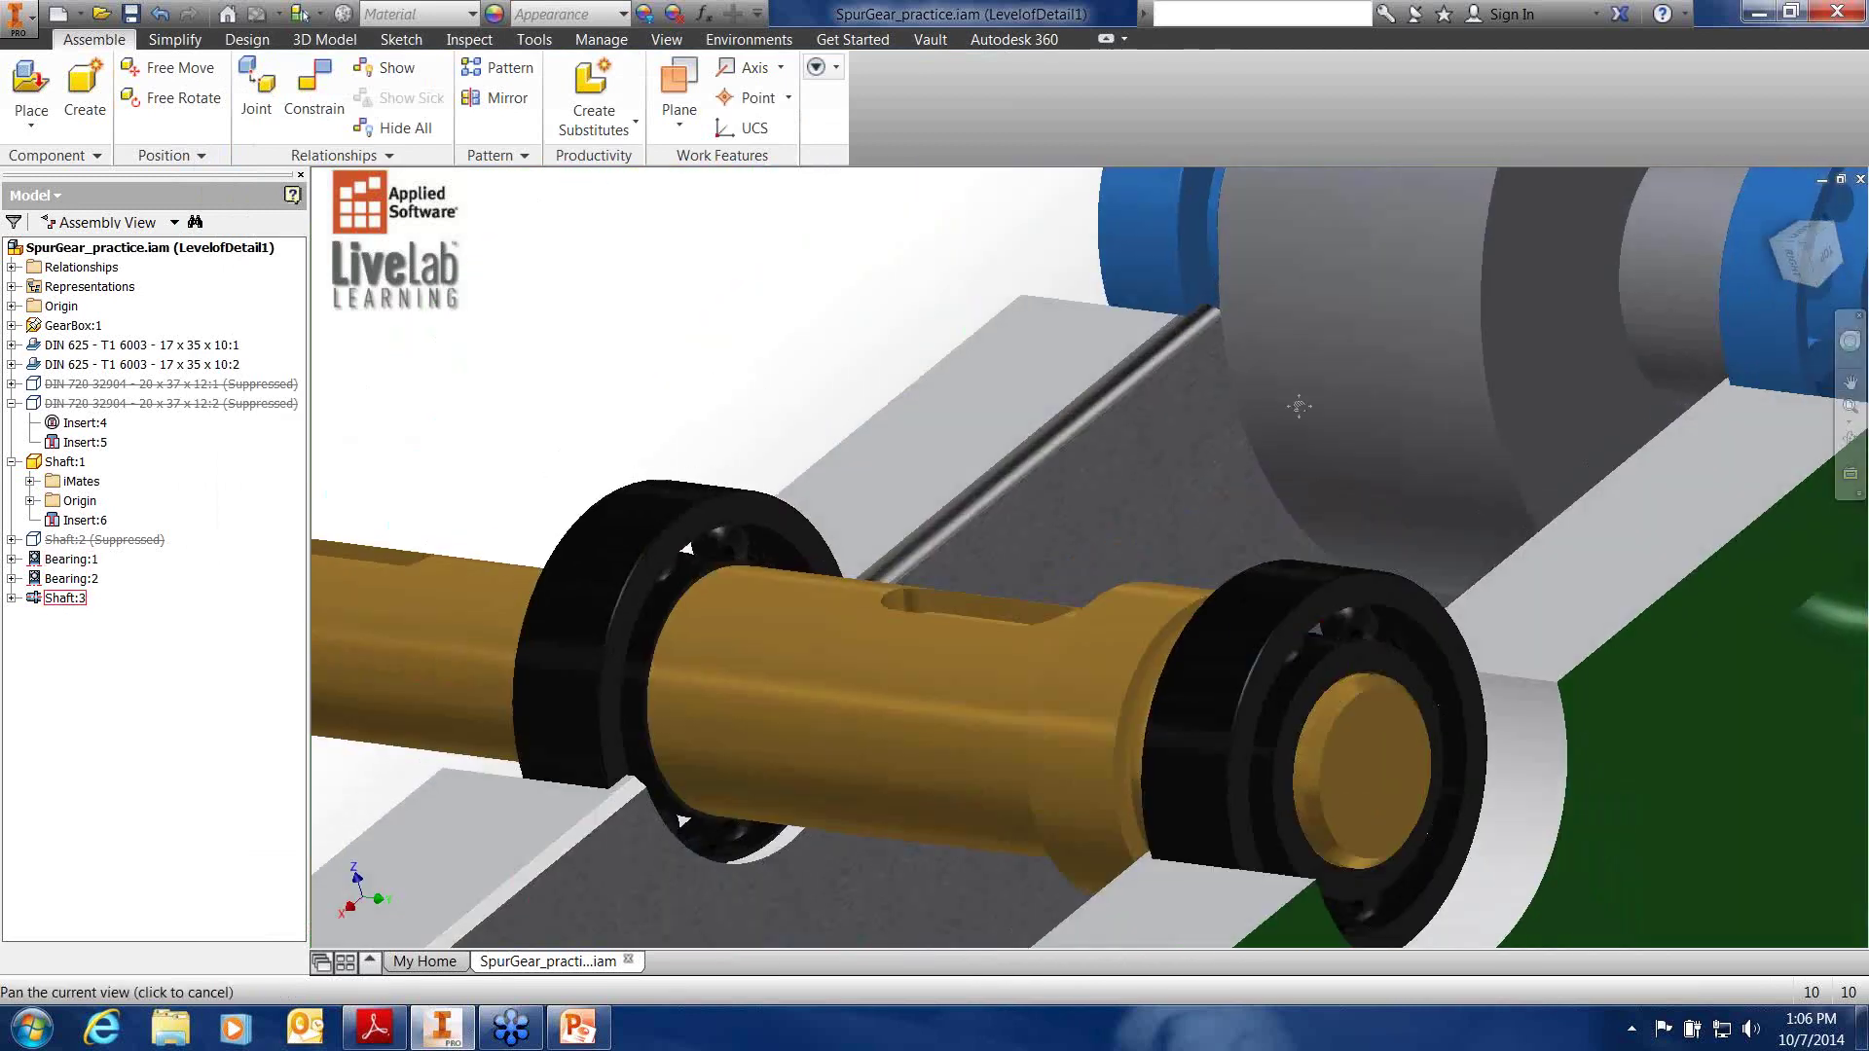
{"action": "middle_click_drag", "start_coordinate": [1298, 406], "coordinate": [459, 526]}
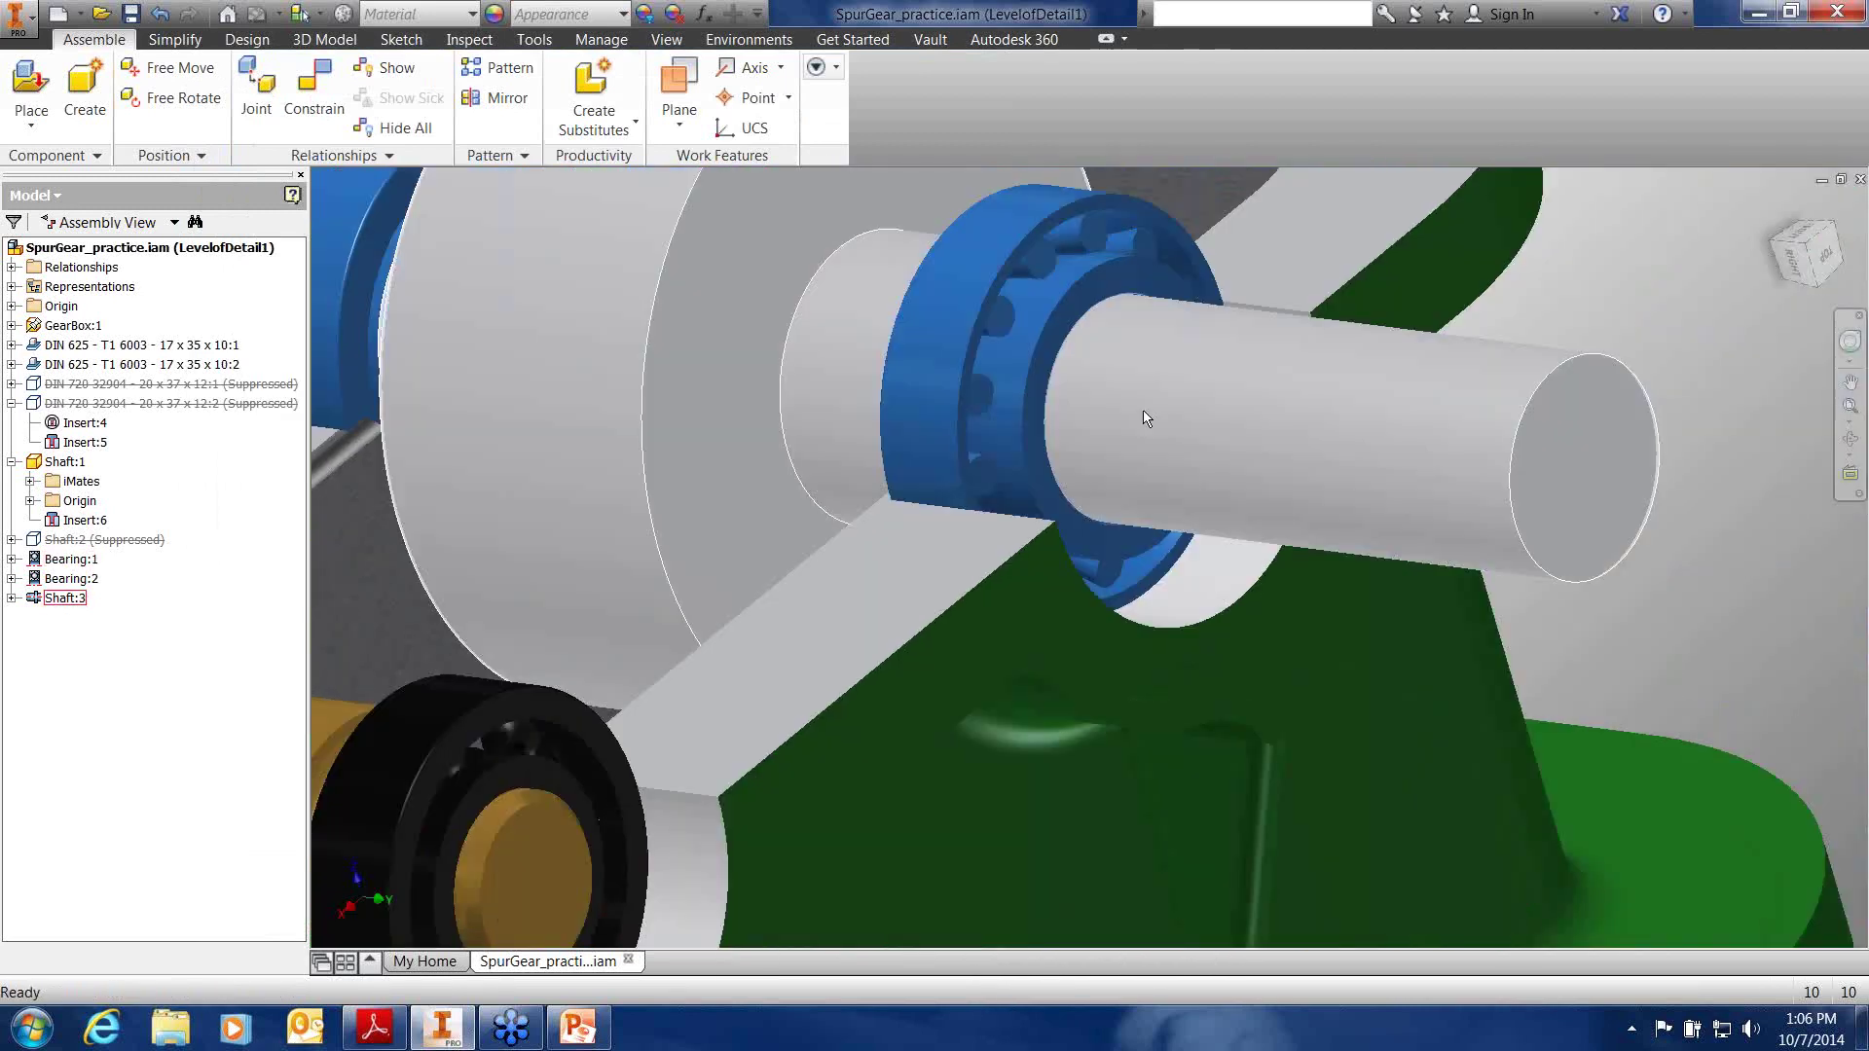
{"action": "double_click", "coordinate": [1143, 417]}
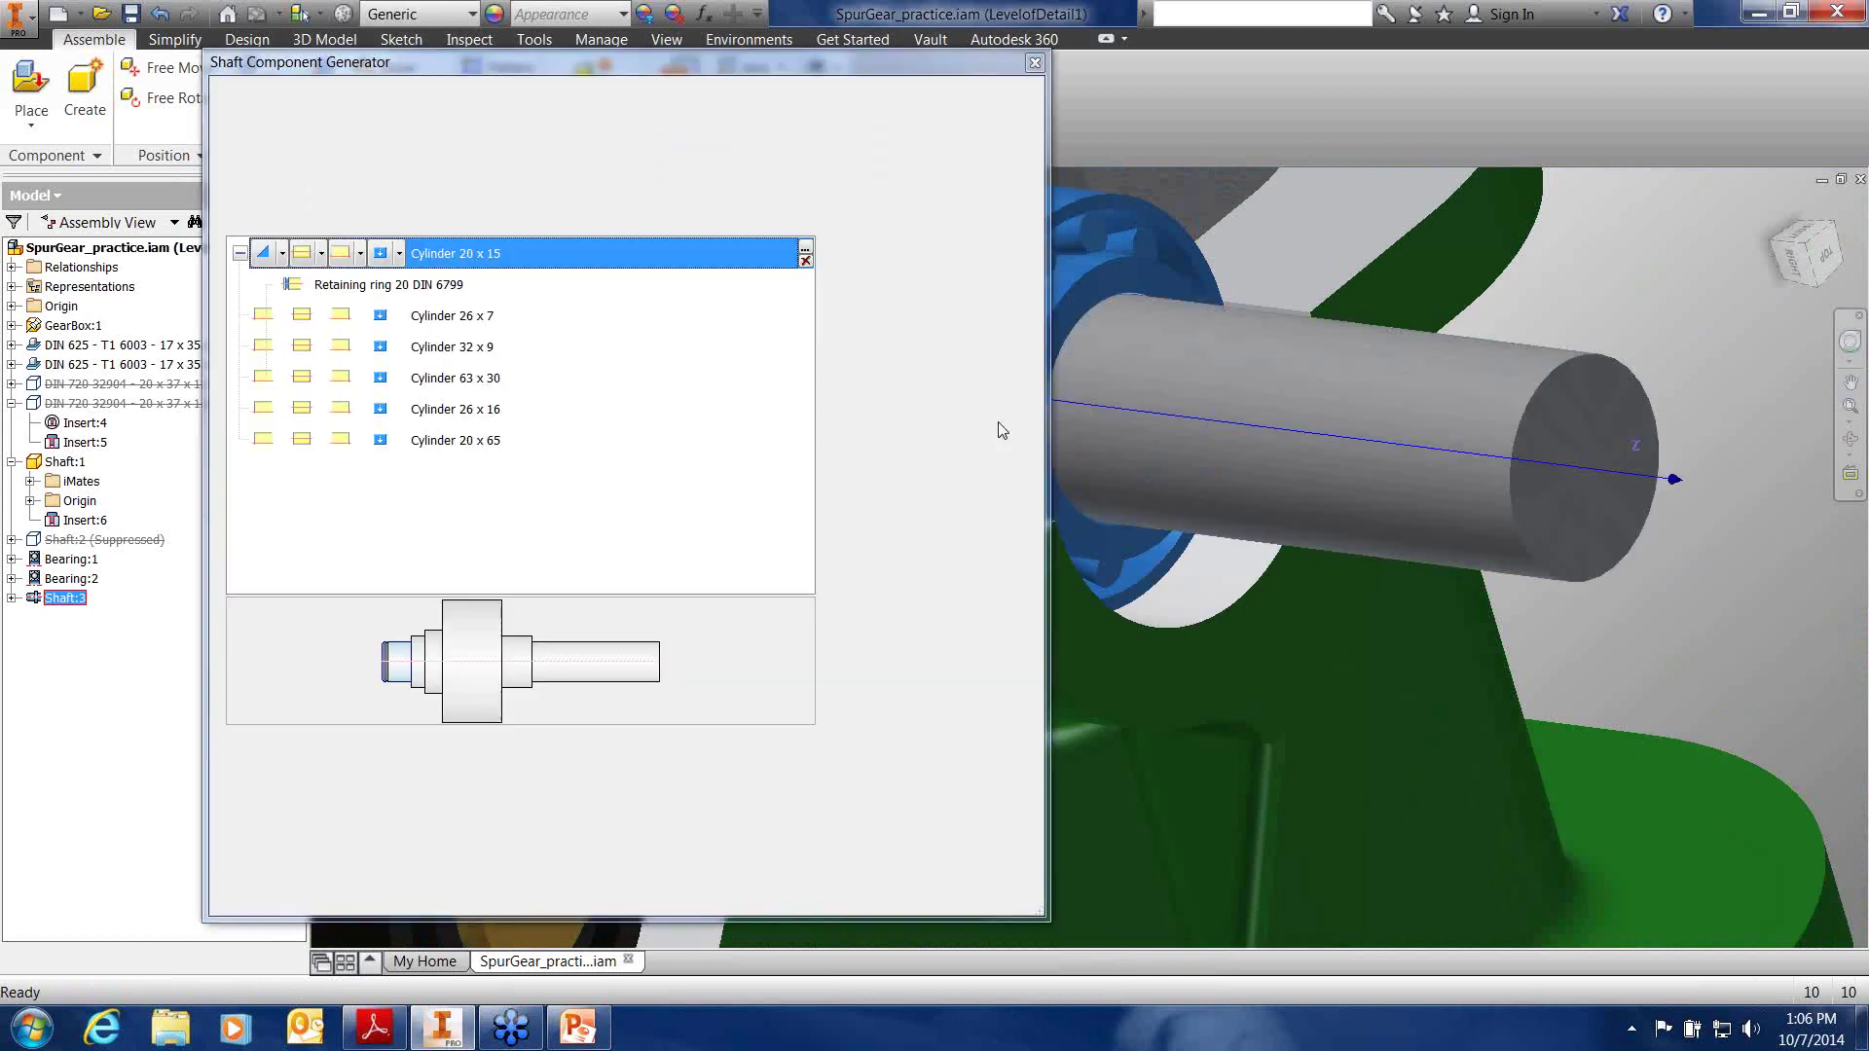
{"action": "left_click", "coordinate": [1356, 438]}
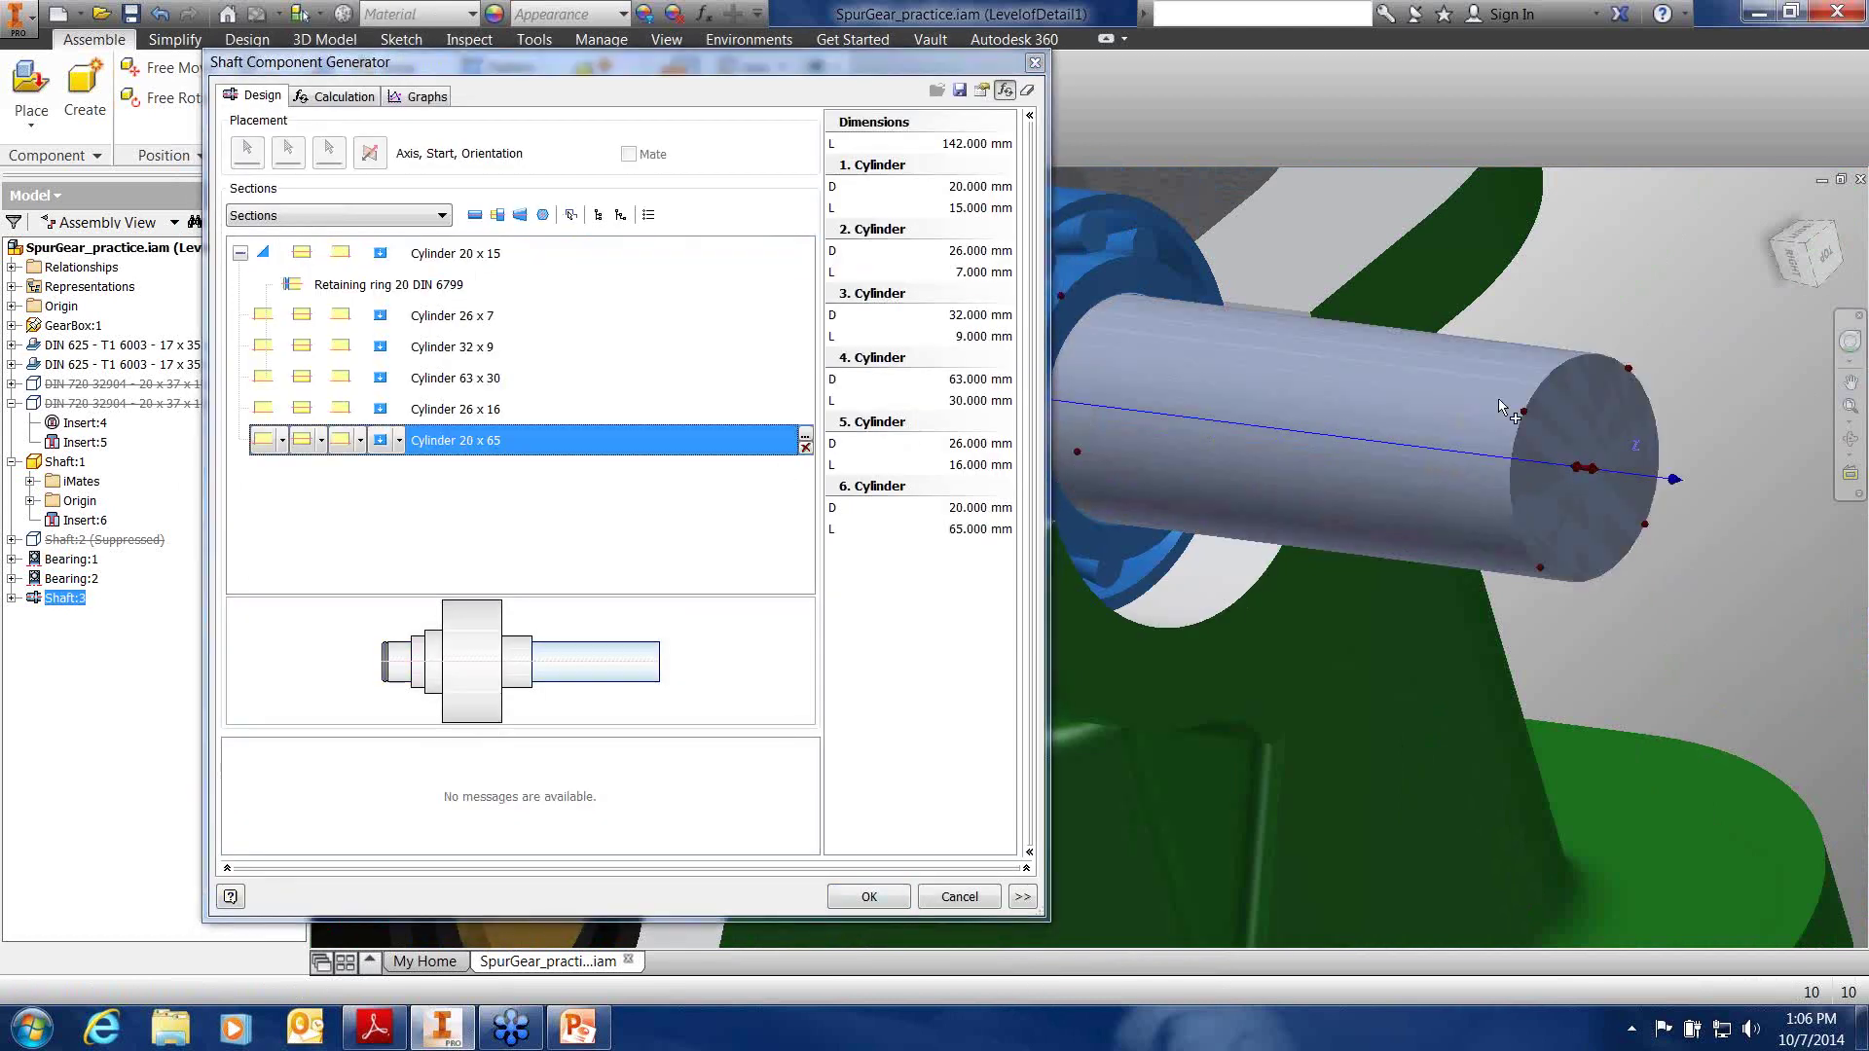
{"action": "middle_click_drag", "start_coordinate": [1349, 459], "coordinate": [1552, 484]}
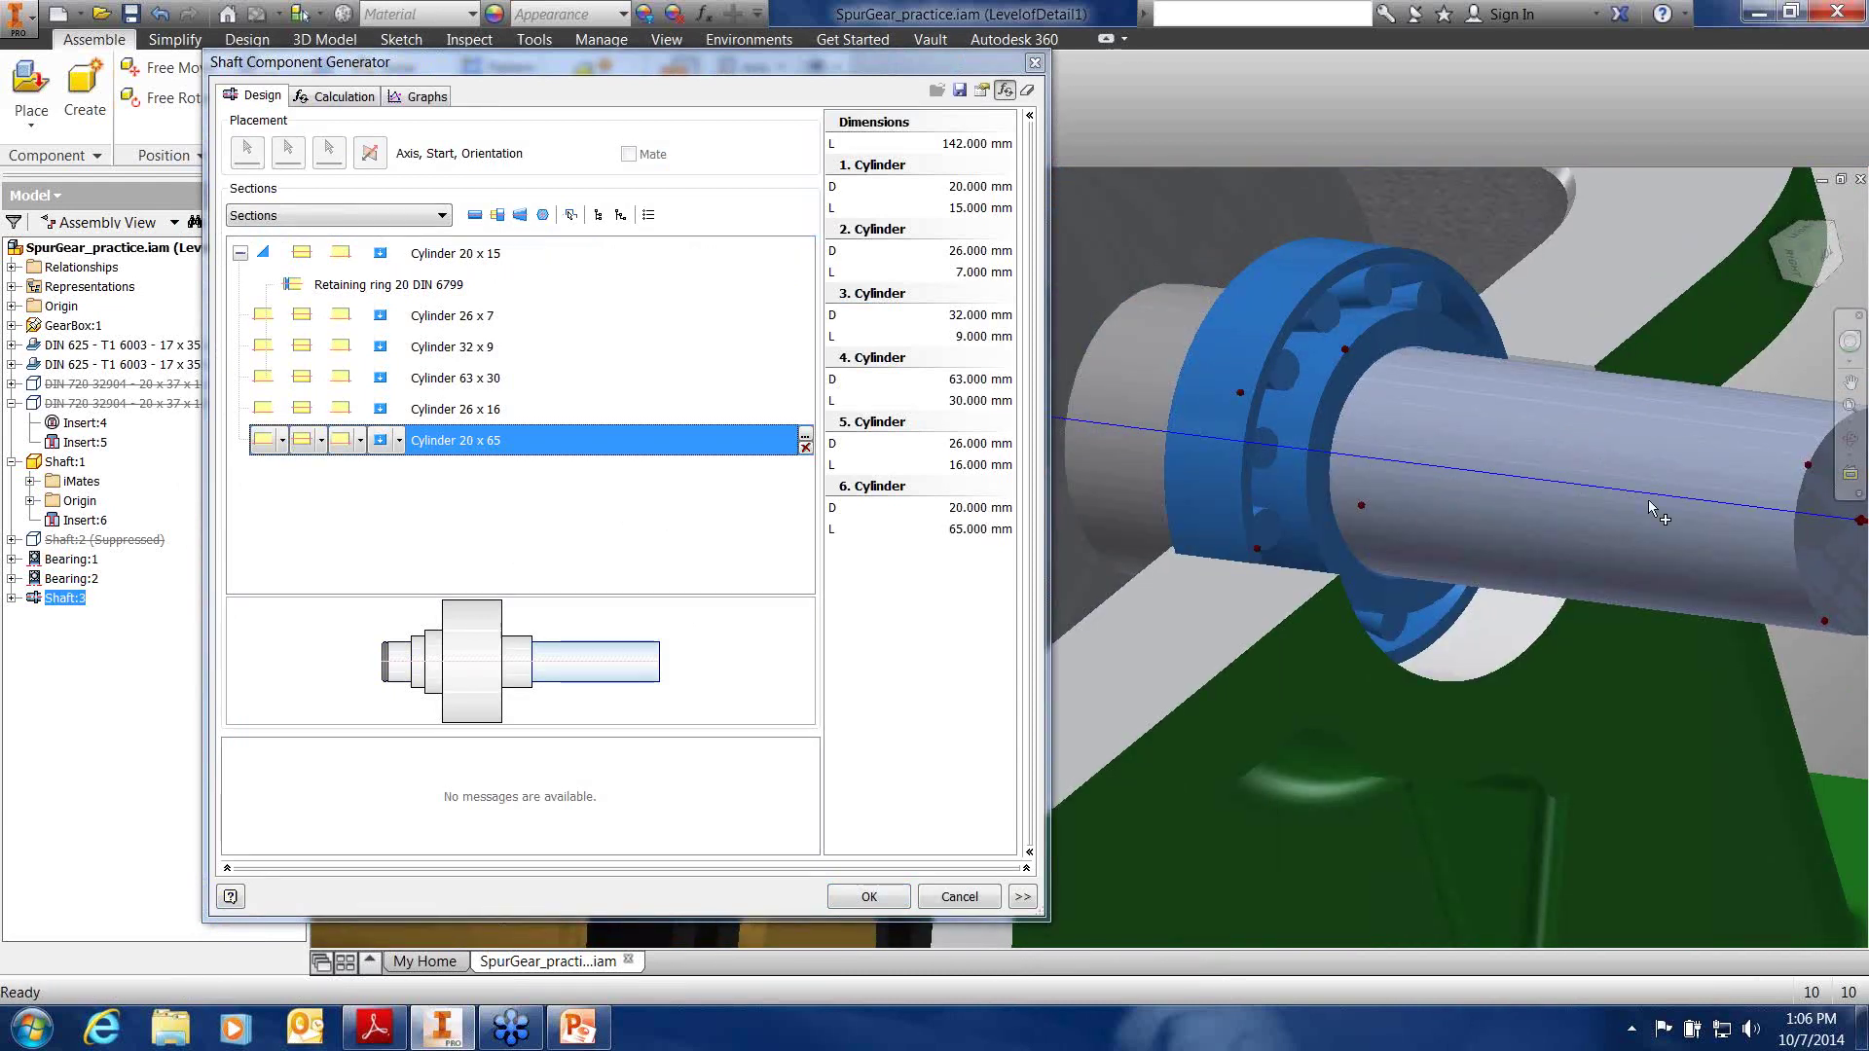
Add a retaining ring groove to the 20 x 65 cylinder section and set its ring type to DIN 6799
{"action": "middle_click_drag", "start_coordinate": [1469, 426], "coordinate": [1553, 457], "text": "shift"}
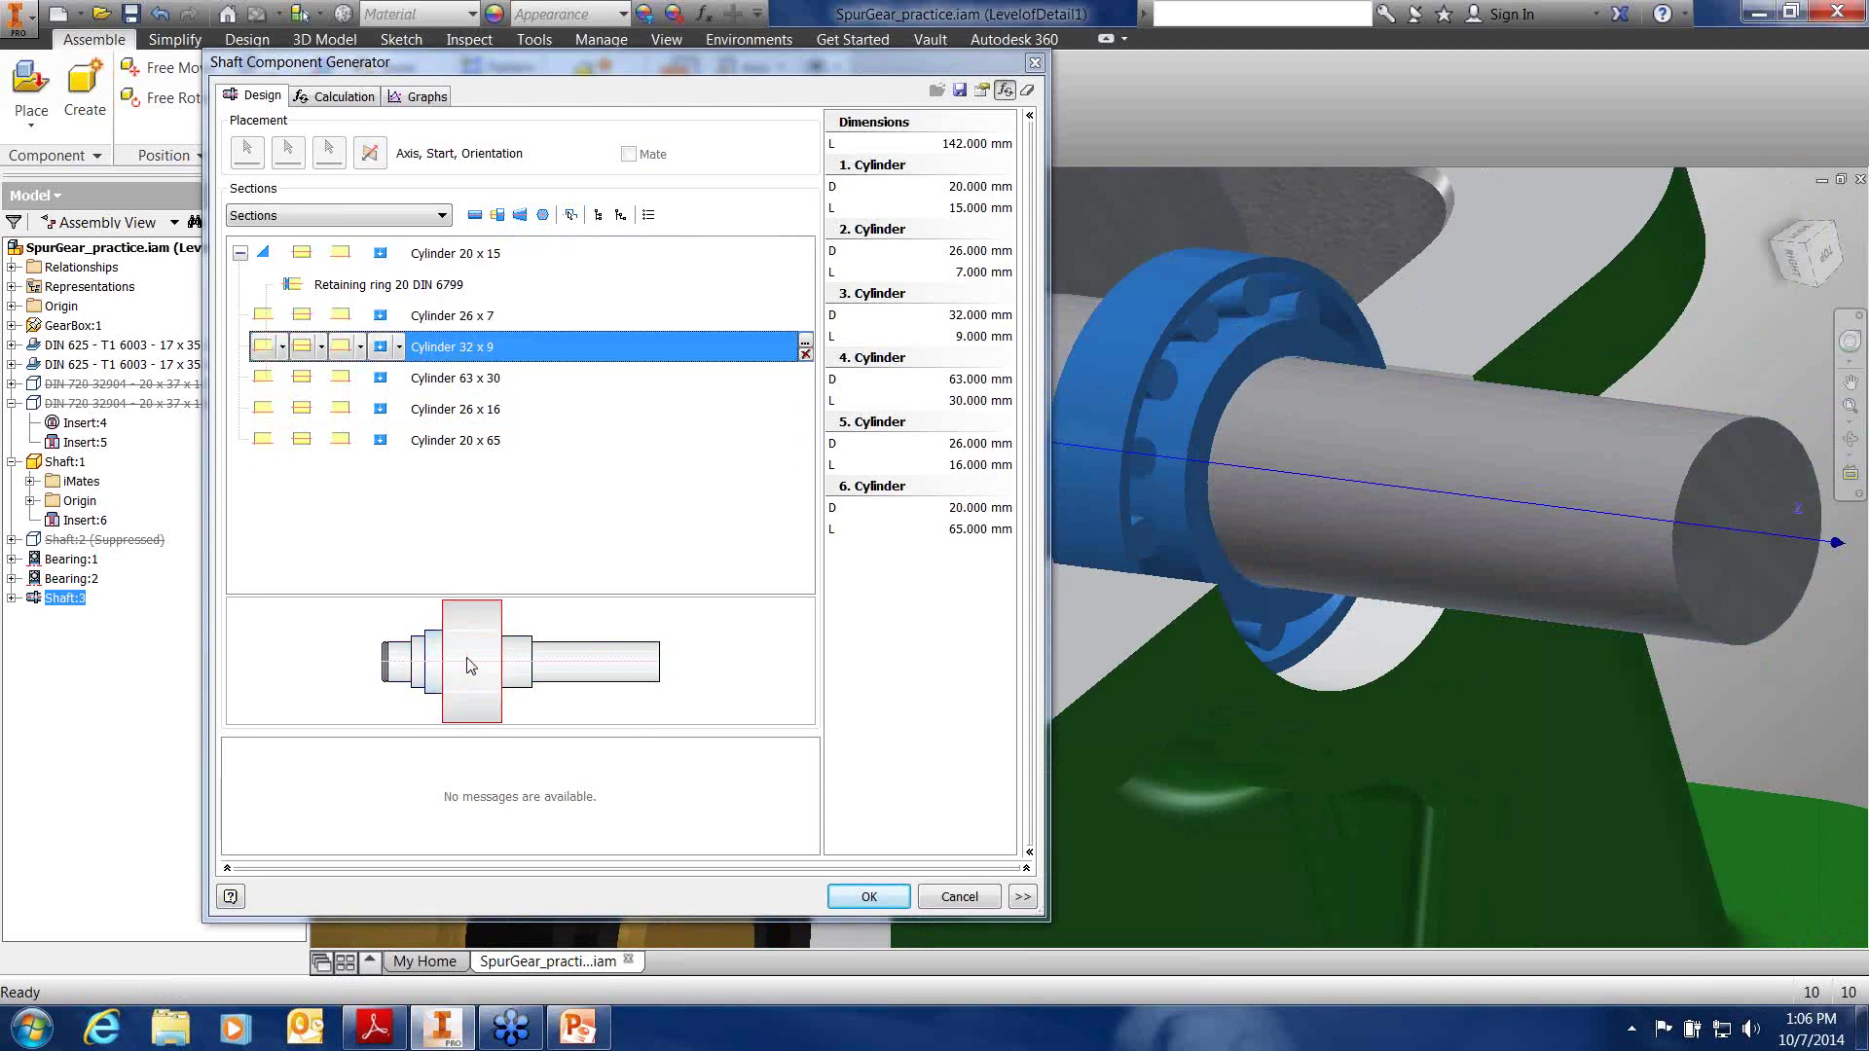
{"action": "left_click", "coordinate": [574, 668]}
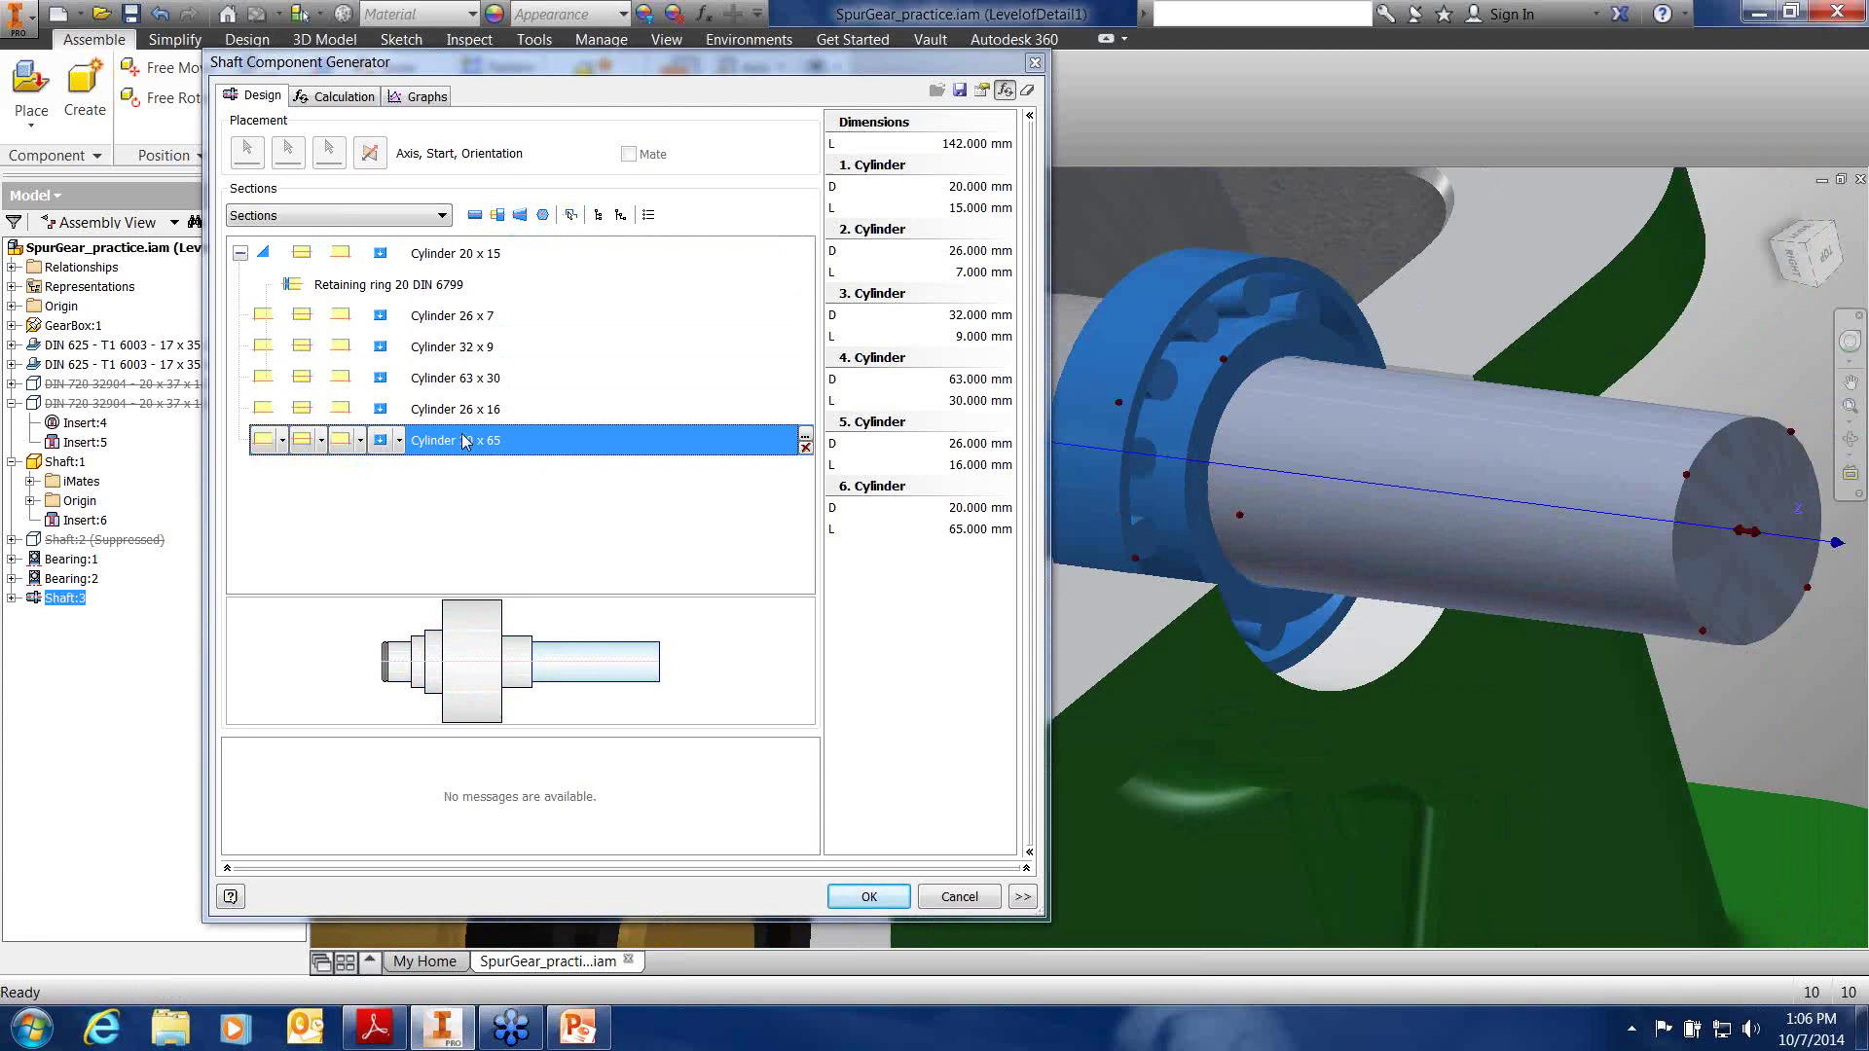
{"action": "left_click", "coordinate": [399, 442]}
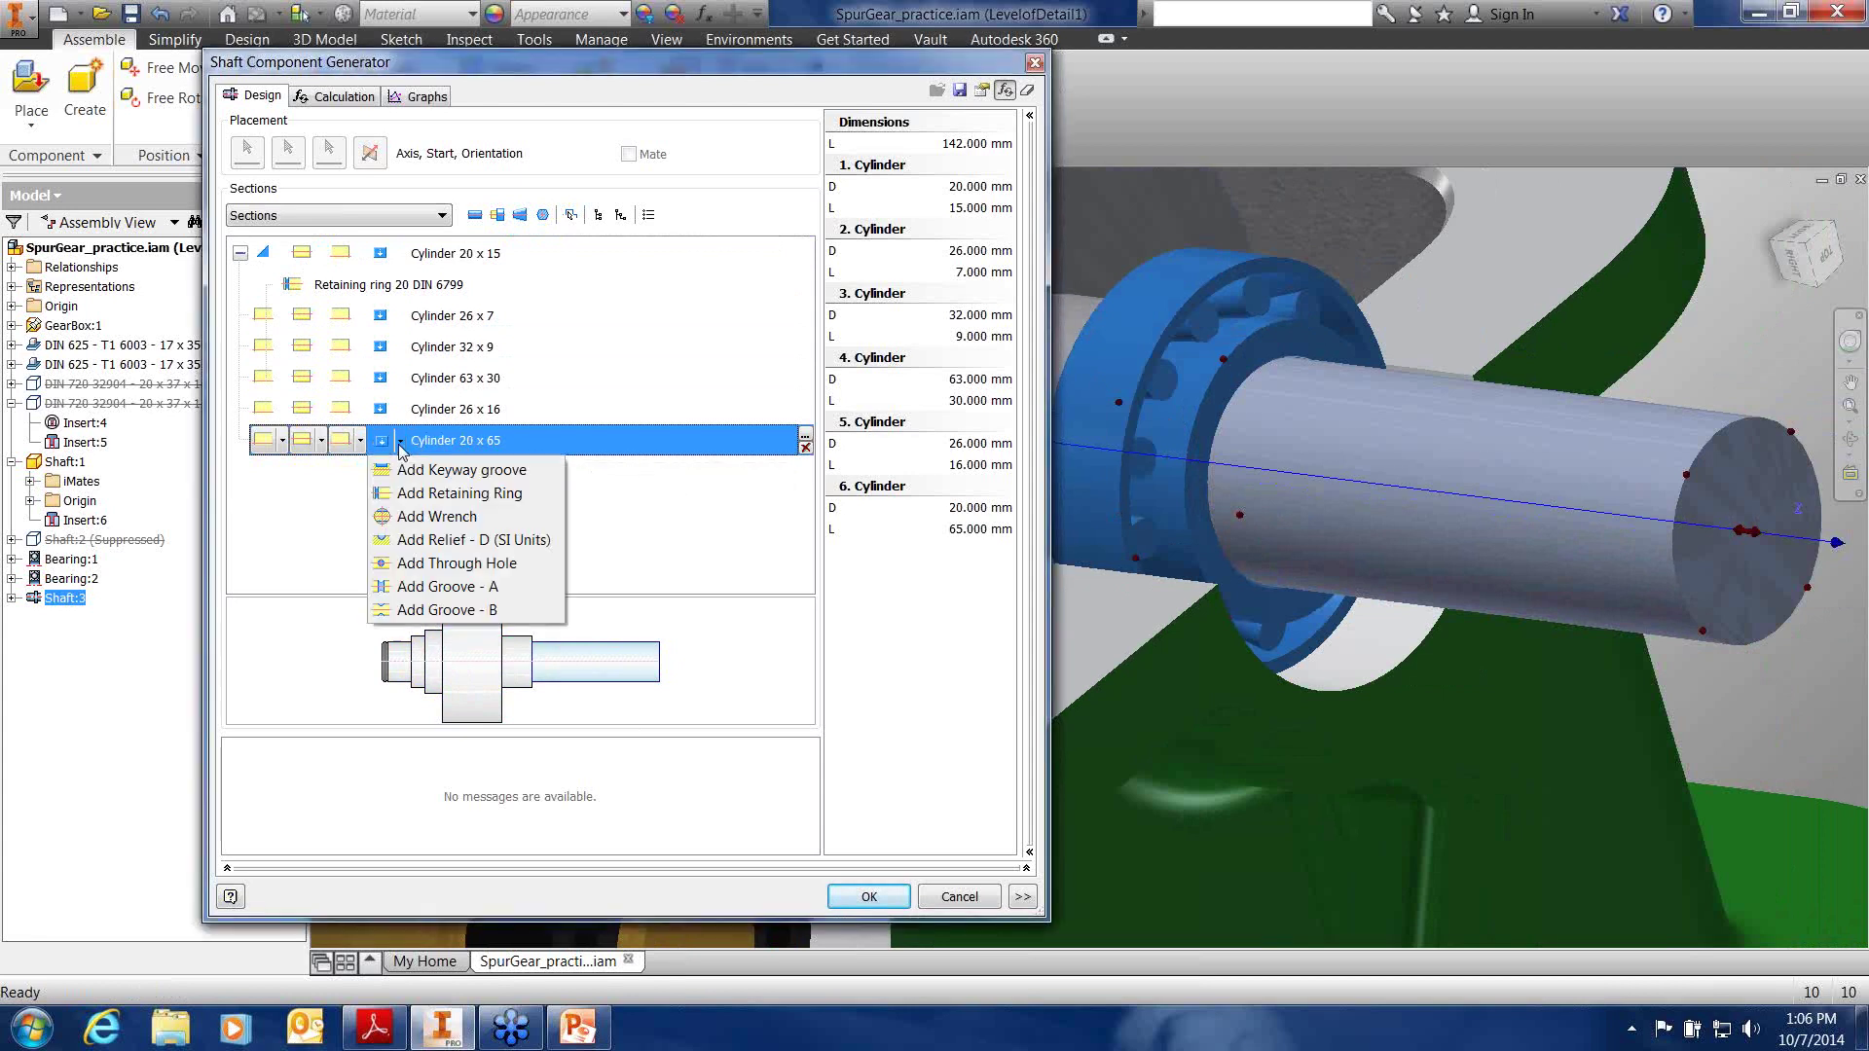
{"action": "left_click", "coordinate": [416, 494]}
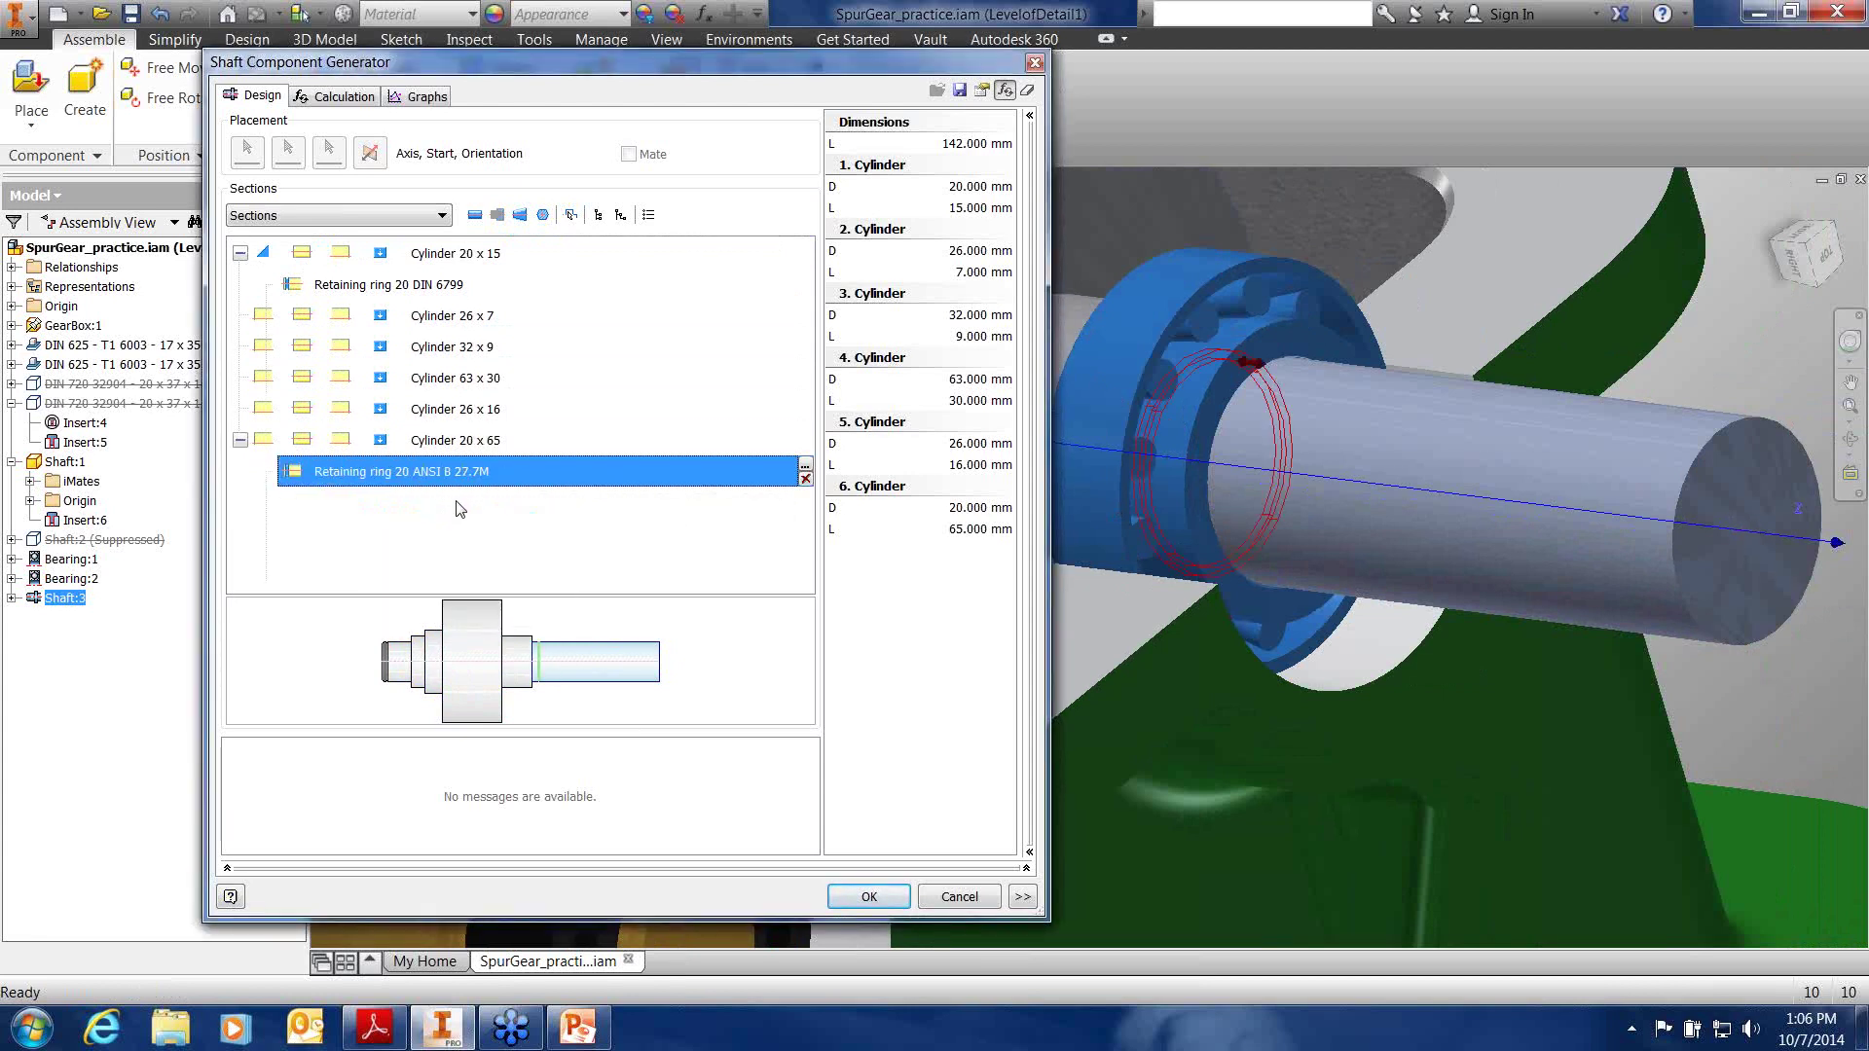
{"action": "left_click", "coordinate": [804, 468]}
{"action": "left_click", "coordinate": [810, 273]}
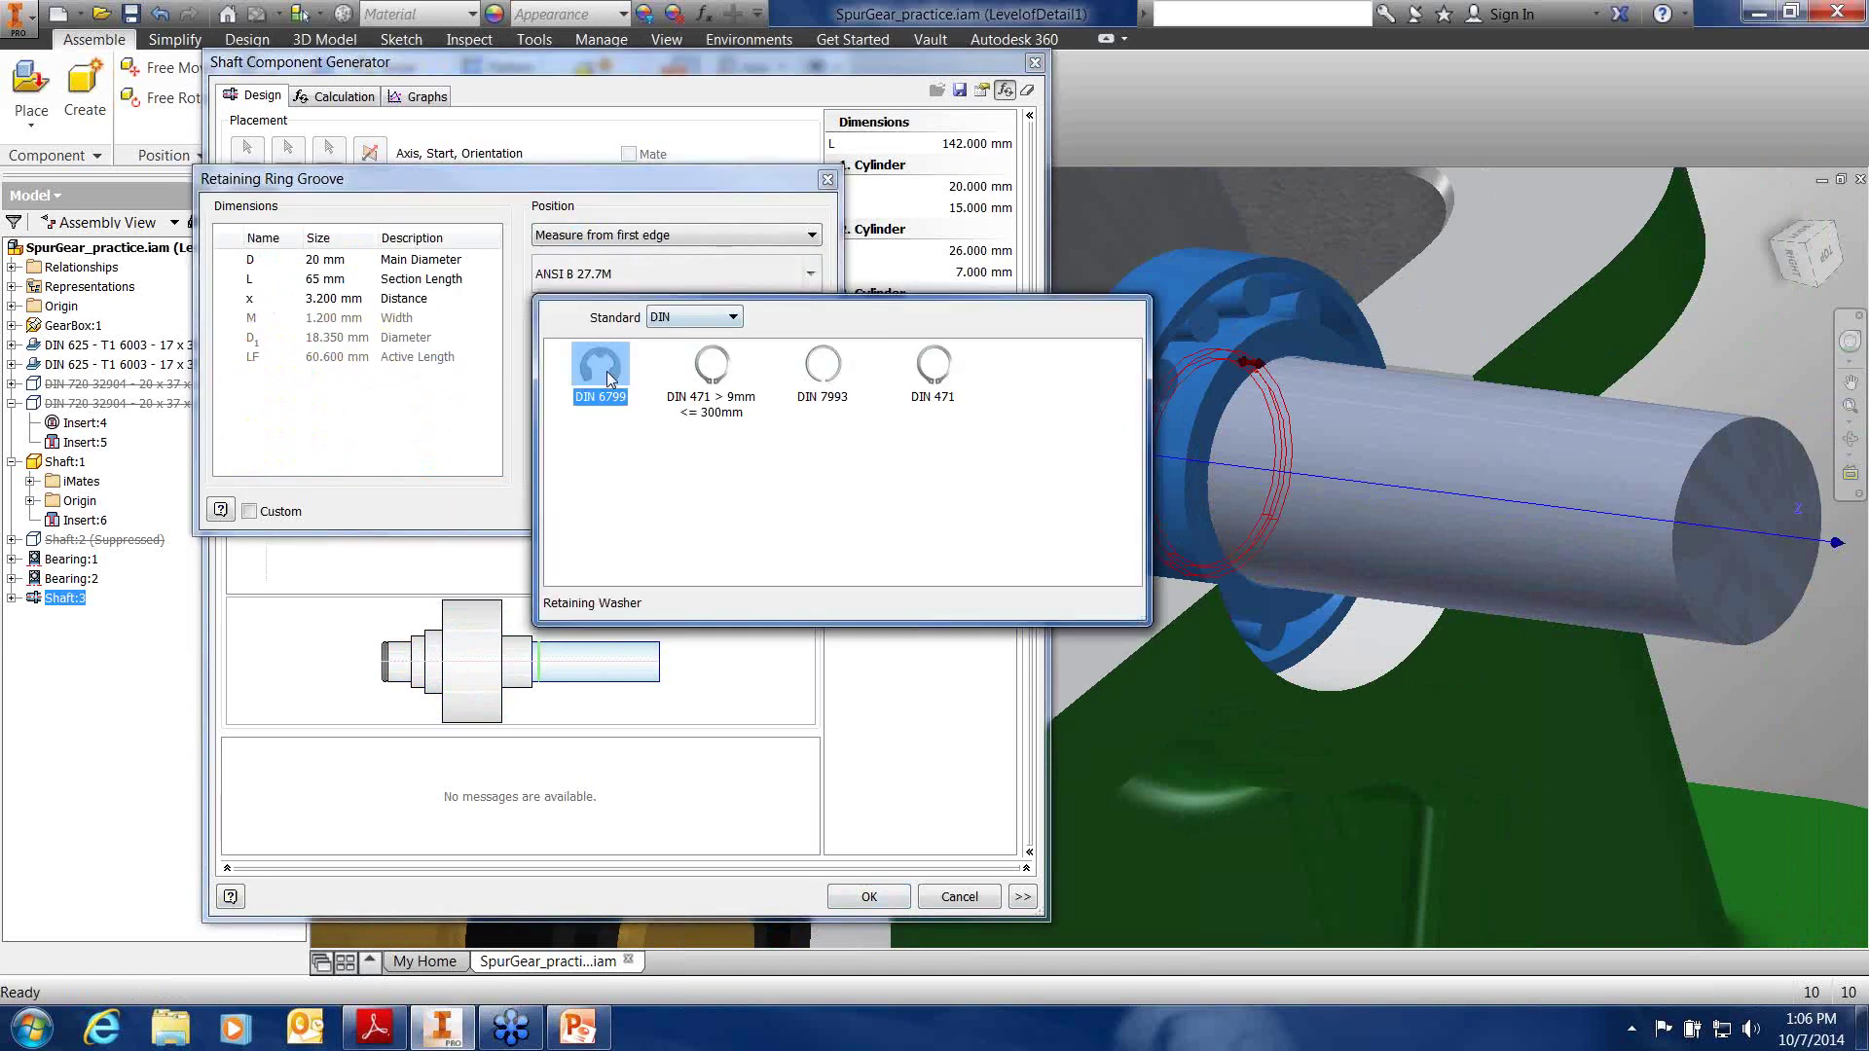
{"action": "left_click", "coordinate": [609, 378]}
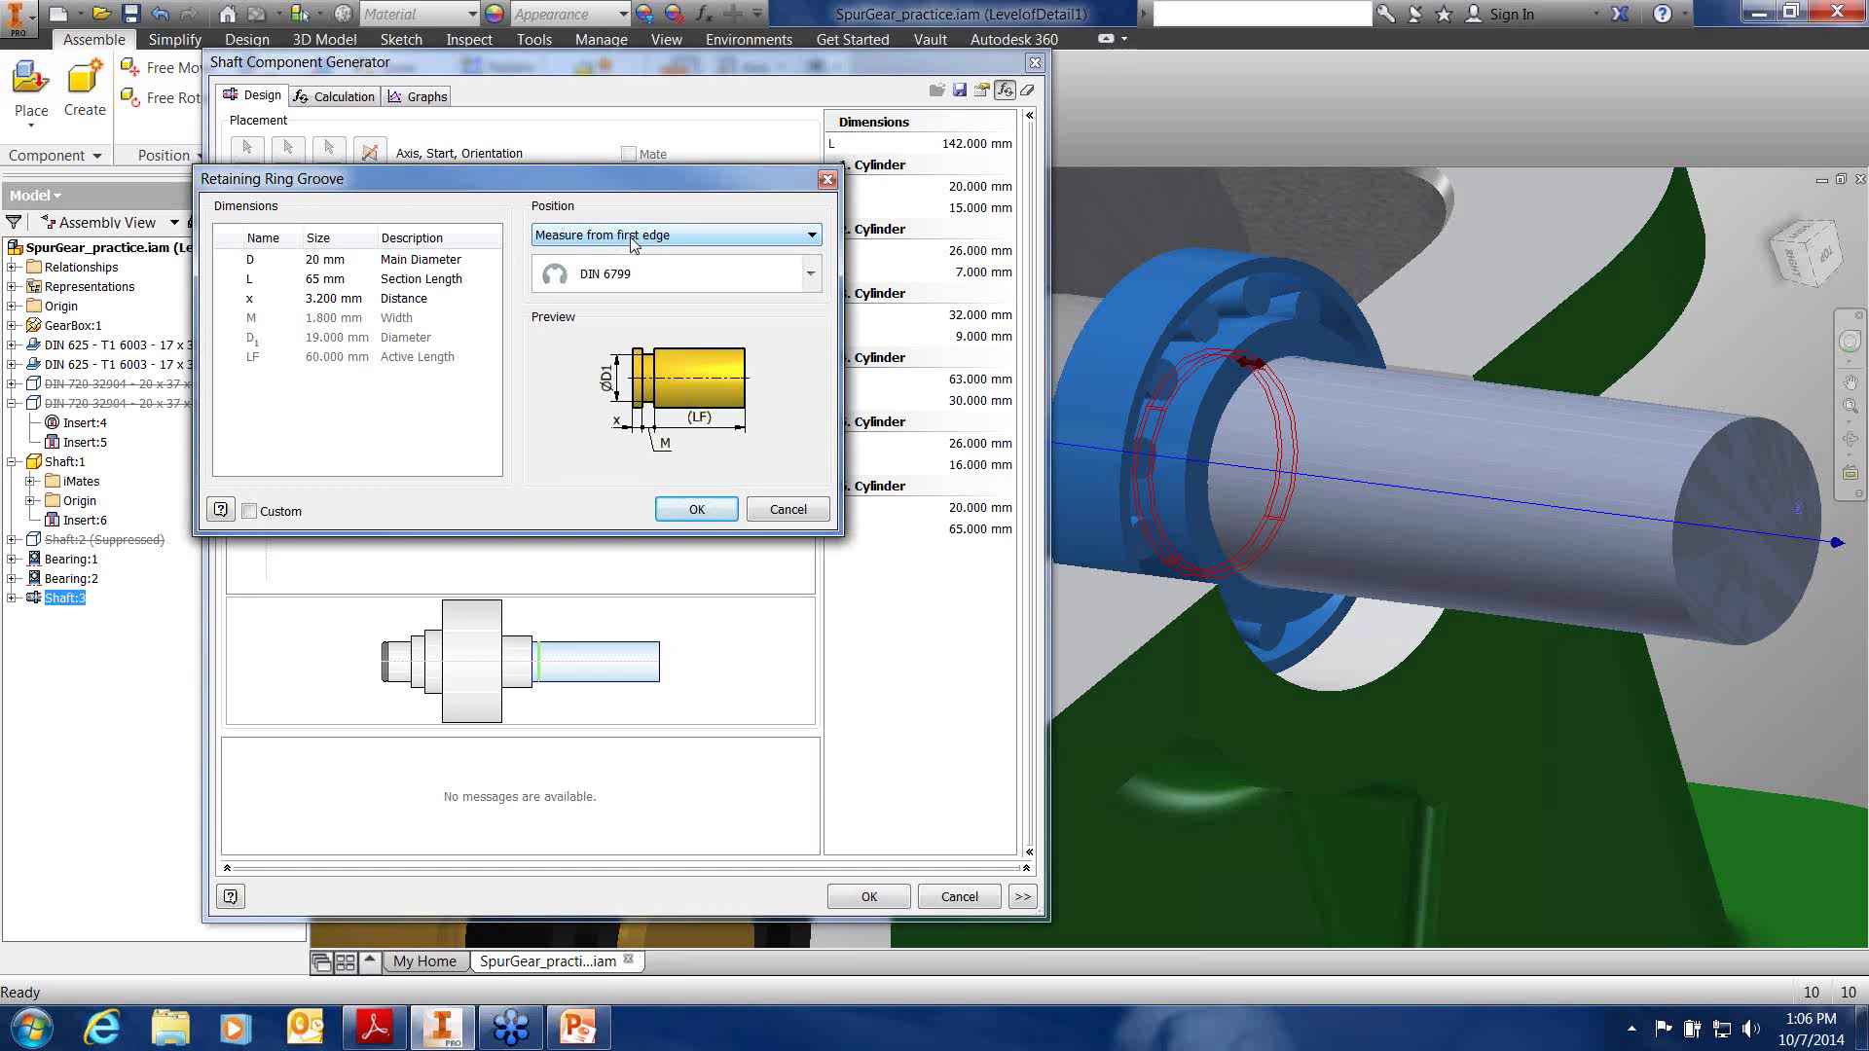
Try to set the groove's distance x by measuring the circular shaft edge at the bearing
{"action": "left_click", "coordinate": [351, 299]}
{"action": "left_click", "coordinate": [383, 298]}
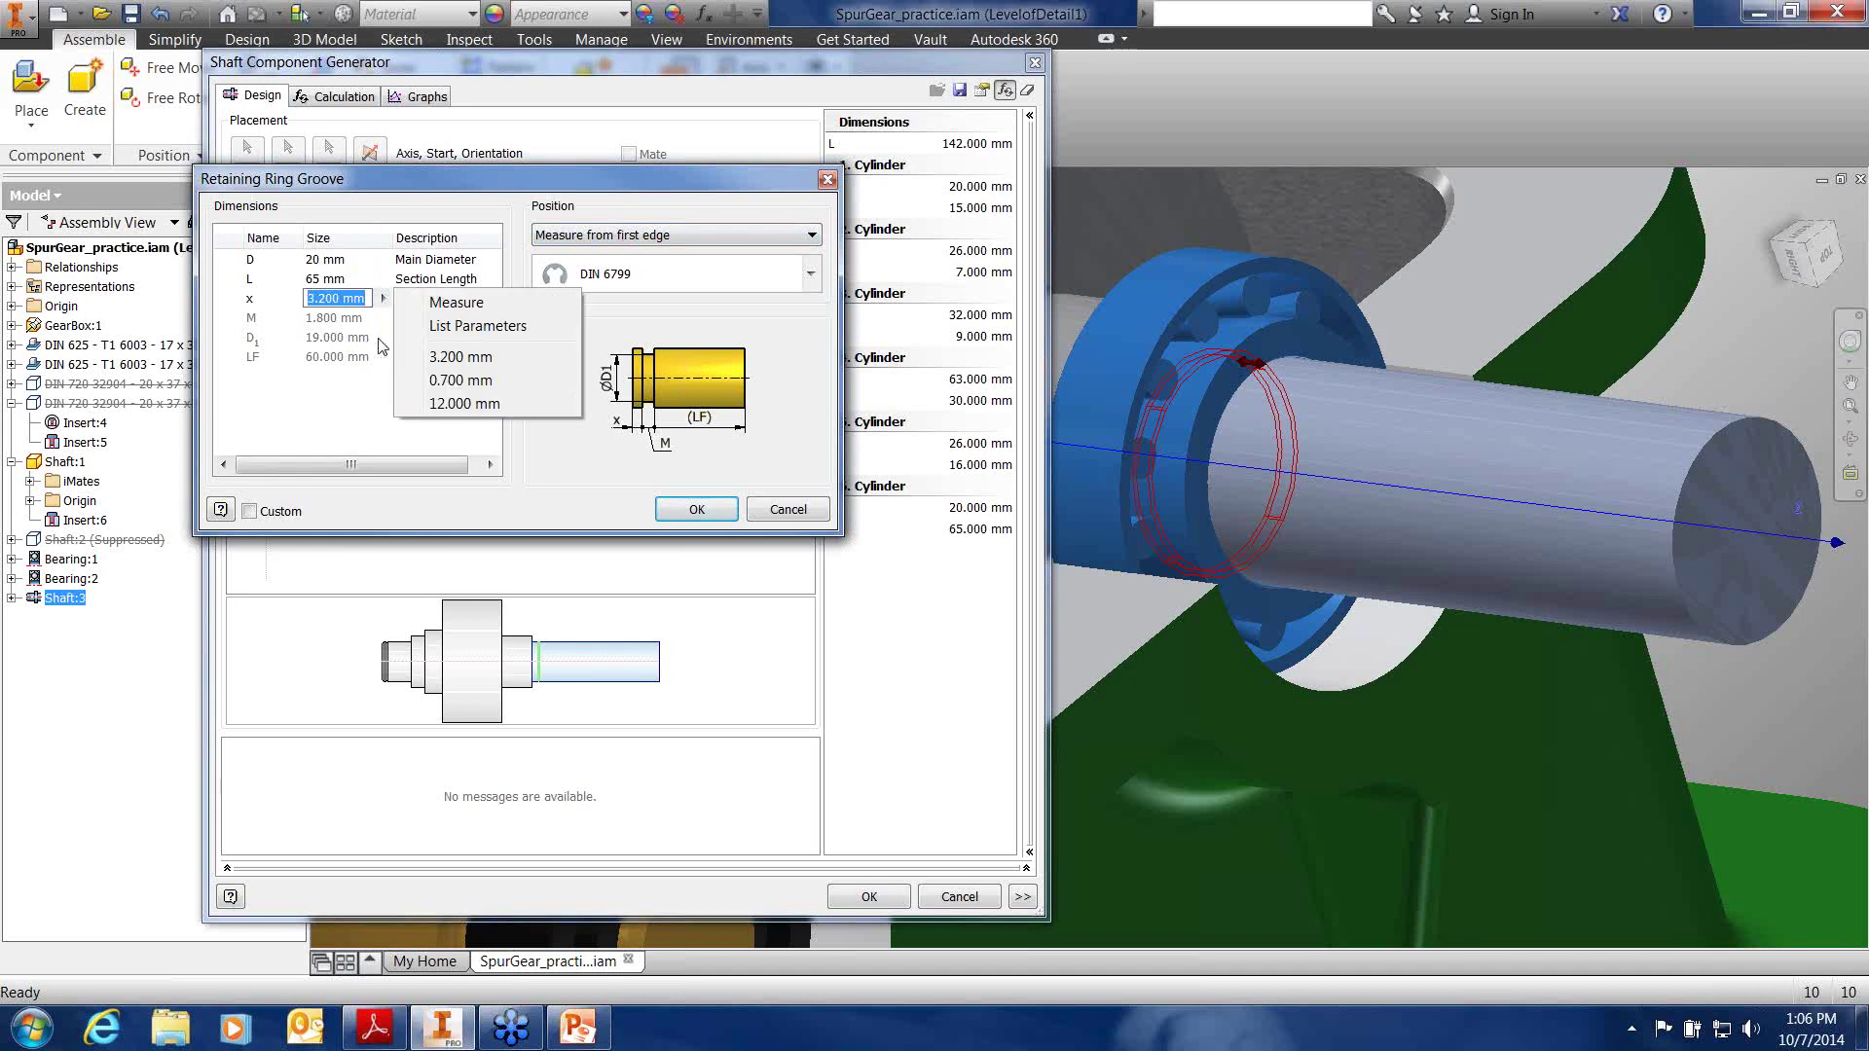
{"action": "left_click", "coordinate": [454, 303]}
{"action": "middle_click_drag", "start_coordinate": [1220, 456], "coordinate": [1426, 503], "text": "shift"}
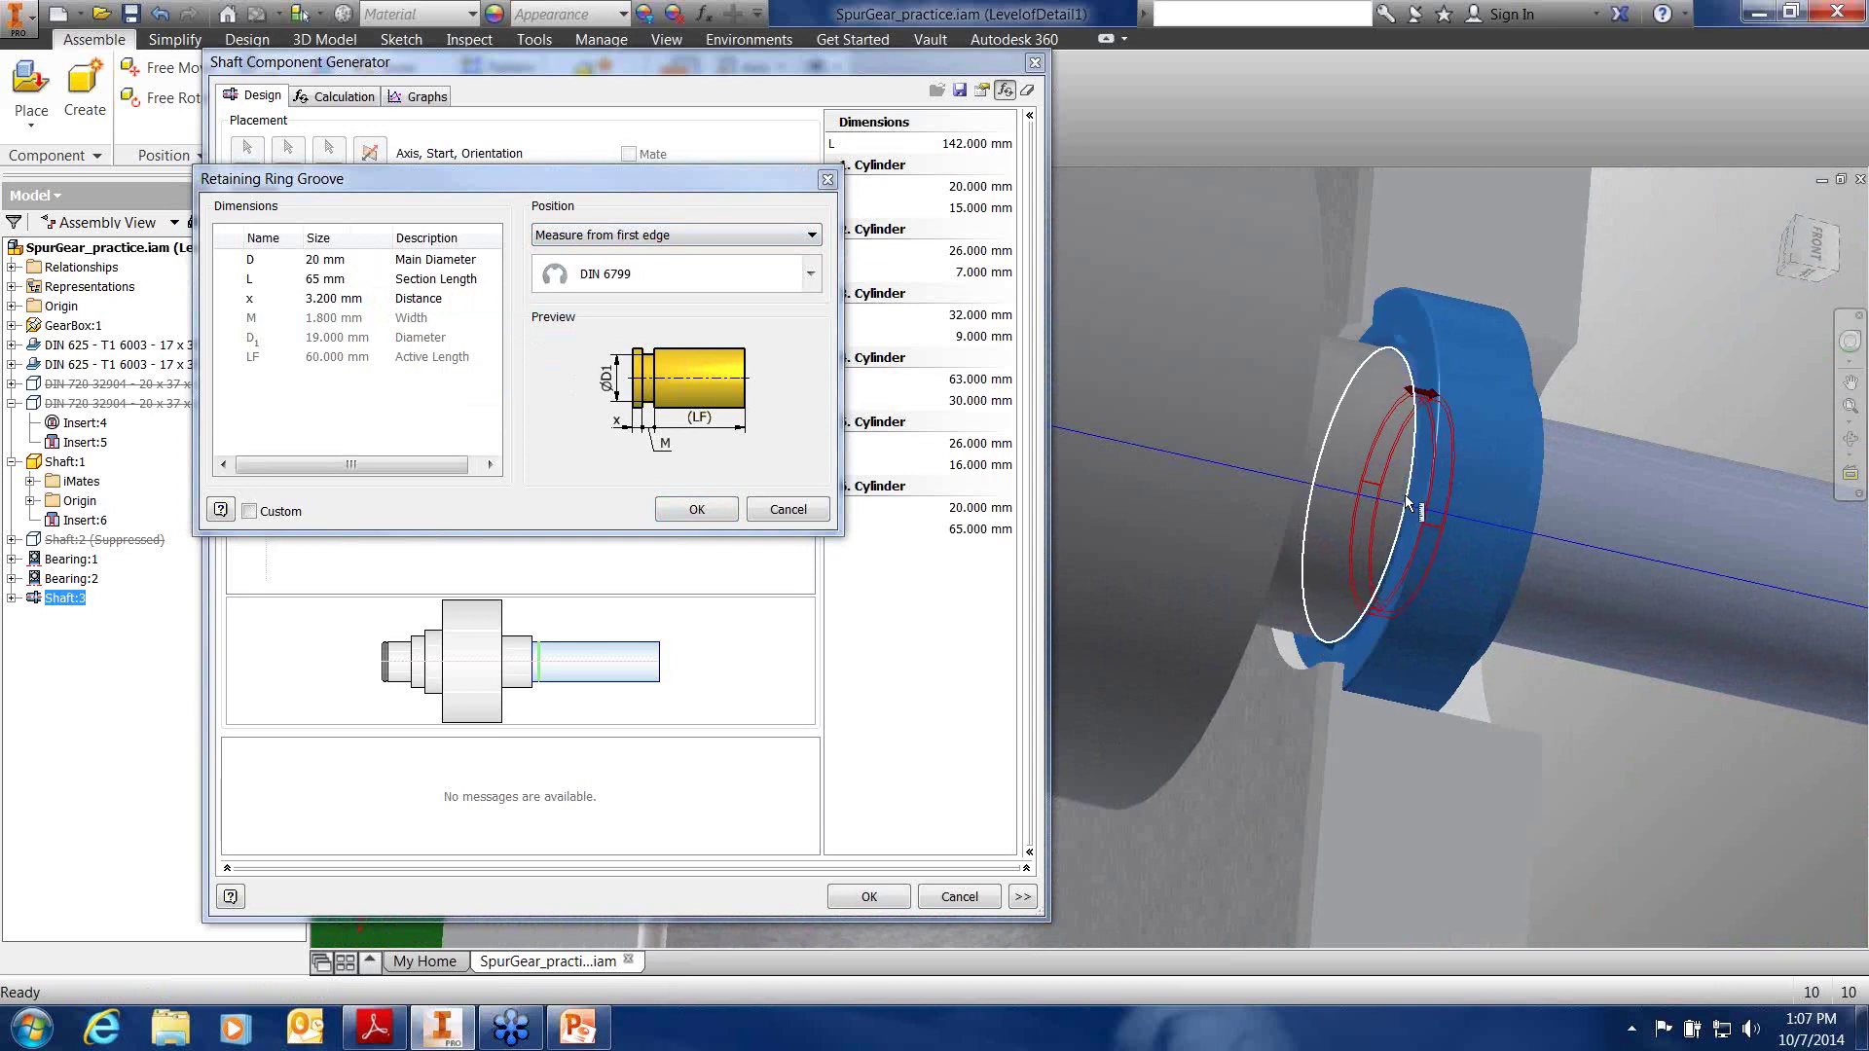
{"action": "left_click", "coordinate": [1405, 498]}
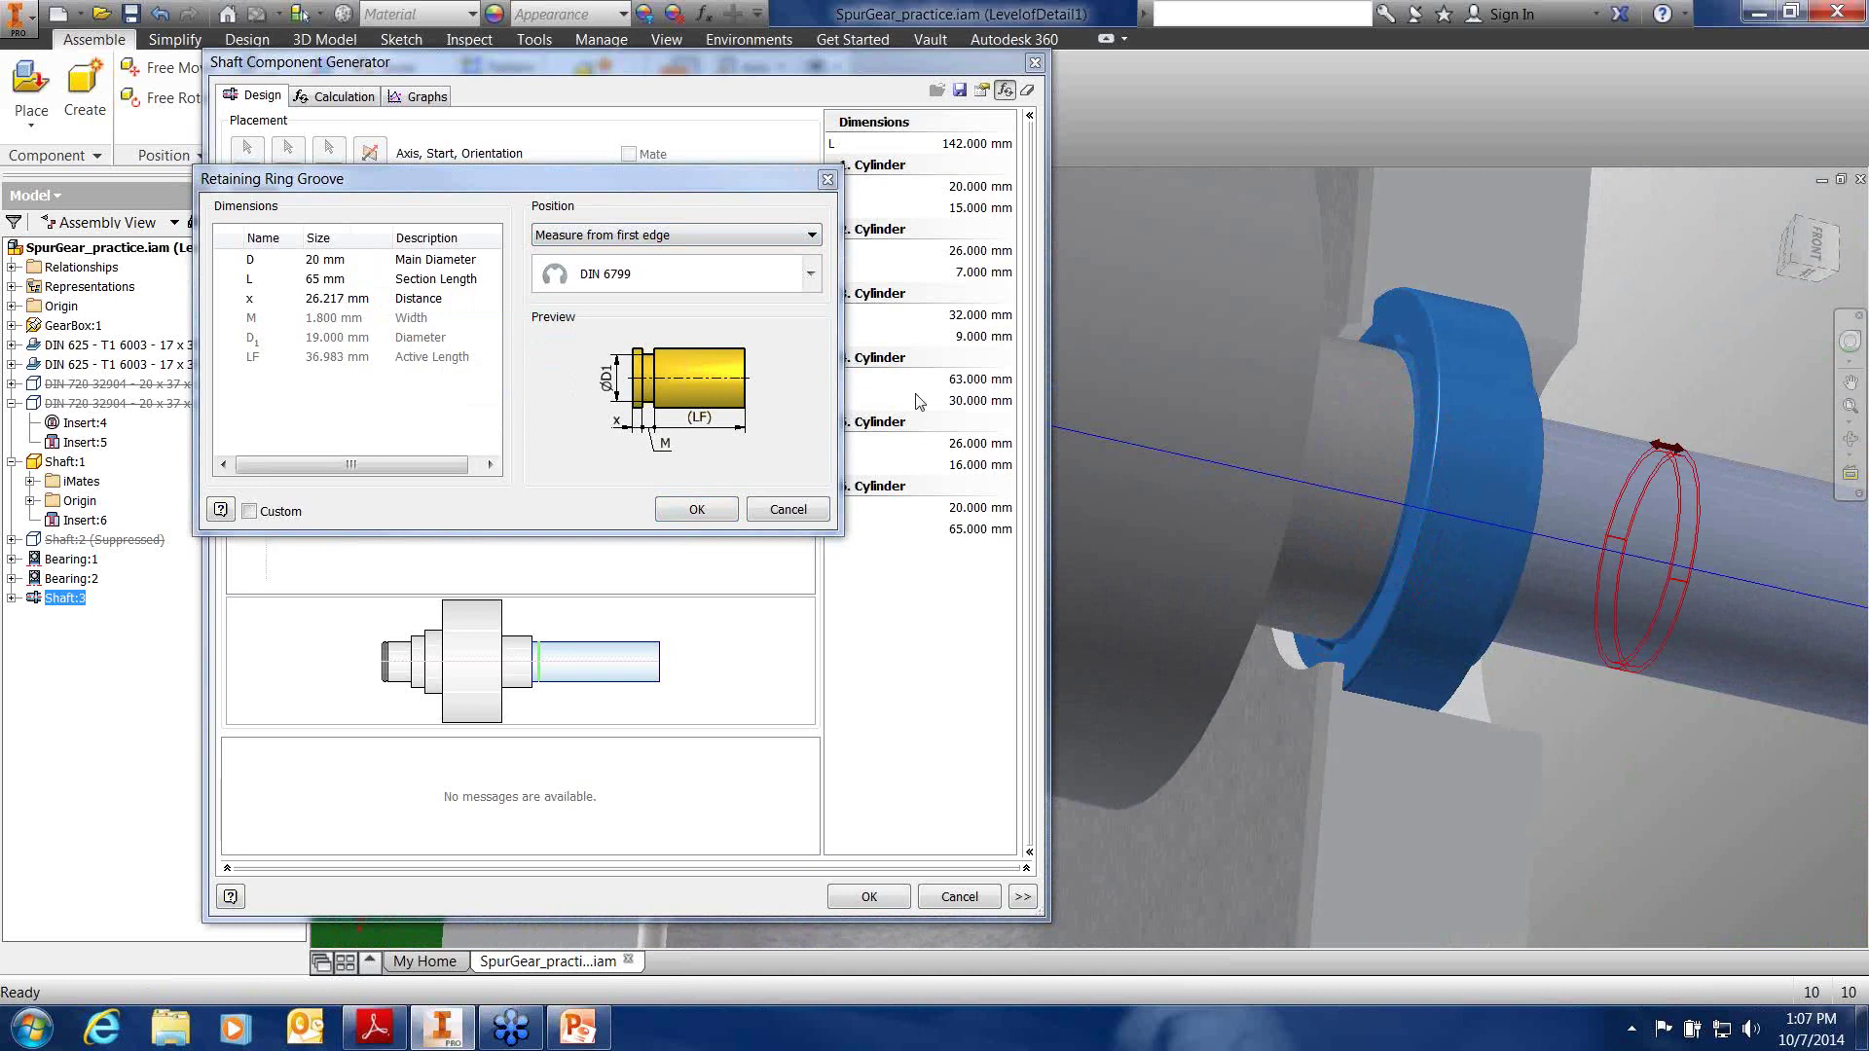
Set the groove's distance x to 12 mm by measuring across the bearing's width, and accept the groove
{"action": "key", "text": "F4"}
{"action": "mouse_move", "coordinate": [1539, 440]}
{"action": "middle_mouse_down", "text": "shift"}
{"action": "mouse_move", "coordinate": [1564, 417]}
{"action": "mouse_move", "coordinate": [1543, 428]}
{"action": "middle_mouse_up", "text": "shift"}
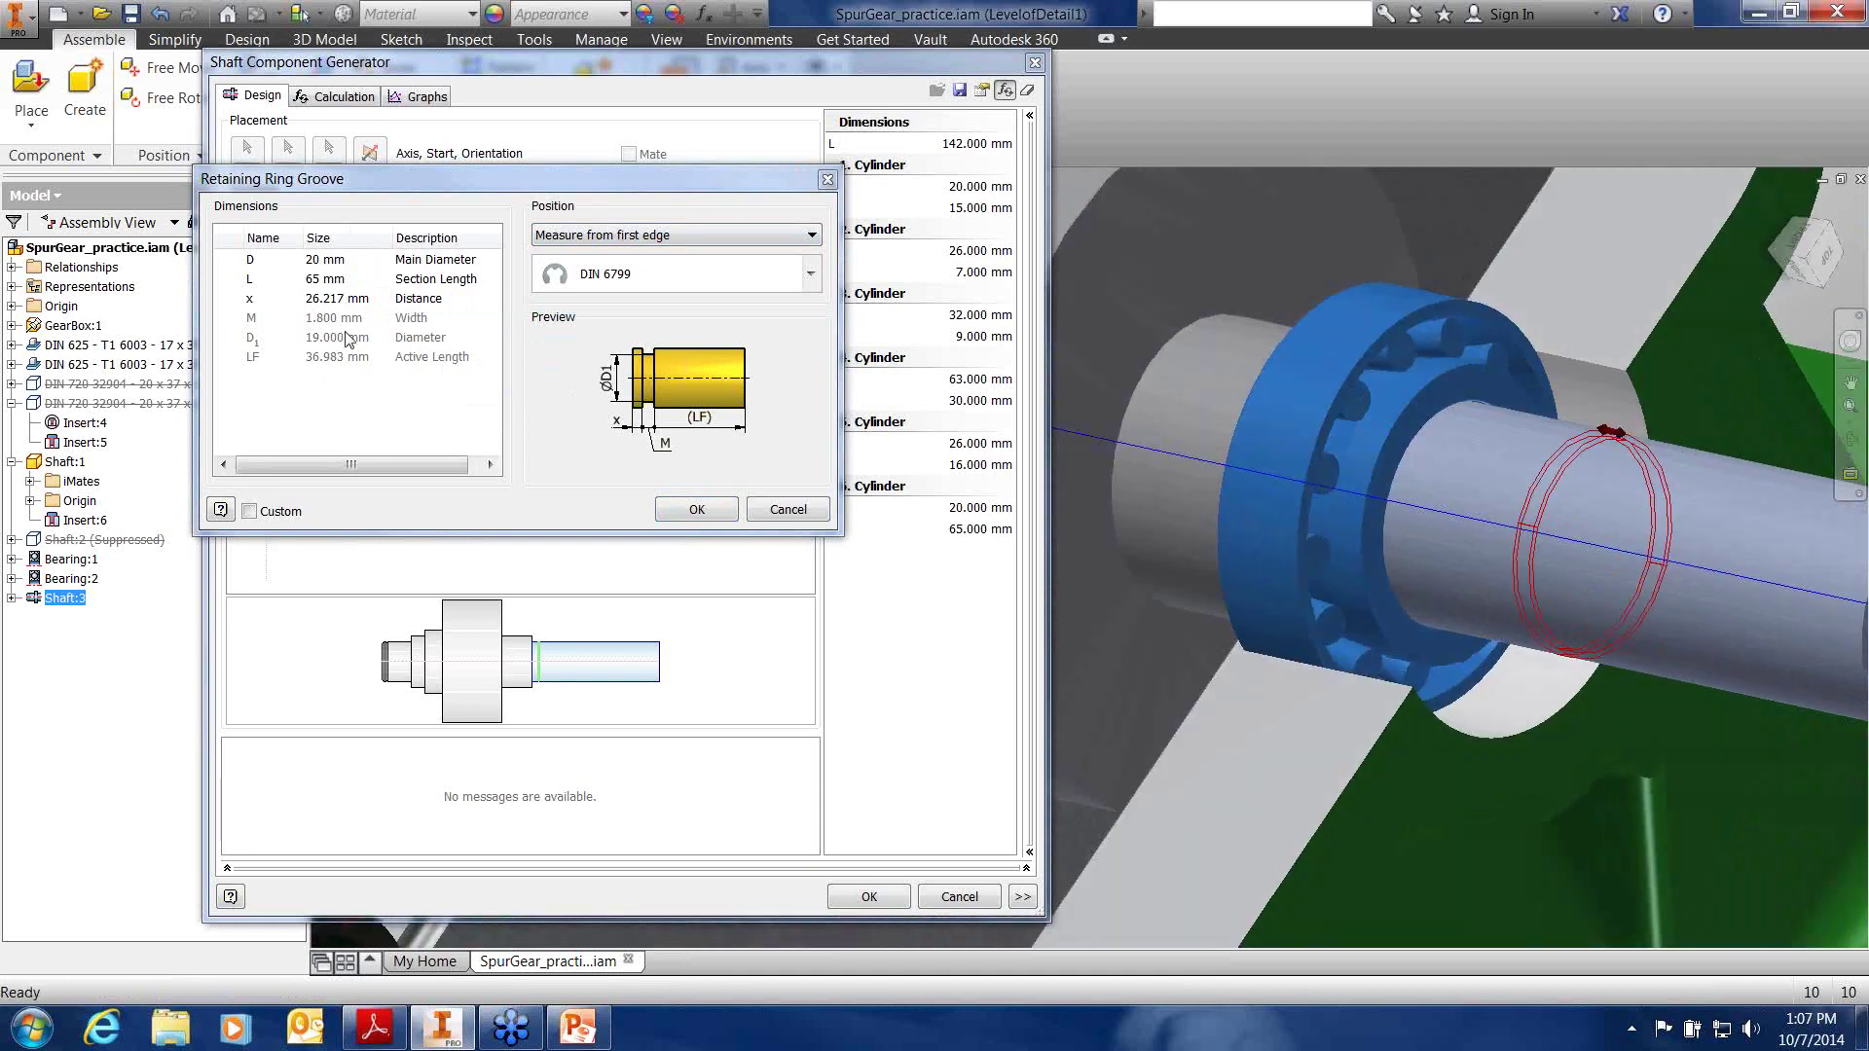
{"action": "left_click", "coordinate": [353, 299]}
{"action": "left_click", "coordinate": [388, 298]}
{"action": "left_click", "coordinate": [430, 303]}
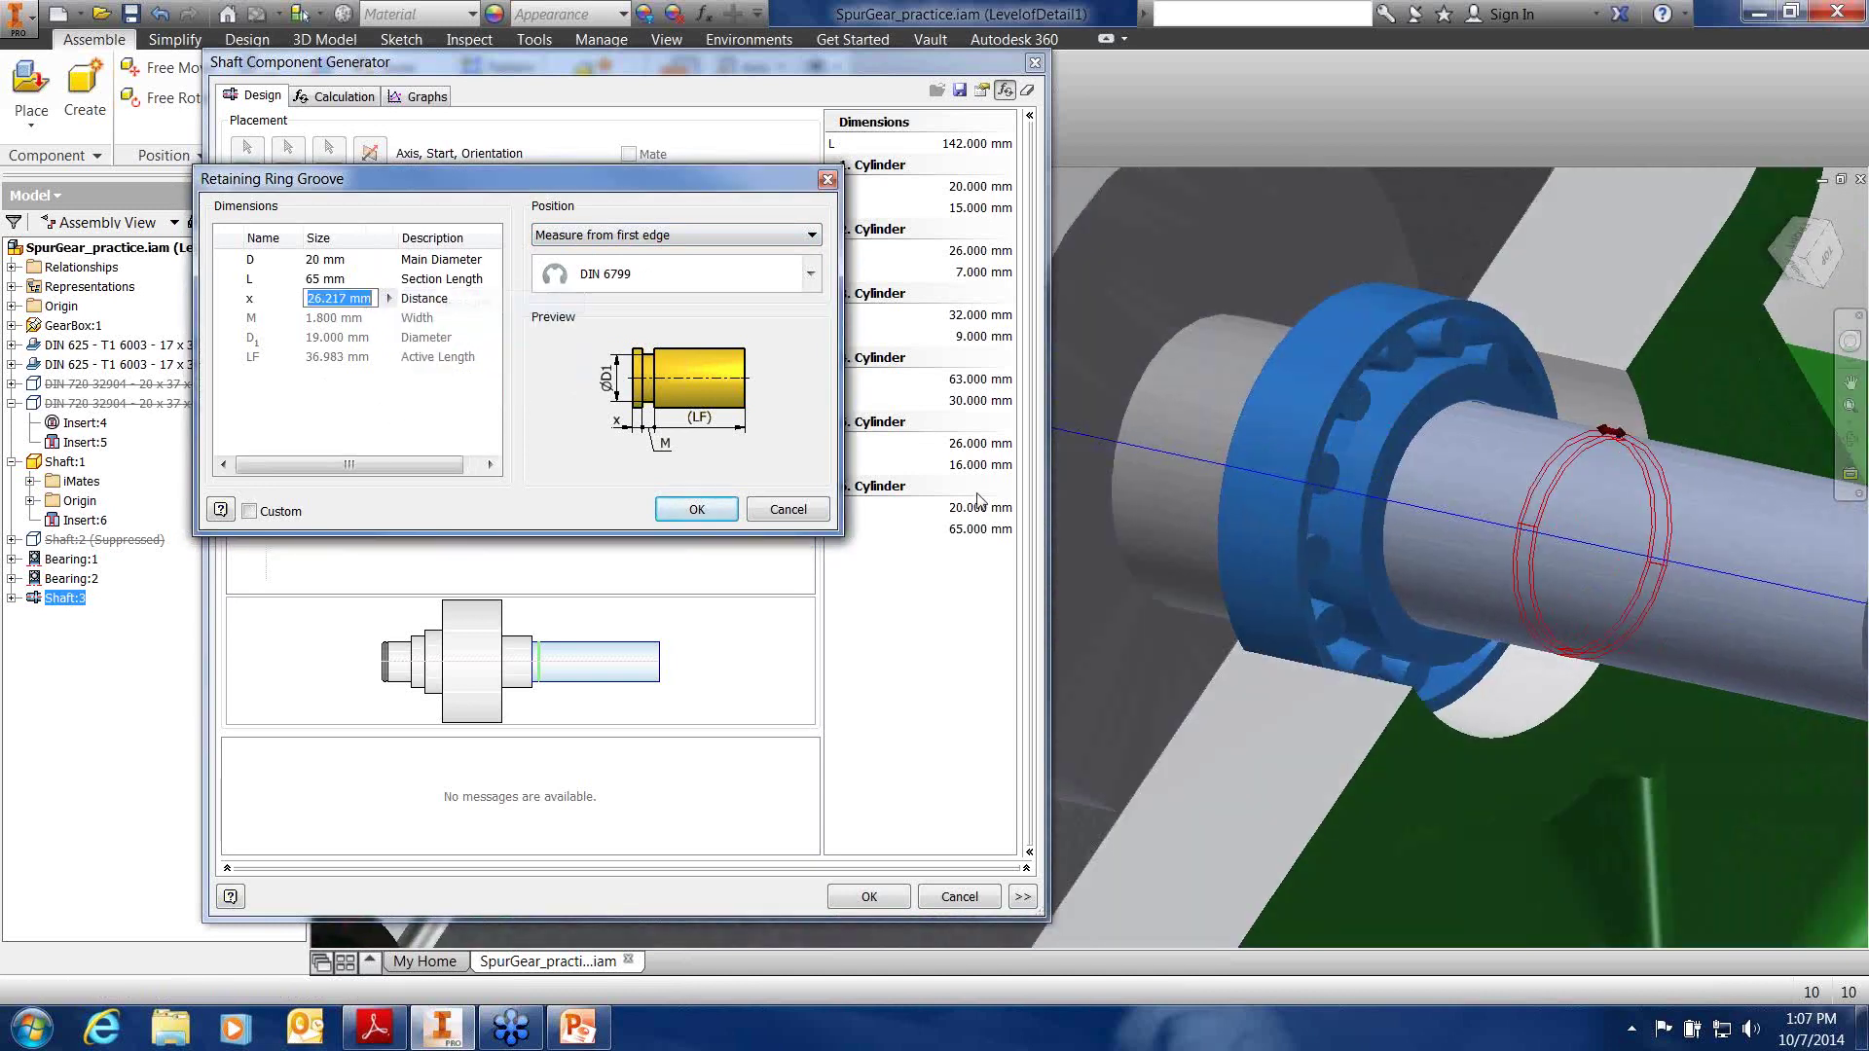
{"action": "middle_click_drag", "start_coordinate": [1135, 471], "coordinate": [1343, 504], "text": "shift"}
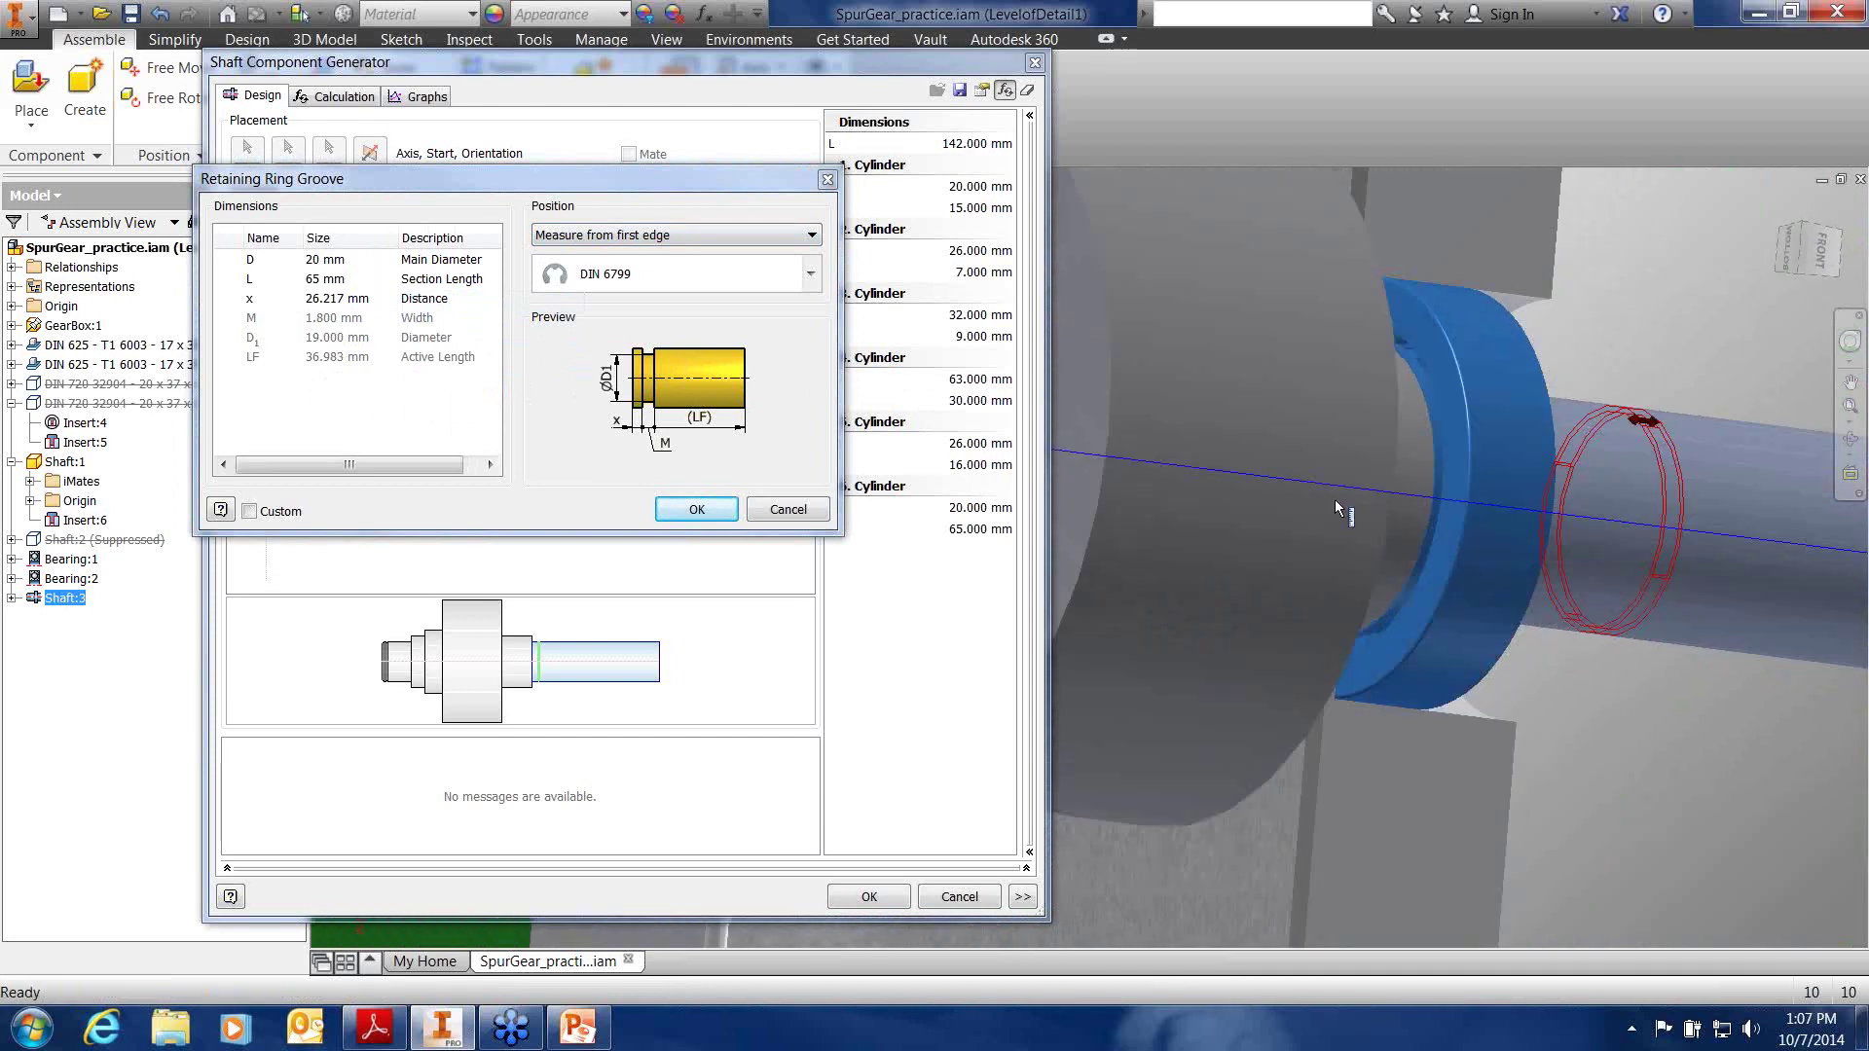
{"action": "scroll", "coordinate": [1401, 499], "scroll_direction": "down", "scroll_amount": 5}
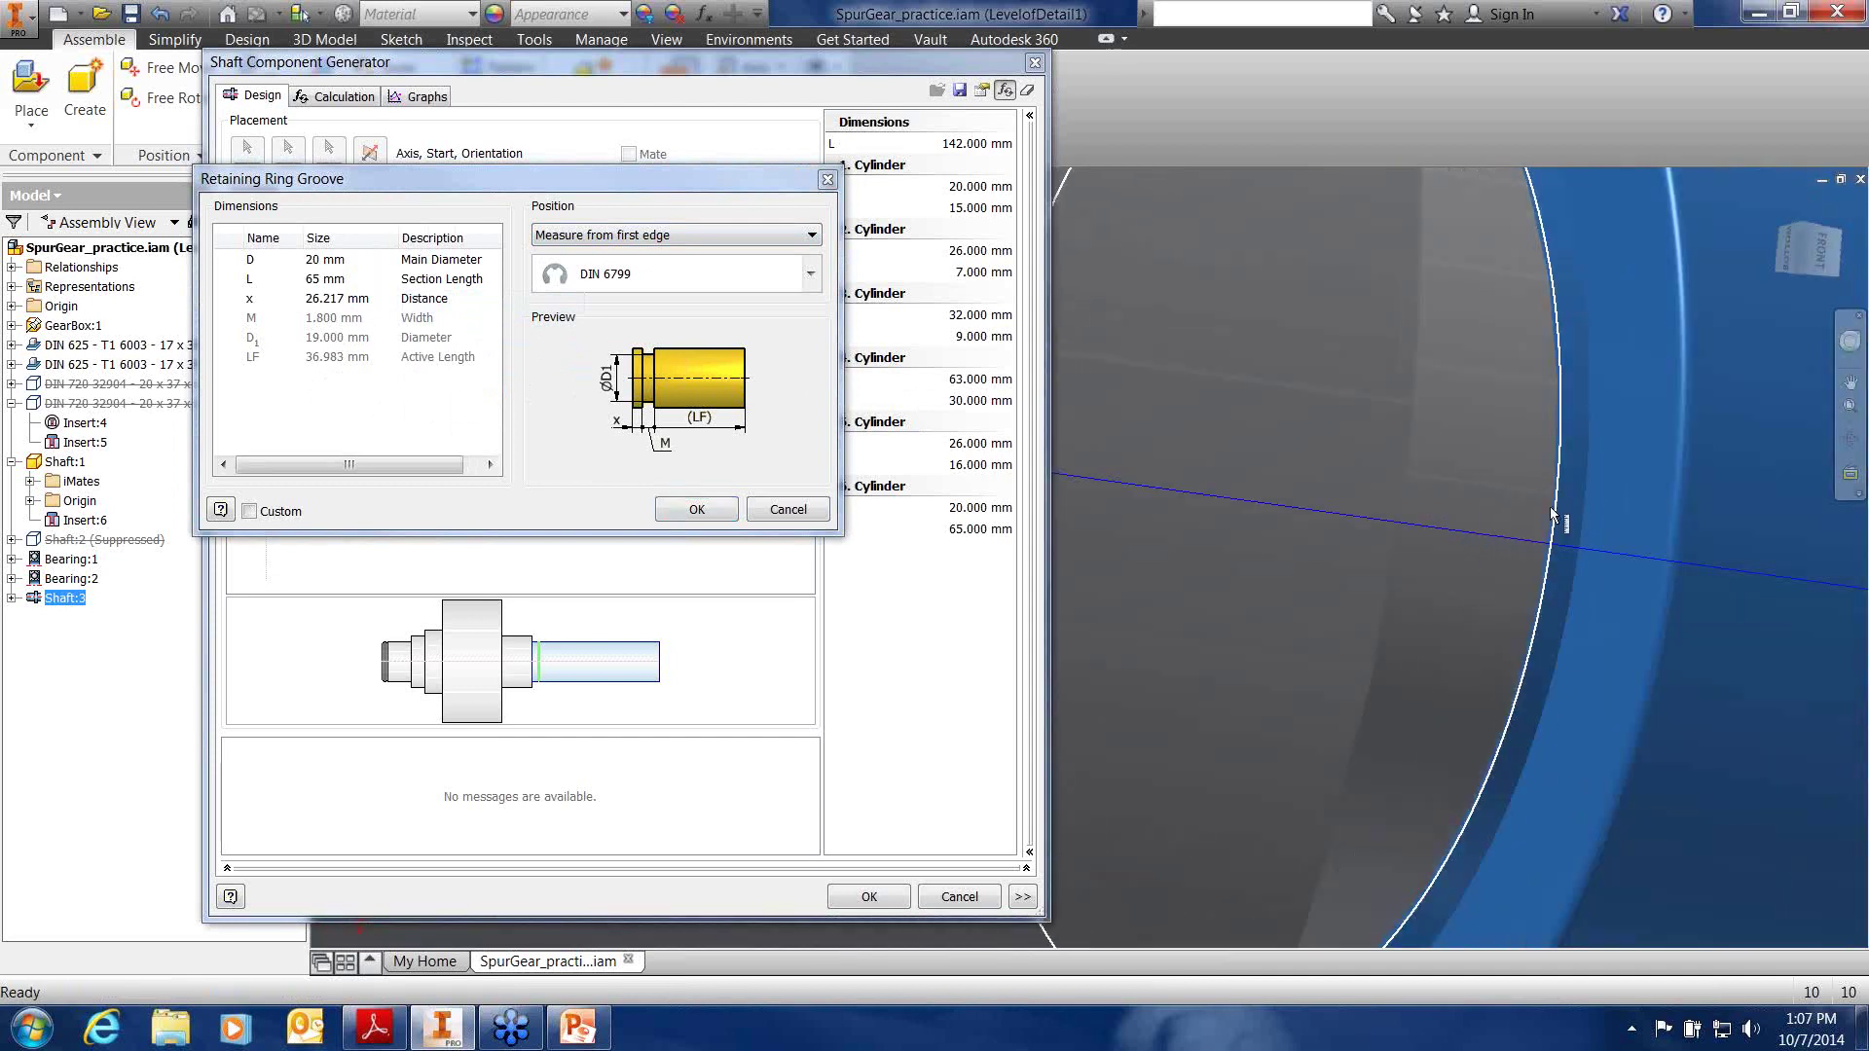
{"action": "scroll", "coordinate": [1552, 514], "scroll_direction": "up", "scroll_amount": 4}
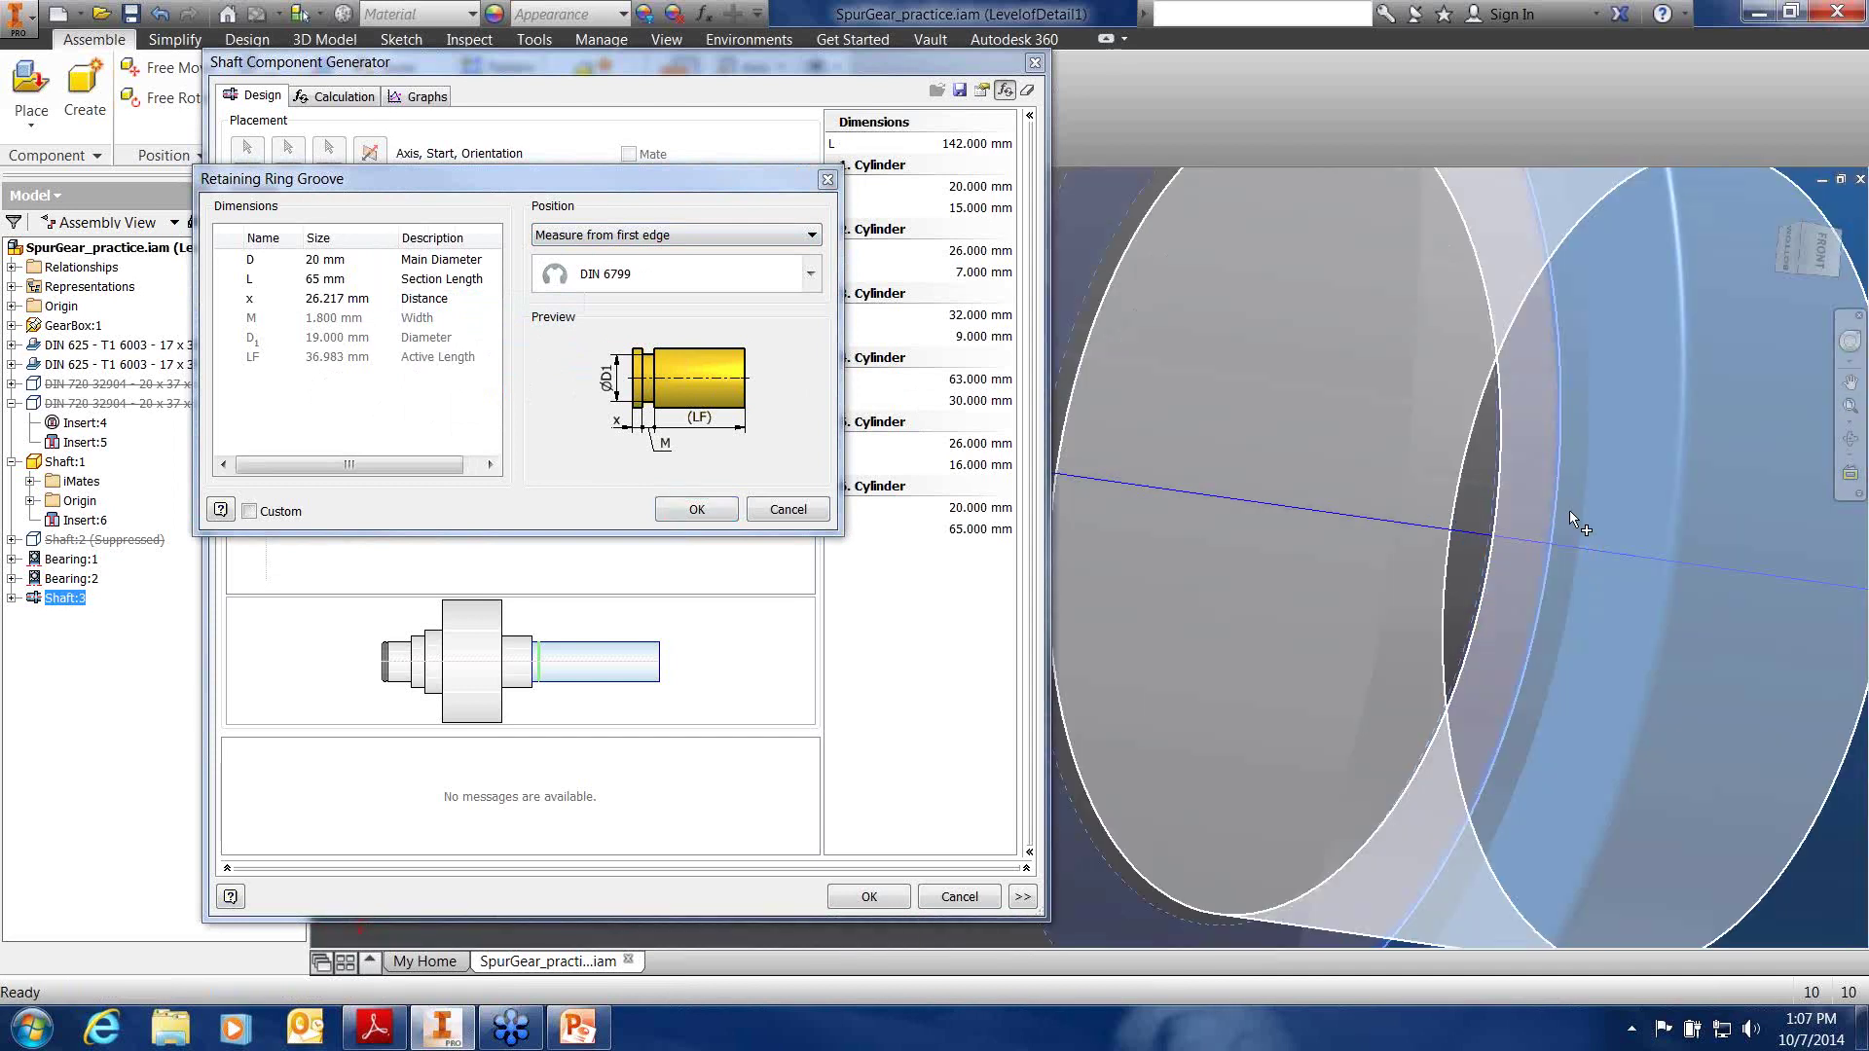
{"action": "middle_click_drag", "start_coordinate": [1604, 529], "coordinate": [1528, 501], "text": "shift"}
{"action": "left_click", "coordinate": [1528, 504]}
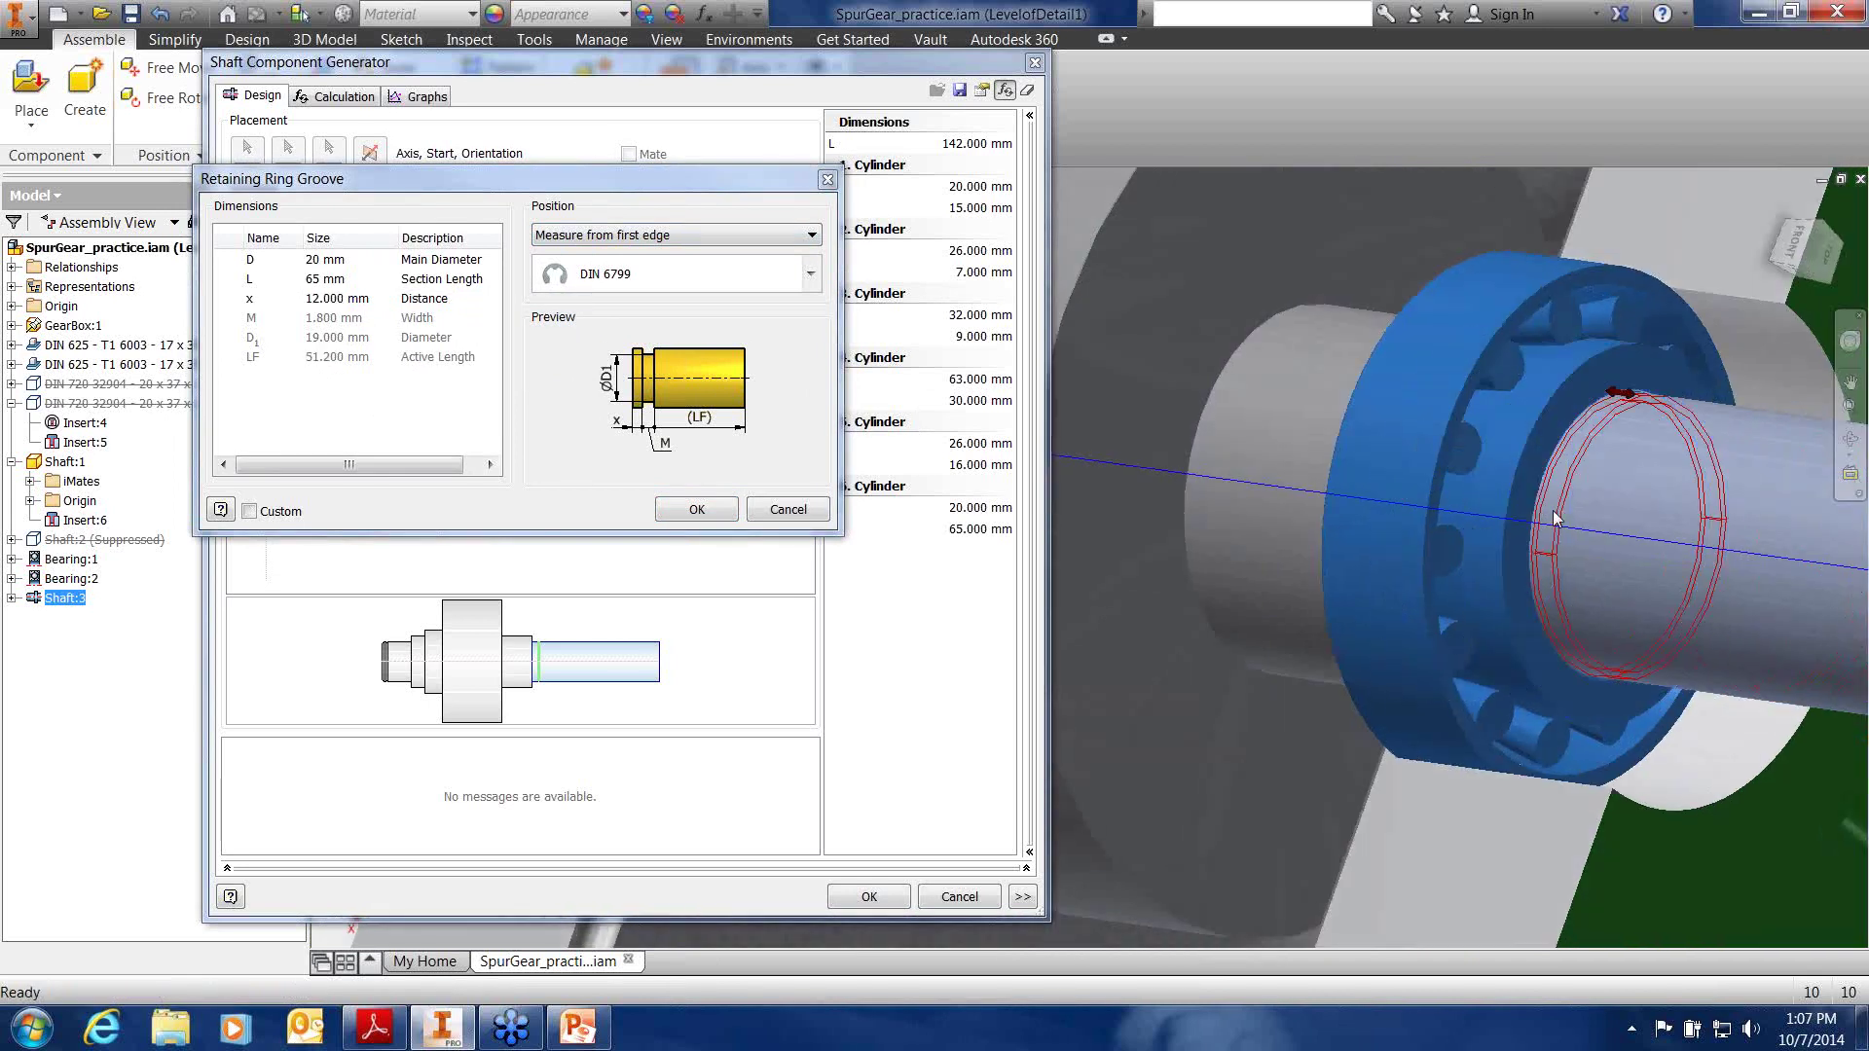
{"action": "scroll", "coordinate": [1555, 540], "scroll_direction": "down", "scroll_amount": 3}
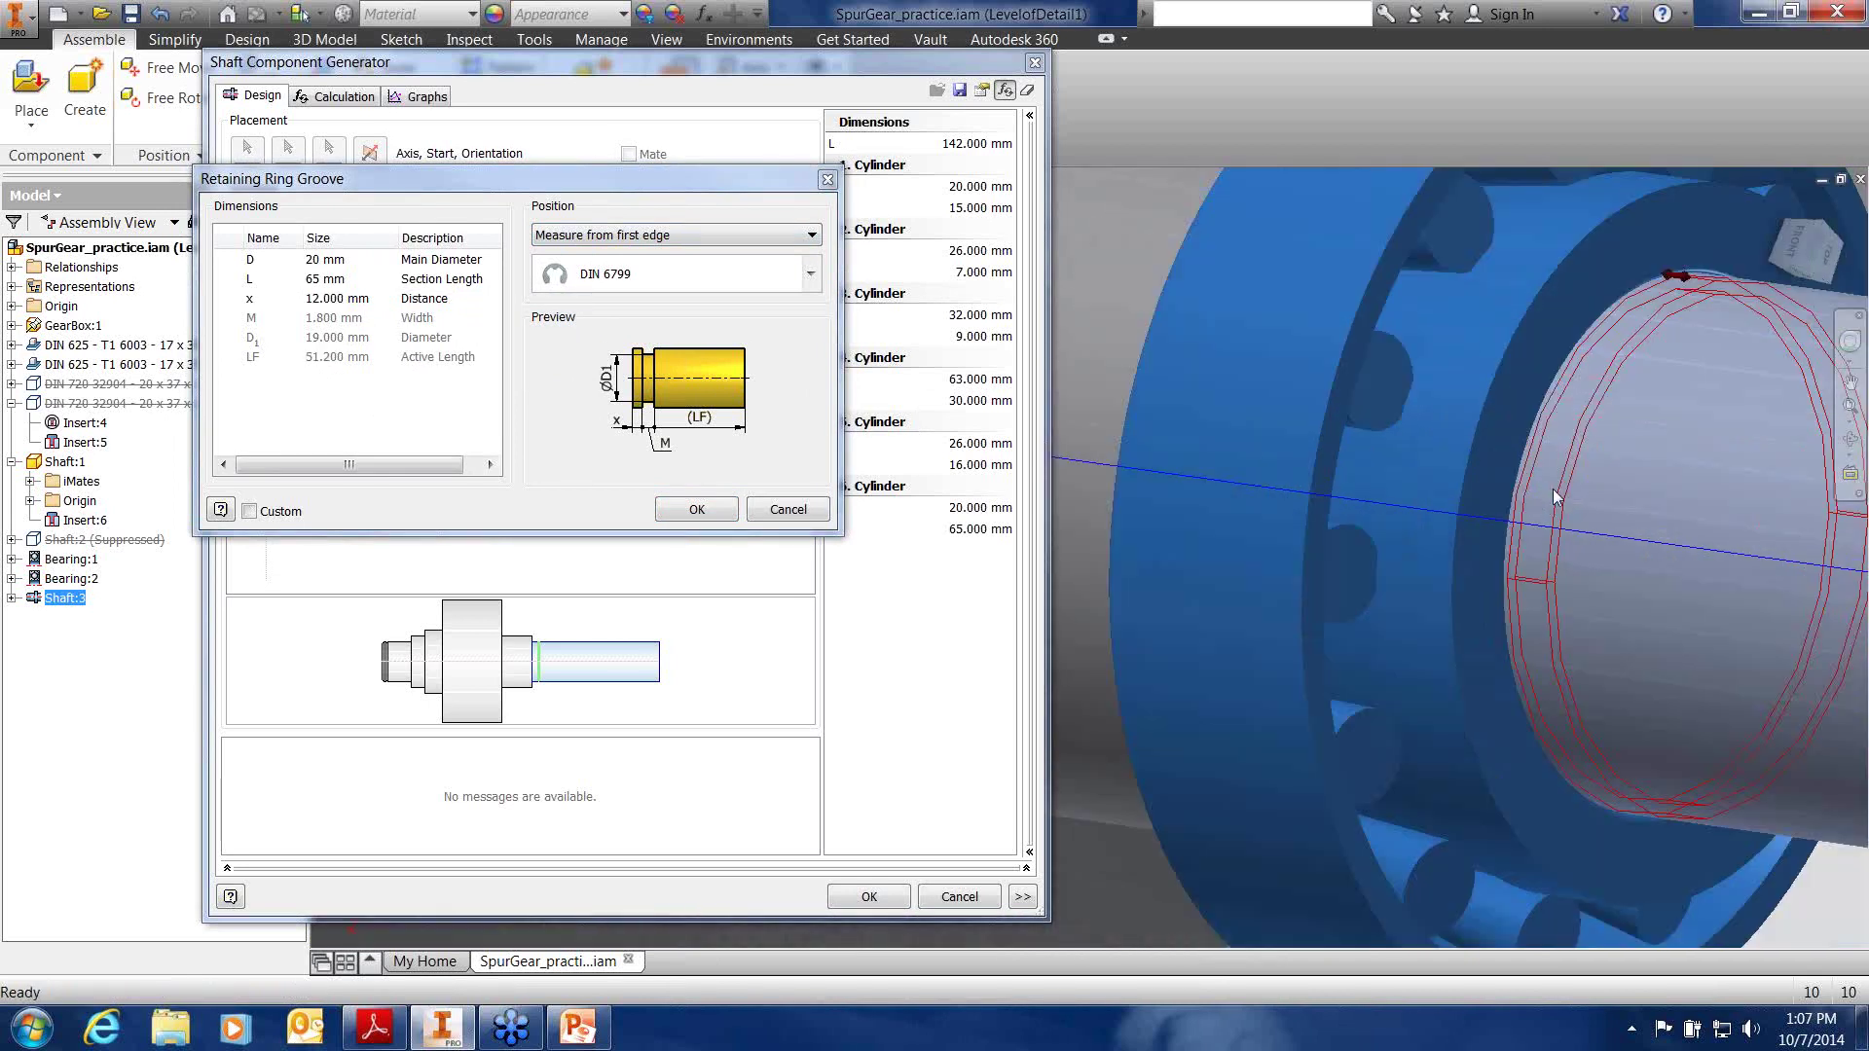
{"action": "middle_click_drag", "start_coordinate": [1645, 516], "coordinate": [1534, 511]}
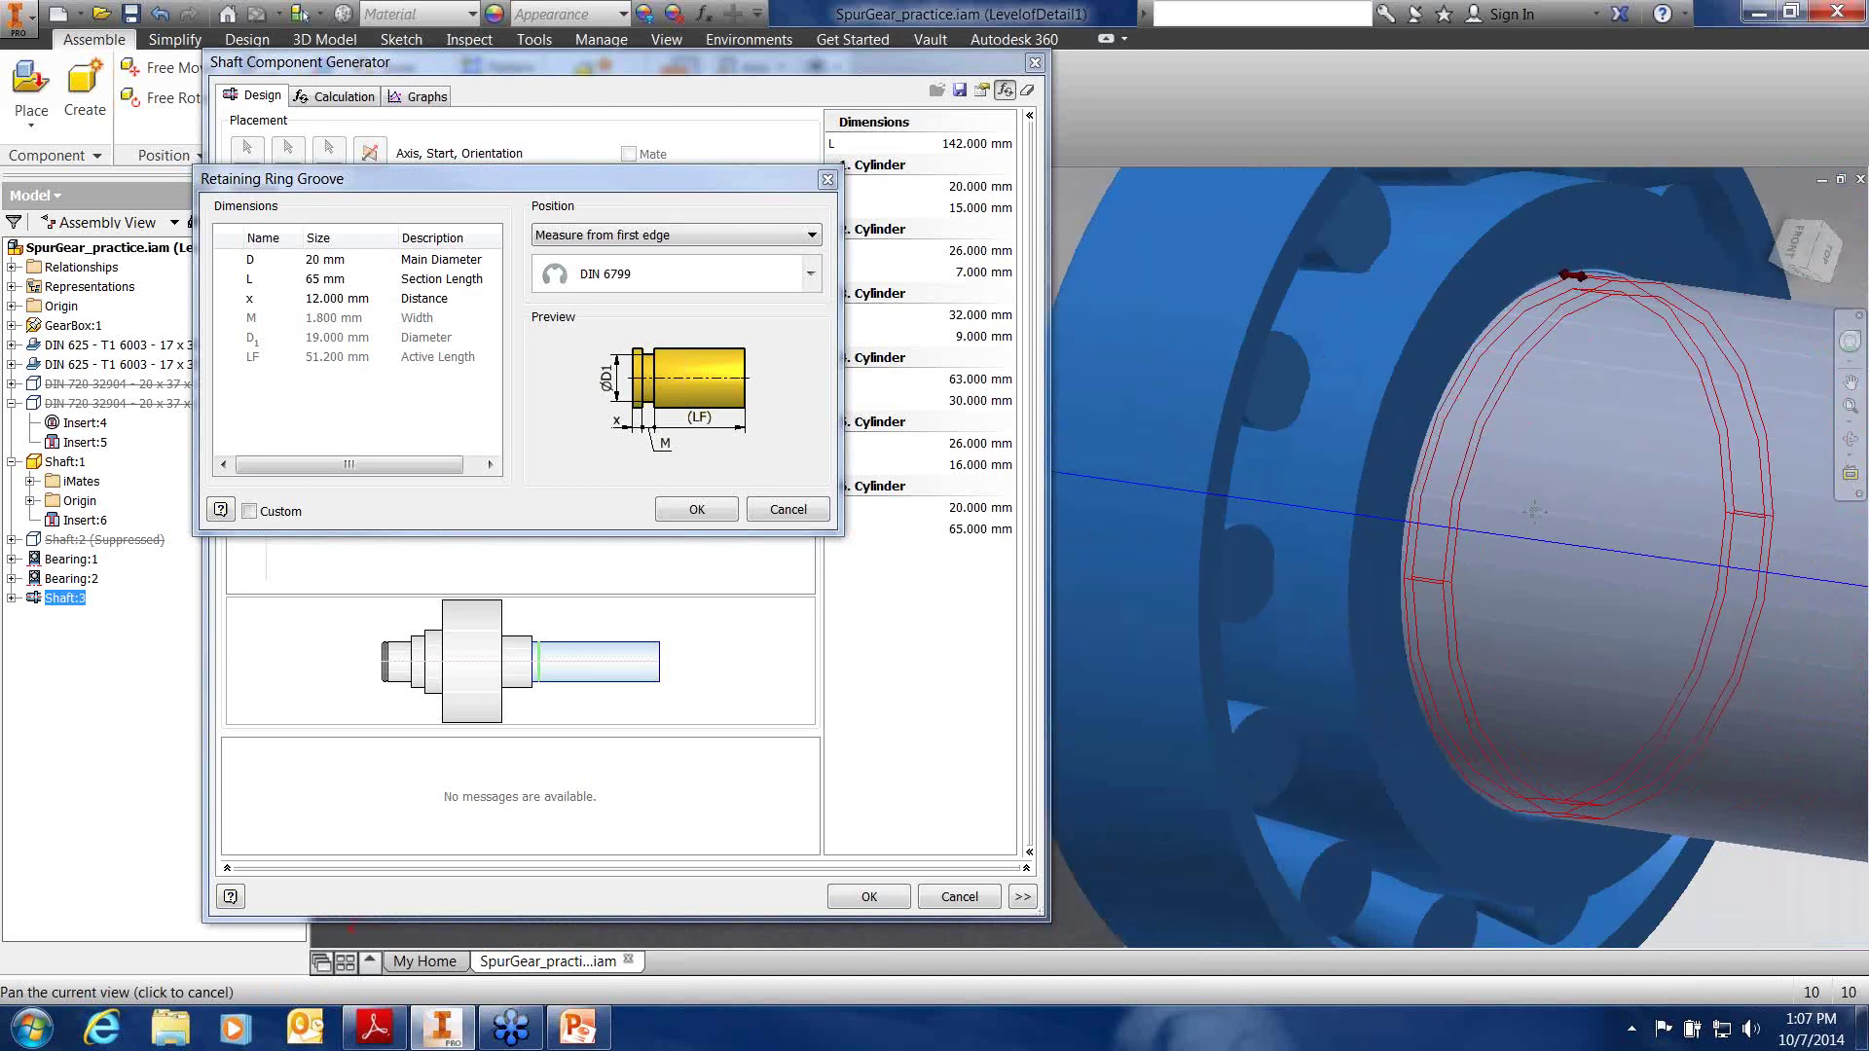
{"action": "left_click", "coordinate": [691, 511]}
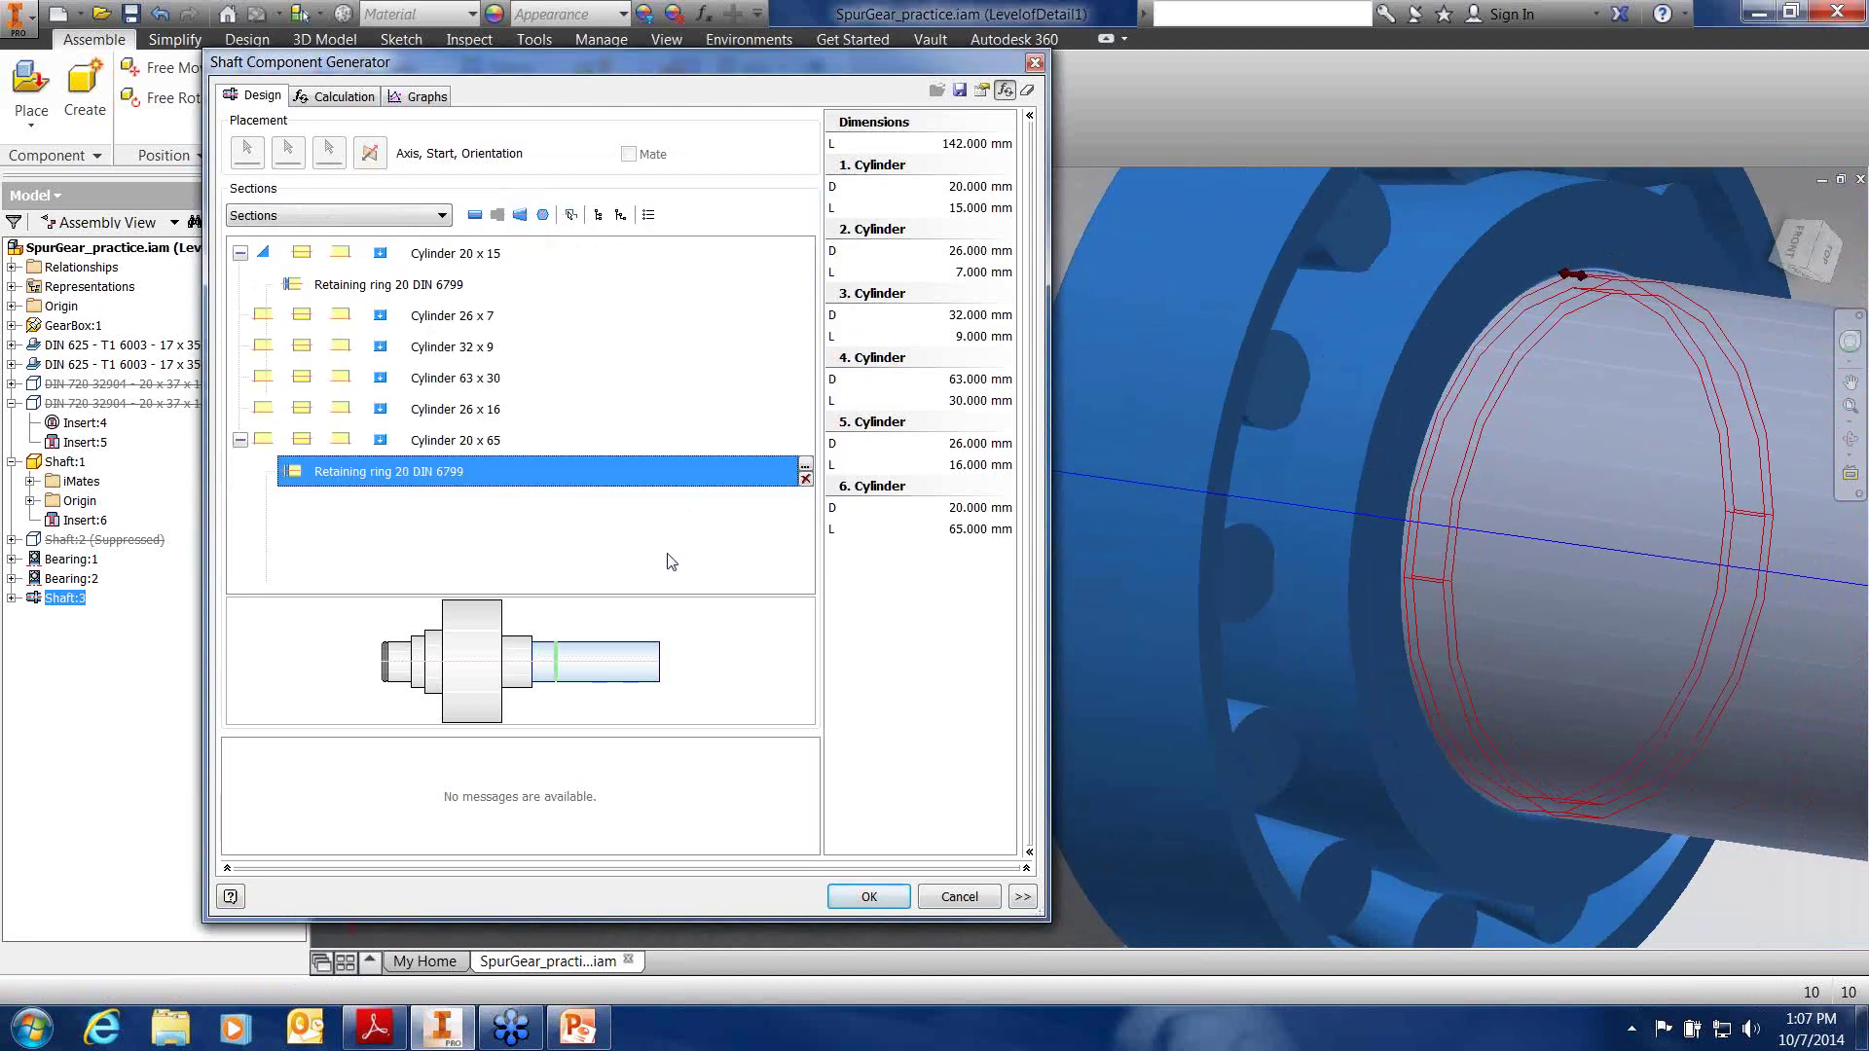
Add a 3 mm fillet to the edge of the 32 x 9 cylinder that meets the 63 x 30 cylinder
{"action": "scroll", "coordinate": [1159, 581], "scroll_direction": "down", "scroll_amount": 6}
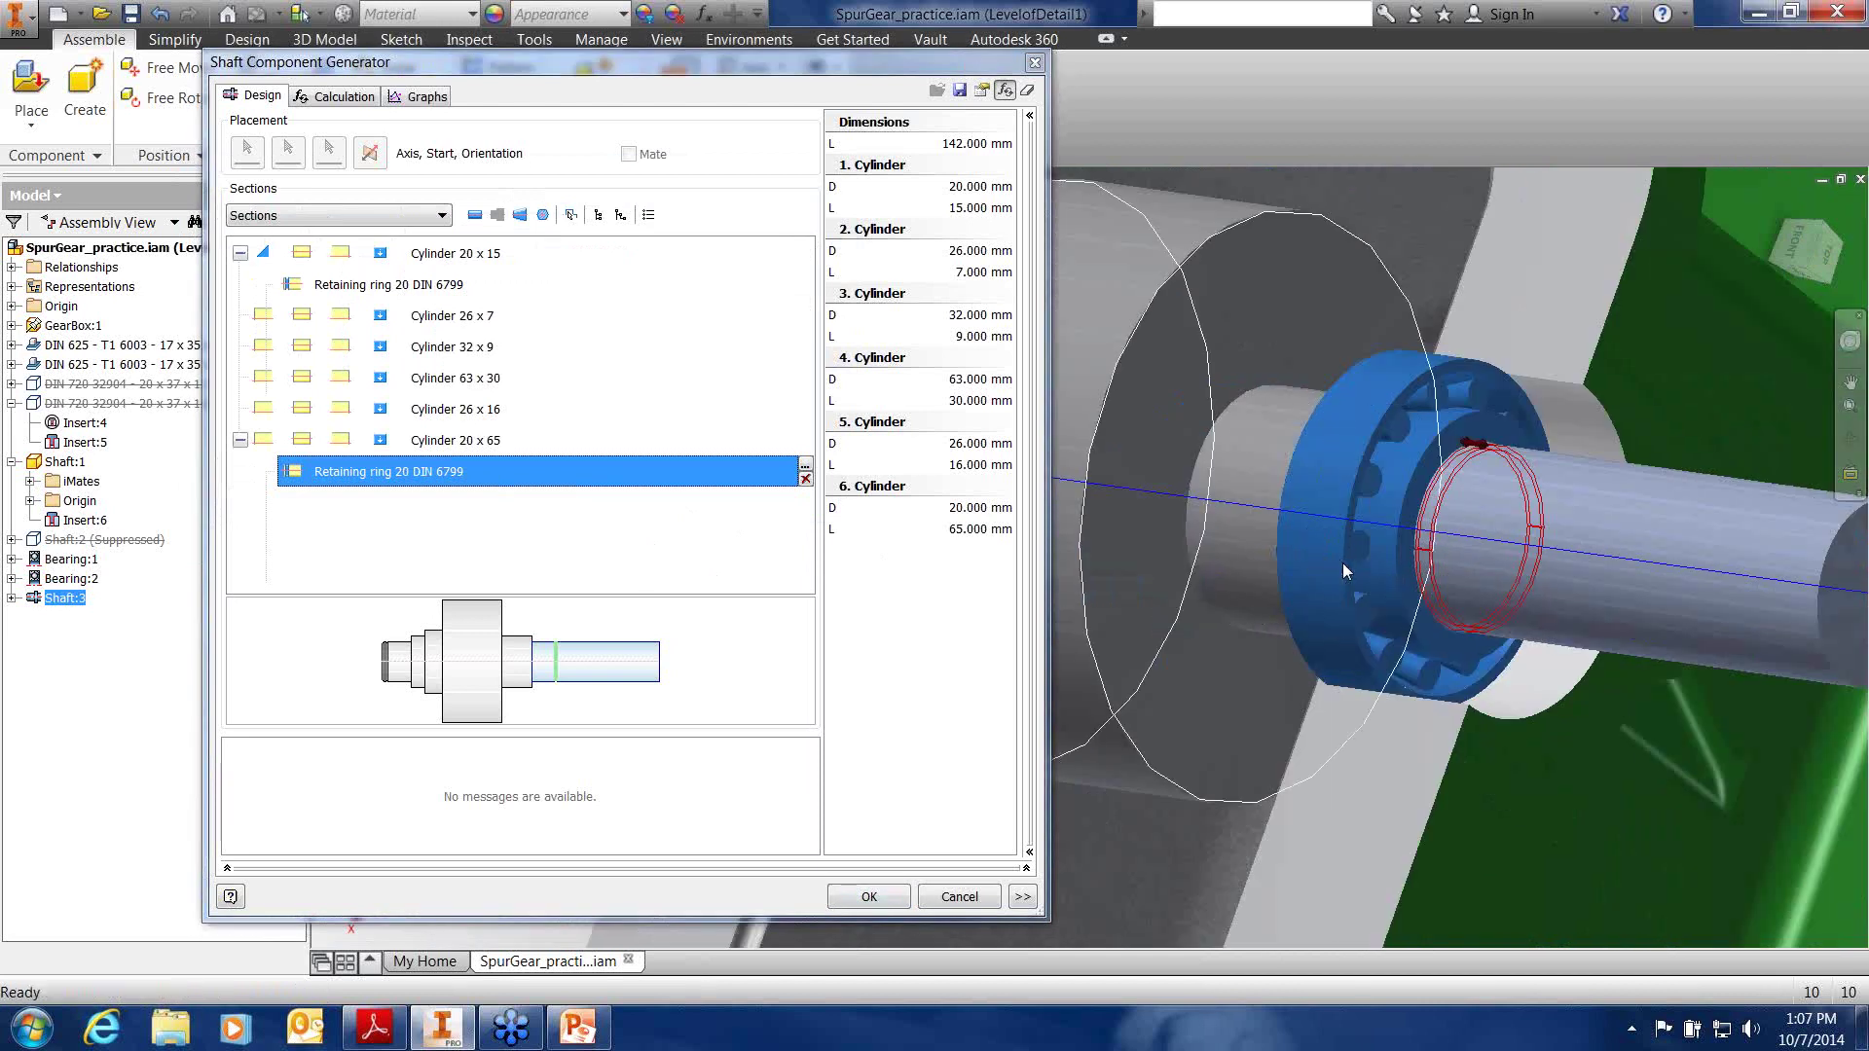
{"action": "middle_click_drag", "start_coordinate": [1303, 509], "coordinate": [1551, 515]}
{"action": "middle_click_drag", "start_coordinate": [1270, 470], "coordinate": [1279, 626], "text": "shift"}
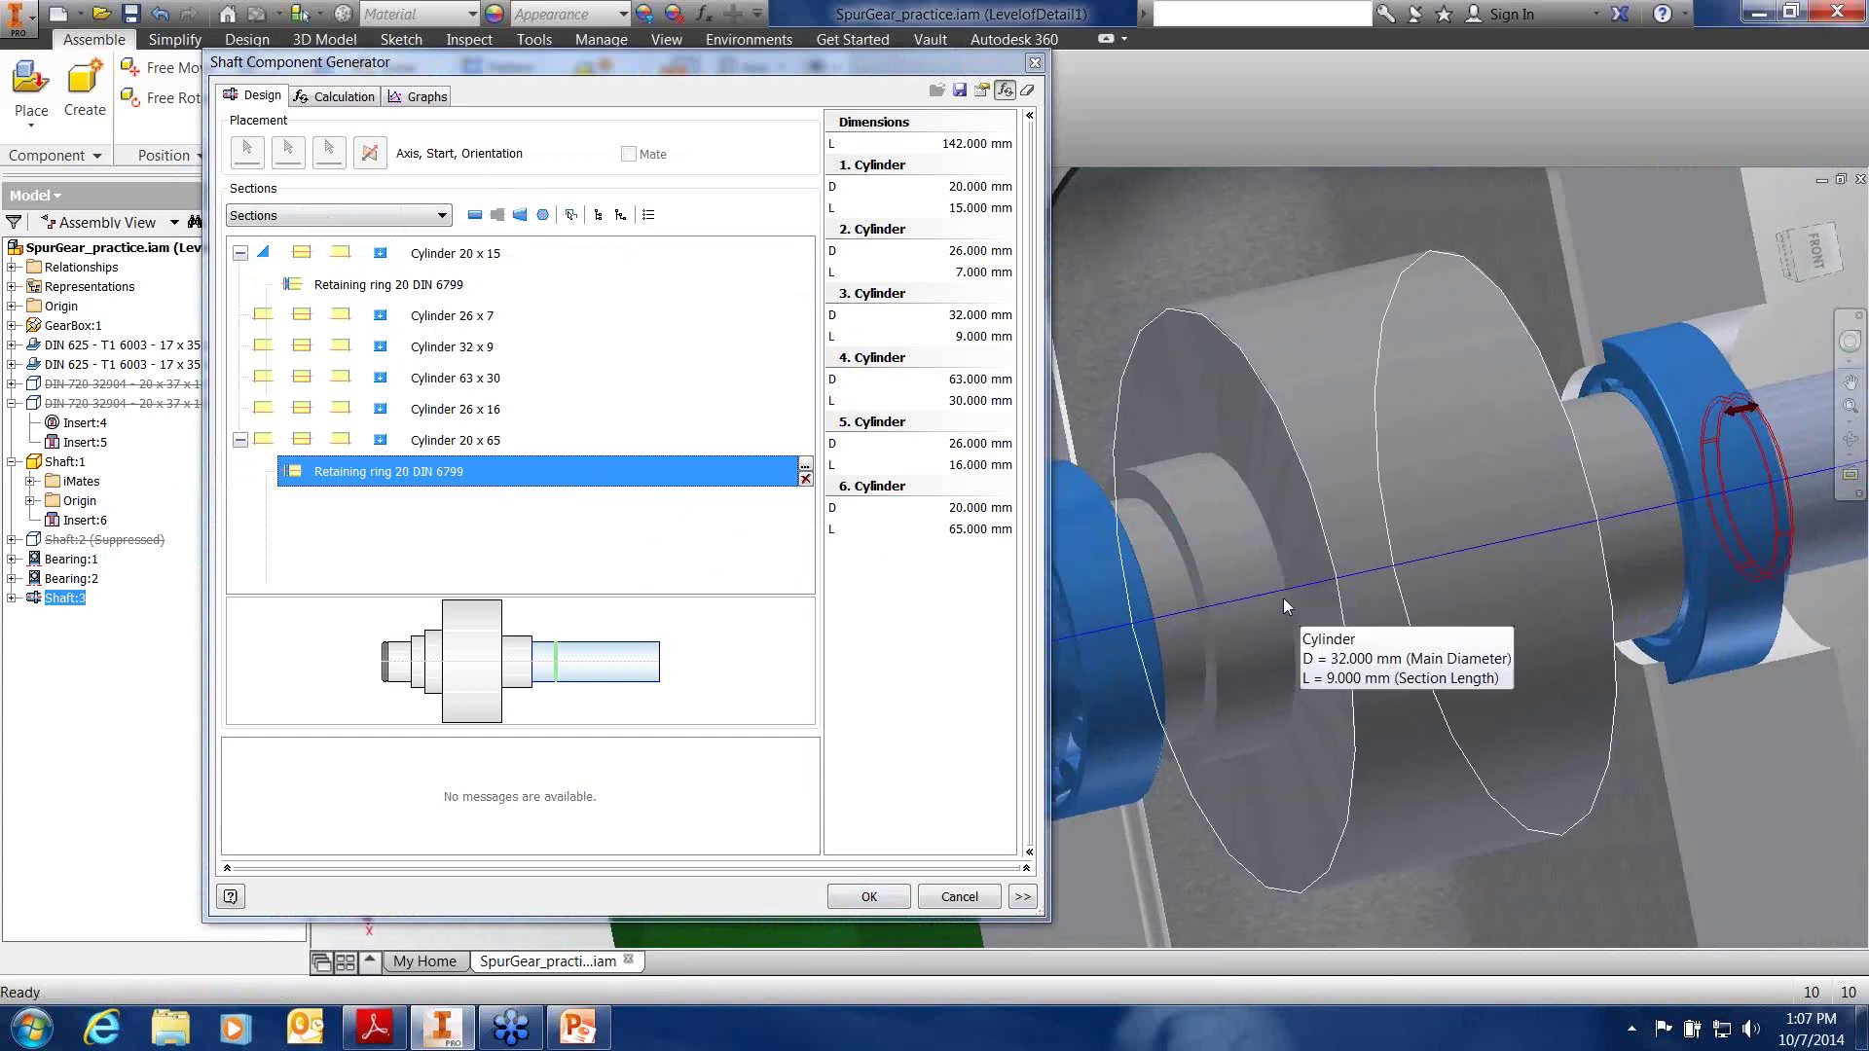
{"action": "scroll", "coordinate": [1275, 515], "scroll_direction": "down", "scroll_amount": 3}
{"action": "middle_click_drag", "start_coordinate": [1275, 516], "coordinate": [1326, 469]}
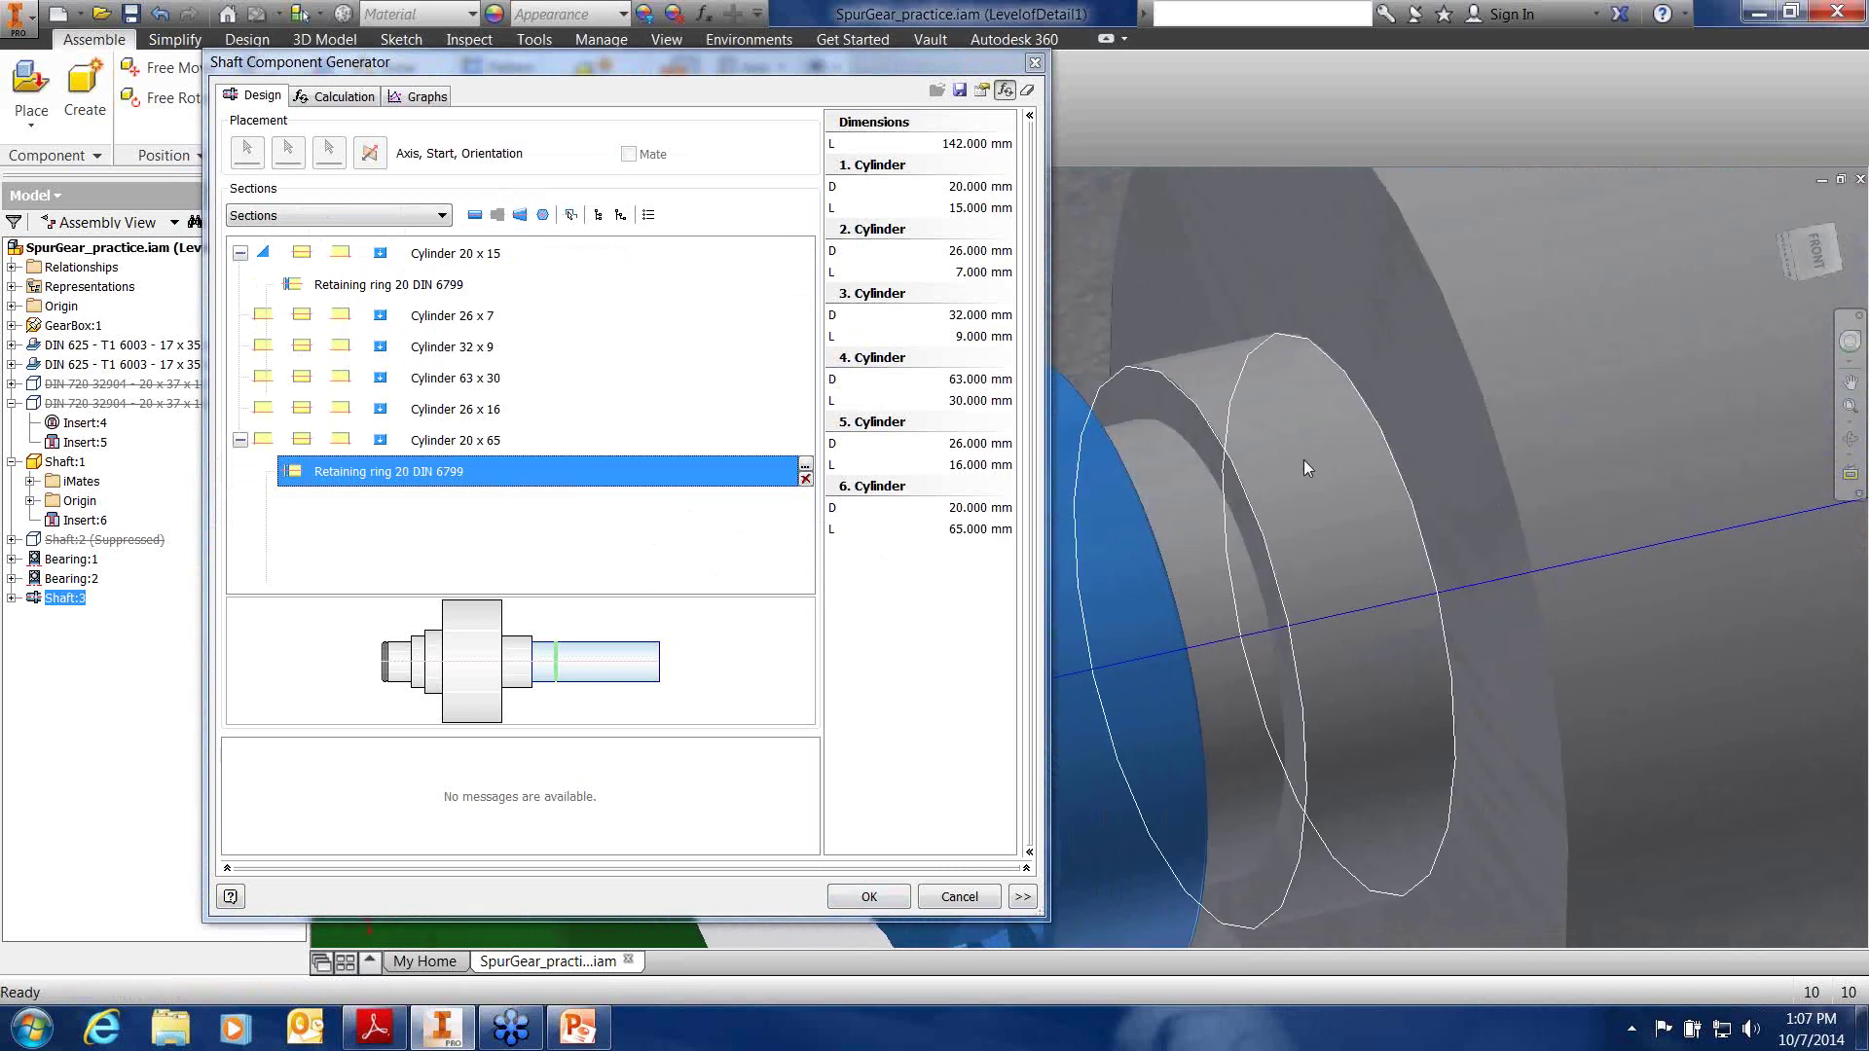
{"action": "left_click", "coordinate": [1295, 461]}
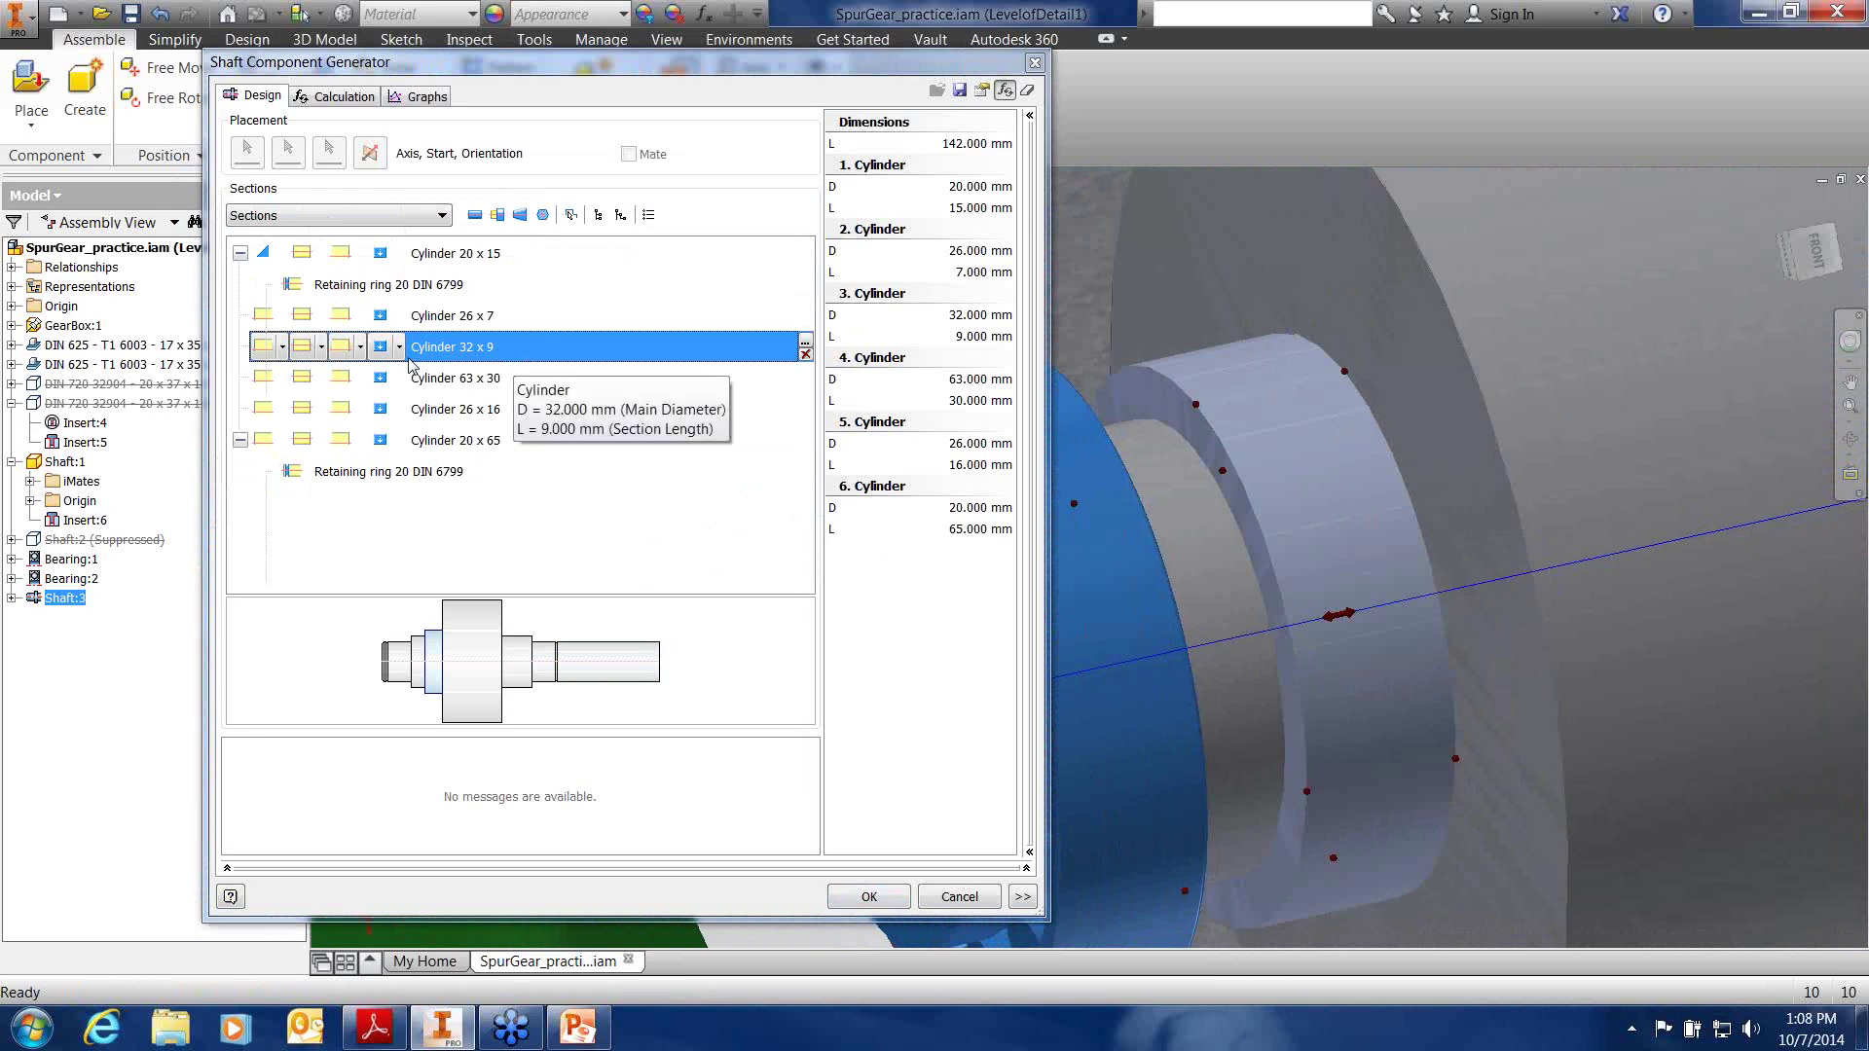
{"action": "left_click", "coordinate": [283, 348]}
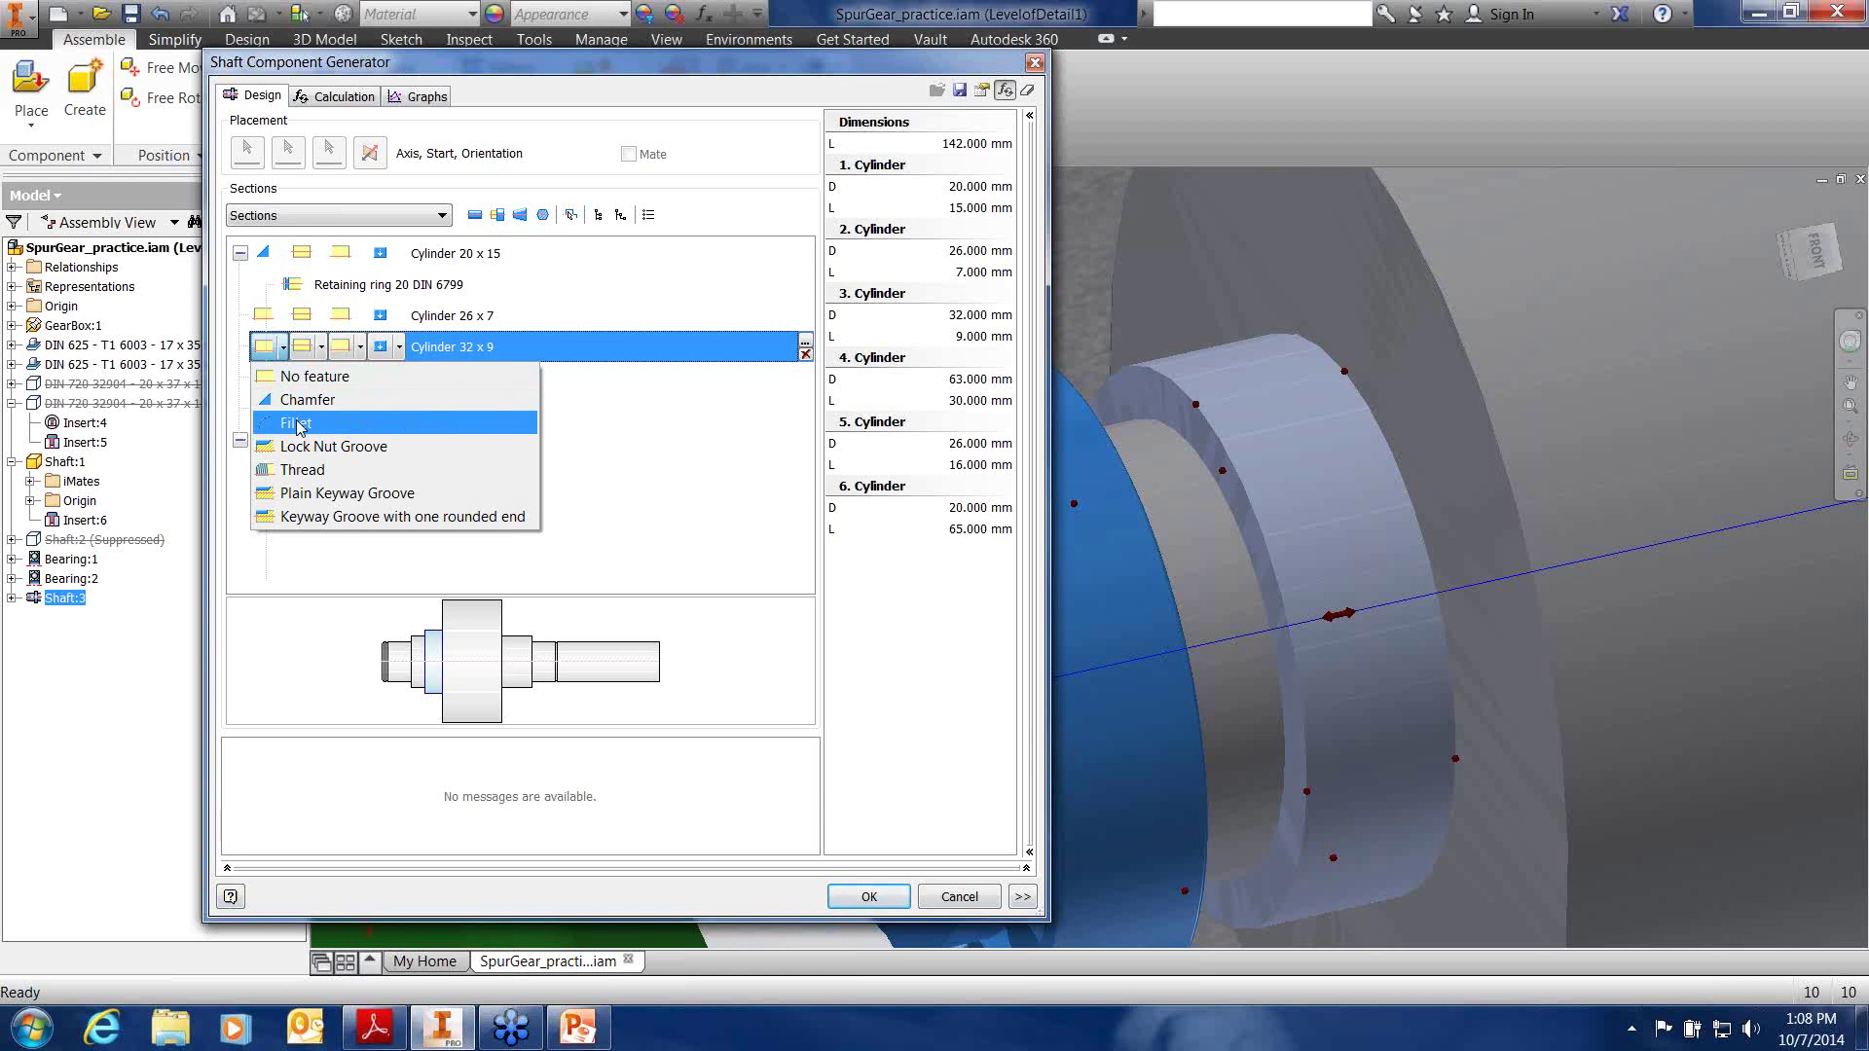
{"action": "left_click", "coordinate": [360, 347]}
{"action": "left_click", "coordinate": [360, 348]}
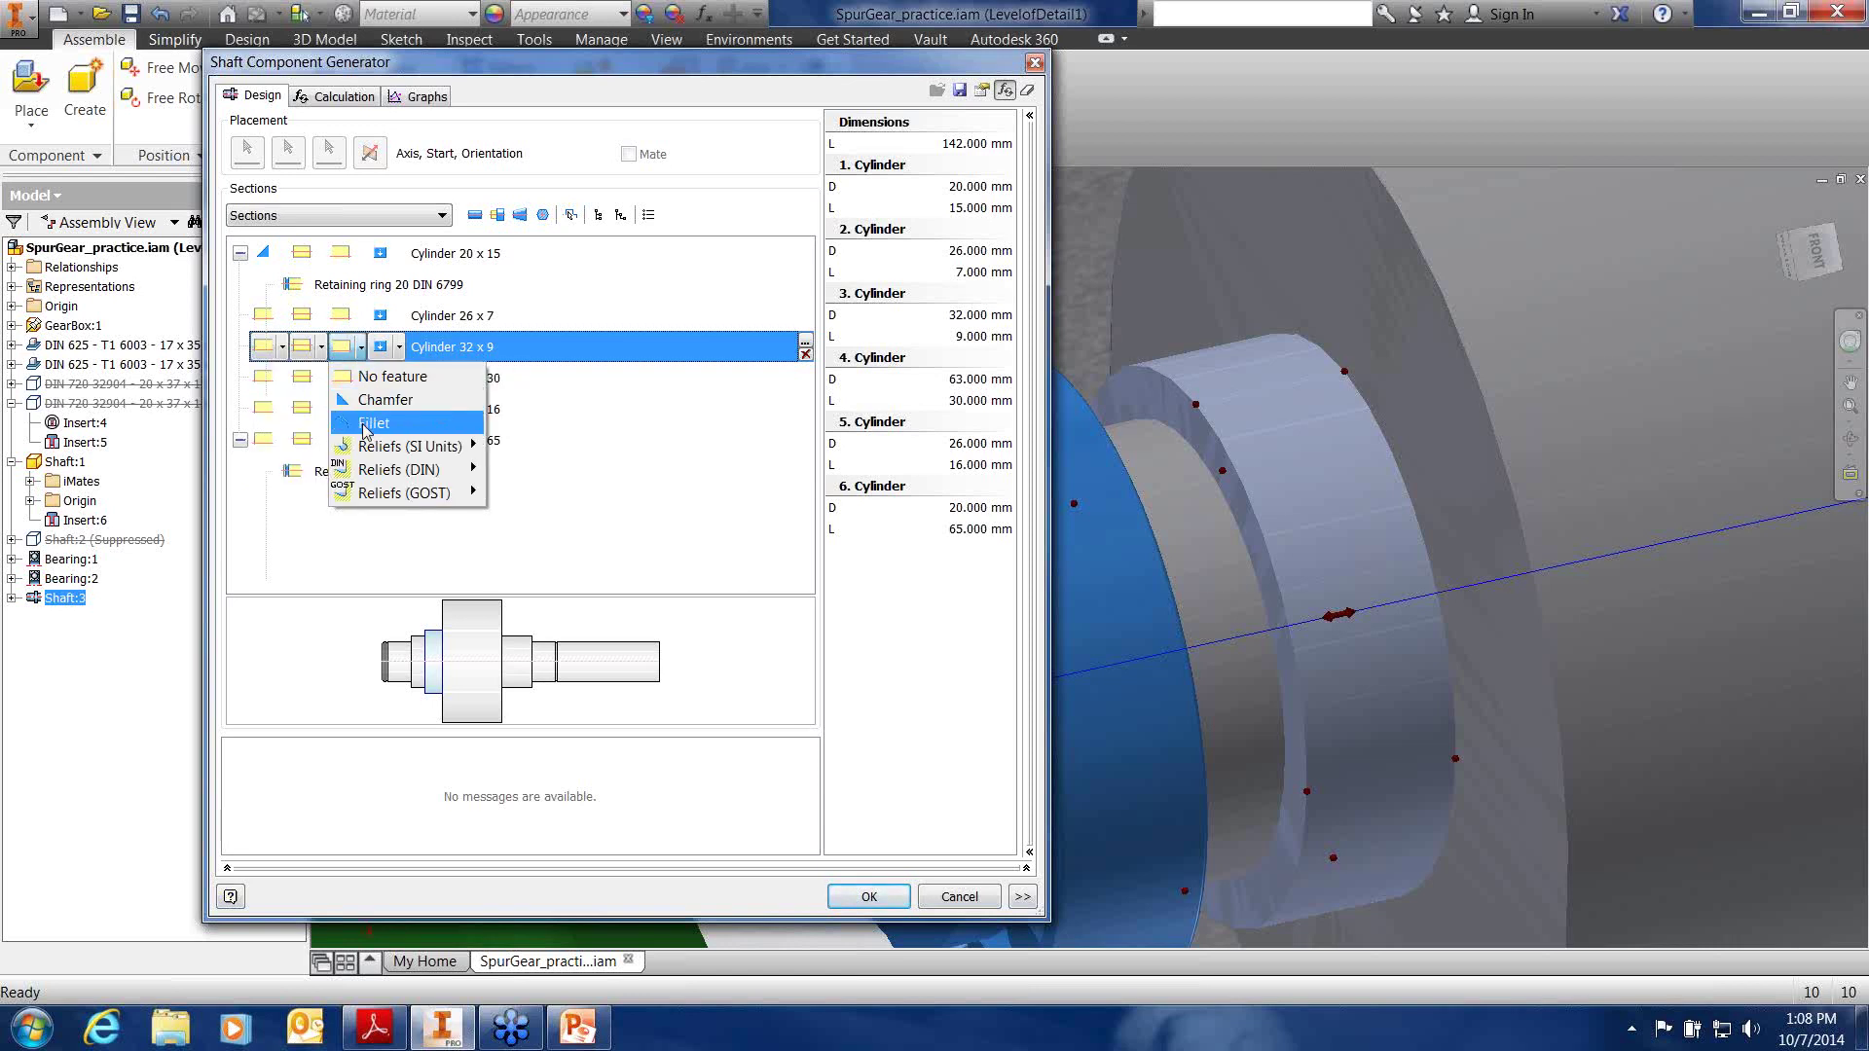
{"action": "left_click", "coordinate": [366, 424]}
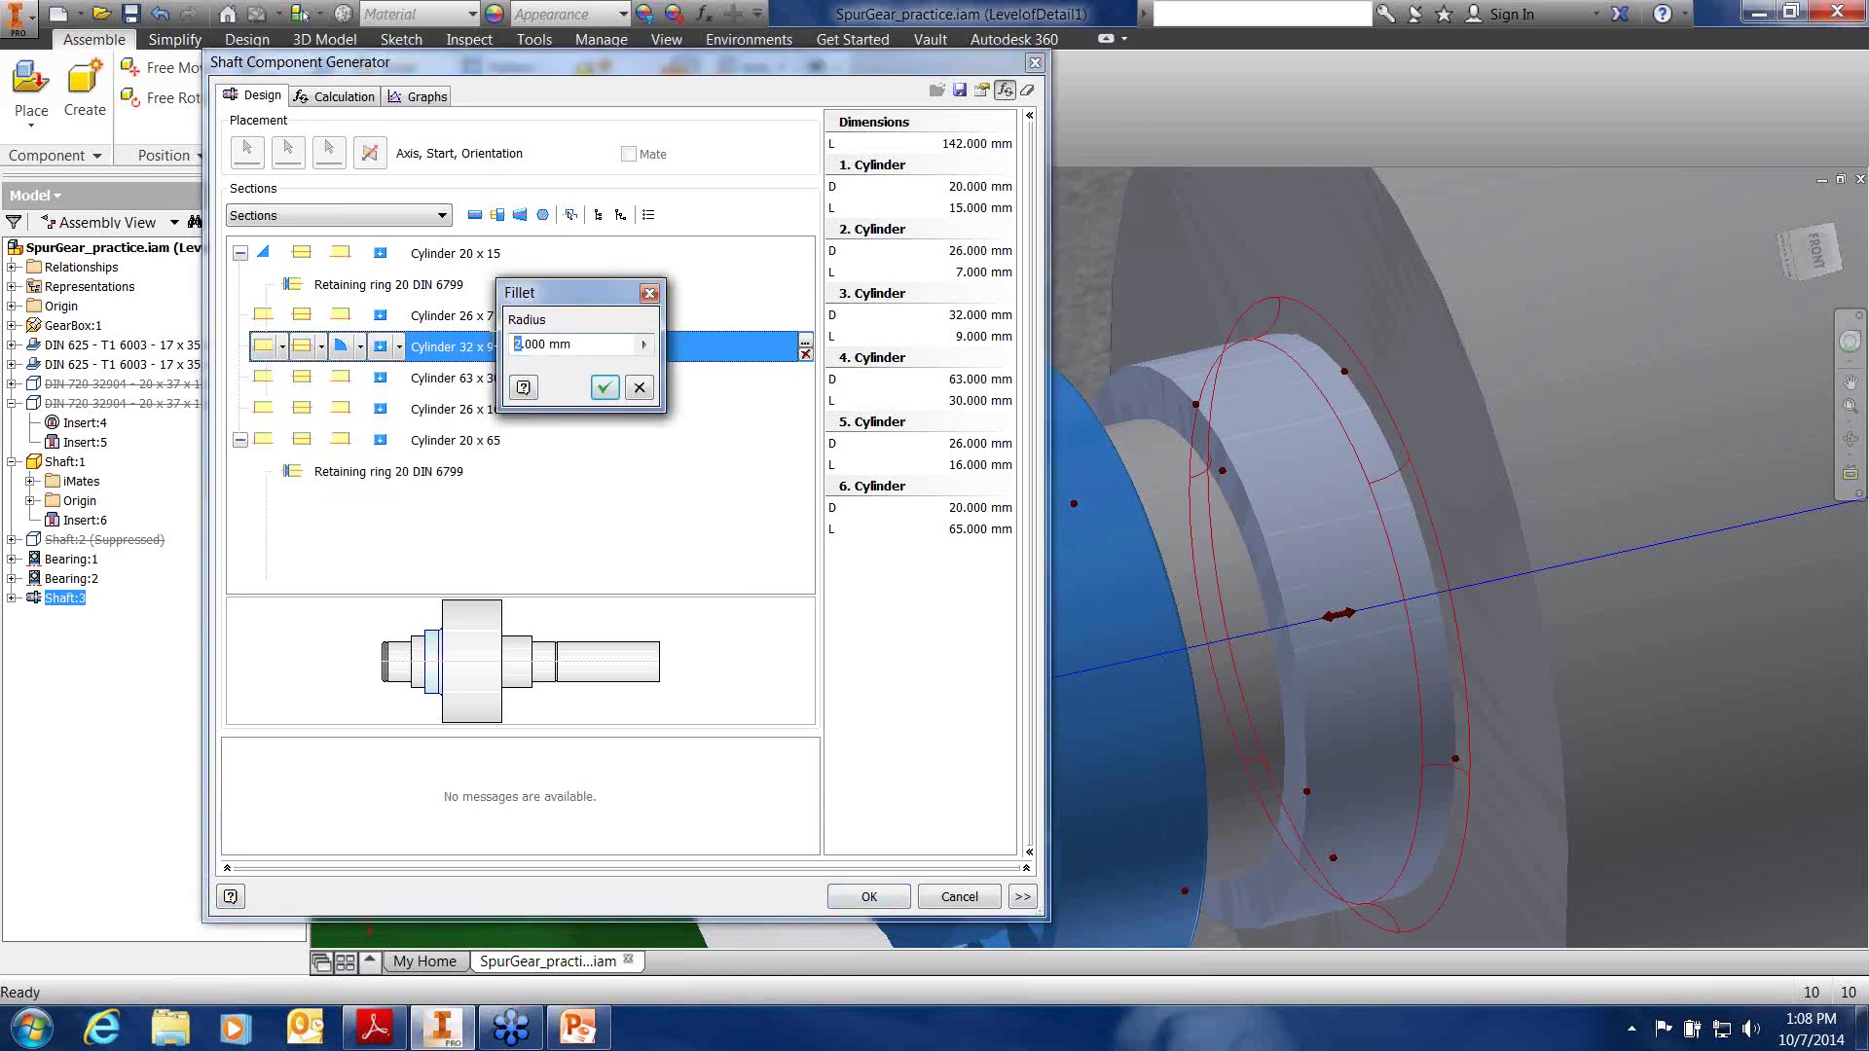
{"action": "type", "text": "3"}
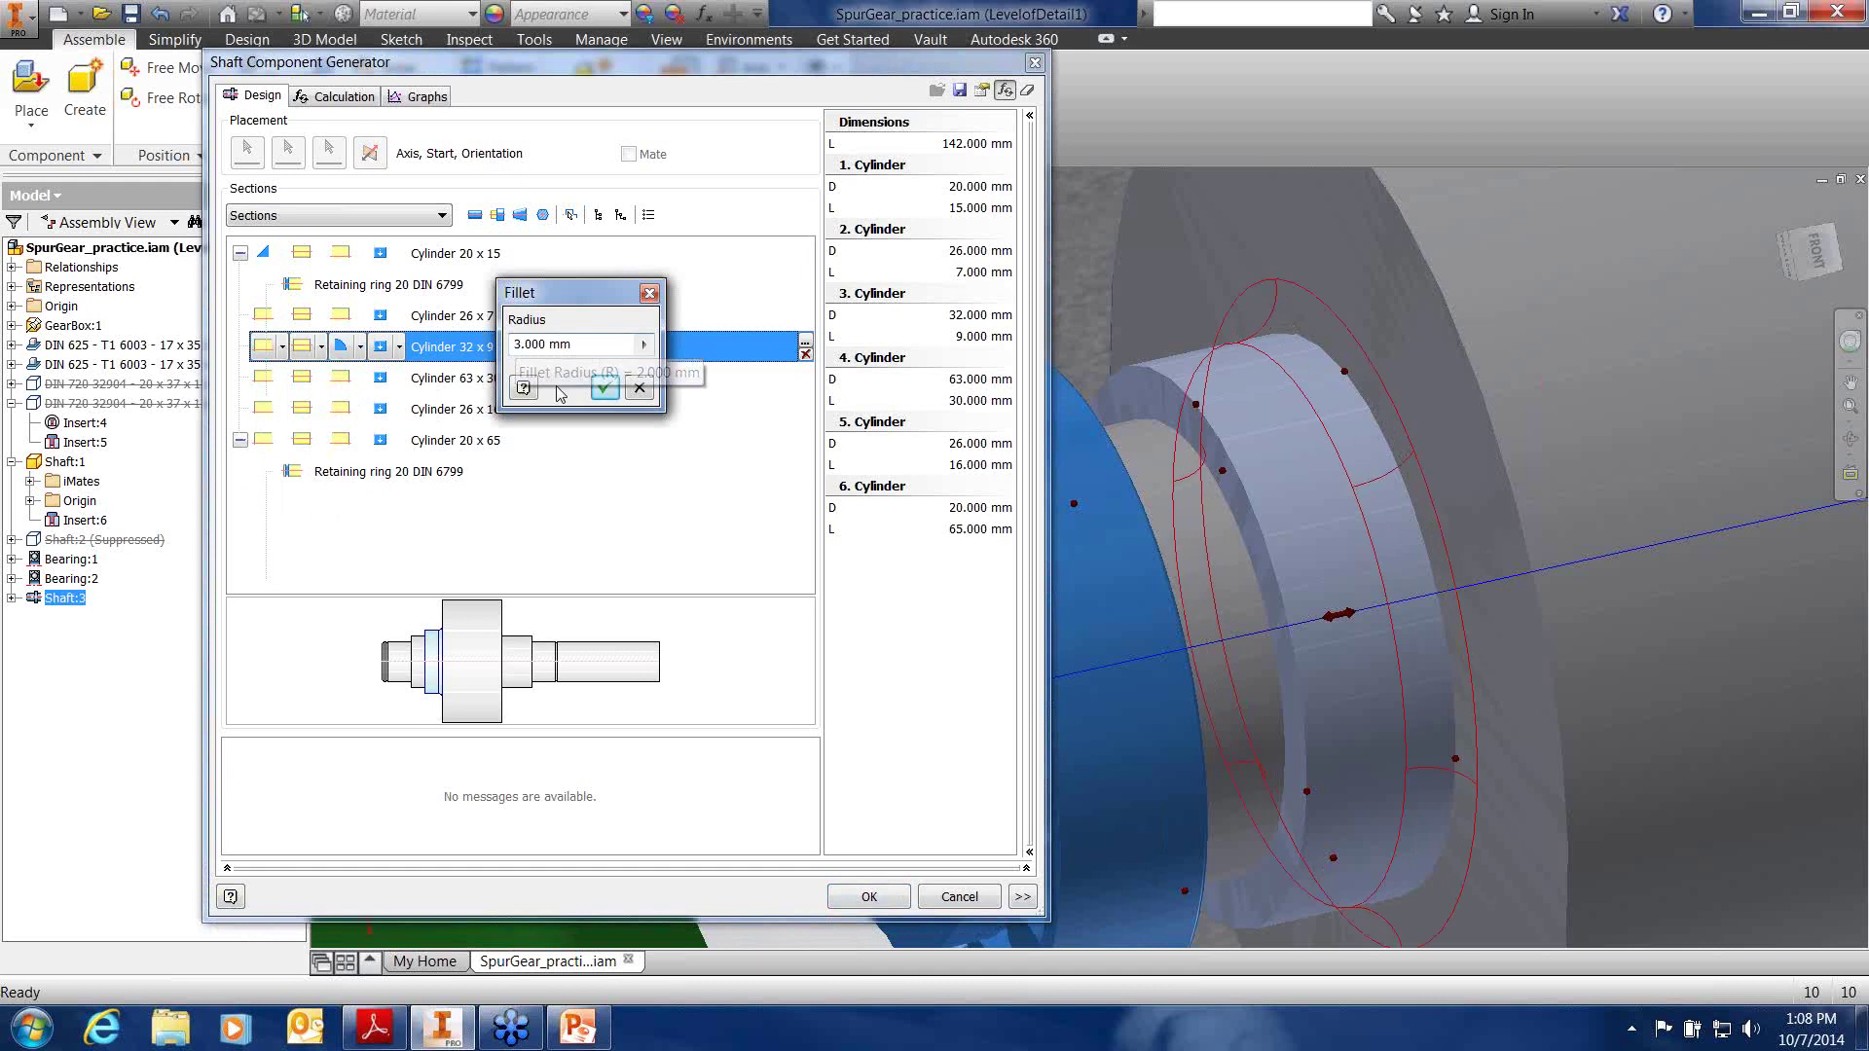
{"action": "left_click", "coordinate": [606, 389]}
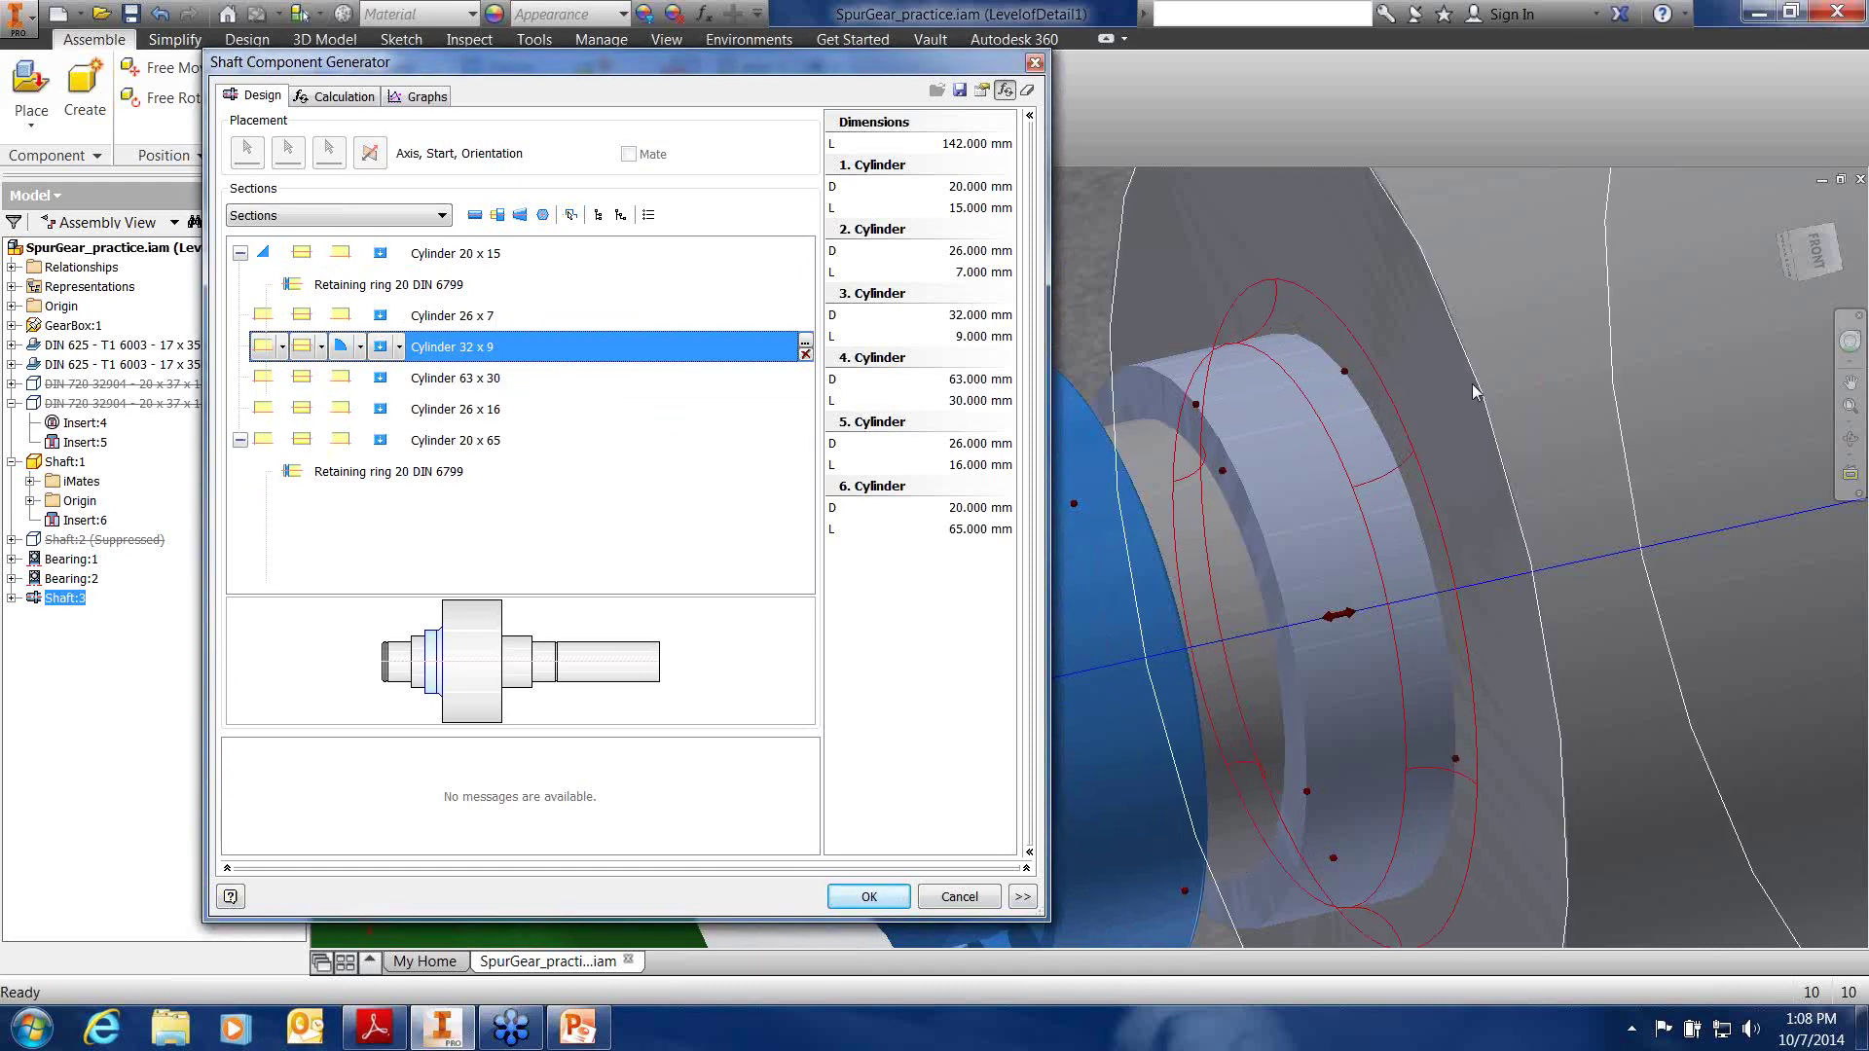
Add a 3 mm fillet to the edge of the 26 x 16 cylinder that meets the 63 x 30 cylinder
{"action": "scroll", "coordinate": [1476, 392], "scroll_direction": "down", "scroll_amount": 7}
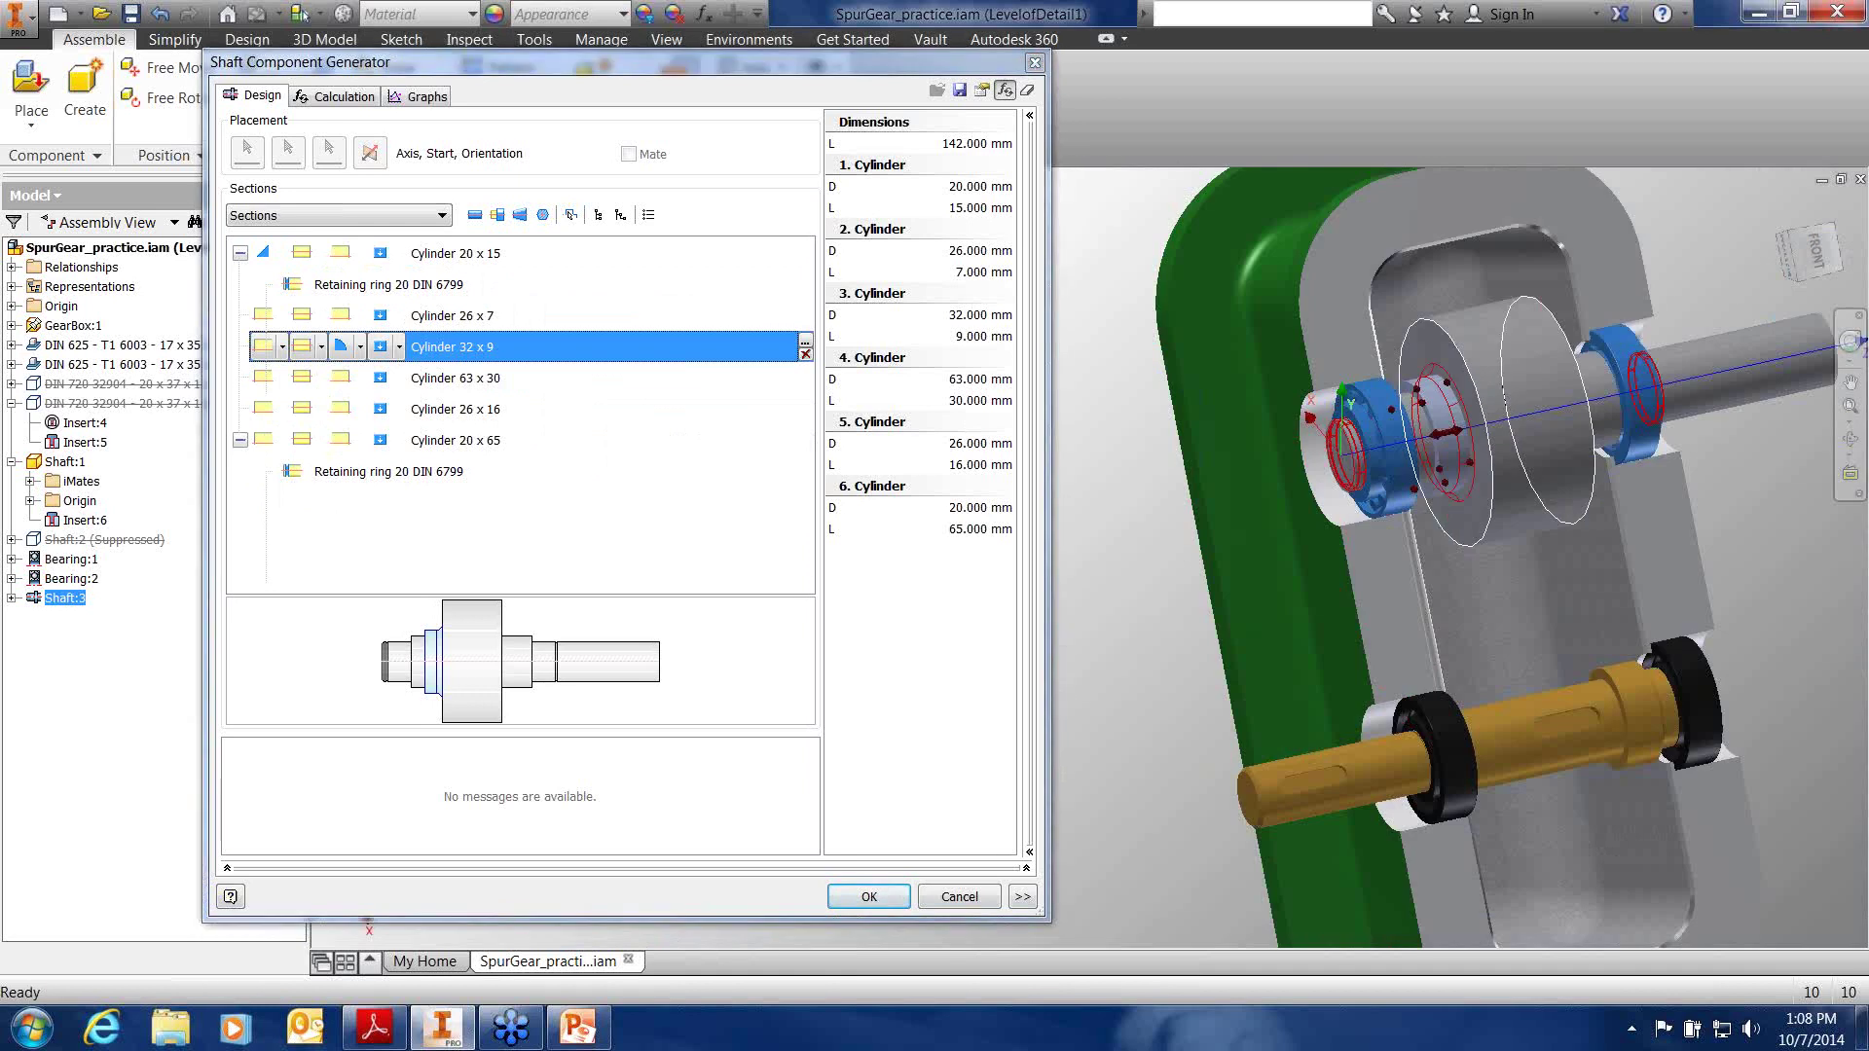
{"action": "middle_click_drag", "start_coordinate": [1507, 400], "coordinate": [1464, 386], "text": "shift"}
{"action": "scroll", "coordinate": [1567, 376], "scroll_direction": "up", "scroll_amount": 5}
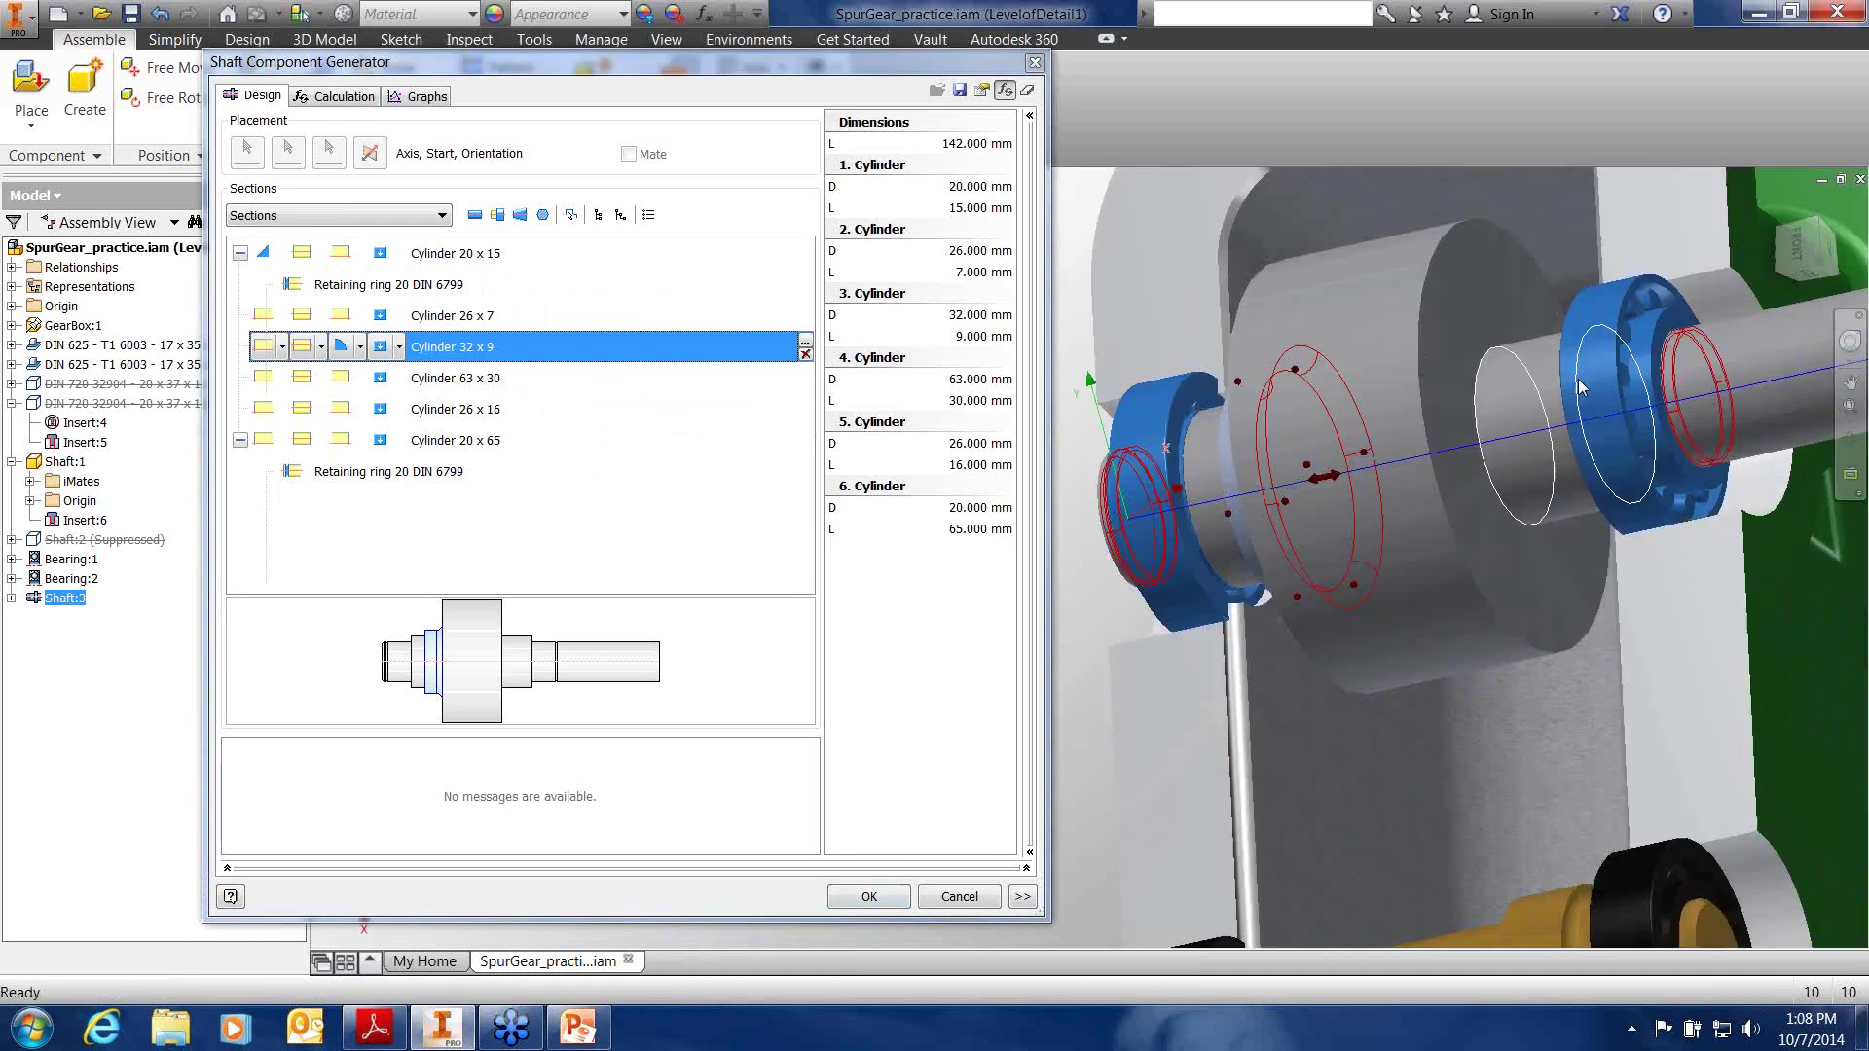
{"action": "left_click", "coordinate": [1509, 399]}
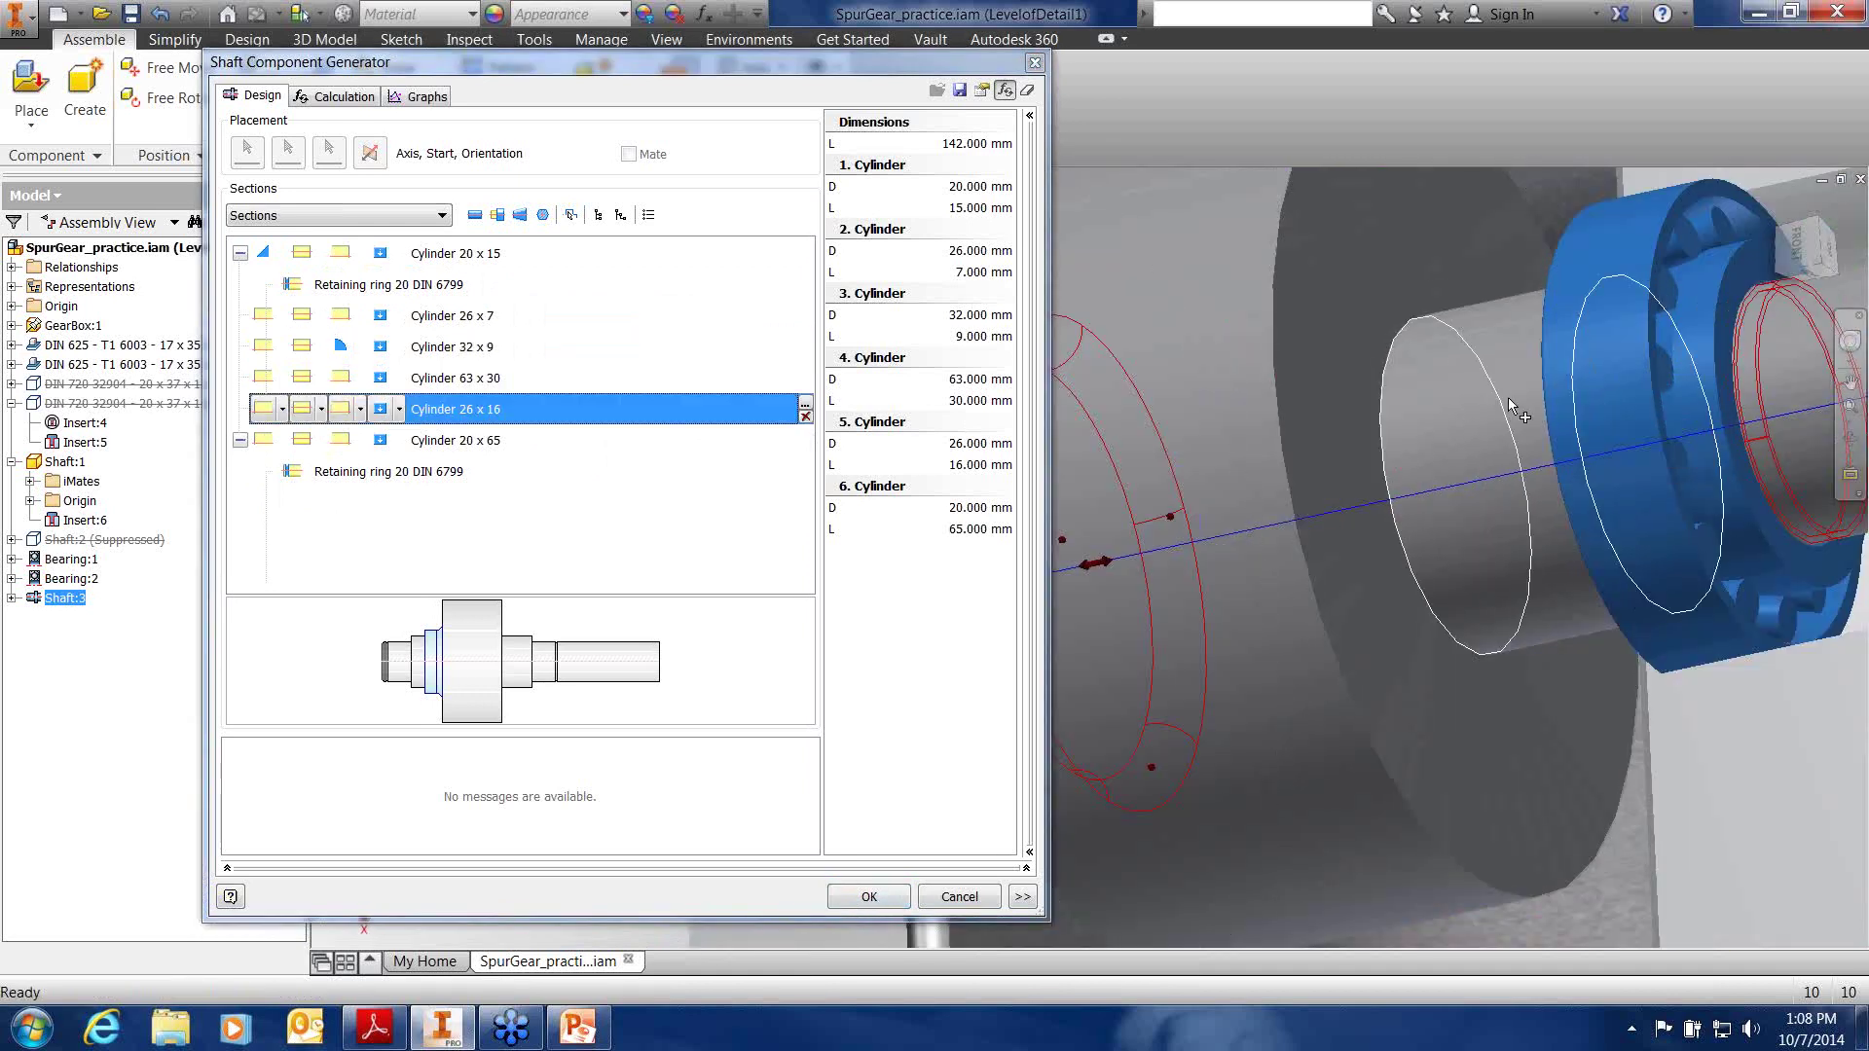
{"action": "left_click", "coordinate": [274, 408]}
{"action": "left_click", "coordinate": [296, 484]}
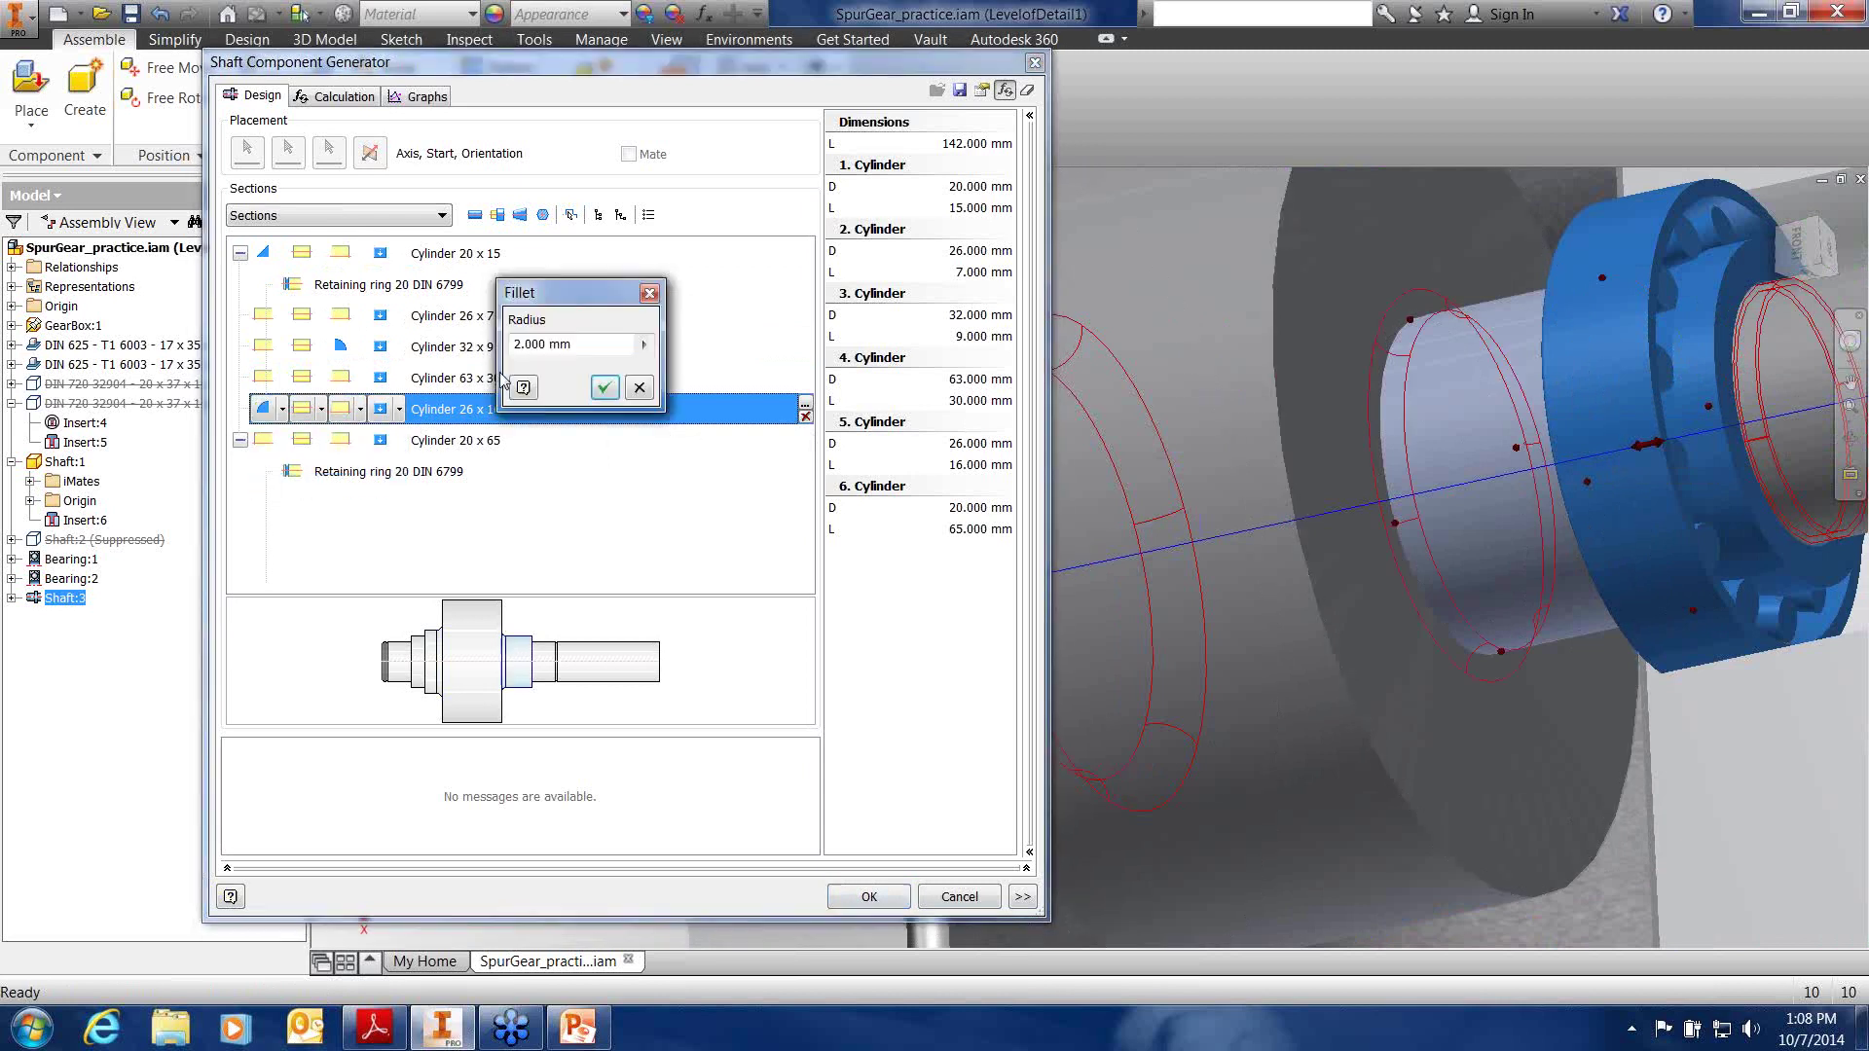
{"action": "left_click_drag", "start_coordinate": [520, 345], "coordinate": [515, 344]}
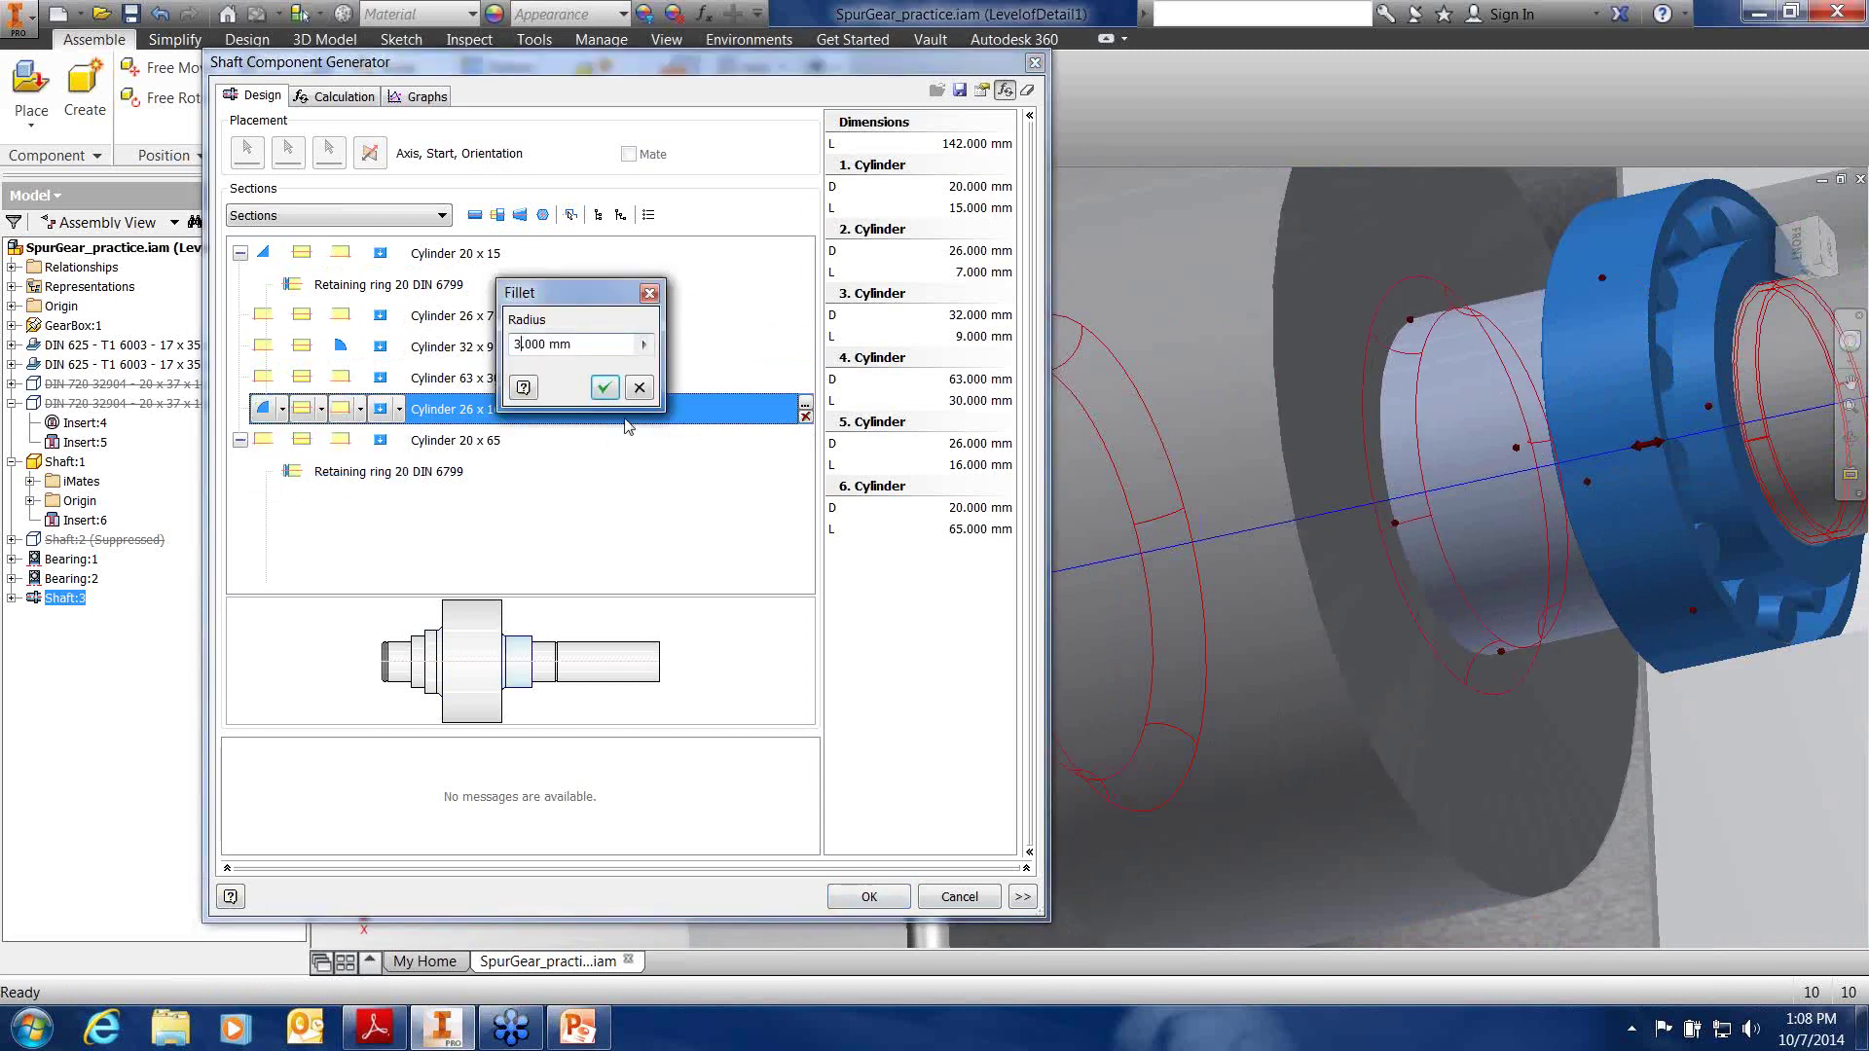
{"action": "left_click", "coordinate": [603, 387]}
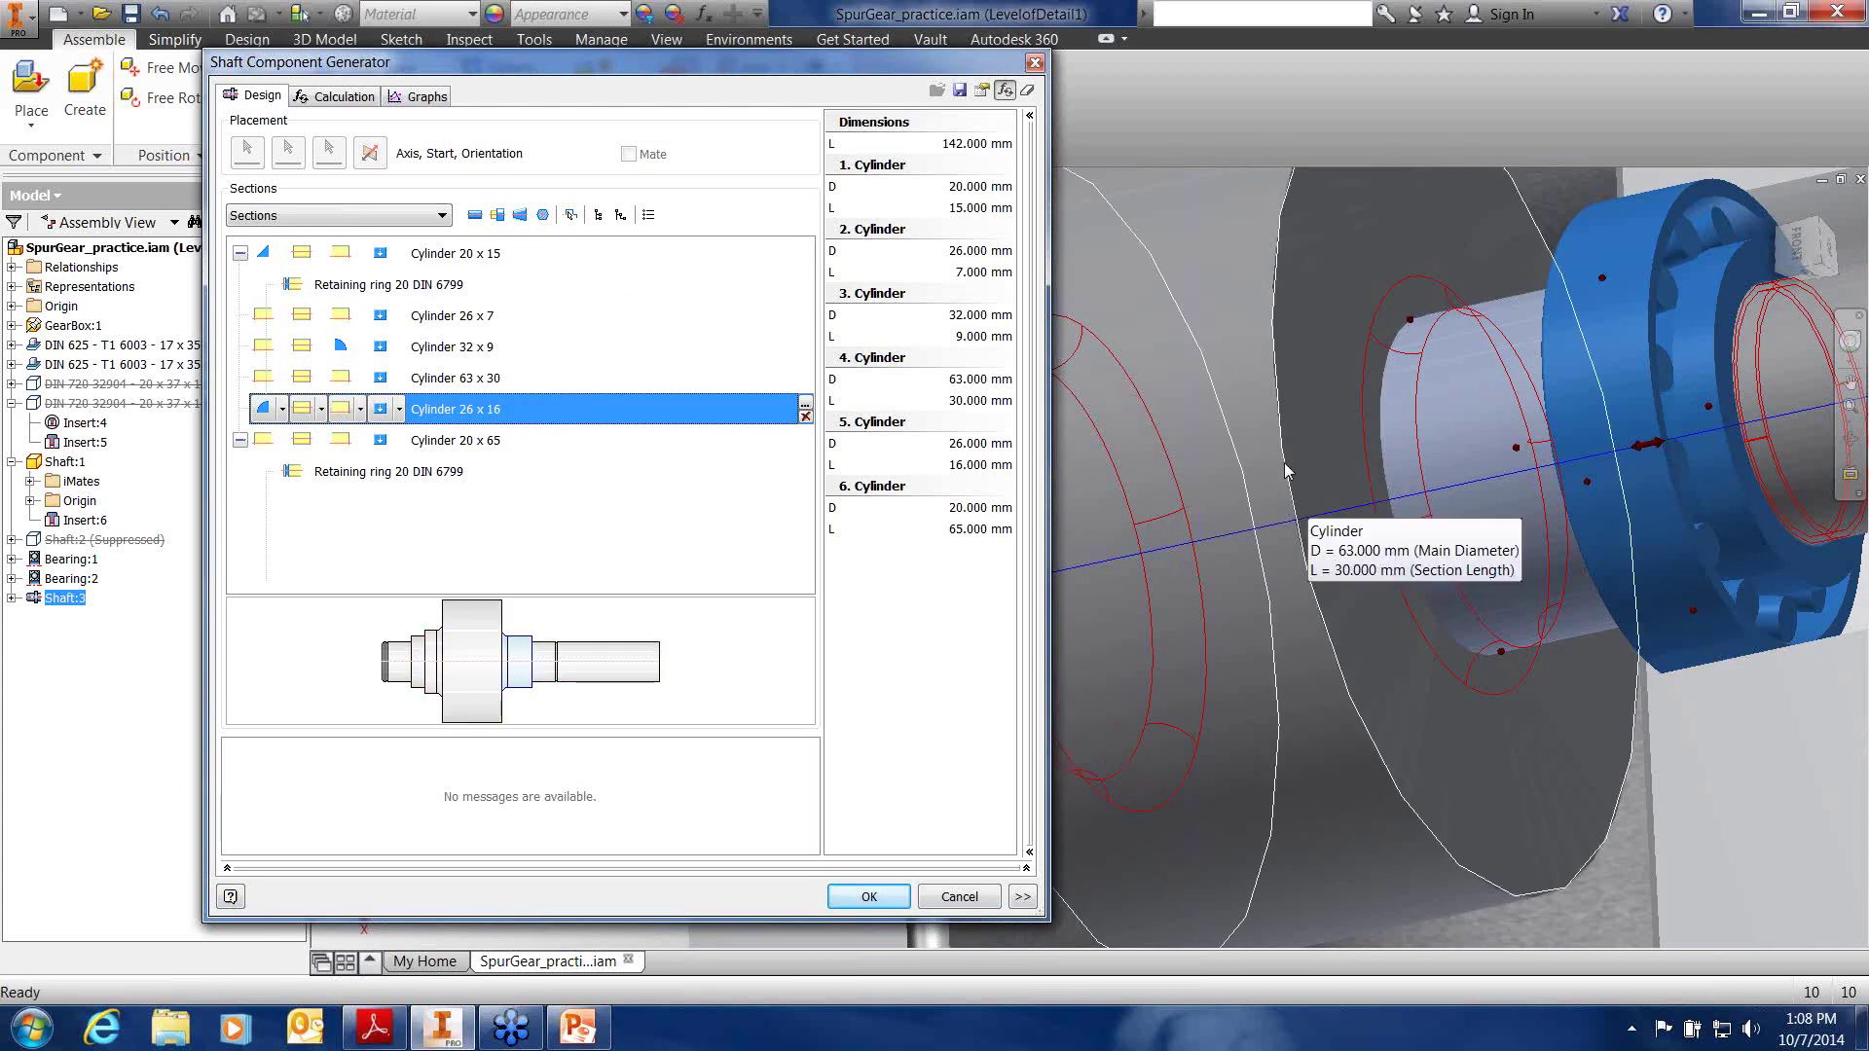
Add a 1.5 mm, 45-degree chamfer to the first edge of the 63 x 30 cylinder
{"action": "scroll", "coordinate": [1287, 459], "scroll_direction": "up", "scroll_amount": 3}
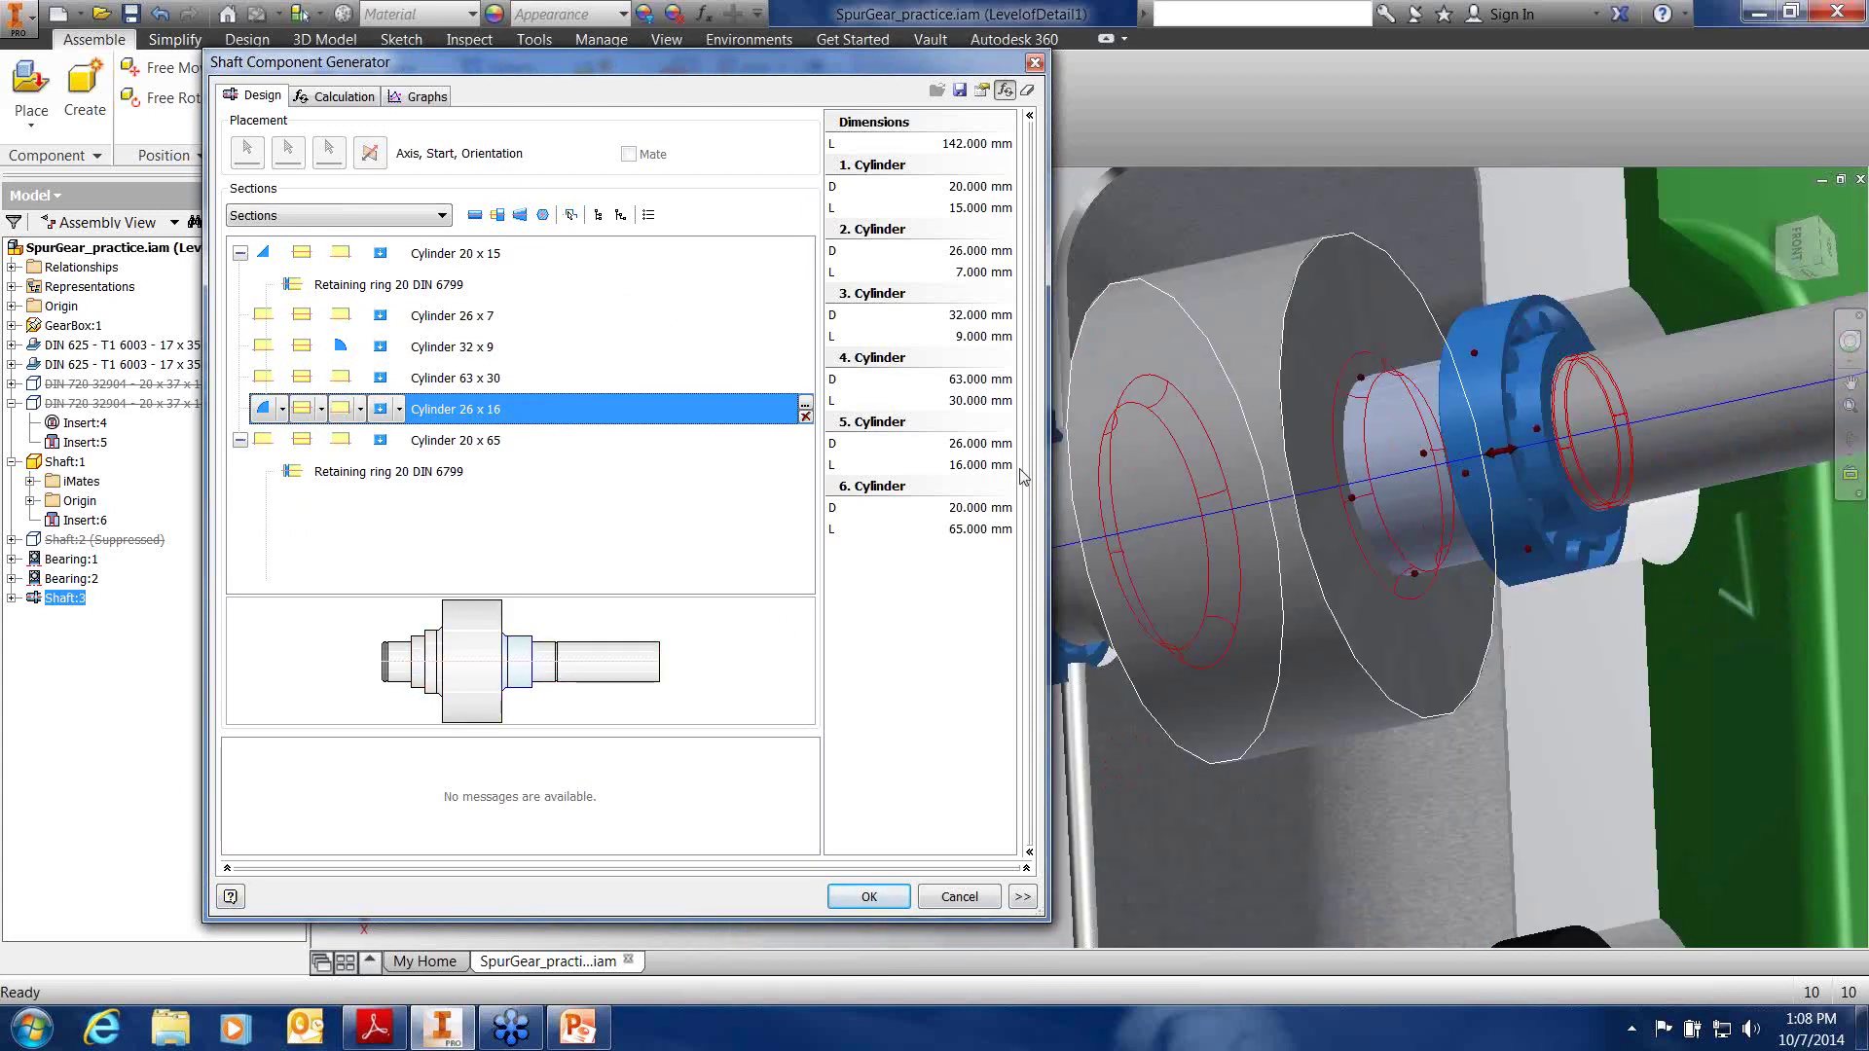
{"action": "left_click", "coordinate": [265, 378]}
{"action": "left_click", "coordinate": [281, 380]}
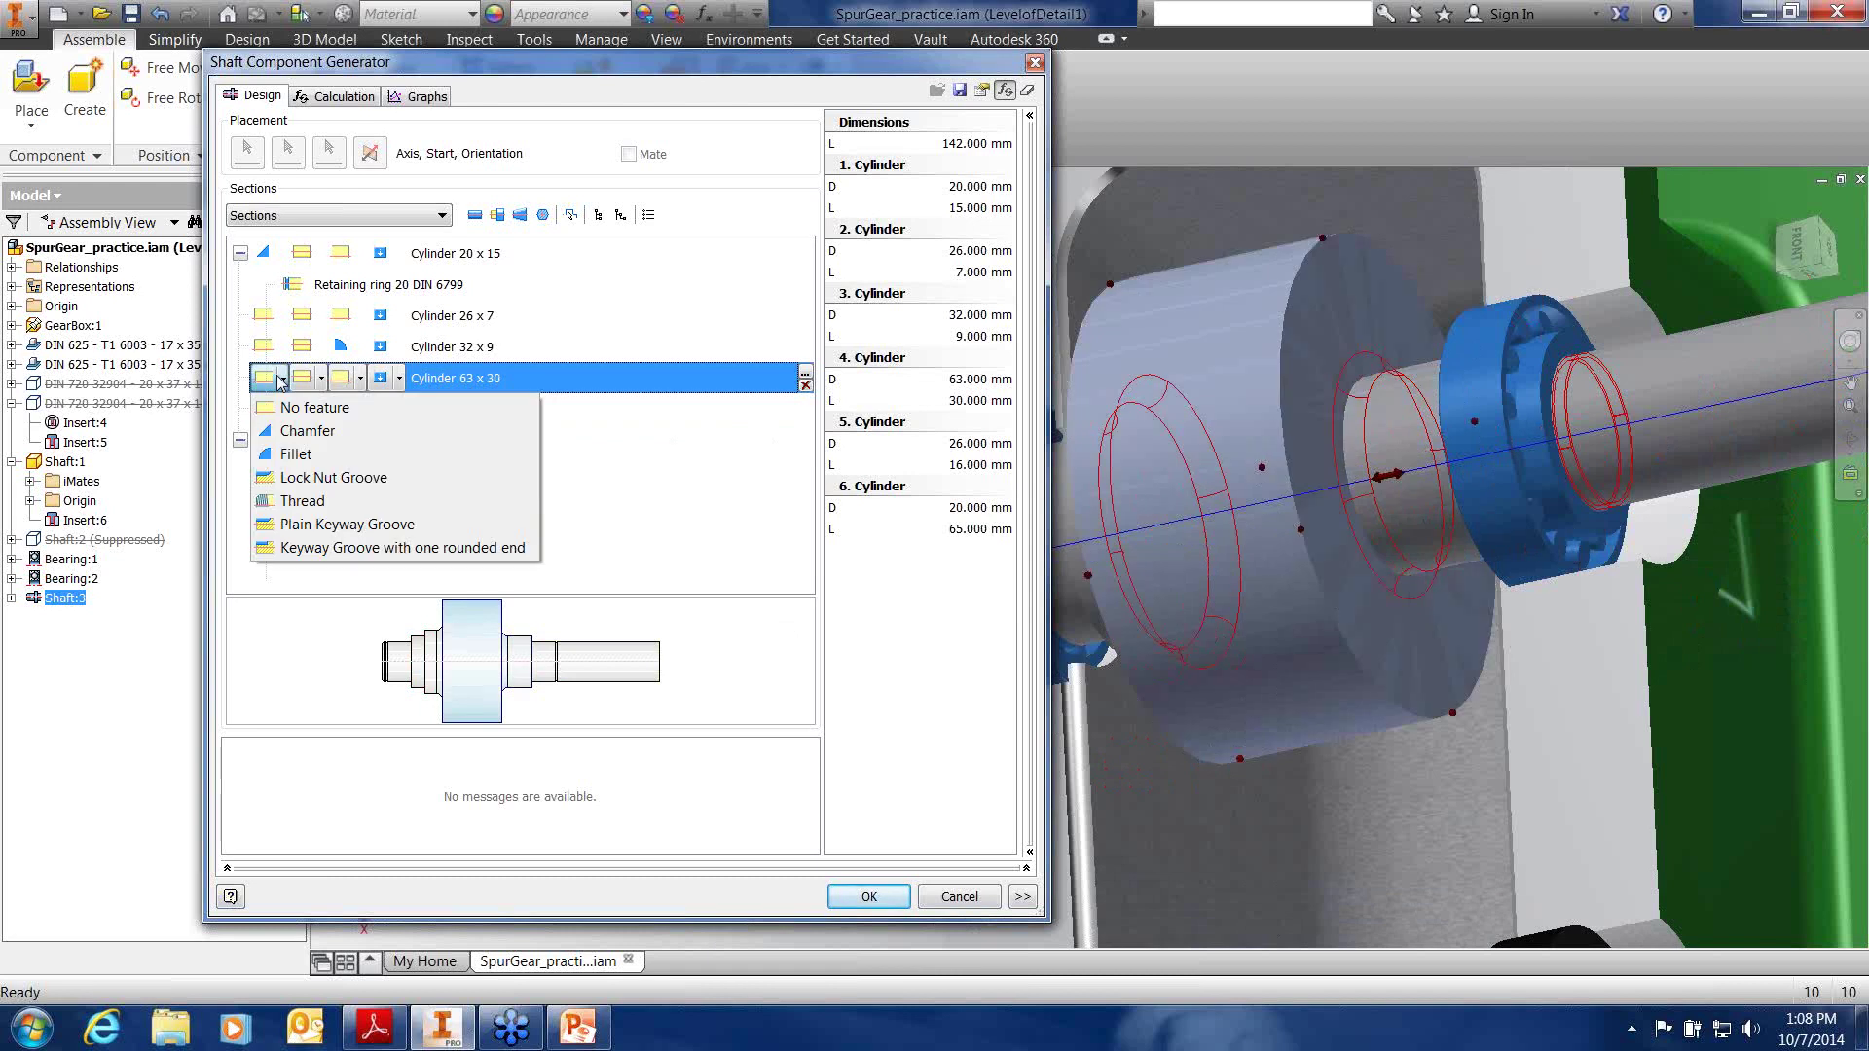
{"action": "left_click", "coordinate": [302, 432]}
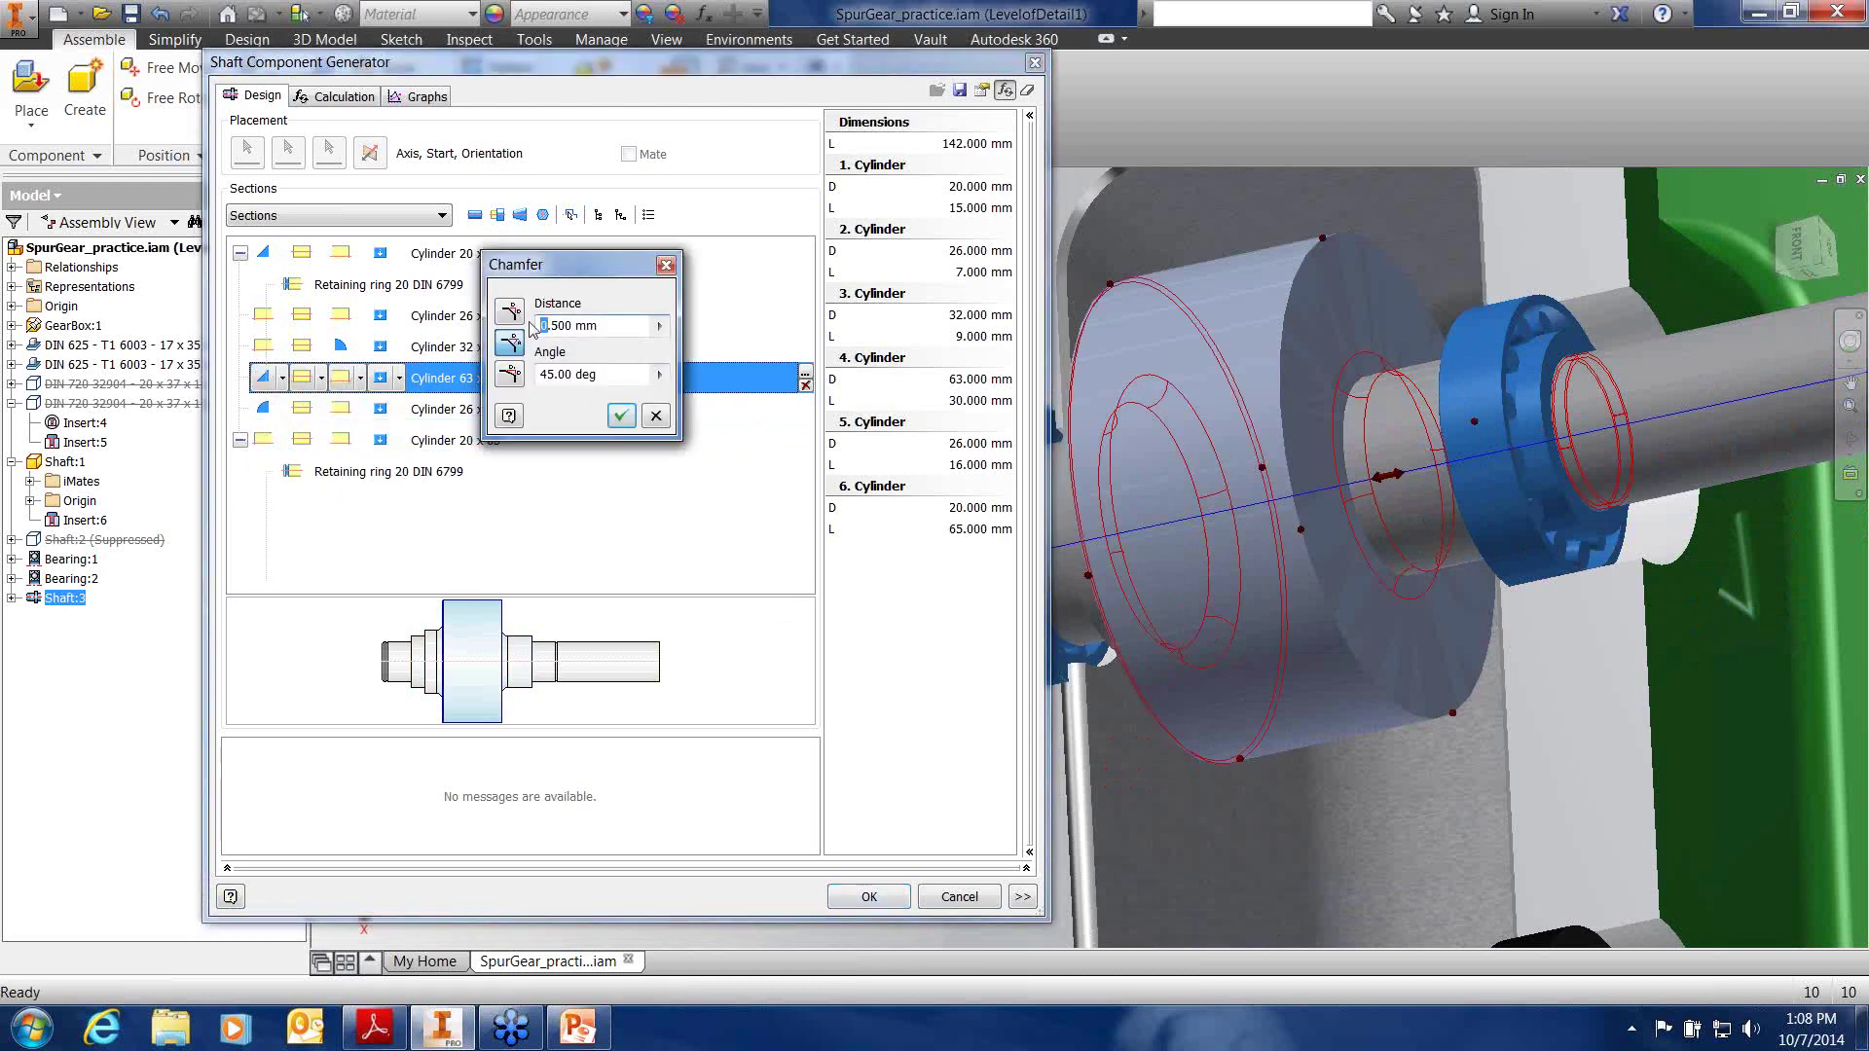
{"action": "type", "text": "1"}
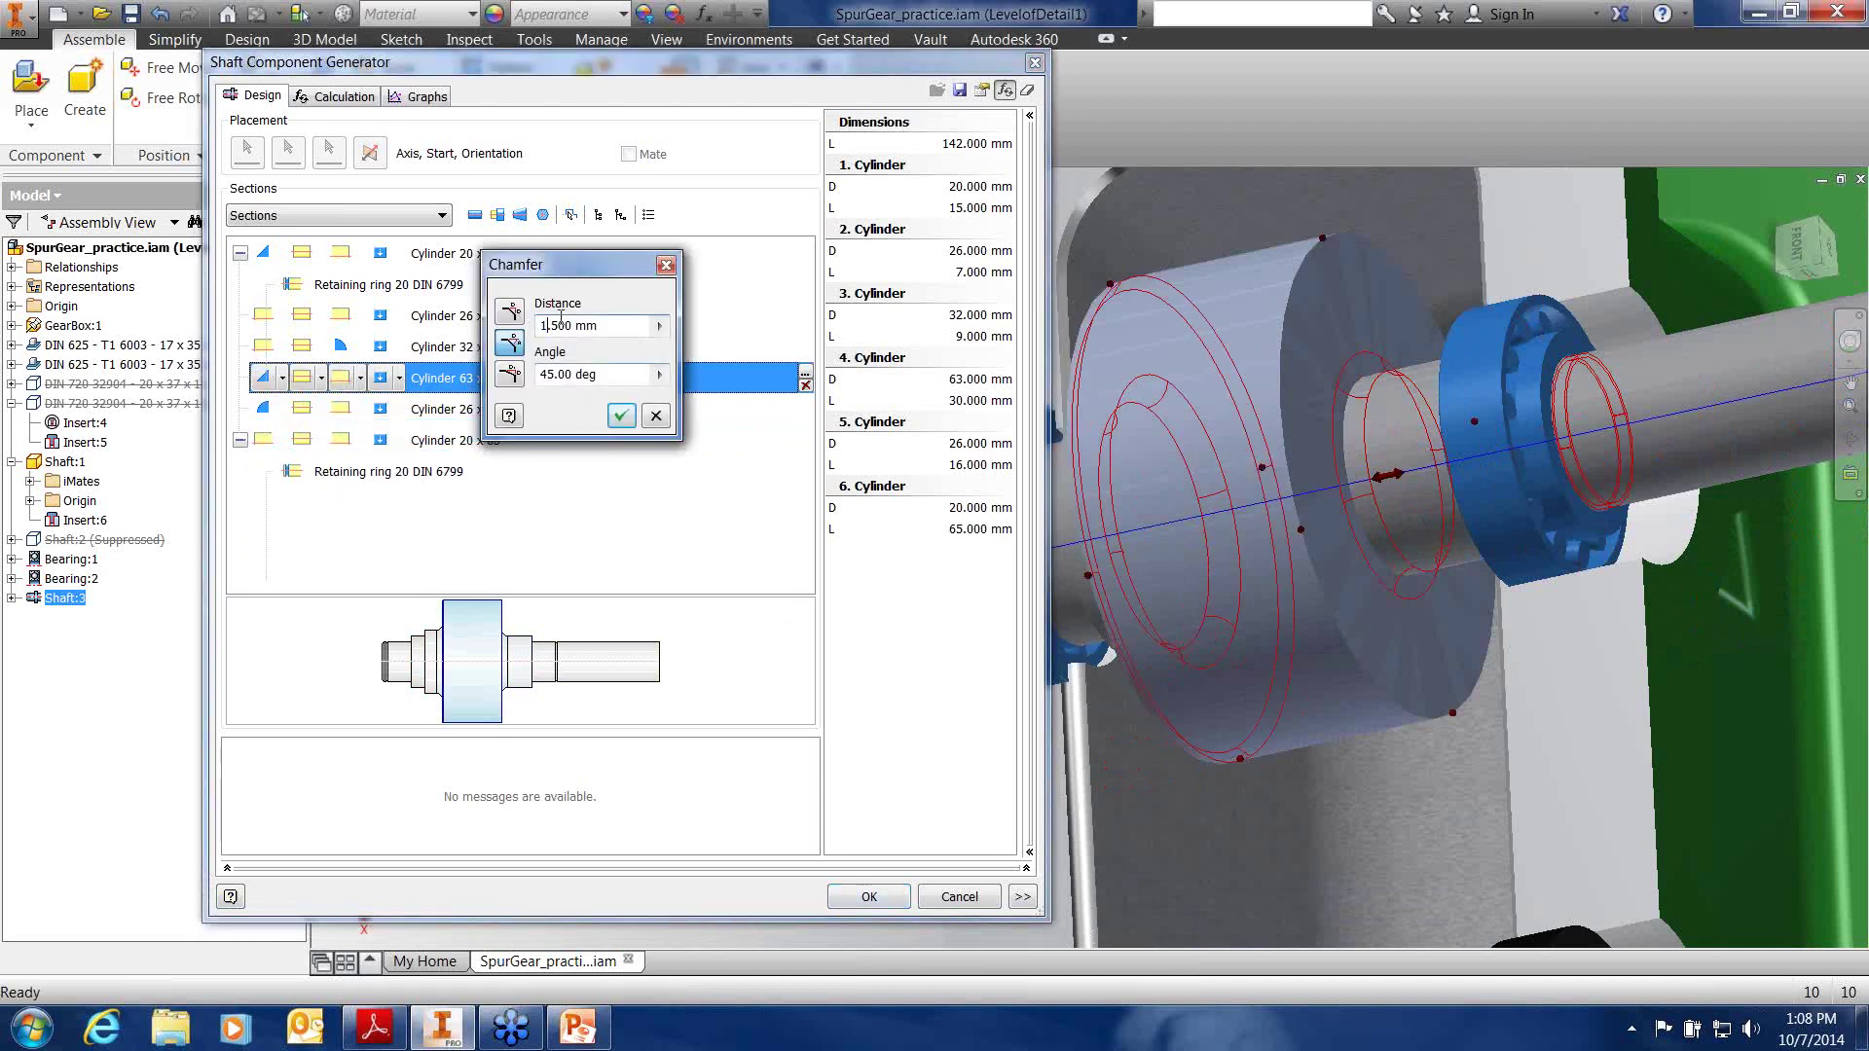
{"action": "left_click", "coordinate": [621, 417]}
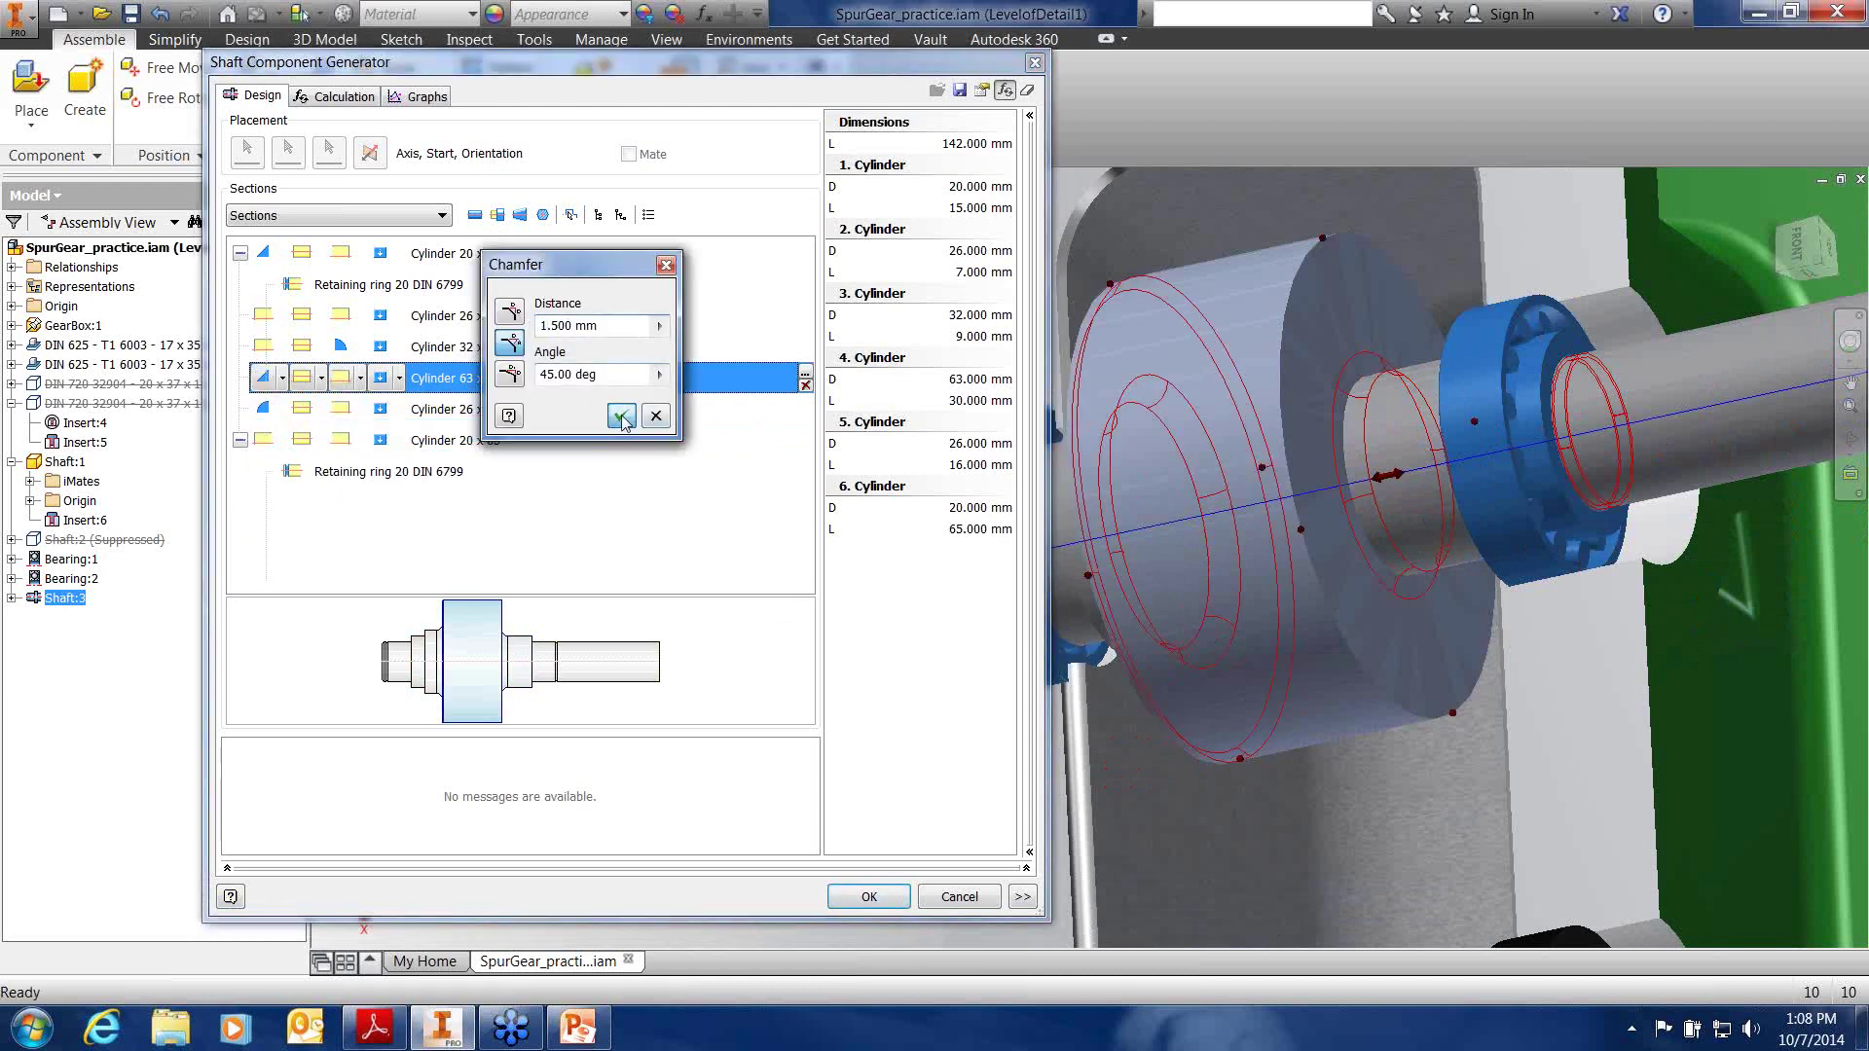
Chamfer the second edge of the 63 x 30 cylinder at 45 degrees and accept the shaft design
{"action": "left_click", "coordinate": [361, 379]}
{"action": "left_click", "coordinate": [385, 430]}
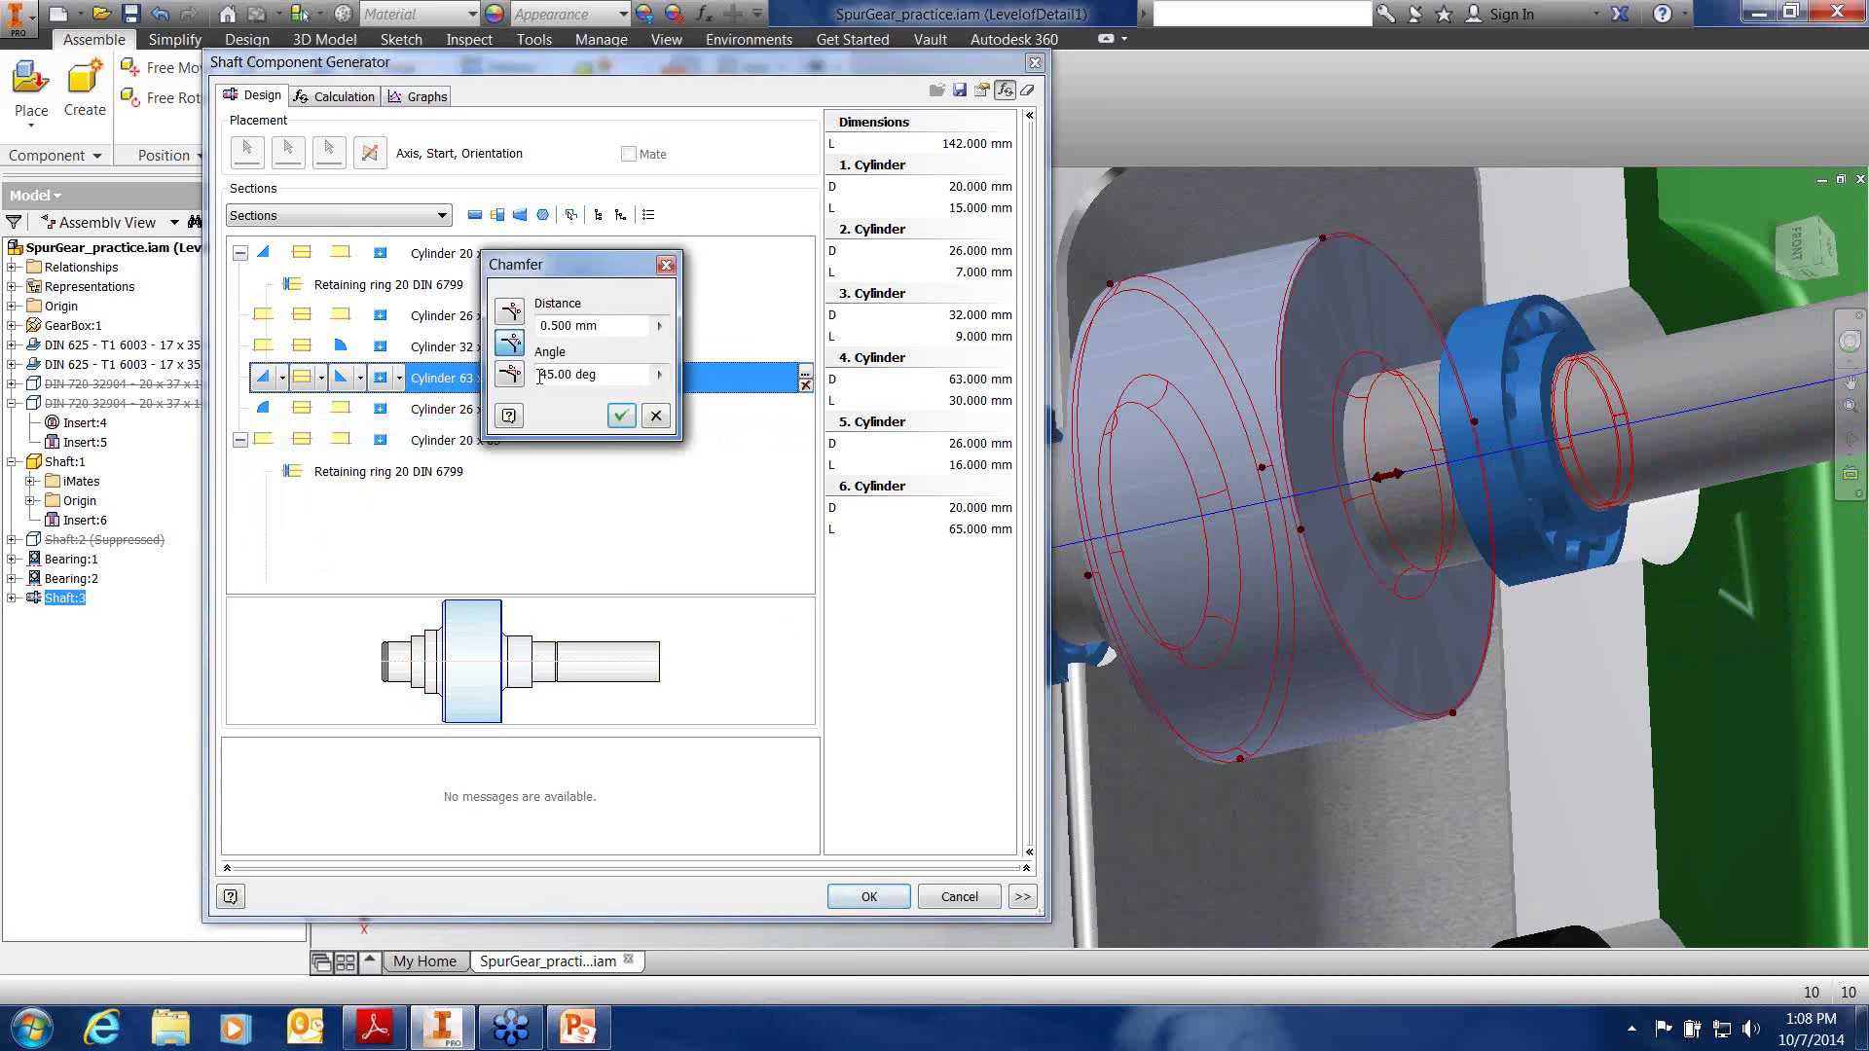
{"action": "left_click", "coordinate": [621, 416]}
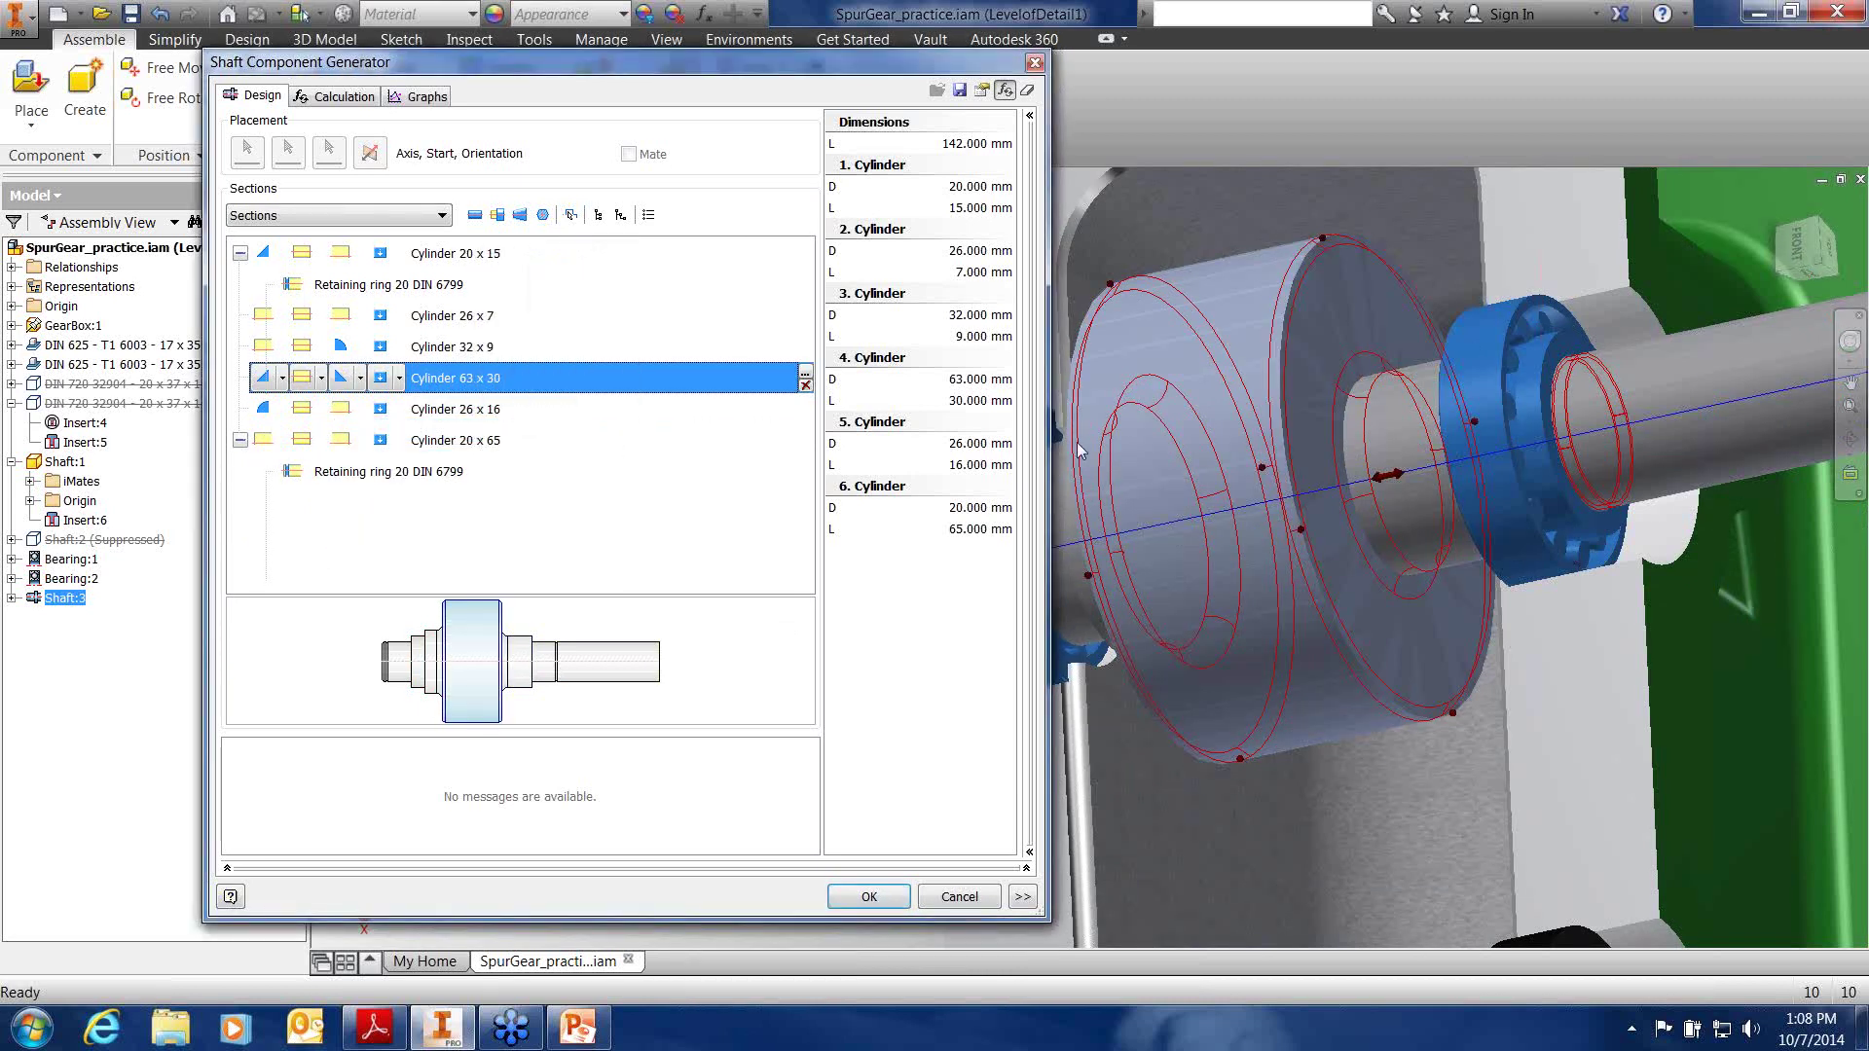
{"action": "middle_click_drag", "start_coordinate": [1262, 352], "coordinate": [1529, 343]}
{"action": "left_click", "coordinate": [864, 906]}
{"action": "left_click", "coordinate": [867, 896]}
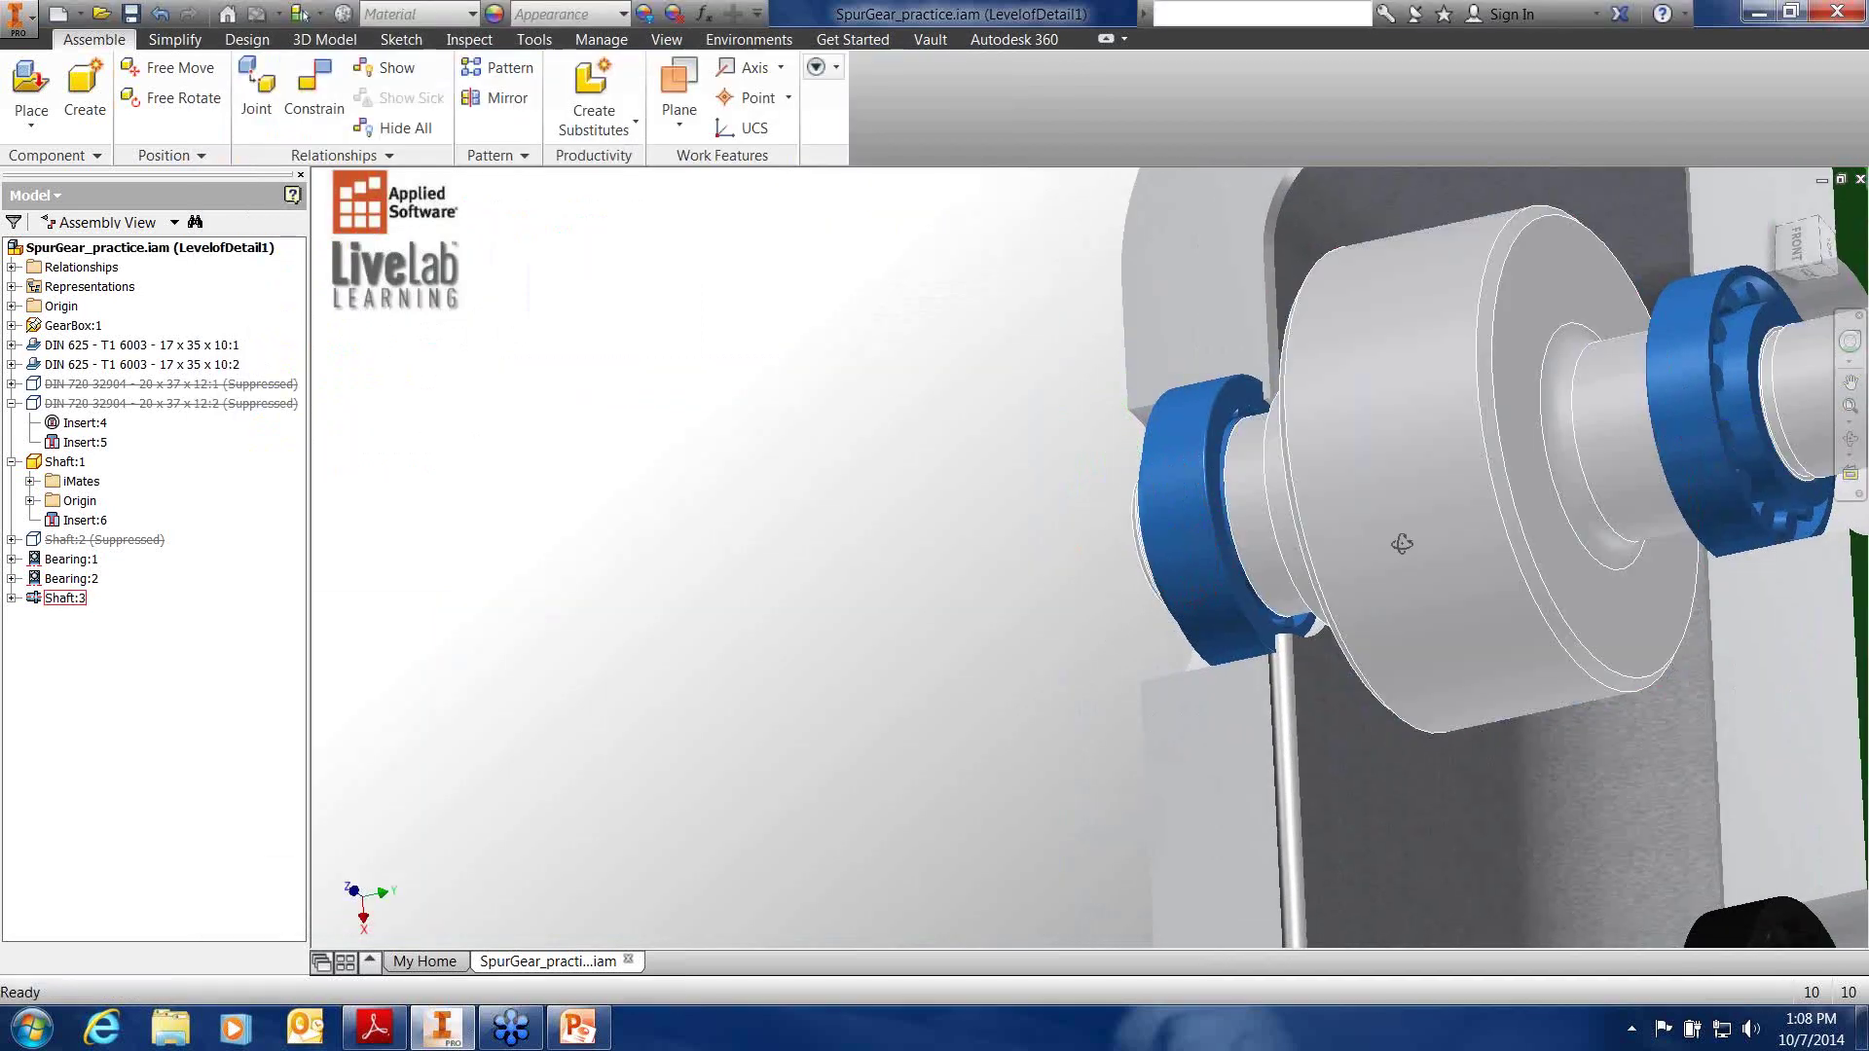
Examine the chamfers, fillets and retaining ring grooves of the shaft from both ends
{"action": "key", "text": "F4"}
{"action": "left_click_drag", "start_coordinate": [1416, 546], "coordinate": [1409, 475]}
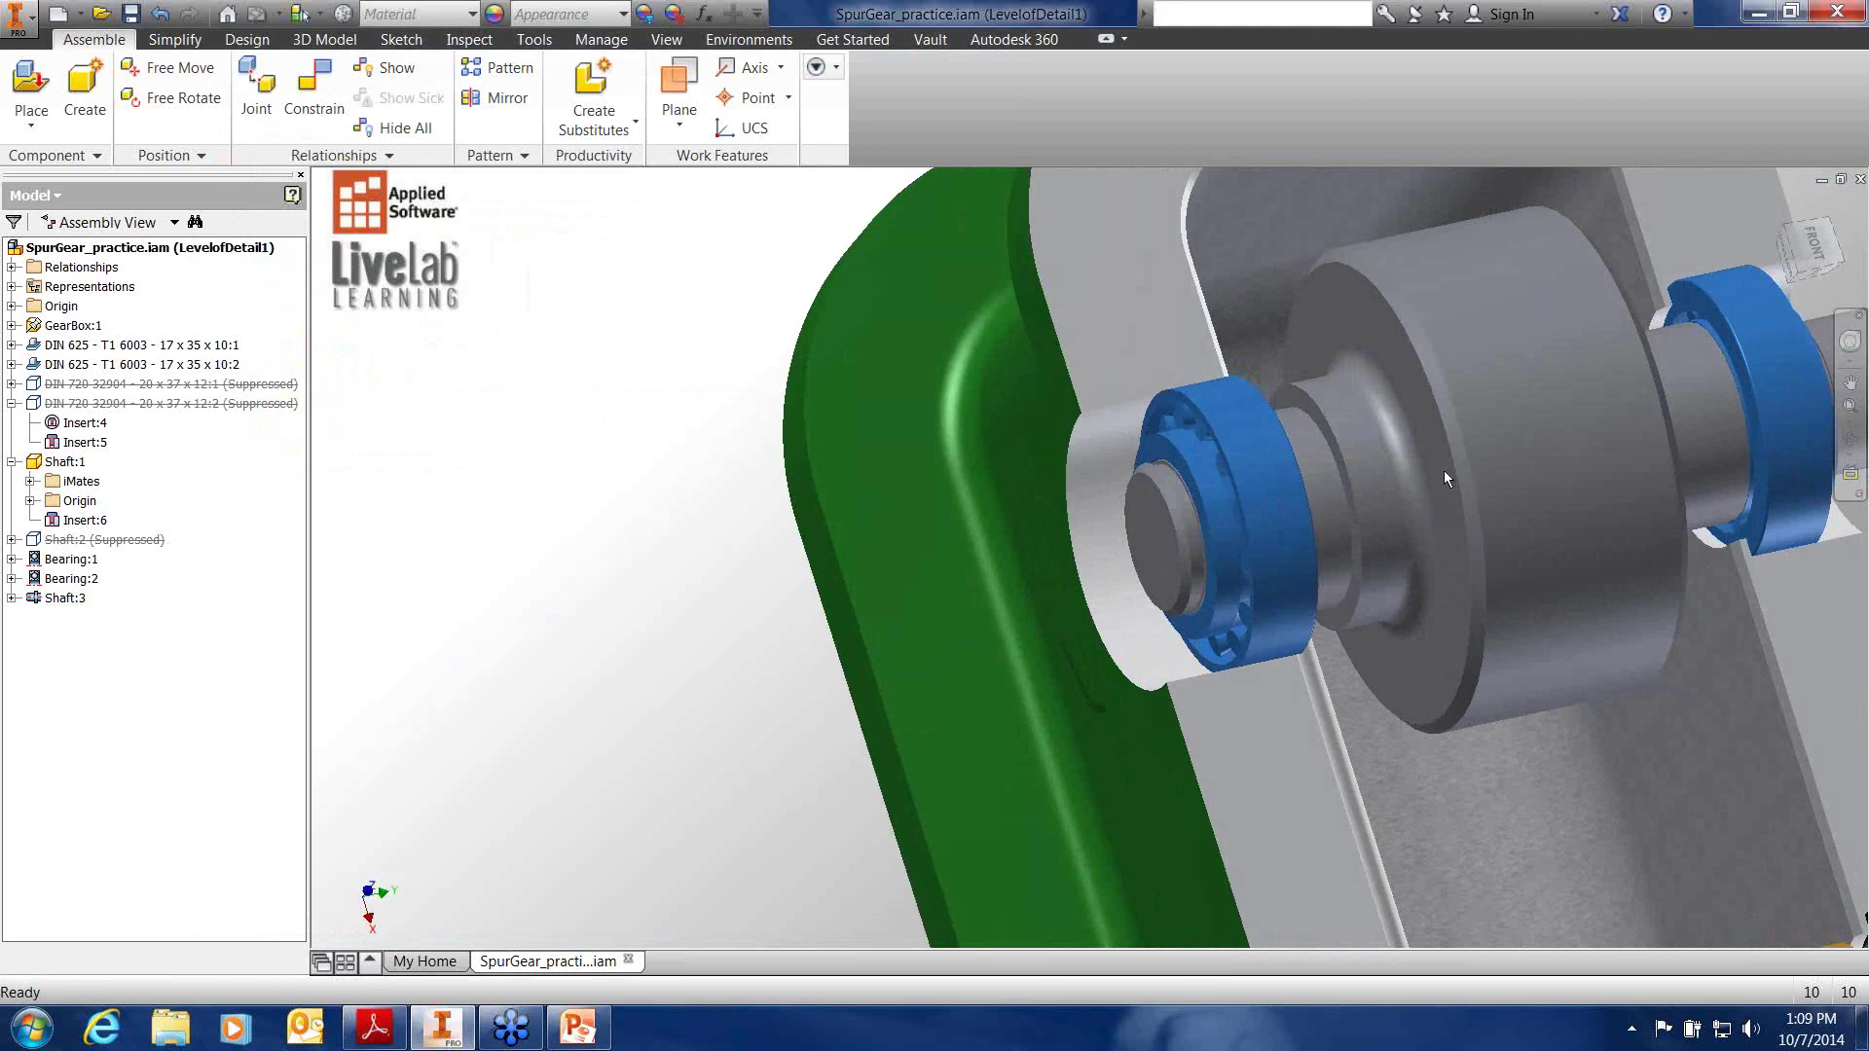
{"action": "left_click", "coordinate": [1181, 525]}
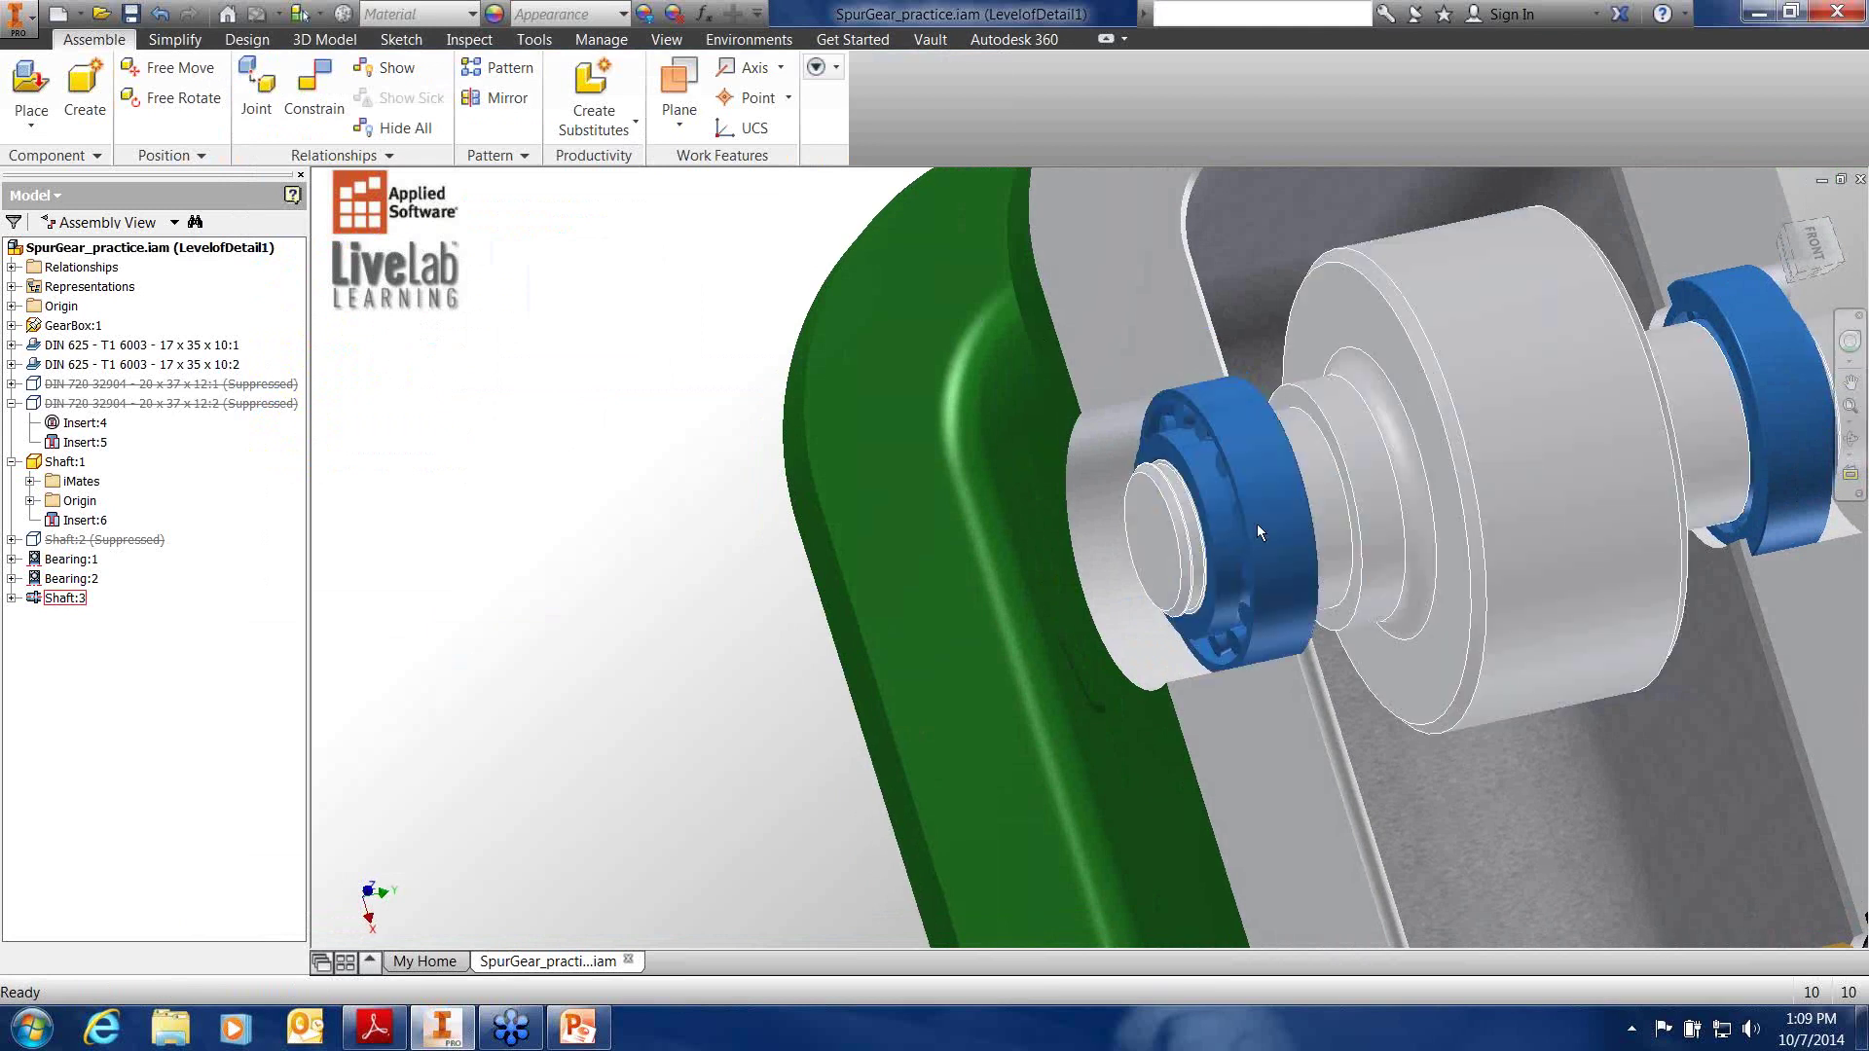
{"action": "key", "text": "F4"}
{"action": "left_click_drag", "start_coordinate": [1498, 511], "coordinate": [1388, 444]}
{"action": "left_click", "coordinate": [1386, 445]}
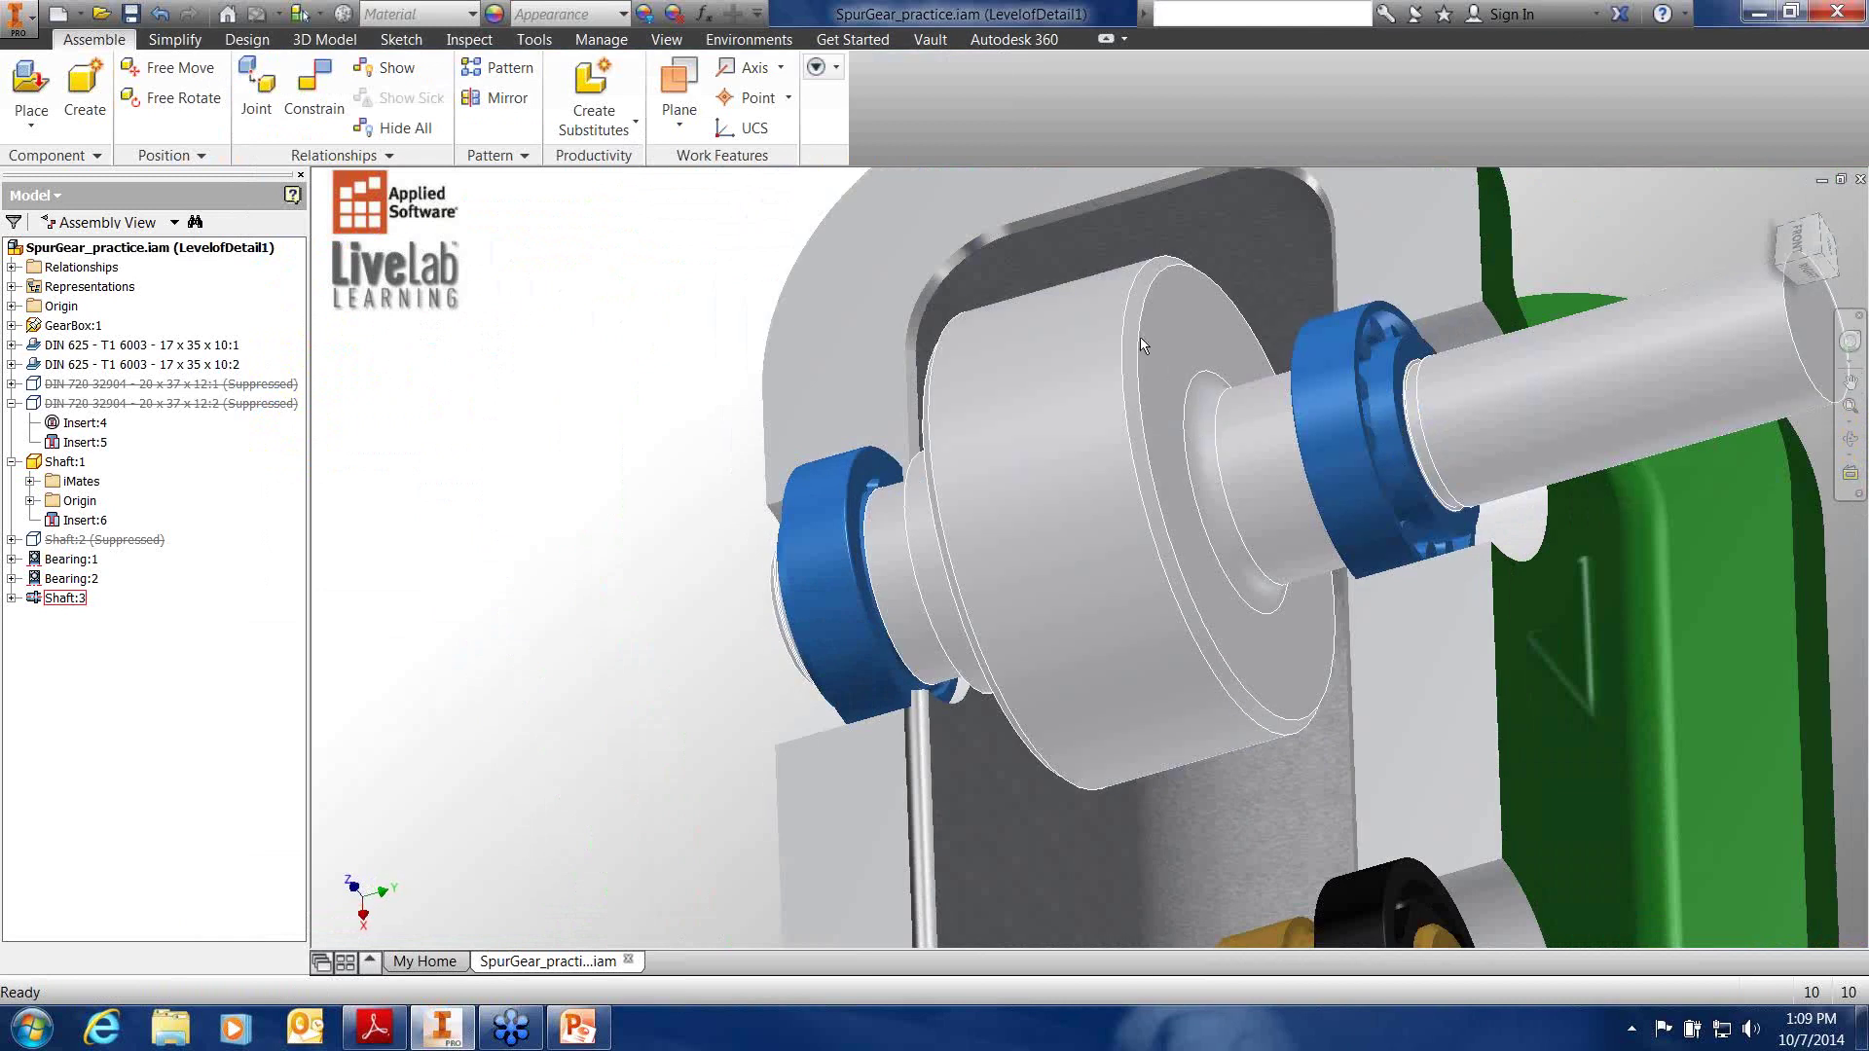
{"action": "left_click", "coordinate": [1316, 467]}
{"action": "key", "text": "F2"}
{"action": "left_click_drag", "start_coordinate": [1316, 468], "coordinate": [1151, 506]}
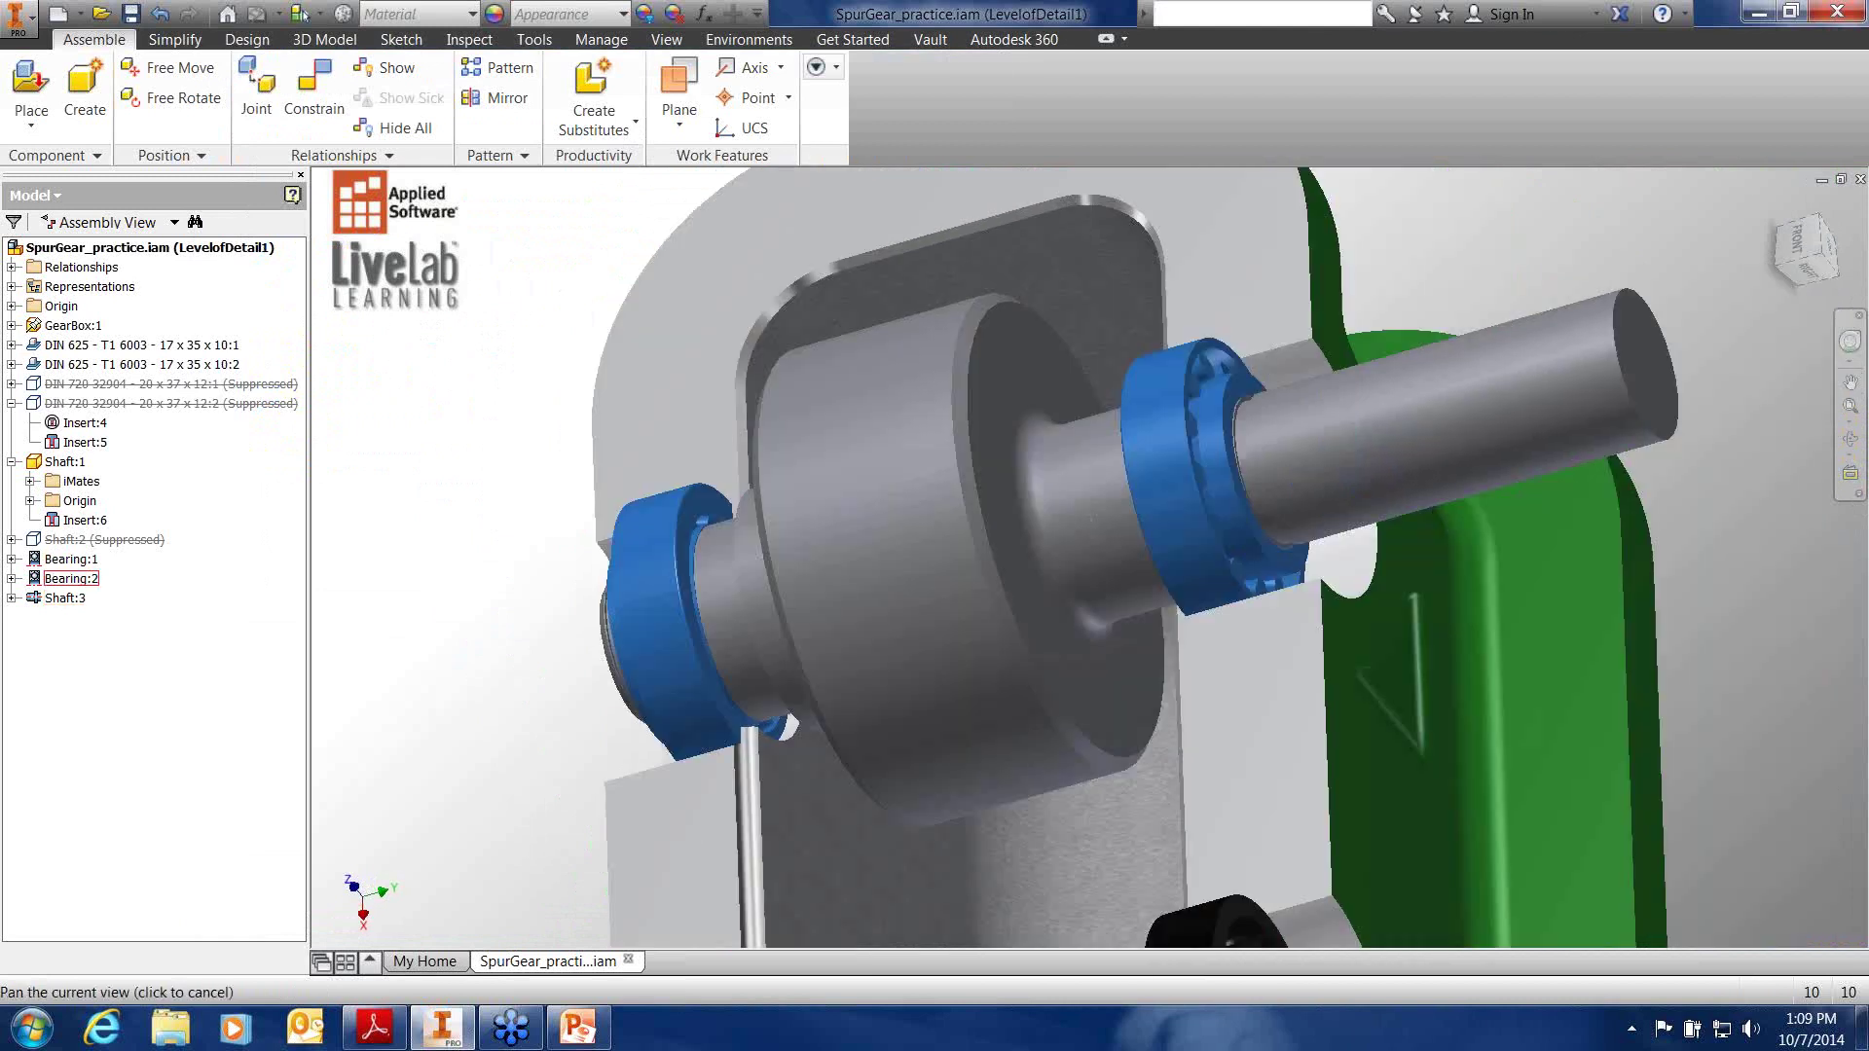
{"action": "middle_click_drag", "start_coordinate": [1468, 433], "coordinate": [1364, 438]}
Reopen the shaft for editing in the Design Accelerator and chamfer the free end of the 20 x 65 cylinder 1 mm at 45 degrees
{"action": "left_click", "coordinate": [1368, 437]}
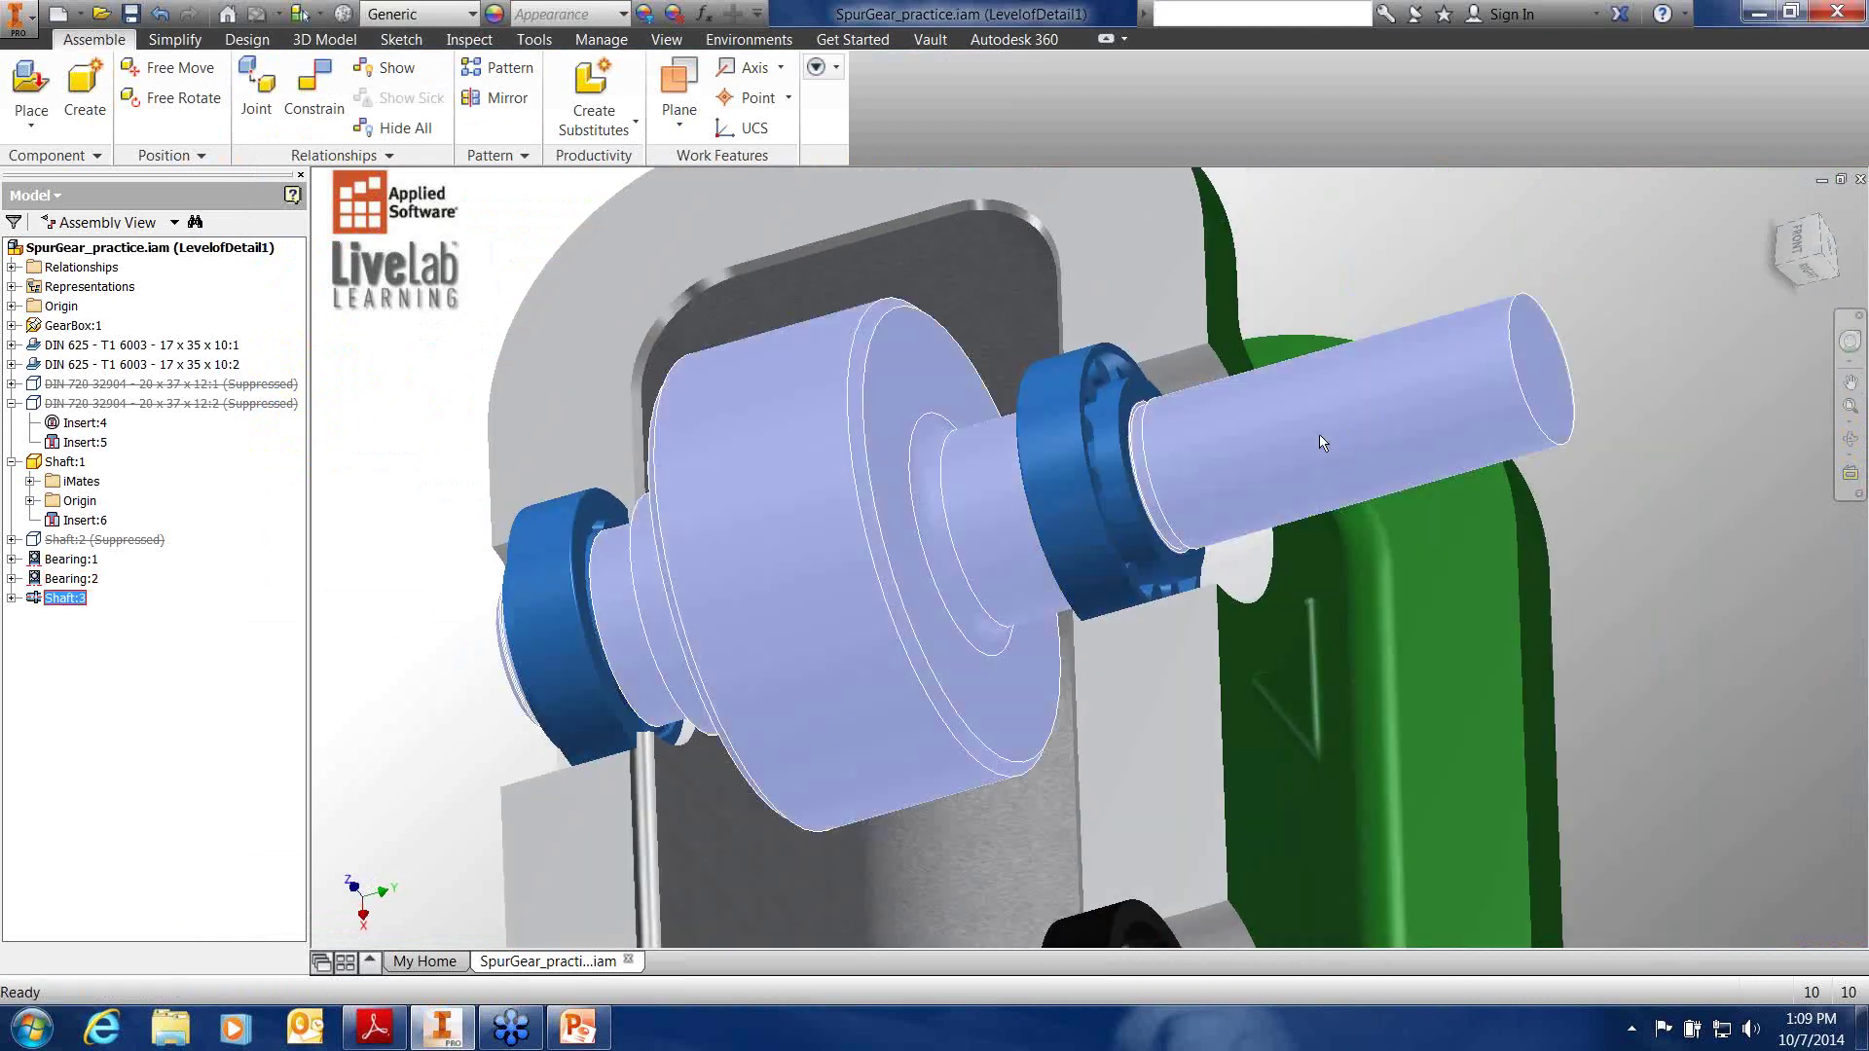
{"action": "scroll", "coordinate": [1320, 436], "scroll_direction": "down", "scroll_amount": 3}
{"action": "scroll", "coordinate": [1355, 456], "scroll_direction": "up", "scroll_amount": 3}
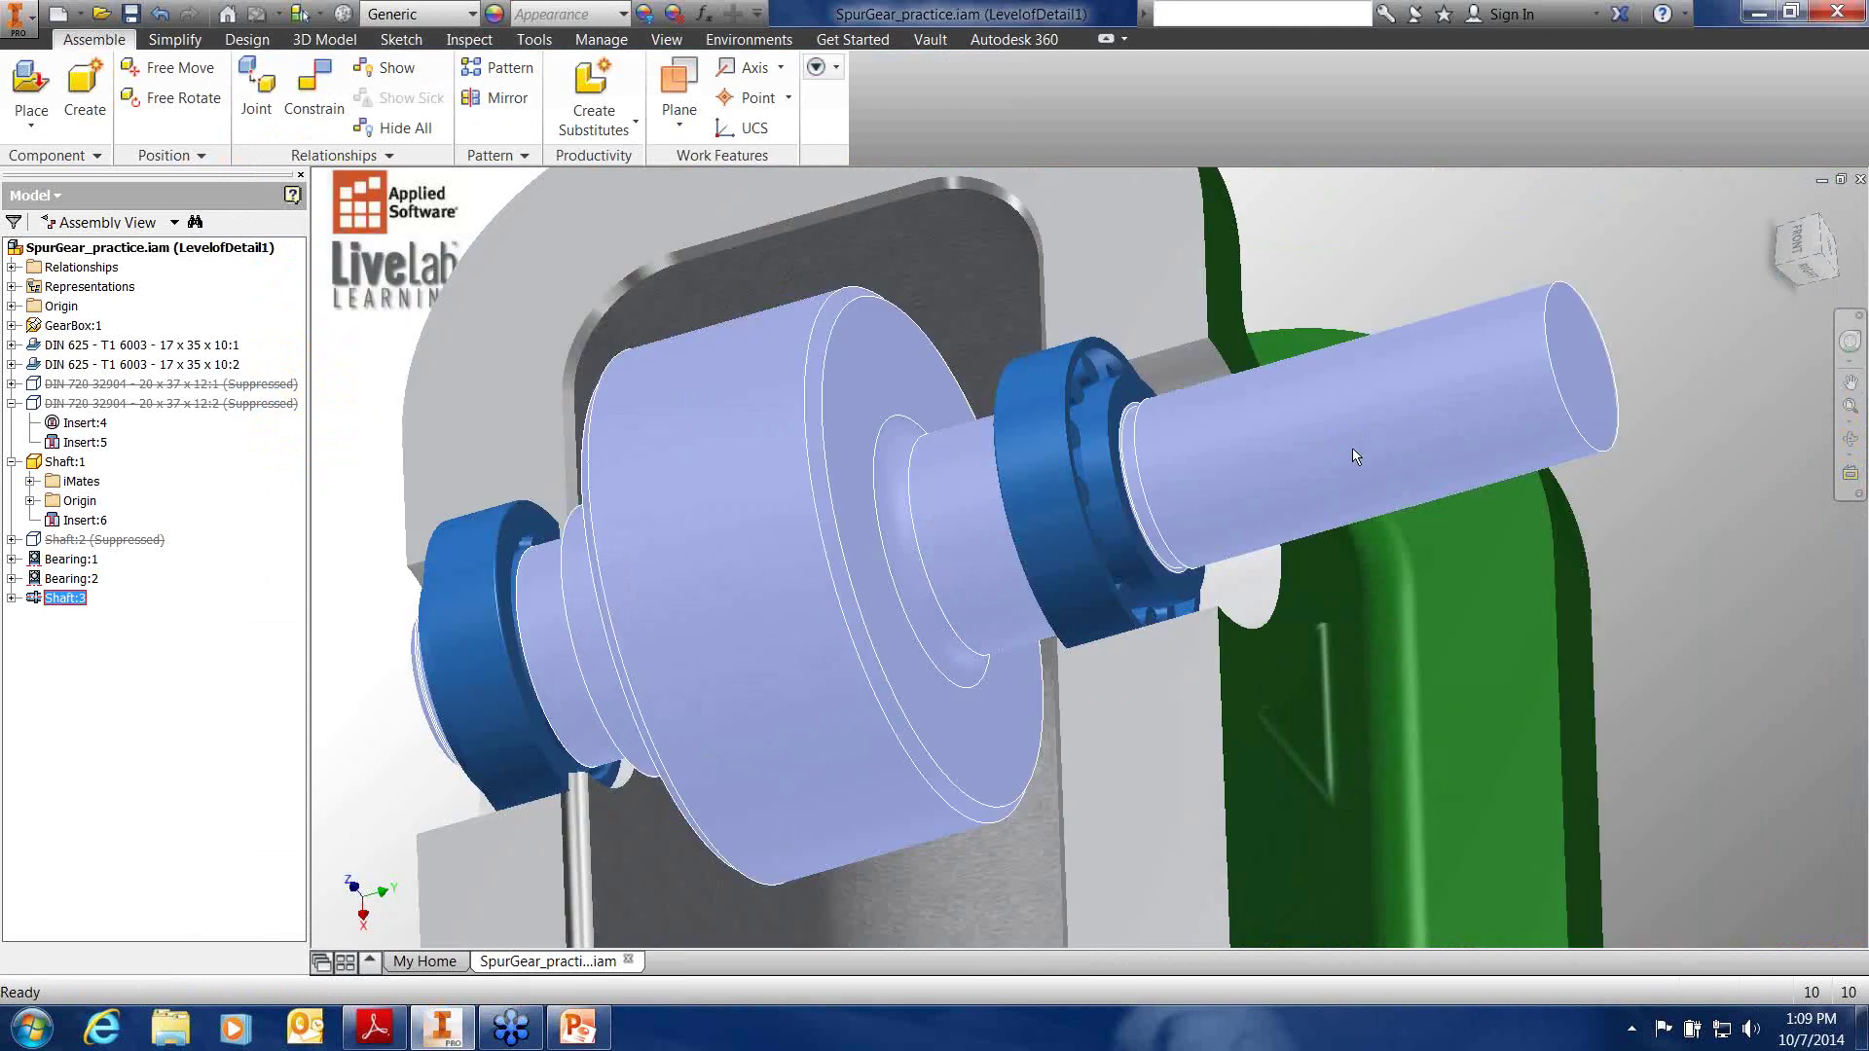
{"action": "right_click", "coordinate": [1409, 447]}
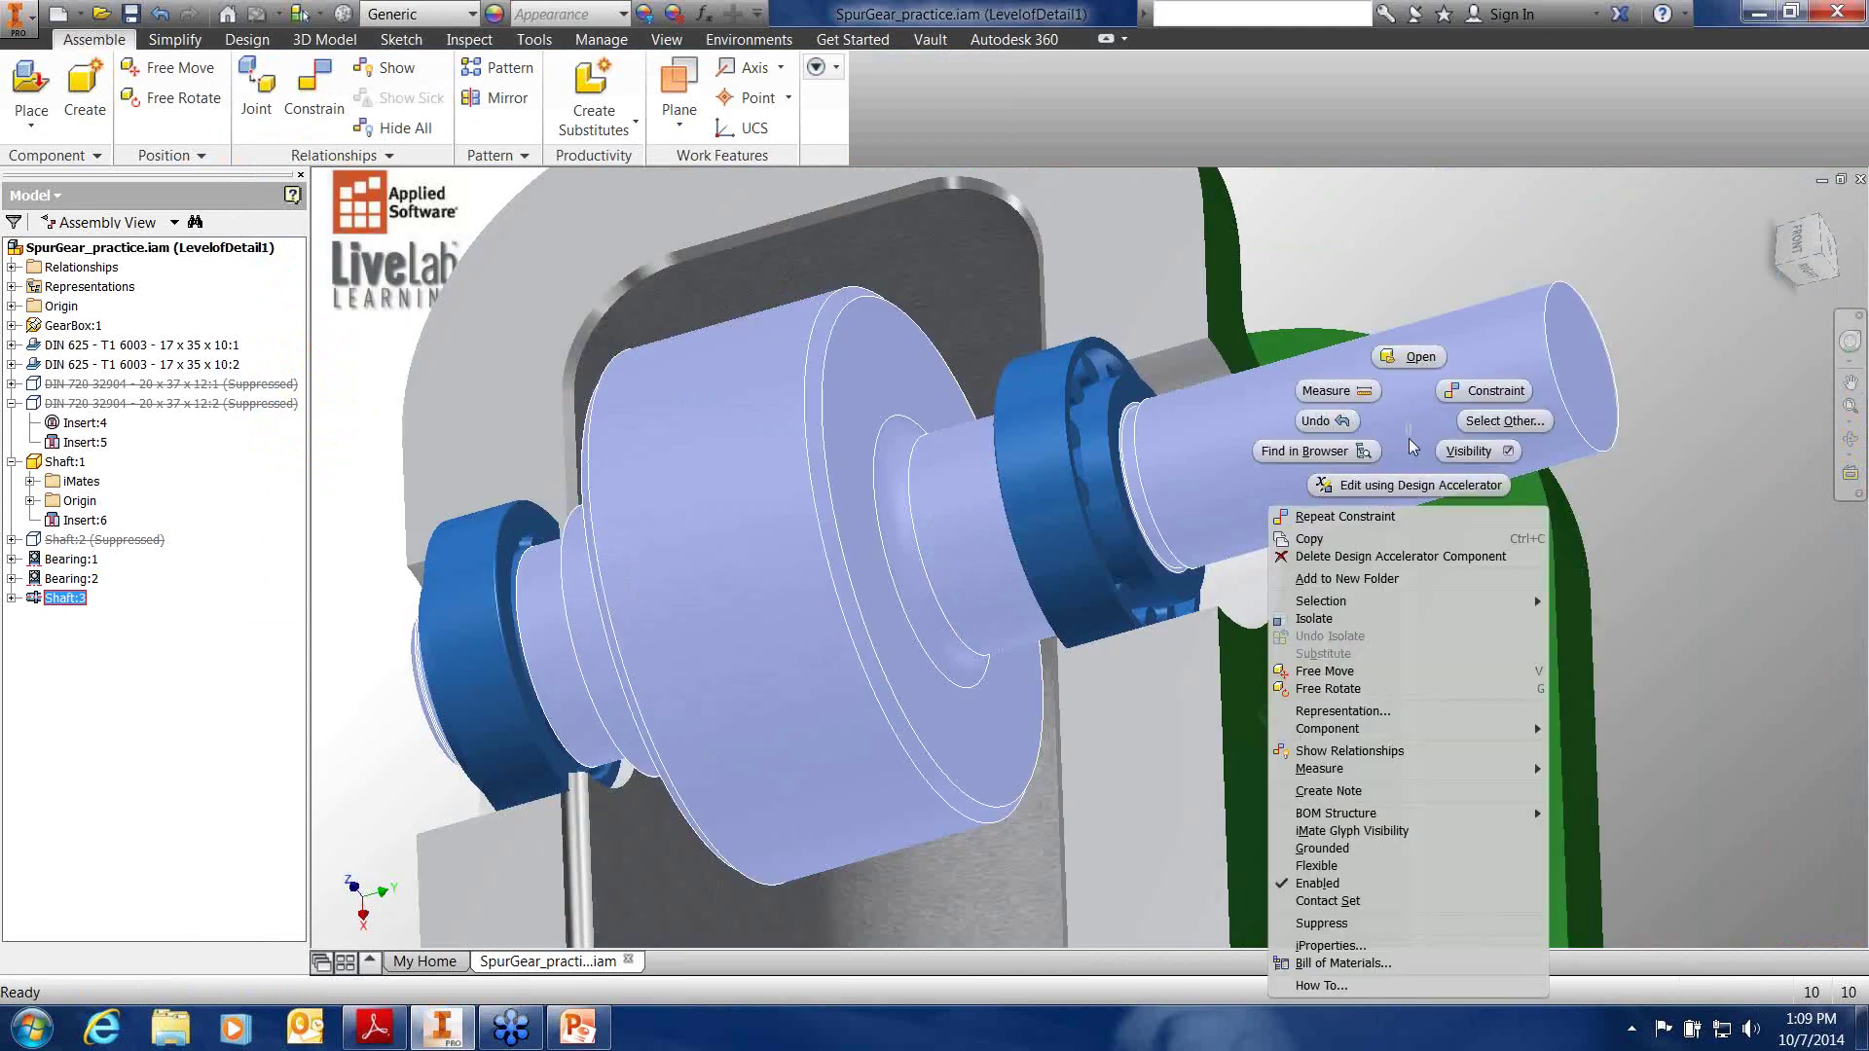
{"action": "left_click", "coordinate": [1408, 484]}
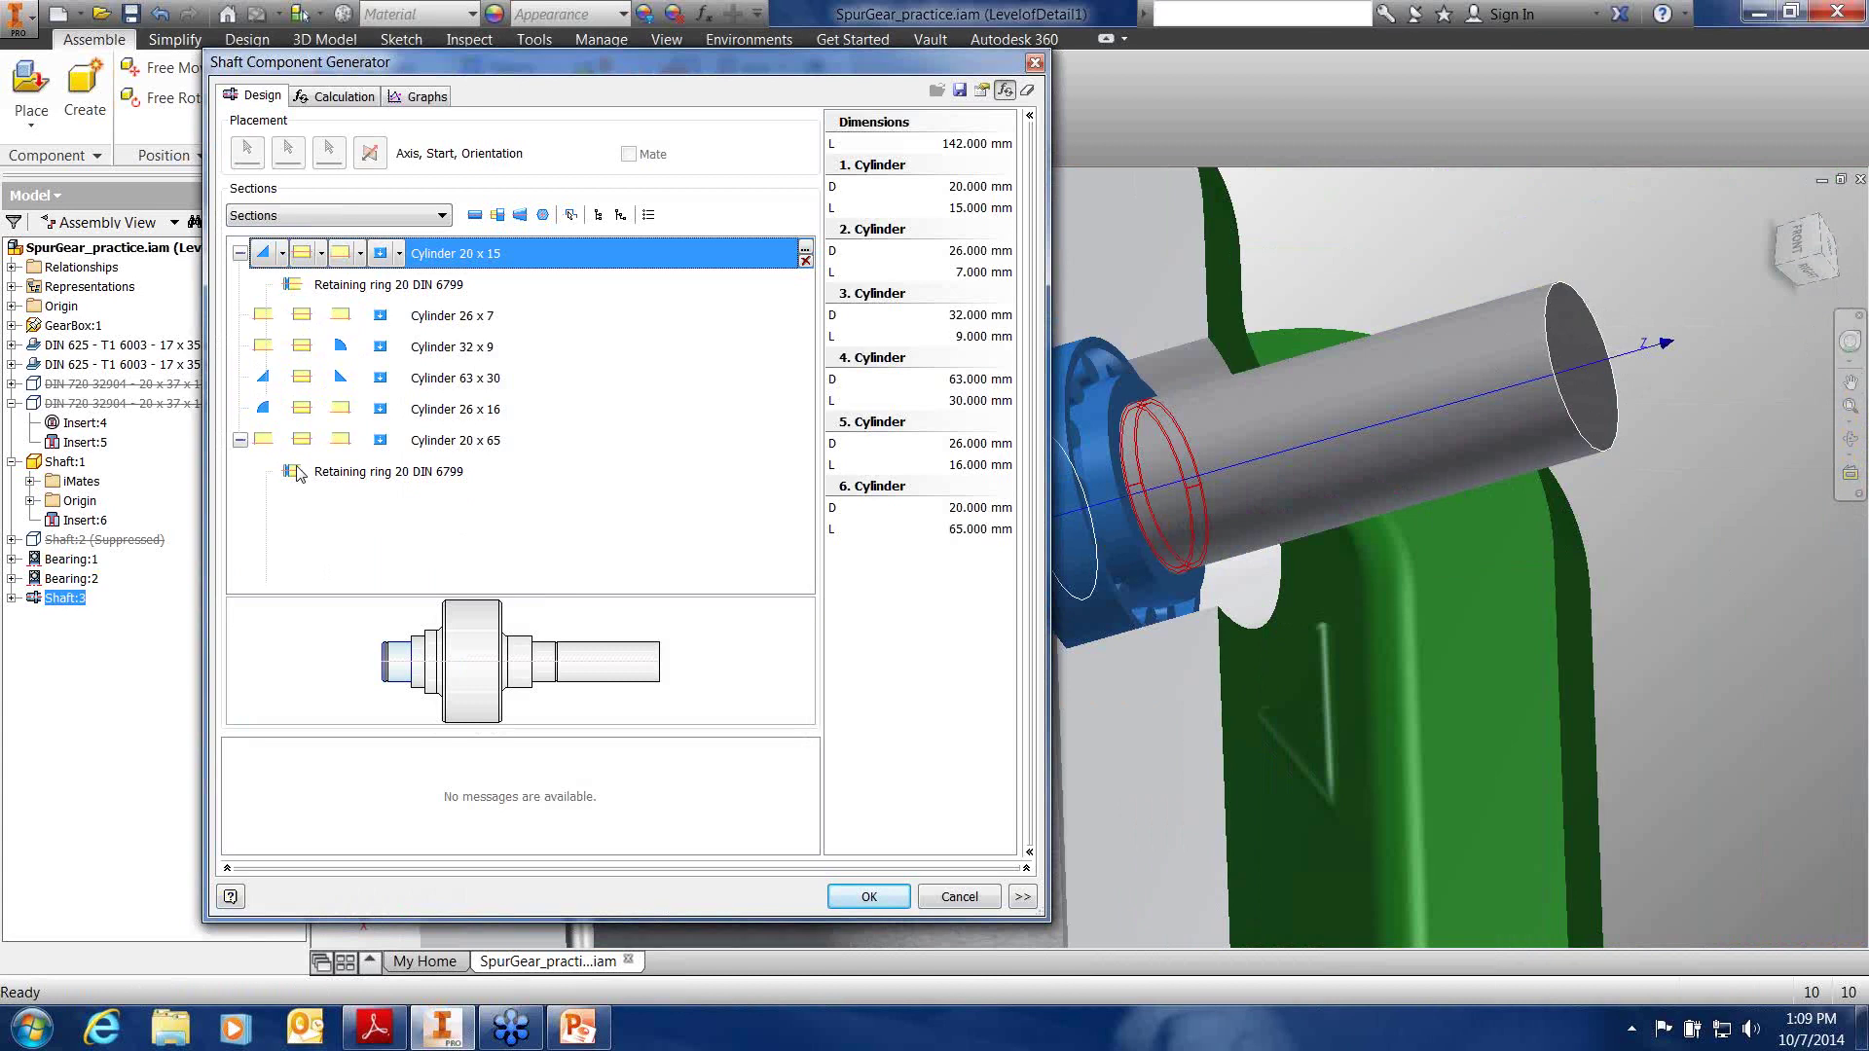
{"action": "left_click", "coordinate": [343, 446]}
{"action": "left_click", "coordinate": [361, 441]}
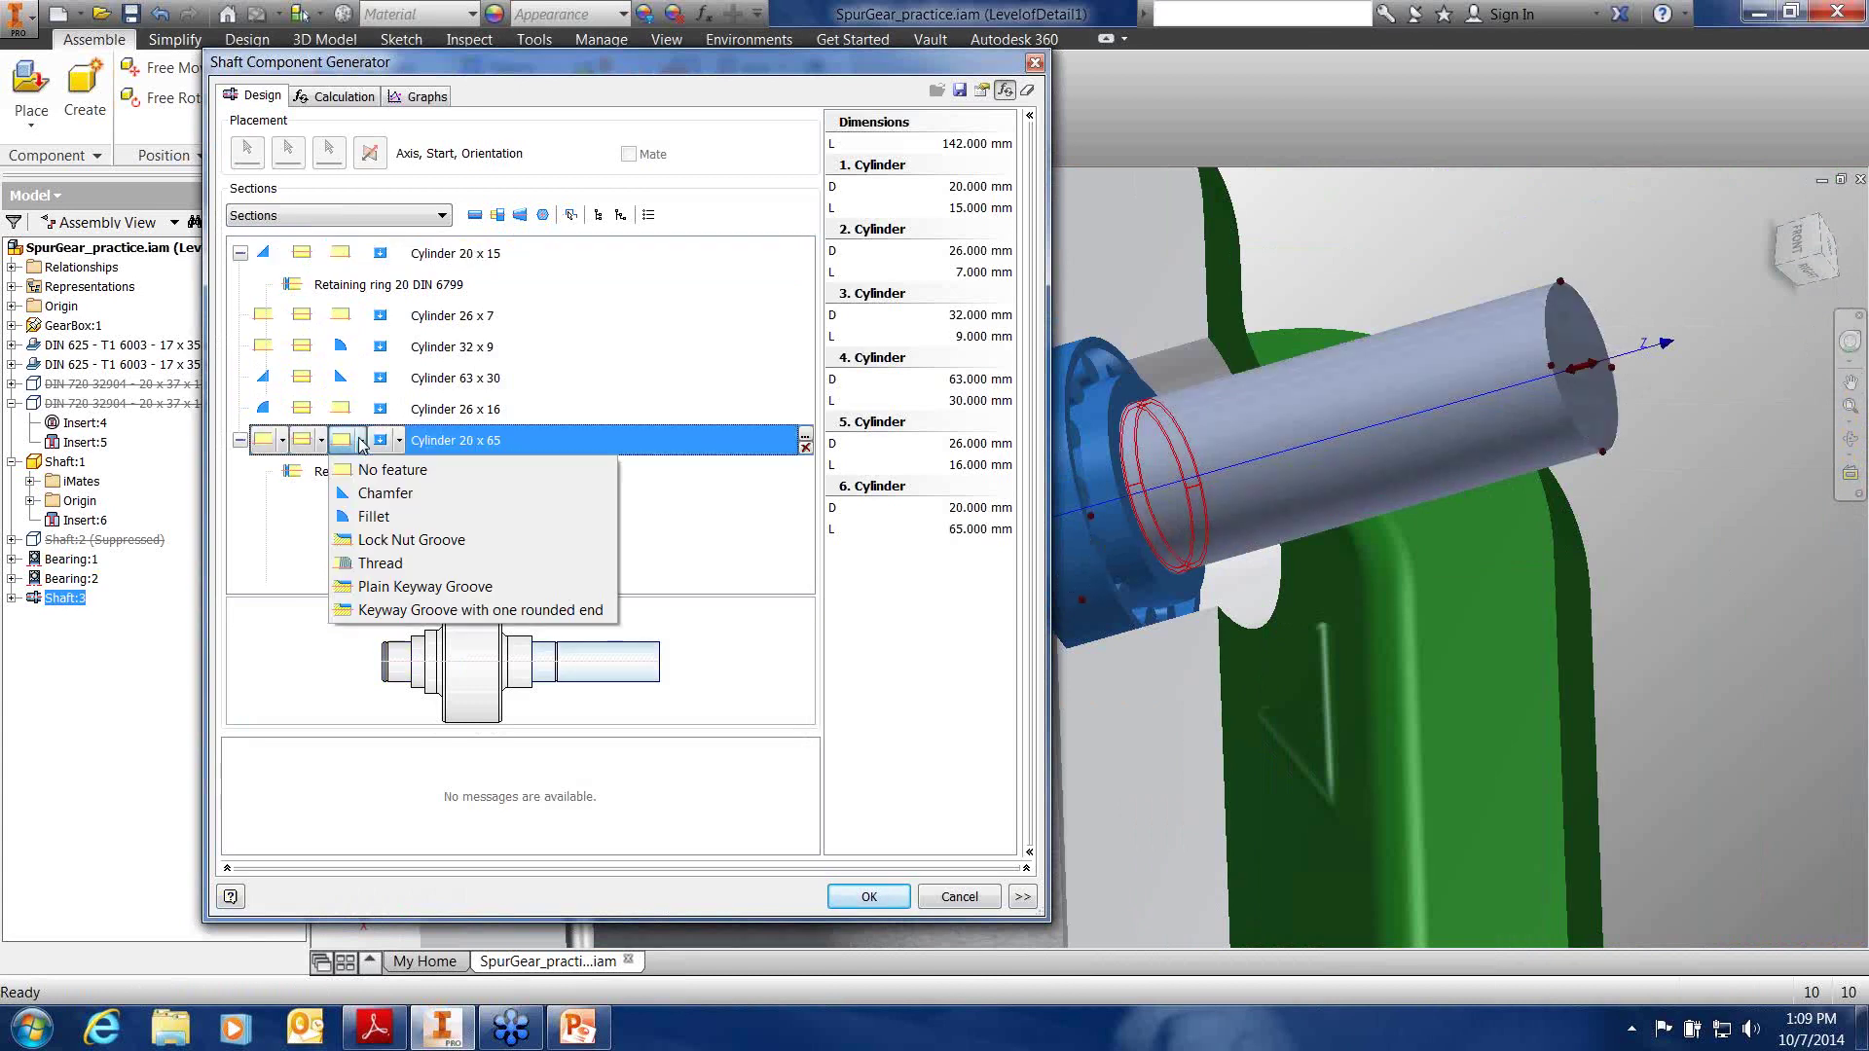
{"action": "left_click", "coordinate": [374, 494]}
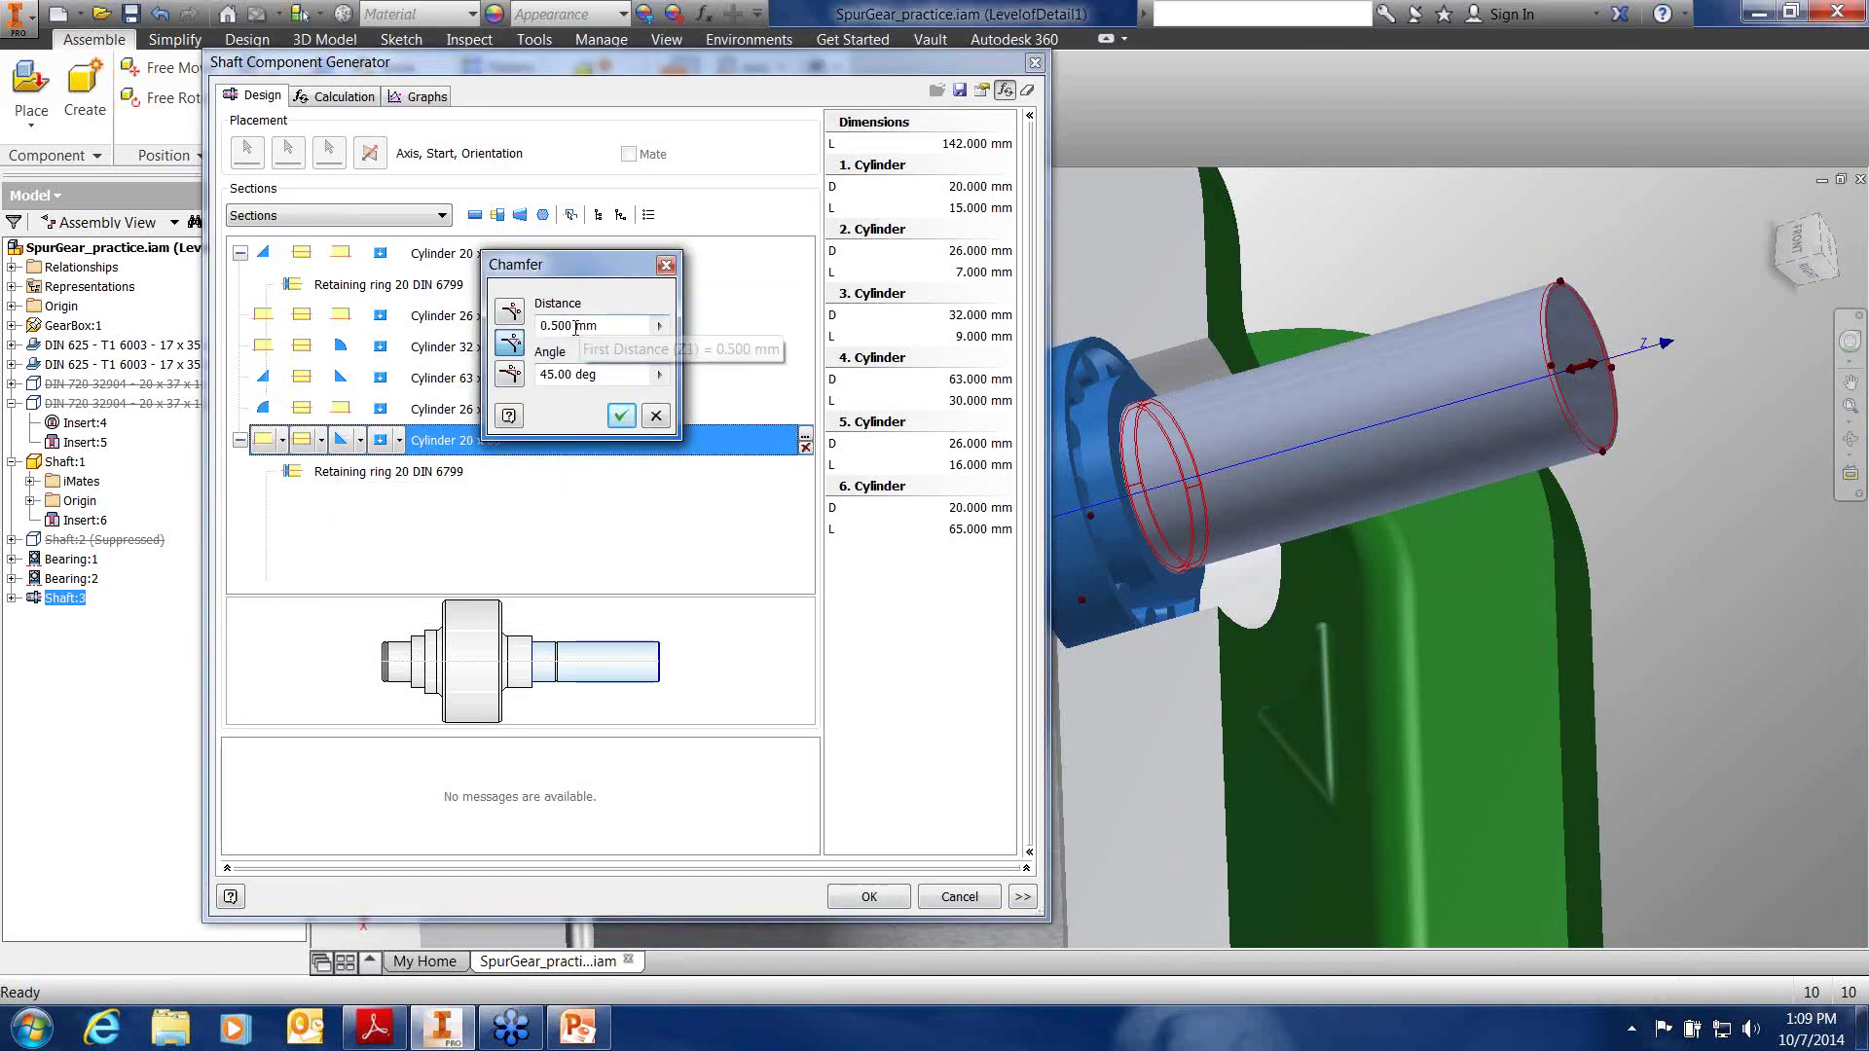
{"action": "double_click", "coordinate": [559, 326]}
{"action": "type", "text": "1"}
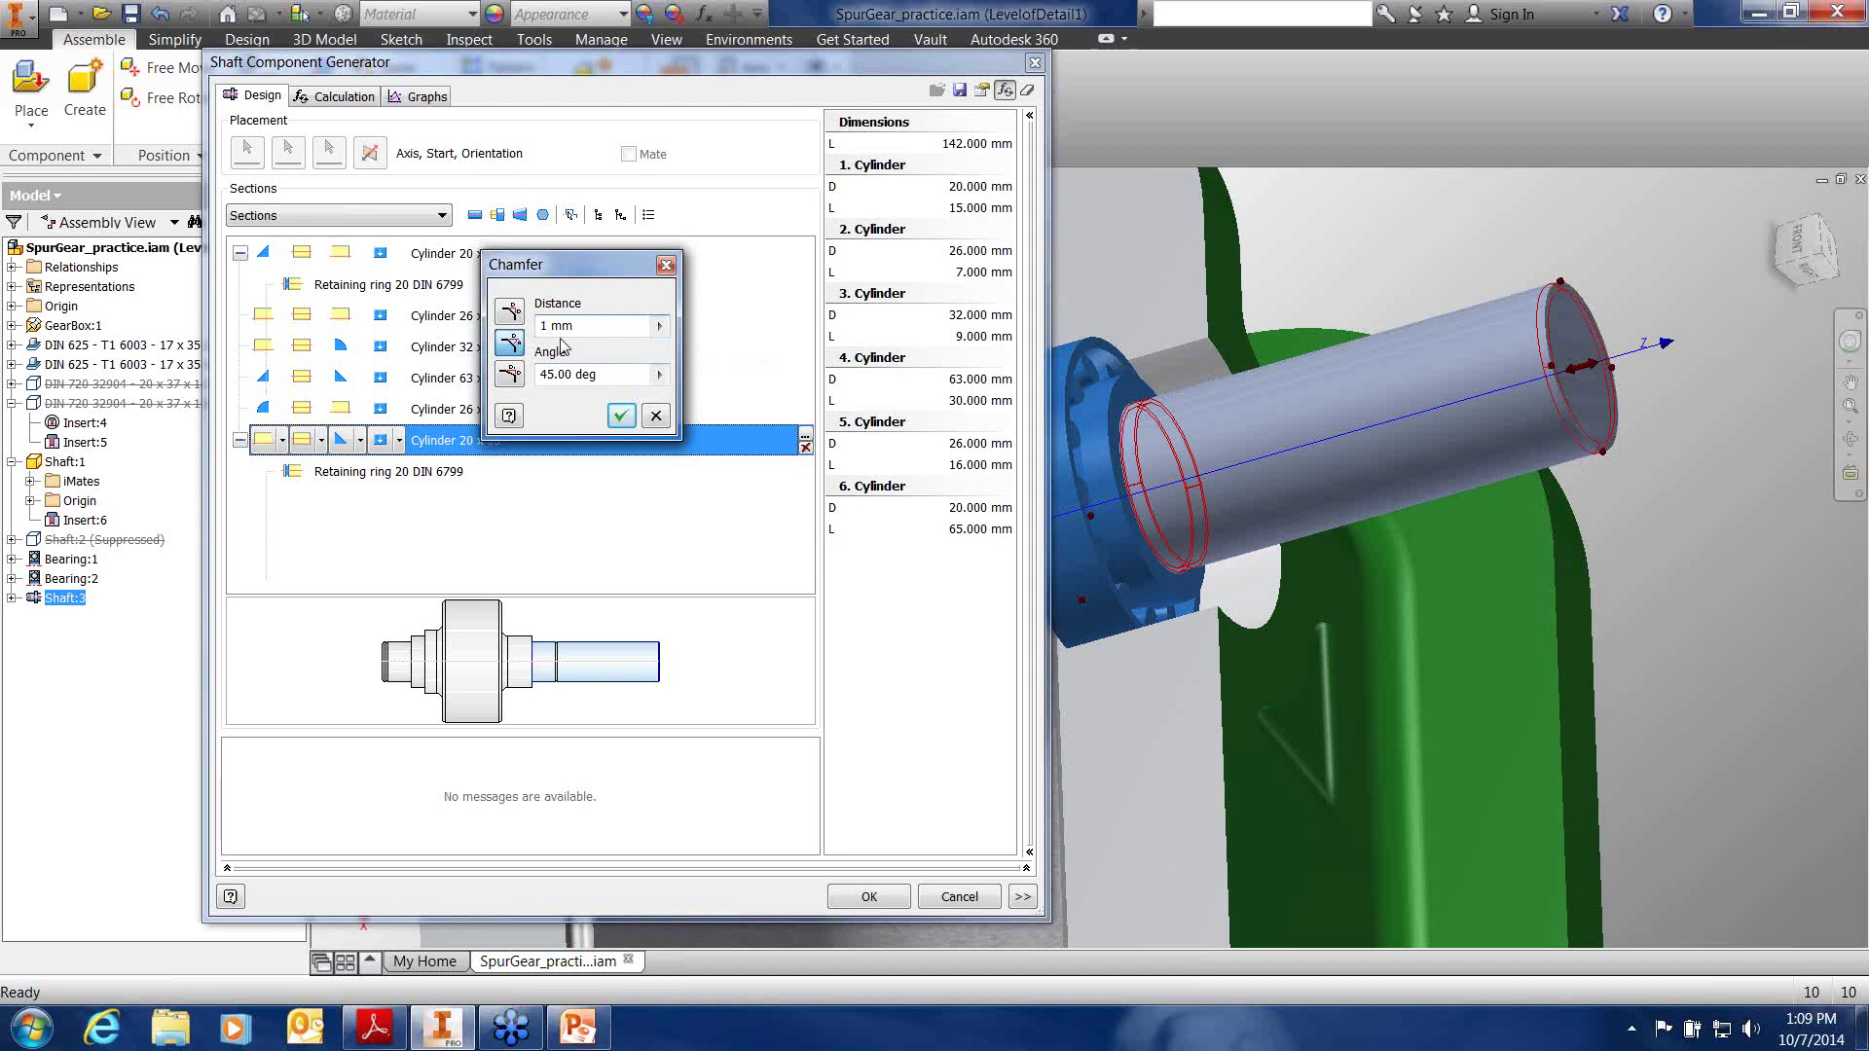
{"action": "left_click", "coordinate": [621, 416]}
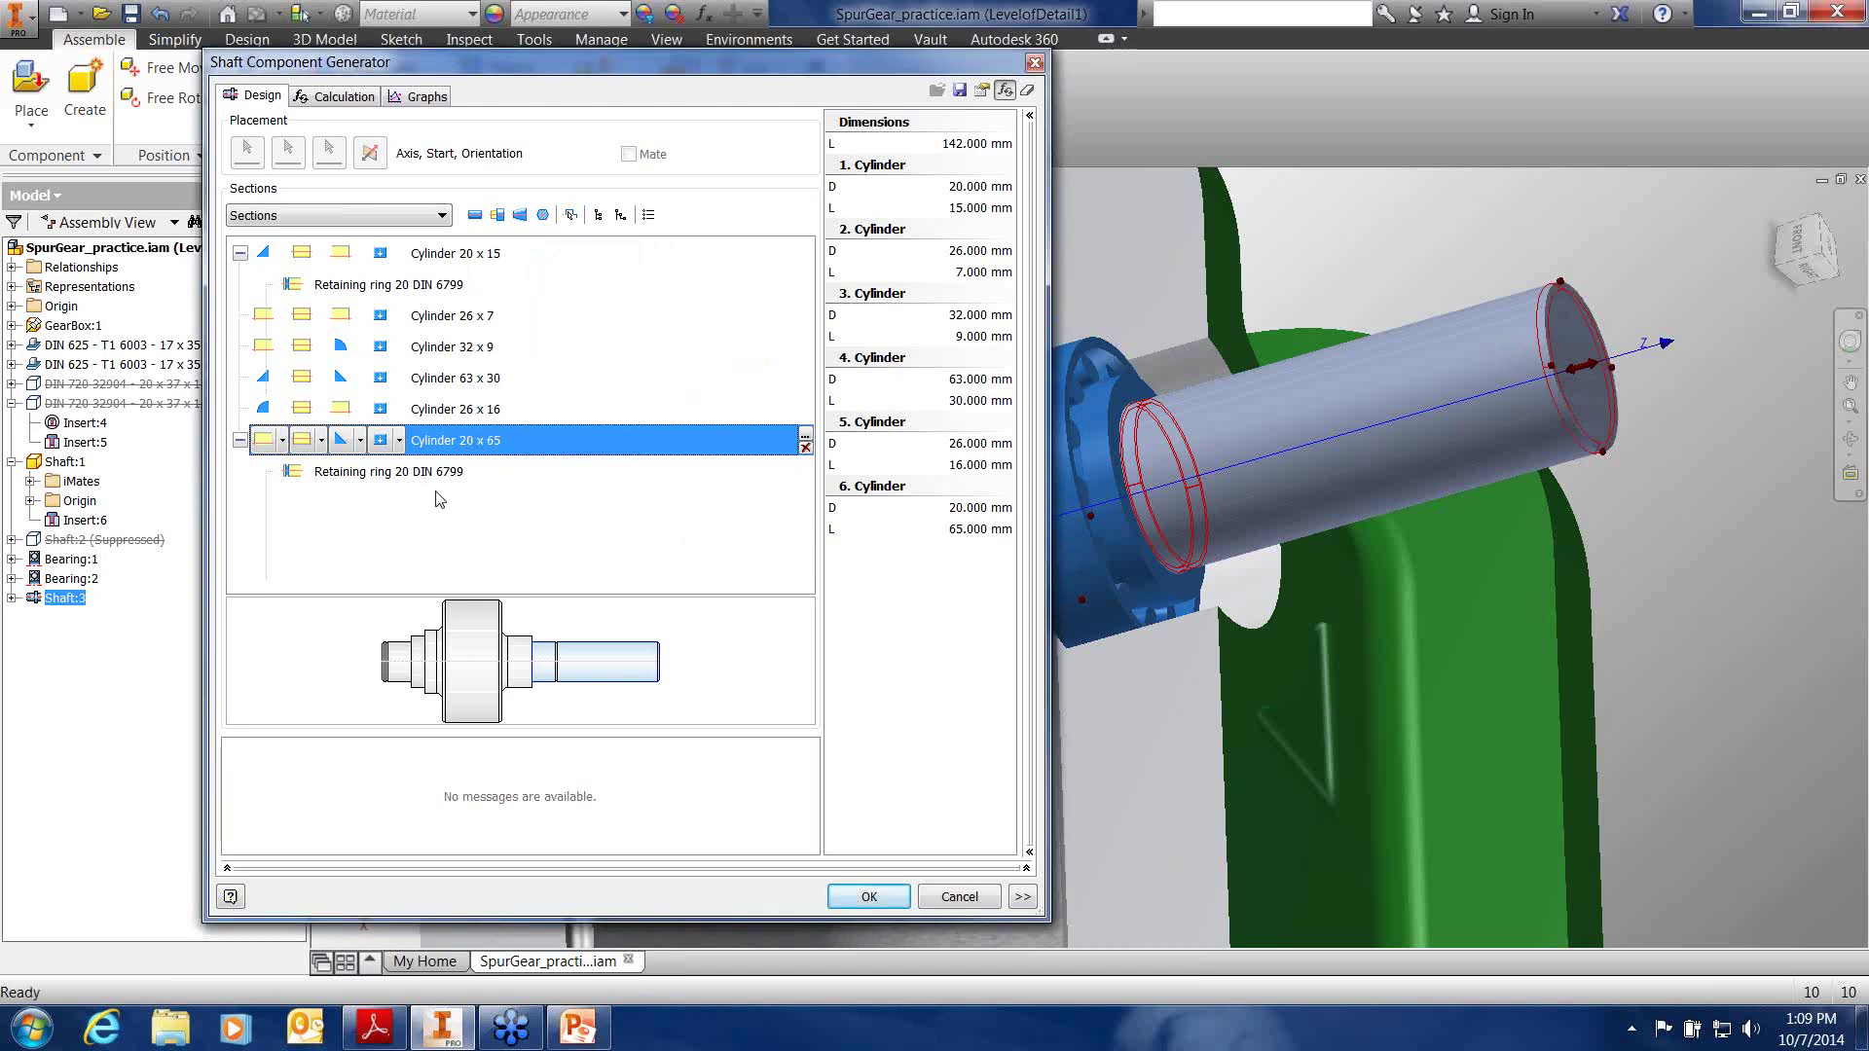
Add a keyway groove to the 20 x 65 cylinder and choose the DIN 6885 A standard for it
{"action": "left_click", "coordinate": [399, 443]}
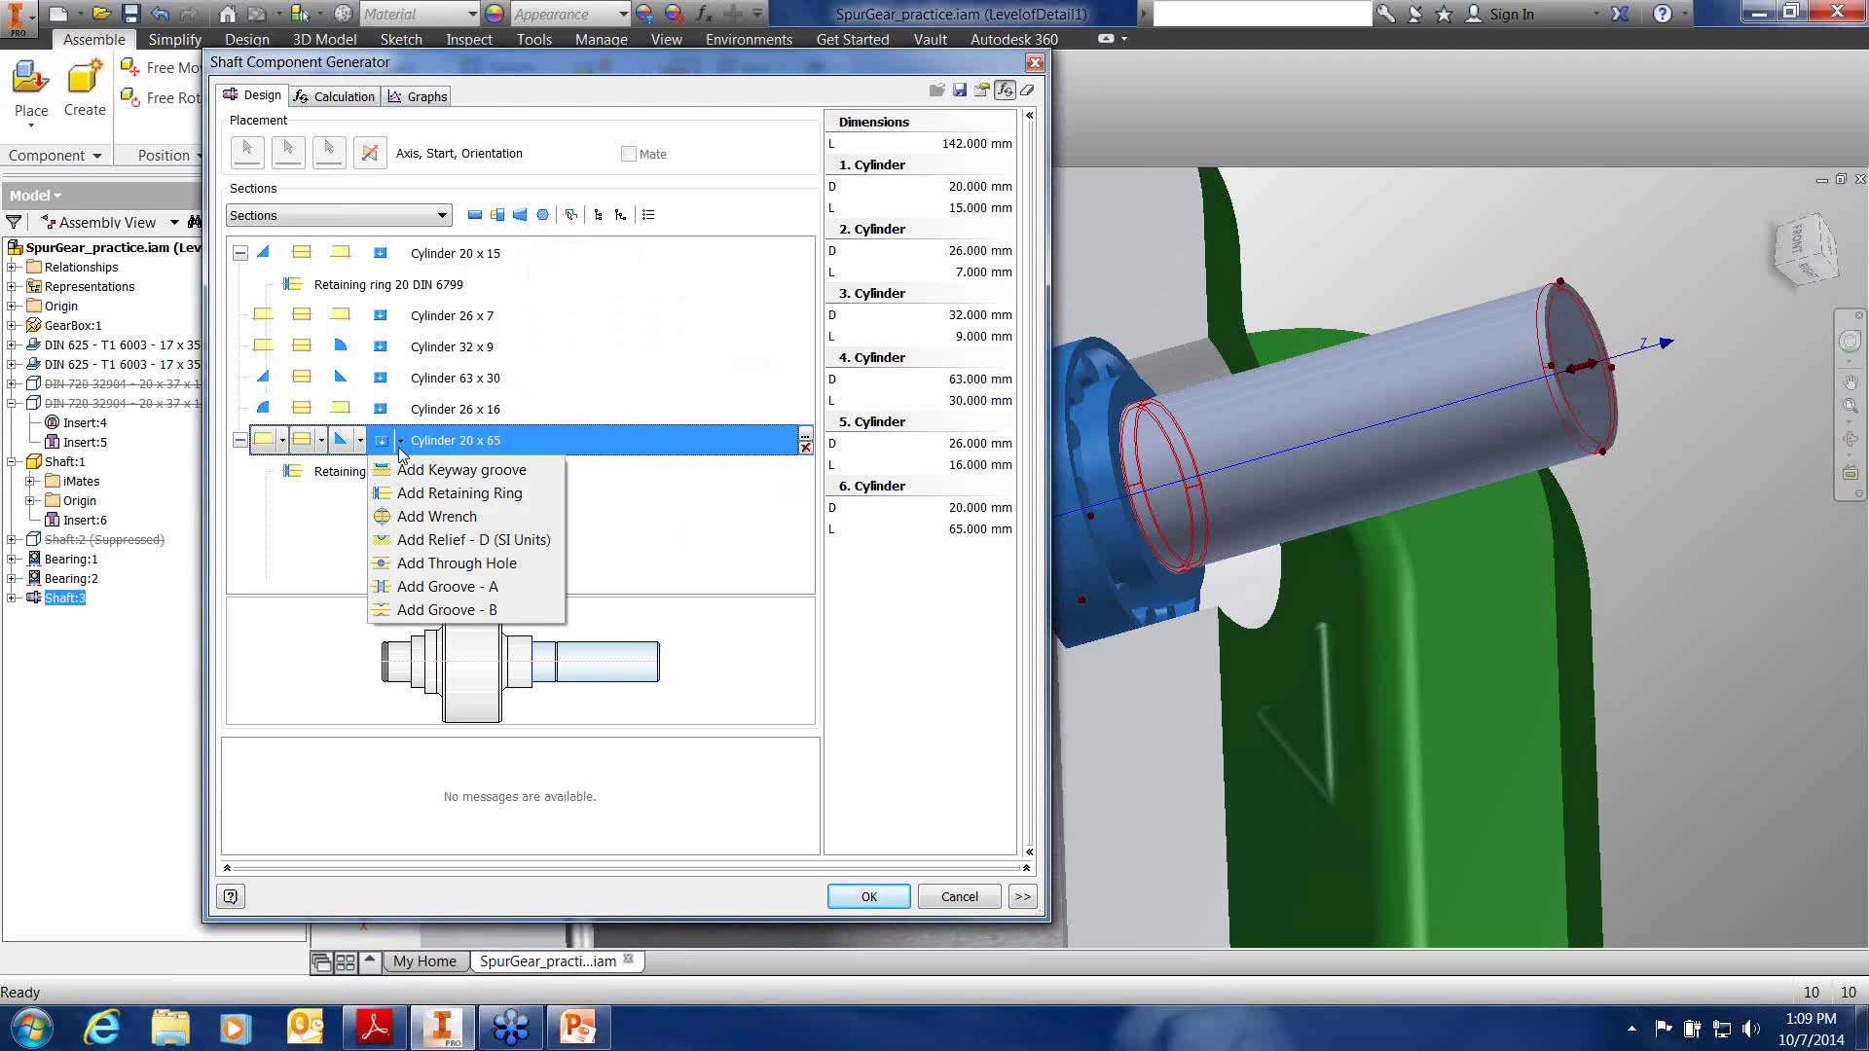
{"action": "left_click", "coordinate": [429, 471]}
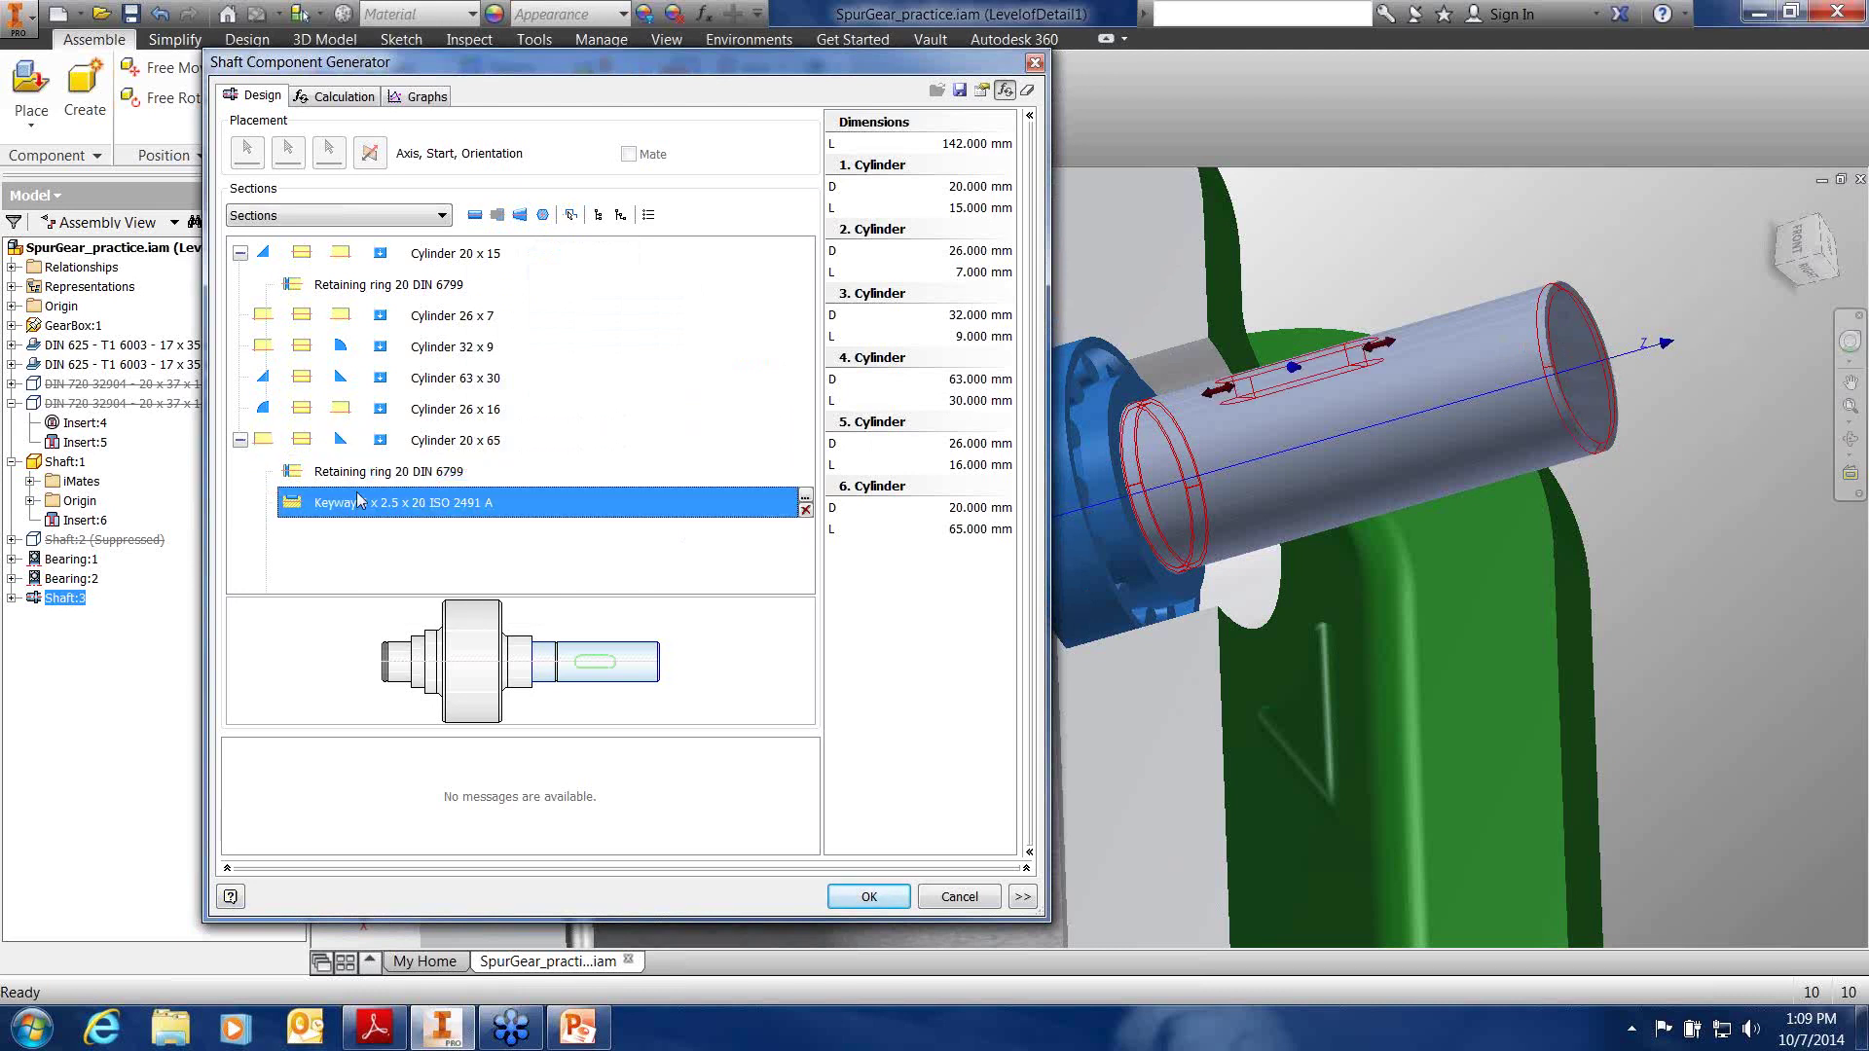
{"action": "left_click", "coordinate": [805, 497]}
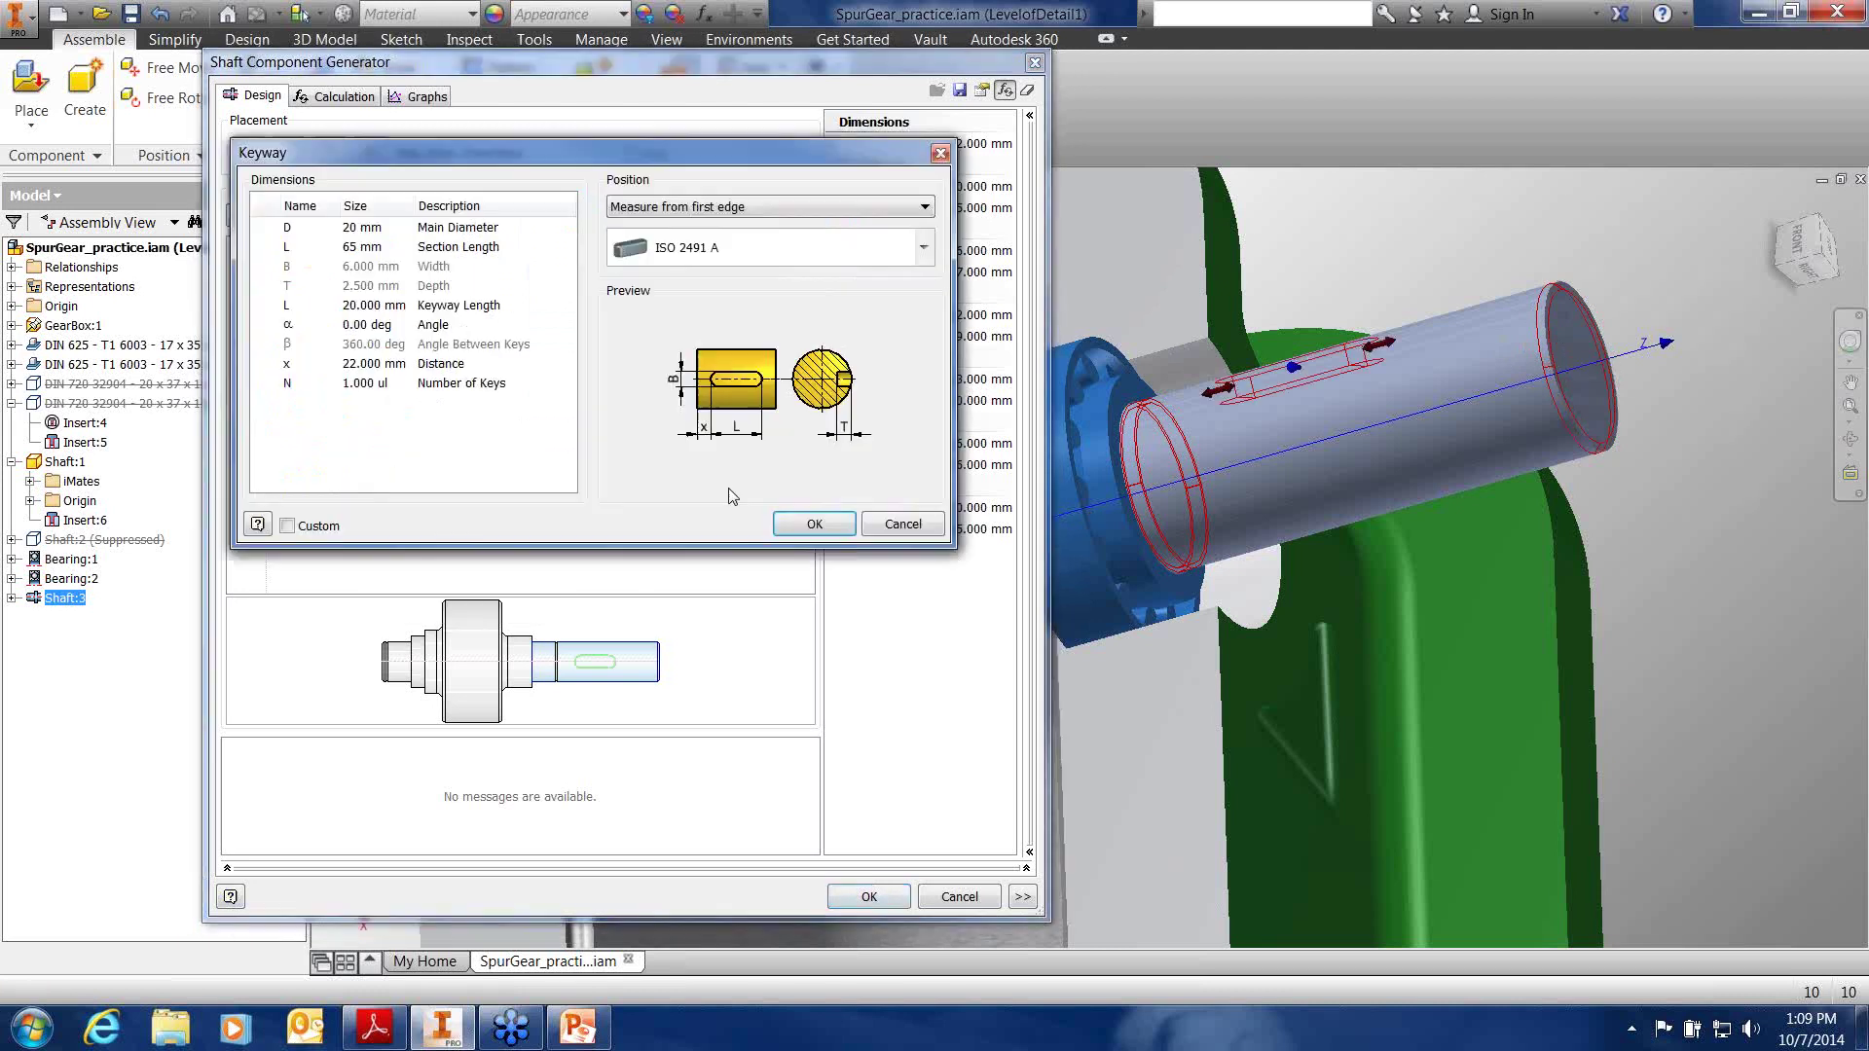
{"action": "left_click", "coordinate": [925, 250]}
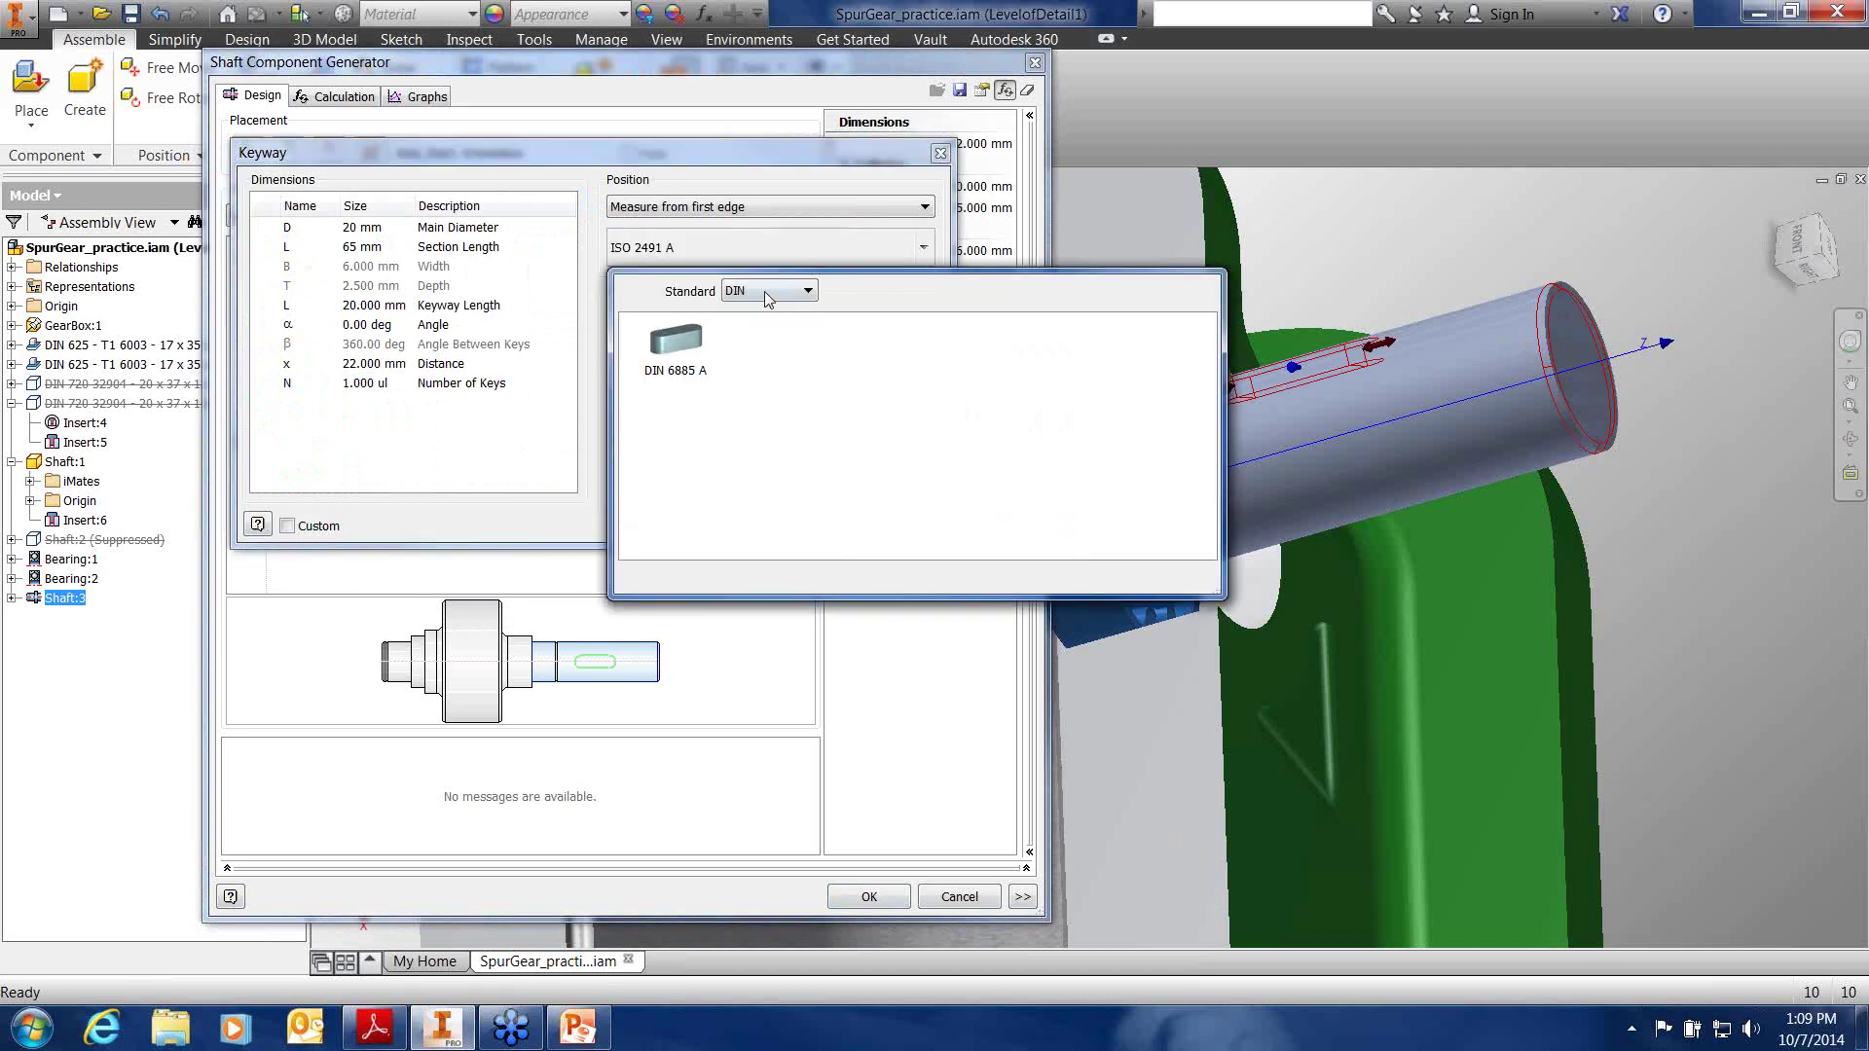
{"action": "left_click", "coordinate": [674, 349]}
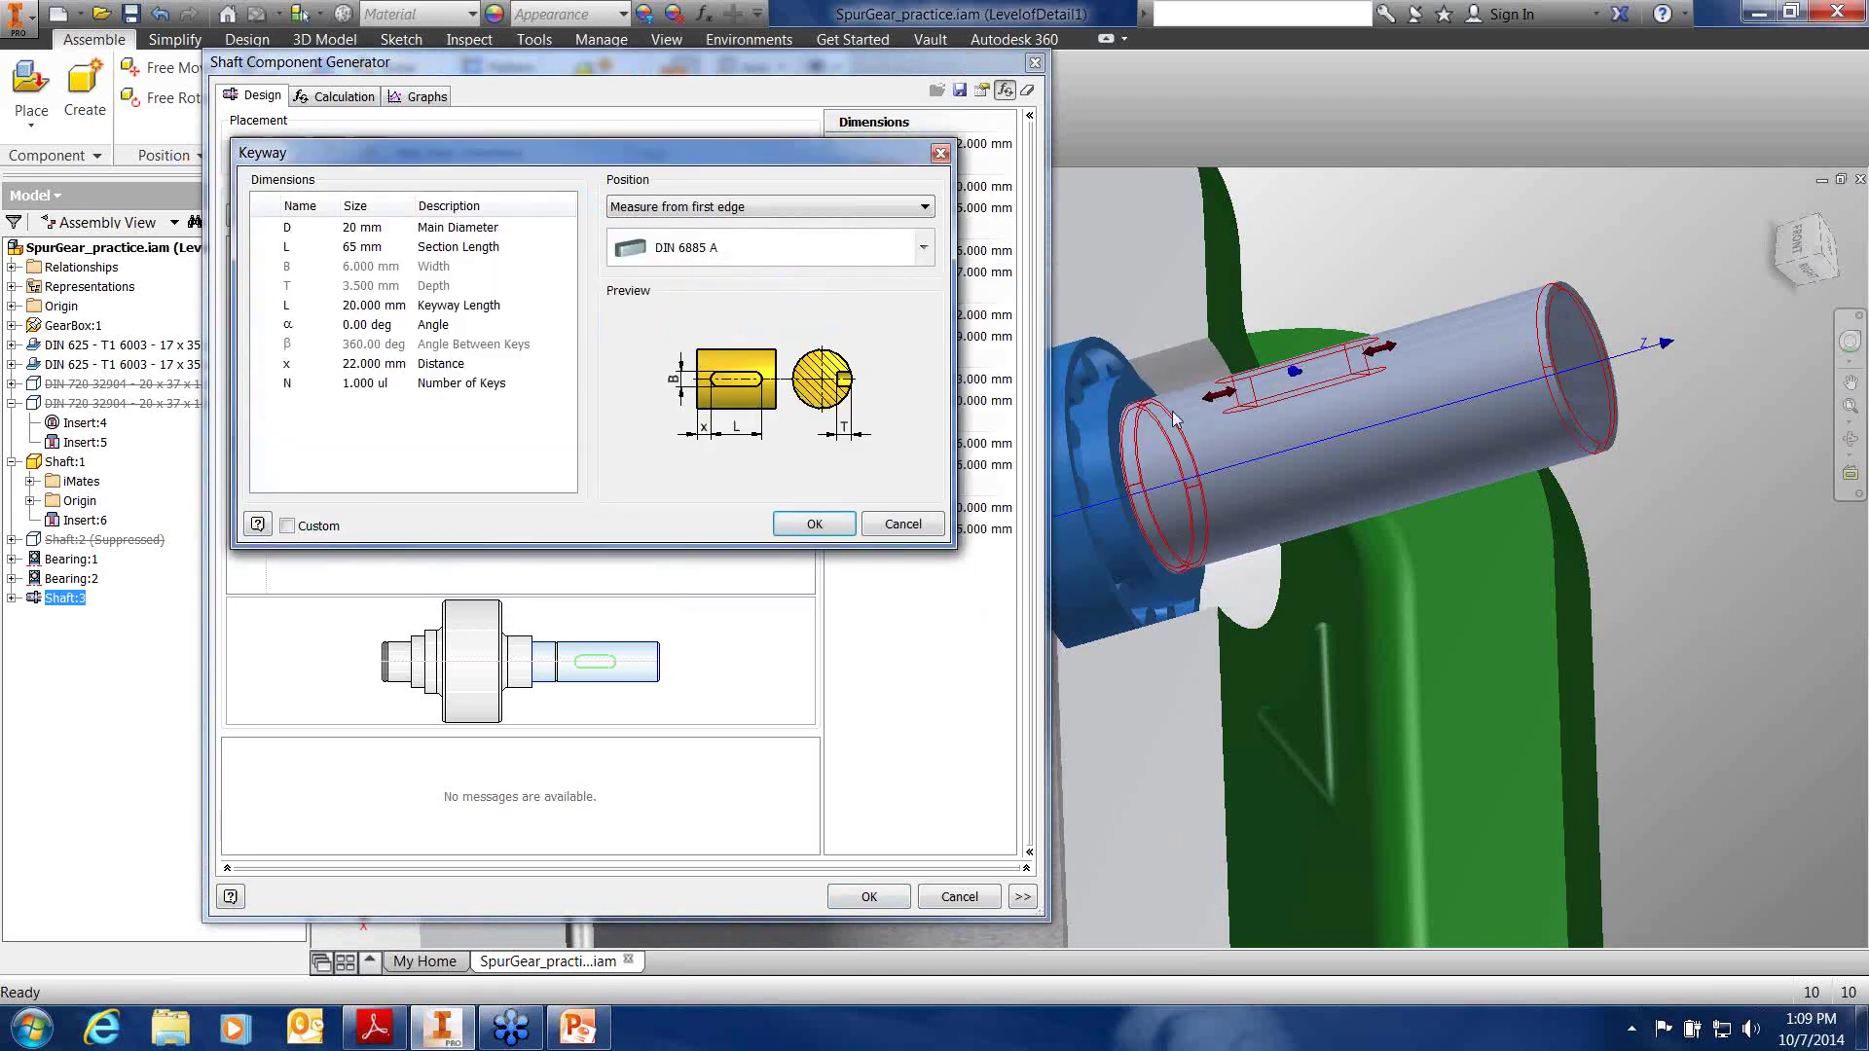
{"action": "middle_click_drag", "start_coordinate": [1265, 395], "coordinate": [1339, 509], "text": "shift"}
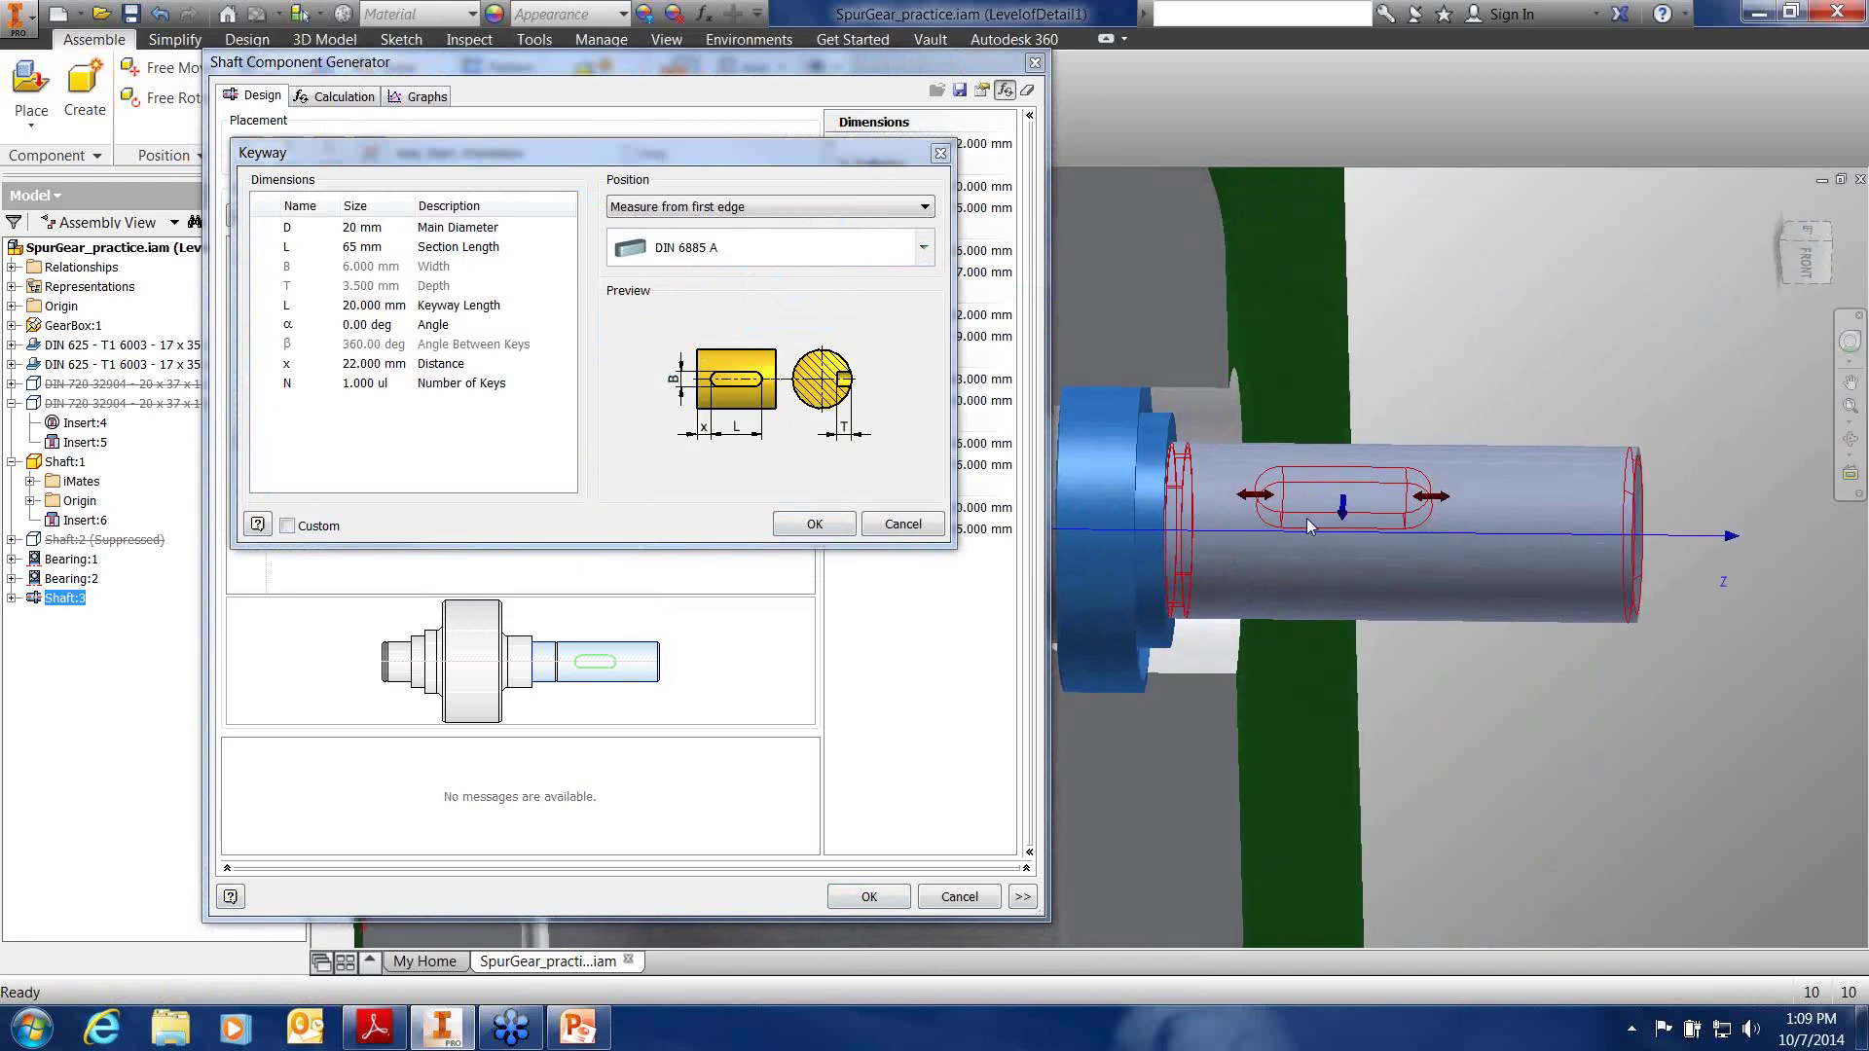
Set the keyway length on the 20 x 65 cylinder to 22 mm
{"action": "left_click", "coordinate": [378, 305]}
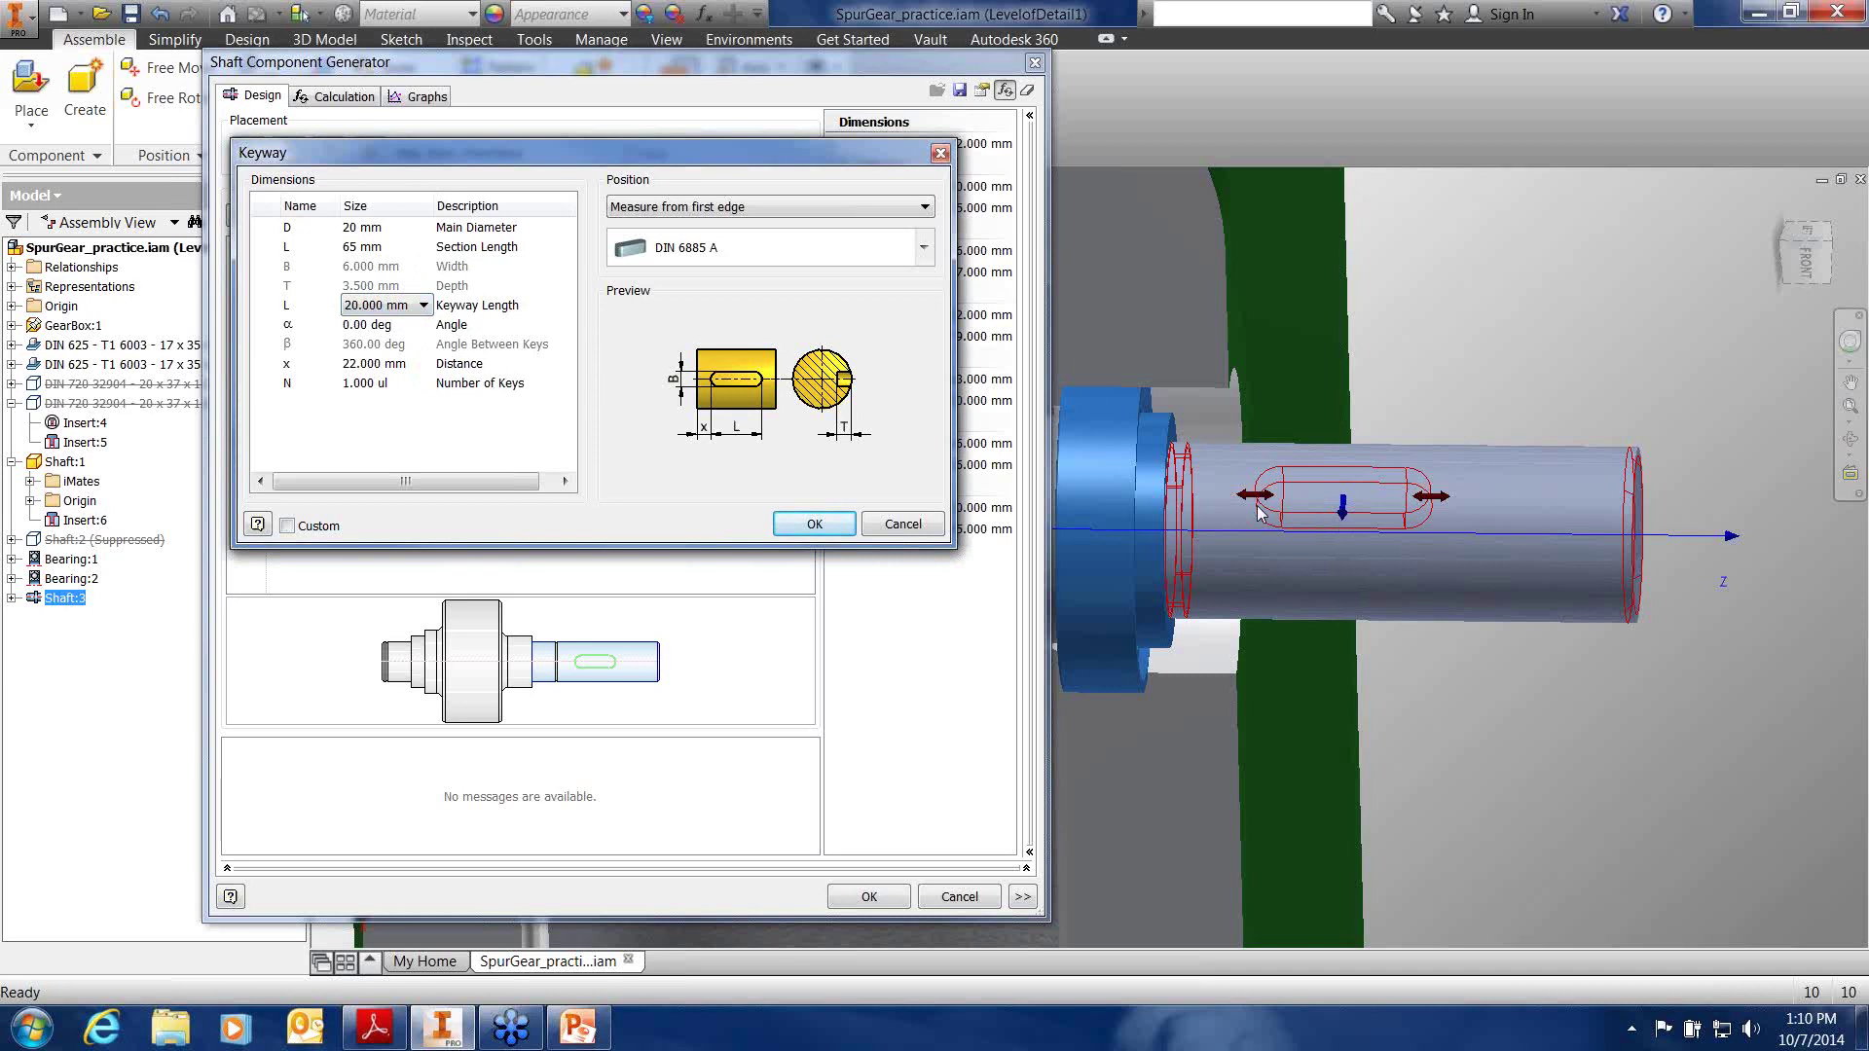
{"action": "left_click", "coordinate": [1440, 496]}
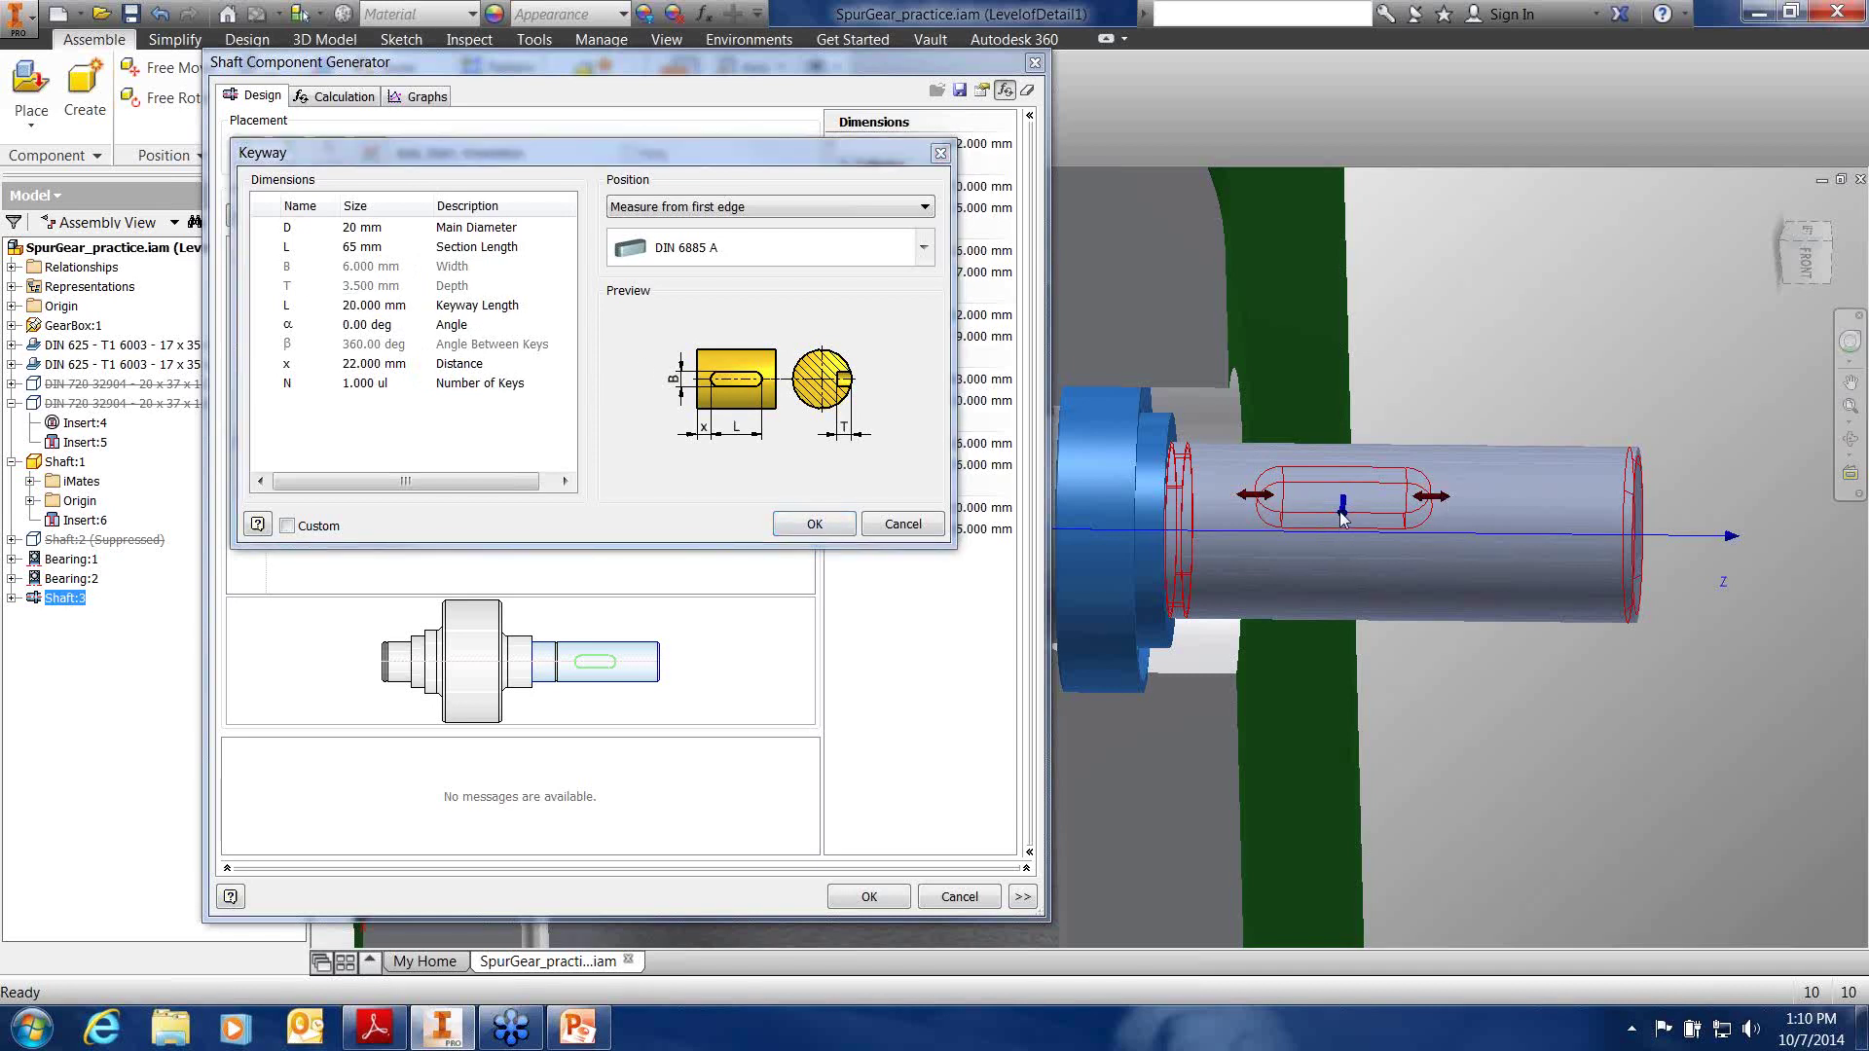
{"action": "left_click", "coordinate": [379, 308]}
{"action": "left_click", "coordinate": [381, 308]}
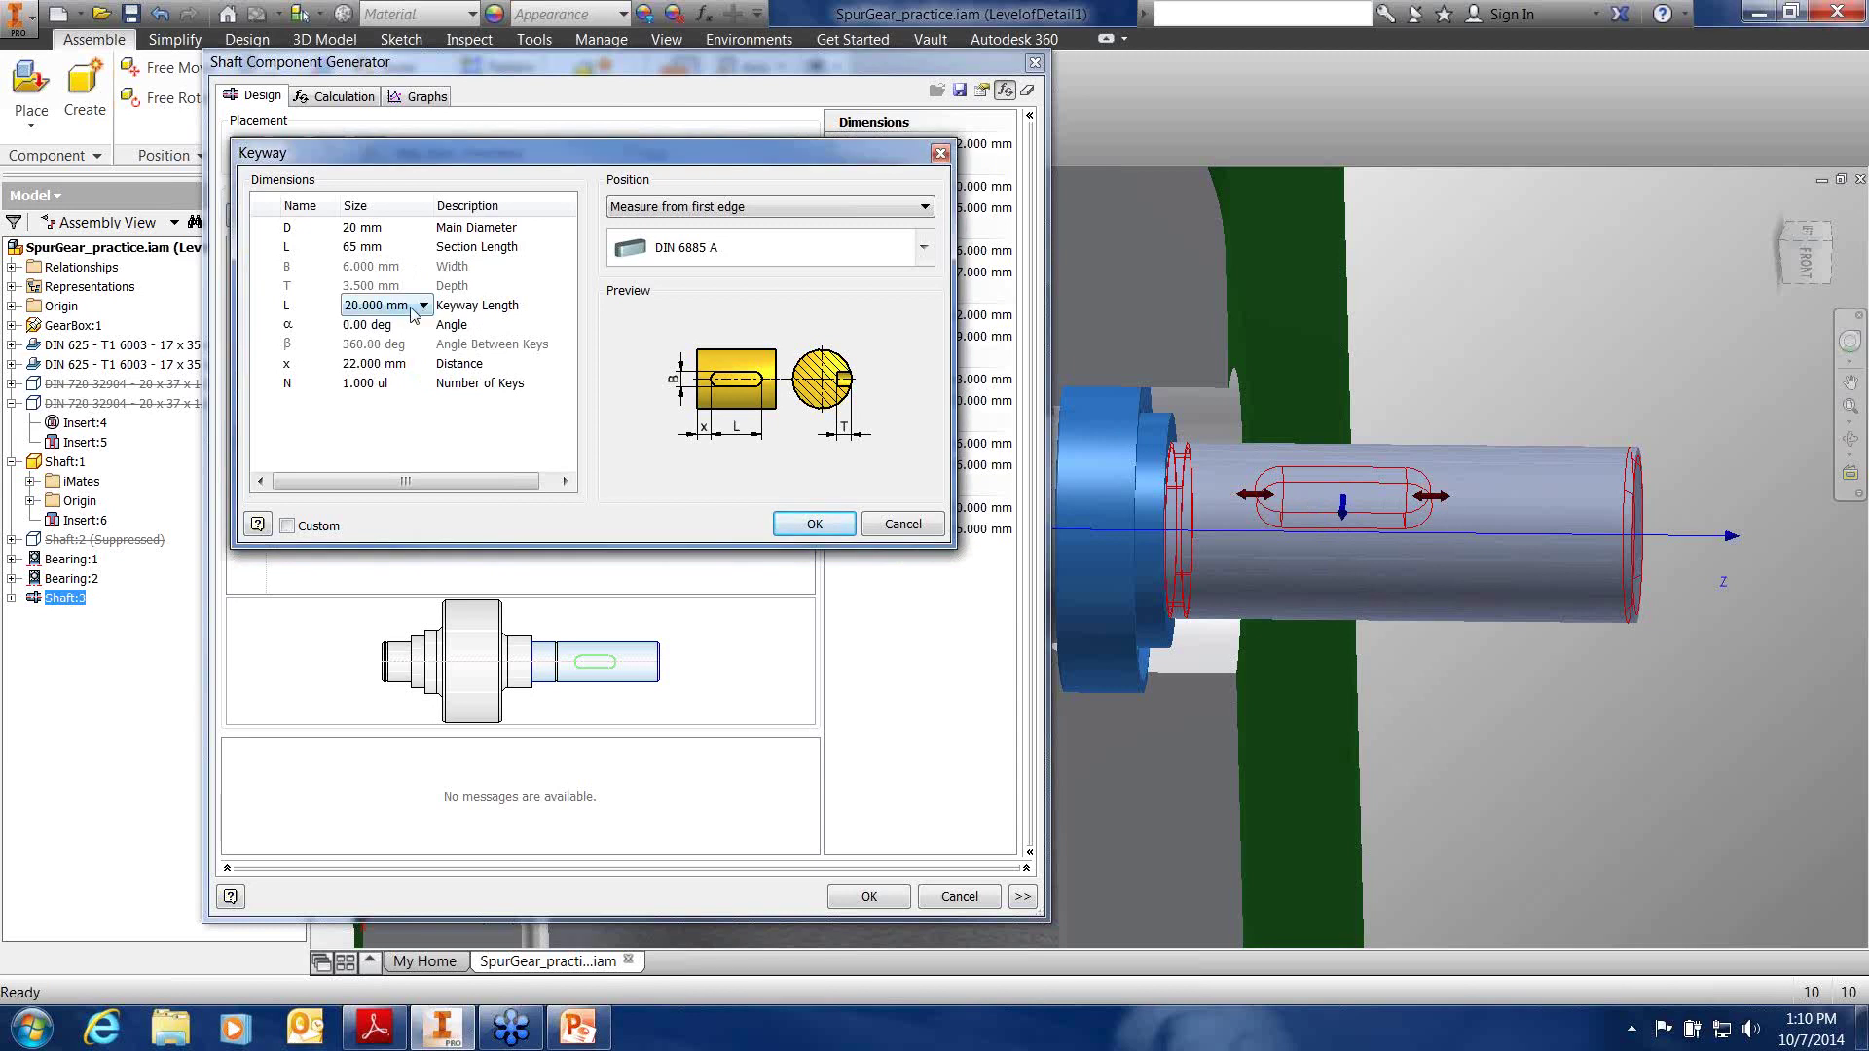
{"action": "left_click", "coordinate": [423, 305]}
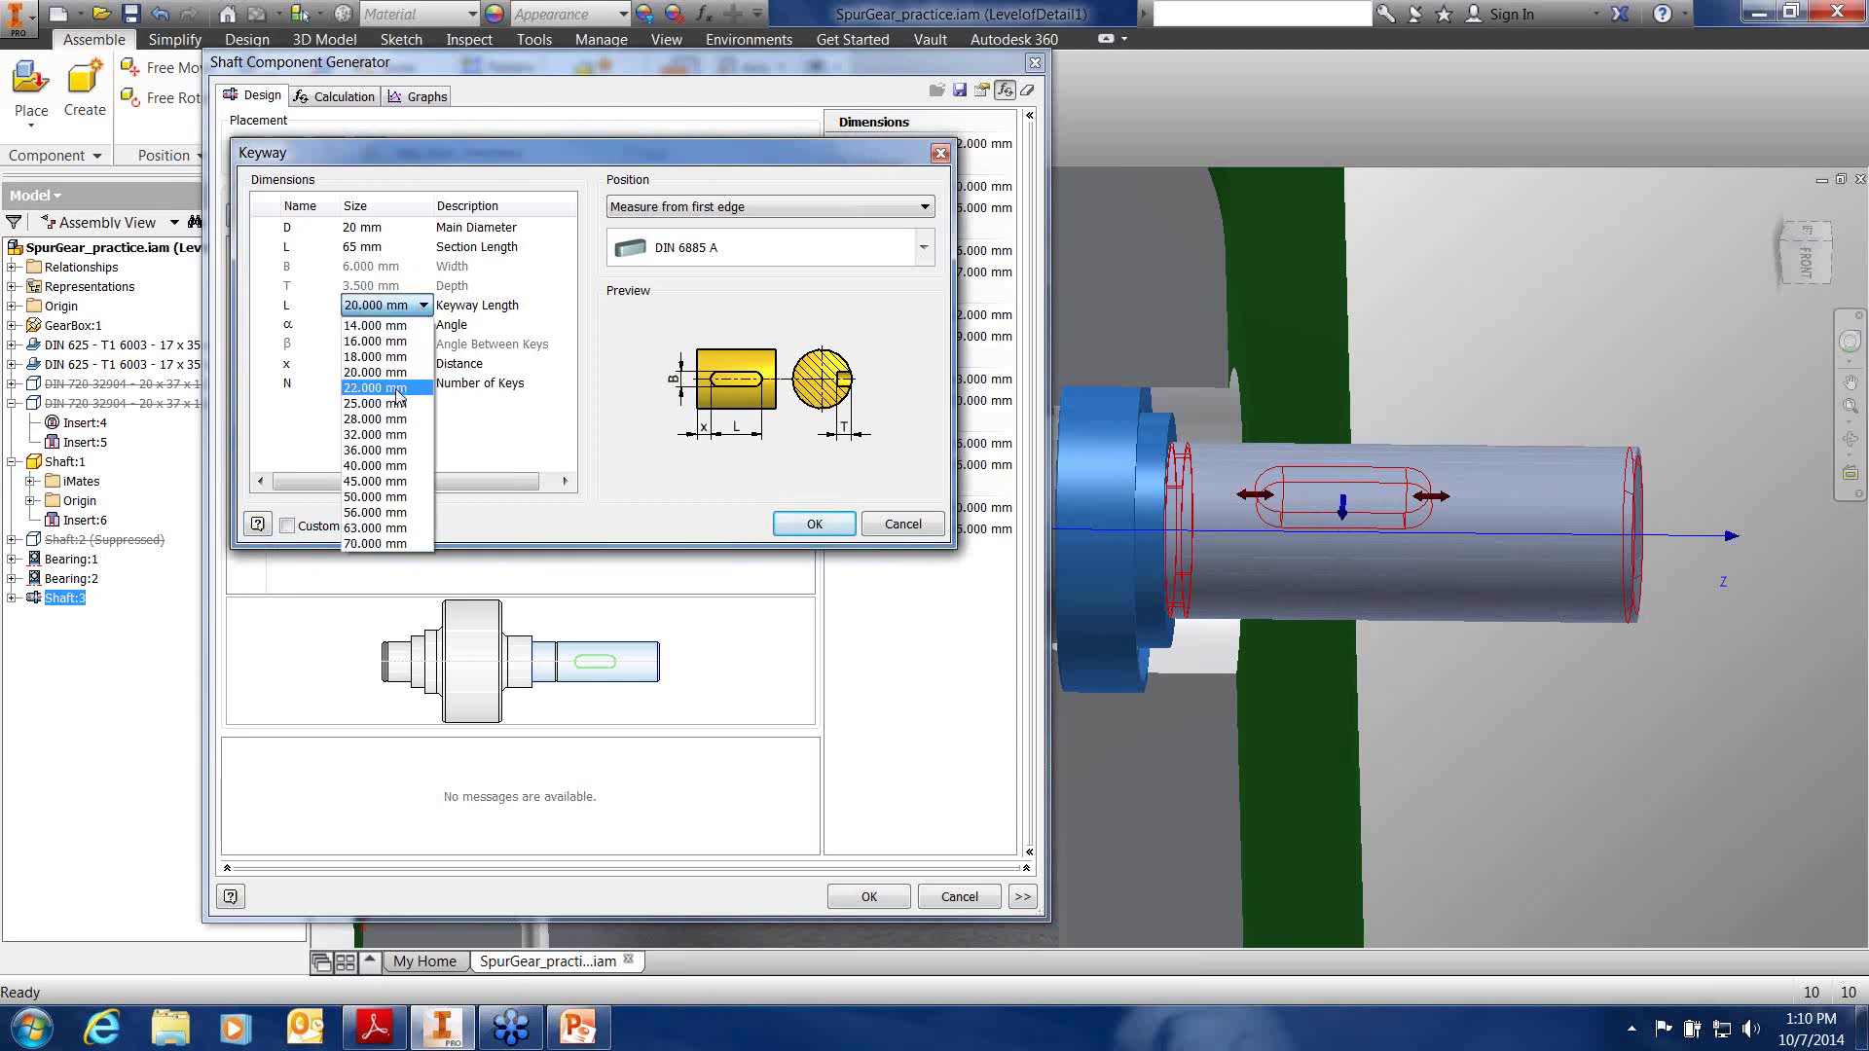
{"action": "left_click", "coordinate": [397, 389]}
Set the keyway's distance from the first edge to 36.12 mm, and accept the keyway and the shaft design
{"action": "left_click", "coordinate": [394, 366]}
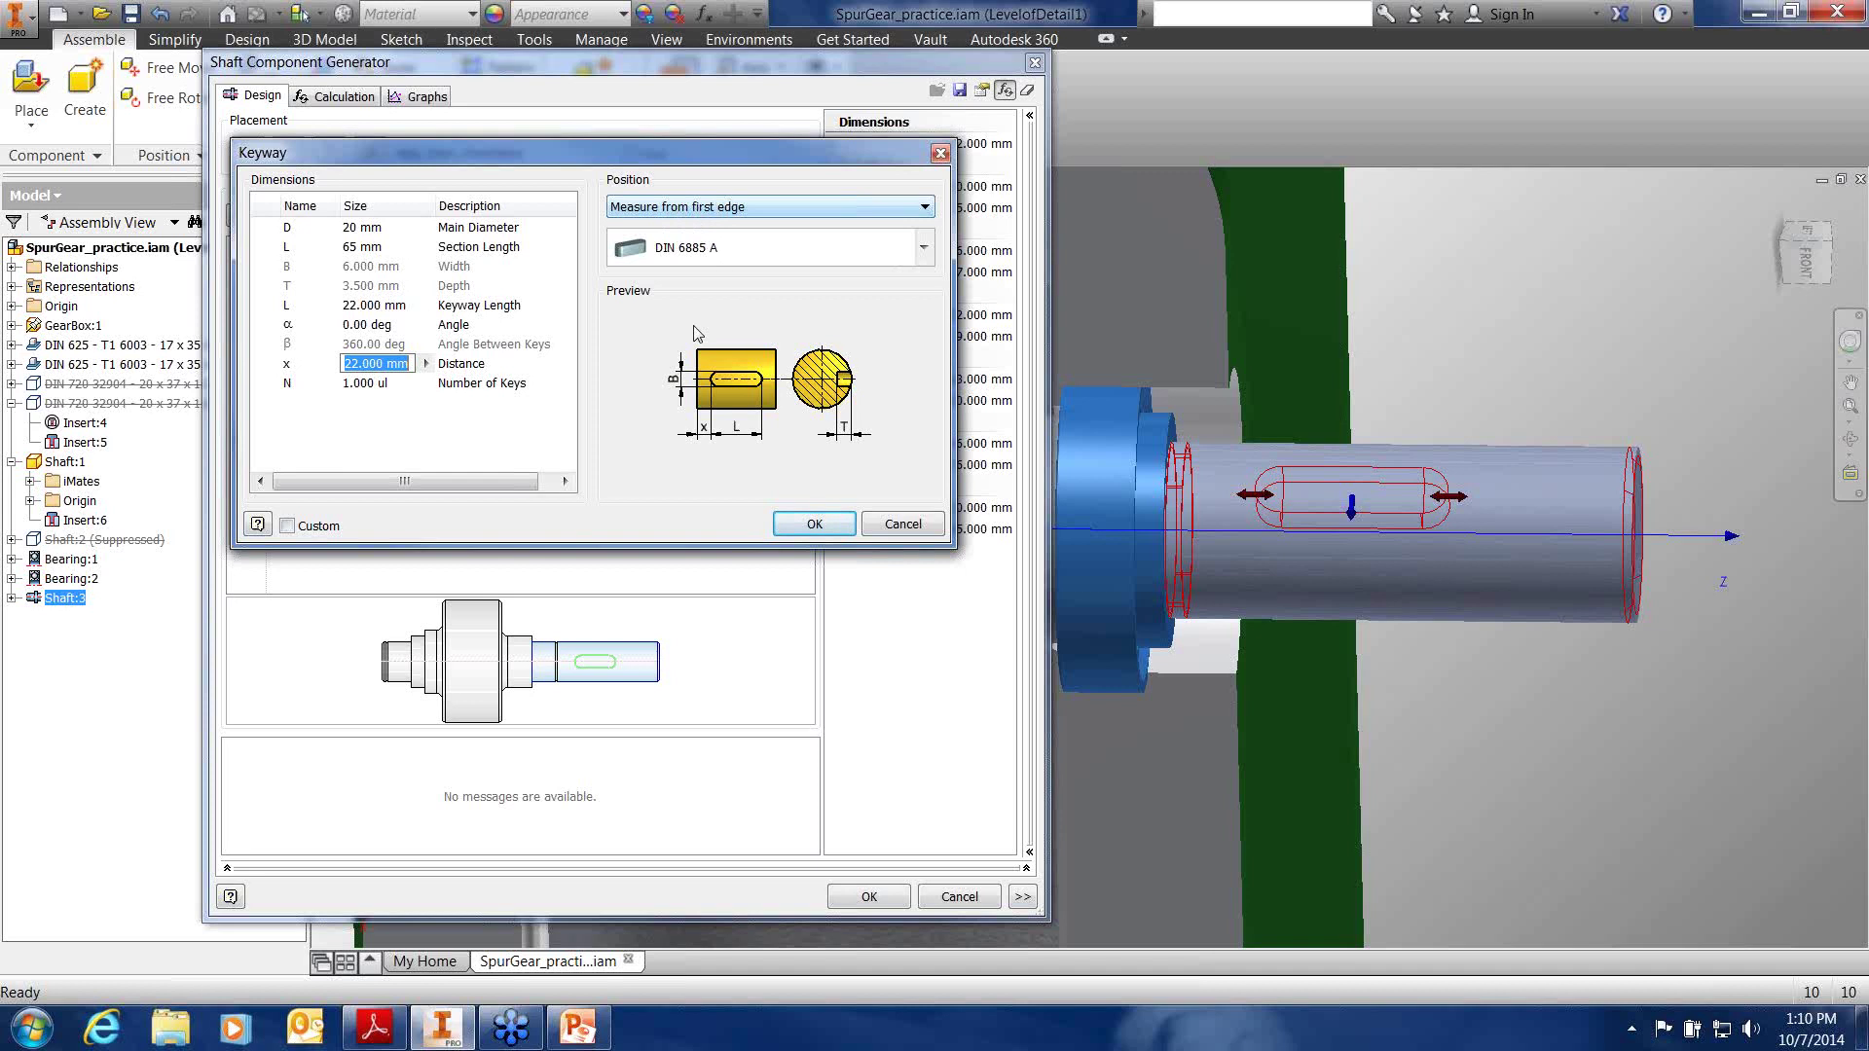
{"action": "type", "text": "36.12"}
{"action": "left_click", "coordinate": [814, 526]}
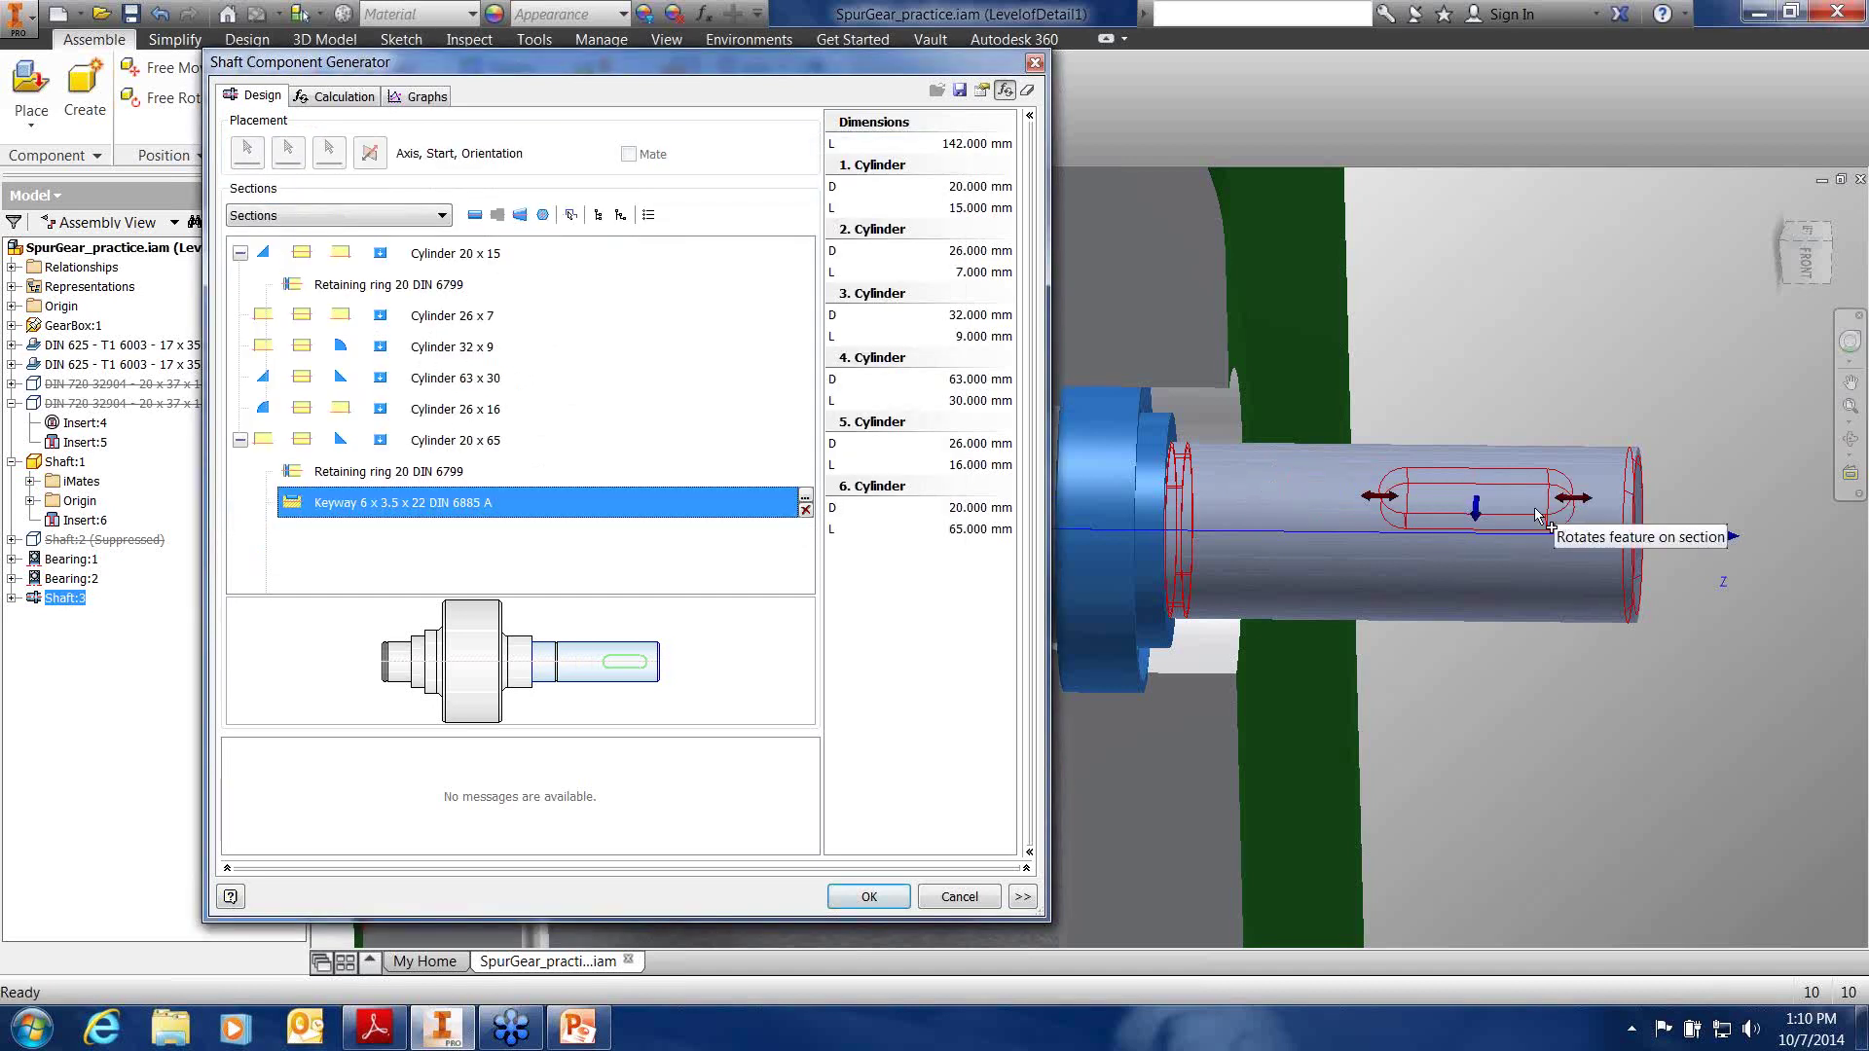
{"action": "left_click", "coordinate": [874, 900]}
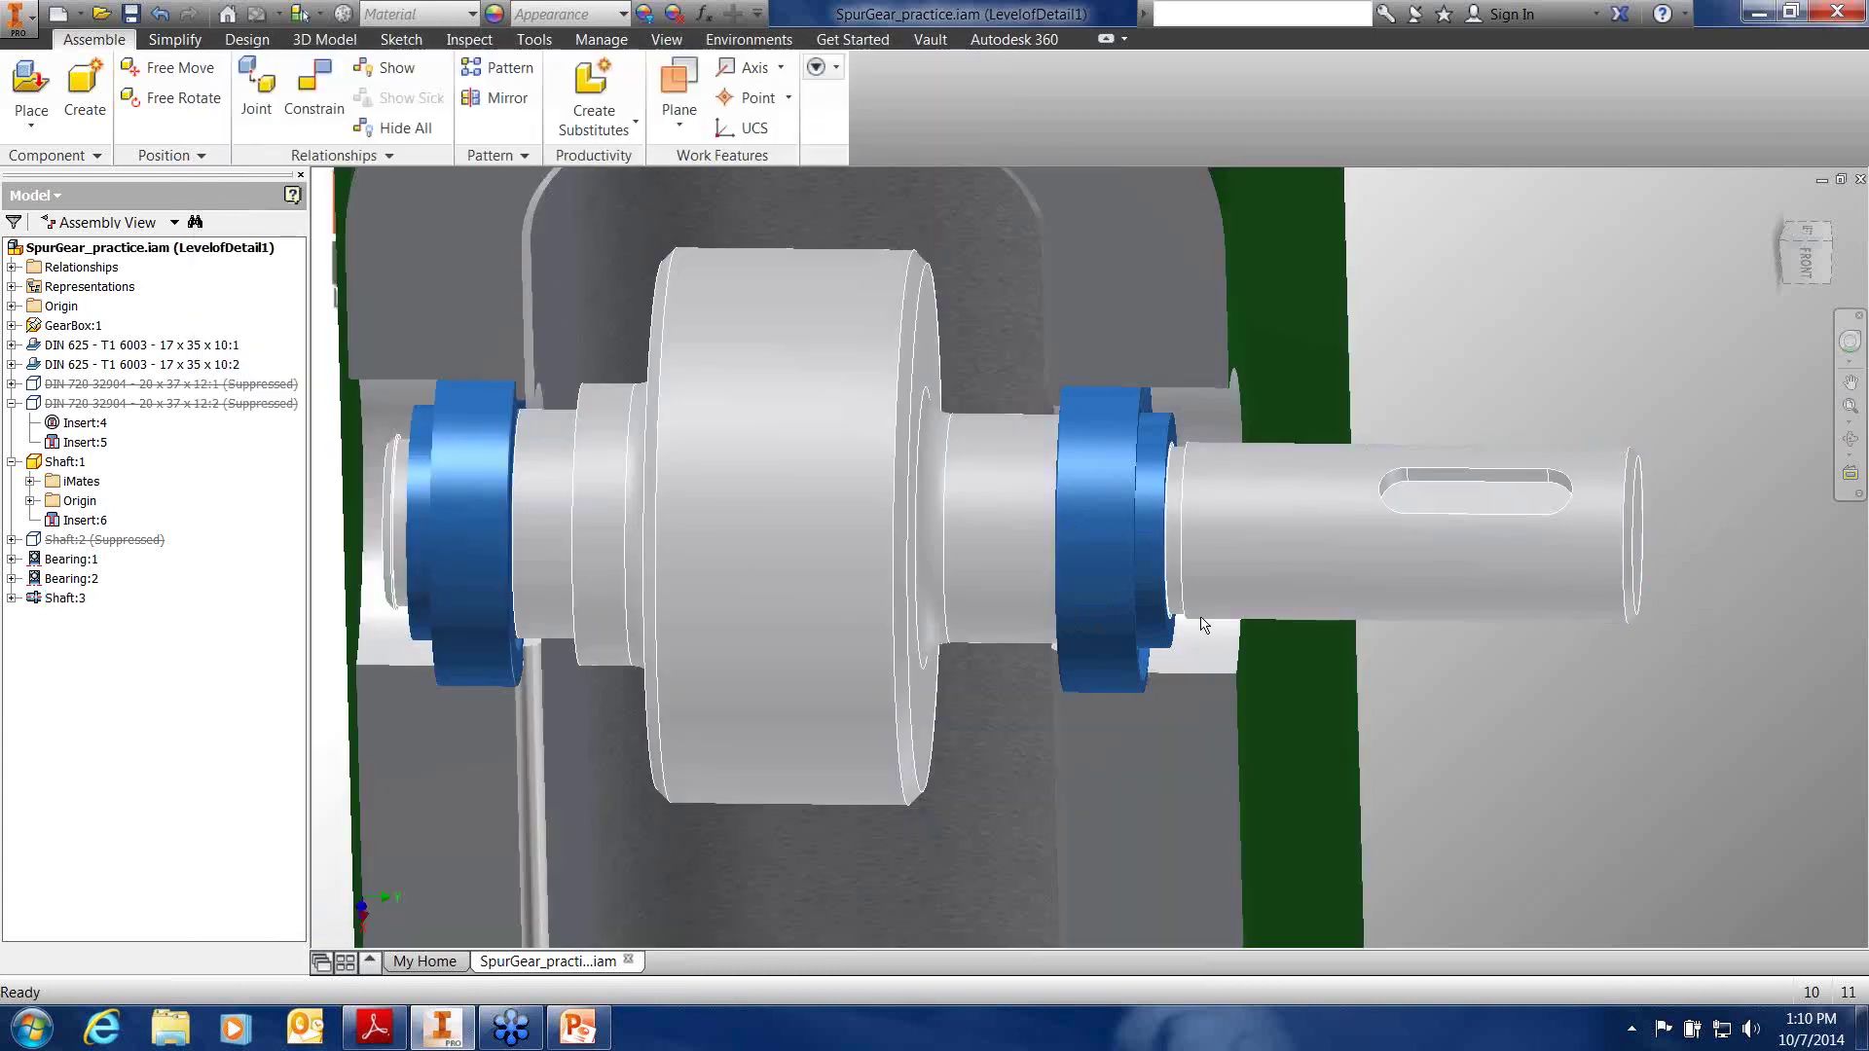
Change the appearance of the newly designed stepped shaft to Light Red from the Inventor Material Library
{"action": "middle_click_drag", "start_coordinate": [1205, 625], "coordinate": [1134, 587], "text": "shift"}
{"action": "scroll", "coordinate": [1012, 520], "scroll_direction": "up", "scroll_amount": 4}
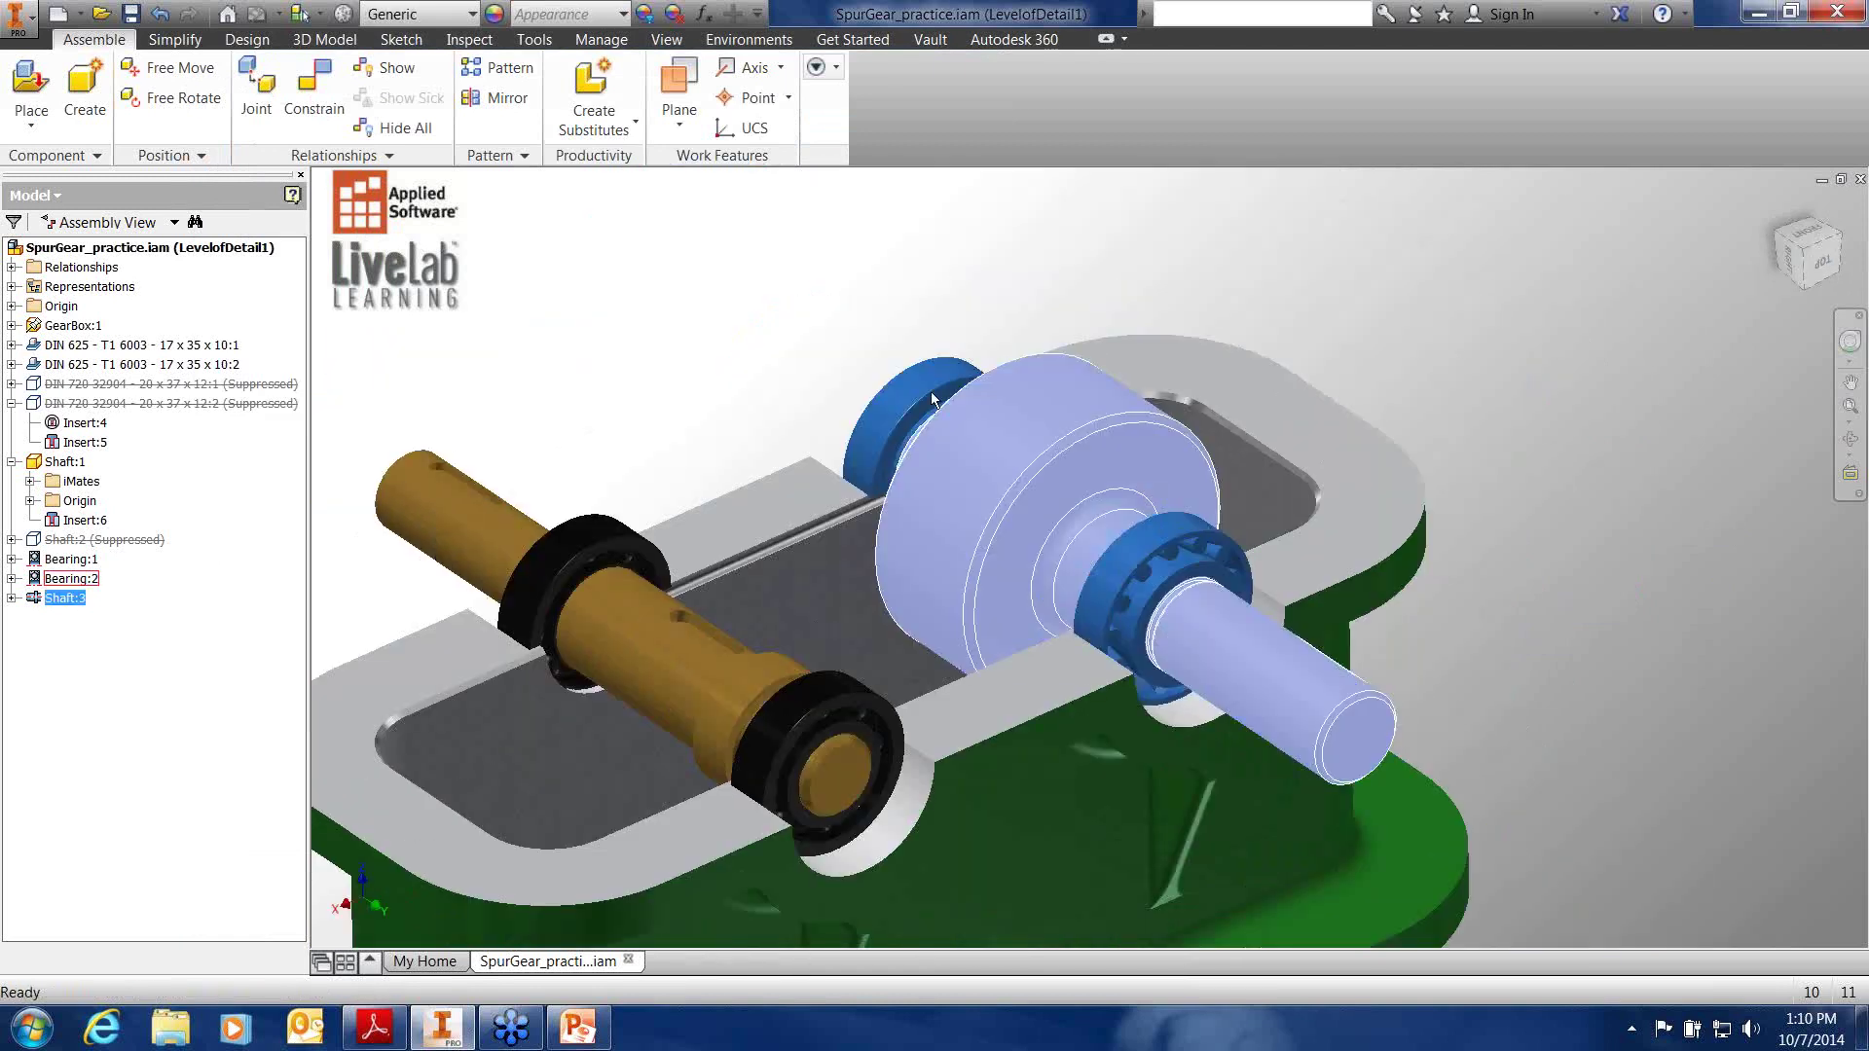
{"action": "left_click", "coordinate": [1000, 469]}
{"action": "left_click", "coordinate": [621, 16]}
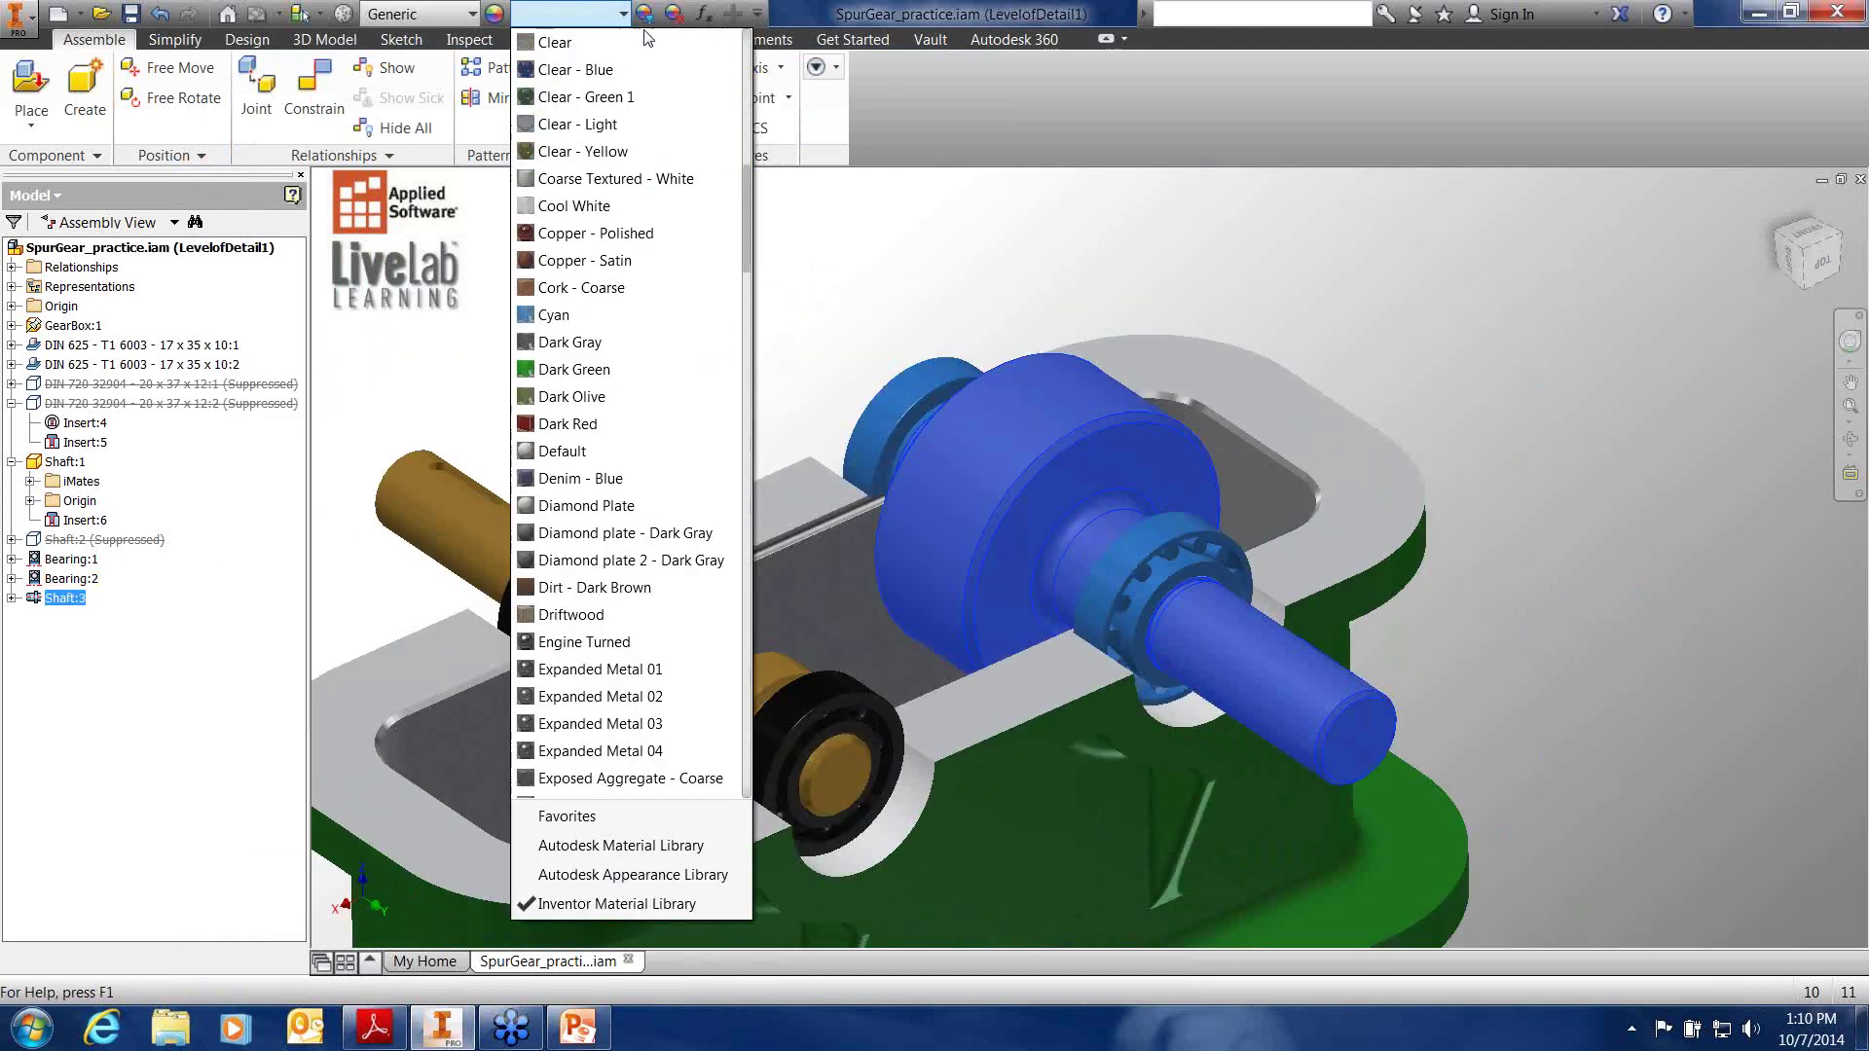
{"action": "left_click_drag", "start_coordinate": [748, 249], "coordinate": [756, 287]}
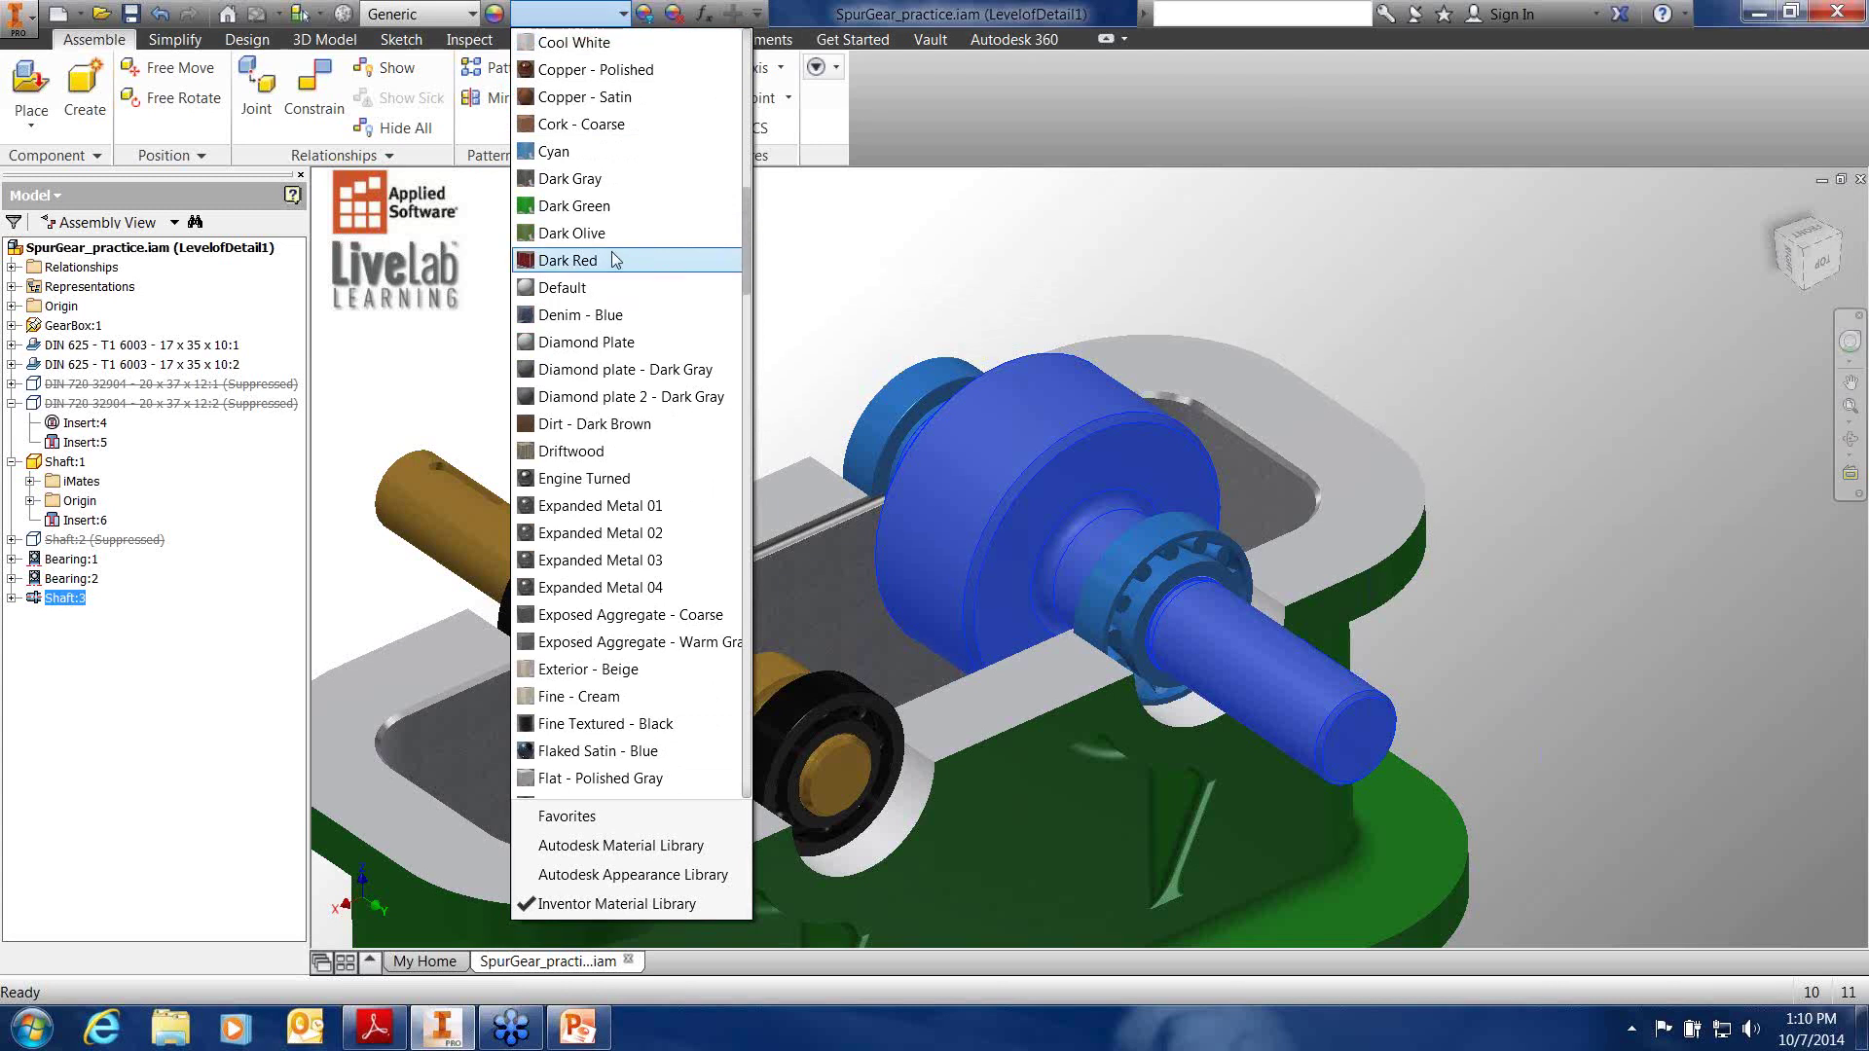
{"action": "left_click_drag", "start_coordinate": [748, 259], "coordinate": [745, 428]}
{"action": "scroll", "coordinate": [749, 436], "scroll_direction": "up", "scroll_amount": 1}
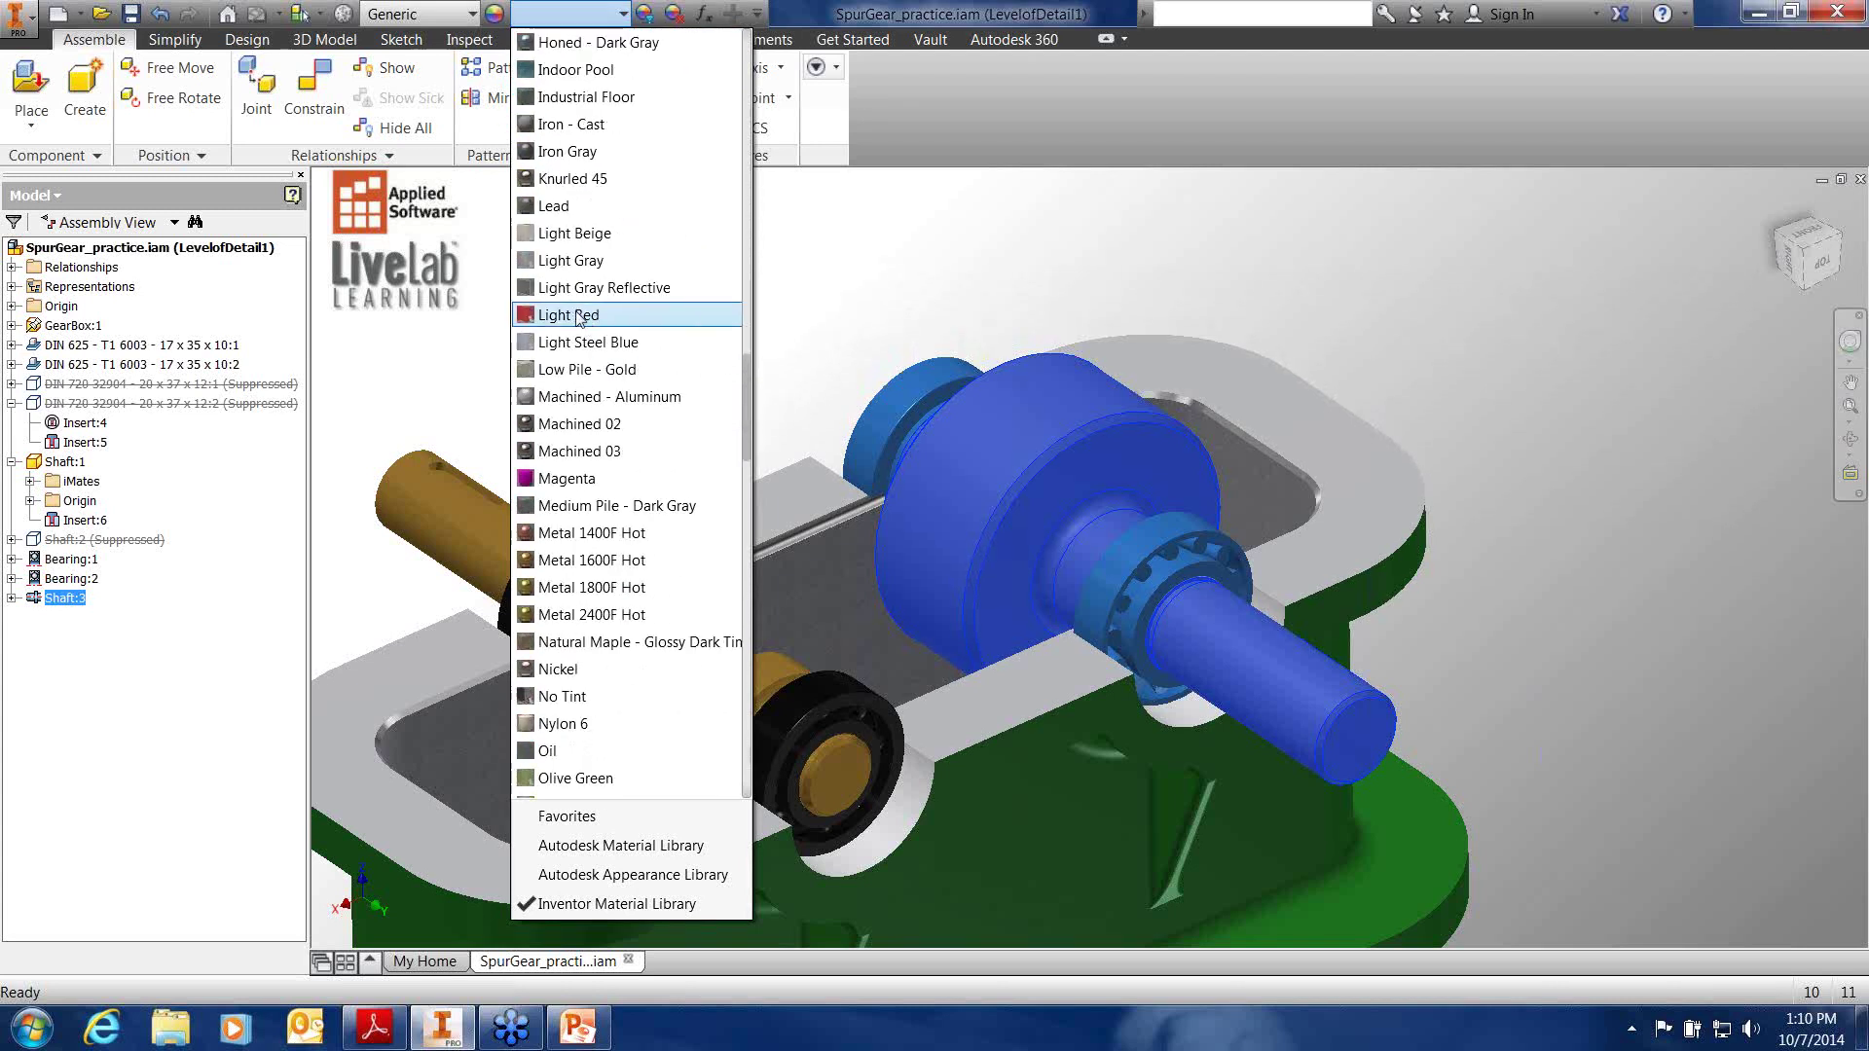
{"action": "left_click", "coordinate": [584, 315]}
{"action": "left_click", "coordinate": [690, 404]}
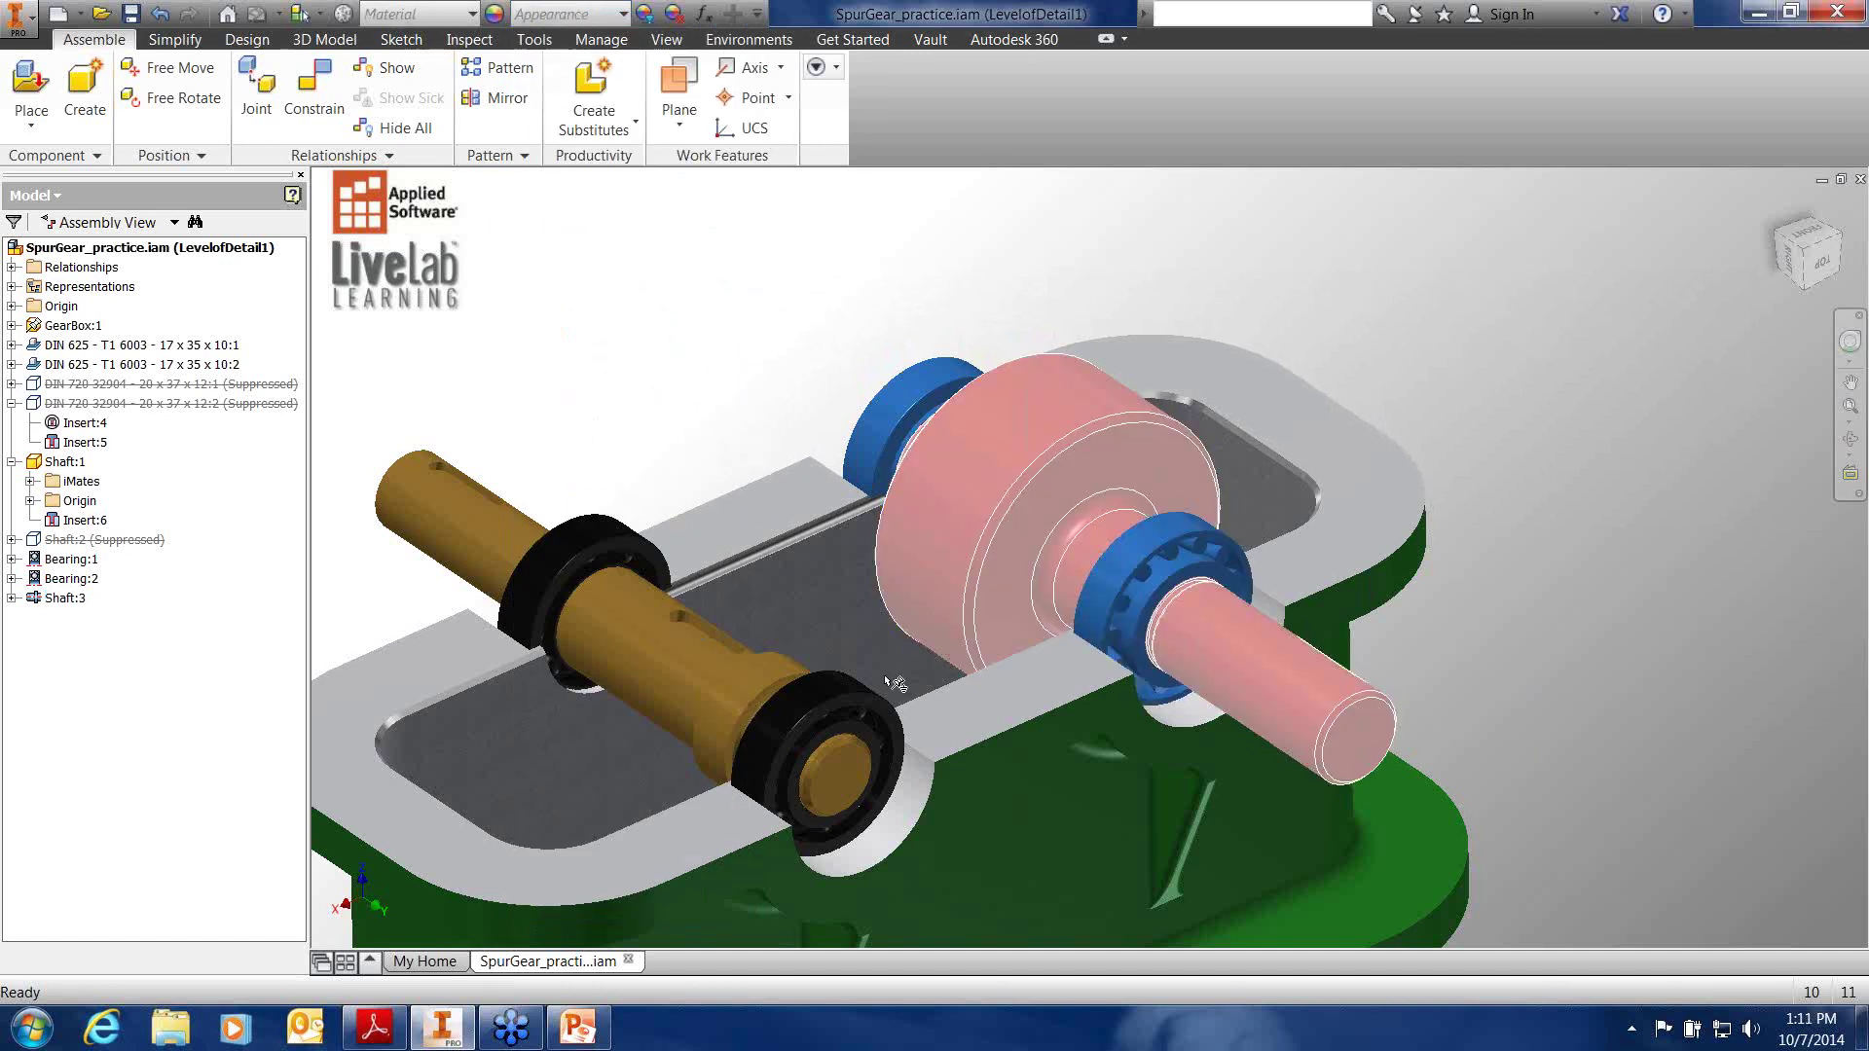
Start the Spur Gears Component Generator for the two shafts in the gearbox
{"action": "middle_click_drag", "start_coordinate": [864, 407], "coordinate": [974, 464], "text": "shift"}
{"action": "scroll", "coordinate": [973, 459], "scroll_direction": "down", "scroll_amount": 3}
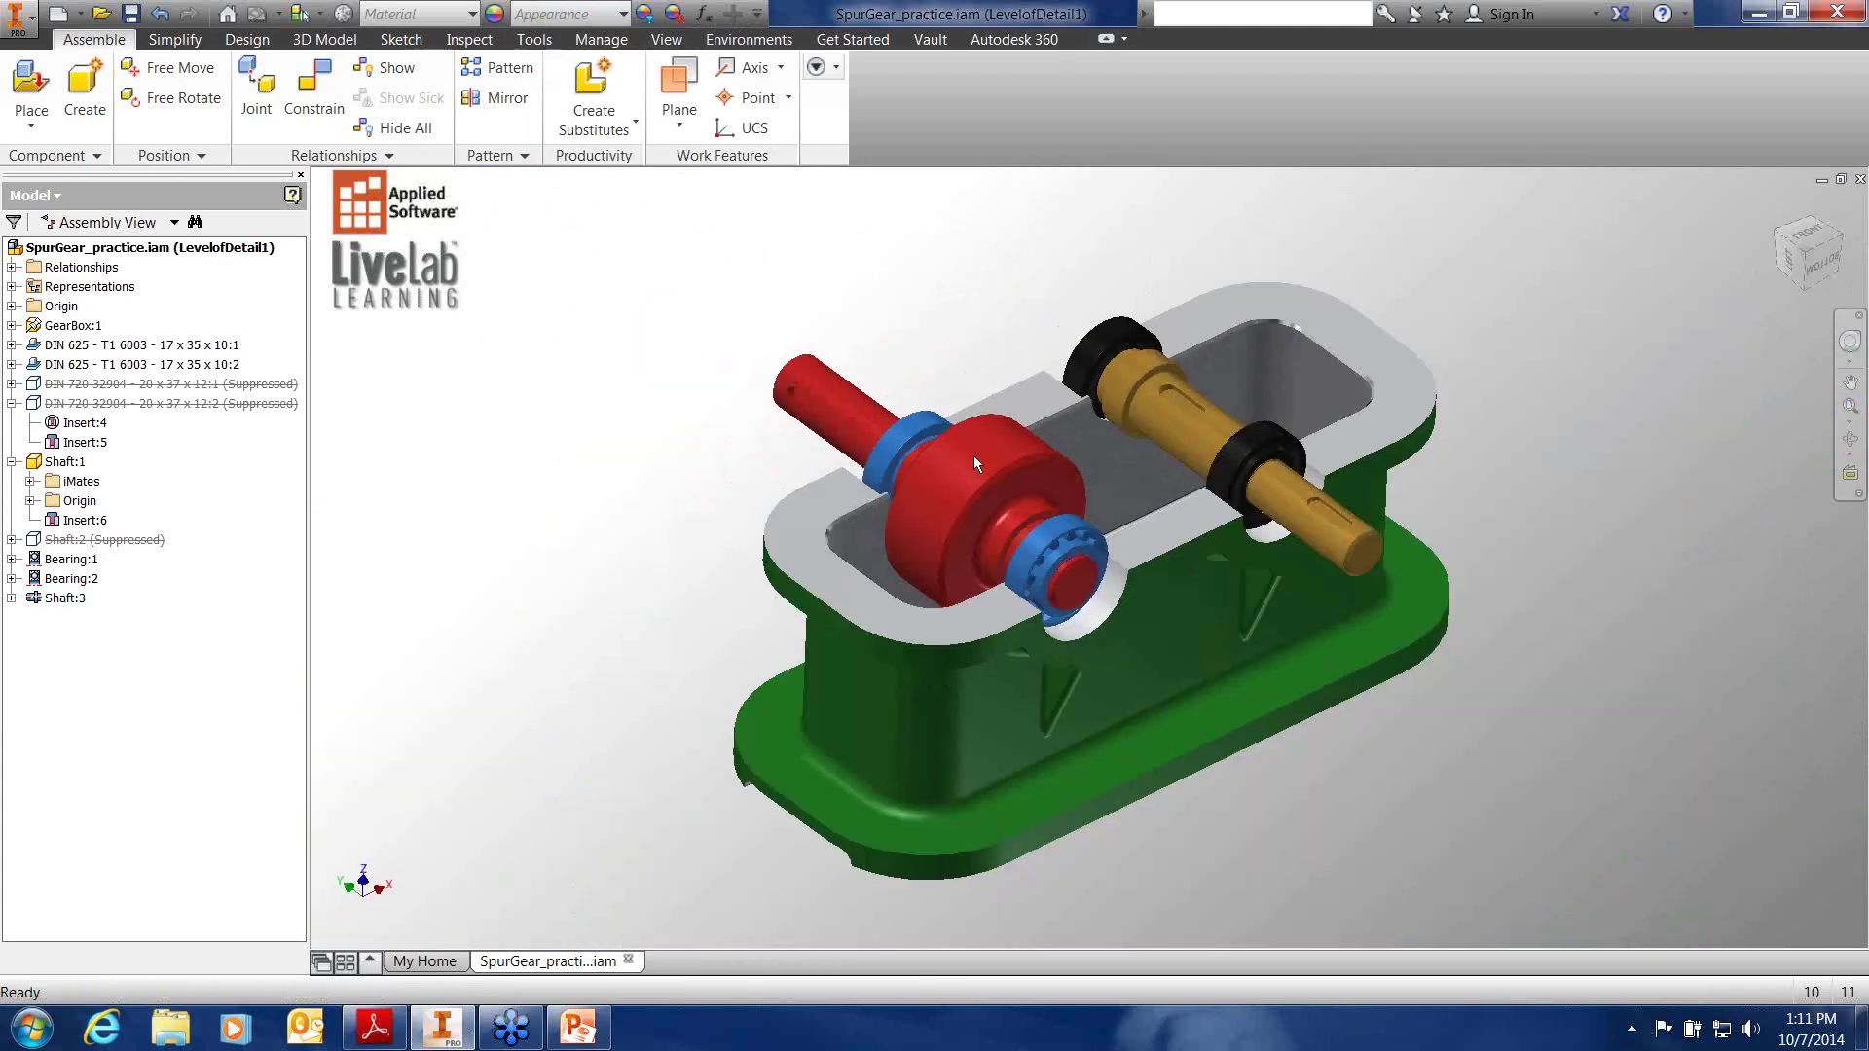
{"action": "scroll", "coordinate": [1014, 458], "scroll_direction": "up", "scroll_amount": 3}
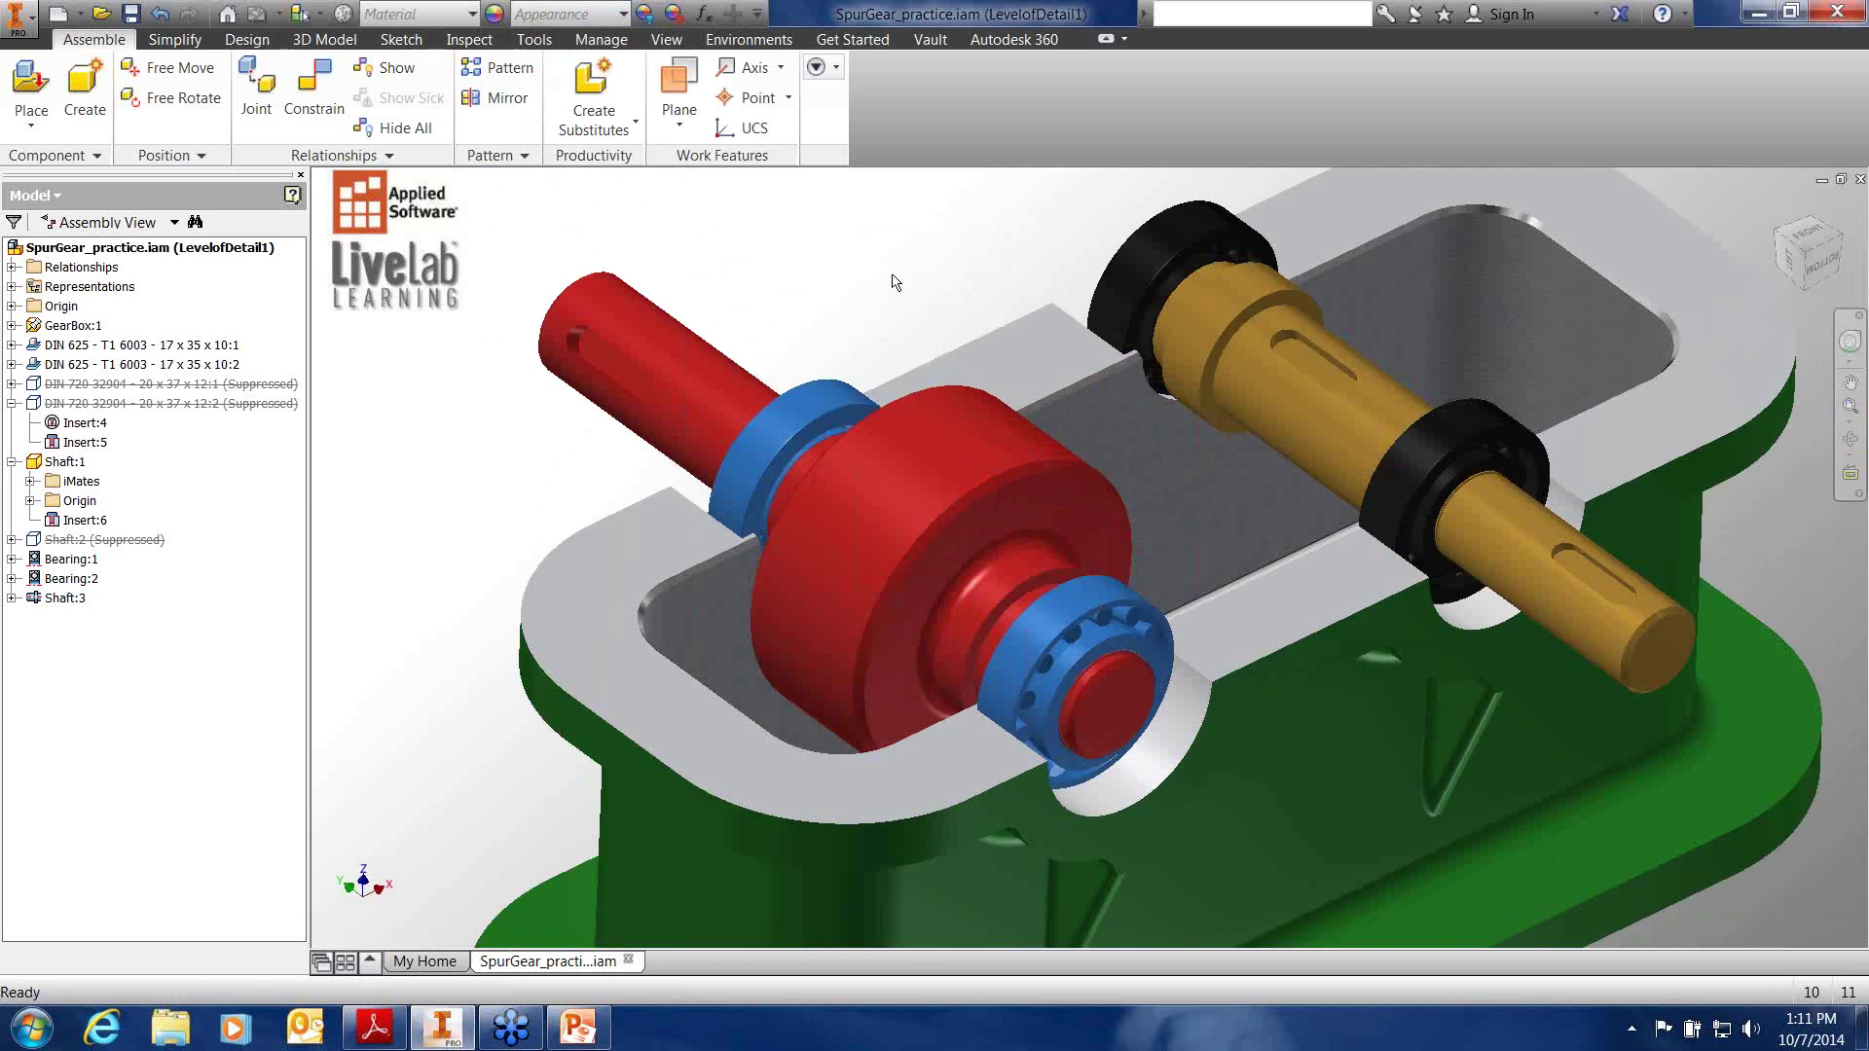
{"action": "left_click", "coordinate": [246, 41]}
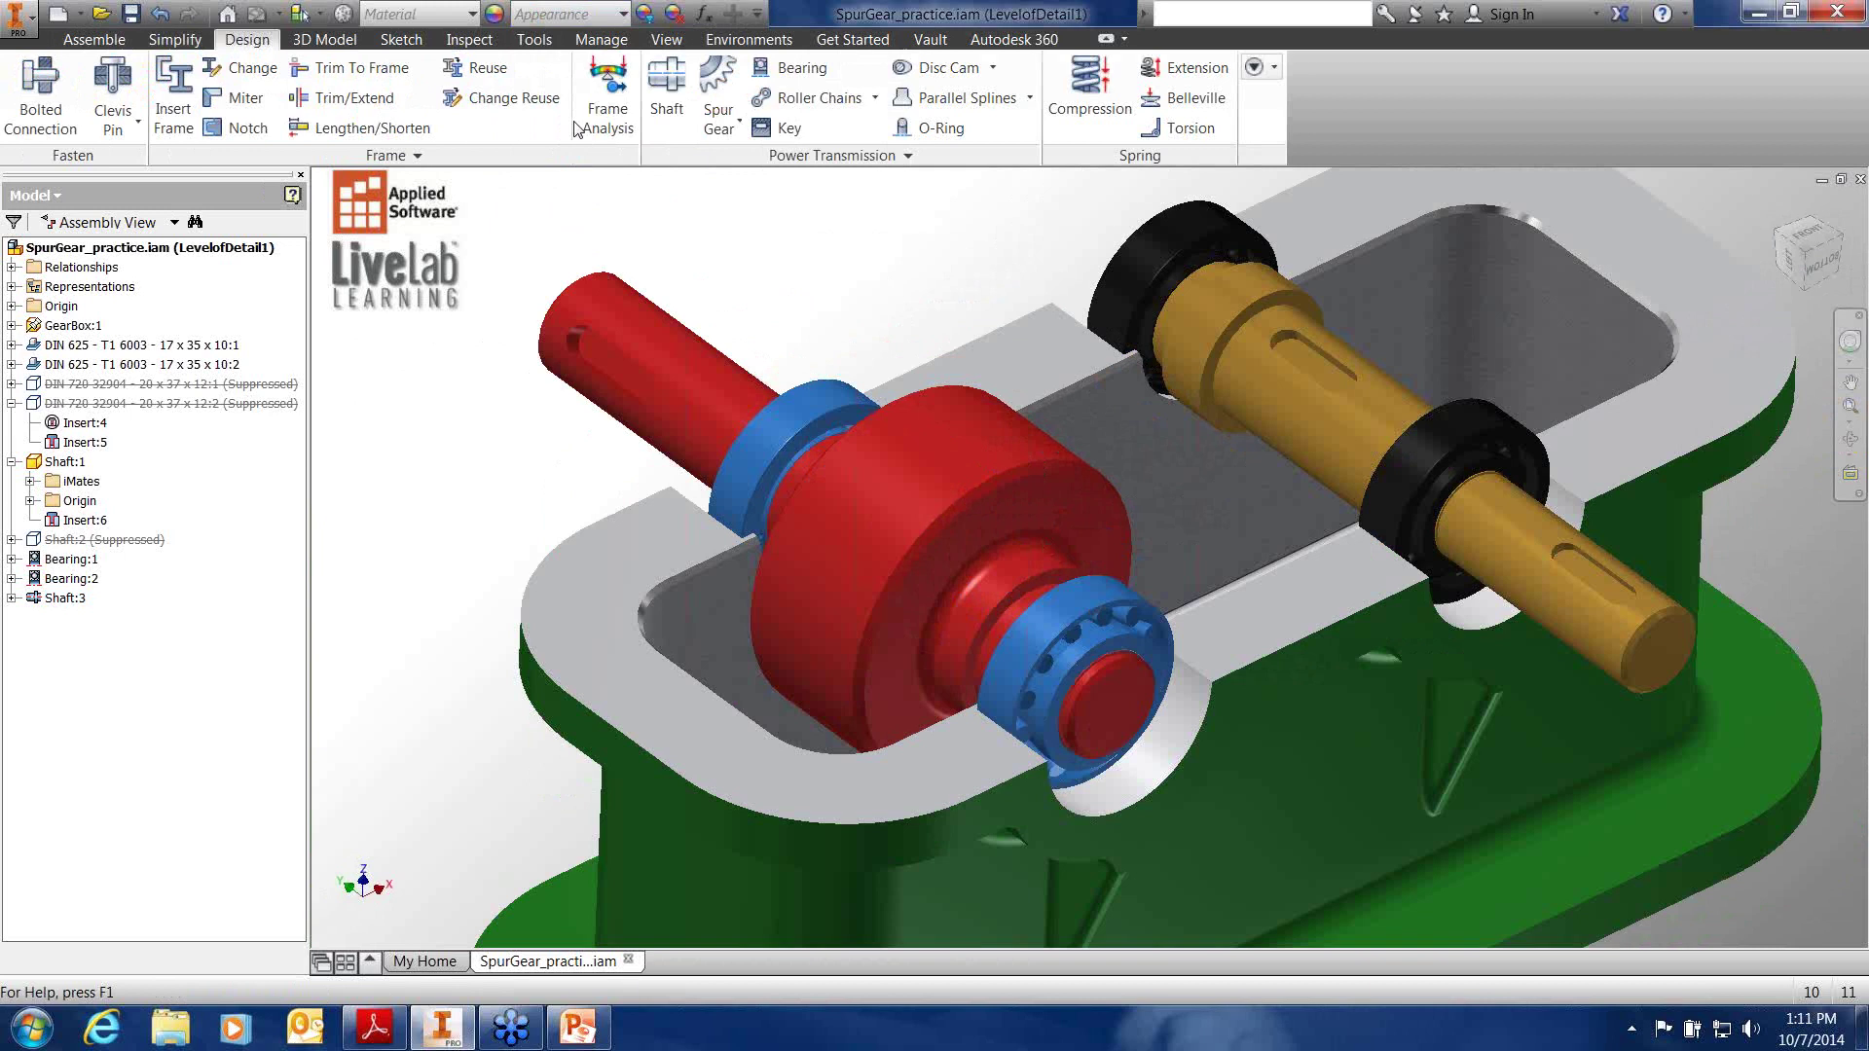
{"action": "left_click", "coordinate": [730, 124]}
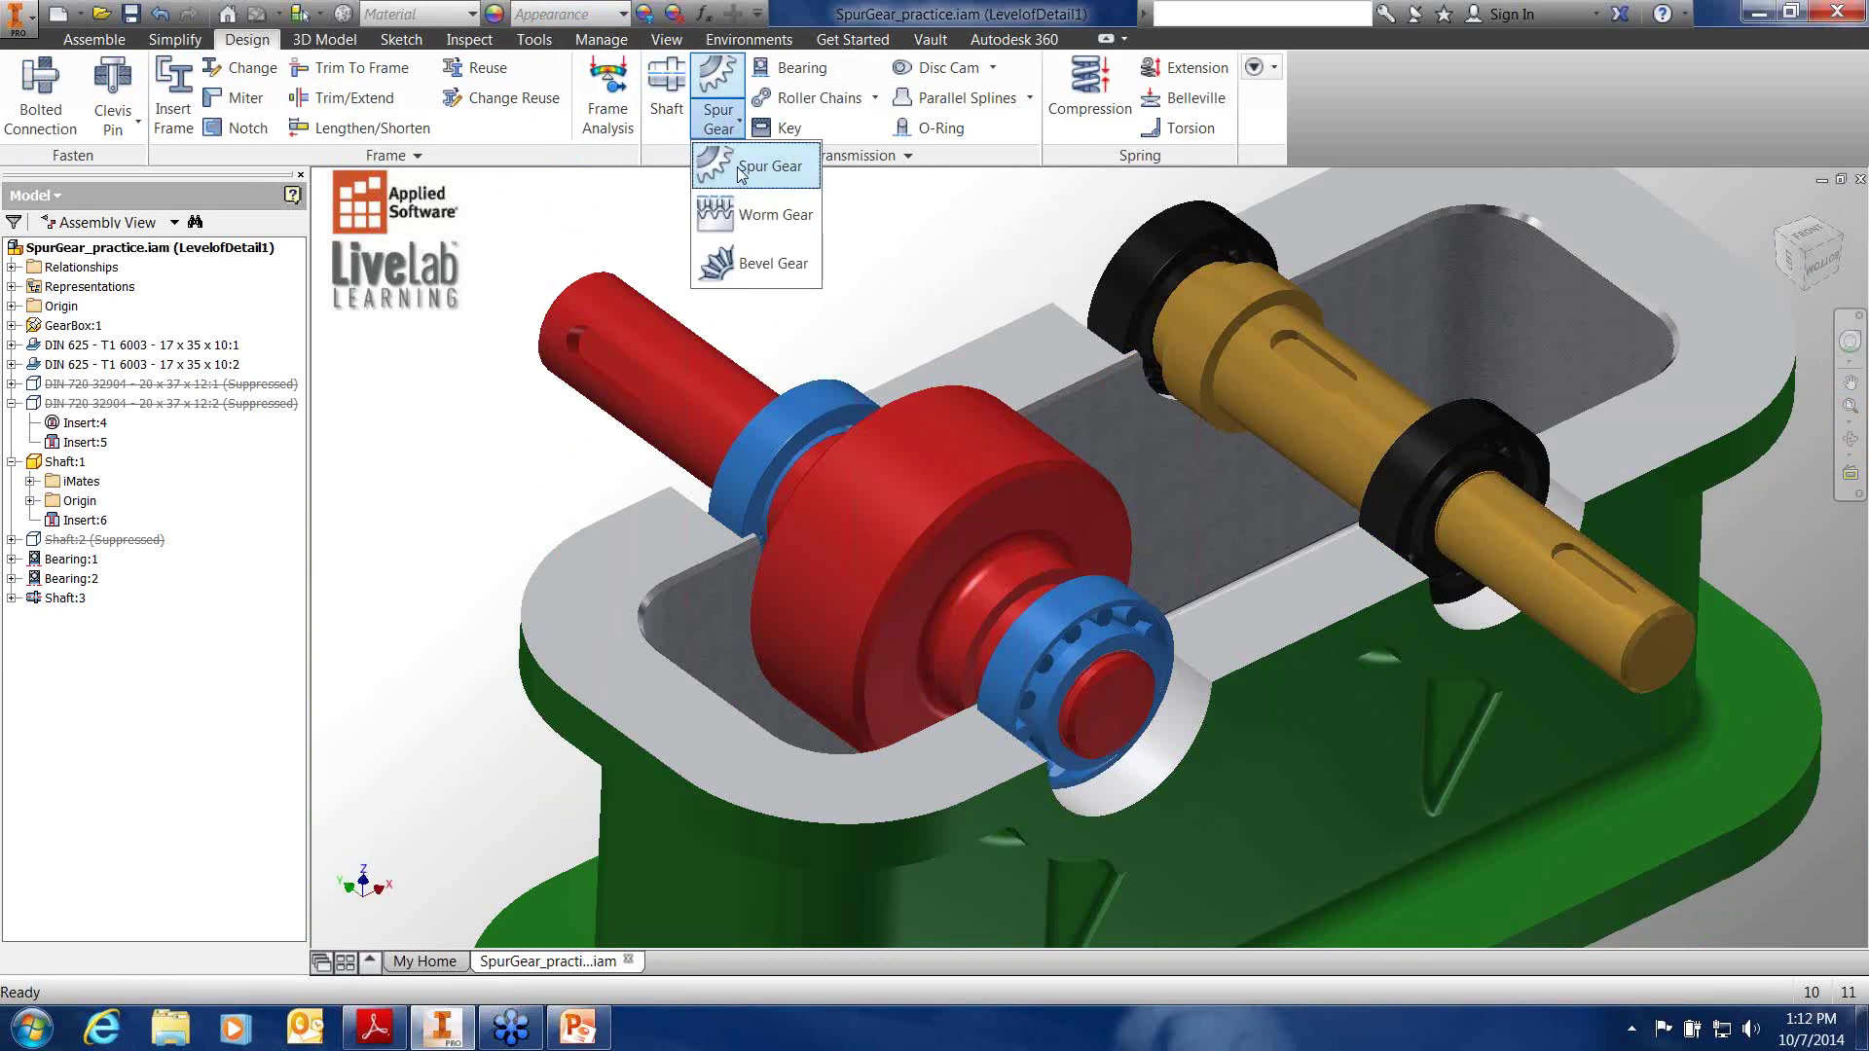
{"action": "left_click", "coordinate": [740, 169]}
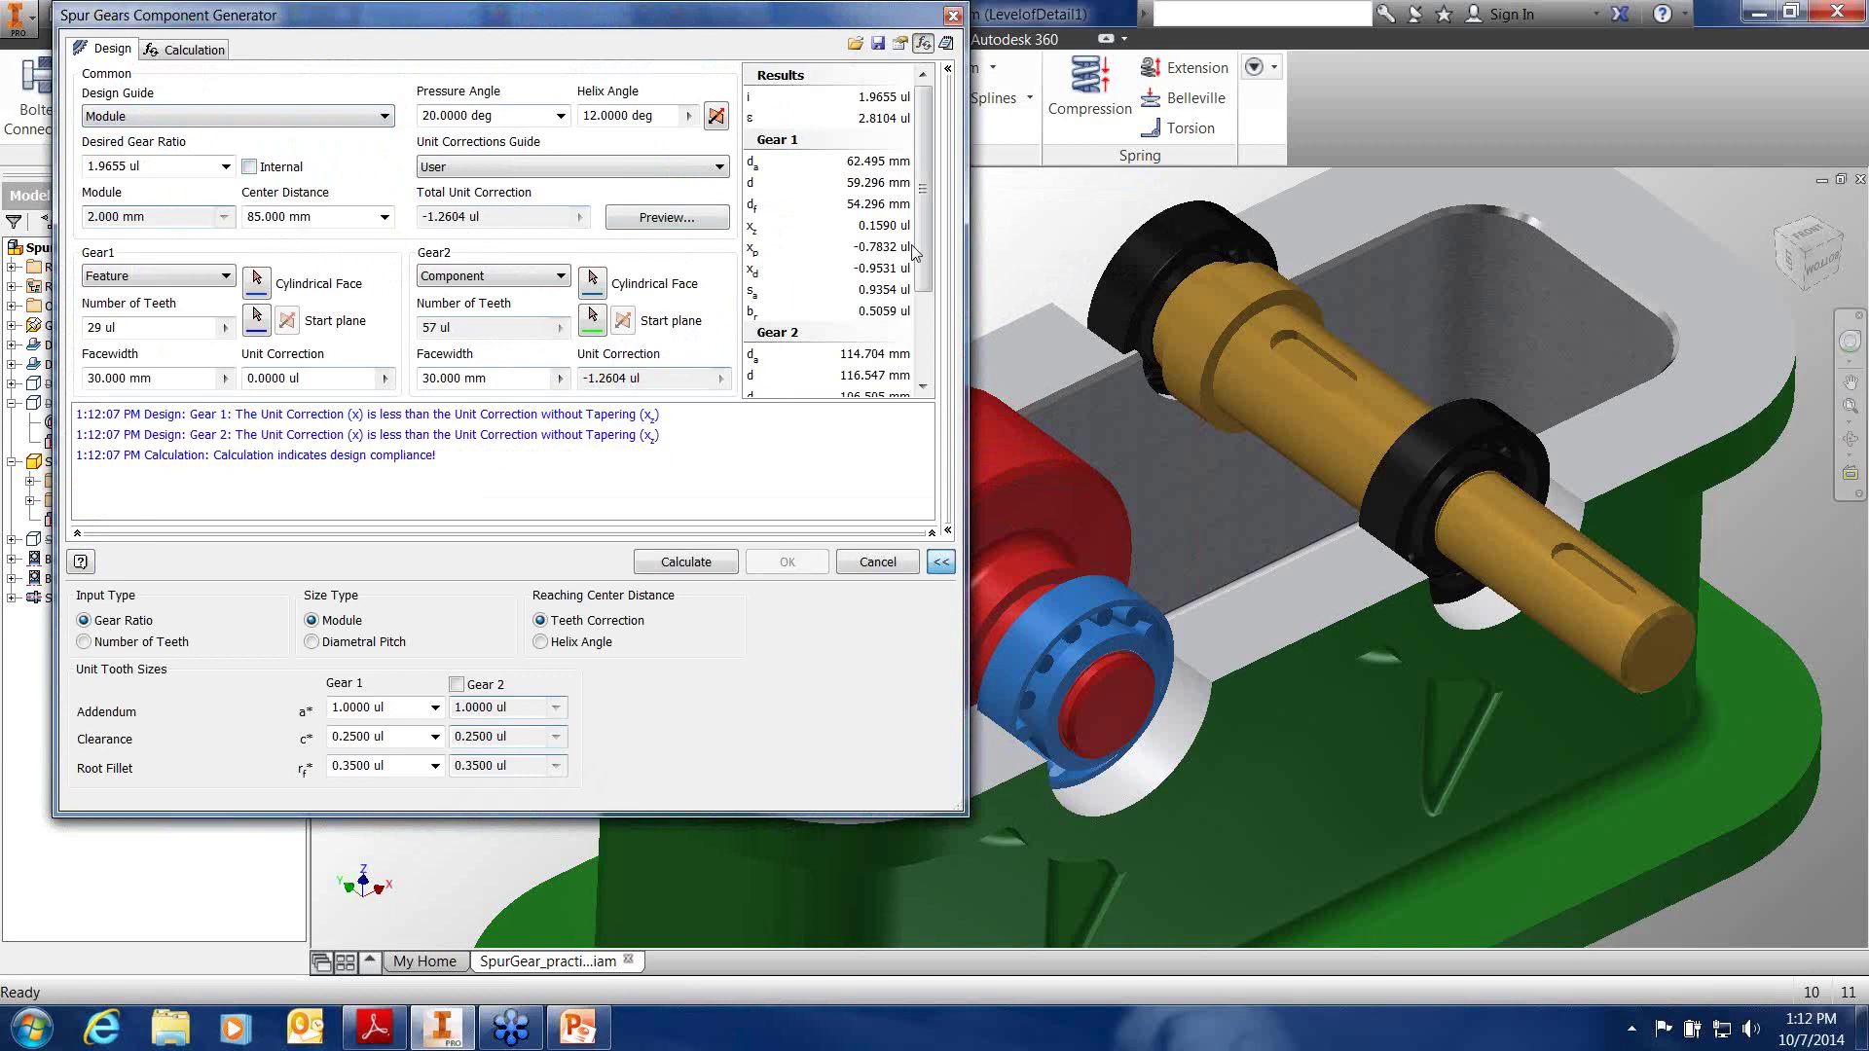
Check the gear generator's results pane, run the ISO 6336:1996 strength calculation, and return to the design settings
{"action": "left_click", "coordinate": [949, 531]}
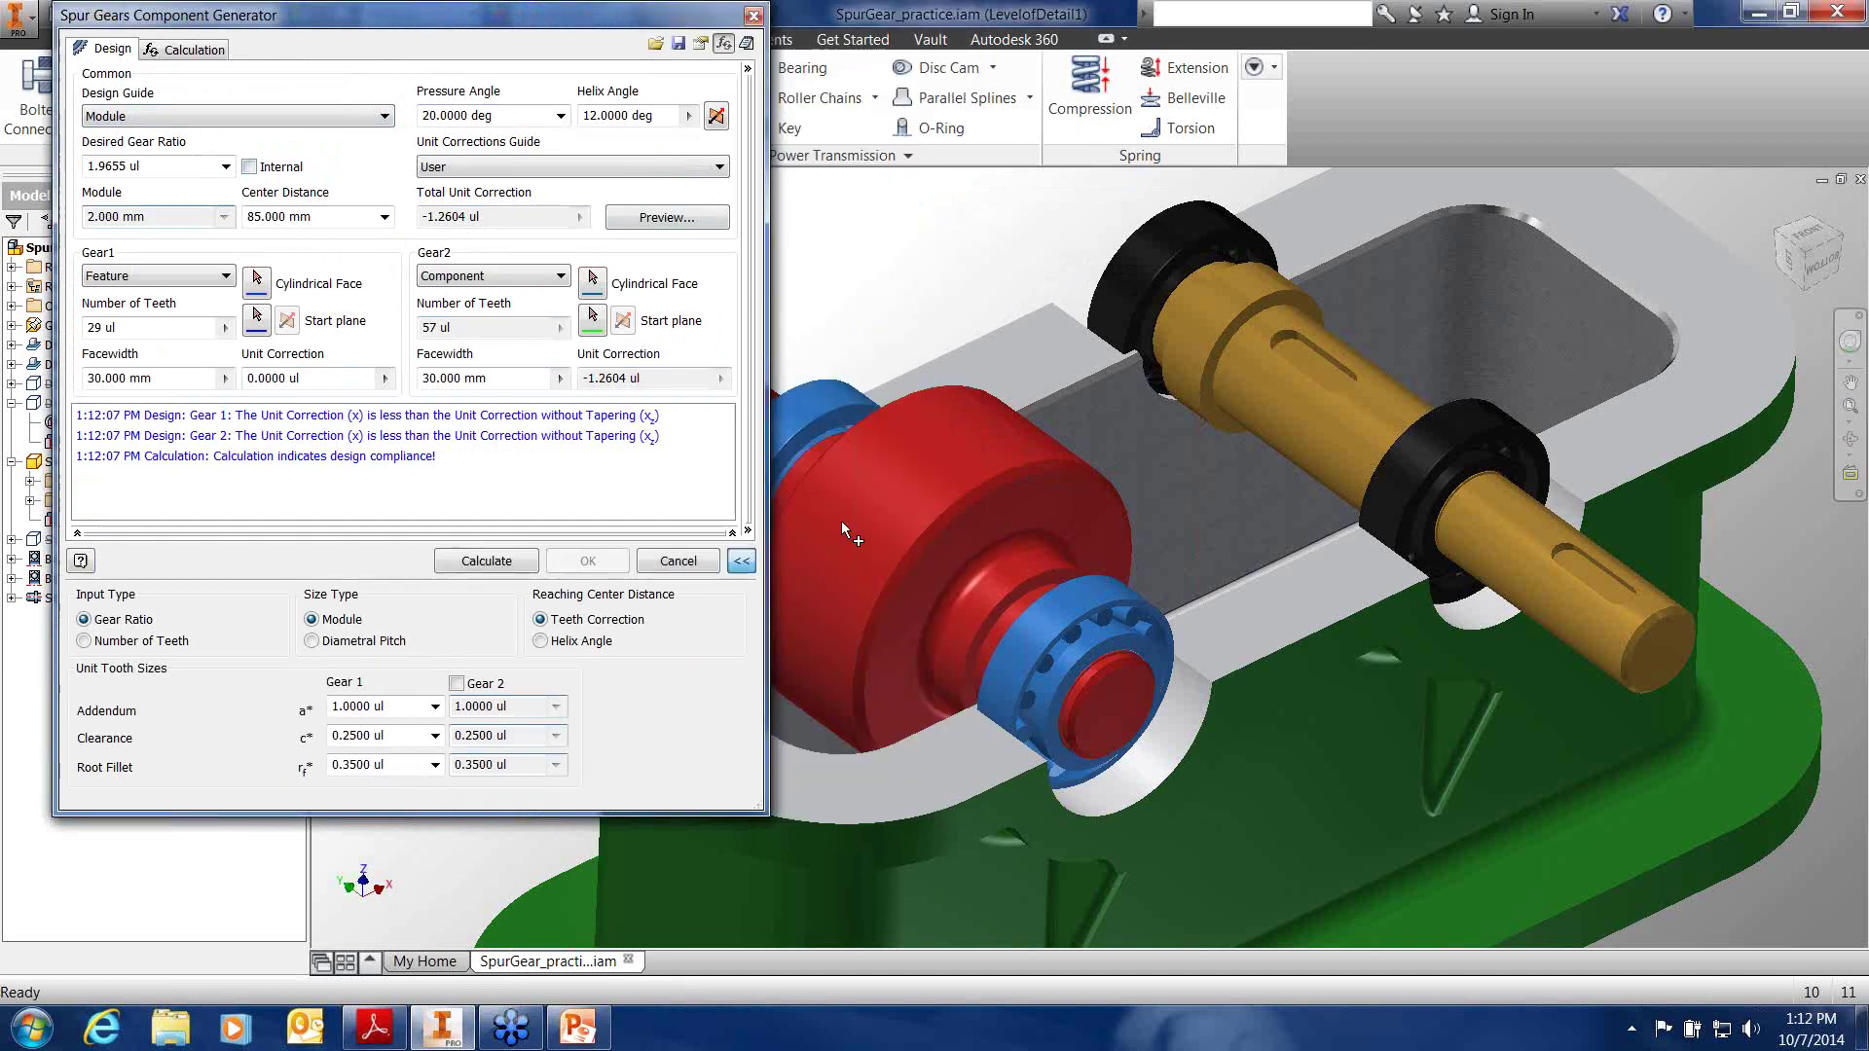
{"action": "left_click", "coordinate": [732, 534]}
{"action": "left_click", "coordinate": [733, 408]}
{"action": "left_click", "coordinate": [747, 531]}
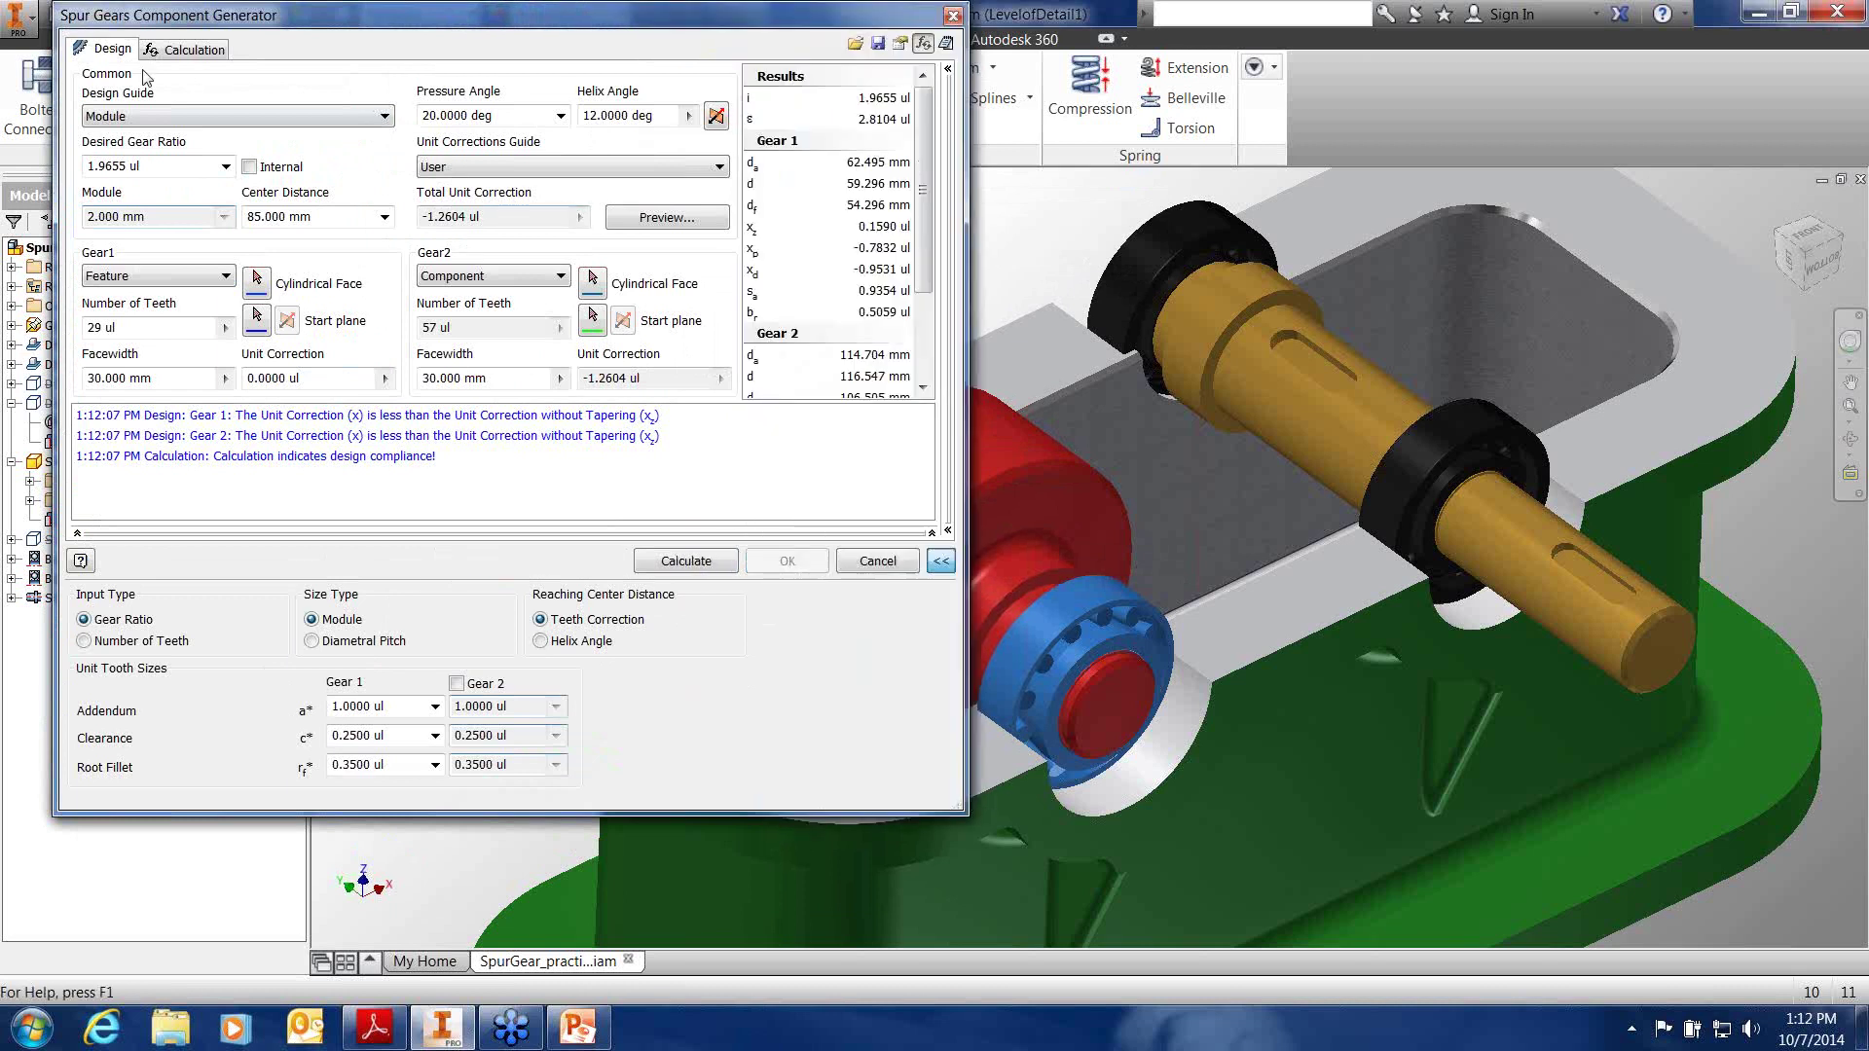
{"action": "left_click", "coordinate": [193, 50]}
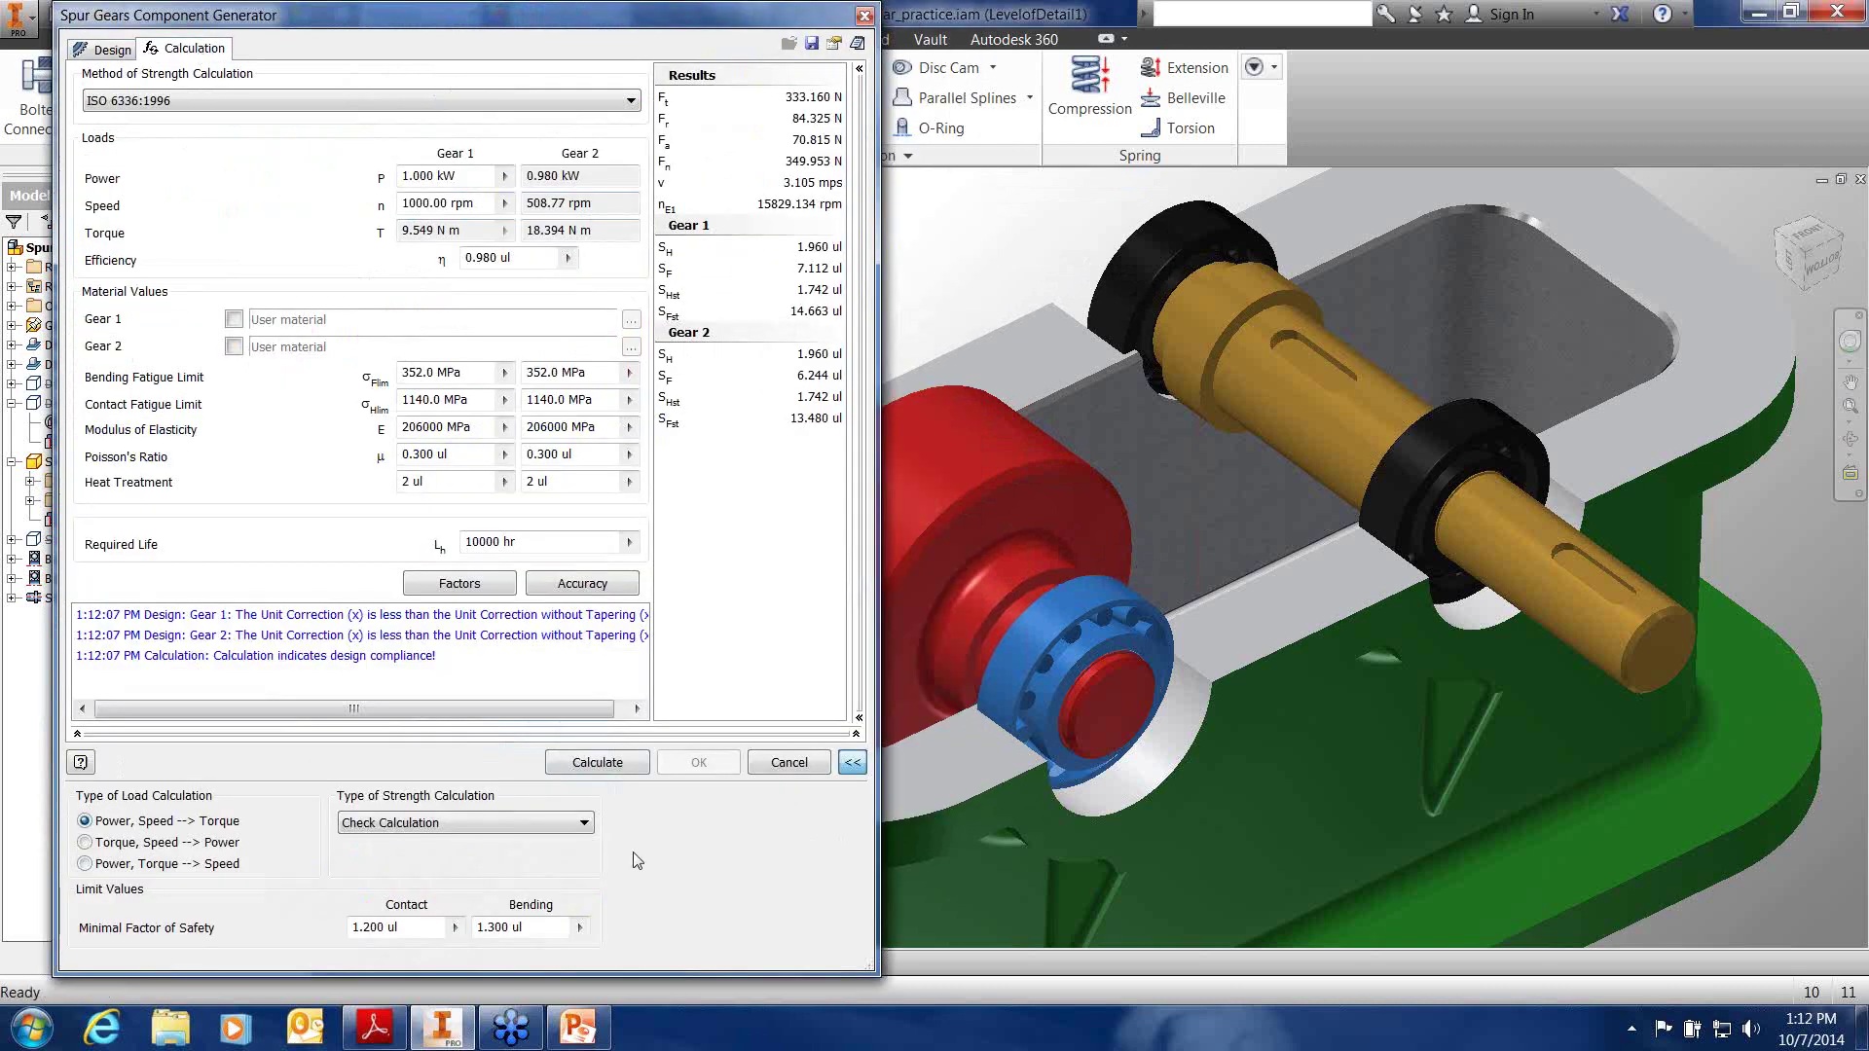
{"action": "left_click", "coordinate": [615, 766]}
{"action": "left_click", "coordinate": [109, 49]}
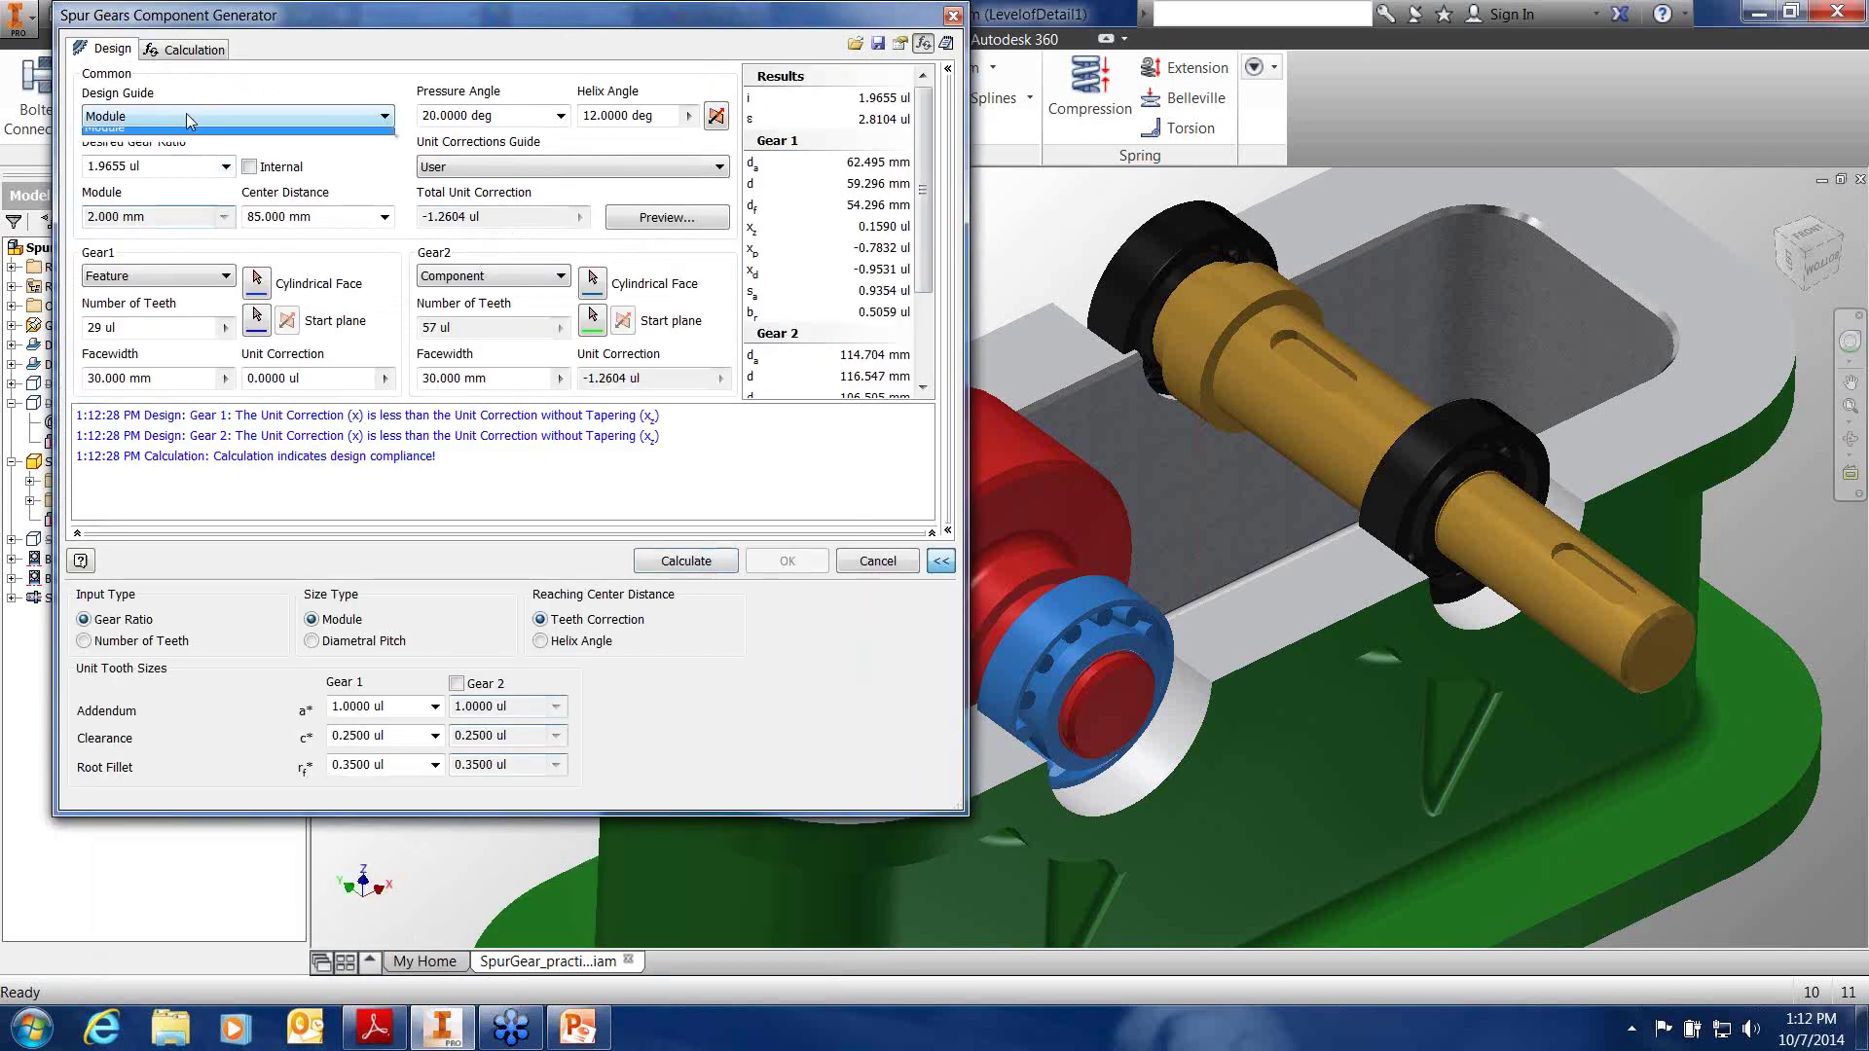
Set the gear input type to Number of Teeth, keeping Module as the design guide and Gear 1 as a Feature
{"action": "left_click", "coordinate": [187, 116]}
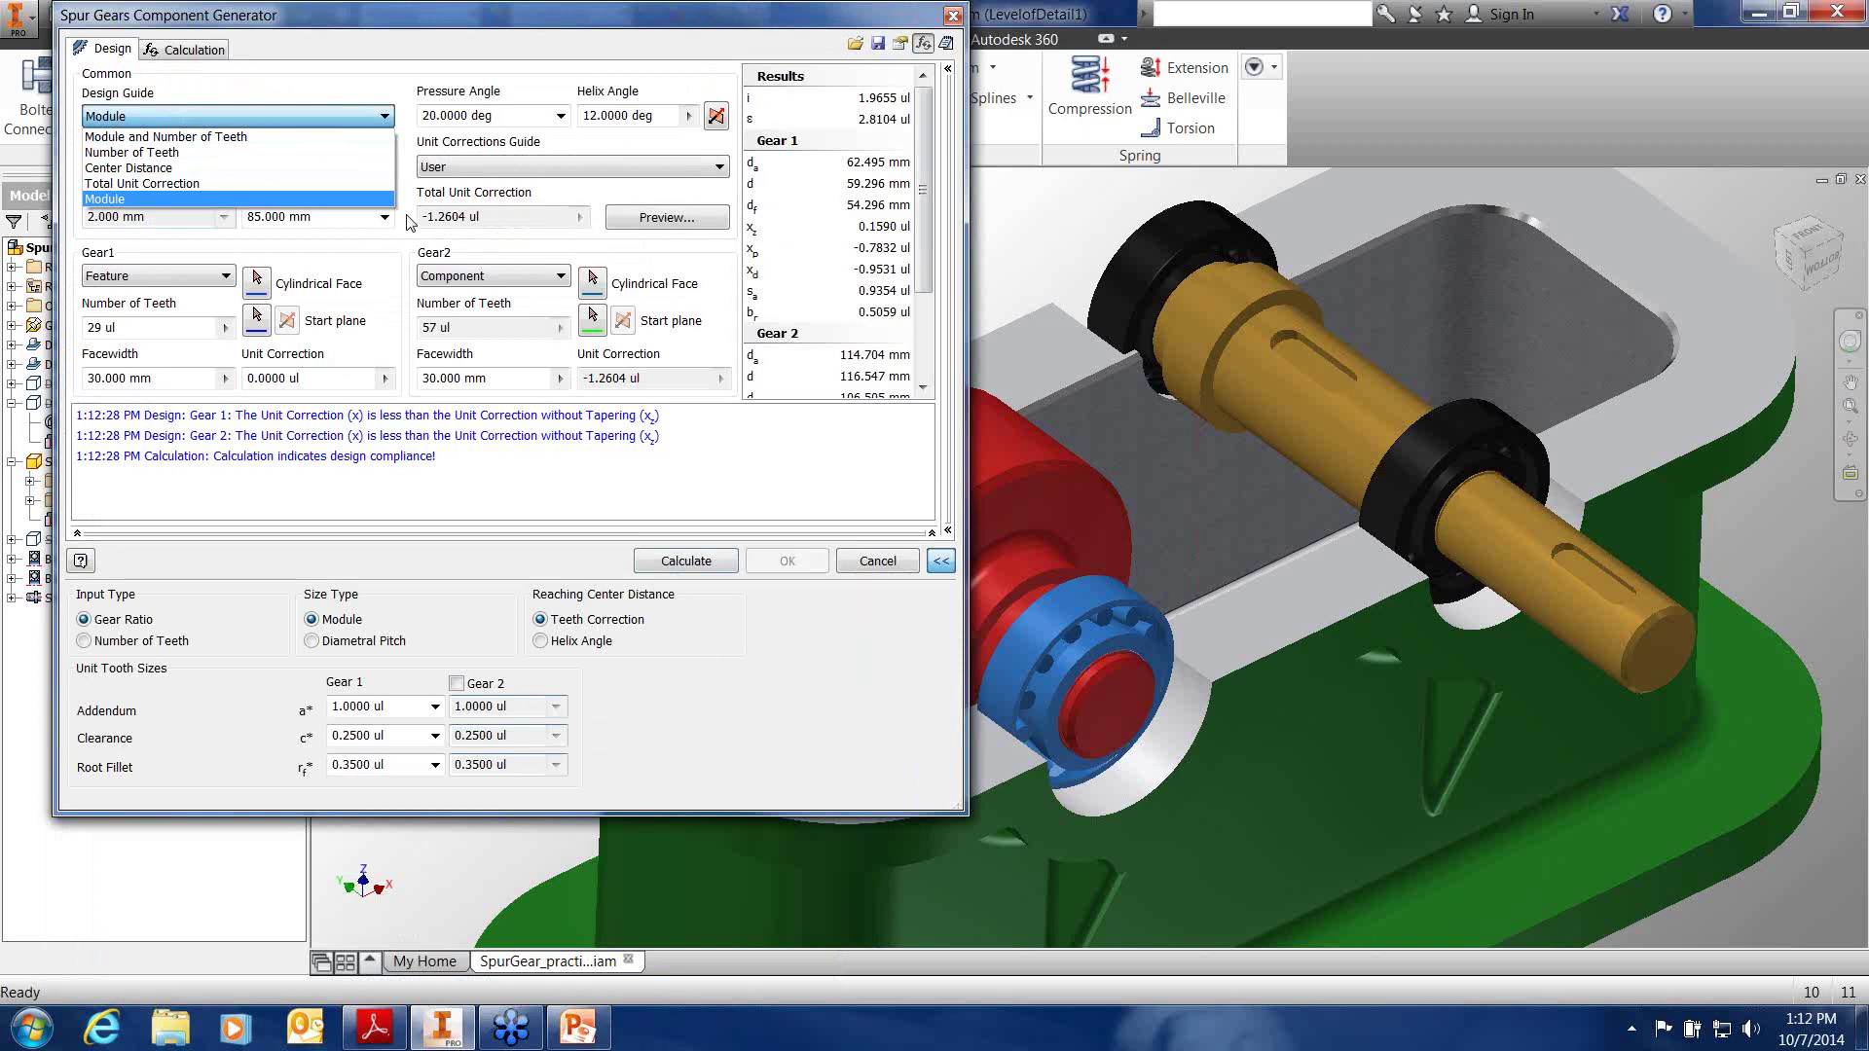
{"action": "left_click", "coordinate": [229, 114]}
{"action": "left_click", "coordinate": [230, 114]}
{"action": "left_click", "coordinate": [172, 197]}
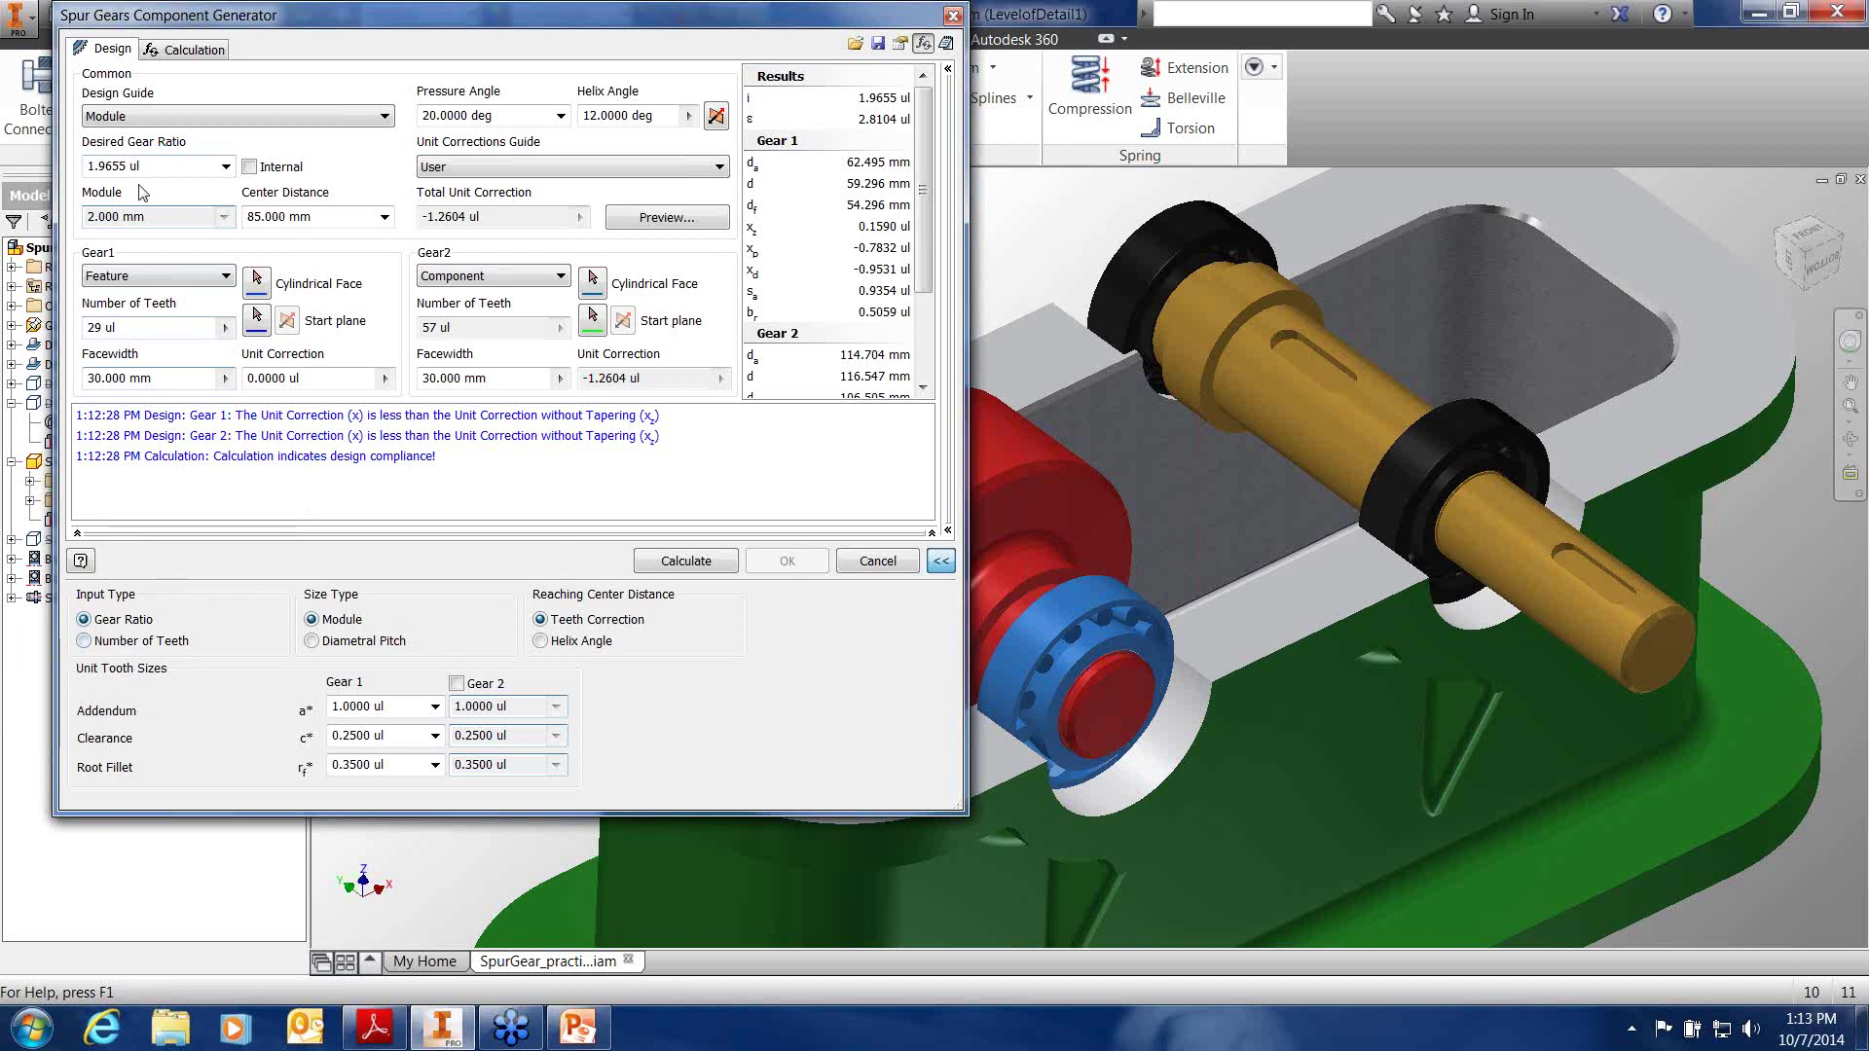
{"action": "left_click", "coordinate": [84, 642]}
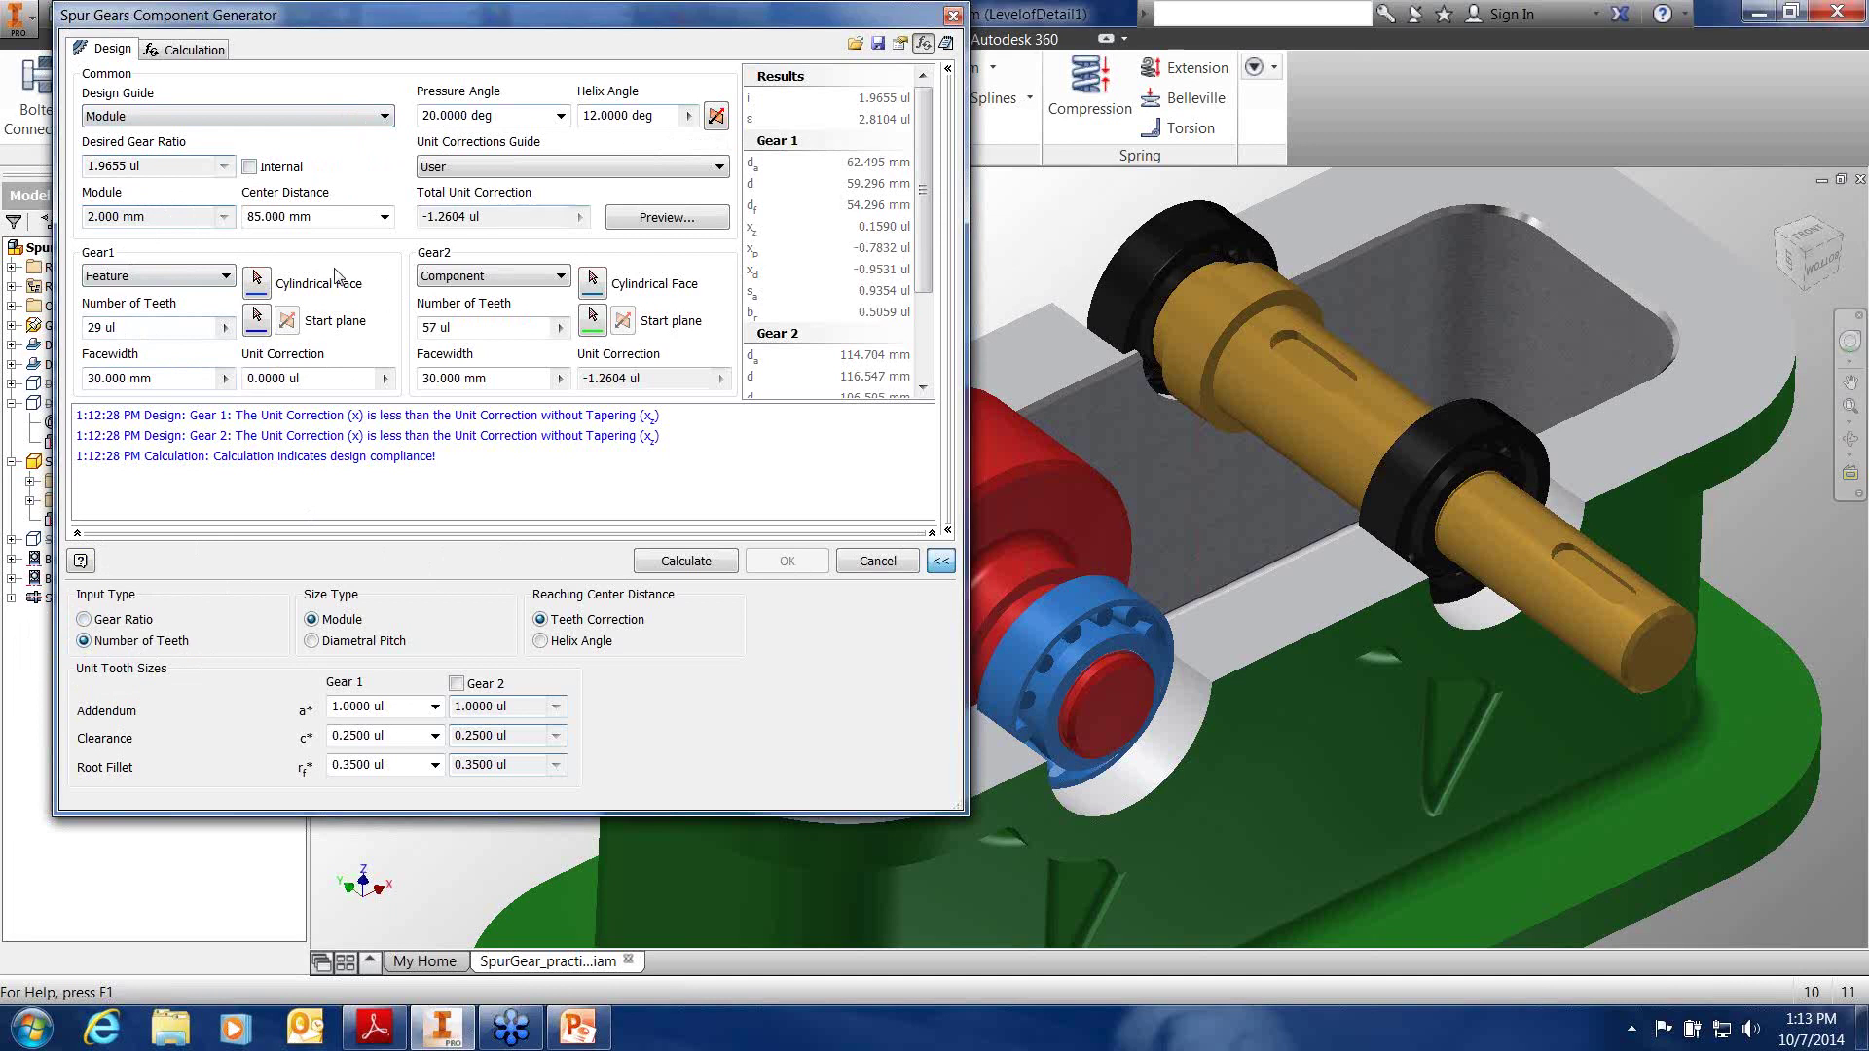
{"action": "left_click", "coordinate": [179, 279]}
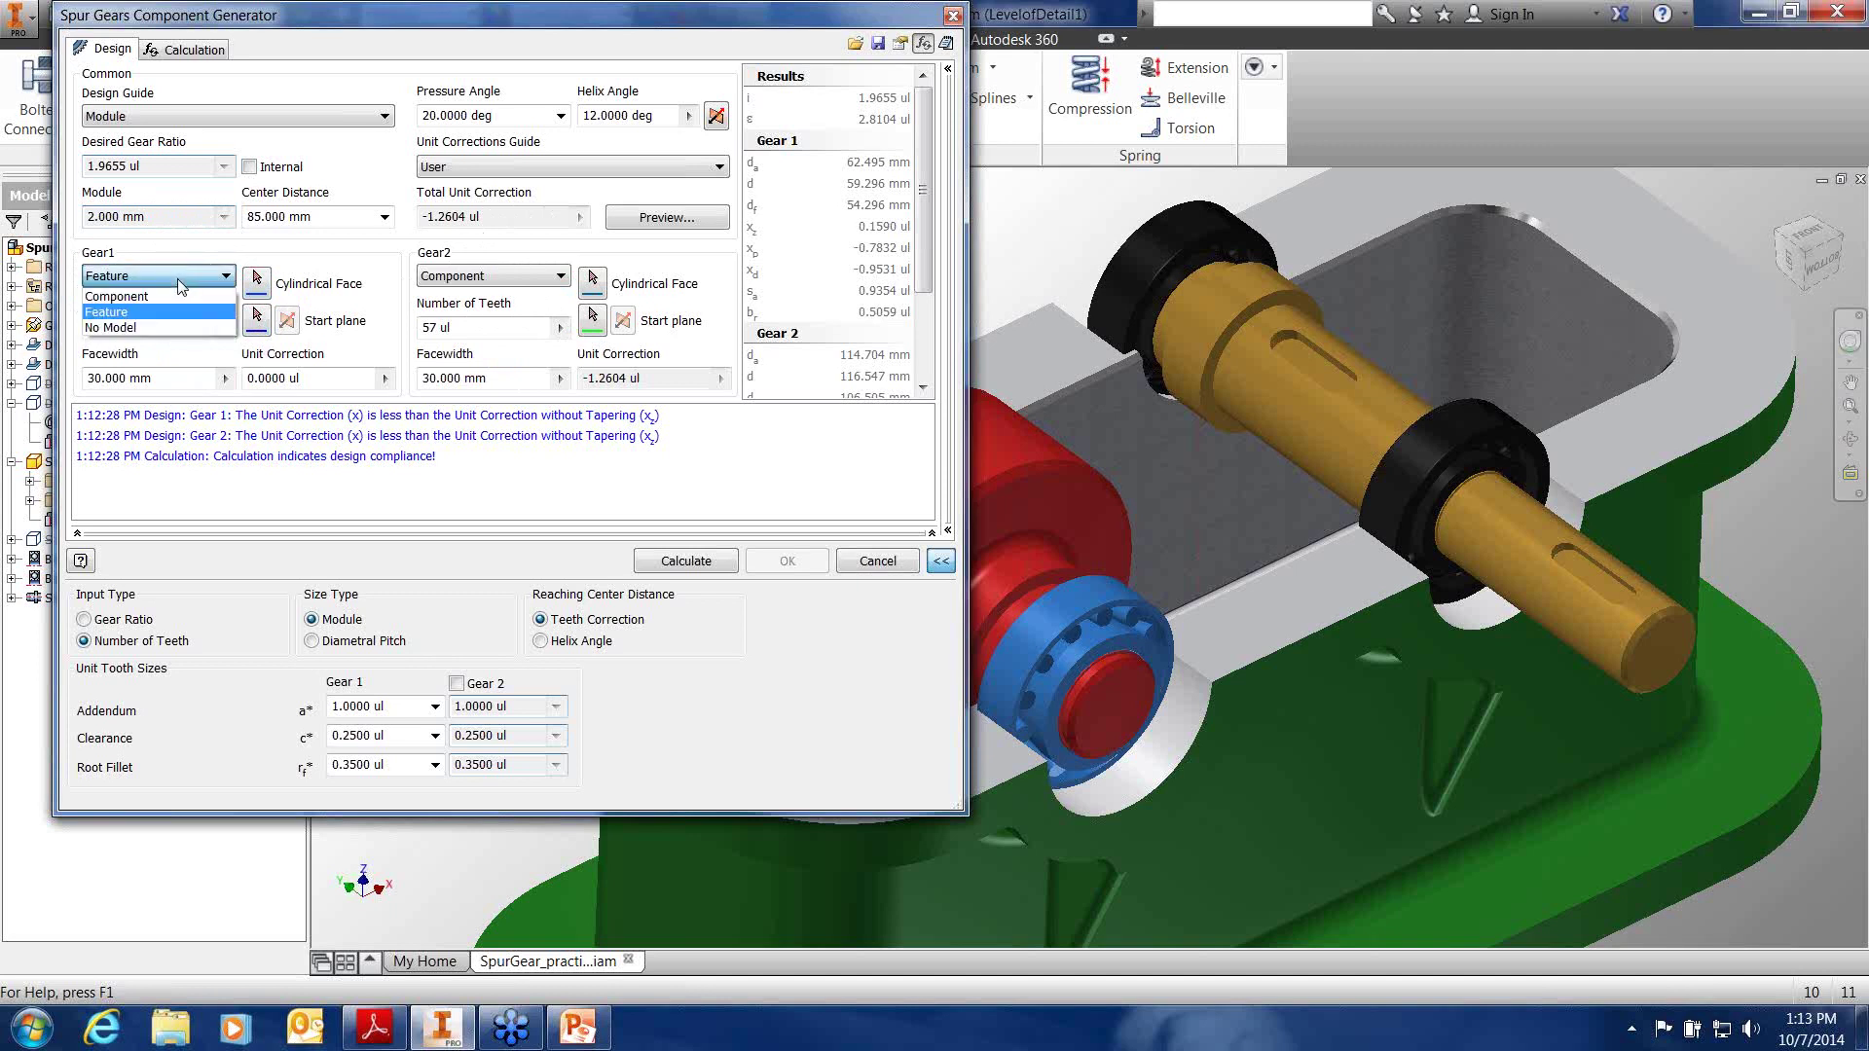
{"action": "left_click", "coordinate": [180, 280]}
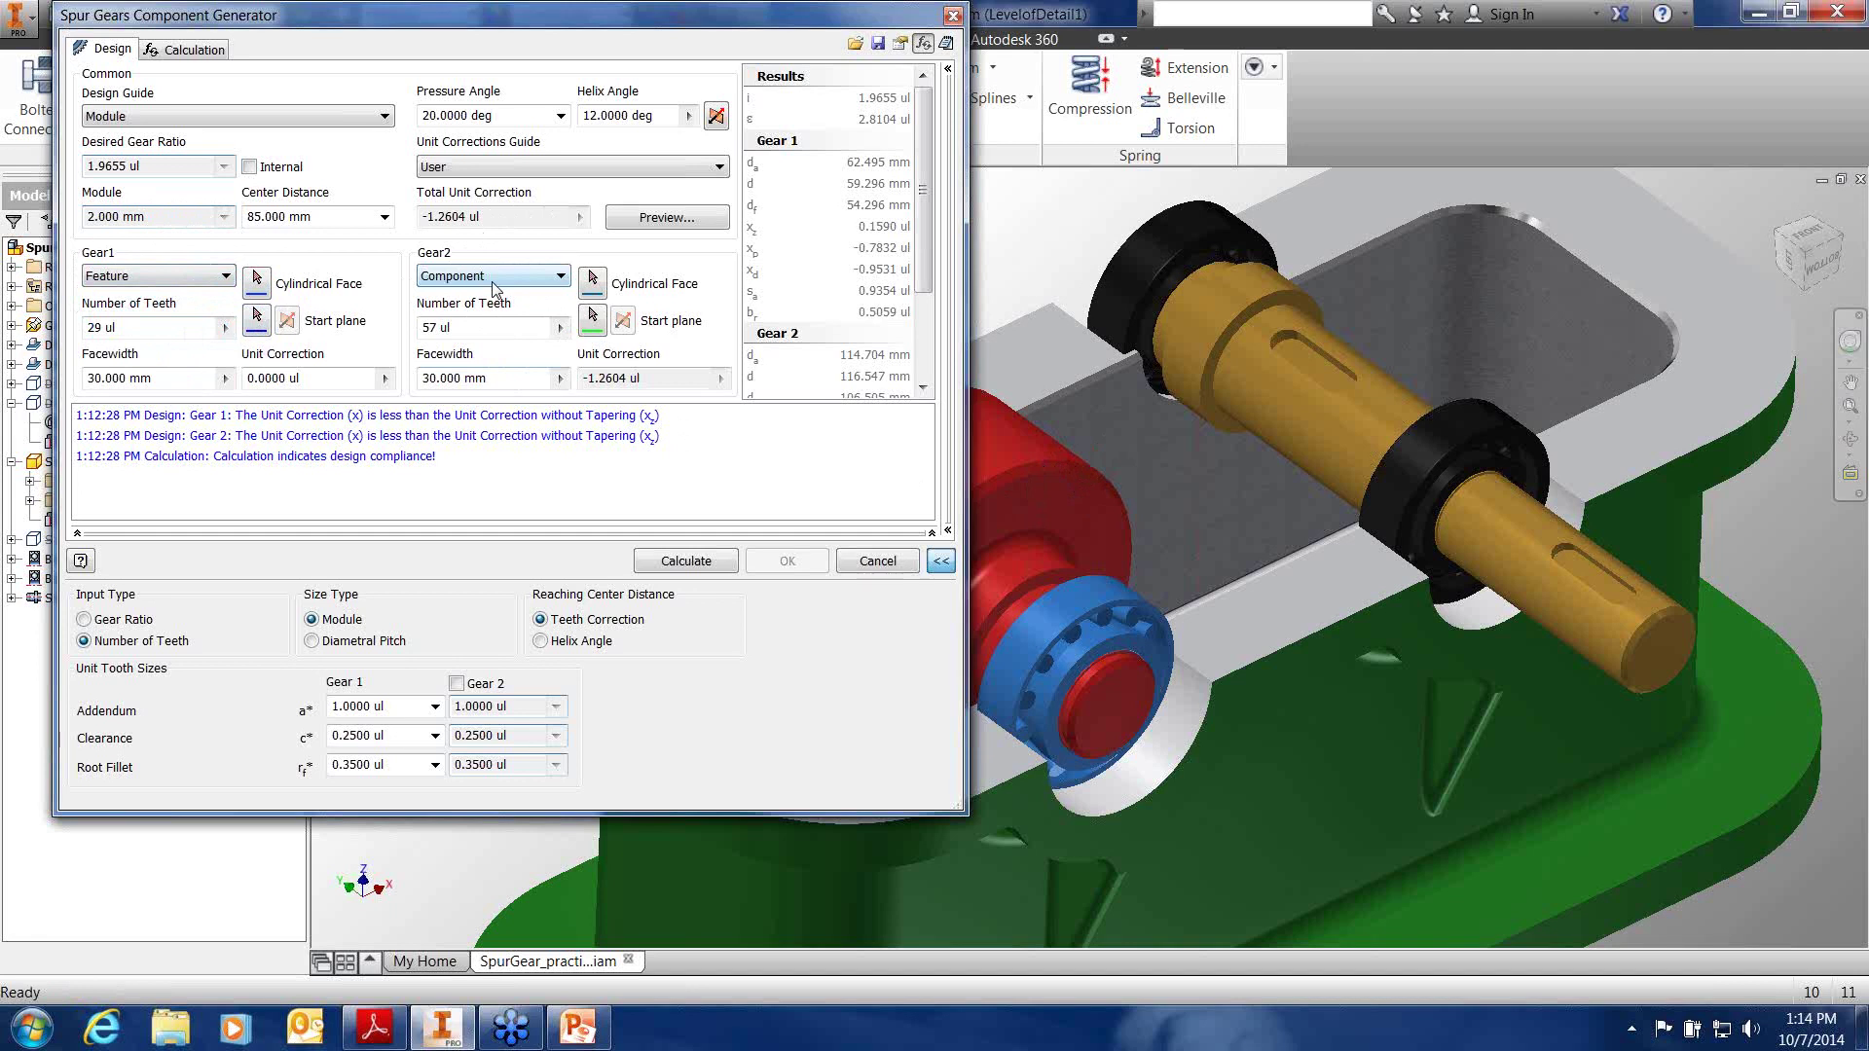
Place Gear 1 on the red shaft's large cylindrical face, with that cylinder's end face as start plane, keeping 29 teeth
{"action": "middle_click_drag", "start_coordinate": [1068, 331], "coordinate": [1327, 355]}
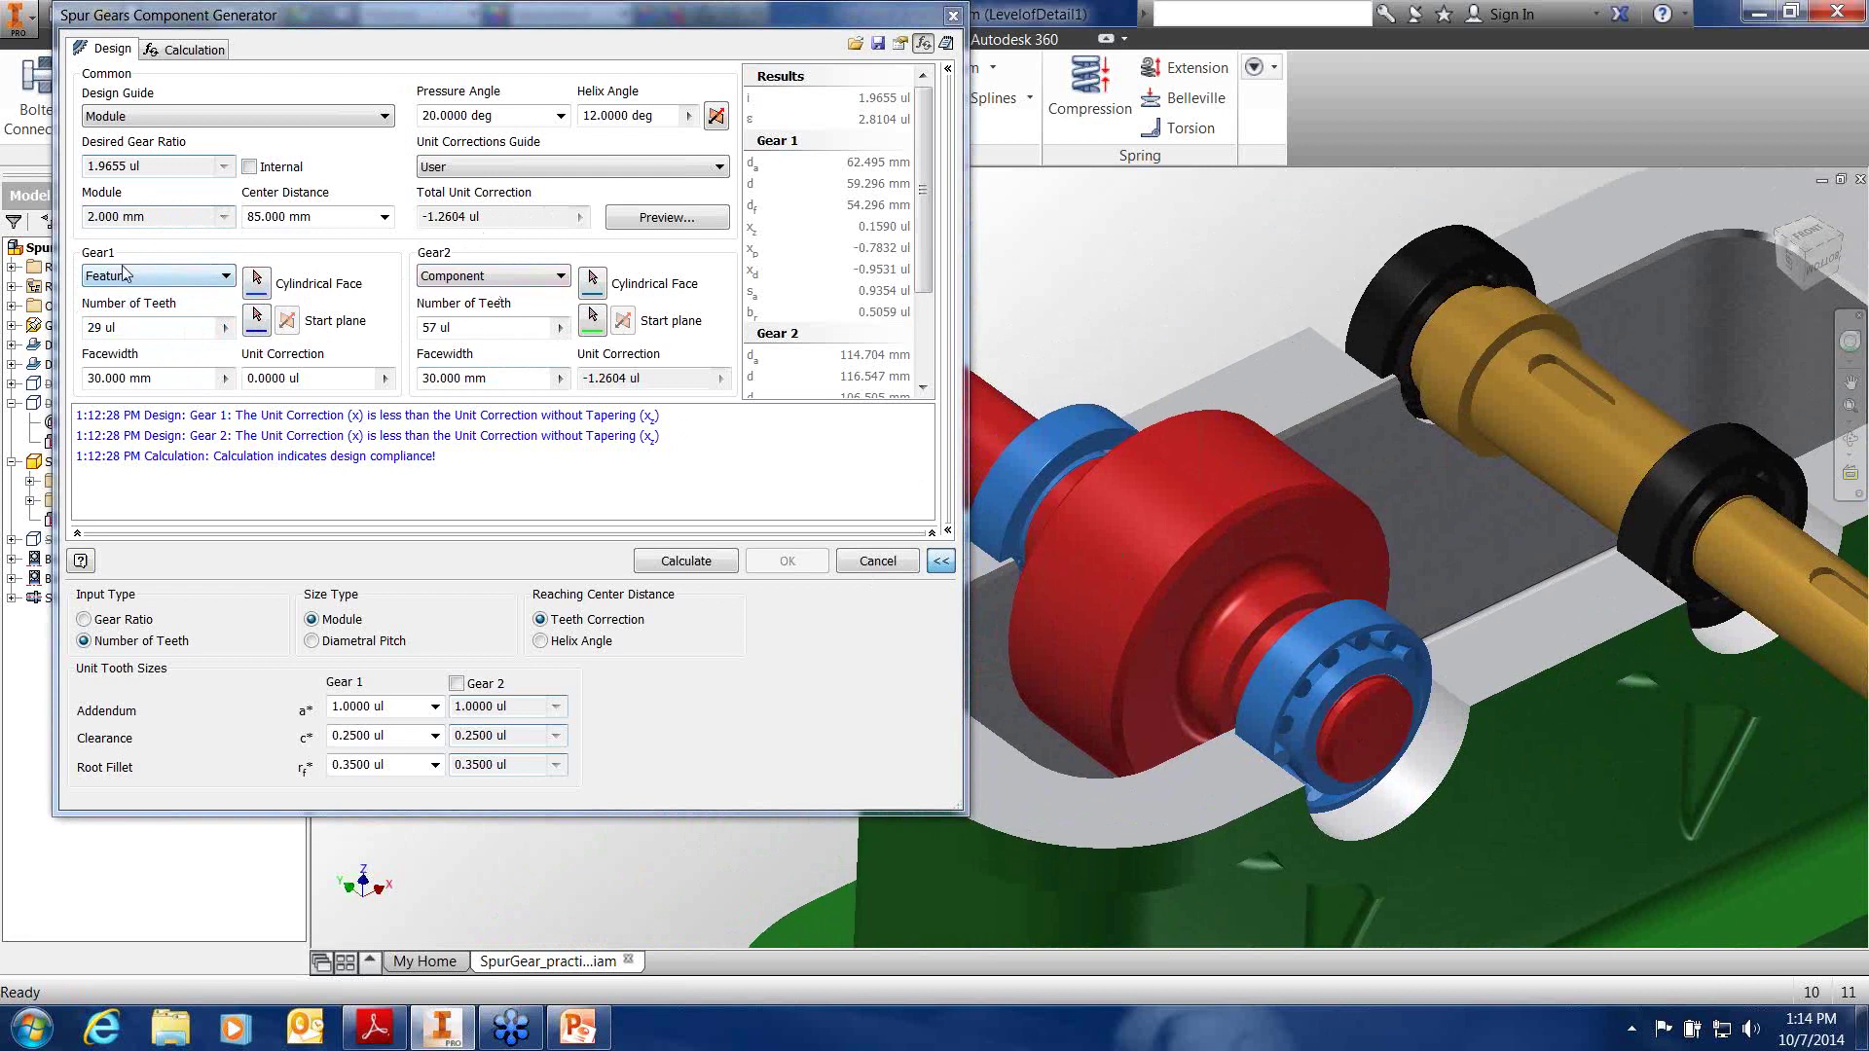
{"action": "left_click", "coordinate": [258, 292]}
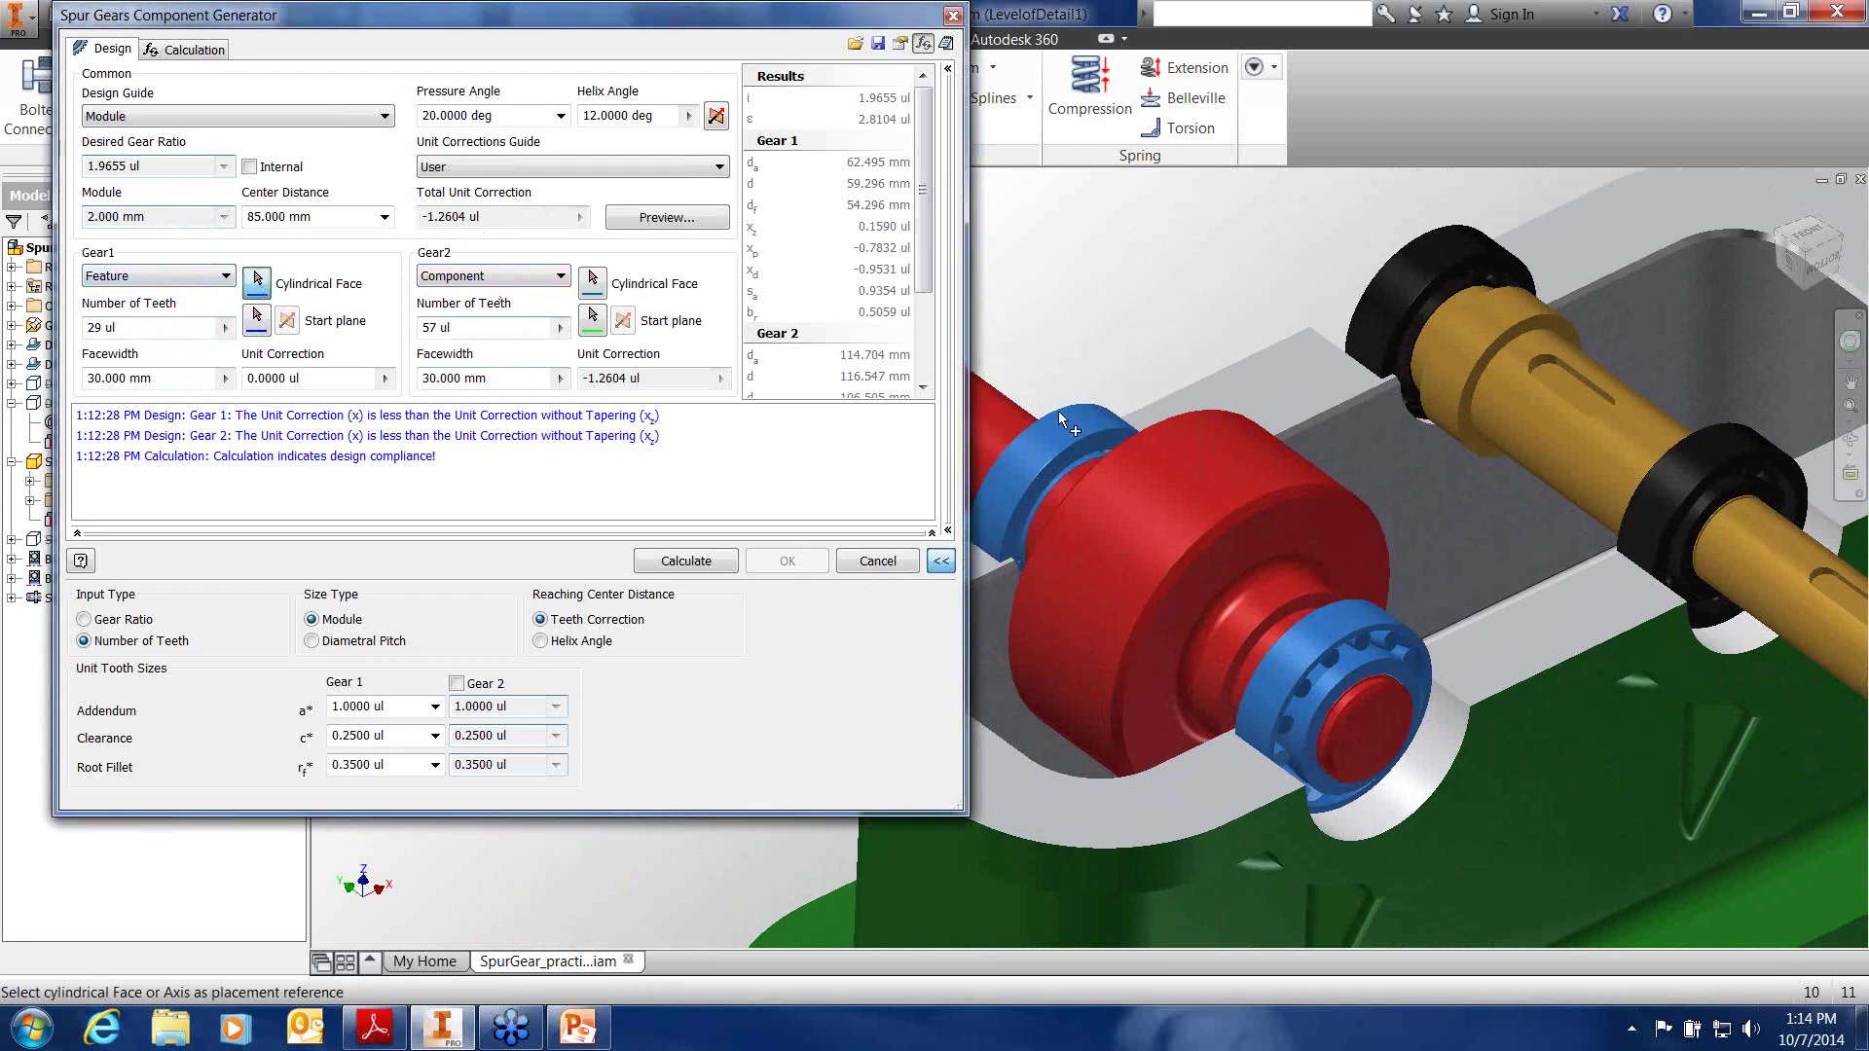
{"action": "left_click", "coordinate": [1178, 473]}
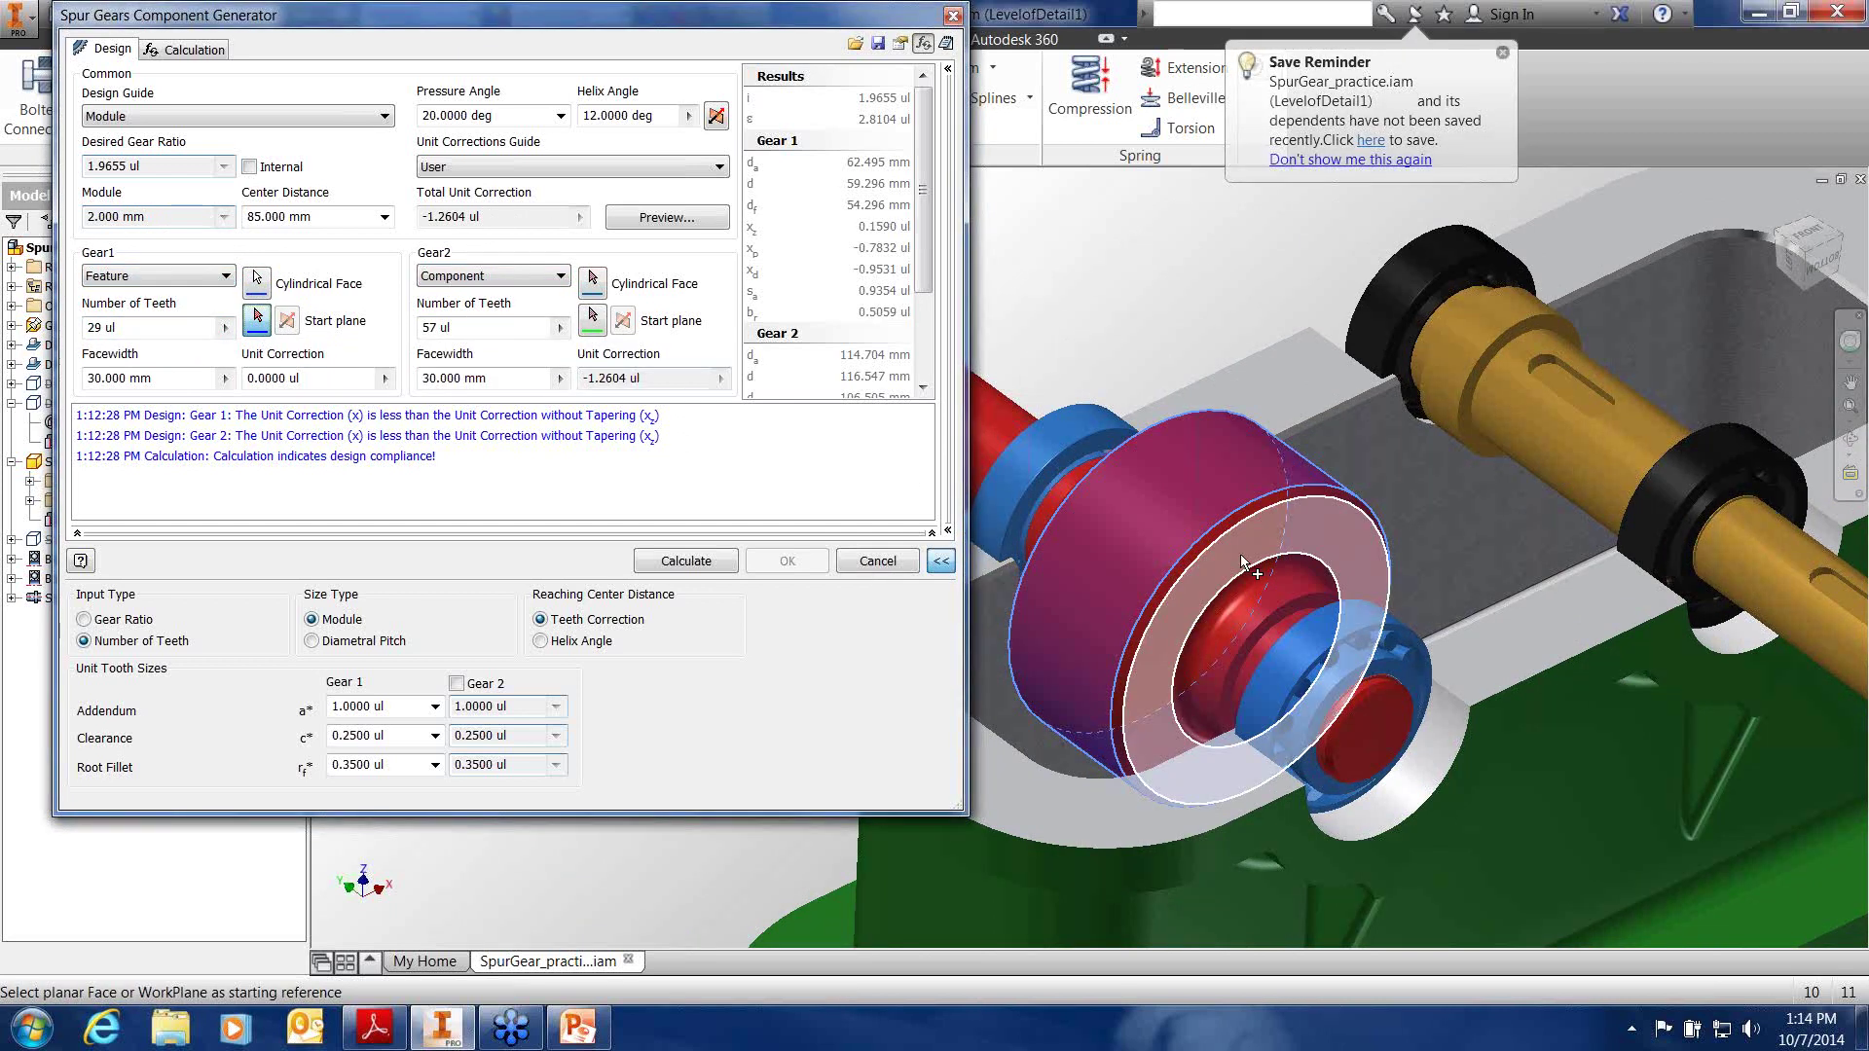
{"action": "left_click", "coordinate": [1241, 556]}
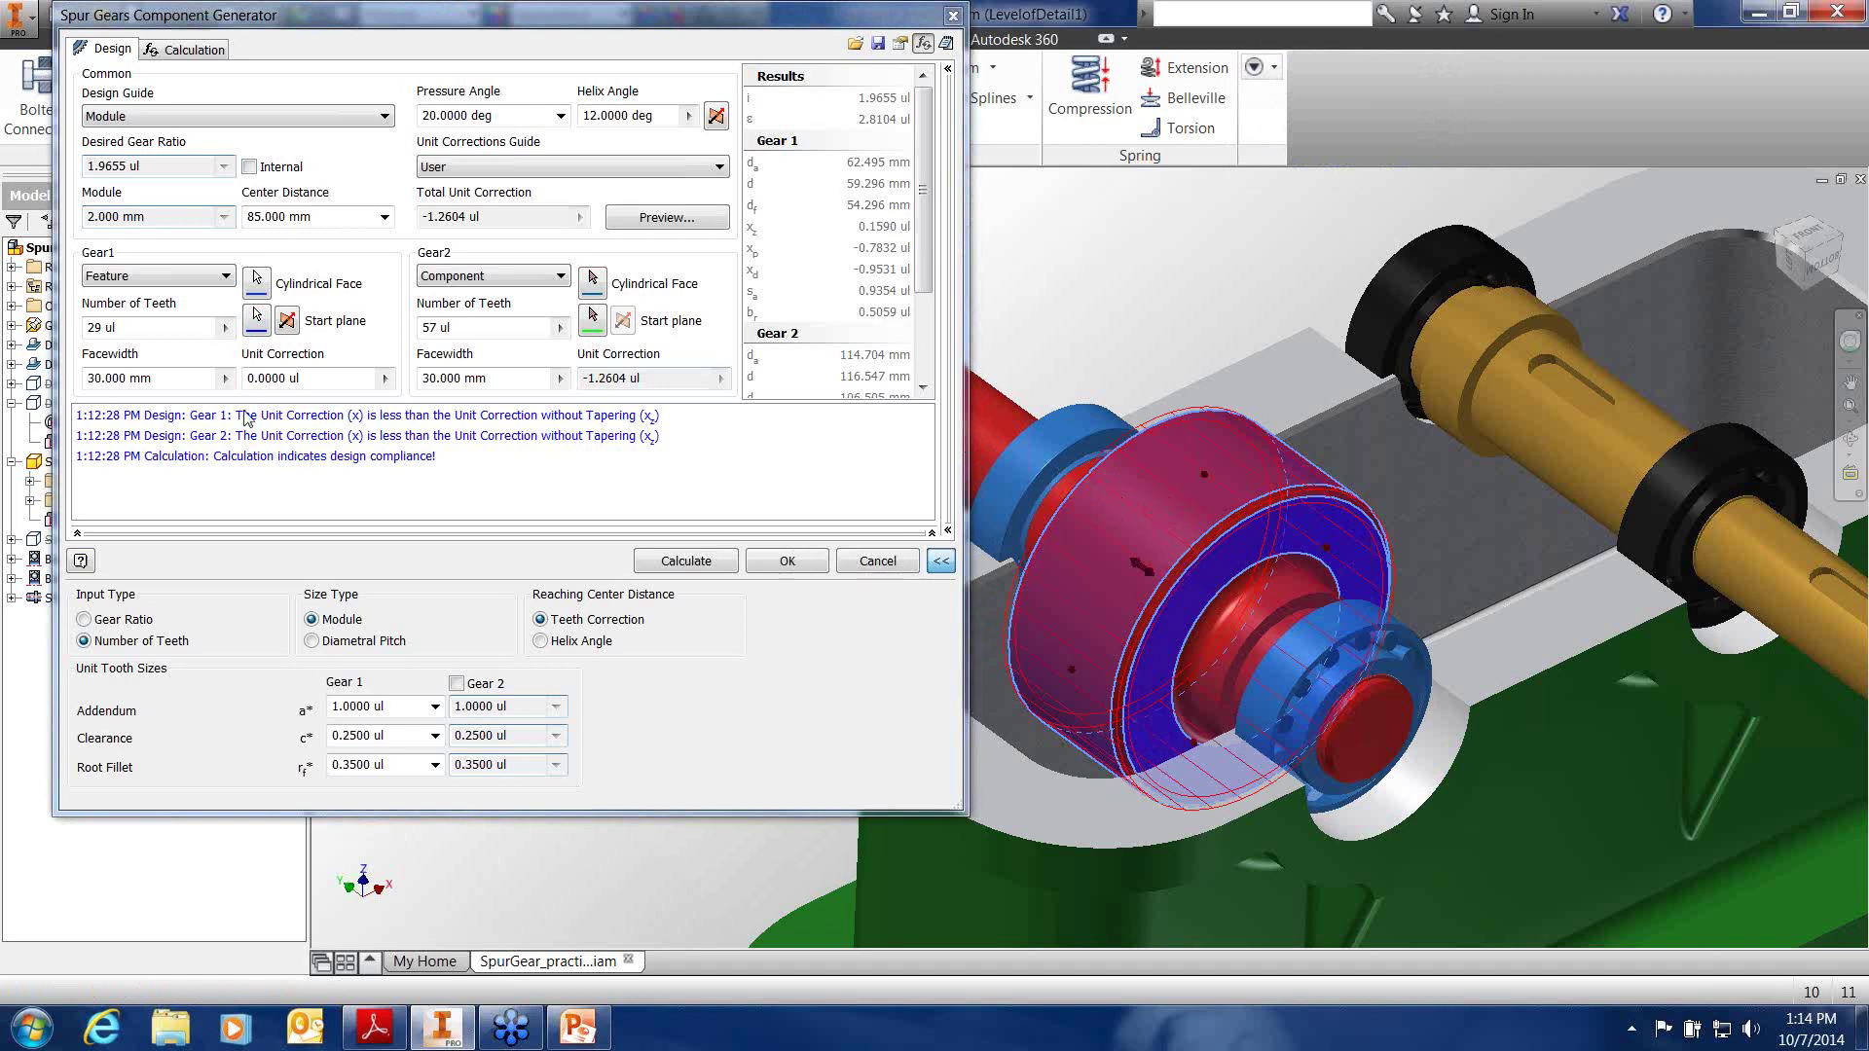
{"action": "double_click", "coordinate": [105, 328]}
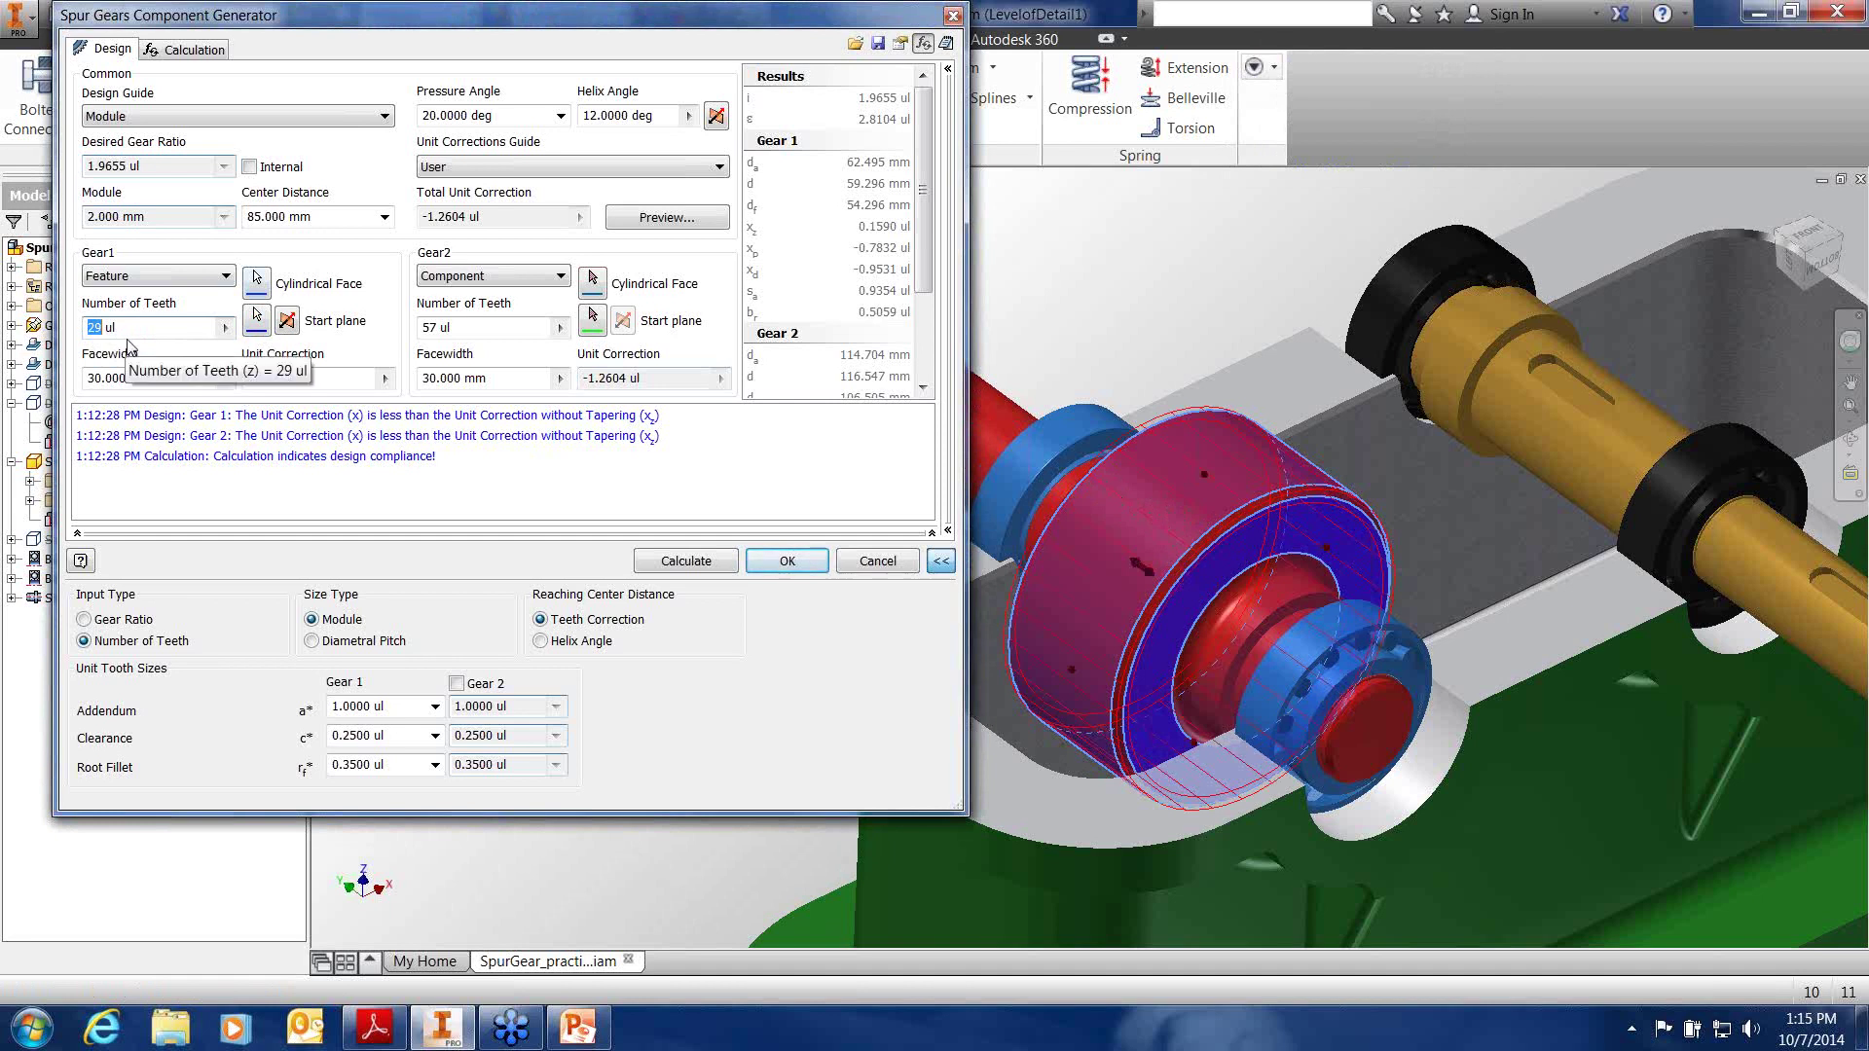
Place Gear 2 with 57 teeth on the brown shaft's keyed cylinder, using the adjoining shoulder face as start plane
{"action": "double_click", "coordinate": [434, 327]}
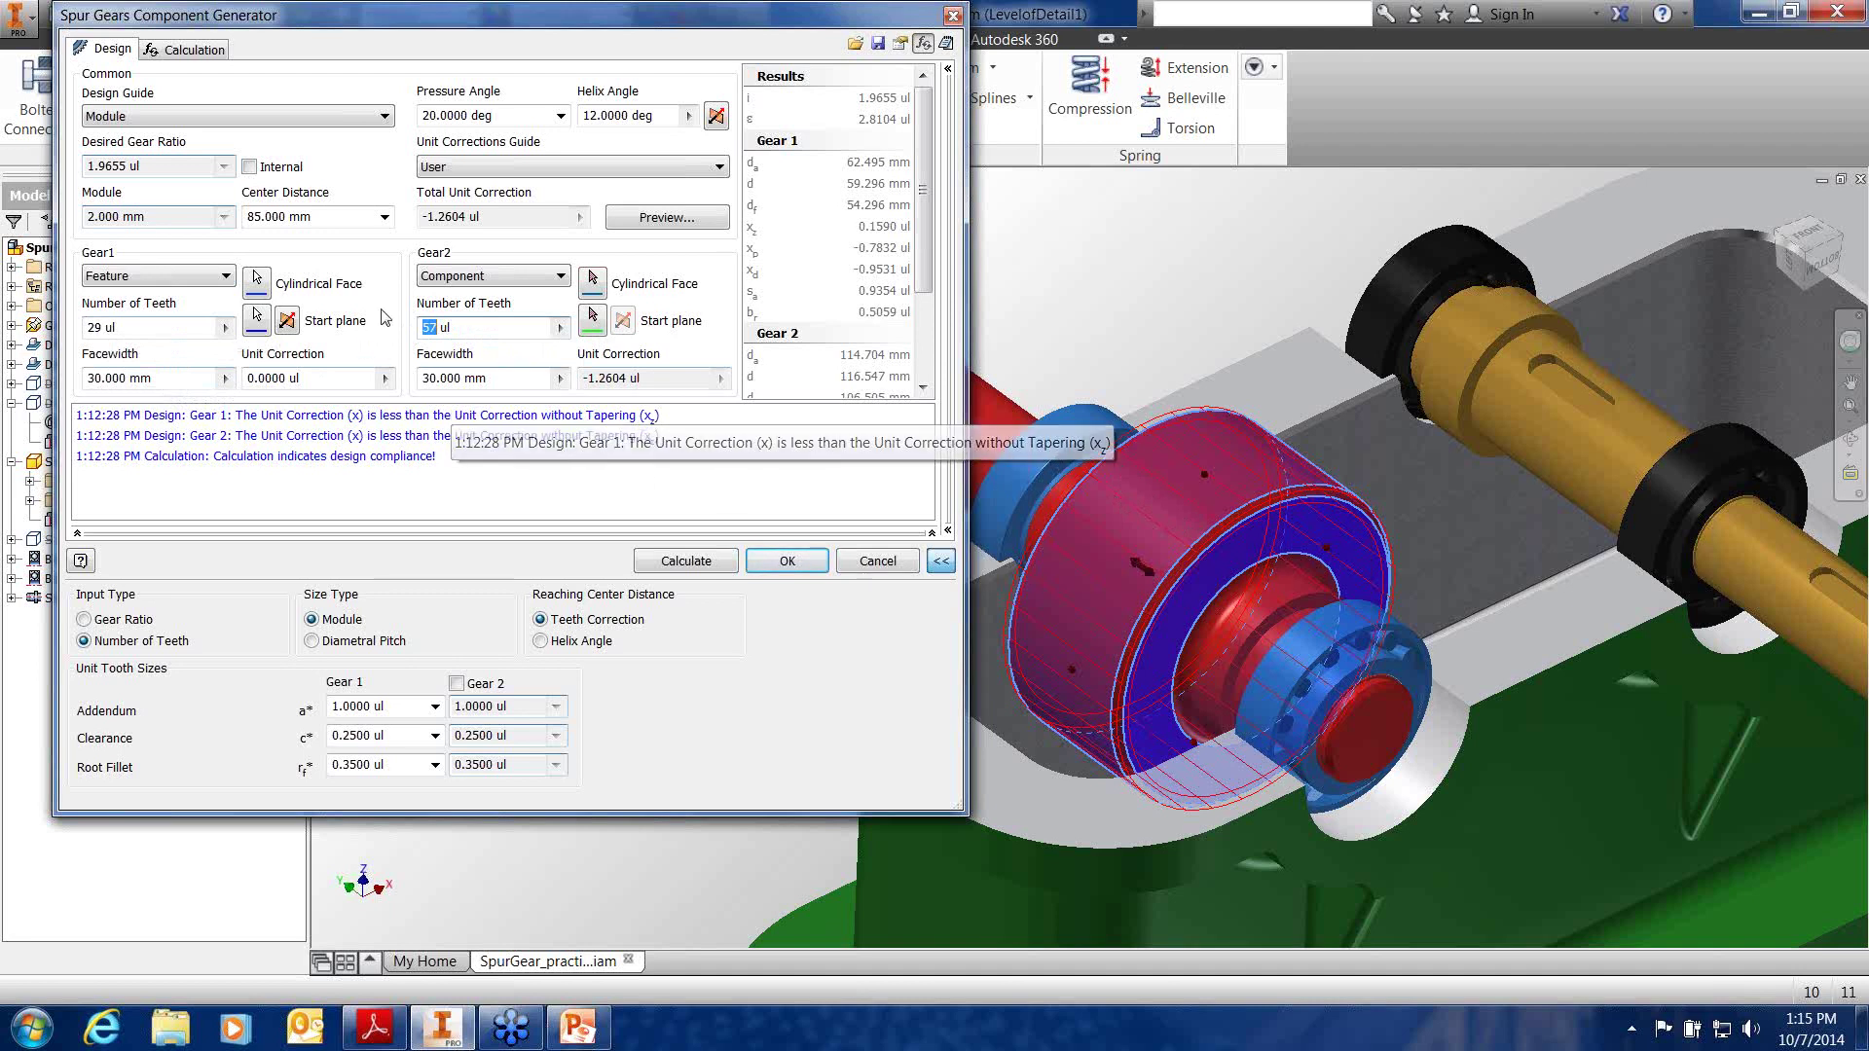
{"action": "left_click", "coordinate": [593, 281]}
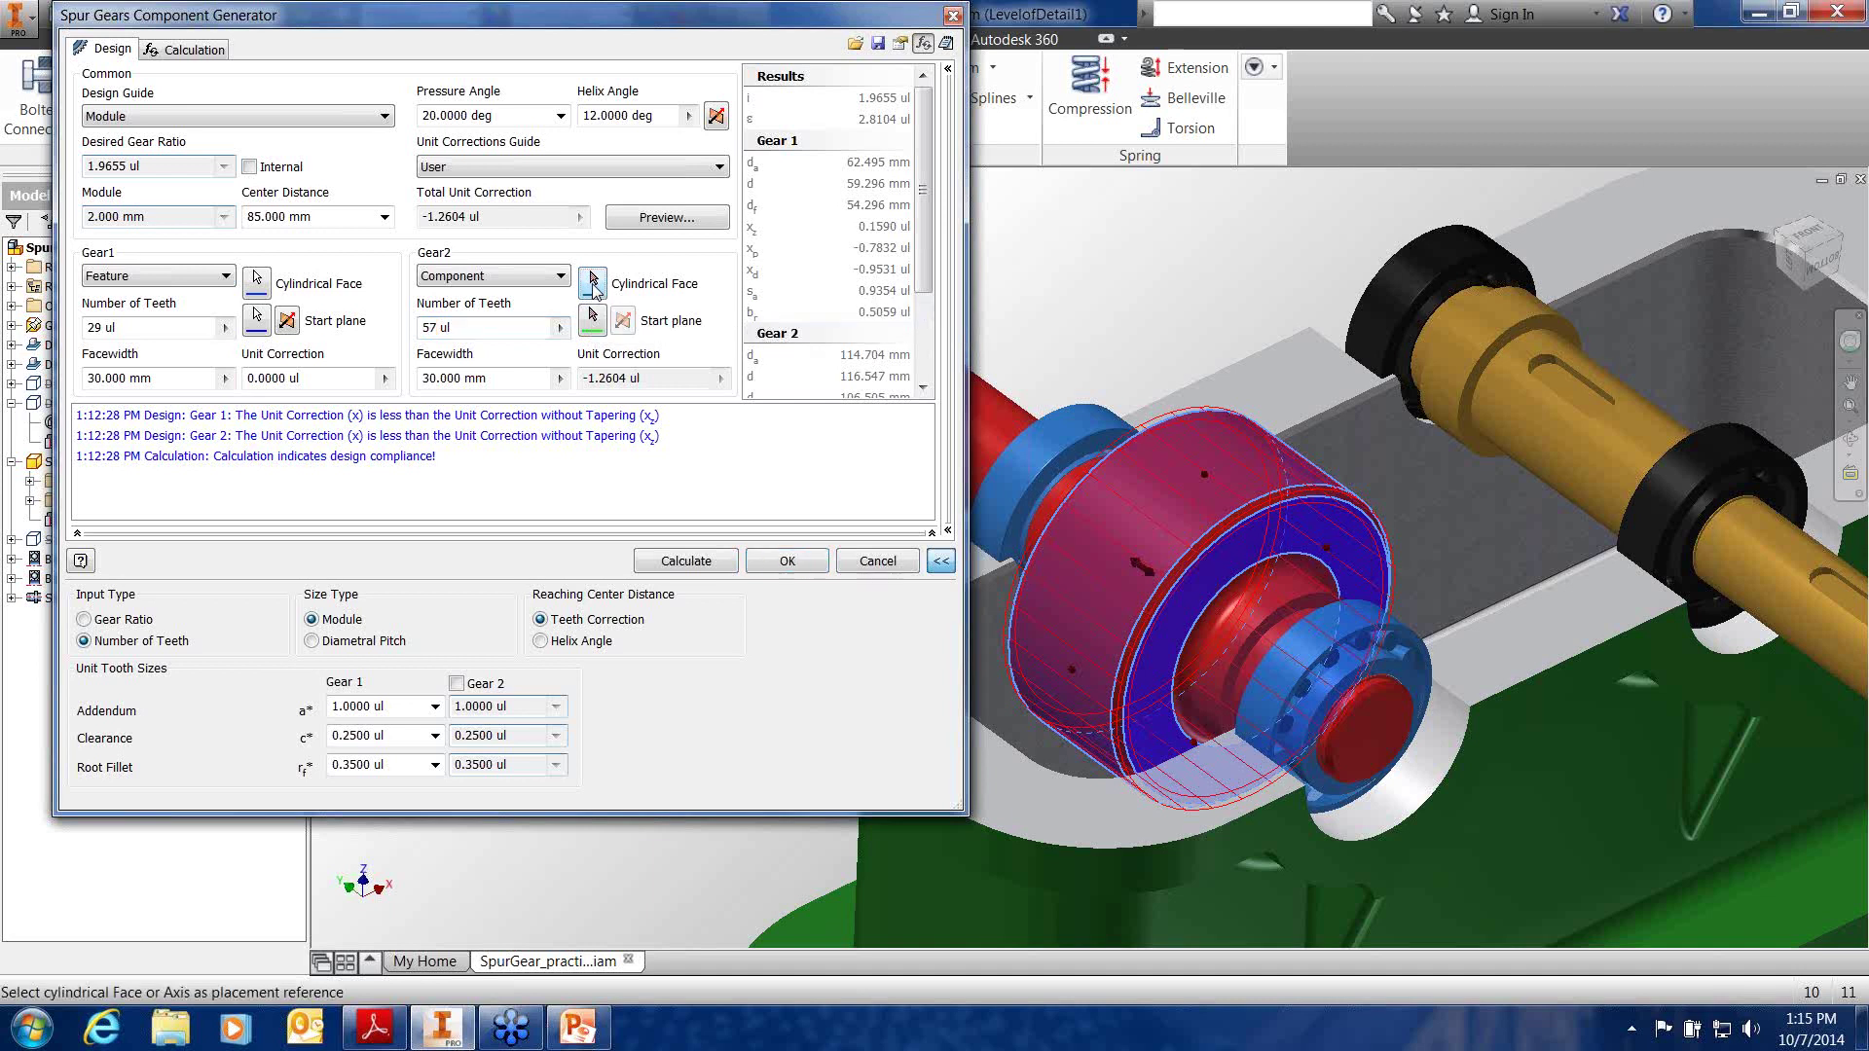
{"action": "left_click", "coordinate": [1589, 463]}
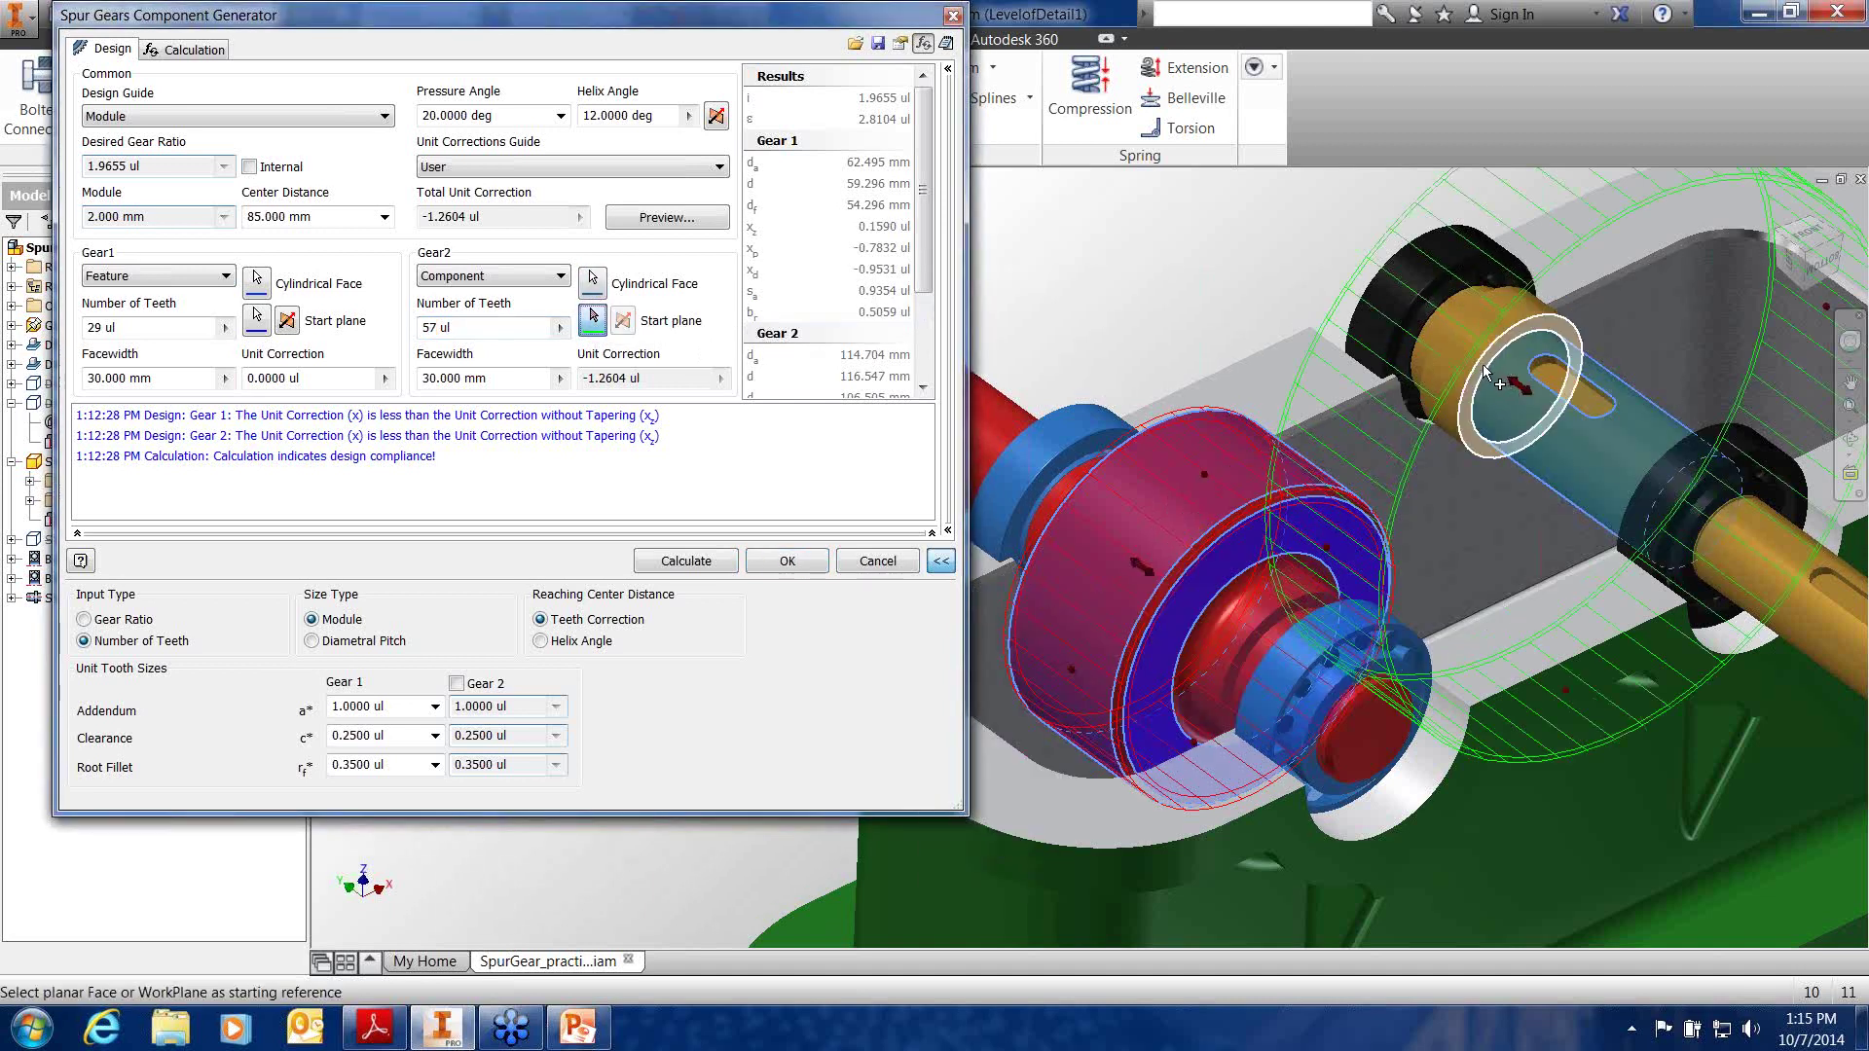
{"action": "left_click", "coordinate": [1482, 364]}
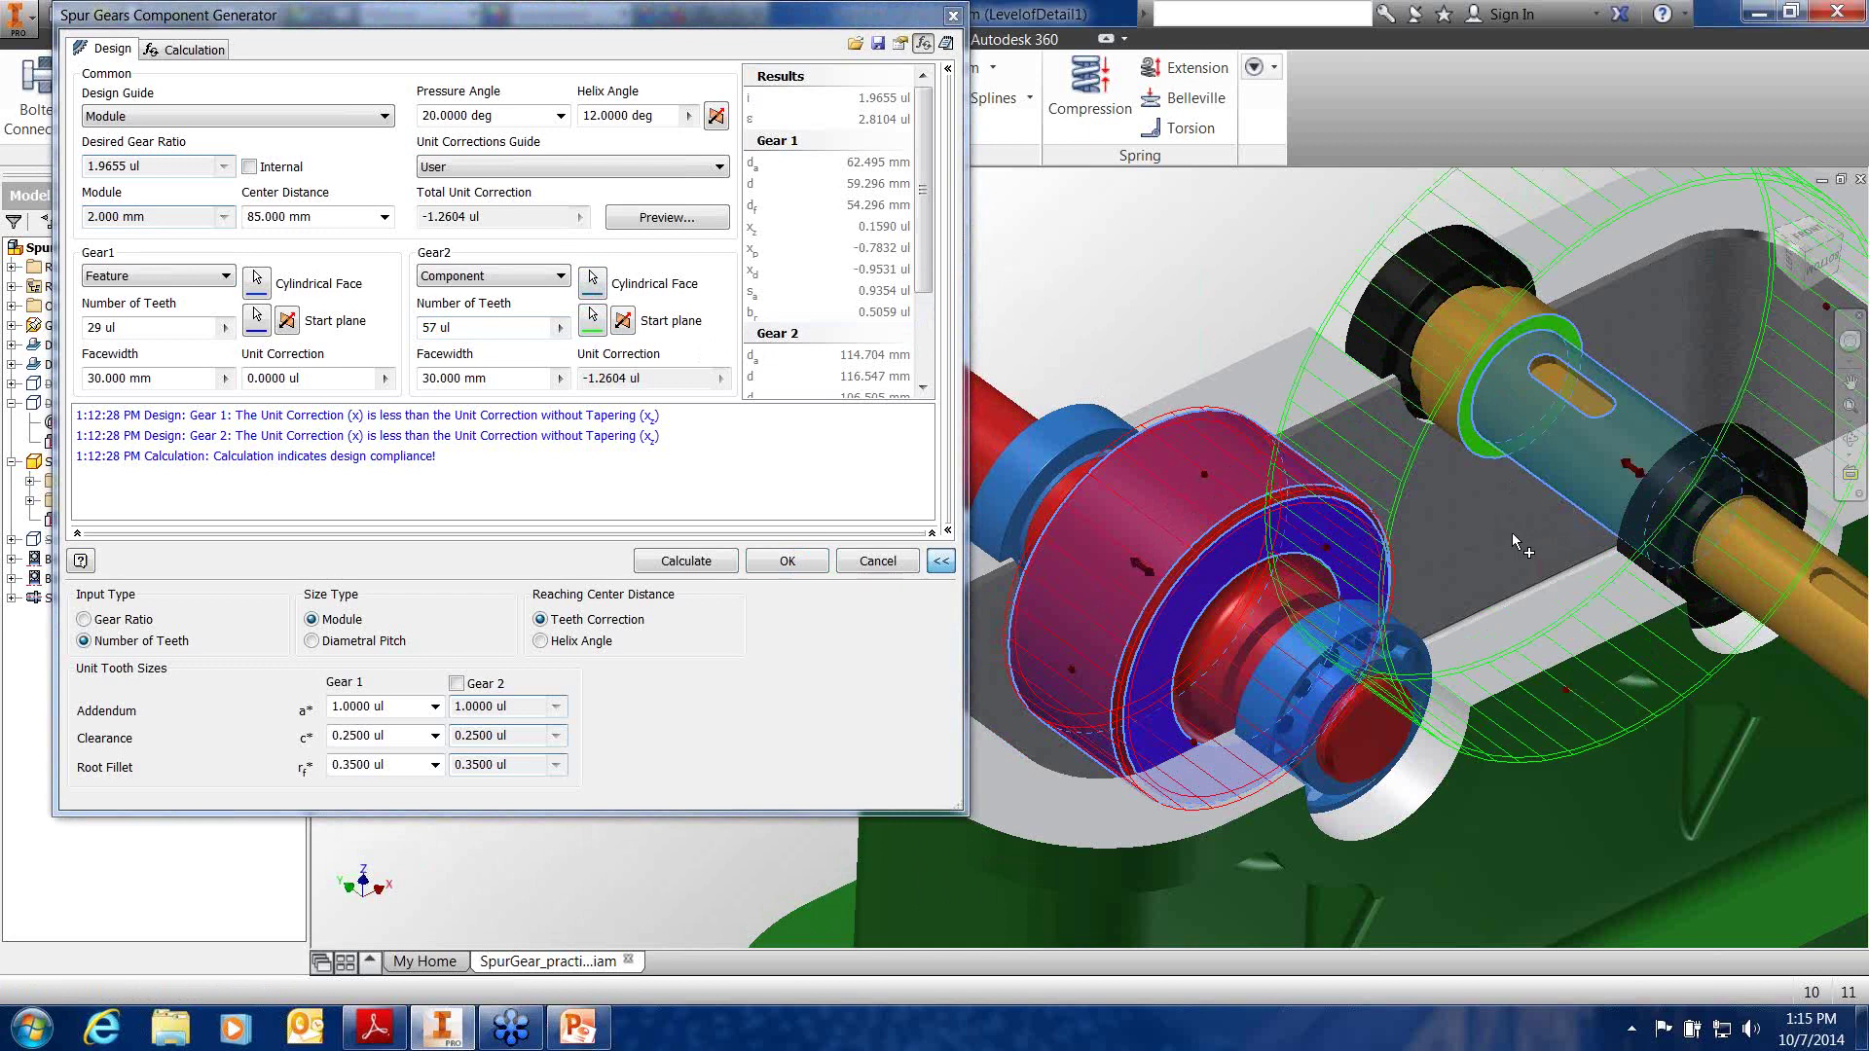
Calculate and generate the spur gear pair, and expand its components in the model browser
{"action": "key", "text": "F4"}
{"action": "mouse_move", "coordinate": [1503, 516]}
{"action": "left_mouse_down"}
{"action": "mouse_move", "coordinate": [1528, 557]}
{"action": "mouse_move", "coordinate": [1419, 516]}
{"action": "mouse_move", "coordinate": [1501, 524]}
{"action": "left_mouse_up"}
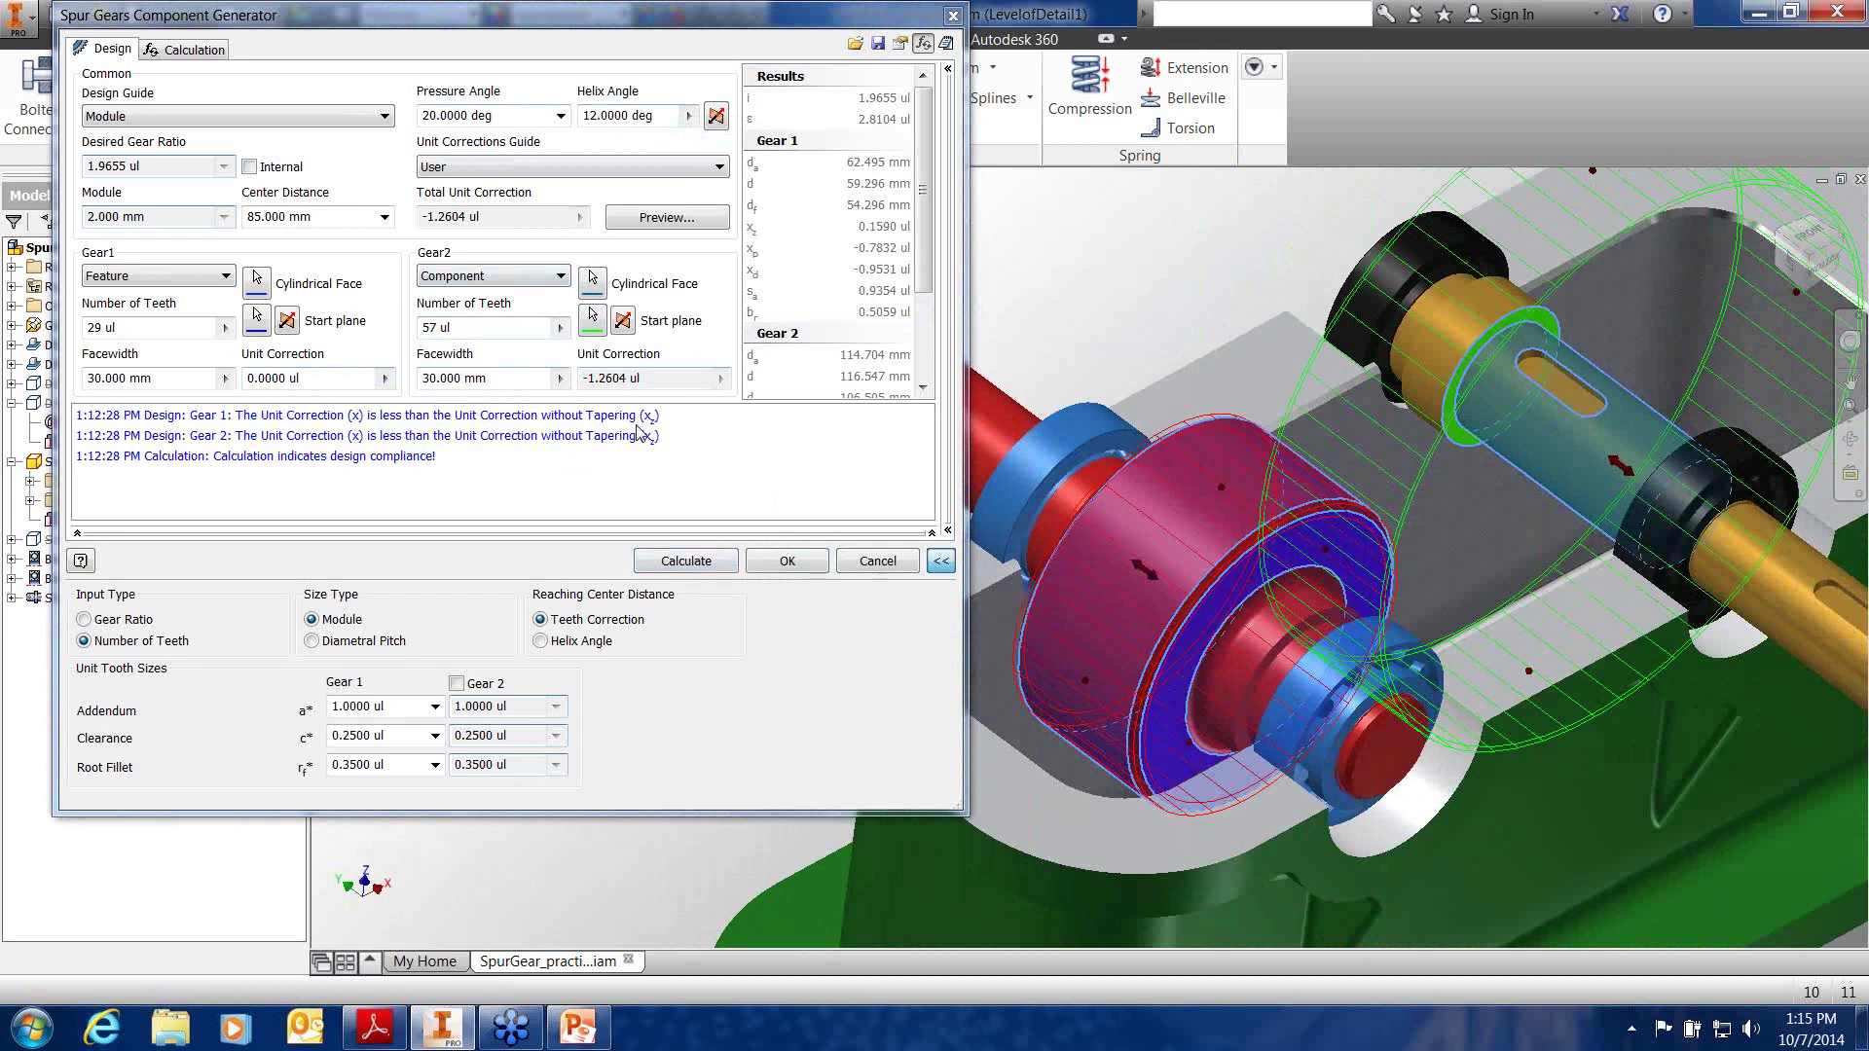
{"action": "left_click", "coordinate": [686, 561]}
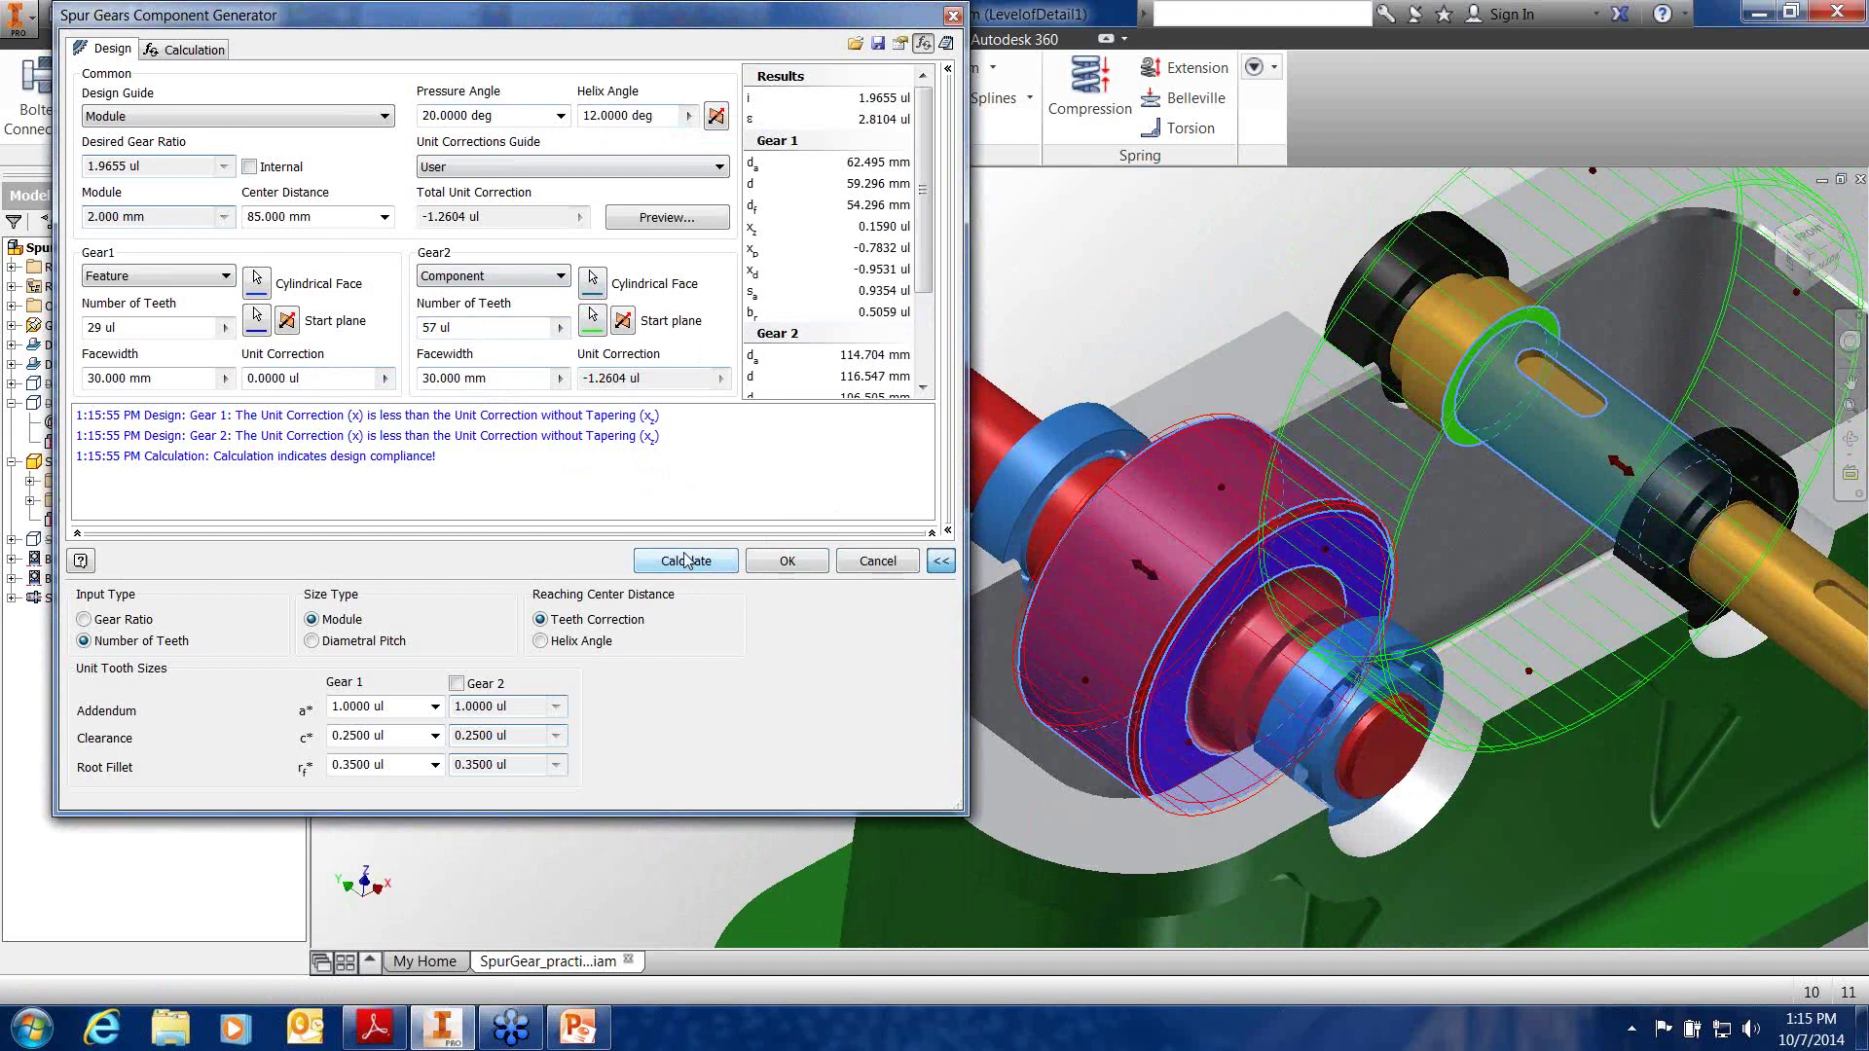
{"action": "left_click", "coordinate": [787, 562]}
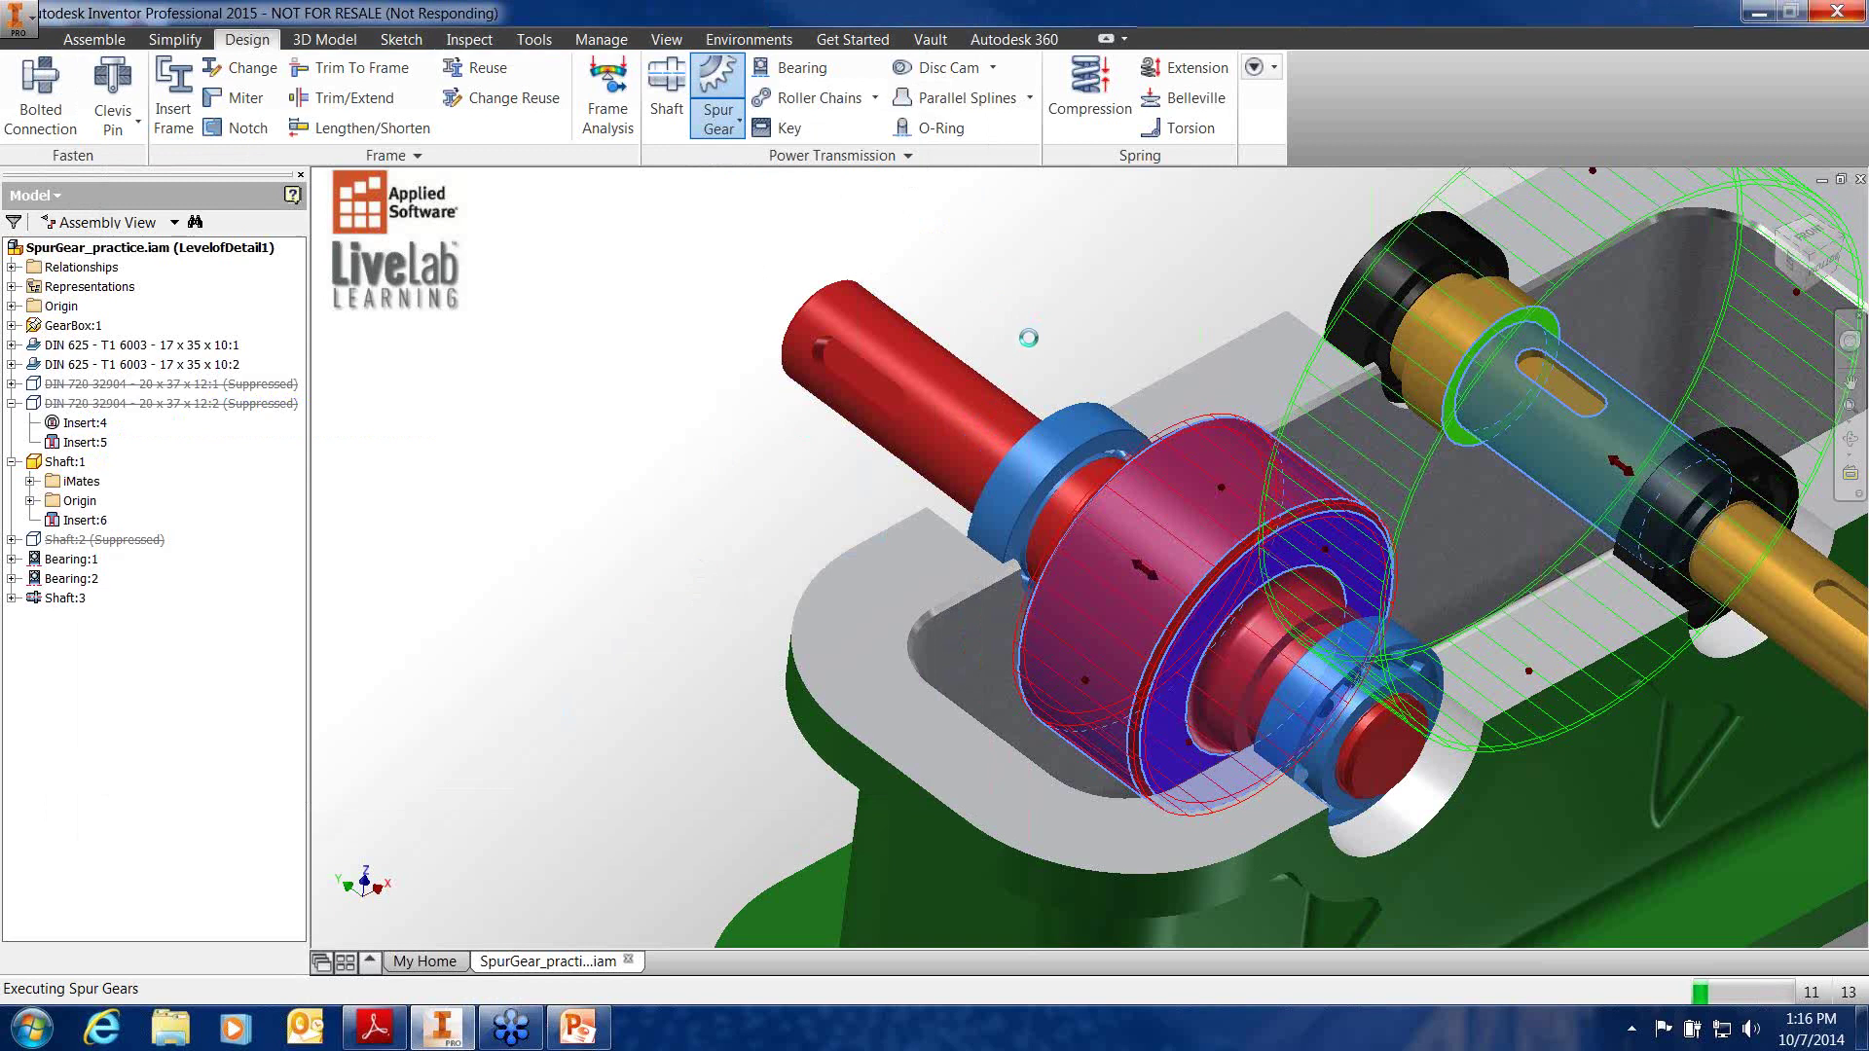
{"action": "middle_click_drag", "start_coordinate": [1300, 344], "coordinate": [980, 367]}
{"action": "middle_click_drag", "start_coordinate": [1018, 449], "coordinate": [914, 400], "text": "shift"}
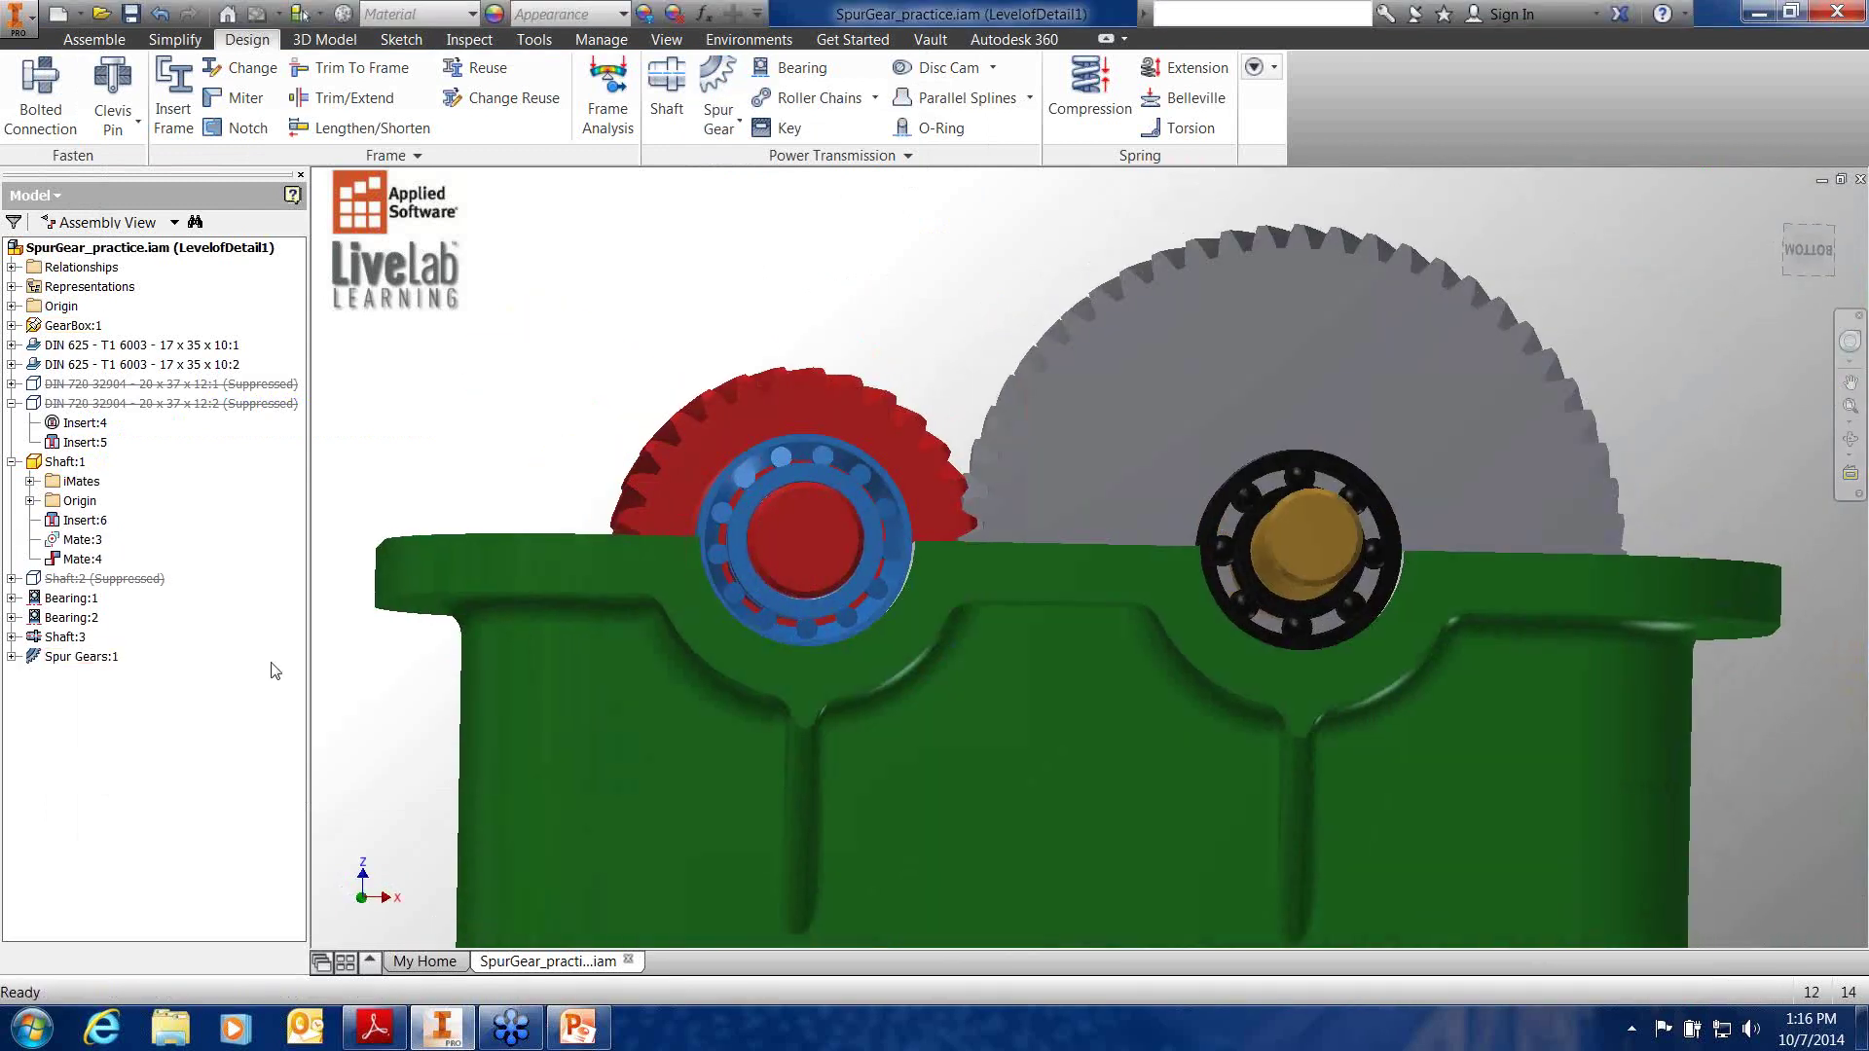
{"action": "left_click", "coordinate": [70, 658]}
{"action": "left_click", "coordinate": [12, 656]}
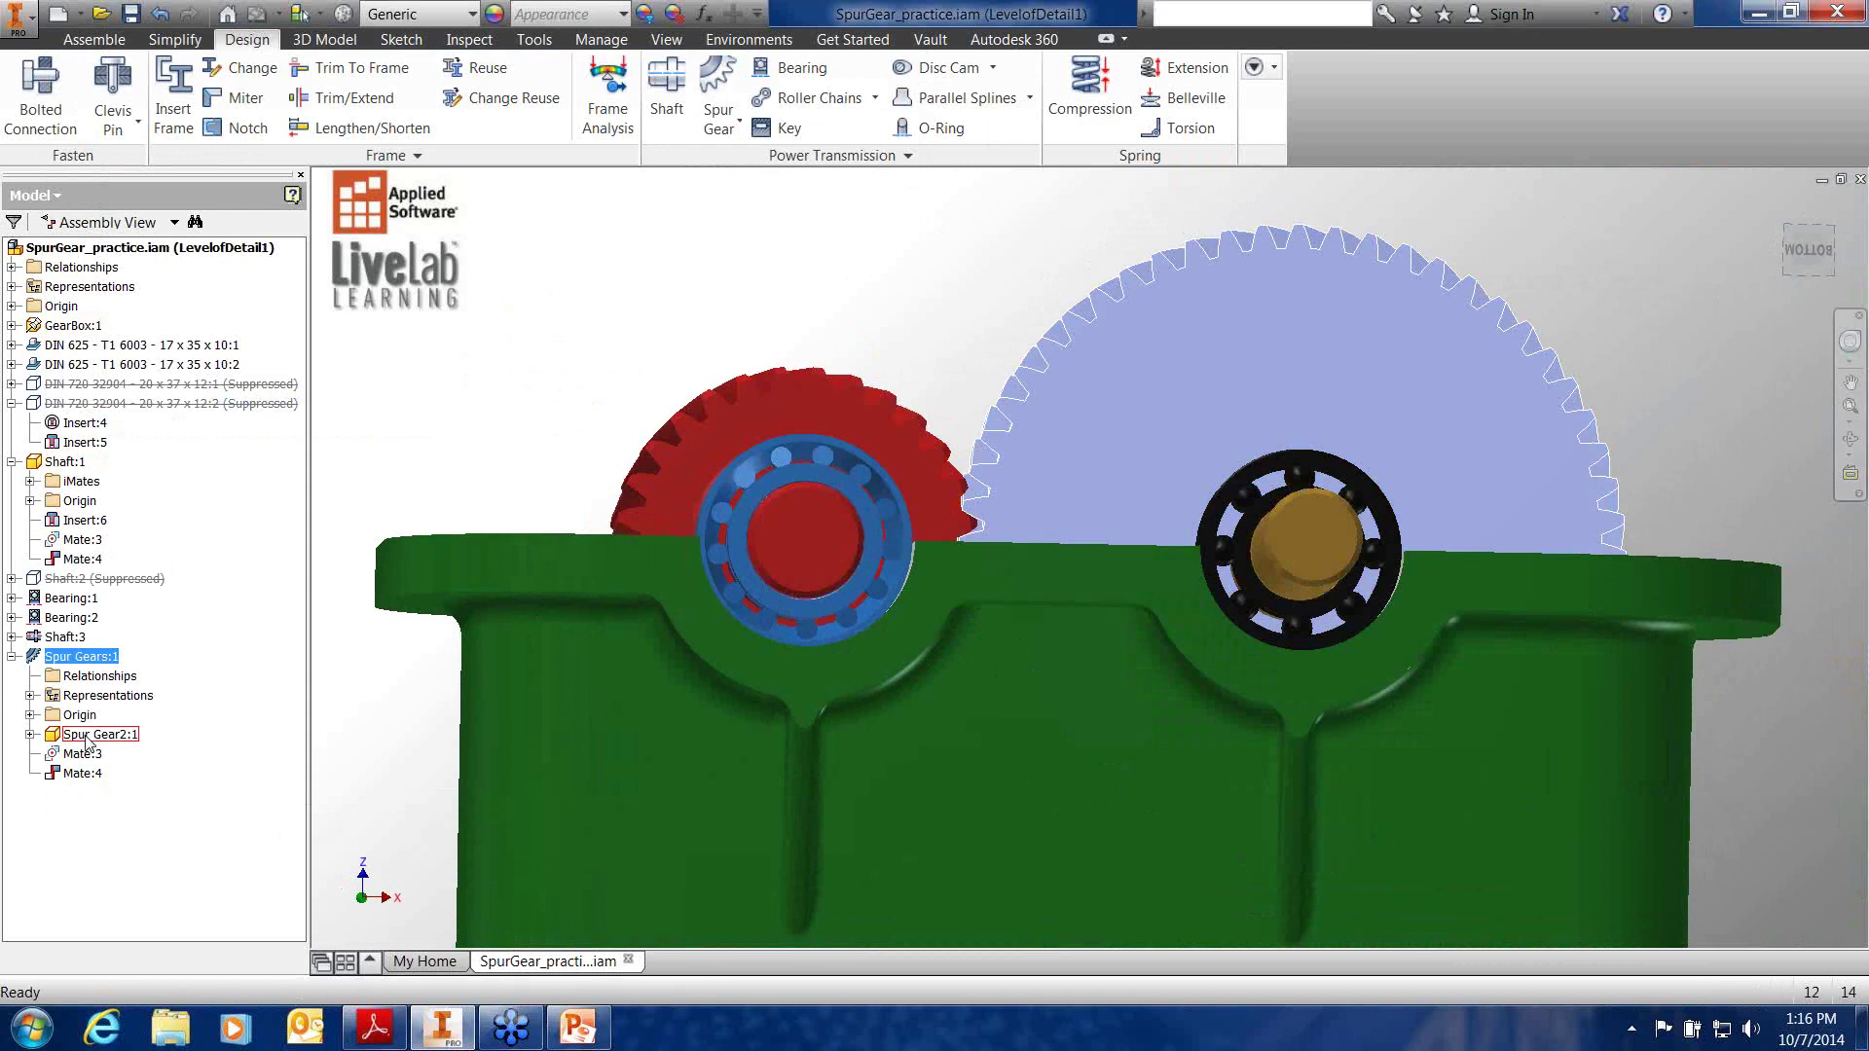
Save the assembly together with all its dependent design files, accepting every file that requires saving
{"action": "left_click", "coordinate": [131, 15]}
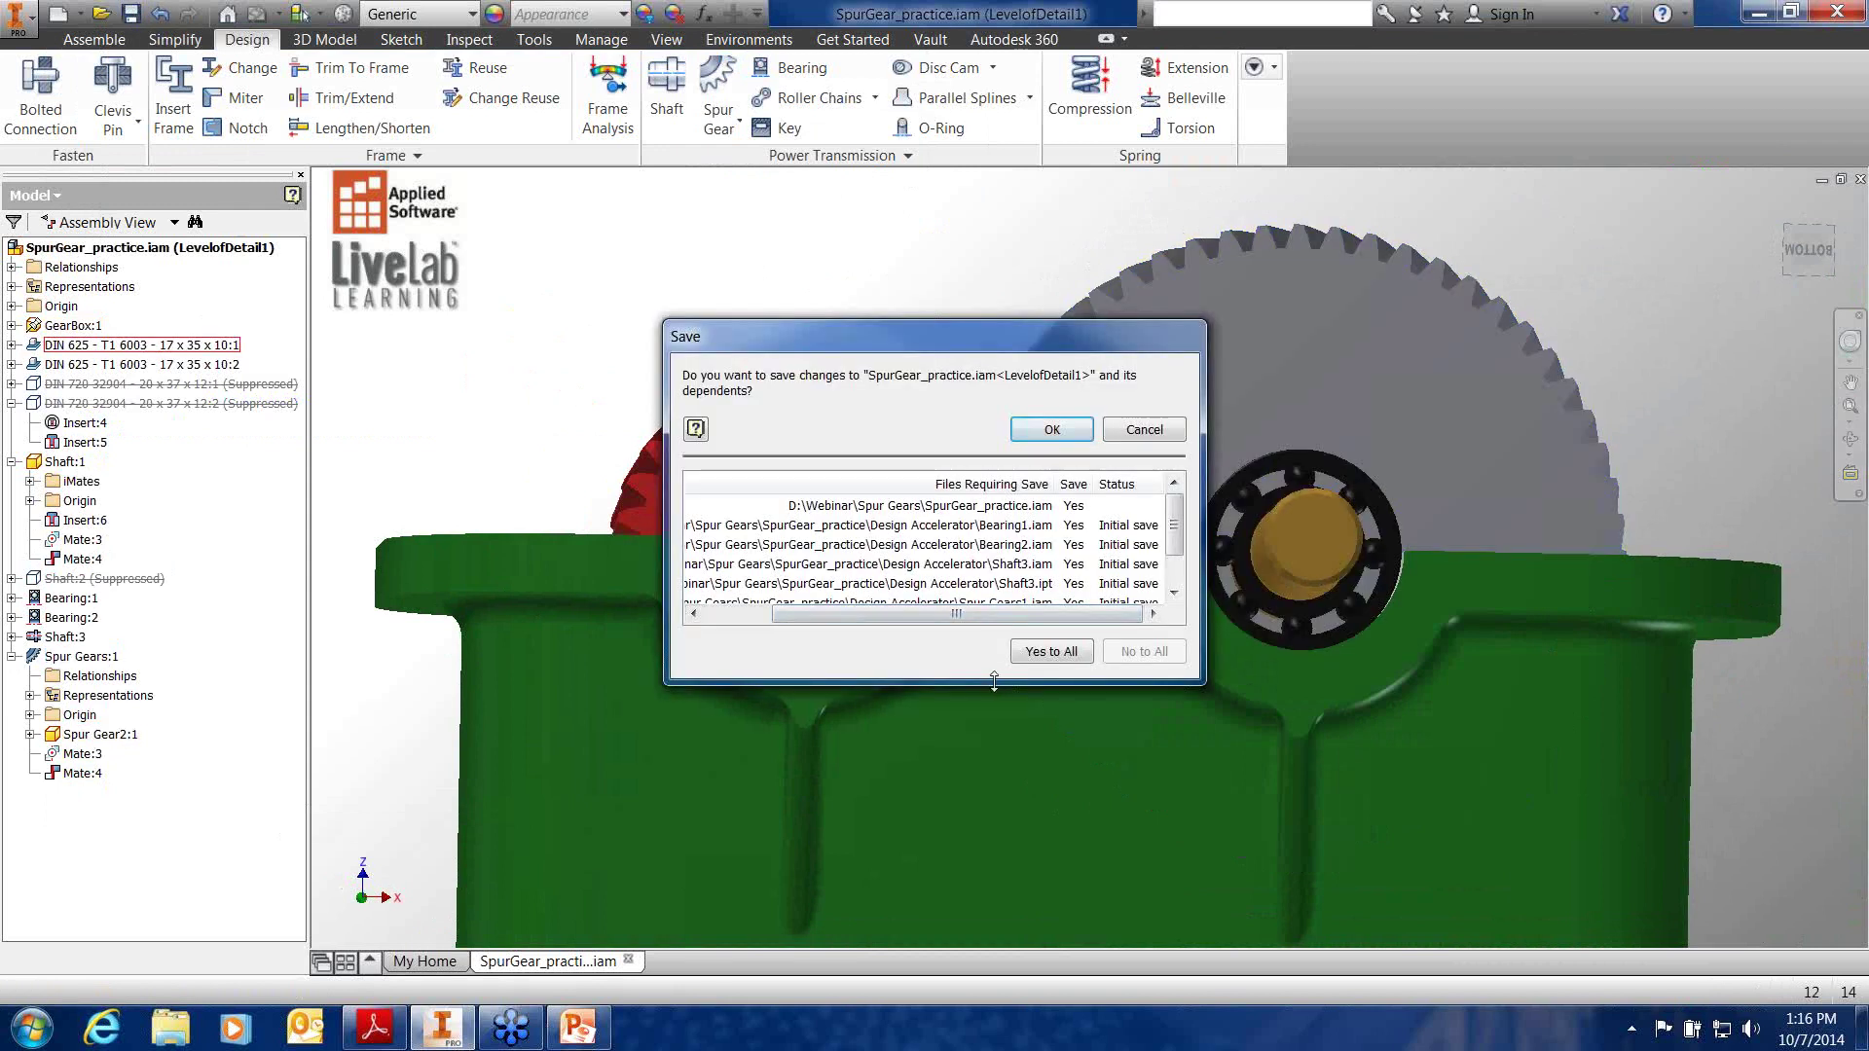
{"action": "left_click_drag", "start_coordinate": [995, 688], "coordinate": [995, 814]}
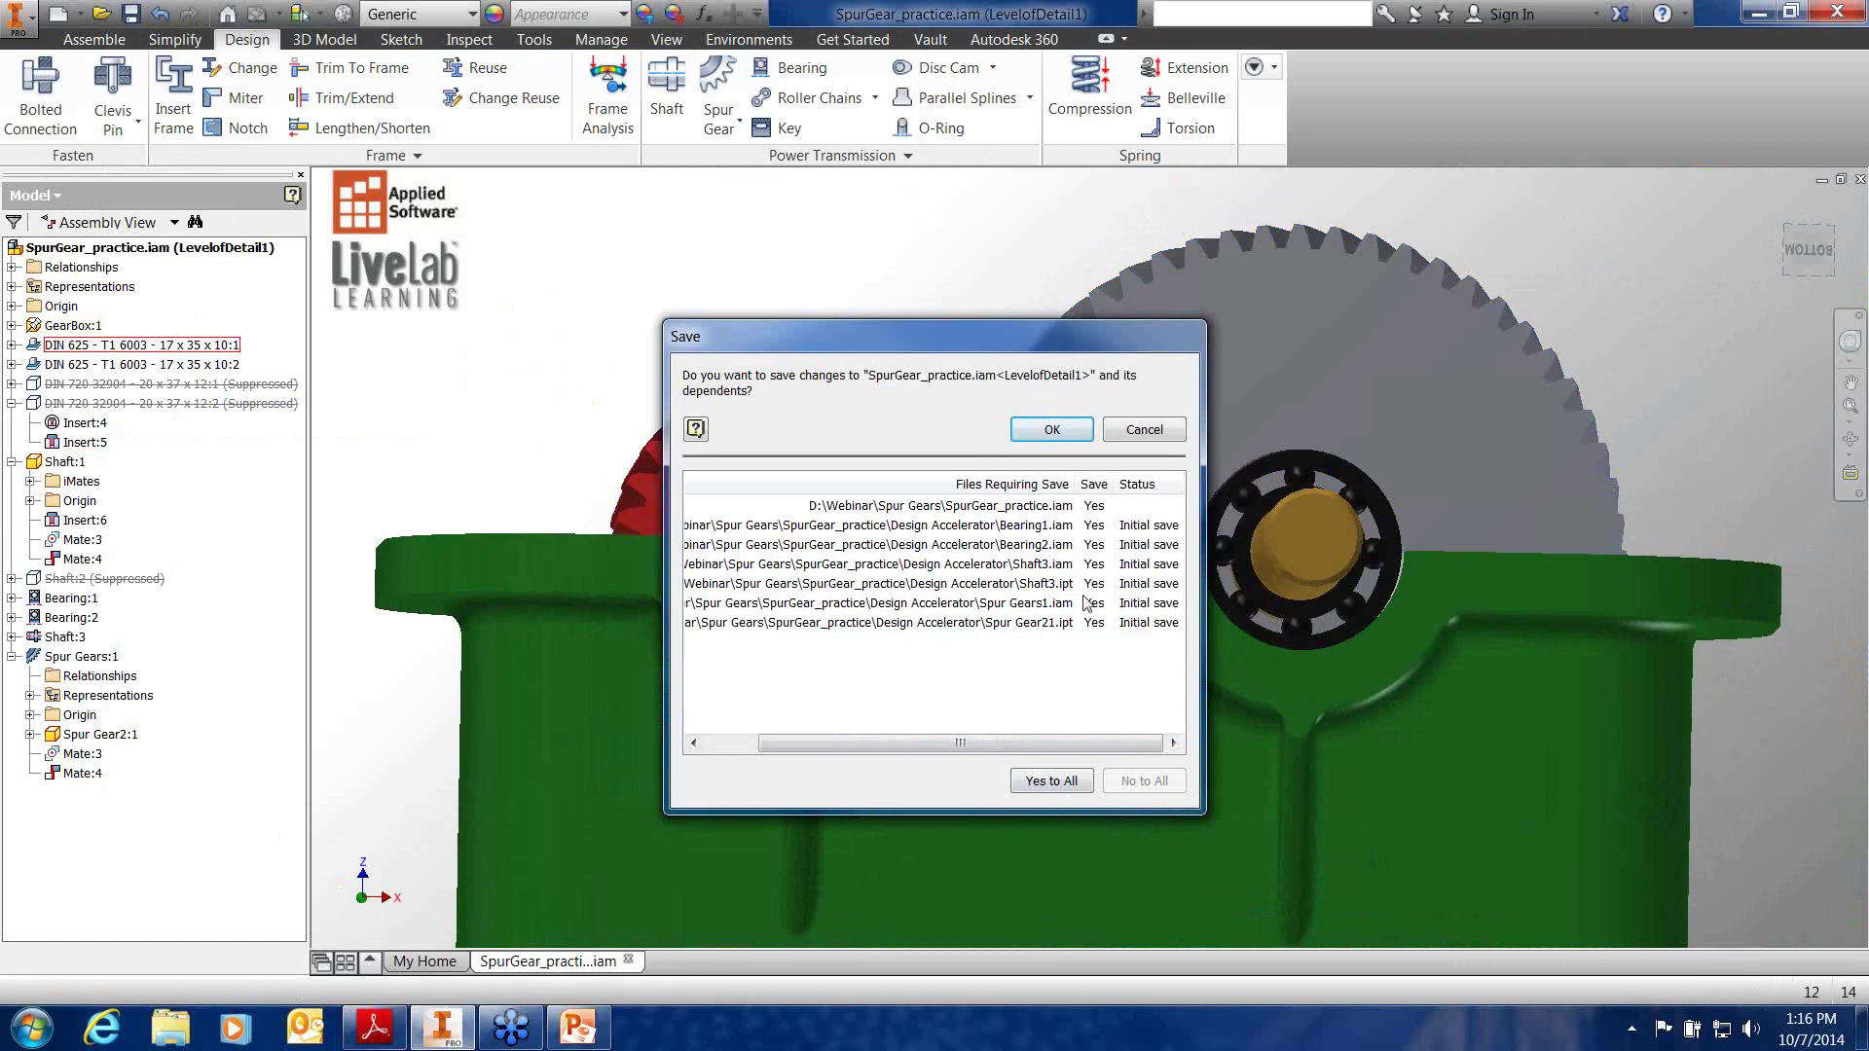
{"action": "left_click", "coordinate": [1054, 781]}
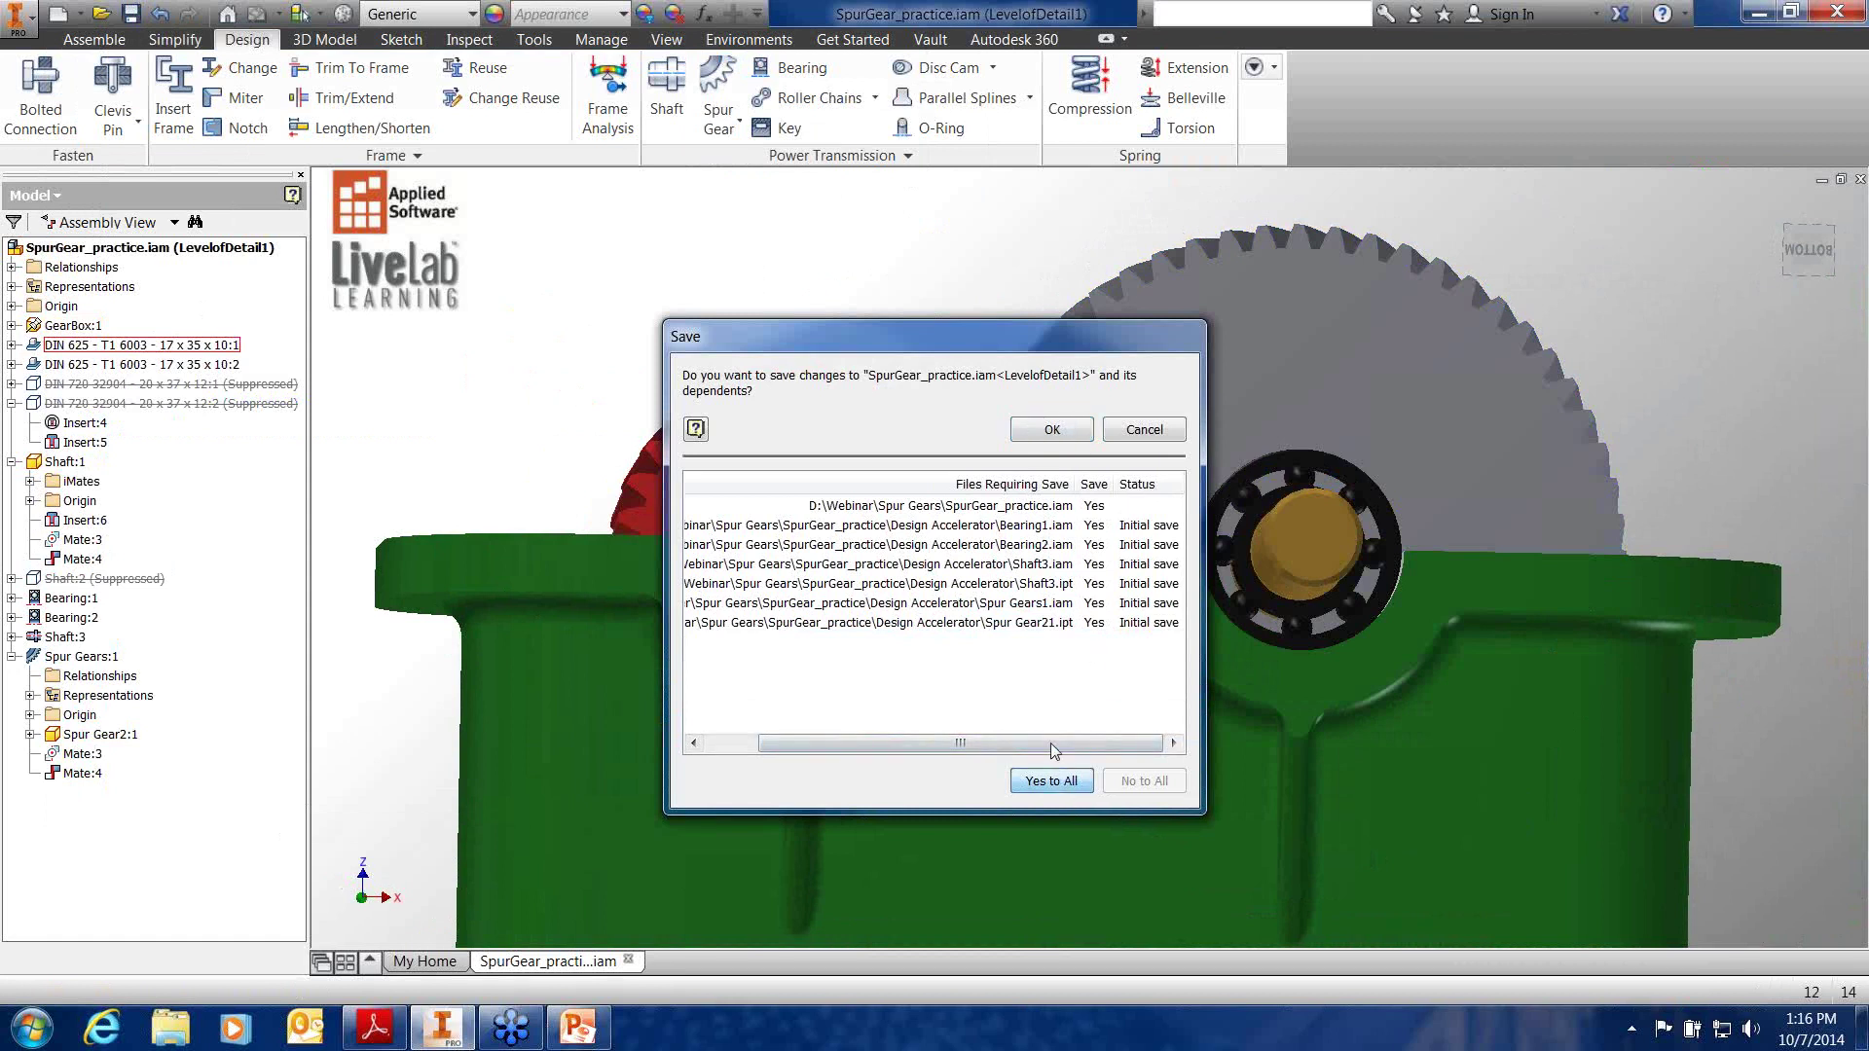
{"action": "left_click", "coordinate": [1051, 430]}
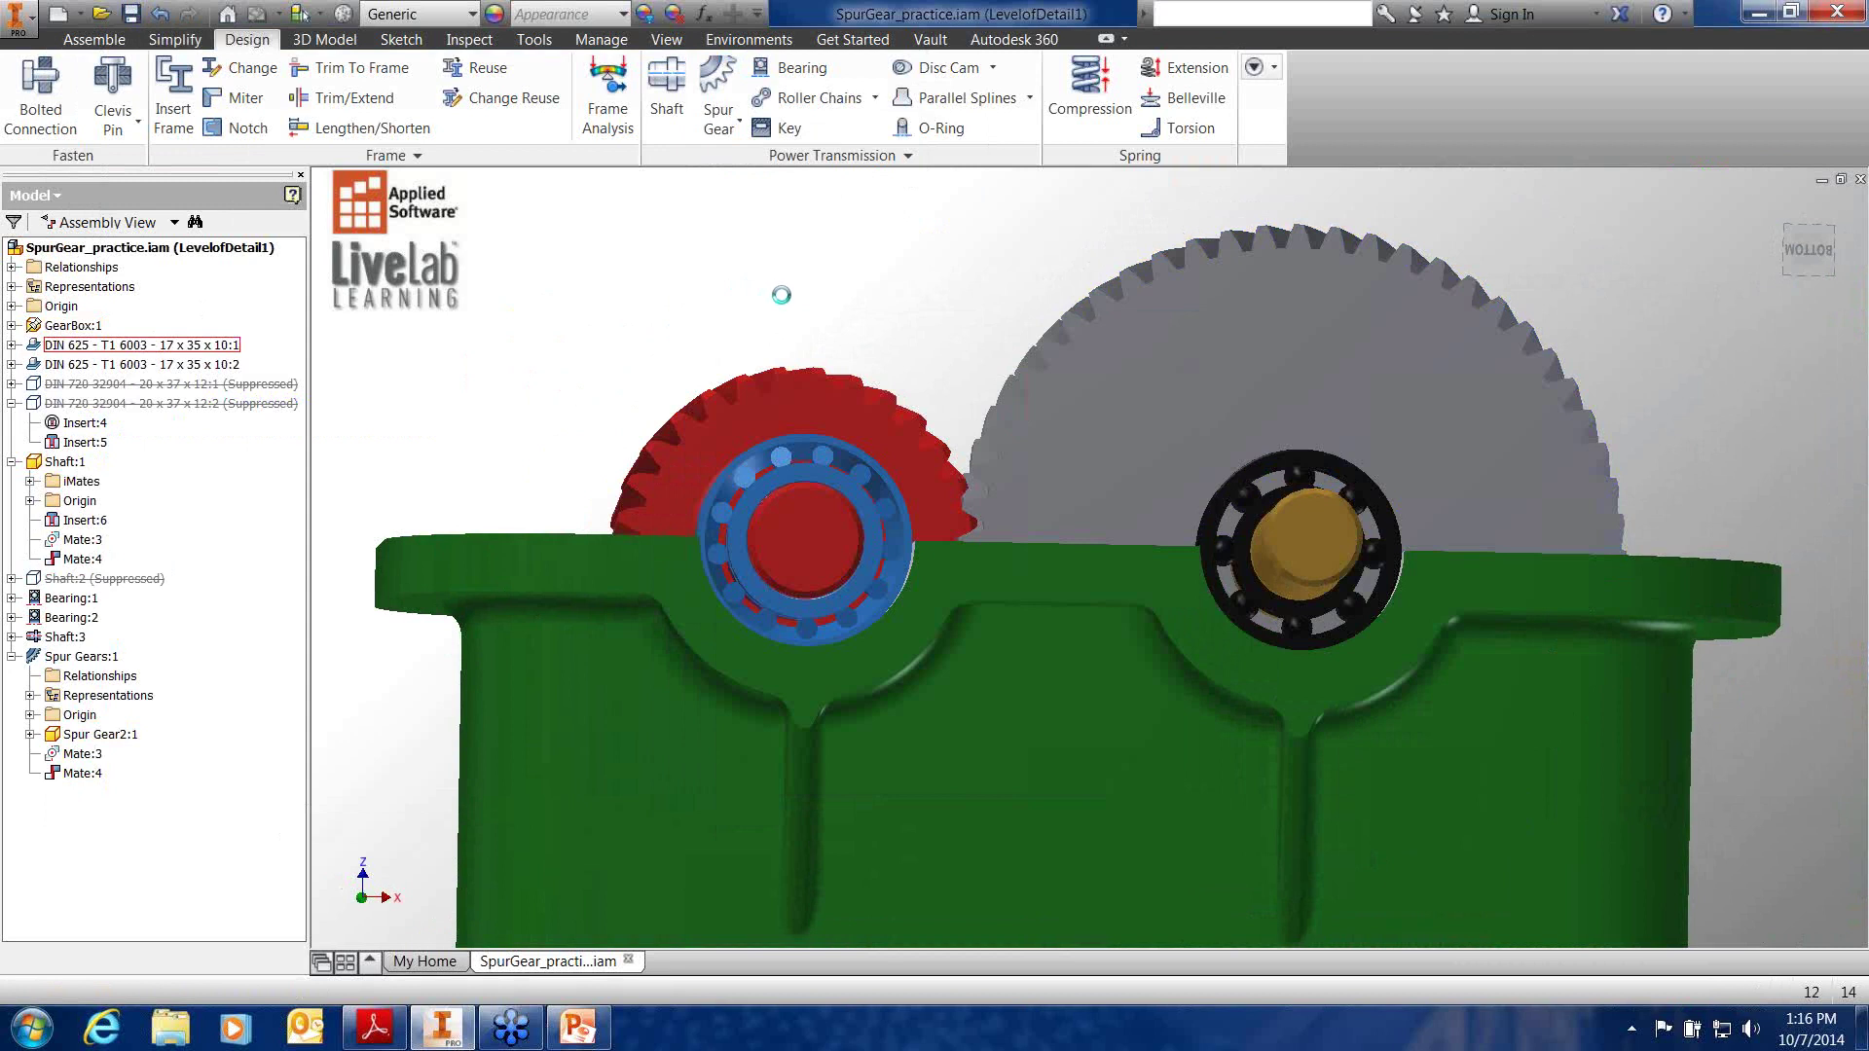
Try turning the large gear and examine from several angles how its teeth mesh with the red gear
{"action": "middle_click_drag", "start_coordinate": [916, 326], "coordinate": [928, 379], "text": "shift"}
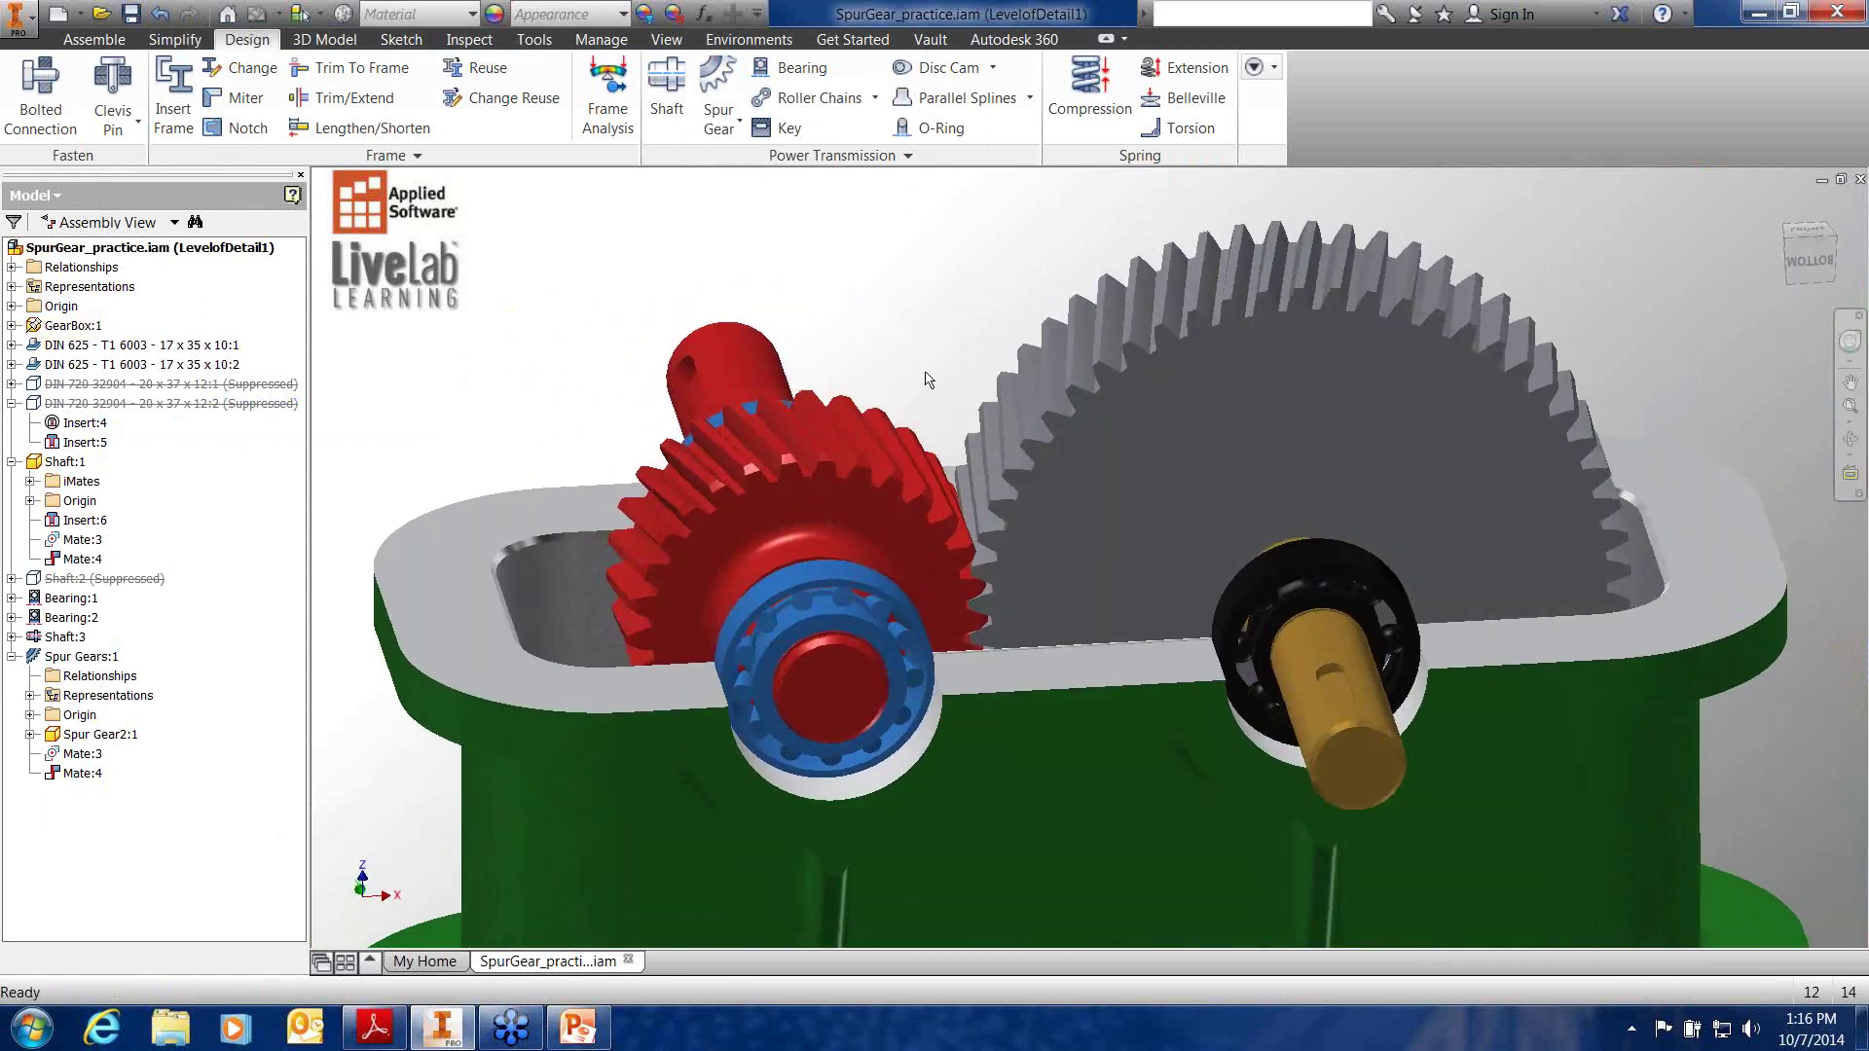
{"action": "scroll", "coordinate": [934, 365], "scroll_direction": "up", "scroll_amount": 5}
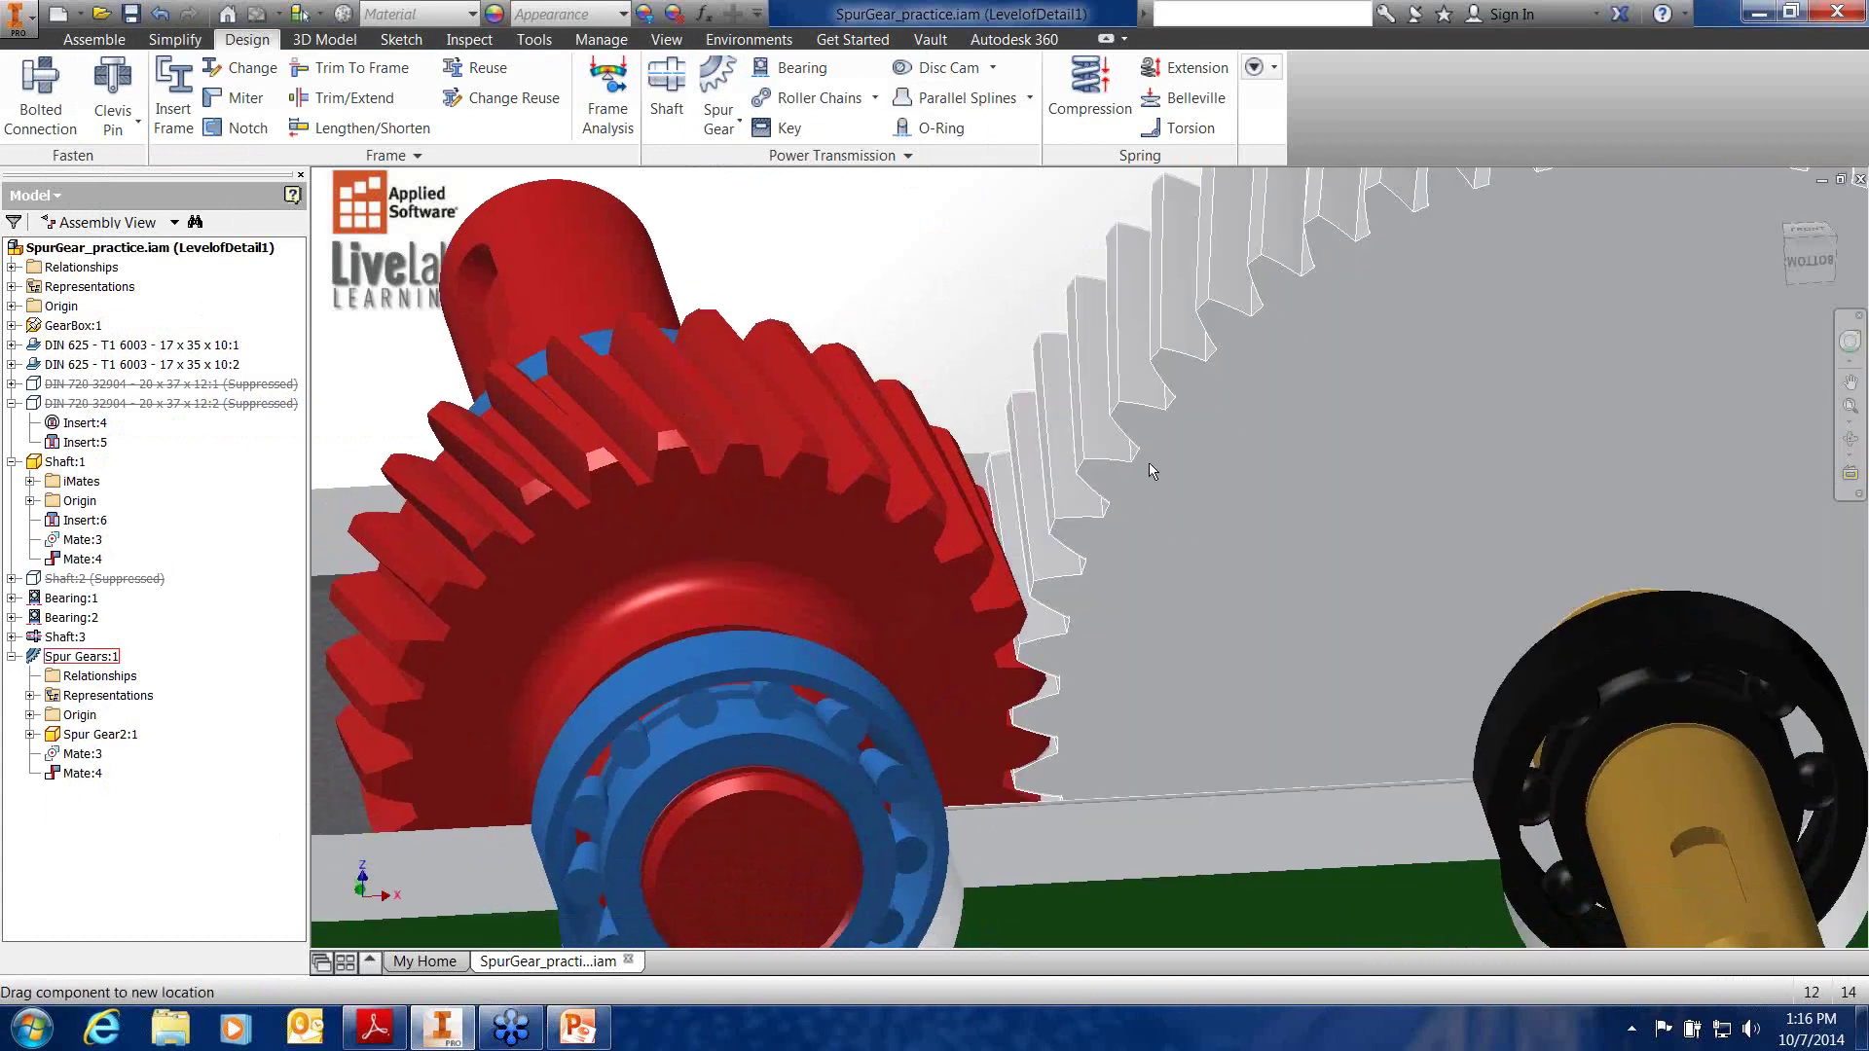
{"action": "left_click_drag", "start_coordinate": [1148, 464], "coordinate": [866, 521]}
{"action": "middle_click_drag", "start_coordinate": [939, 537], "coordinate": [933, 519], "text": "shift"}
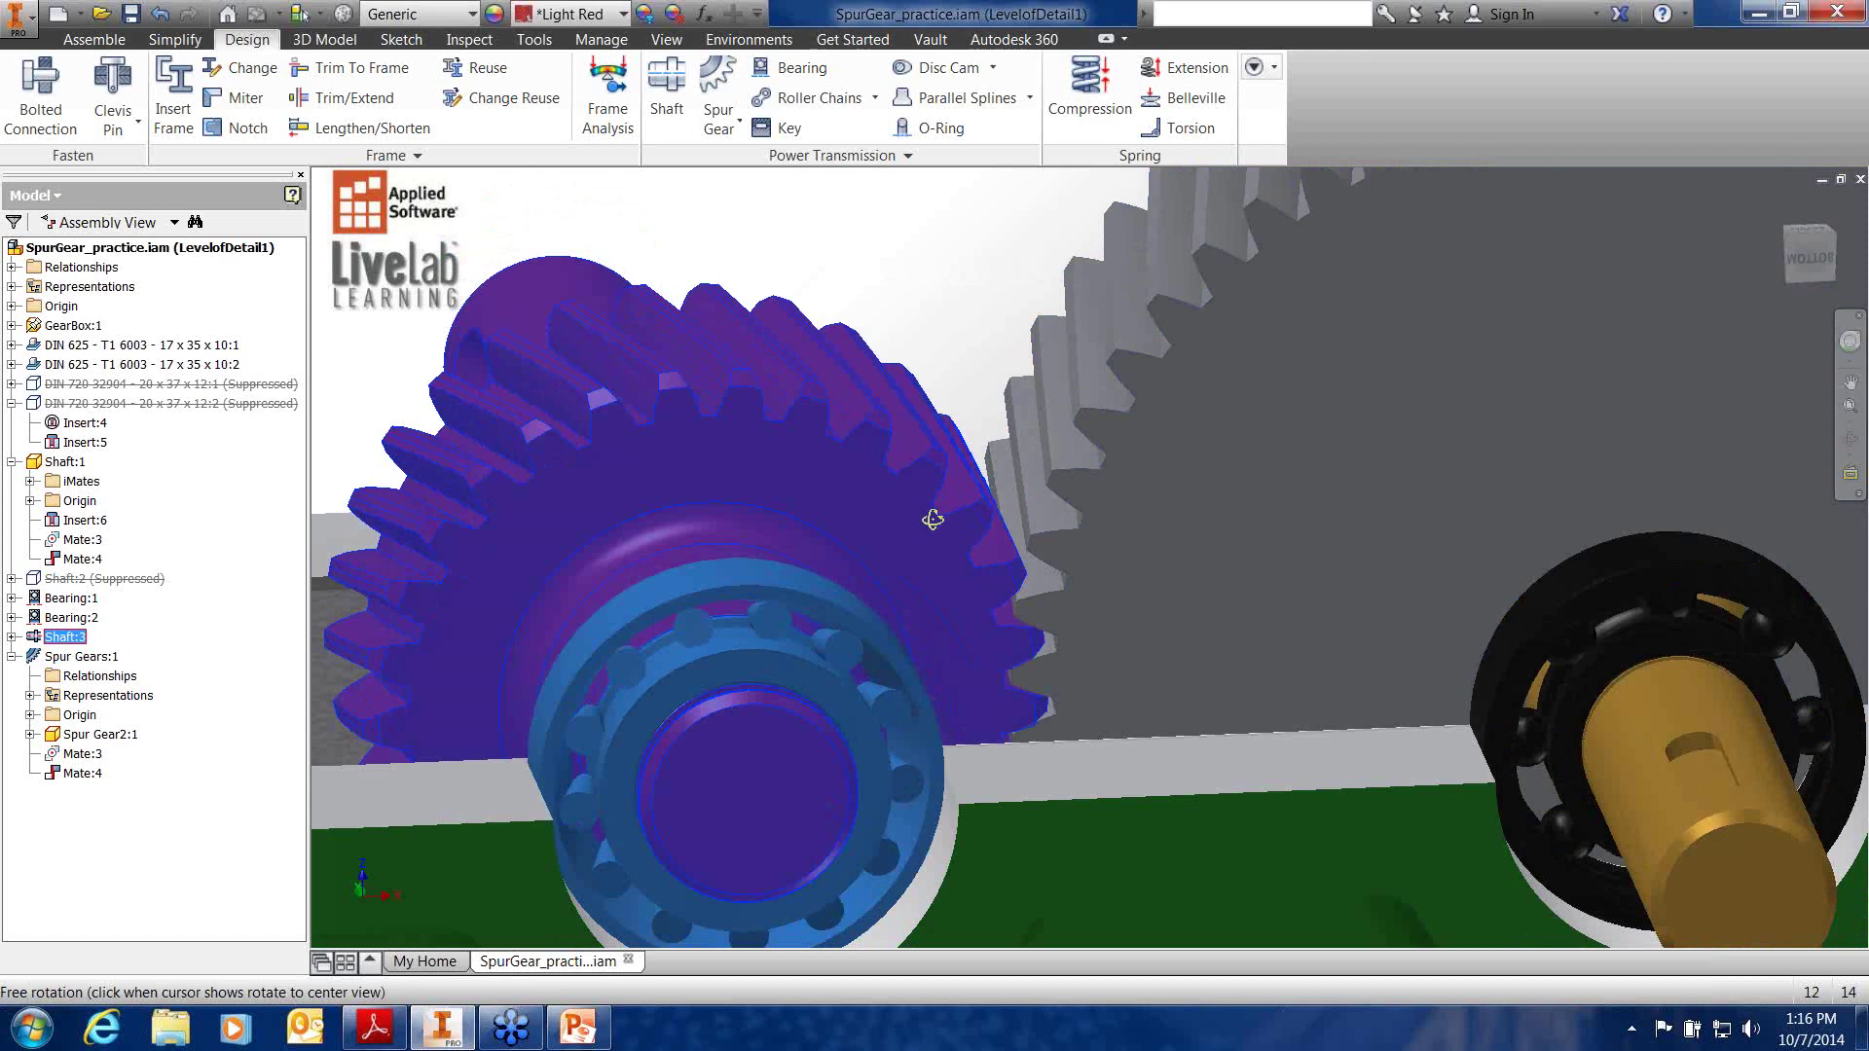
{"action": "middle_click_drag", "start_coordinate": [932, 519], "coordinate": [923, 503], "text": "shift"}
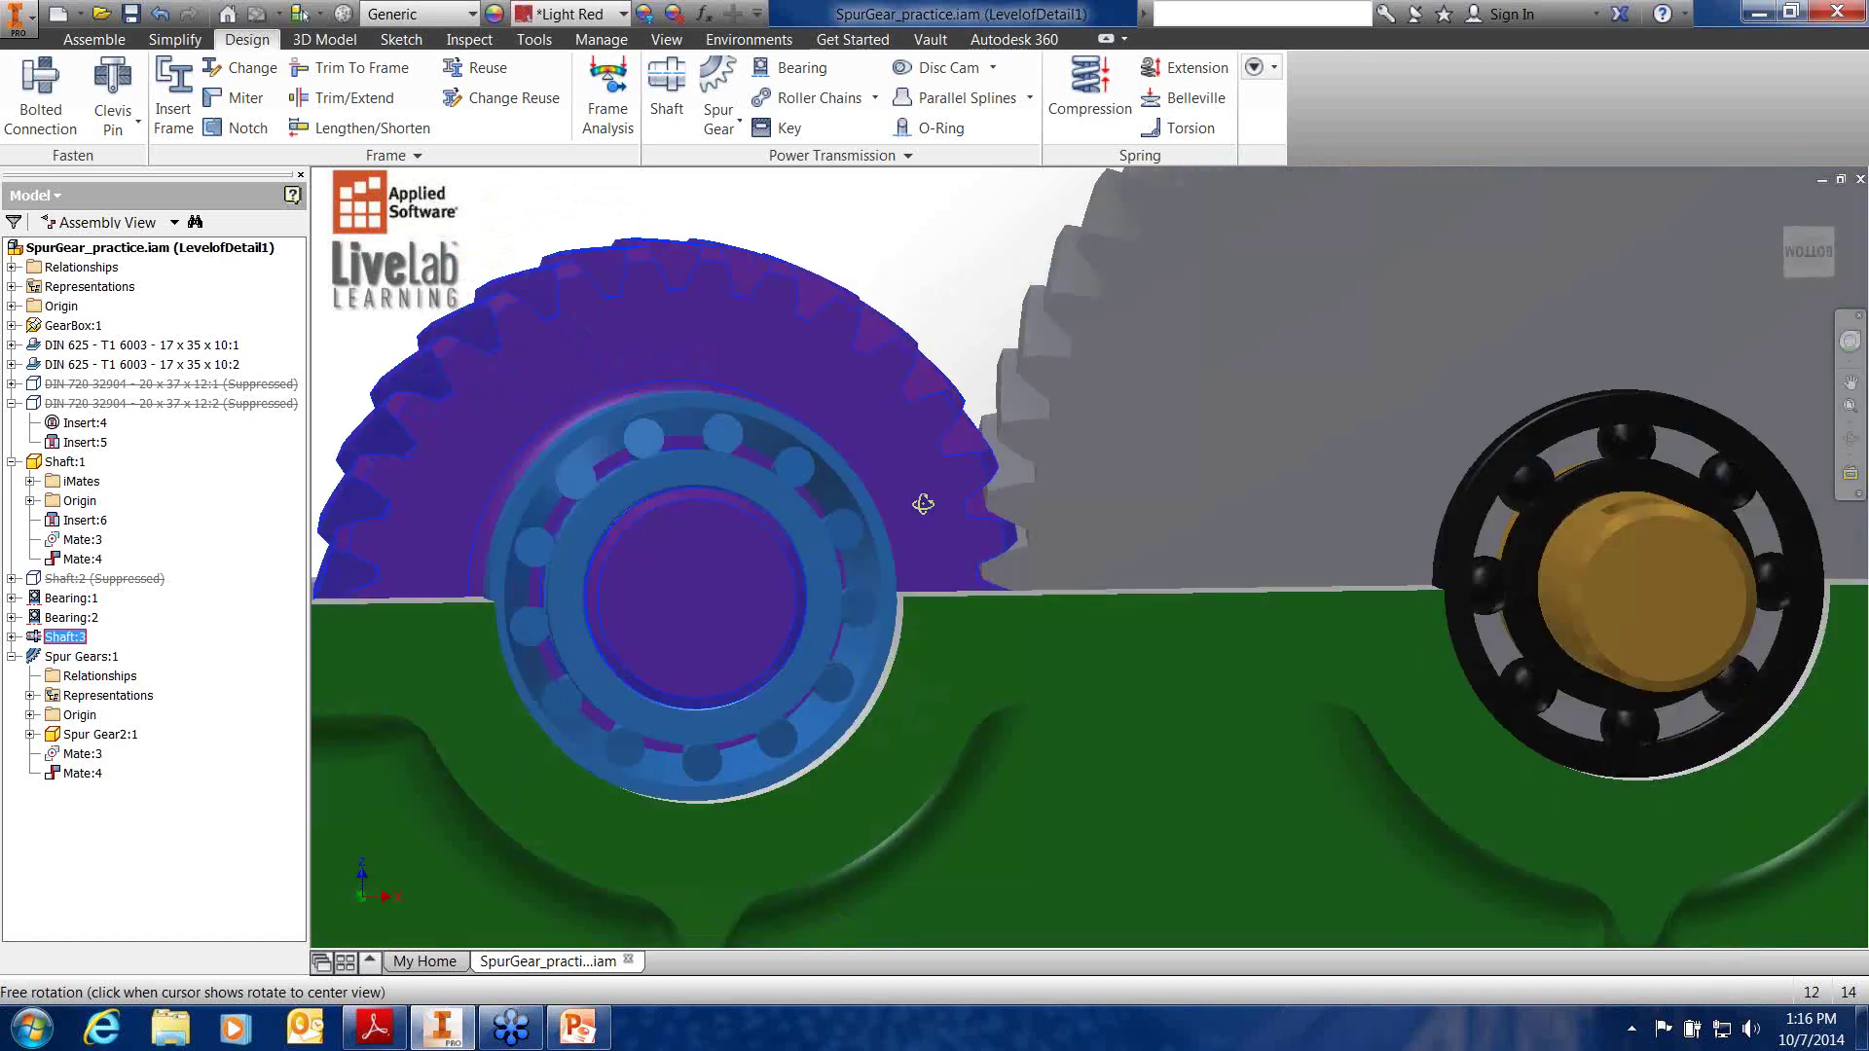
Suppress the green gearbox housing and rotate the large spur gear slightly to align its teeth with the gaps in the red gear
{"action": "right_click", "coordinate": [1310, 692]}
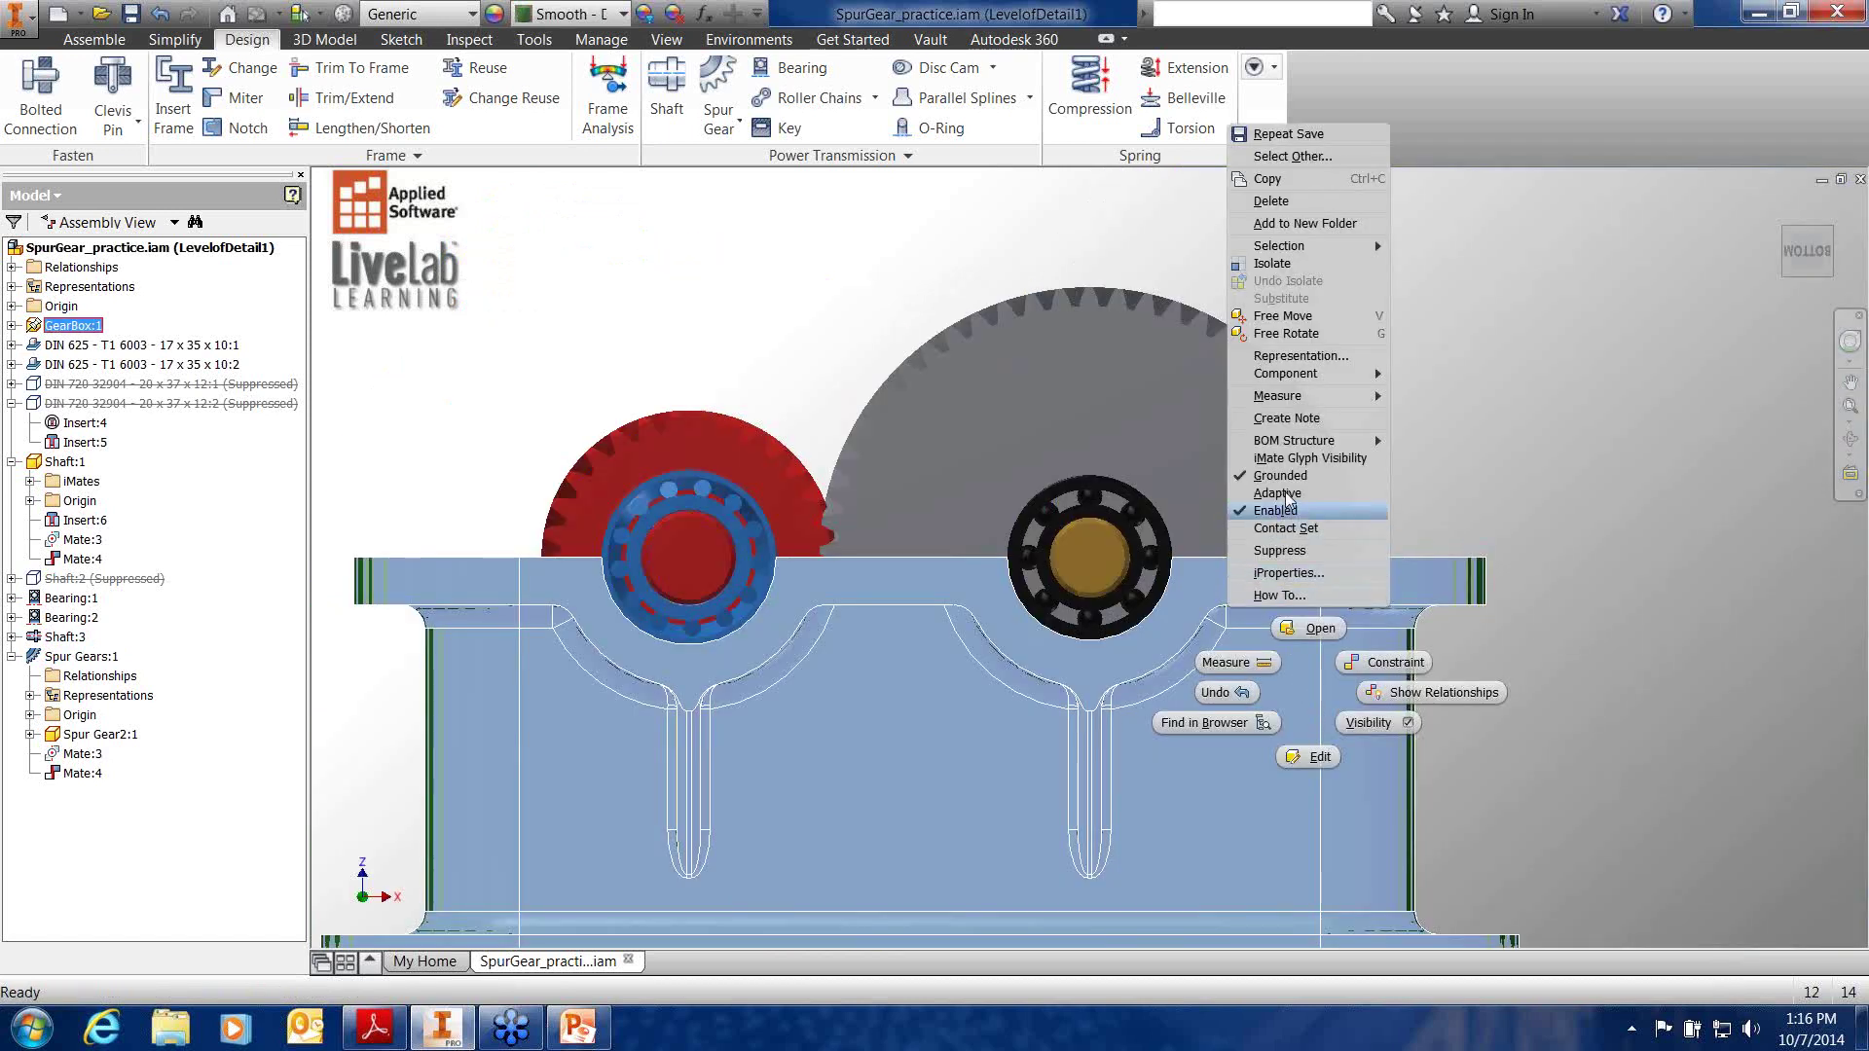
{"action": "left_click", "coordinate": [1290, 547]}
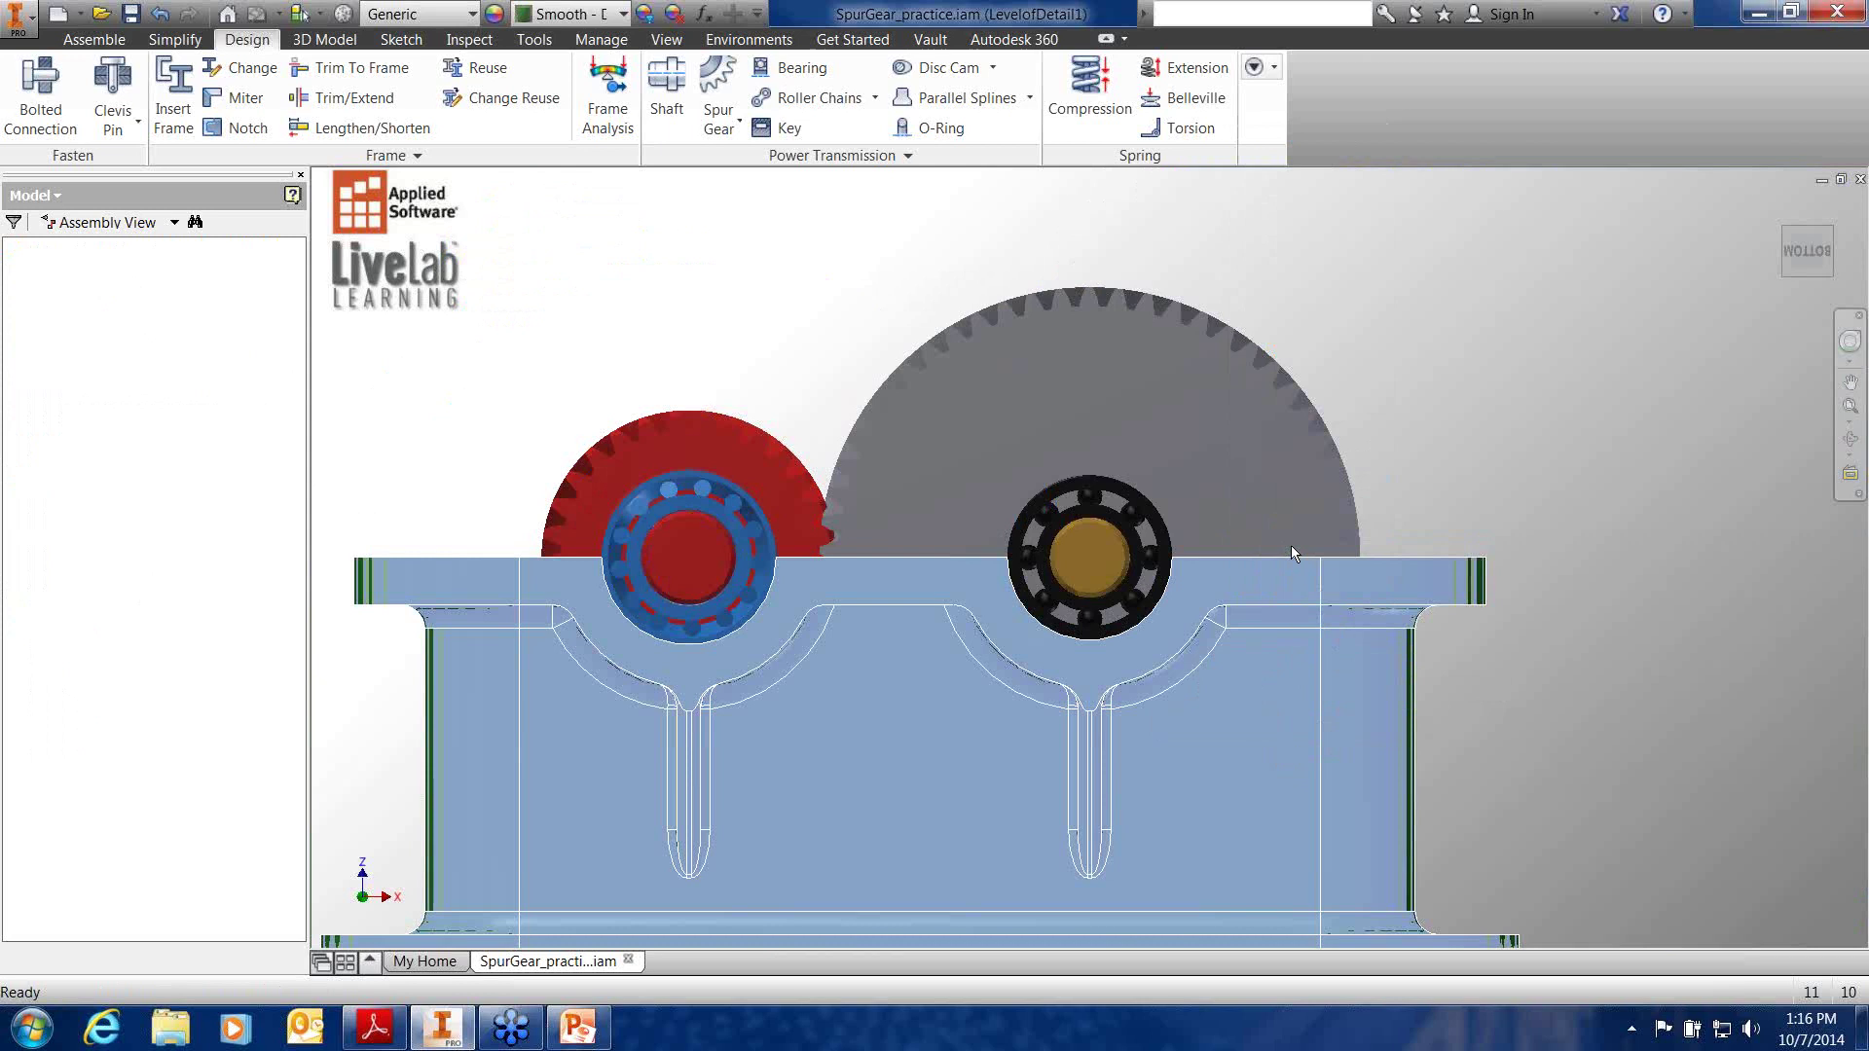
{"action": "scroll", "coordinate": [748, 564], "scroll_direction": "down", "scroll_amount": 3}
{"action": "scroll", "coordinate": [843, 562], "scroll_direction": "down", "scroll_amount": 3}
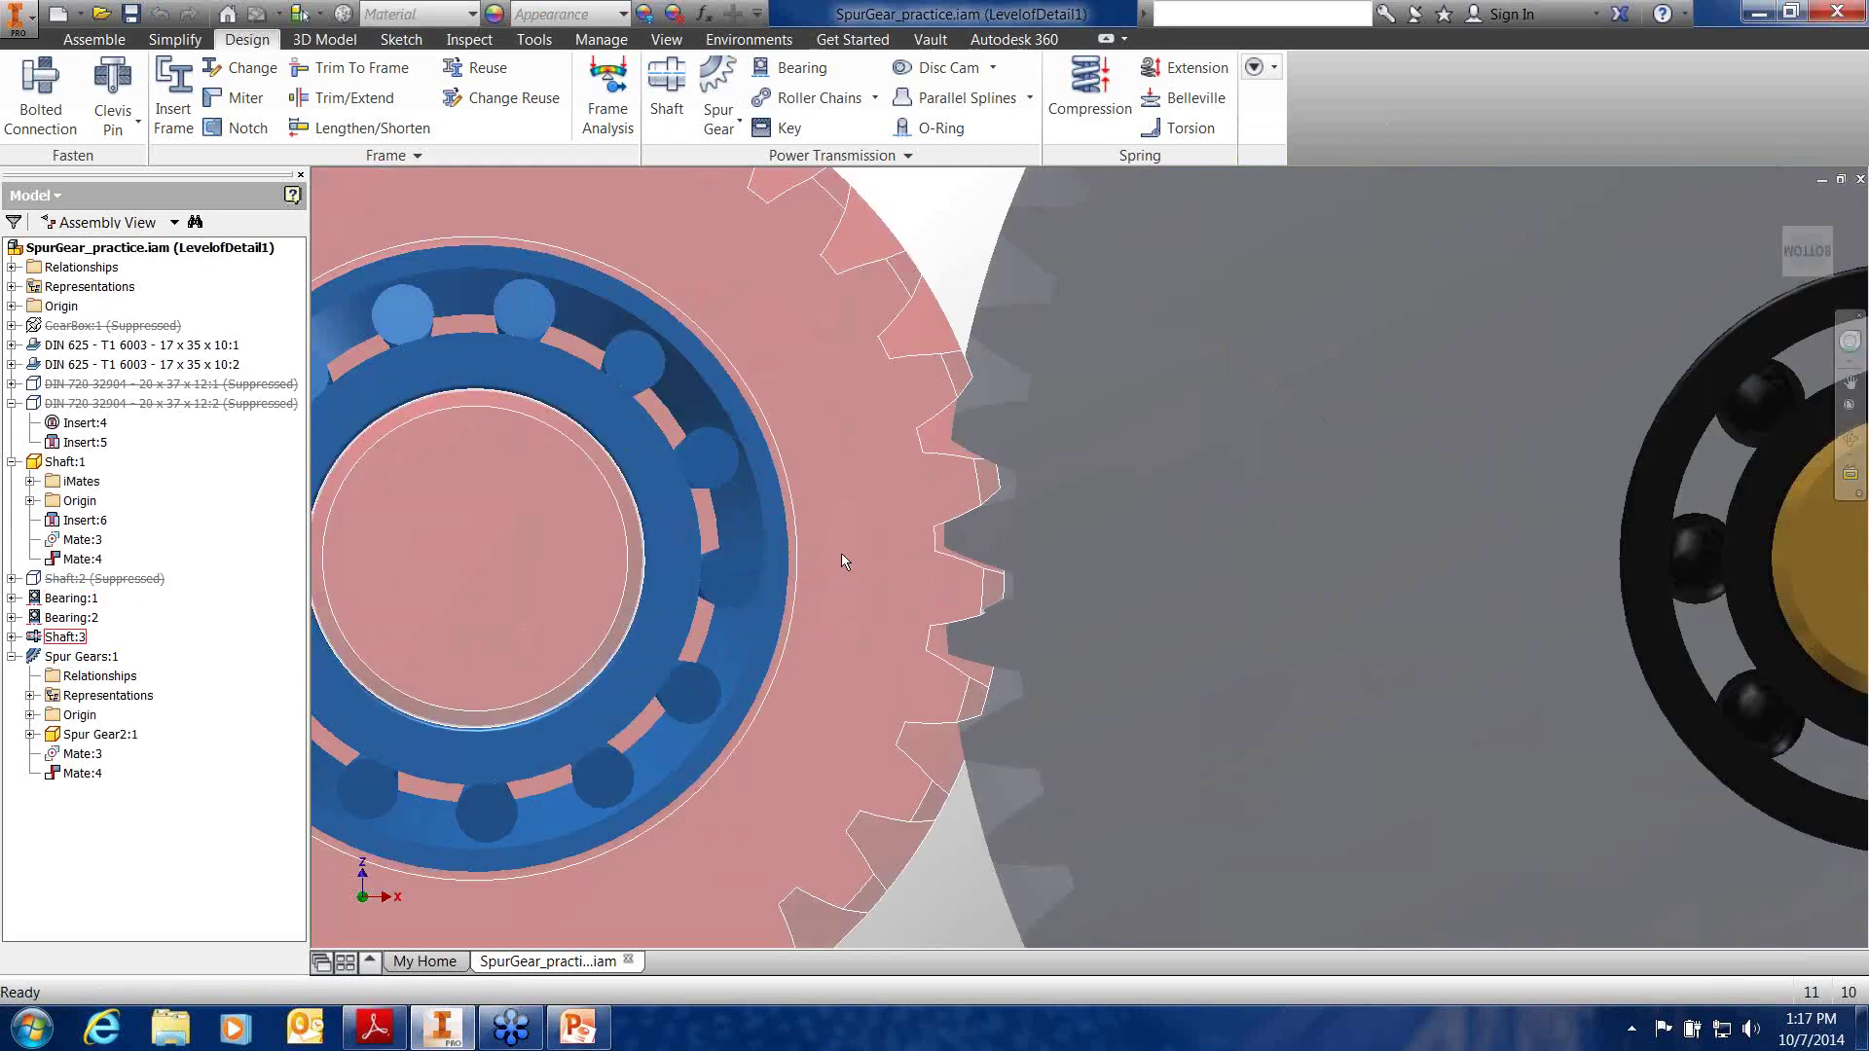
{"action": "scroll", "coordinate": [843, 557], "scroll_direction": "down", "scroll_amount": 2}
{"action": "scroll", "coordinate": [1071, 501], "scroll_direction": "down", "scroll_amount": 3}
{"action": "left_click", "coordinate": [1112, 494]}
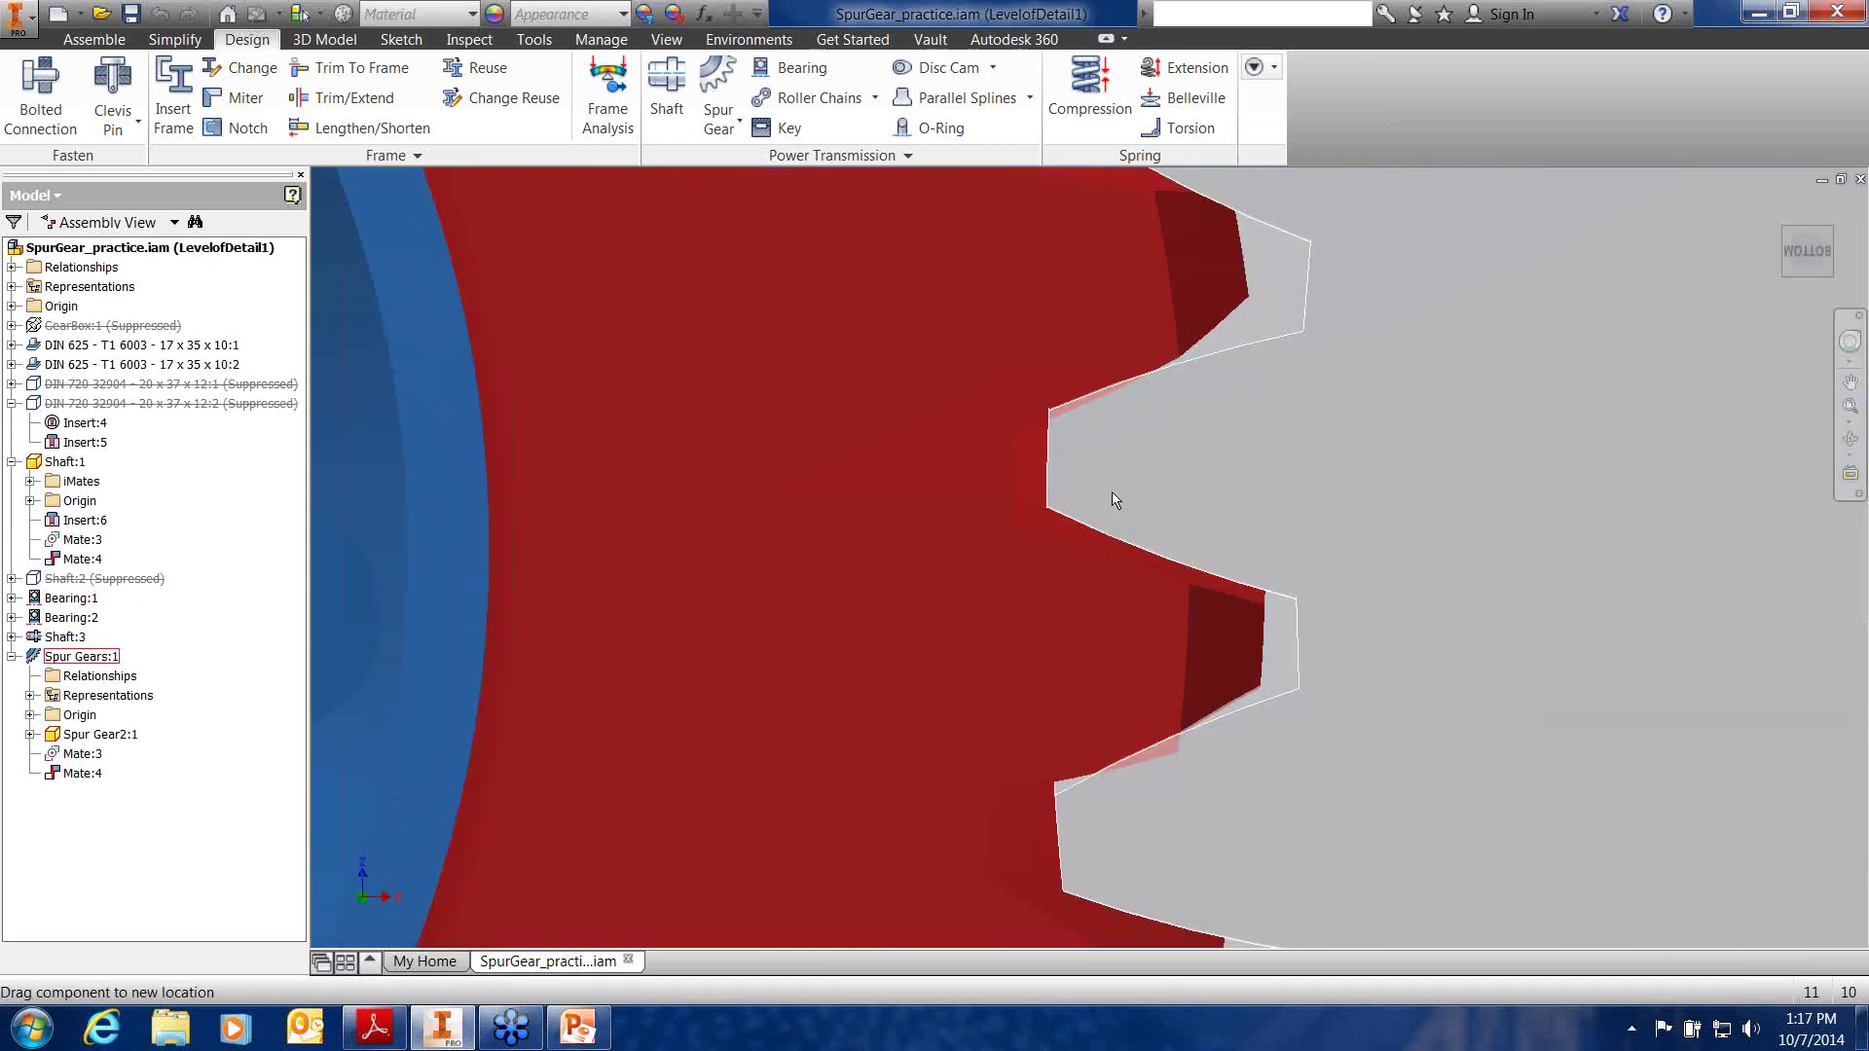
{"action": "left_click_drag", "start_coordinate": [1111, 493], "coordinate": [1114, 504]}
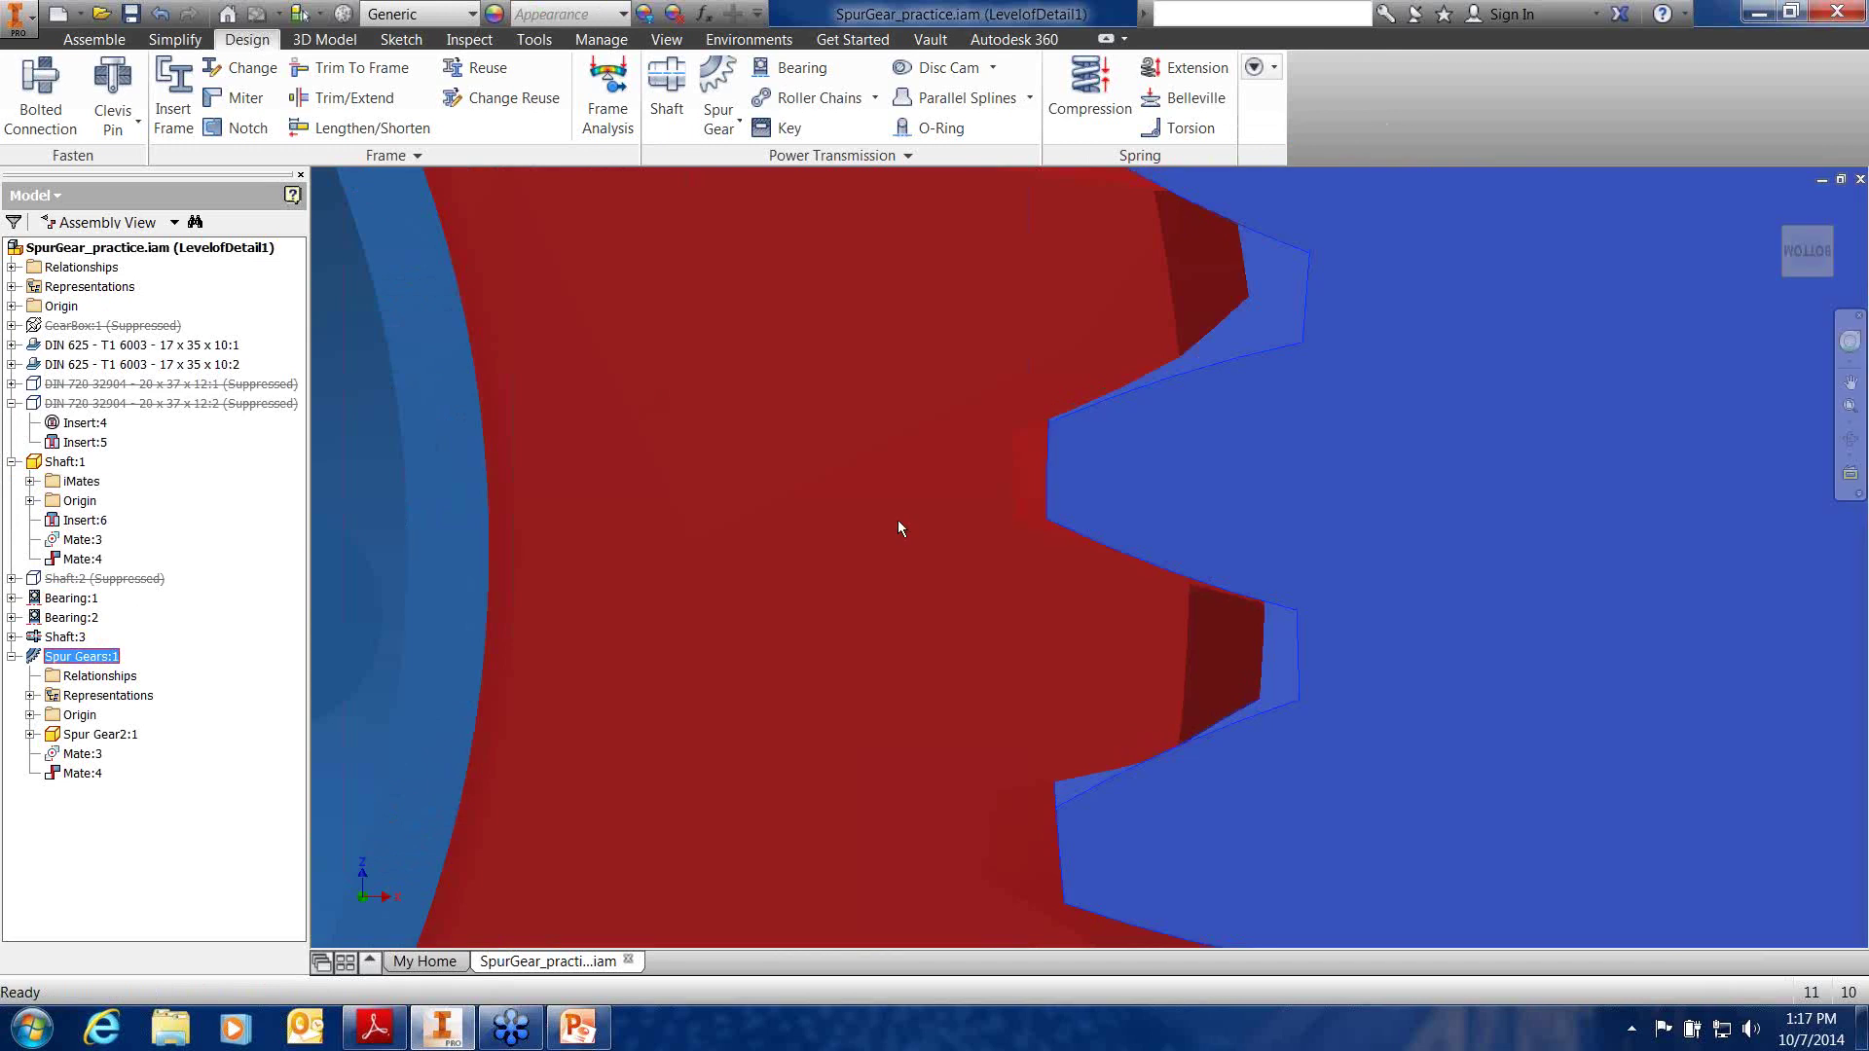
{"action": "scroll", "coordinate": [983, 551], "scroll_direction": "up", "scroll_amount": 3}
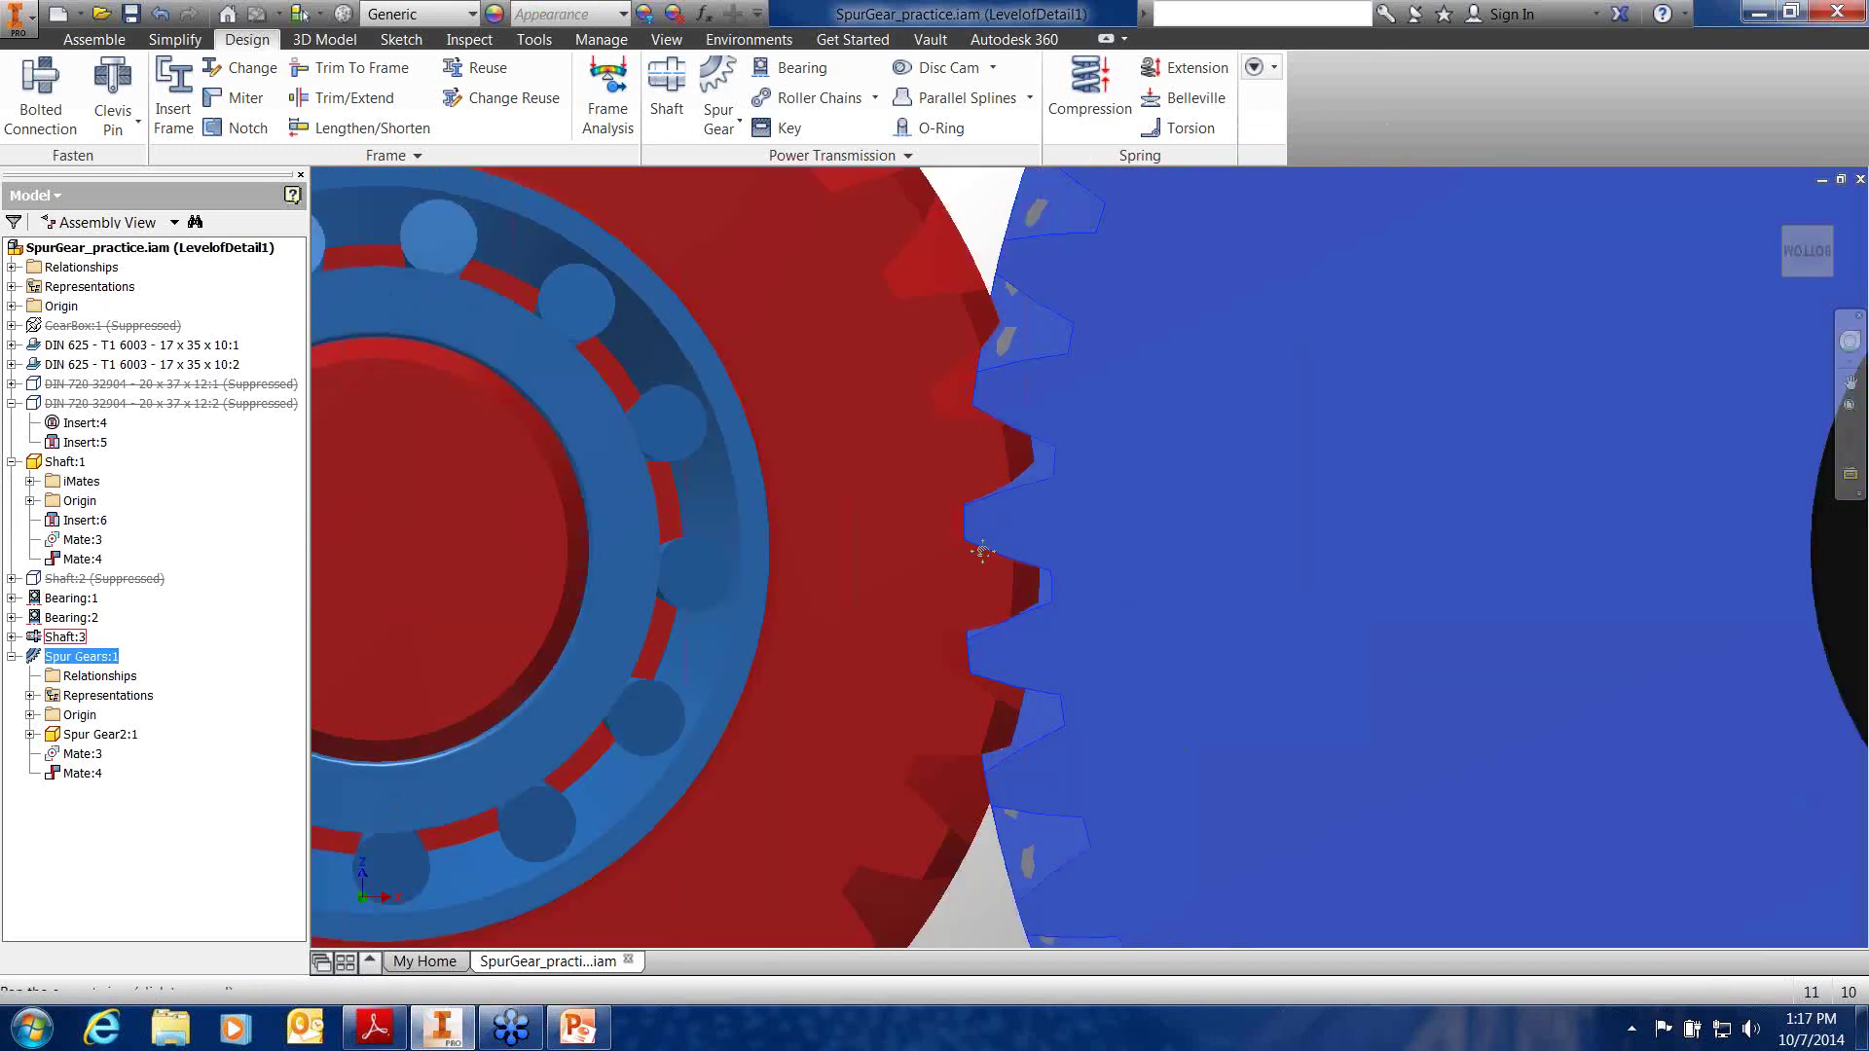
{"action": "scroll", "coordinate": [983, 552], "scroll_direction": "down", "scroll_amount": 1}
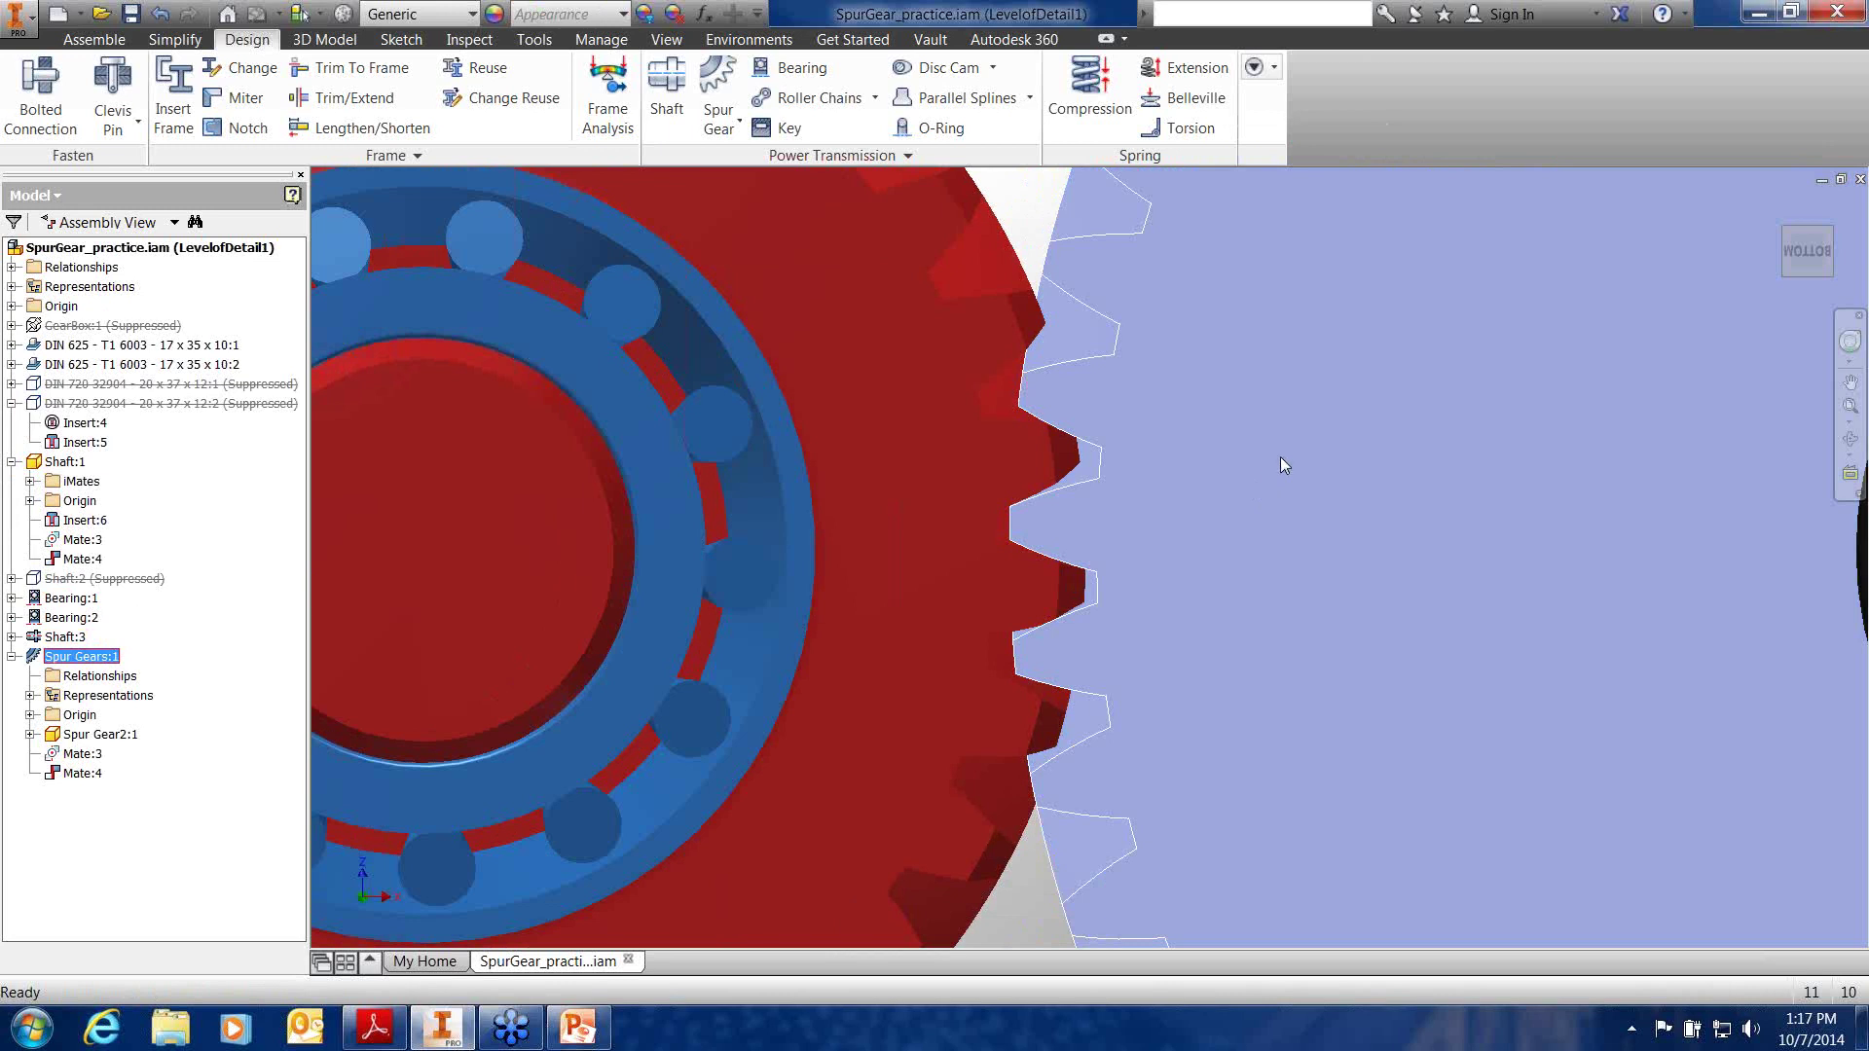
{"action": "right_click", "coordinate": [1281, 462]}
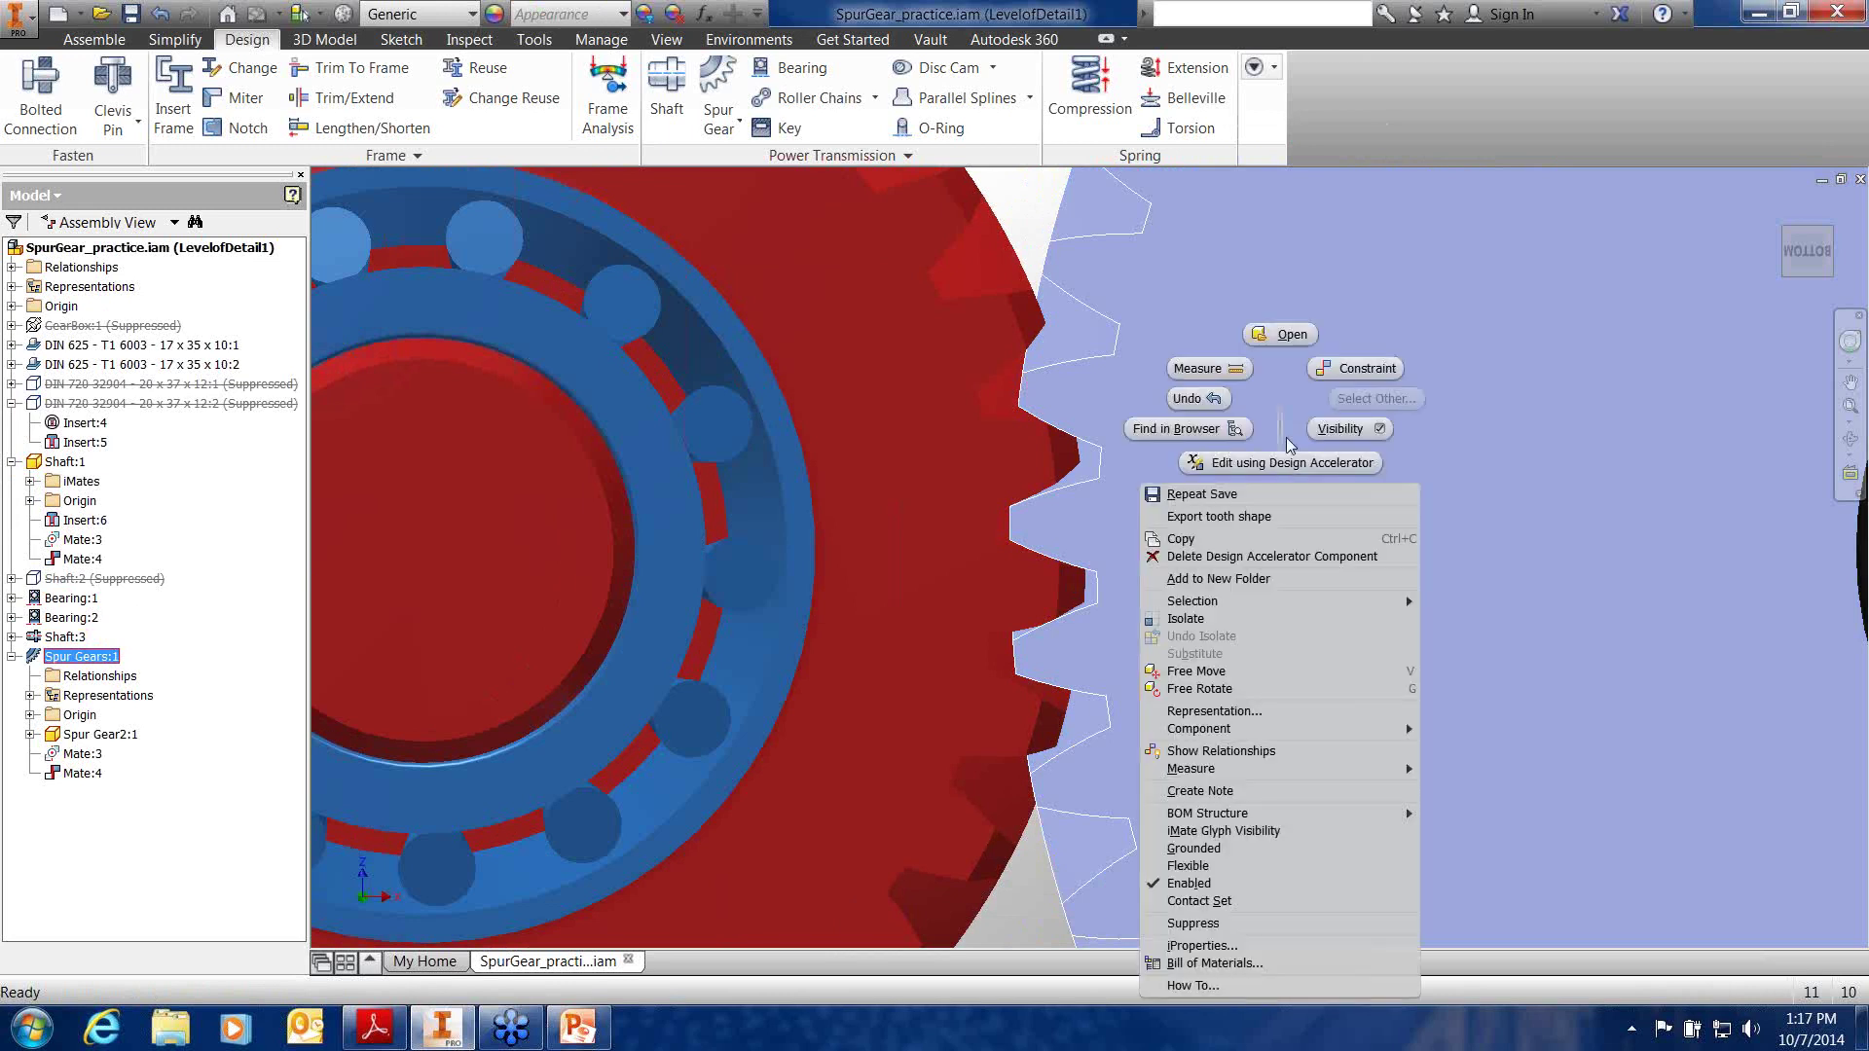
{"action": "left_click", "coordinate": [1214, 263]}
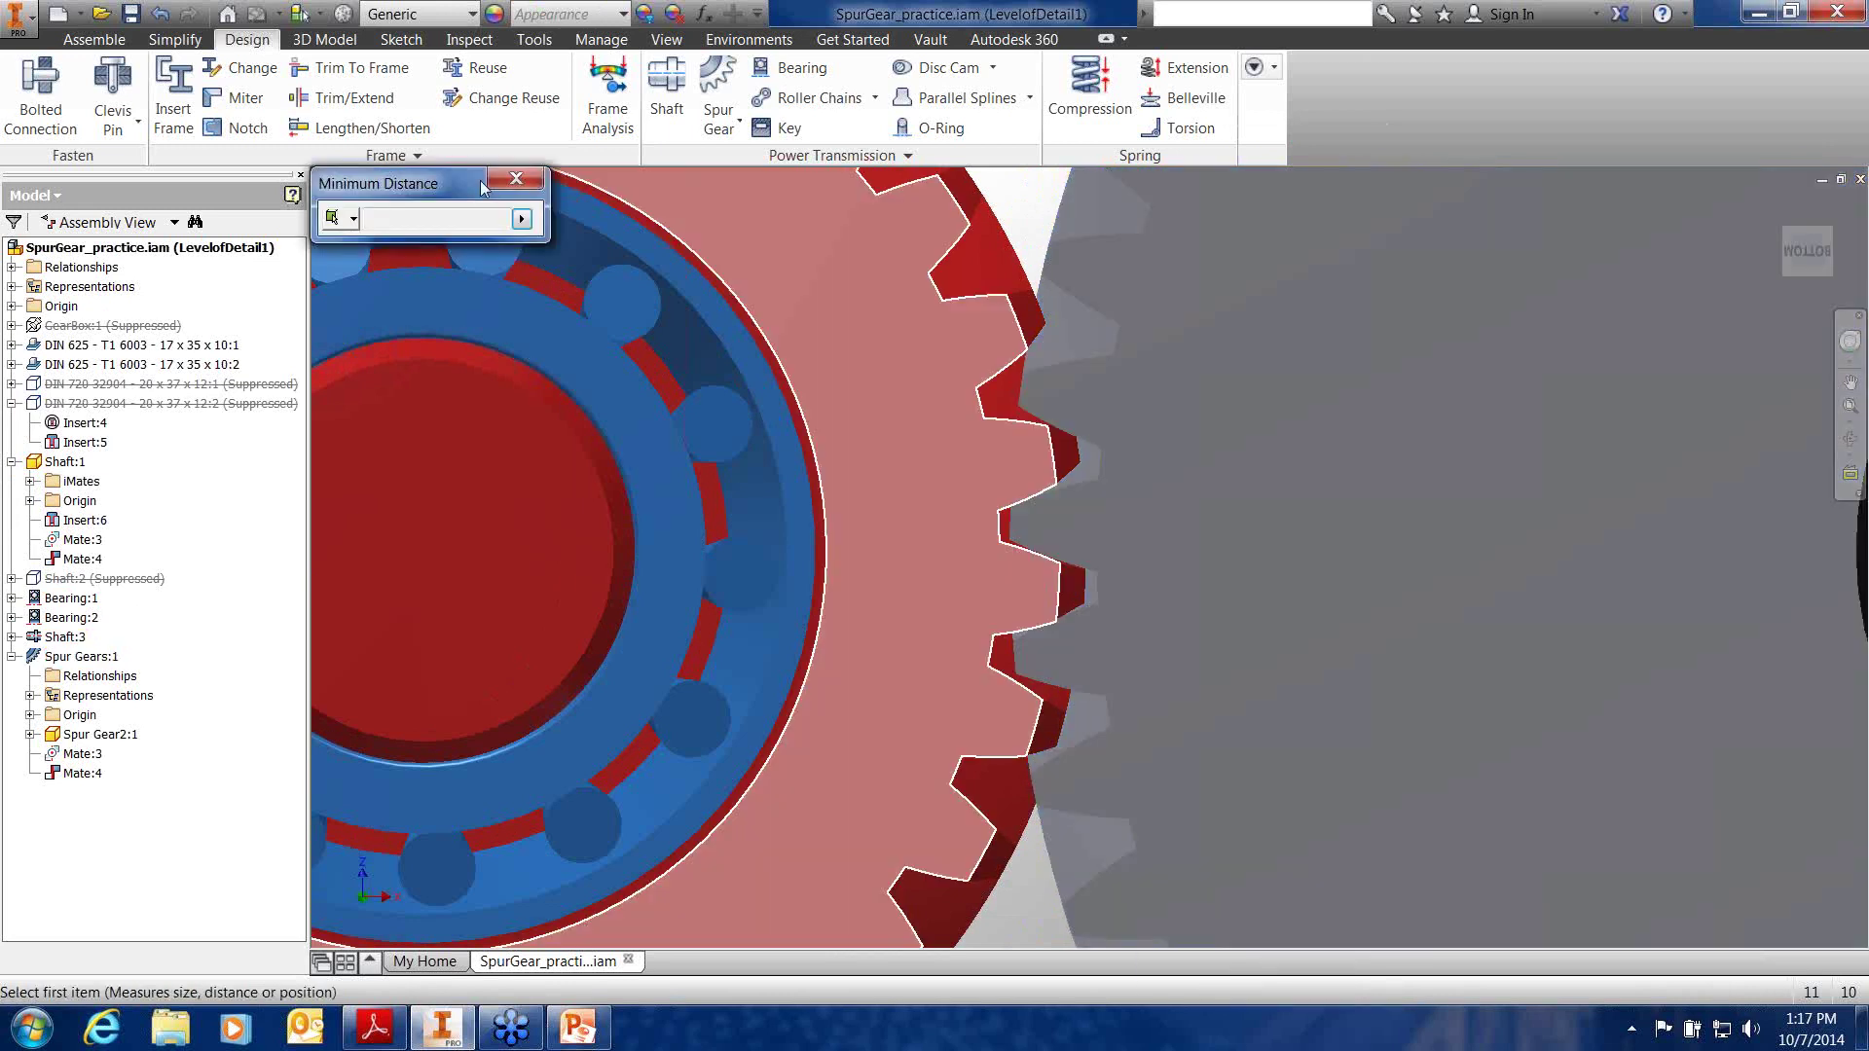
{"action": "left_click", "coordinate": [518, 180]}
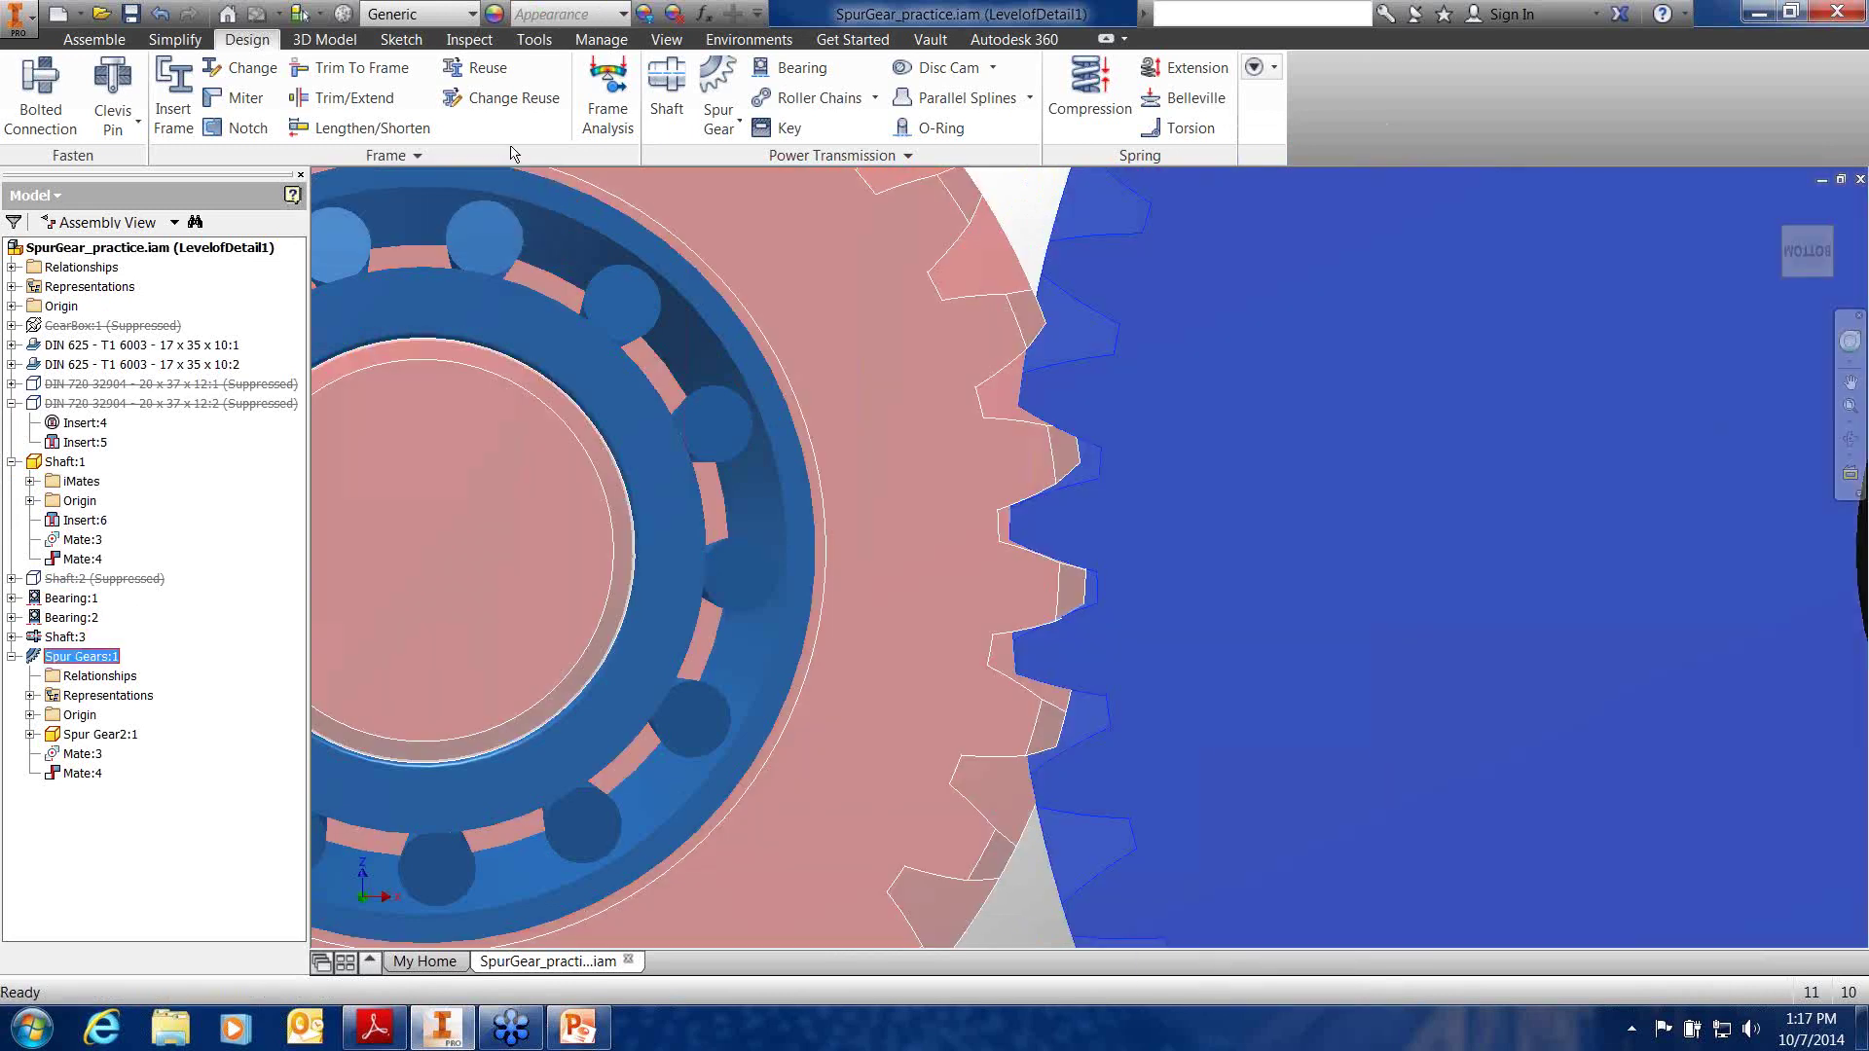
Apply the smooth yellow appearance from the Inventor Material Library to the large spur gear and clear the selection
{"action": "left_click", "coordinate": [624, 14]}
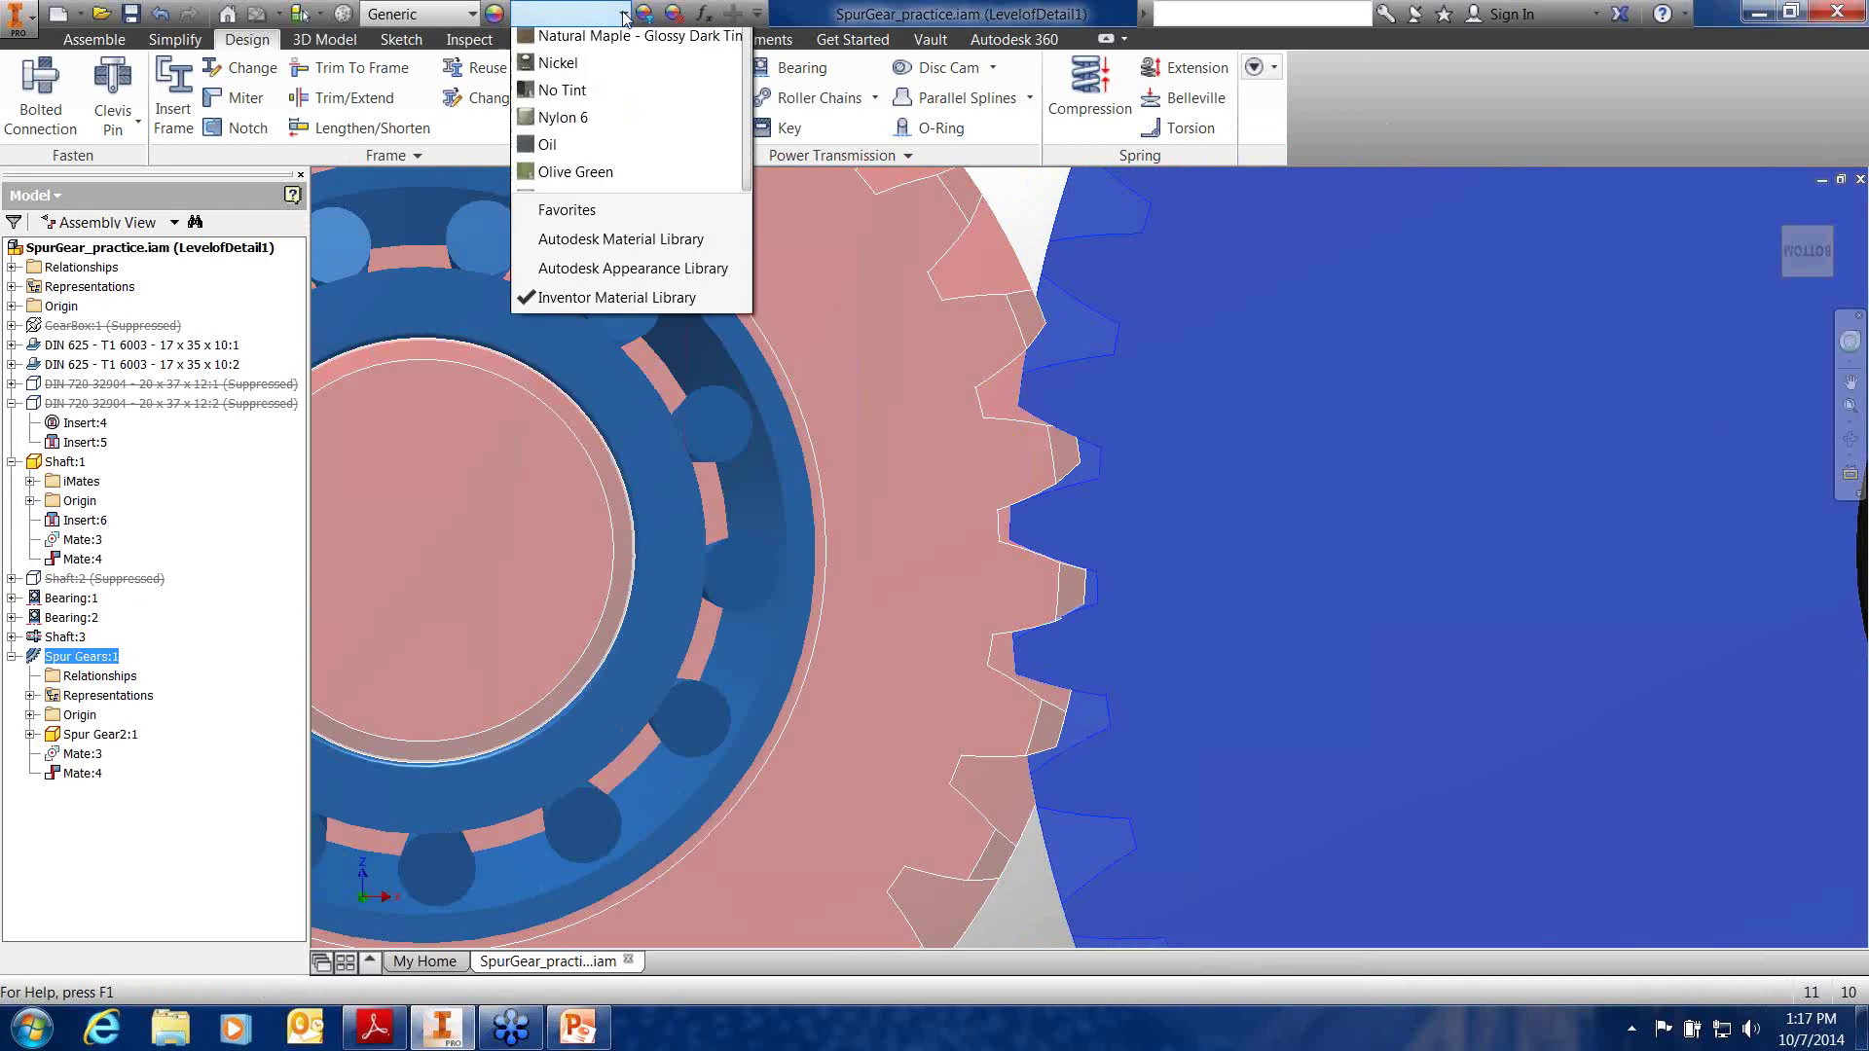
{"action": "mouse_move", "coordinate": [745, 382]}
{"action": "left_mouse_down"}
{"action": "mouse_move", "coordinate": [761, 582]}
{"action": "mouse_move", "coordinate": [746, 605]}
{"action": "left_mouse_up"}
{"action": "left_click", "coordinate": [688, 450]}
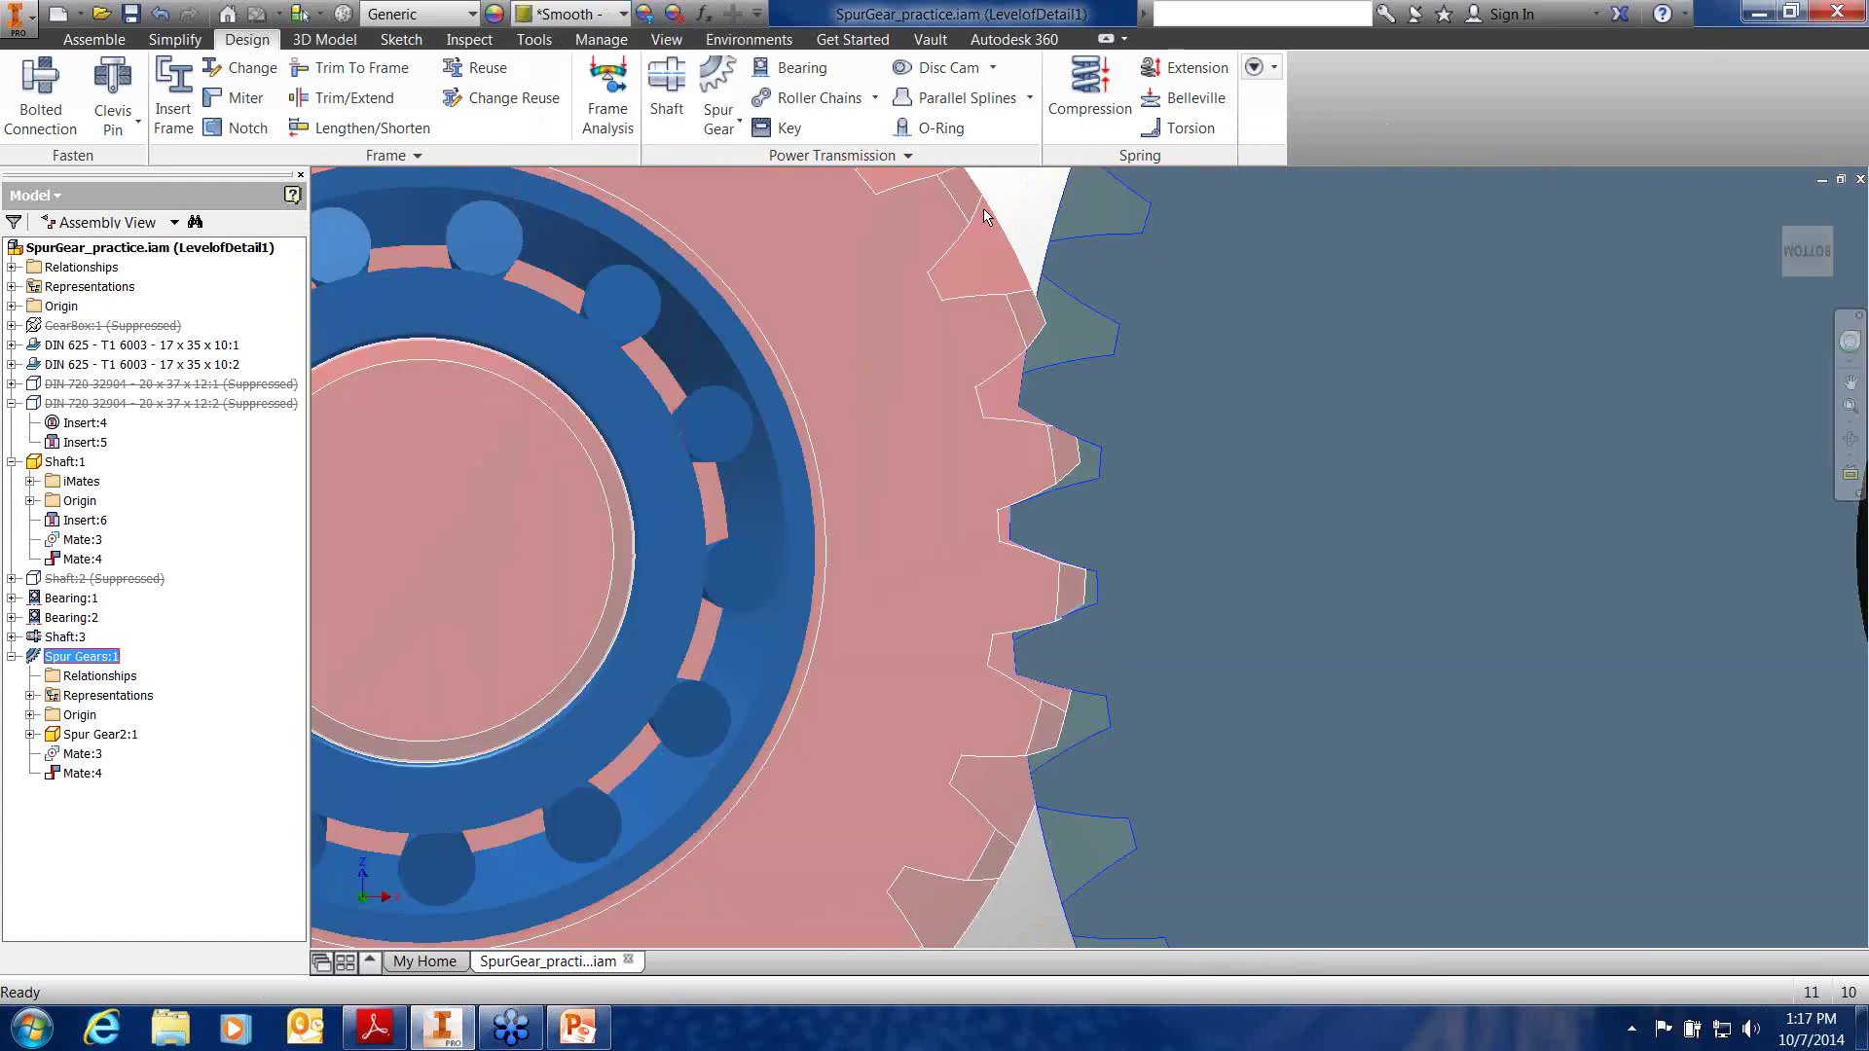
{"action": "left_click", "coordinate": [1016, 199]}
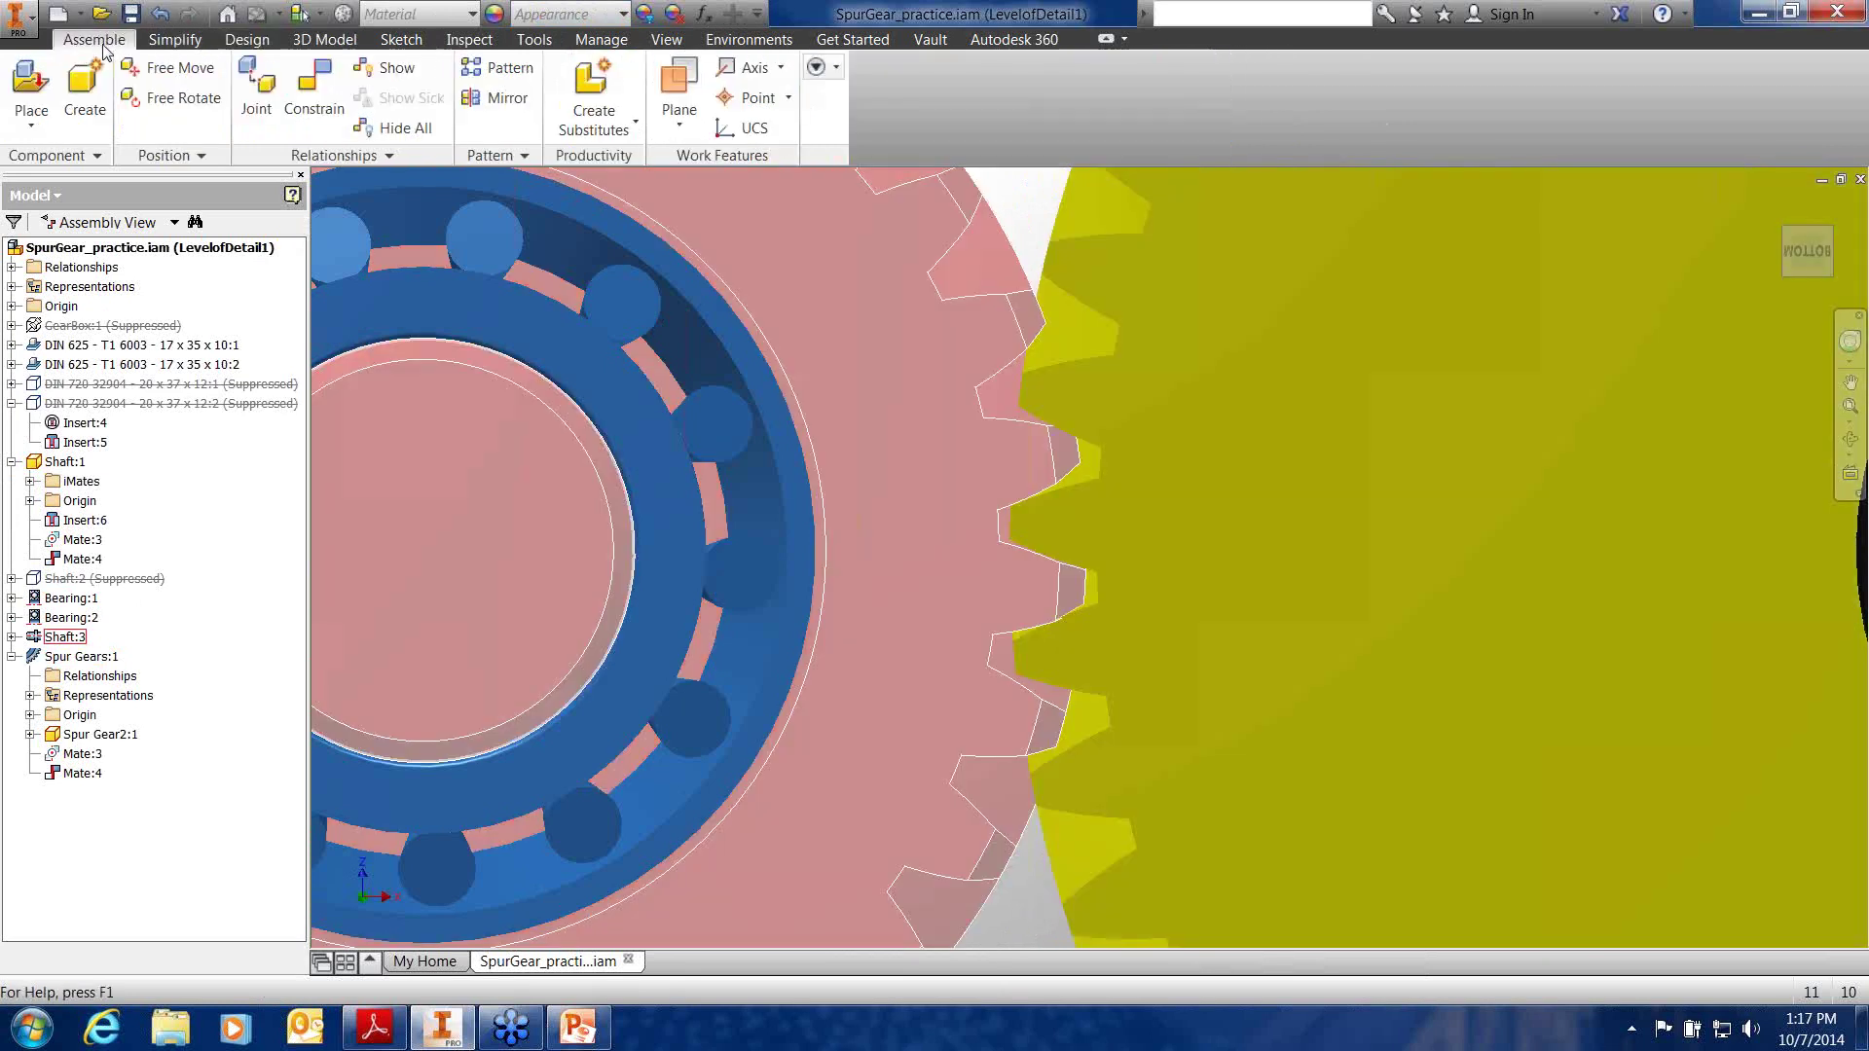
{"action": "left_click", "coordinate": [307, 92]}
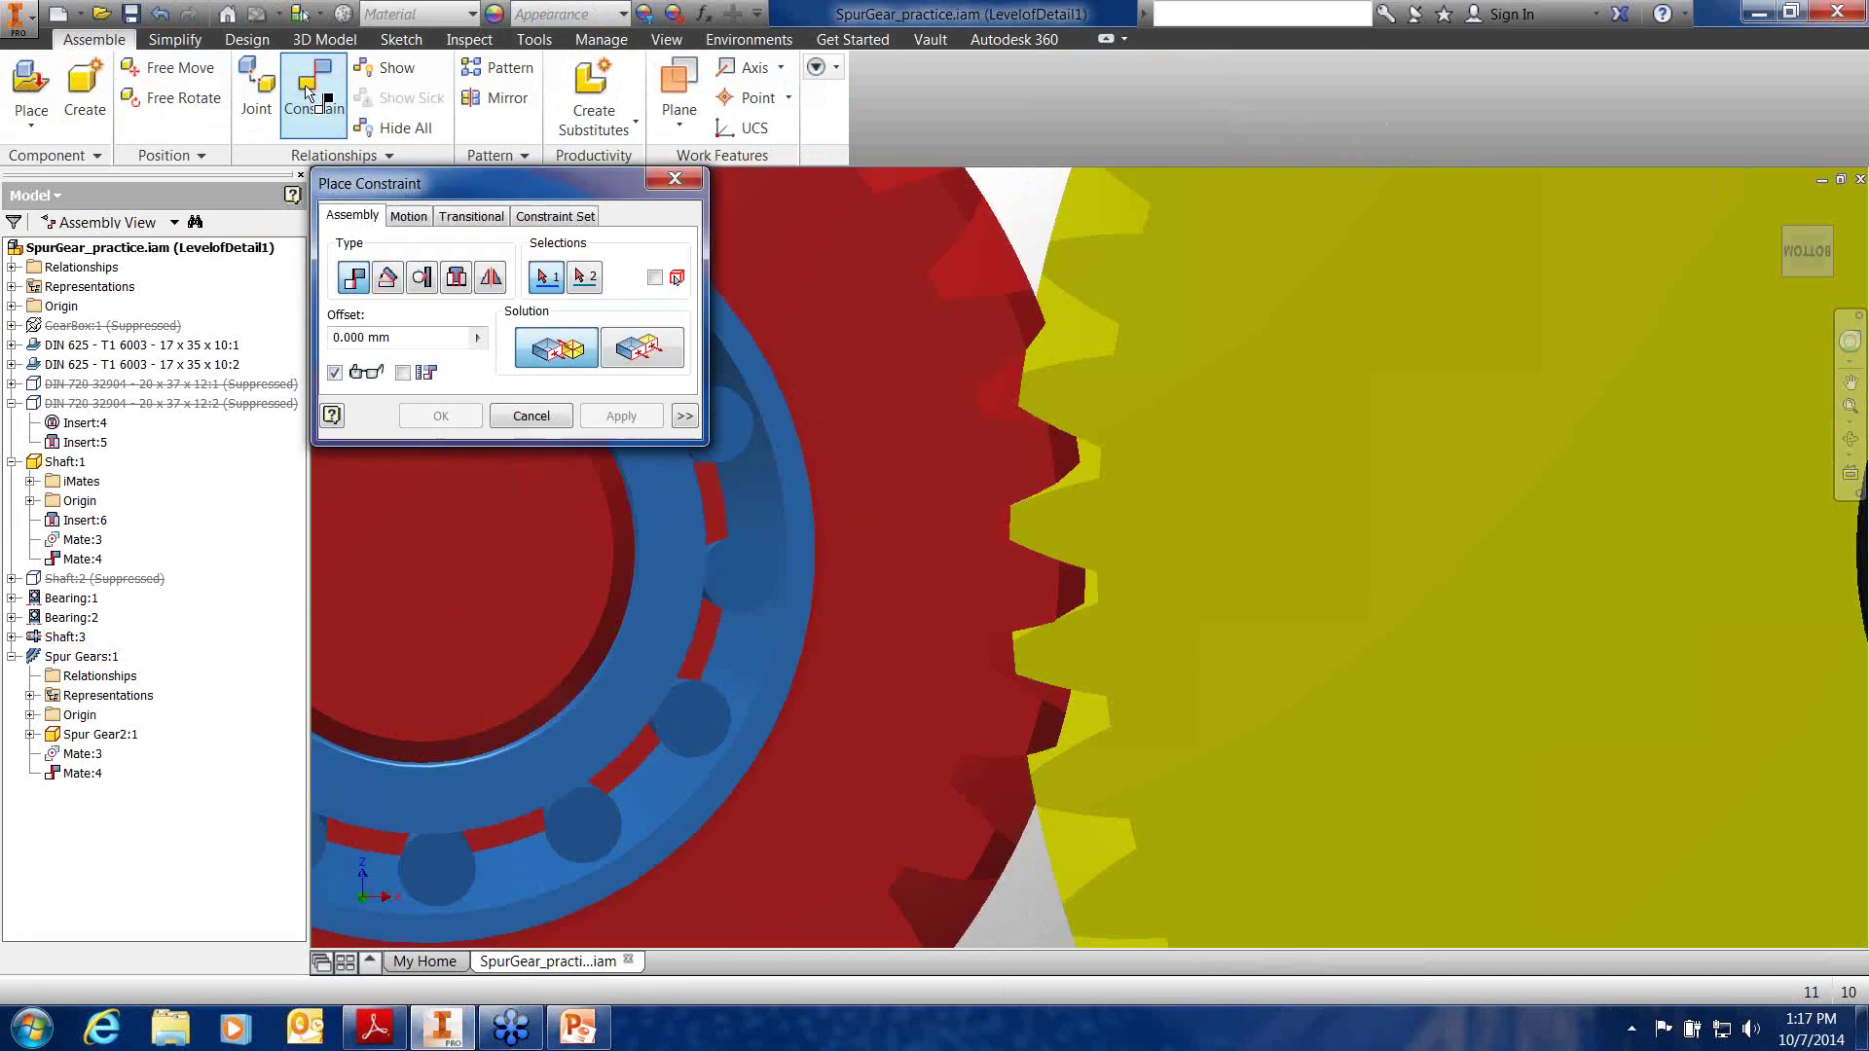
{"action": "left_click", "coordinate": [408, 217]}
{"action": "left_click_drag", "start_coordinate": [395, 337], "coordinate": [298, 336]}
{"action": "left_click", "coordinate": [532, 415]}
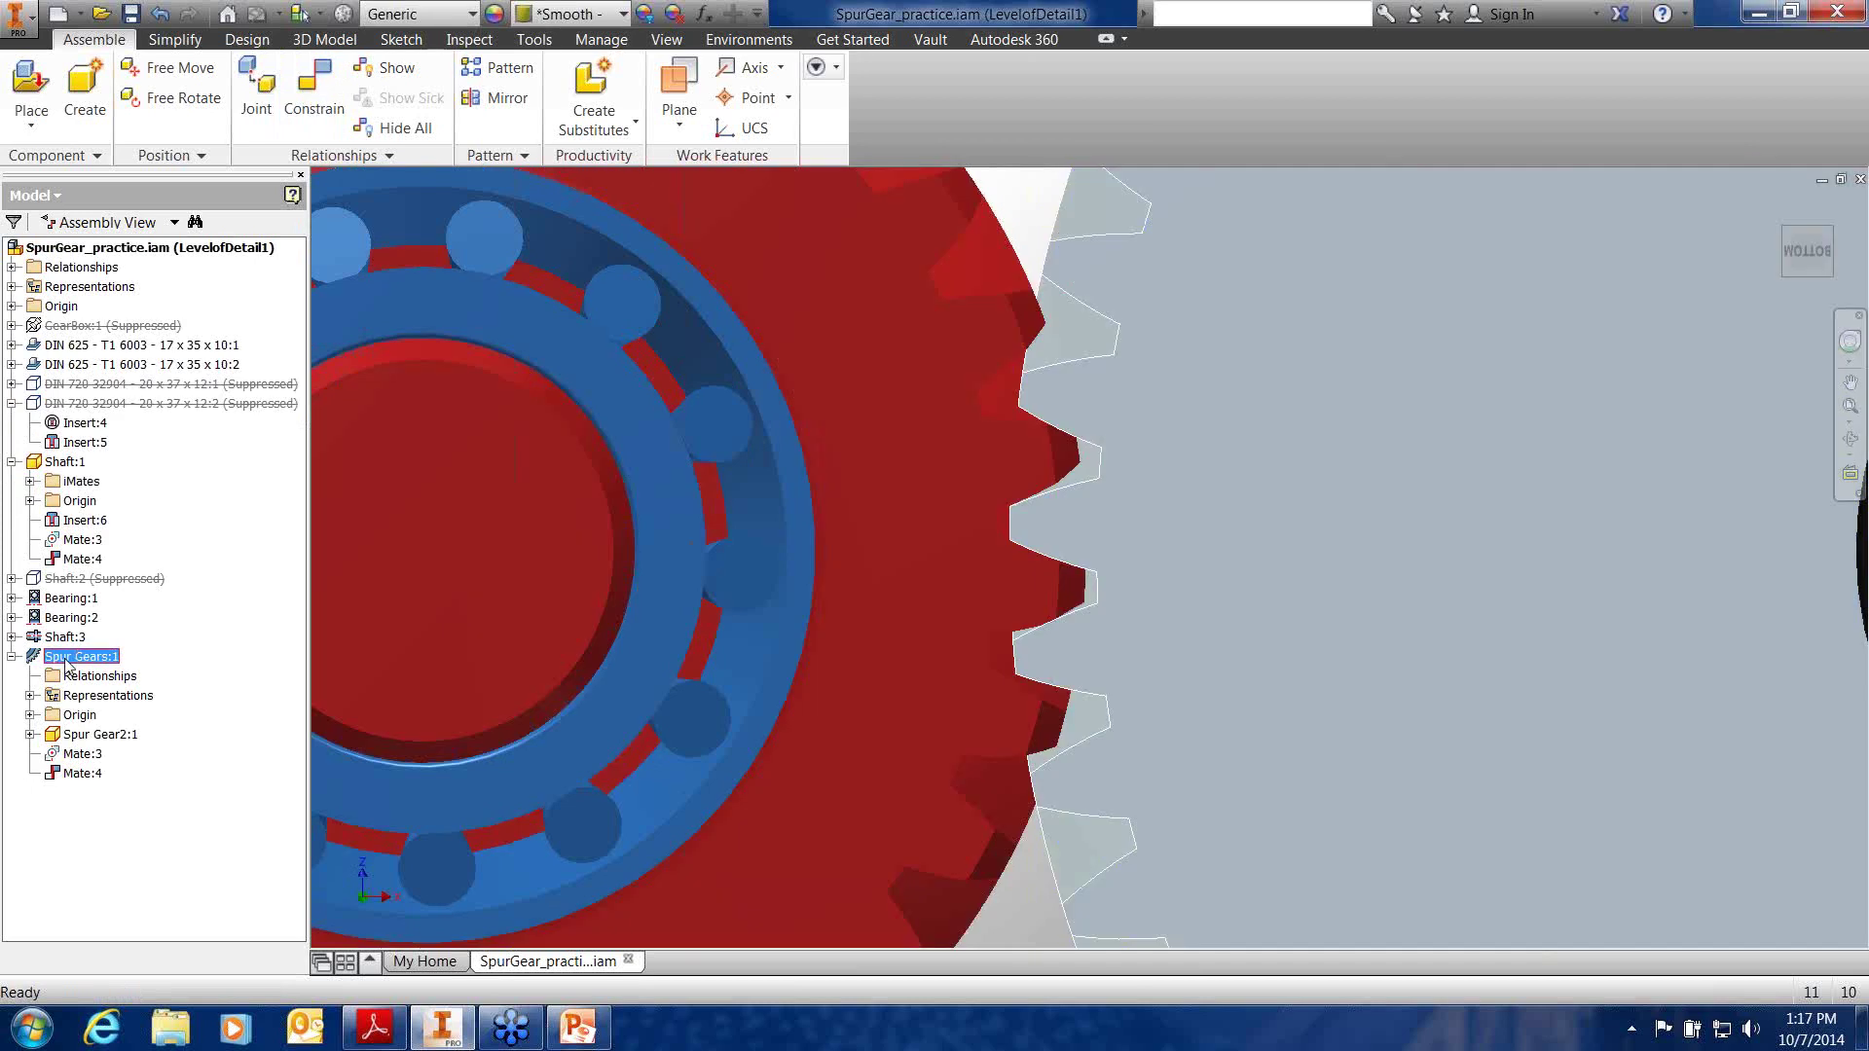
Edit the spur gears with the Design Accelerator, copy the desired gear ratio, and accept the generator's settings unchanged
{"action": "right_click", "coordinate": [66, 659]}
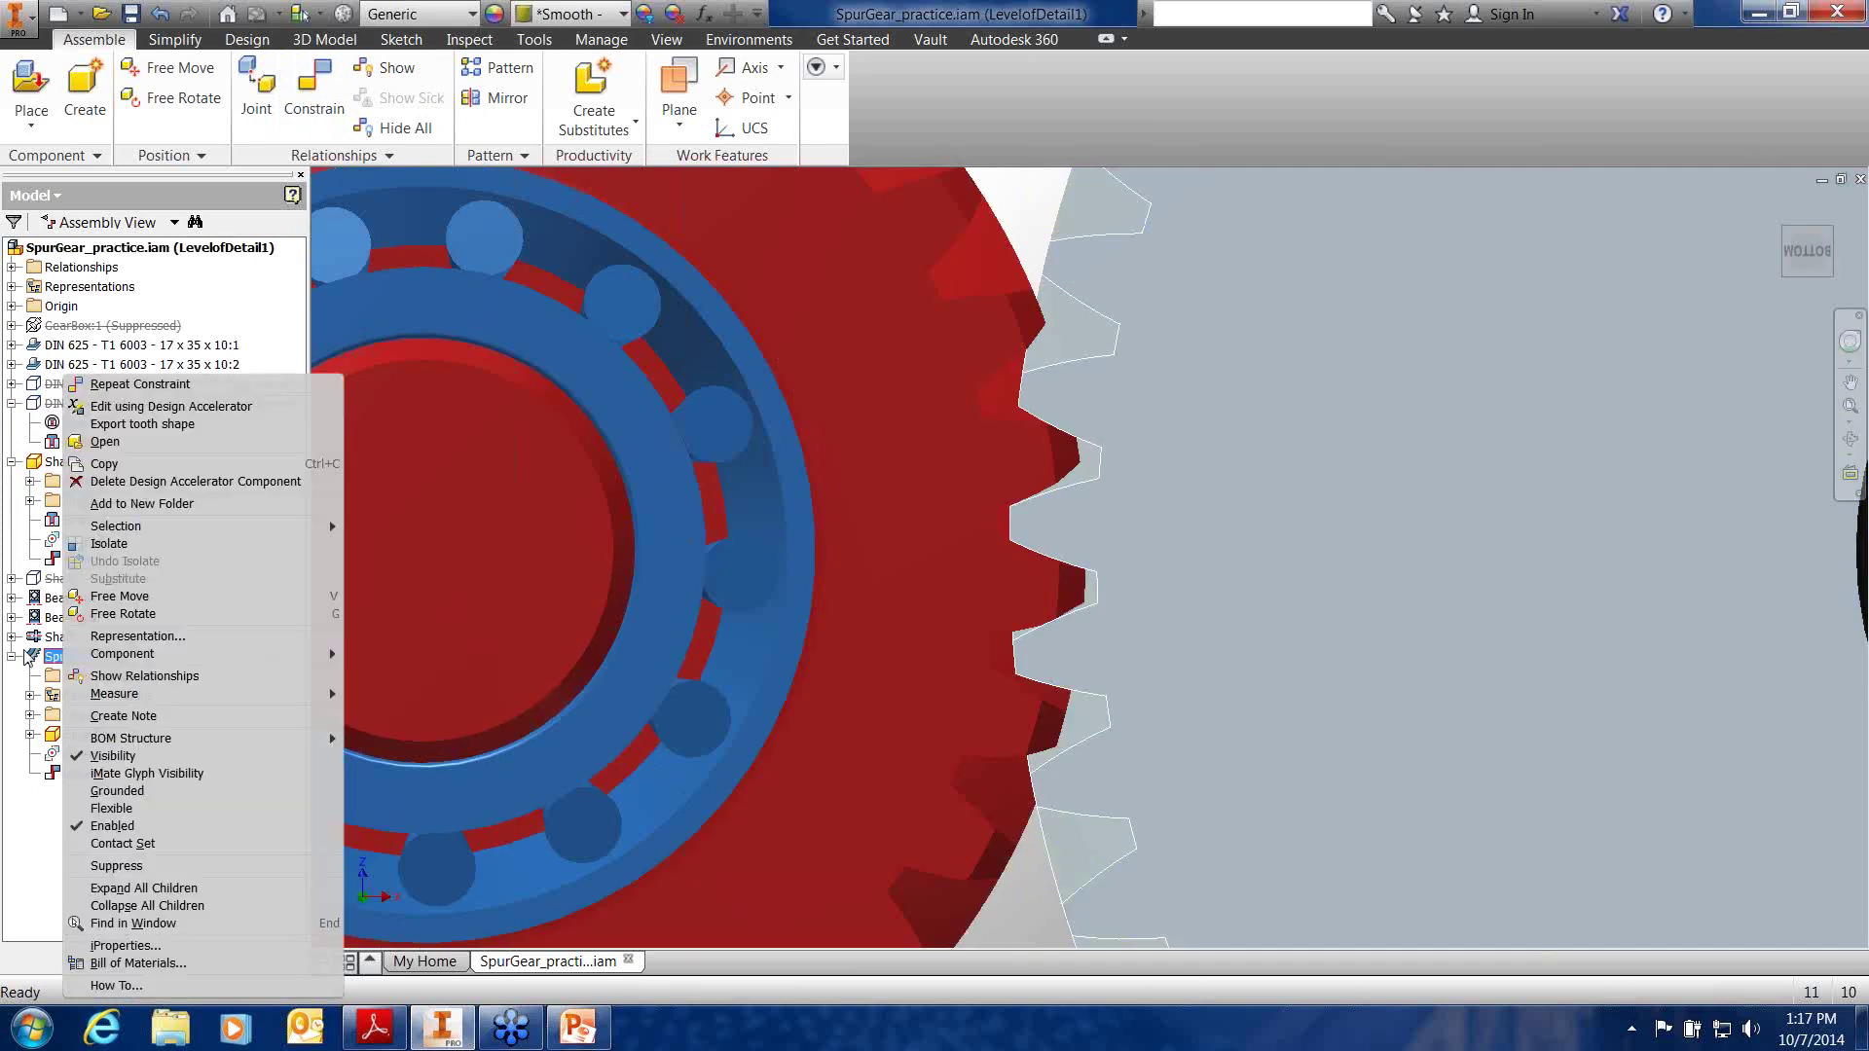
{"action": "left_click", "coordinate": [160, 409]}
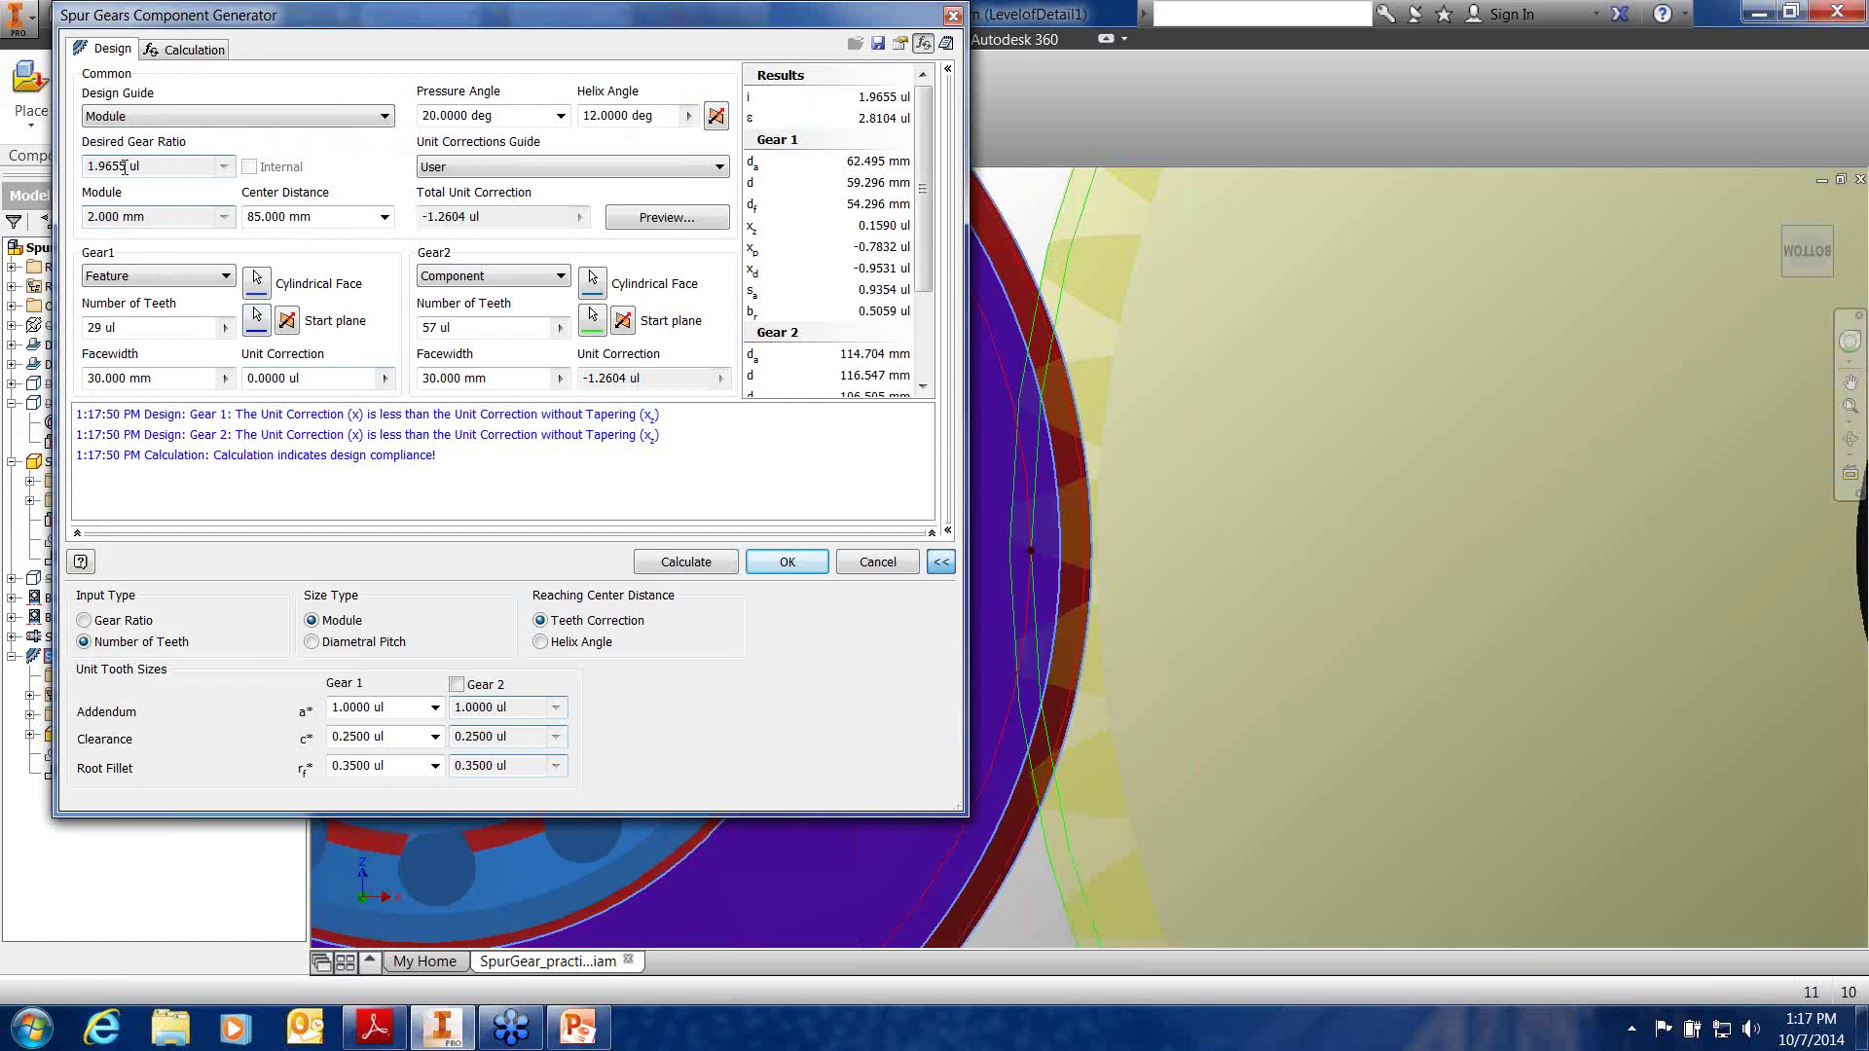
{"action": "left_click_drag", "start_coordinate": [142, 166], "coordinate": [88, 166]}
{"action": "left_click", "coordinate": [786, 564]}
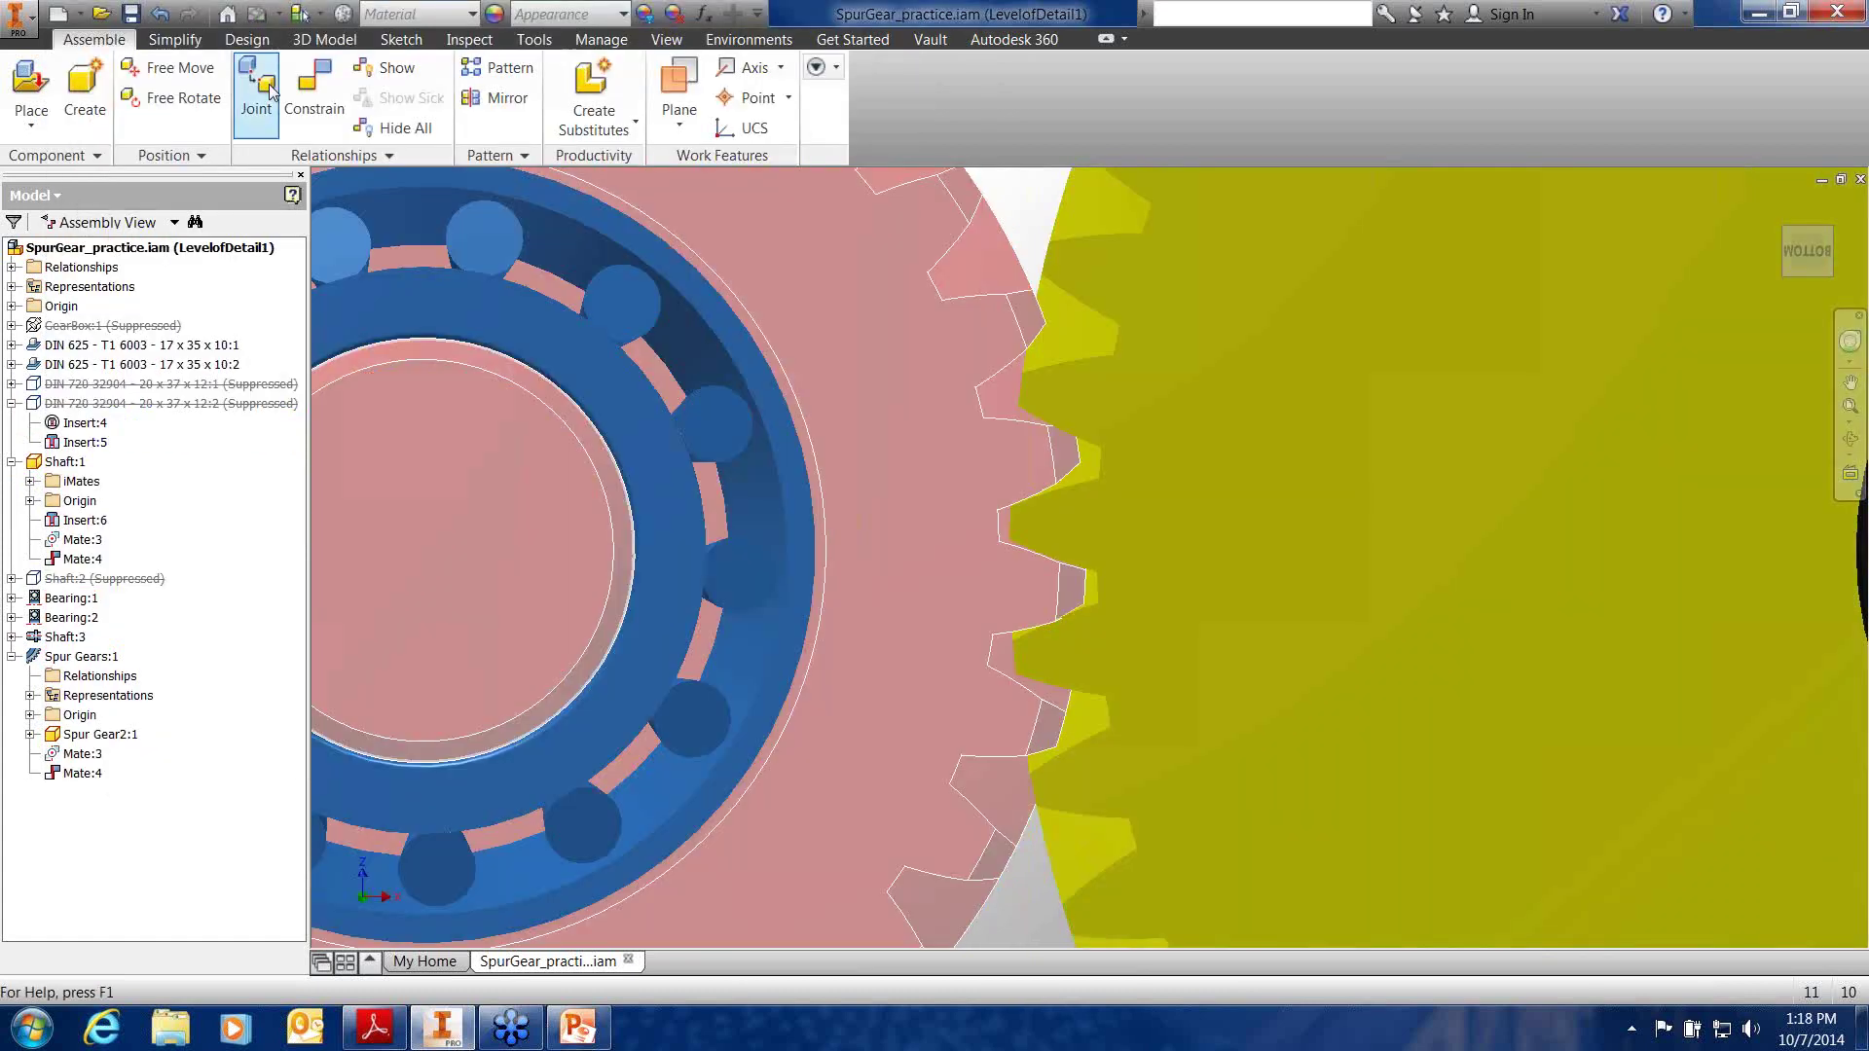
Add a reverse rotation motion constraint with ratio 1.9655 from the yellow gear's tooth to the red gear's front face, and test it by turning the yellow gear
{"action": "left_click", "coordinate": [314, 90]}
{"action": "left_click", "coordinate": [408, 215]}
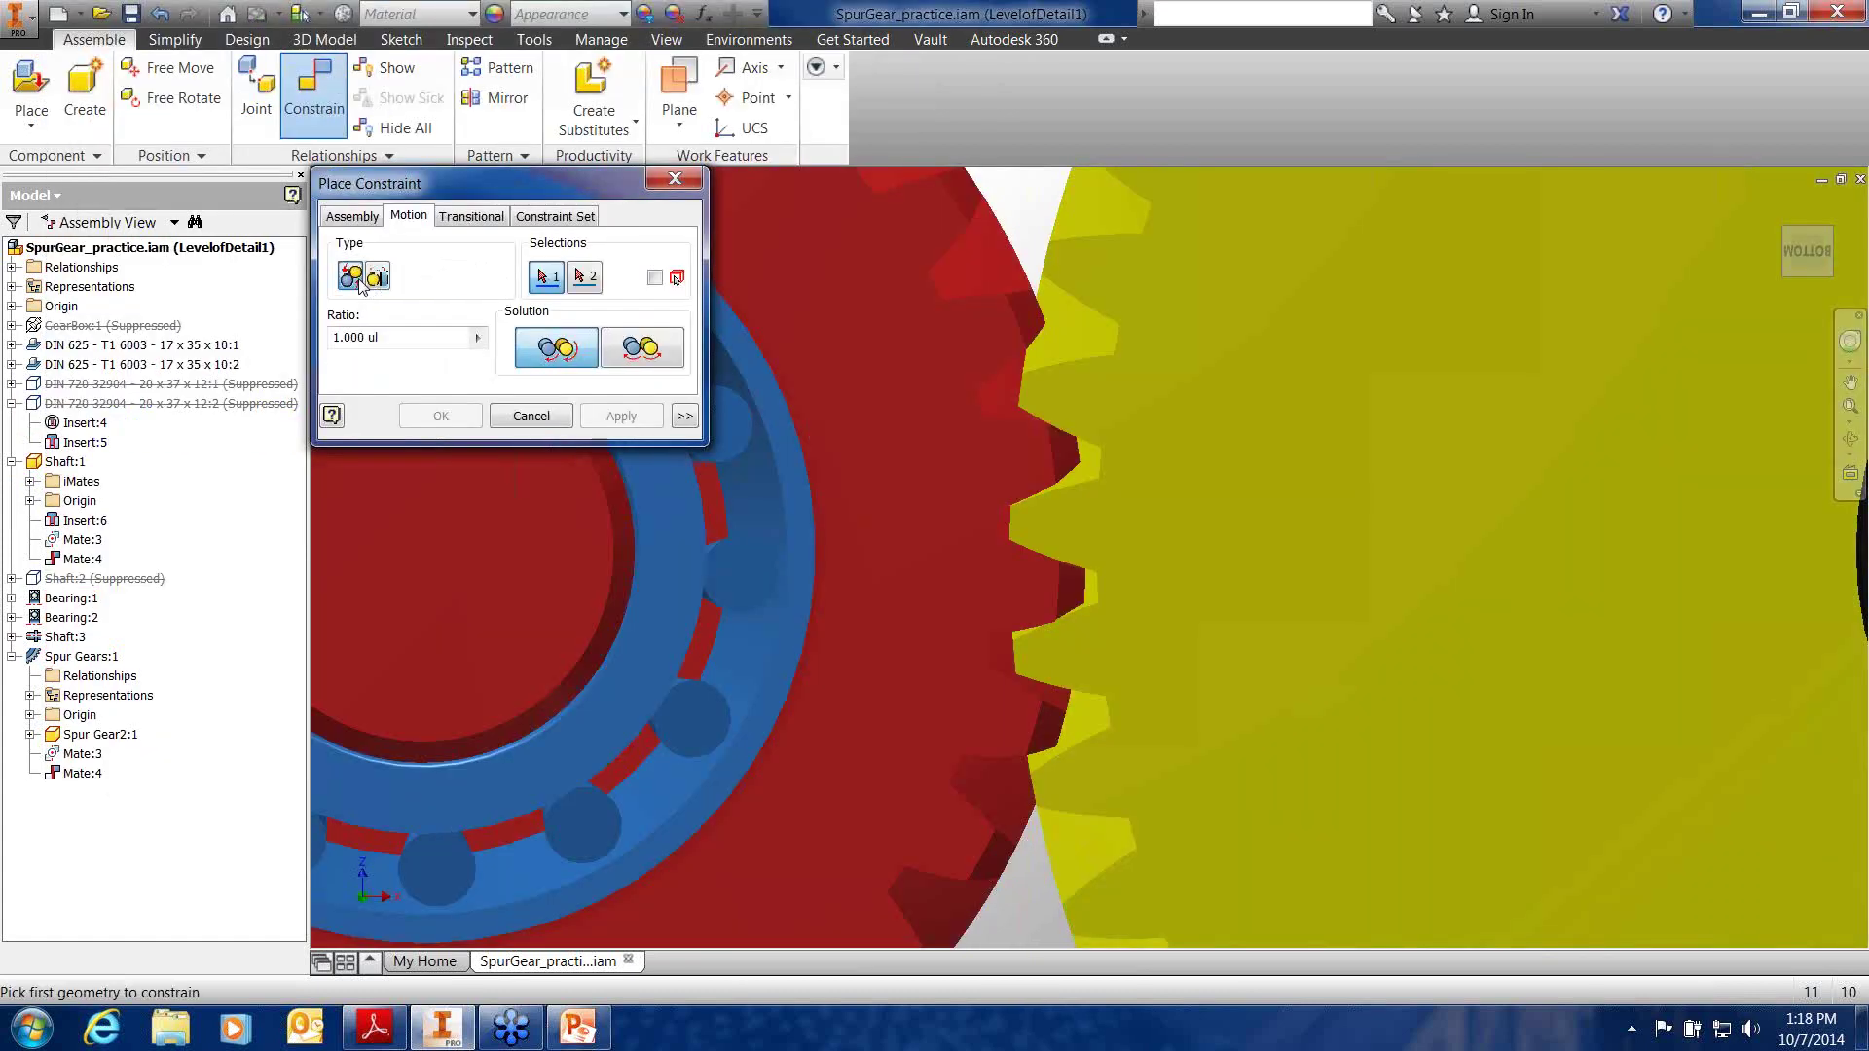
{"action": "left_click", "coordinate": [627, 356]}
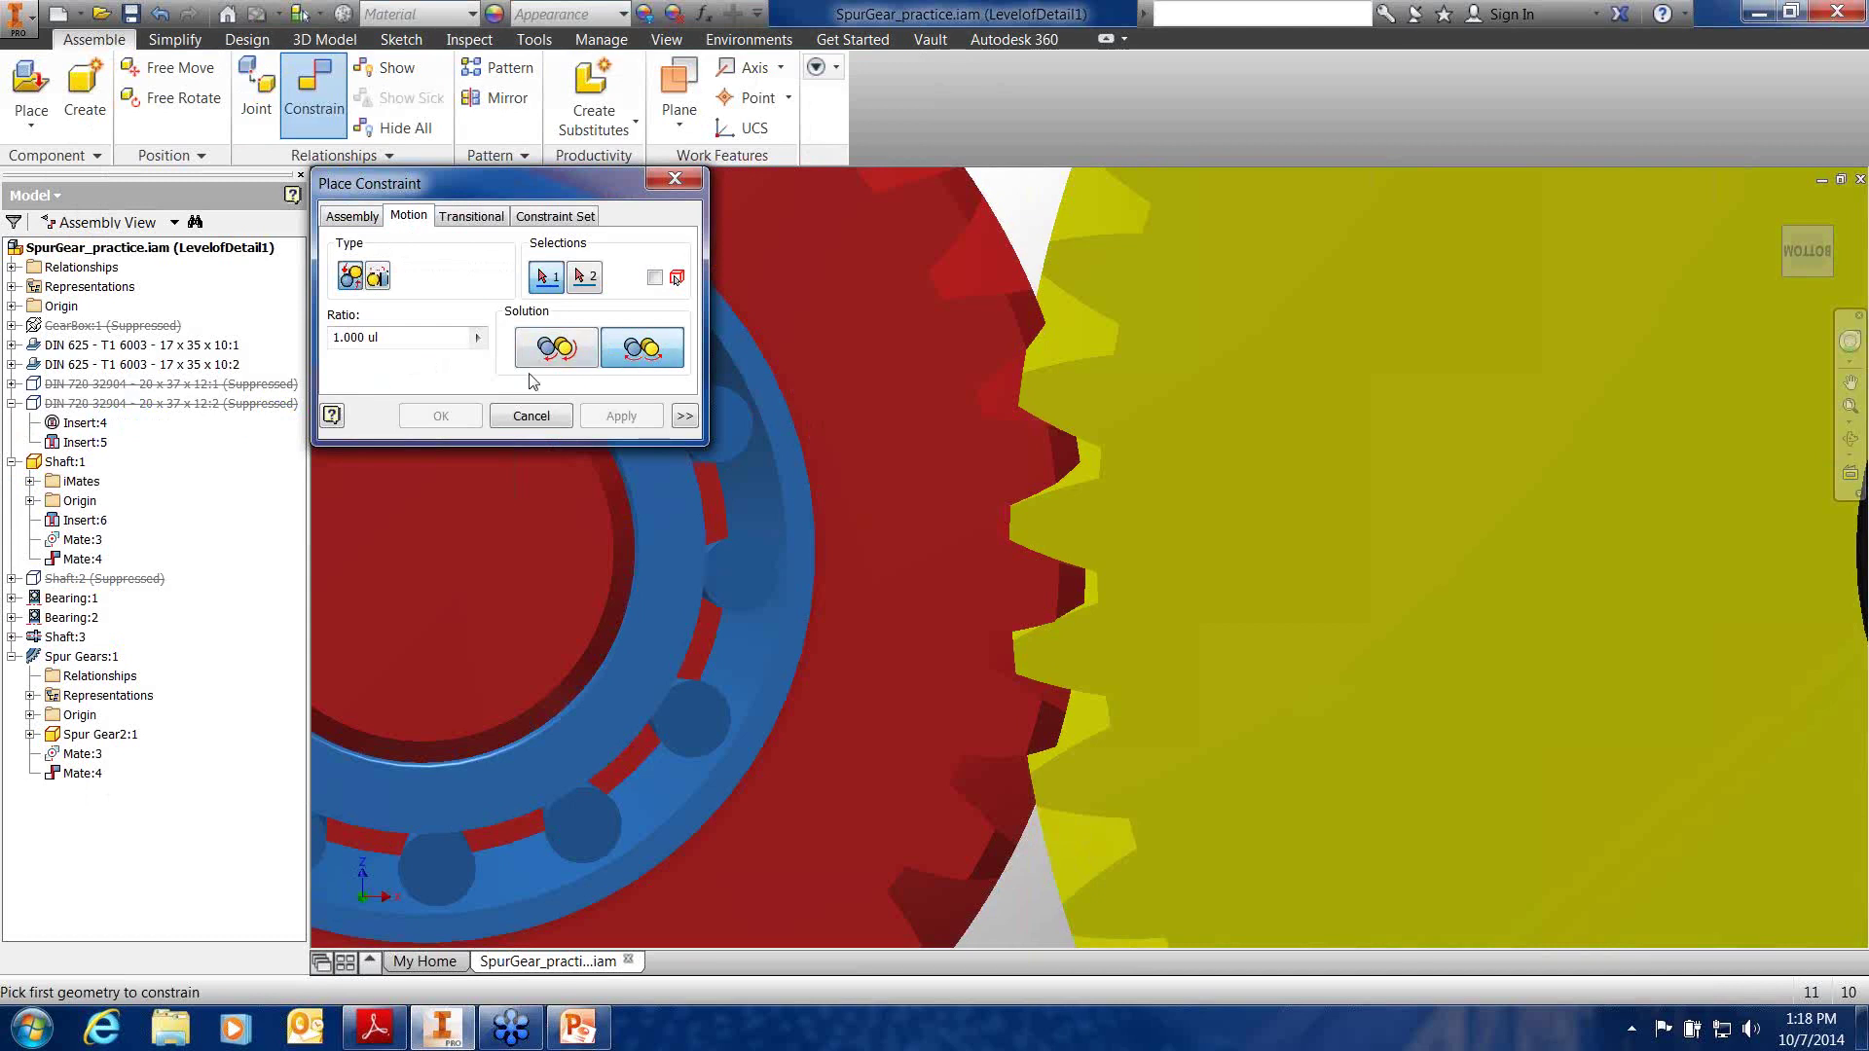
{"action": "left_click", "coordinate": [411, 338]}
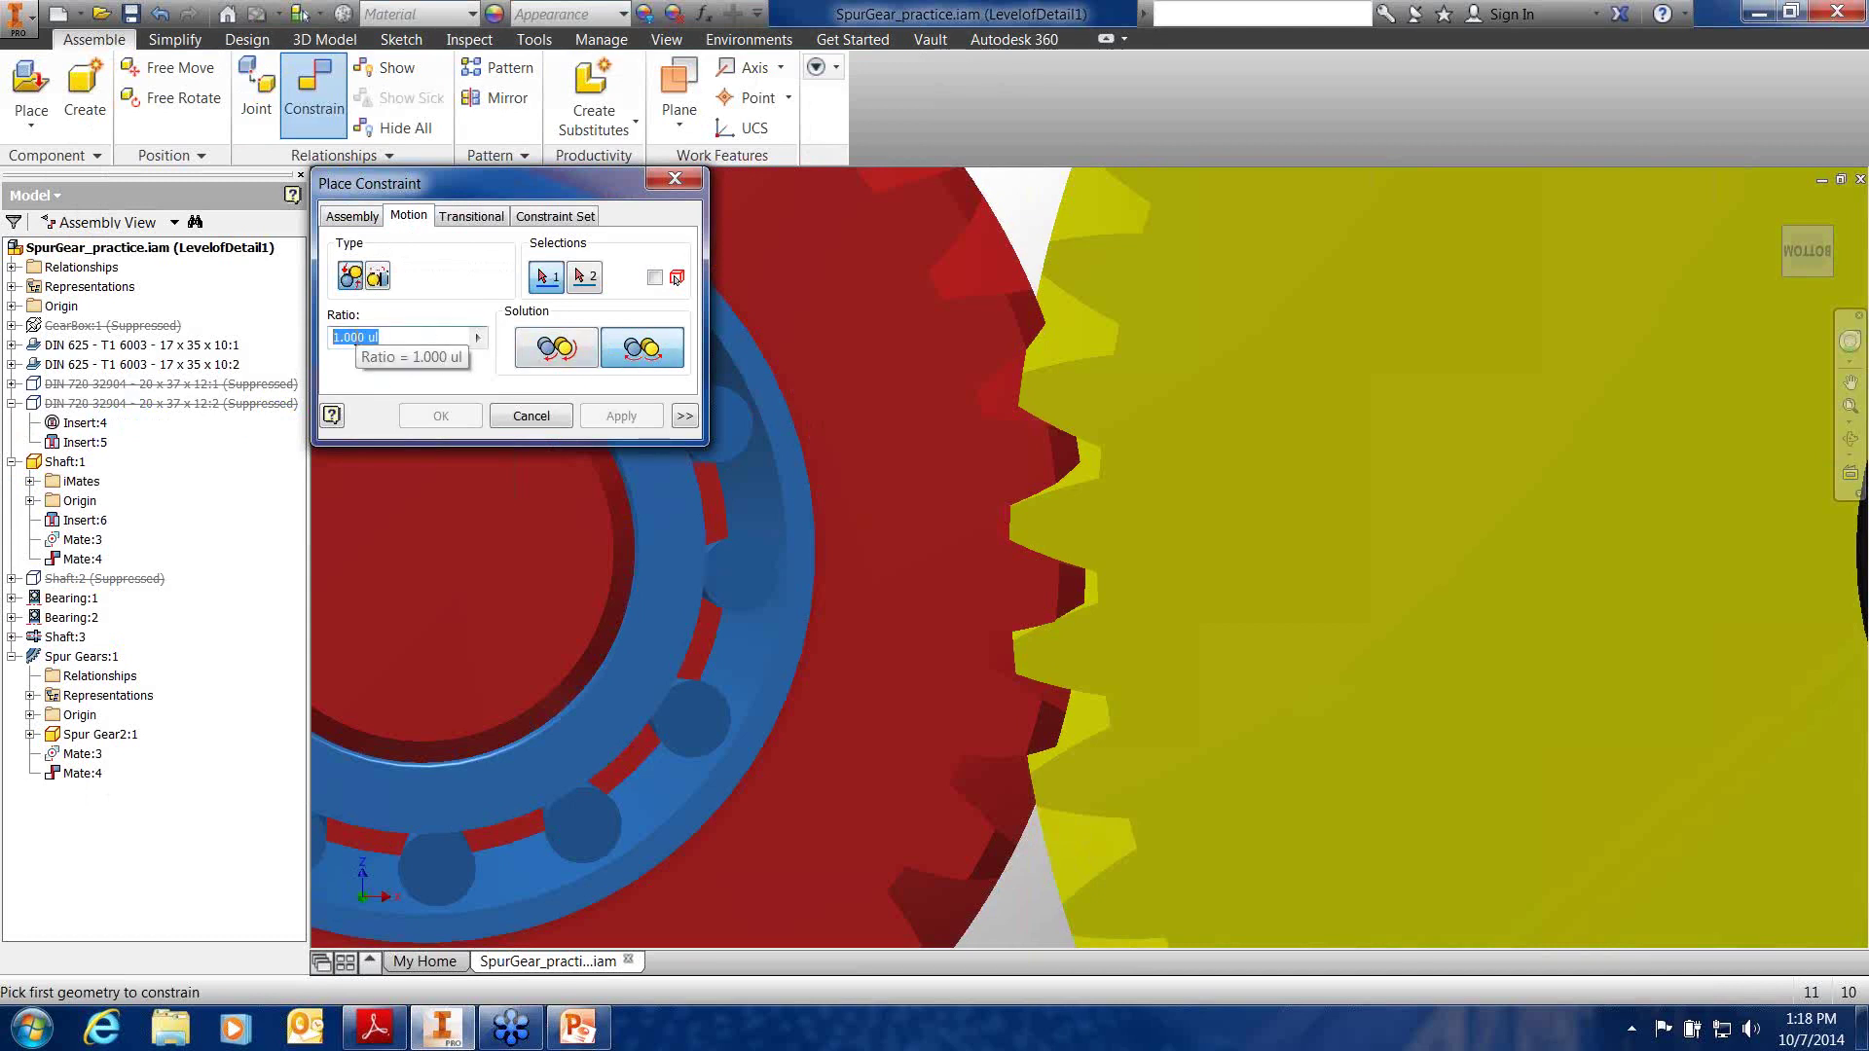
{"action": "type", "text": "1.9655 ul"}
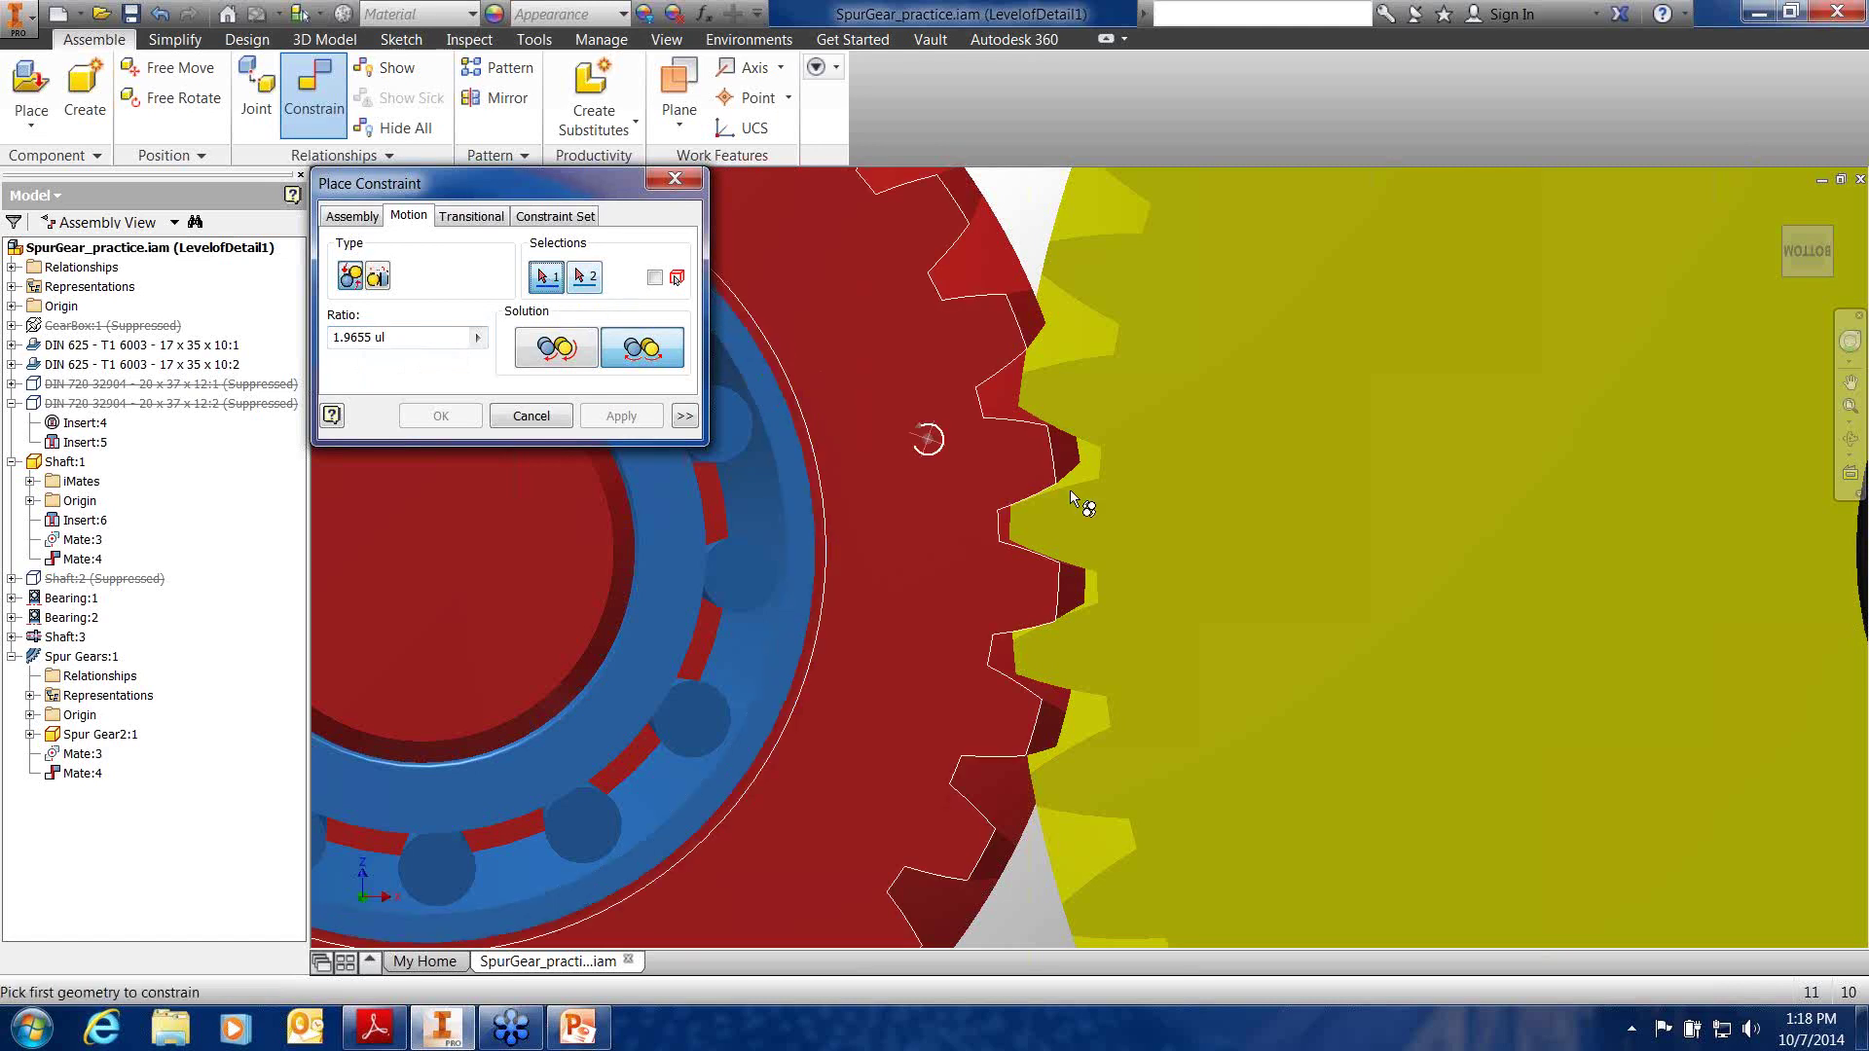
{"action": "middle_click_drag", "start_coordinate": [1071, 491], "coordinate": [1115, 495], "text": "shift"}
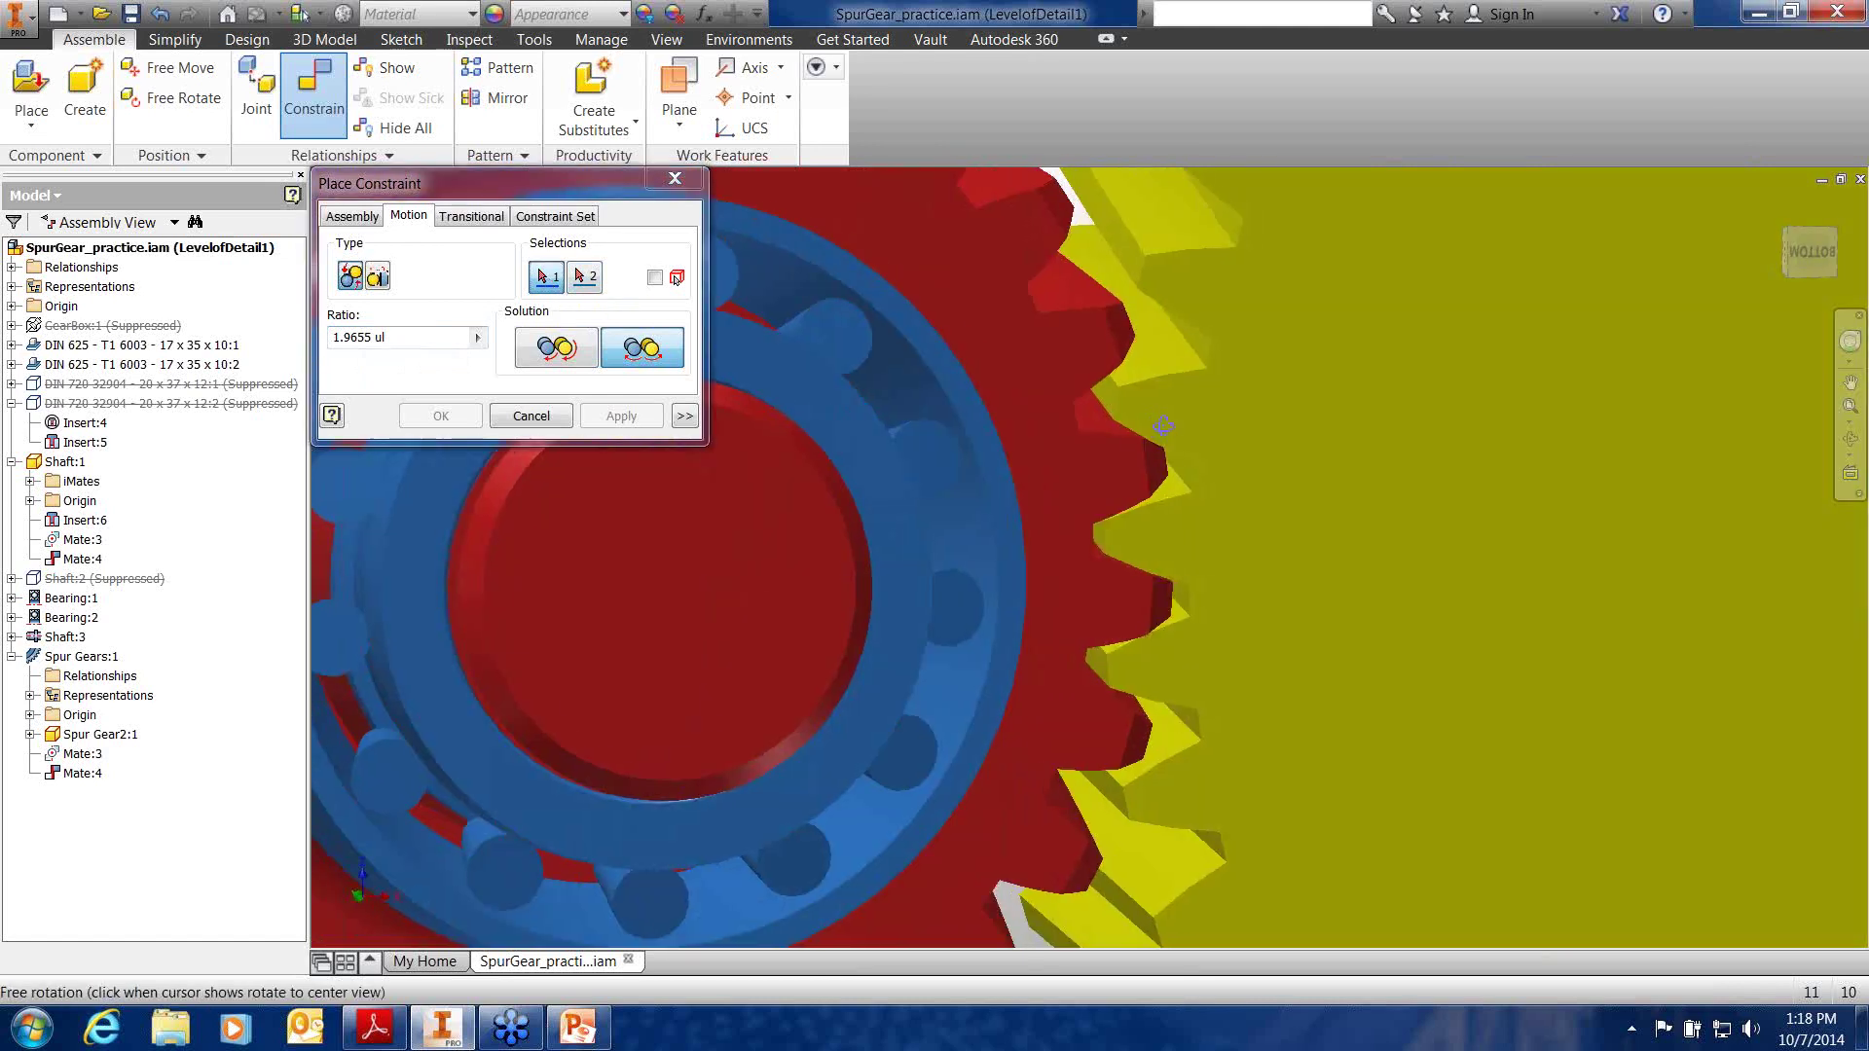
{"action": "left_click", "coordinate": [1111, 401]}
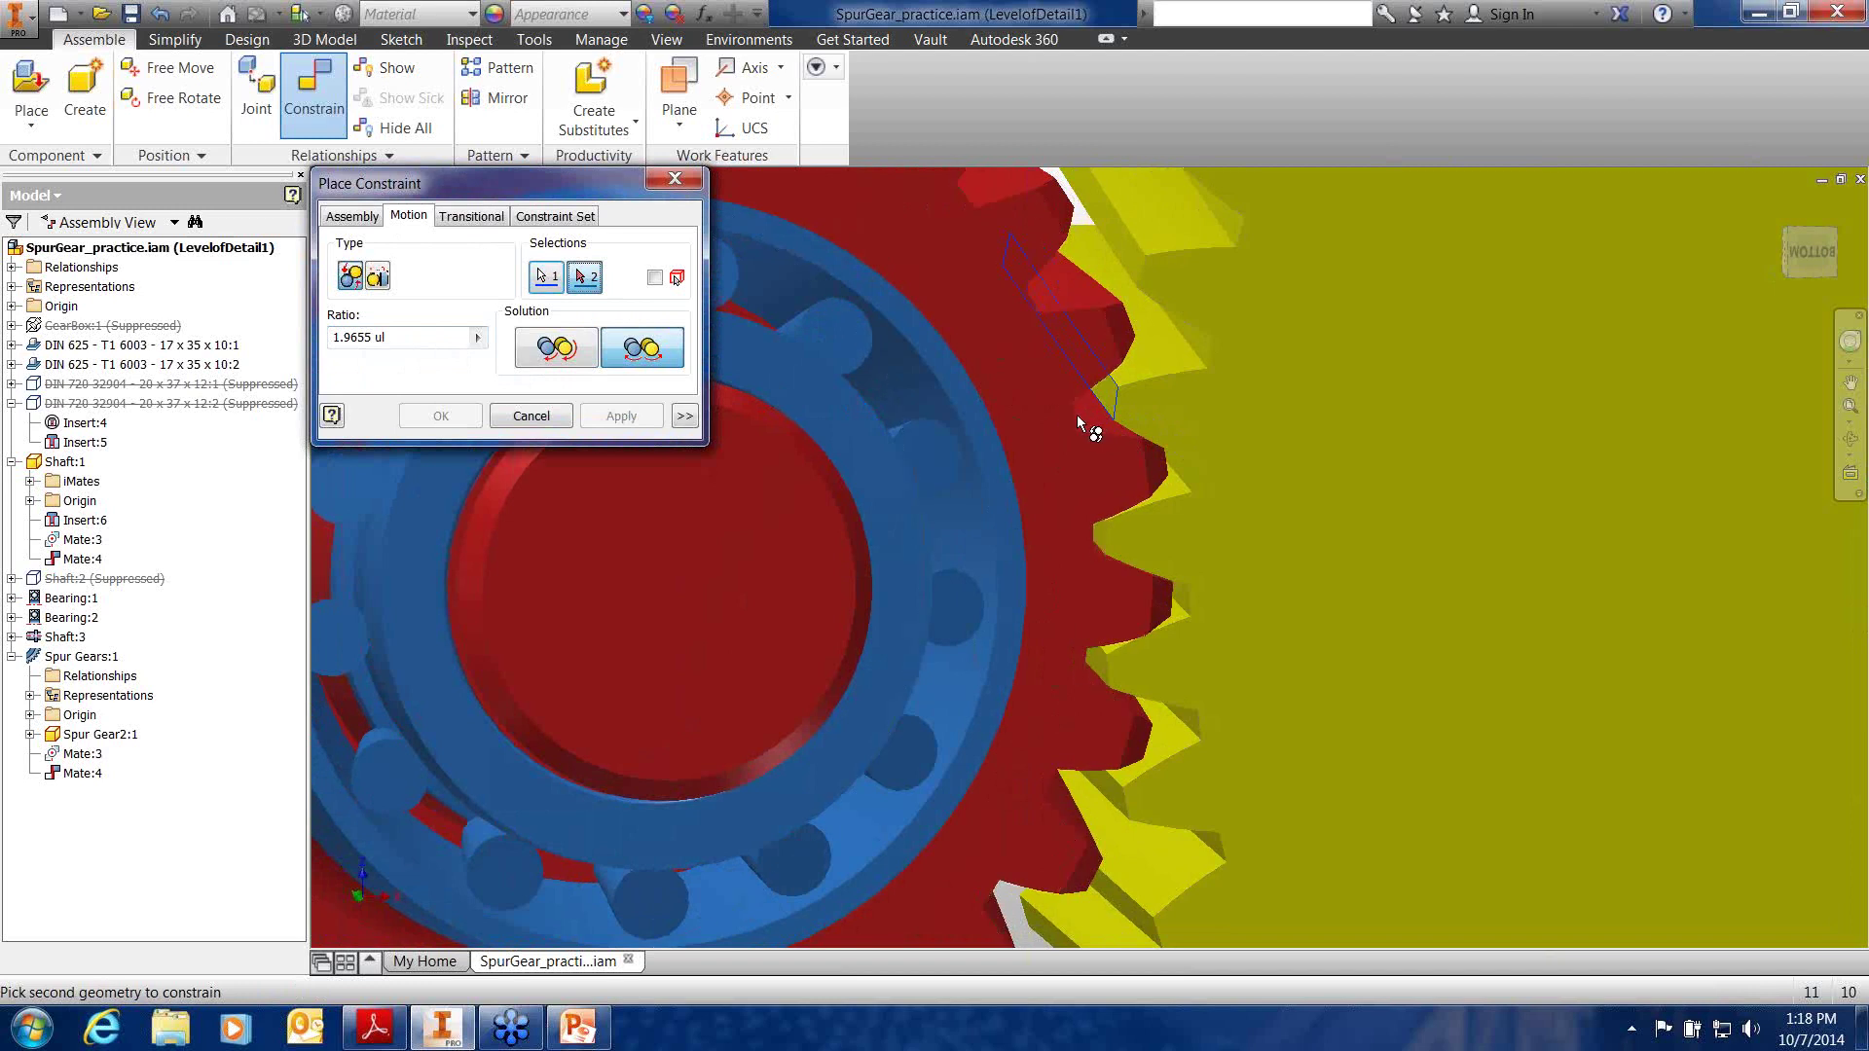
{"action": "left_click", "coordinate": [1078, 419]}
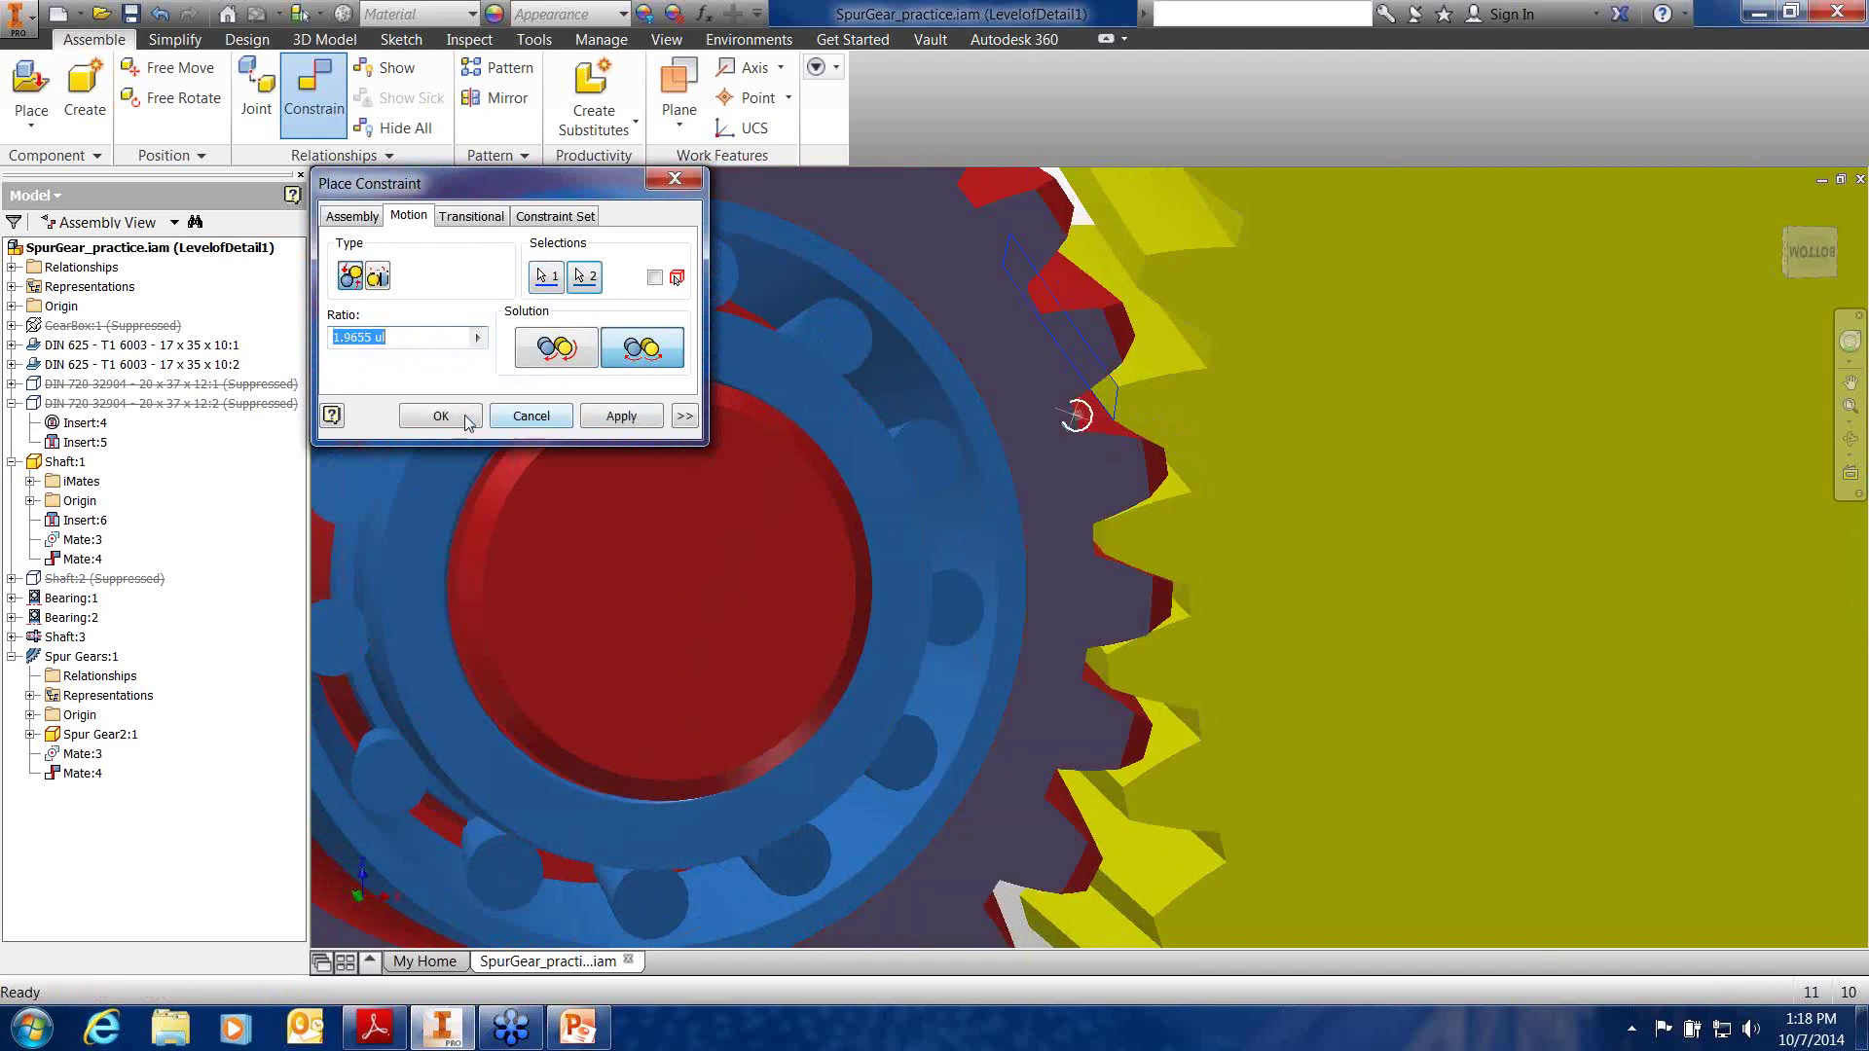
{"action": "left_click", "coordinate": [456, 416]}
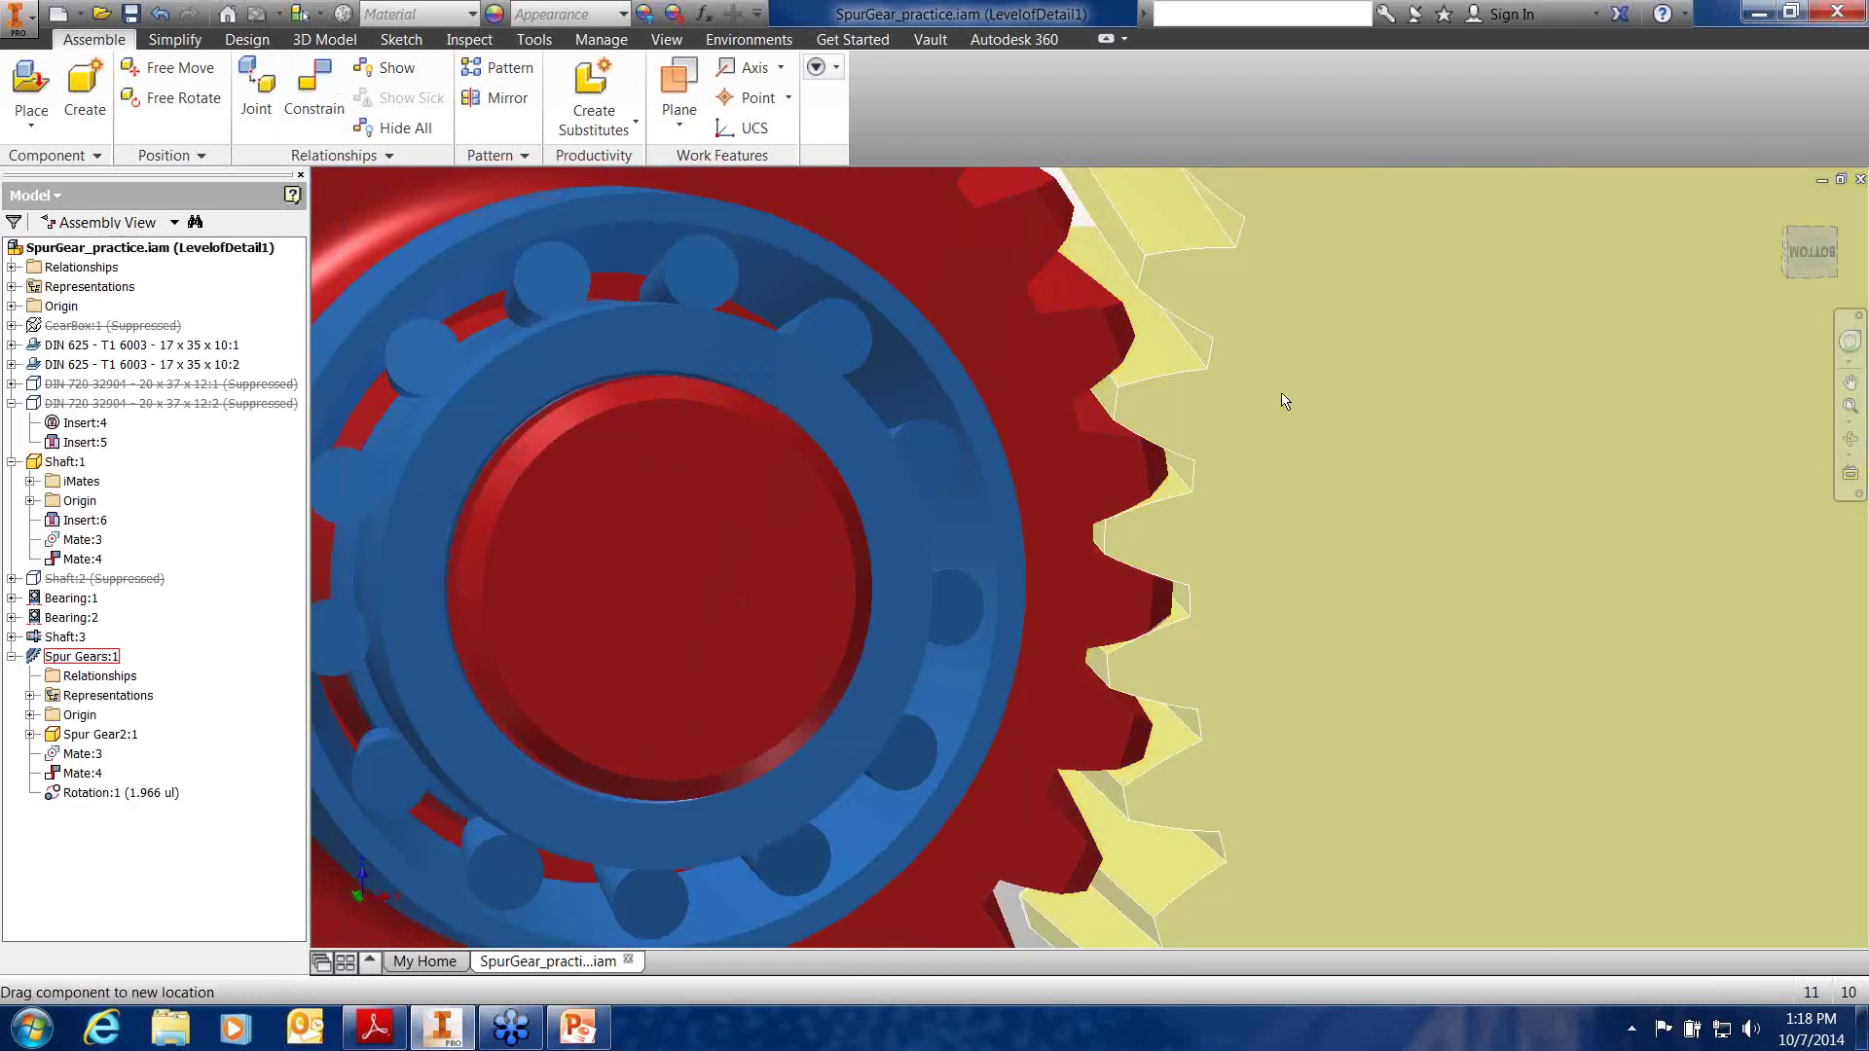
{"action": "left_click_drag", "start_coordinate": [1281, 395], "coordinate": [1277, 657]}
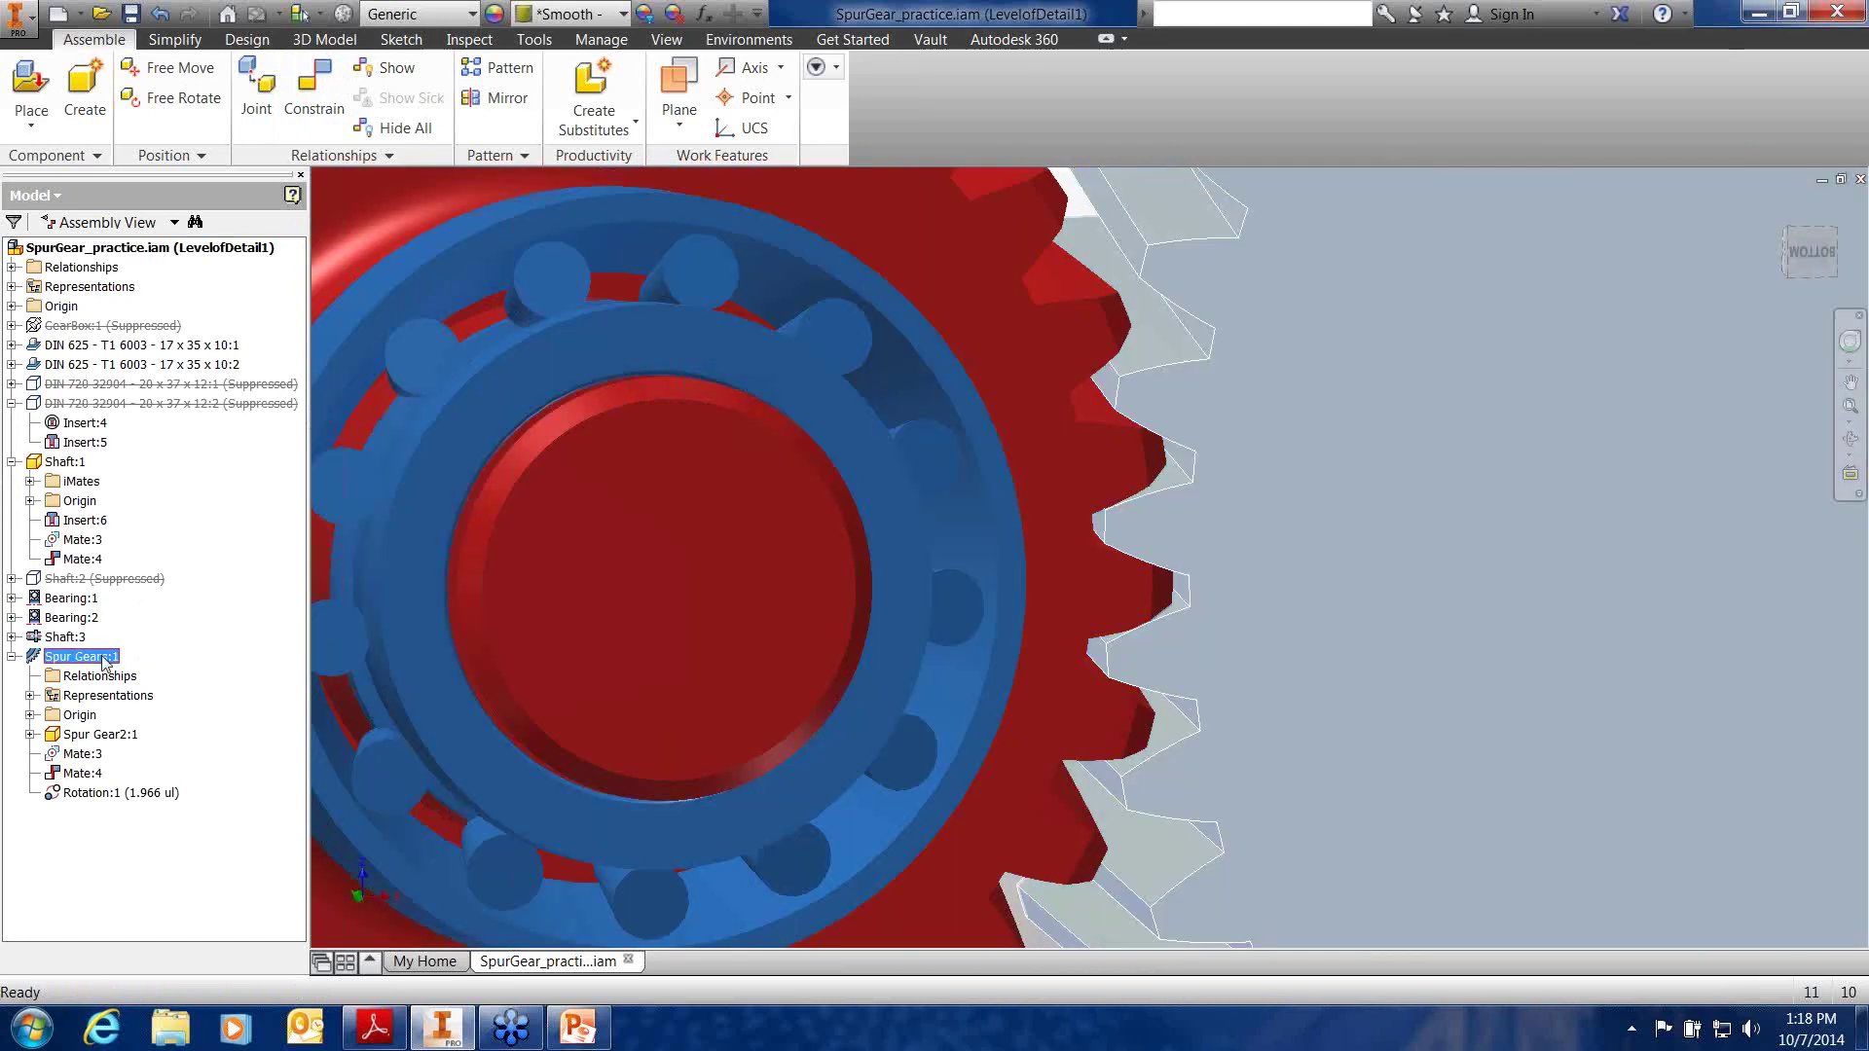
Edit the spur gears with the Design Accelerator, open the preview, and run the teeth mesh of the two gears forward
{"action": "right_click", "coordinate": [102, 662]}
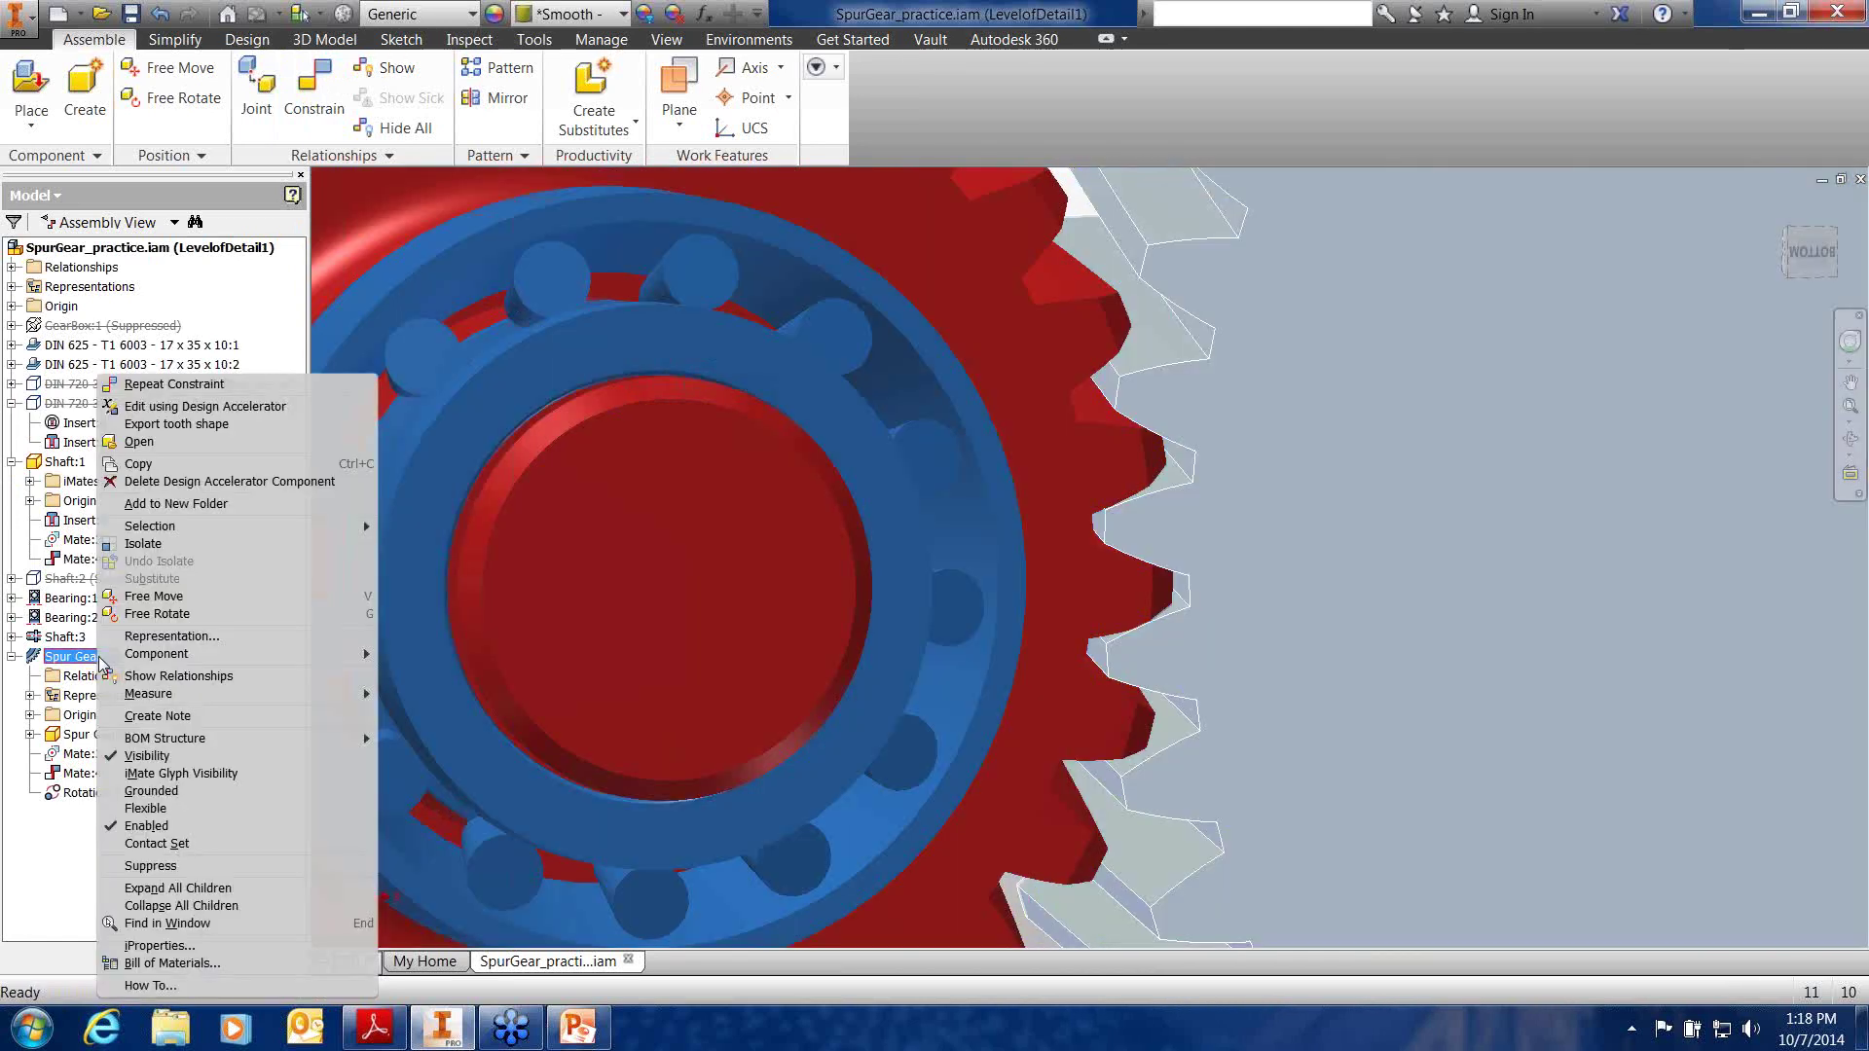
{"action": "left_click", "coordinate": [219, 407]}
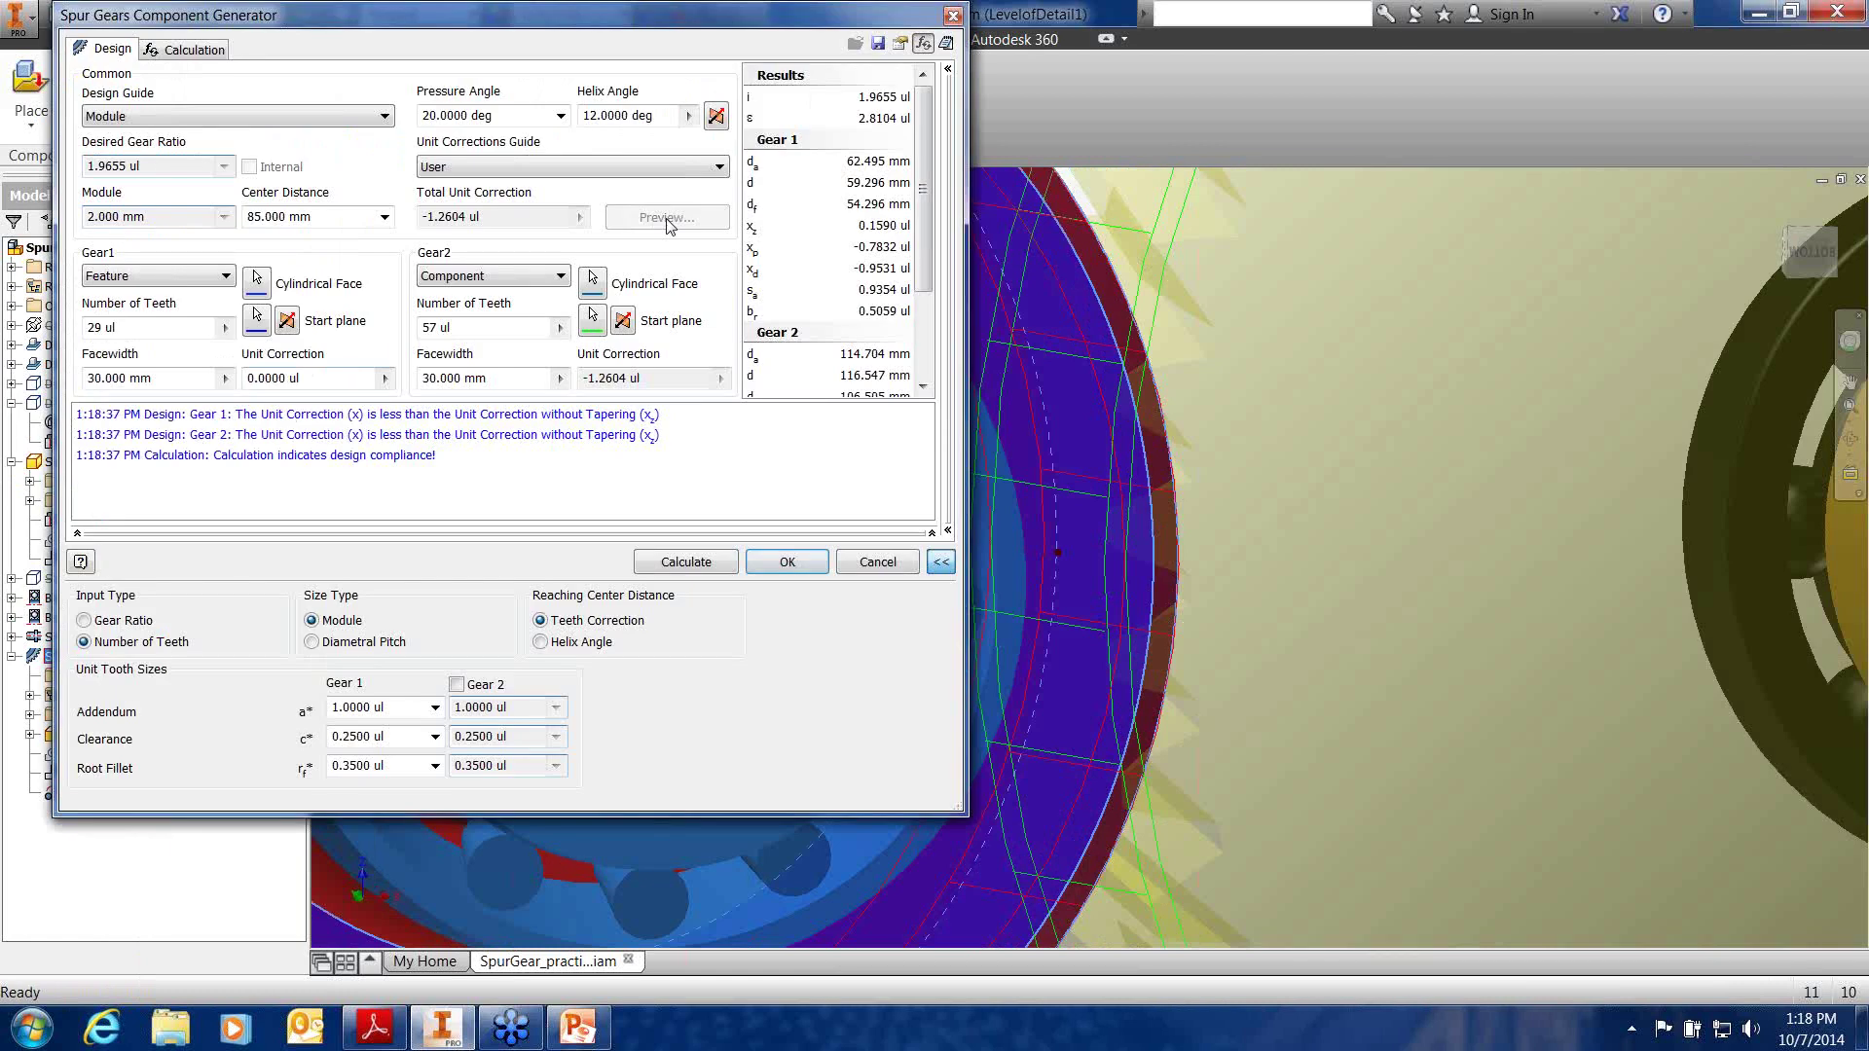
{"action": "left_click", "coordinate": [667, 220]}
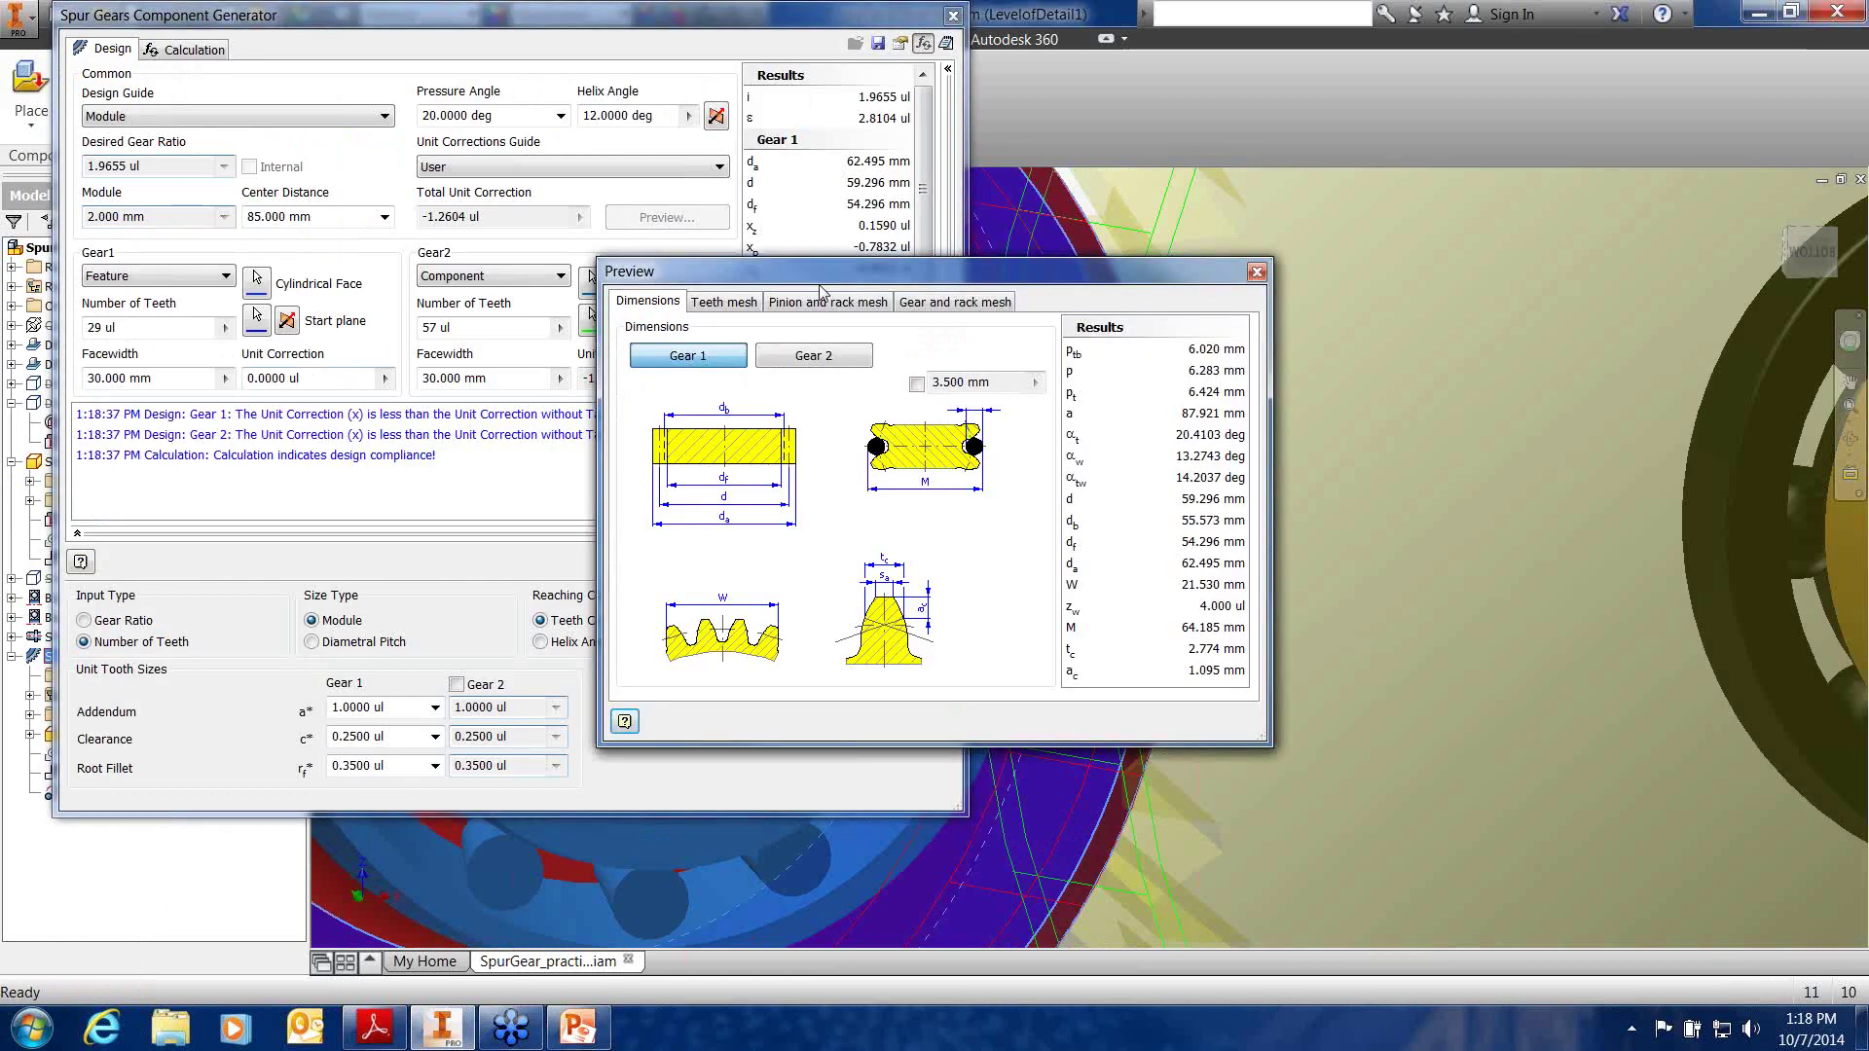
{"action": "left_click_drag", "start_coordinate": [812, 284], "coordinate": [690, 249]}
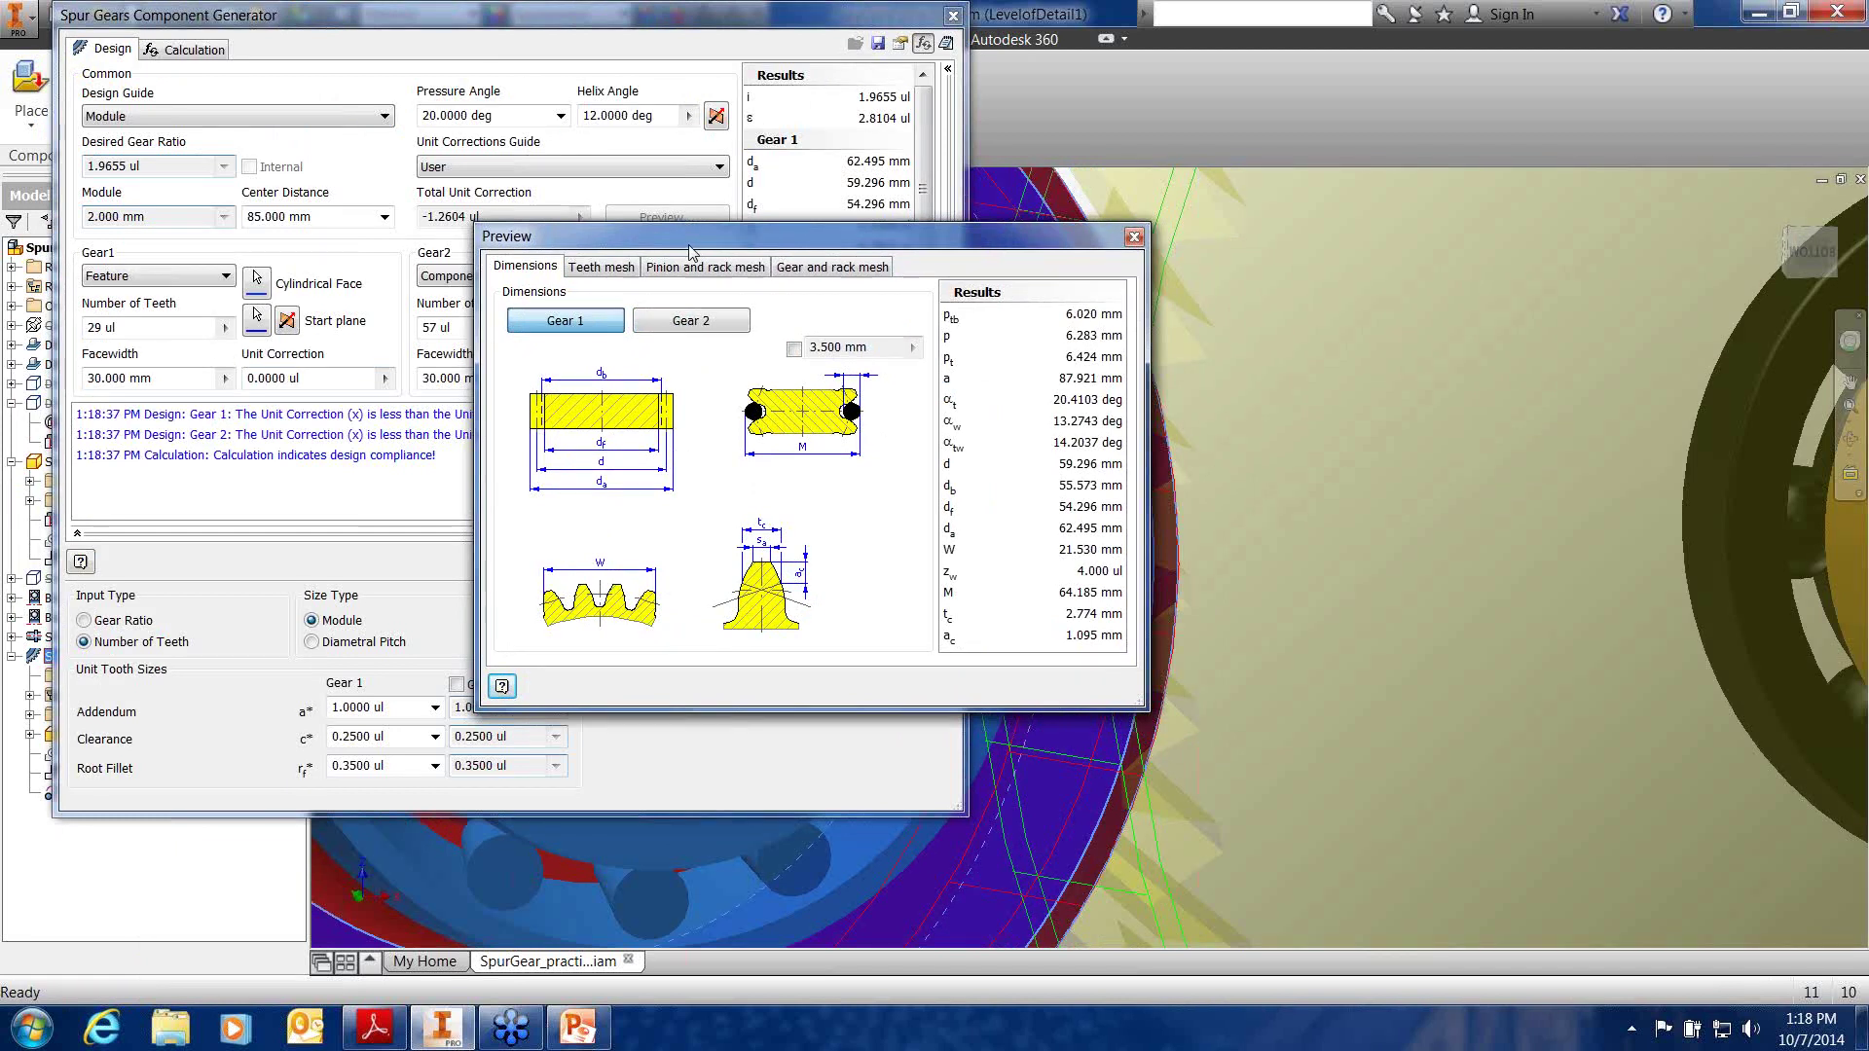
{"action": "left_click", "coordinate": [611, 268]}
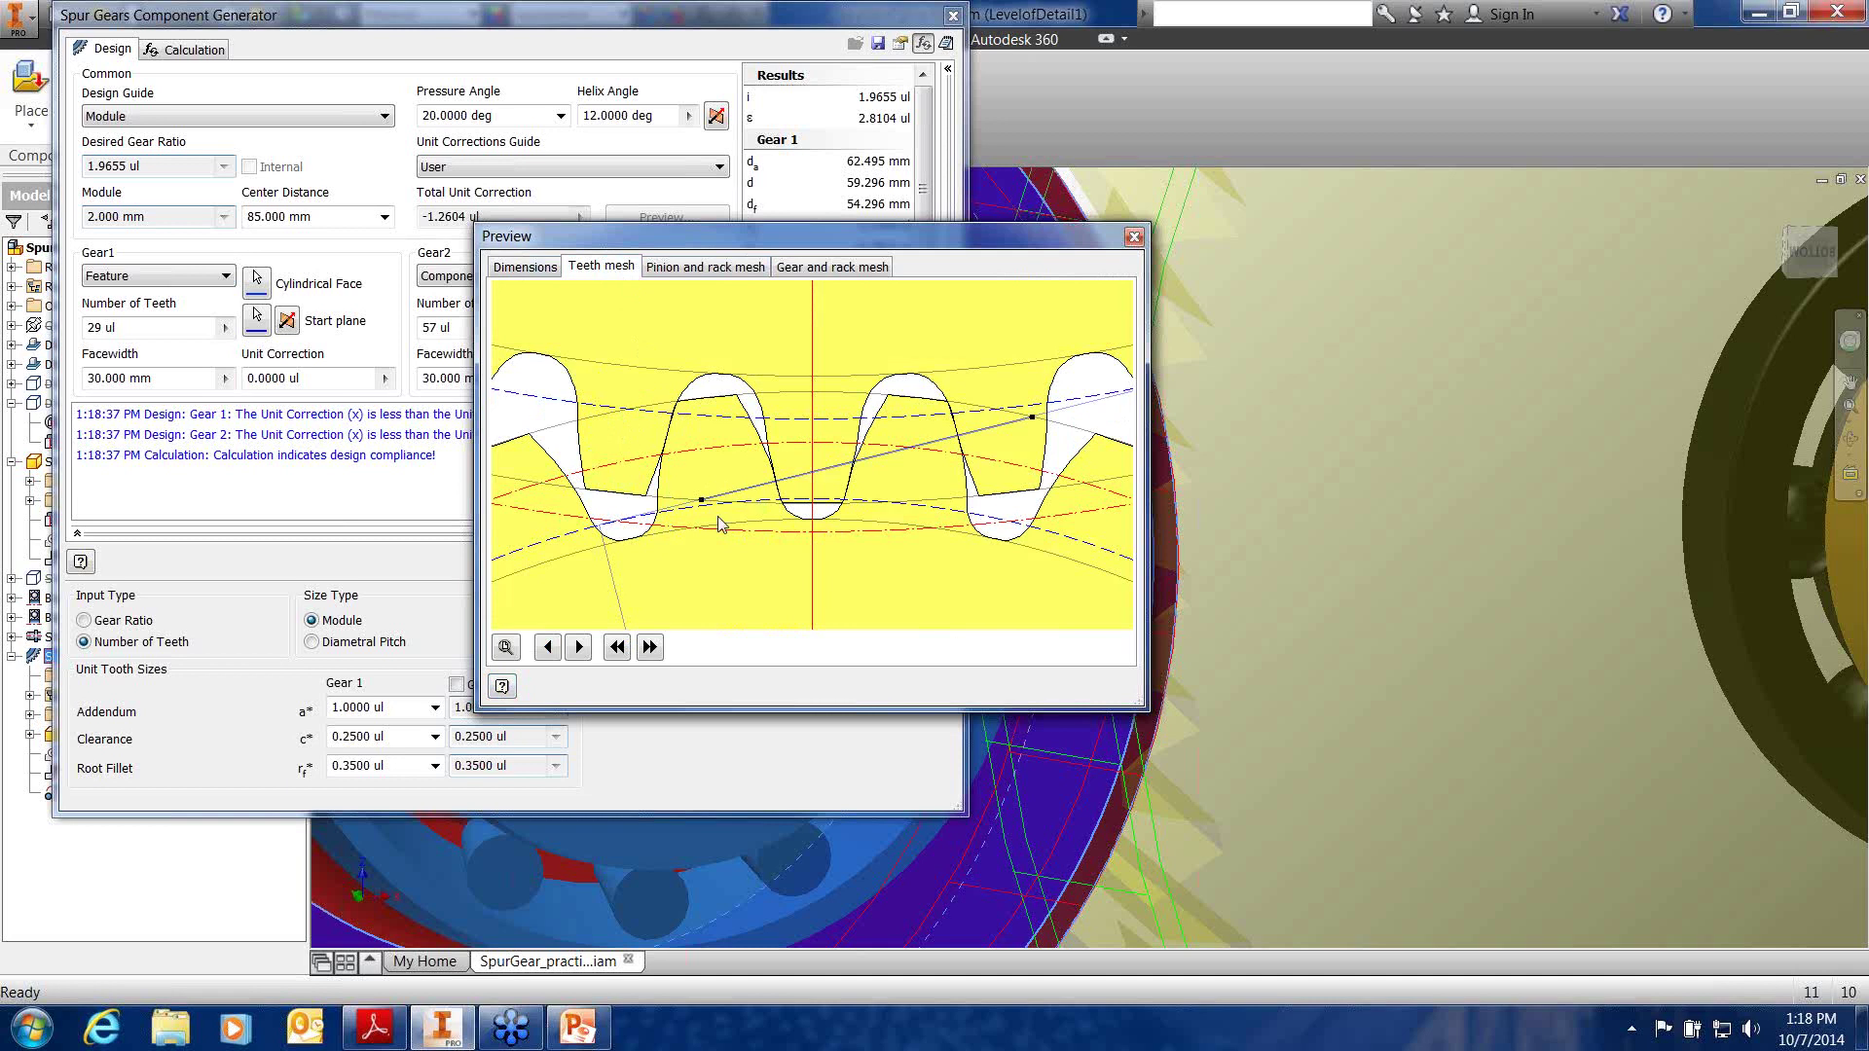
{"action": "left_click", "coordinate": [654, 652]}
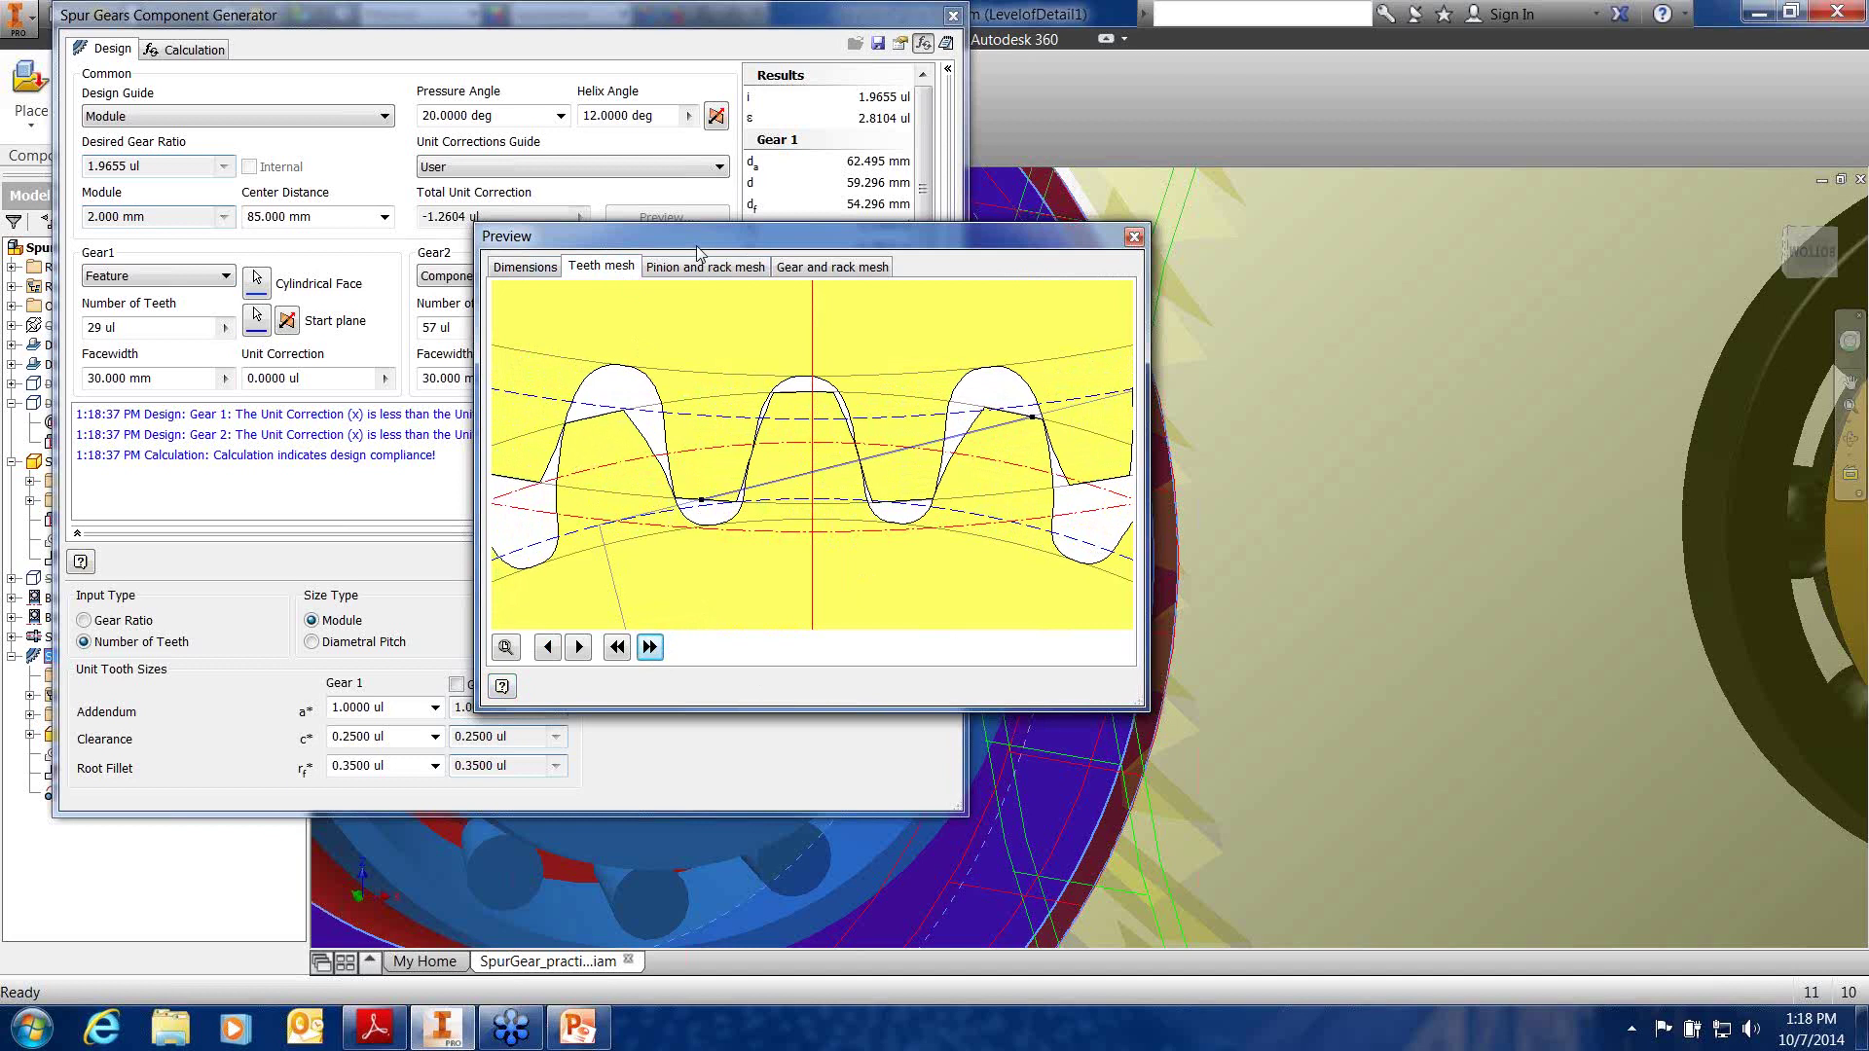
Run the pinion and rack mesh preview forward, and do the same for the gear and rack mesh
{"action": "left_click", "coordinate": [702, 265]}
{"action": "left_click", "coordinate": [649, 654]}
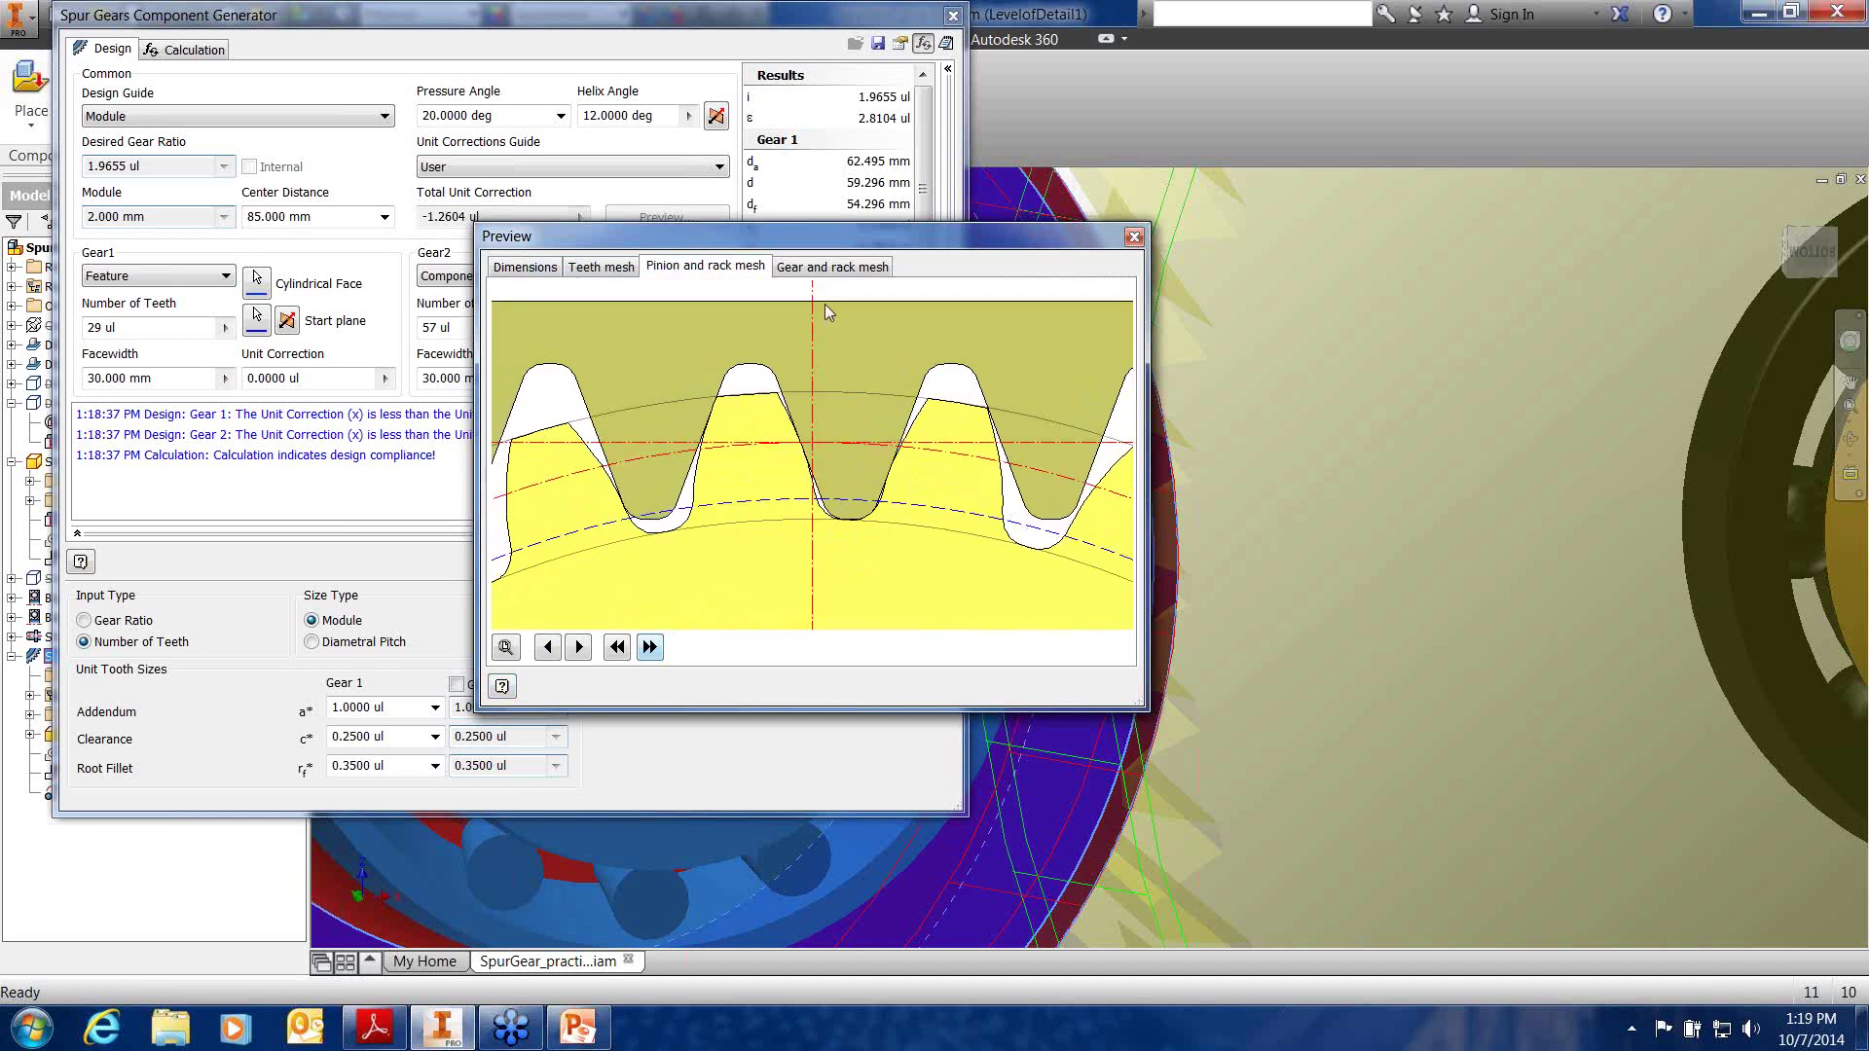
{"action": "left_click", "coordinate": [824, 268]}
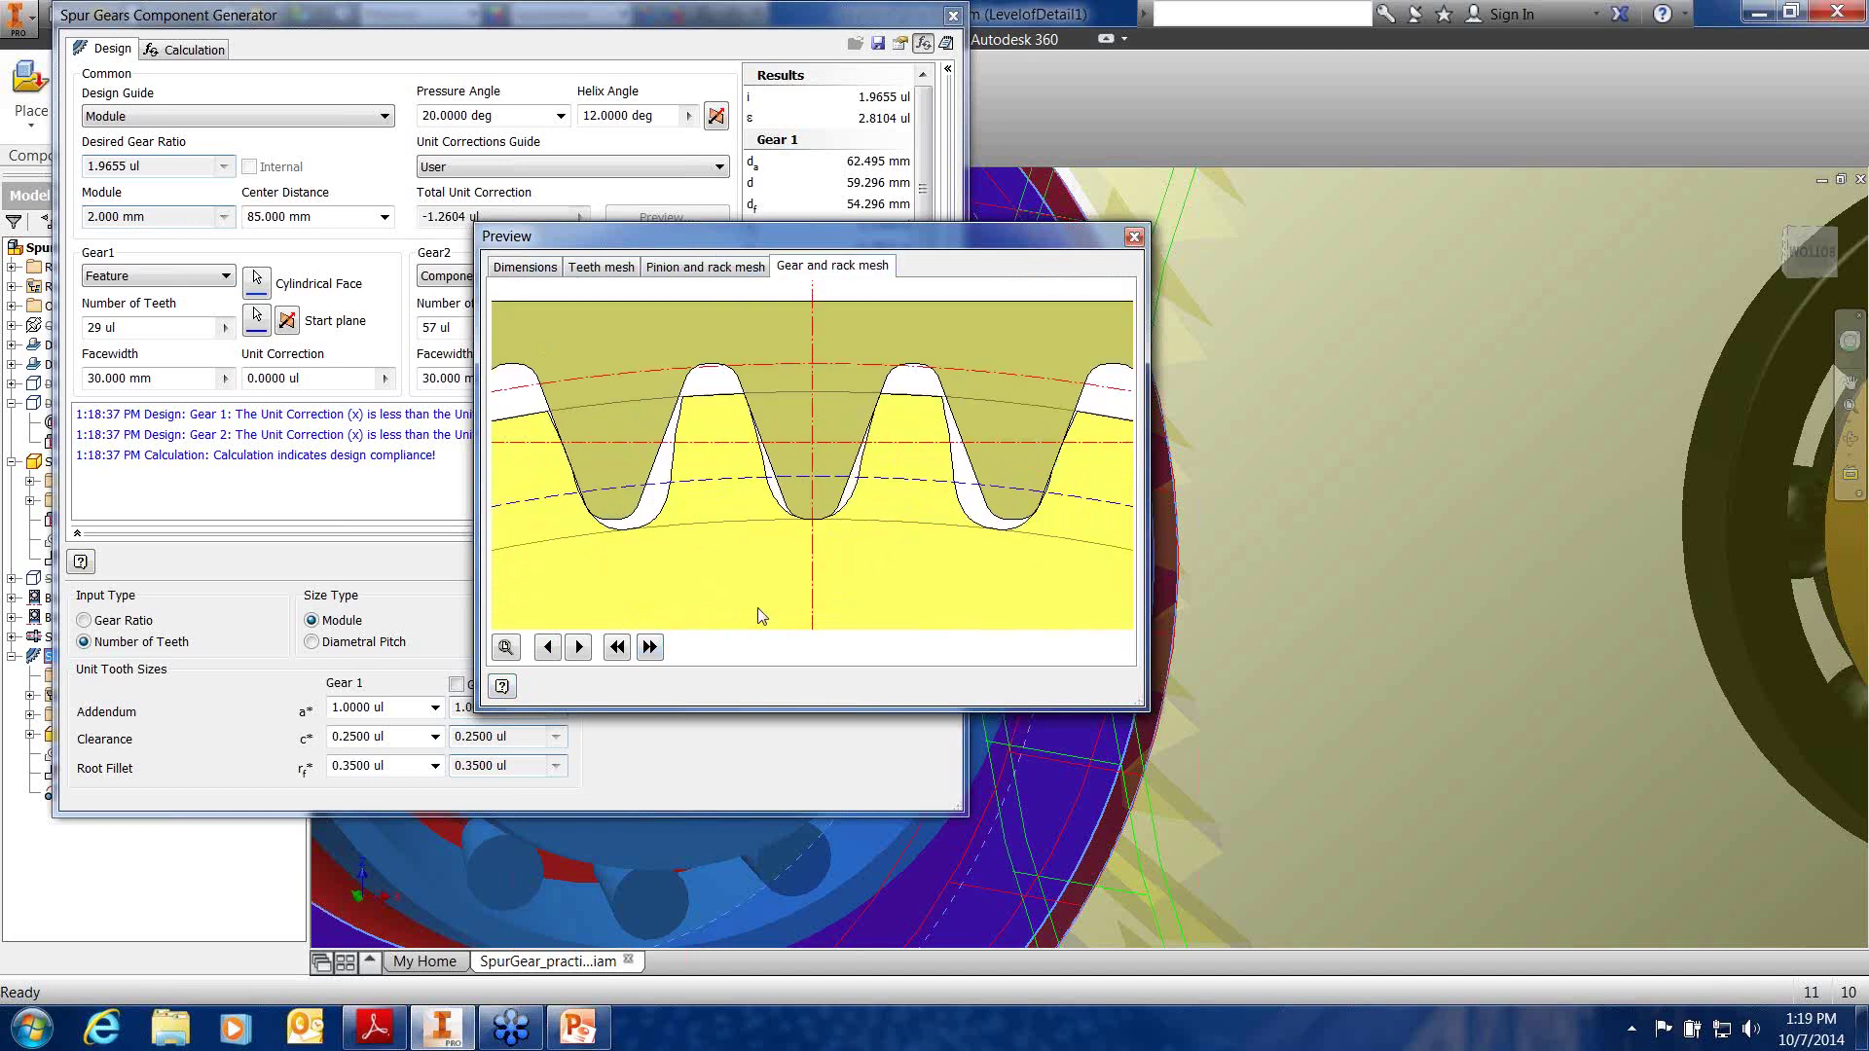
{"action": "left_click", "coordinate": [649, 646]}
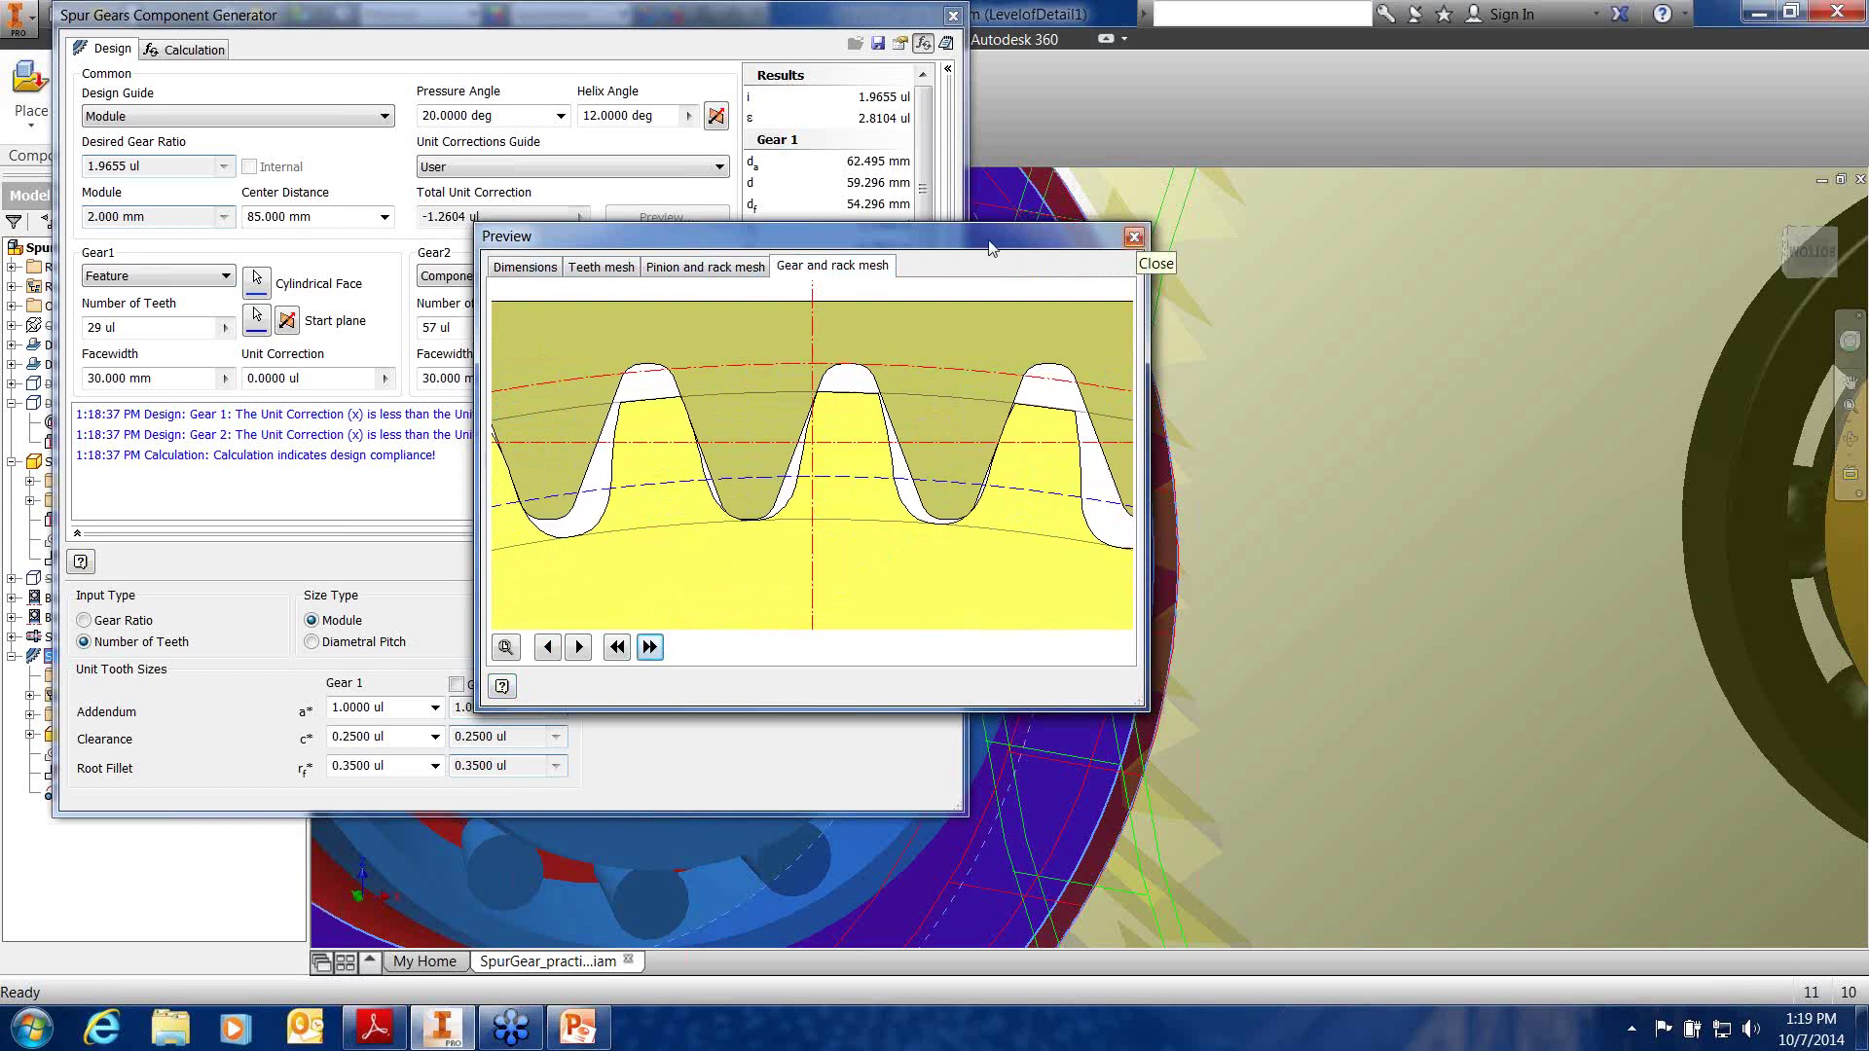
View the dimensions of Gear 2 in the preview, close it, and accept the spur gear generator's settings unchanged
{"action": "left_click", "coordinate": [524, 267]}
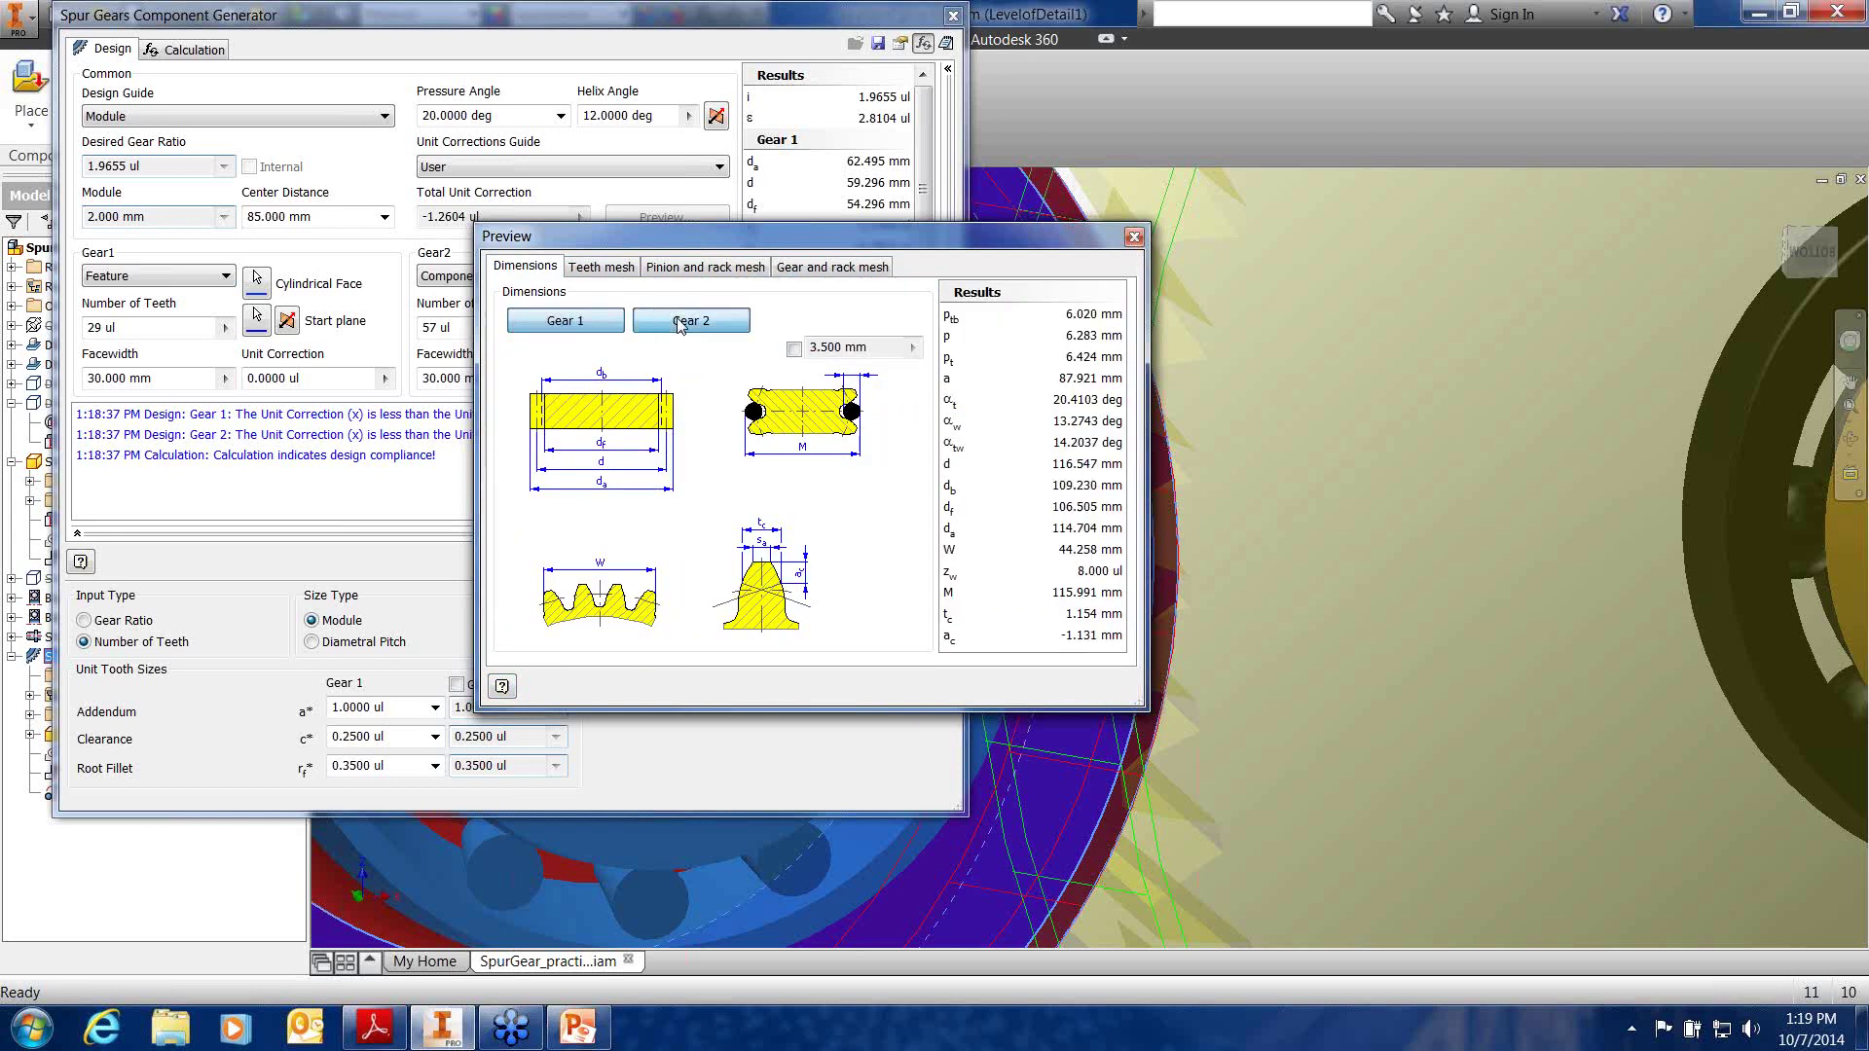
{"action": "left_click", "coordinate": [1134, 237]}
{"action": "left_click", "coordinate": [792, 554]}
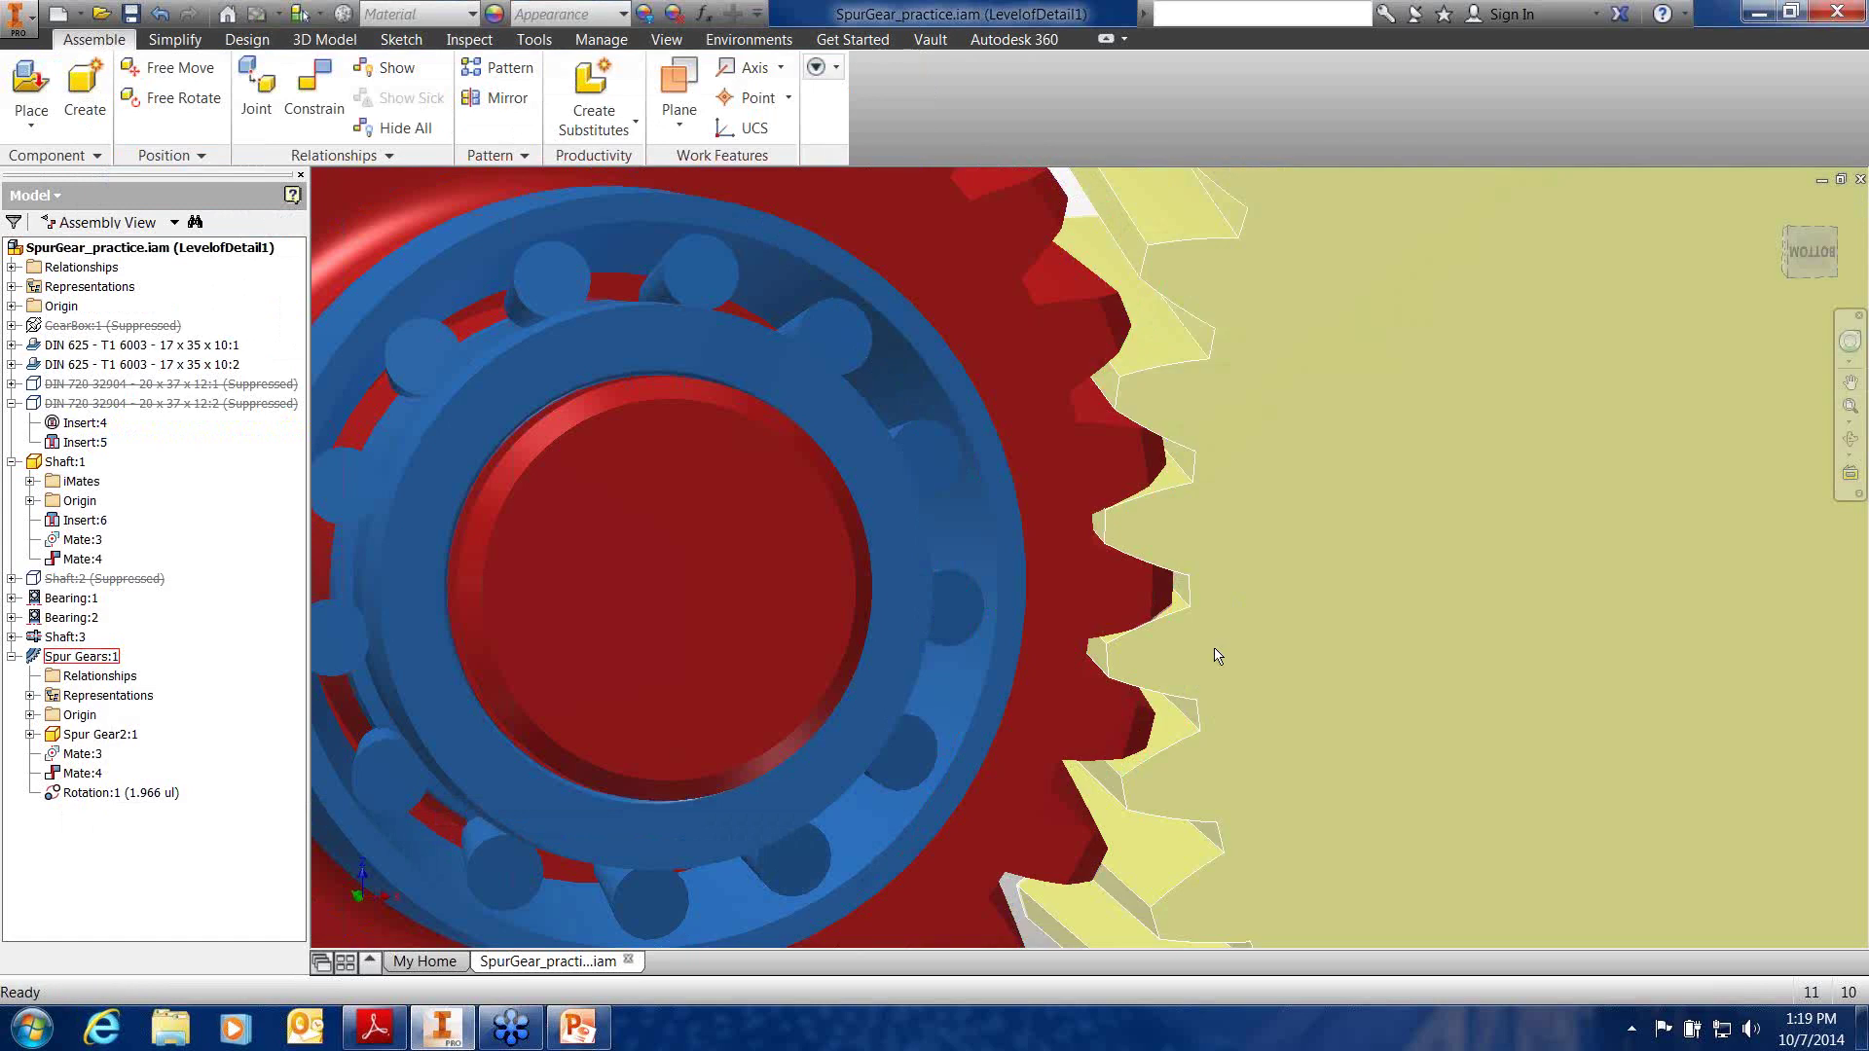
Export the tooth shape from the large spur gear with the Pinion option, 0.00400 mm tolerance and Normal backlash of 0.000 mm
{"action": "left_click", "coordinate": [1216, 656]}
{"action": "key", "text": "F4"}
{"action": "left_click_drag", "start_coordinate": [1243, 643], "coordinate": [1197, 599]}
{"action": "key", "text": "Escape"}
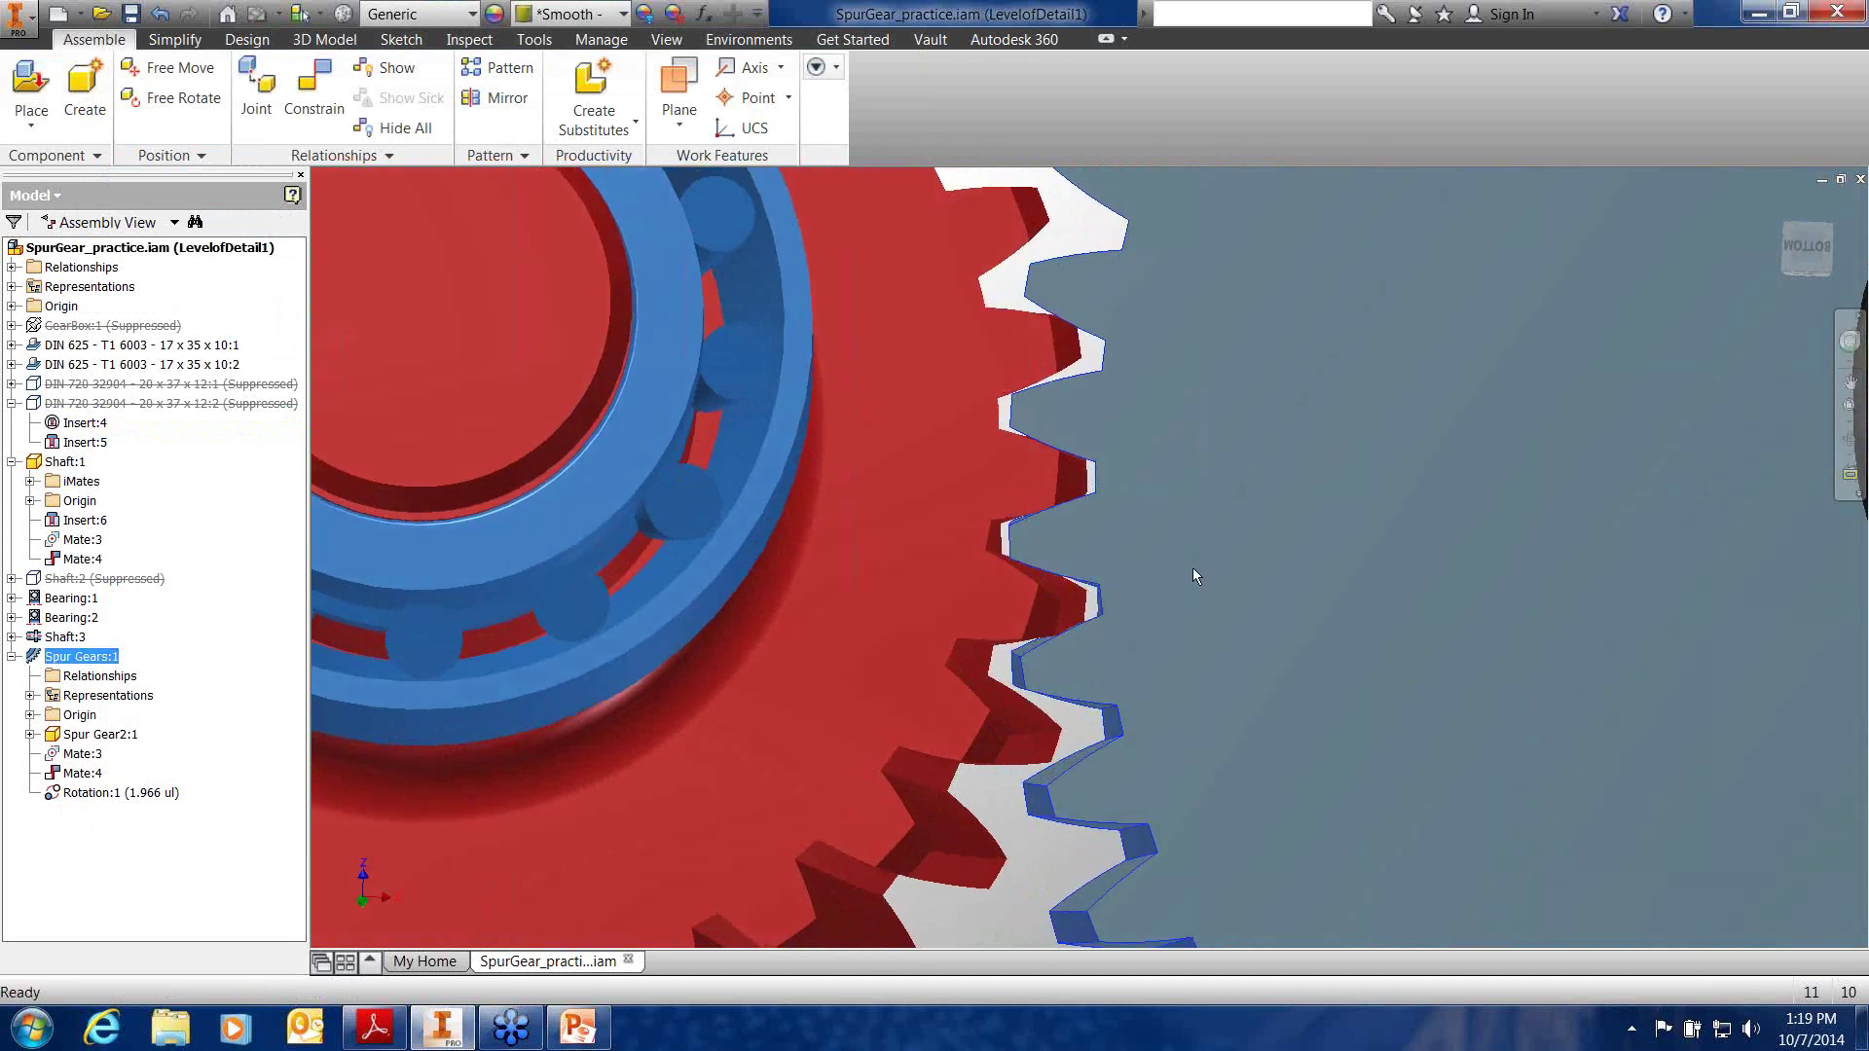
{"action": "scroll", "coordinate": [1268, 546], "scroll_direction": "down", "scroll_amount": 5}
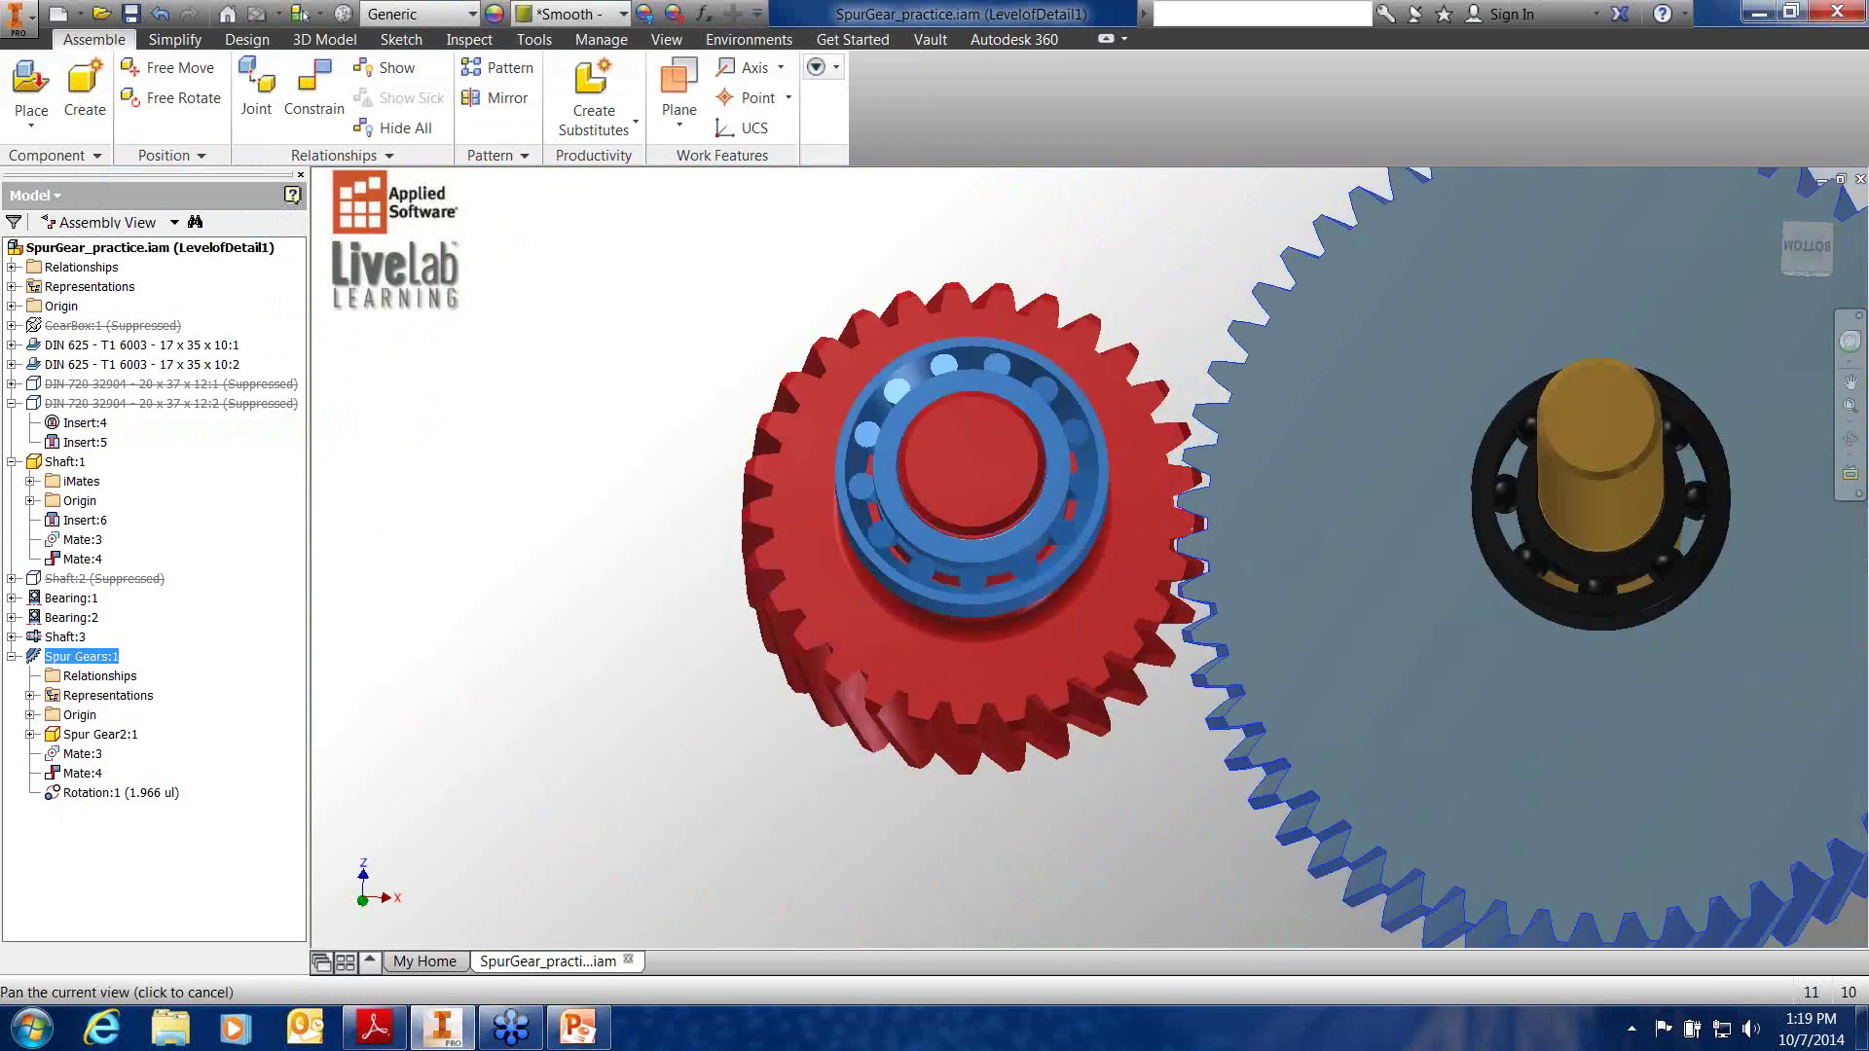
{"action": "middle_click_drag", "start_coordinate": [1267, 546], "coordinate": [811, 548]}
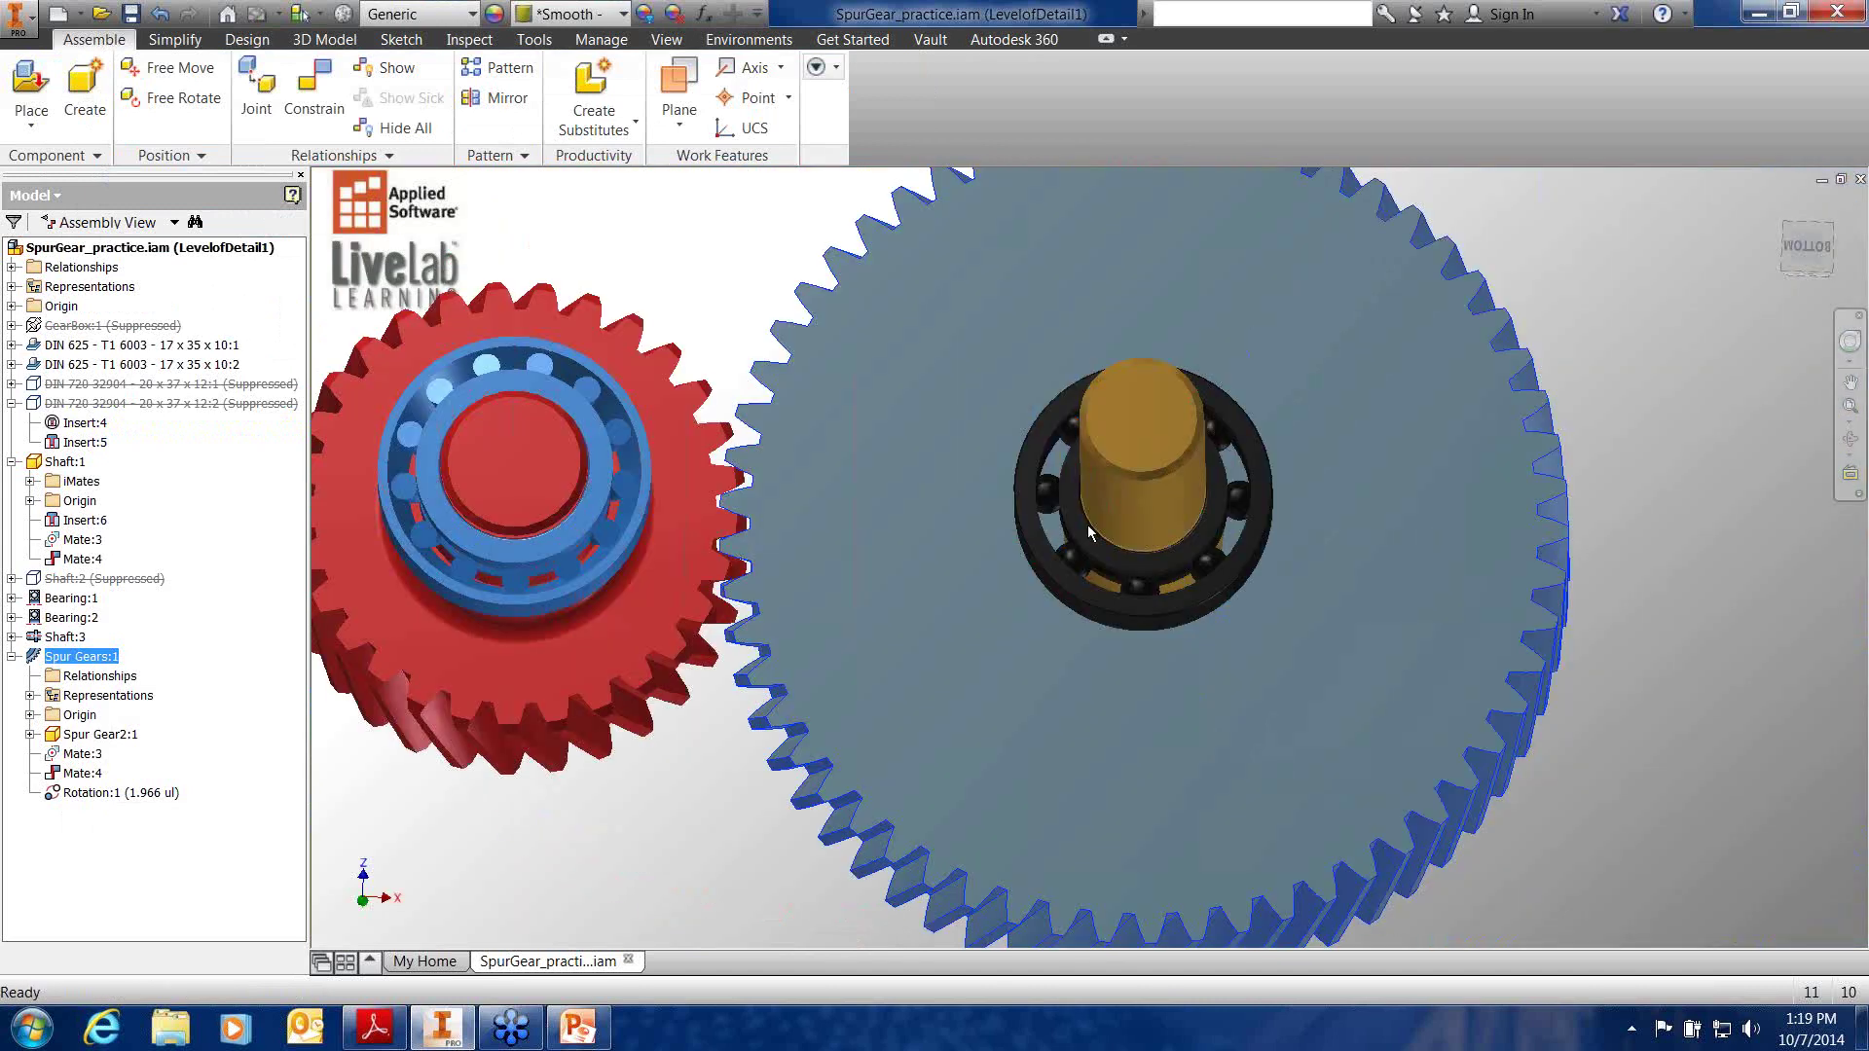
{"action": "left_click", "coordinate": [1808, 246]}
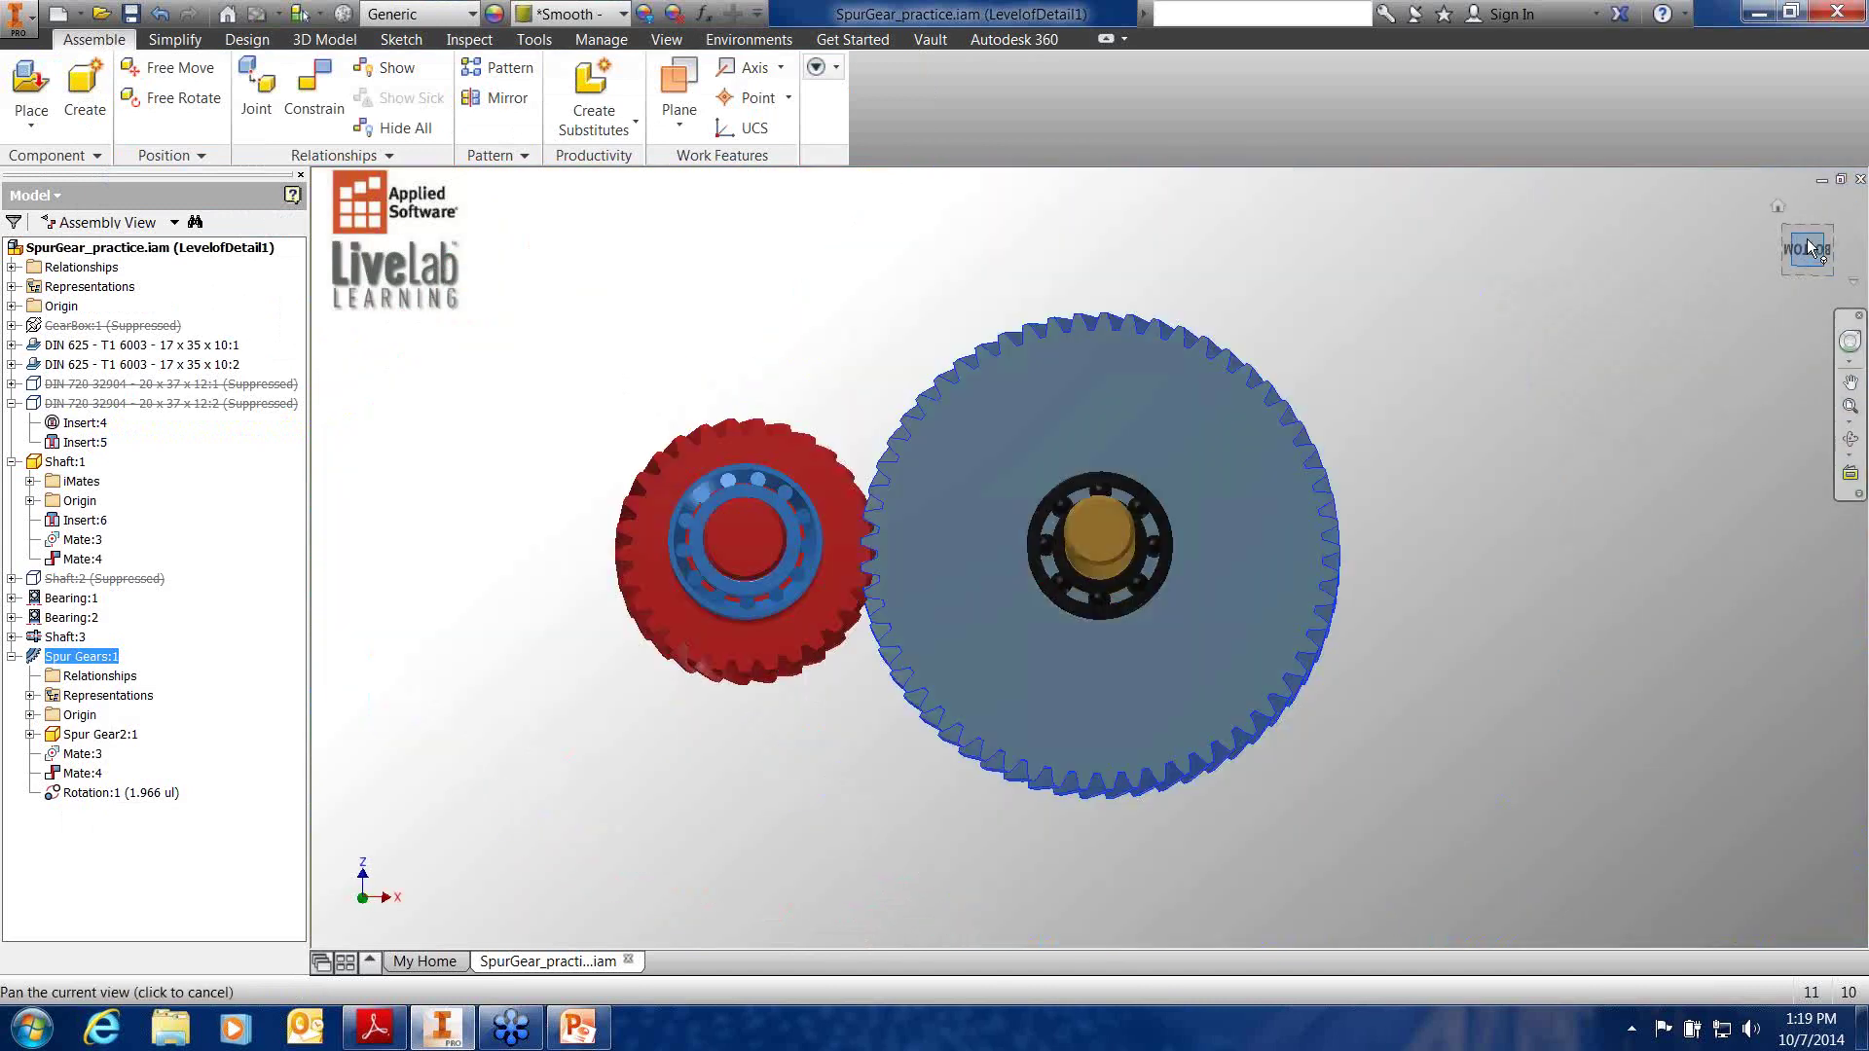
{"action": "scroll", "coordinate": [1040, 414], "scroll_direction": "up", "scroll_amount": 6}
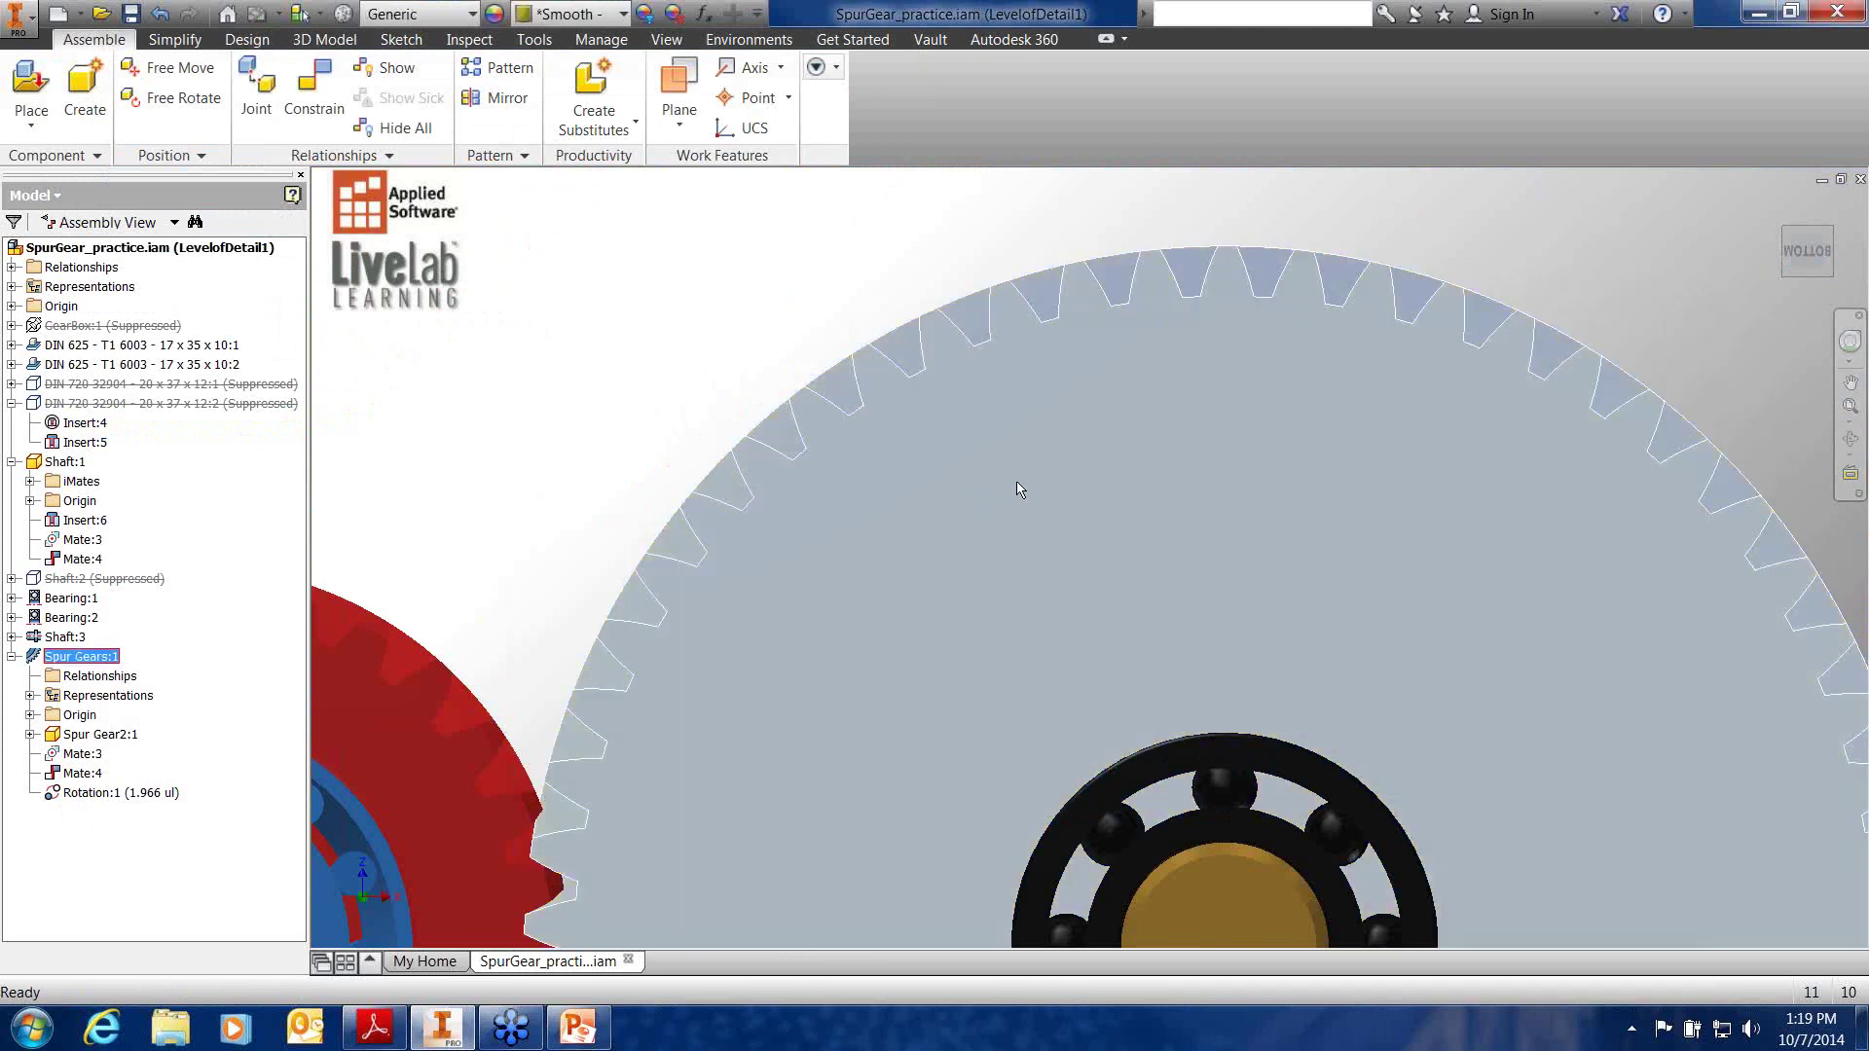
{"action": "right_click", "coordinate": [1096, 440]}
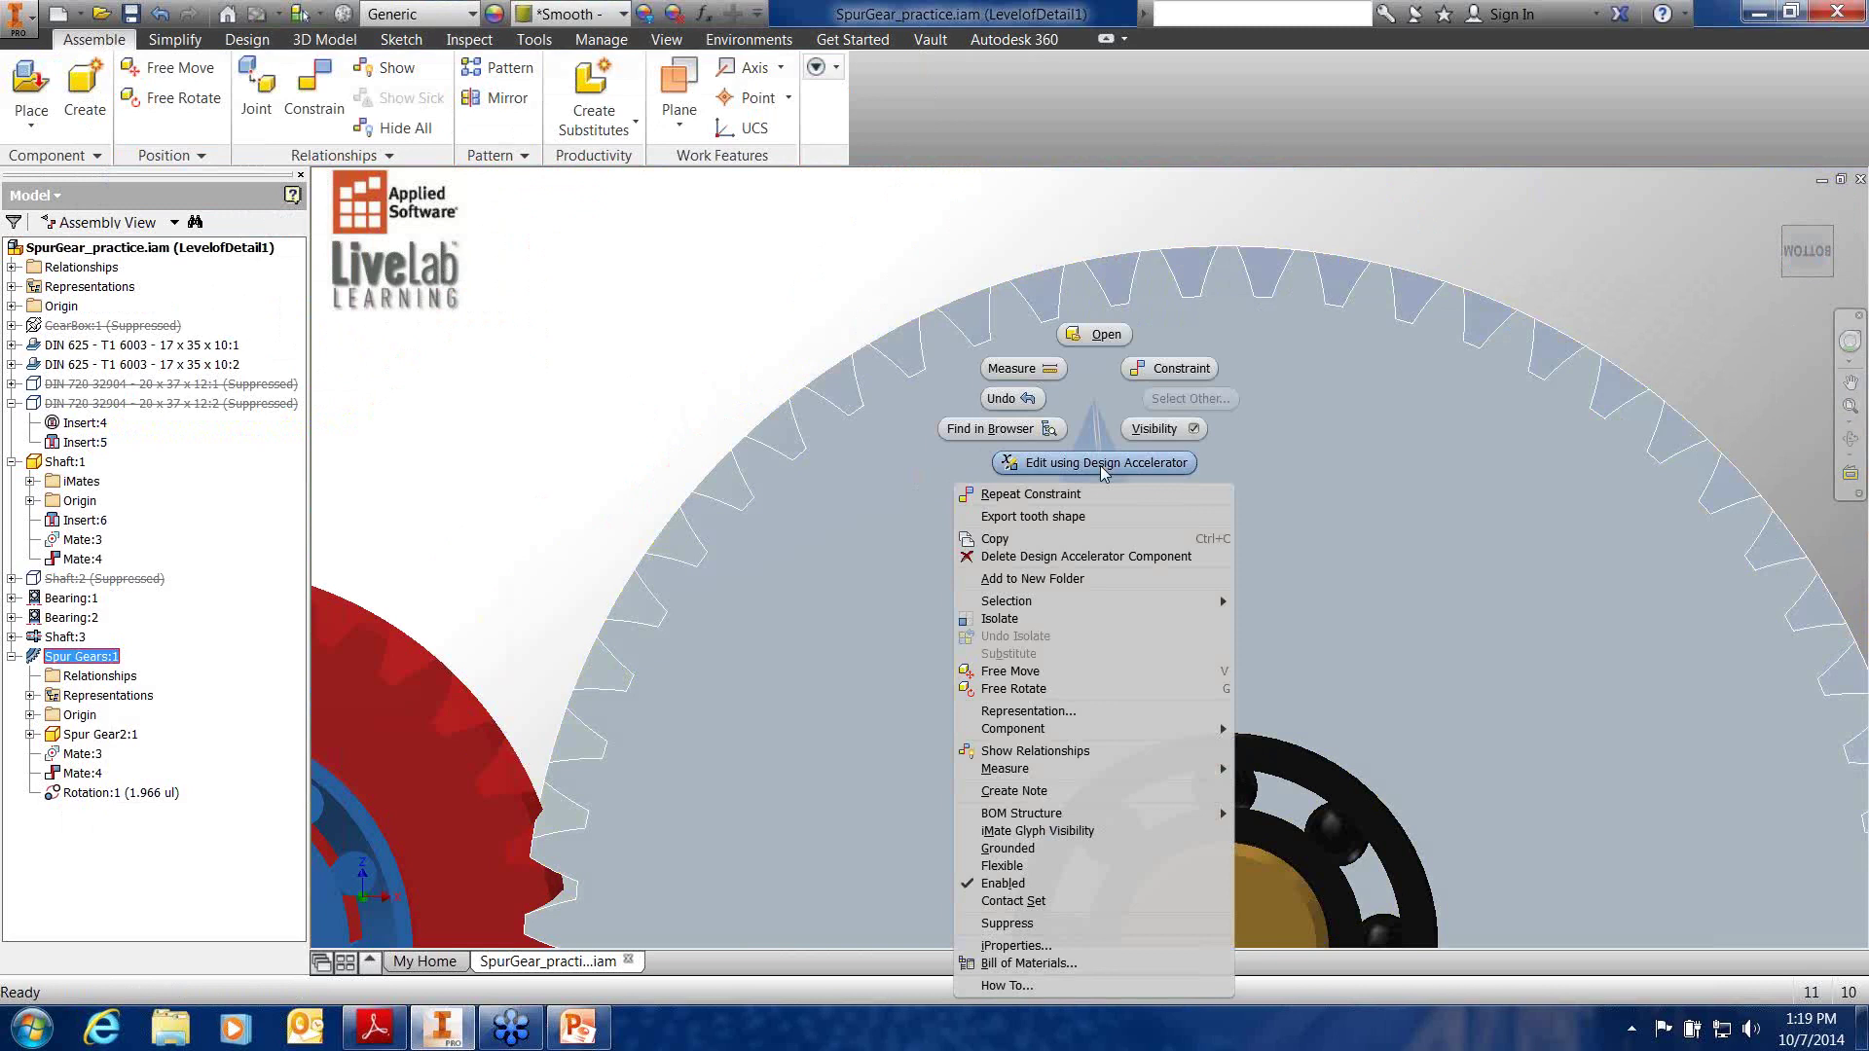
{"action": "left_click", "coordinate": [1061, 518]}
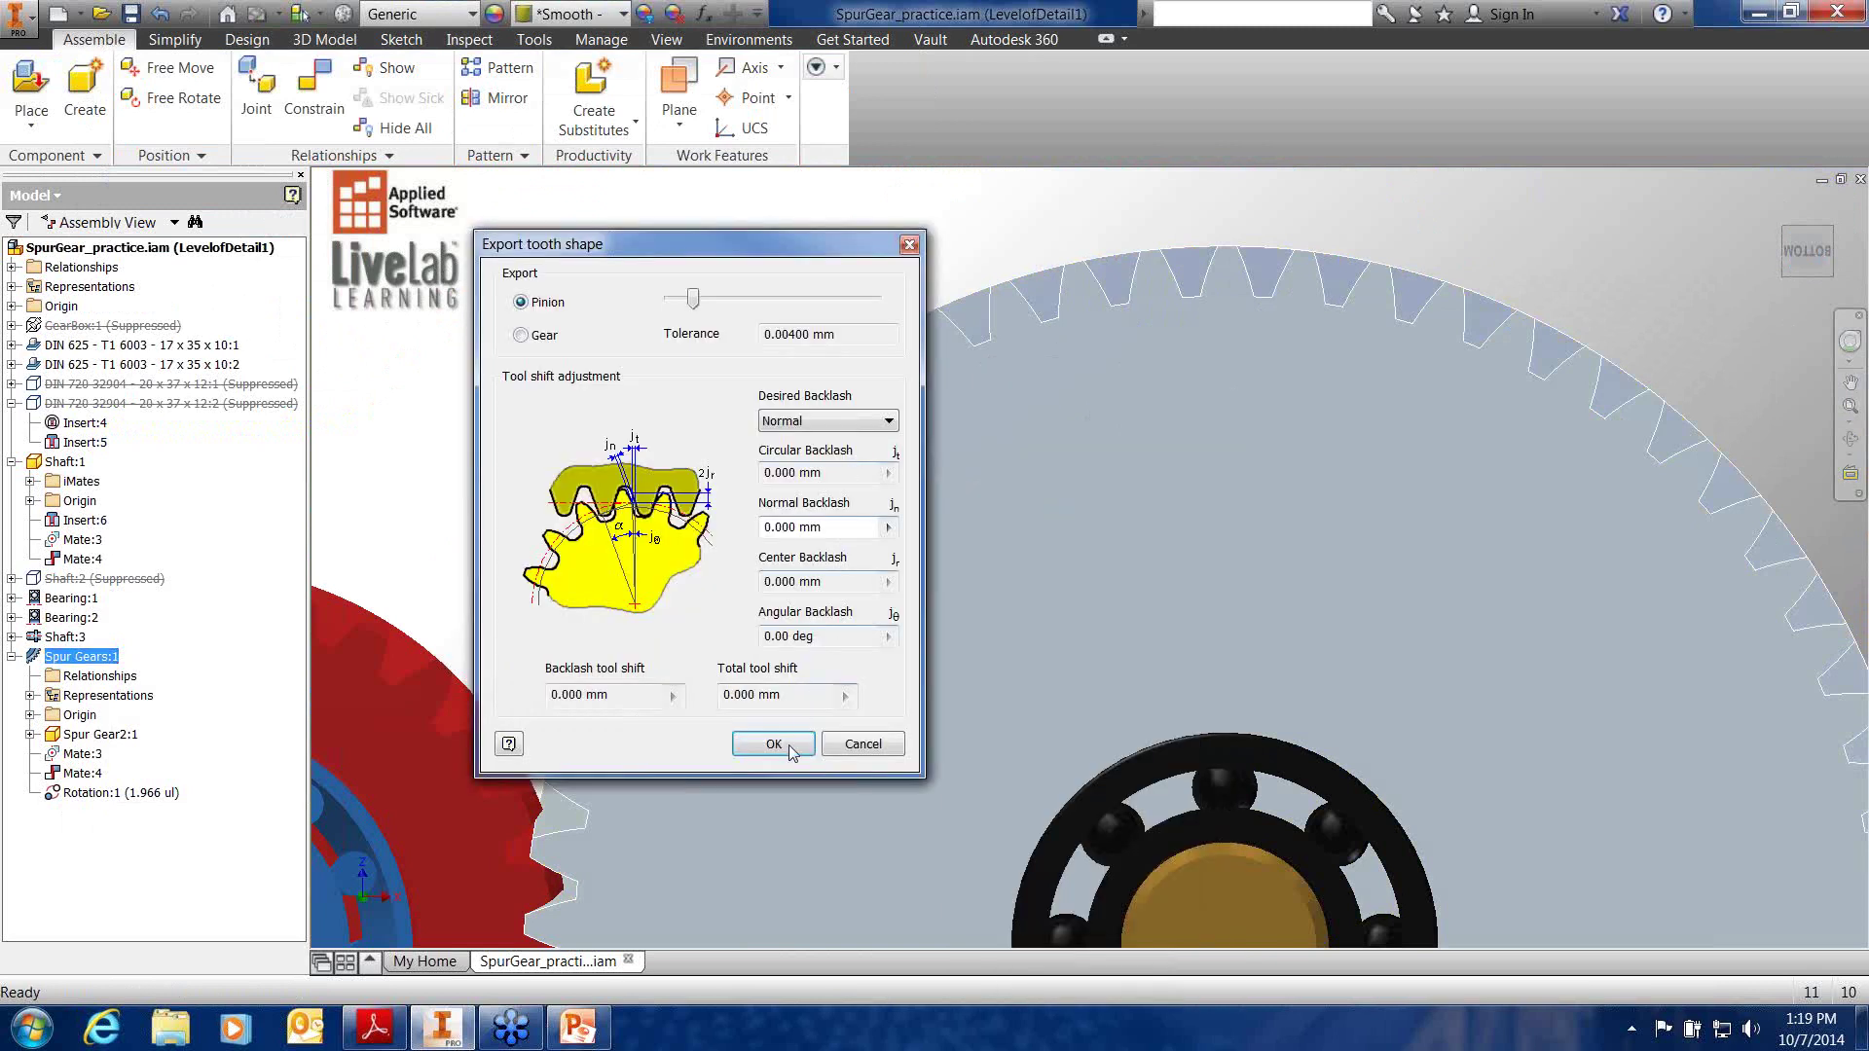
{"action": "left_click", "coordinate": [773, 744]}
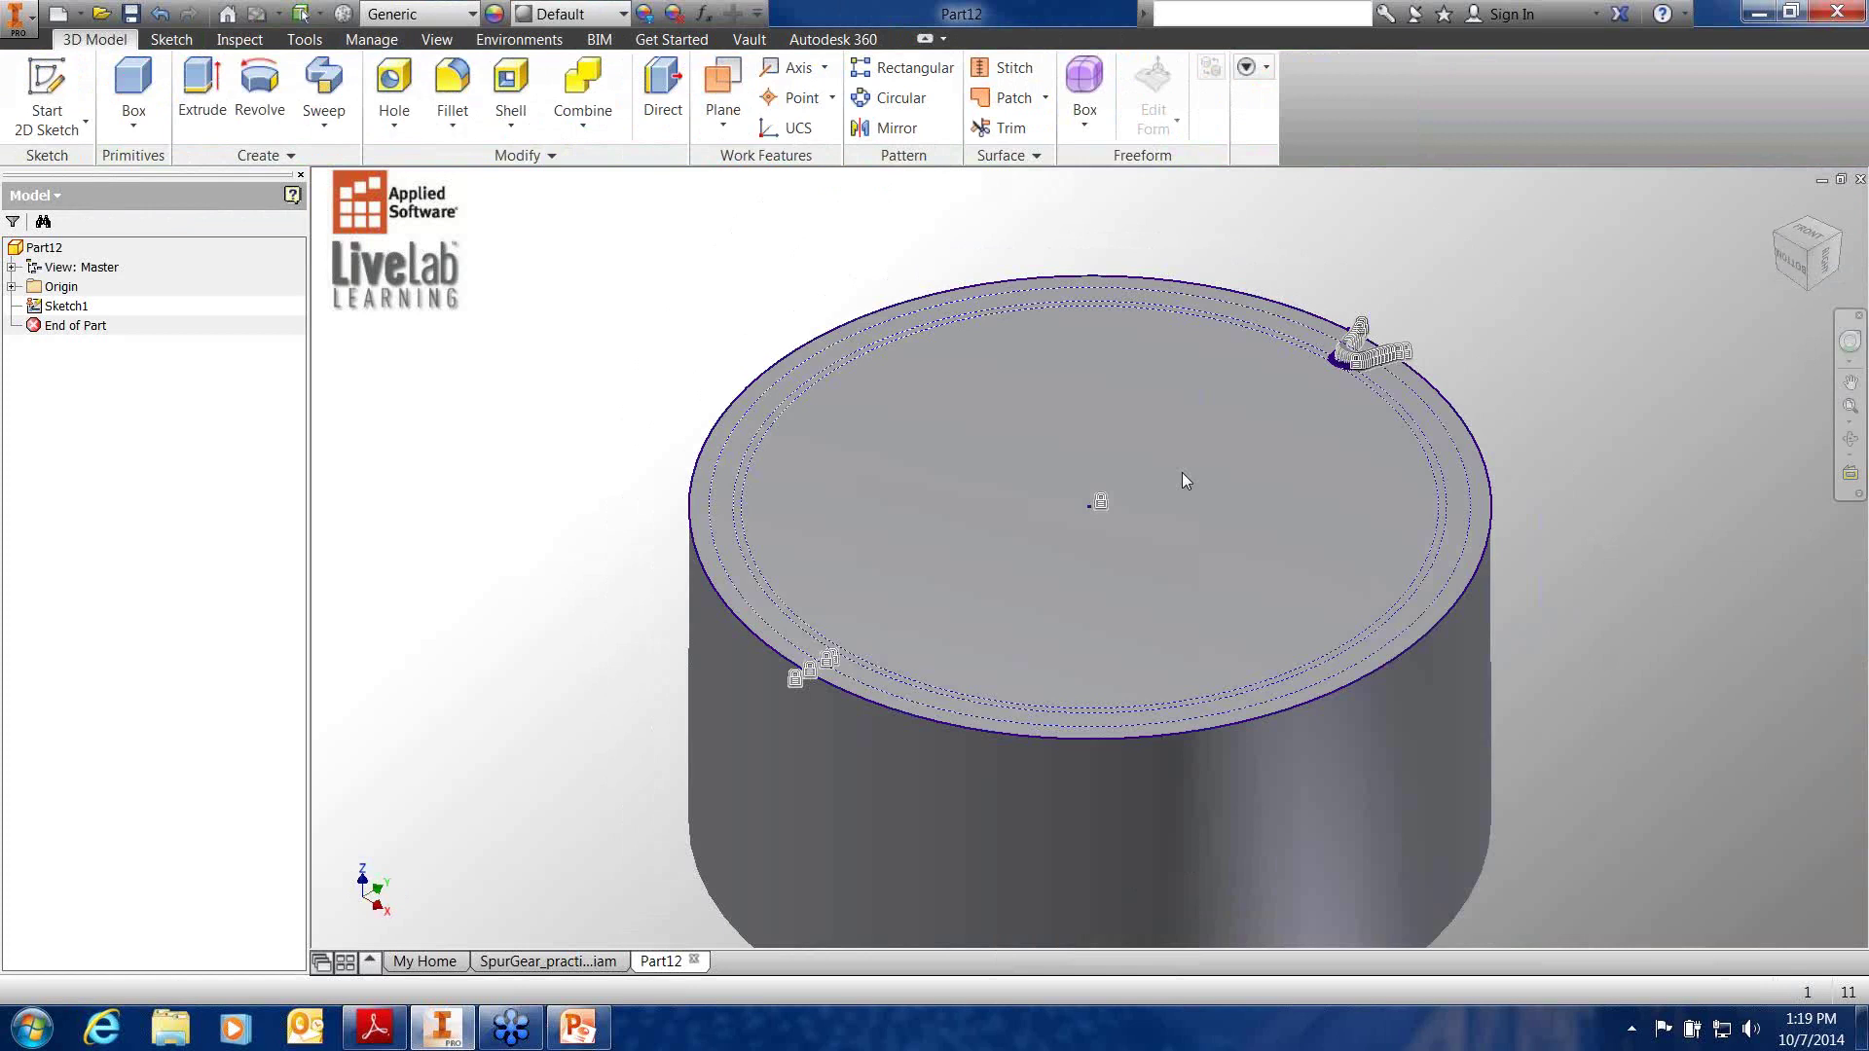
Cut the tooth-gap profile on the exported blank's front face through the whole cylinder with an Extrude cut set to All
{"action": "middle_click_drag", "start_coordinate": [1130, 388], "coordinate": [1083, 486], "text": "shift"}
{"action": "scroll", "coordinate": [1276, 425], "scroll_direction": "up", "scroll_amount": 5}
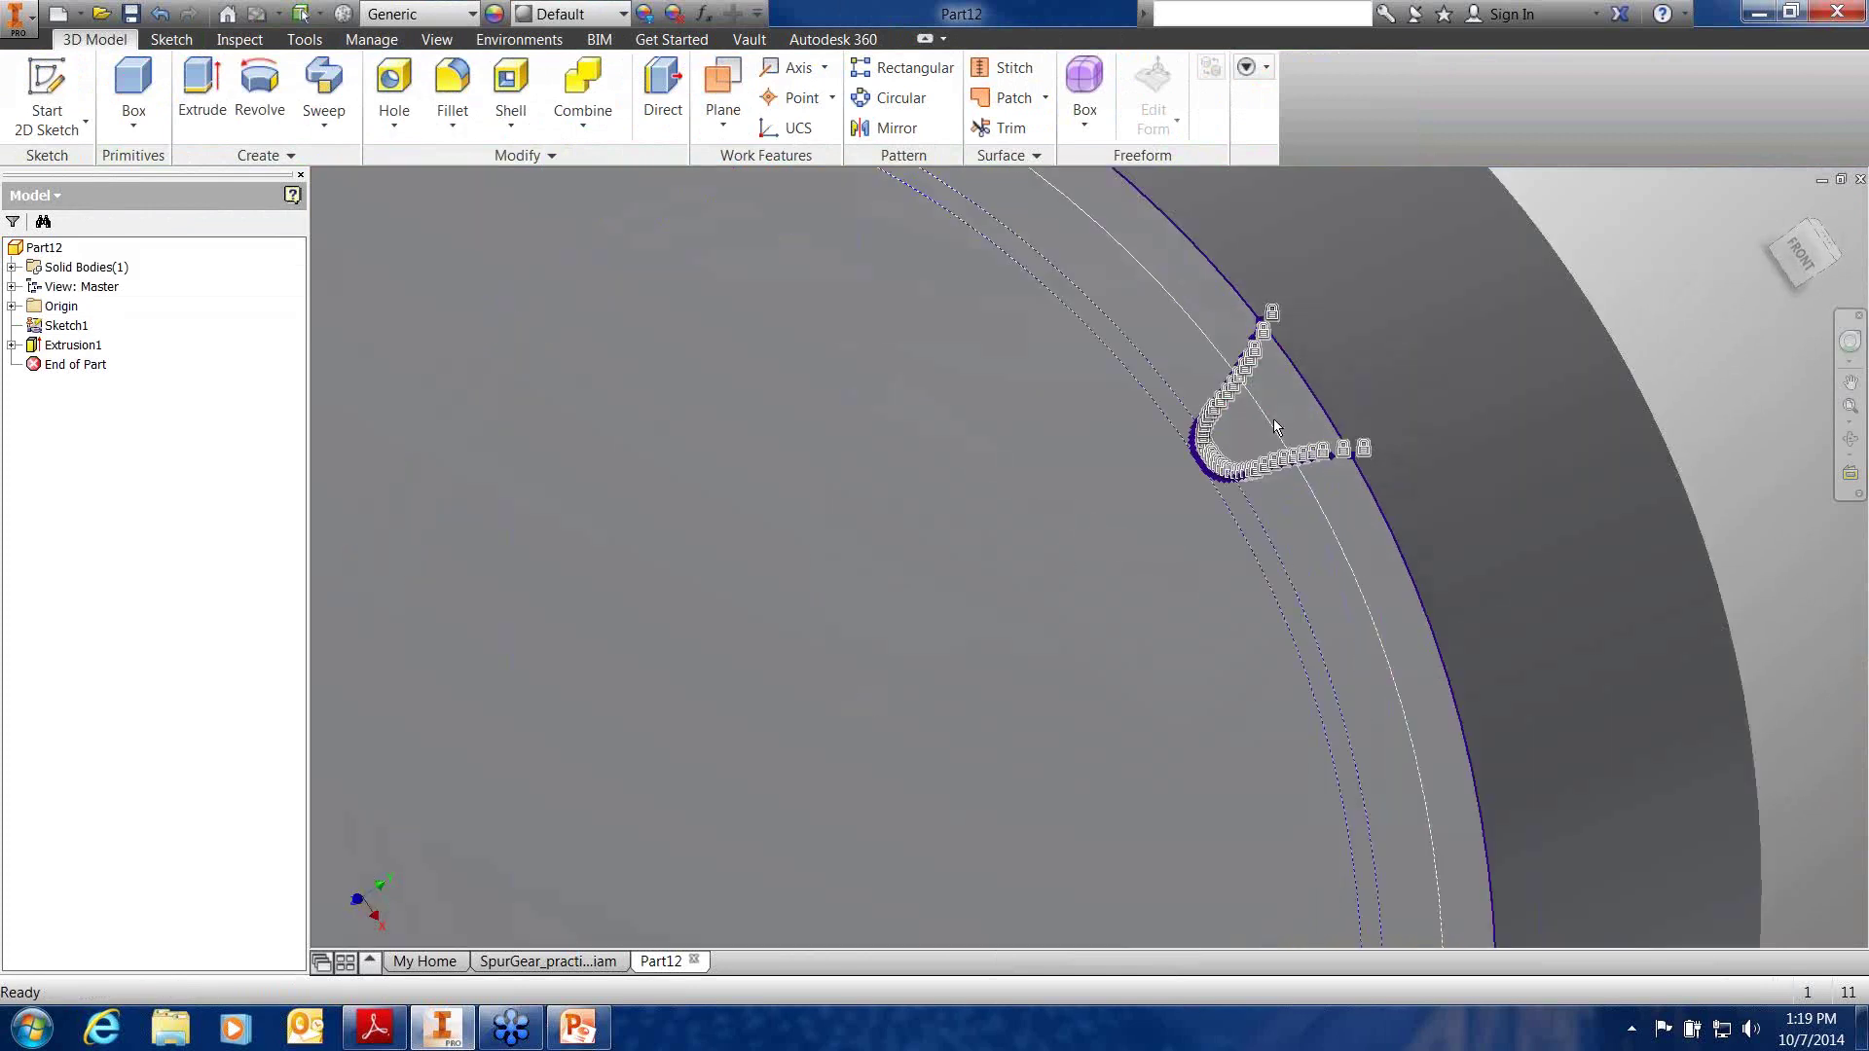
{"action": "scroll", "coordinate": [1273, 425], "scroll_direction": "up", "scroll_amount": 8}
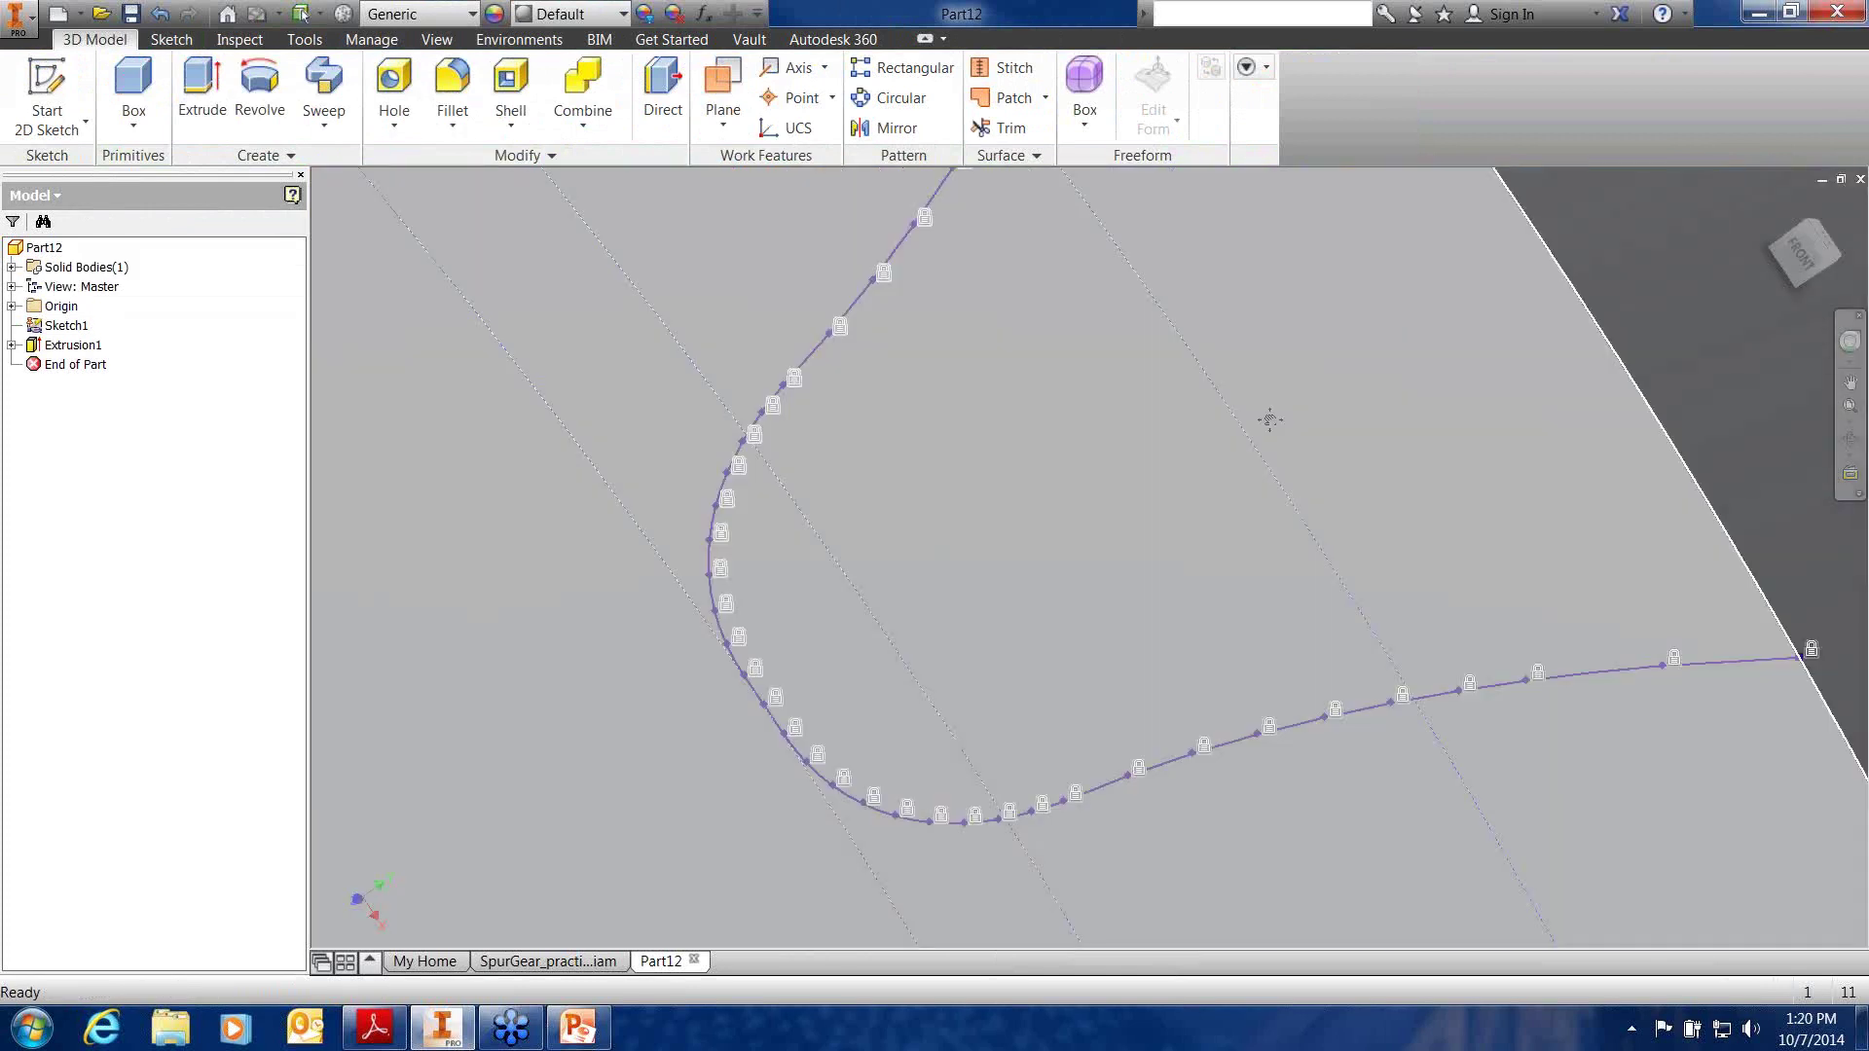
{"action": "scroll", "coordinate": [1251, 635], "scroll_direction": "down", "scroll_amount": 5}
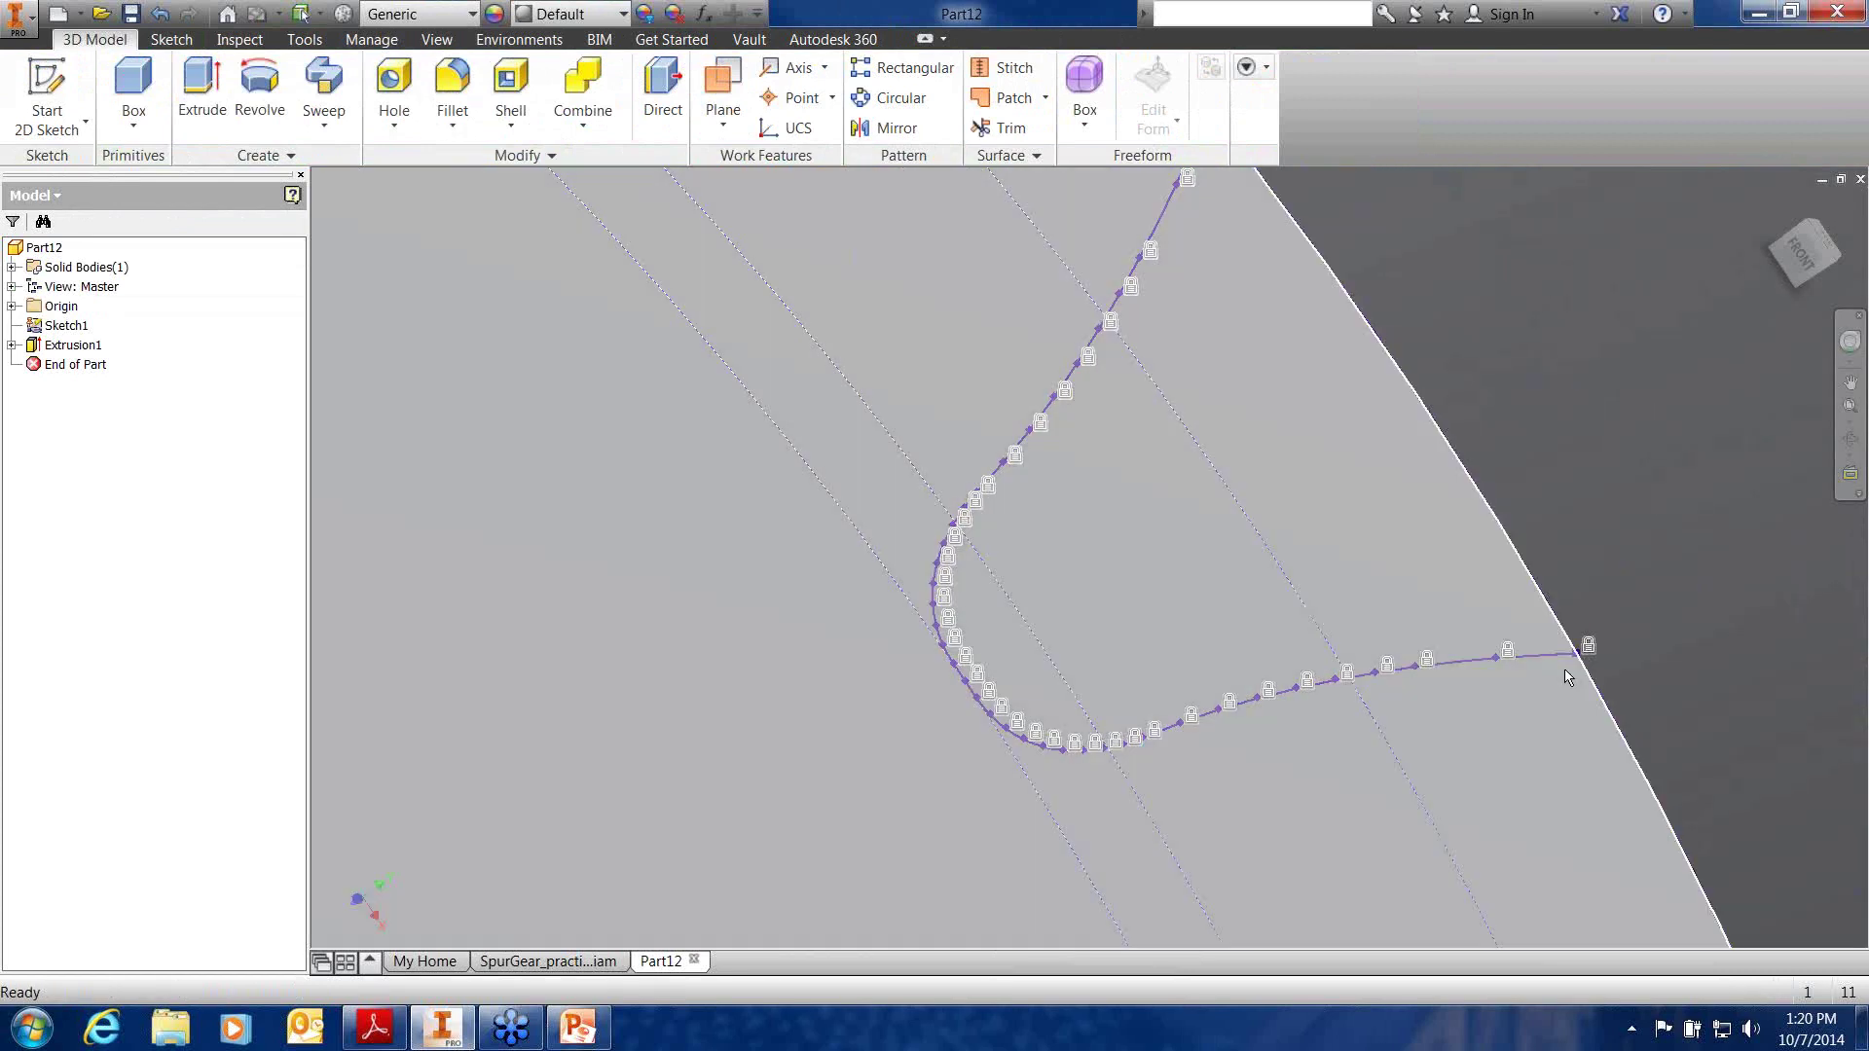
{"action": "scroll", "coordinate": [1468, 580], "scroll_direction": "down", "scroll_amount": 4}
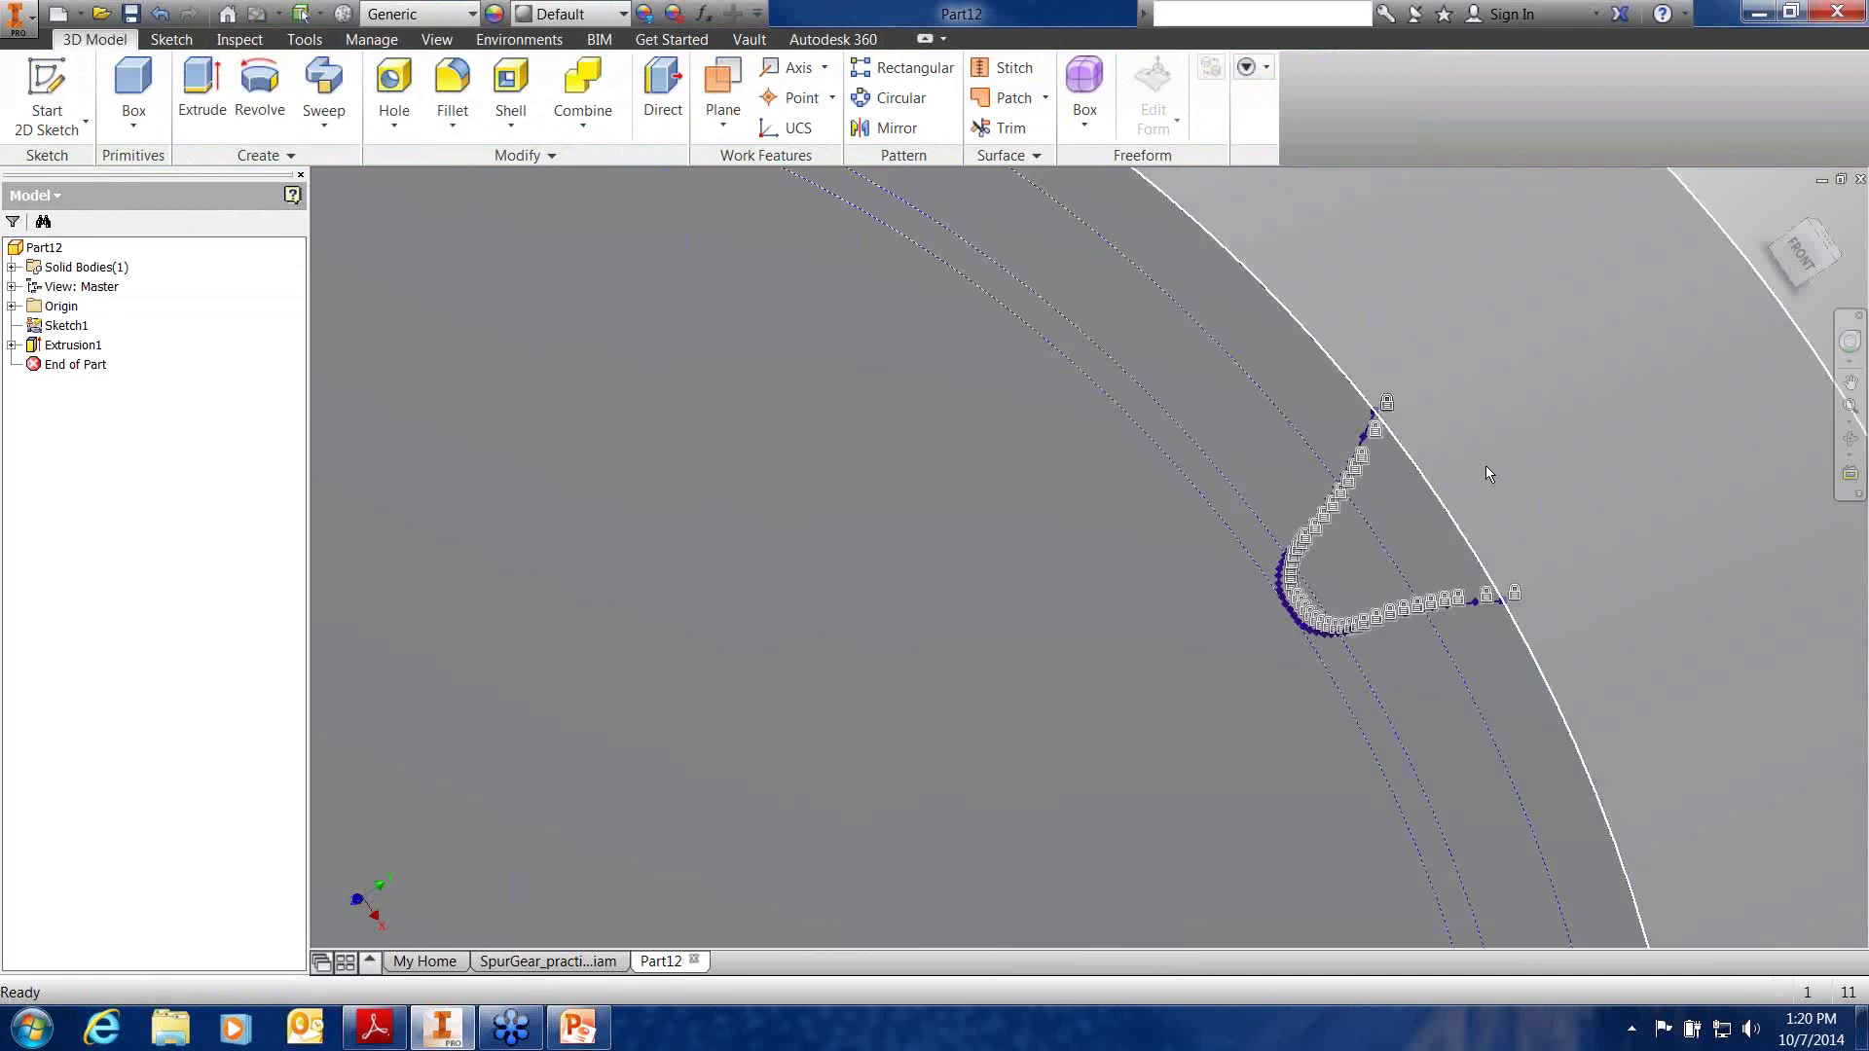
{"action": "scroll", "coordinate": [1485, 465], "scroll_direction": "down", "scroll_amount": 3}
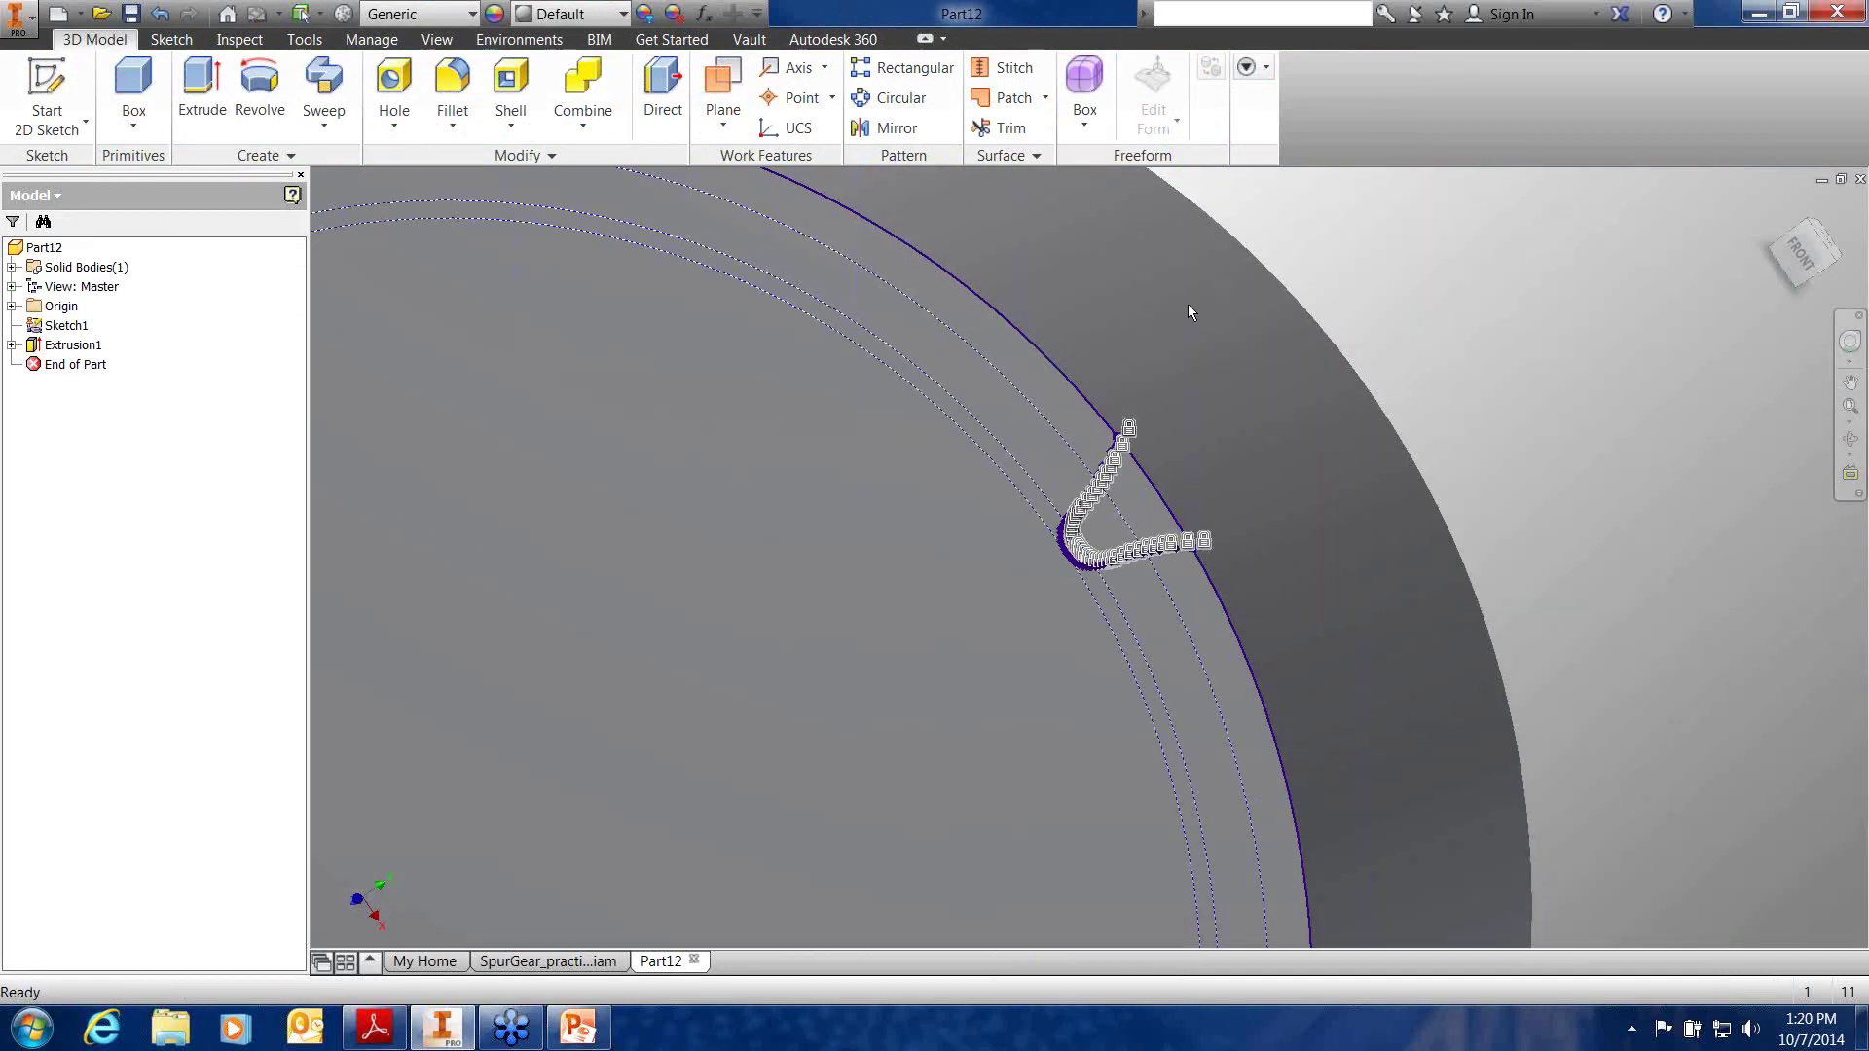
{"action": "key", "text": "e"}
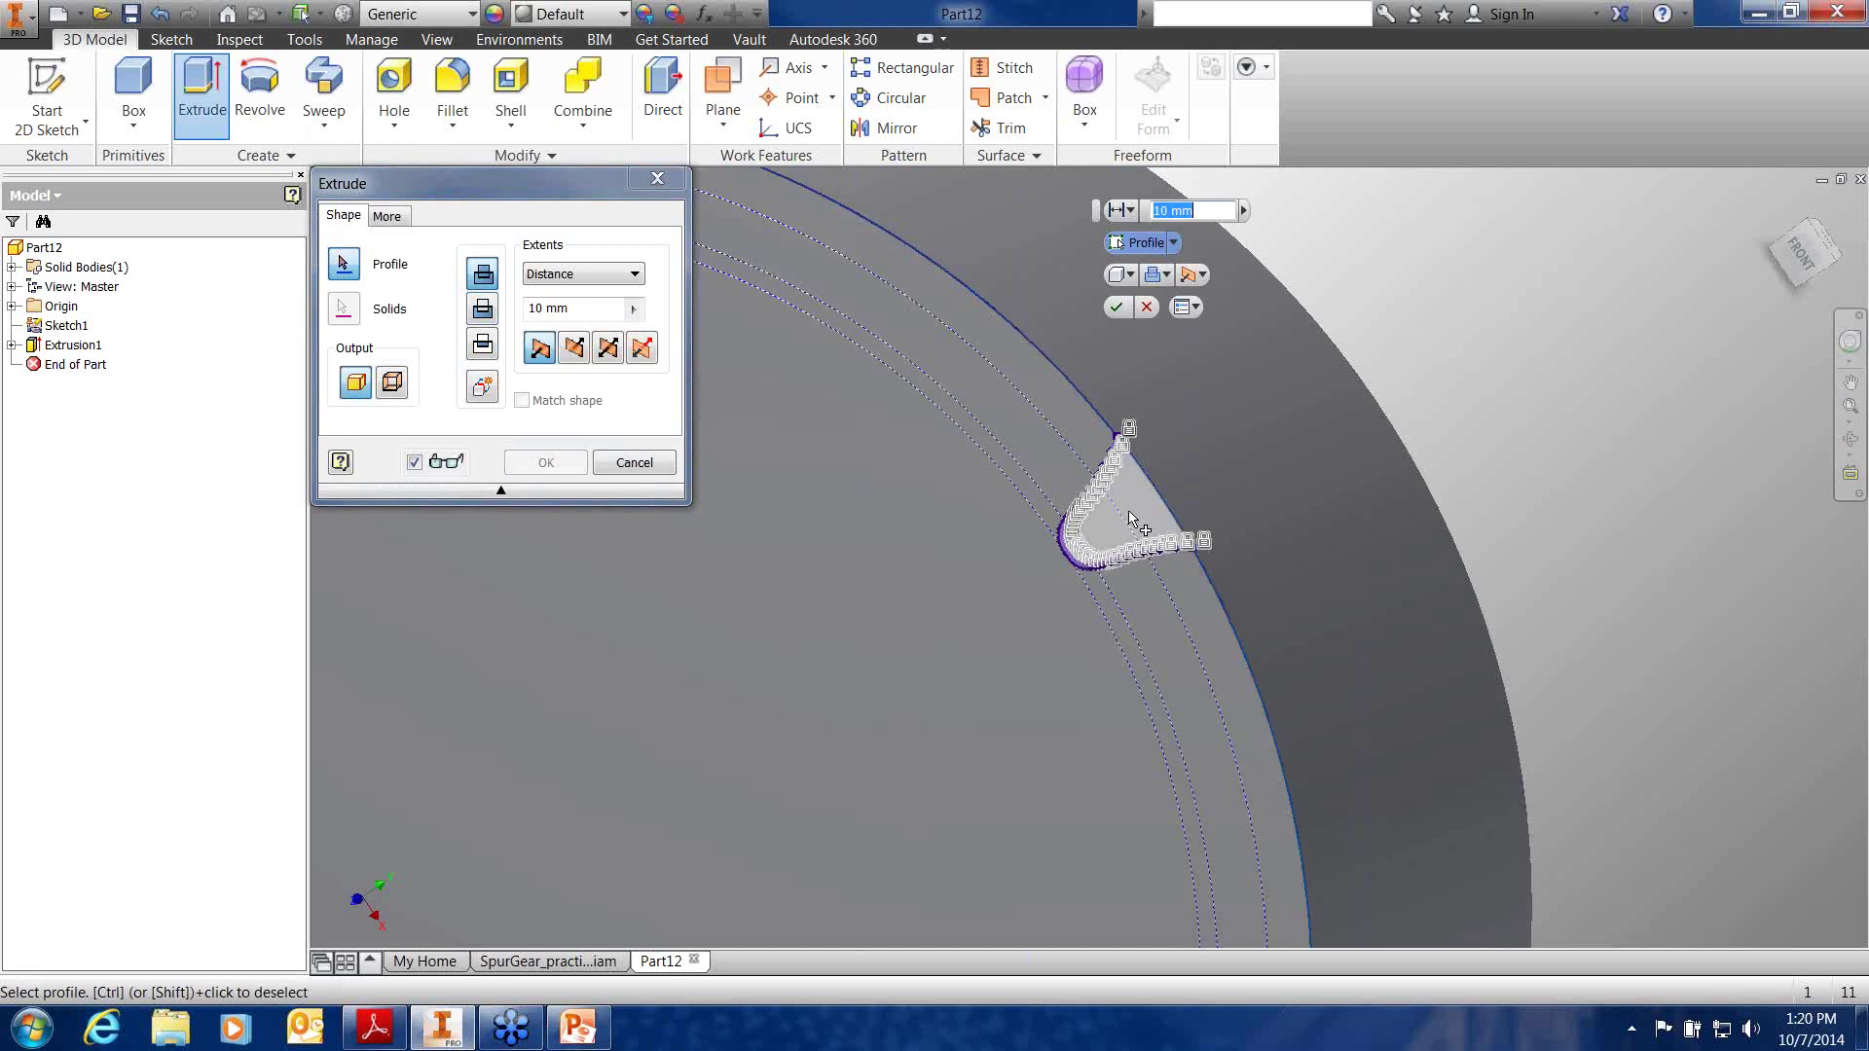
{"action": "left_click", "coordinate": [1139, 523]}
{"action": "left_click", "coordinate": [634, 273]}
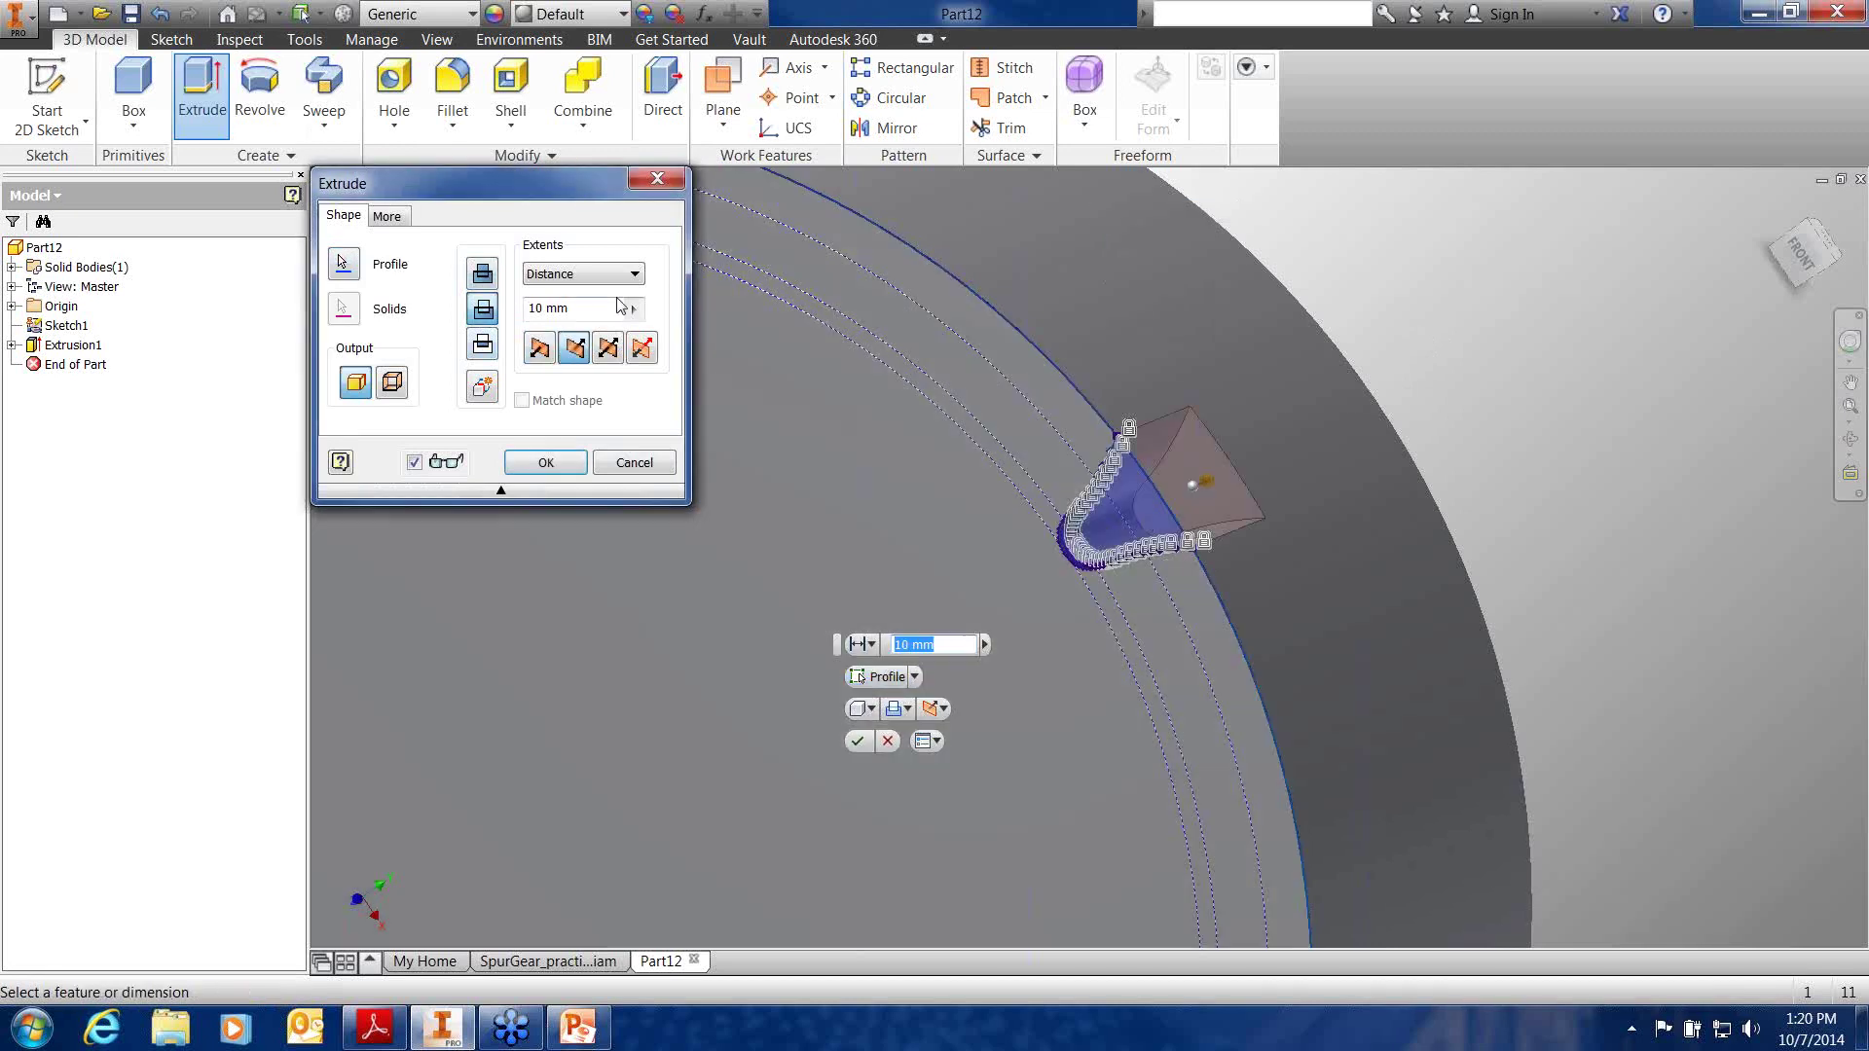
{"action": "left_click", "coordinate": [554, 358]}
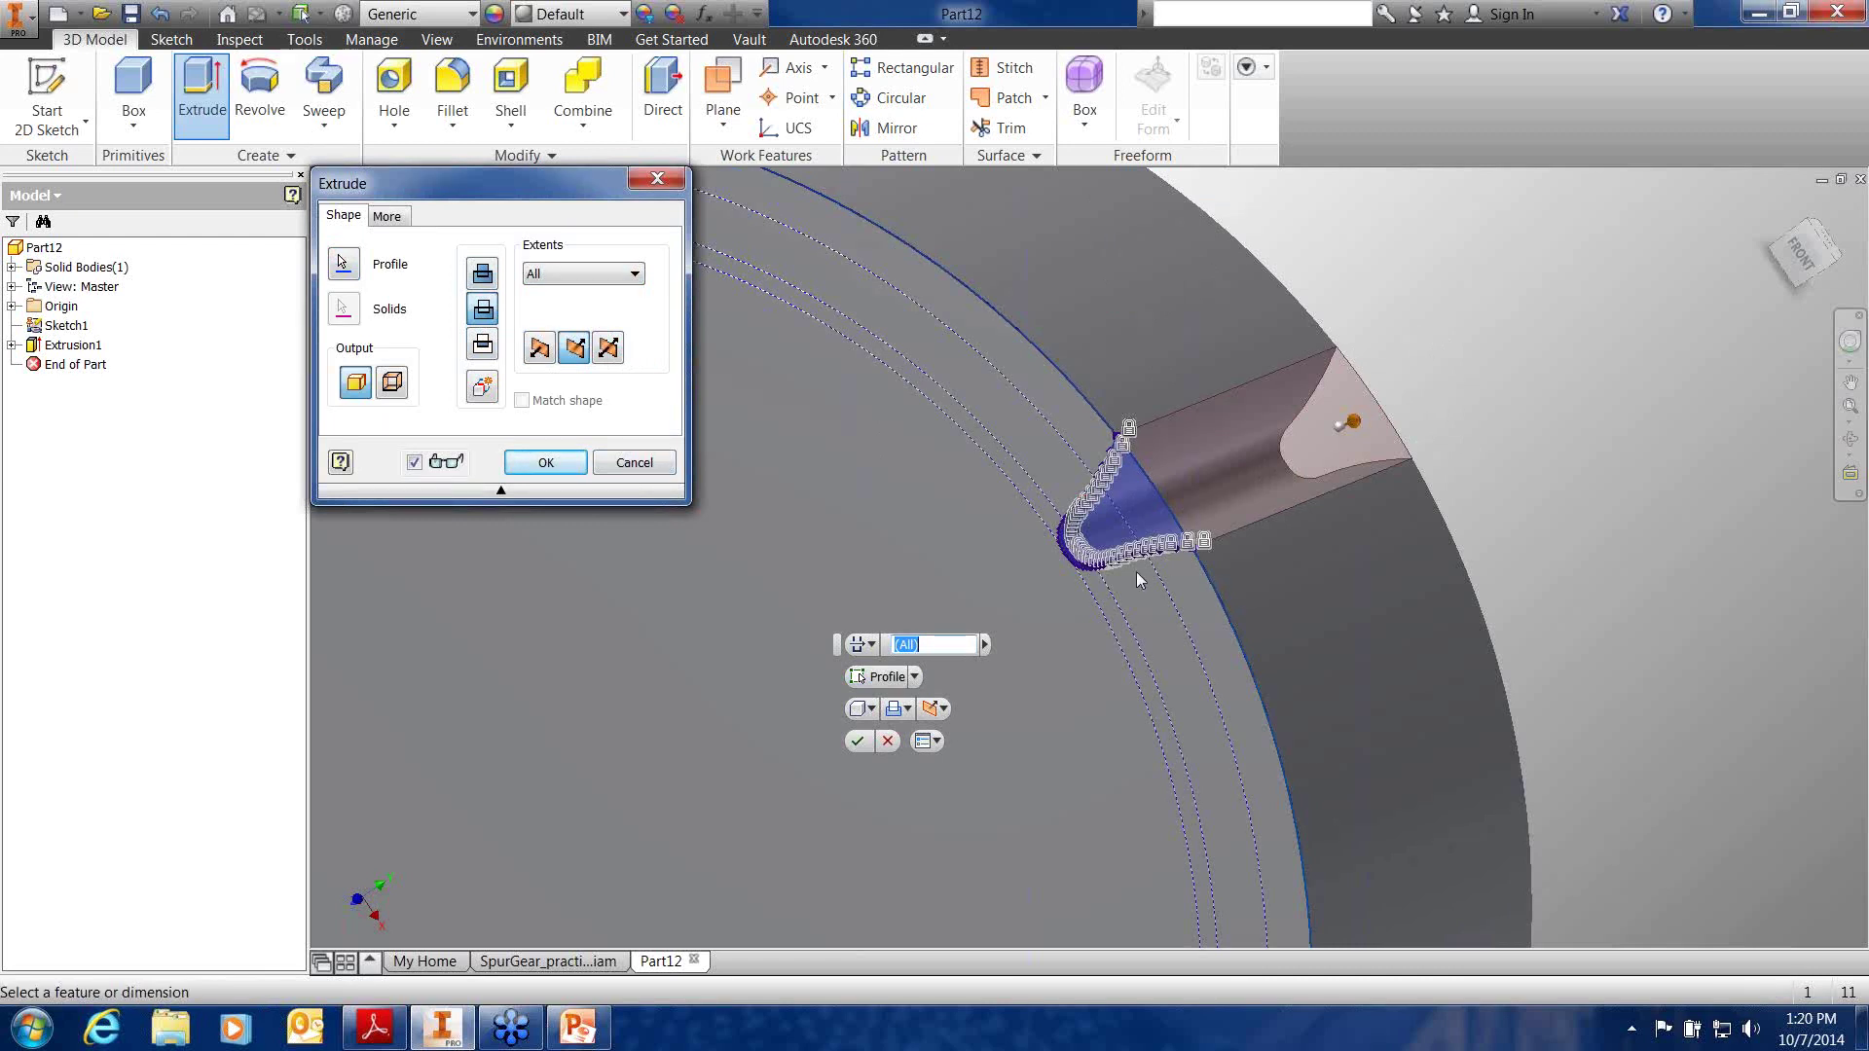
{"action": "left_click", "coordinate": [856, 741]}
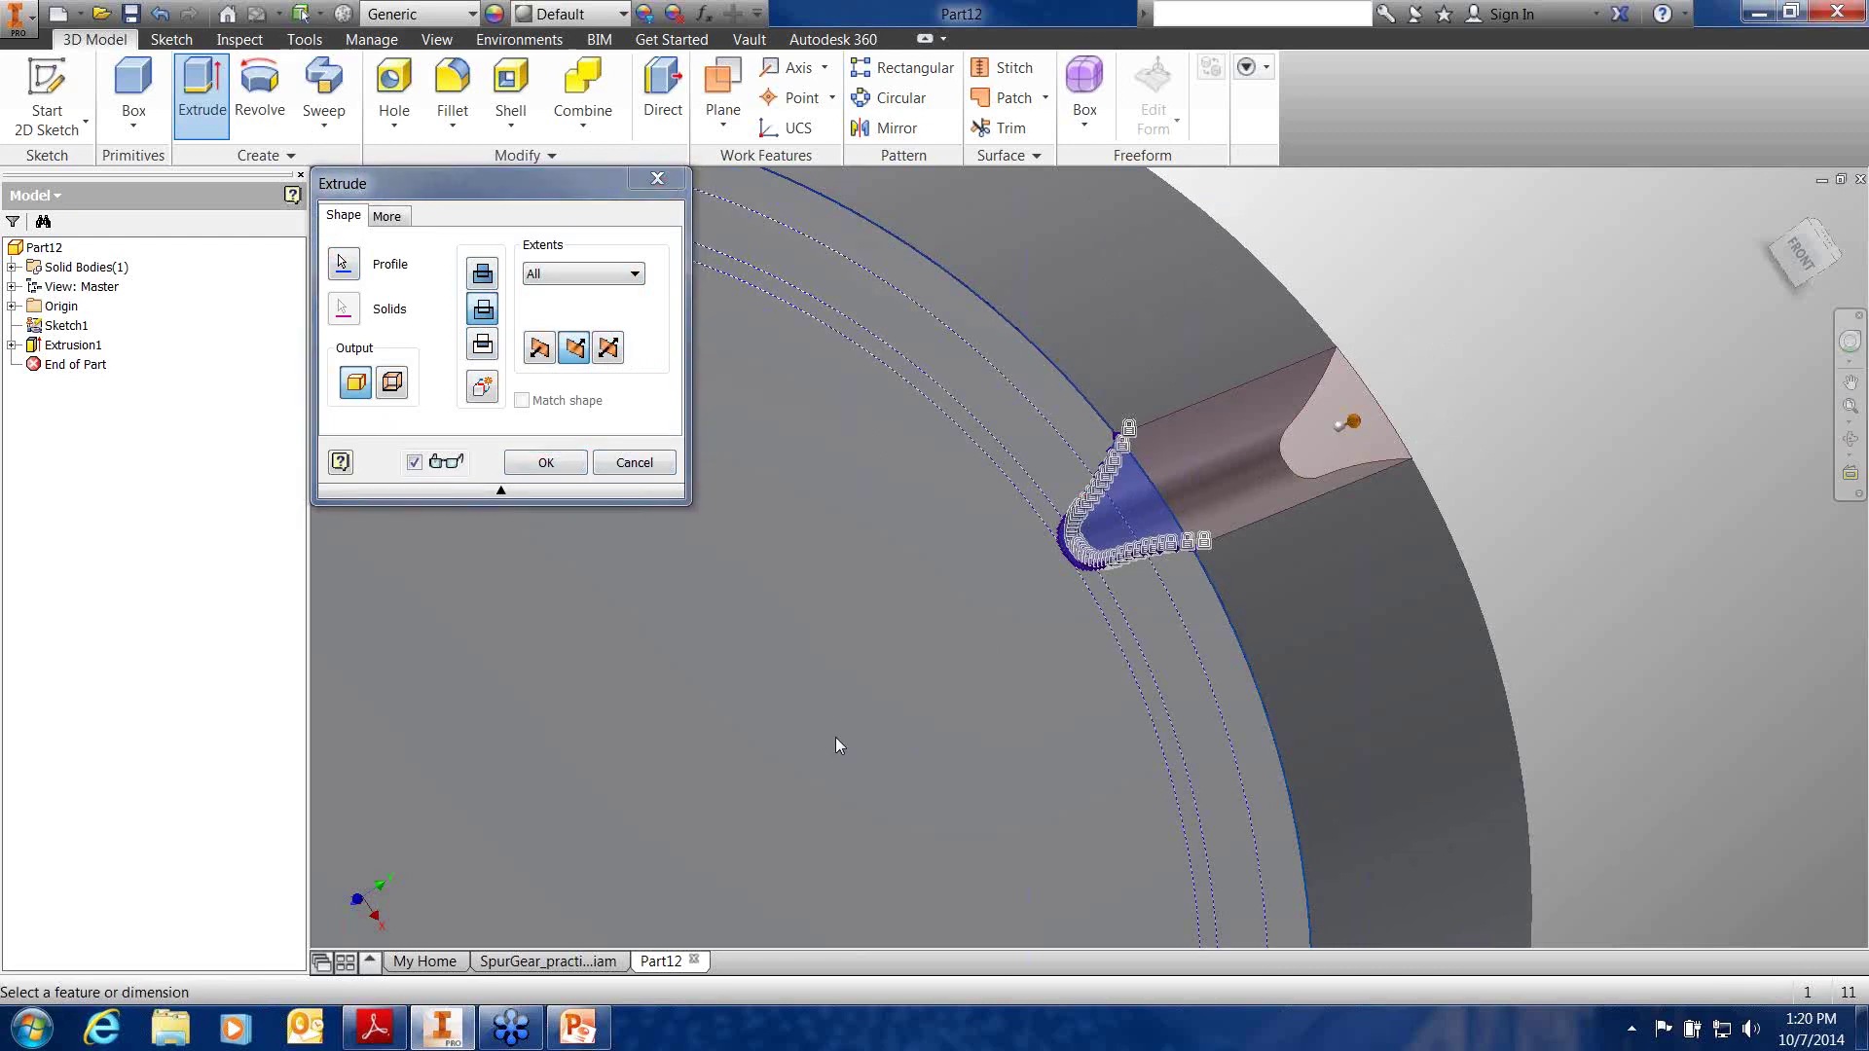
Pattern the tooth-gap cut circularly around the cylinder's axis with 57 occurrences over 360 degrees
{"action": "scroll", "coordinate": [1025, 580], "scroll_direction": "down", "scroll_amount": 4}
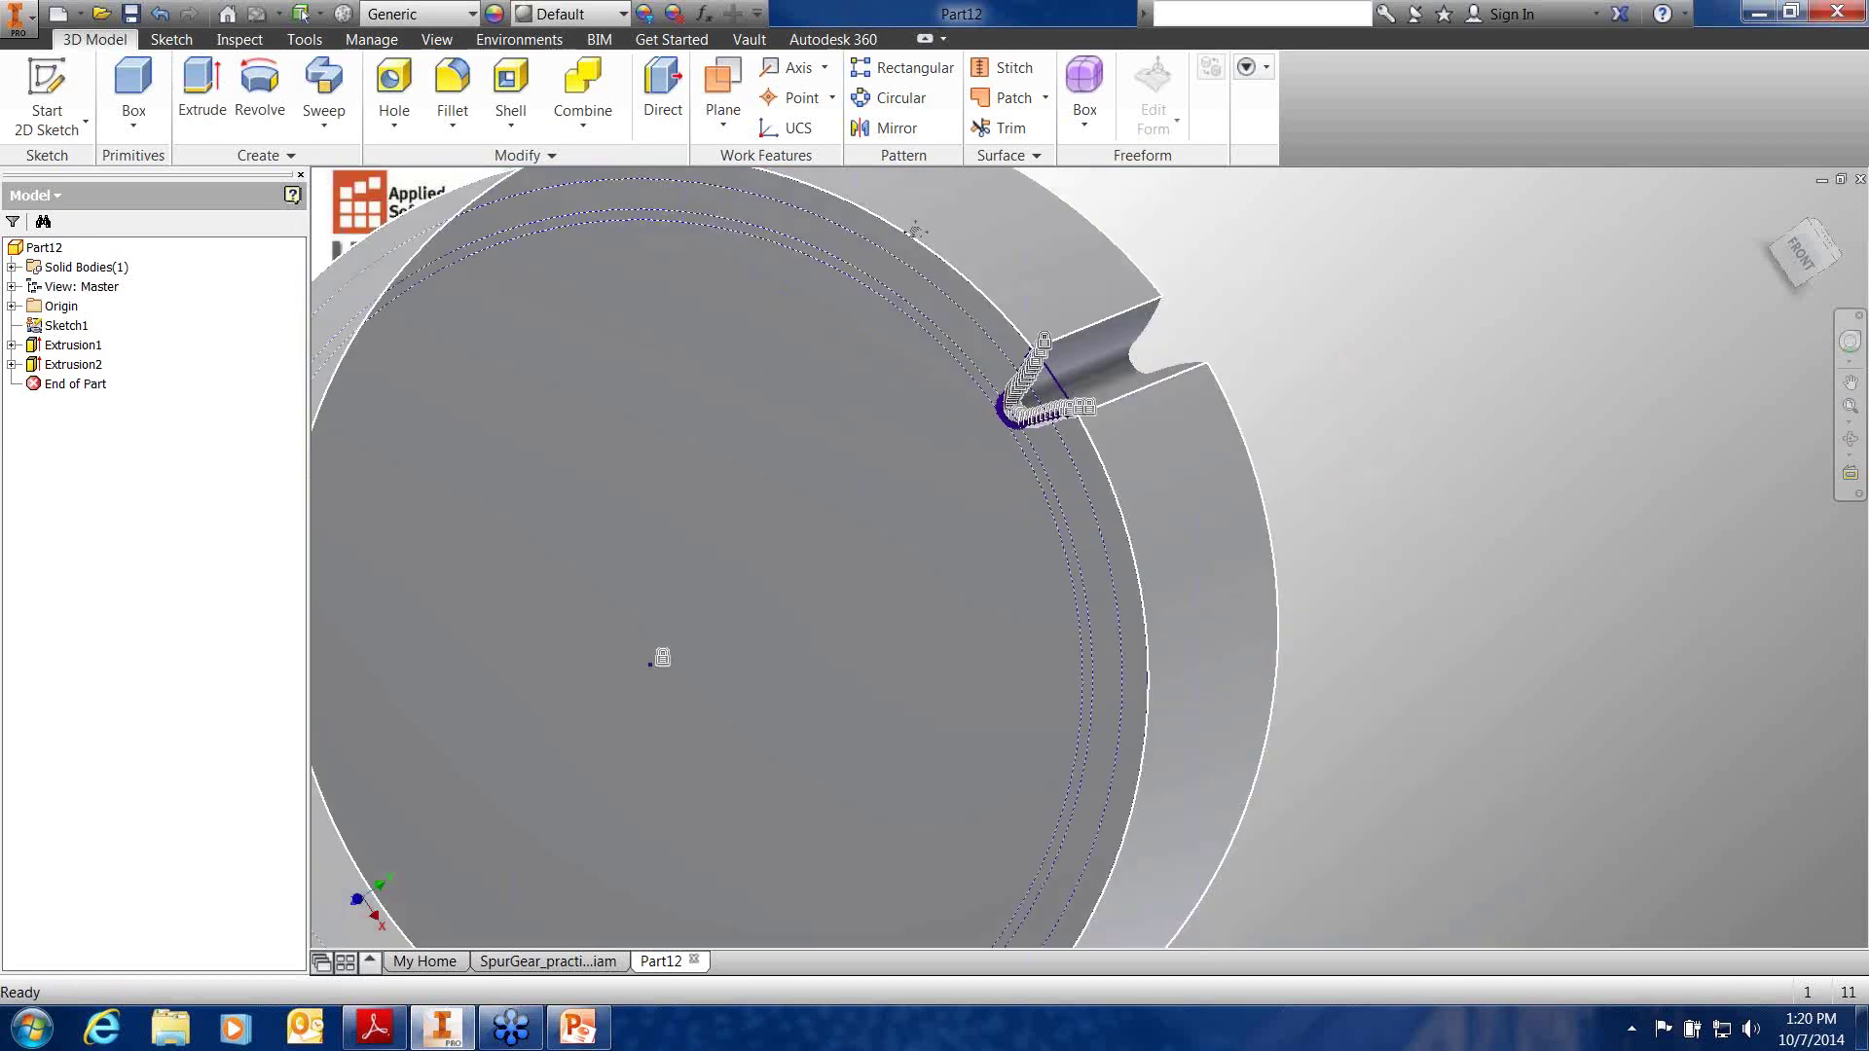
{"action": "left_click", "coordinate": [889, 98]}
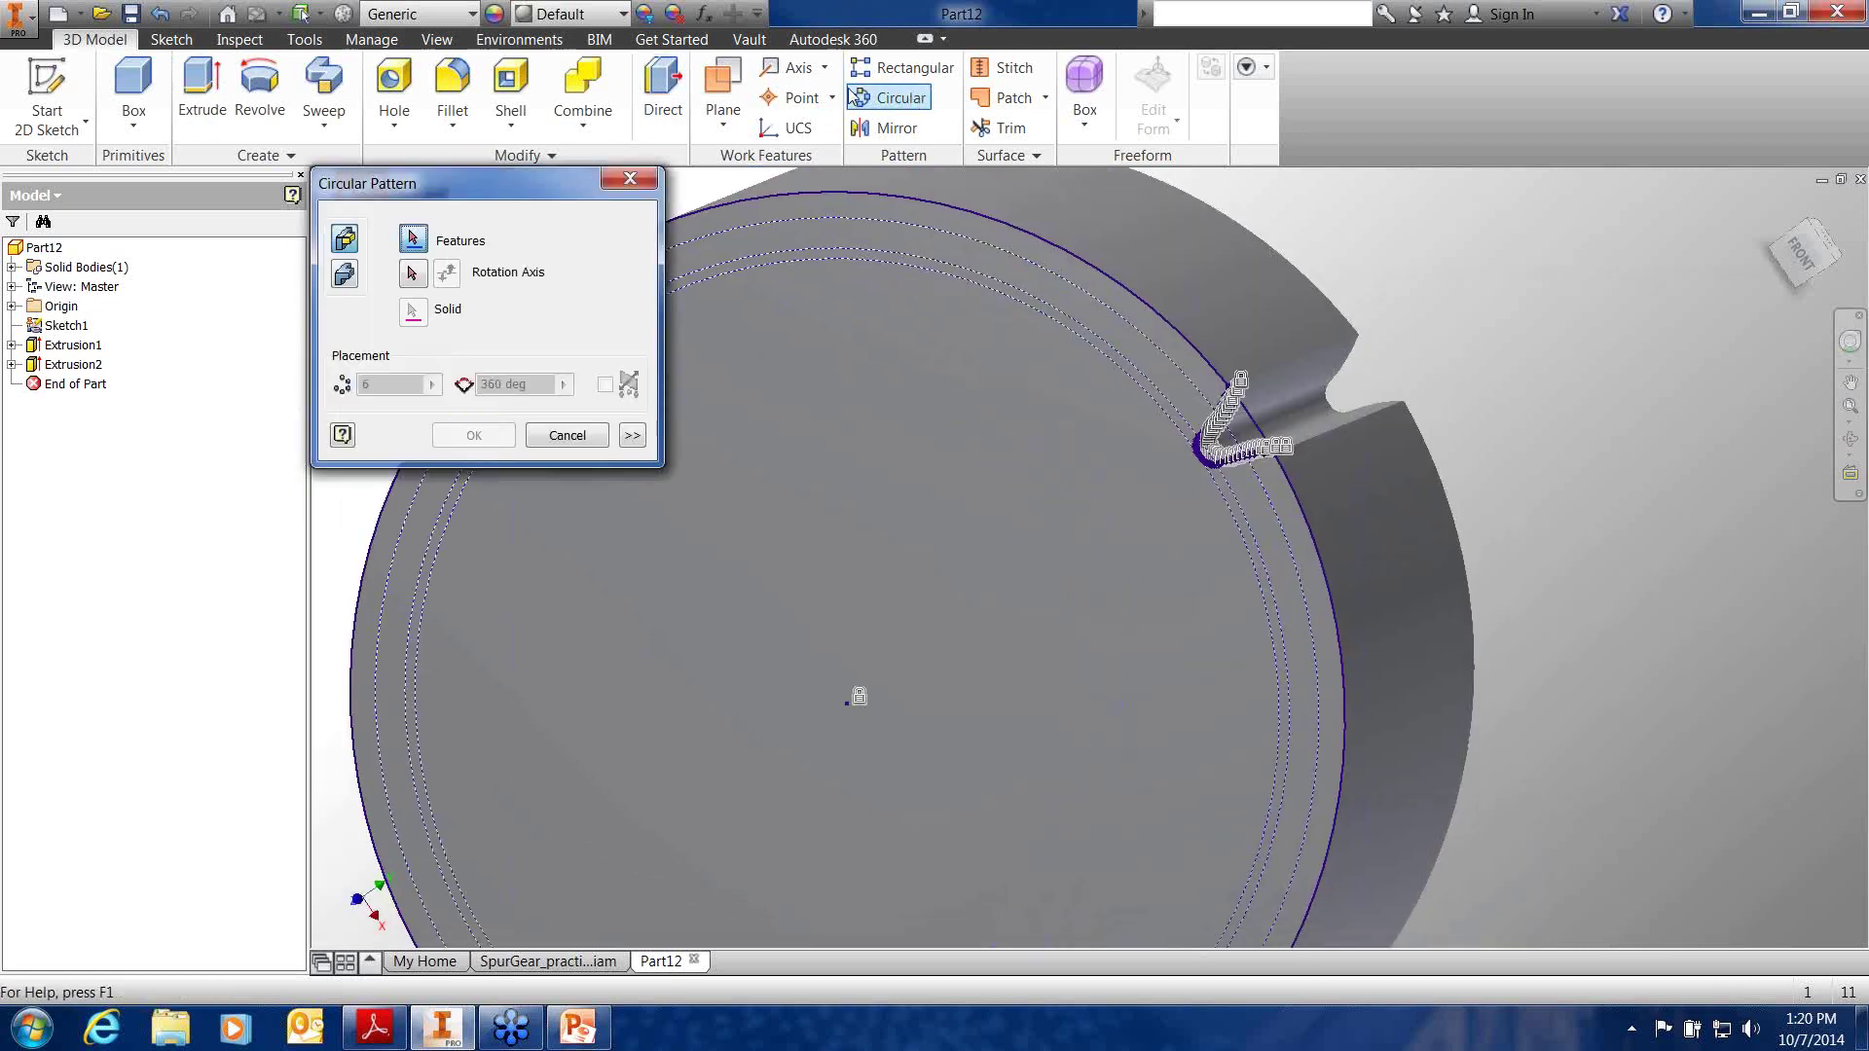
{"action": "left_click", "coordinate": [1329, 390]}
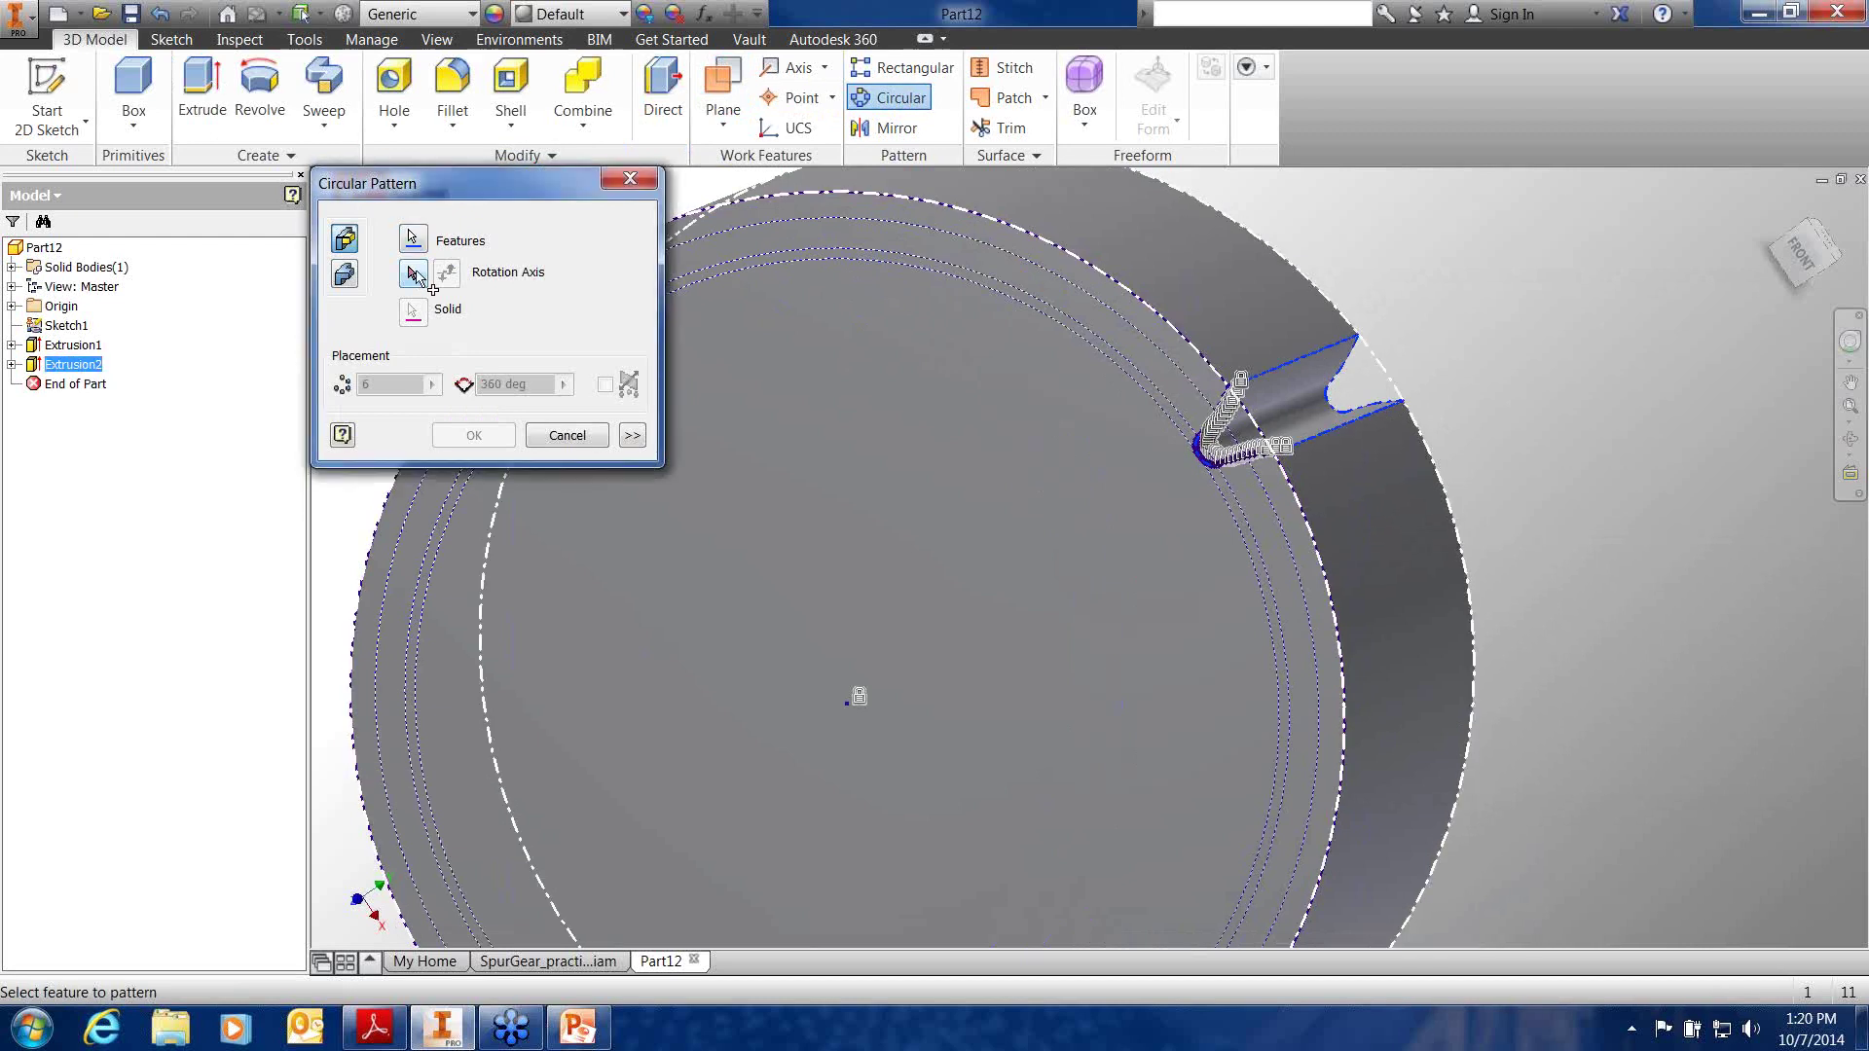
{"action": "left_click", "coordinate": [1139, 295]}
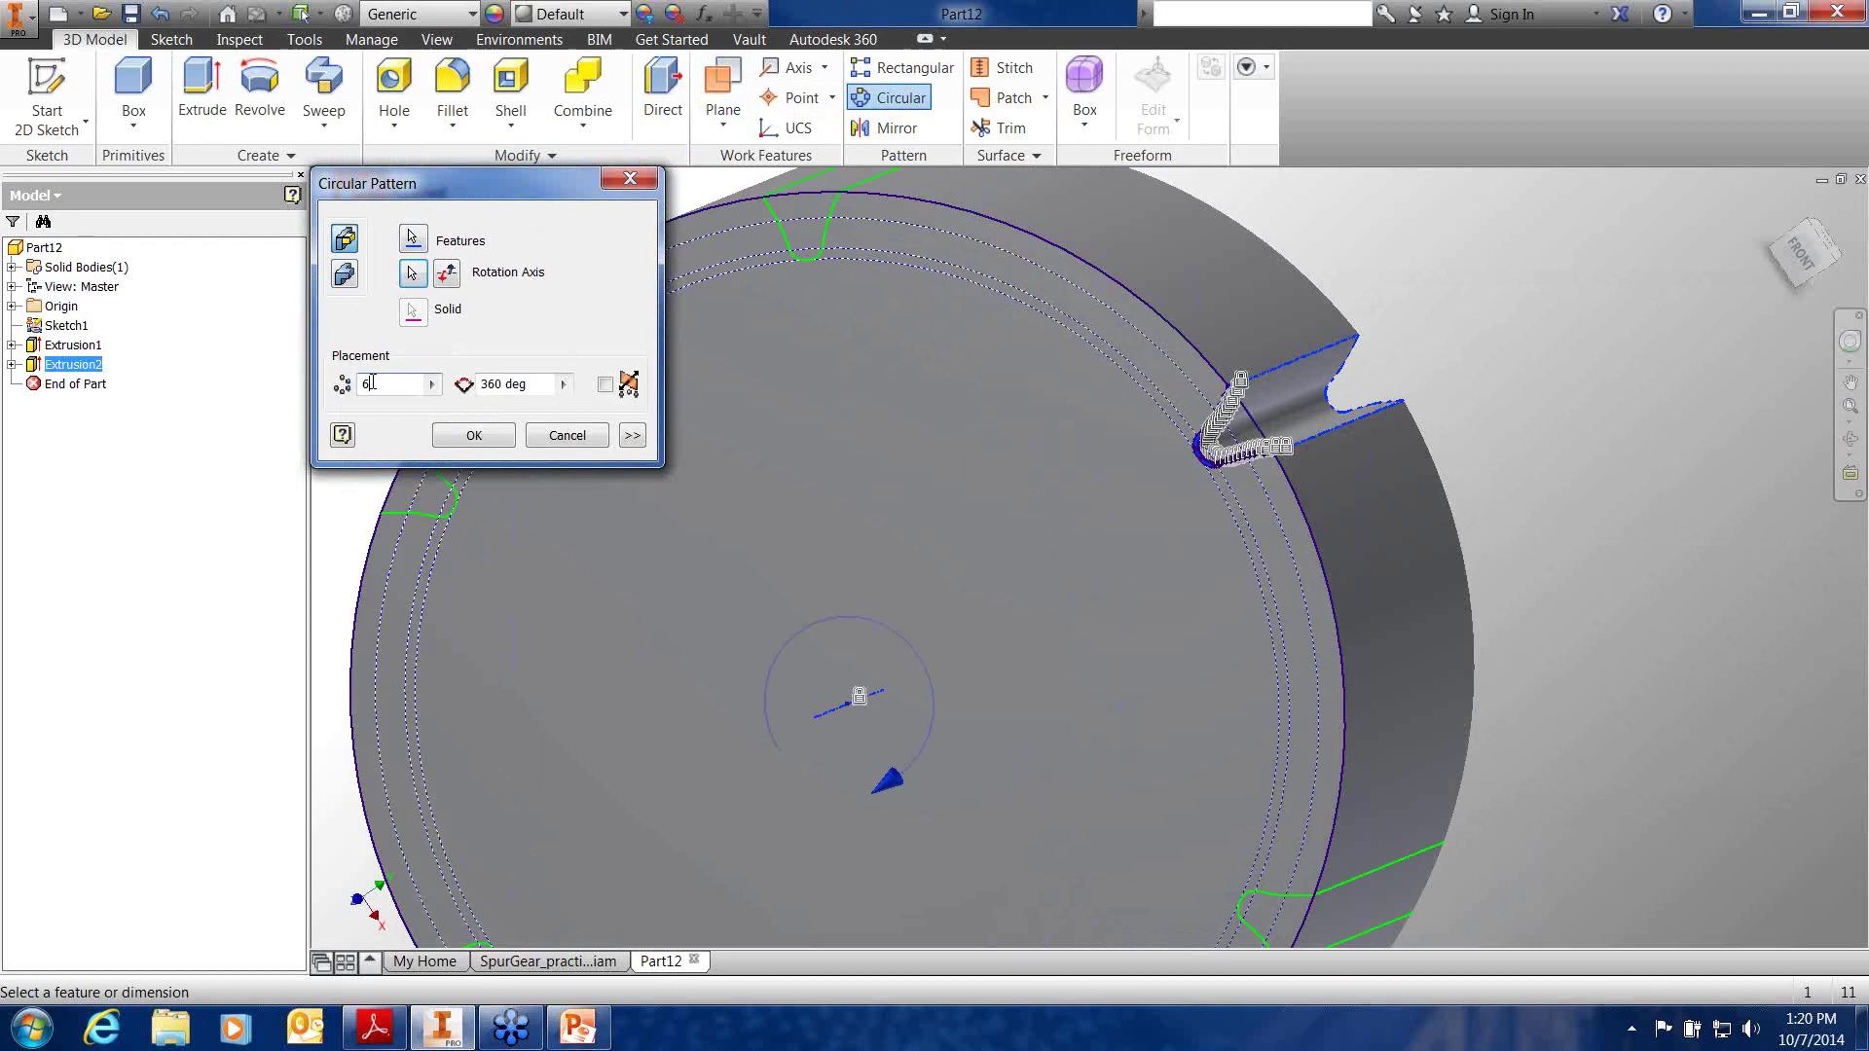
{"action": "type", "text": "57"}
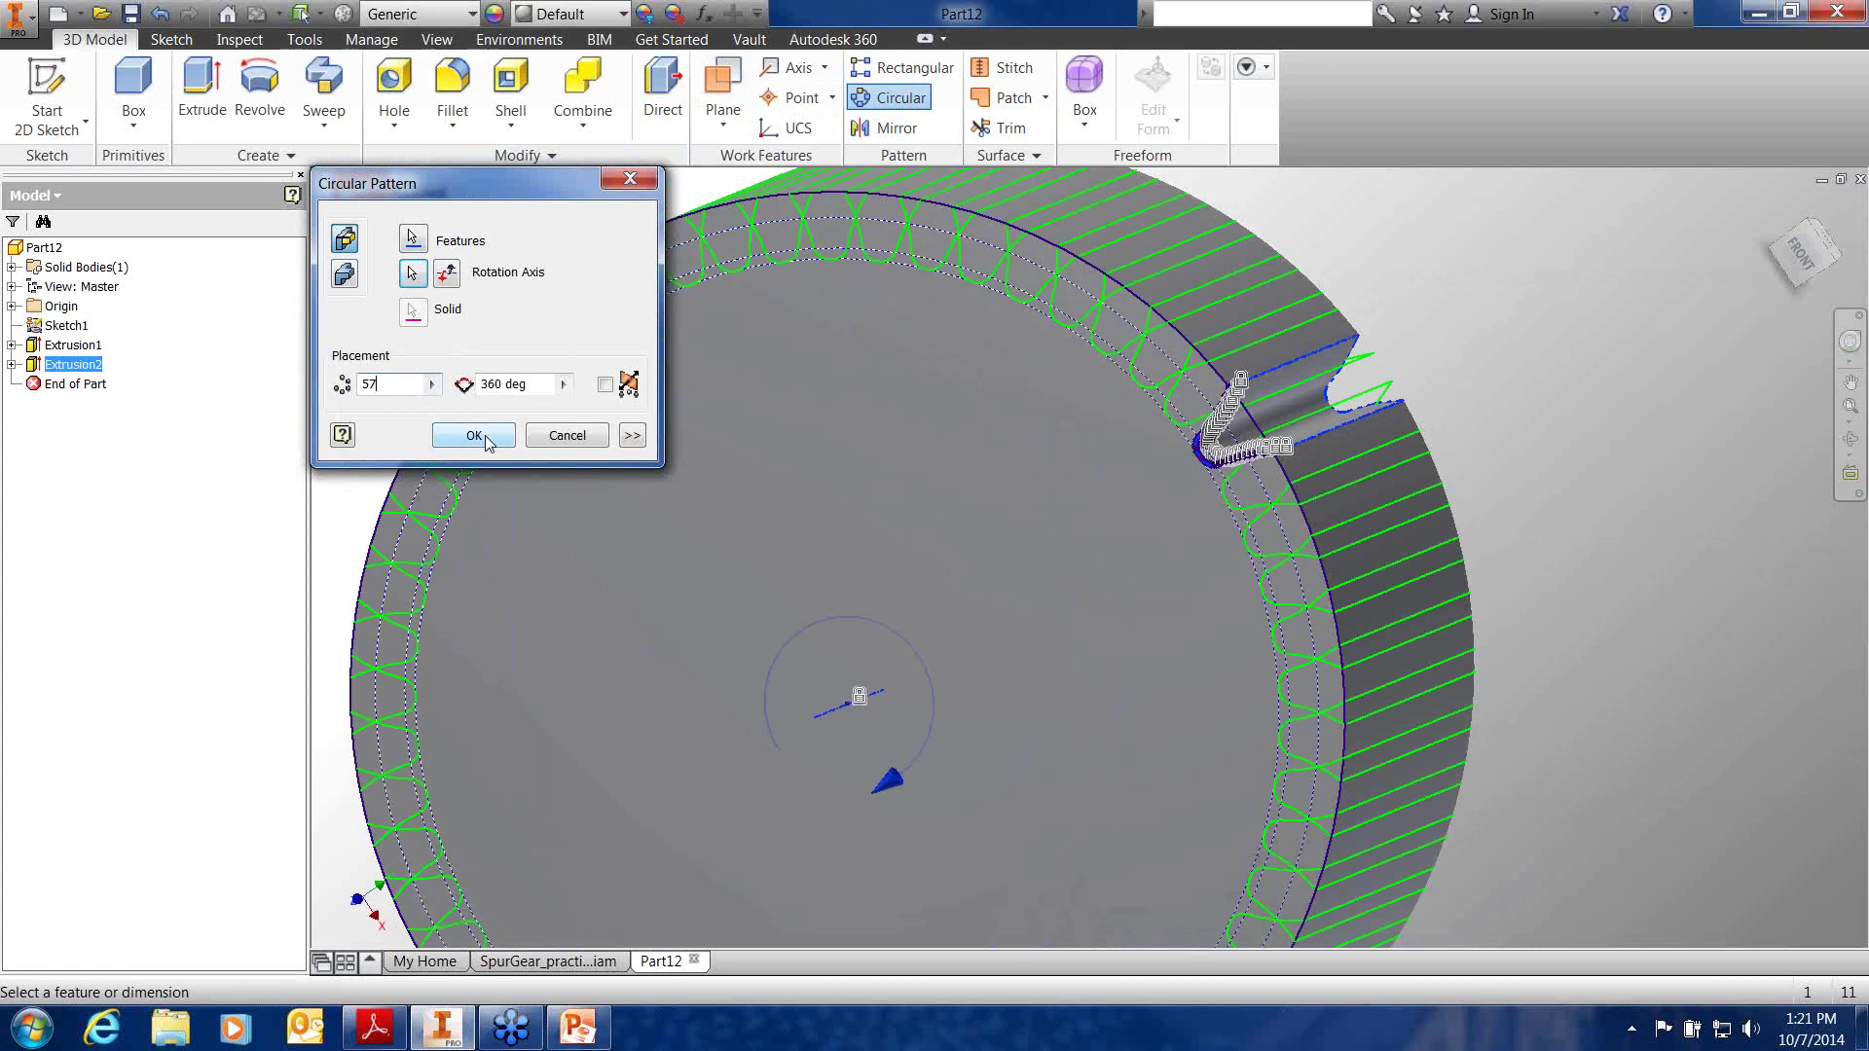
{"action": "left_click", "coordinate": [474, 436]}
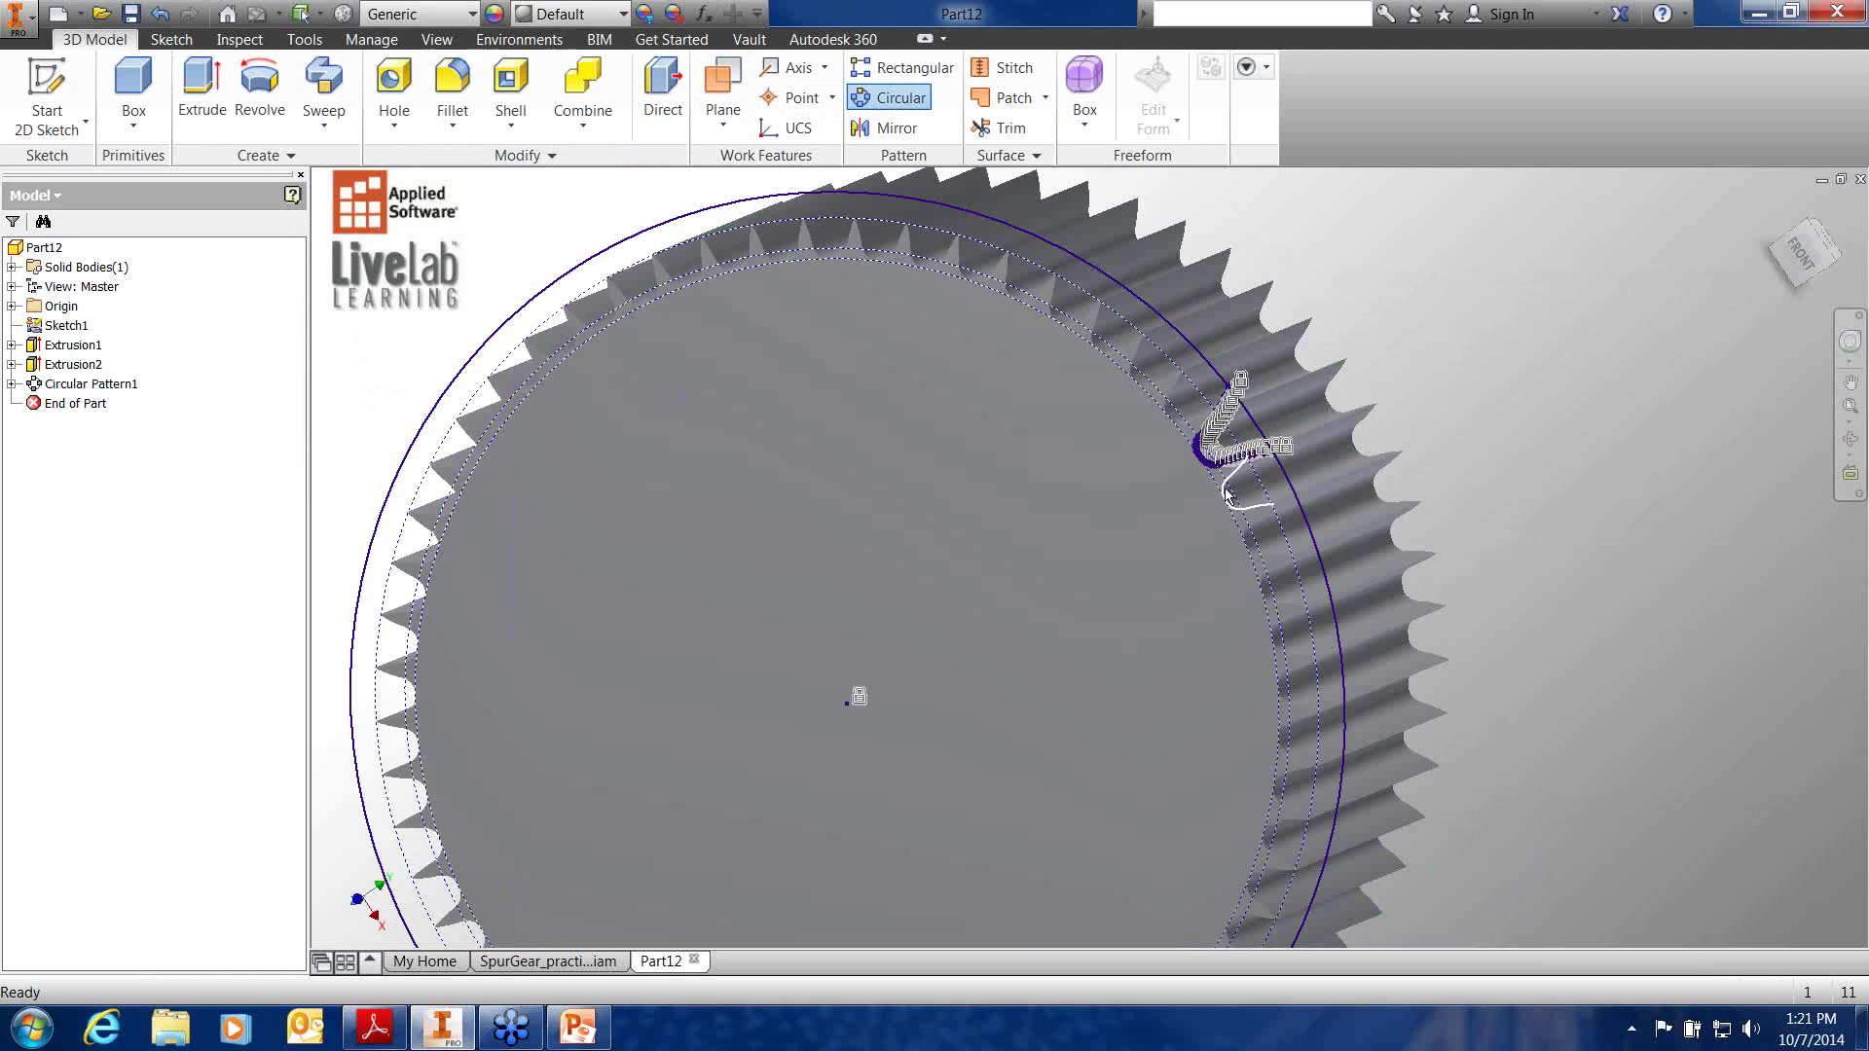
{"action": "scroll", "coordinate": [1227, 494], "scroll_direction": "up", "scroll_amount": 3}
{"action": "scroll", "coordinate": [1227, 493], "scroll_direction": "down", "scroll_amount": 3}
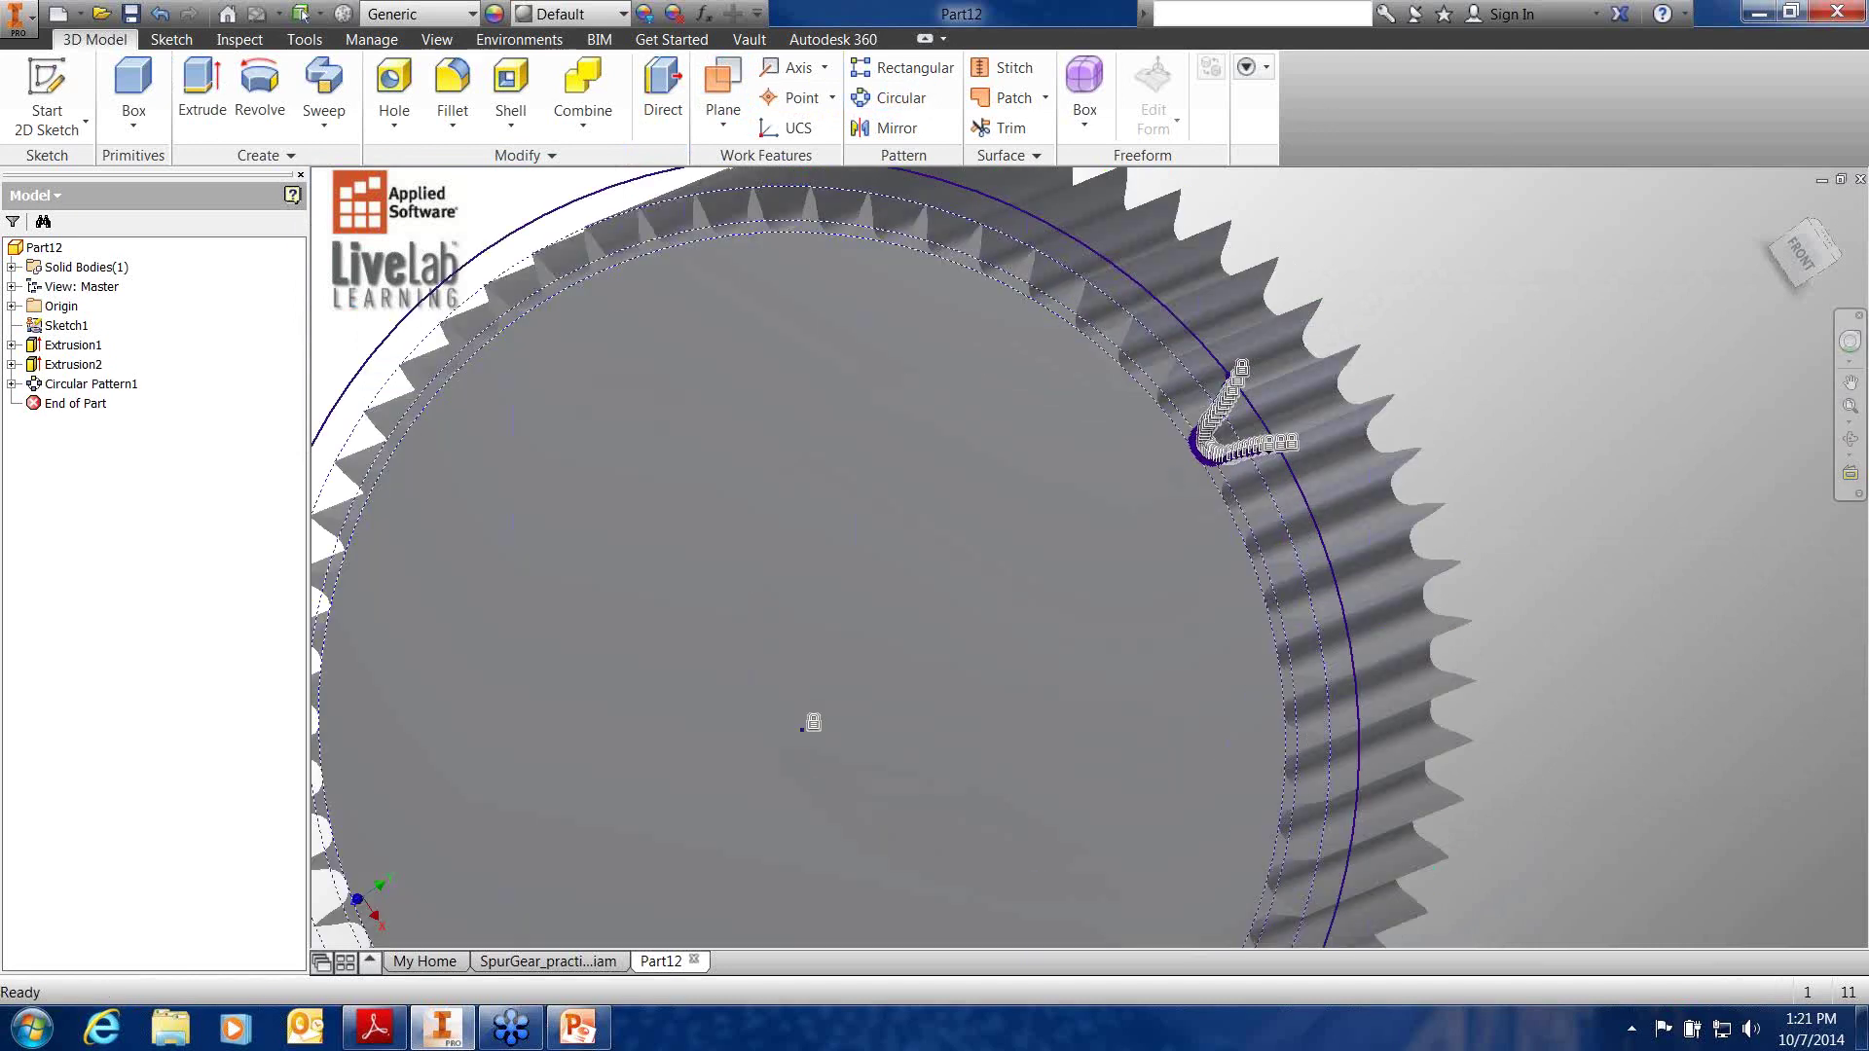
Close Part12 without saving, and recalculate the assembly's spur gears with the helix angle set to 0 degrees
{"action": "left_click", "coordinate": [1860, 179]}
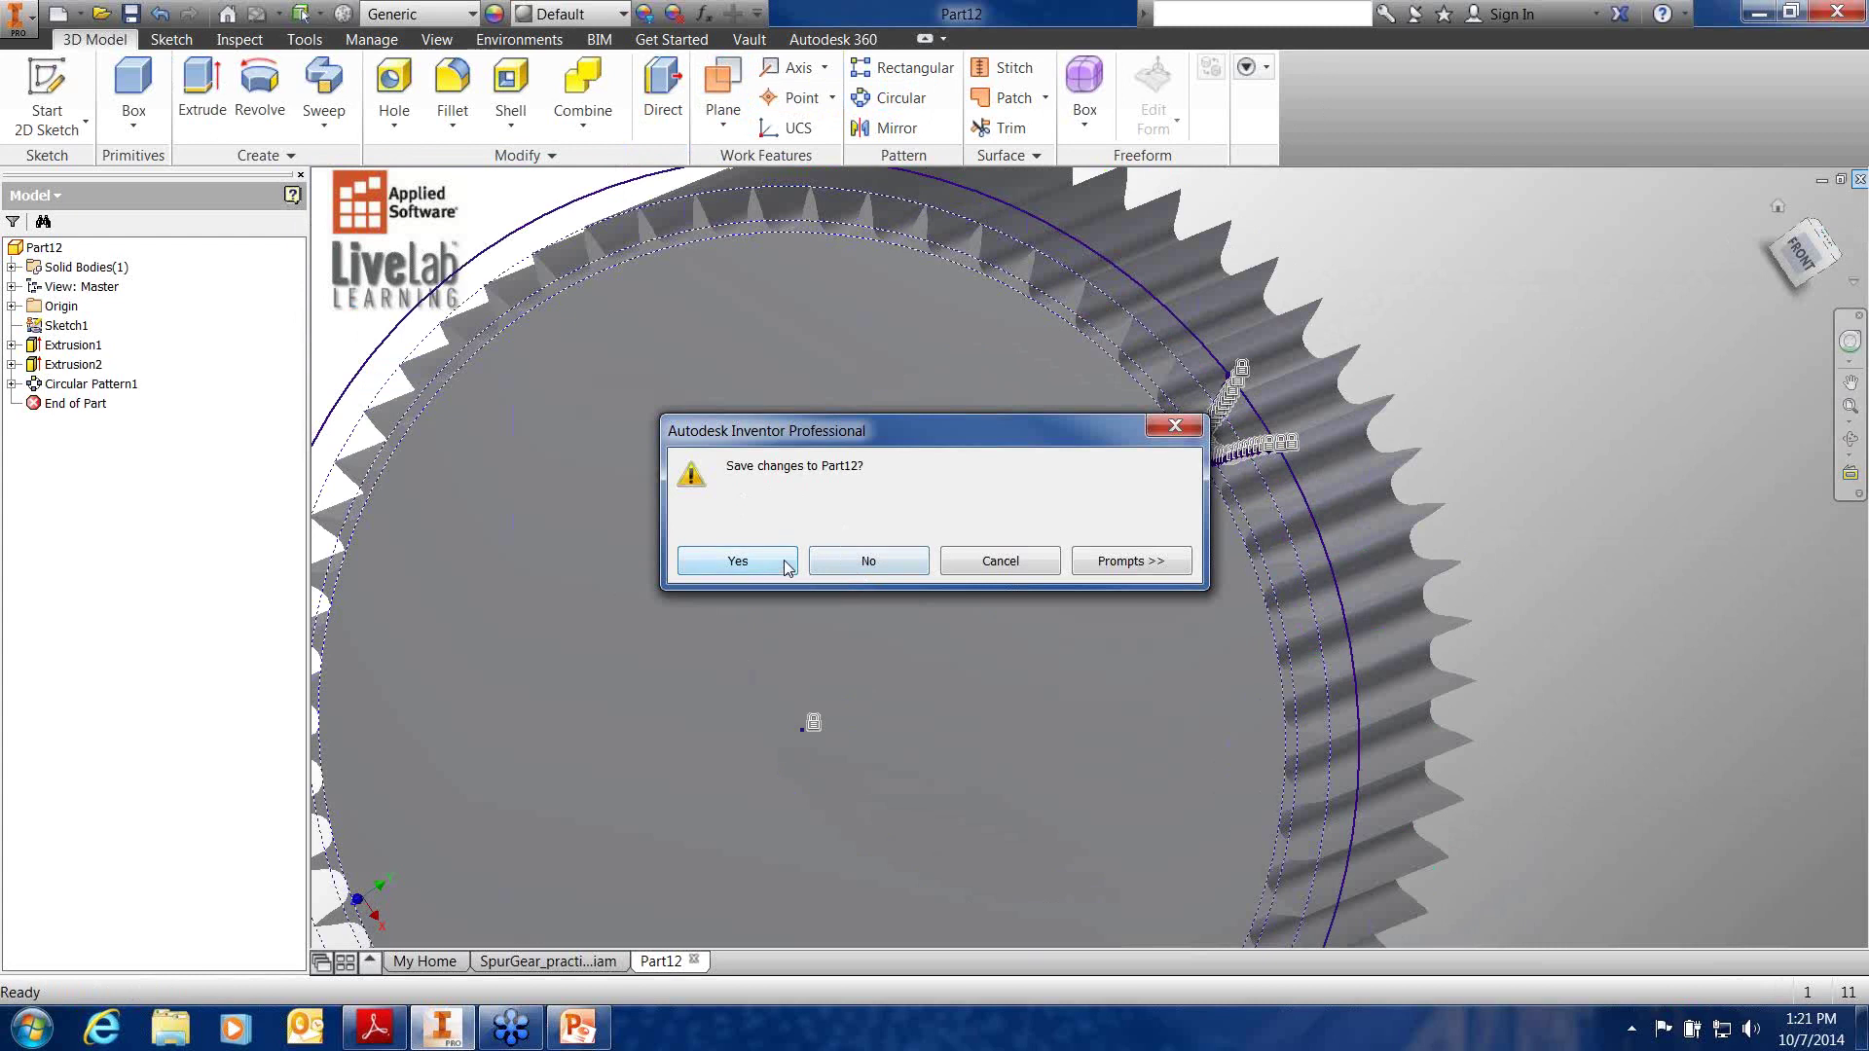
{"action": "left_click", "coordinate": [838, 560]}
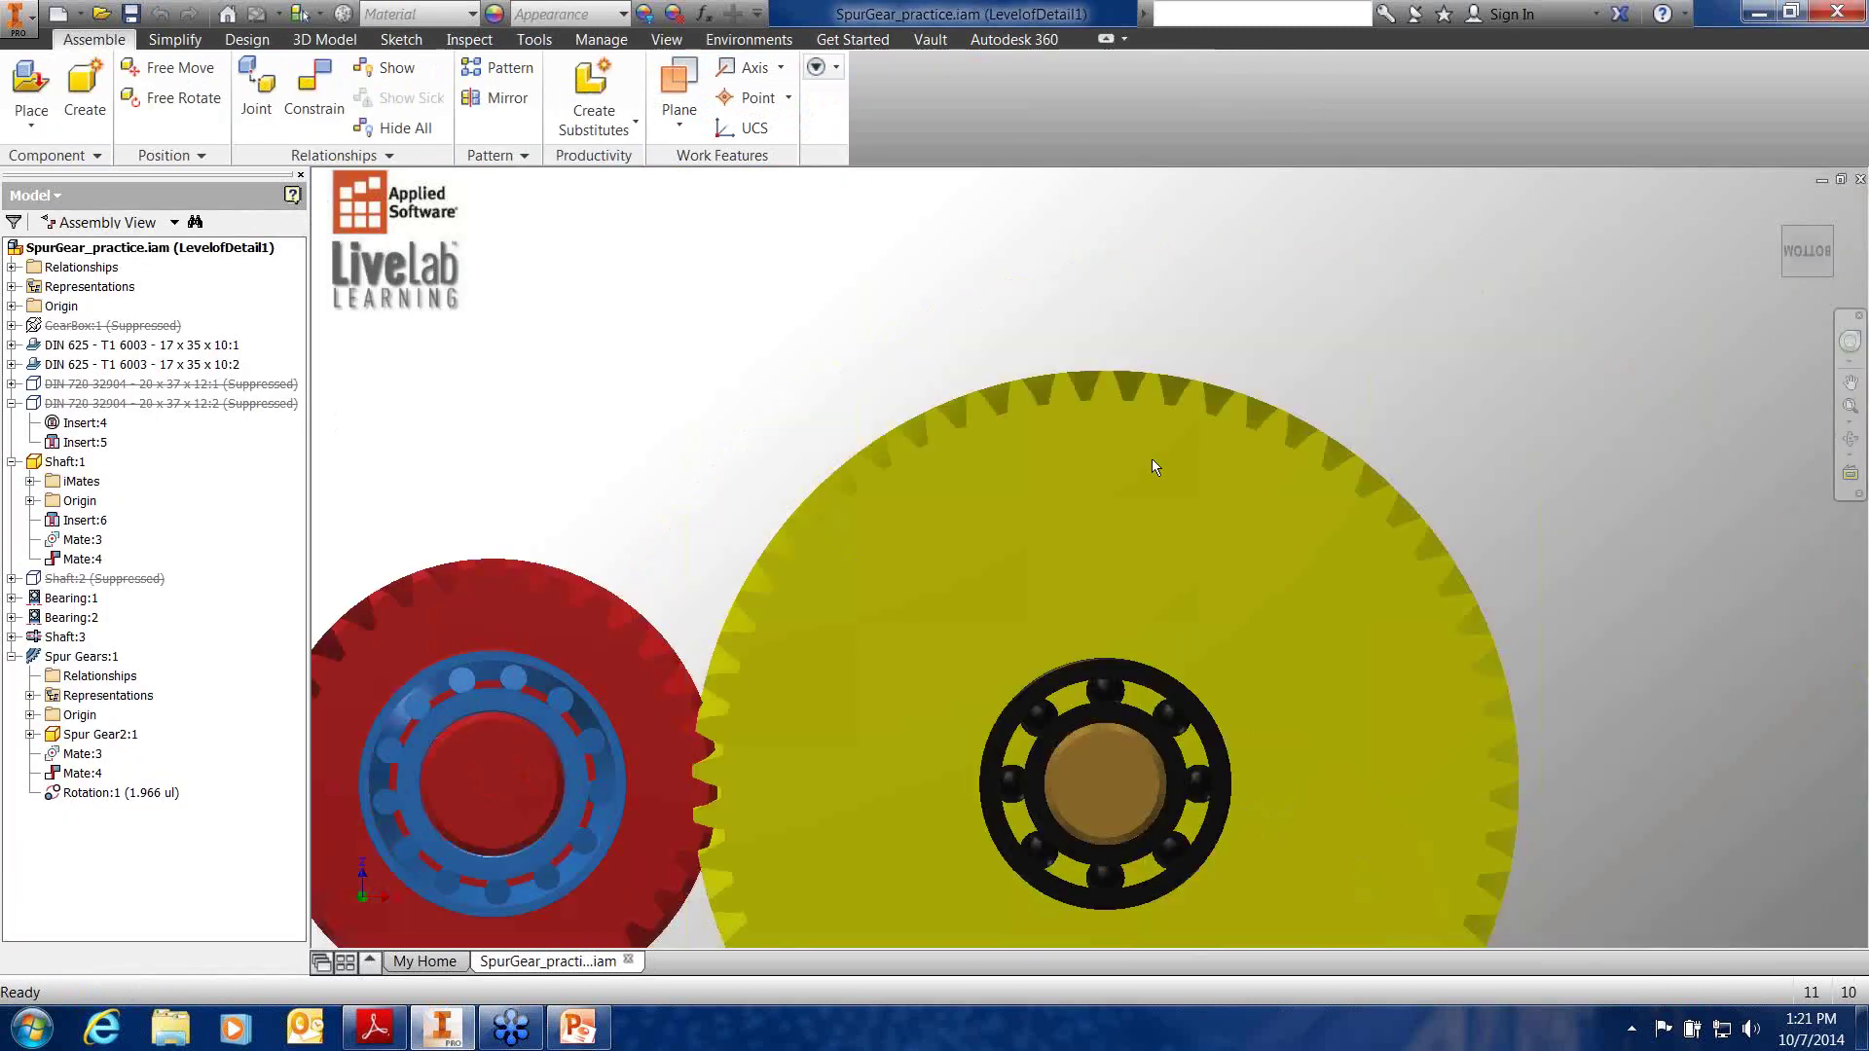
{"action": "middle_click_drag", "start_coordinate": [1152, 458], "coordinate": [1051, 467], "text": "shift"}
{"action": "right_click", "coordinate": [967, 498]}
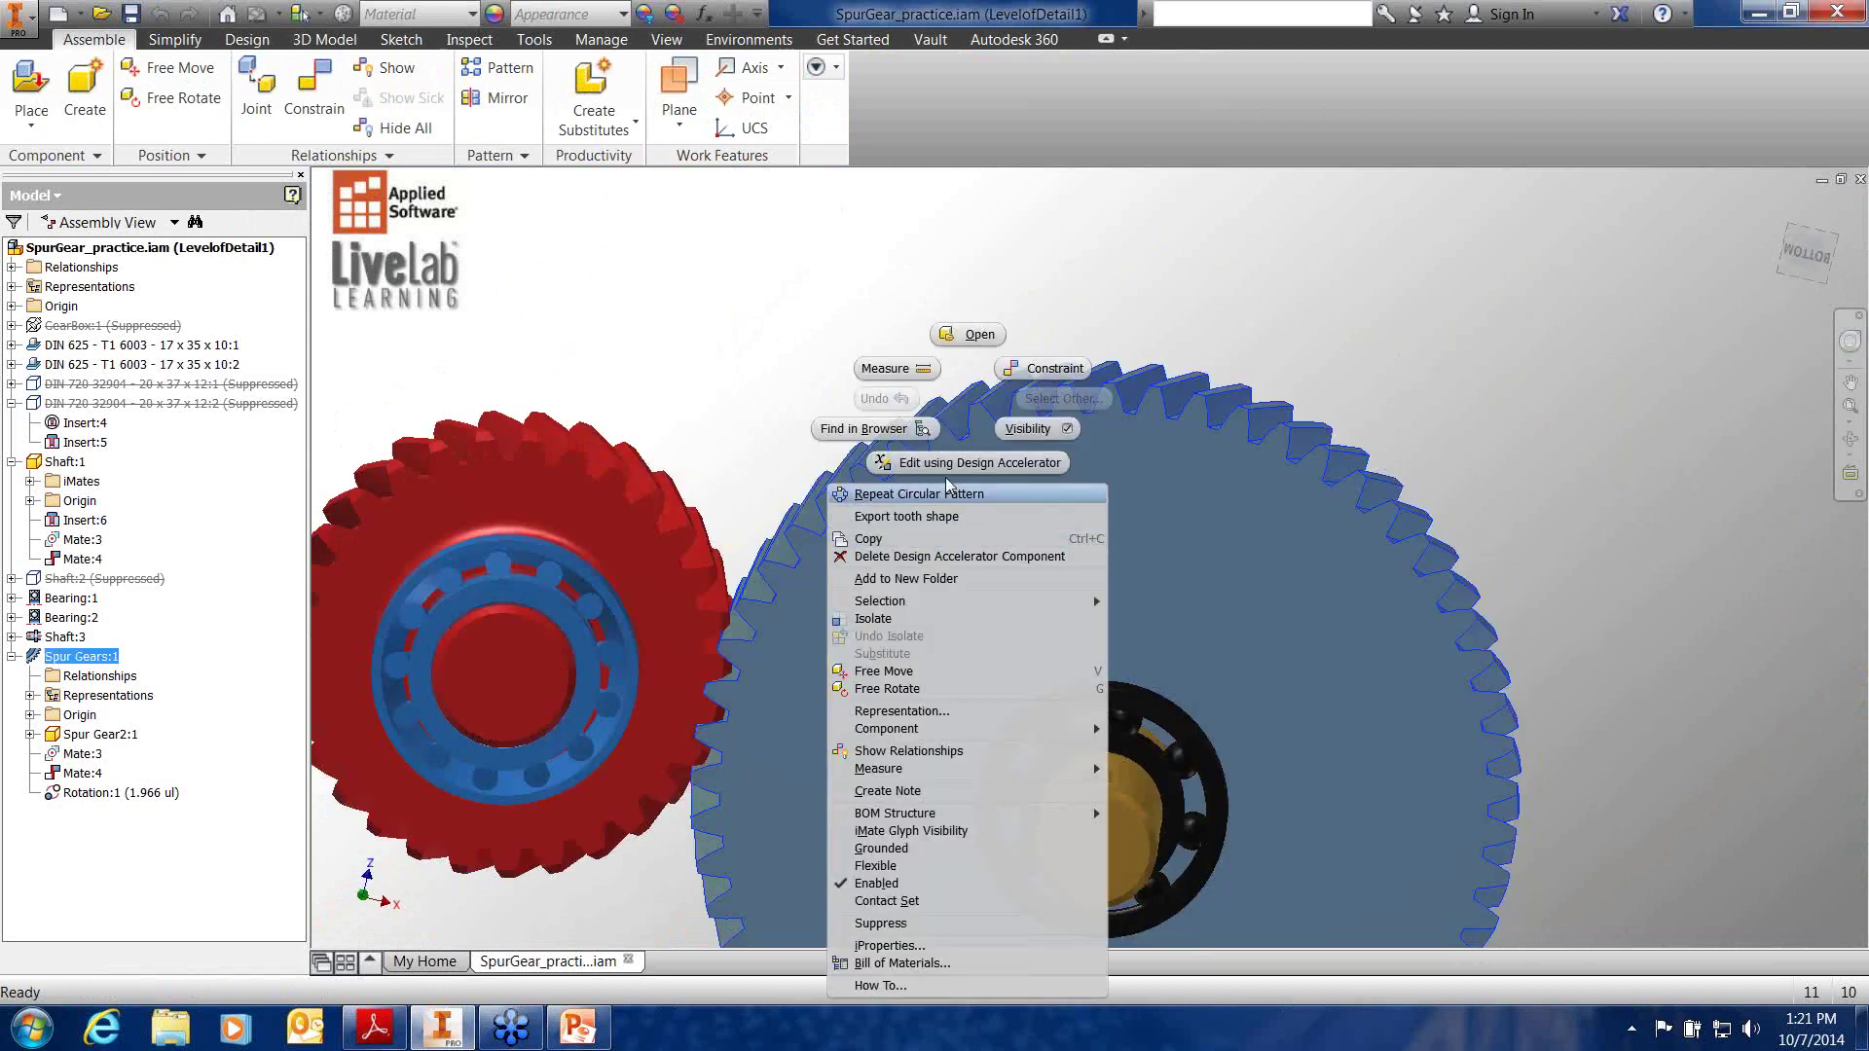
{"action": "left_click", "coordinate": [950, 461]}
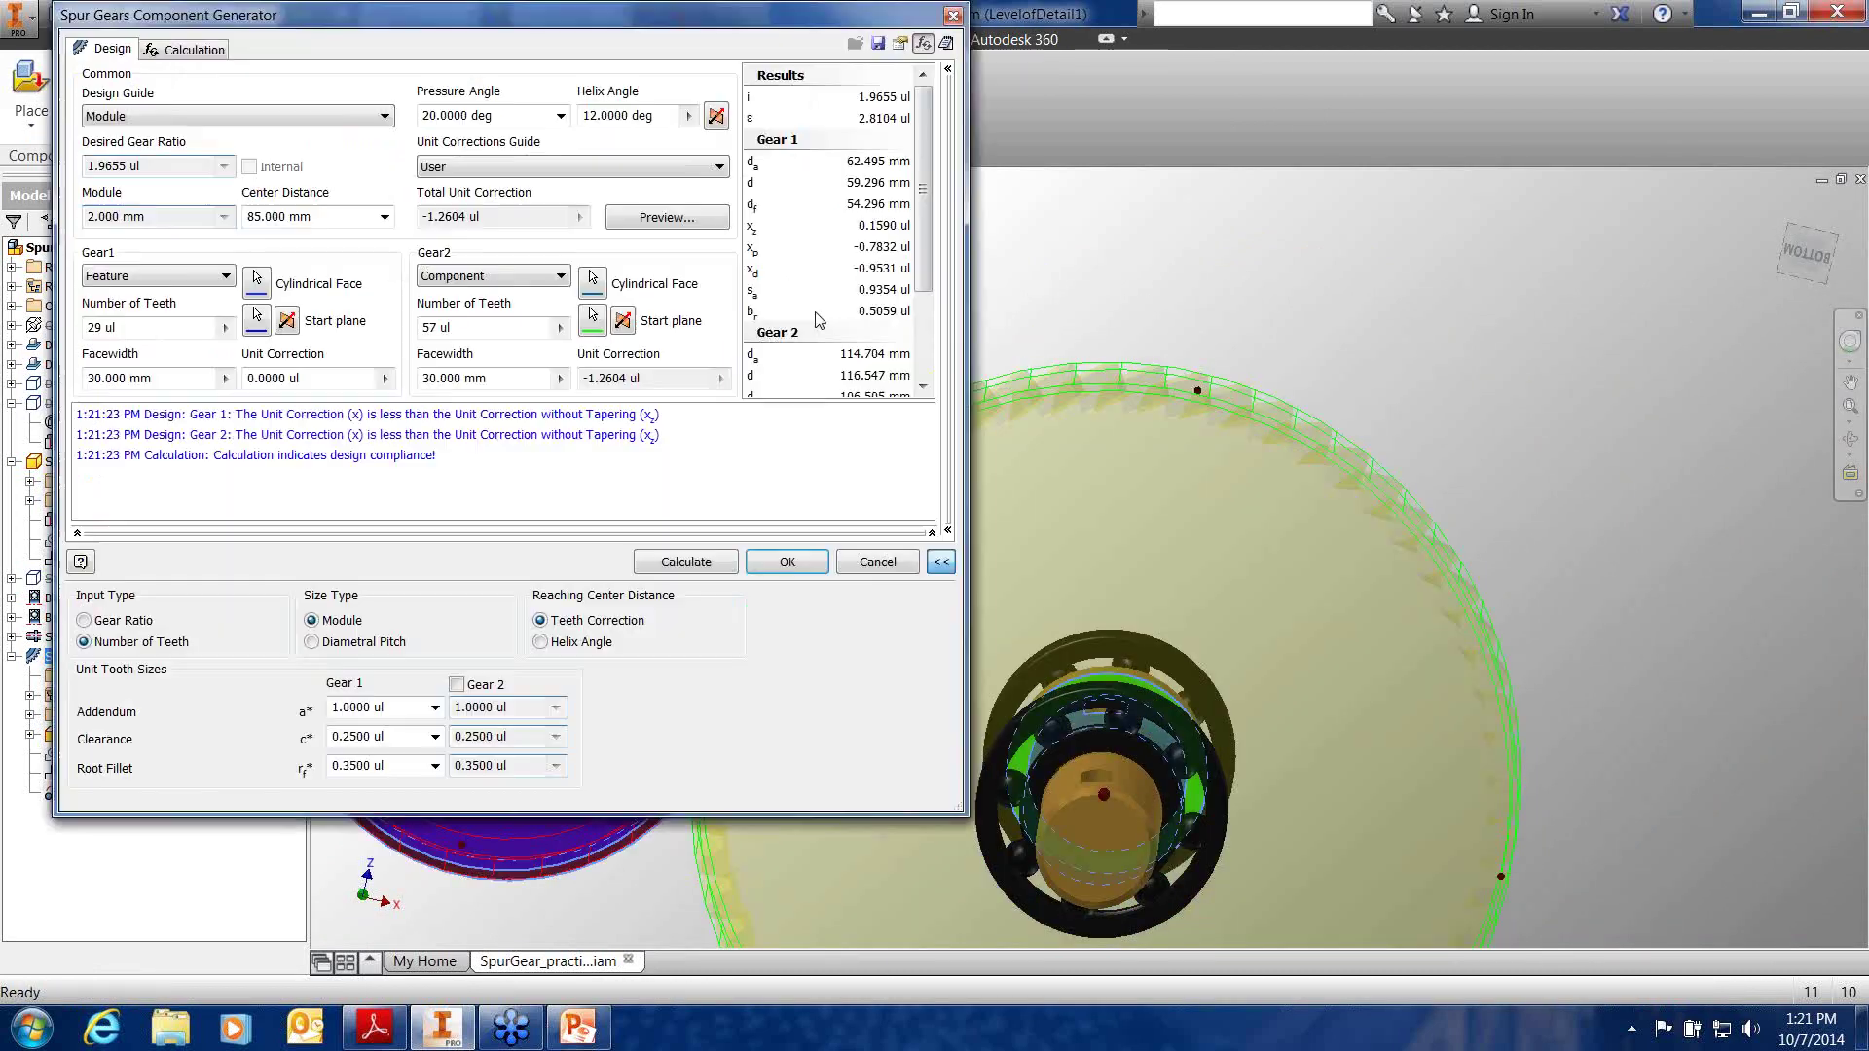
{"action": "double_click", "coordinate": [591, 115]}
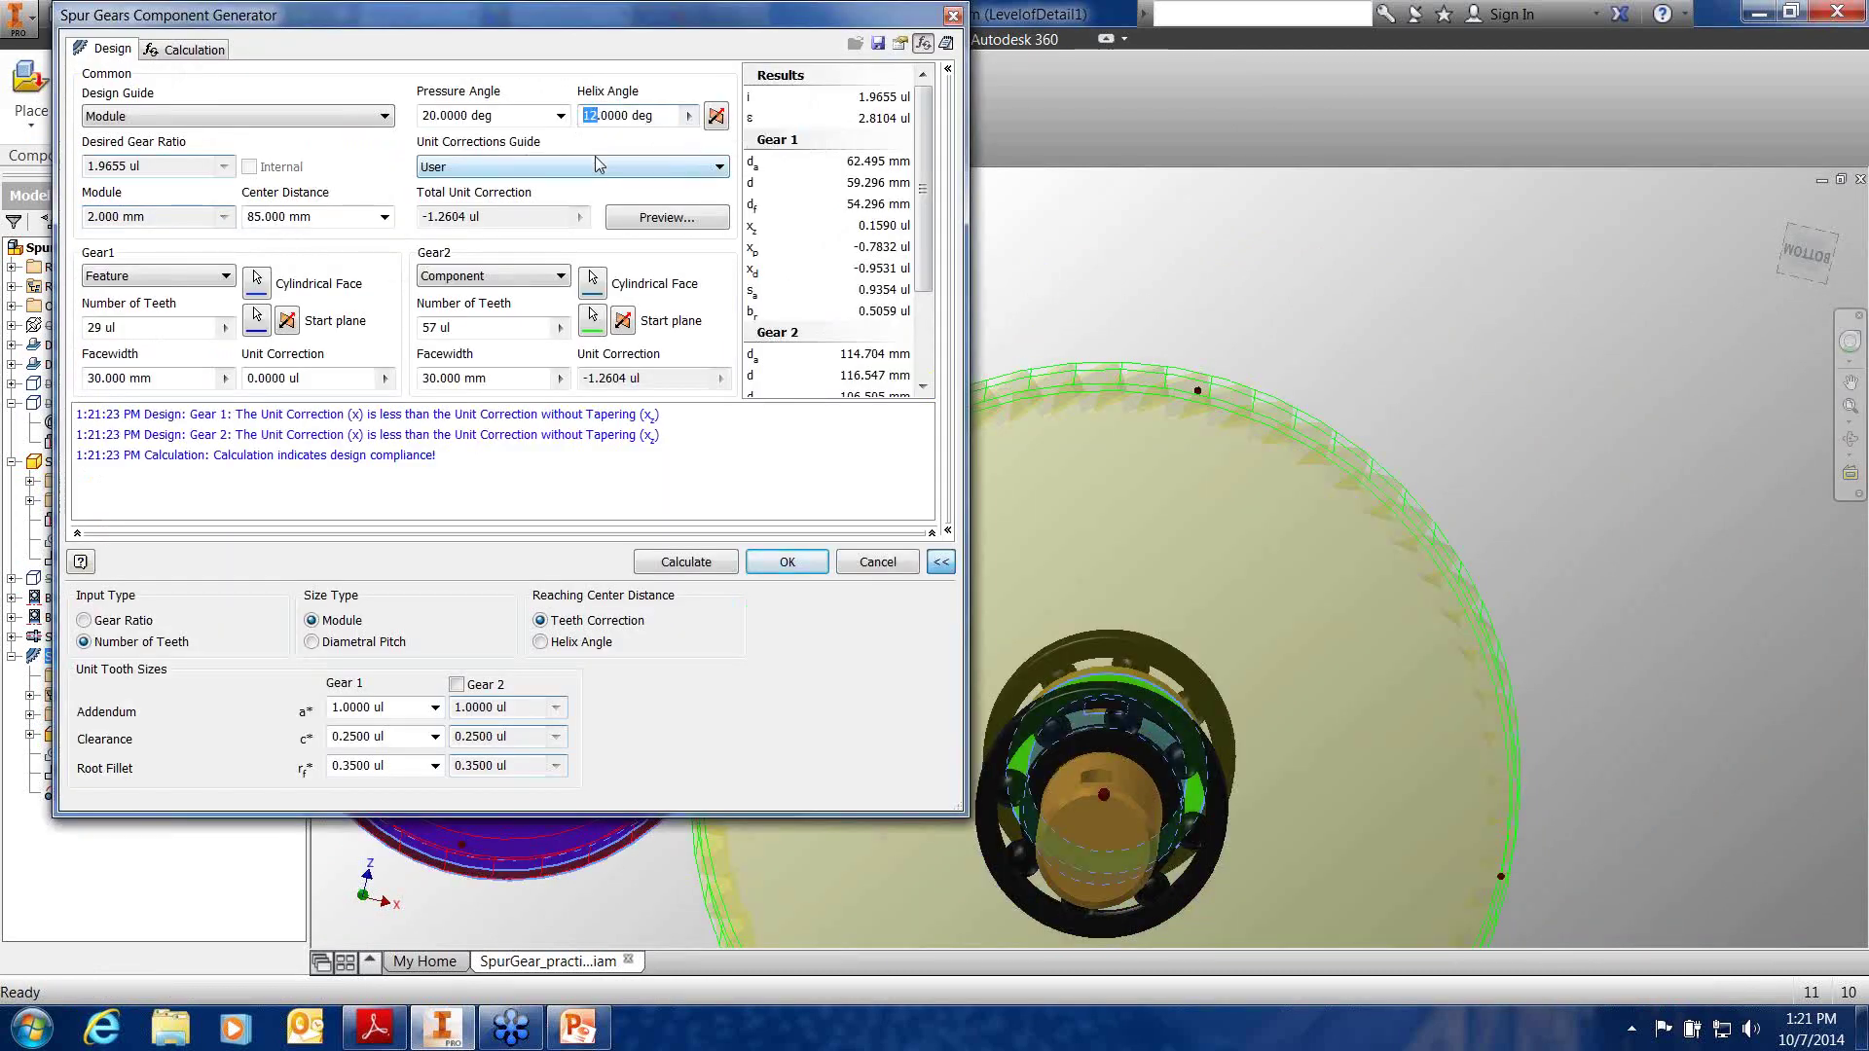
{"action": "type", "text": "0"}
{"action": "left_click", "coordinate": [686, 562]}
{"action": "left_click", "coordinate": [787, 563]}
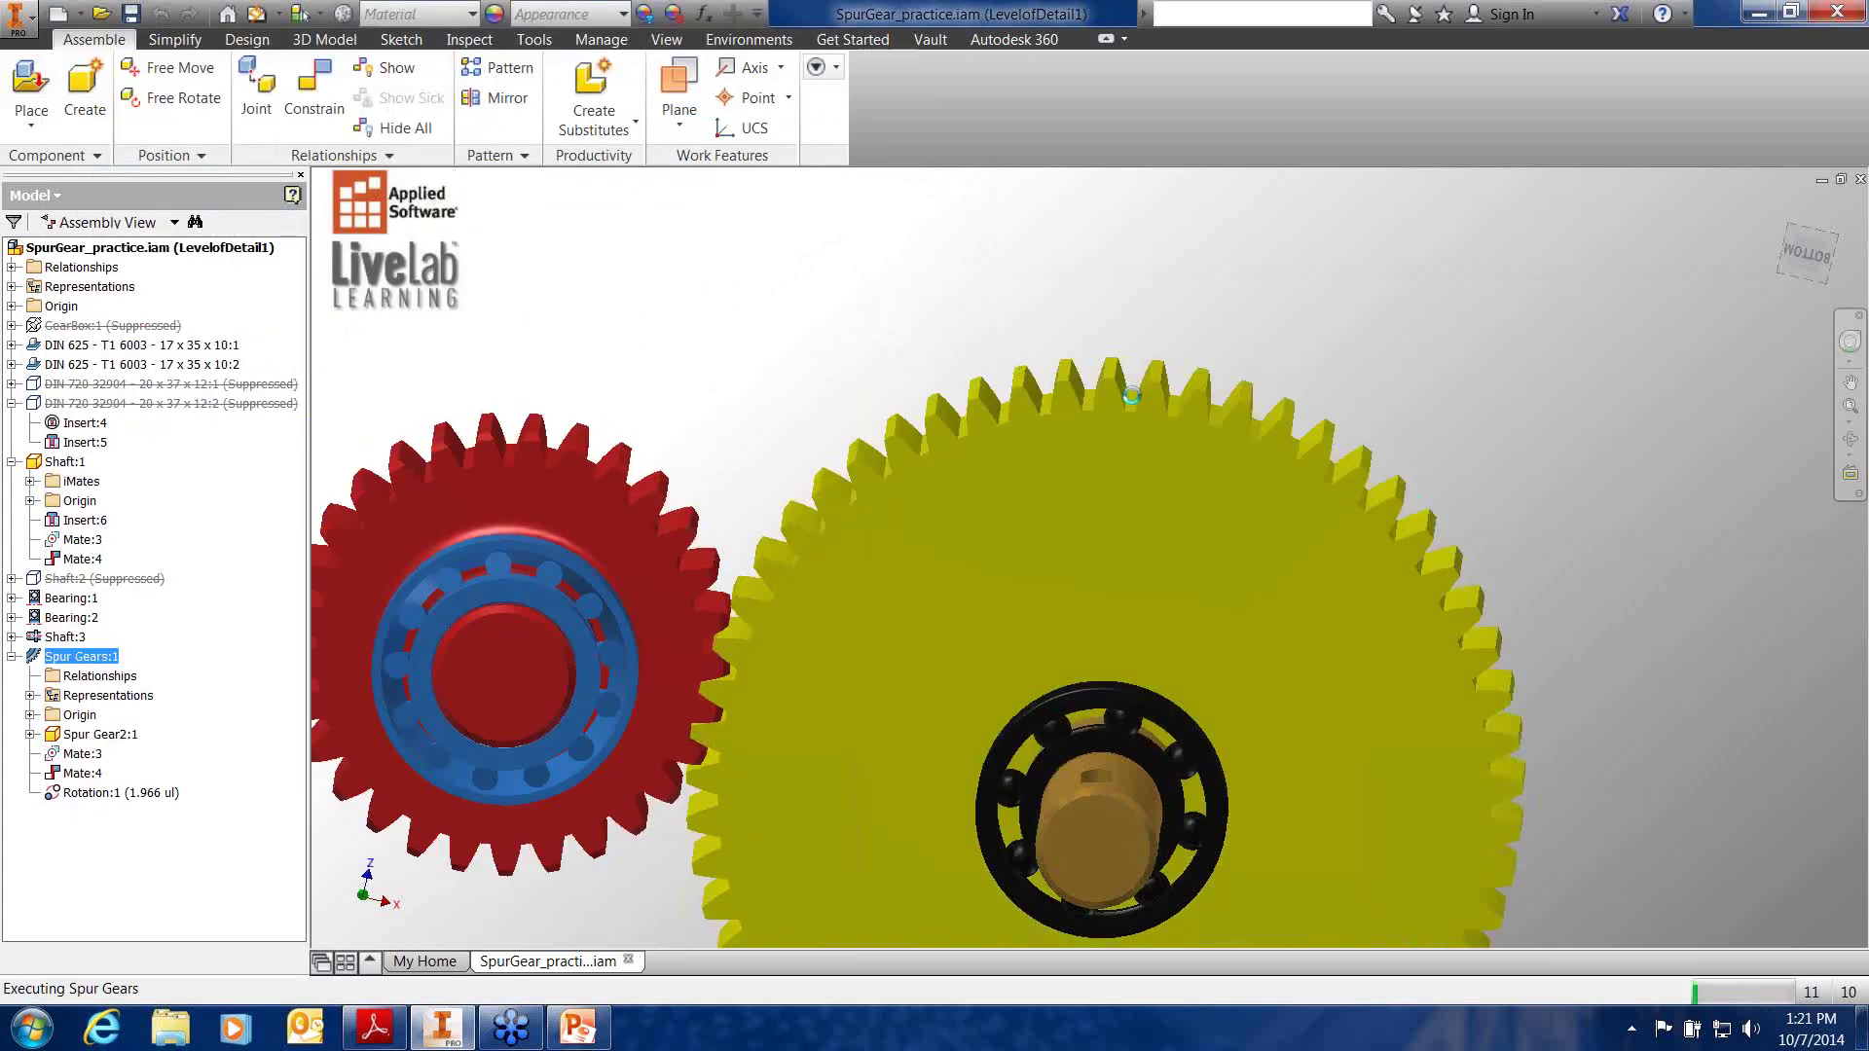
Export the tooth shape from the edited large spur gear with the Gear option, 0.00400 mm tolerance and Normal backlash of 0.000 mm
{"action": "left_click", "coordinate": [1079, 468]}
{"action": "right_click", "coordinate": [1075, 409]}
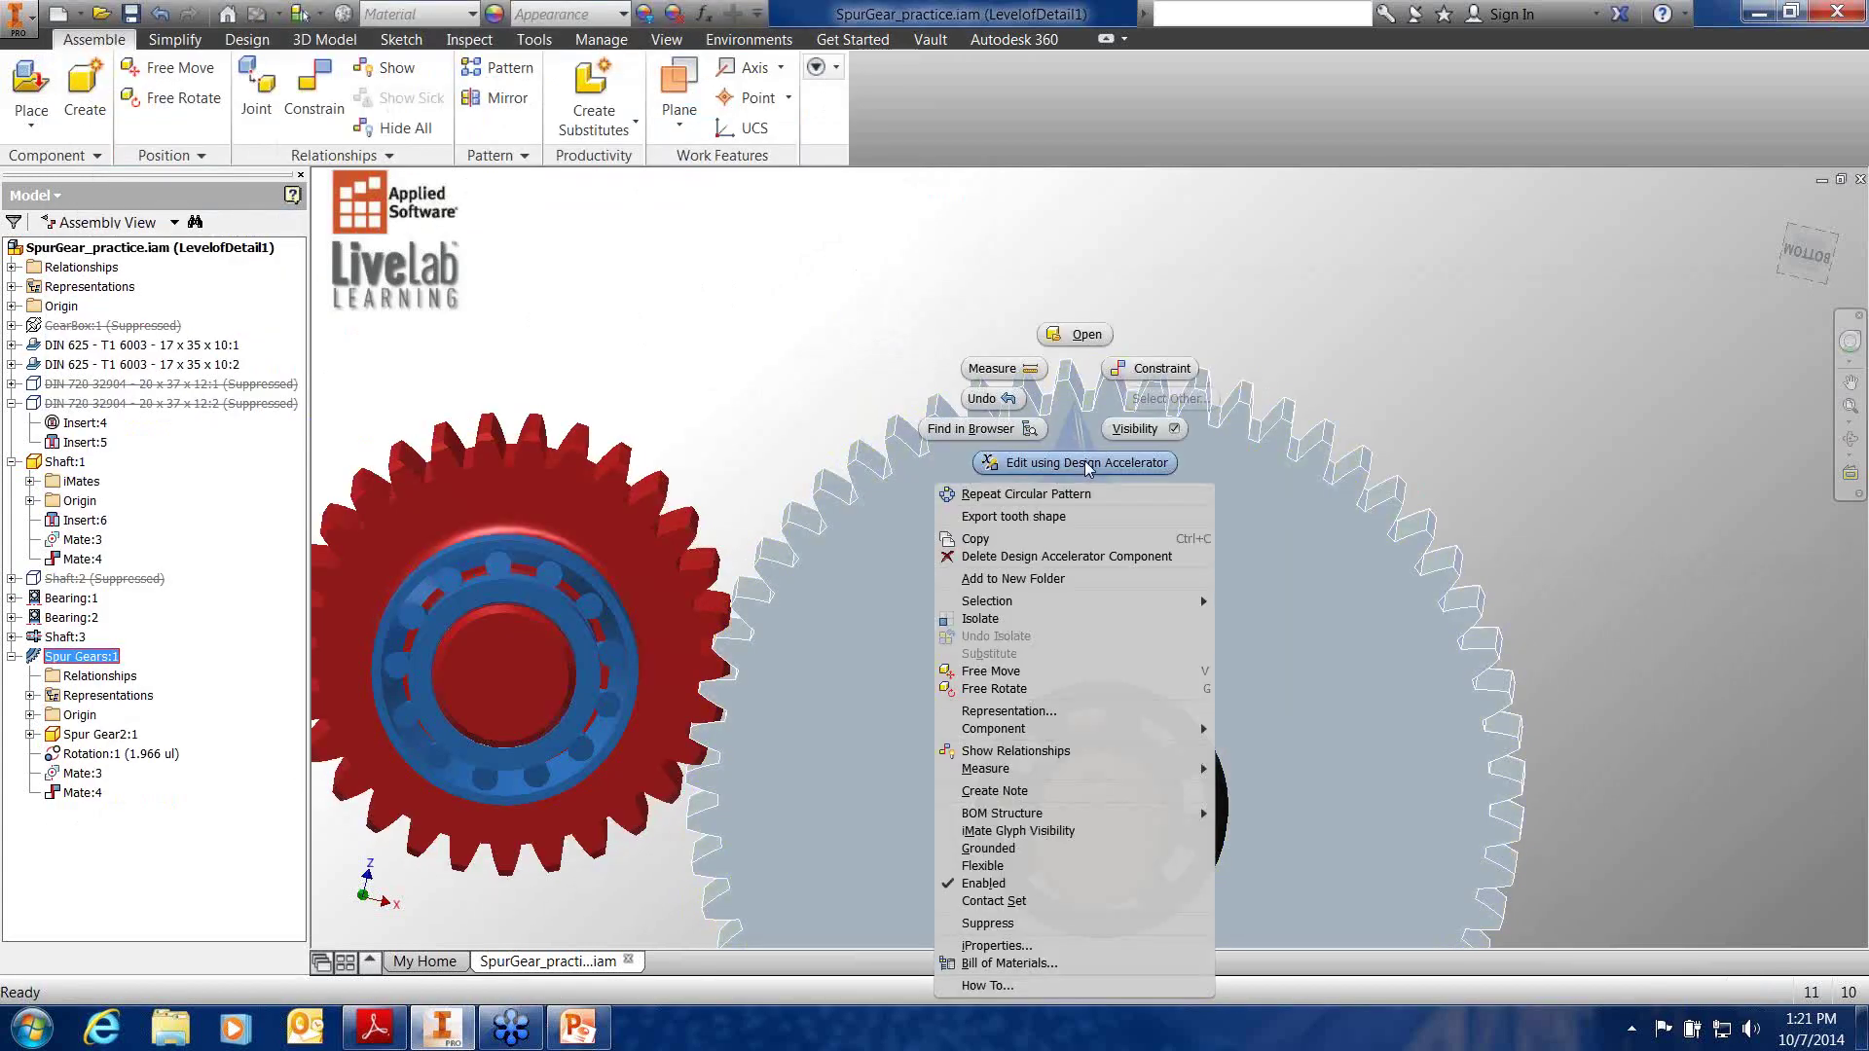
{"action": "left_click", "coordinate": [1053, 516]}
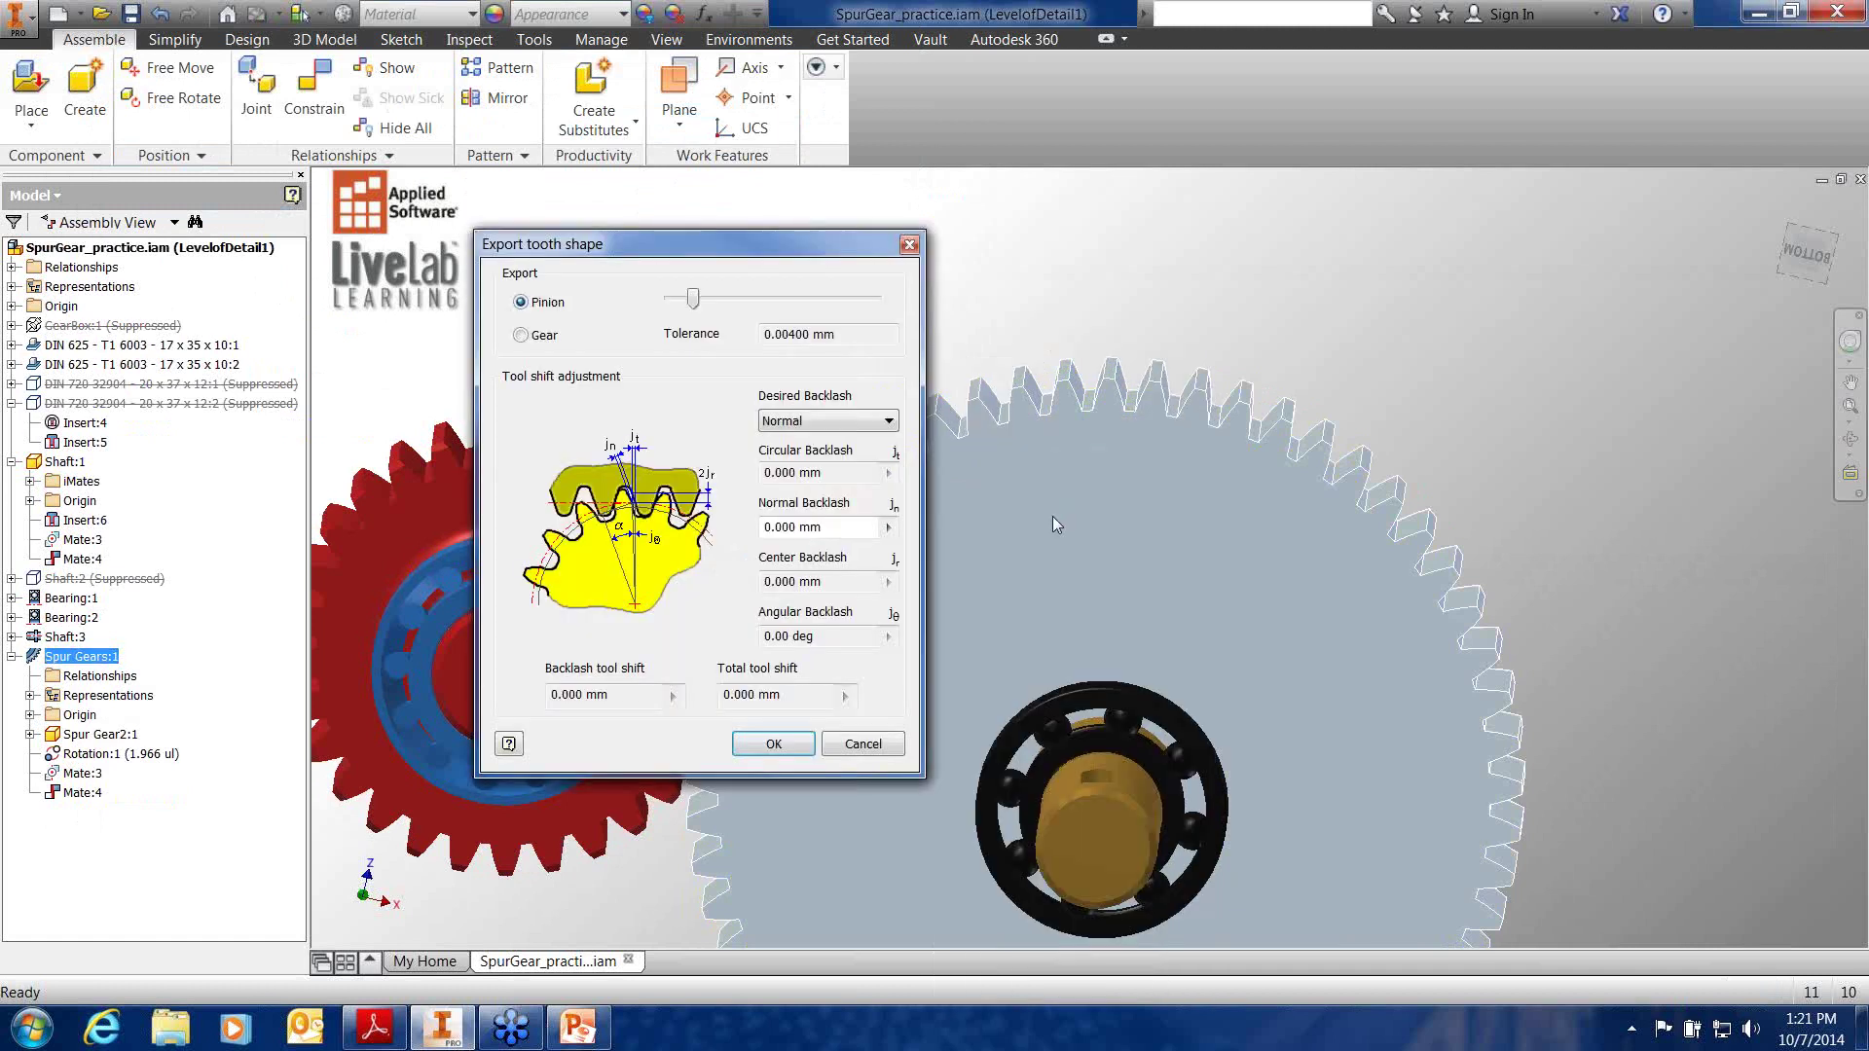
{"action": "left_click", "coordinate": [520, 335]}
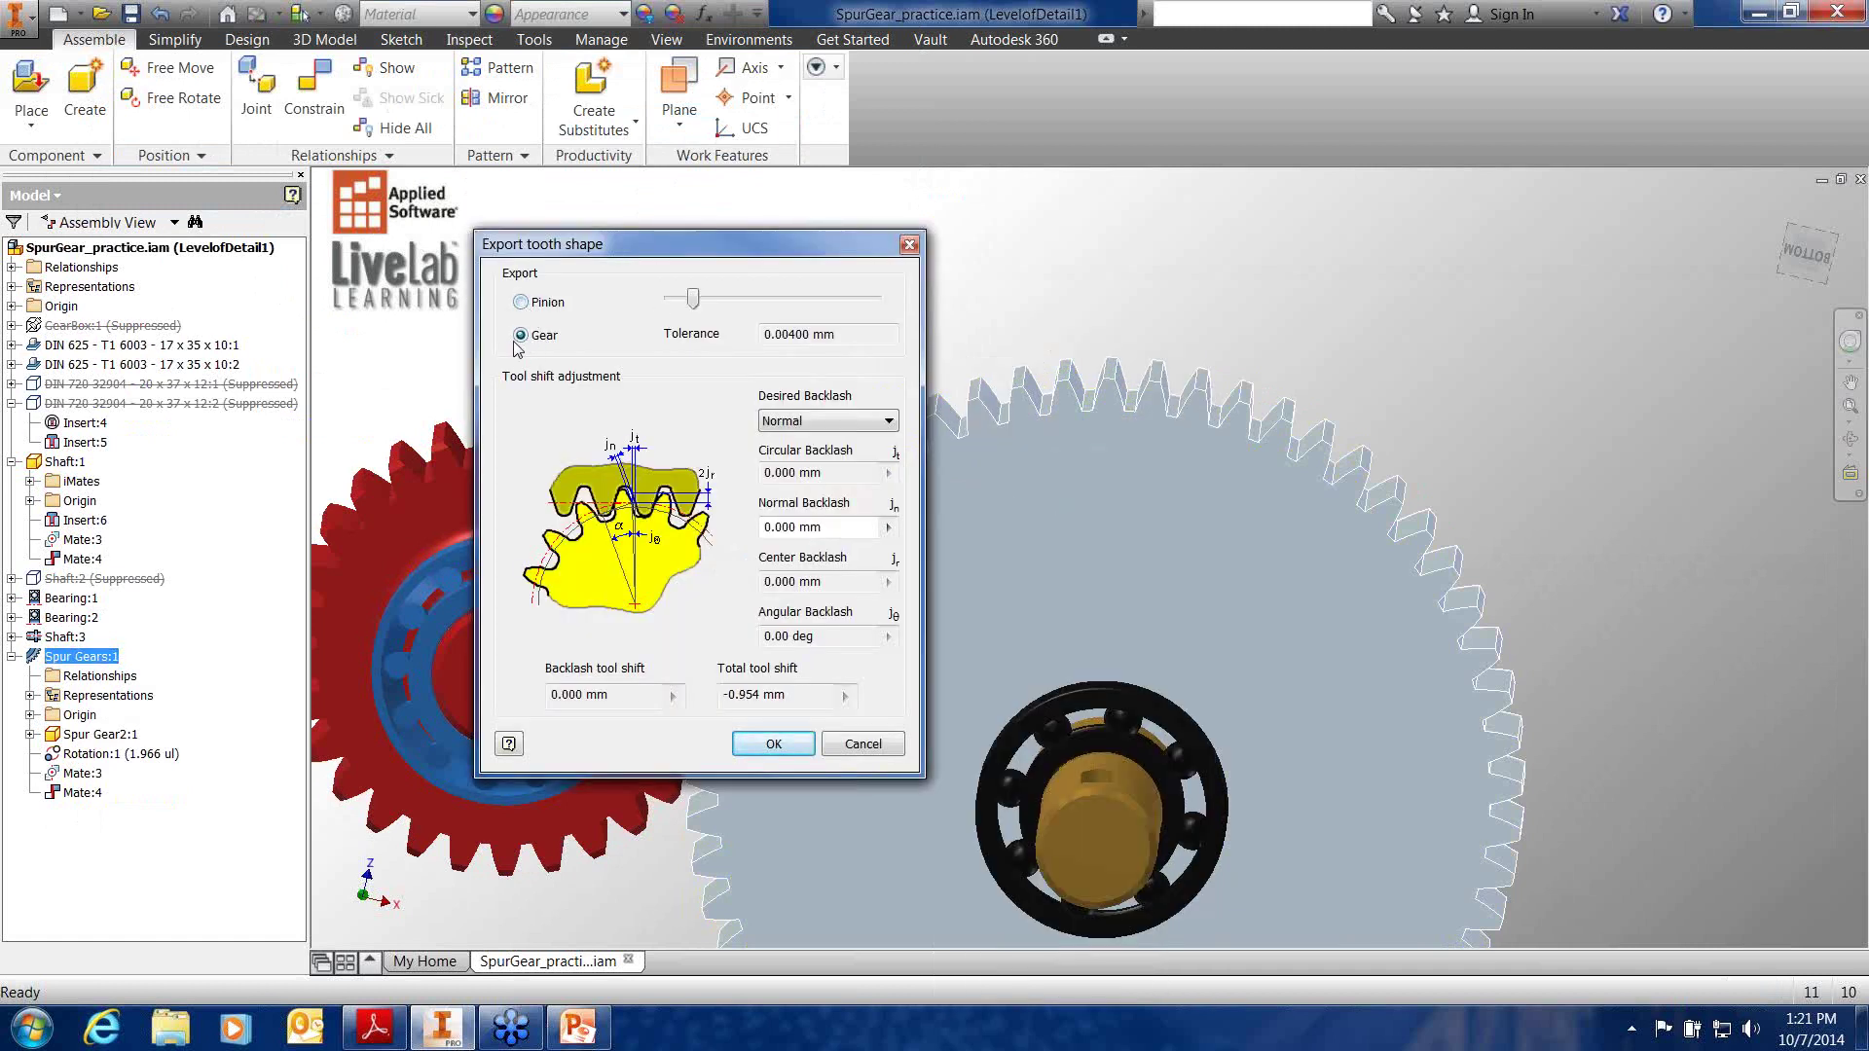
{"action": "left_click", "coordinate": [774, 743]}
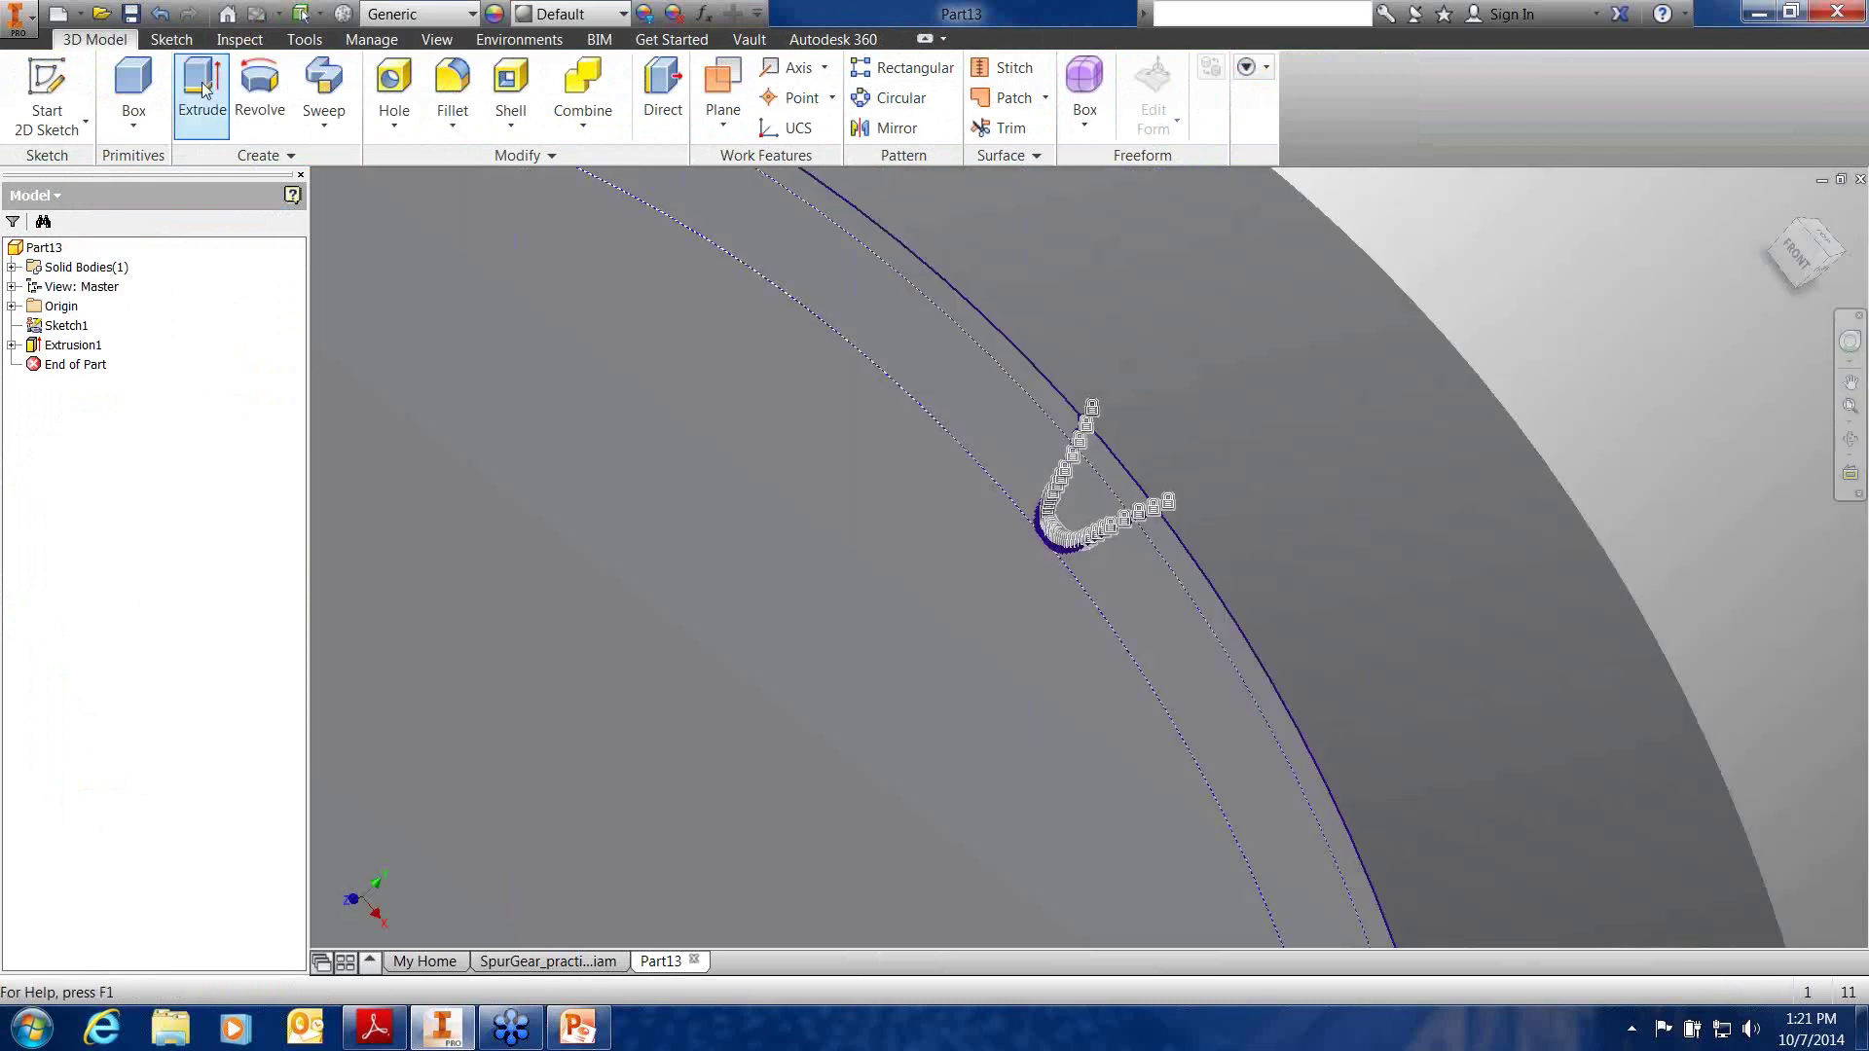
Cut the straight tooth-gap profile through the full width of the new gear blank with an Extrude cut set to All
{"action": "left_click", "coordinate": [203, 91]}
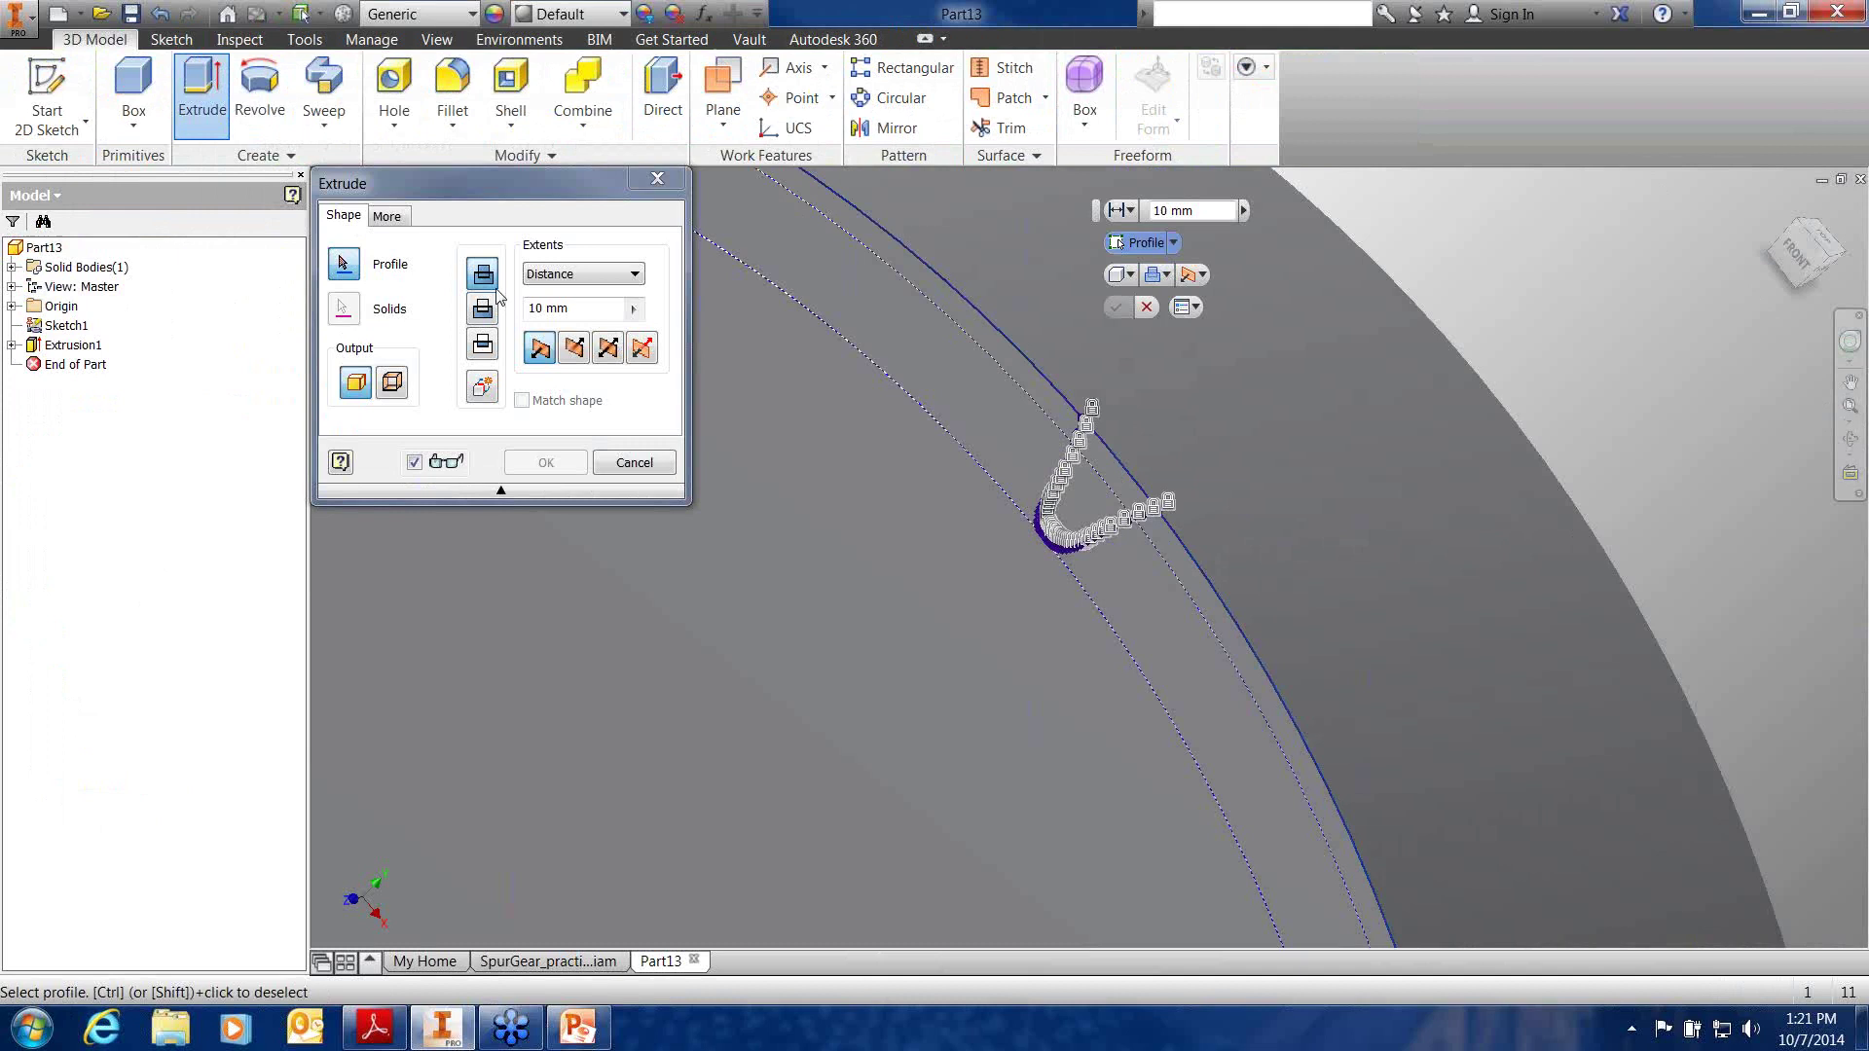
{"action": "left_click", "coordinate": [1095, 482]}
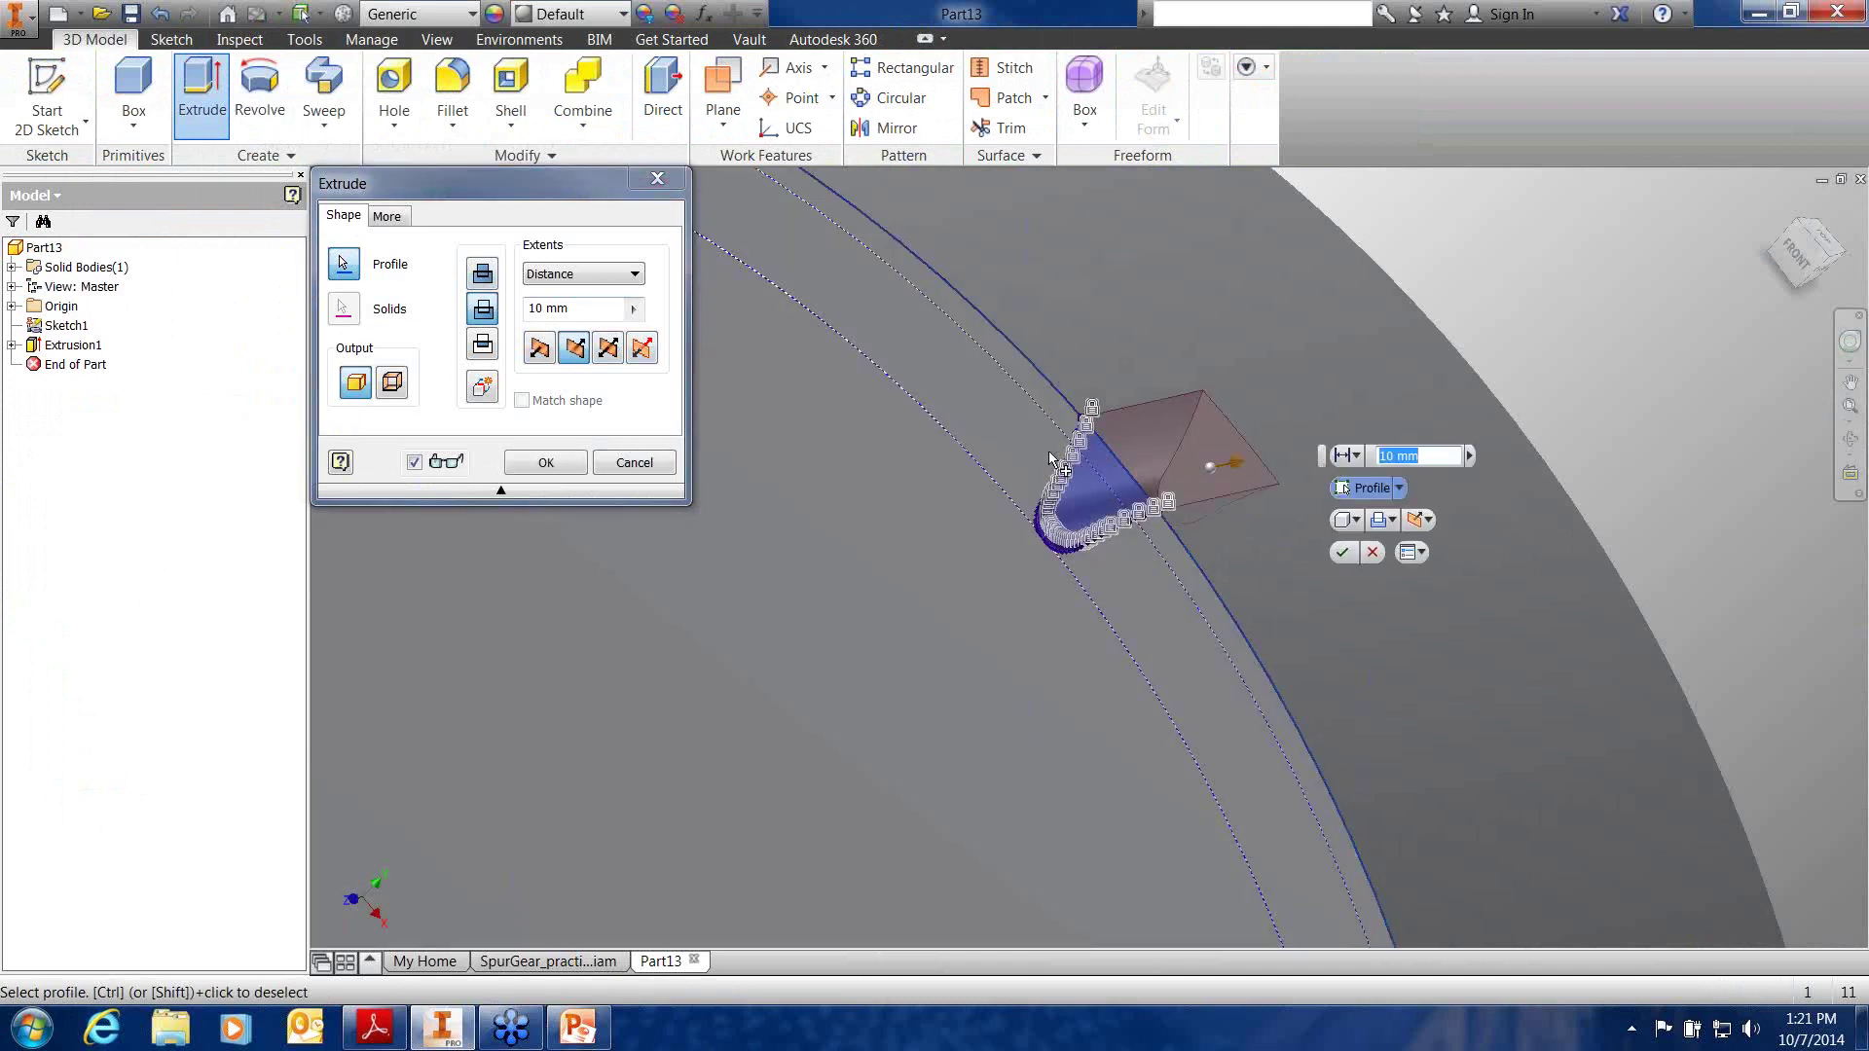
{"action": "left_click", "coordinate": [609, 275]}
{"action": "left_click", "coordinate": [581, 354]}
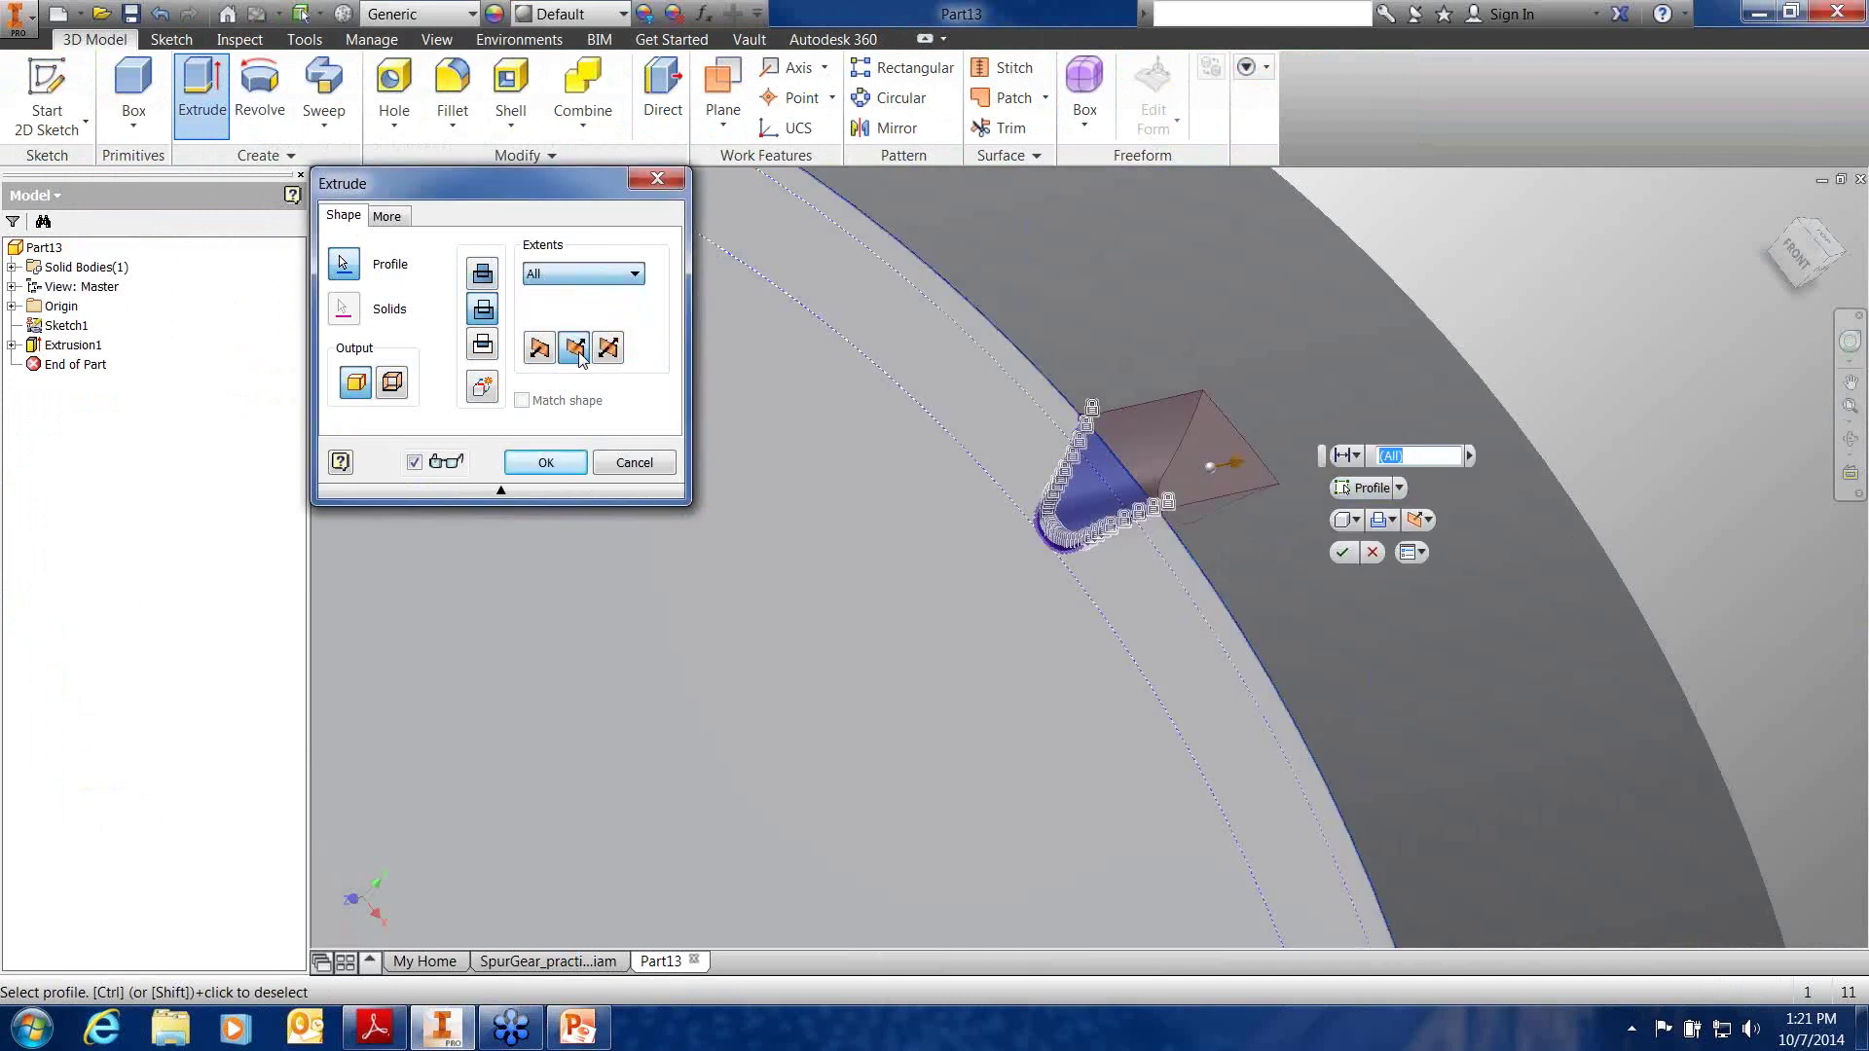
{"action": "left_click", "coordinate": [580, 357]}
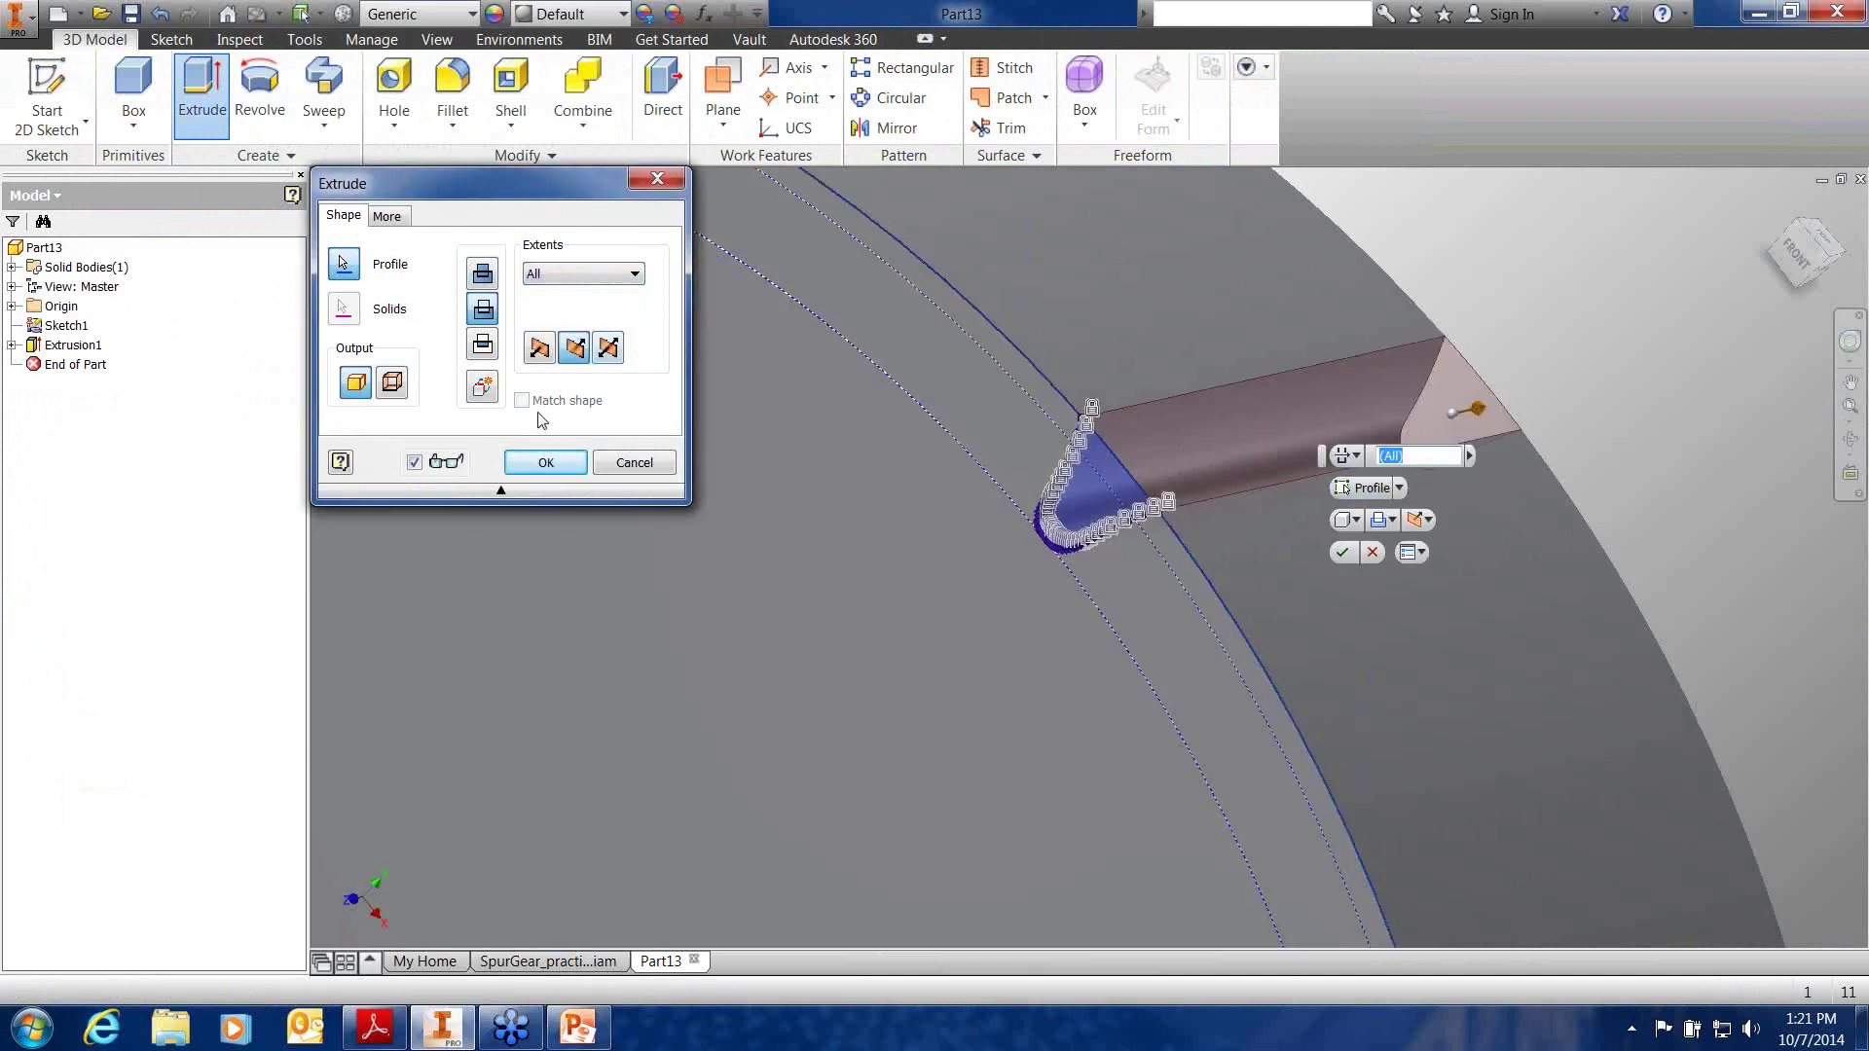
{"action": "left_click", "coordinate": [545, 463]}
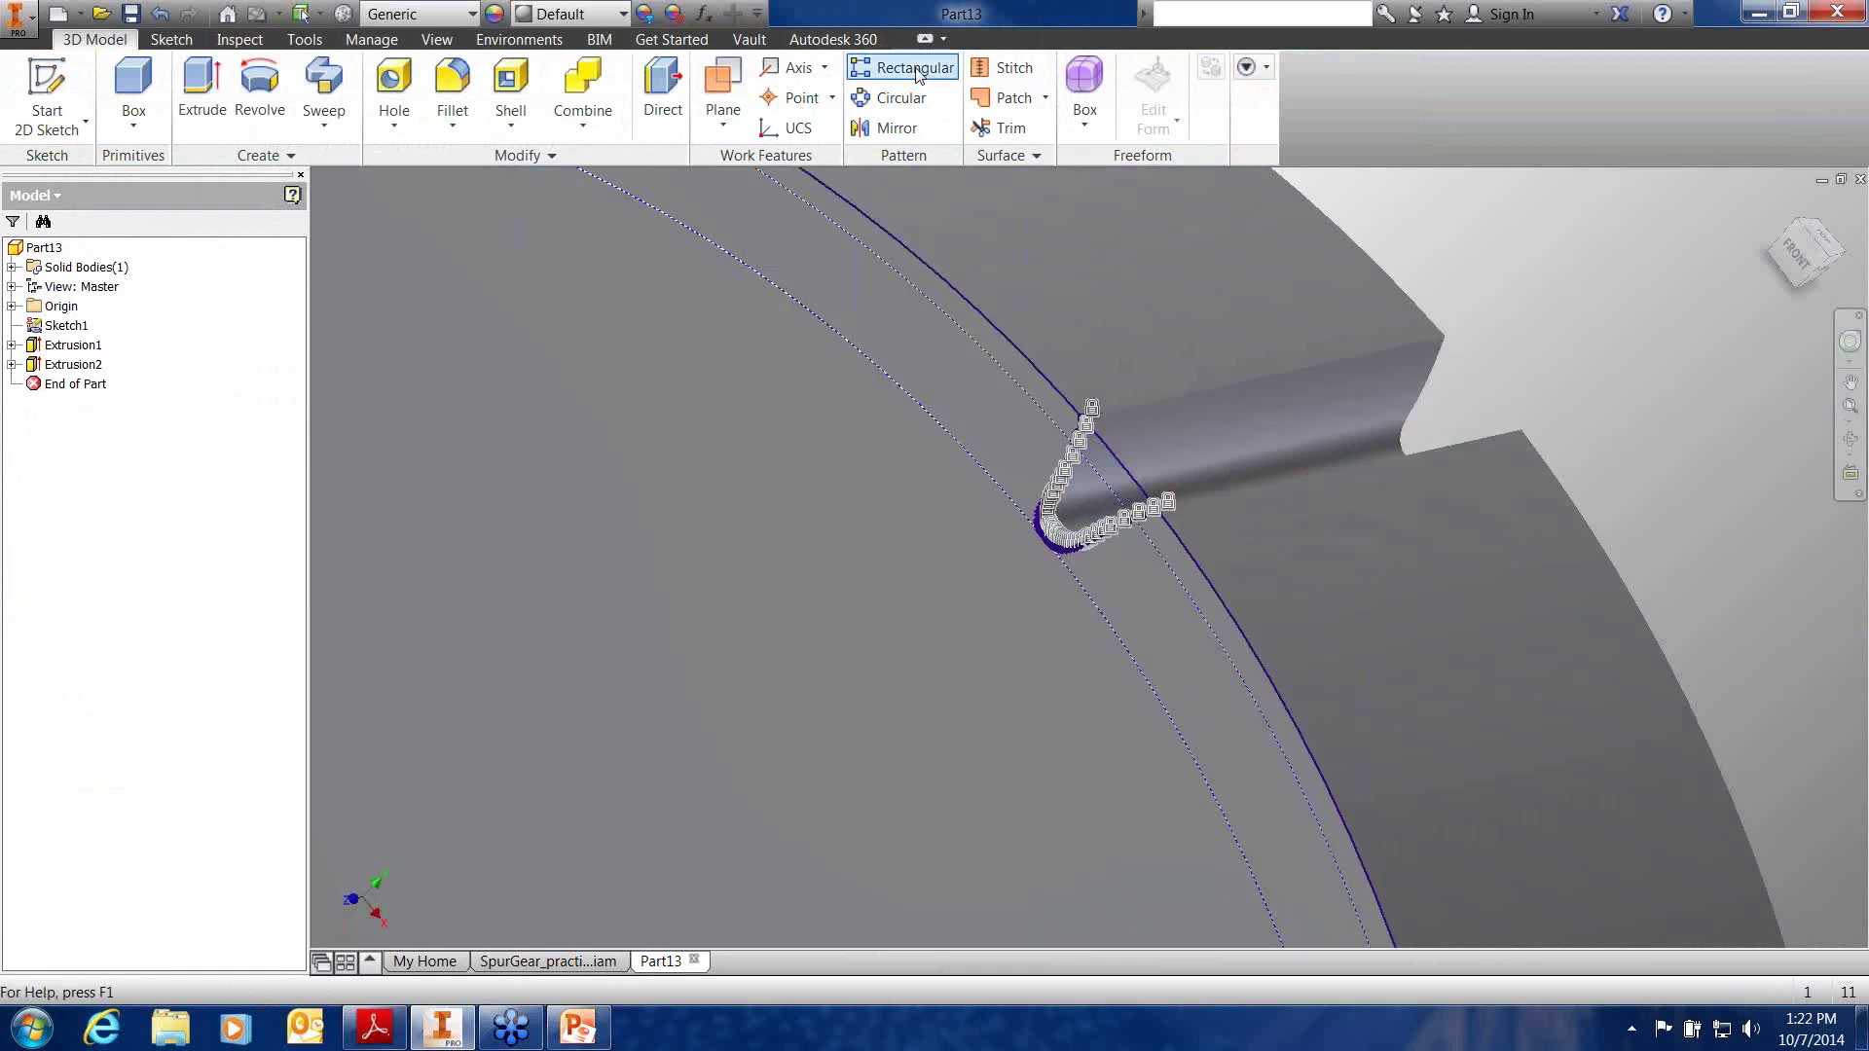
Pattern the straight tooth-gap cut circularly around the blank's axis with 57 occurrences over 360 degrees
{"action": "left_click", "coordinate": [893, 100]}
{"action": "left_click", "coordinate": [1187, 388]}
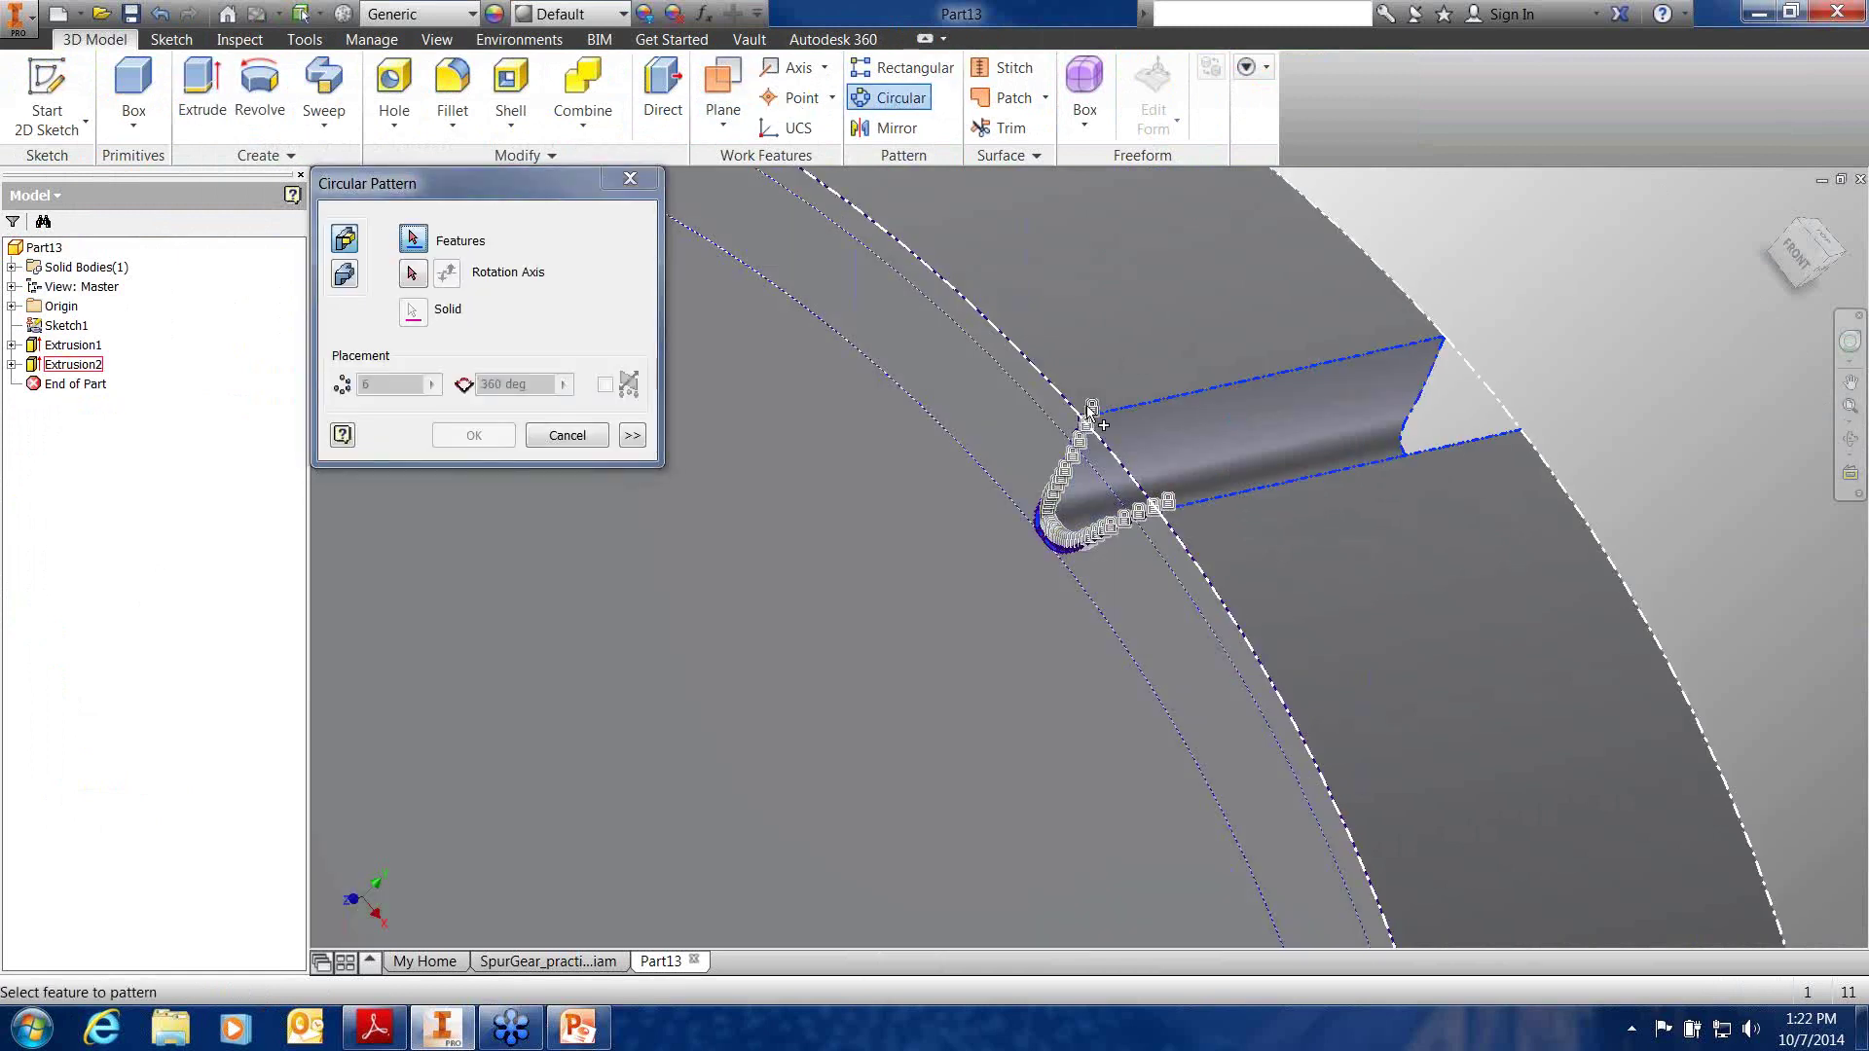
{"action": "left_click", "coordinate": [413, 275]}
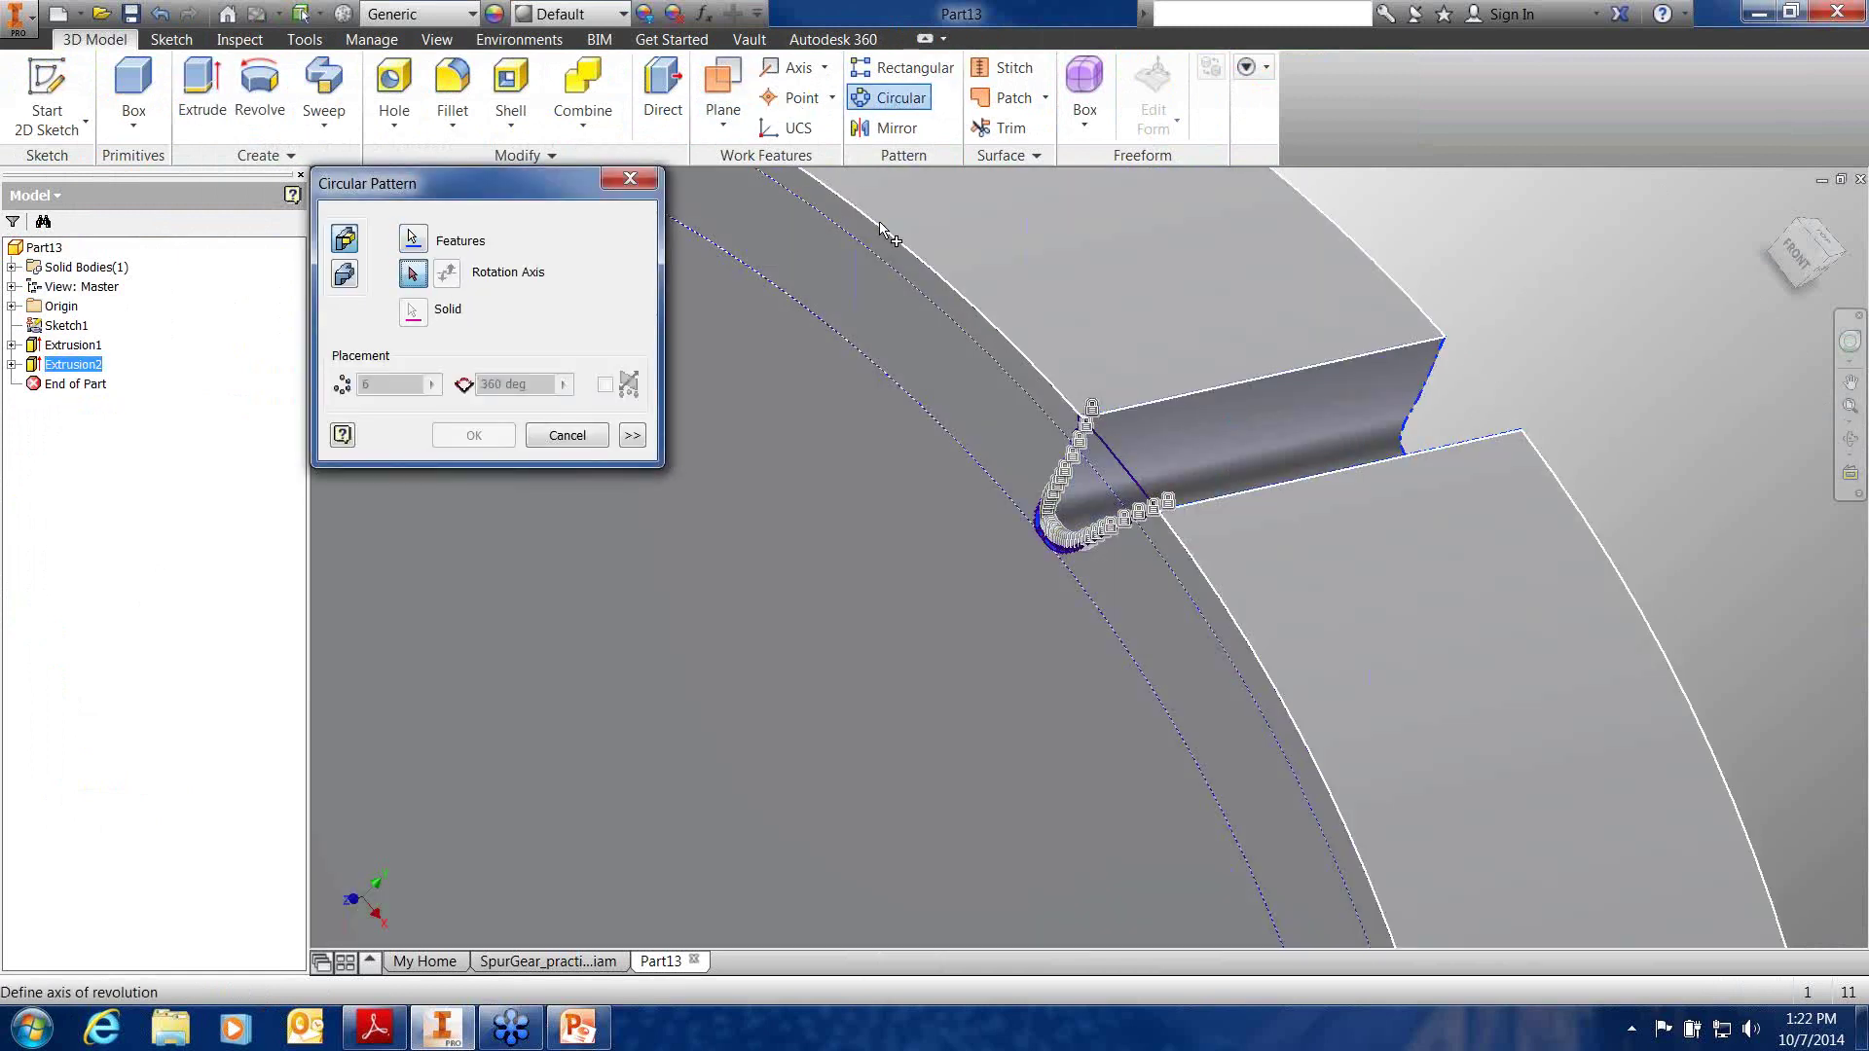
{"action": "left_click", "coordinate": [884, 233]}
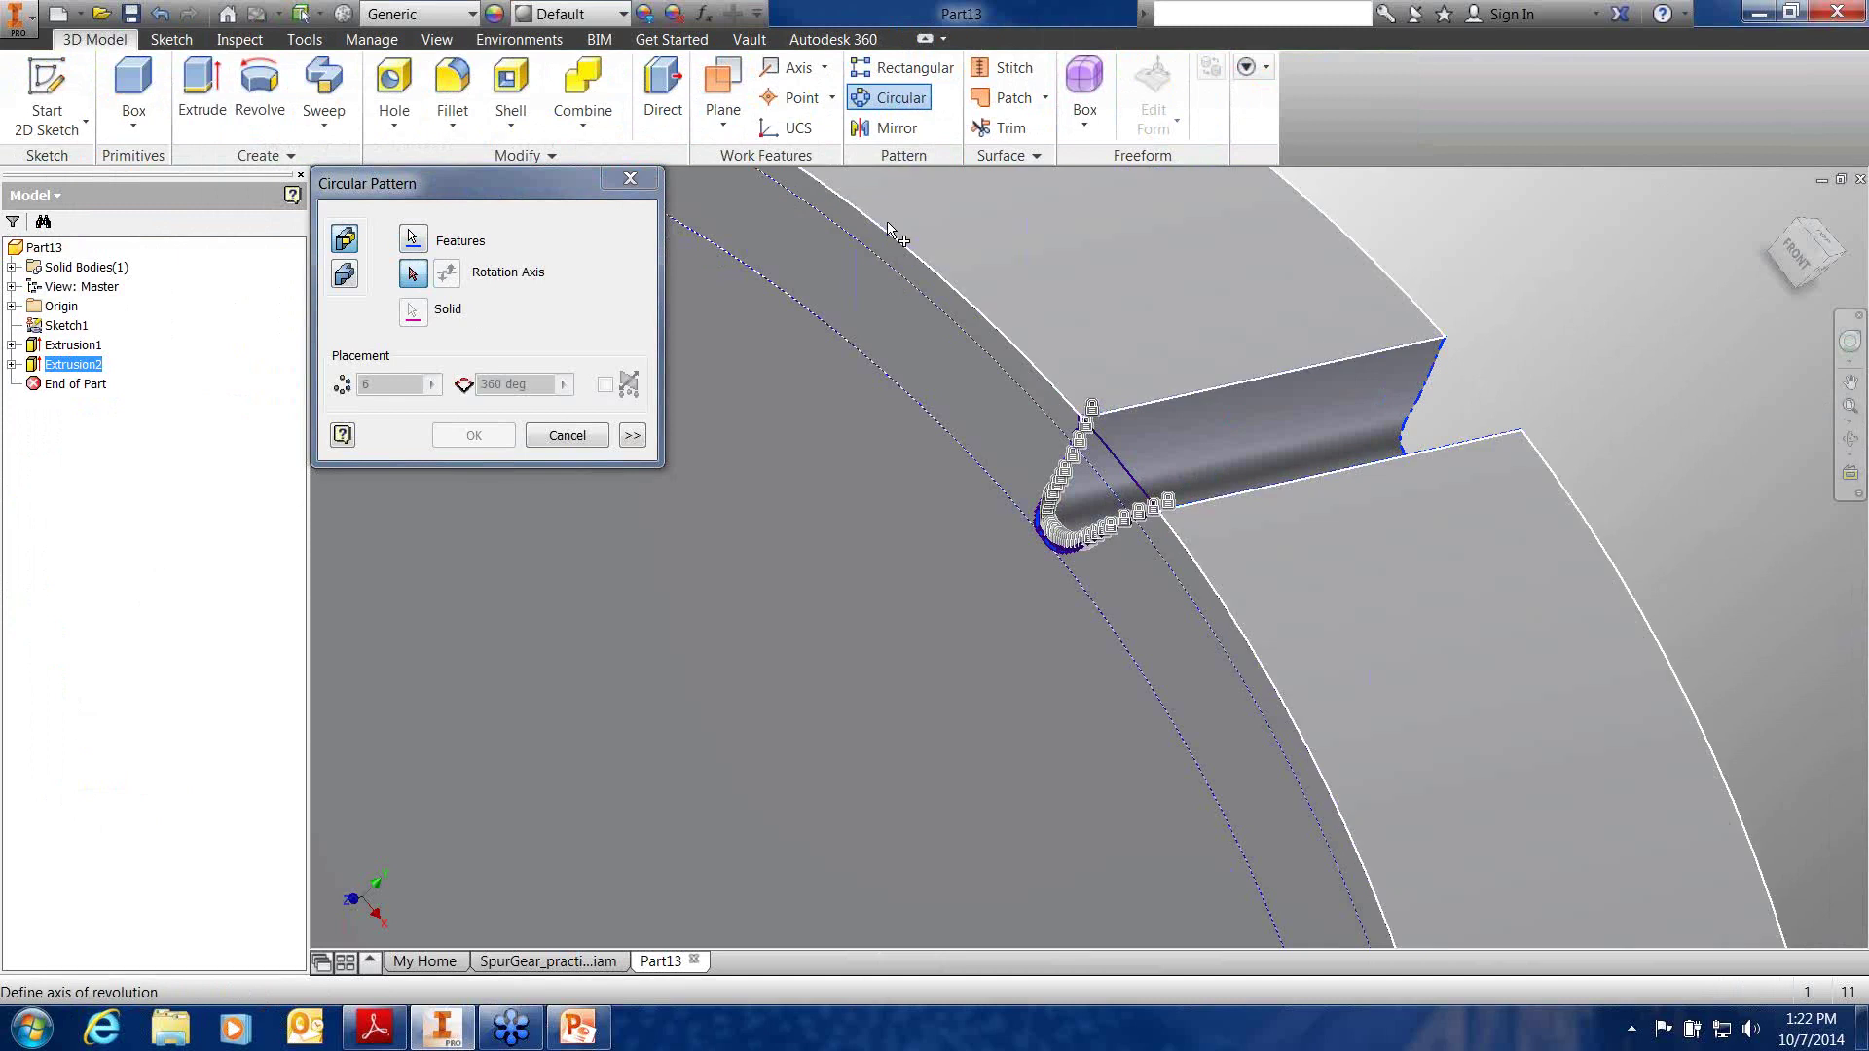
{"action": "type", "text": "5"}
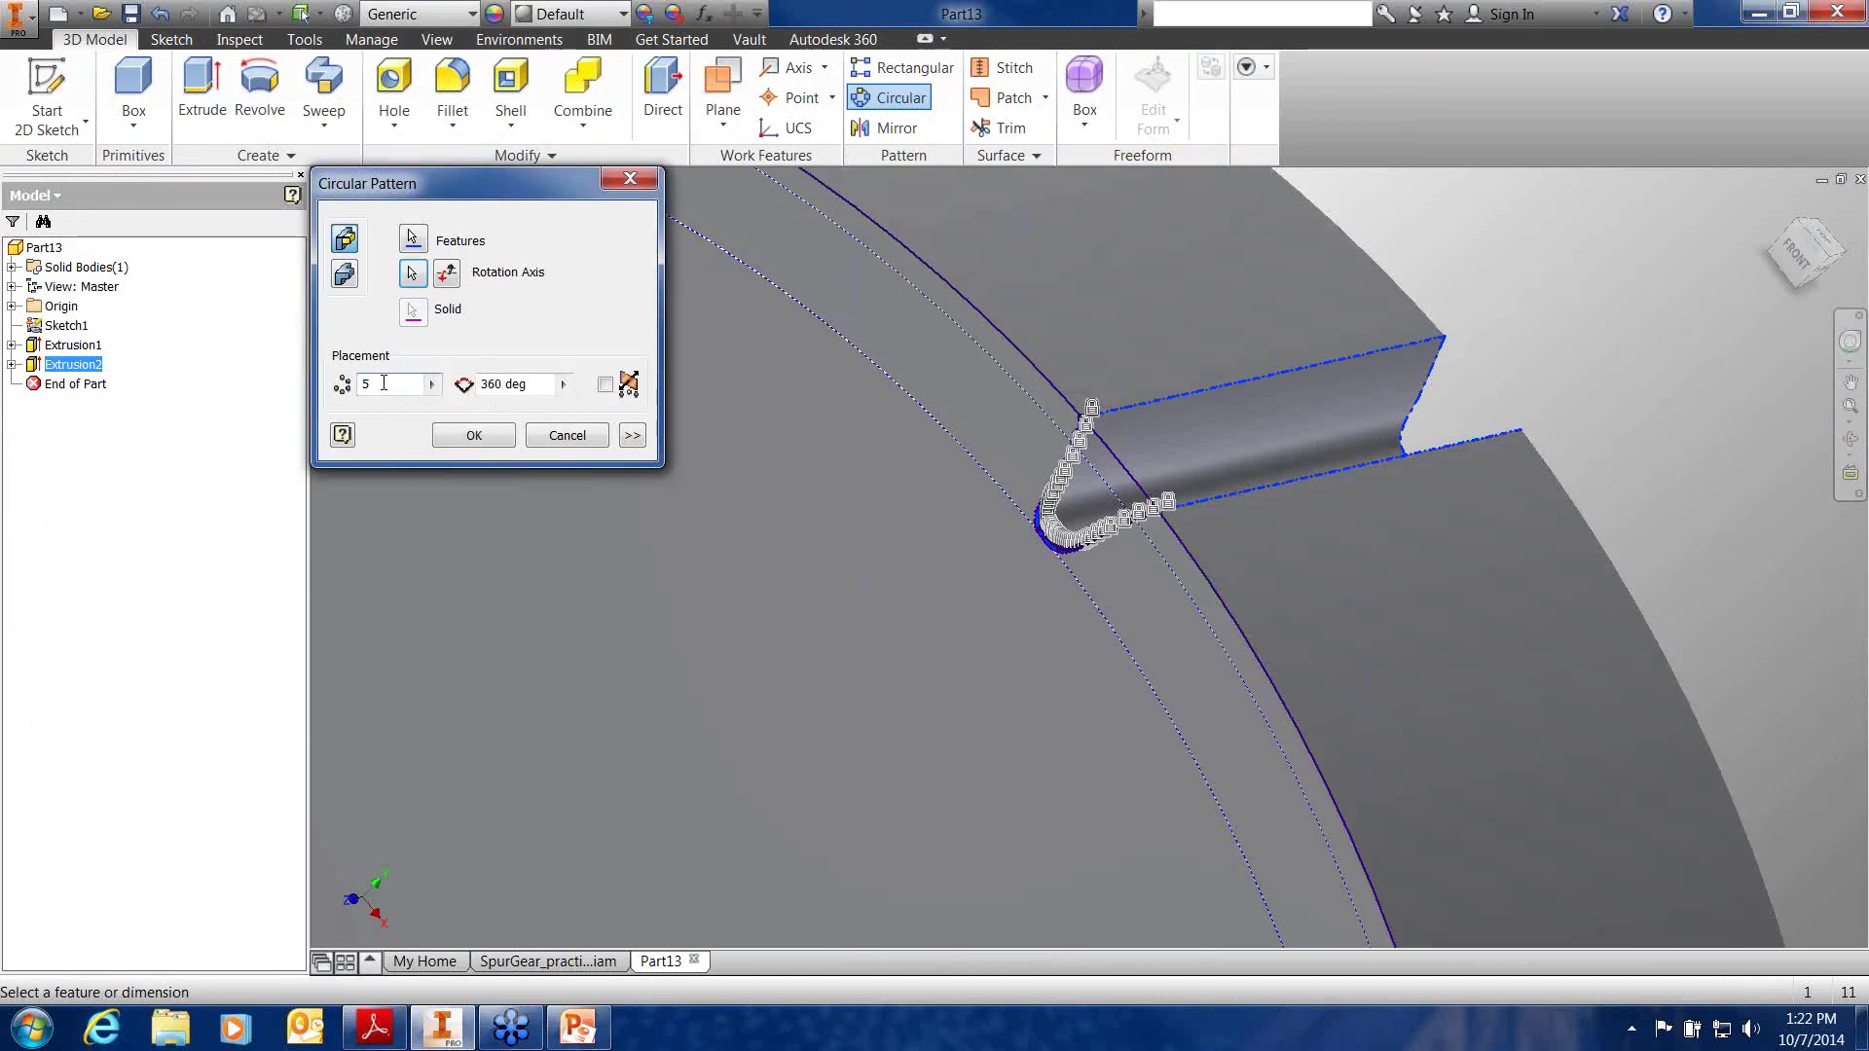
{"action": "type", "text": "7"}
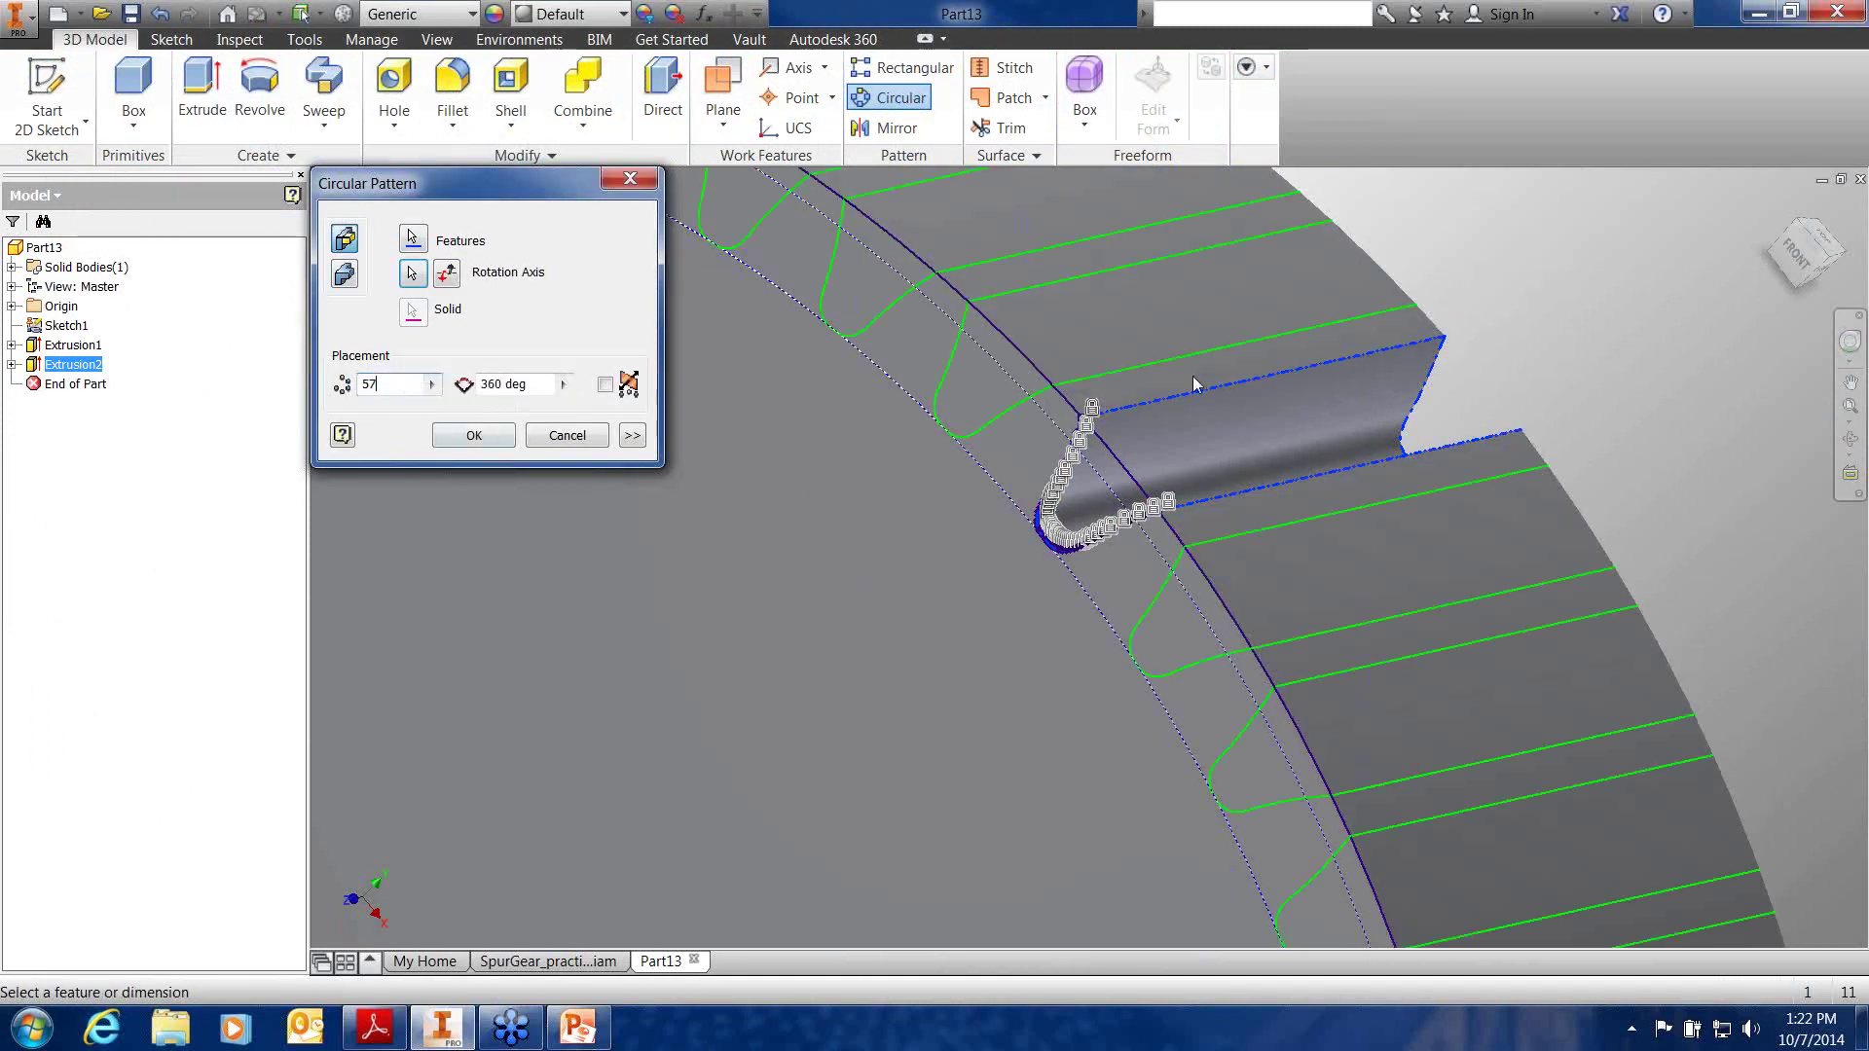
{"action": "left_click", "coordinate": [474, 435]}
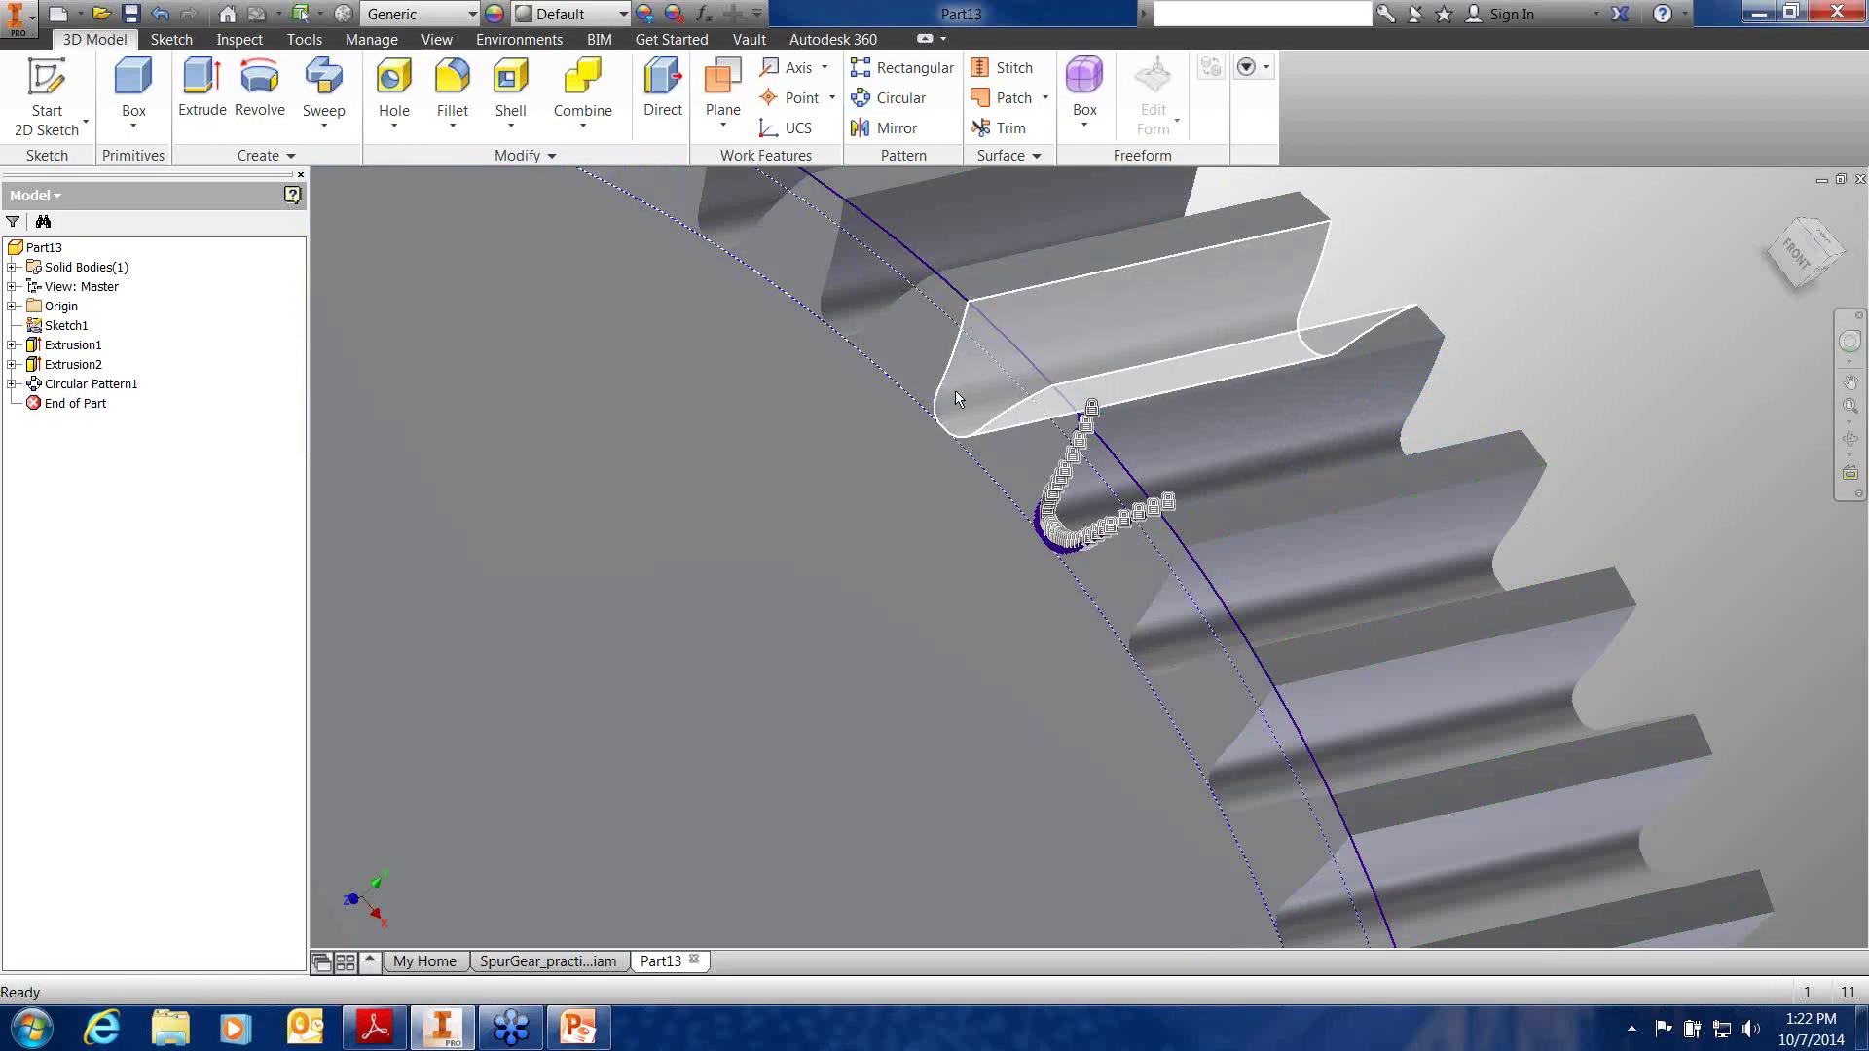
Close Part13 and the SpurGear_practice assembly without saving, and open the recently used WRollerChain.iam assembly
{"action": "scroll", "coordinate": [955, 390], "scroll_direction": "down", "scroll_amount": 8}
{"action": "middle_click_drag", "start_coordinate": [957, 459], "coordinate": [943, 516], "text": "shift"}
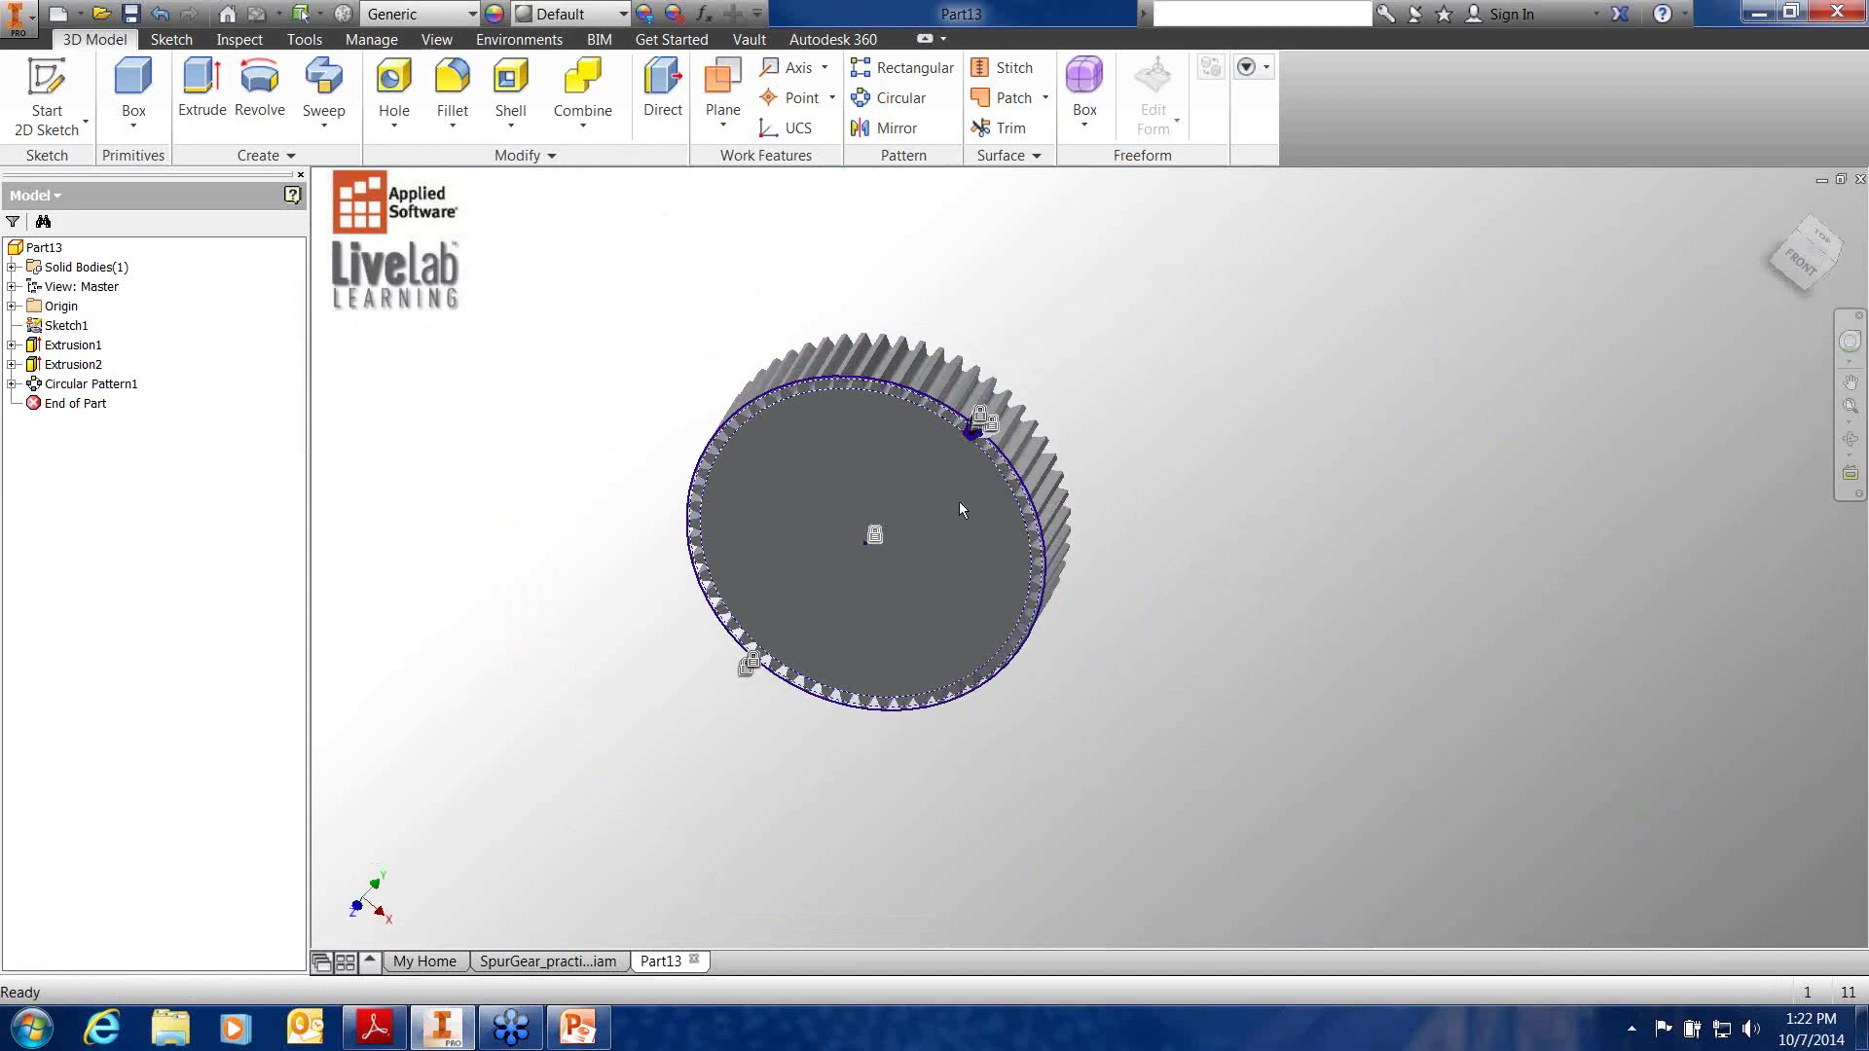
{"action": "mouse_move", "coordinate": [960, 503]}
{"action": "left_click", "coordinate": [1859, 179]}
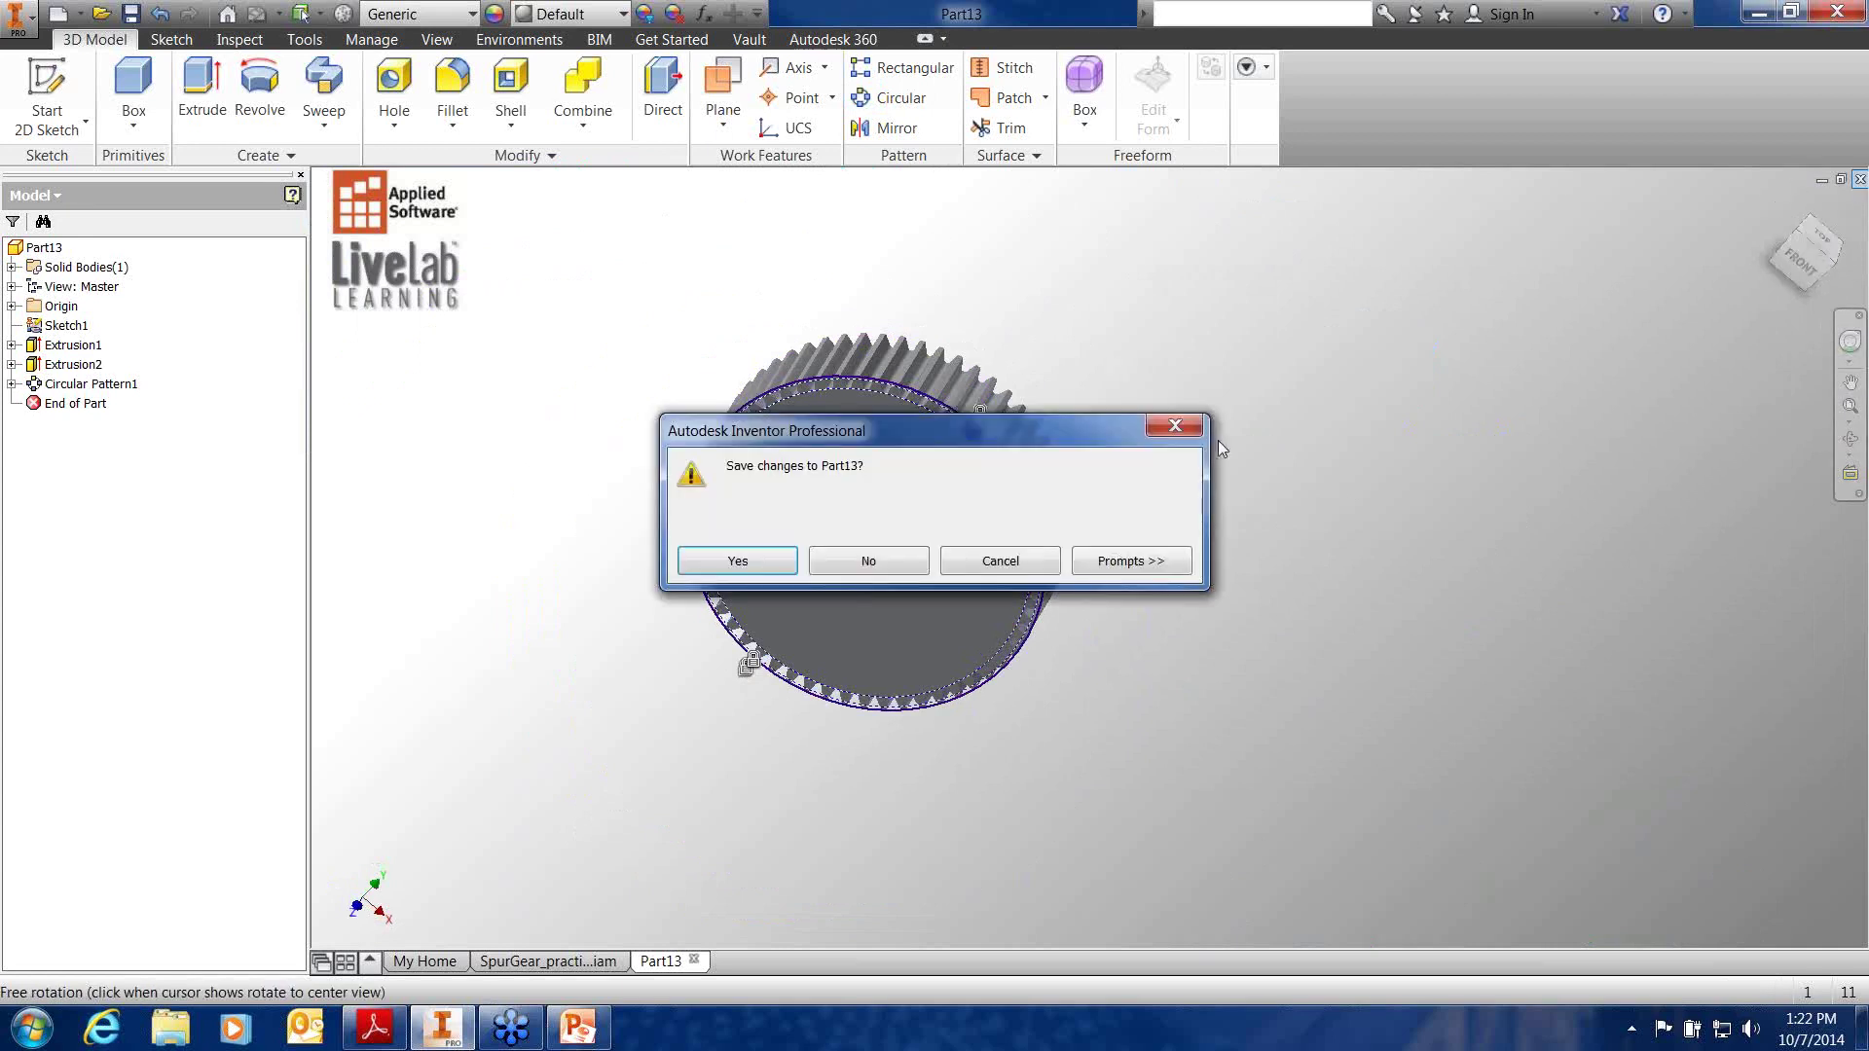
{"action": "left_click", "coordinate": [919, 563]}
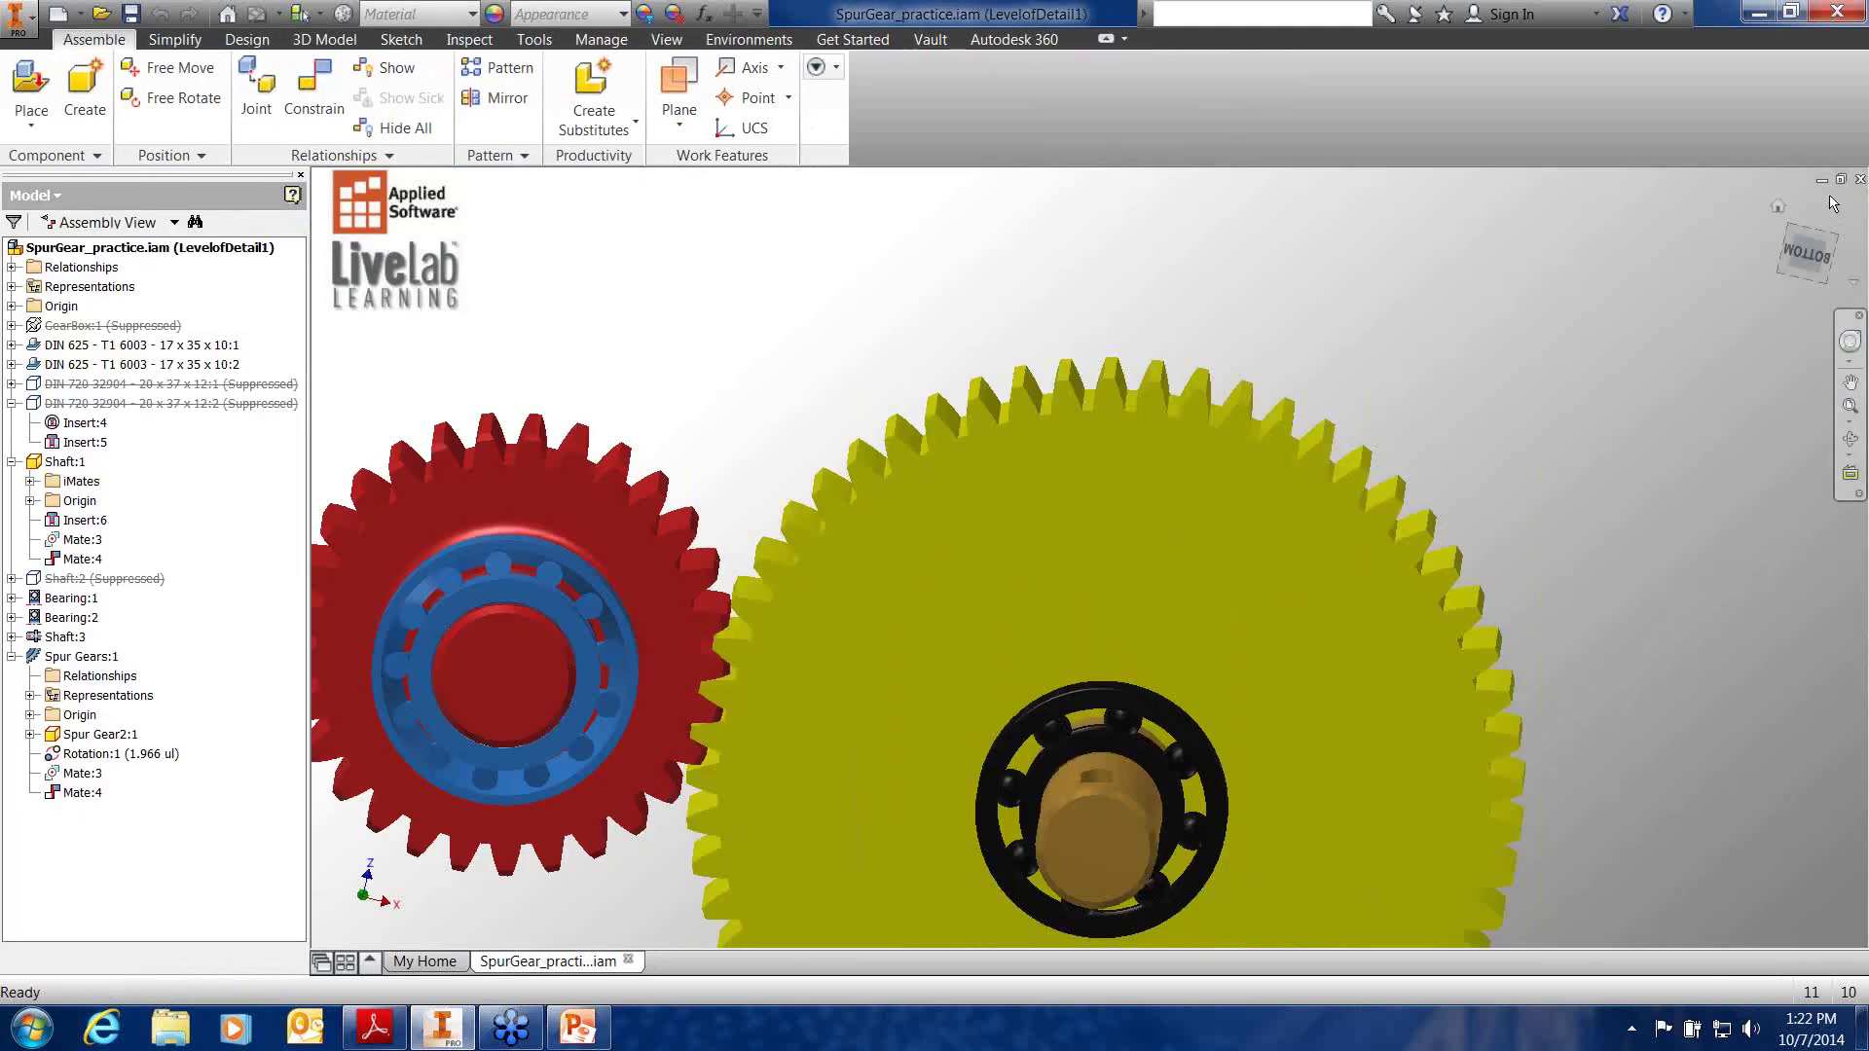
{"action": "left_click", "coordinate": [881, 563]}
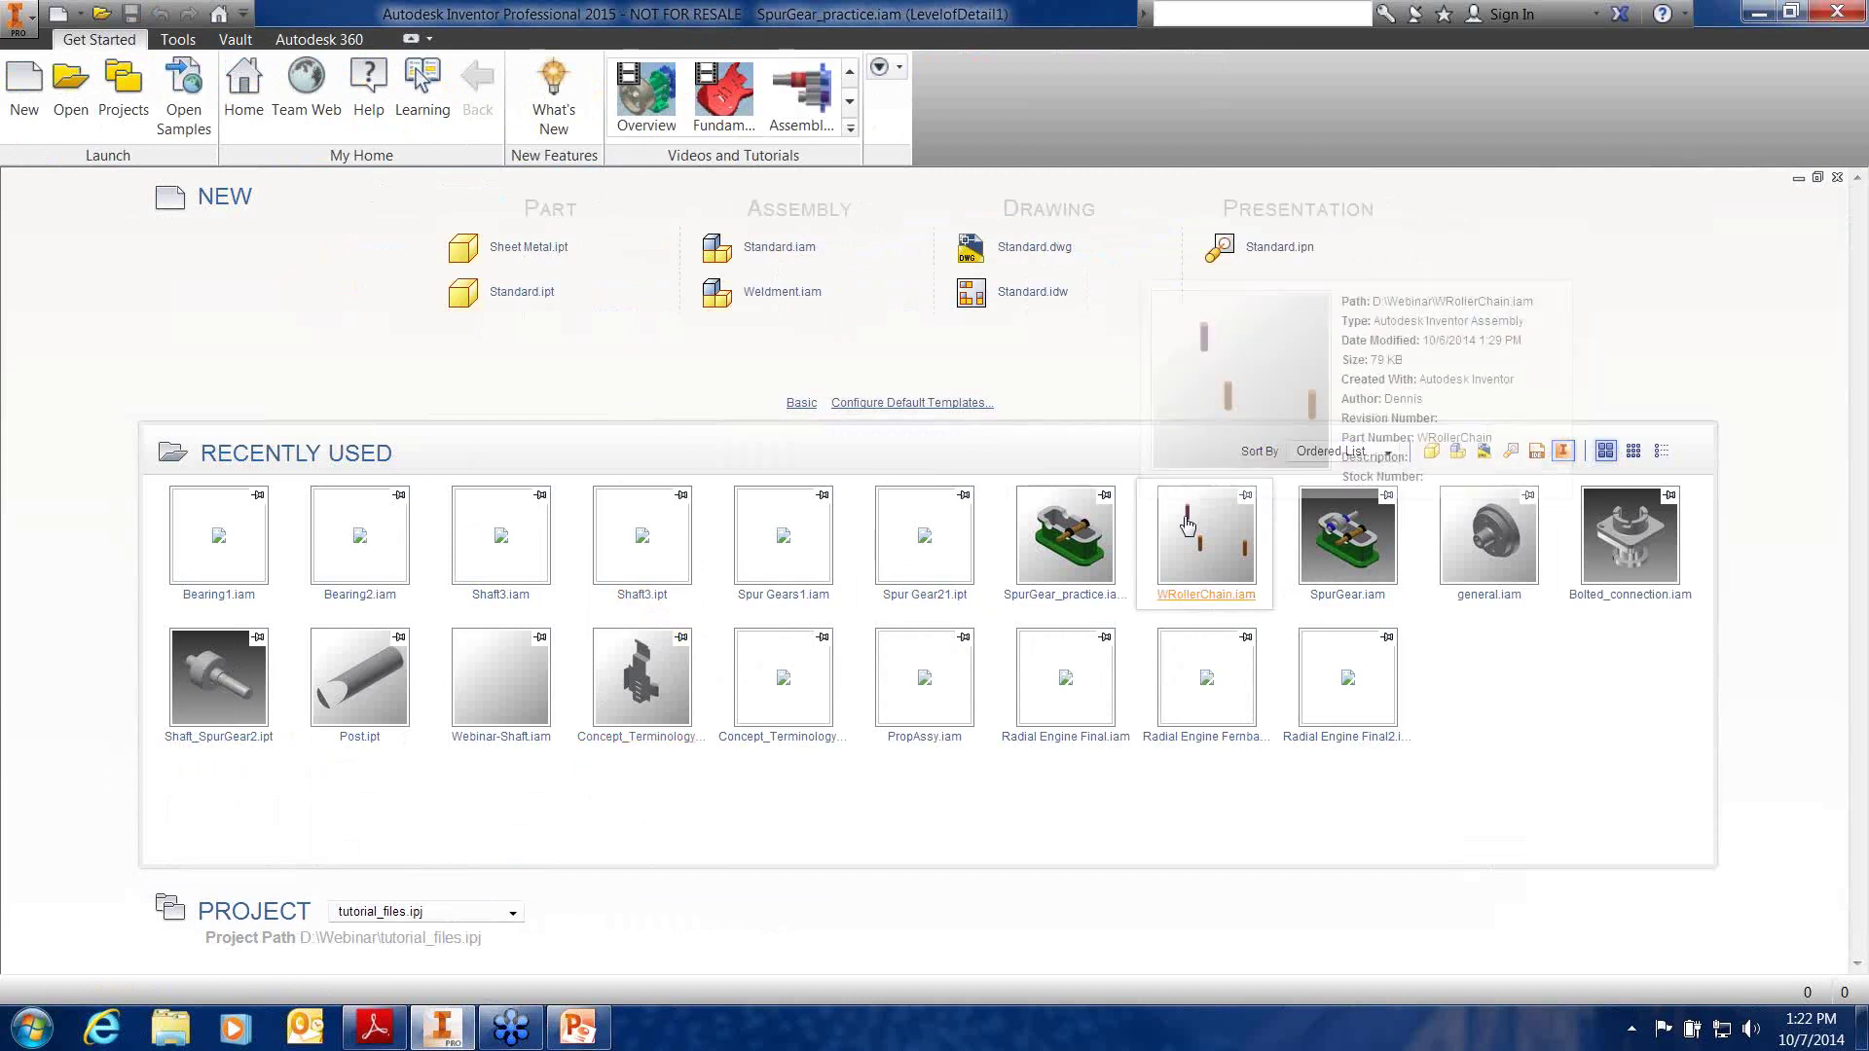
{"action": "left_click", "coordinate": [1182, 526]}
{"action": "middle_click_drag", "start_coordinate": [1089, 421], "coordinate": [936, 490]}
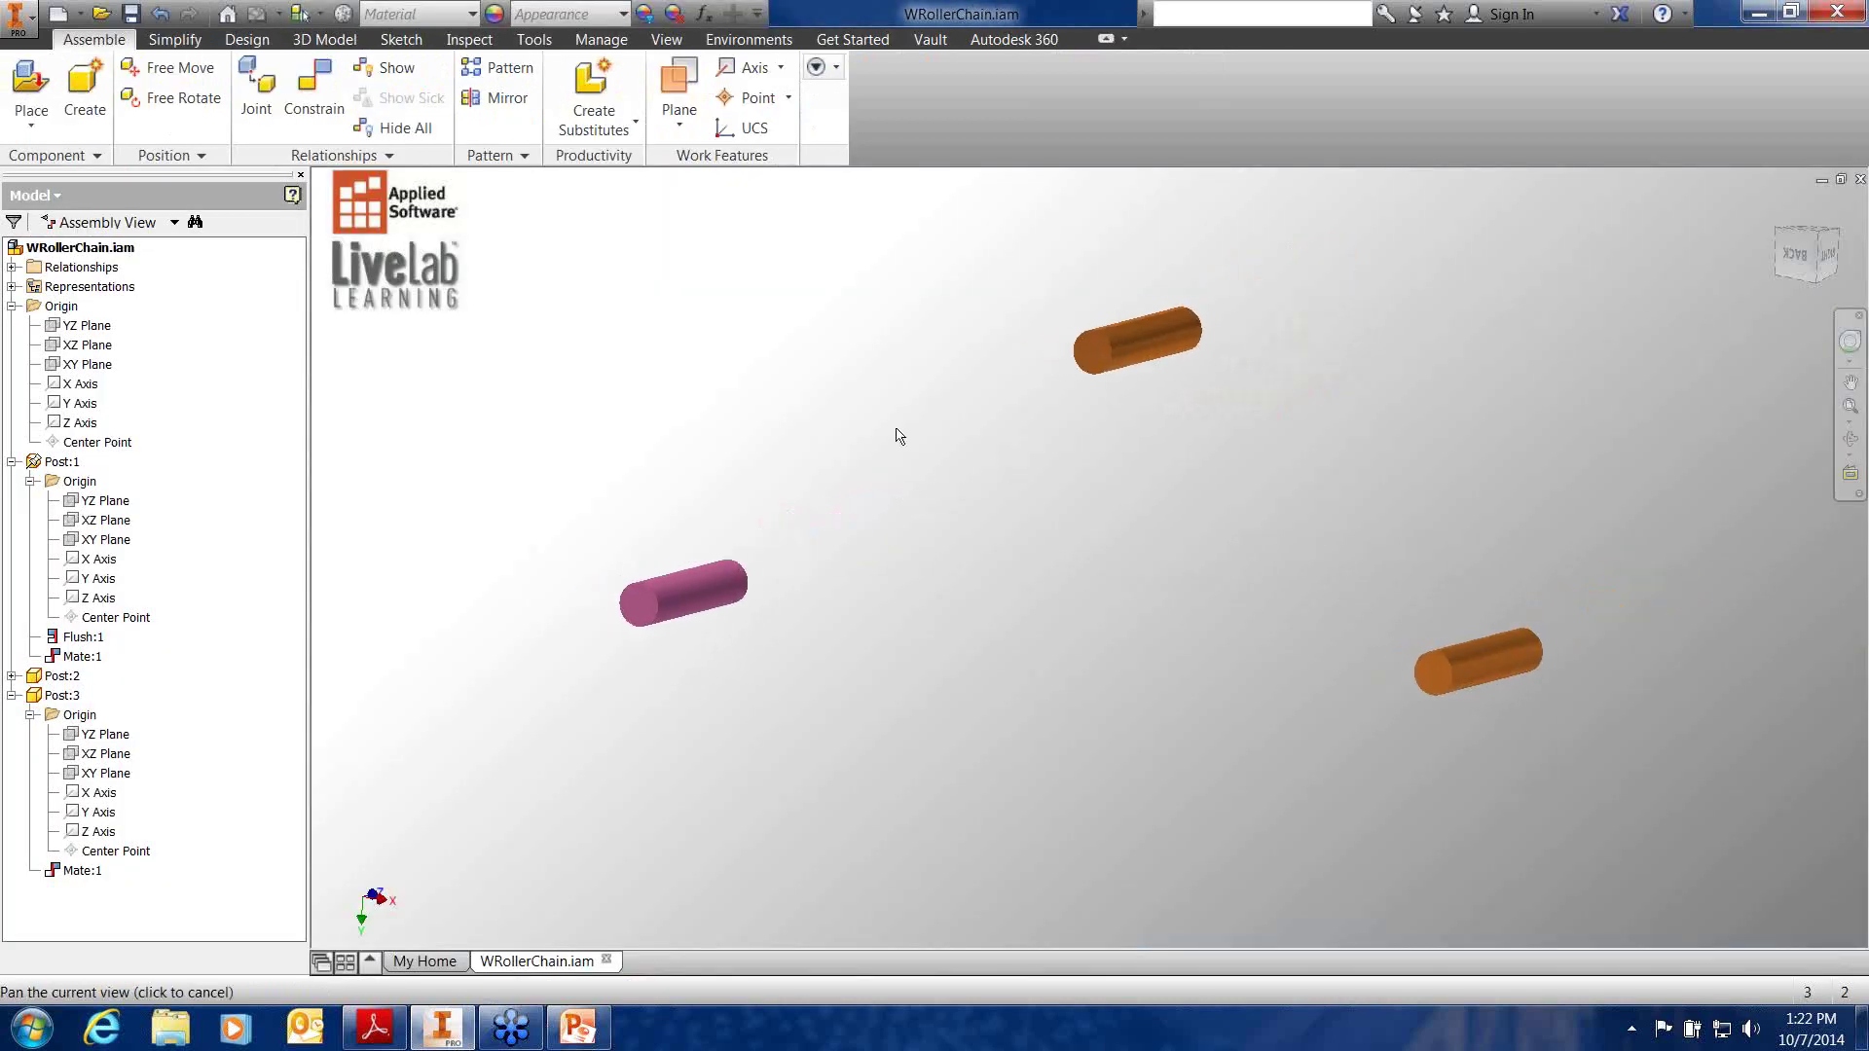
Start the Roller Chains Generator and choose the DIN 8154:1999 bush chain in size 04C-1
{"action": "left_click", "coordinate": [175, 39]}
{"action": "left_click", "coordinate": [246, 41]}
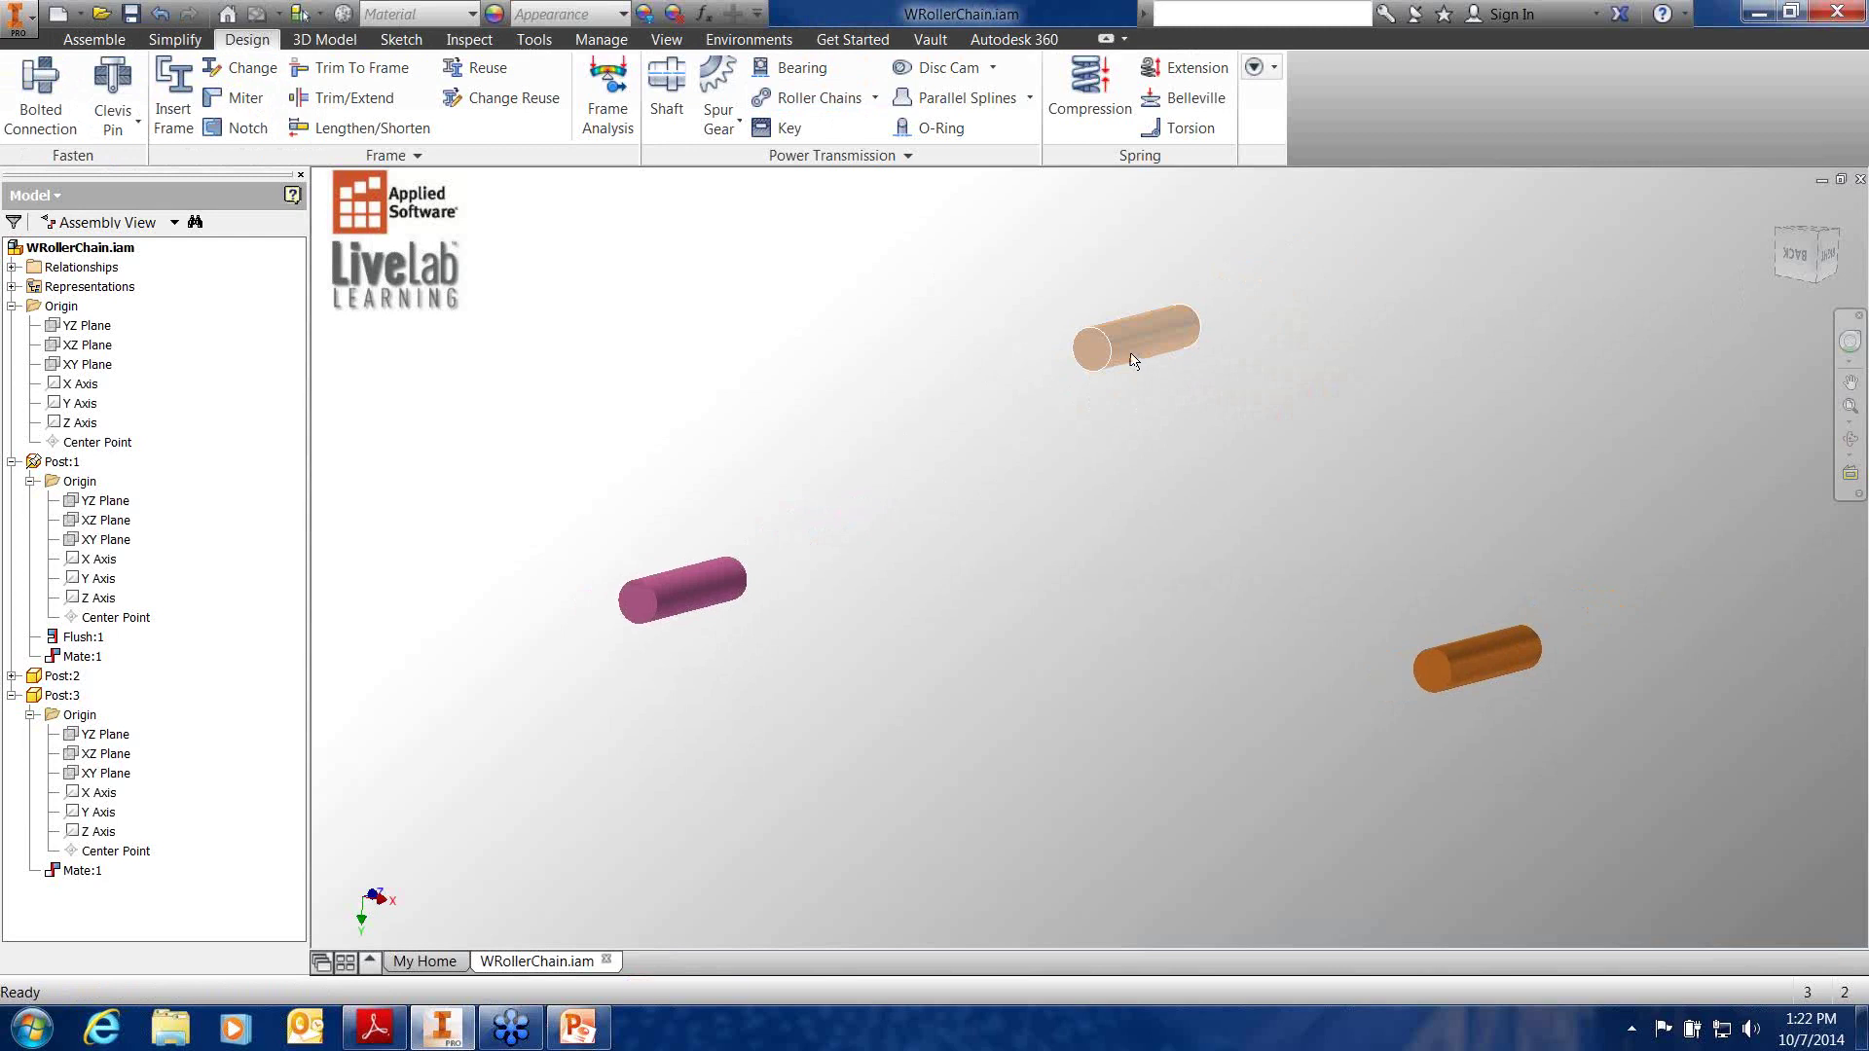
{"action": "left_click", "coordinate": [843, 100]}
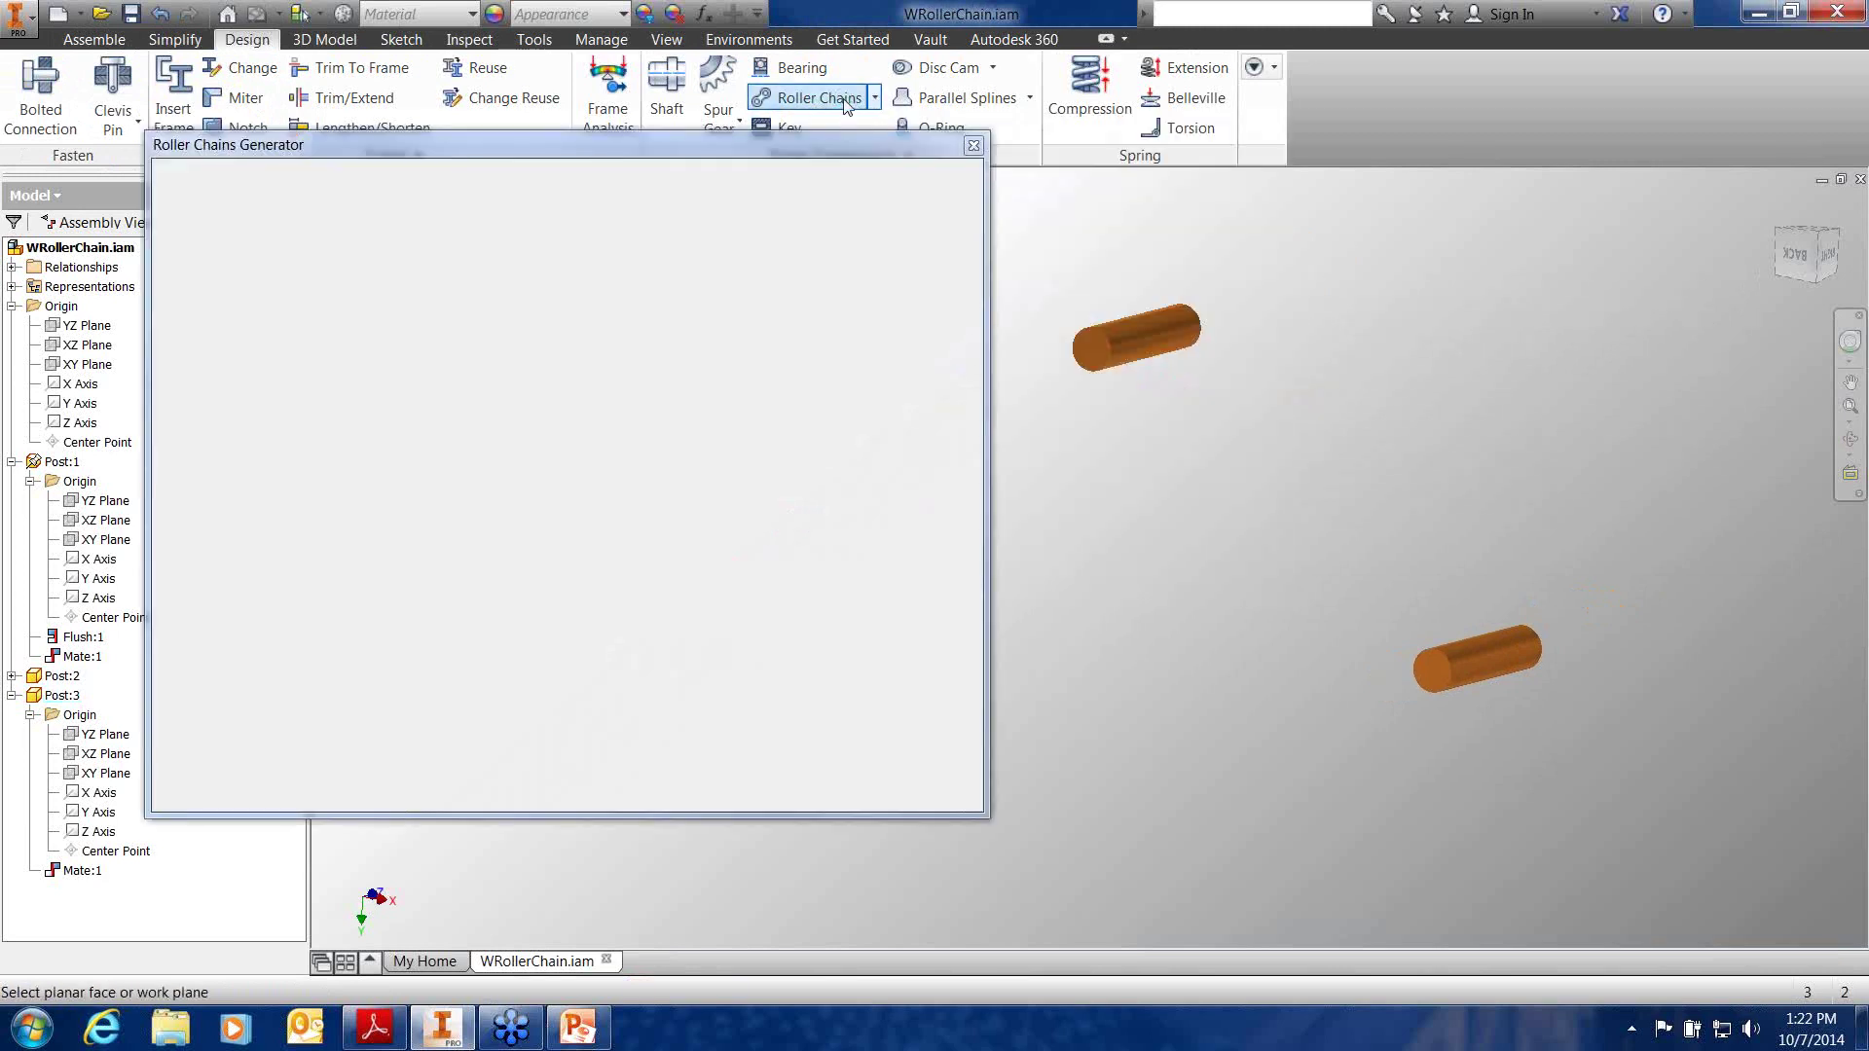
{"action": "scroll", "coordinate": [1325, 419], "scroll_direction": "down", "scroll_amount": 3}
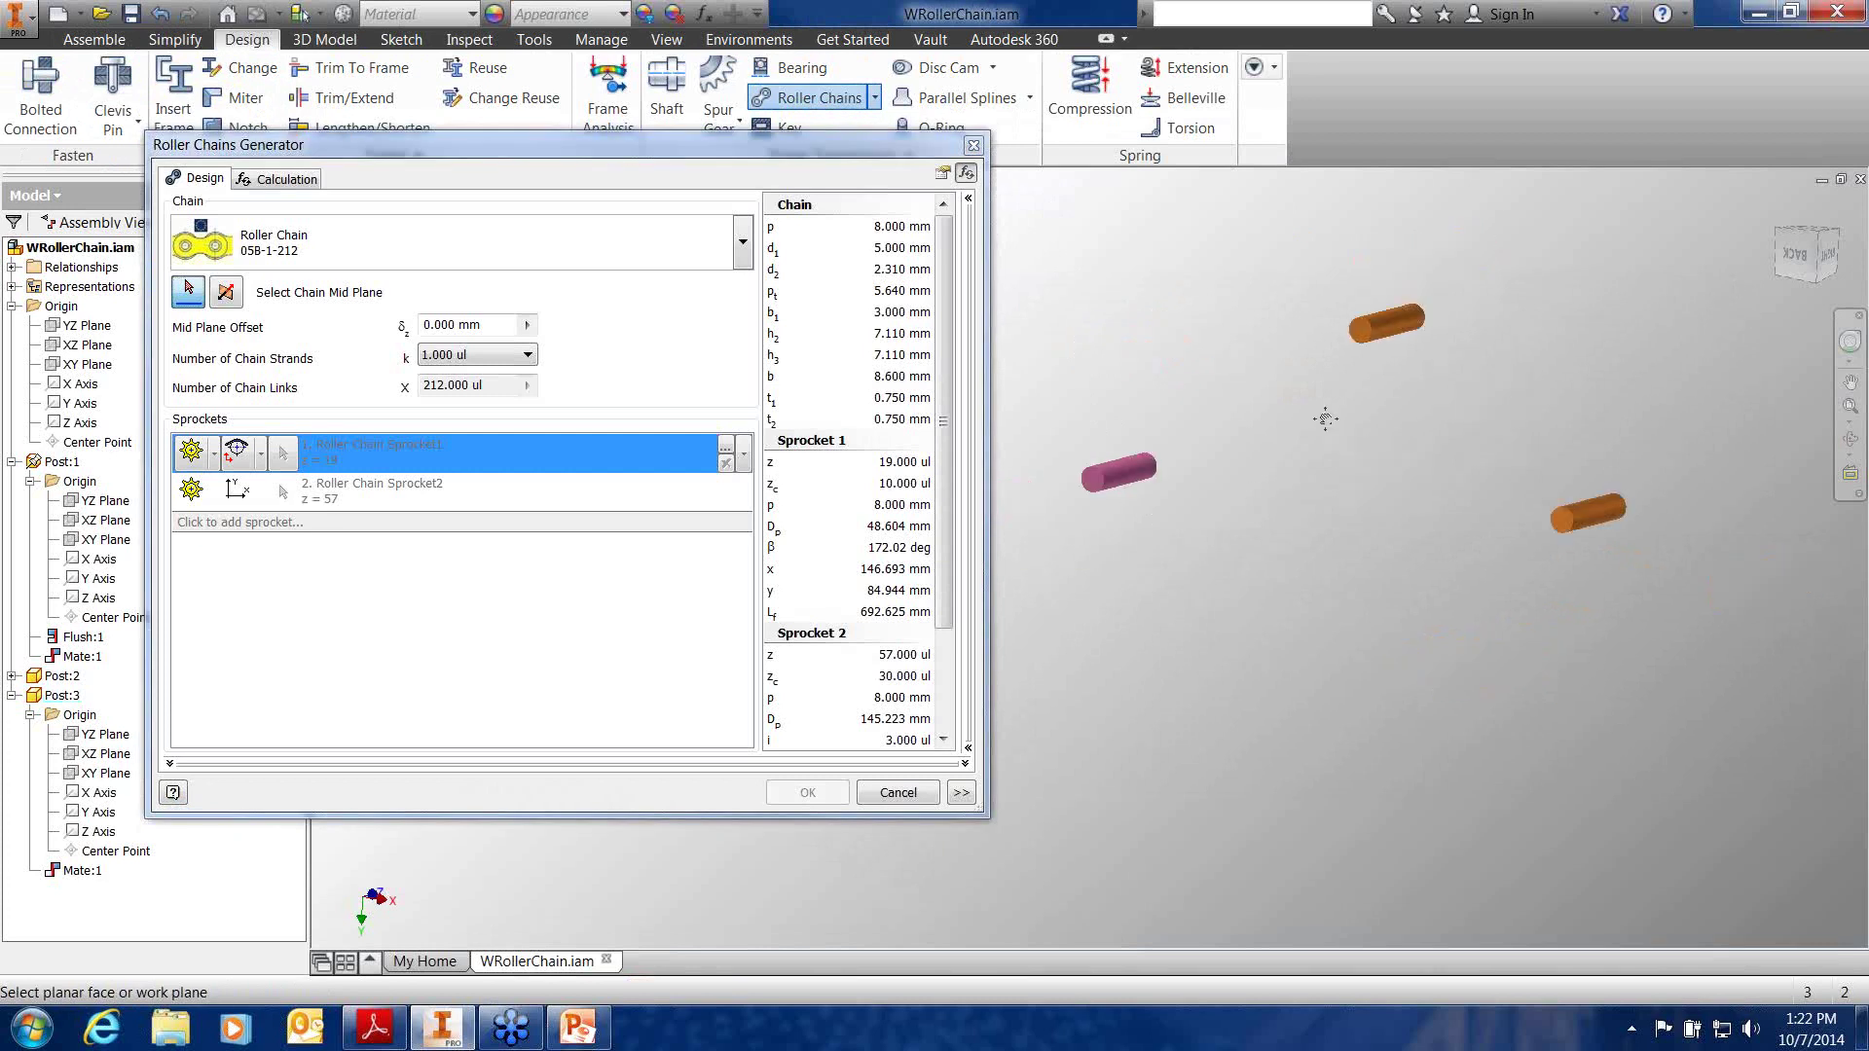
{"action": "middle_click_drag", "start_coordinate": [1324, 419], "coordinate": [1335, 487]}
{"action": "left_click", "coordinate": [745, 257]}
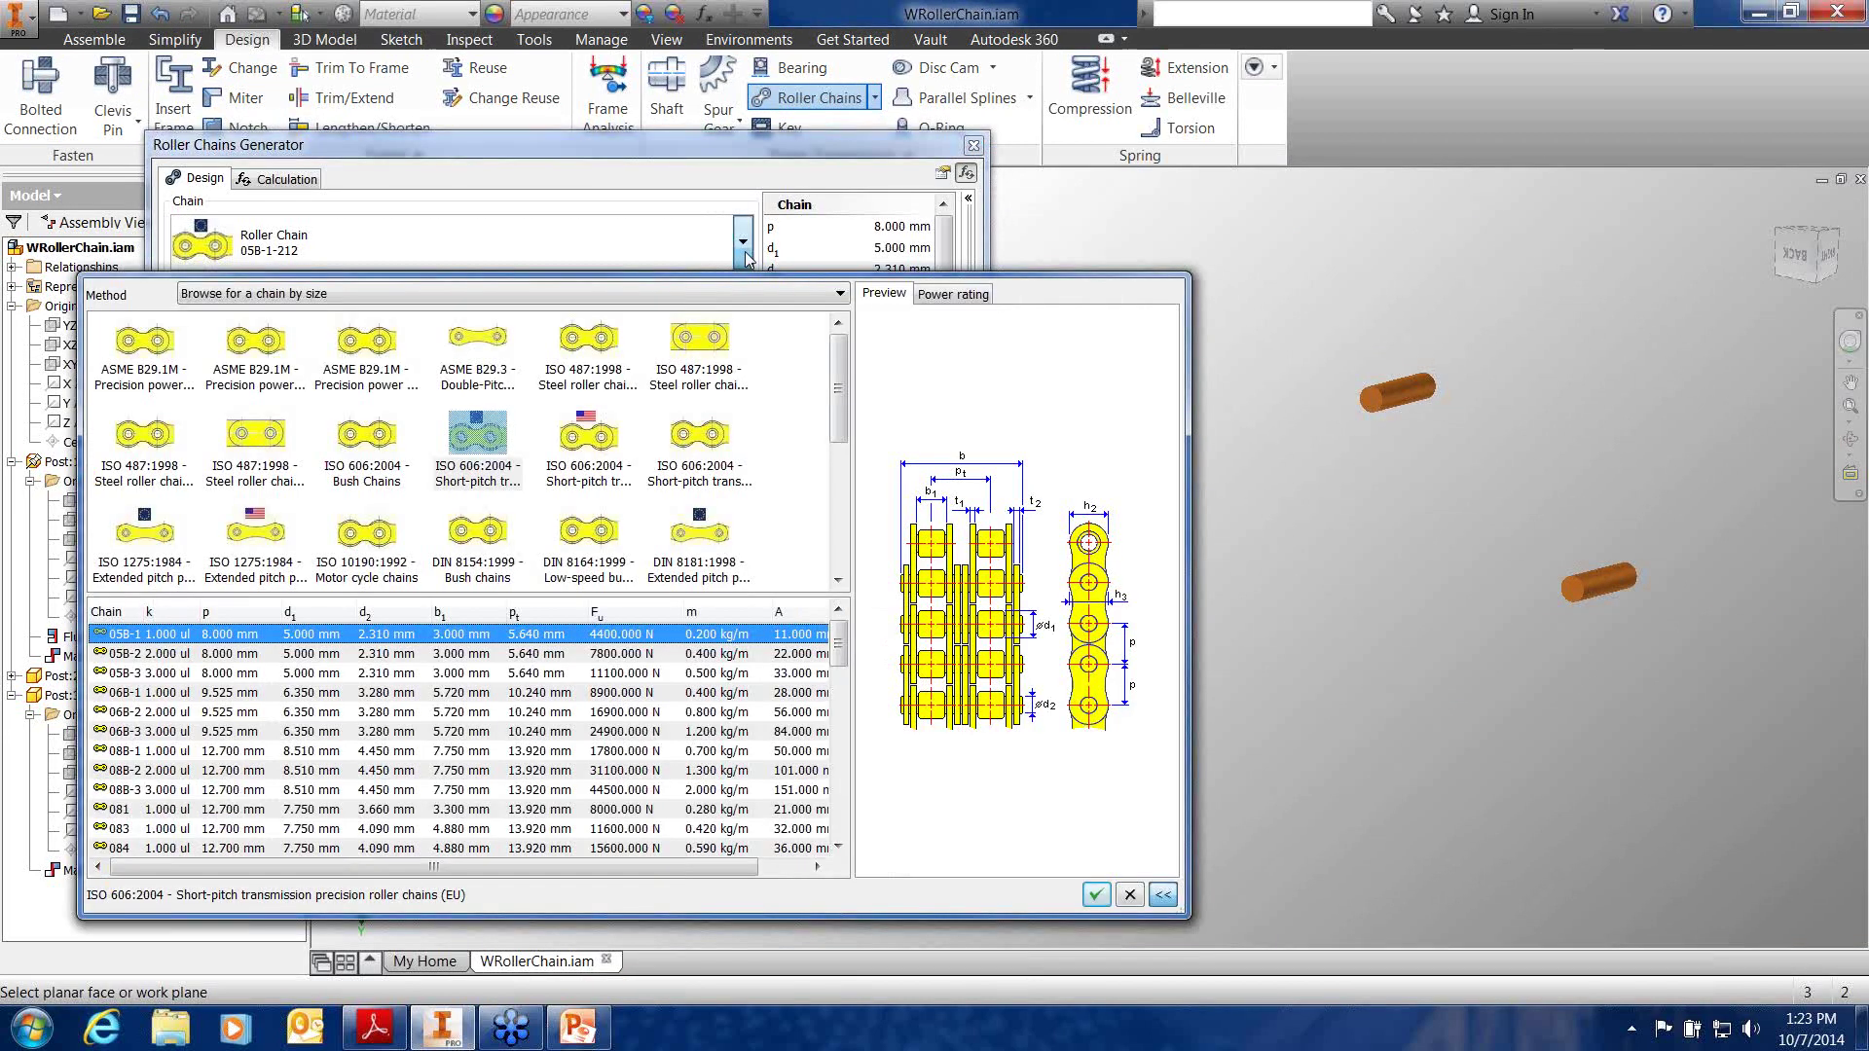
{"action": "left_click", "coordinate": [475, 533]}
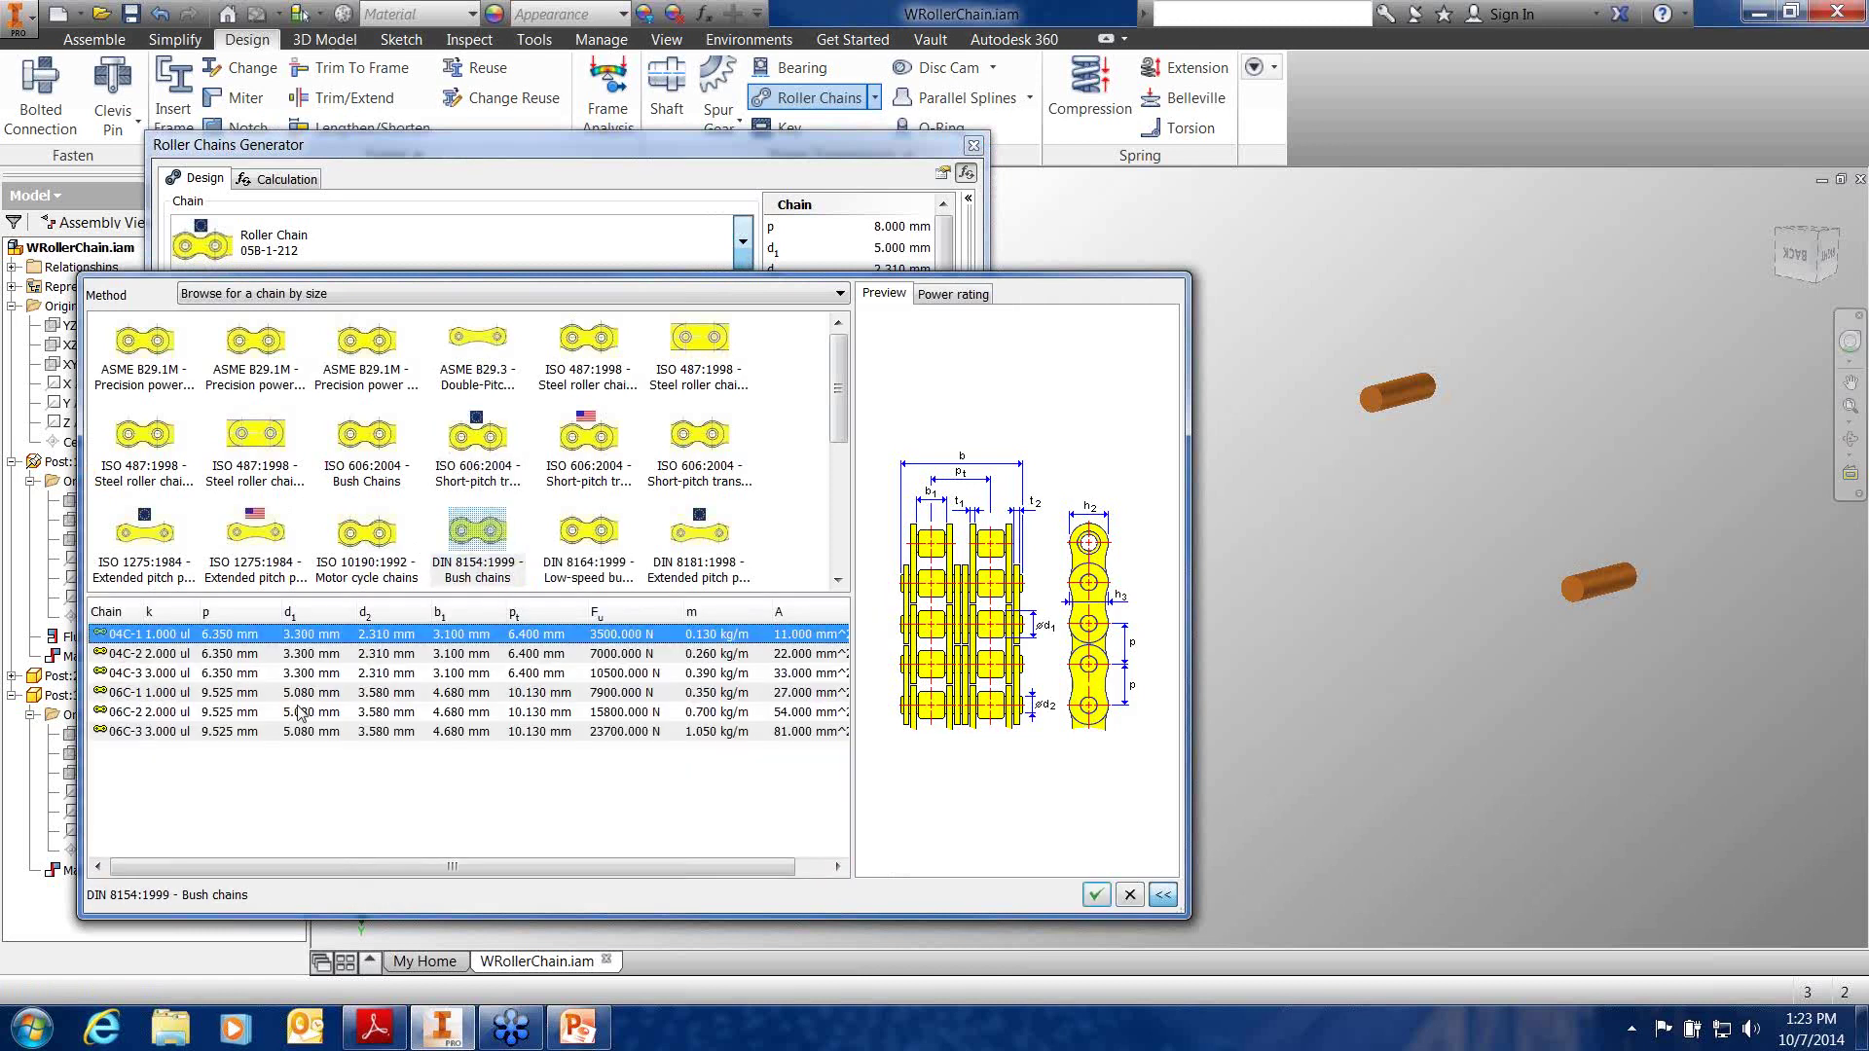
{"action": "left_click", "coordinate": [1103, 896]}
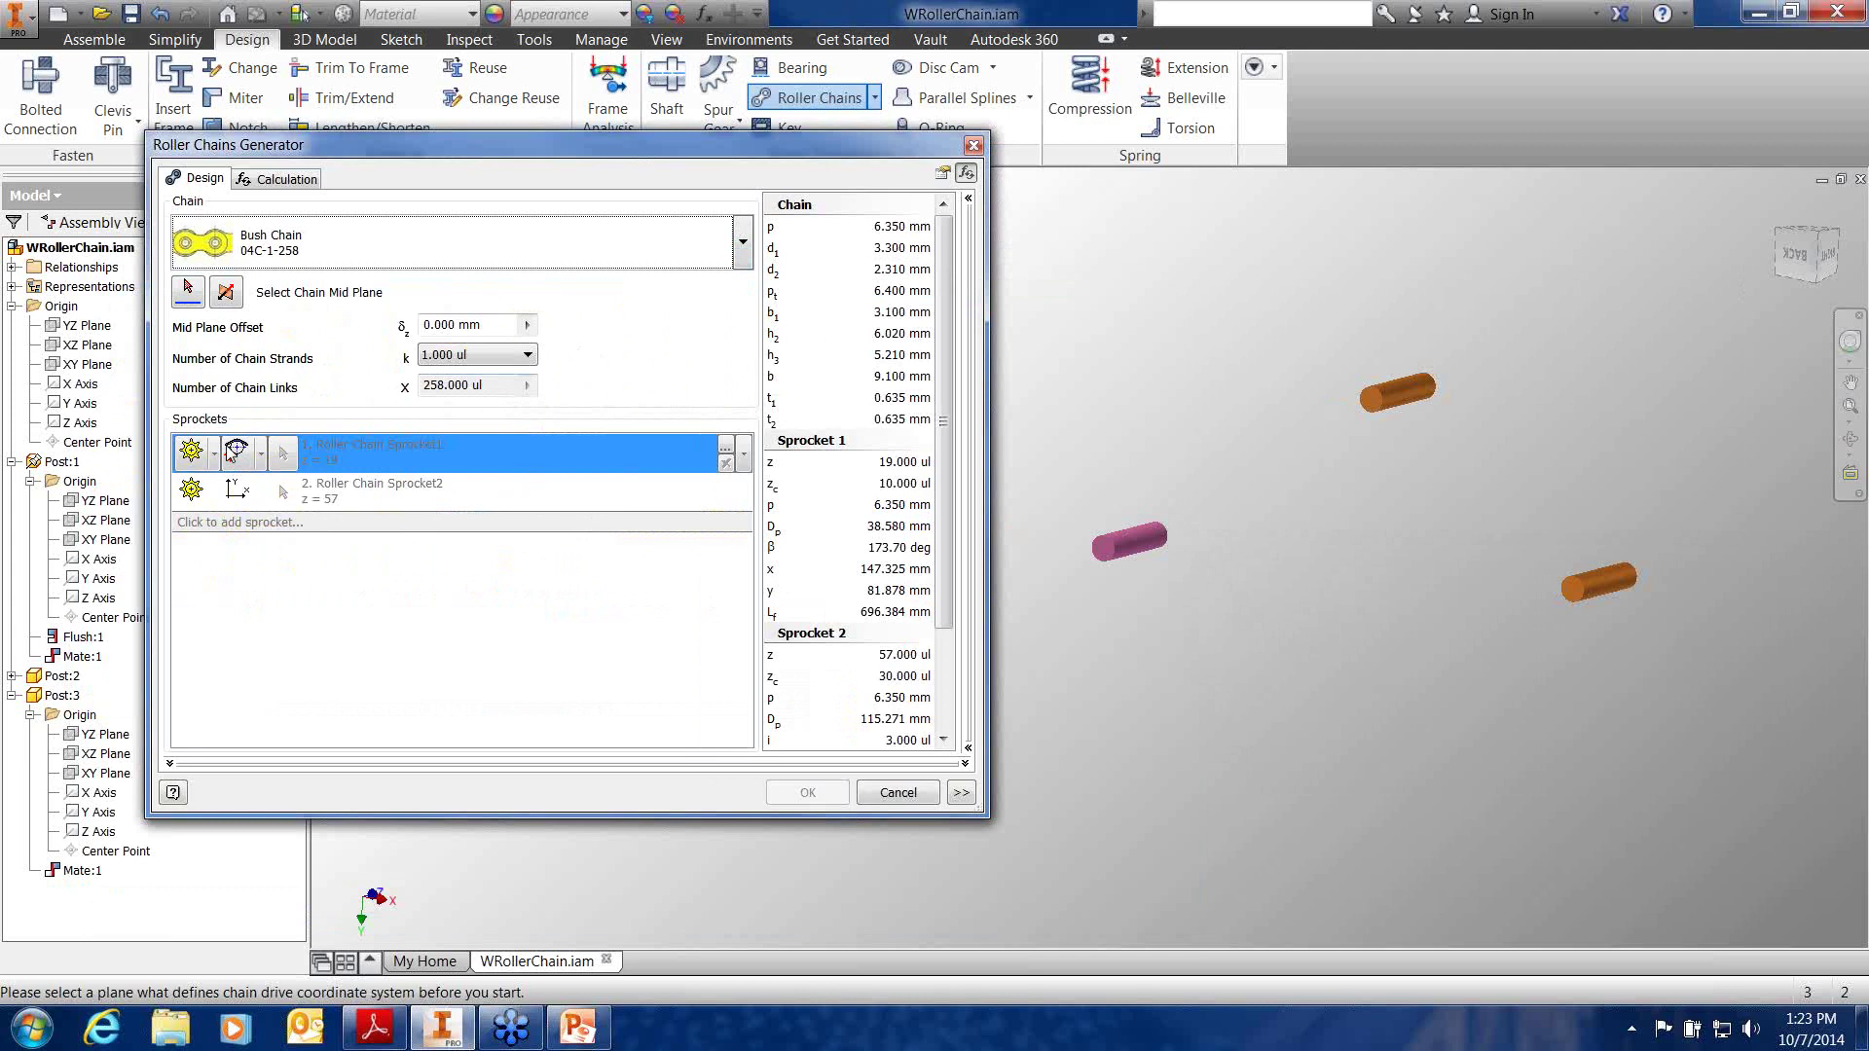
Set the chain's mid plane to the XZ Plane of Post:1
{"action": "left_click", "coordinate": [190, 291]}
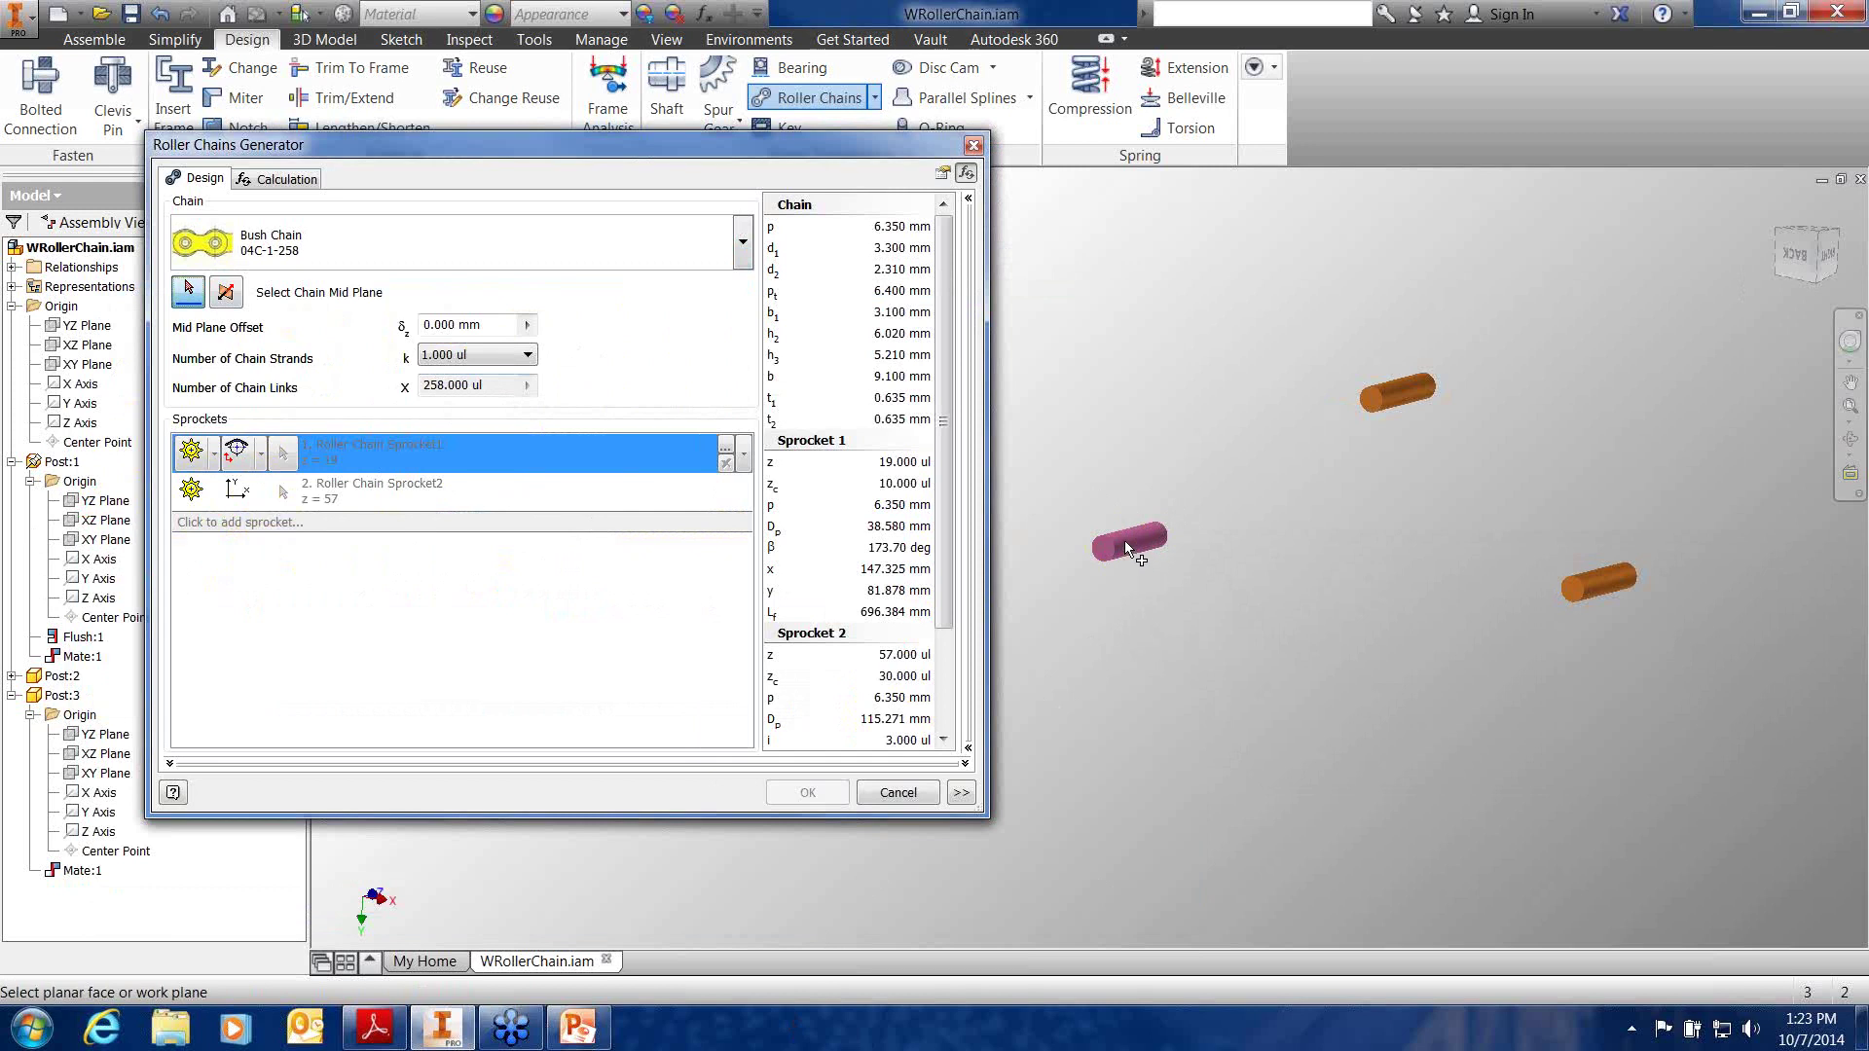
{"action": "left_click", "coordinate": [93, 521]}
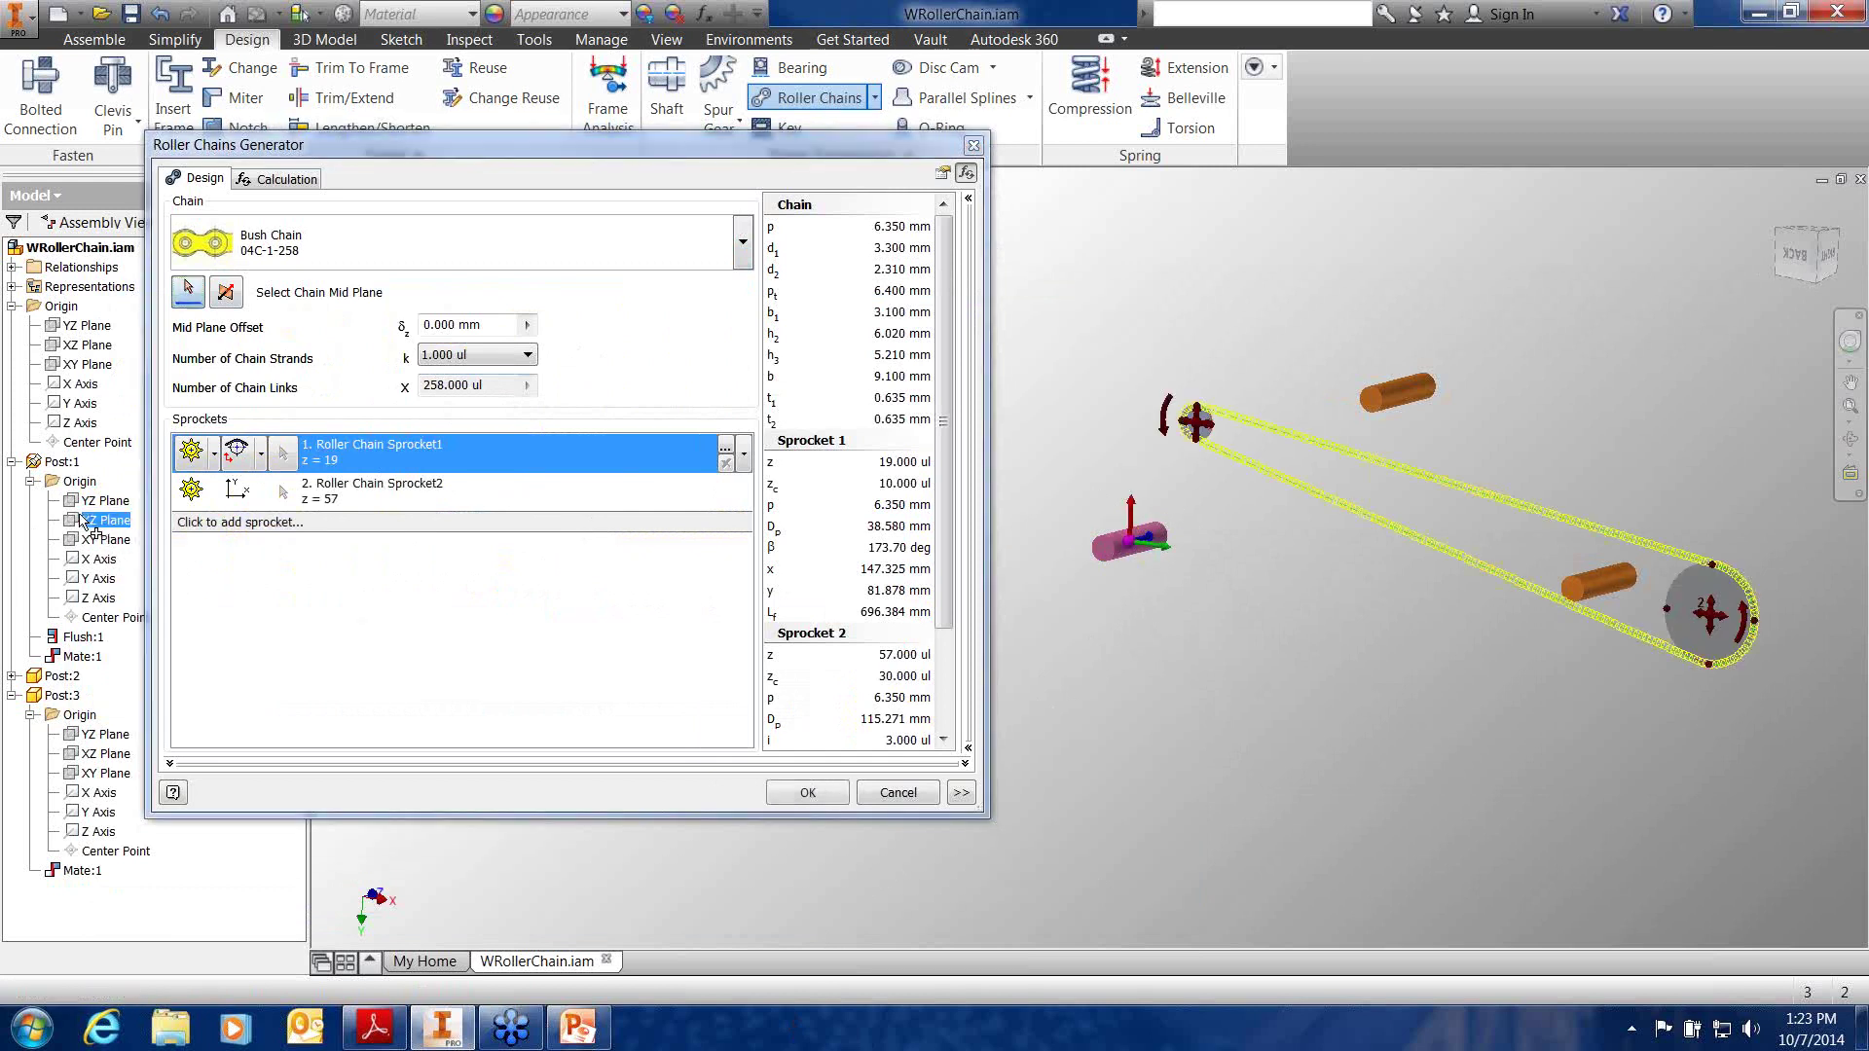
Give the first sprocket a fixed position by selected geometry, using the cylindrical Post:1
{"action": "left_click", "coordinate": [264, 454]}
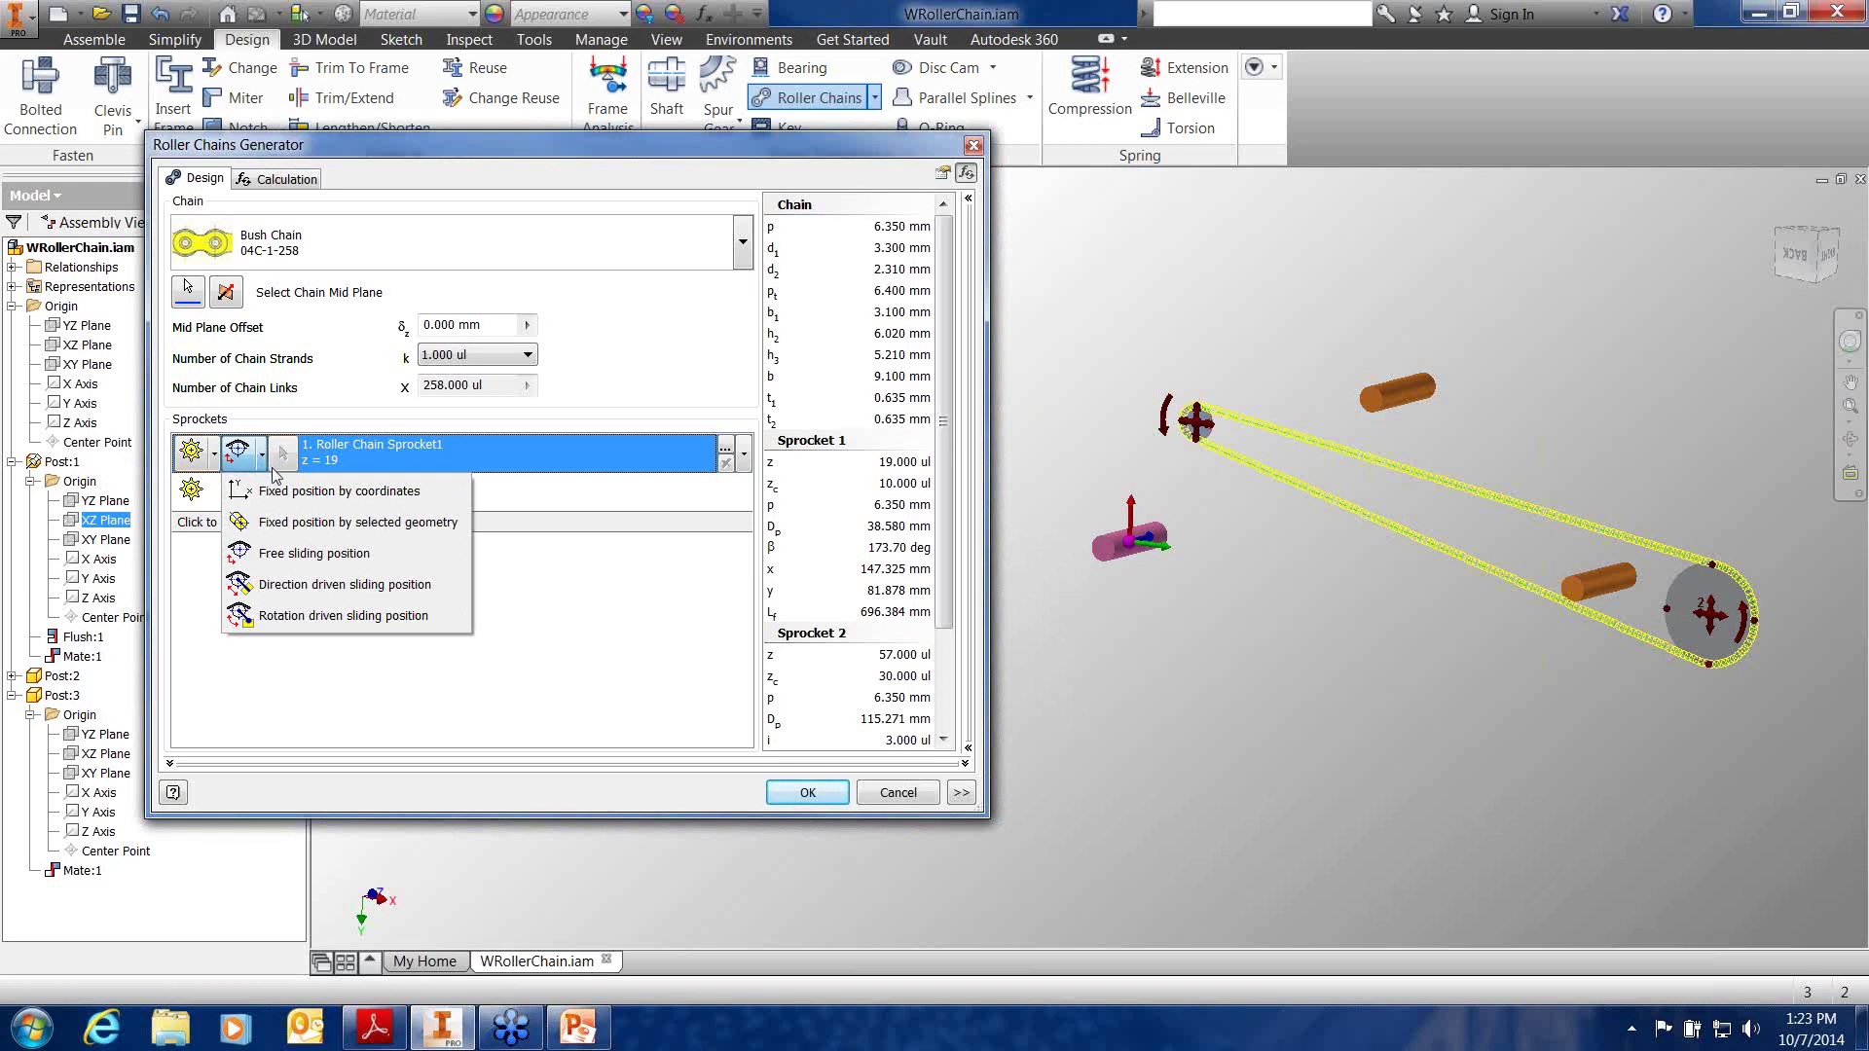
{"action": "left_click", "coordinate": [301, 521]}
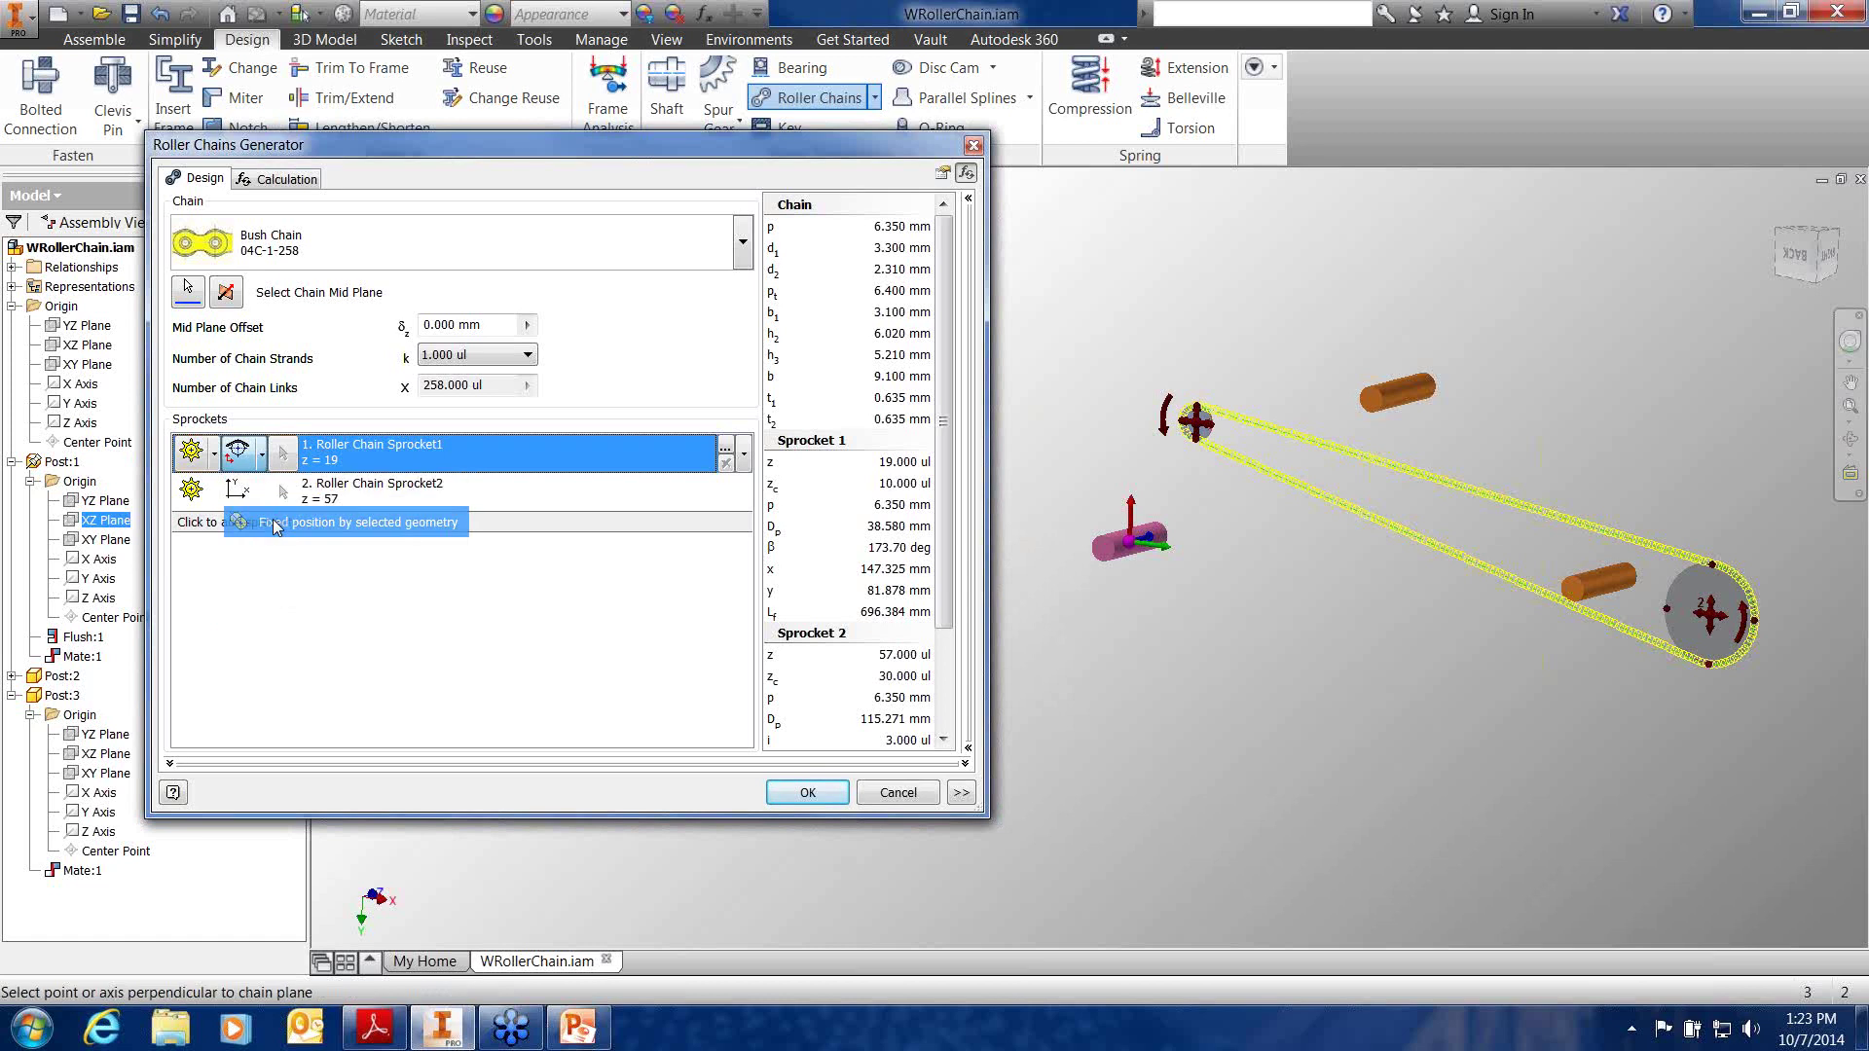
{"action": "left_click", "coordinate": [1121, 553]}
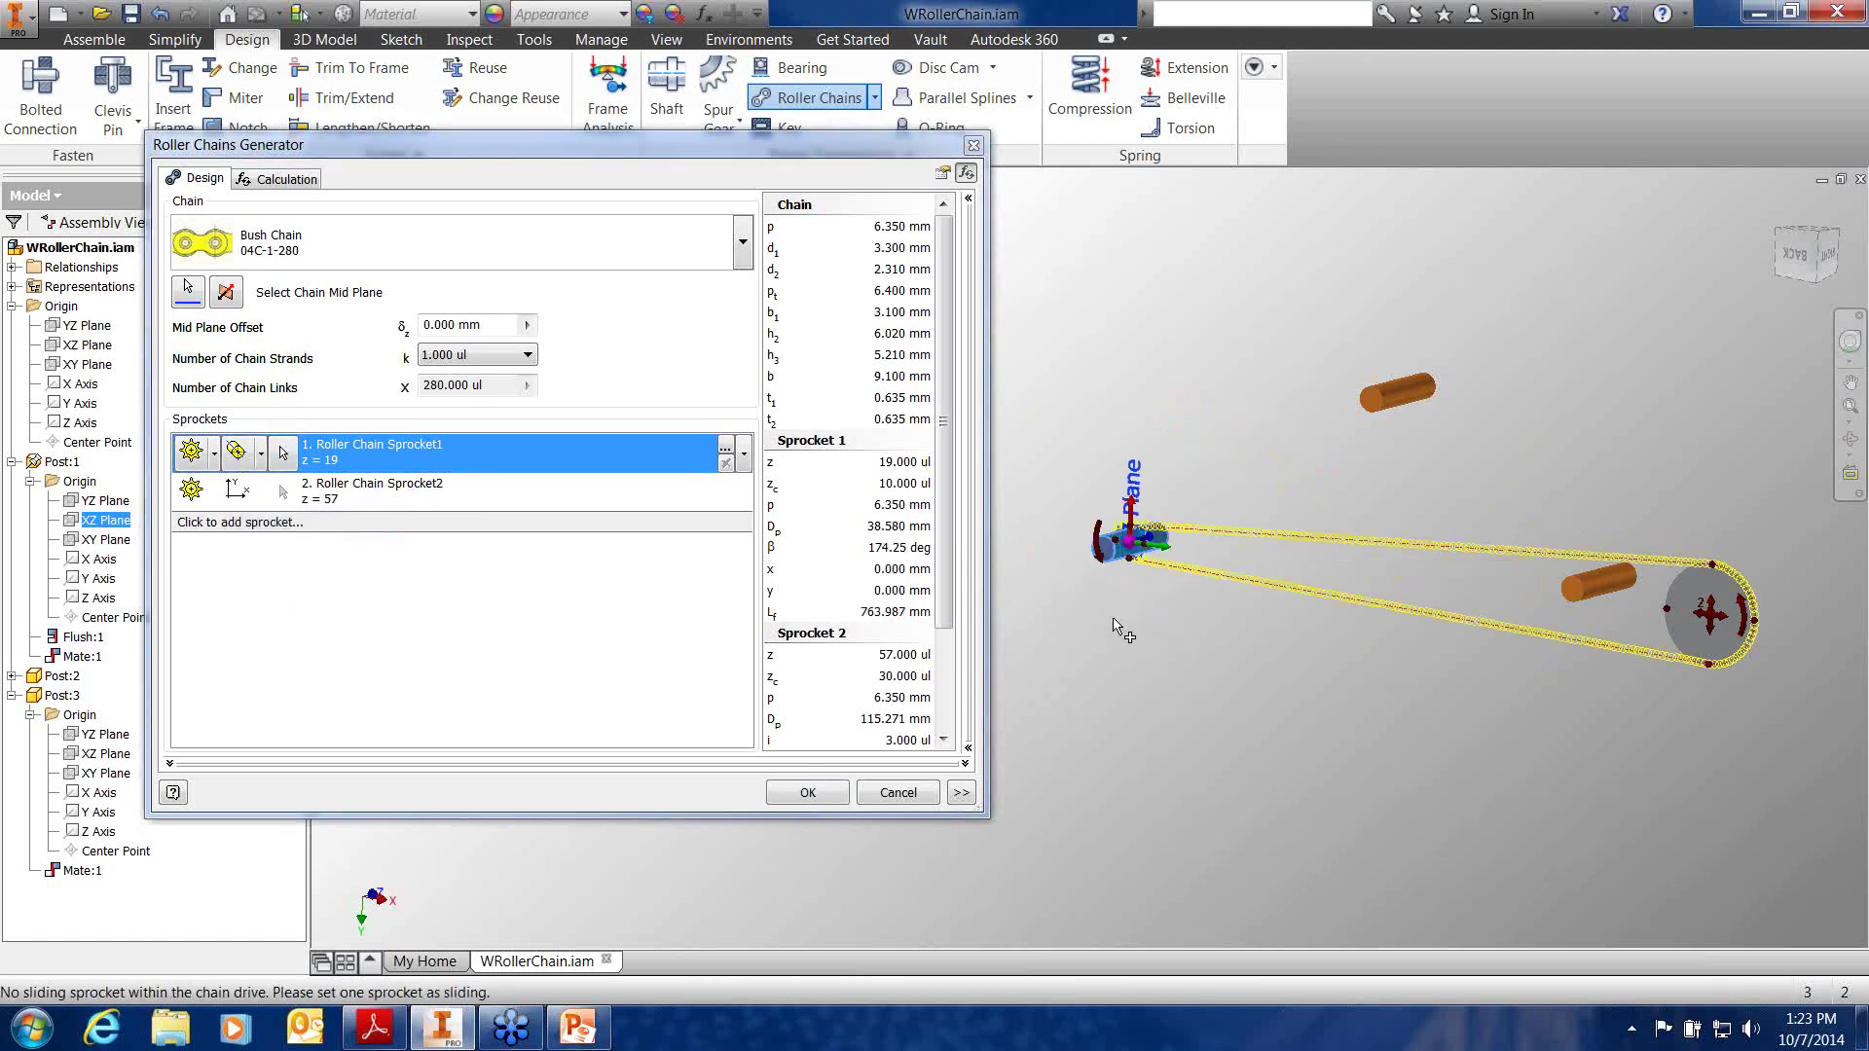
Give the second sprocket a fixed position by selected geometry on Post:2, and accept the design to generate the chain drive
{"action": "left_click", "coordinate": [264, 496]}
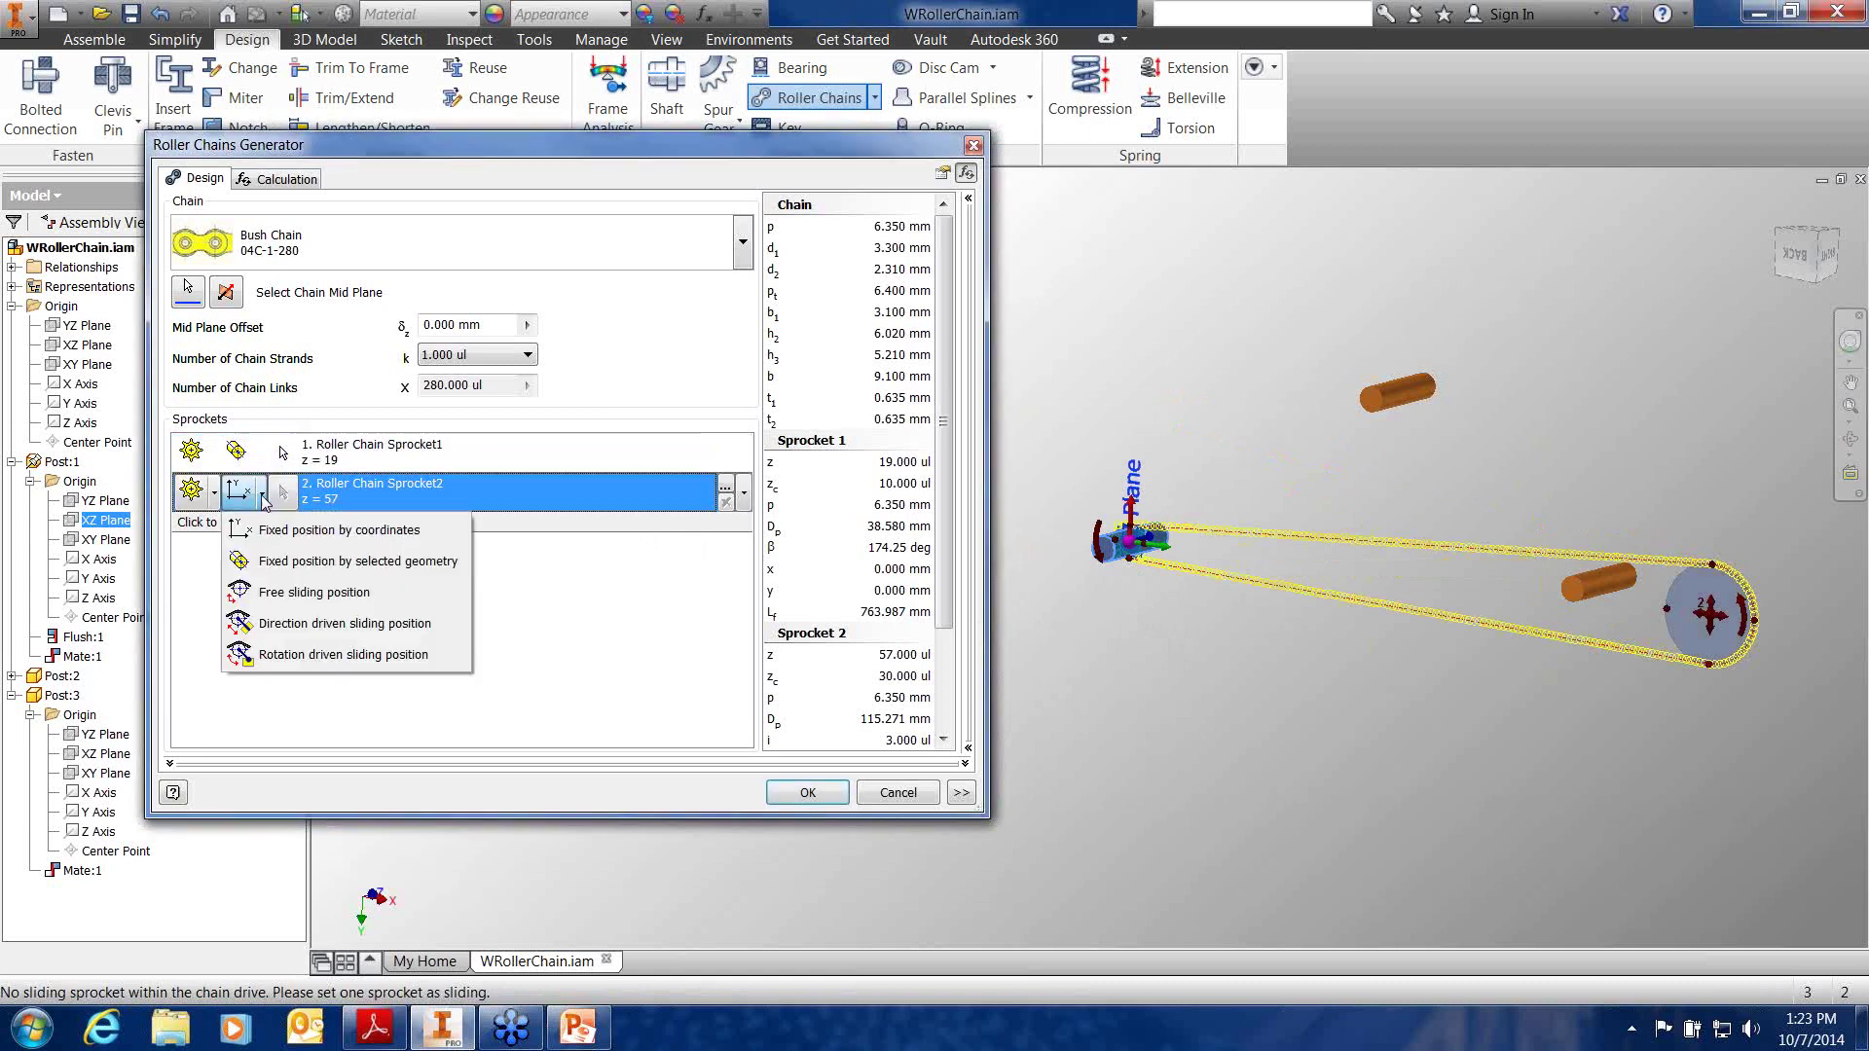
{"action": "left_click", "coordinate": [279, 571]}
{"action": "left_click", "coordinate": [1611, 589]}
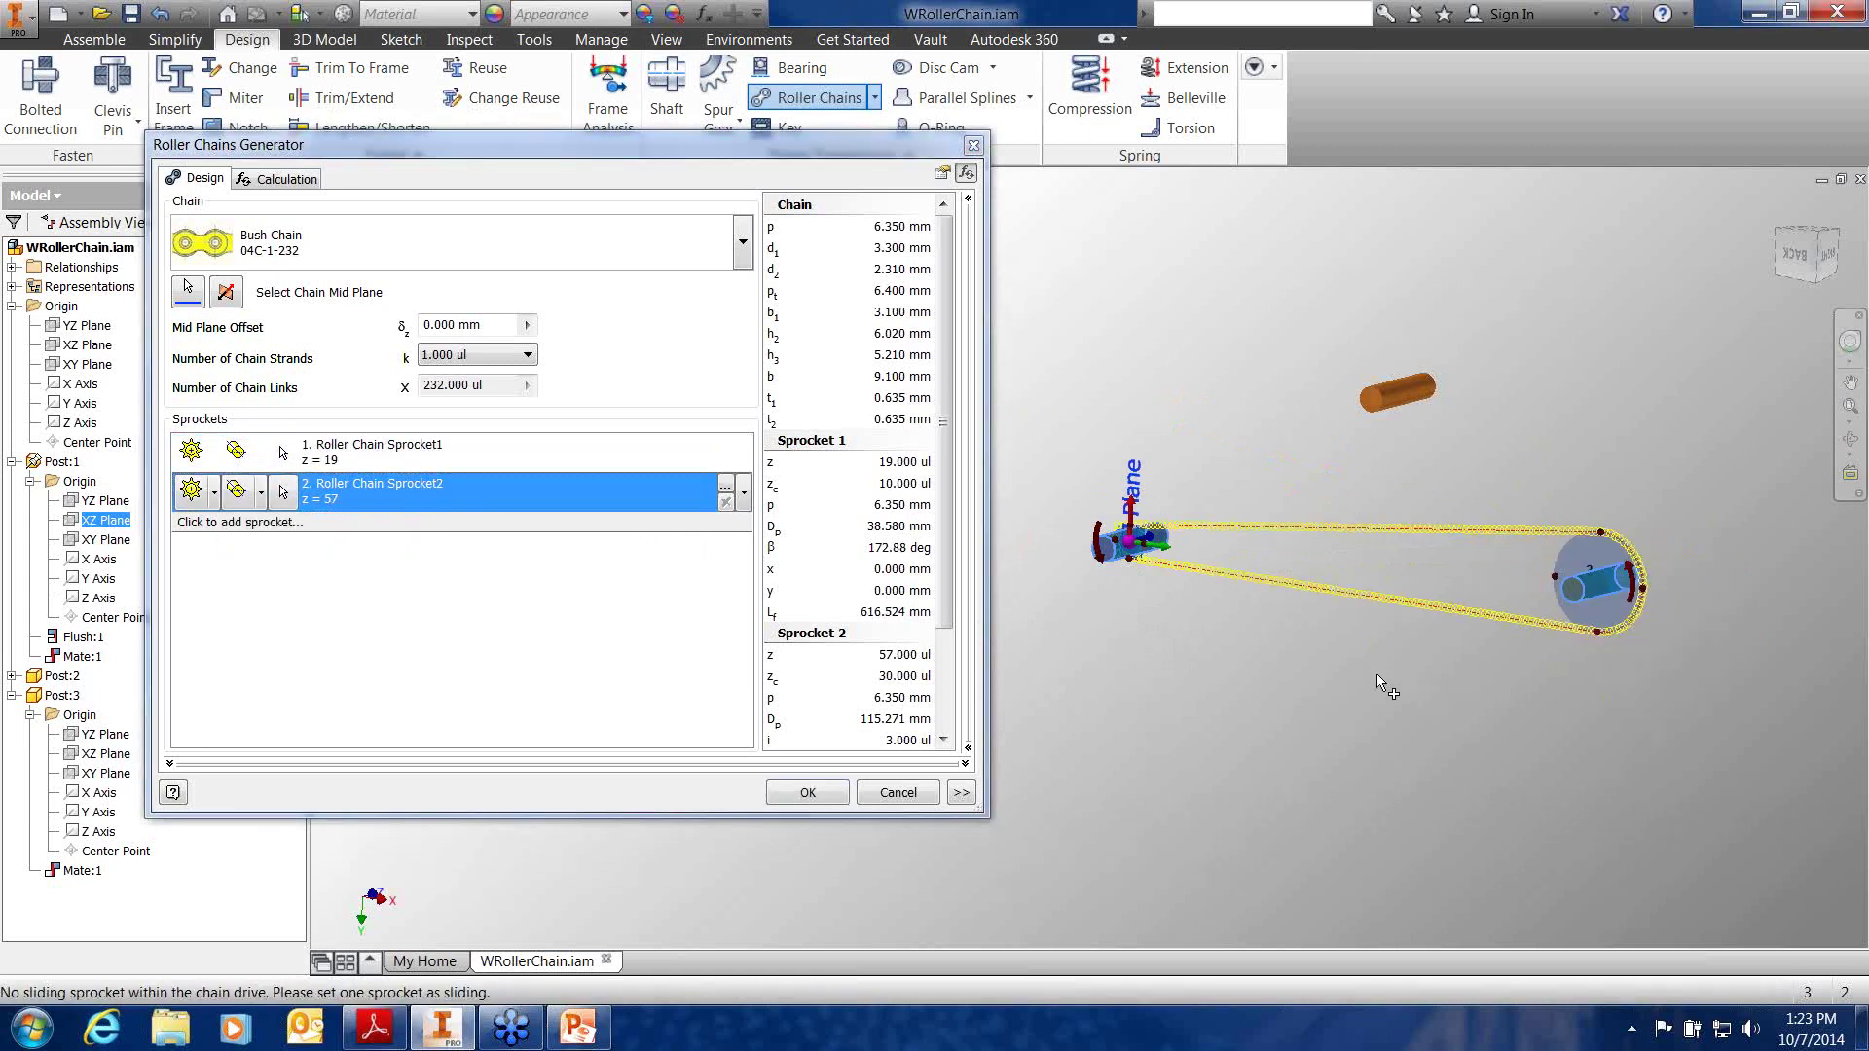
{"action": "left_click", "coordinate": [808, 792]}
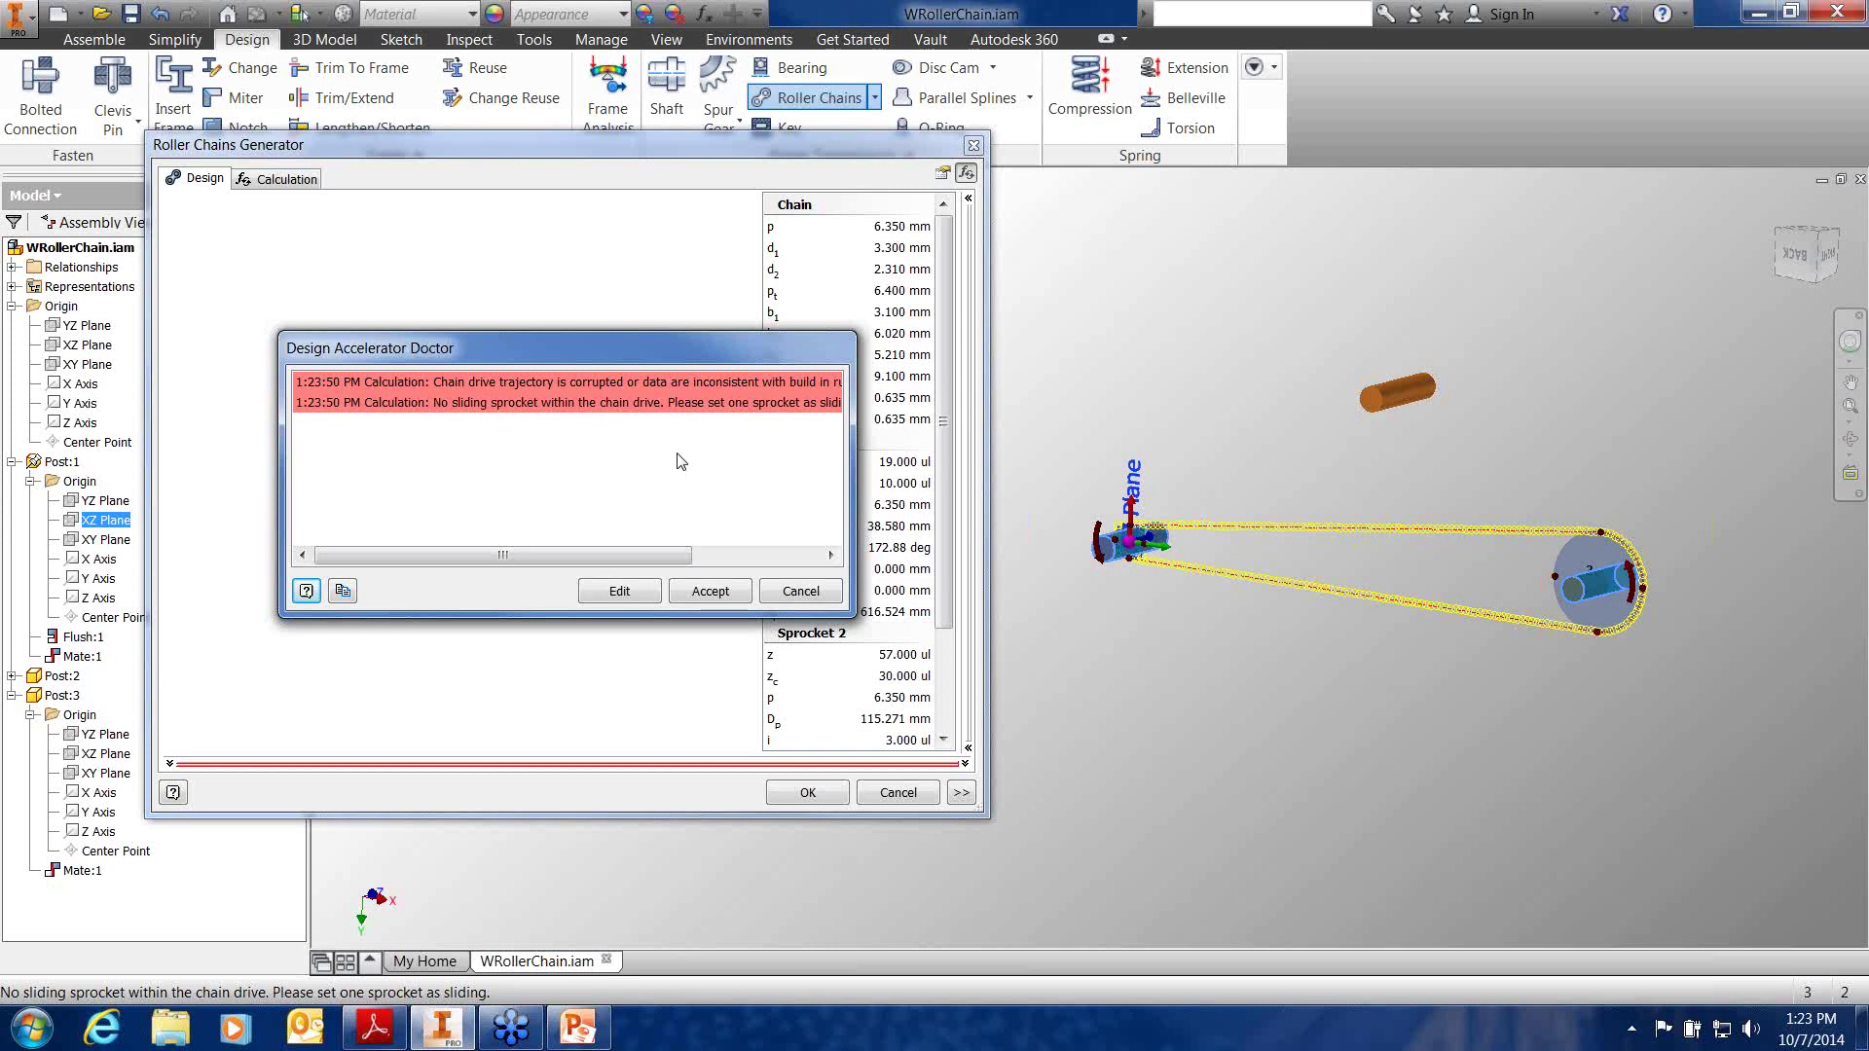
{"action": "left_click", "coordinate": [699, 599]}
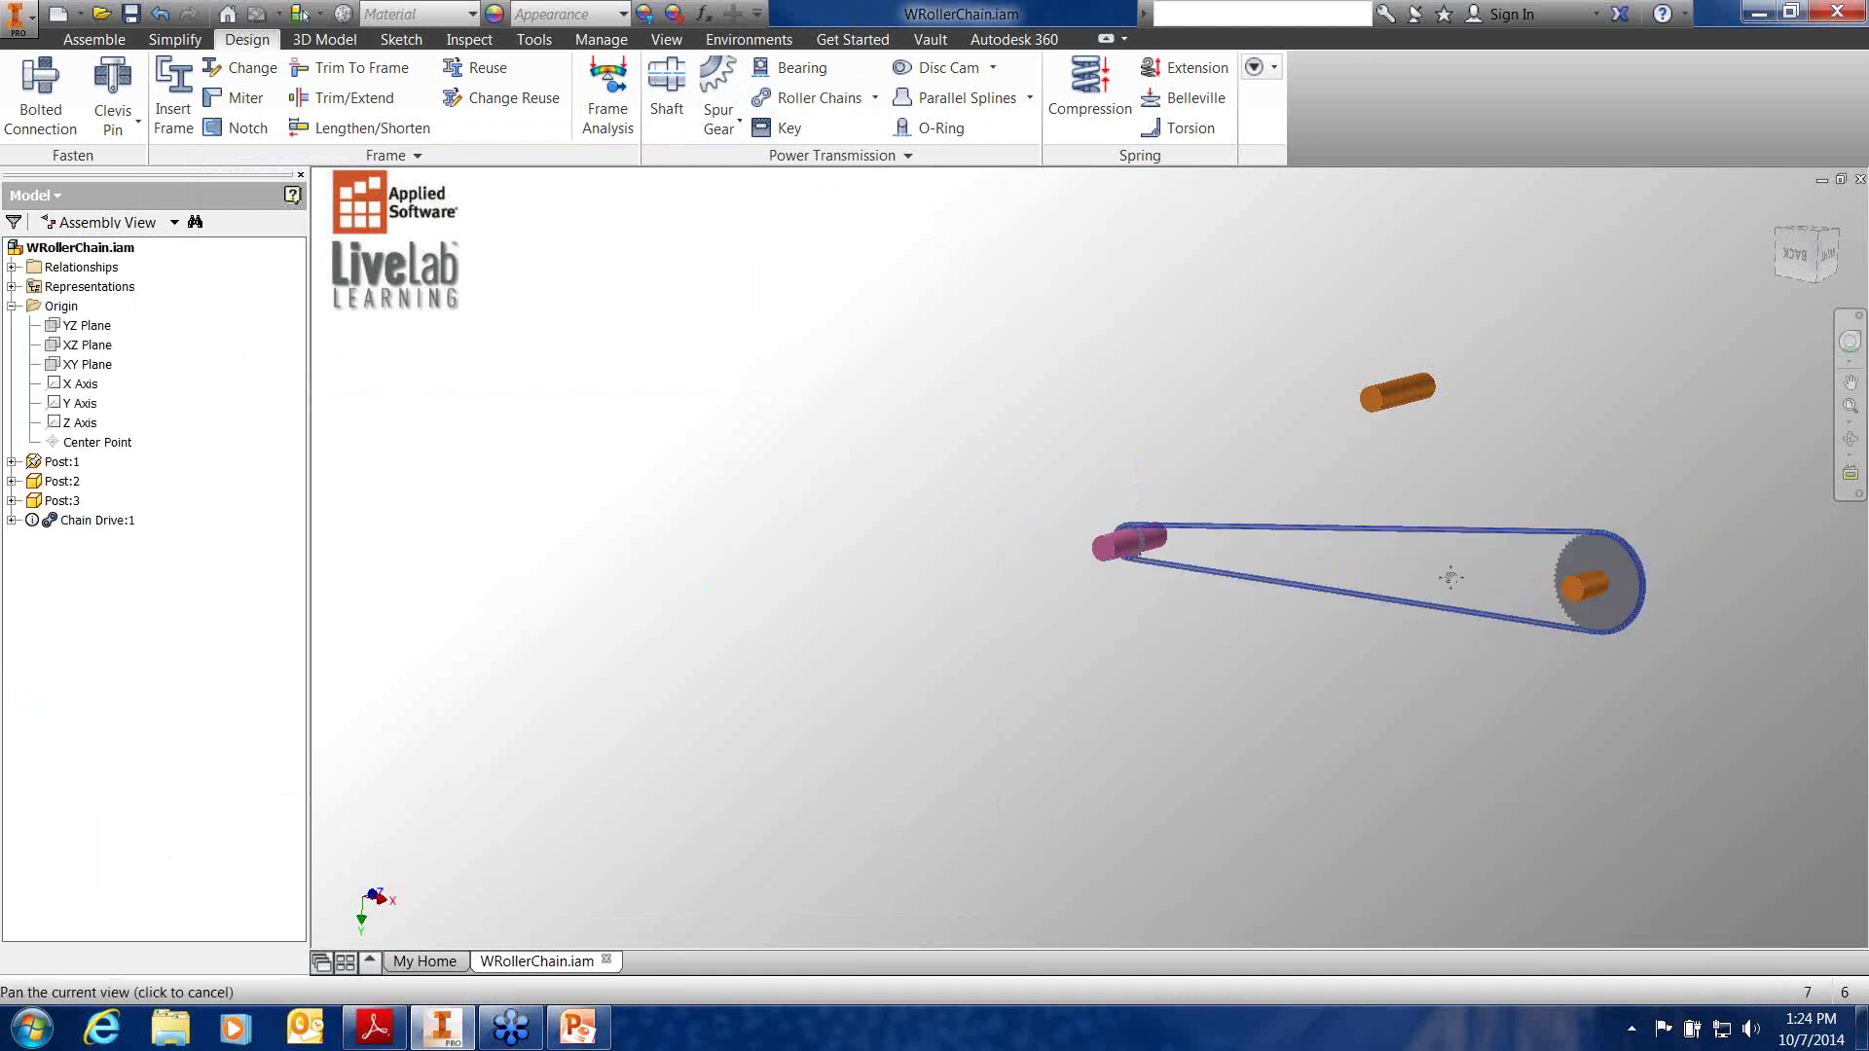
Edit the chain drive with the Design Accelerator, enlarge the second sprocket to 103 teeth, and accept the design to regenerate it
{"action": "left_click_drag", "start_coordinate": [1450, 577], "coordinate": [1117, 555]}
{"action": "scroll", "coordinate": [1117, 546], "scroll_direction": "up", "scroll_amount": 3}
{"action": "scroll", "coordinate": [1129, 525], "scroll_direction": "down", "scroll_amount": 3}
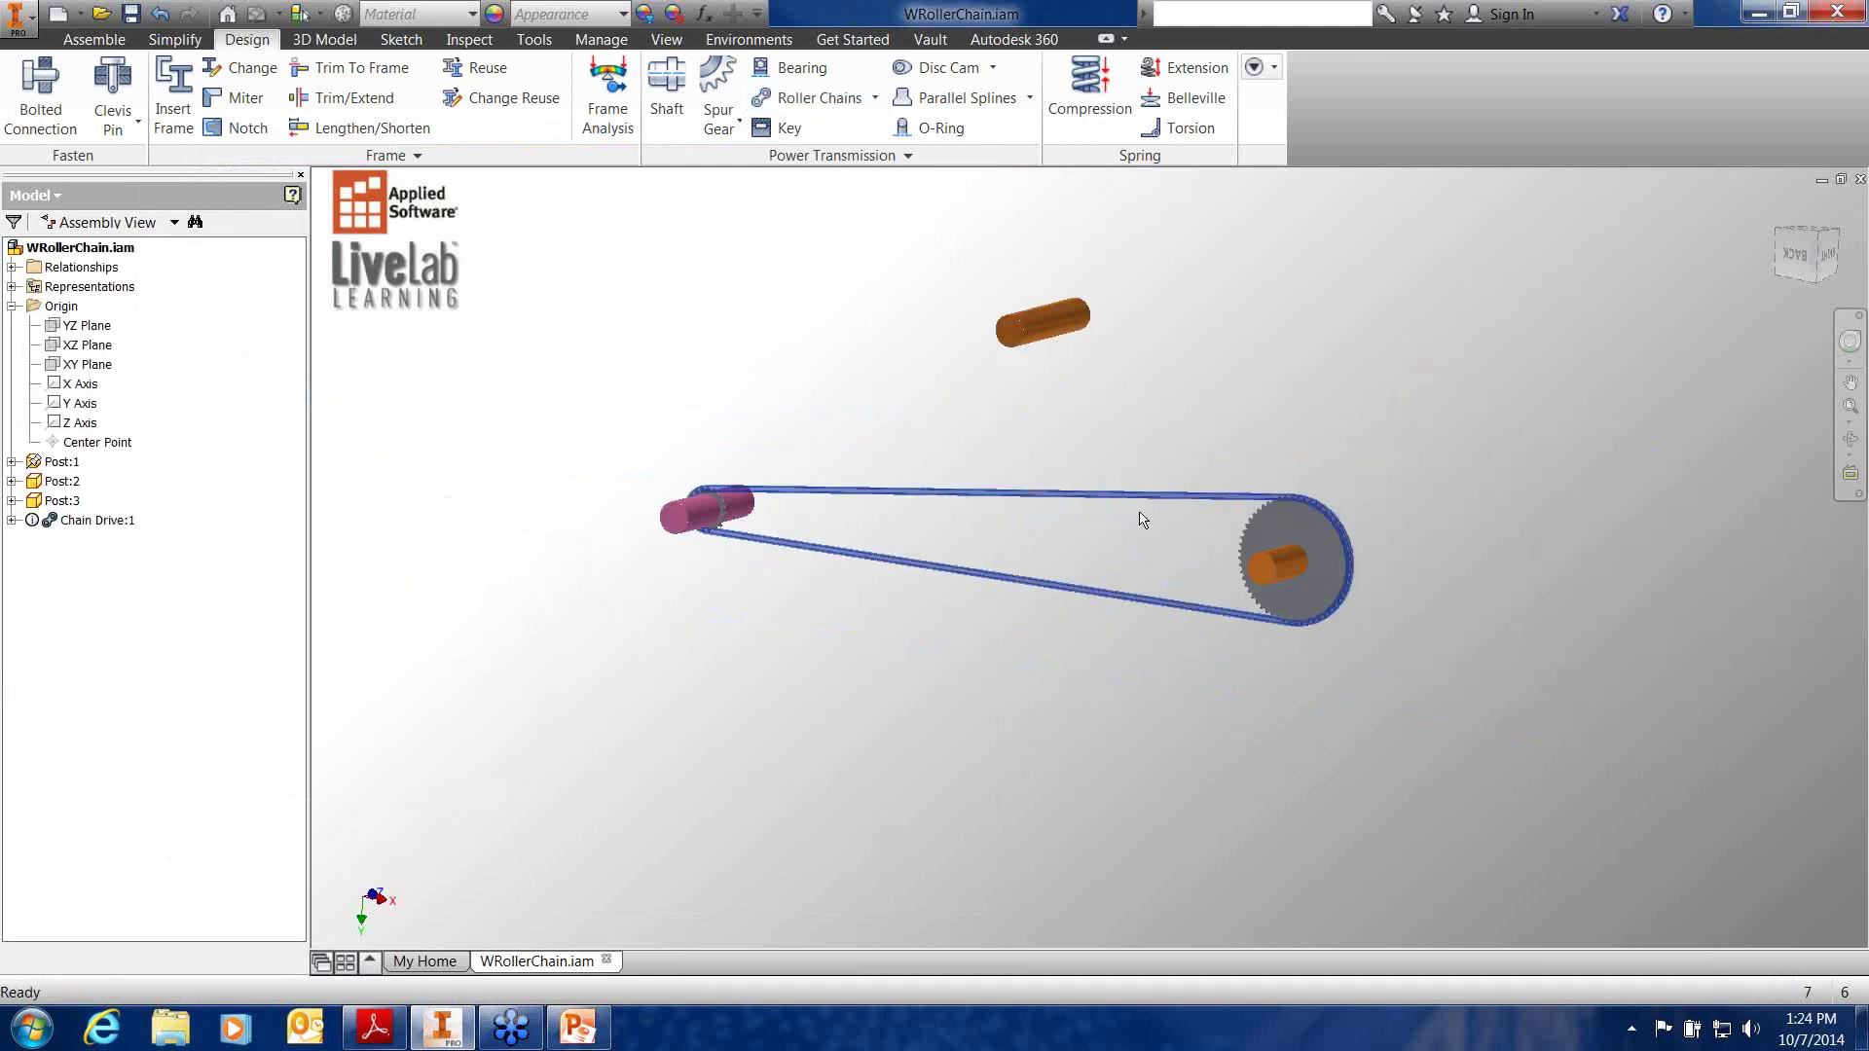
{"action": "left_click", "coordinate": [1139, 496]}
{"action": "right_click", "coordinate": [1139, 495]}
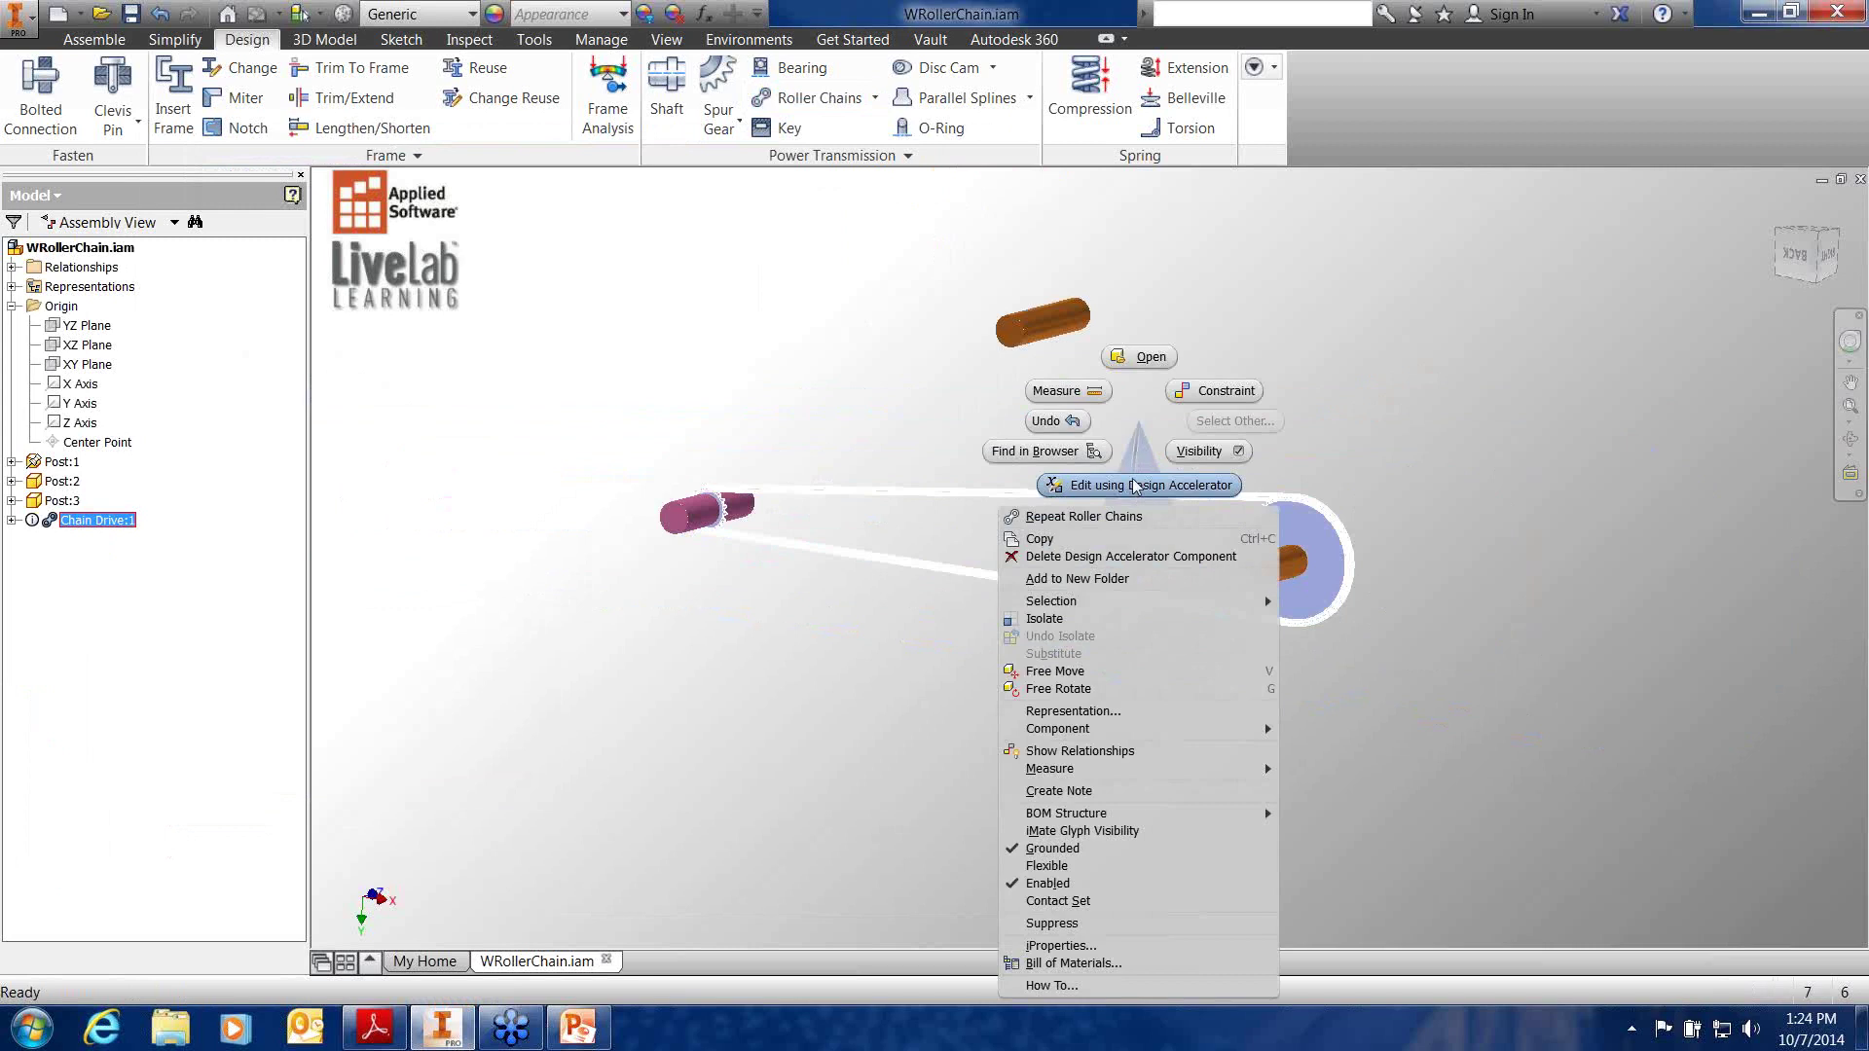
{"action": "left_click", "coordinate": [1134, 486]}
{"action": "middle_click_drag", "start_coordinate": [1437, 491], "coordinate": [1717, 498]}
{"action": "left_click_drag", "start_coordinate": [1625, 500], "coordinate": [1627, 446]}
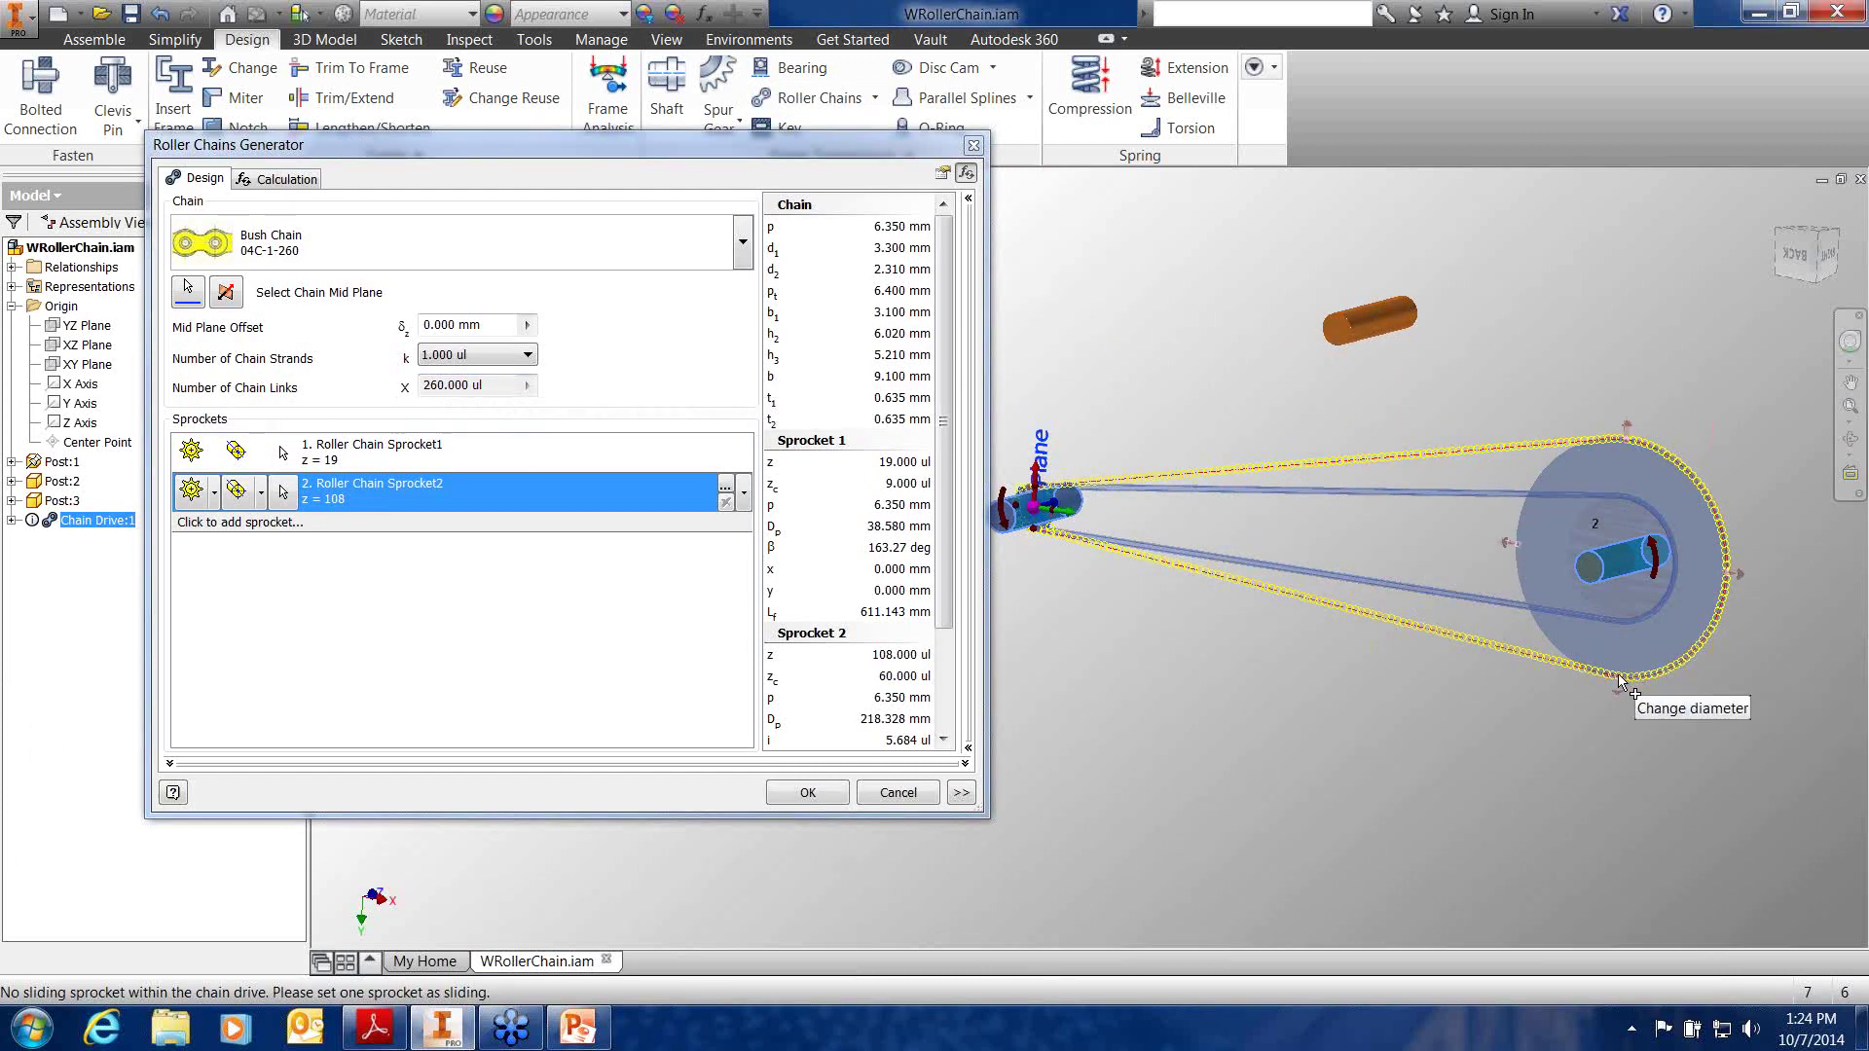
{"action": "left_click_drag", "start_coordinate": [1621, 674], "coordinate": [1618, 640]}
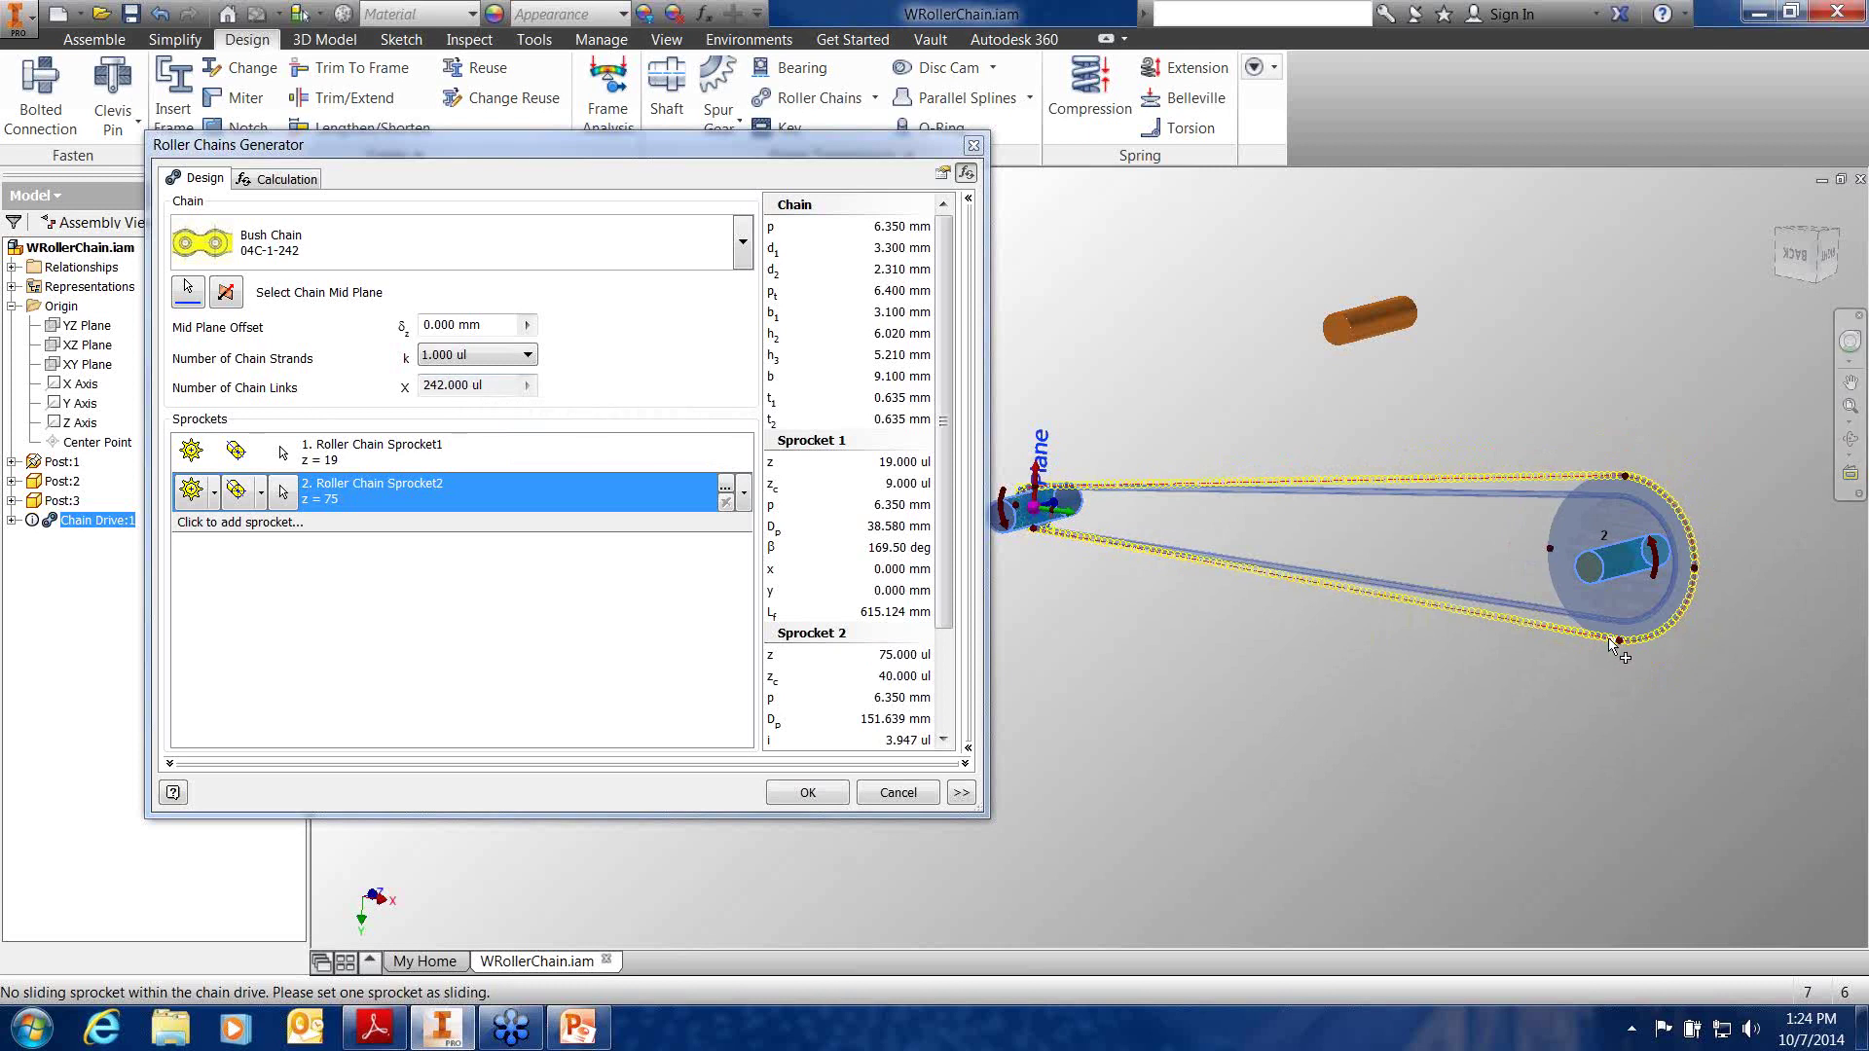
{"action": "left_click_drag", "start_coordinate": [1620, 647], "coordinate": [1619, 672]}
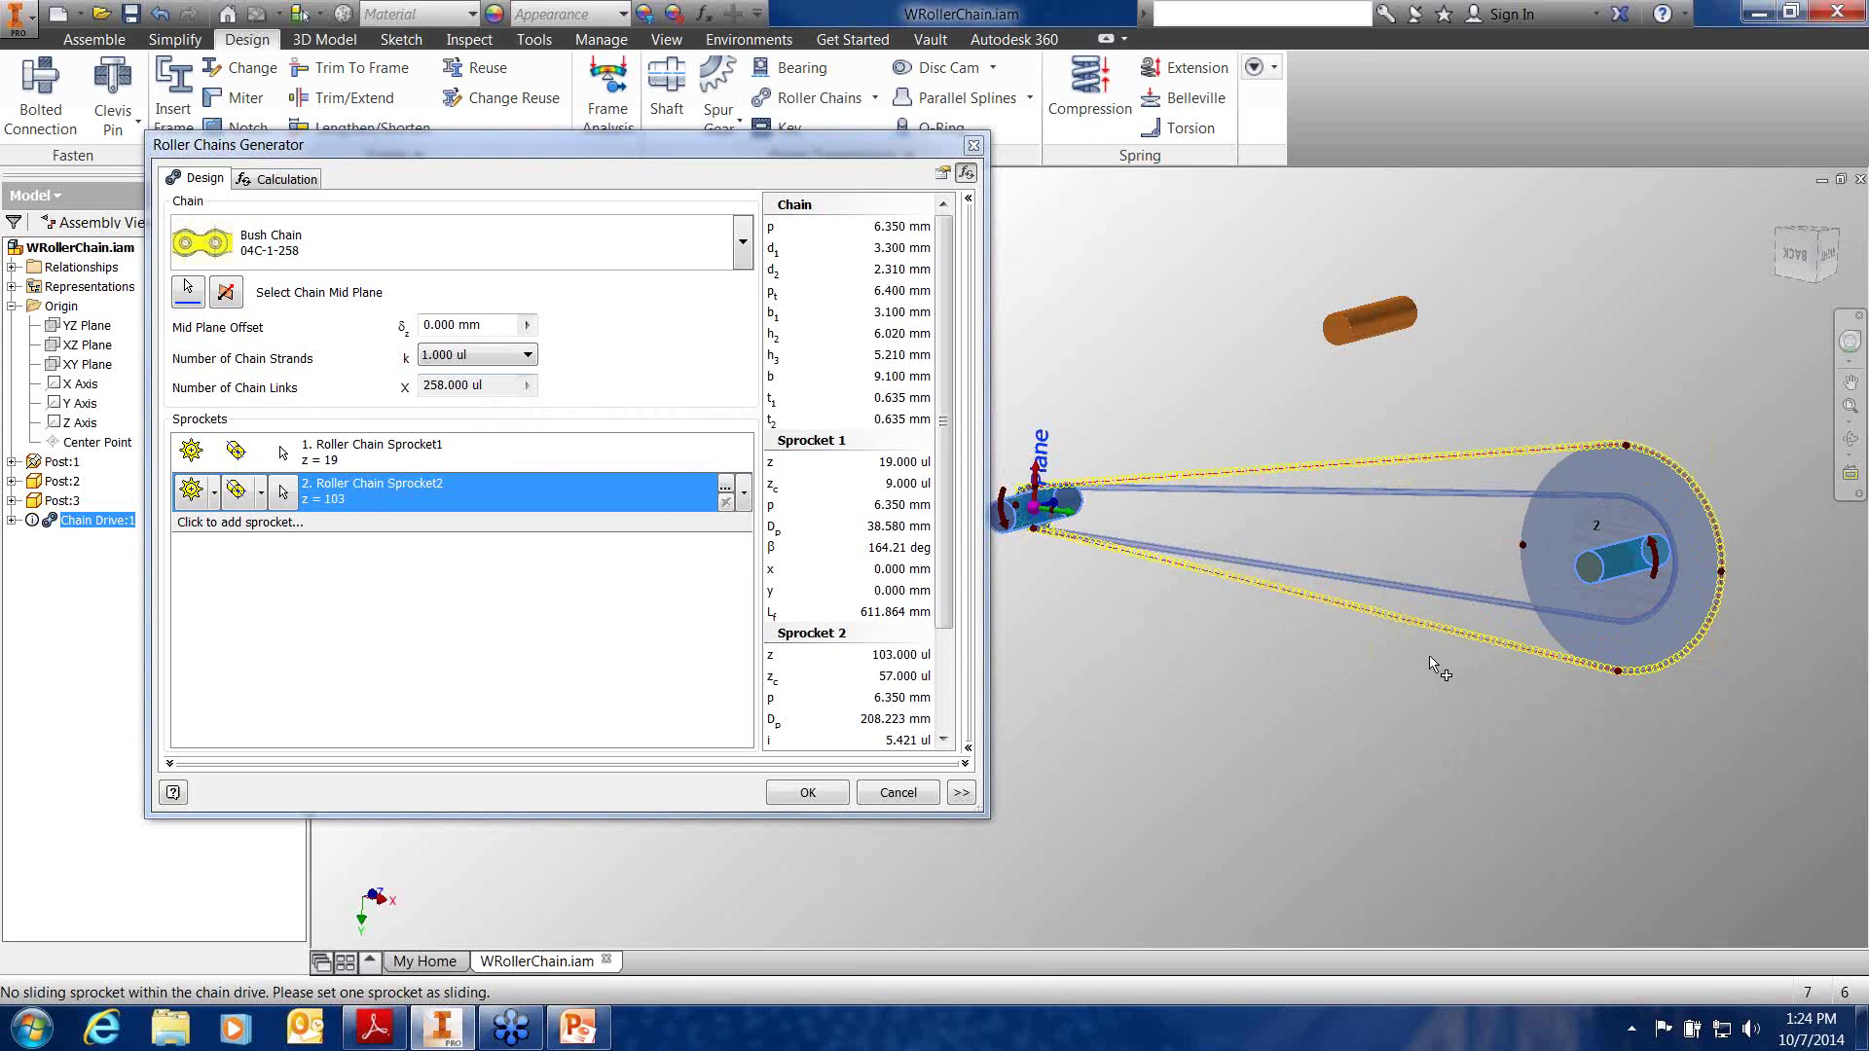
{"action": "left_click", "coordinate": [827, 798]}
{"action": "left_click", "coordinate": [715, 595]}
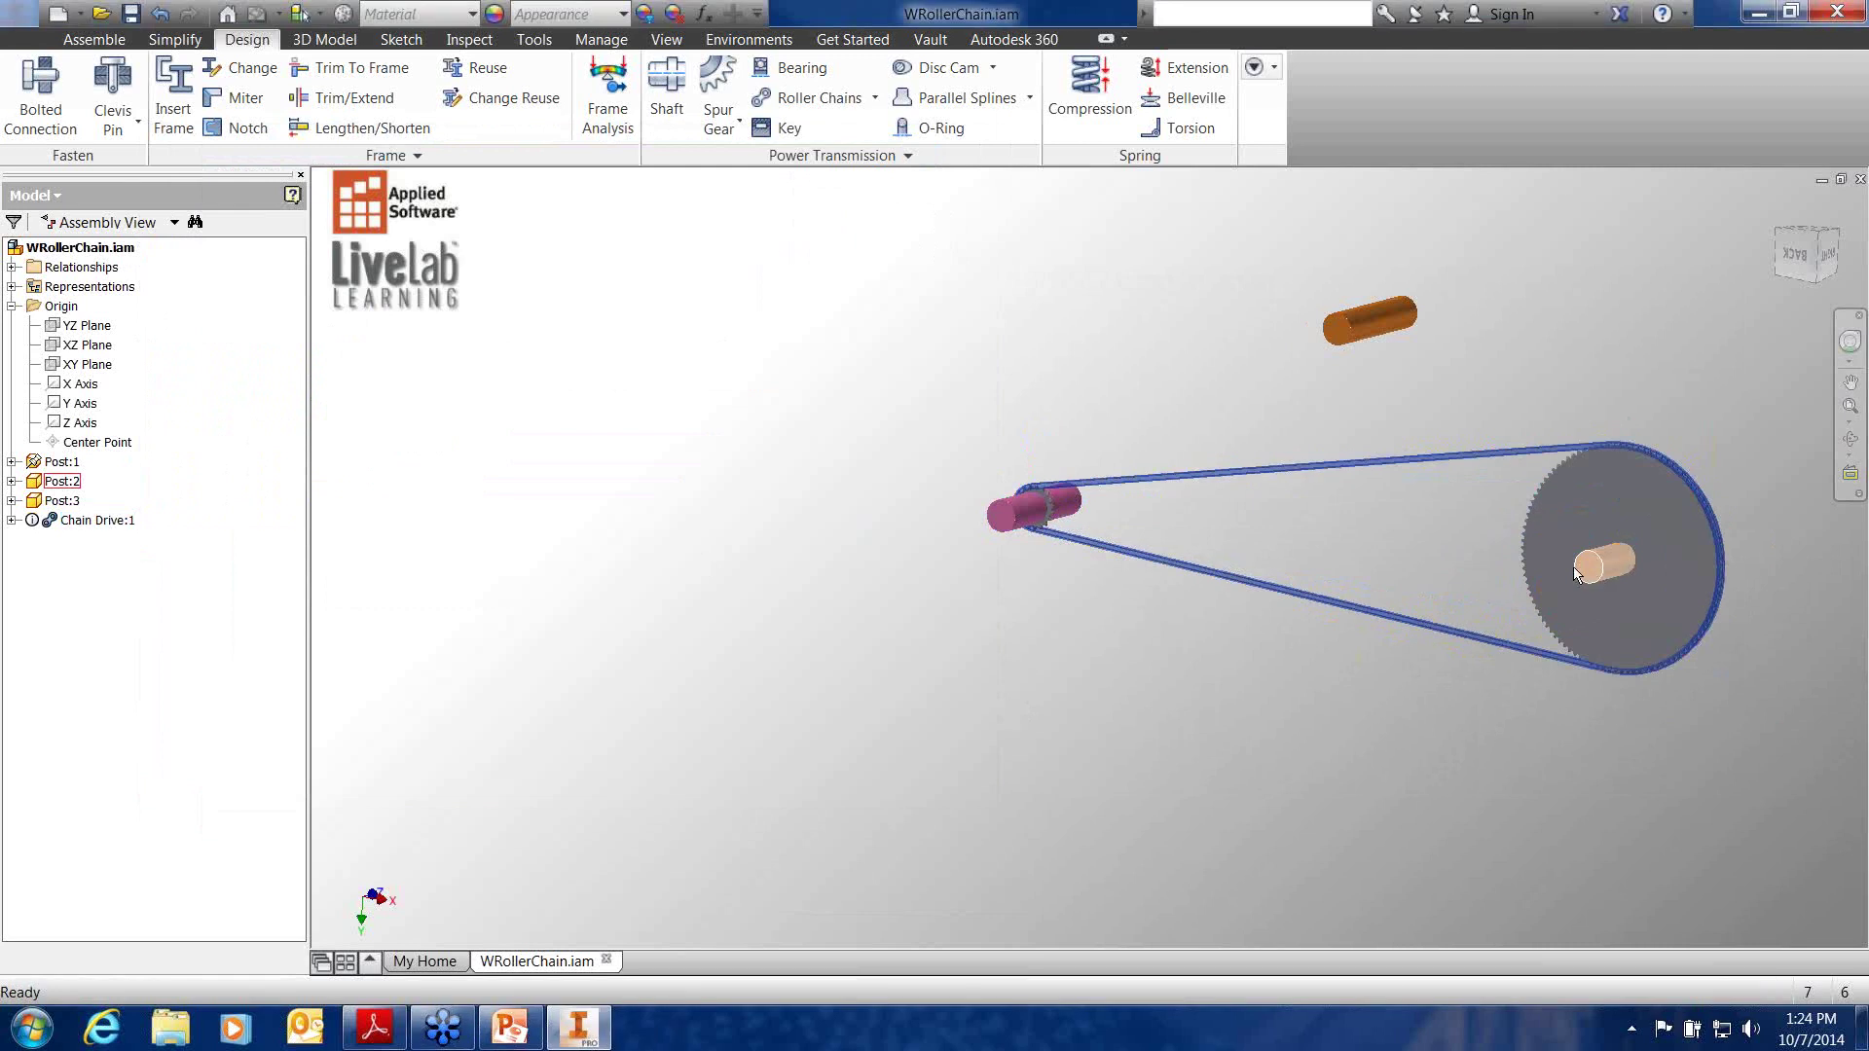
Move Post:2 closer to Post:1 and regenerate the chain drive so the second sprocket follows the post
{"action": "left_click_drag", "start_coordinate": [1466, 567], "coordinate": [1409, 558]}
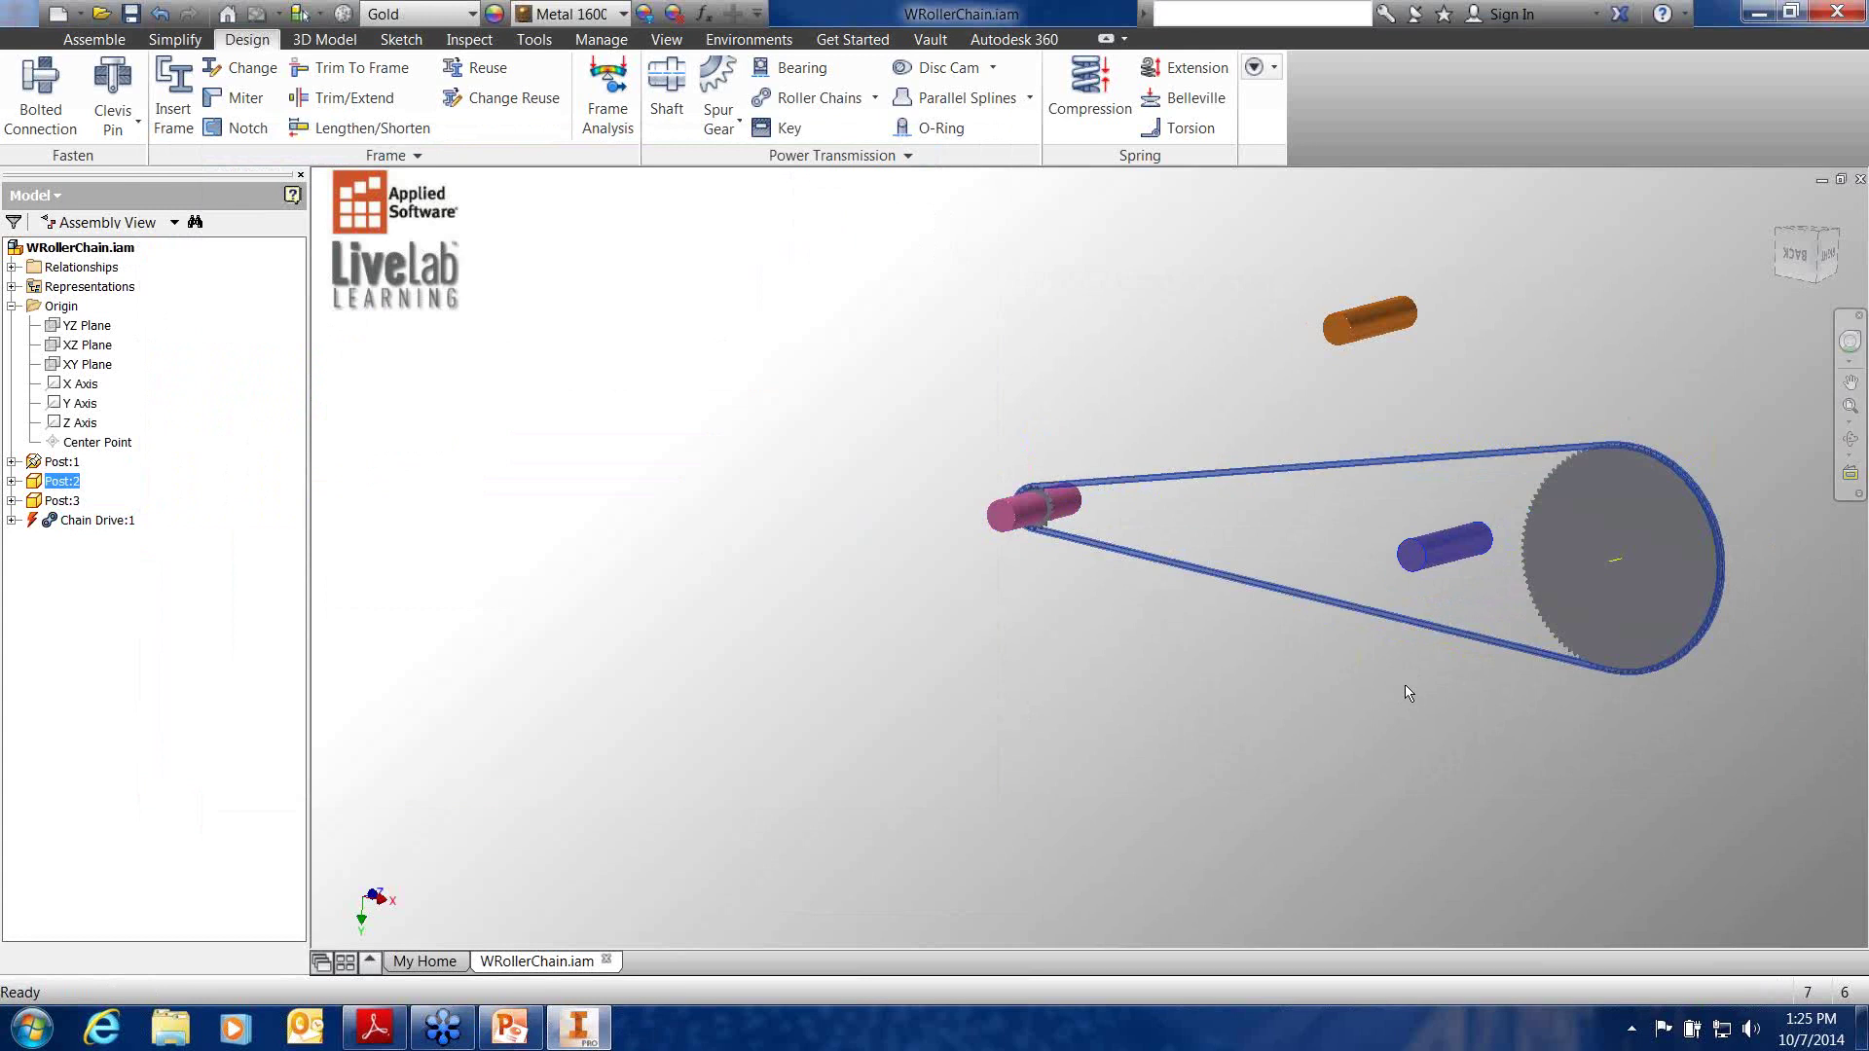
{"action": "left_click", "coordinate": [1357, 482]}
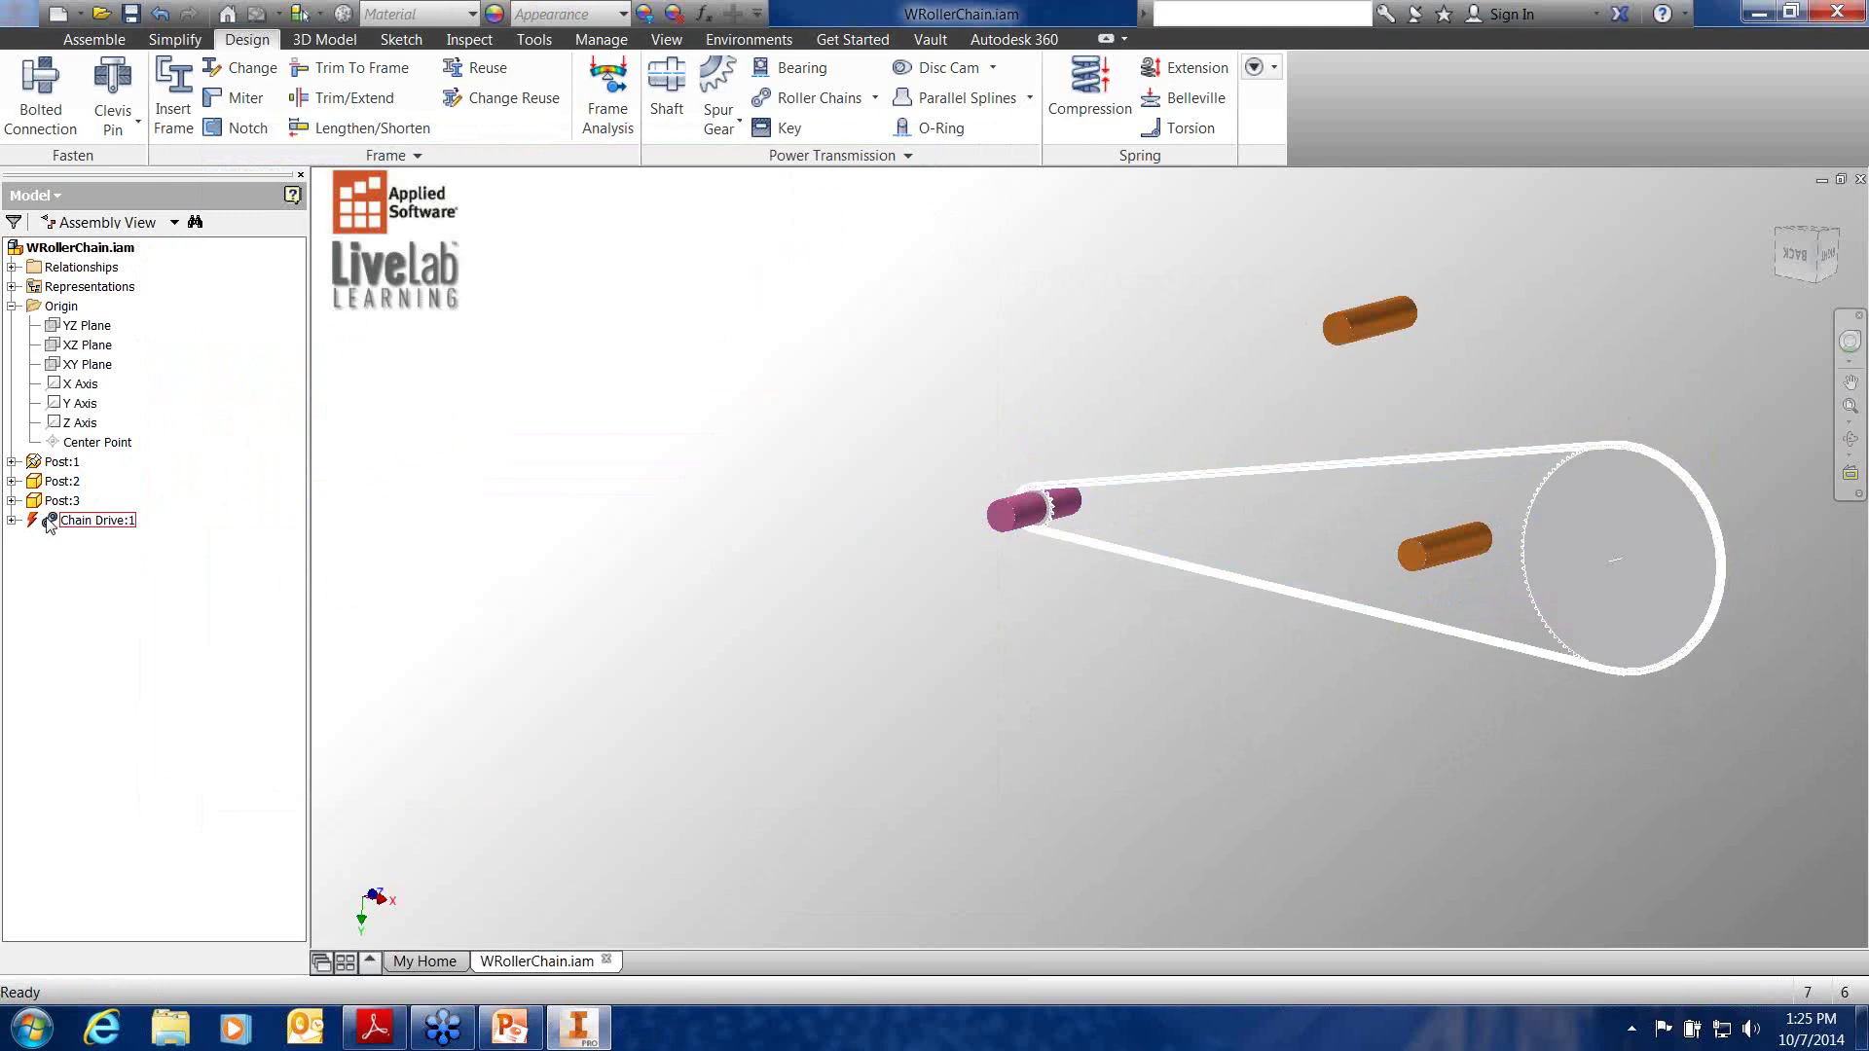
{"action": "left_click", "coordinate": [12, 521]}
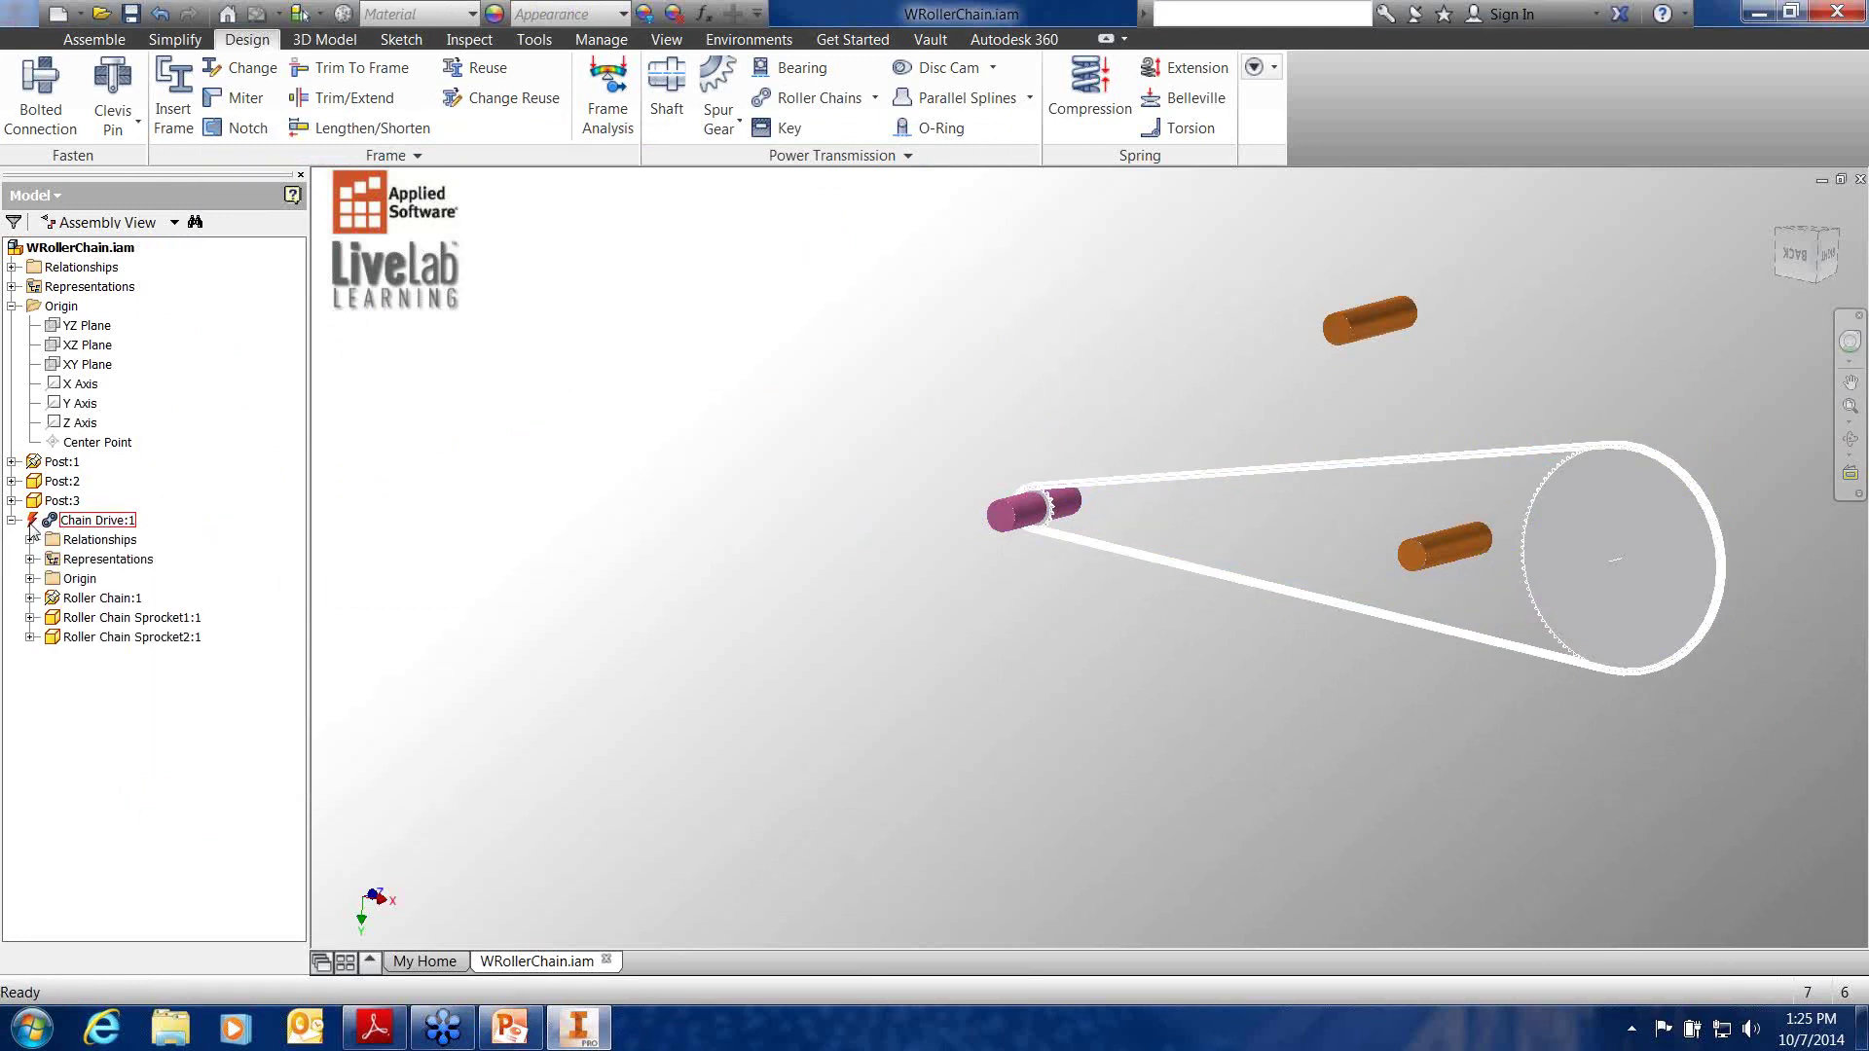
{"action": "right_click", "coordinate": [82, 523]}
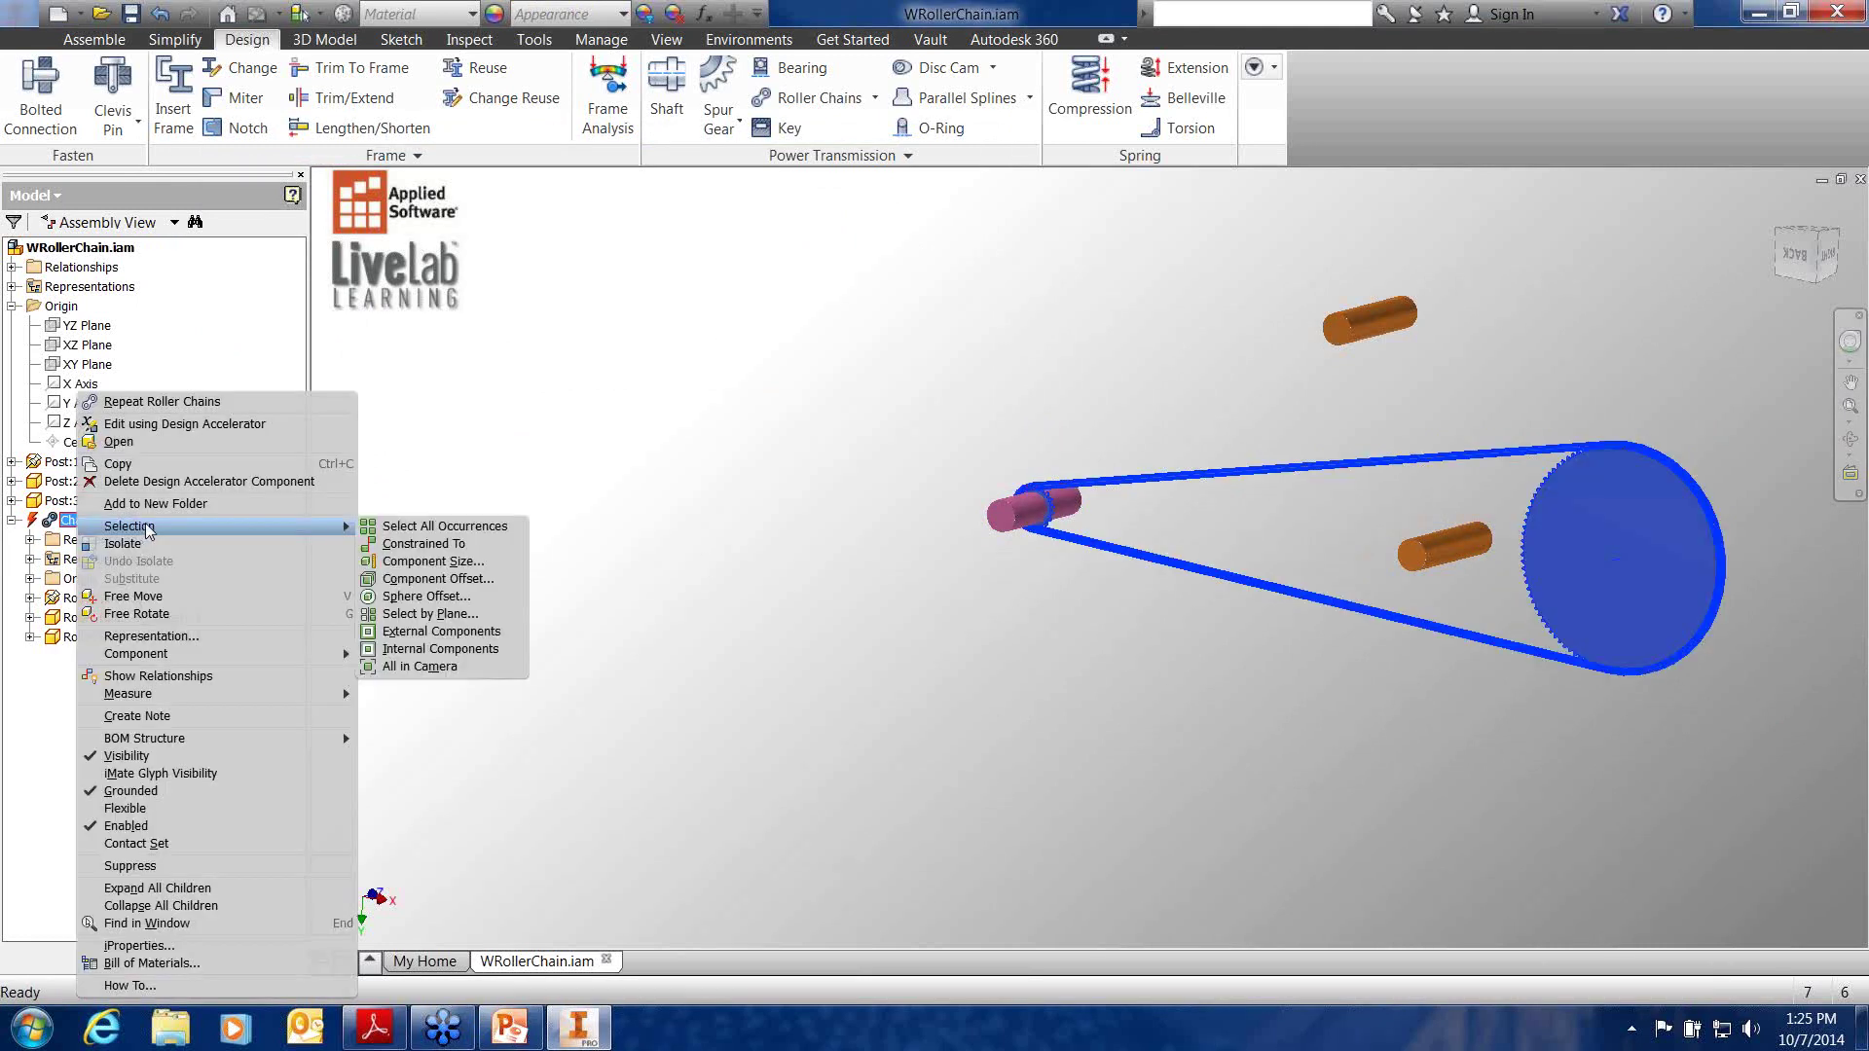
{"action": "left_click", "coordinate": [166, 423]}
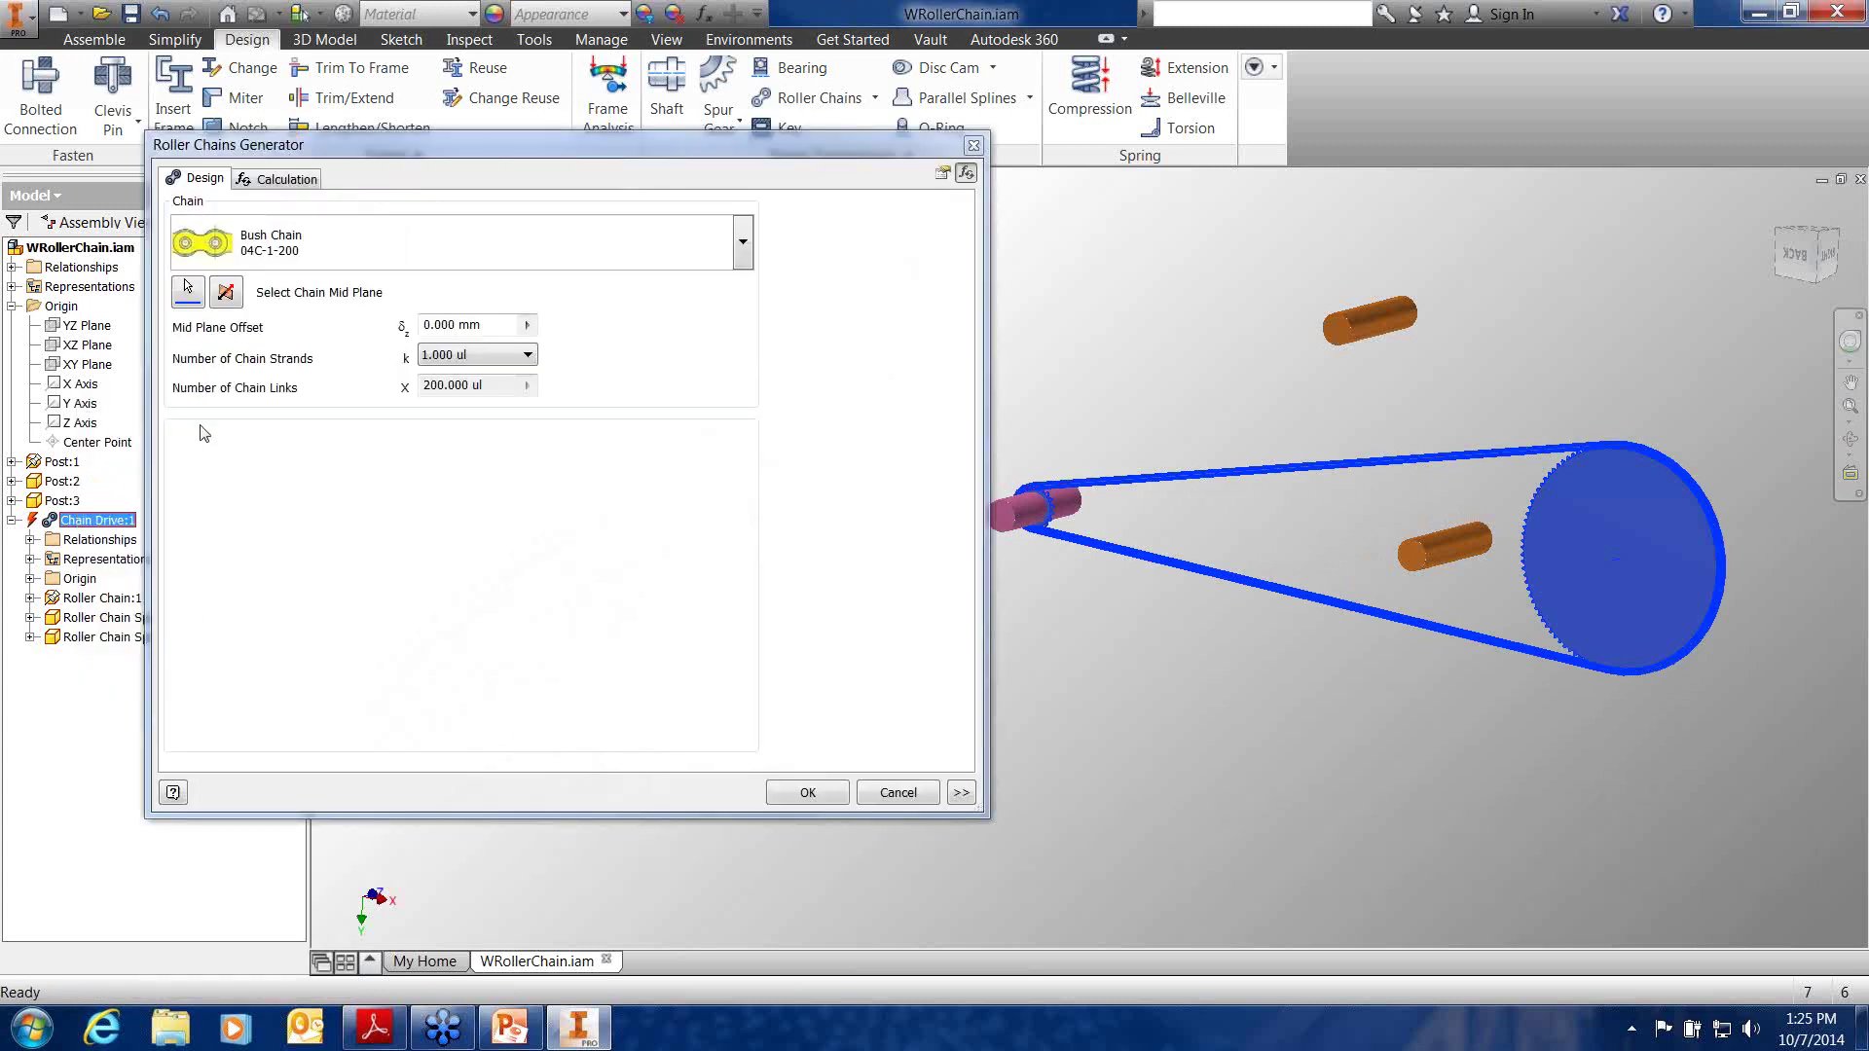
{"action": "left_click", "coordinate": [807, 793]}
{"action": "left_click", "coordinate": [704, 596]}
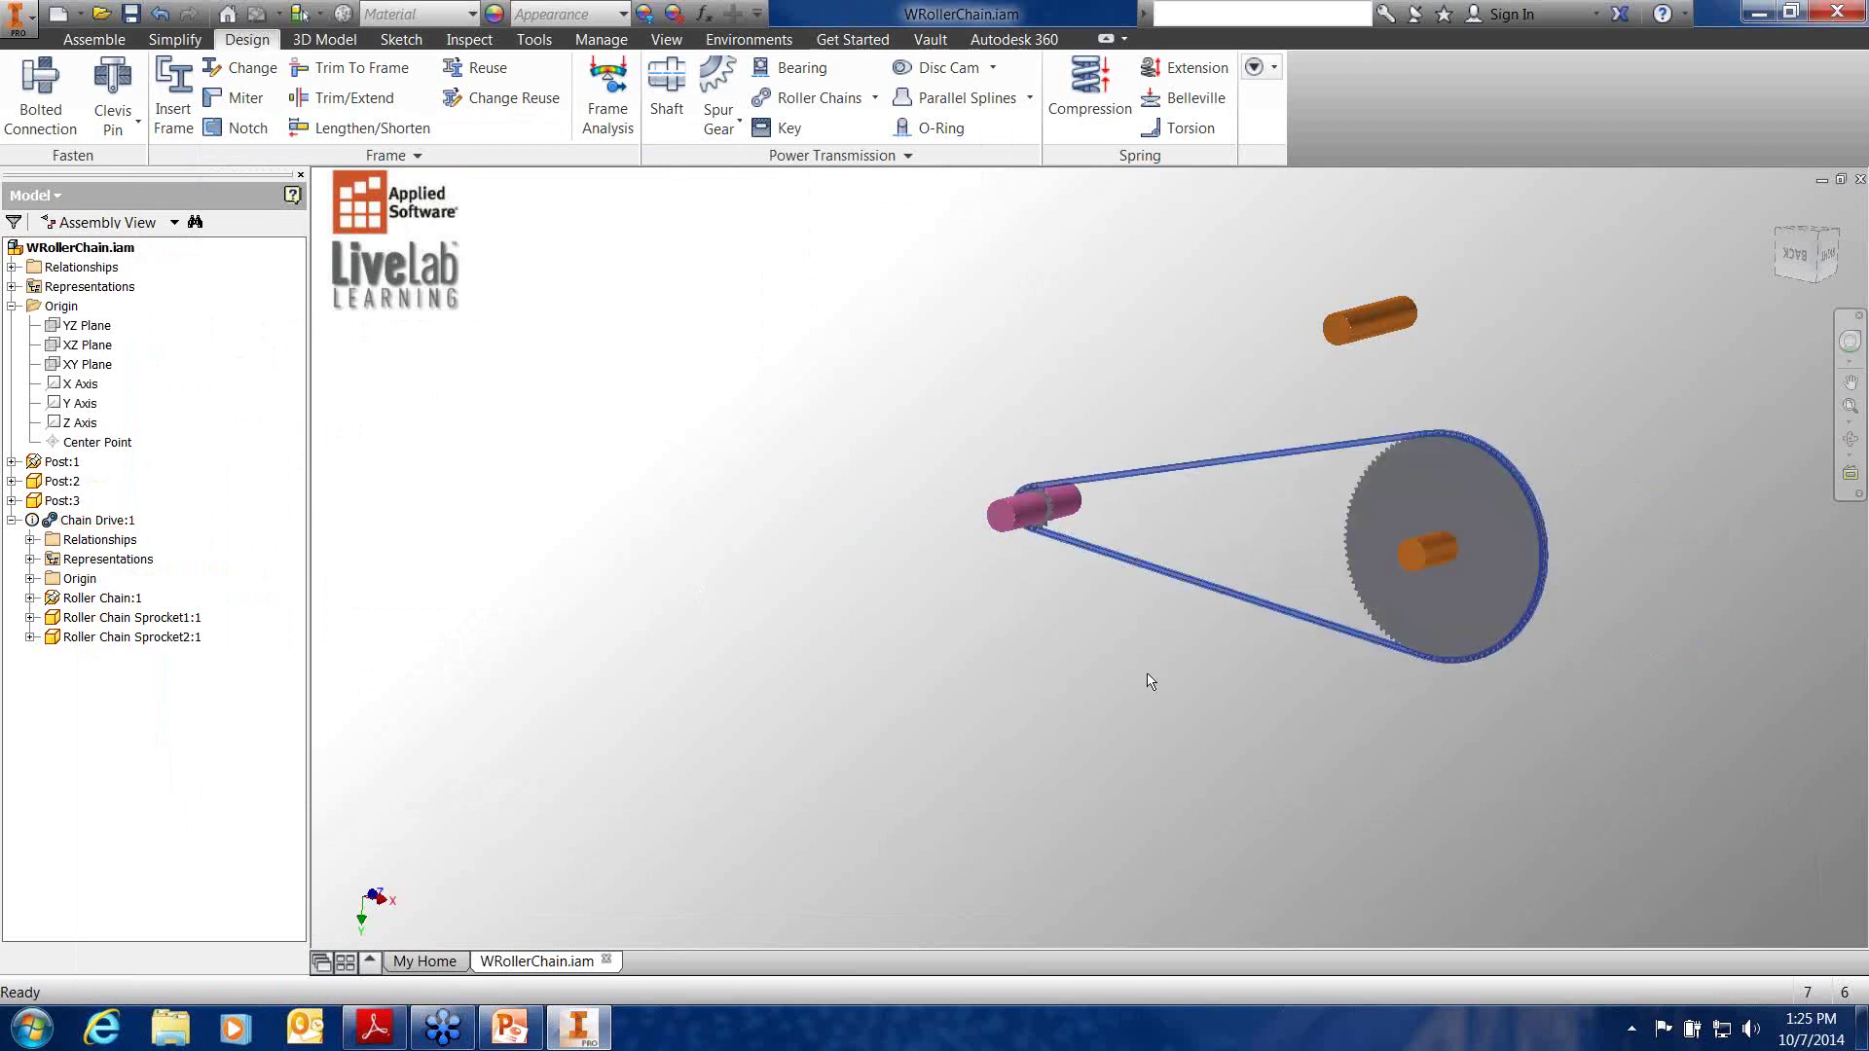
Move Post:3 inside the chain loop and add a third roller sprocket to the chain drive, fixed on Post:3 by selected geometry
{"action": "middle_click_drag", "start_coordinate": [1265, 509], "coordinate": [1112, 509]}
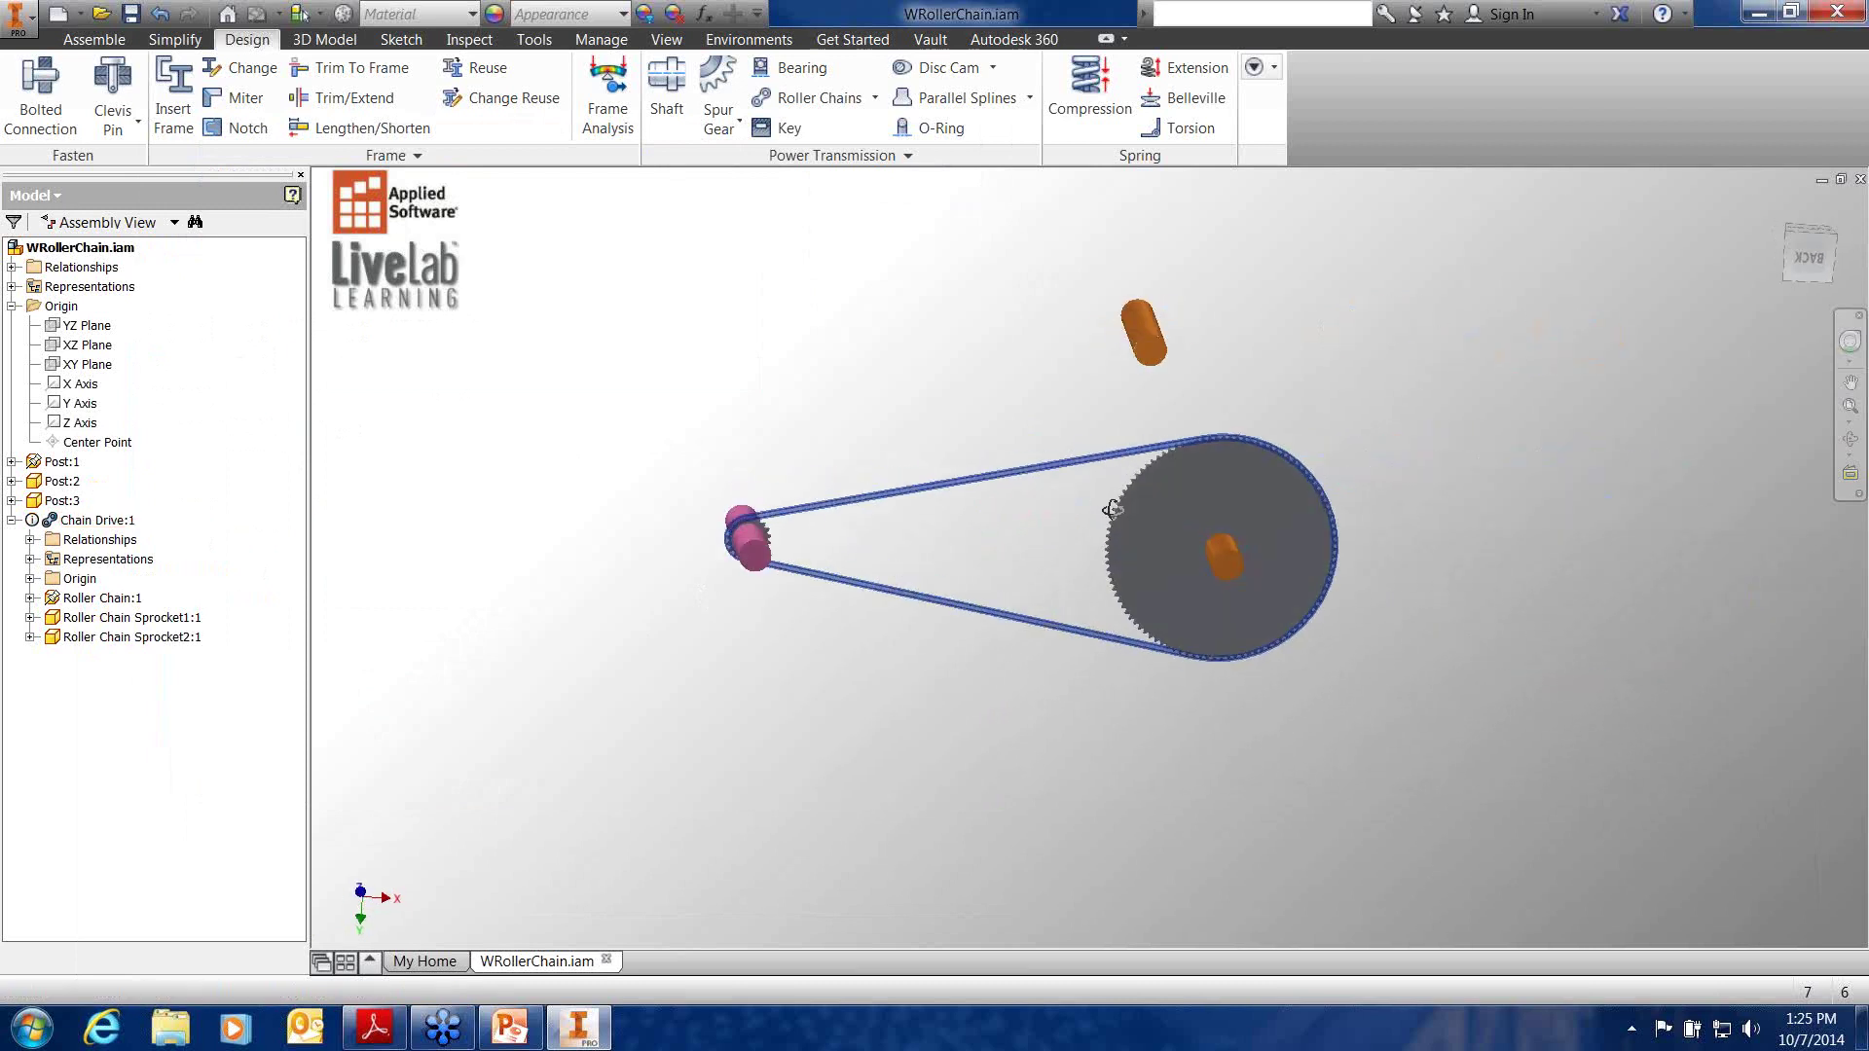
{"action": "left_click_drag", "start_coordinate": [1139, 329], "coordinate": [983, 522]}
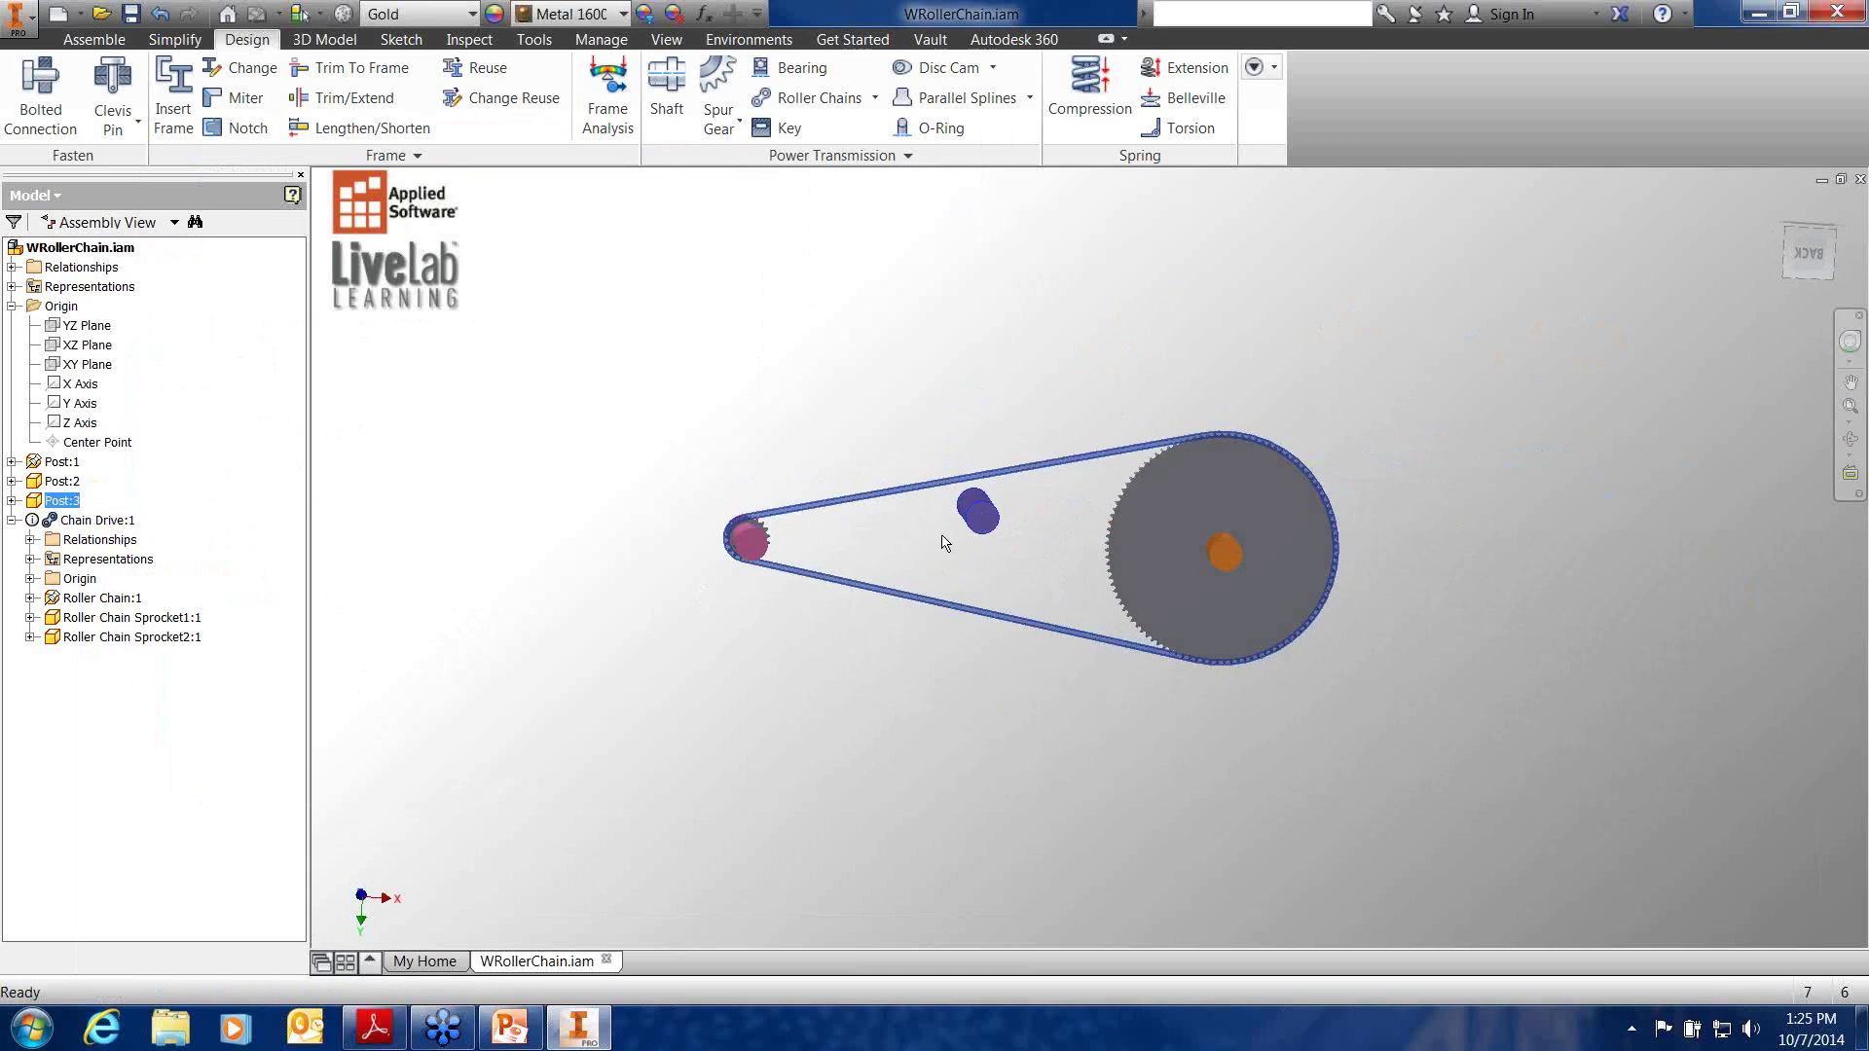
{"action": "left_click", "coordinate": [910, 490]}
{"action": "right_click", "coordinate": [908, 424]}
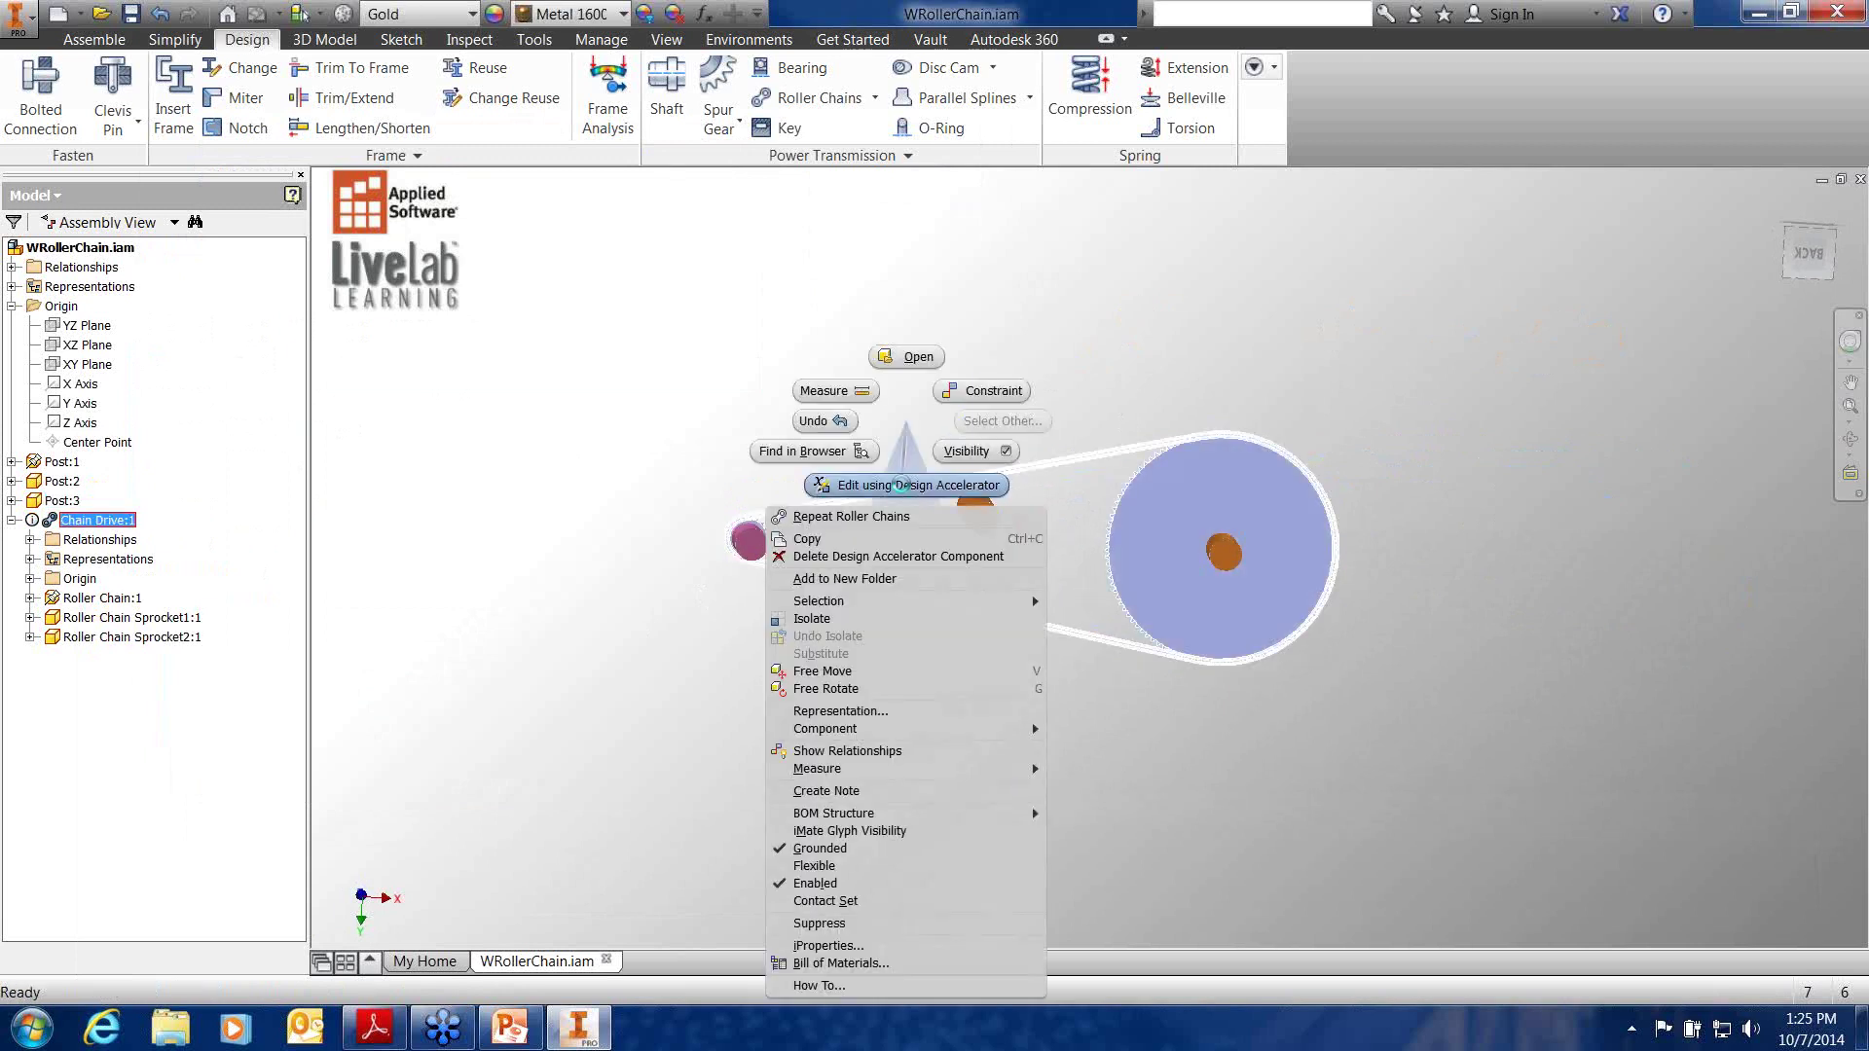
{"action": "left_click", "coordinate": [903, 487]}
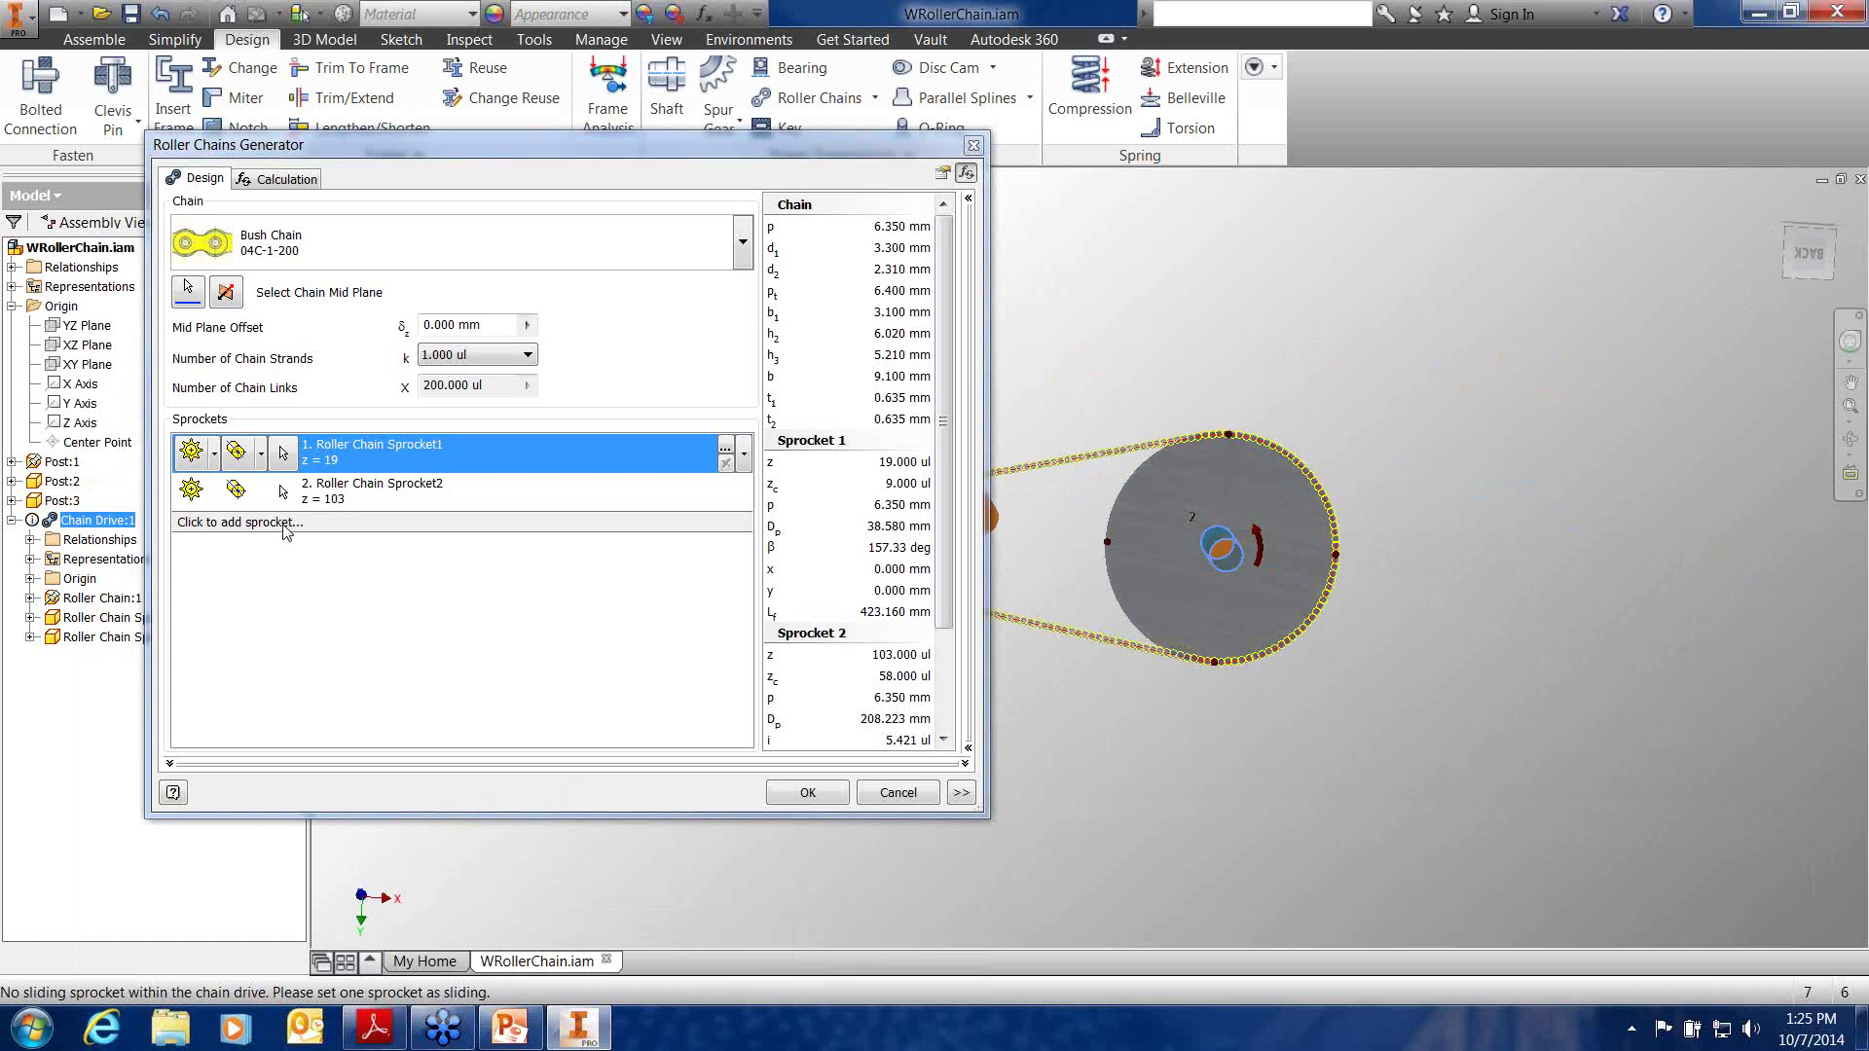
{"action": "left_click", "coordinate": [282, 524]}
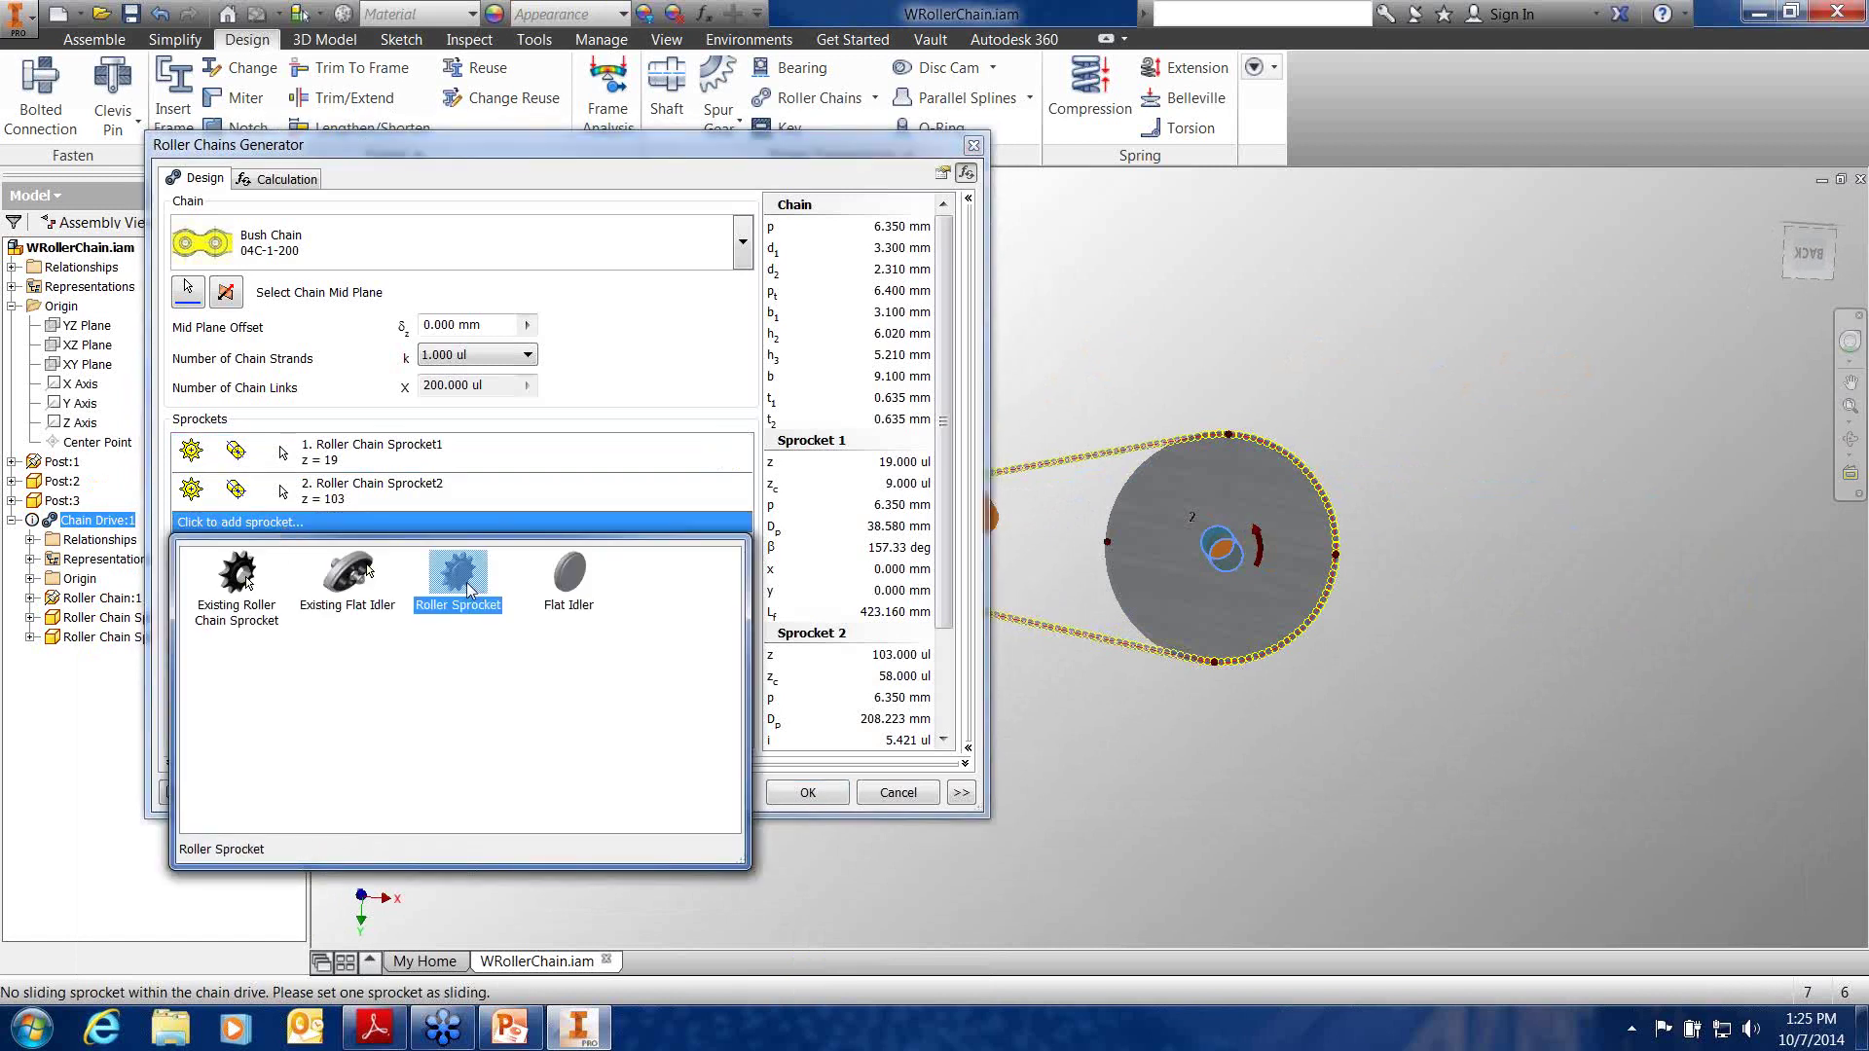
{"action": "left_click", "coordinate": [469, 589]}
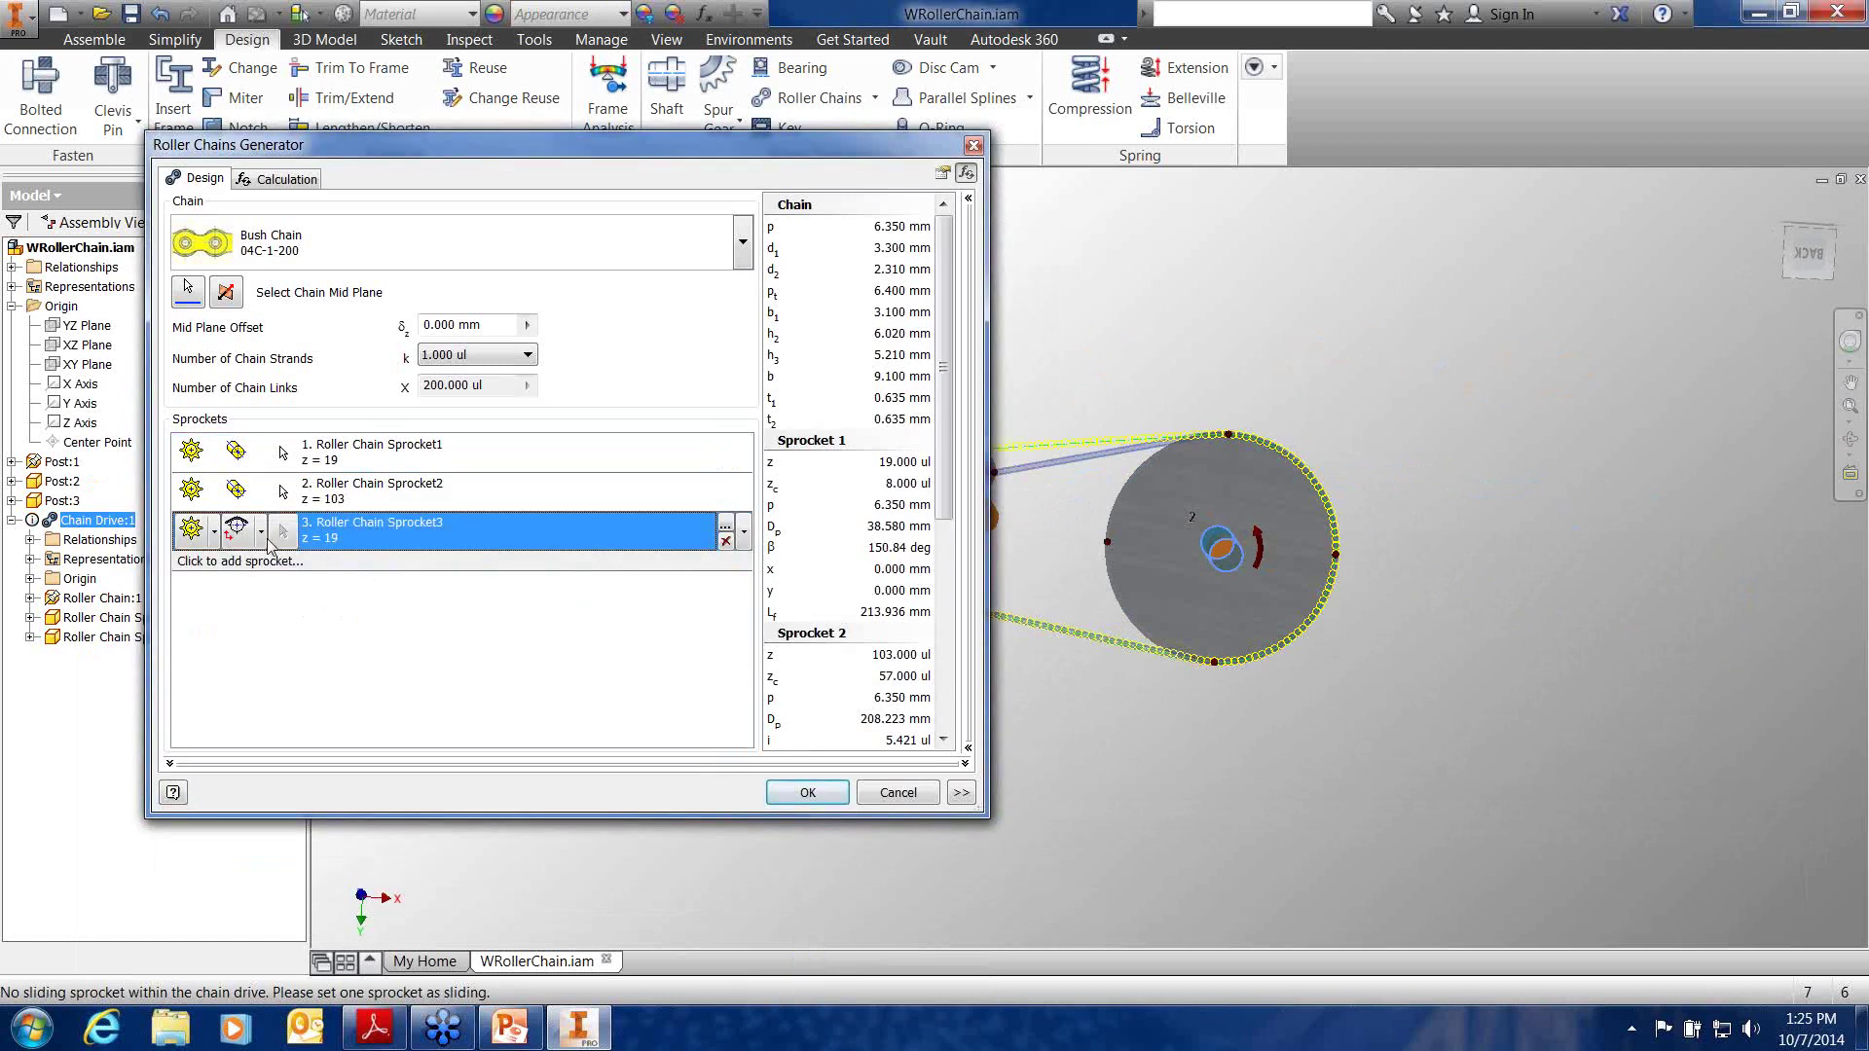
{"action": "left_click", "coordinate": [261, 533]}
{"action": "left_click", "coordinate": [442, 607]}
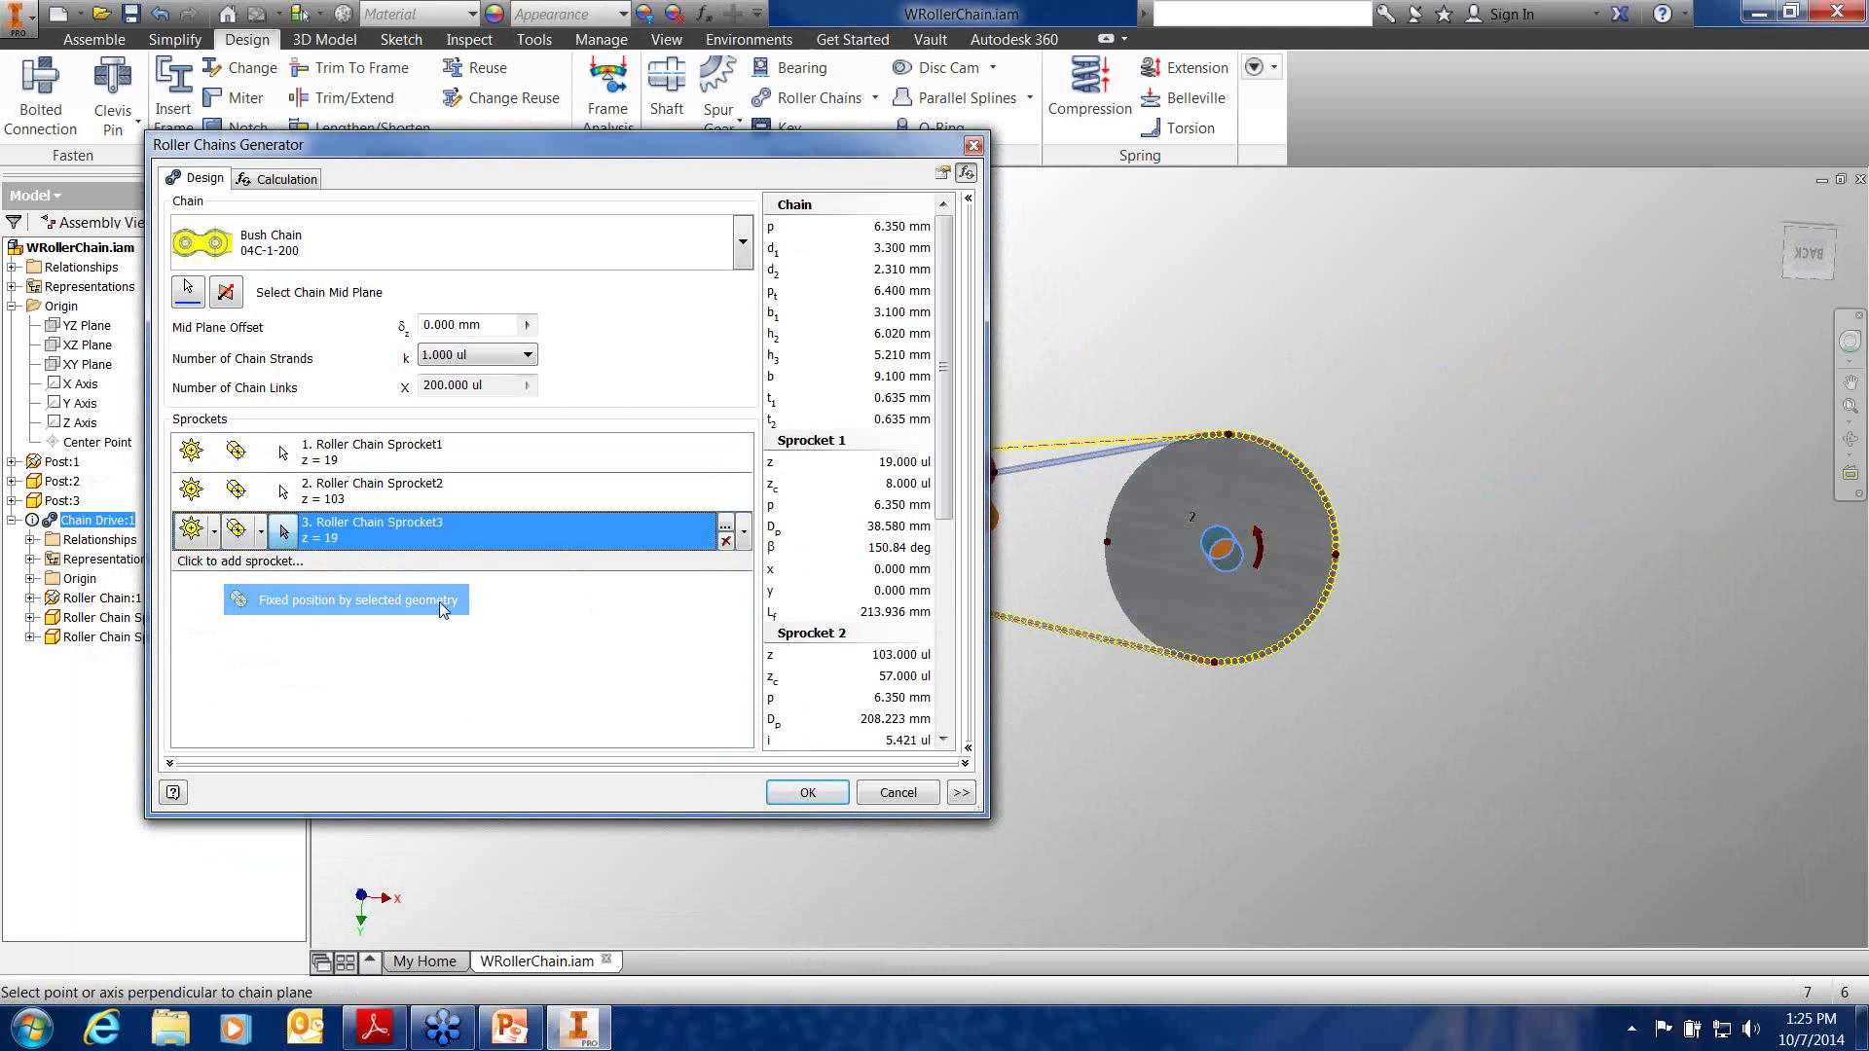
{"action": "middle_click_drag", "start_coordinate": [1012, 530], "coordinate": [1228, 535]}
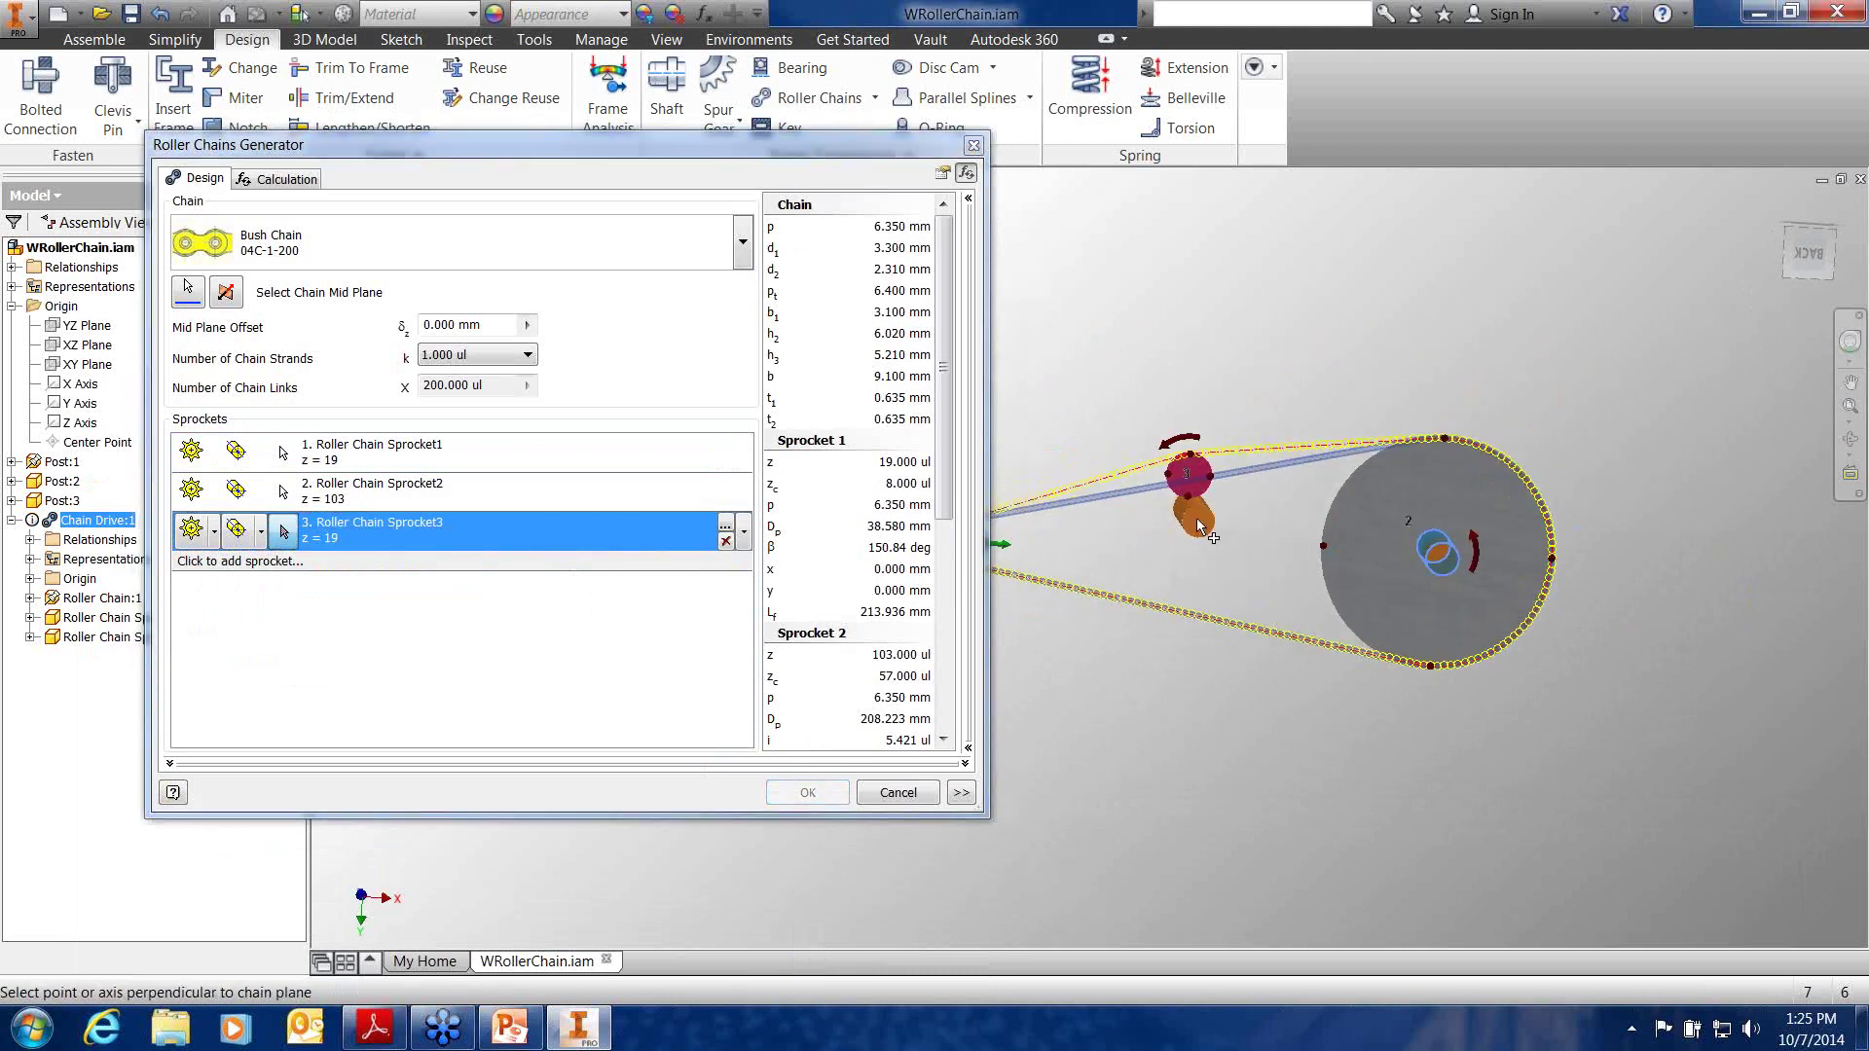
{"action": "left_click", "coordinate": [1204, 530]}
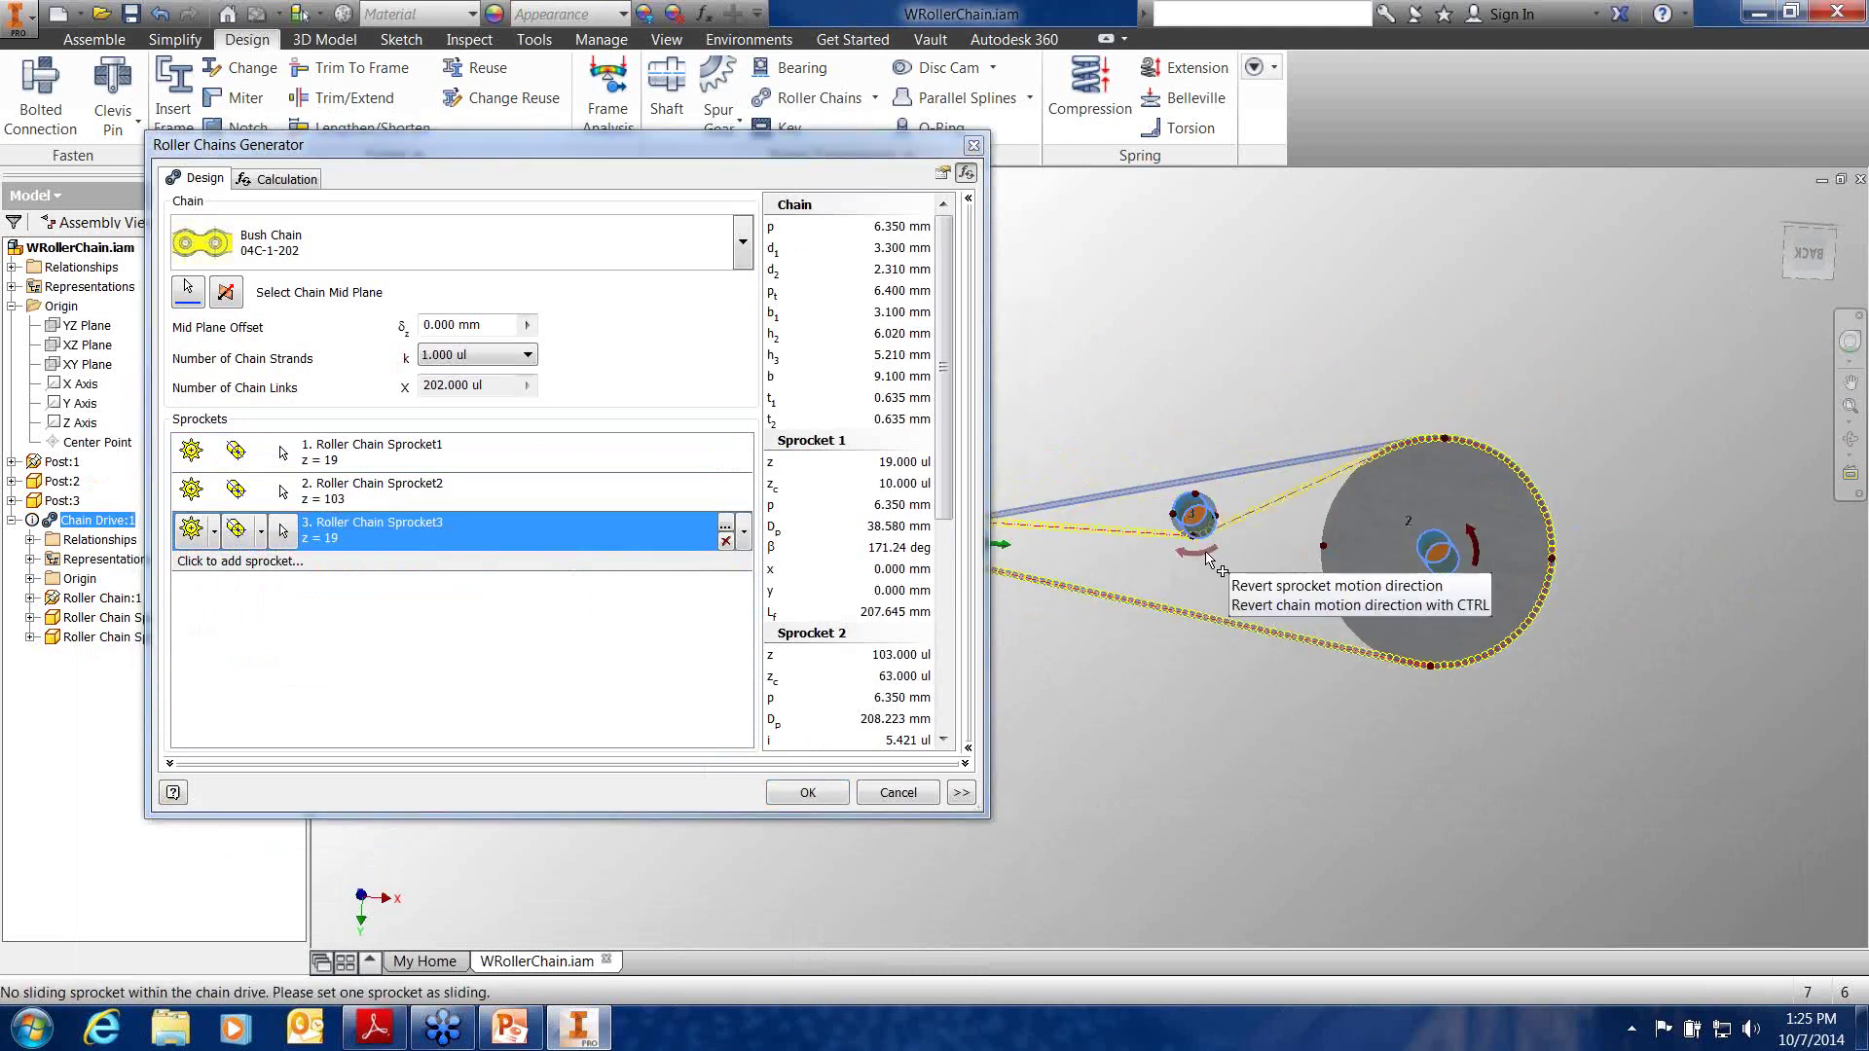
Set the third sprocket's motion direction so the upper chain run passes beneath it, and accept the design to regenerate the chain drive
{"action": "scroll", "coordinate": [1228, 523], "scroll_direction": "up", "scroll_amount": 3}
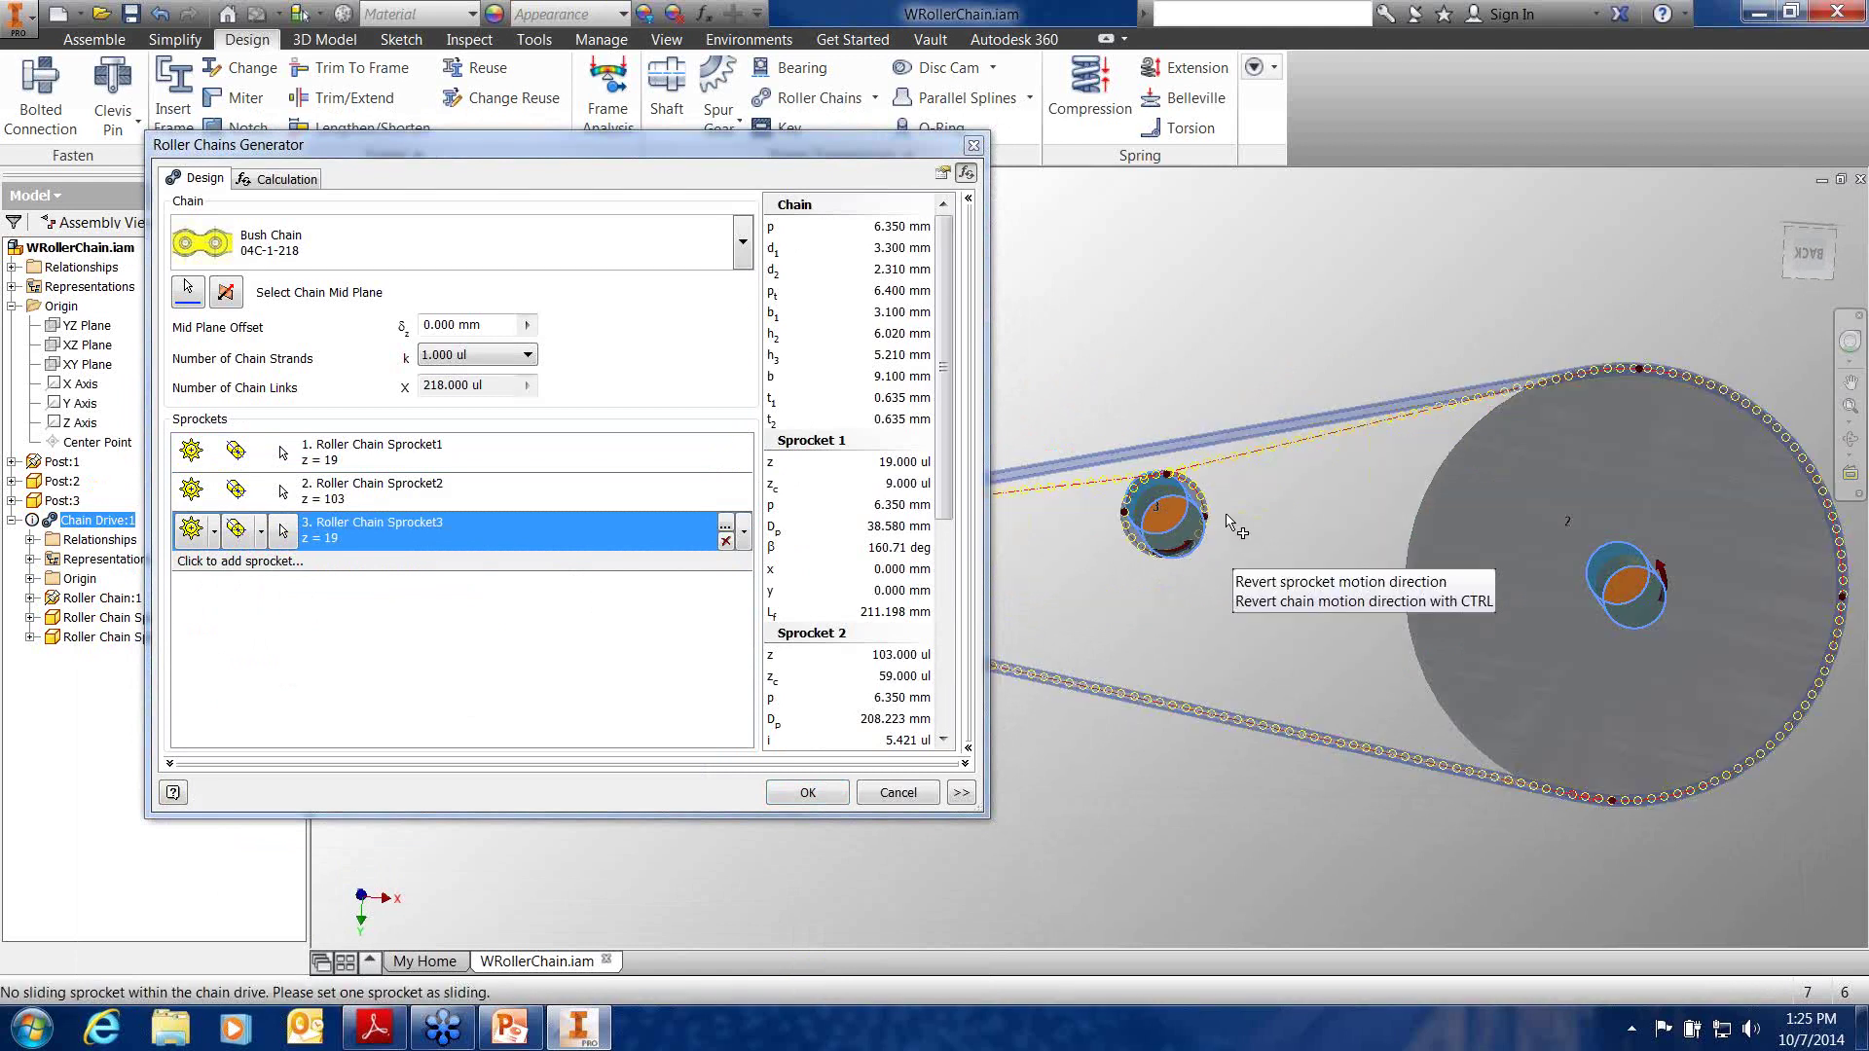
{"action": "scroll", "coordinate": [1228, 523], "scroll_direction": "up", "scroll_amount": 3}
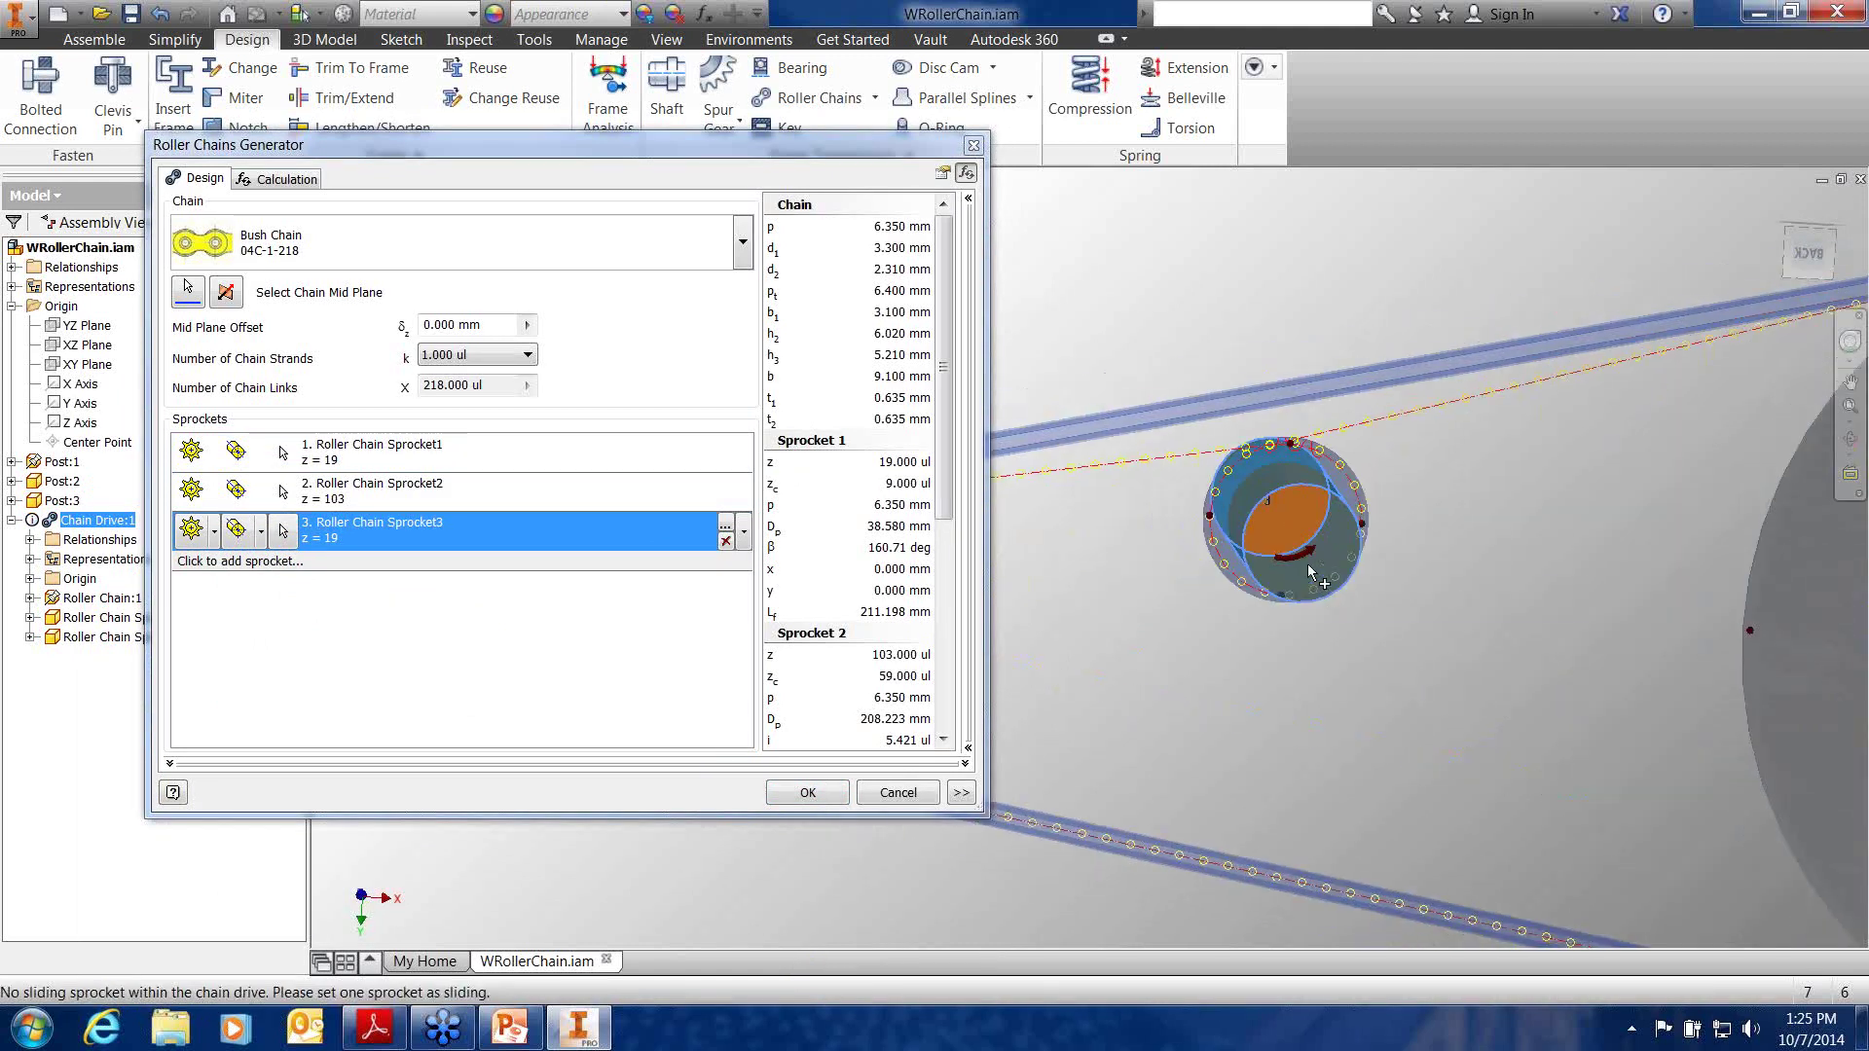
{"action": "left_click", "coordinate": [1304, 563]}
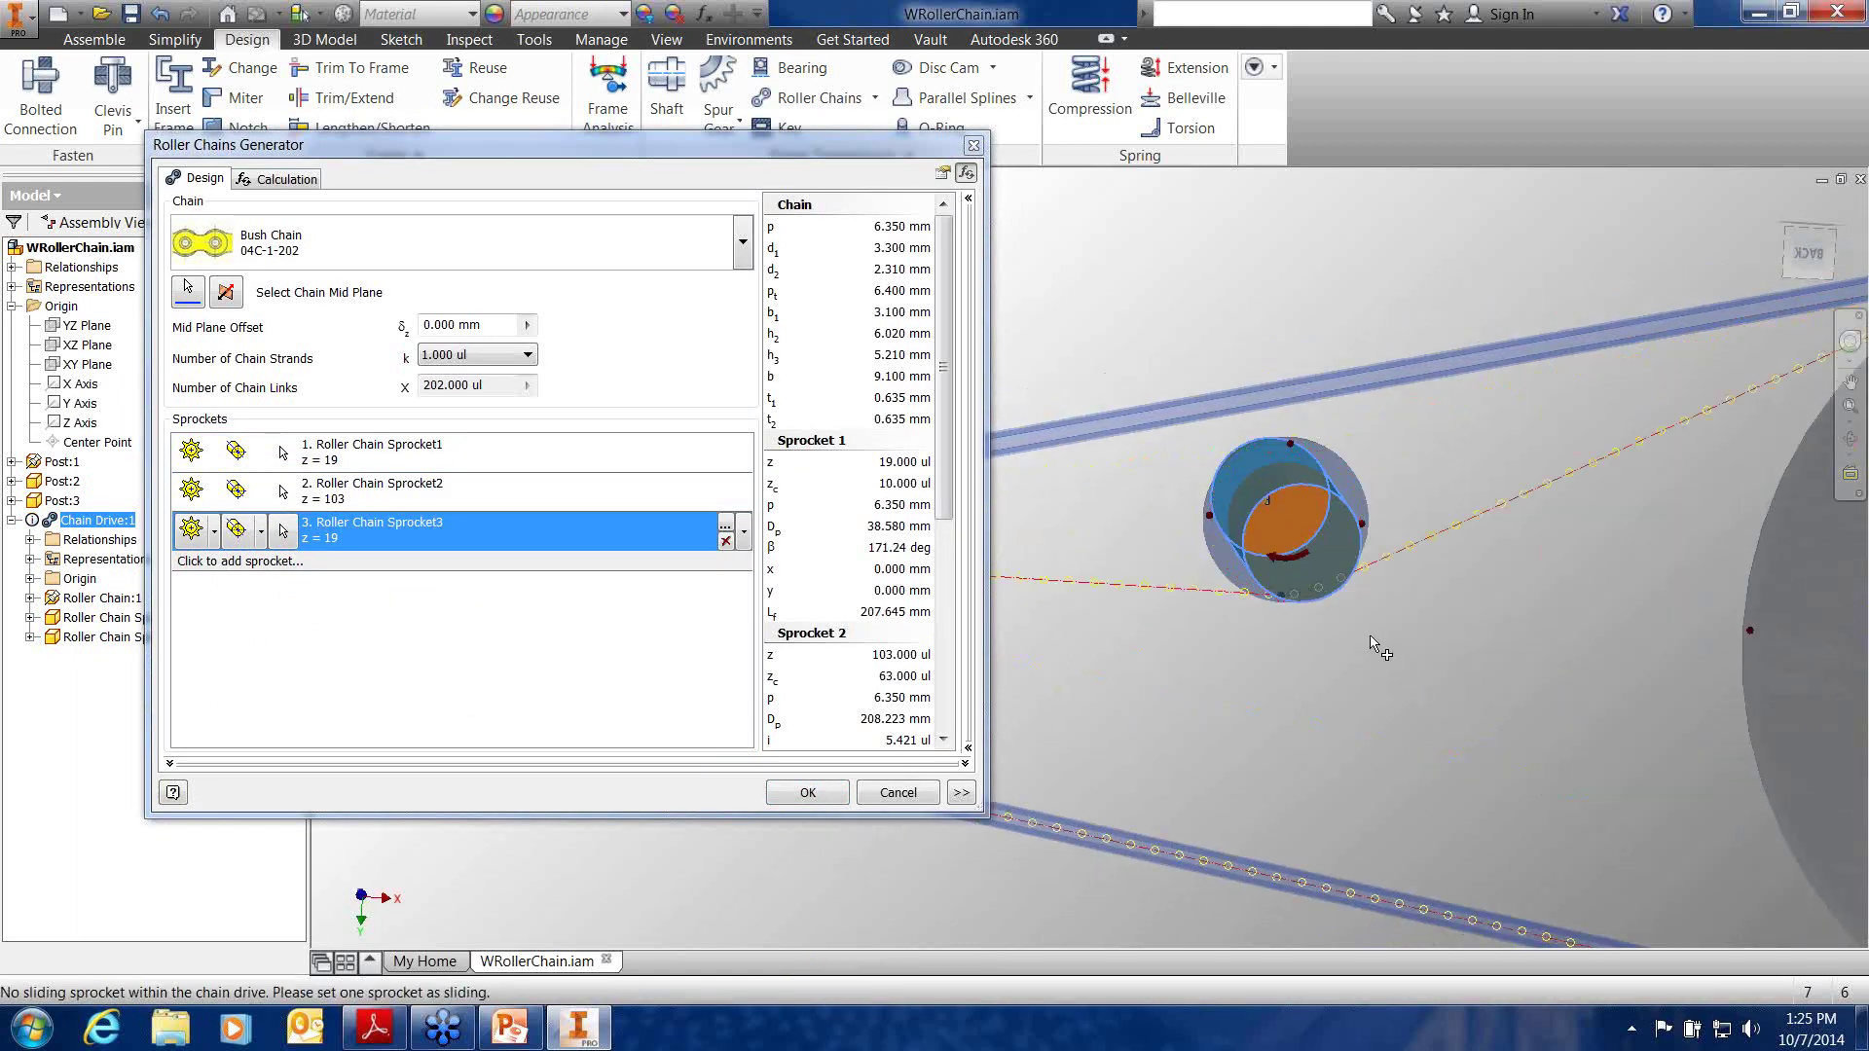
{"action": "middle_click_drag", "start_coordinate": [1384, 649], "coordinate": [1556, 571]}
{"action": "scroll", "coordinate": [1513, 592], "scroll_direction": "down", "scroll_amount": 3}
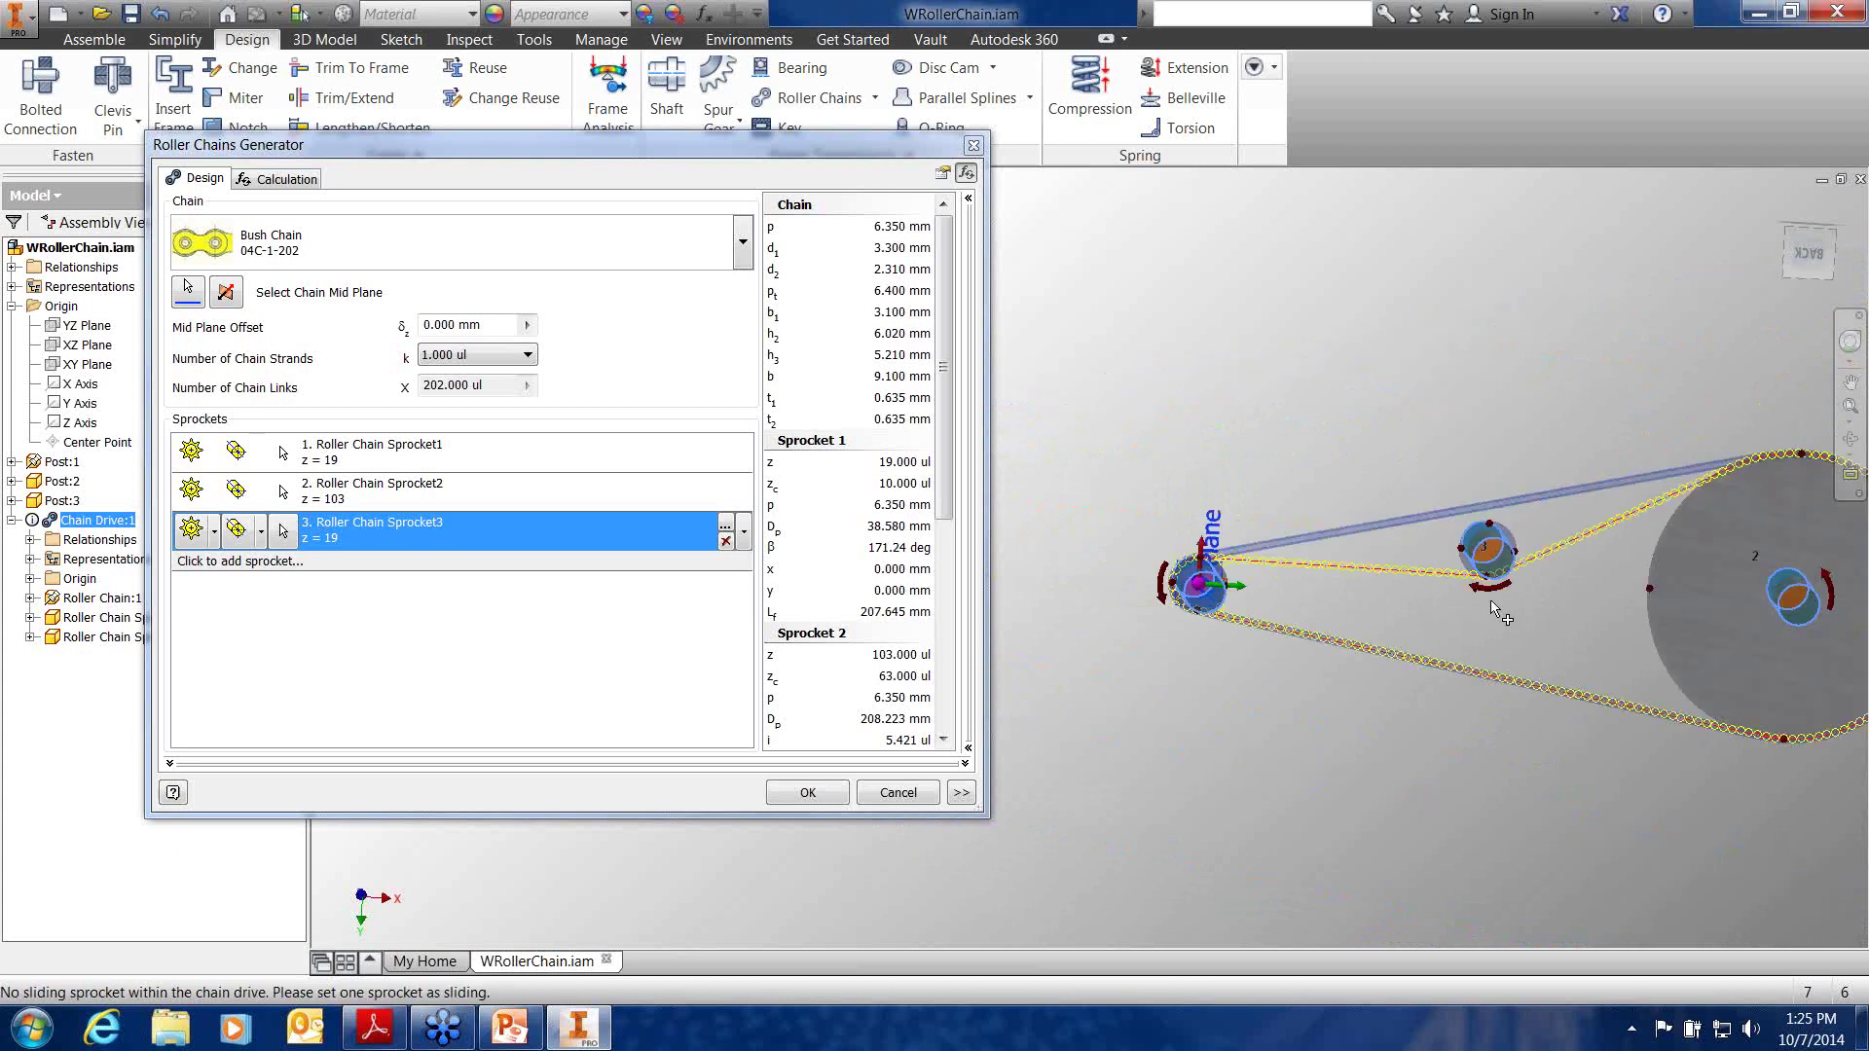
{"action": "middle_click_drag", "start_coordinate": [1513, 592], "coordinate": [1577, 575], "text": "shift"}
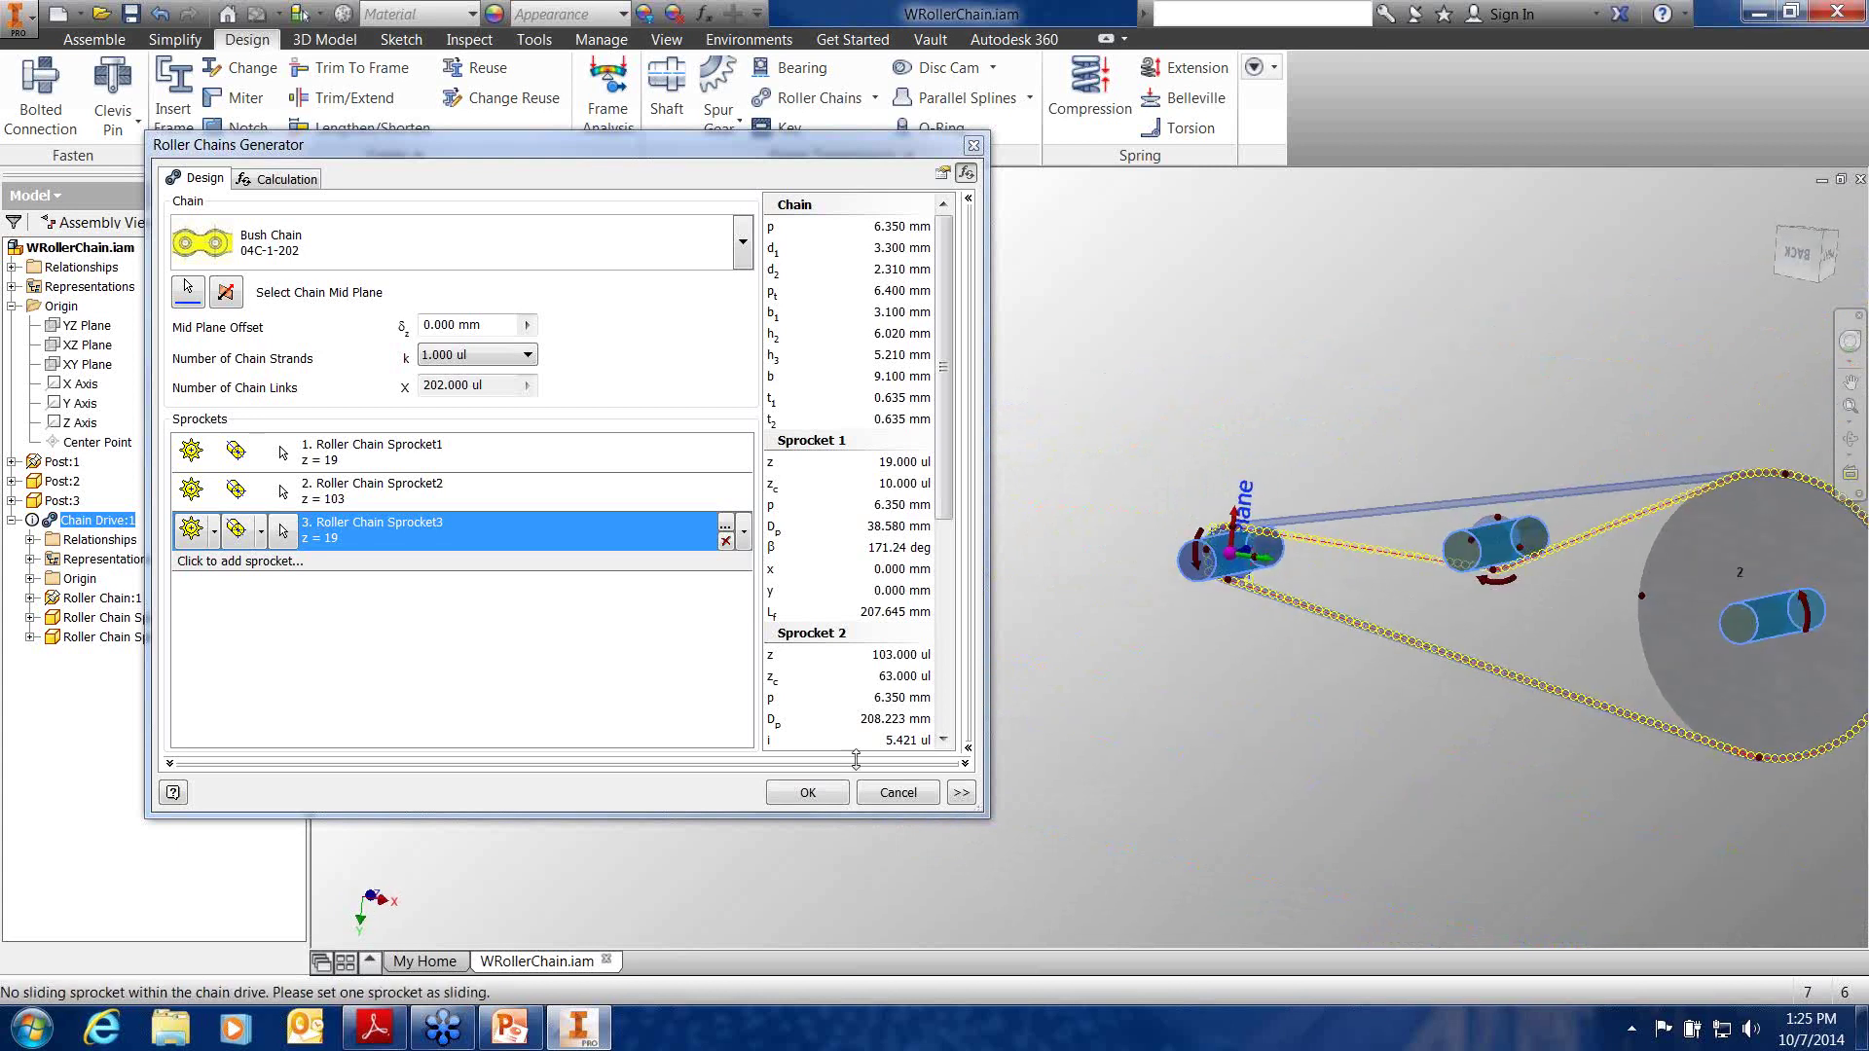
{"action": "left_click", "coordinate": [824, 791]}
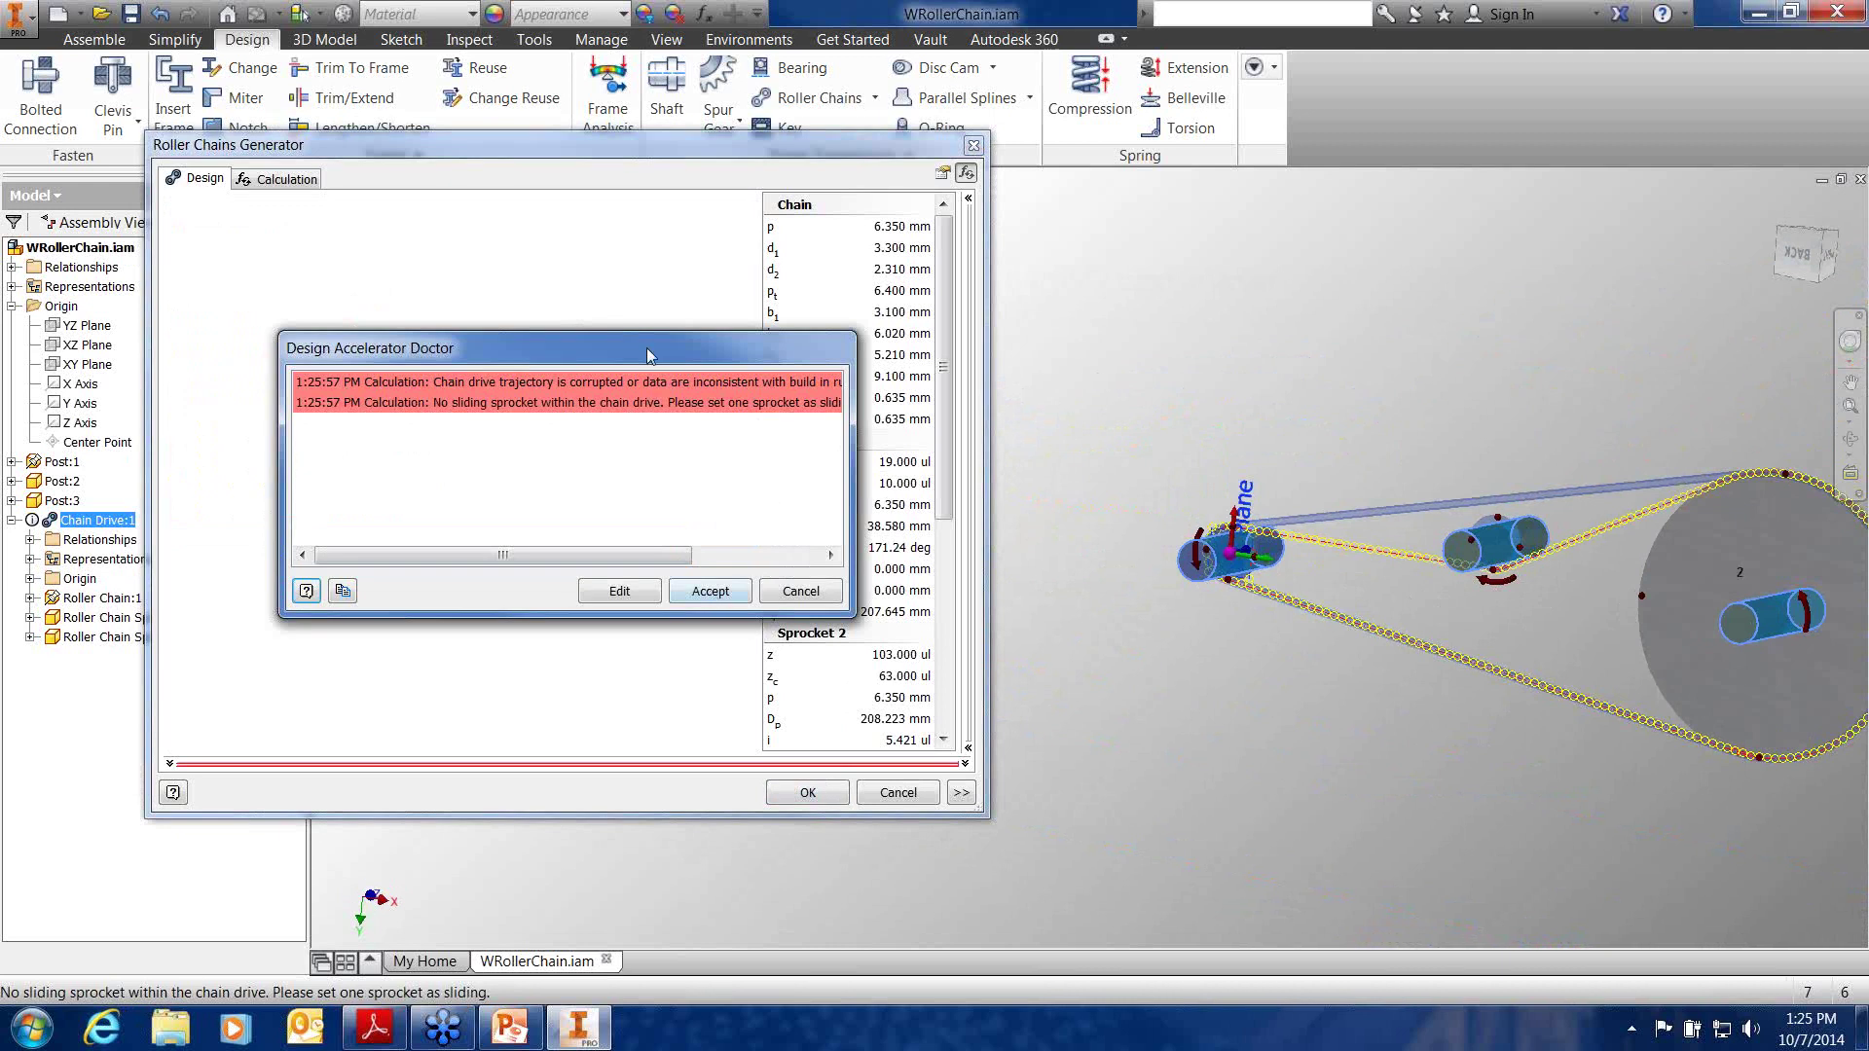
{"action": "left_click", "coordinate": [710, 590]}
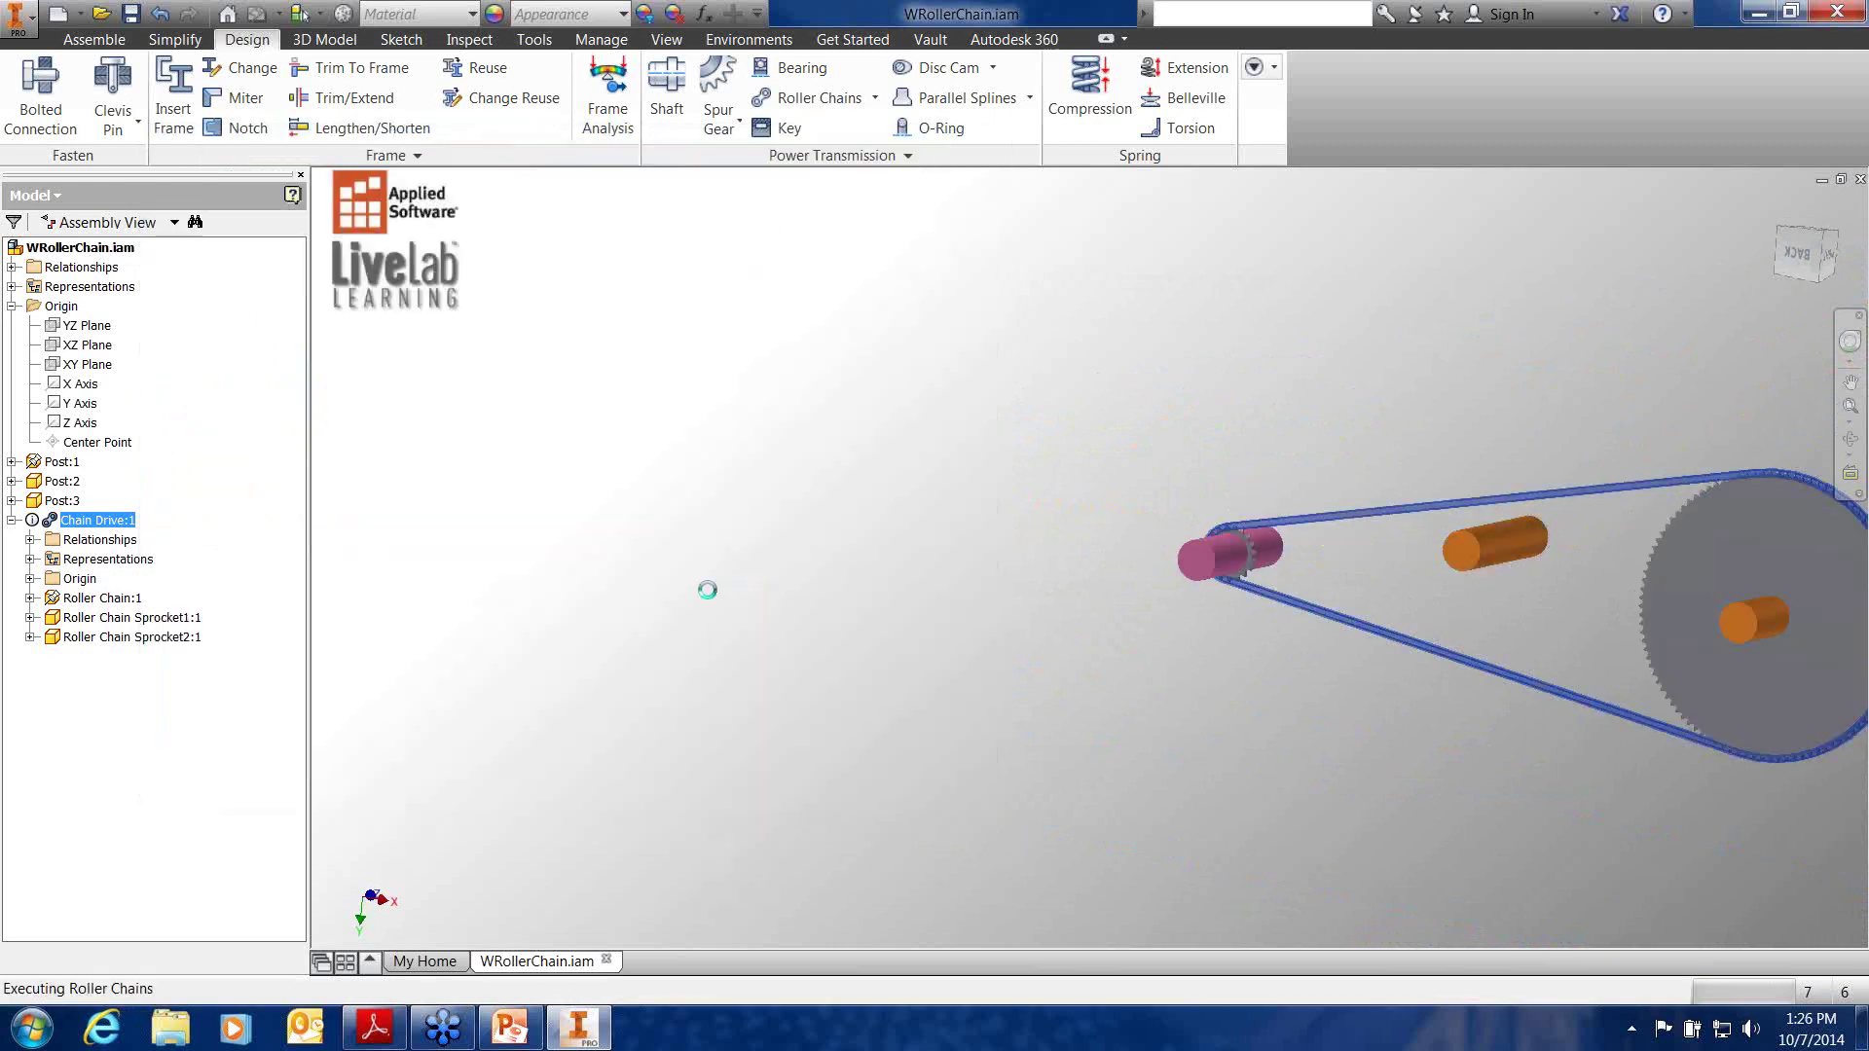
{"action": "scroll", "coordinate": [1406, 538], "scroll_direction": "up", "scroll_amount": 5}
{"action": "scroll", "coordinate": [1139, 452], "scroll_direction": "down", "scroll_amount": 4}
{"action": "scroll", "coordinate": [1256, 597], "scroll_direction": "up", "scroll_amount": 1}
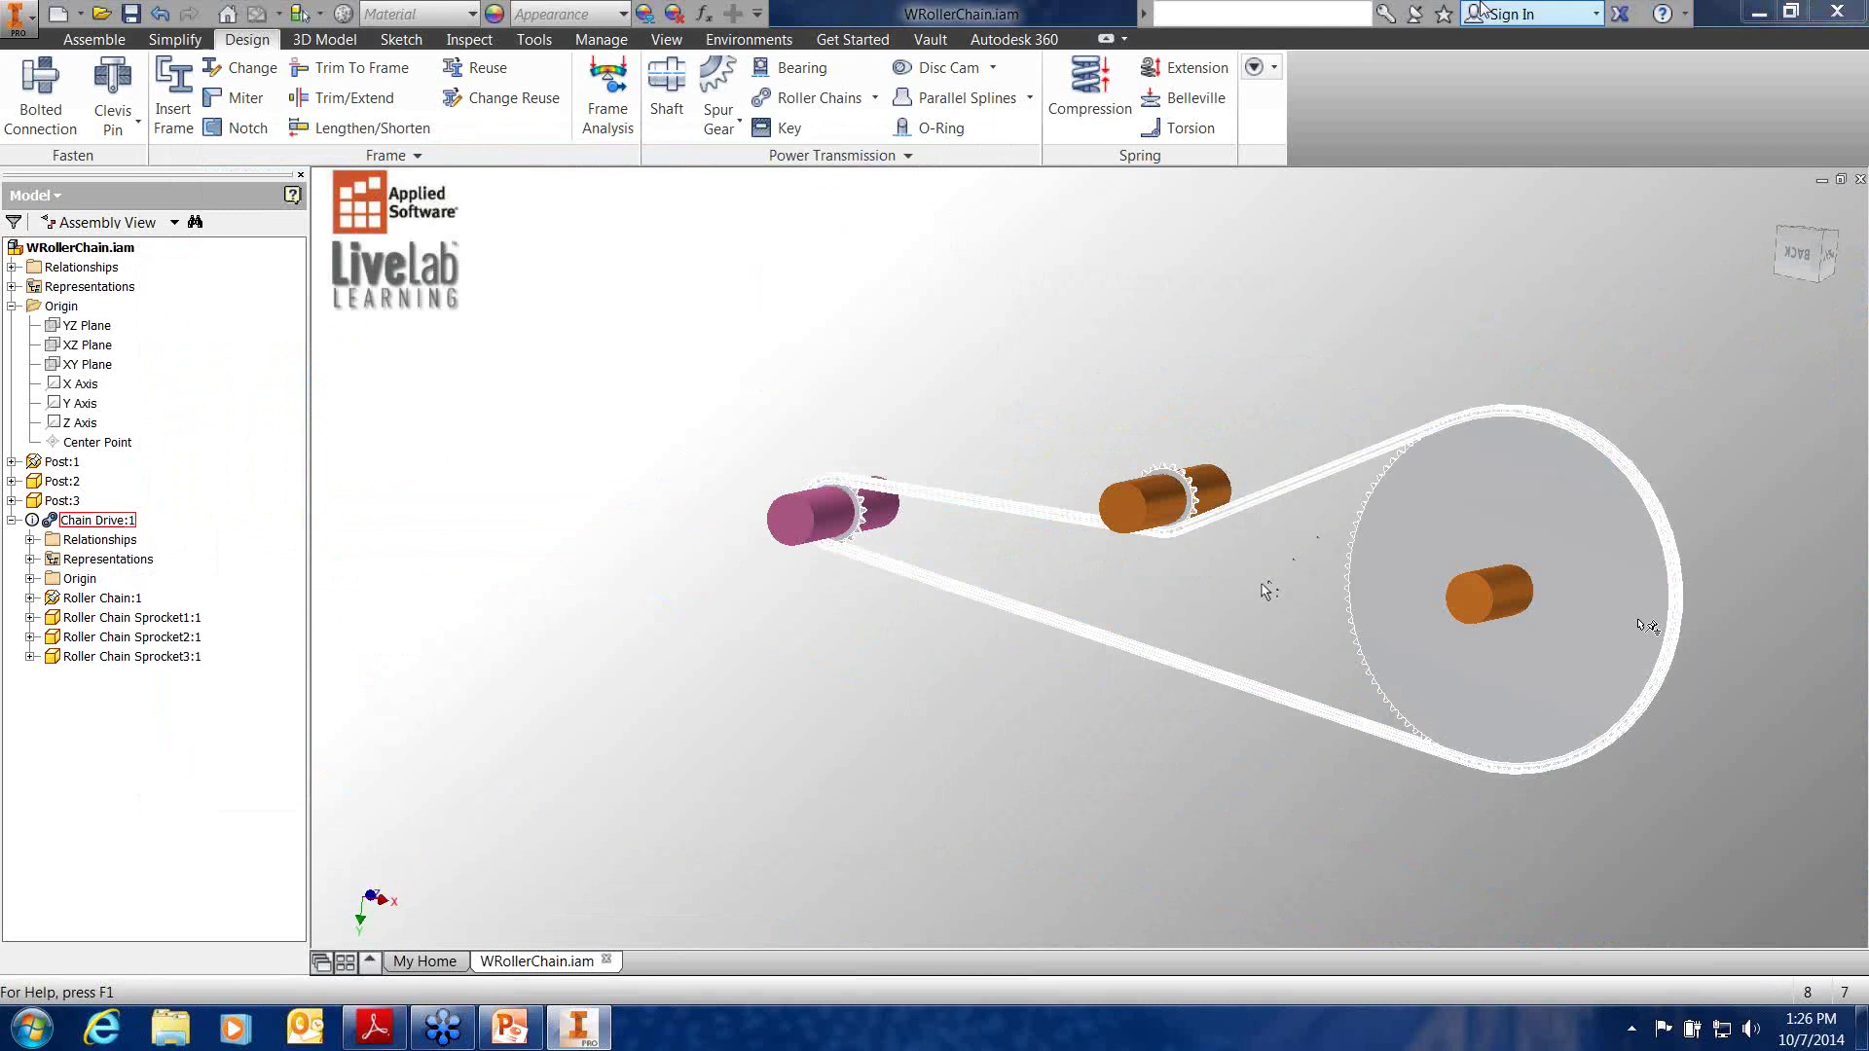
Open the Shaft Component Generator, examine its calculation settings, shaft graphs and section design, and leave the command without placing a shaft
{"action": "left_click", "coordinate": [656, 114]}
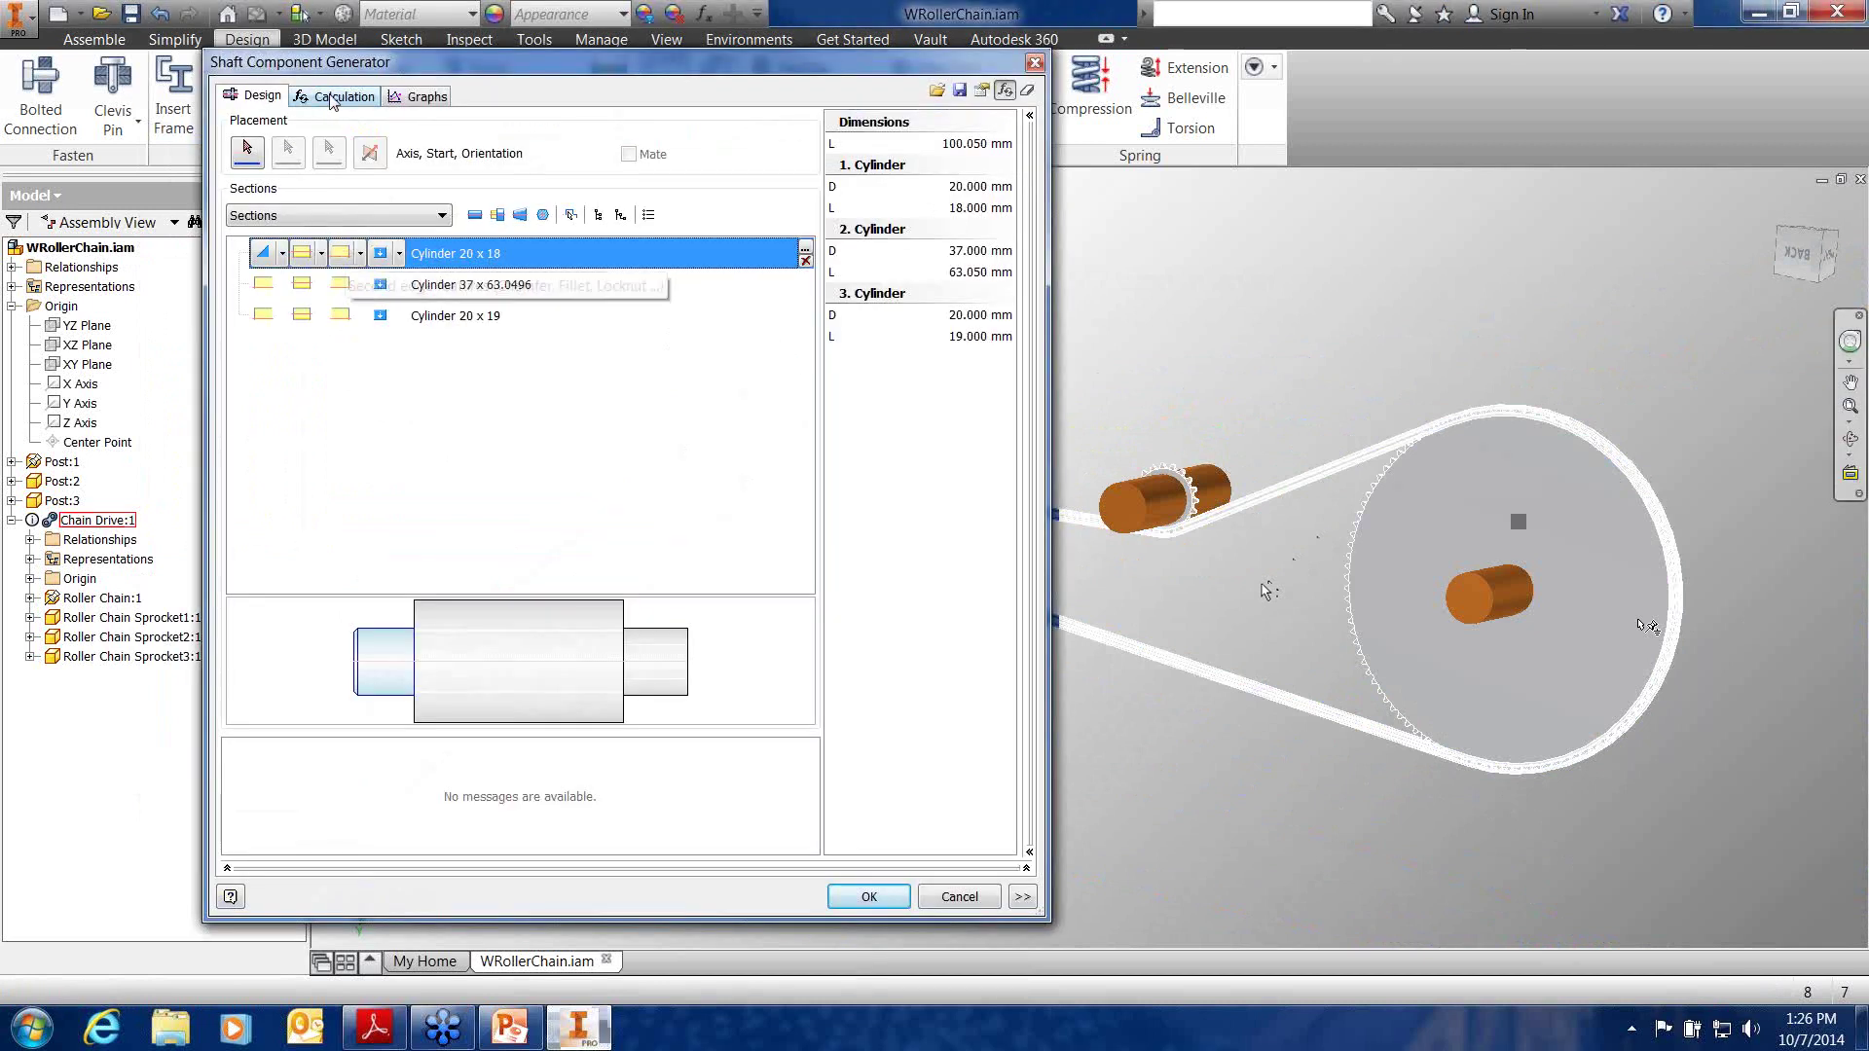
{"action": "left_click", "coordinate": [331, 98]}
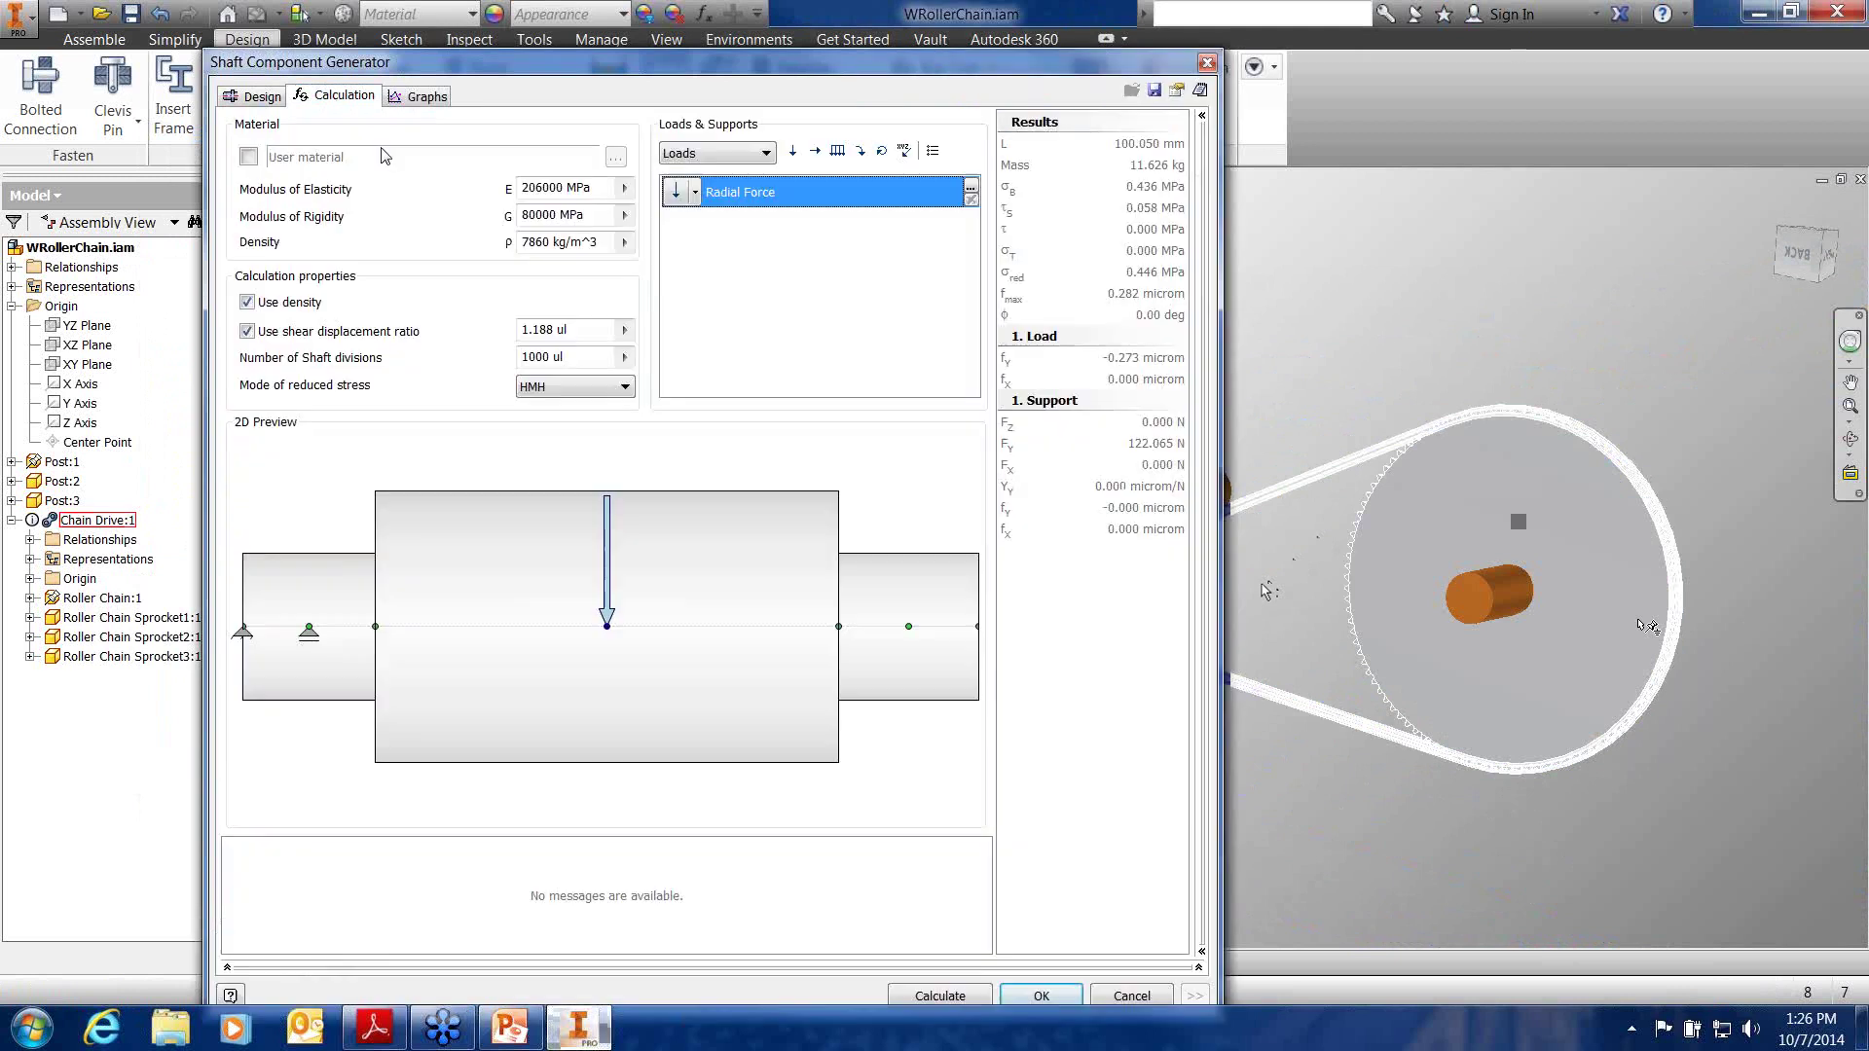
{"action": "left_click", "coordinate": [417, 96]}
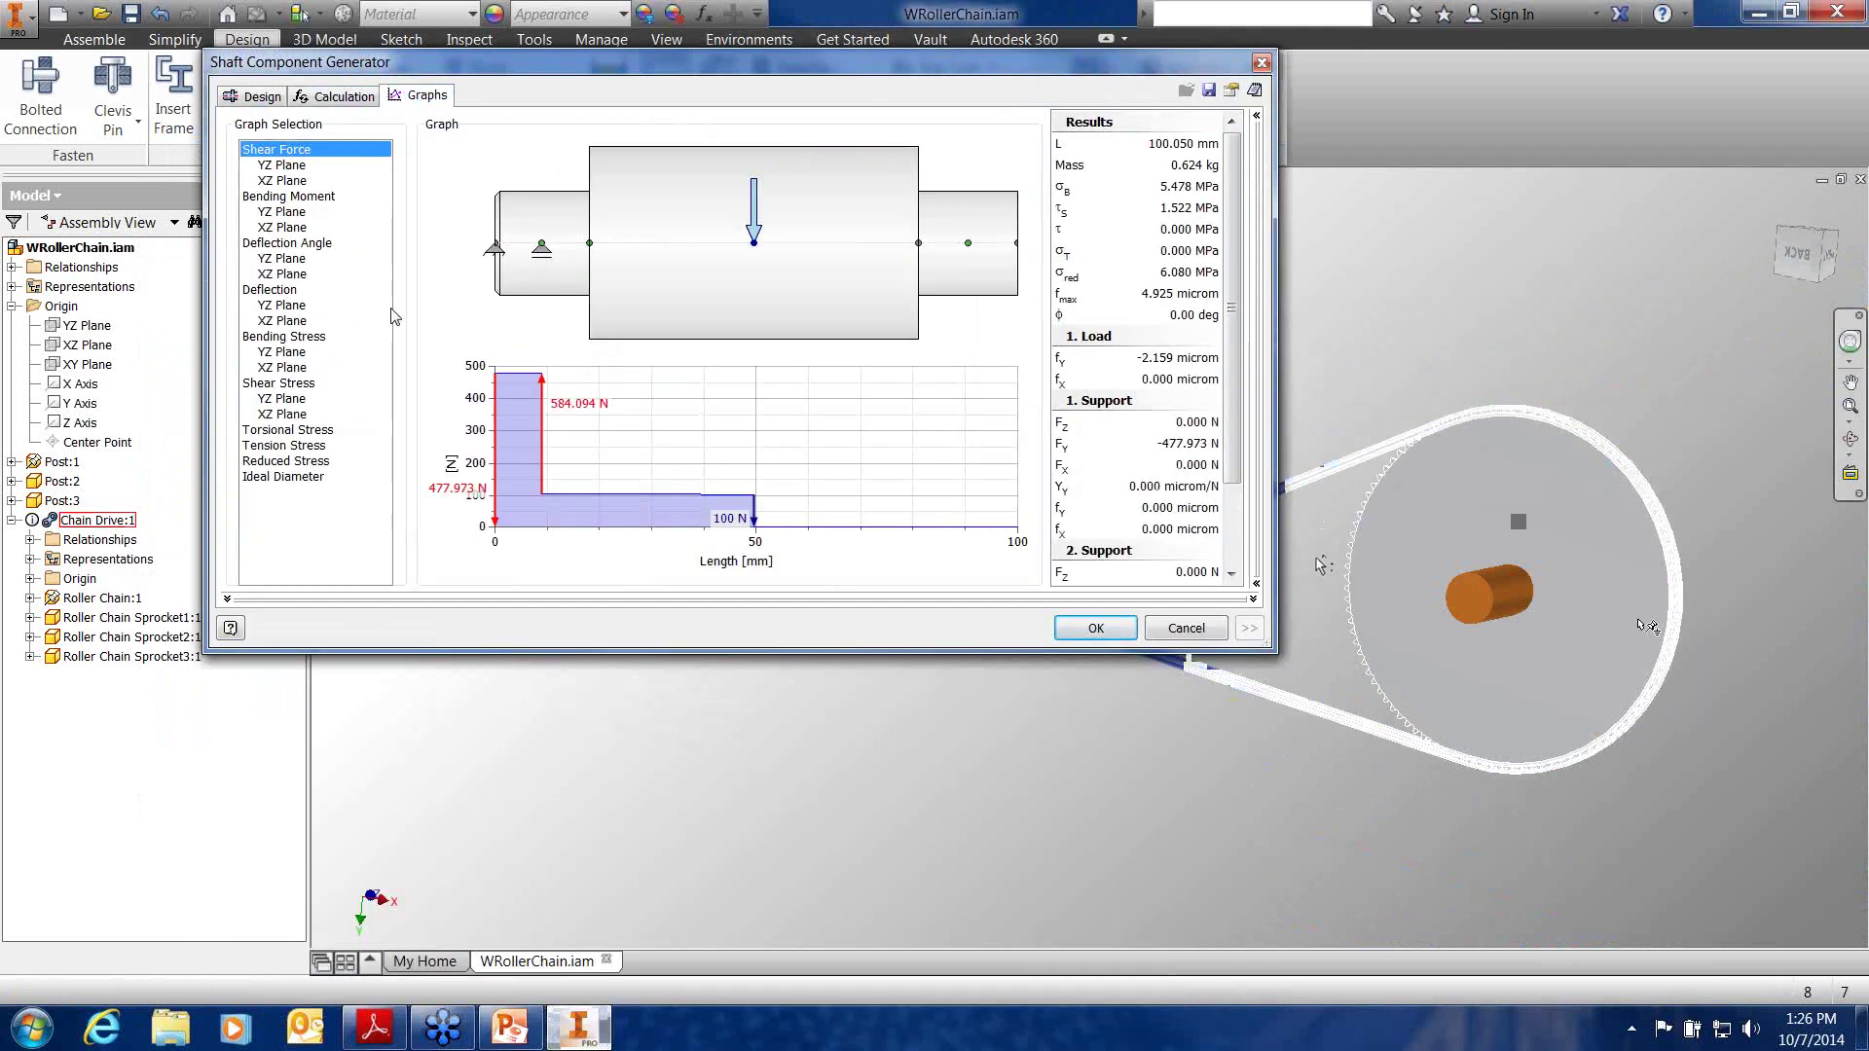
{"action": "left_click", "coordinate": [341, 98]}
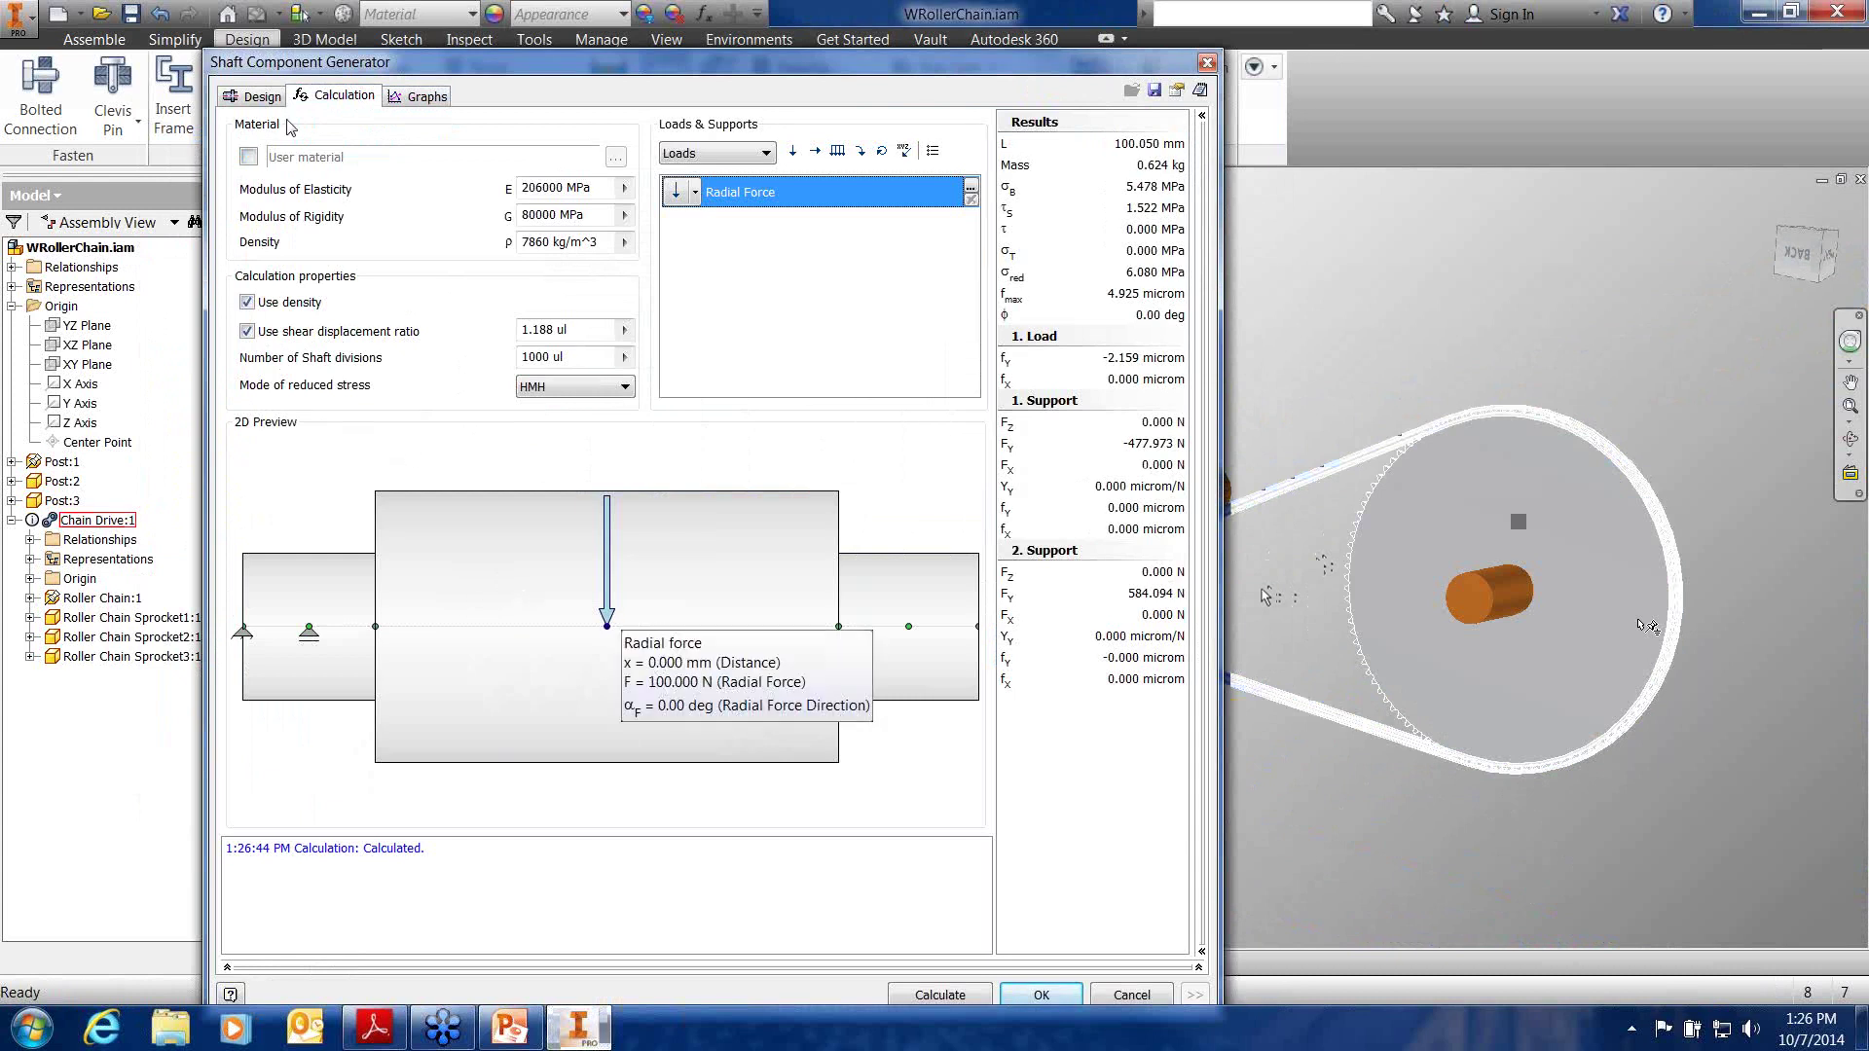
{"action": "left_click", "coordinate": [255, 96]}
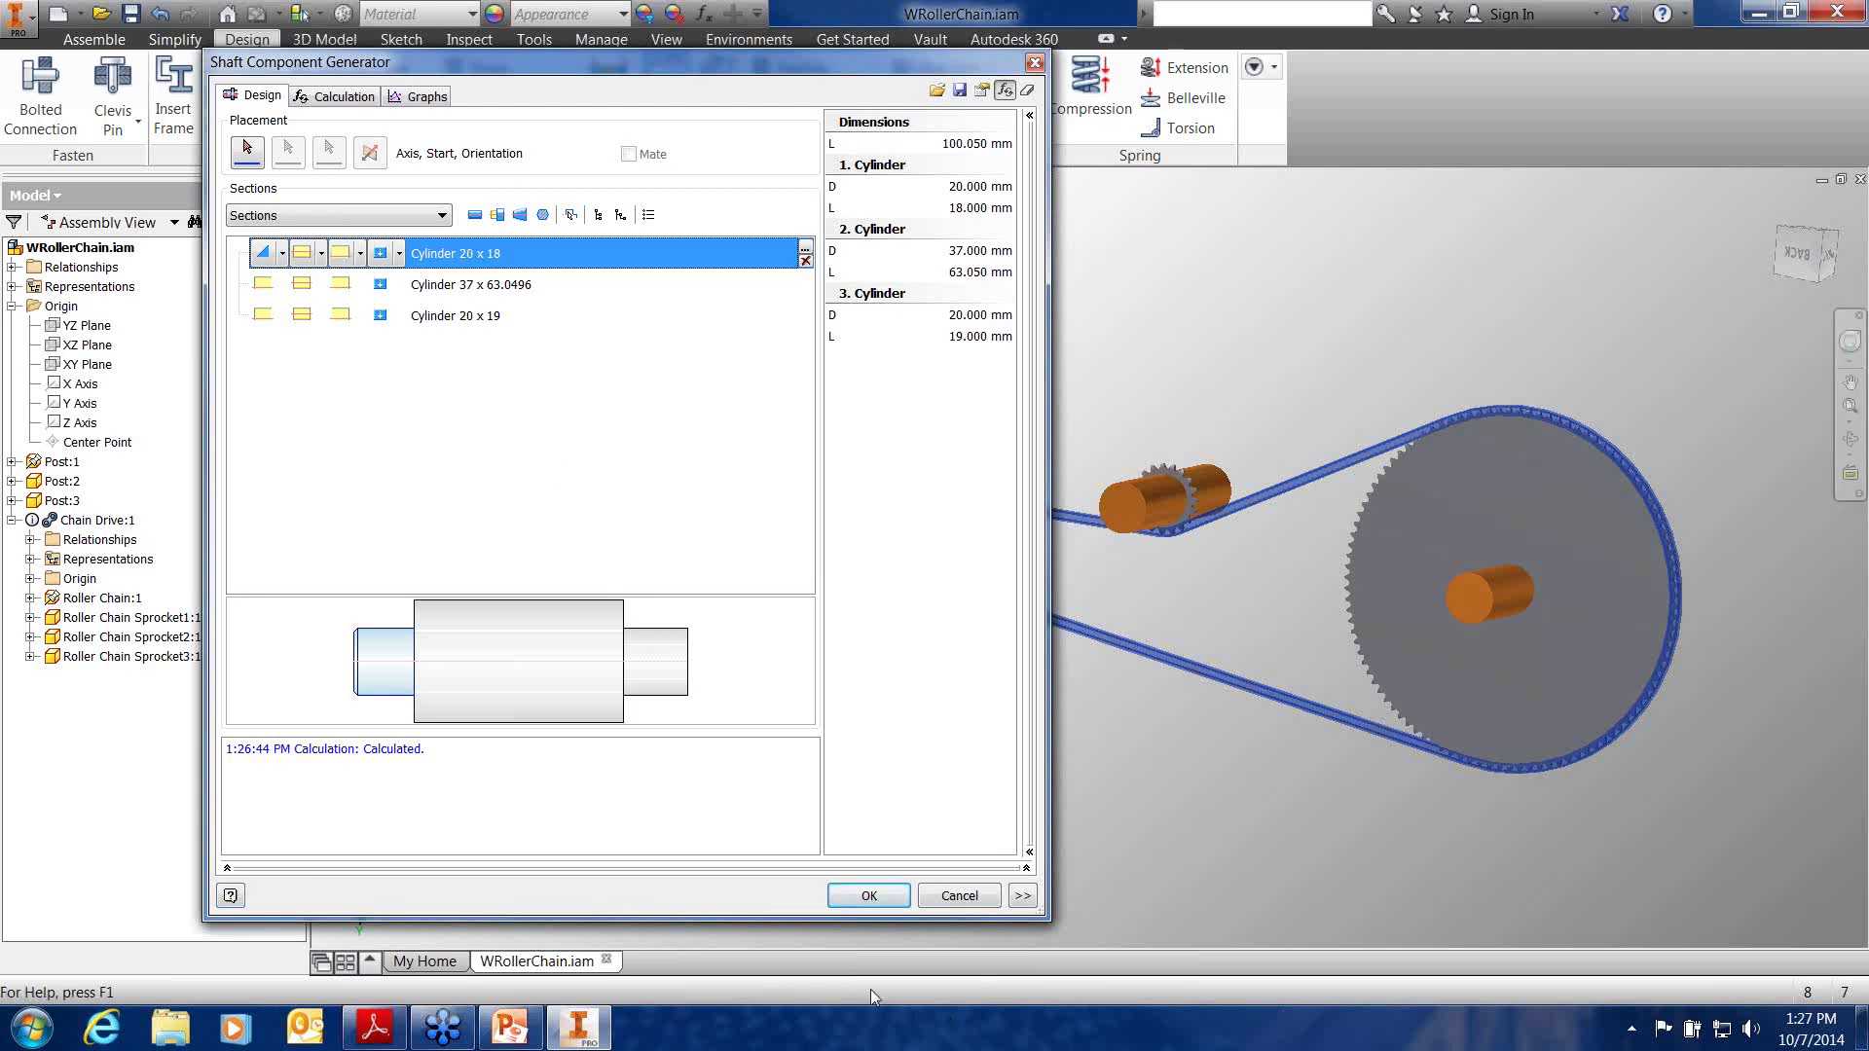
{"action": "left_click", "coordinate": [866, 895]}
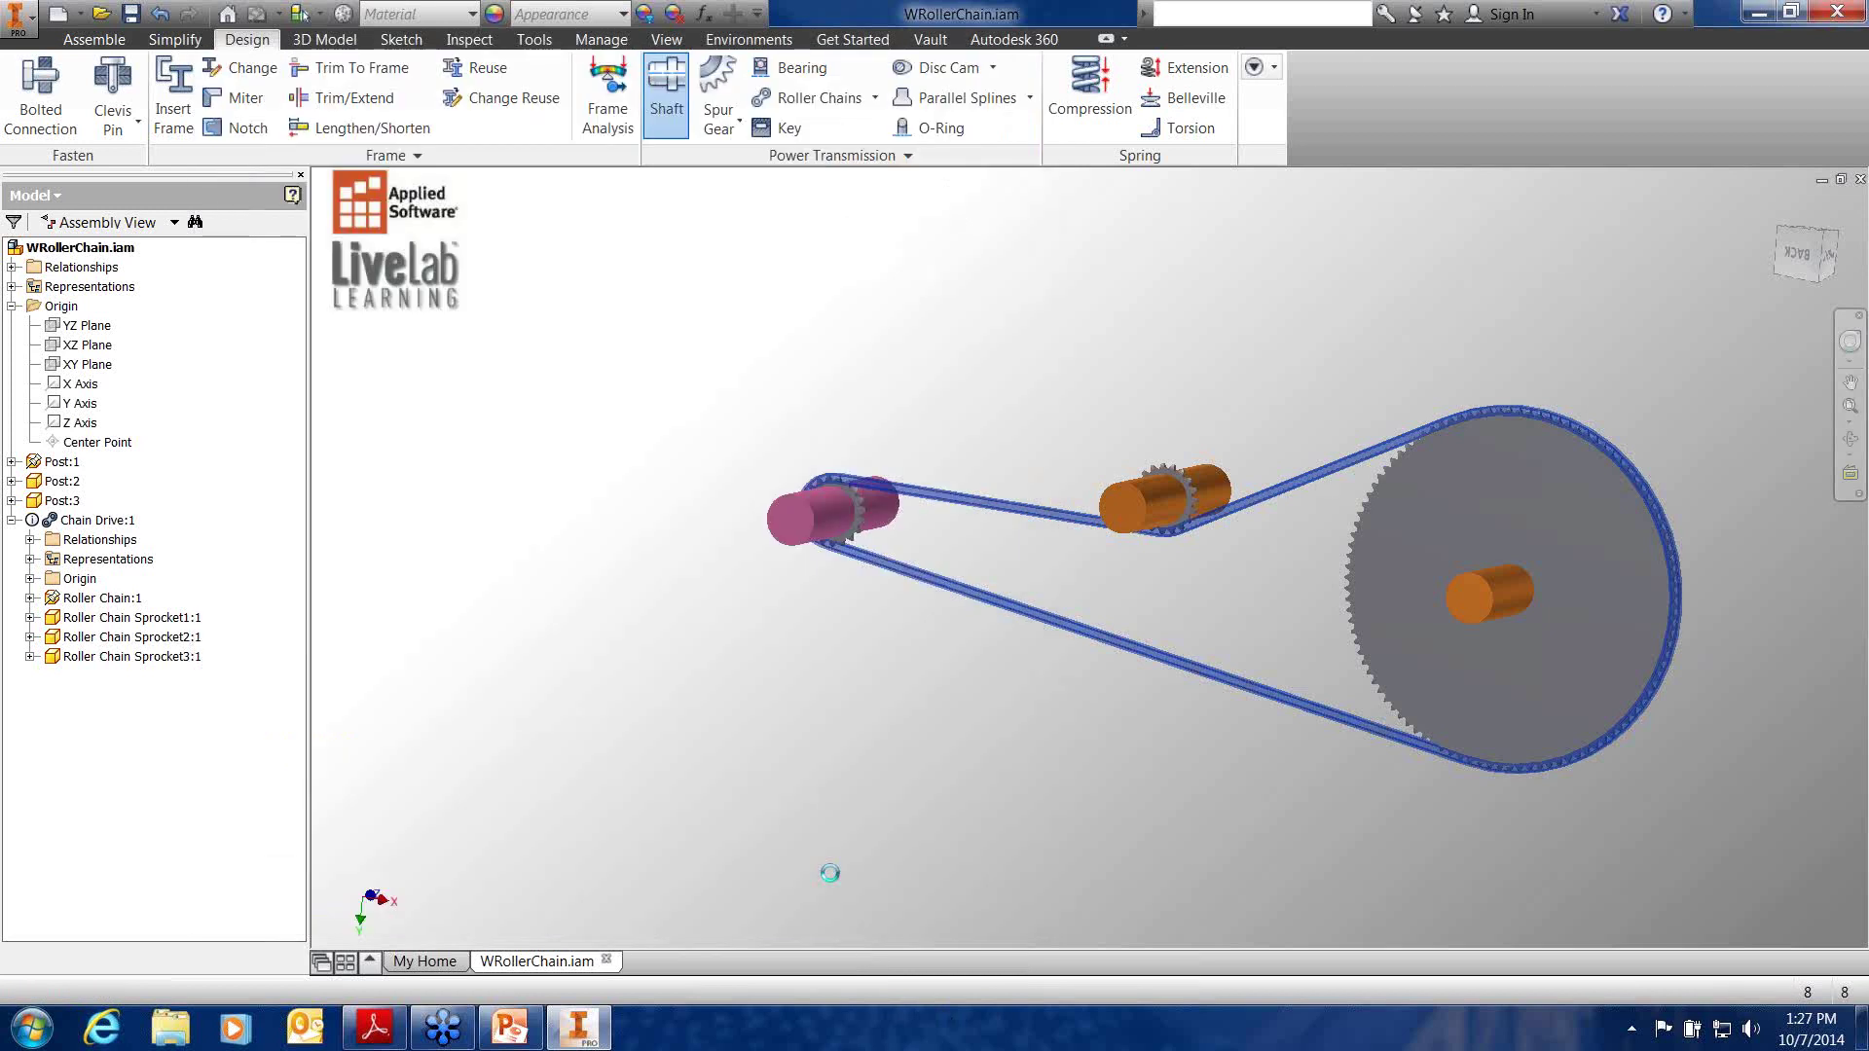
{"action": "key", "text": "Escape"}
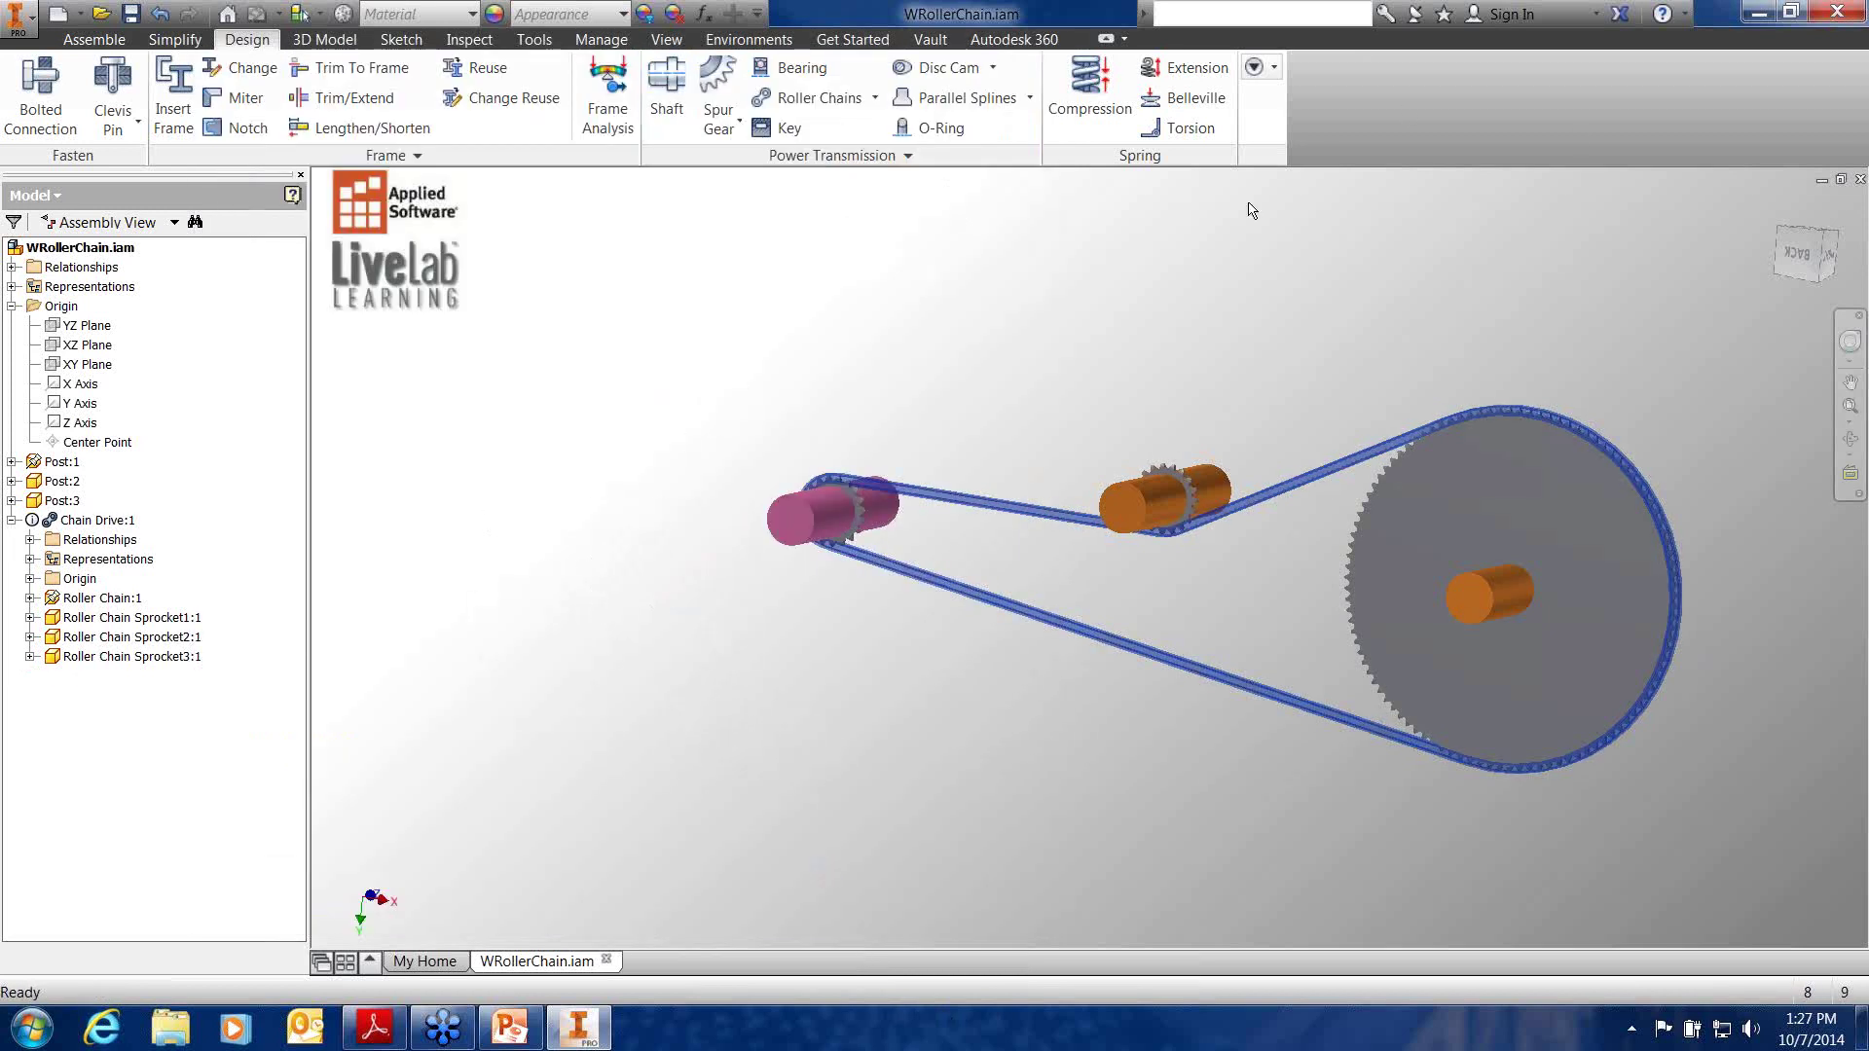
Browse the files available to open, previewing WShaft.iam and checking the WShaft Design Accelerator subfolder, and return to the Webinar folder
{"action": "left_click", "coordinate": [103, 16]}
{"action": "left_click", "coordinate": [854, 633]}
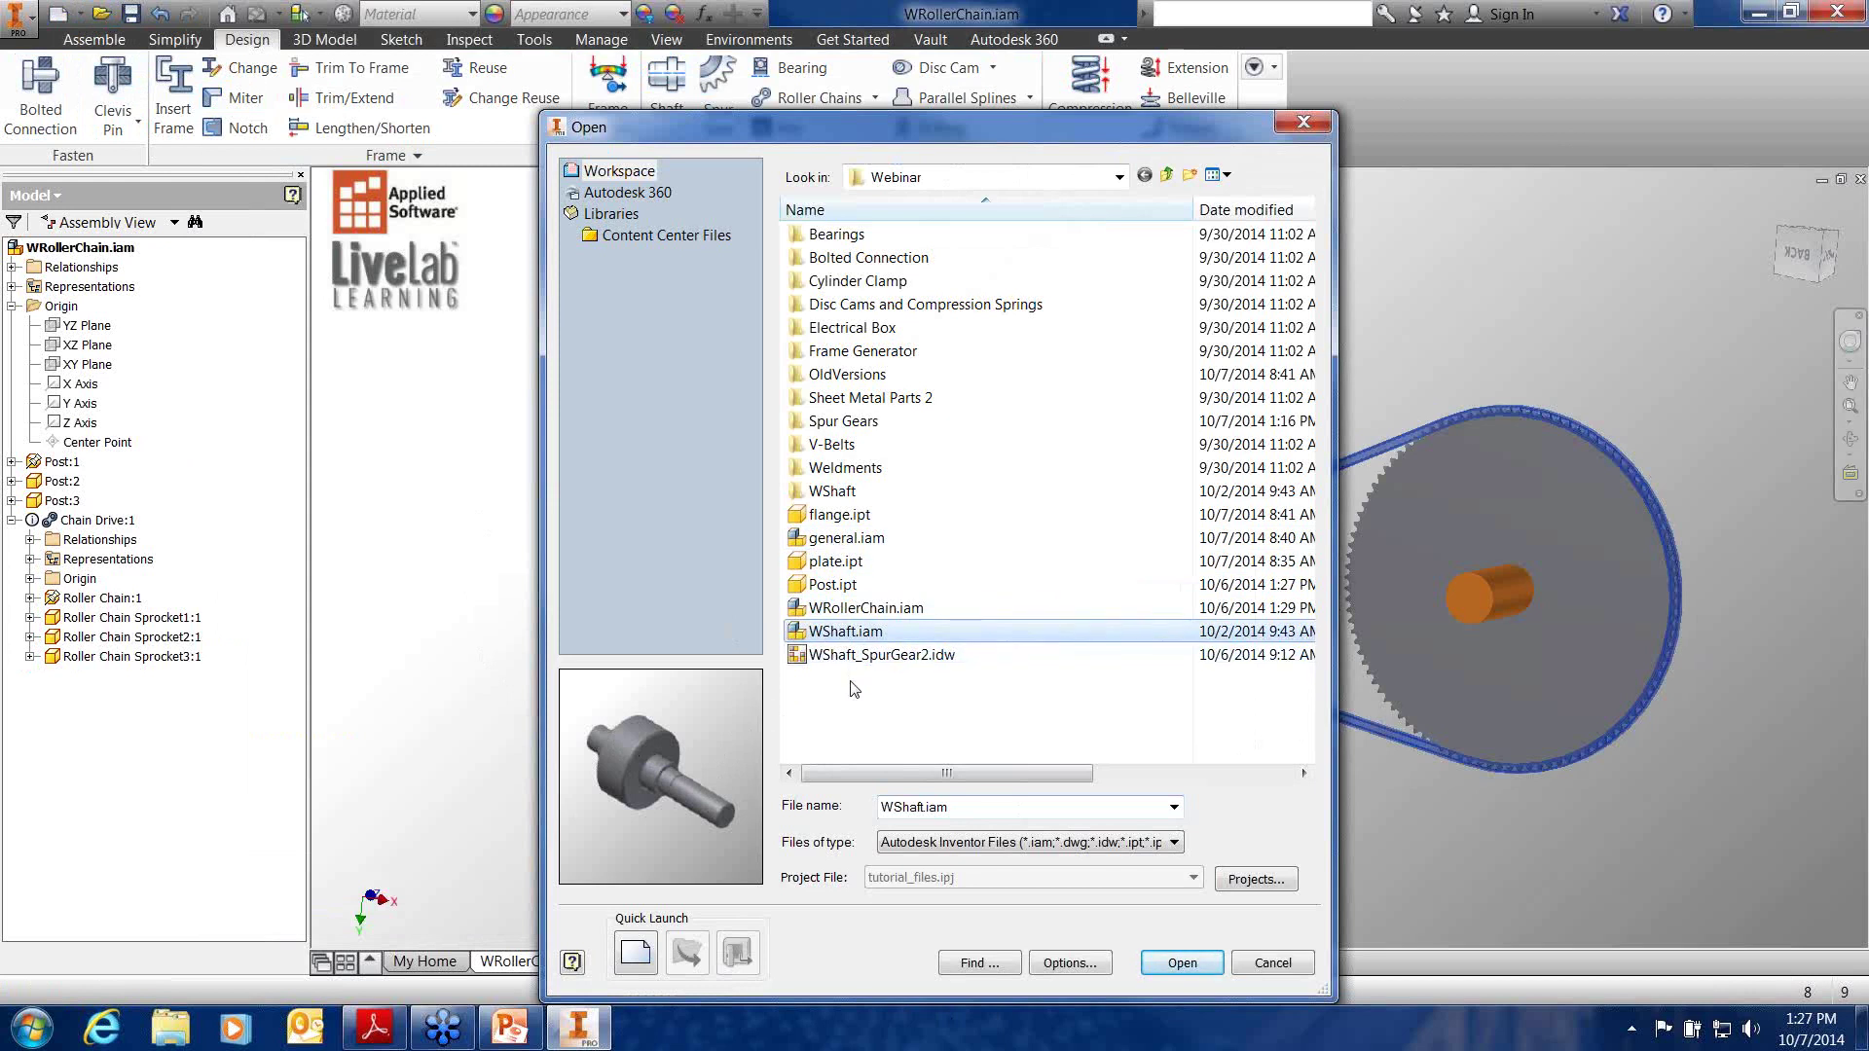
{"action": "double_click", "coordinate": [838, 491]}
{"action": "double_click", "coordinate": [850, 241]}
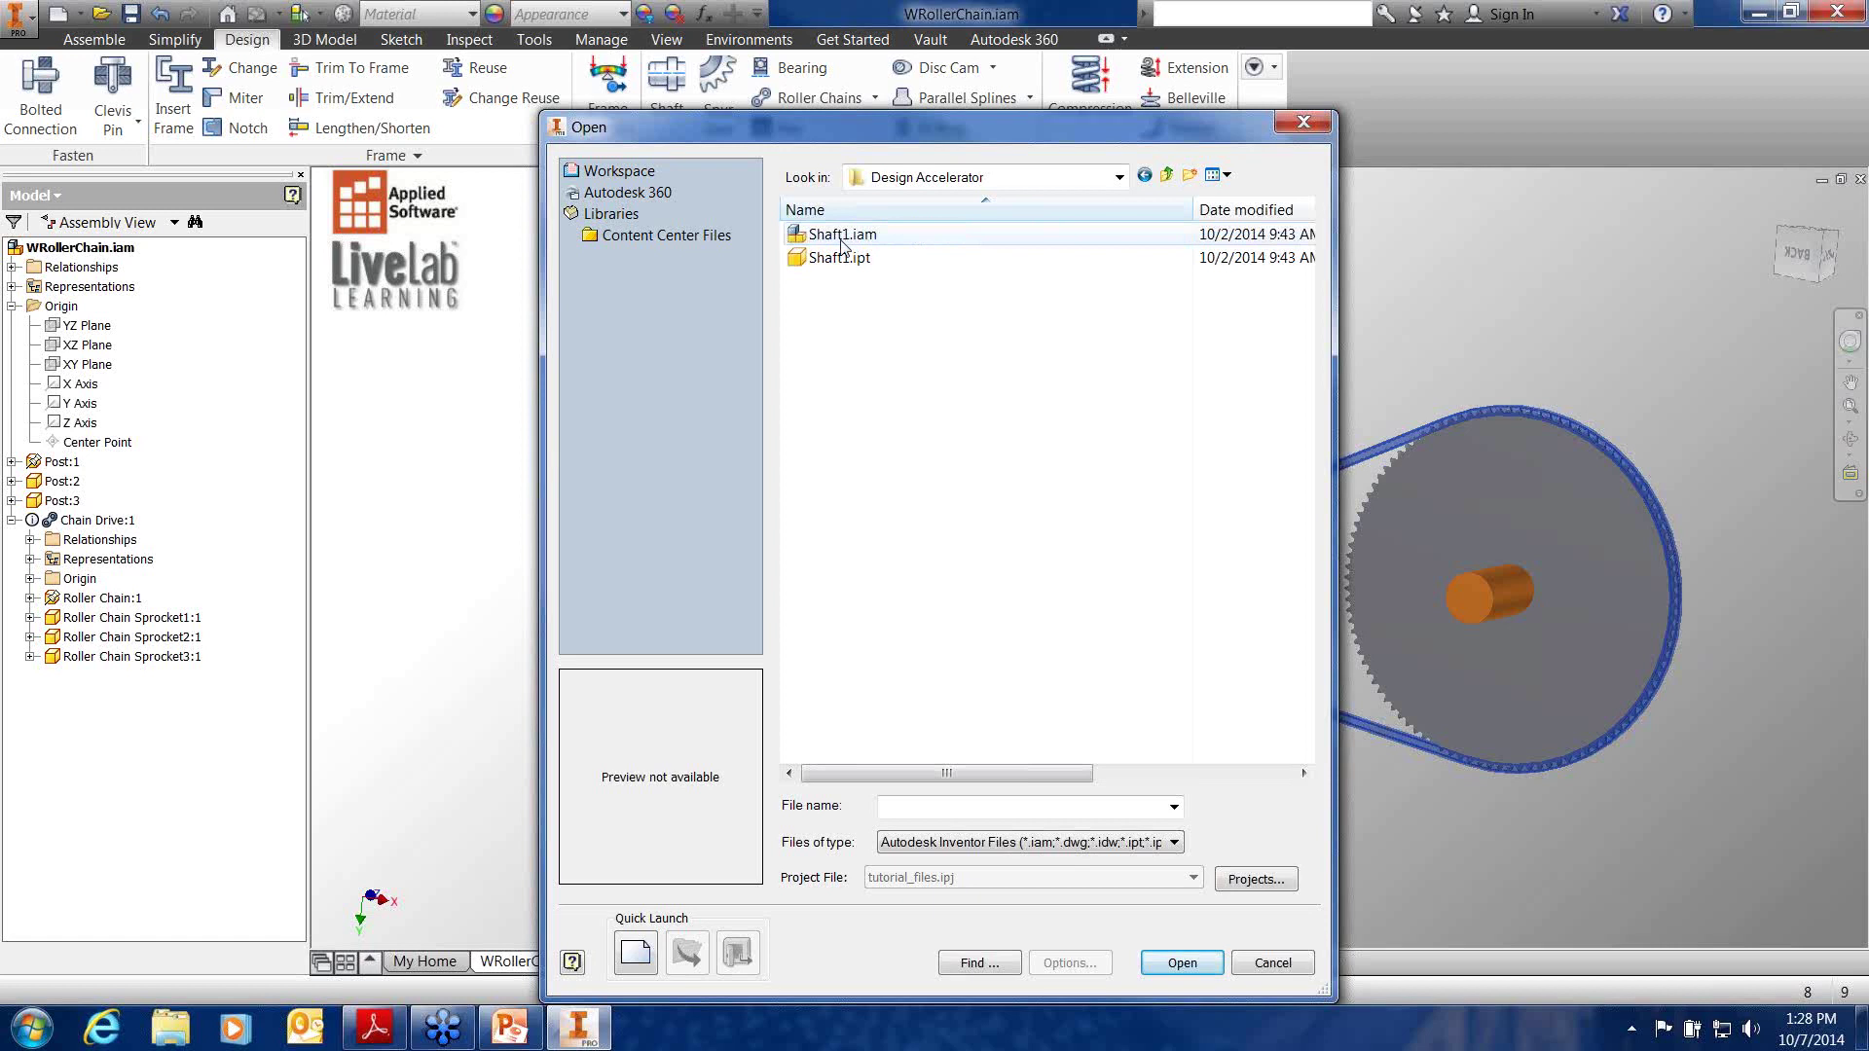
{"action": "left_click", "coordinate": [1167, 176]}
{"action": "left_click", "coordinate": [1167, 176]}
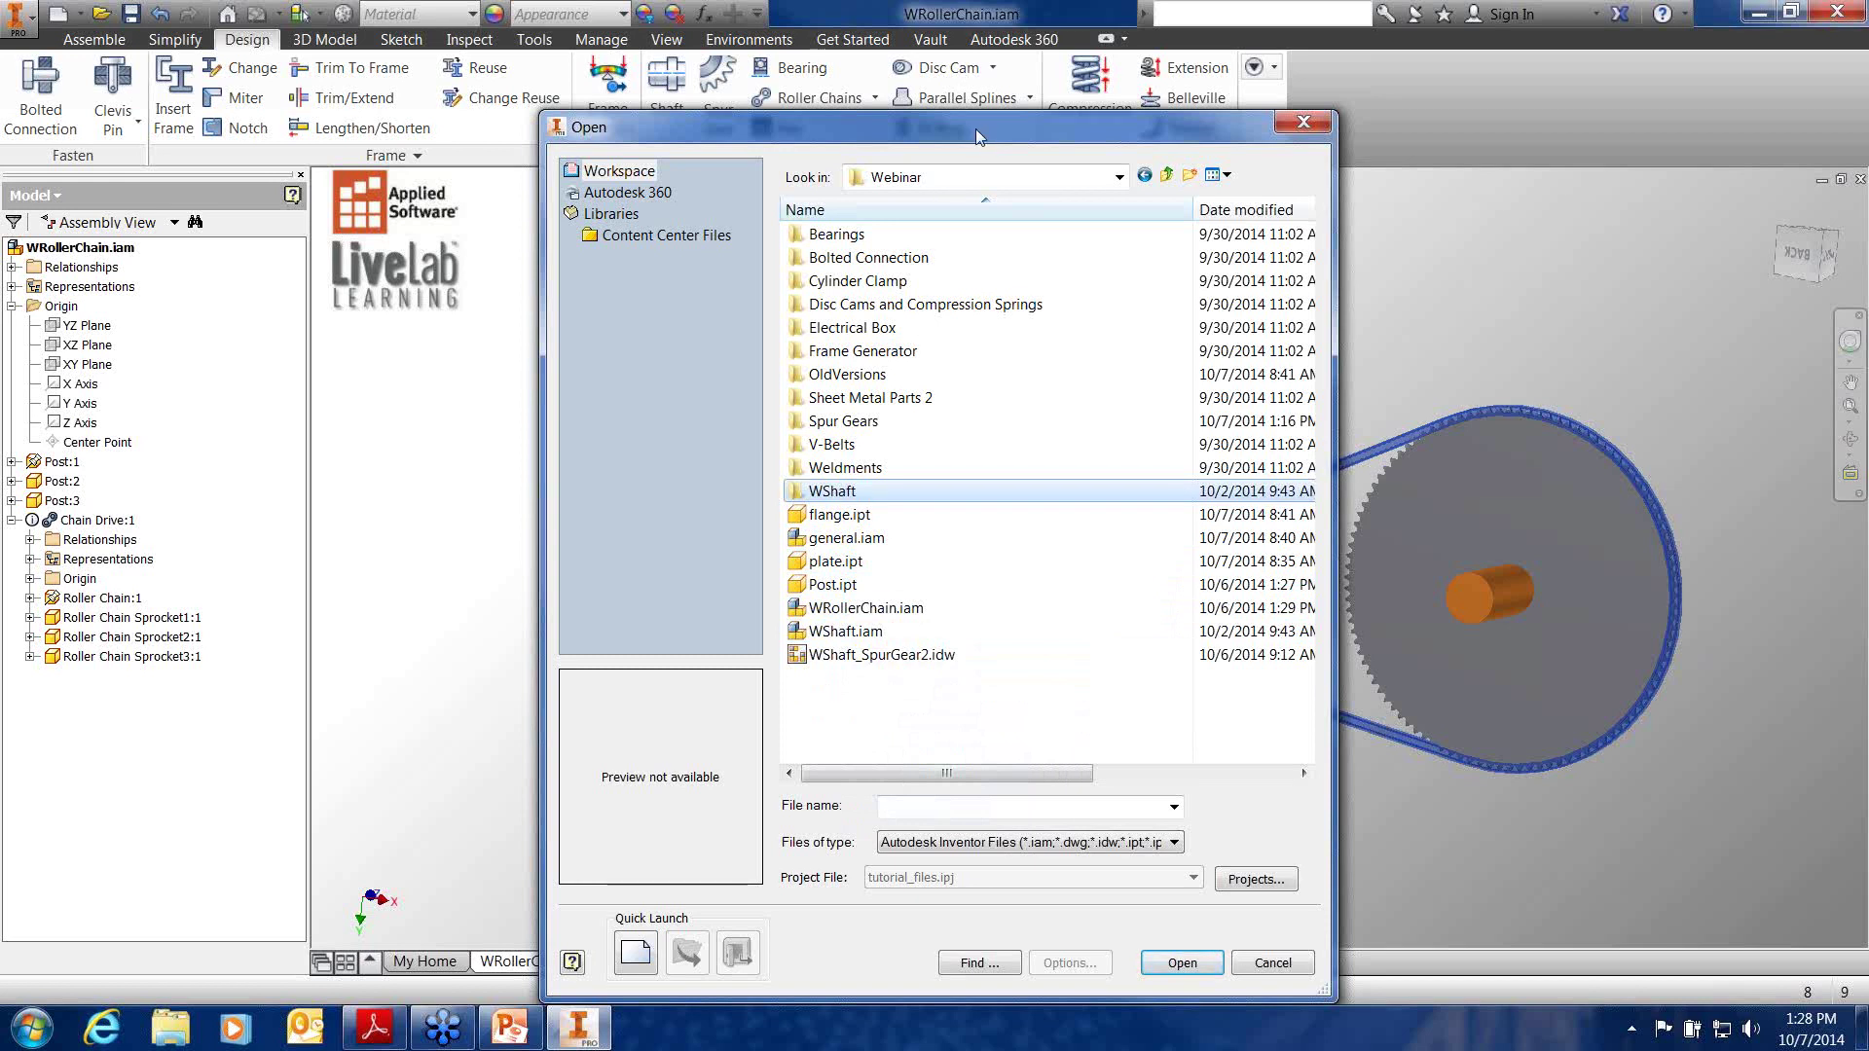
Move the Open dialog aside and dismiss the Windows color scheme prompt without choosing an option
{"action": "left_click_drag", "start_coordinate": [976, 128], "coordinate": [848, 59]}
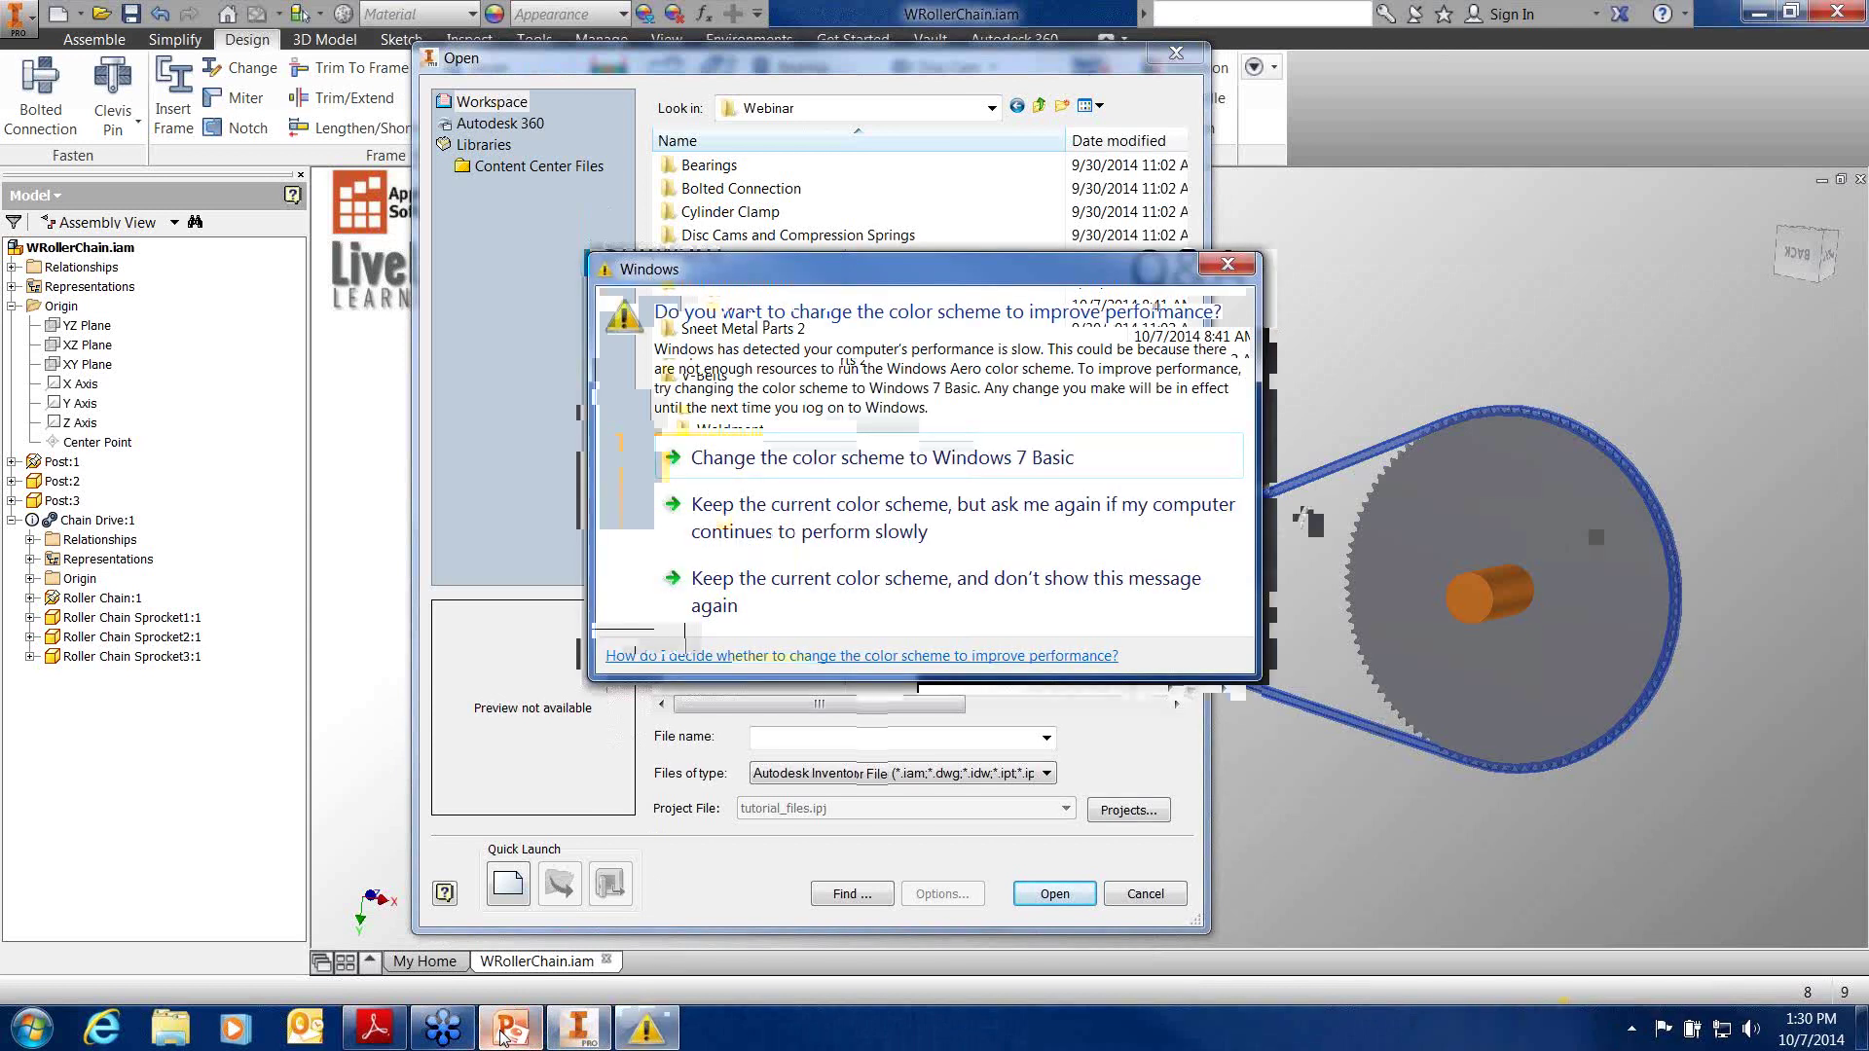
{"action": "left_click", "coordinate": [1227, 264]}
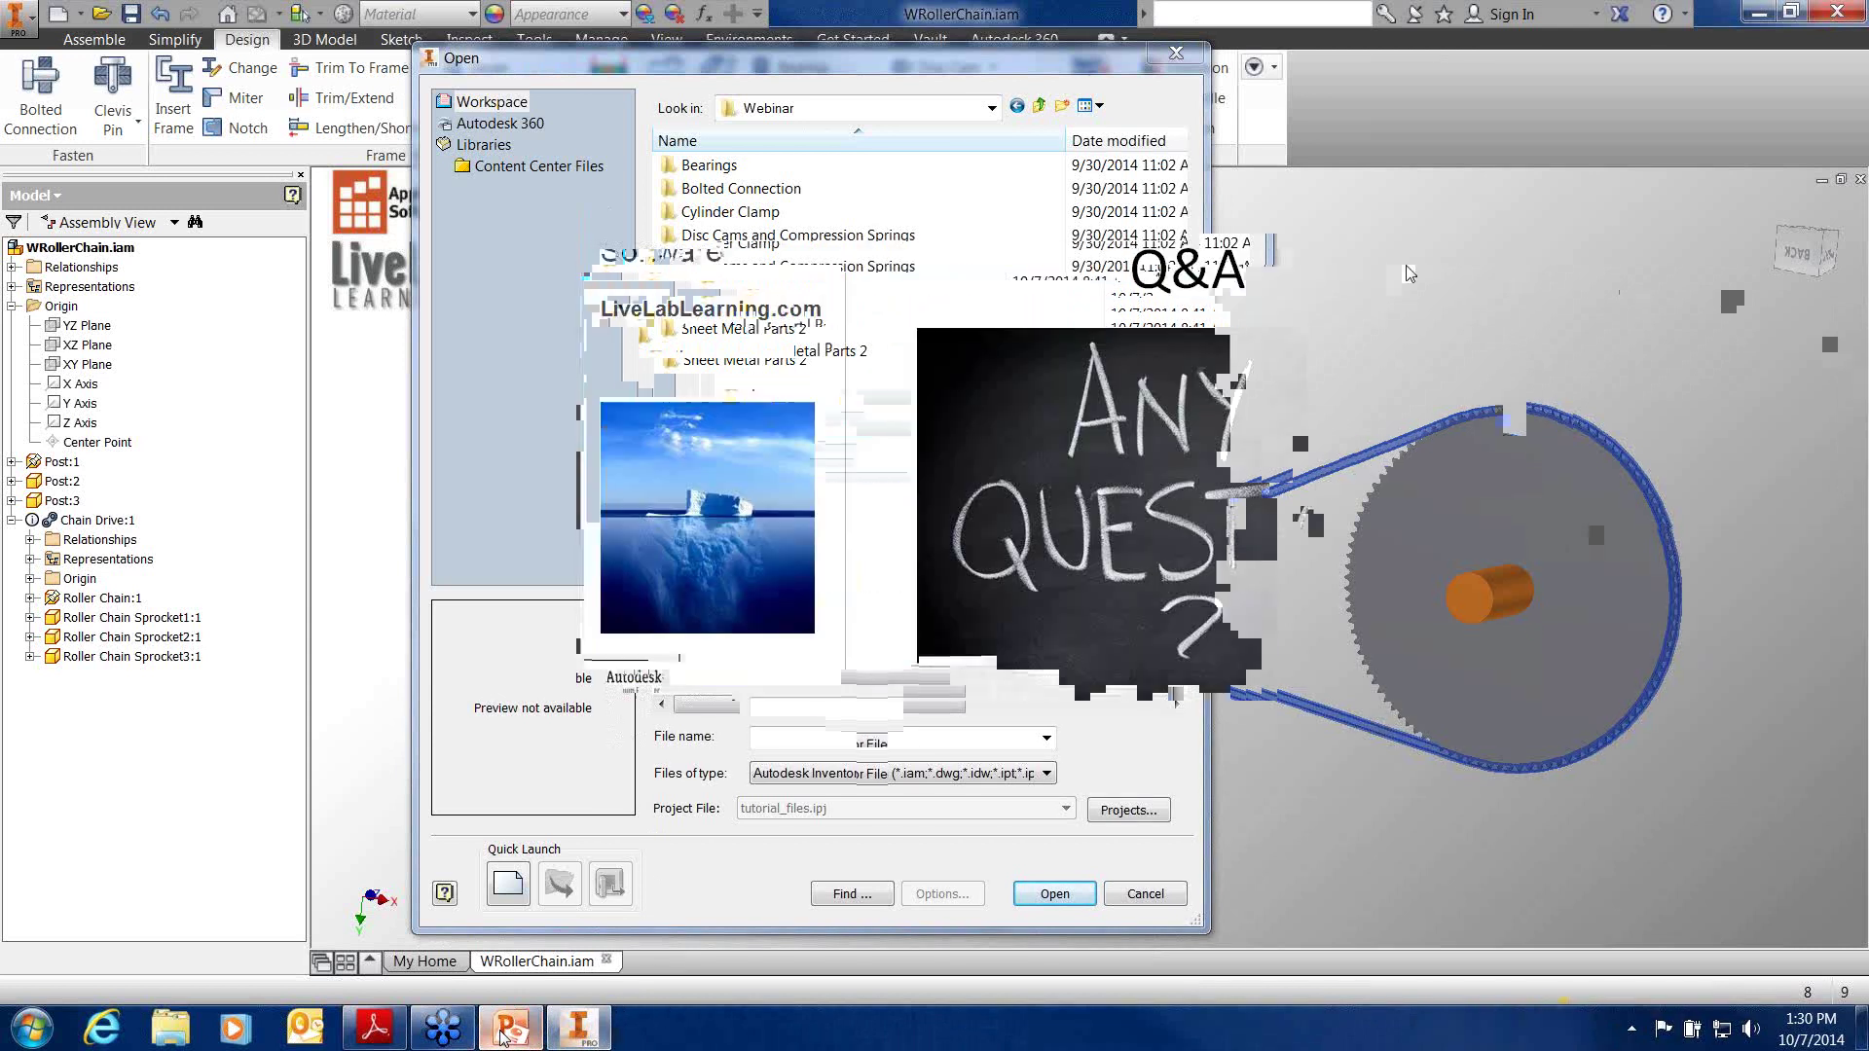